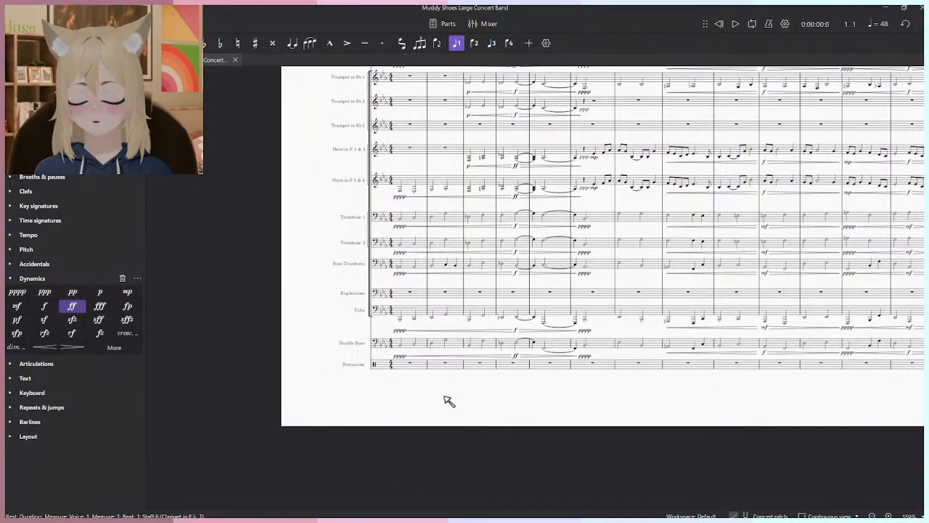
# - Examine the concert band score from the opening low brass and bass staves through to the closing measures
pyautogui.scroll(4, 450, 392)
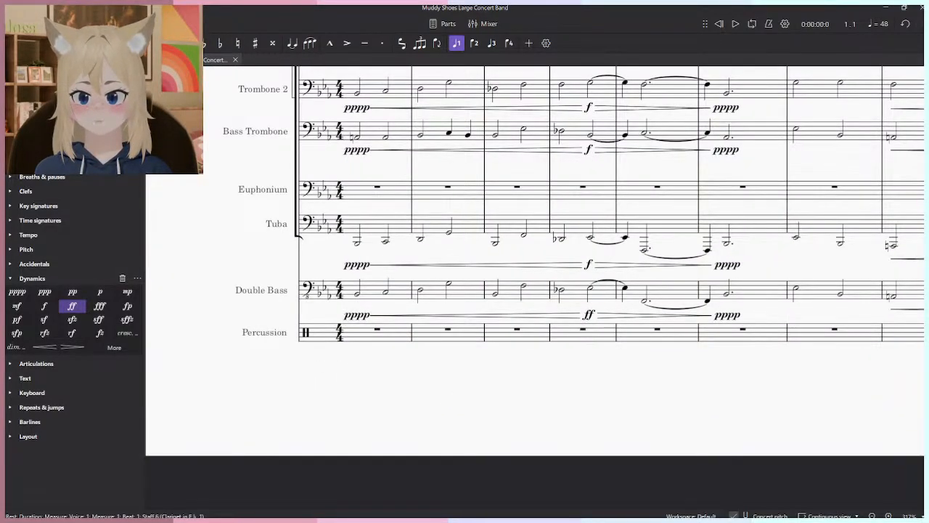
pyautogui.scroll(3, 394, 348)
pyautogui.scroll(-4, 533, 394)
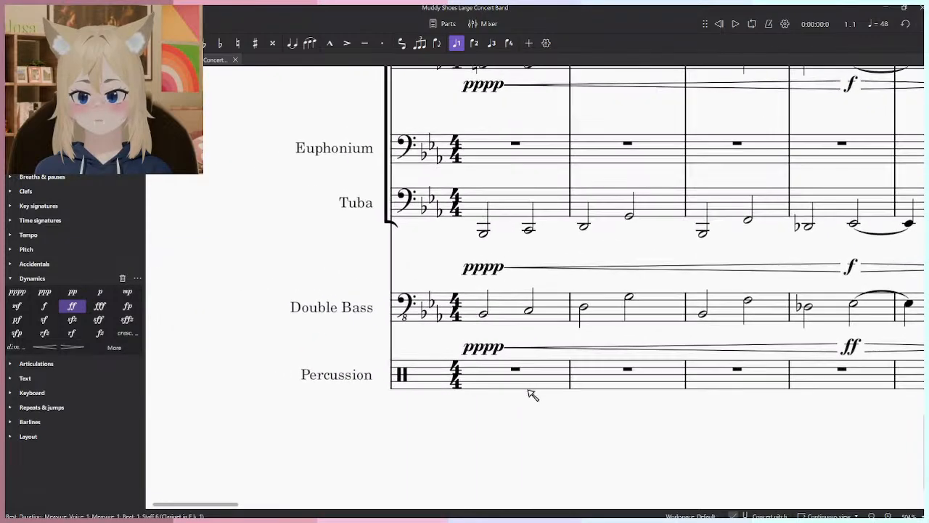
pyautogui.scroll(-5, 536, 392)
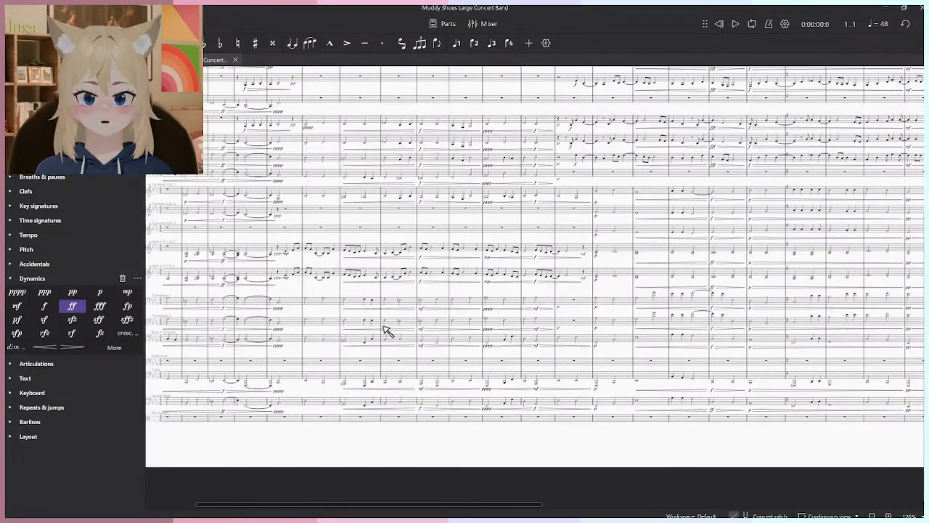
pyautogui.scroll(5, 591, 318)
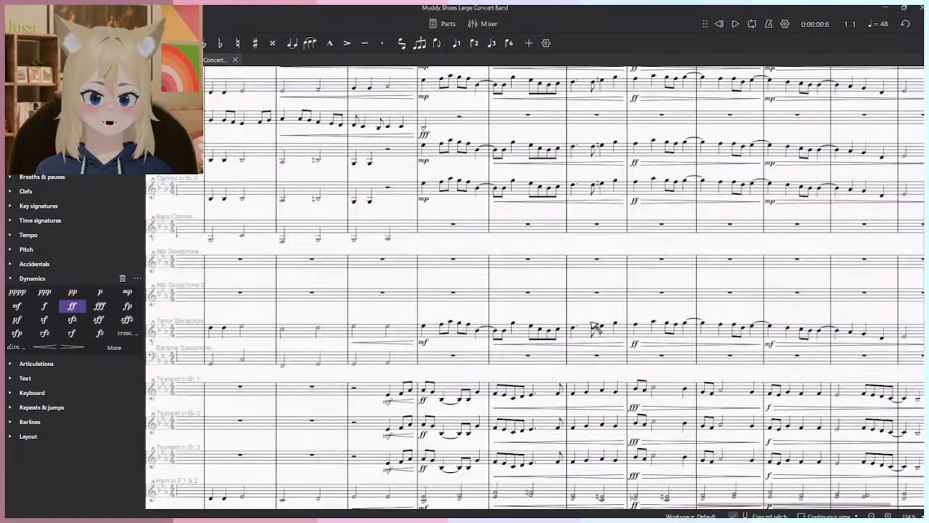
pyautogui.scroll(-2, 459, 372)
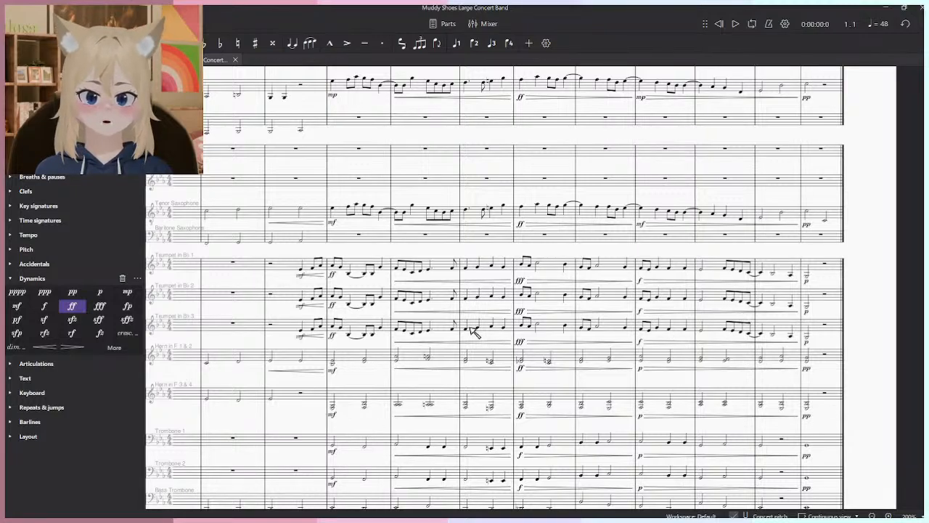
pyautogui.scroll(1, 451, 366)
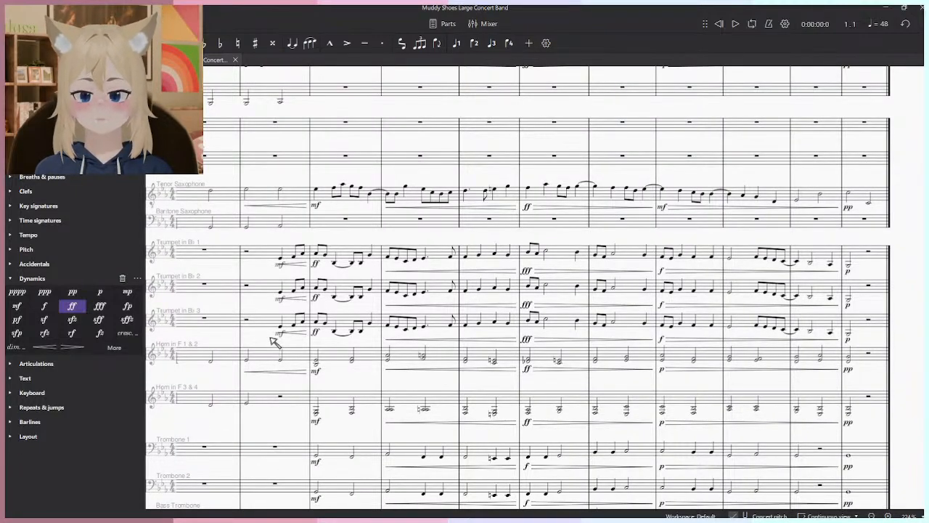
pyautogui.moveTo(360, 330); pyautogui.dragTo(369, 381)
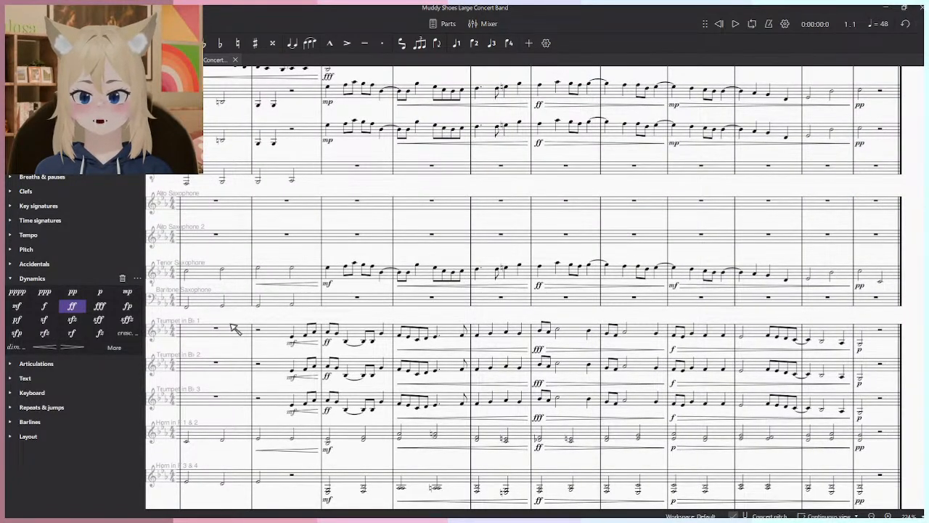
# - Play the score back from measure 35 into measure 37, following the trumpet entry, and stop the playback
pyautogui.moveTo(227, 327); pyautogui.dragTo(342, 344)
pyautogui.click(327, 345)
pyautogui.press('space')
pyautogui.scroll(-1, 407, 344)
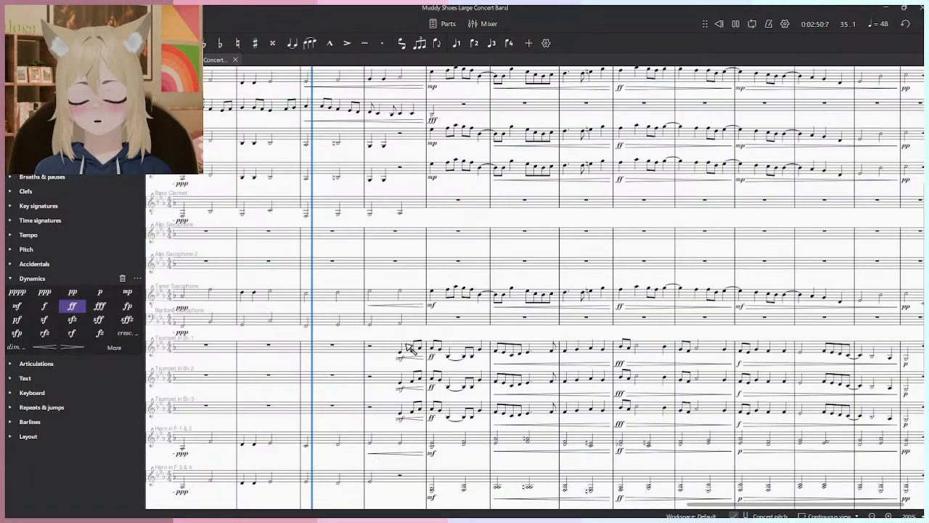
pyautogui.scroll(-2, 410, 348)
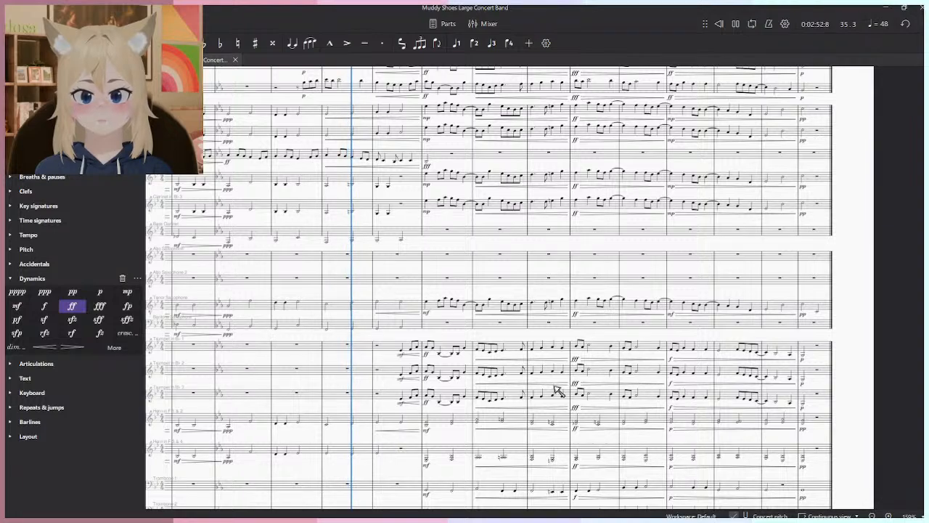
pyautogui.scroll(3, 574, 389)
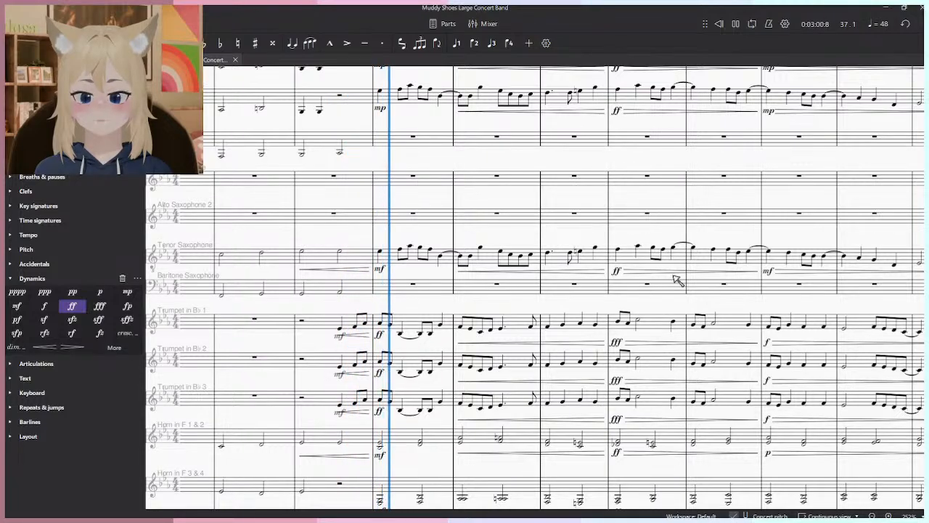
pyautogui.scroll(-3, 648, 300)
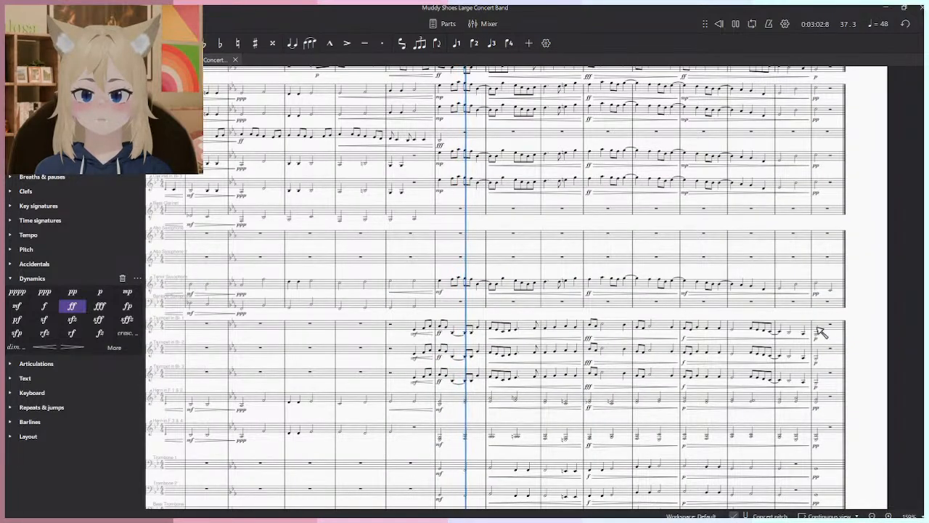
pyautogui.press('space')
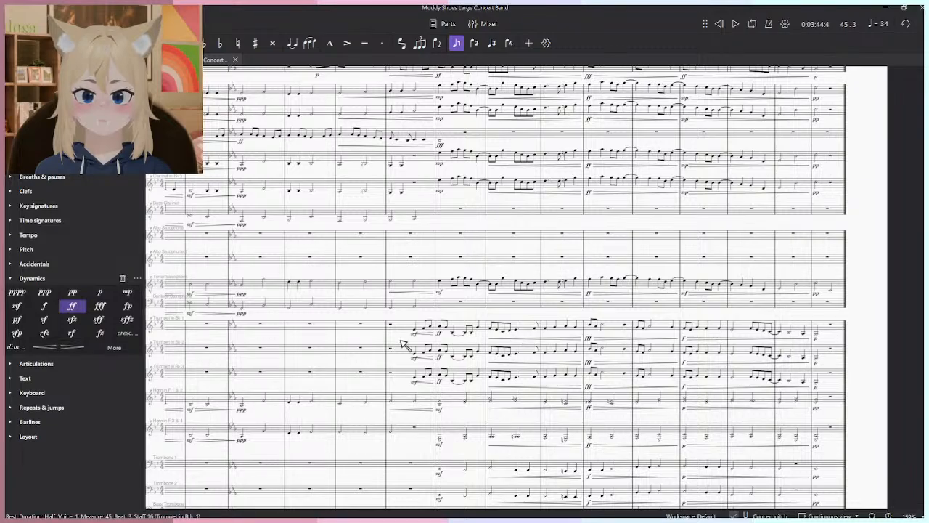
# - Try the Trumpet 1 passage from measure 36 through measure 45 an octave higher
pyautogui.keyDown('shift'); pyautogui.click(396, 328); pyautogui.keyUp('shift')
pyautogui.scroll(4, 636, 444)
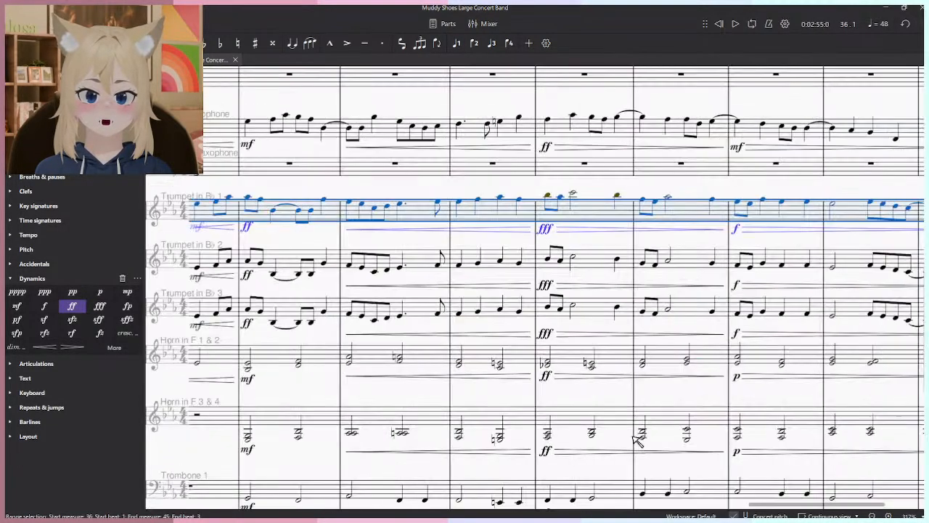
pyautogui.hotkey('ctrl', 'alt', 'Down')
pyautogui.press('Escape')
# - Examine the closing section from measure 36 onward across the woodwind, trumpet, horn, trombone and bass staves
pyautogui.scroll(-5, 639, 200)
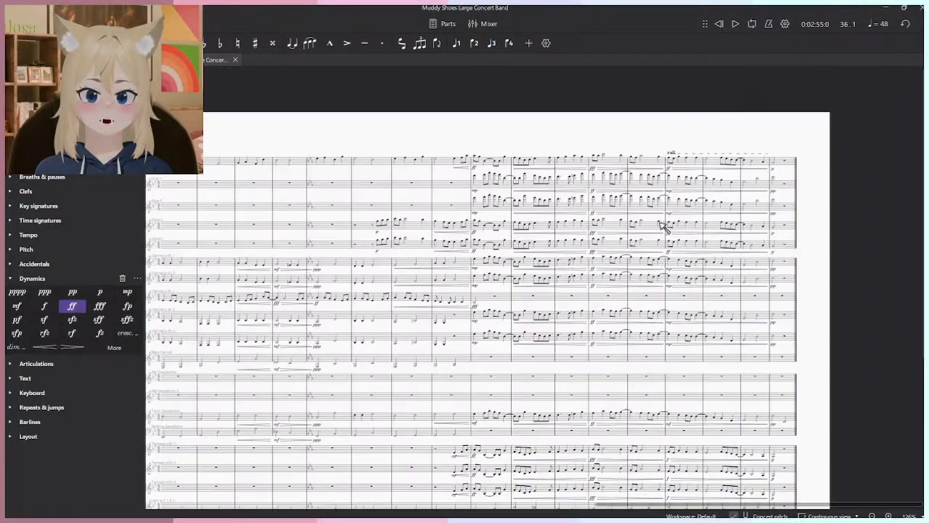
pyautogui.scroll(2, 574, 167)
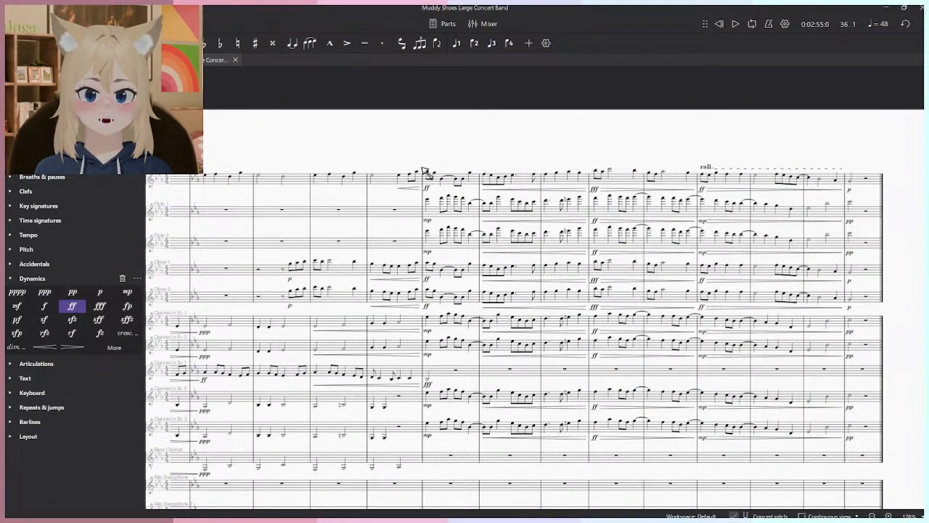
pyautogui.moveTo(621, 424); pyautogui.dragTo(613, 124)
pyautogui.moveTo(487, 486); pyautogui.dragTo(479, 302)
pyautogui.scroll(2, 479, 327)
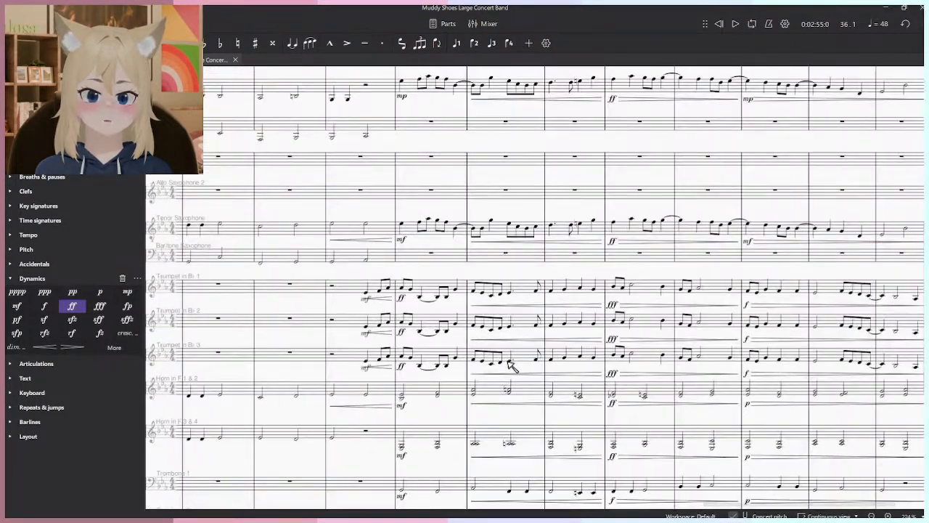
pyautogui.moveTo(513, 365); pyautogui.dragTo(496, 281)
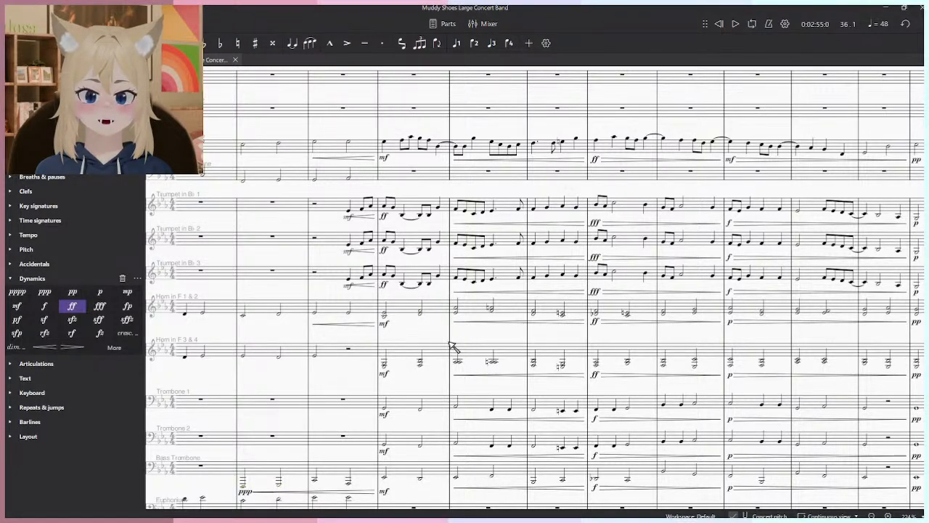
pyautogui.scroll(1, 457, 343)
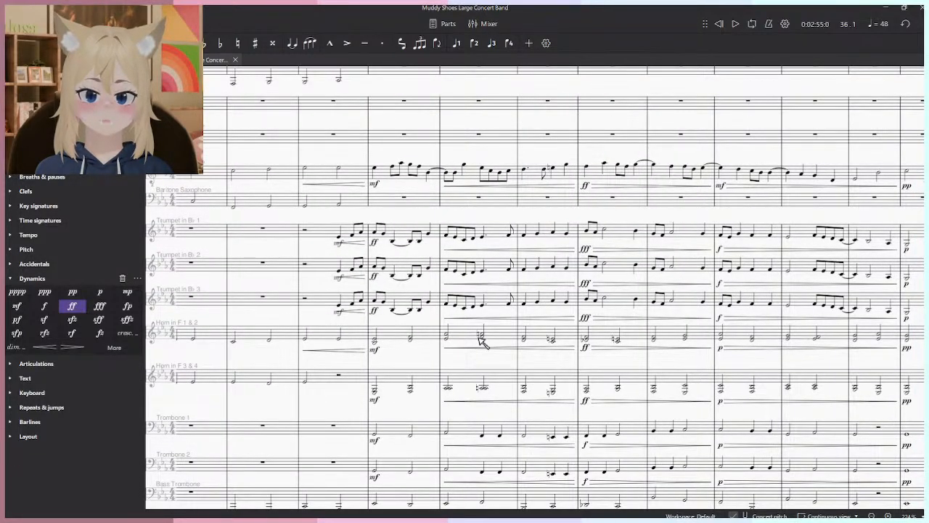
pyautogui.scroll(-1, 419, 242)
pyautogui.hscroll(1, 420, 243)
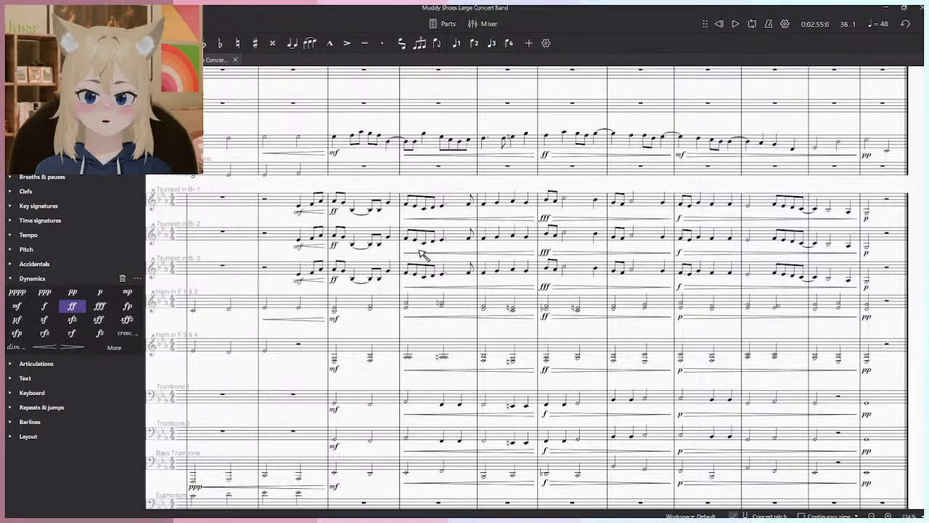
pyautogui.scroll(3, 406, 250)
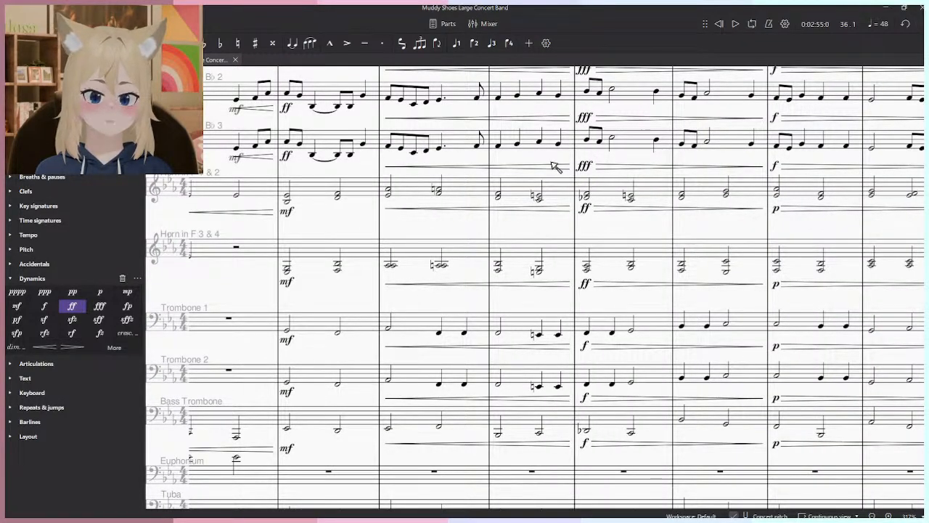
pyautogui.scroll(-2, 581, 218)
pyautogui.scroll(3, 616, 304)
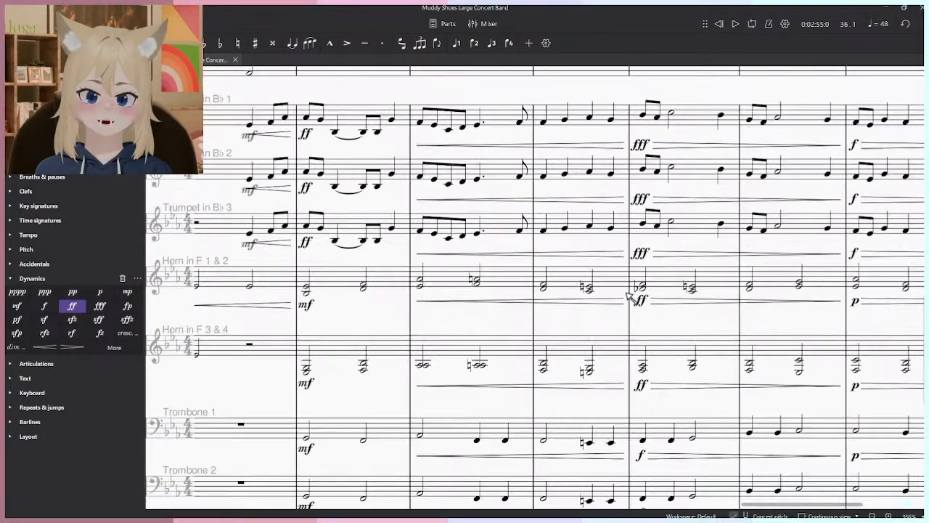
pyautogui.scroll(-1, 629, 298)
pyautogui.scroll(-3, 629, 289)
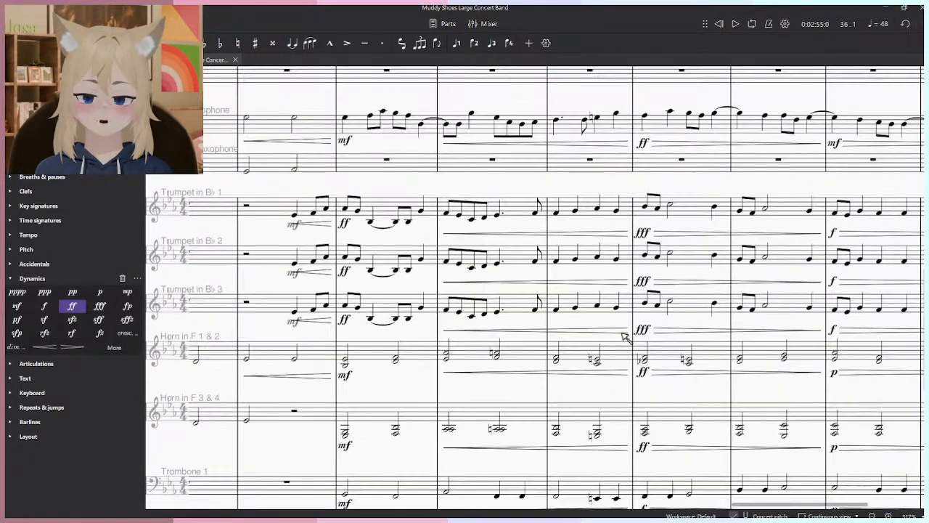
pyautogui.scroll(-2, 657, 318)
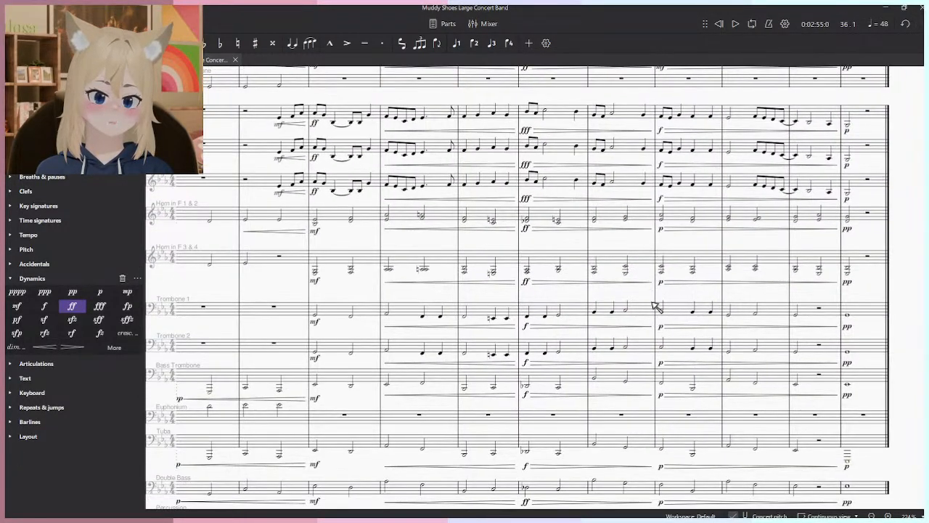
pyautogui.scroll(1, 635, 223)
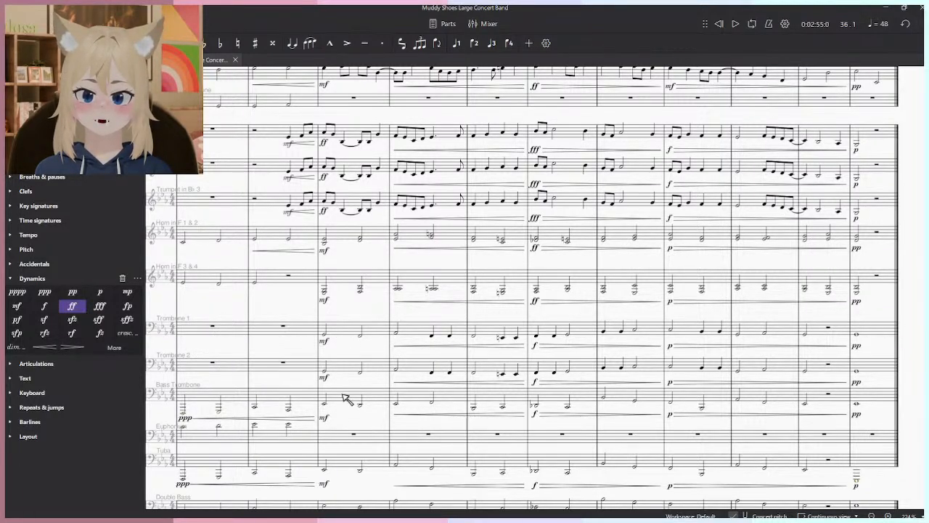
# - Play the score from measure 36 into measure 37 and stop the playback
pyautogui.press('space')
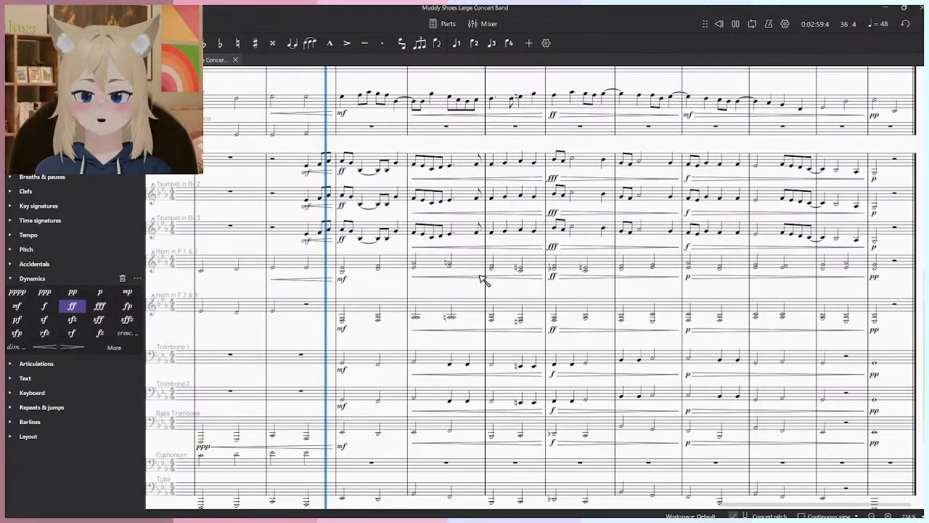
pyautogui.scroll(-2, 450, 349)
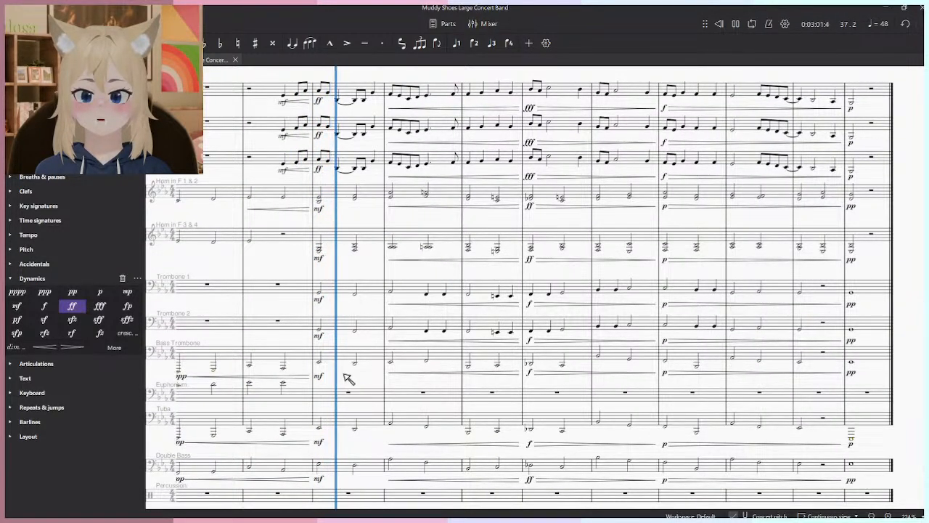
pyautogui.press('space')
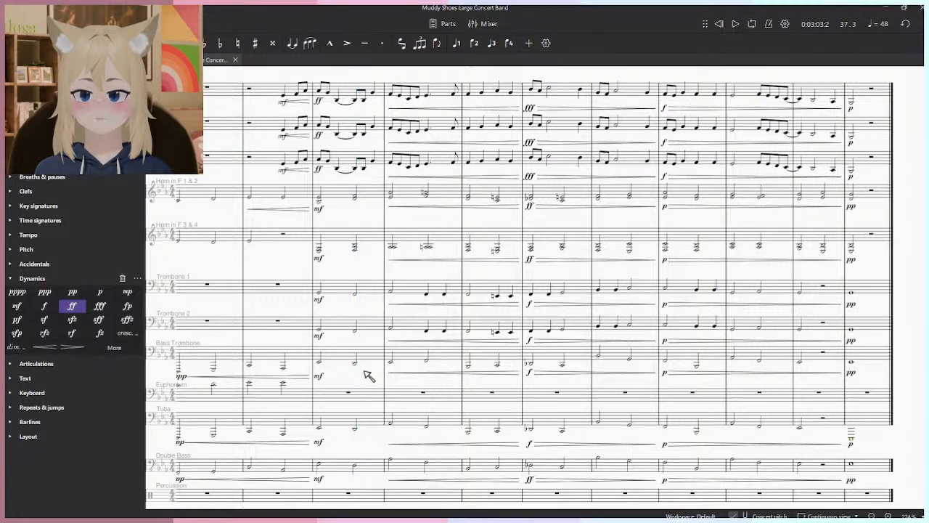
pyautogui.moveTo(438, 299); pyautogui.dragTo(462, 403)
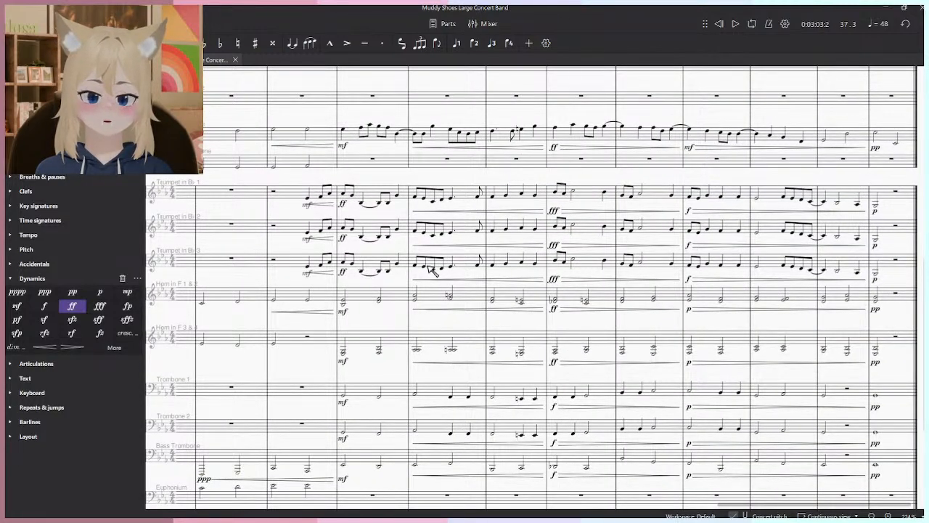
pyautogui.scroll(-3, 431, 268)
pyautogui.click(876, 325)
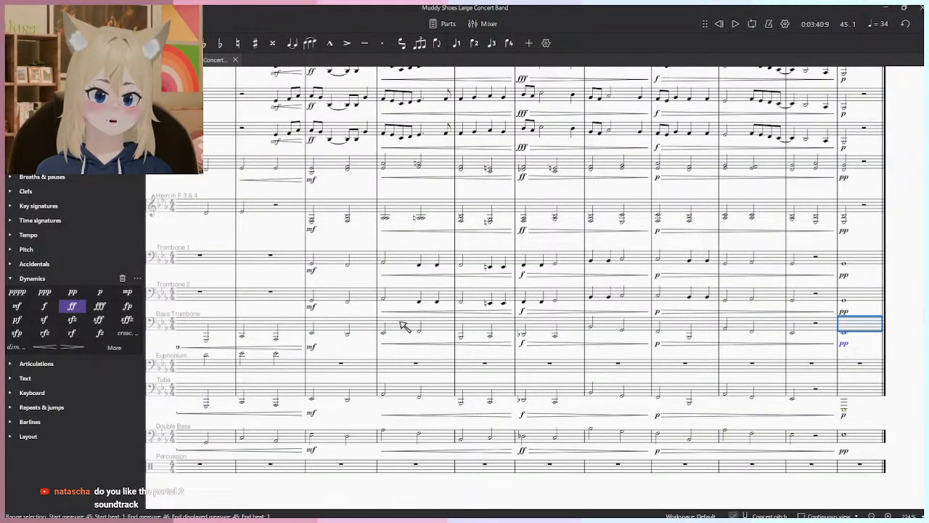
pyautogui.keyDown('shift'); pyautogui.click(338, 326); pyautogui.keyUp('shift')
pyautogui.moveTo(352, 348); pyautogui.dragTo(528, 384)
pyautogui.press('Escape')
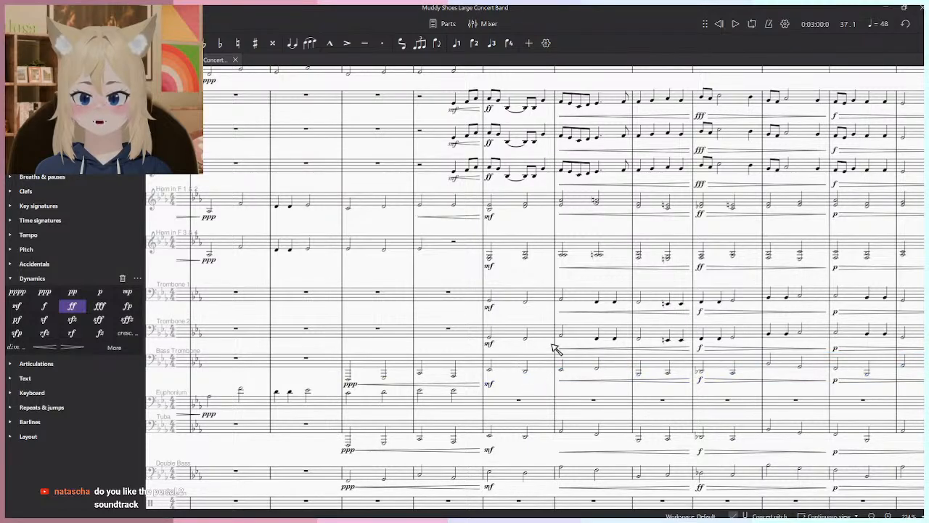
# - Play the closing section from measure 37 to hear the horn and trombone chords under the trumpets
pyautogui.moveTo(551, 343); pyautogui.dragTo(503, 405)
pyautogui.scroll(-5, 506, 410)
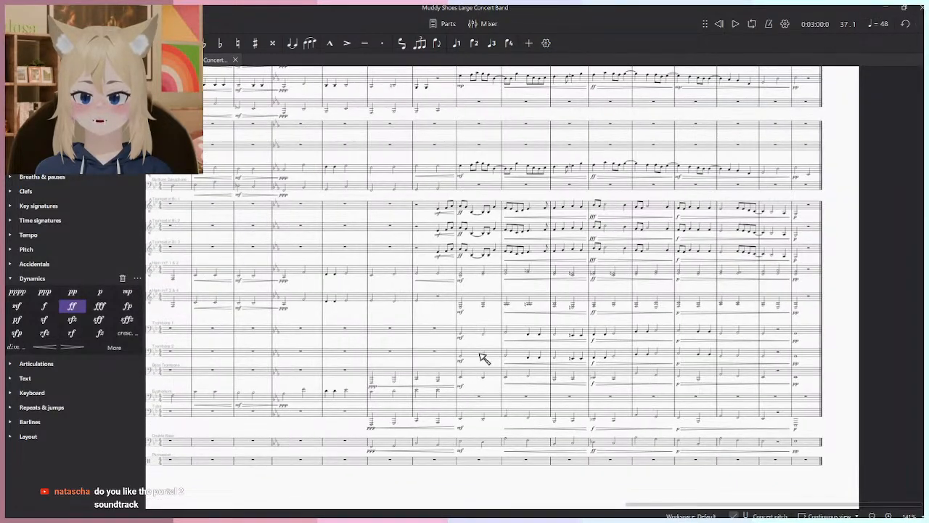
pyautogui.scroll(7, 484, 358)
pyautogui.click(463, 278)
pyautogui.moveTo(478, 281); pyautogui.dragTo(428, 389)
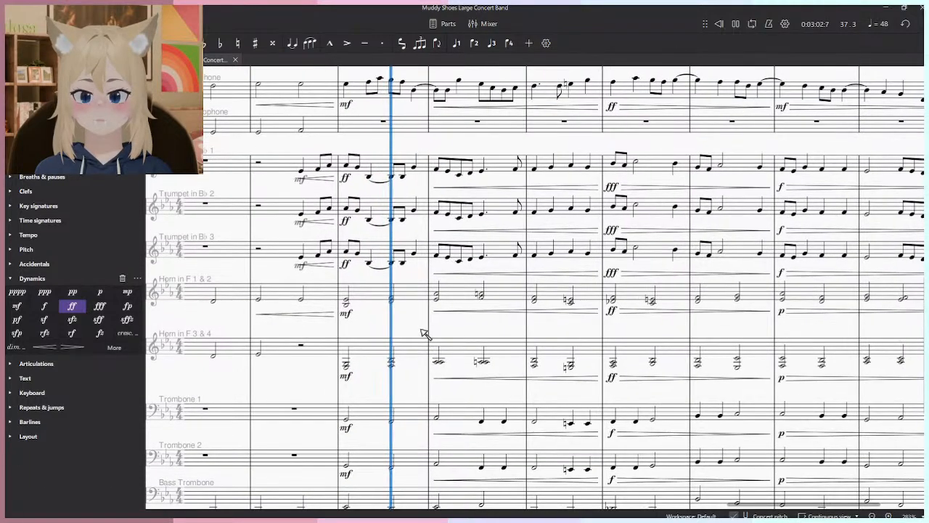
pyautogui.scroll(-4, 453, 334)
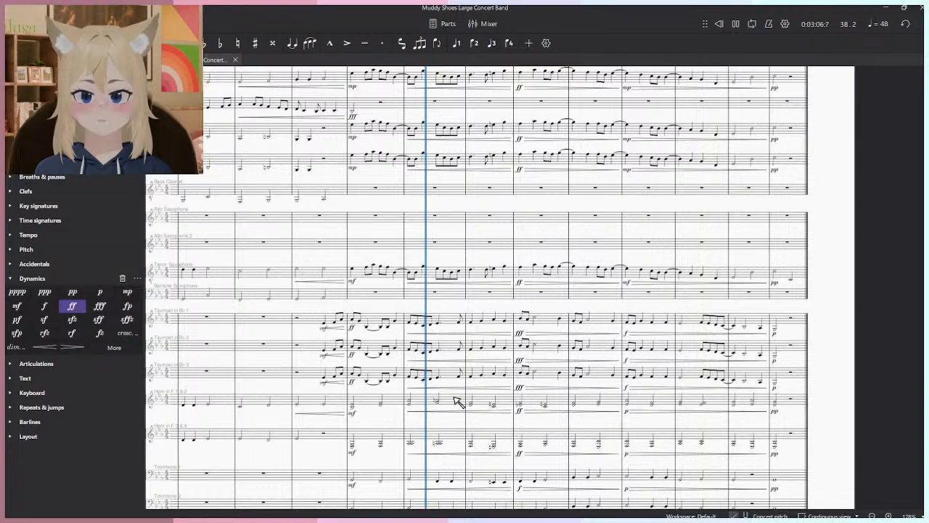
# - Copy the Trumpet 1 passage from measure 36 through measure 45 into the first Alto Saxophone staff, starting in measure 36
pyautogui.click(781, 321)
pyautogui.keyDown('shift'); pyautogui.click(312, 321); pyautogui.keyUp('shift')
pyautogui.click(326, 221)
pyautogui.hotkey('ctrl', 'v')
pyautogui.press('space')
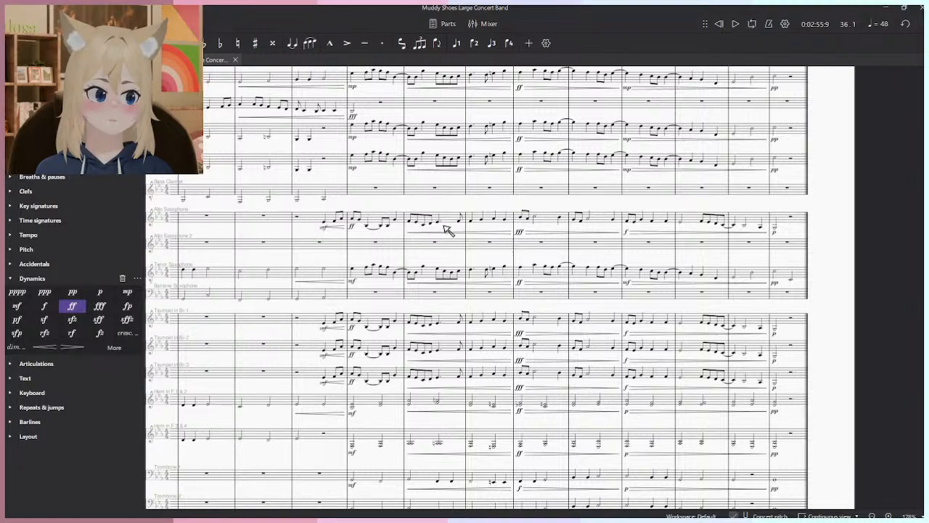
pyautogui.moveTo(476, 253); pyautogui.dragTo(486, 279)
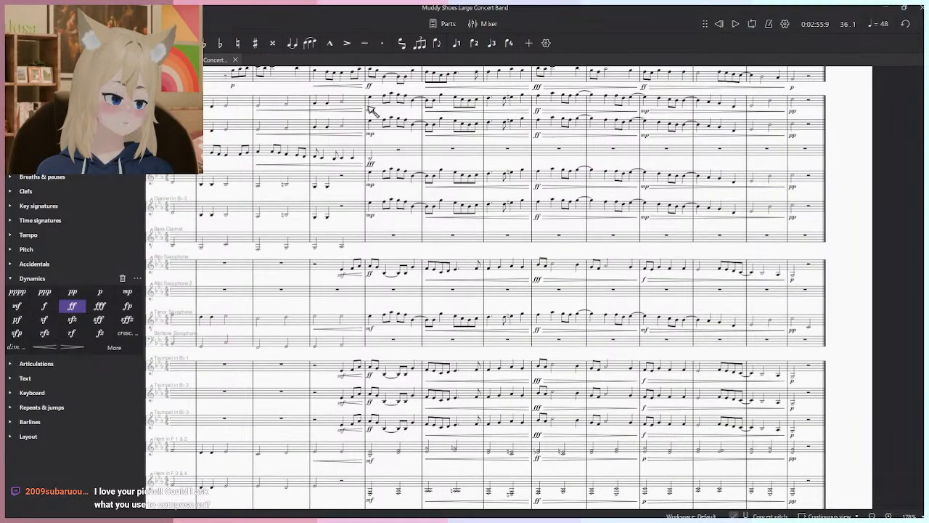
# - Play the closing section from measure 36 into measure 38 to hear the first Alto Saxophone doubling the trumpet melody
pyautogui.scroll(3, 374, 348)
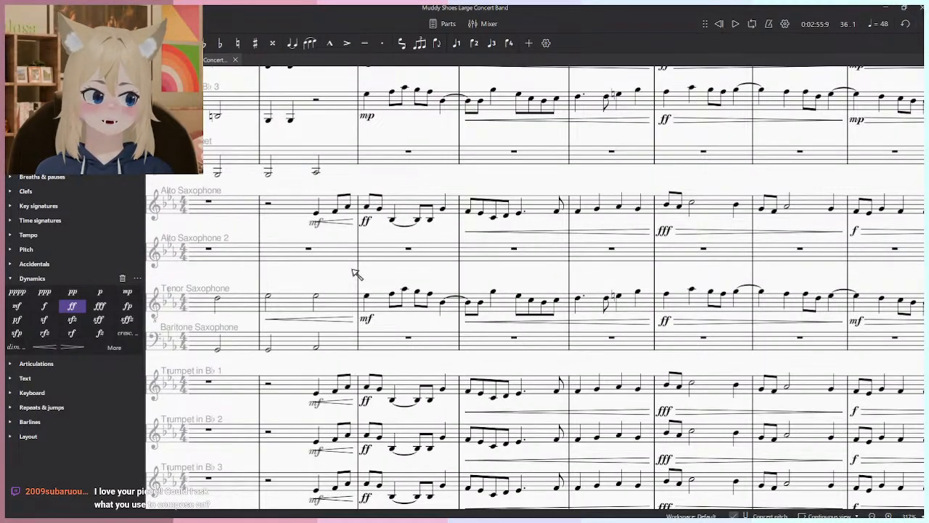
pyautogui.click(309, 251)
pyautogui.press('space')
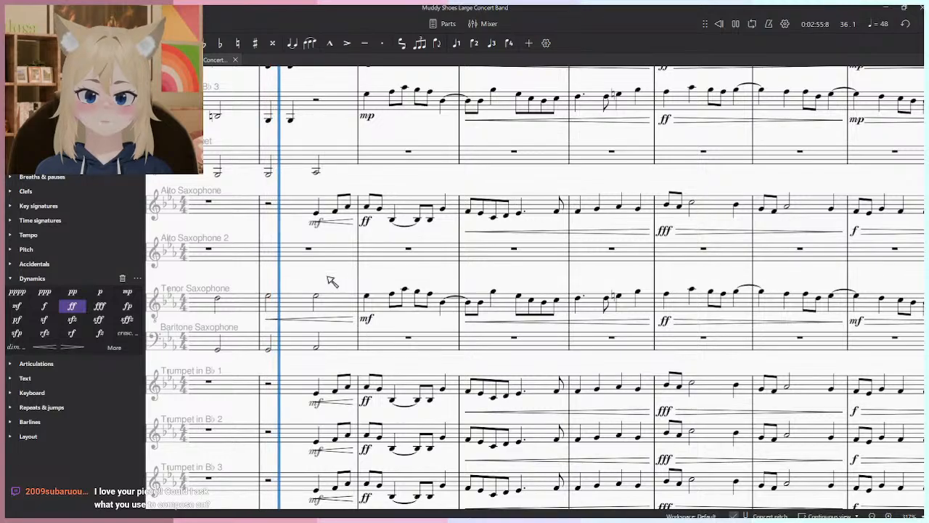
pyautogui.press('space')
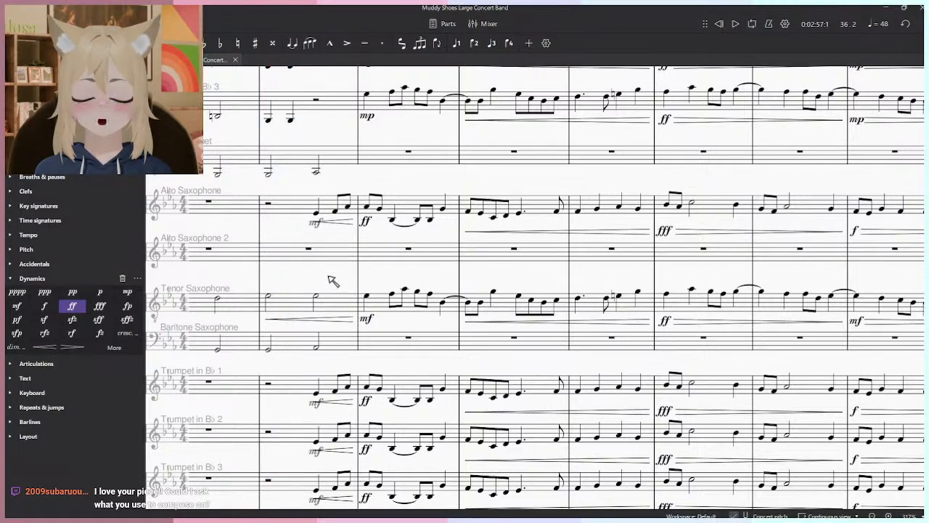
pyautogui.scroll(-3, 392, 329)
pyautogui.click(369, 317)
pyautogui.moveTo(376, 324); pyautogui.dragTo(325, 260)
pyautogui.click(459, 358)
pyautogui.press('space')
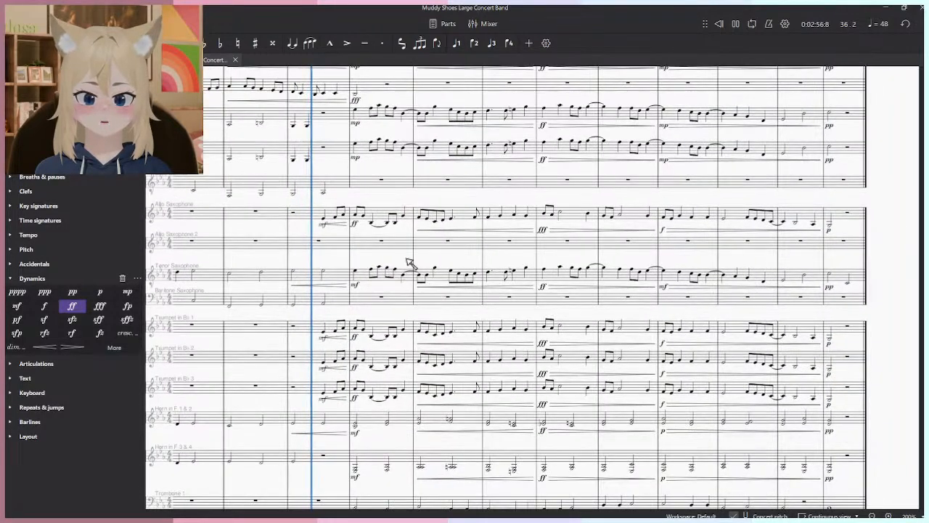
pyautogui.scroll(1, 405, 268)
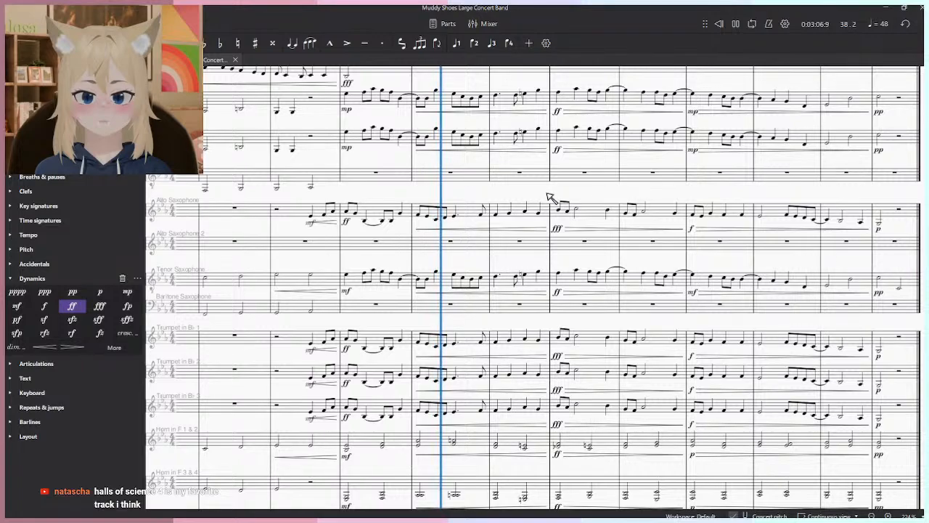
pyautogui.press('space')
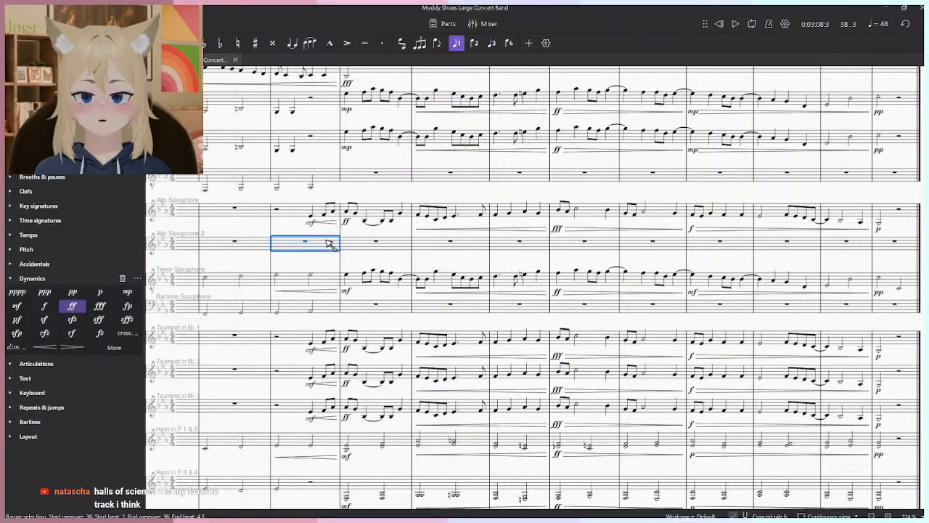
# - Try pasting the trumpet melody into the Alto Saxophone 2 staff from measure 36 and play it back into measure 37
pyautogui.hotkey('ctrl', 'v')
pyautogui.press('space')
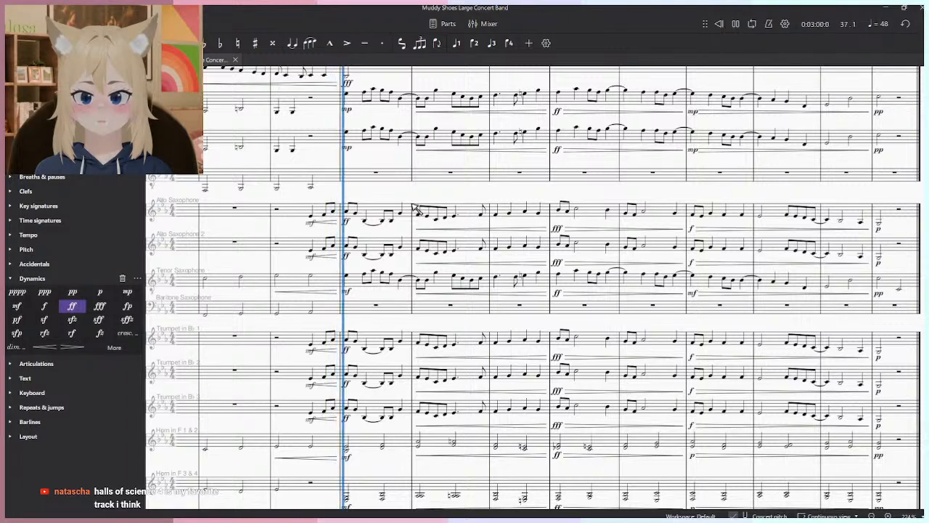
pyautogui.scroll(-3, 420, 204)
pyautogui.scroll(-1, 423, 206)
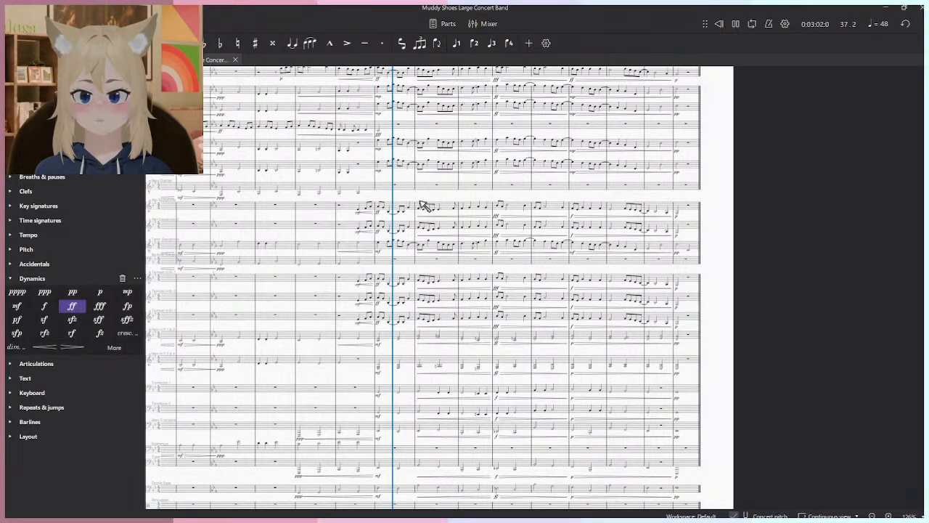
pyautogui.press('space')
# - Set the measure 37 dynamics of both flutes, both E♭ clarinets and B♭ clarinets 2 and 3 to mf
pyautogui.scroll(4, 421, 203)
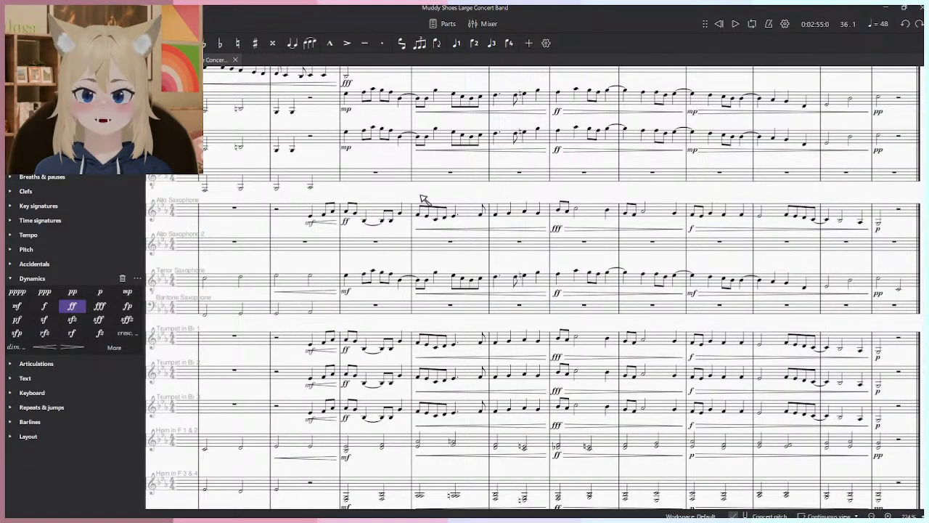
pyautogui.scroll(2, 451, 303)
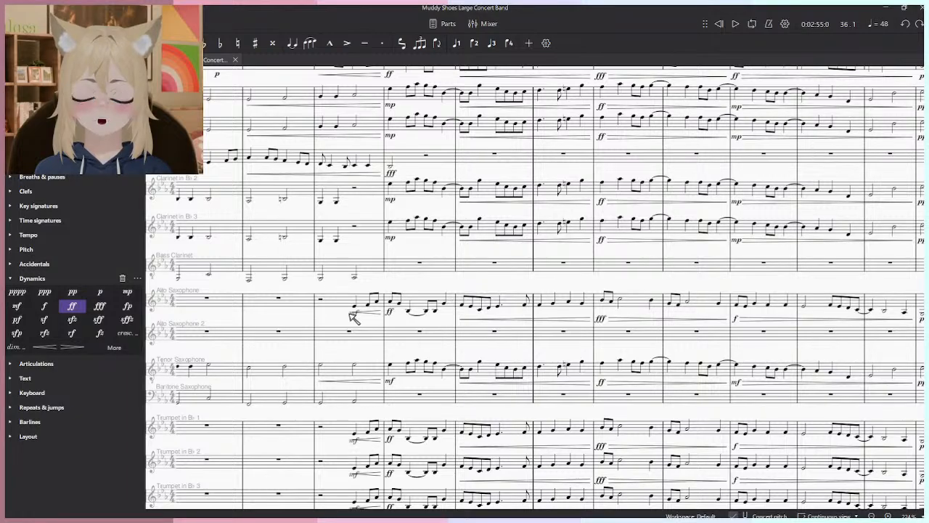
pyautogui.scroll(-2, 354, 317)
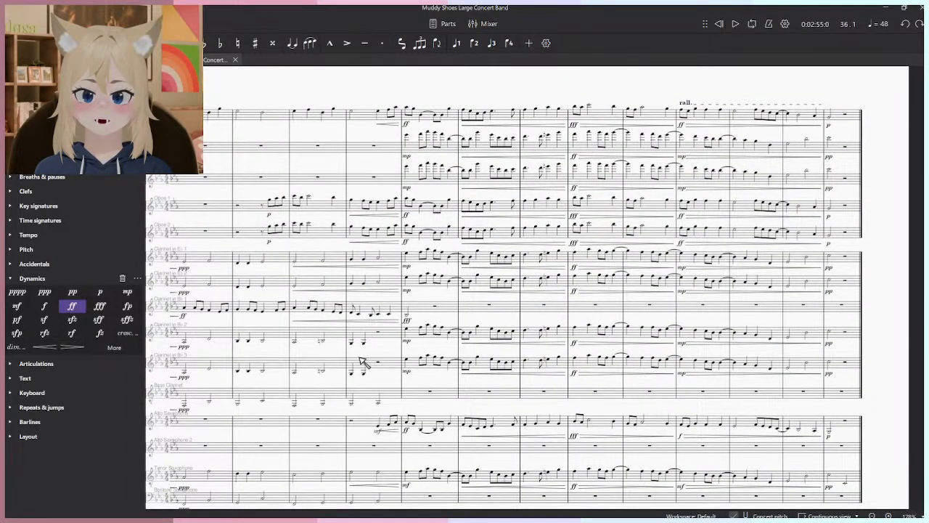
pyautogui.scroll(1, 397, 330)
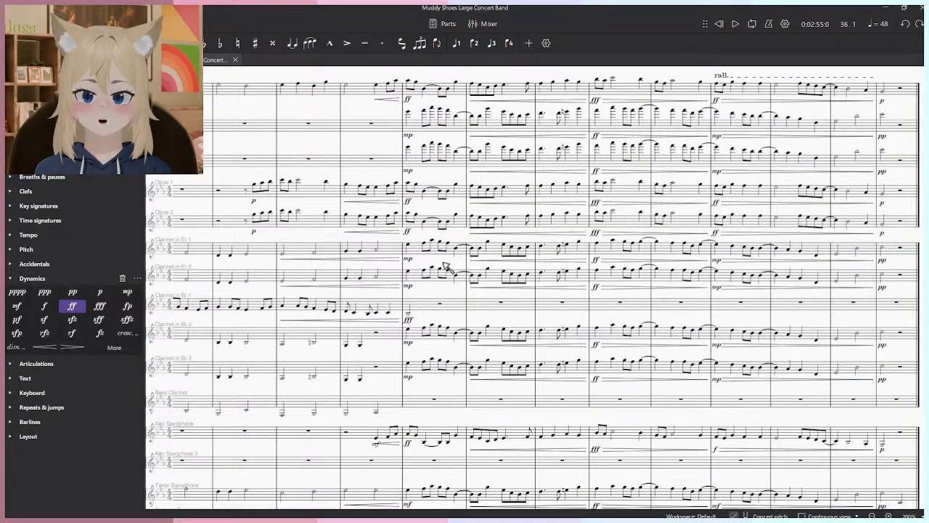
pyautogui.scroll(2, 439, 387)
pyautogui.click(410, 364)
pyautogui.click(406, 363)
pyautogui.press('space')
pyautogui.scroll(-1, 444, 423)
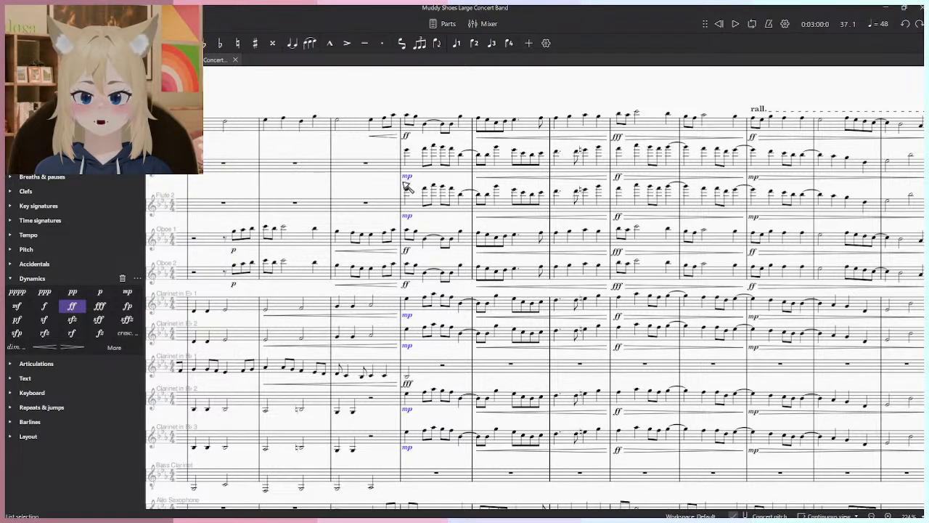
pyautogui.click(18, 305)
# - Play from measure 36 into measure 39 to hear the flutes and clarinets at mf against the melody
pyautogui.click(378, 131)
pyautogui.press('space')
pyautogui.scroll(-4, 492, 272)
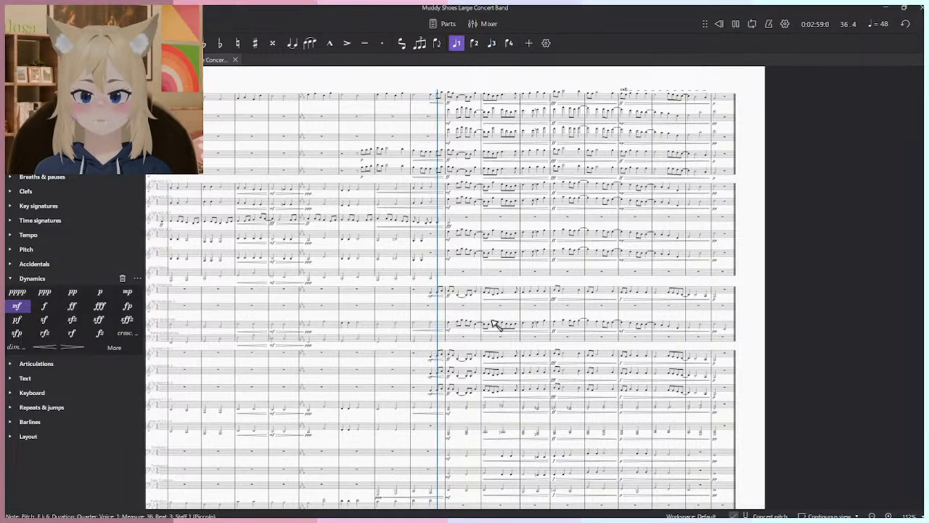
pyautogui.scroll(1, 492, 325)
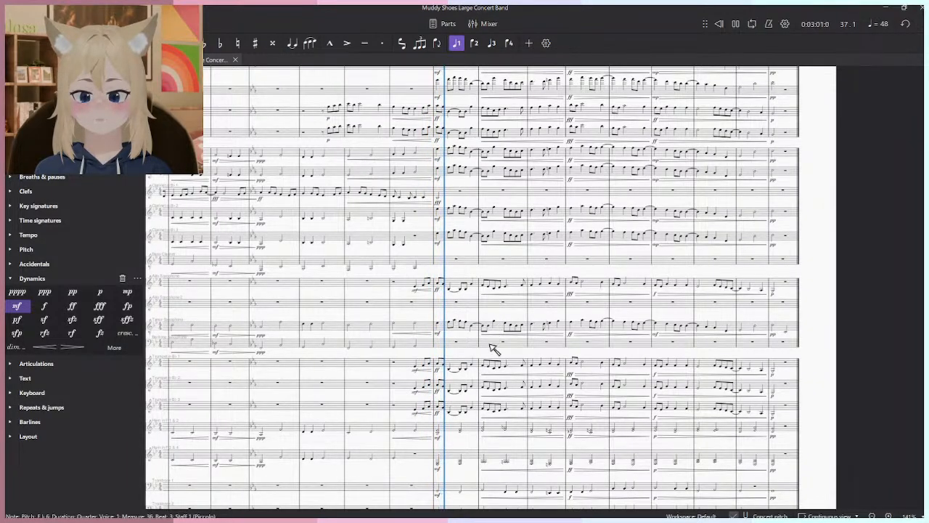
pyautogui.scroll(3, 491, 365)
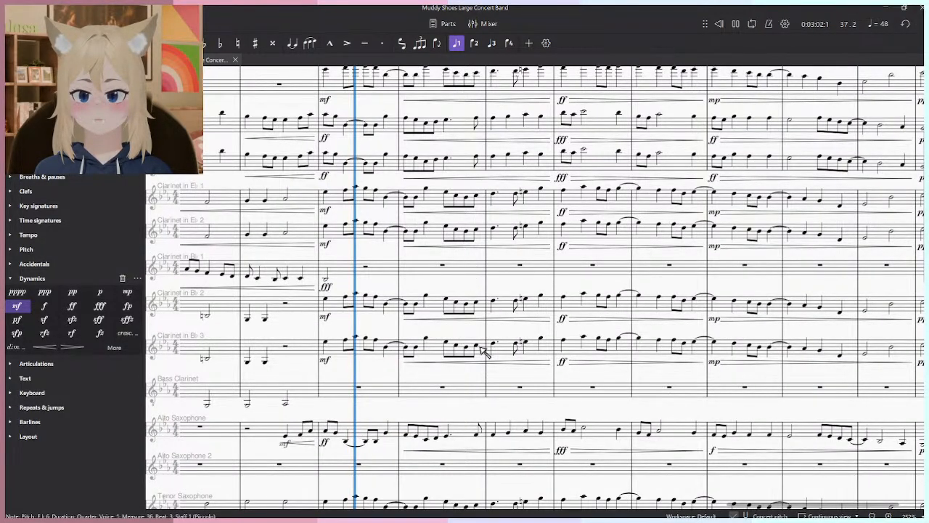
pyautogui.scroll(-3, 488, 352)
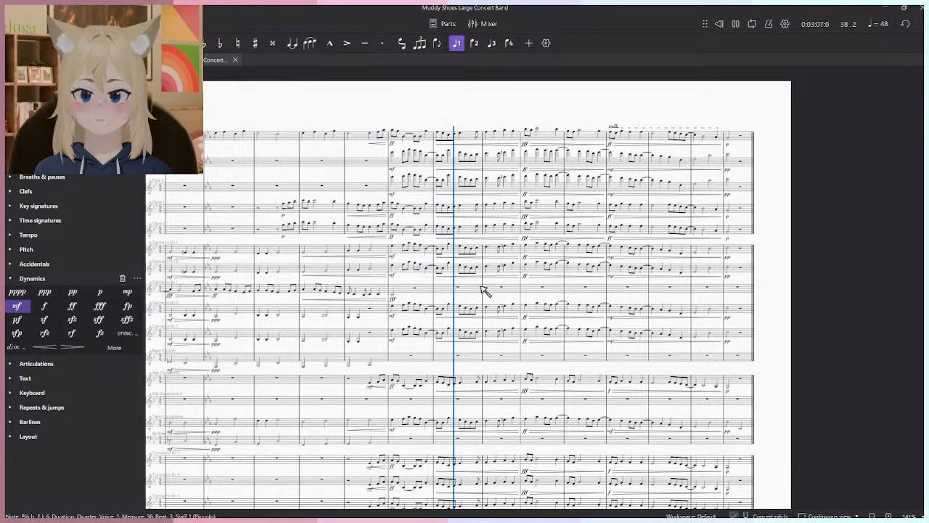
pyautogui.scroll(-2, 508, 312)
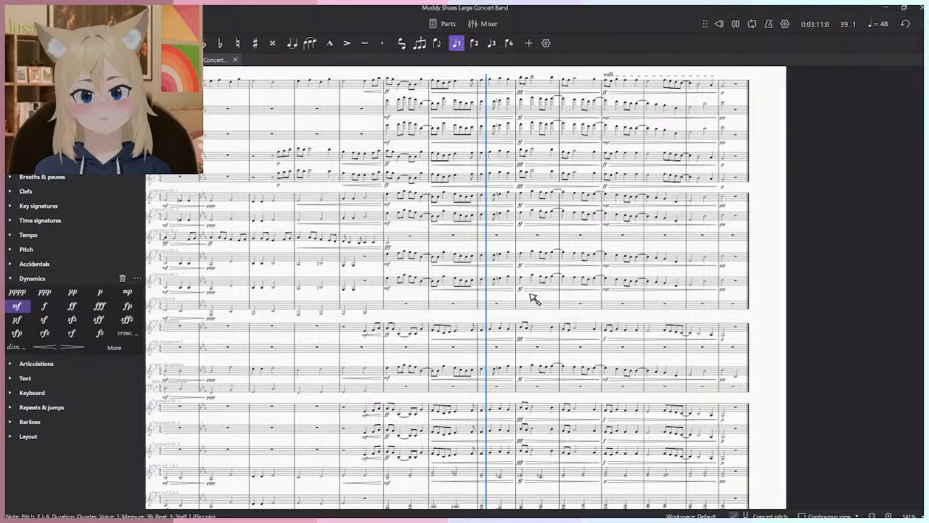
# - Try the first Alto Saxophone passage from measure 36 through measure 45 an octave higher
pyautogui.keyDown('shift'); pyautogui.click(735, 333); pyautogui.keyUp('shift')
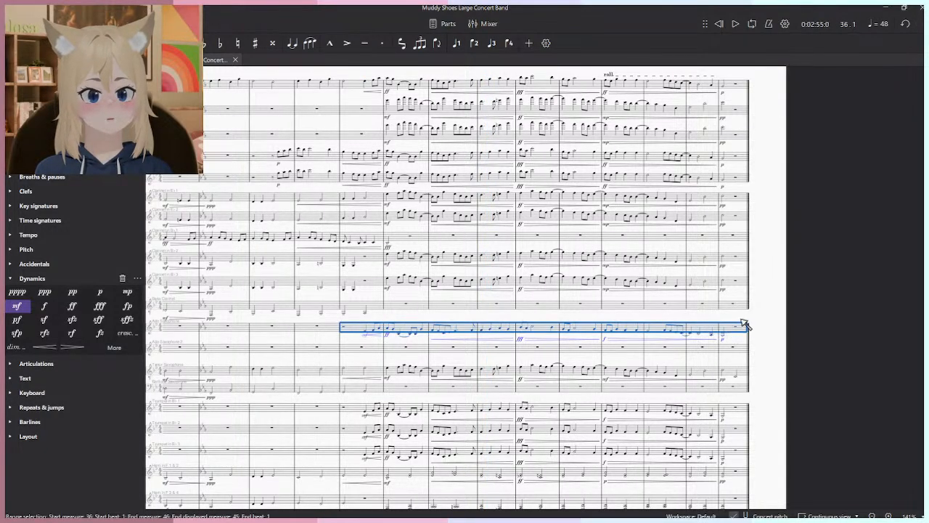
pyautogui.scroll(3, 615, 322)
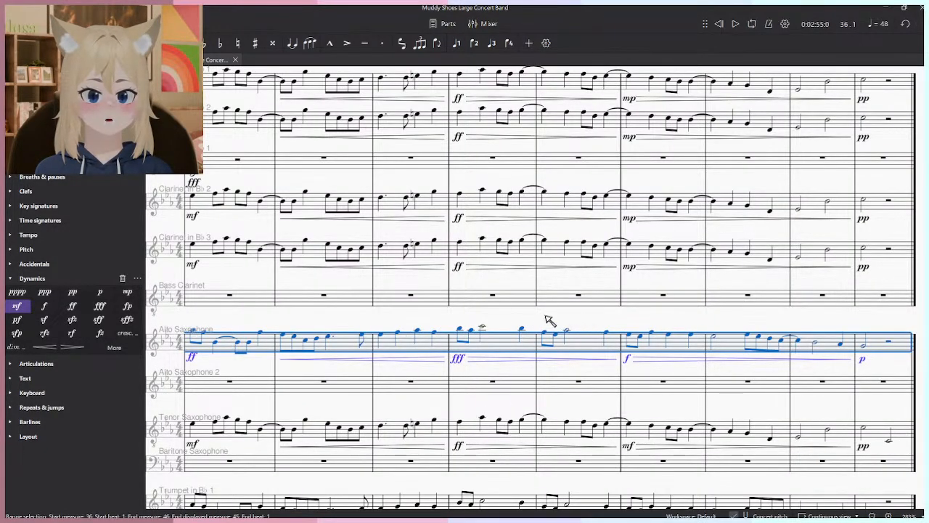
pyautogui.scroll(-3, 561, 323)
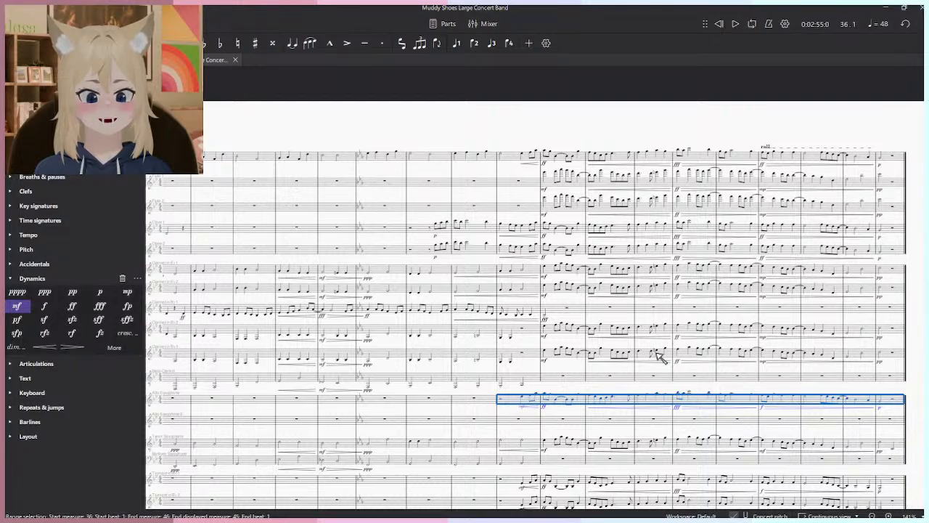
pyautogui.hotkey('ctrl', 'Down')
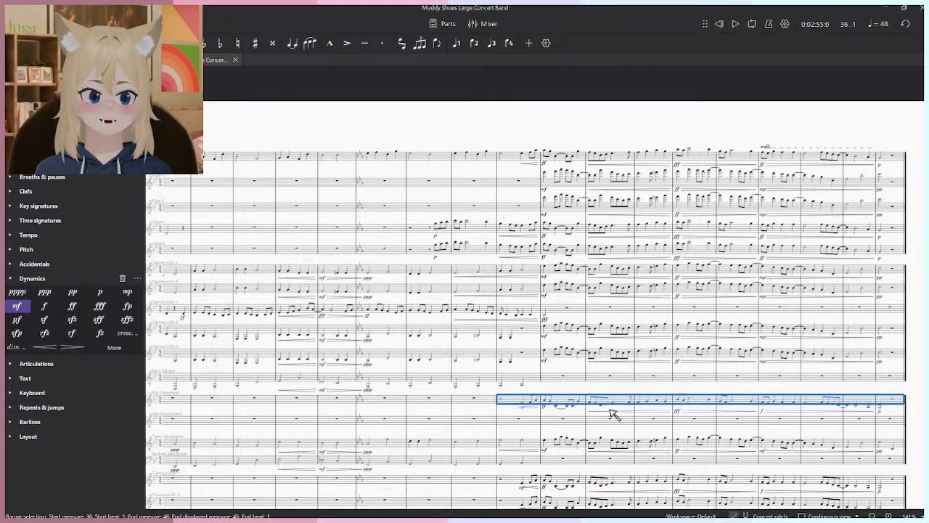
pyautogui.press('Escape')
# - Play the closing section from measure 36 through measure 41 while following the woodwind and brass staves
pyautogui.scroll(3, 579, 407)
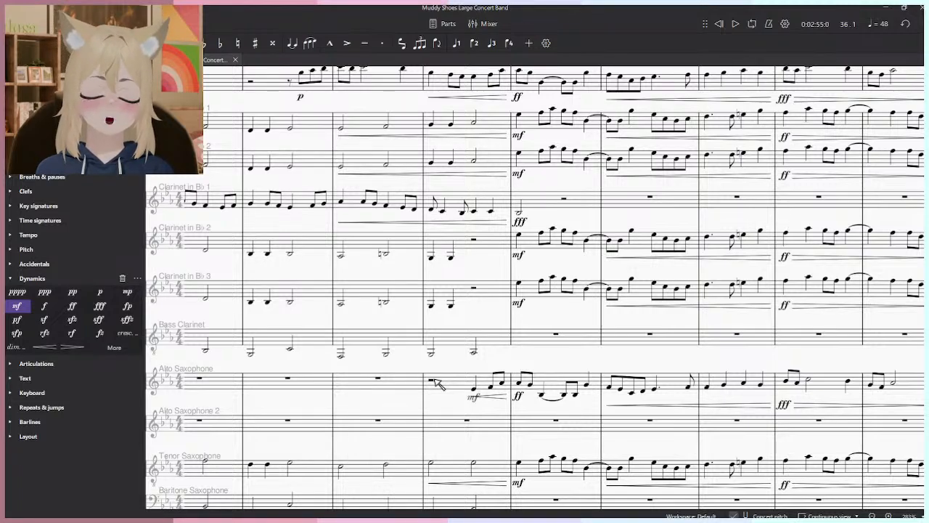
pyautogui.press('space')
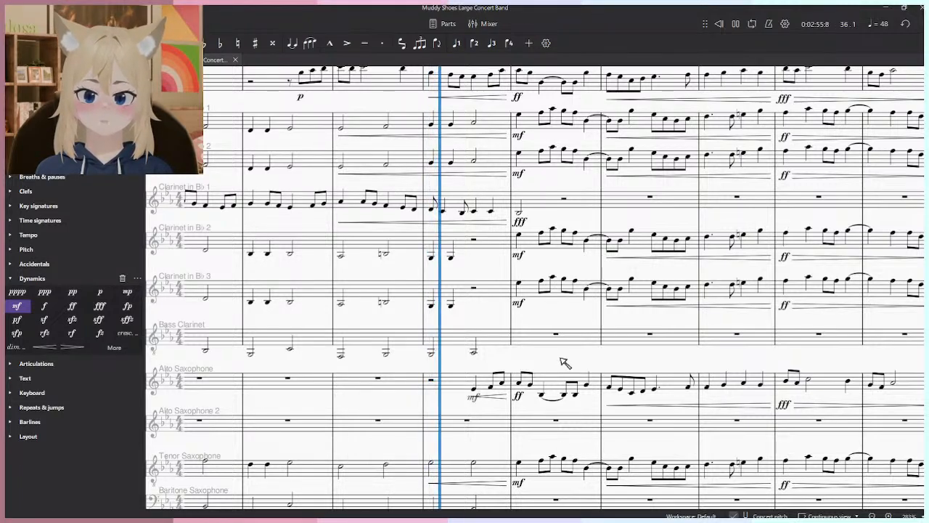
pyautogui.scroll(-5, 563, 356)
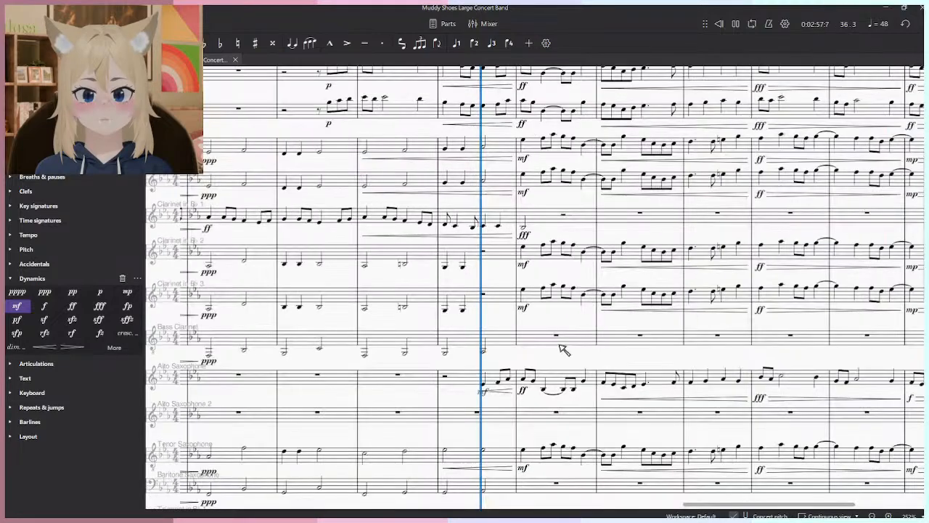
pyautogui.scroll(5, 448, 312)
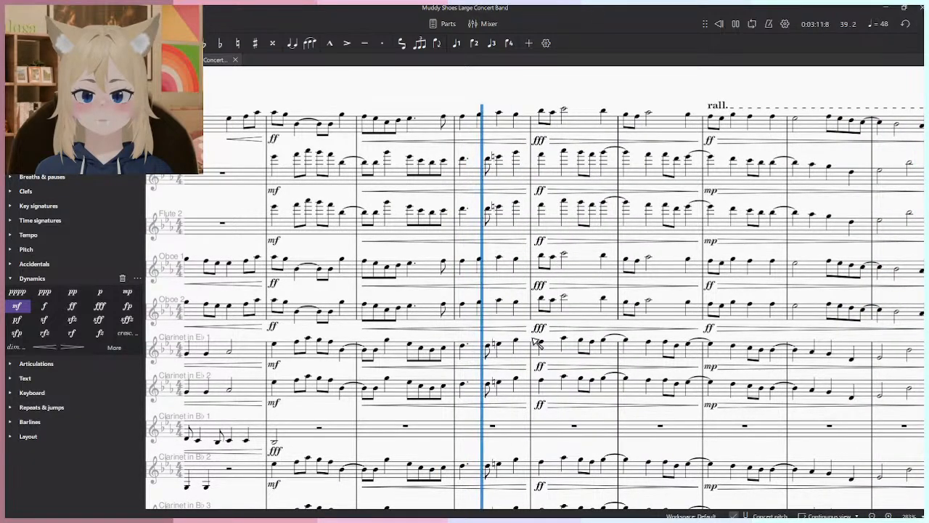
pyautogui.scroll(-3, 544, 341)
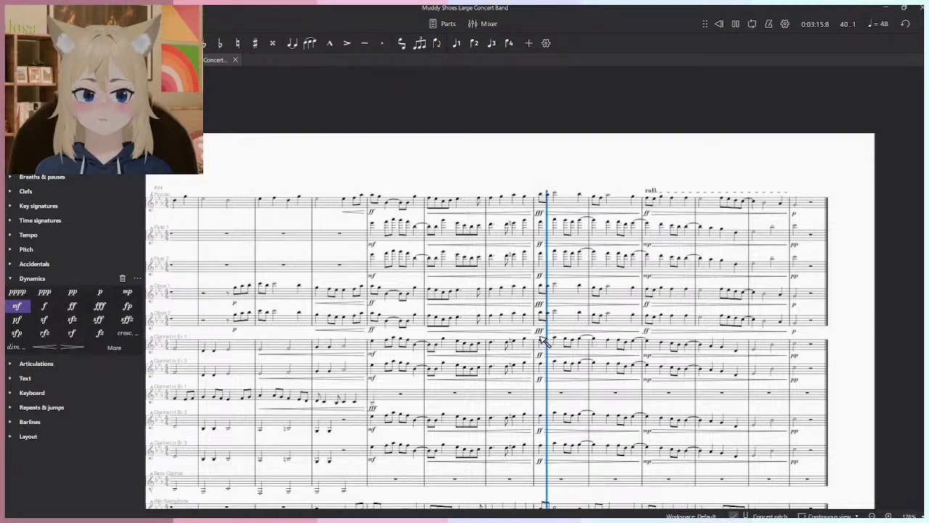
pyautogui.scroll(-8, 563, 382)
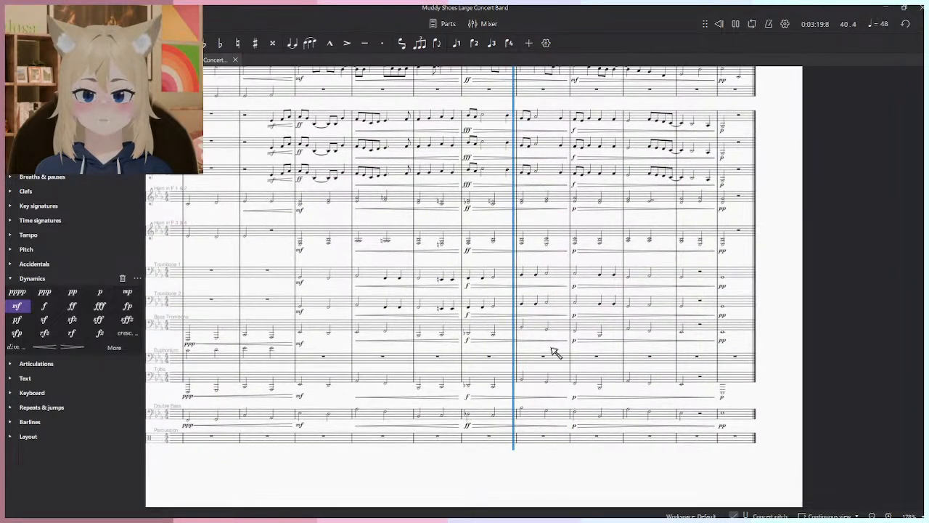
pyautogui.scroll(6, 553, 334)
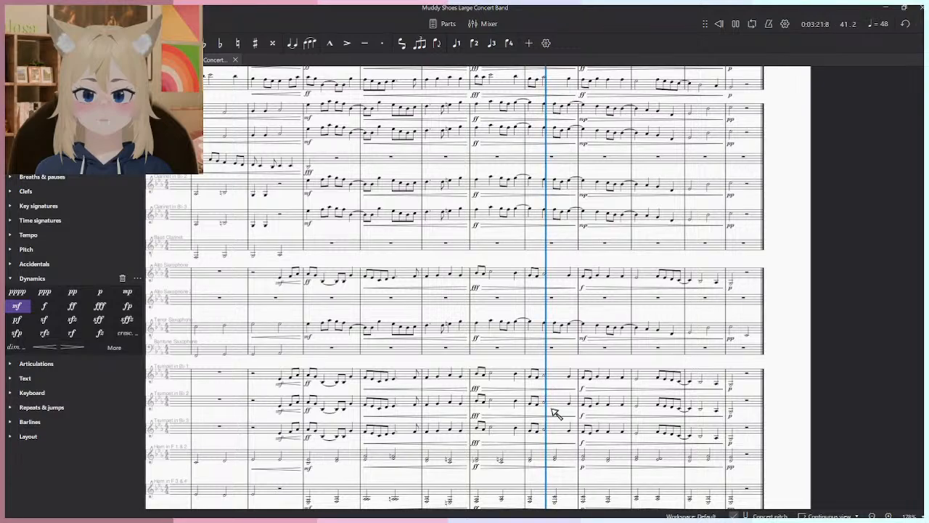
pyautogui.scroll(3, 553, 413)
pyautogui.scroll(3, 567, 370)
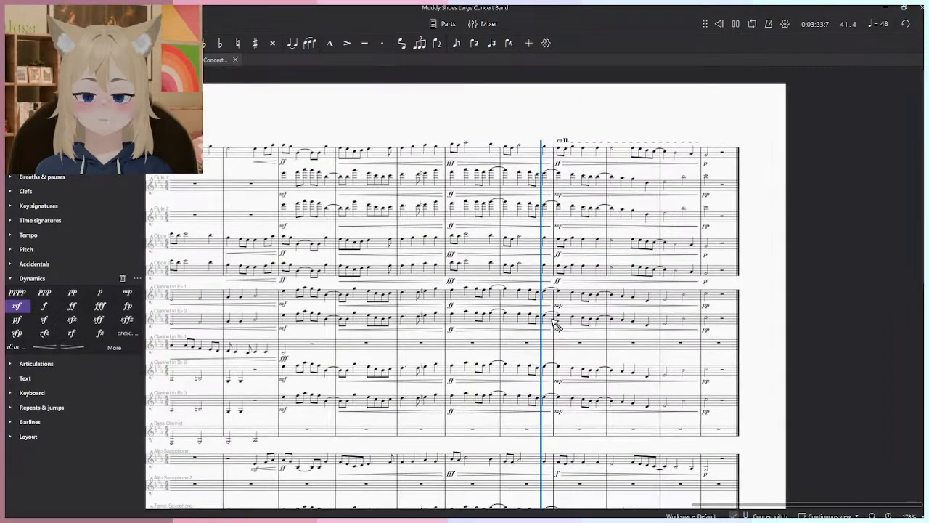
# - Set the dynamics at the start of the rall. in measure 42 to mf for both flutes and both E♭ clarinets
pyautogui.scroll(5, 546, 190)
pyautogui.moveTo(574, 228); pyautogui.dragTo(636, 226)
pyautogui.press('space')
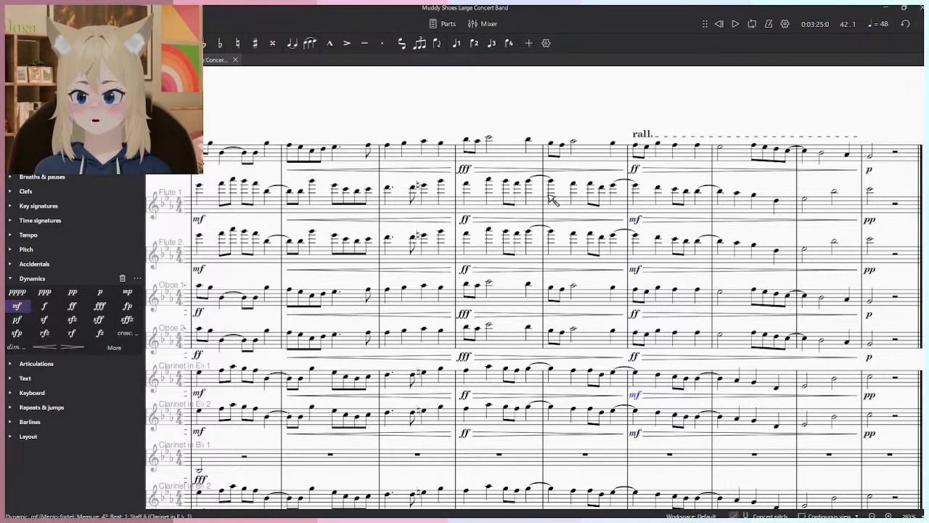
# - Set the measure 42 dynamics of B♭ clarinets 2 and 3 to mf and replay the passage from measure 41
pyautogui.press('space')
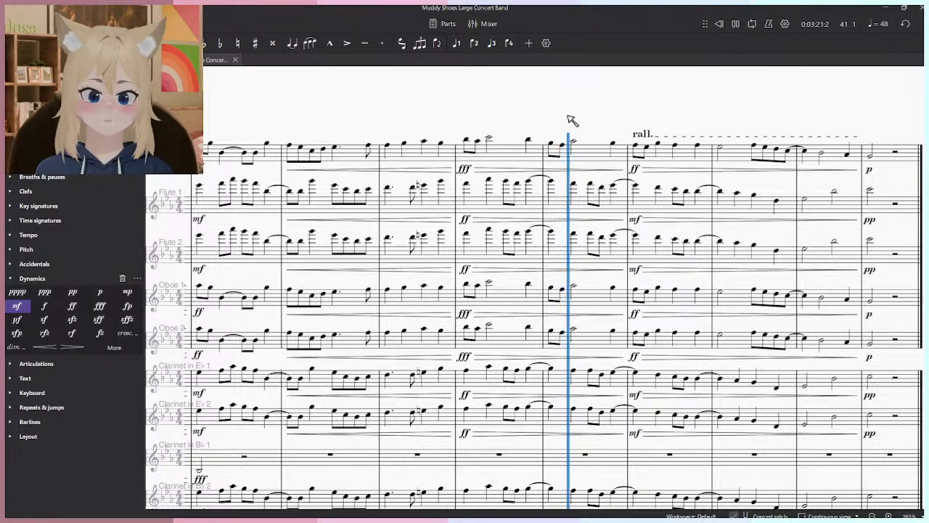
pyautogui.scroll(-2, 617, 222)
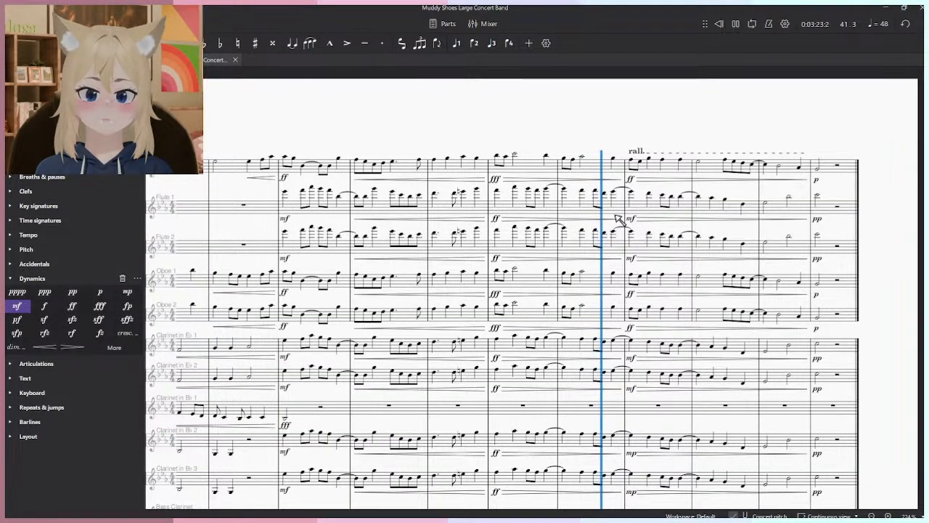
pyautogui.click(632, 451)
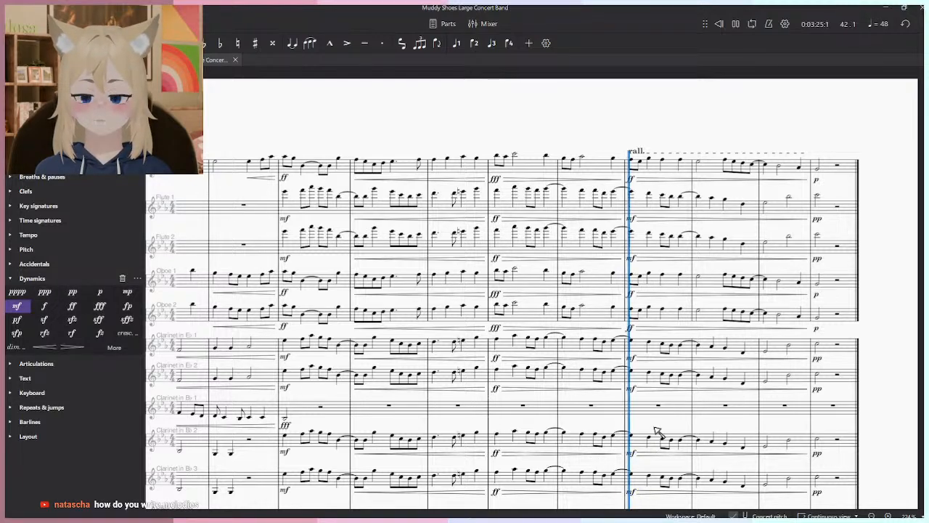
pyautogui.click(611, 371)
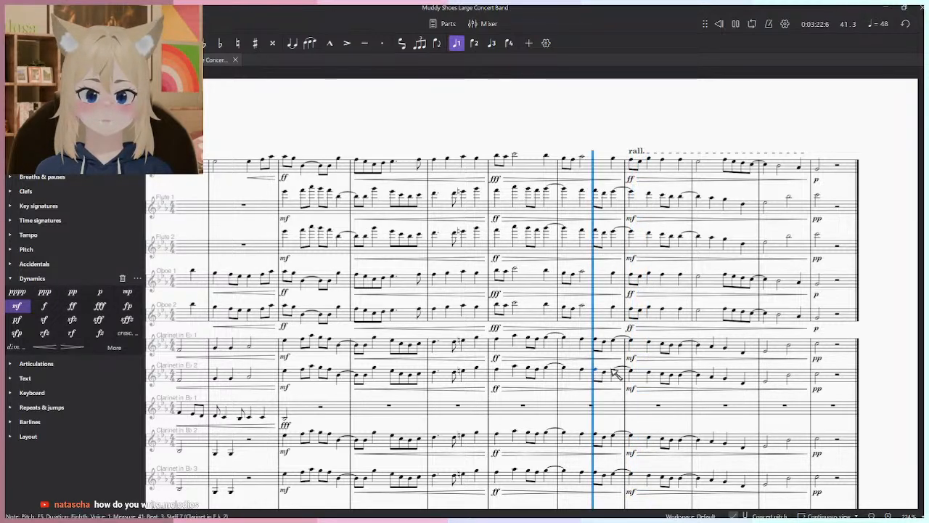
# - Listen to the rall. passage from measure 41 through measure 43 while following the woodwind staves
pyautogui.click(661, 421)
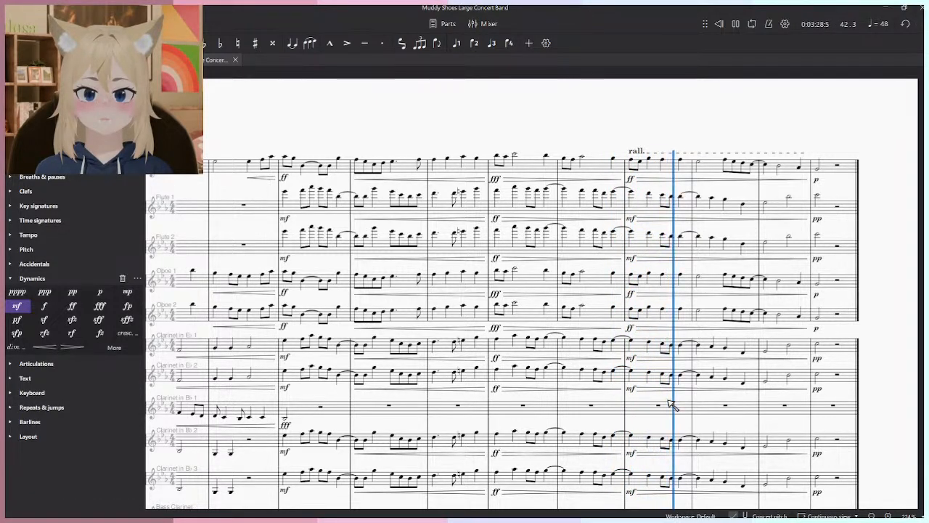
pyautogui.moveTo(670, 401); pyautogui.dragTo(654, 337)
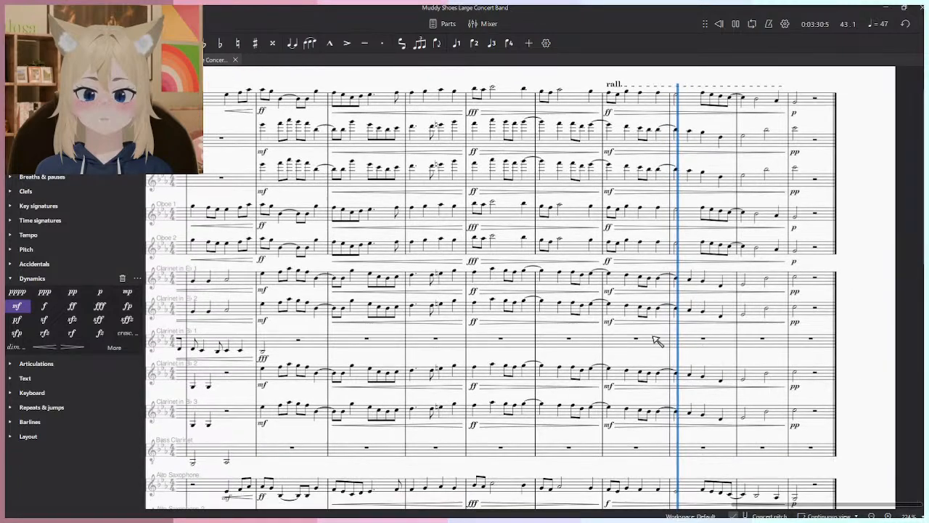
pyautogui.keyDown('ctrl'); pyautogui.scroll(-1, 657, 340); pyautogui.keyUp('ctrl')
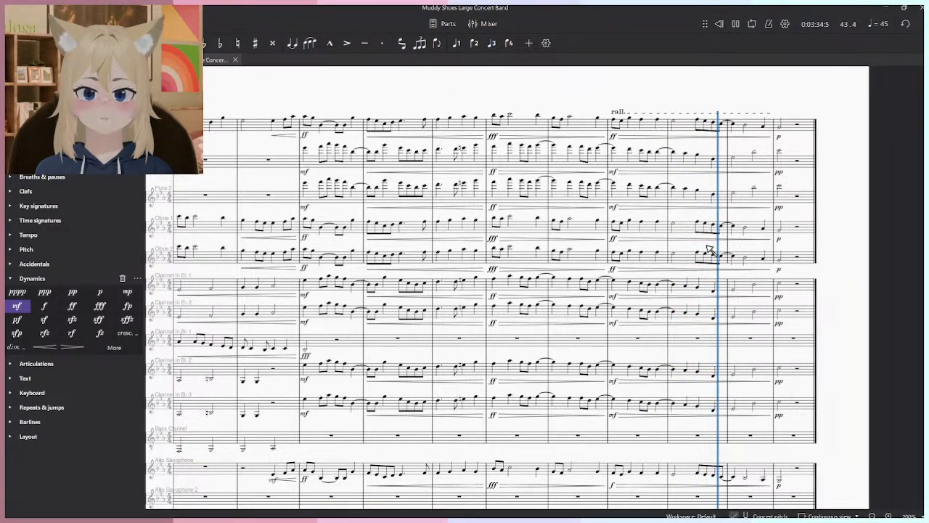
# - Copy the Piccolo melody from beat 3 of measure 36 through measure 45 into both flutes at the same place
pyautogui.click(780, 129)
pyautogui.keyDown('shift'); pyautogui.click(276, 125); pyautogui.keyUp('shift')
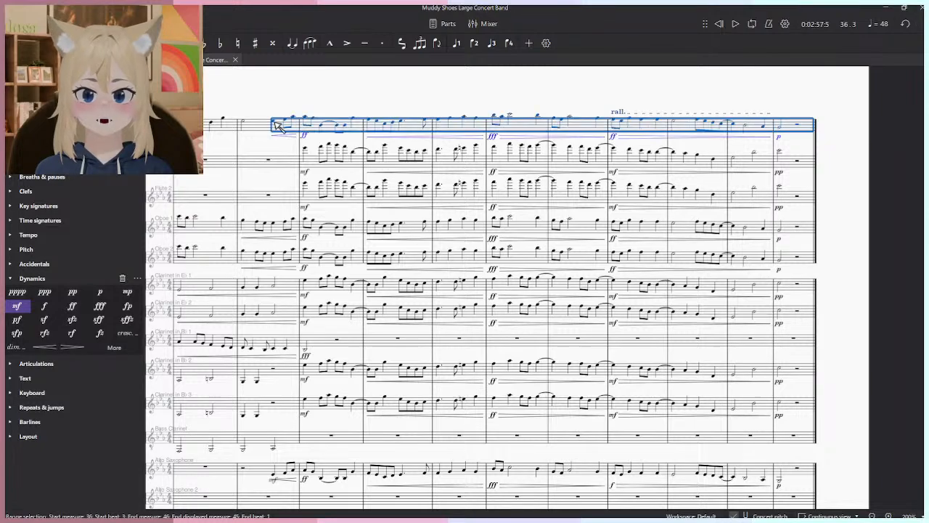
pyautogui.click(273, 166)
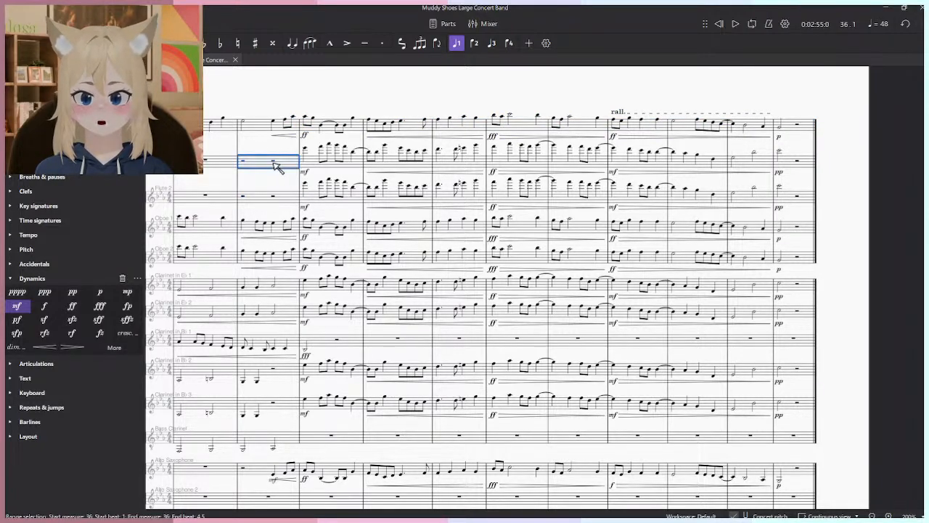
pyautogui.hotkey('ctrl', 'v')
pyautogui.moveTo(263, 226); pyautogui.dragTo(294, 286)
pyautogui.scroll(4, 294, 286)
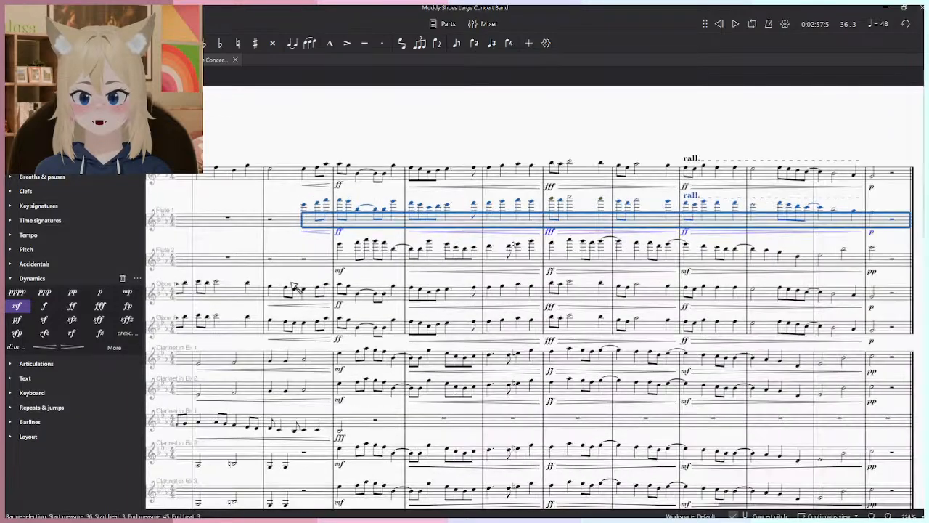
pyautogui.click(310, 250)
pyautogui.hotkey('ctrl', 'v')
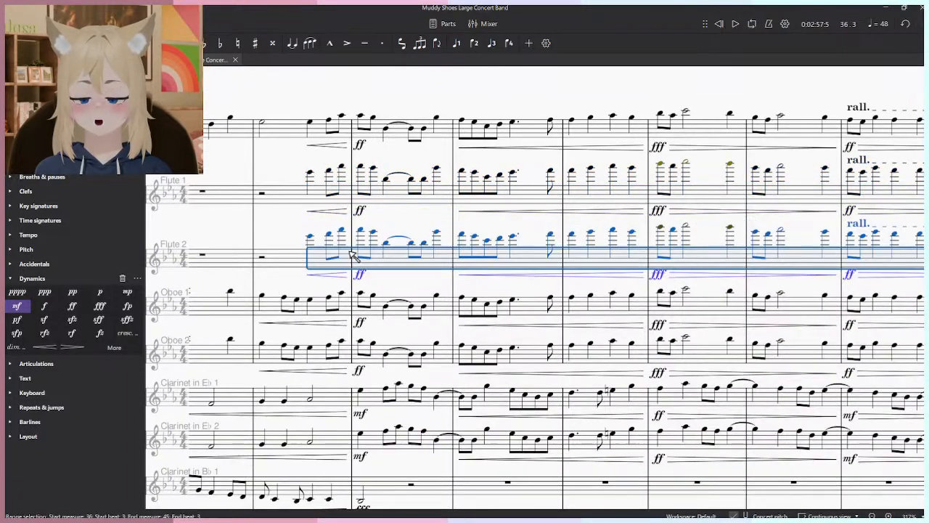
# - Lower the pasted melody in both flutes by an octave from beat 3 of measure 36 through measure 45
pyautogui.keyDown('shift'); pyautogui.click(311, 174); pyautogui.keyUp('shift')
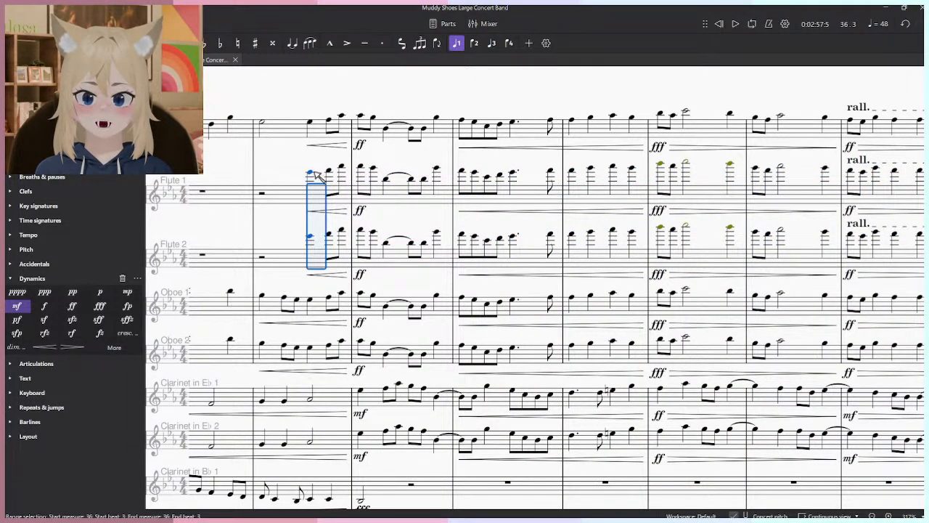
pyautogui.scroll(-3, 452, 159)
pyautogui.press('Escape')
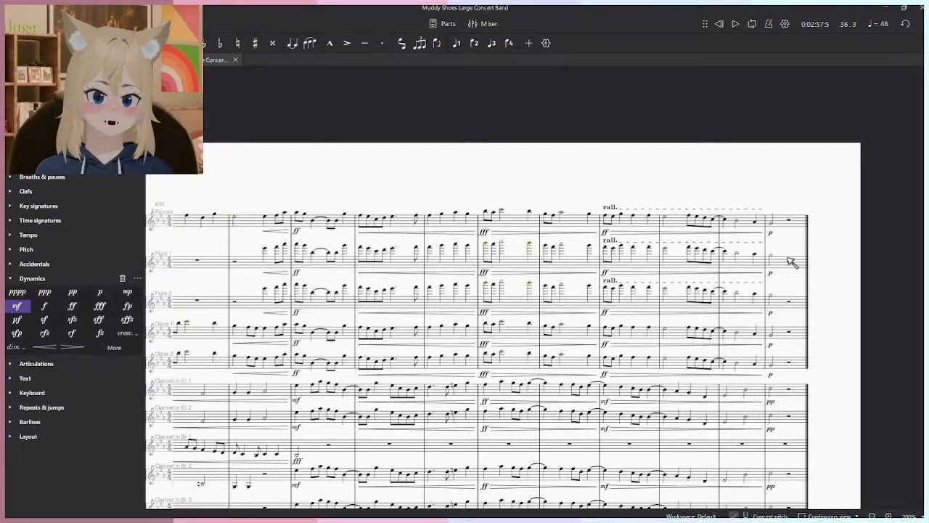
pyautogui.keyDown('shift'); pyautogui.click(266, 294); pyautogui.keyUp('shift')
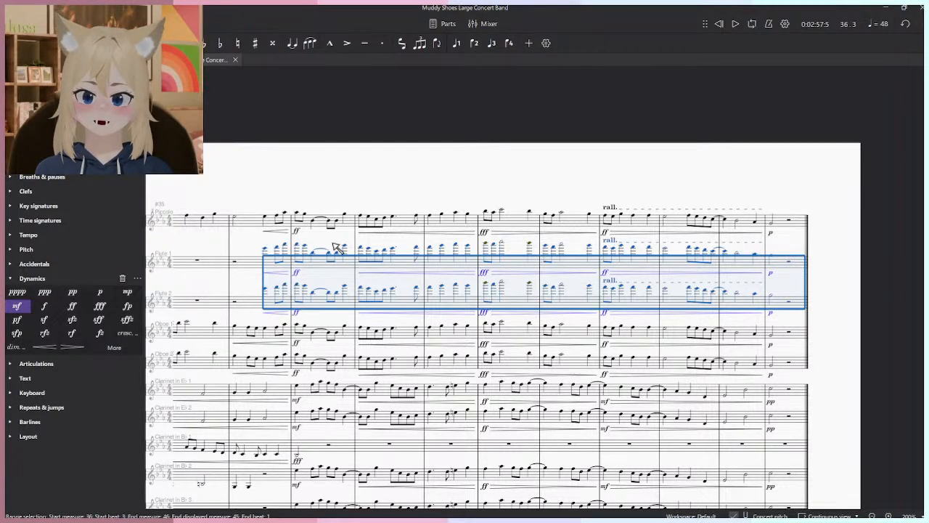
pyautogui.press('Escape')
# - Set the entrance dynamic on beat 3 of measure 36 to f for both flutes
pyautogui.scroll(3, 223, 330)
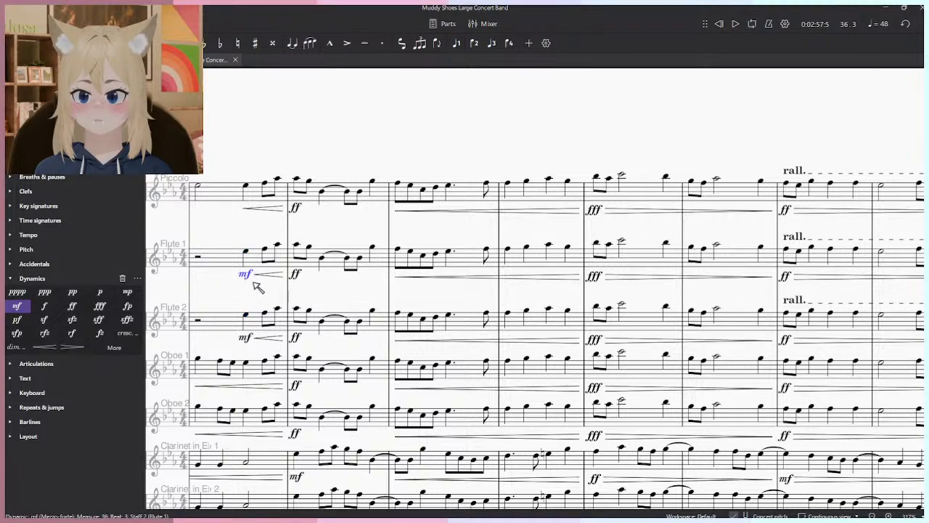
pyautogui.click(44, 307)
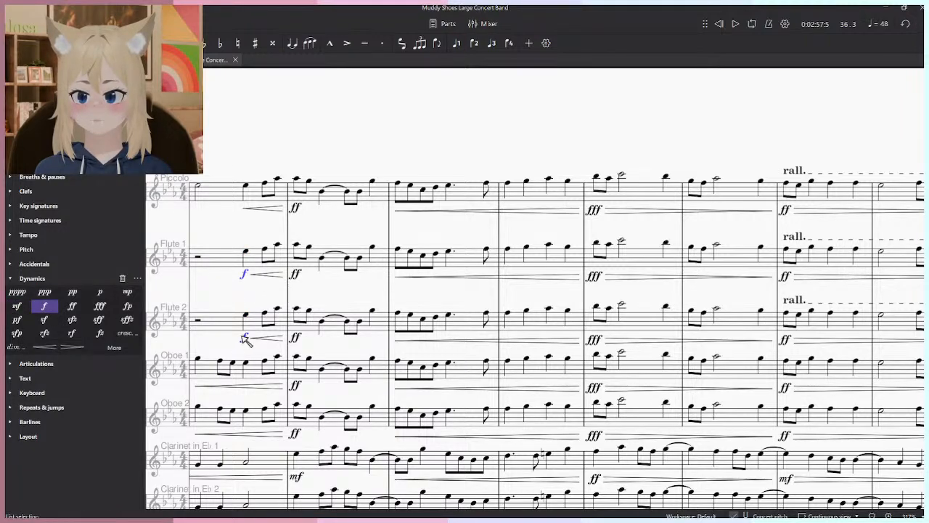
pyautogui.click(108, 60)
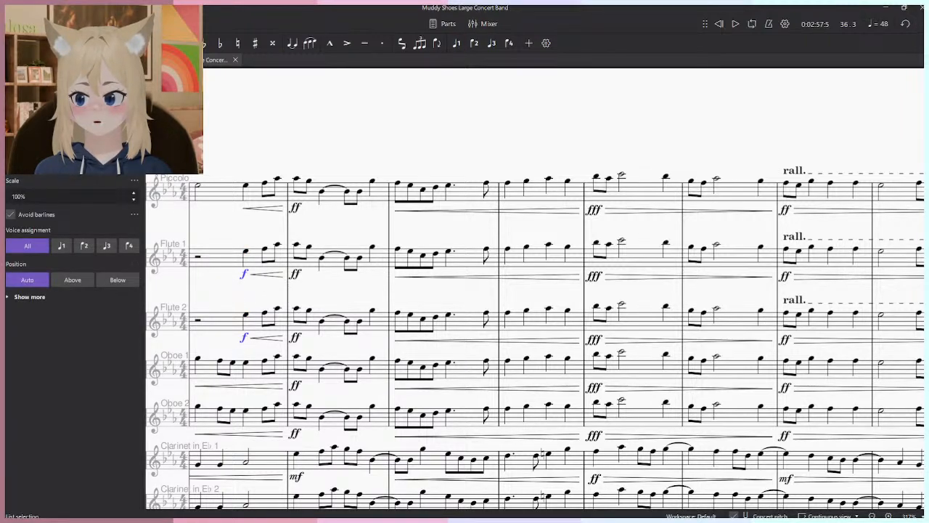
# - Play the passage from beat 3 of measure 36 to measure 39 to check the flute doubling against the woodwinds
pyautogui.click(253, 188)
pyautogui.press('space')
pyautogui.scroll(-4, 554, 213)
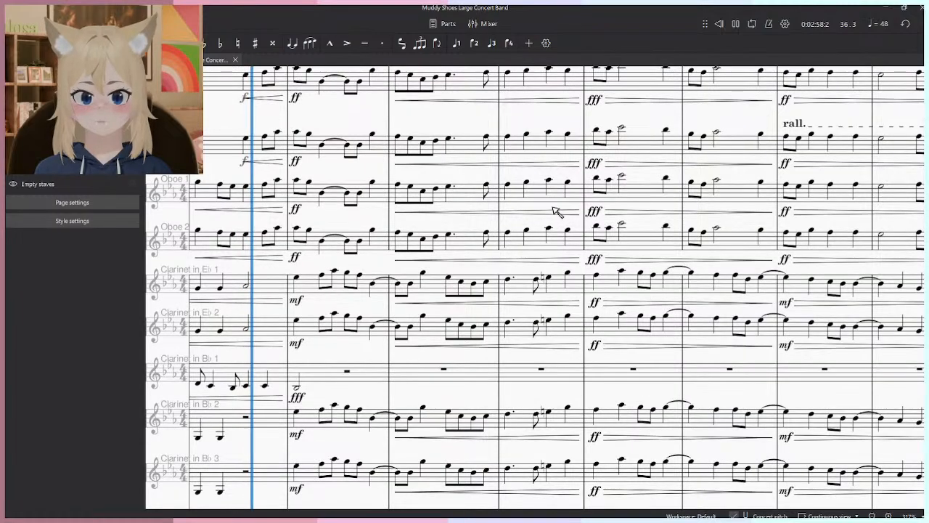
pyautogui.scroll(-3, 508, 286)
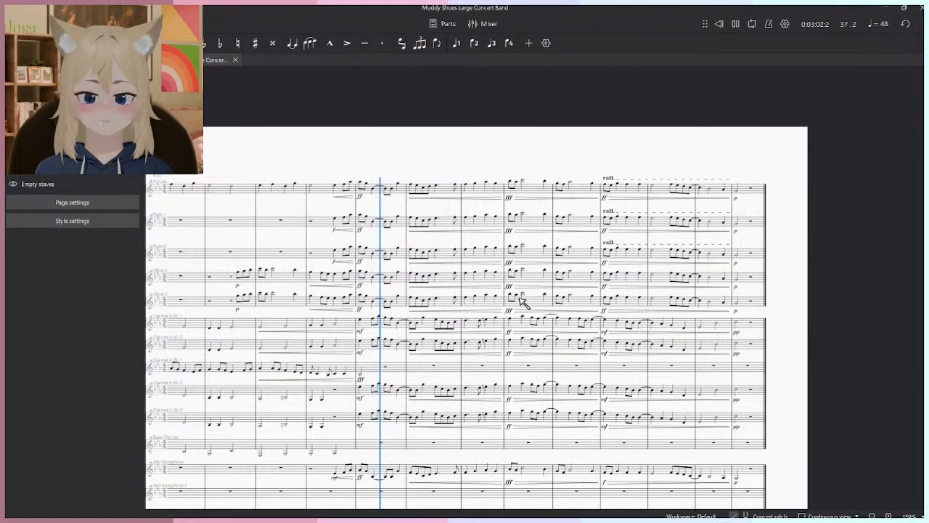
pyautogui.scroll(3, 523, 303)
pyautogui.scroll(-3, 519, 305)
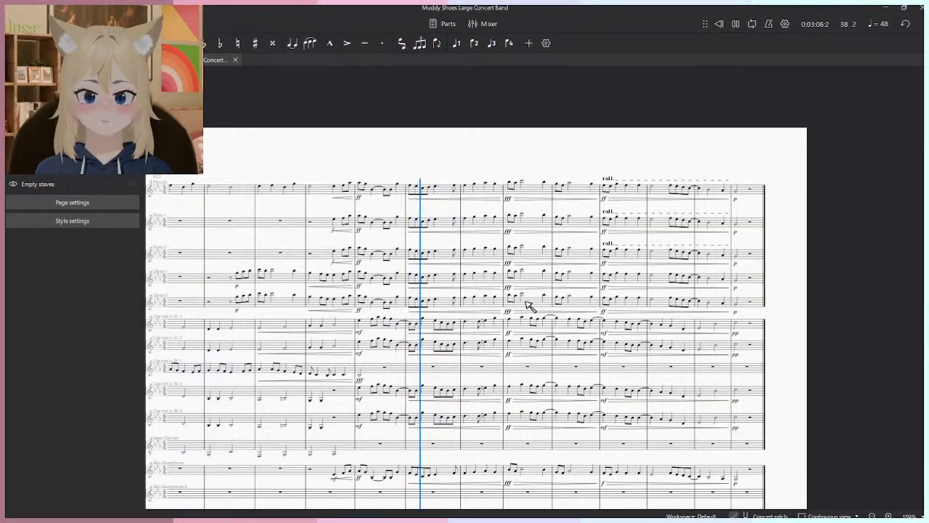
pyautogui.scroll(1, 528, 305)
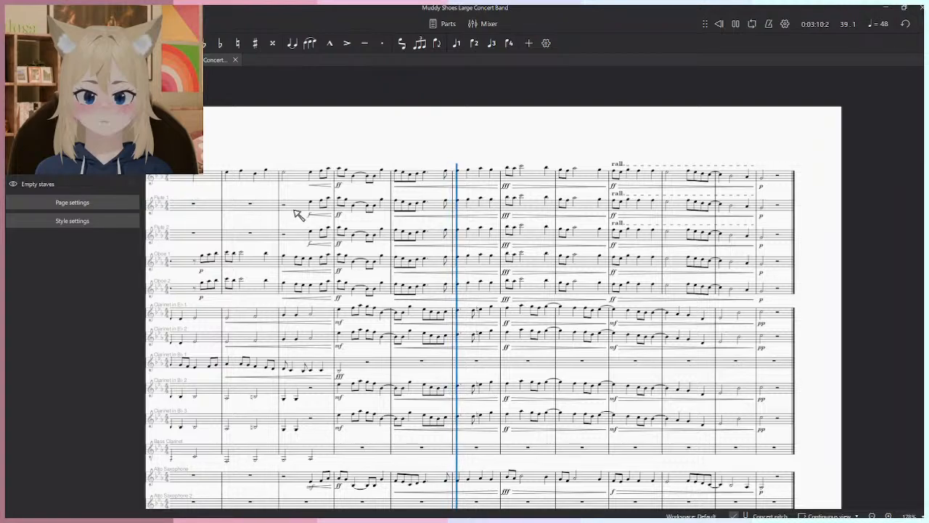
pyautogui.press('space')
# - Raise the melody in both flutes an octave from measure 36 through measure 45 and replay the passage
pyautogui.click(296, 214)
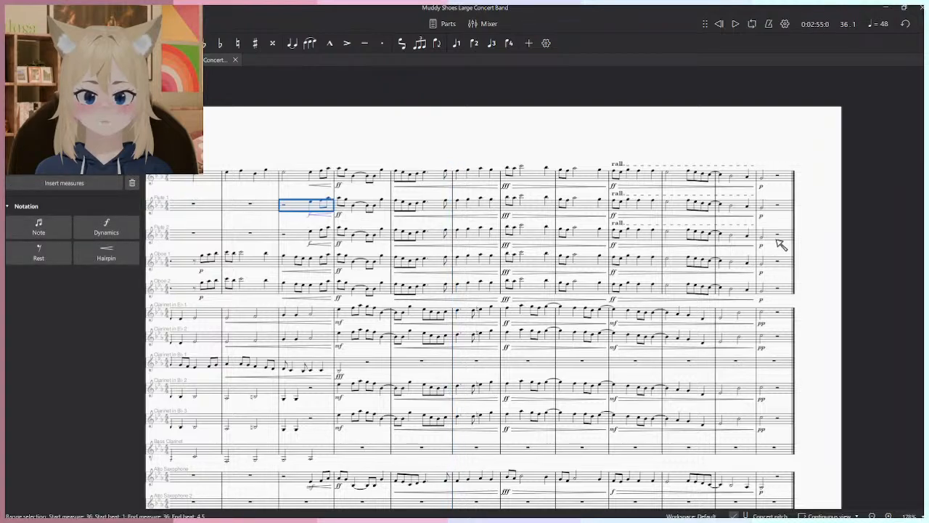
pyautogui.keyDown('shift'); pyautogui.click(780, 244); pyautogui.keyUp('shift')
pyautogui.hotkey('ctrl', 'Up')
pyautogui.press('space')
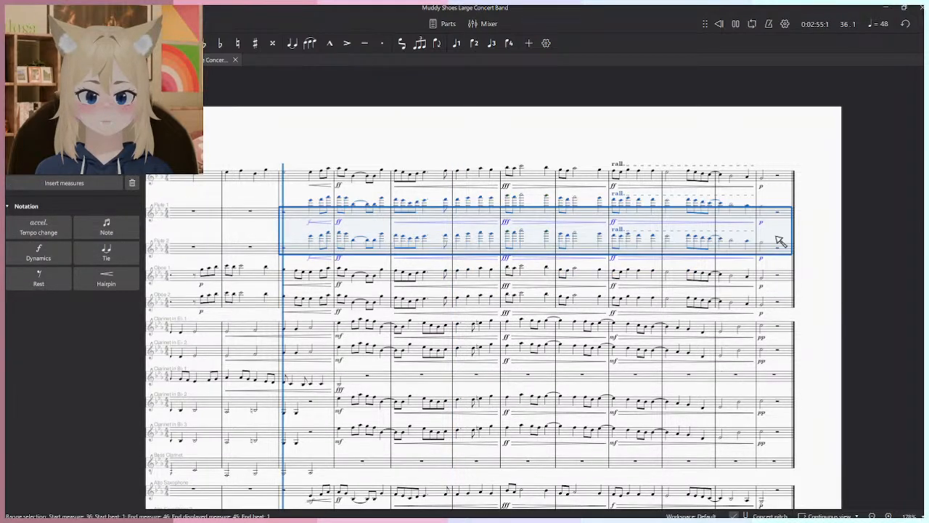
pyautogui.click(606, 94)
pyautogui.keyDown('ctrl'); pyautogui.scroll(2, 499, 143); pyautogui.keyUp('ctrl')
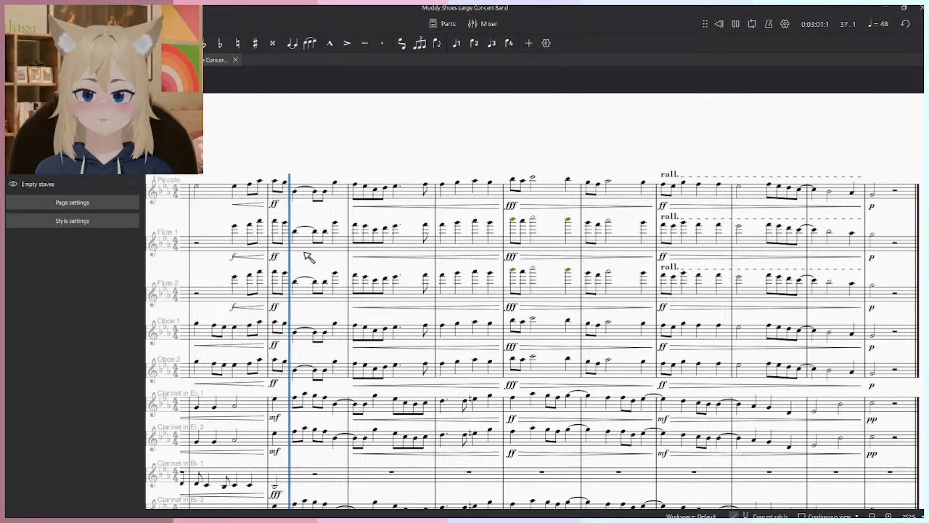
pyautogui.keyDown('ctrl'); pyautogui.scroll(-2, 305, 263); pyautogui.keyUp('ctrl')
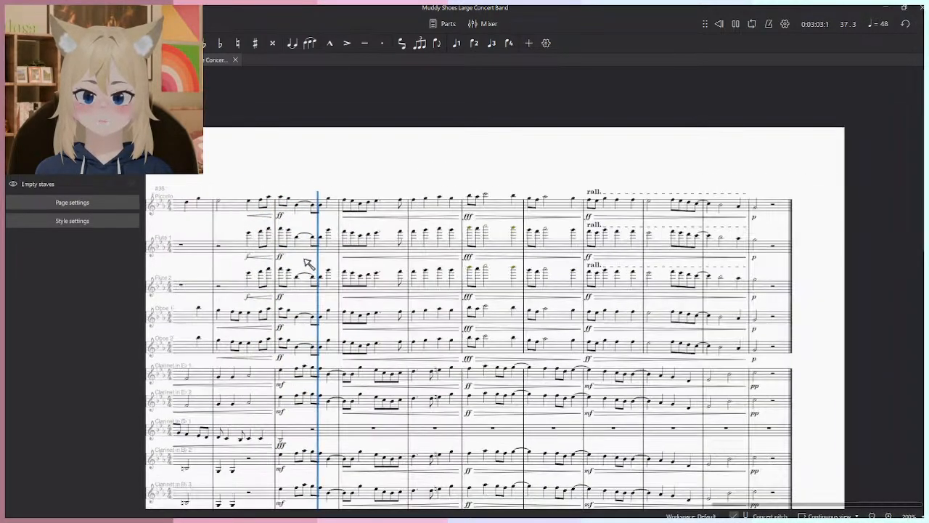
# - Delete the Flute 2 melody from measure 36 through measure 45 and listen with only Flute 1 playing it
pyautogui.click(249, 291)
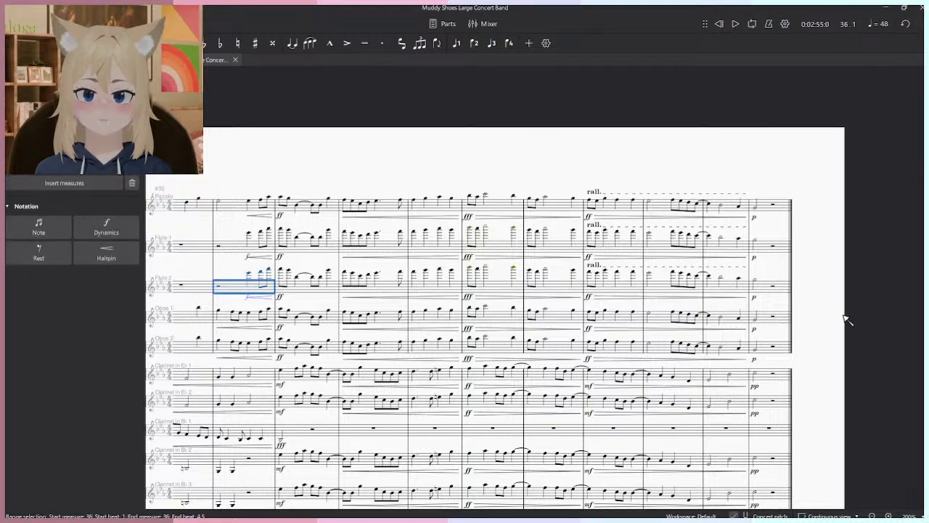
pyautogui.keyDown('shift'); pyautogui.click(773, 295); pyautogui.keyUp('shift')
pyautogui.press('Delete')
pyautogui.press('Escape')
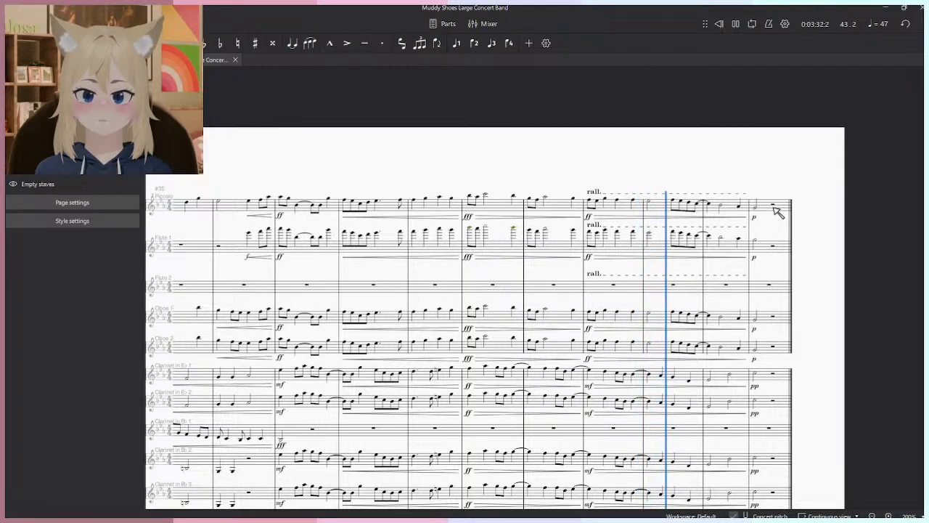
# - Try to paste the melody into Flute 2 from the first beat of measure 36
pyautogui.click(247, 285)
pyautogui.hotkey('ctrl', 'v')
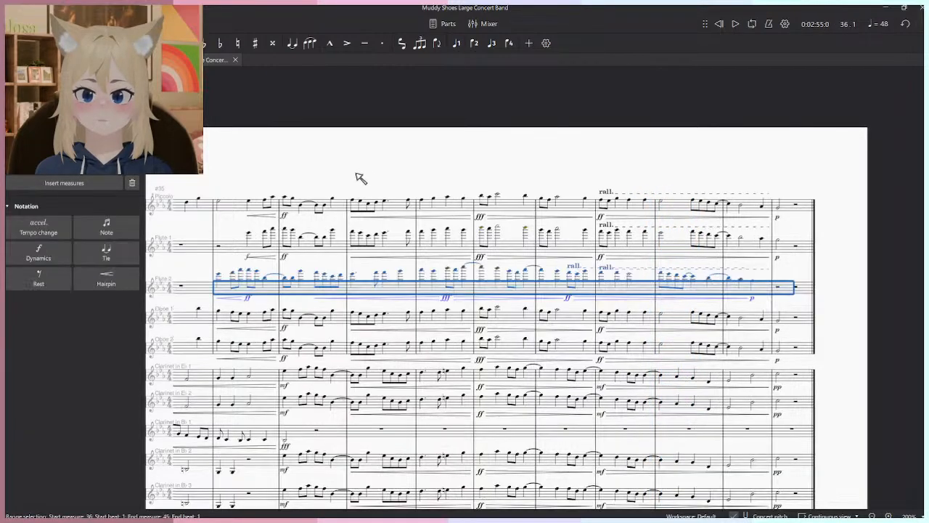
pyautogui.press('Escape')
pyautogui.hotkey('ctrl', 'z')
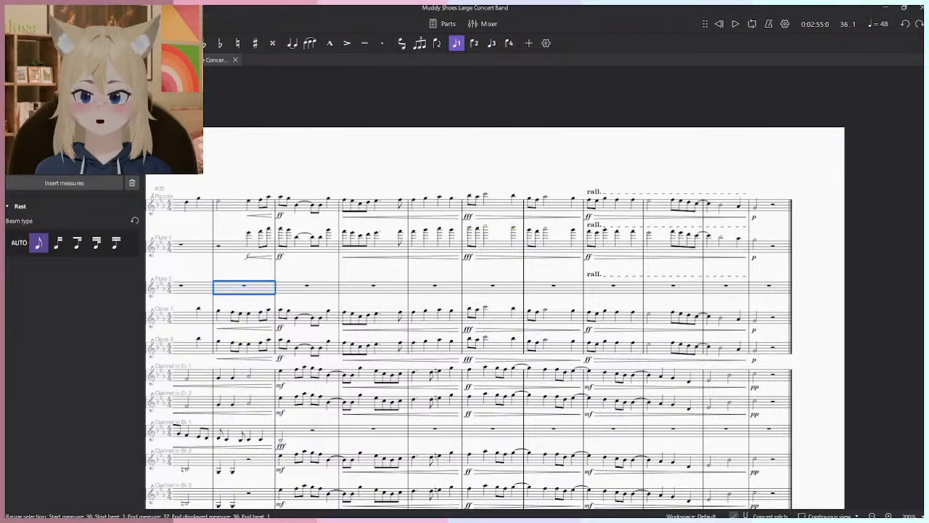
# - Paste the high flute melody into Flute 2 starting on beat 3 of measure 36
pyautogui.click(253, 289)
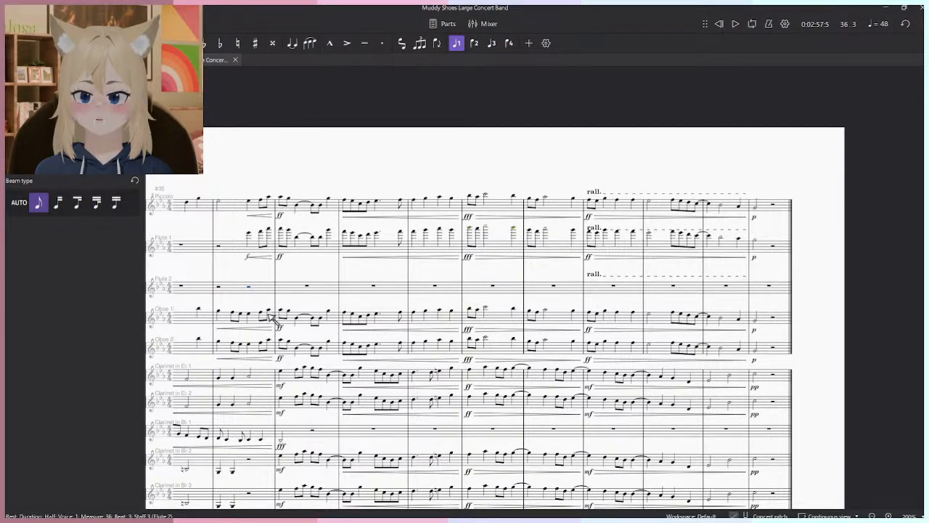
pyautogui.hotkey('ctrl', 'v')
# - Set the measure 37 dynamics of both flutes to f
pyautogui.moveTo(316, 357); pyautogui.dragTo(396, 112)
pyautogui.scroll(5, 403, 140)
pyautogui.click(355, 285)
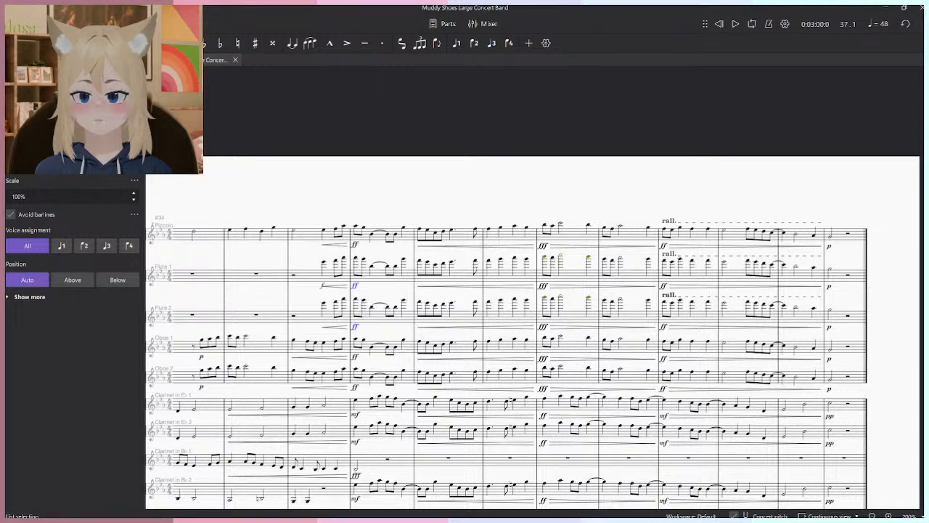
pyautogui.click(64, 60)
pyautogui.click(24, 60)
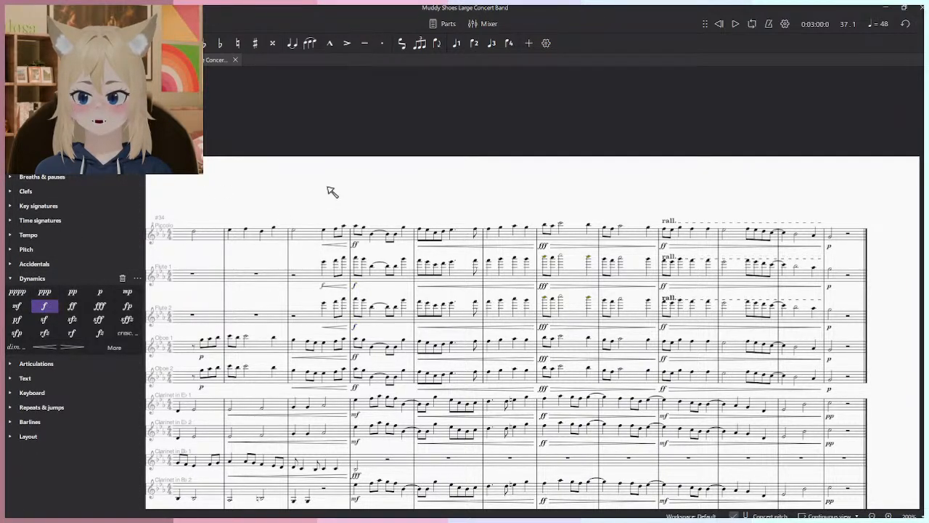
# - Remove the duplicate rall. lines above both flutes and set their measure 42 dynamics to f
pyautogui.press('space')
pyautogui.click(675, 262)
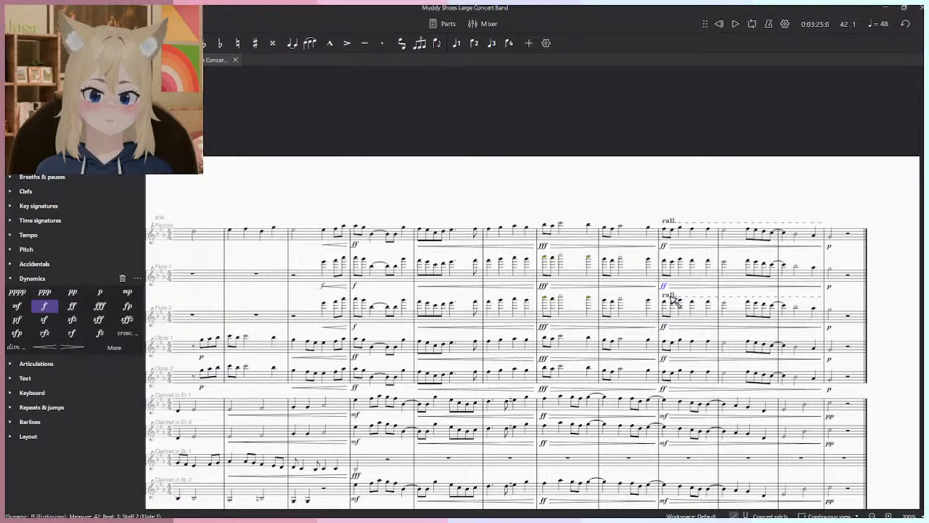
pyautogui.keyDown('ctrl'); pyautogui.click(665, 287); pyautogui.keyUp('ctrl')
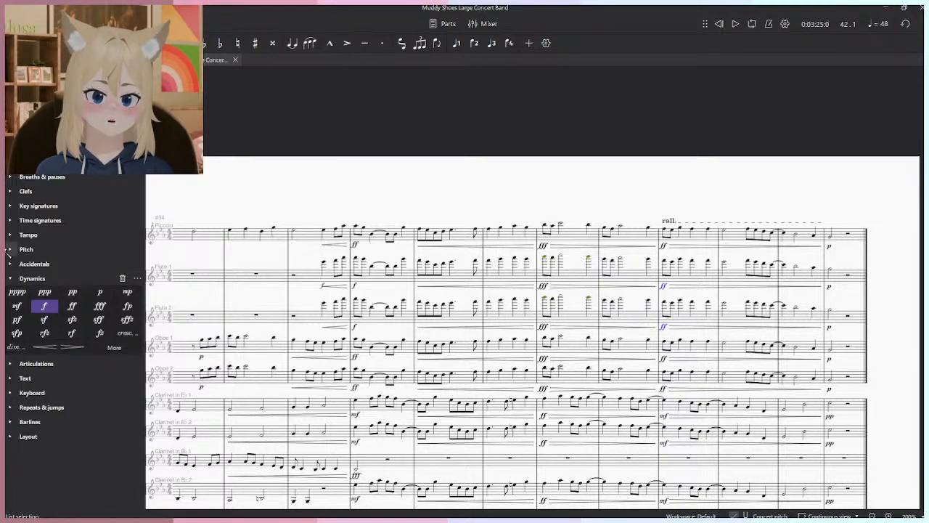
# - Set the Piccolo dynamic at measure 37 to f and replay from beat 3 of measure 36
pyautogui.click(326, 263)
pyautogui.press('space')
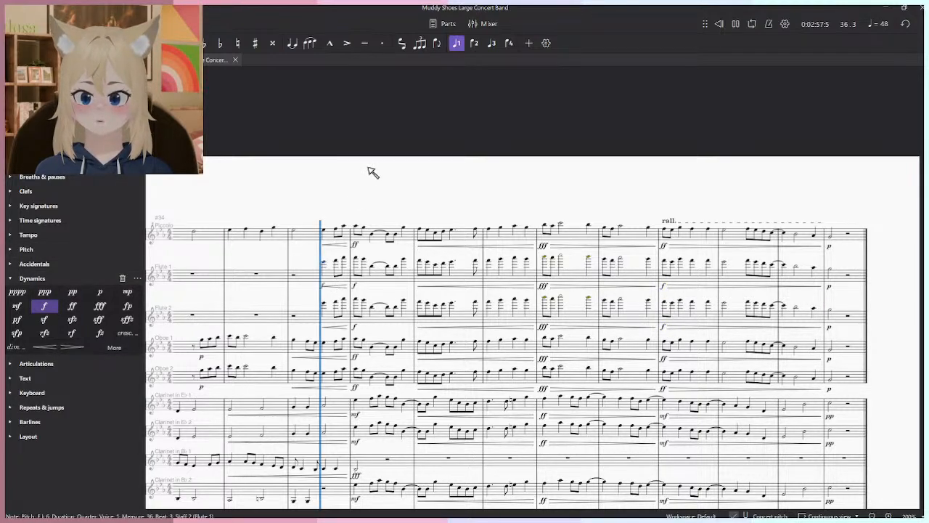
pyautogui.scroll(3, 346, 236)
pyautogui.press('space')
pyautogui.click(358, 248)
pyautogui.click(43, 306)
pyautogui.press('space')
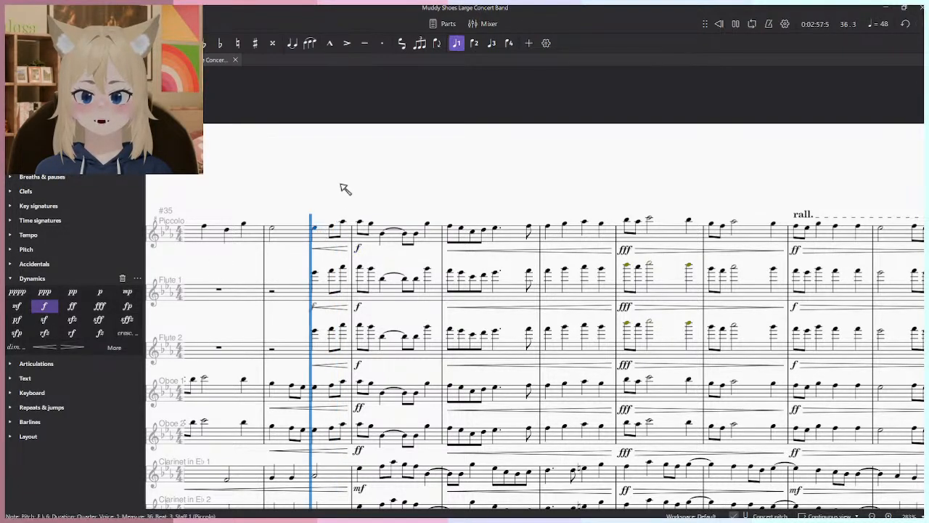
pyautogui.scroll(-3, 354, 185)
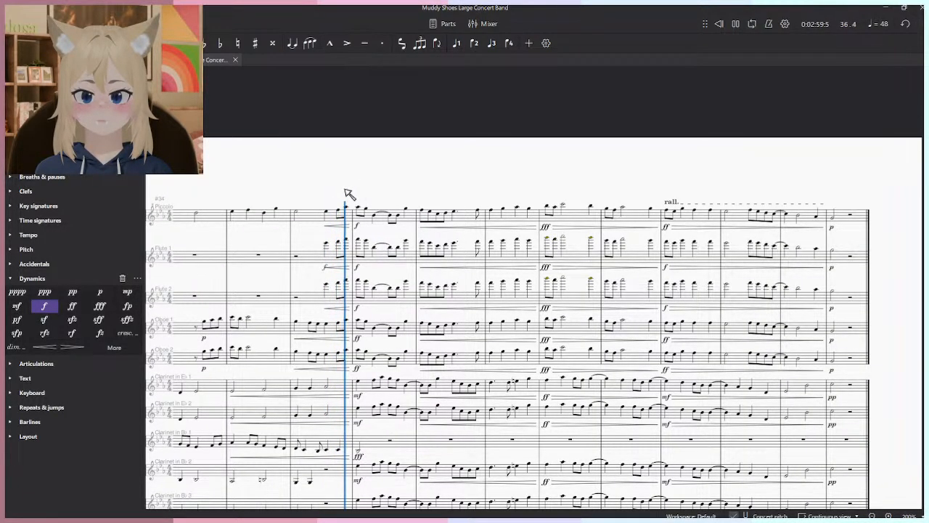
# - Lower the Flute 2 melody an octave from measure 36 through measure 45 and mark its entrance f
pyautogui.click(844, 298)
pyautogui.press('space')
pyautogui.keyDown('shift'); pyautogui.click(311, 304); pyautogui.keyUp('shift')
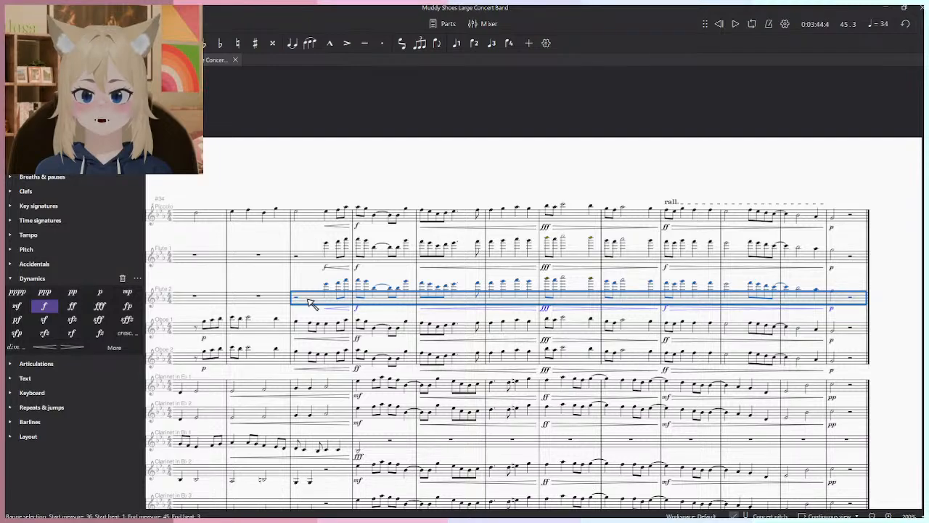
pyautogui.press('space')
pyautogui.scroll(3, 373, 221)
# - Set the Flute 1 dynamic at measure 37 to ff
pyautogui.press('space')
pyautogui.hotkey('ctrl', 'shift', 'f')
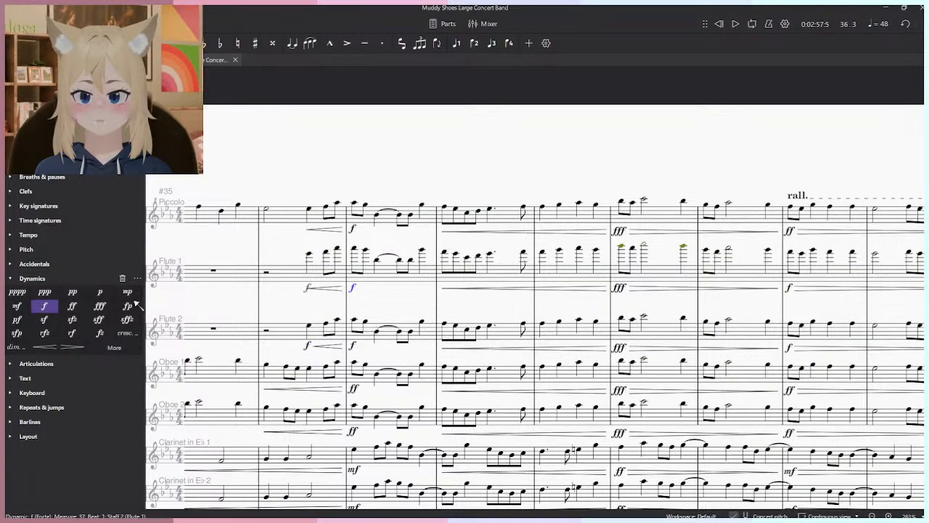
pyautogui.click(74, 307)
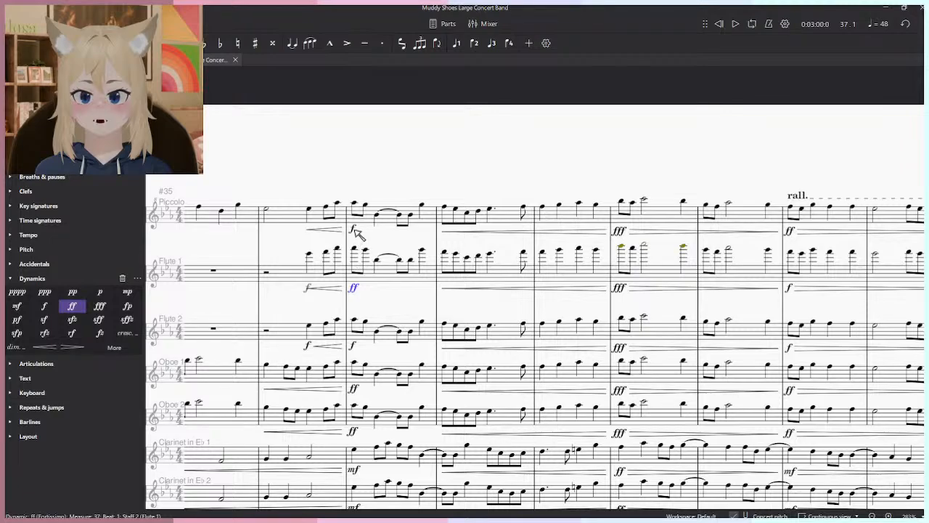
# - Set the Piccolo and Flute 2 dynamics at measure 37 to ff and briefly play back the passage from measure 36
pyautogui.click(74, 311)
pyautogui.press('F8')
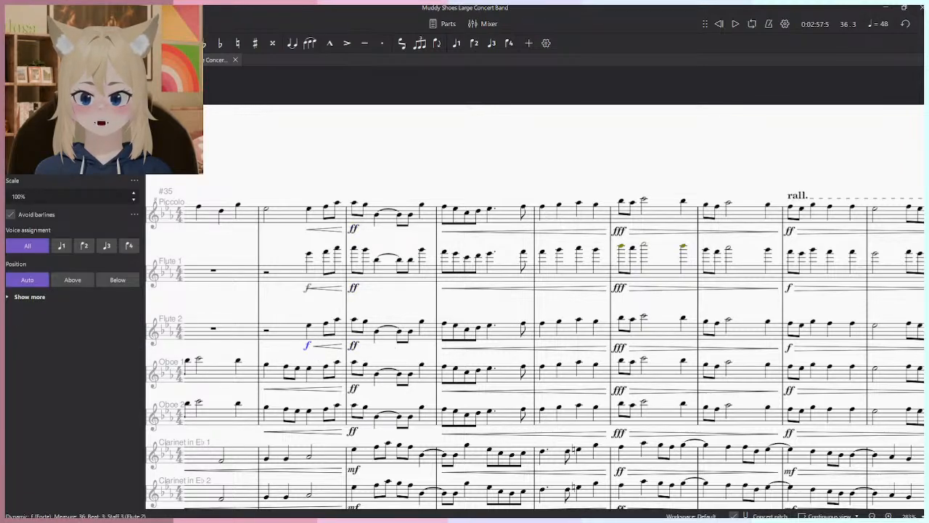
pyautogui.click(434, 154)
pyautogui.press('space')
pyautogui.moveTo(587, 257); pyautogui.dragTo(453, 228)
pyautogui.scroll(-5, 464, 251)
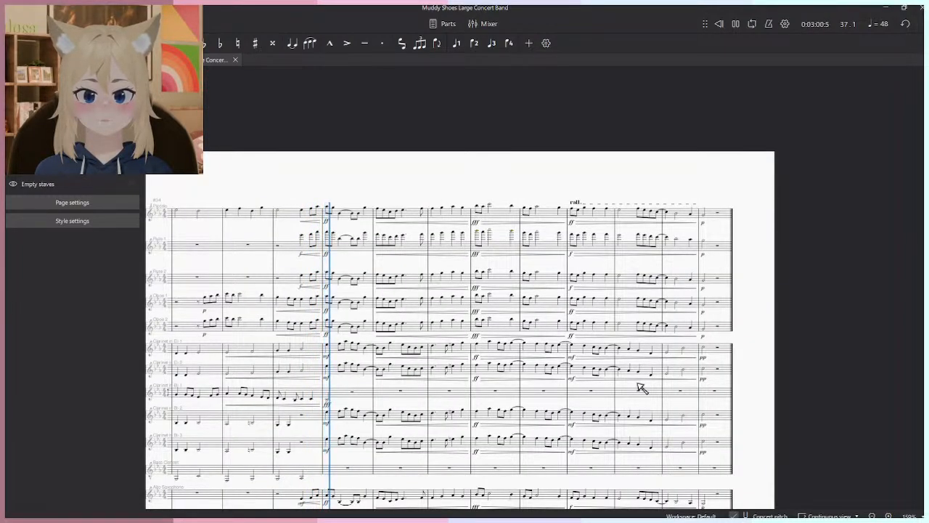
pyautogui.moveTo(638, 386); pyautogui.dragTo(609, 298)
pyautogui.press('space')
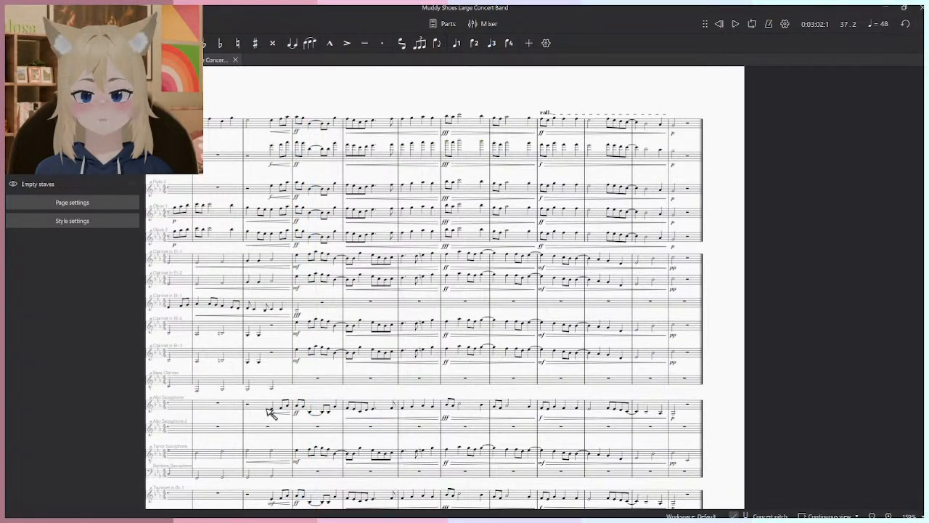
# - Delete the Alto Saxophone 1 melody and its dynamics from measure 36 through measure 45
pyautogui.click(688, 408)
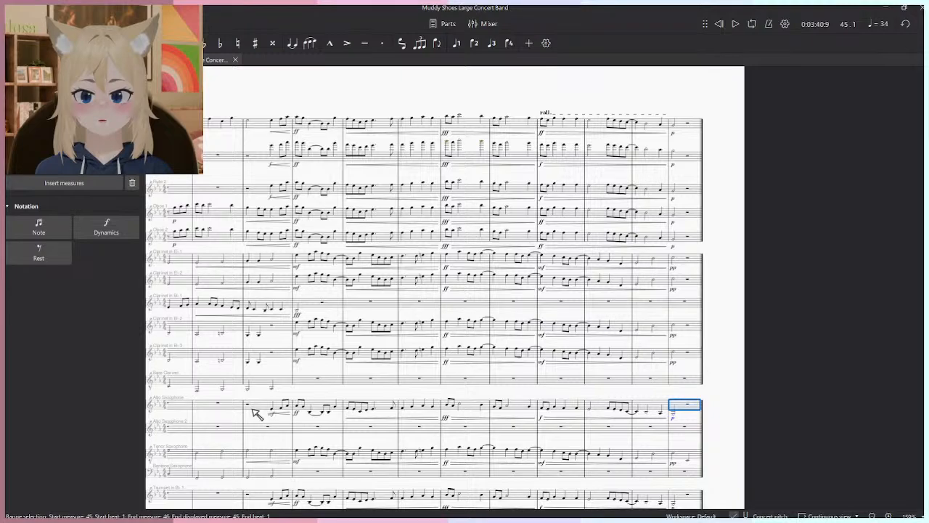
pyautogui.keyDown('shift'); pyautogui.click(255, 412); pyautogui.keyUp('shift')
pyautogui.press('Delete')
# - Play back the closing section from measure 36 and check the woodwind balance into the rall
pyautogui.click(274, 148)
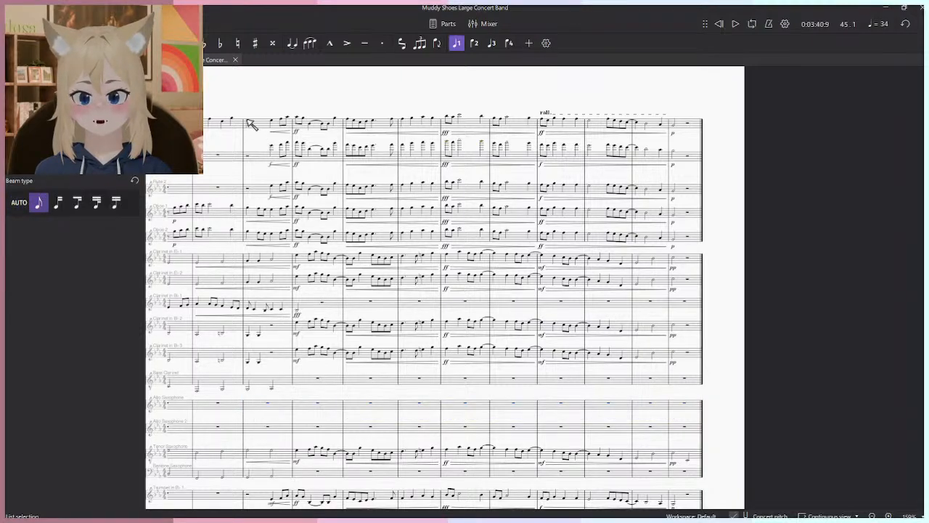
pyautogui.press('space')
pyautogui.press('Escape')
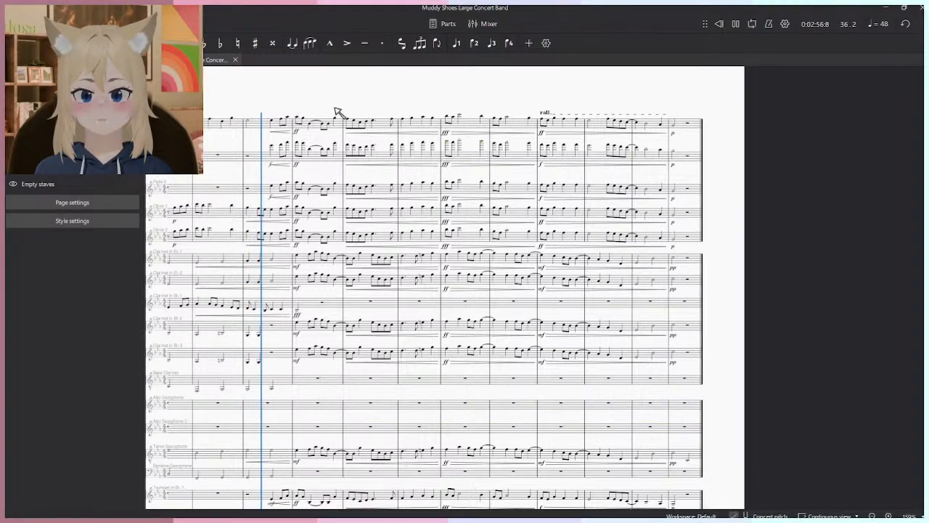
pyautogui.keyDown('ctrl'); pyautogui.scroll(5, 385, 231); pyautogui.keyUp('ctrl')
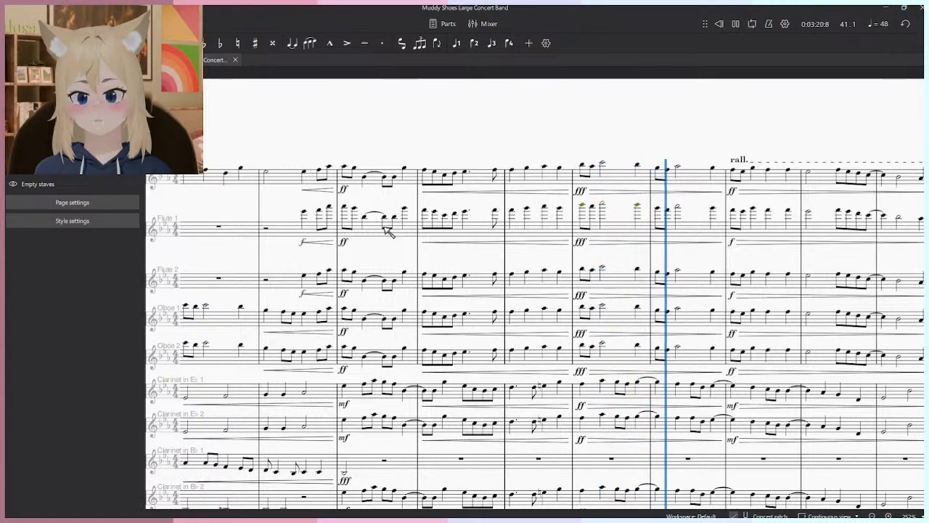
pyautogui.moveTo(660, 328); pyautogui.dragTo(455, 332)
pyautogui.scroll(-1, 455, 330)
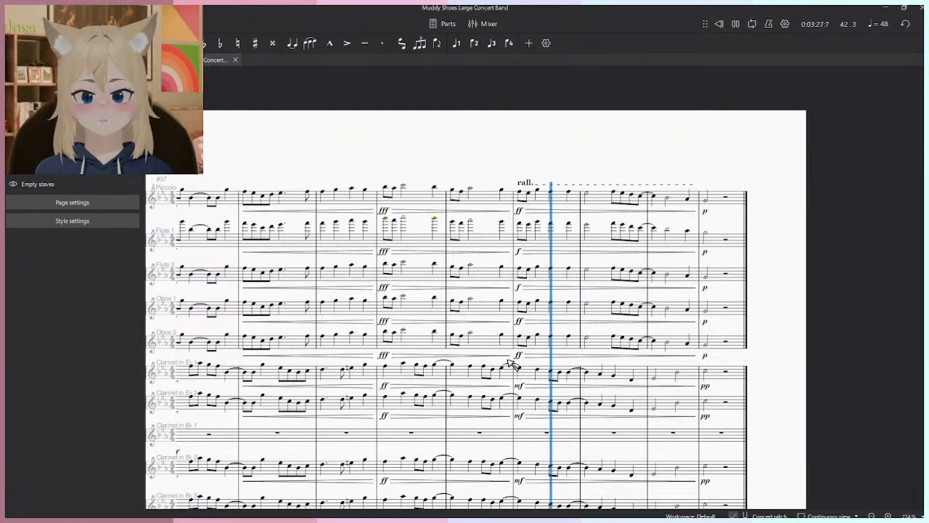
# - Set the Oboe 1 and Oboe 2 dynamics at measure 42 to f and replay the passage
pyautogui.click(519, 322)
pyautogui.keyDown('ctrl'); pyautogui.click(517, 355); pyautogui.keyUp('ctrl')
pyautogui.click(25, 60)
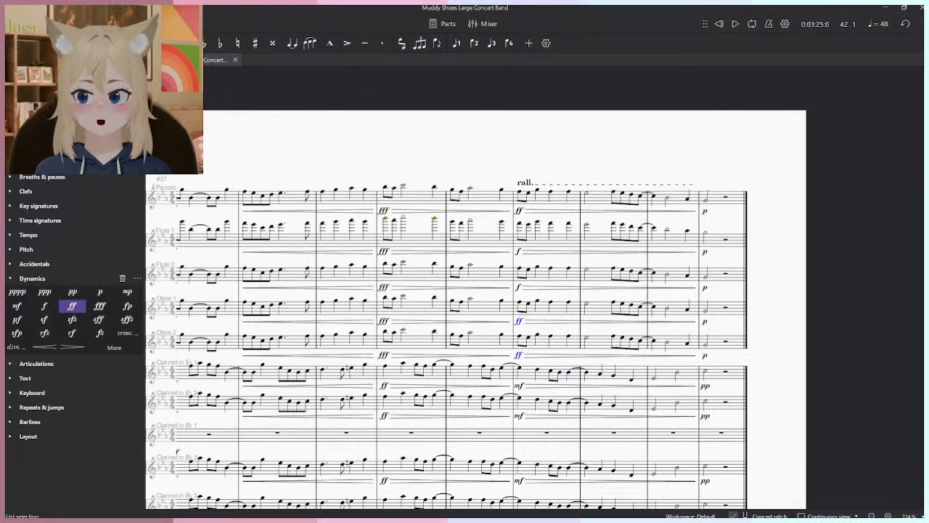
pyautogui.click(44, 306)
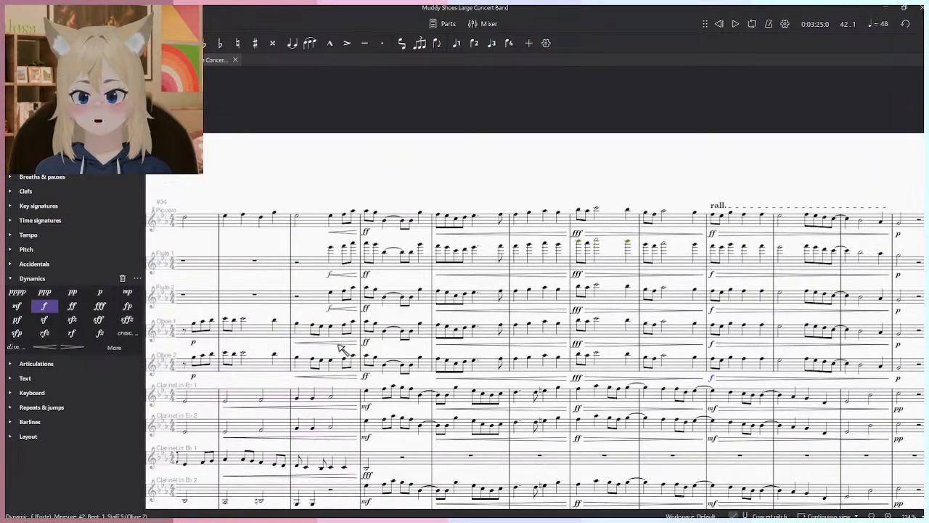
pyautogui.press('space')
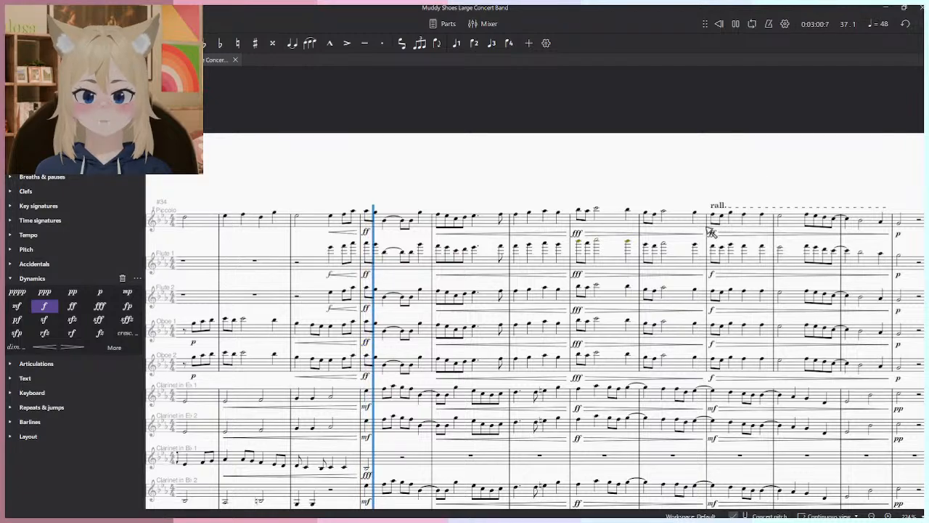
# - Set the measure 42 dynamics of the Piccolo, both flutes and both oboes to ff and play back to the end
pyautogui.moveTo(645, 434); pyautogui.dragTo(598, 378)
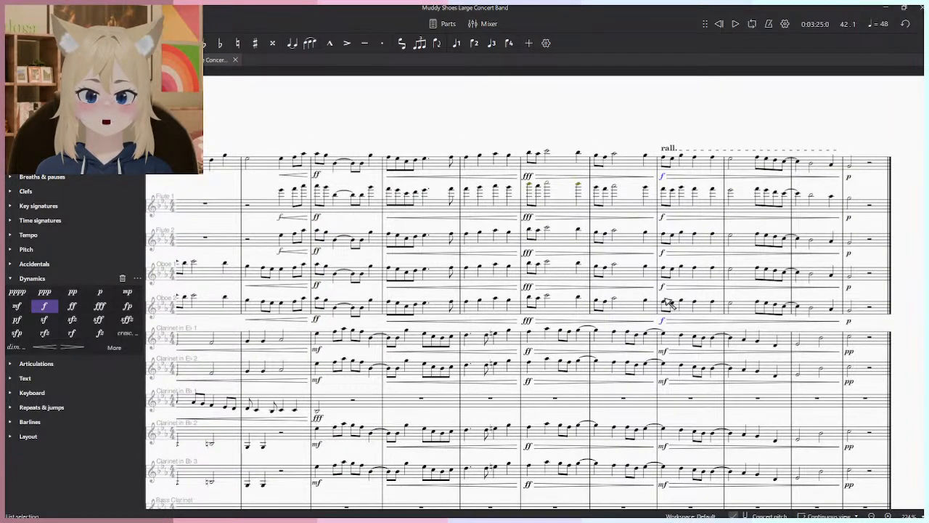
pyautogui.click(67, 308)
pyautogui.press('space')
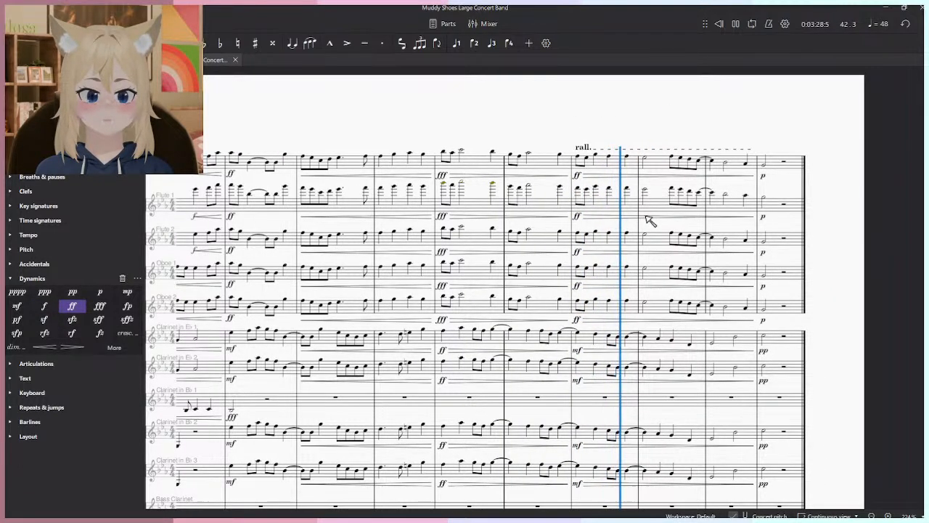
pyautogui.scroll(-1, 646, 216)
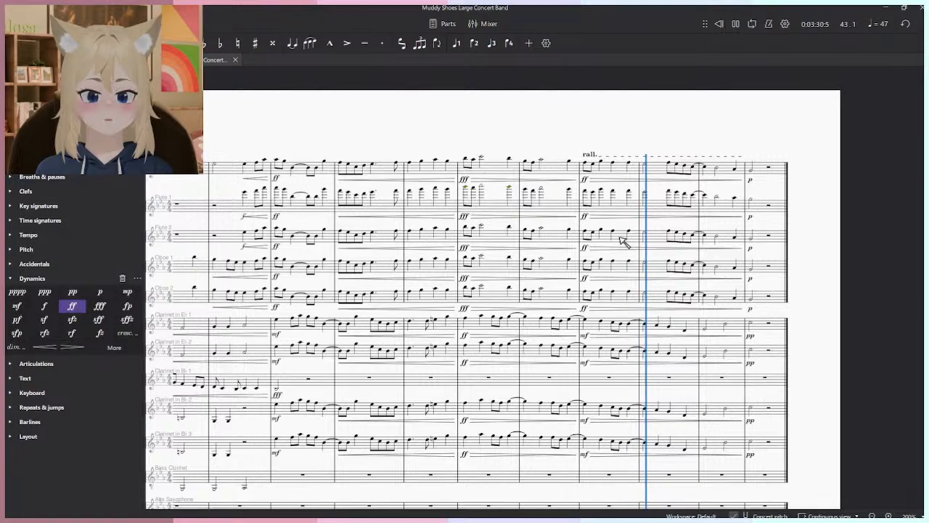
pyautogui.scroll(2, 654, 254)
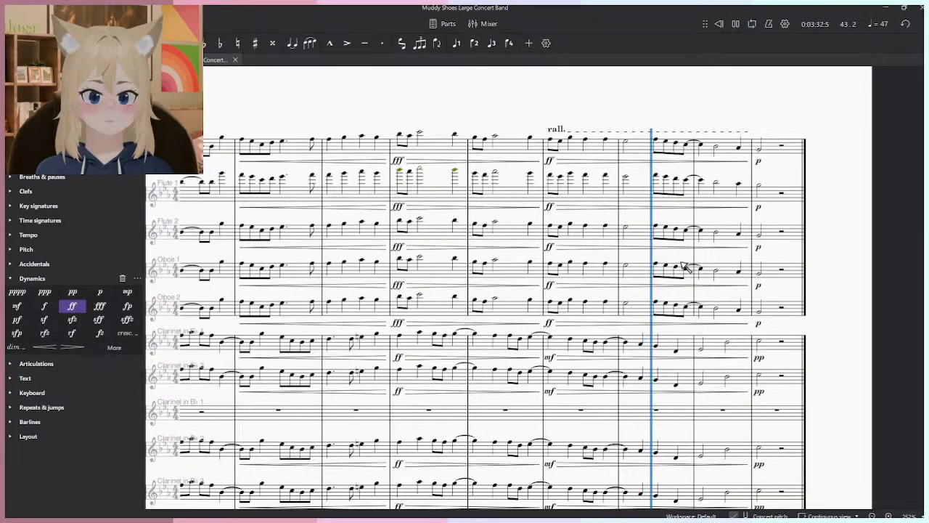
pyautogui.scroll(-5, 684, 267)
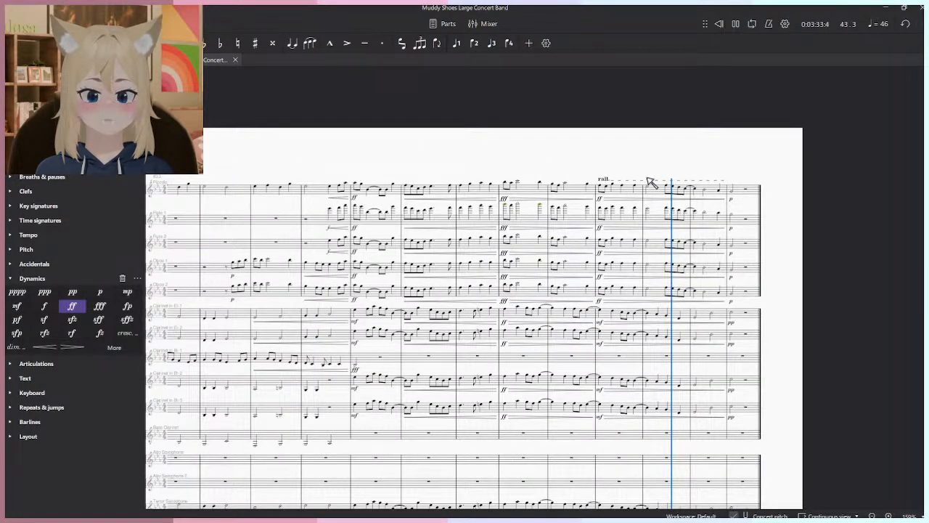
pyautogui.scroll(-3, 654, 181)
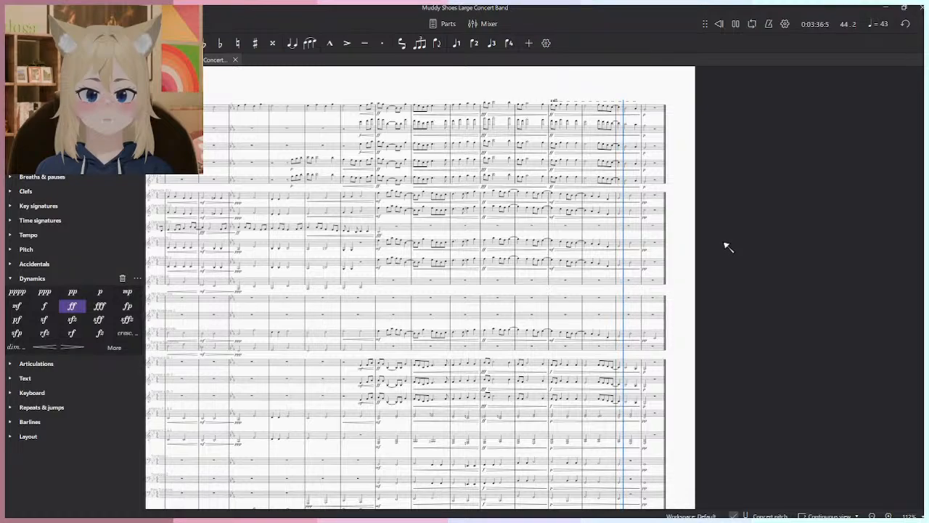
pyautogui.scroll(3, 695, 317)
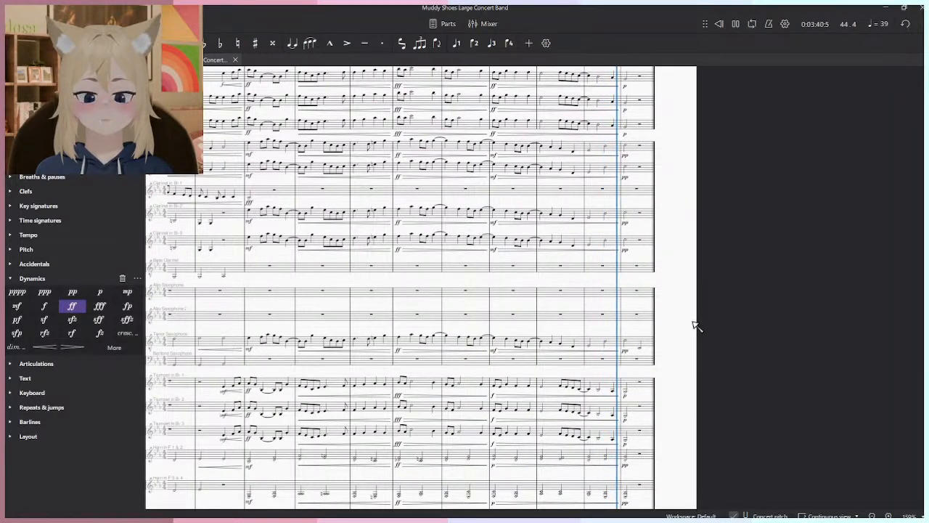
pyautogui.scroll(-4, 695, 305)
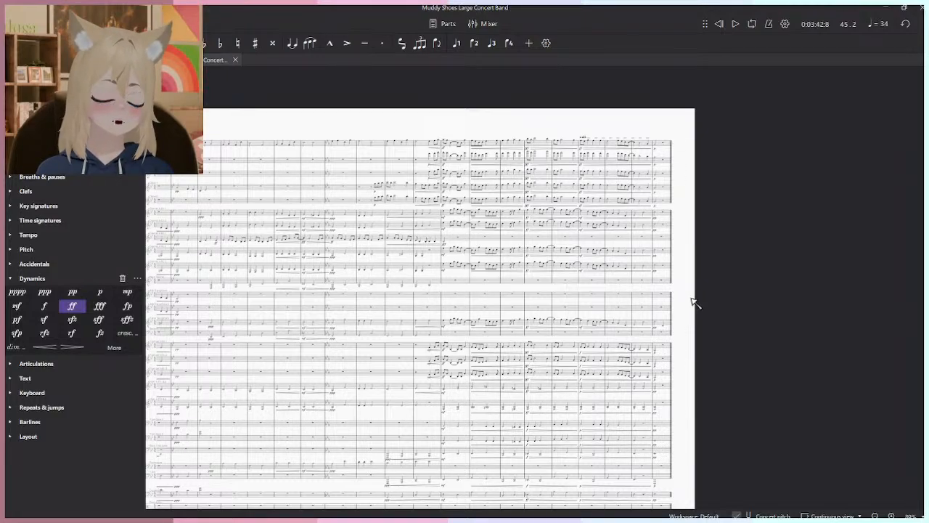
pyautogui.keyDown('ctrl'); pyautogui.scroll(4, 621, 201); pyautogui.keyUp('ctrl')
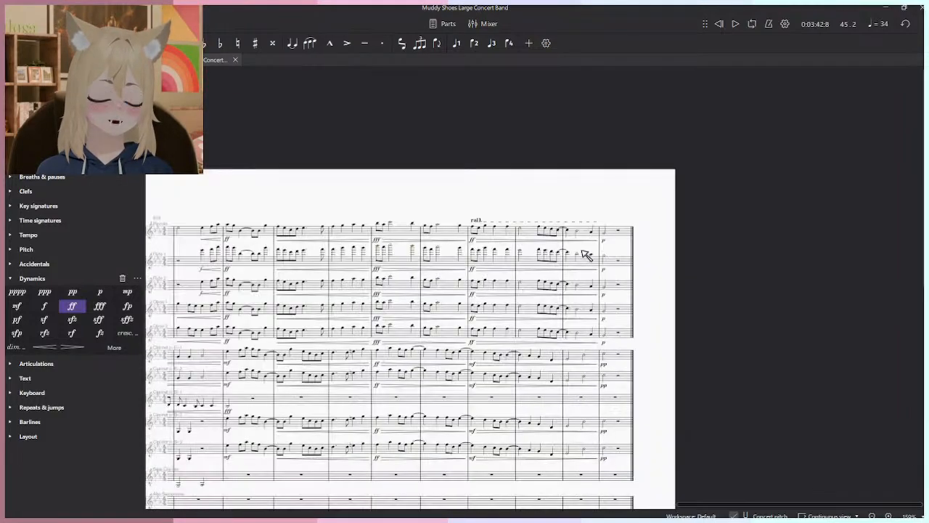
# - Rewind to the start of the score and begin note input in measure 1 of the Percussion staff
pyautogui.click(719, 24)
pyautogui.keyDown('ctrl'); pyautogui.scroll(-4, 502, 254); pyautogui.keyUp('ctrl')
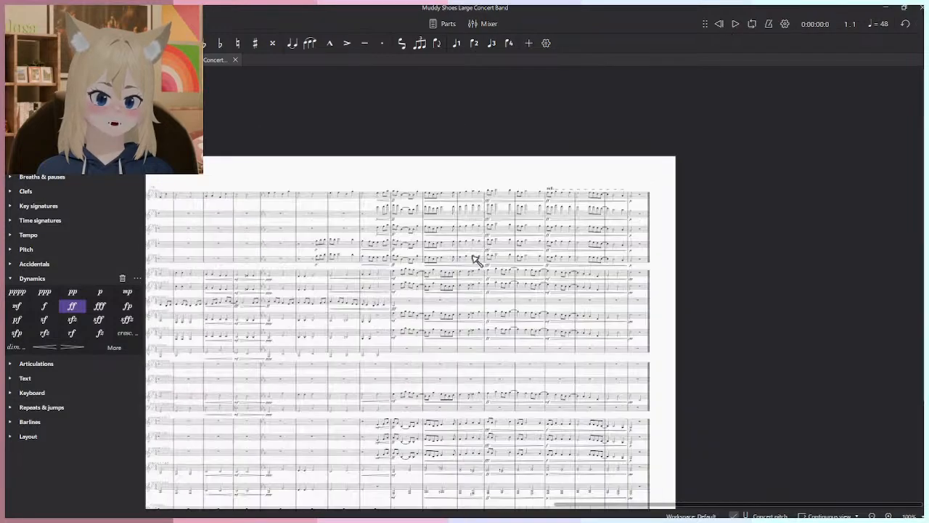
pyautogui.keyDown('ctrl'); pyautogui.scroll(7, 699, 337); pyautogui.keyUp('ctrl')
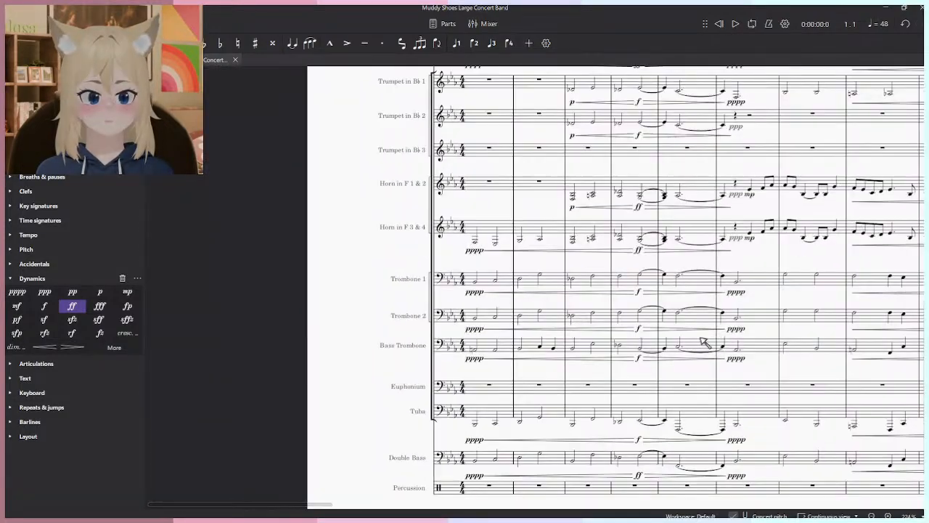
pyautogui.moveTo(703, 345); pyautogui.dragTo(637, 284)
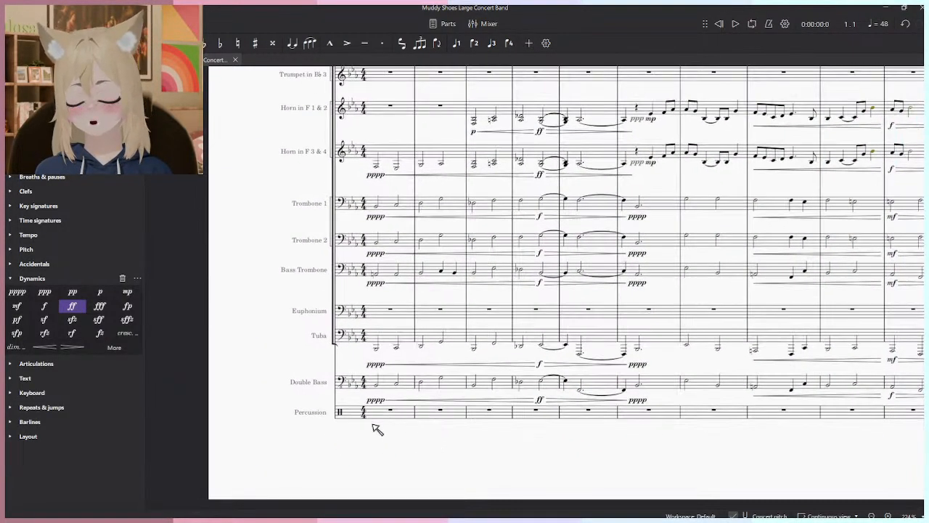
pyautogui.click(388, 412)
pyautogui.press('n')
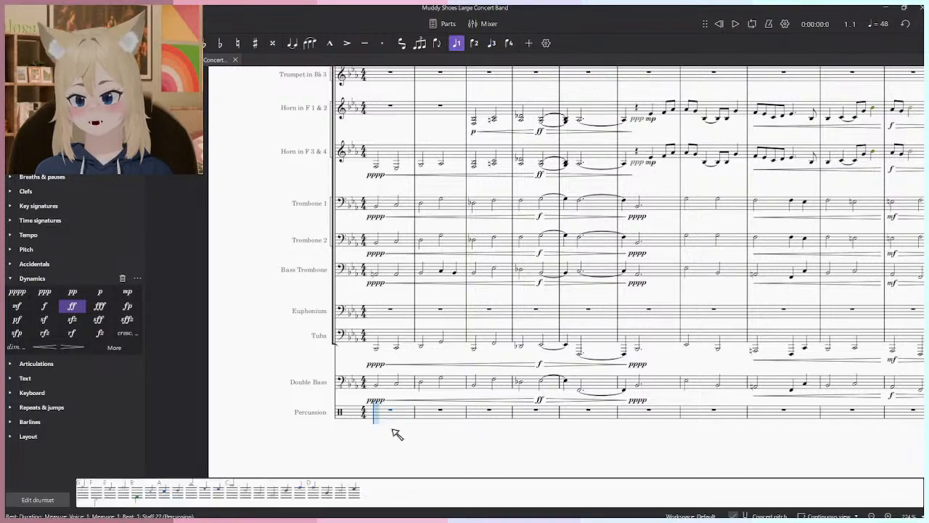
# - Audition the drumset sounds for the Percussion staff, including Closed Hi-Hat, Open Hi-Hat, Bass Drum 1, Vibraslap, Mark Tree and Open Triangle
pyautogui.click(135, 494)
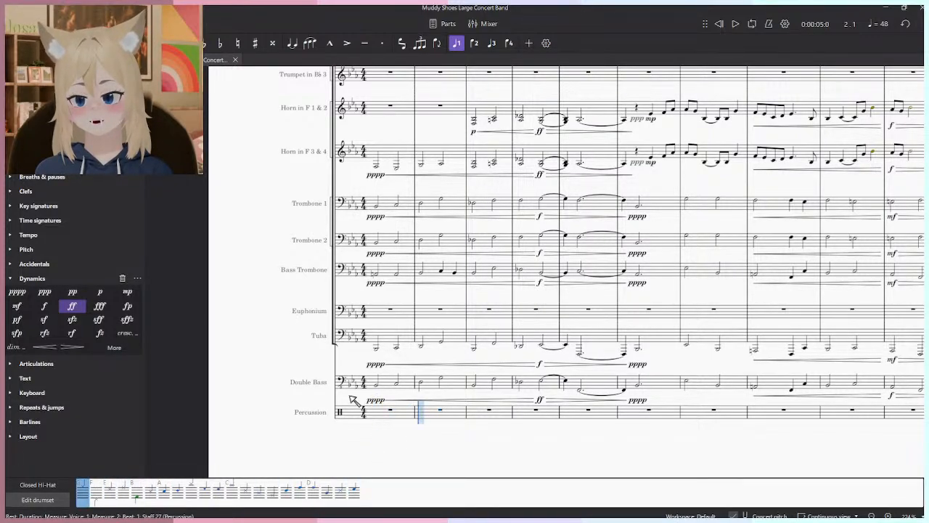
pyautogui.click(113, 490)
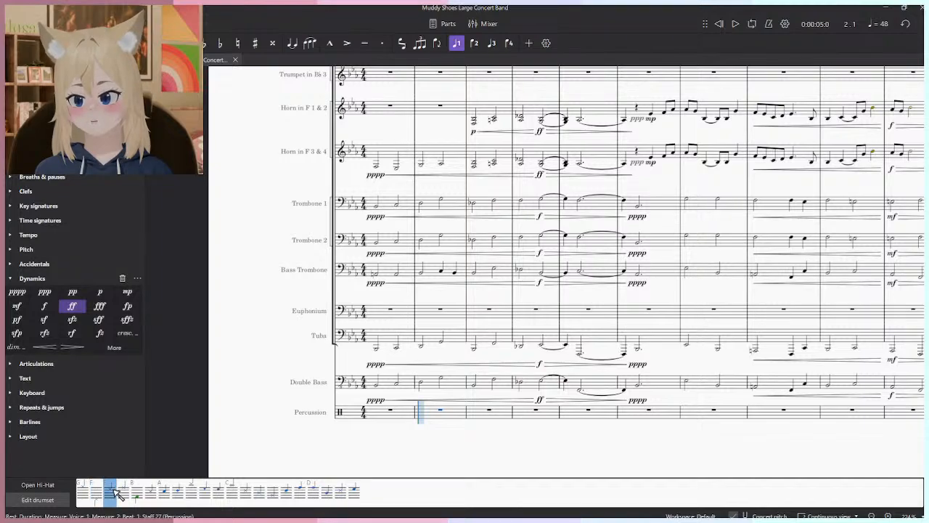
pyautogui.click(137, 495)
pyautogui.press('6')
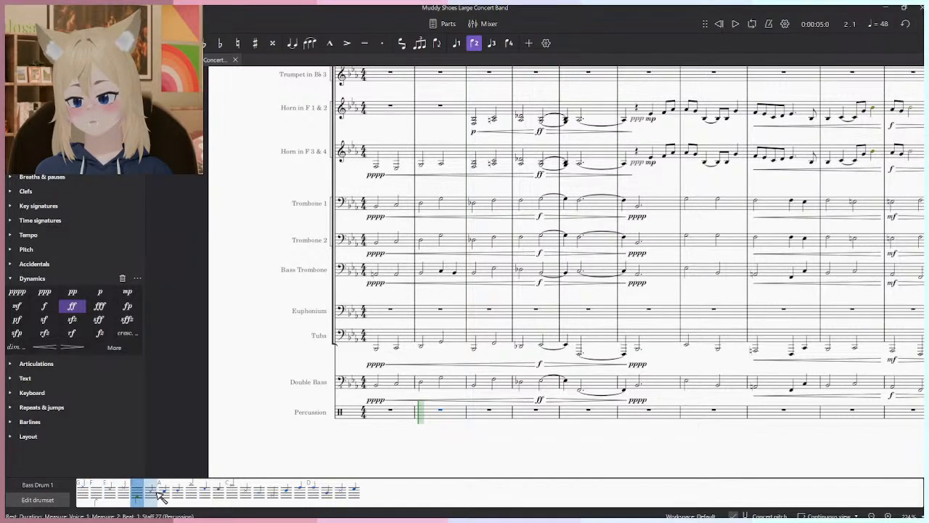
pyautogui.click(159, 494)
pyautogui.click(164, 495)
pyautogui.click(179, 495)
pyautogui.click(192, 495)
pyautogui.click(206, 495)
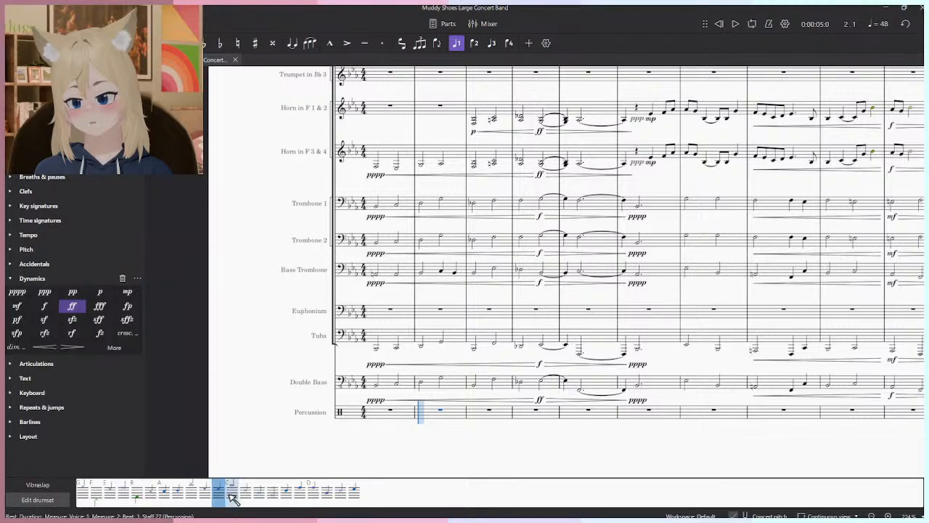
pyautogui.click(233, 496)
pyautogui.click(248, 494)
pyautogui.click(261, 496)
pyautogui.click(274, 496)
pyautogui.click(297, 498)
pyautogui.click(317, 498)
pyautogui.click(339, 501)
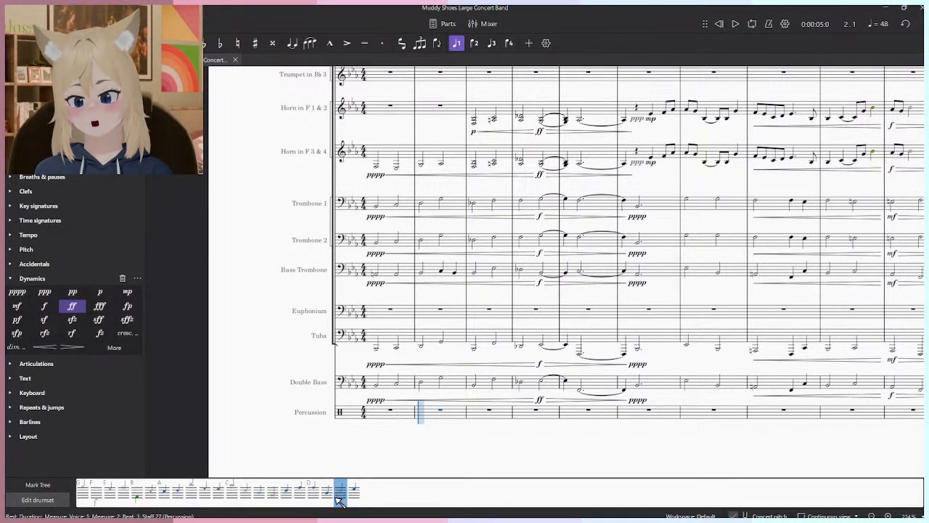
pyautogui.click(313, 498)
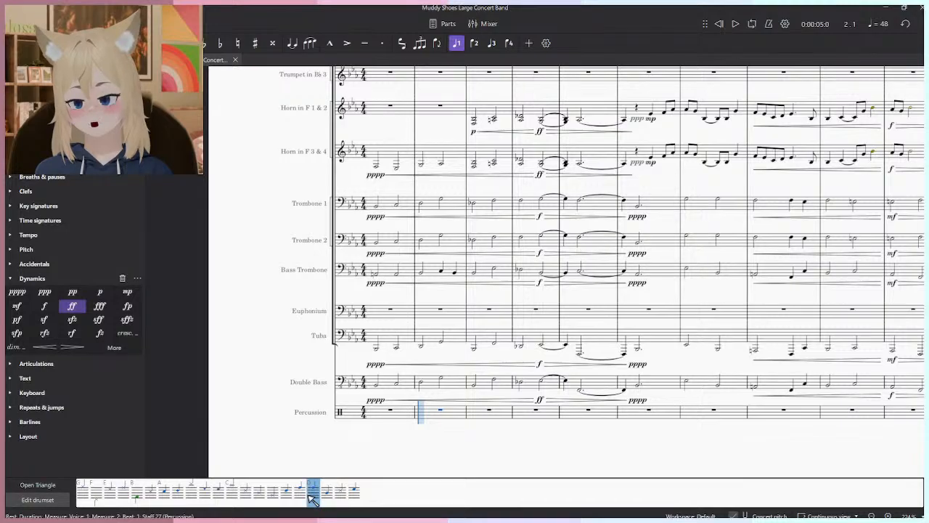
pyautogui.click(566, 413)
pyautogui.click(686, 338)
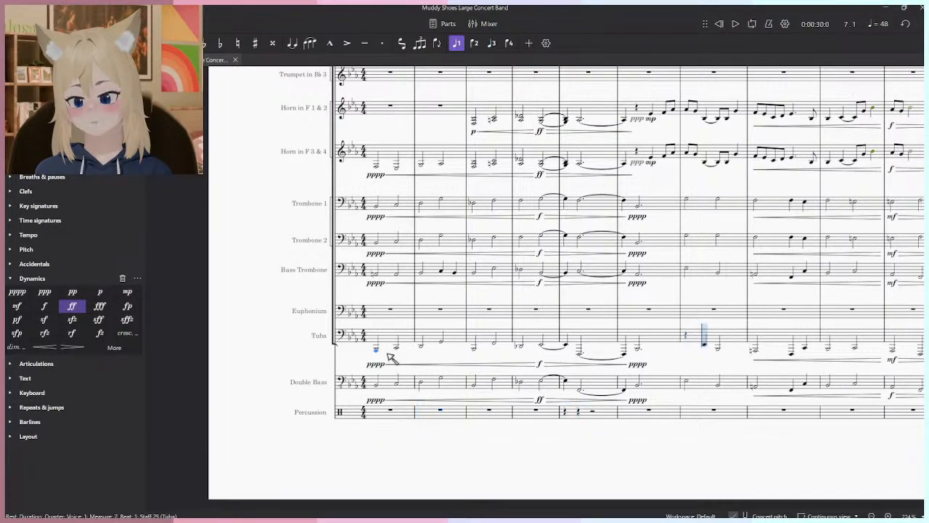
# - Enter eight Shaker quarter notes in the Percussion staff, filling measures 27 and 28
pyautogui.scroll(-4, 514, 341)
pyautogui.moveTo(757, 382)
pyautogui.mouseDown()
pyautogui.moveTo(648, 415)
pyautogui.moveTo(435, 395)
pyautogui.mouseUp()
pyautogui.moveTo(757, 374)
pyautogui.mouseDown()
pyautogui.moveTo(604, 368)
pyautogui.moveTo(435, 390)
pyautogui.mouseUp()
pyautogui.moveTo(813, 319)
pyautogui.mouseDown()
pyautogui.moveTo(625, 330)
pyautogui.moveTo(436, 407)
pyautogui.mouseUp()
pyautogui.moveTo(649, 279); pyautogui.dragTo(479, 429)
pyautogui.moveTo(546, 272)
pyautogui.mouseDown()
pyautogui.moveTo(562, 411)
pyautogui.moveTo(666, 368)
pyautogui.moveTo(668, 284)
pyautogui.mouseUp()
pyautogui.moveTo(516, 387); pyautogui.dragTo(503, 344)
pyautogui.moveTo(441, 395); pyautogui.dragTo(460, 332)
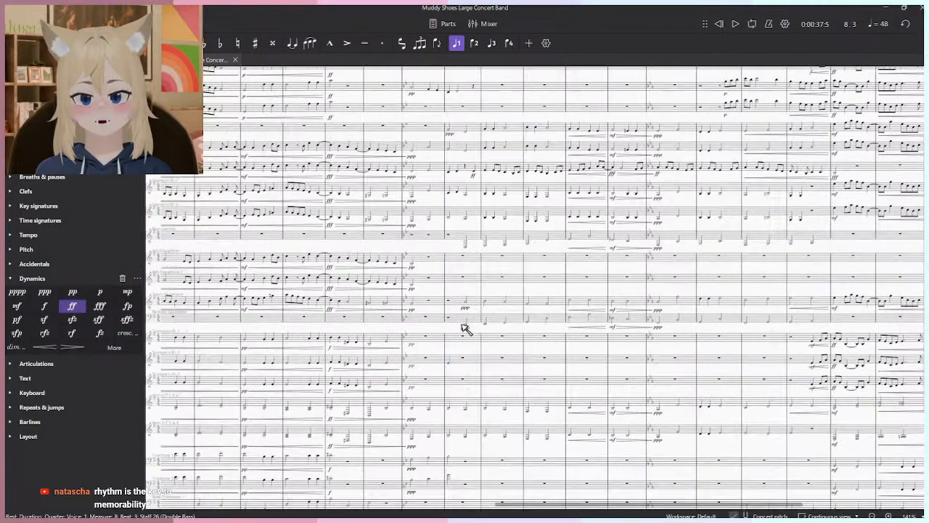
pyautogui.scroll(4, 464, 335)
pyautogui.click(446, 413)
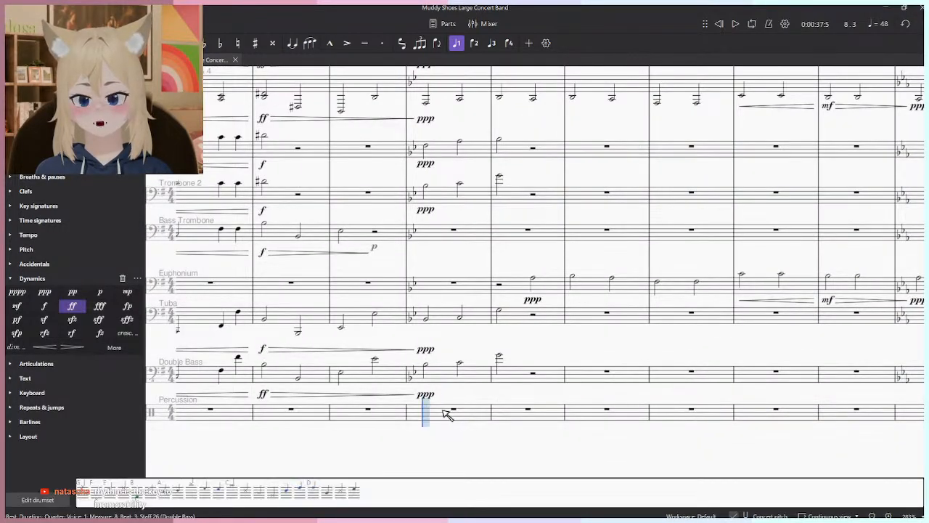
pyautogui.click(428, 413)
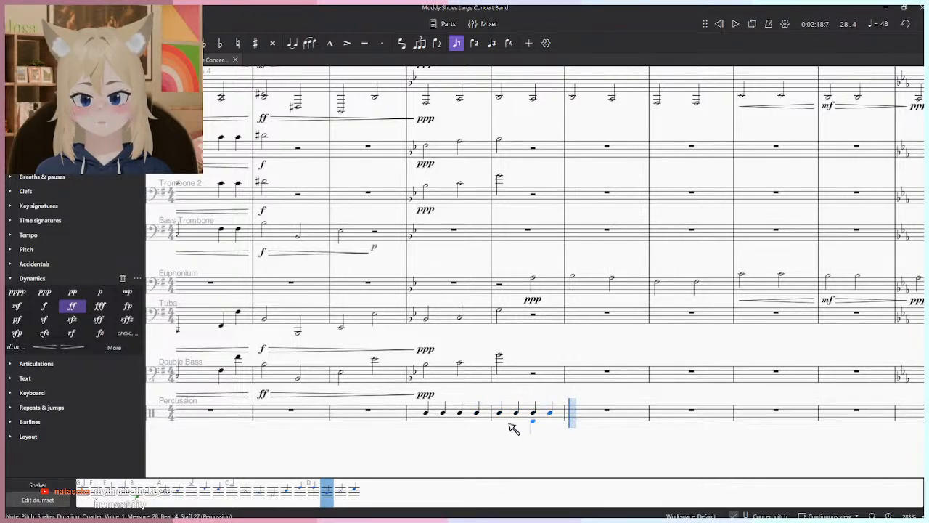
# - Leave note input, play back the shaker notes from measure 27 and select Percussion measure 27
pyautogui.press('Escape')
pyautogui.click(426, 413)
pyautogui.press('space')
pyautogui.click(445, 439)
pyautogui.press('space')
pyautogui.click(462, 416)
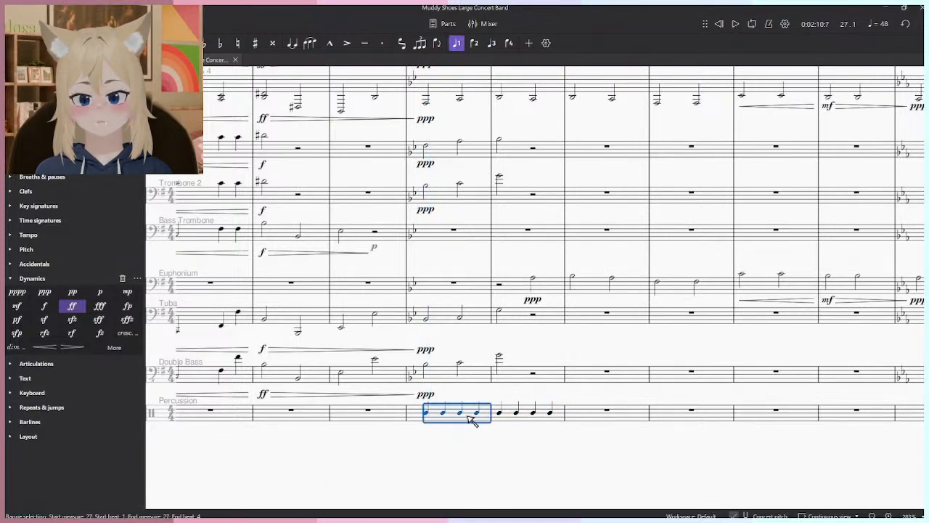
# - Shorten the Shaker notes in the Percussion staff to eighth notes and clear measures 27 and 28
pyautogui.press('4')
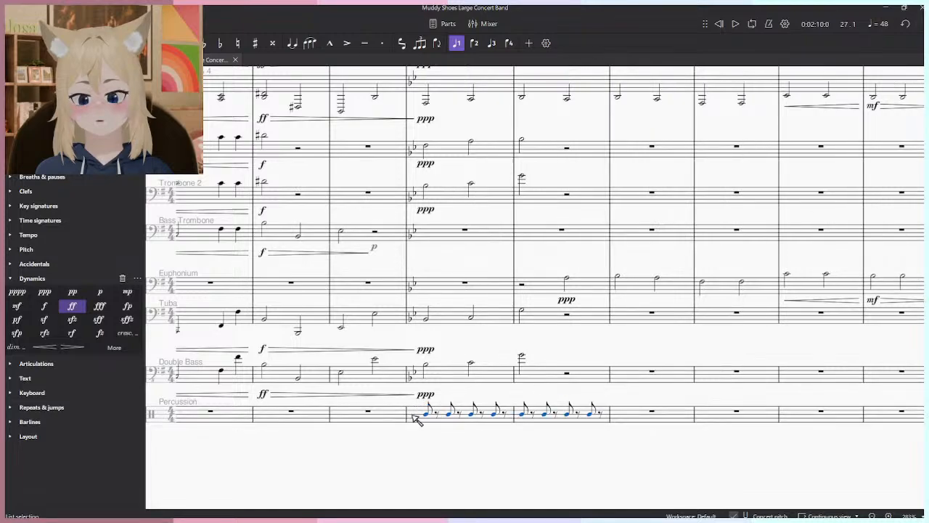
pyautogui.keyDown('ctrl'); pyautogui.scroll(4, 415, 415); pyautogui.keyUp('ctrl')
pyautogui.click(433, 414)
pyautogui.keyDown('shift'); pyautogui.click(705, 417); pyautogui.keyUp('shift')
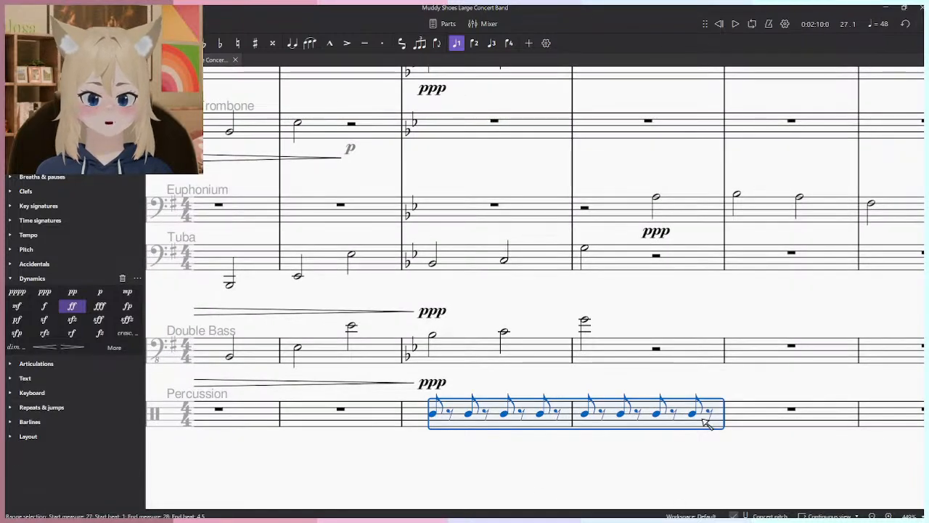
pyautogui.press('Delete')
# - Fill measure 27 of the Percussion staff with eight Shaker eighth notes, undoing any misplaced entries
pyautogui.press('n')
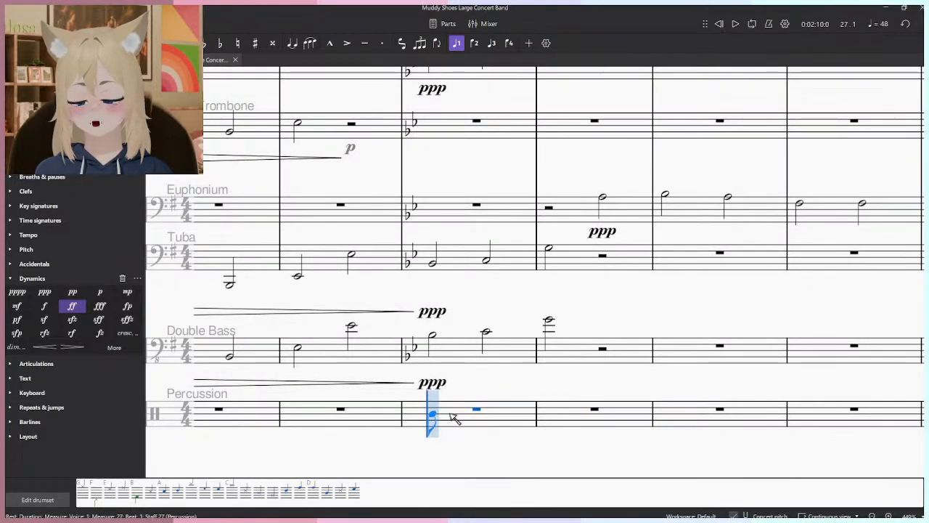
pyautogui.click(326, 492)
pyautogui.click(481, 412)
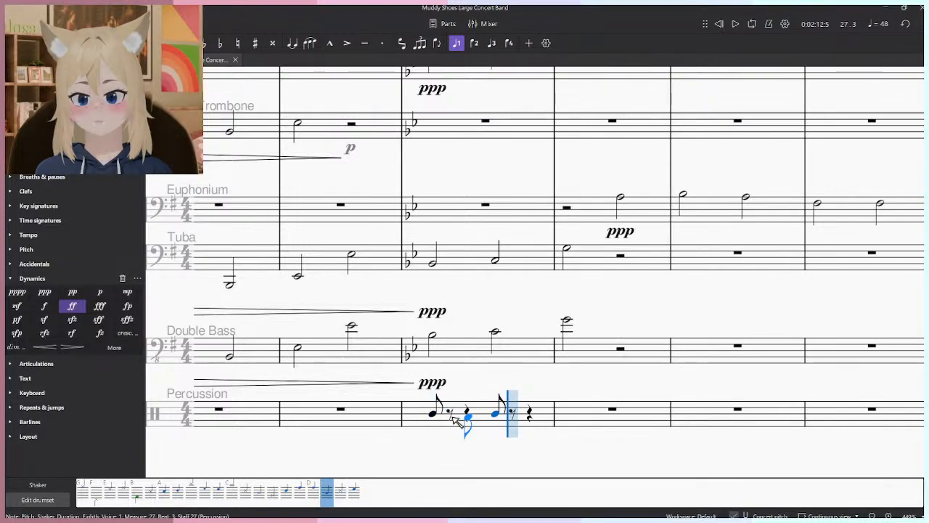
pyautogui.hotkey('ctrl', 'z')
pyautogui.hotkey('shift', 'b')
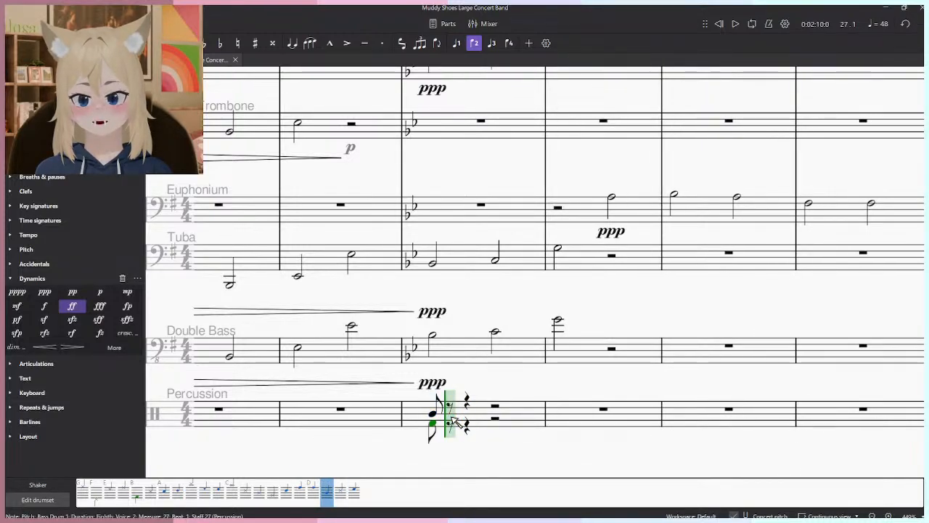
pyautogui.hotkey('ctrl', 'z')
pyautogui.click(452, 416)
pyautogui.click(469, 415)
pyautogui.click(487, 417)
pyautogui.click(505, 416)
pyautogui.click(523, 416)
pyautogui.click(541, 416)
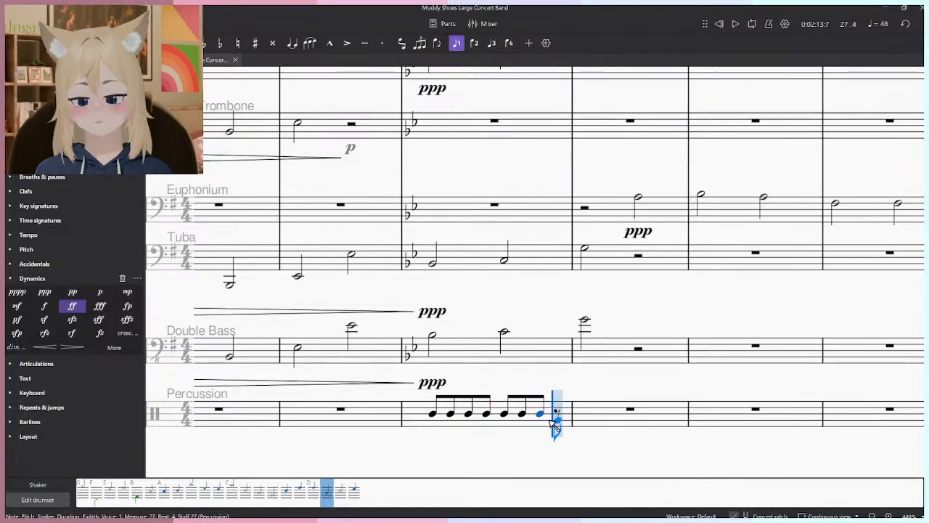
pyautogui.click(558, 416)
pyautogui.press('Escape')
# - Play back the Shaker eighth notes from the start of measure 27
pyautogui.click(433, 413)
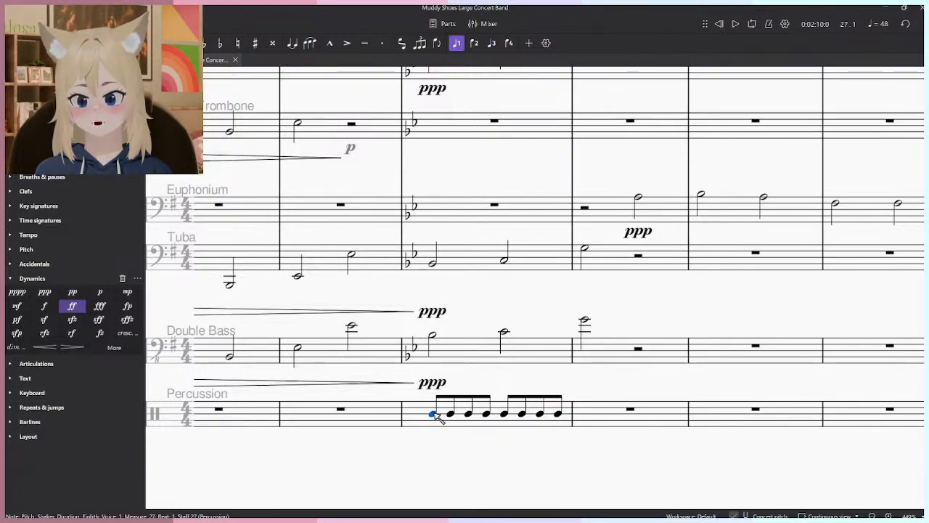
pyautogui.press('space')
pyautogui.press('space')
# - Shorten the eight Shaker notes in Percussion measure 27 to sixteenth notes
pyautogui.click(558, 414)
pyautogui.keyDown('shift'); pyautogui.click(433, 415); pyautogui.keyUp('shift')
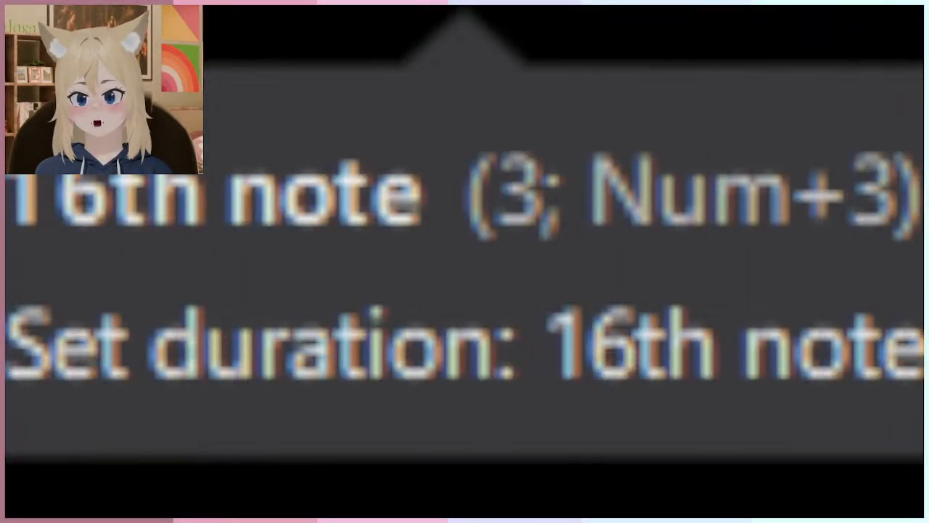
pyautogui.click(456, 43)
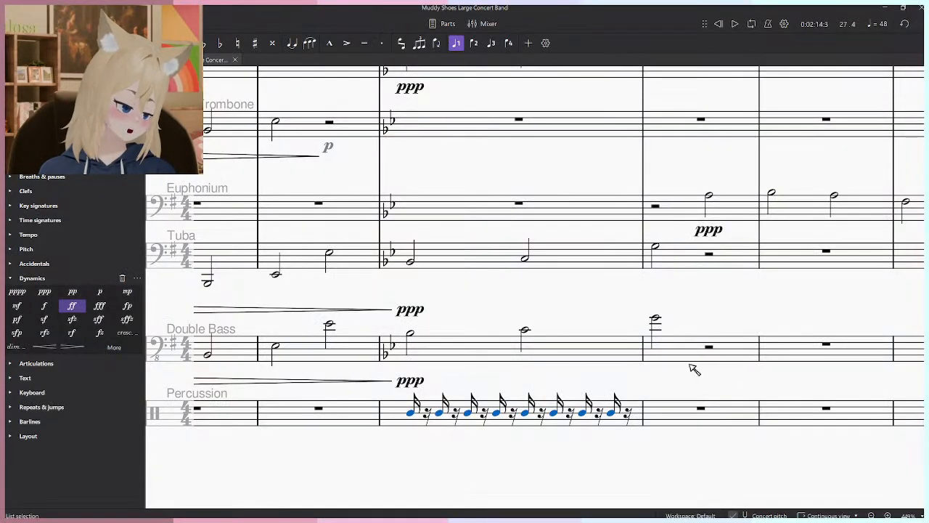
pyautogui.moveTo(679, 332); pyautogui.dragTo(698, 344)
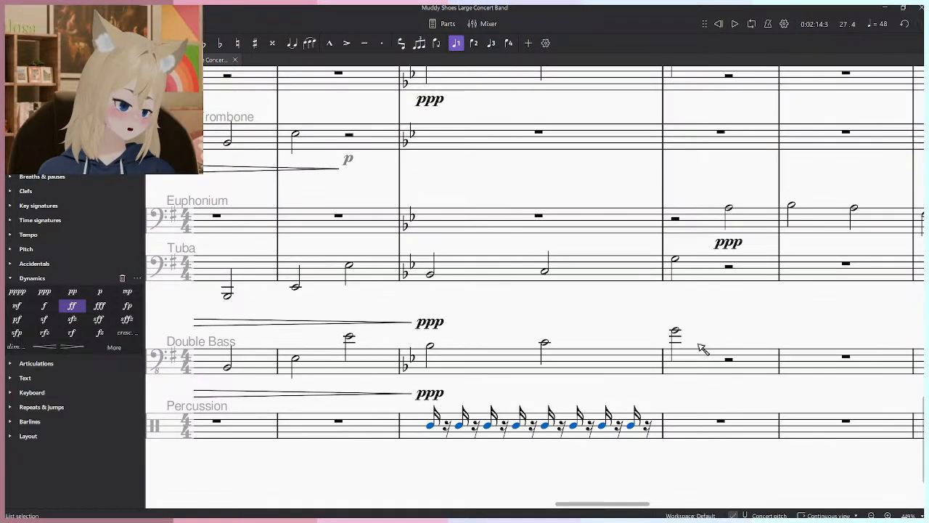
pyautogui.moveTo(558, 343); pyautogui.dragTo(510, 293)
# - Clear Percussion measure 27 and enter four Shaker sixteenth notes on its first beat
pyautogui.click(383, 376)
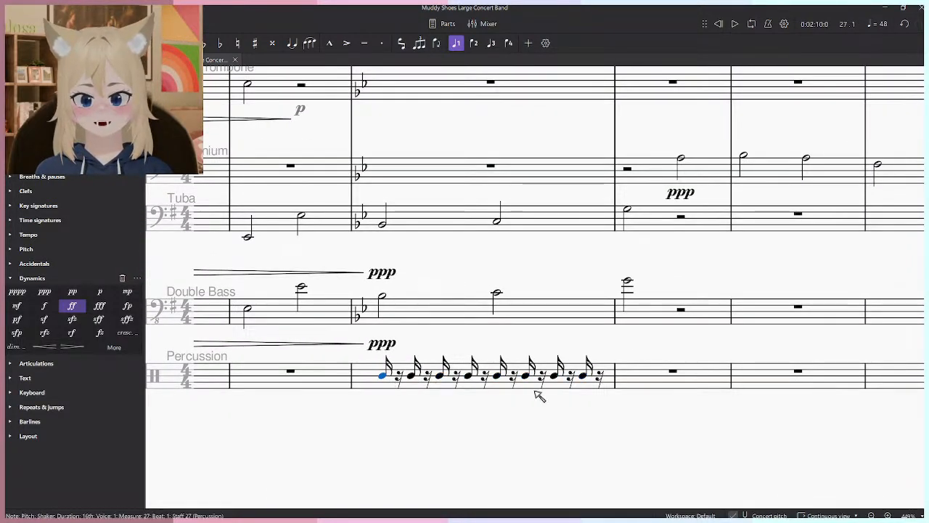
pyautogui.keyDown('shift'); pyautogui.click(601, 383); pyautogui.keyUp('shift')
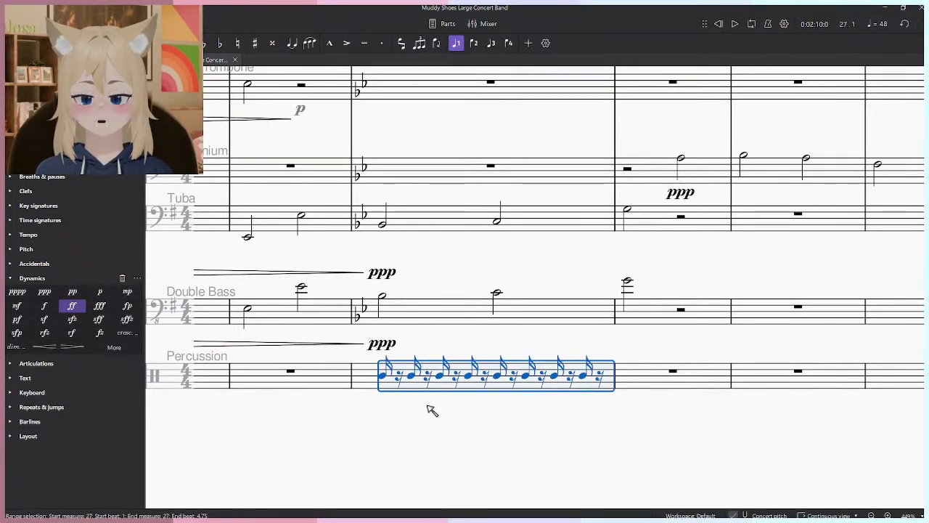
pyautogui.press('Delete')
pyautogui.press('n')
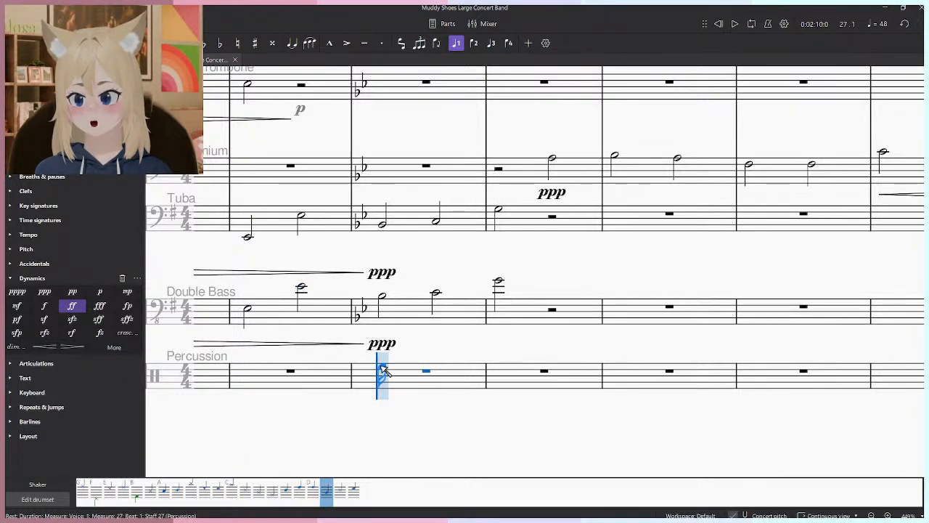
pyautogui.click(404, 373)
pyautogui.click(404, 373)
pyautogui.click(416, 373)
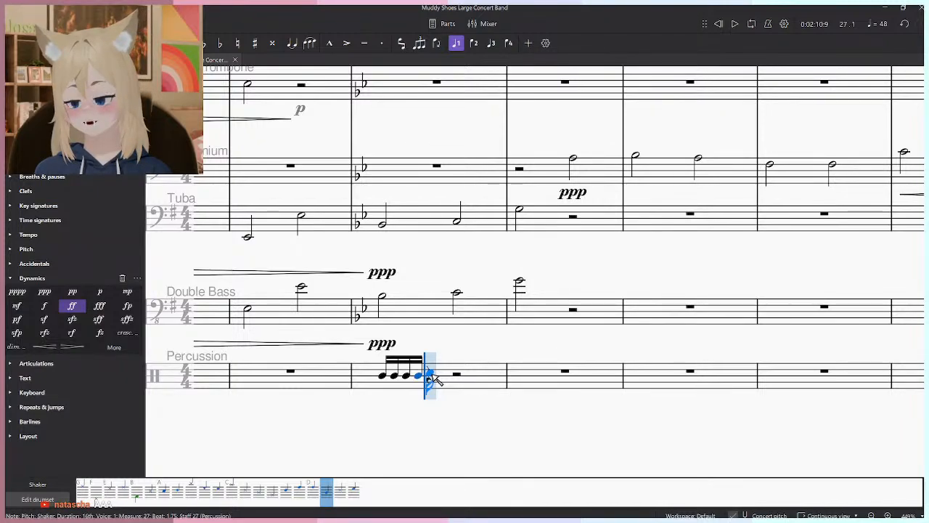
pyautogui.press('Escape')
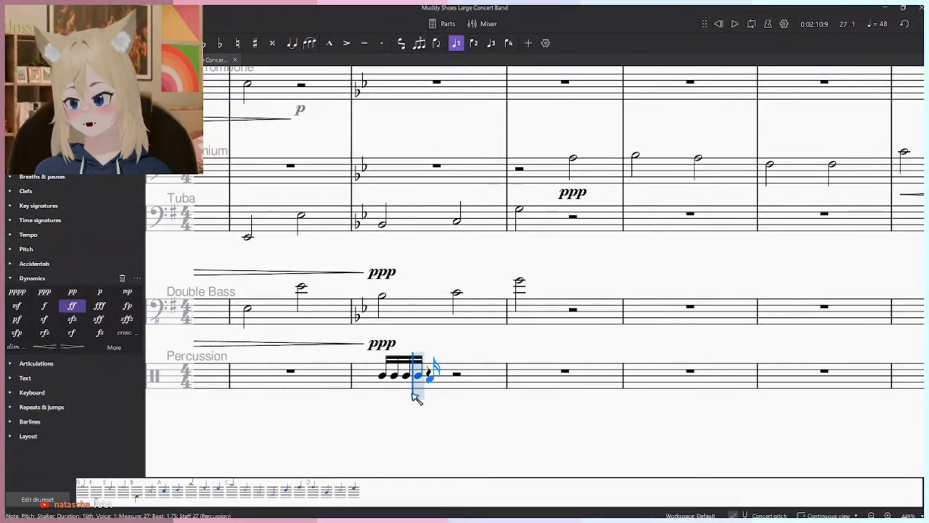
# - Enter twelve more Shaker sixteenth notes to fill beats 2 to 4 of Percussion measure 27
pyautogui.click(448, 369)
pyautogui.click(457, 383)
pyautogui.click(467, 384)
pyautogui.click(476, 386)
pyautogui.click(487, 389)
pyautogui.click(501, 390)
pyautogui.click(511, 390)
pyautogui.click(536, 389)
pyautogui.click(549, 390)
pyautogui.click(563, 390)
pyautogui.click(566, 387)
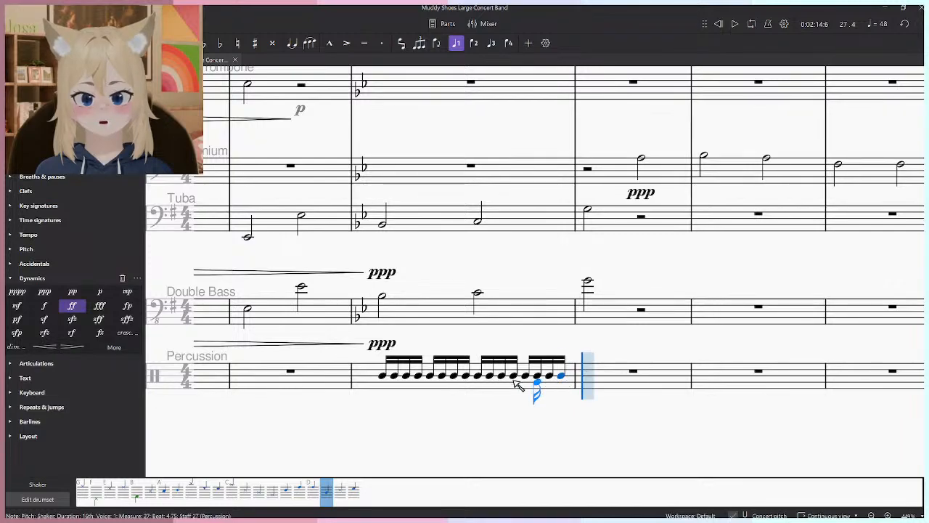
pyautogui.press('Escape')
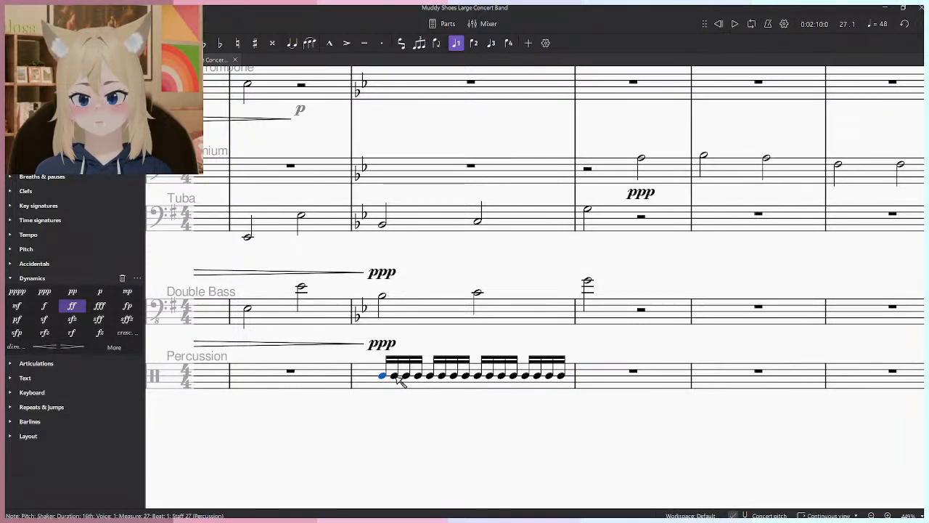
# - Play back the Shaker sixteenth notes and clear them from Percussion measure 27
pyautogui.click(13, 278)
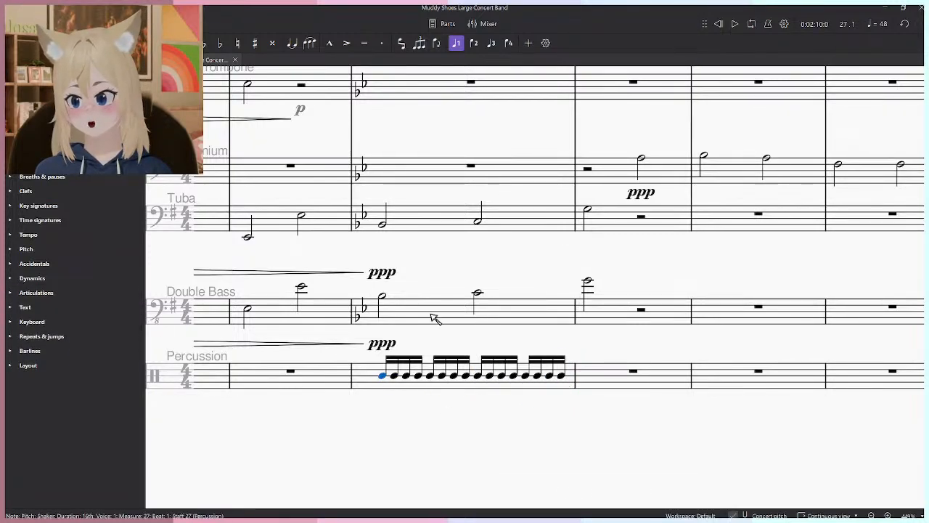
pyautogui.press('space')
pyautogui.click(421, 390)
pyautogui.press('Delete')
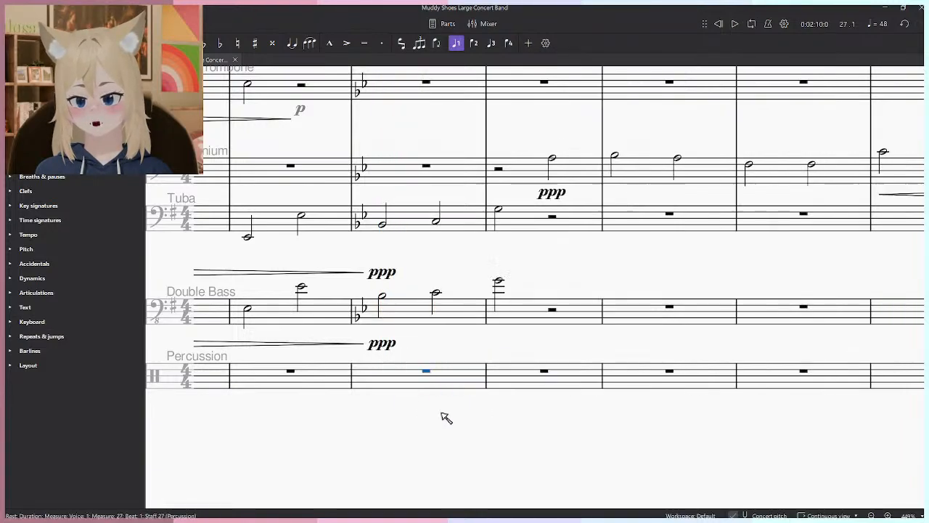
# - Enter Tambourine quarter notes on beats 1 and 3 of measures 27 and 28 in the Percussion staff
pyautogui.press('n')
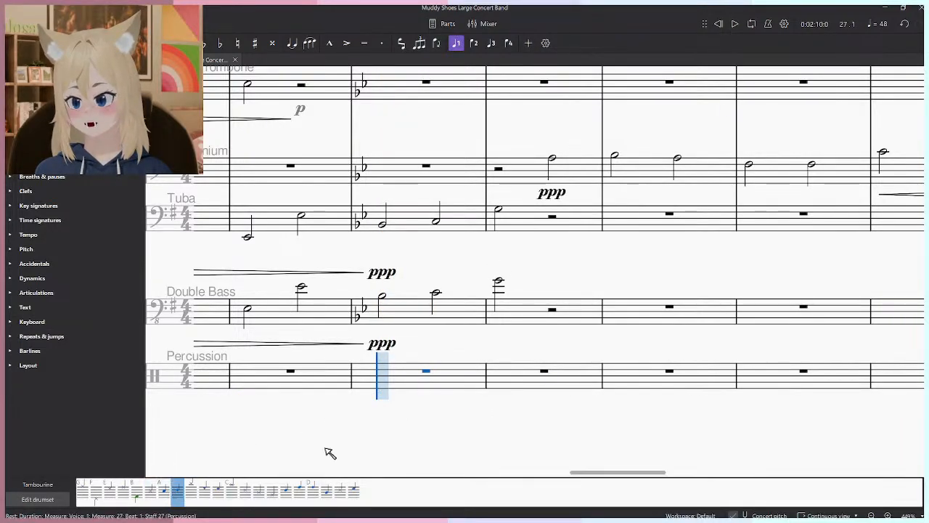
pyautogui.click(385, 368)
pyautogui.click(436, 369)
pyautogui.click(498, 369)
pyautogui.click(553, 370)
pyautogui.press('Escape')
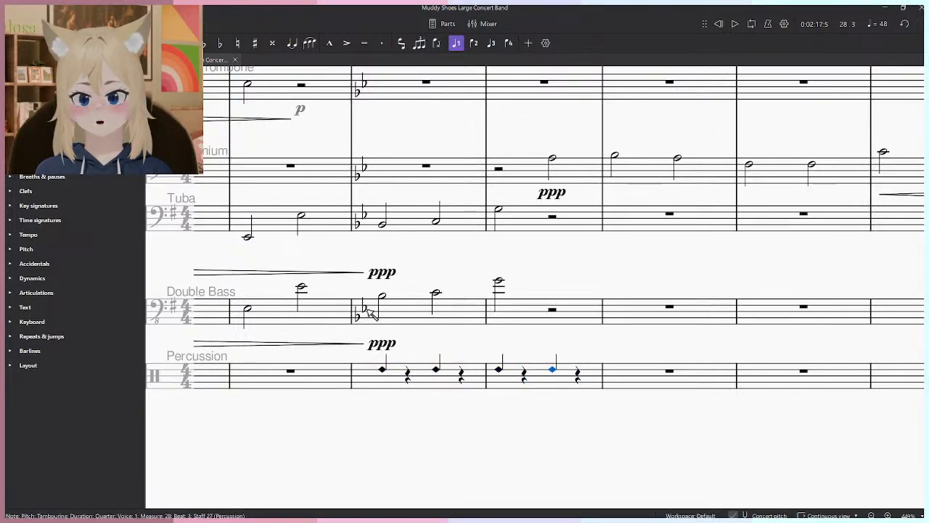
# - Play back the transition into the tambourine part from the last Double Bass note of measure 26
pyautogui.click(303, 290)
pyautogui.press('space')
pyautogui.scroll(-2, 459, 403)
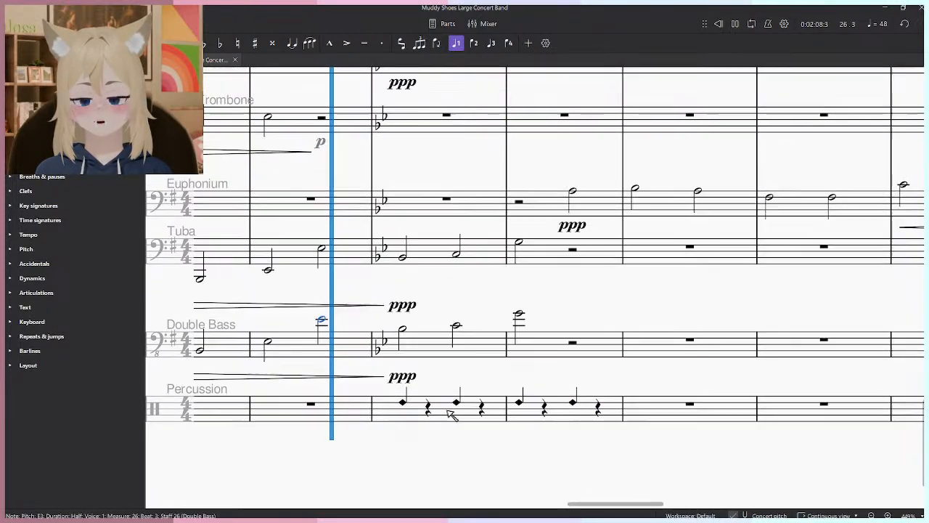
pyautogui.scroll(2, 552, 417)
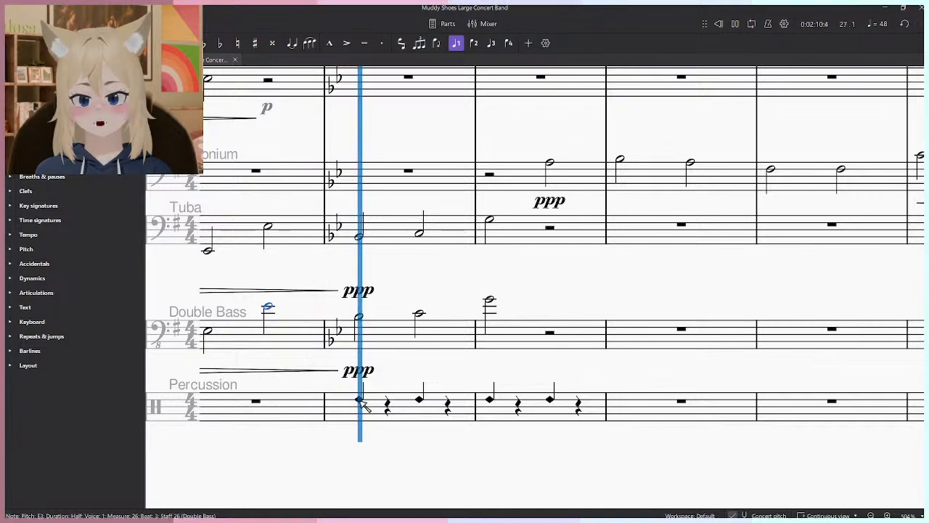
pyautogui.press('space')
# - Try adding staff text and expression text to the first Tambourine note of measure 27, undoing each
pyautogui.scroll(-1, 385, 409)
pyautogui.click(9, 293)
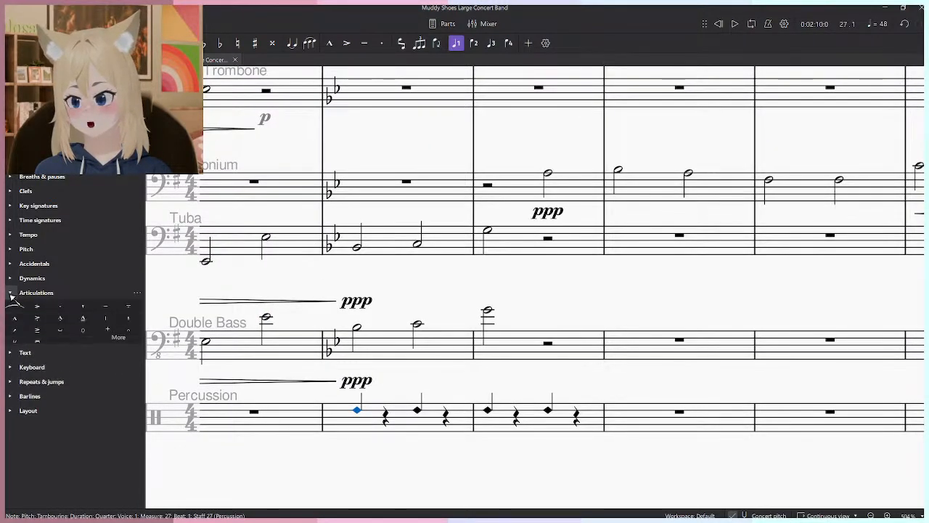
pyautogui.click(9, 358)
pyautogui.click(37, 321)
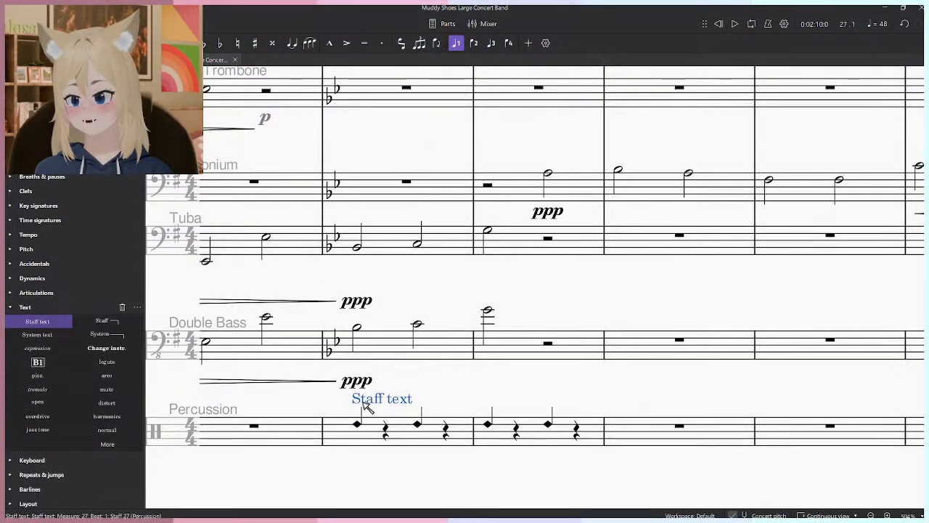
pyautogui.hotkey('ctrl', 'z')
pyautogui.click(357, 423)
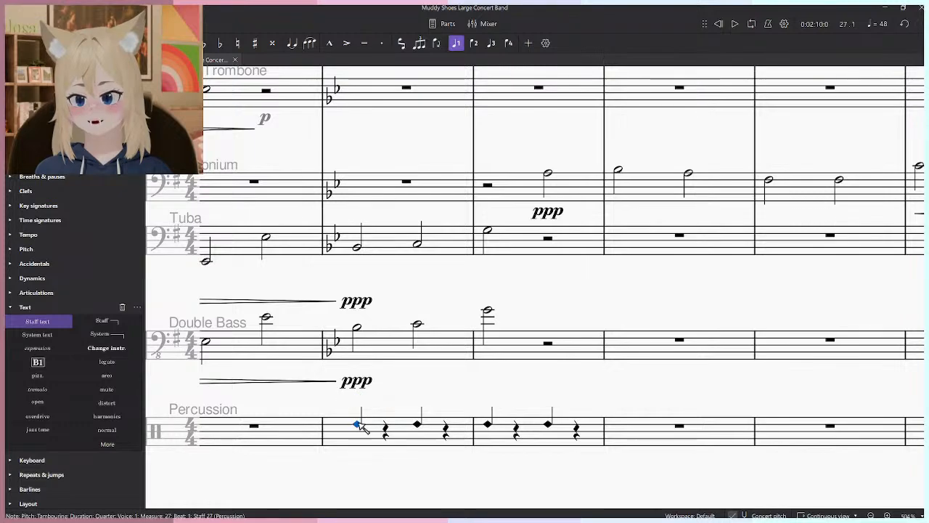
pyautogui.click(54, 348)
pyautogui.hotkey('ctrl', 'z')
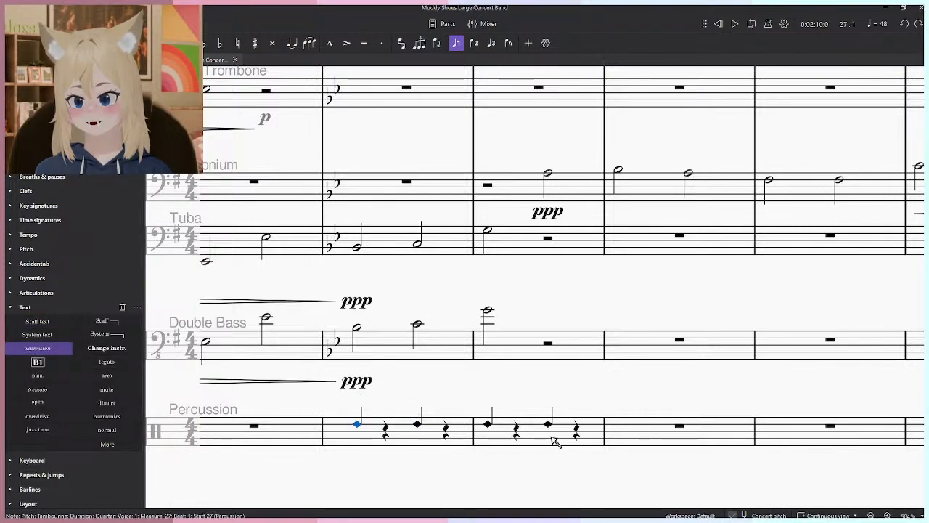
# - Delete the Tambourine notes from measures 27 and 28 of the Percussion staff
pyautogui.scroll(-3, 556, 436)
pyautogui.click(567, 390)
pyautogui.keyDown('shift'); pyautogui.click(447, 395); pyautogui.keyUp('shift')
pyautogui.press('Delete')
# - Replace the score's Percussion instrument with Tambourine
pyautogui.click(67, 59)
pyautogui.click(111, 60)
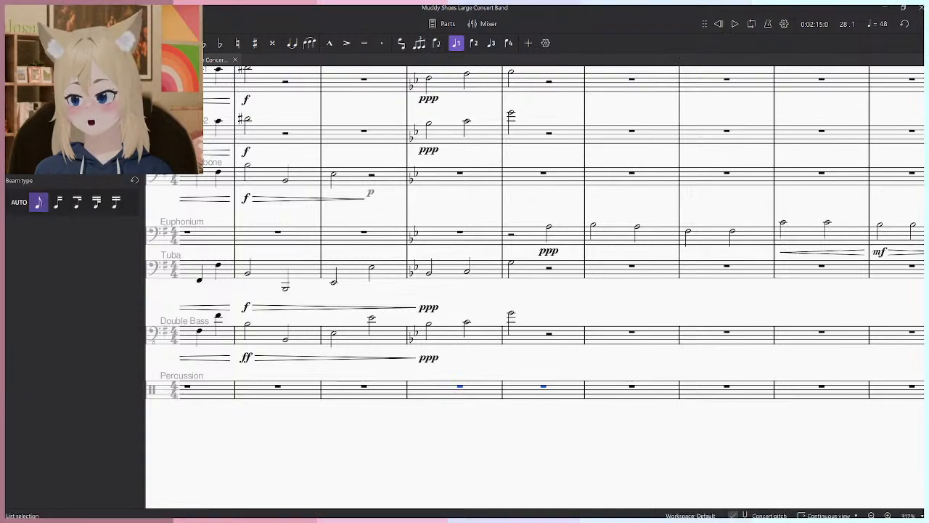
pyautogui.click(24, 60)
pyautogui.click(67, 60)
pyautogui.scroll(-2, 58, 350)
pyautogui.scroll(-1, 57, 350)
pyautogui.click(132, 501)
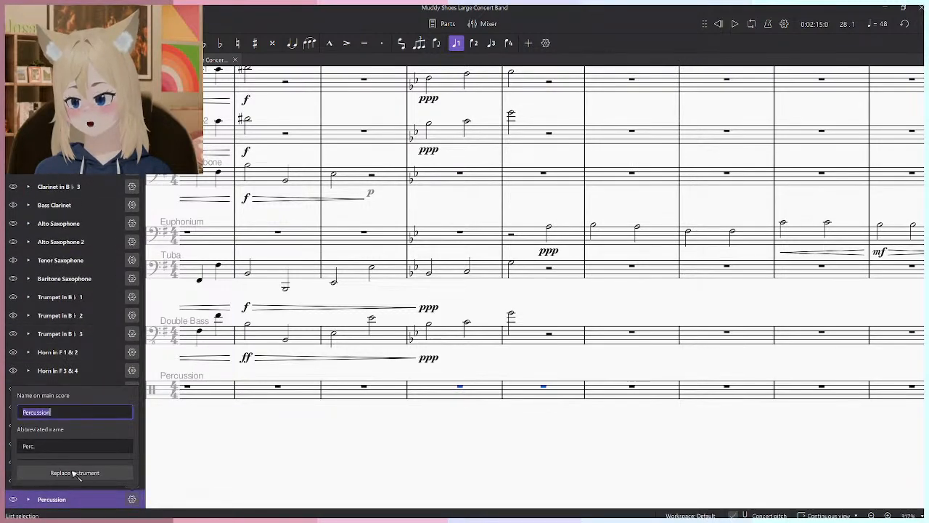
pyautogui.click(75, 495)
pyautogui.scroll(-2, 89, 327)
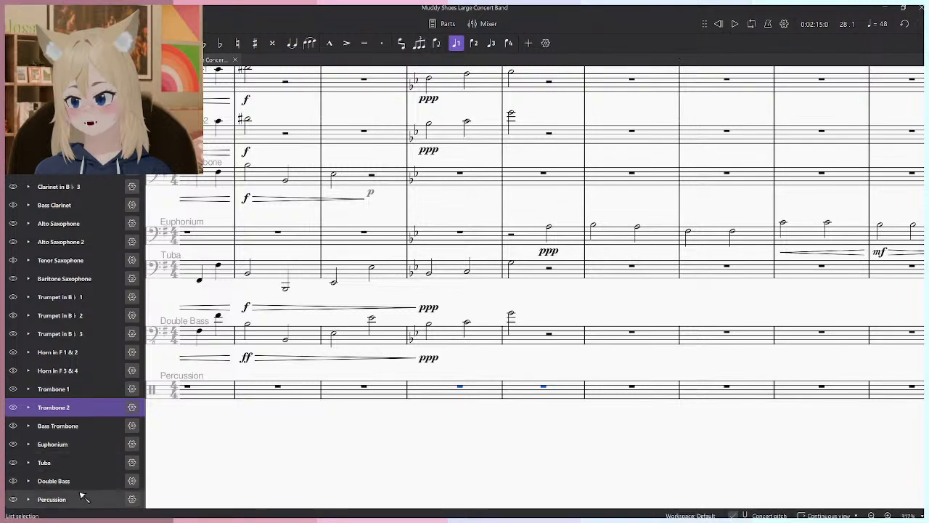
pyautogui.click(72, 499)
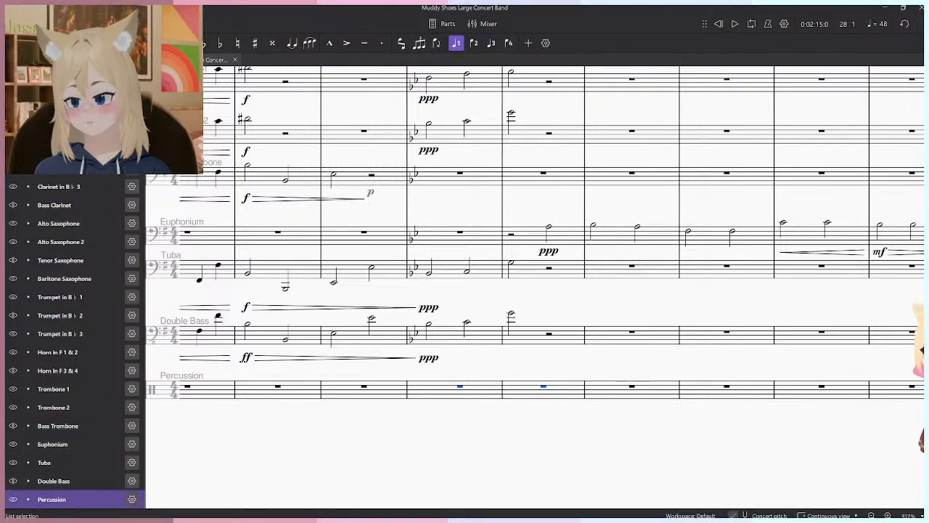
pyautogui.click(132, 499)
pyautogui.click(87, 475)
pyautogui.write('tam')
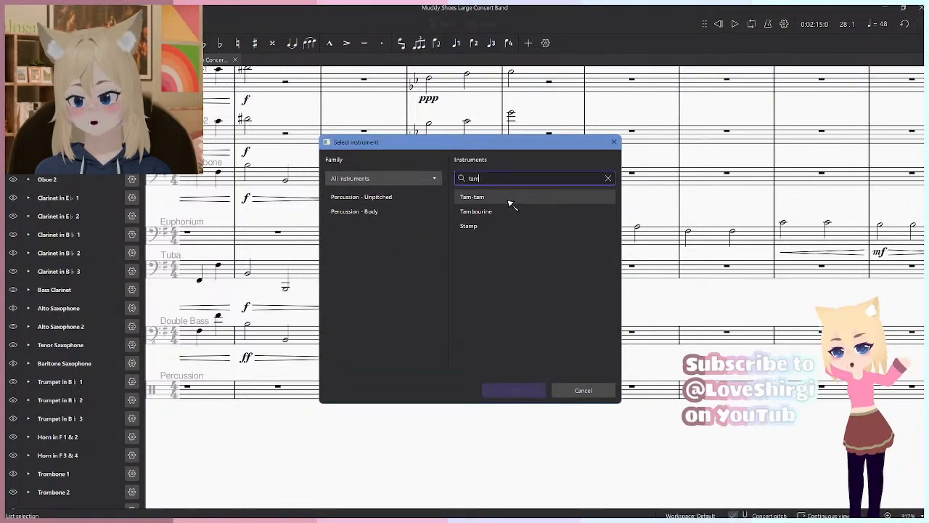
pyautogui.click(510, 211)
pyautogui.click(534, 397)
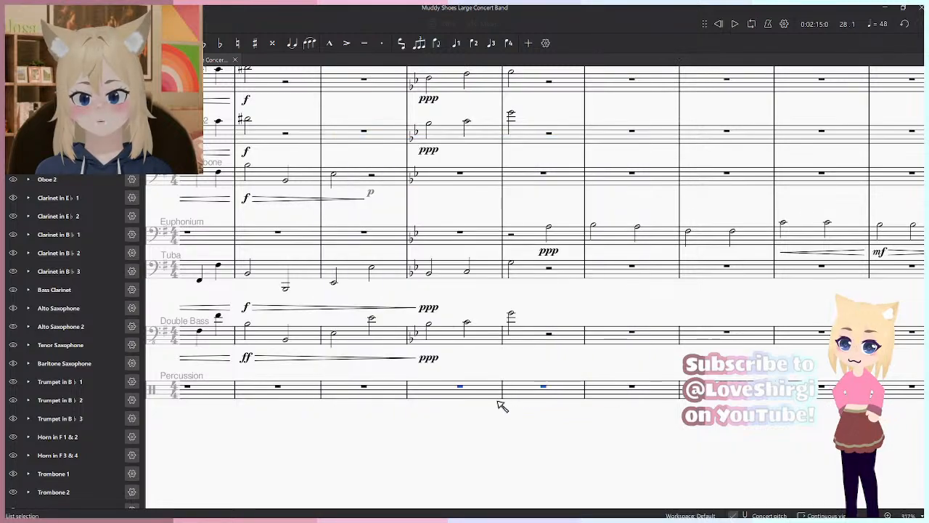
# - Enter four quarter notes on the Tambourine staff in measure 27
pyautogui.scroll(2, 452, 422)
pyautogui.click(434, 377)
pyautogui.press('n')
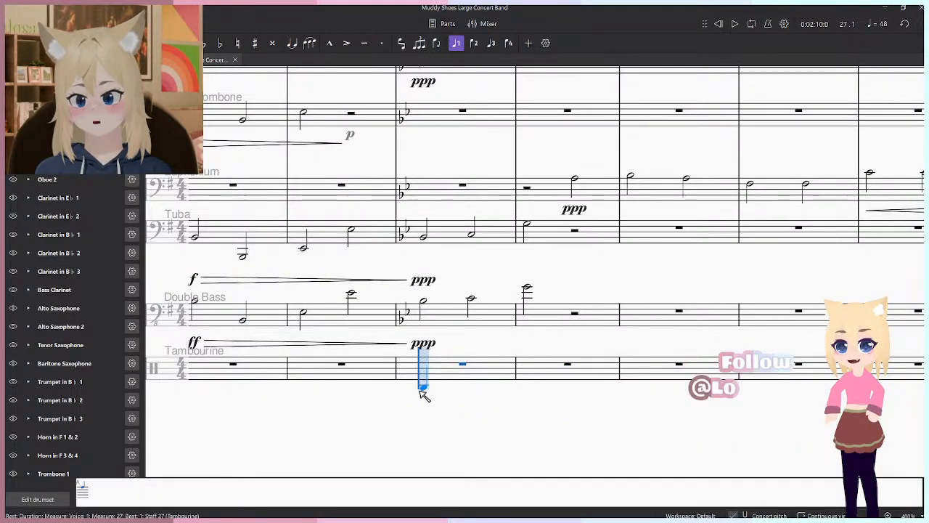
pyautogui.click(85, 492)
pyautogui.click(425, 370)
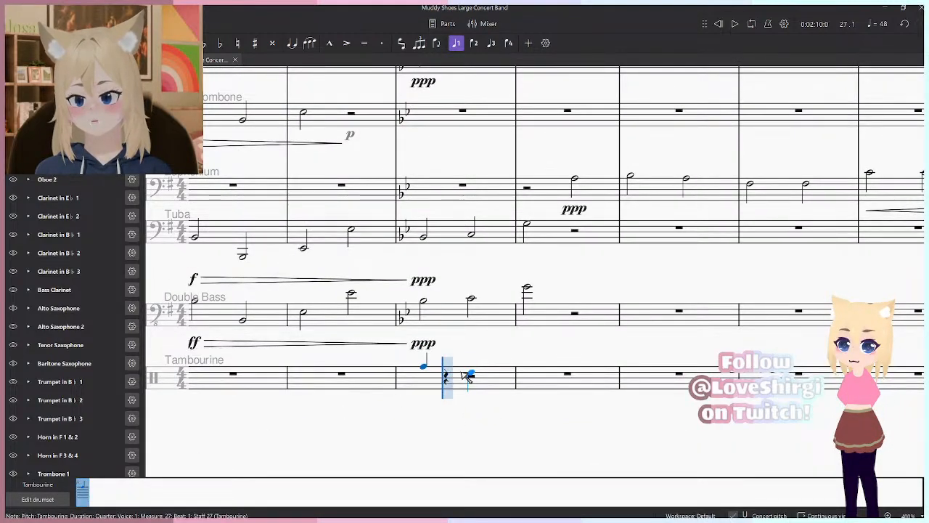
pyautogui.click(447, 375)
pyautogui.click(493, 375)
pyautogui.press('Escape')
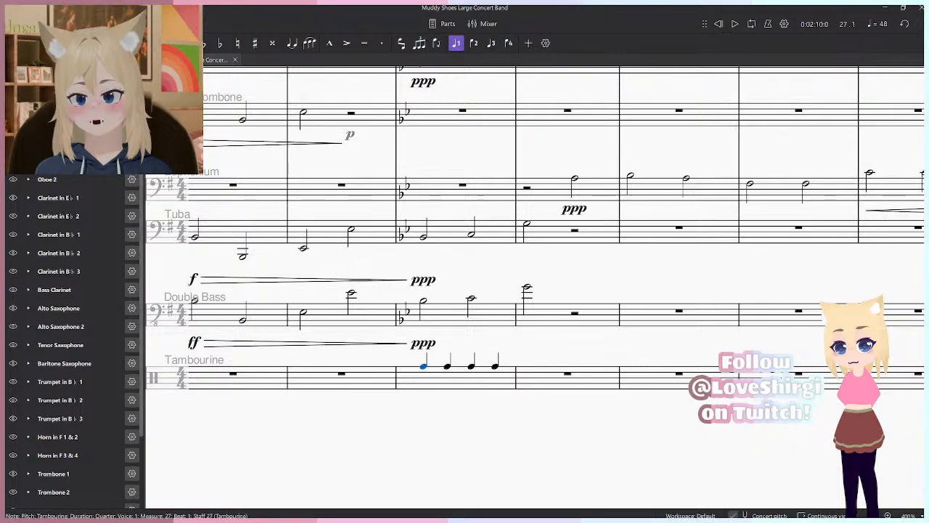
# - Try adding staff text above the first Tambourine note of measure 27, remove it, and play back the measure
pyautogui.click(26, 60)
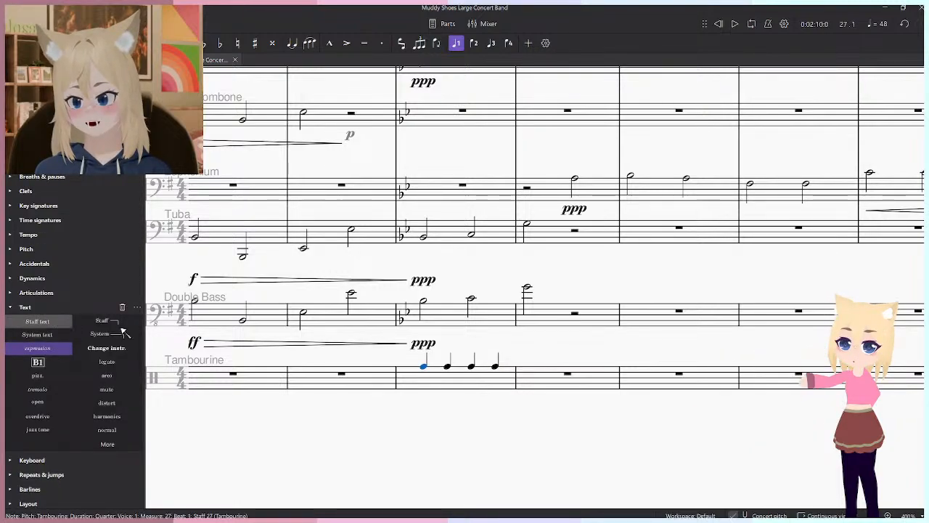
pyautogui.click(70, 321)
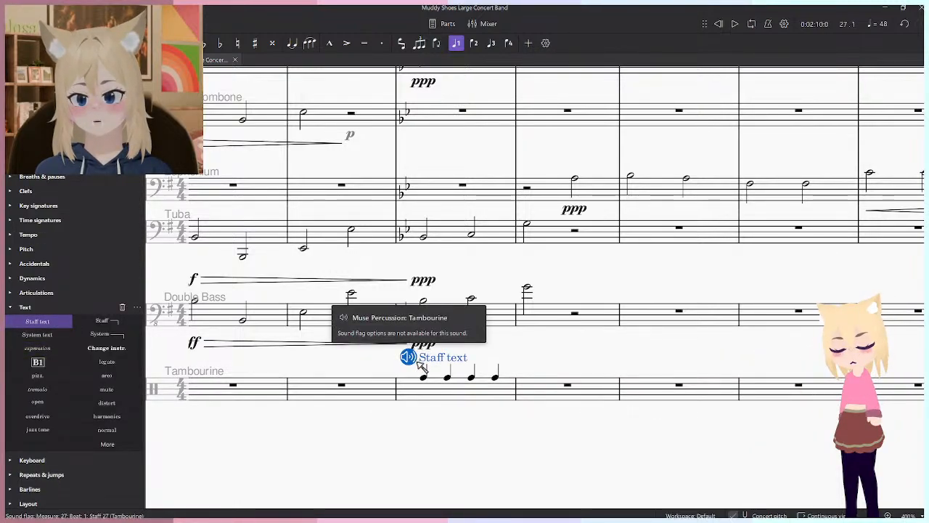
pyautogui.press('Escape')
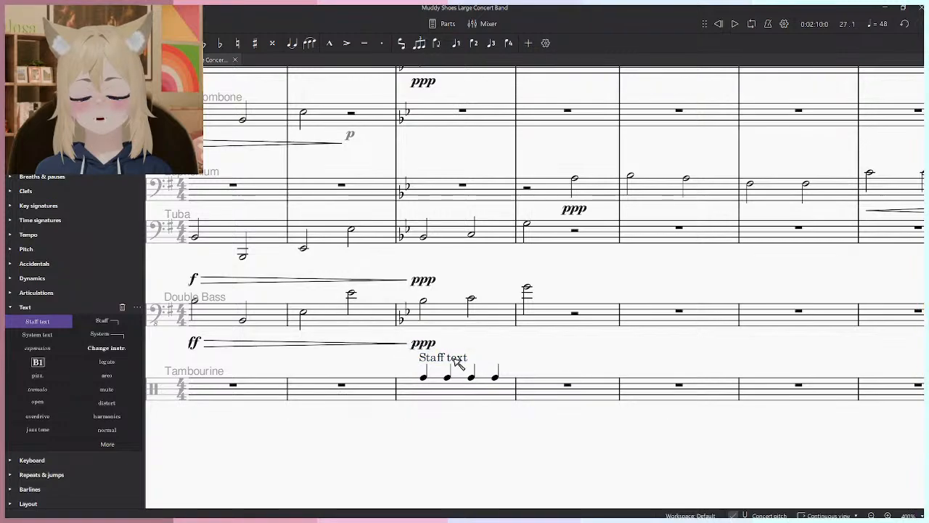
pyautogui.press('Delete')
pyautogui.press('space')
# - Add a 64th tremolo to the first Tambourine note of measure 27 and play back the measure
pyautogui.click(22, 293)
pyautogui.click(19, 292)
pyautogui.scroll(1, 72, 292)
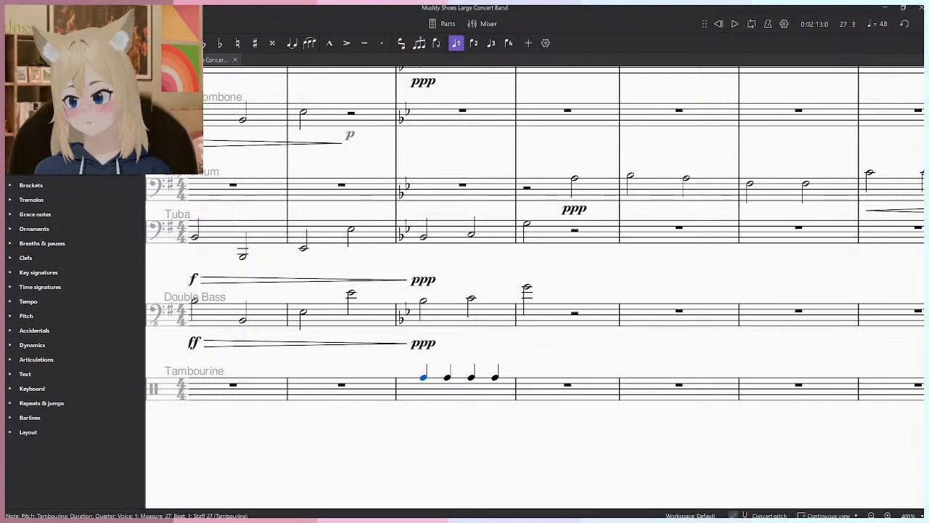
pyautogui.scroll(-2, 15, 319)
pyautogui.click(13, 350)
pyautogui.click(14, 351)
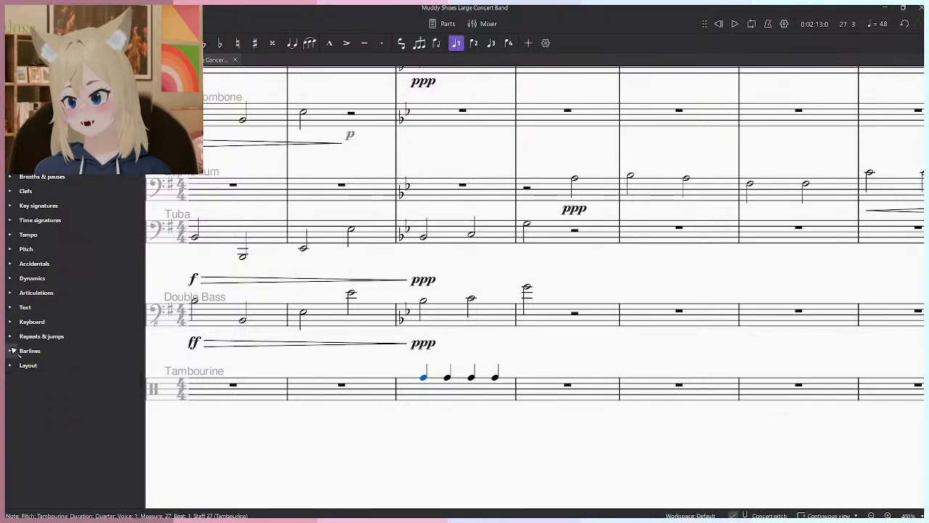
pyautogui.scroll(1, 73, 290)
pyautogui.click(109, 159)
pyautogui.press('space')
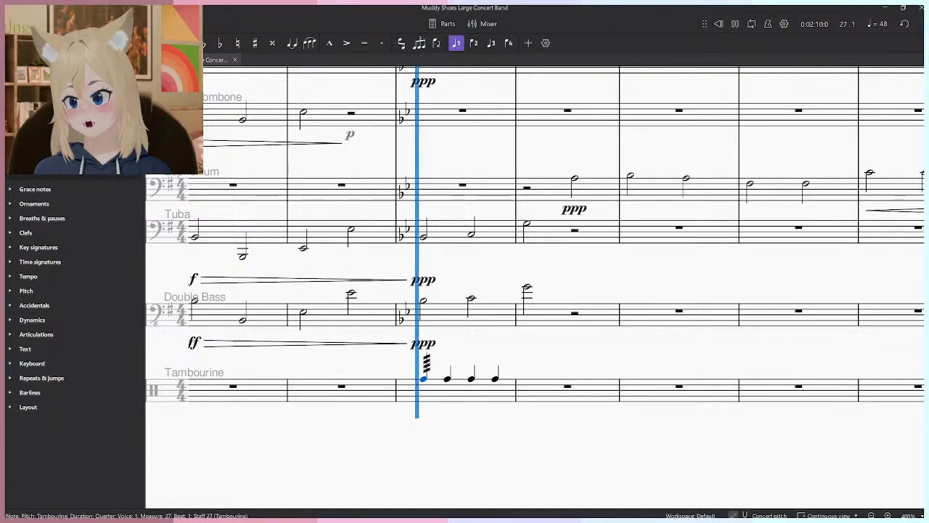
pyautogui.press('space')
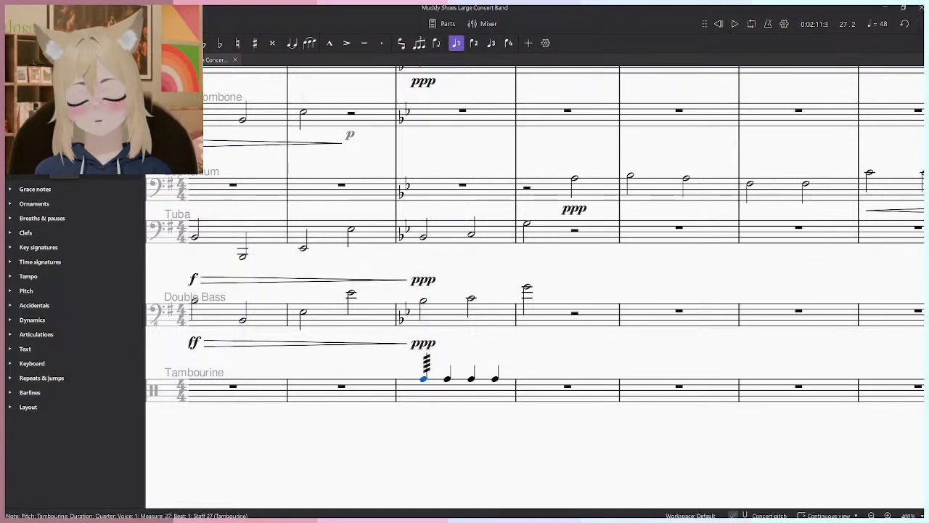
# - Change the first Tambourine note's tremolo to 16th and play back measure 27
pyautogui.press('space')
pyautogui.press('space')
pyautogui.hotkey('ctrl', 'shift', 'z')
pyautogui.press('space')
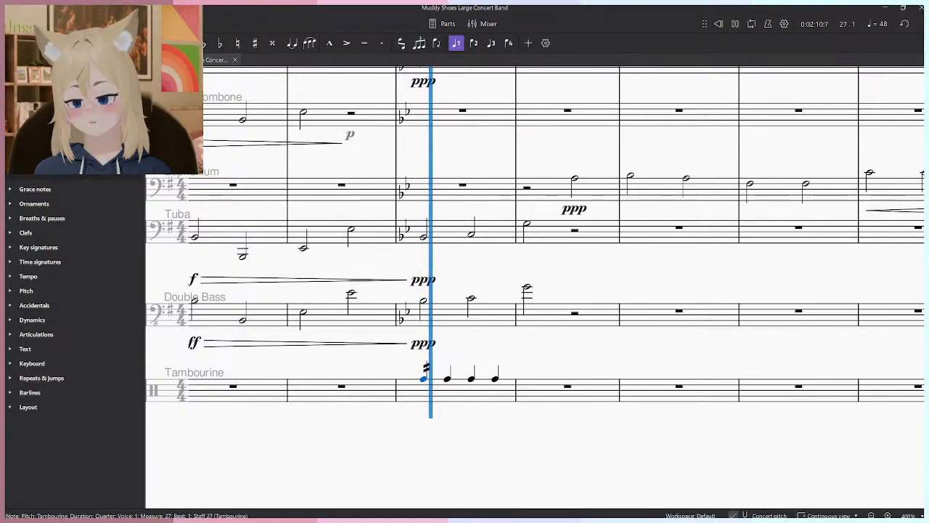
# - Try other tremolo speeds, including 32nd, on the first Tambourine note and play back each one
pyautogui.press('space')
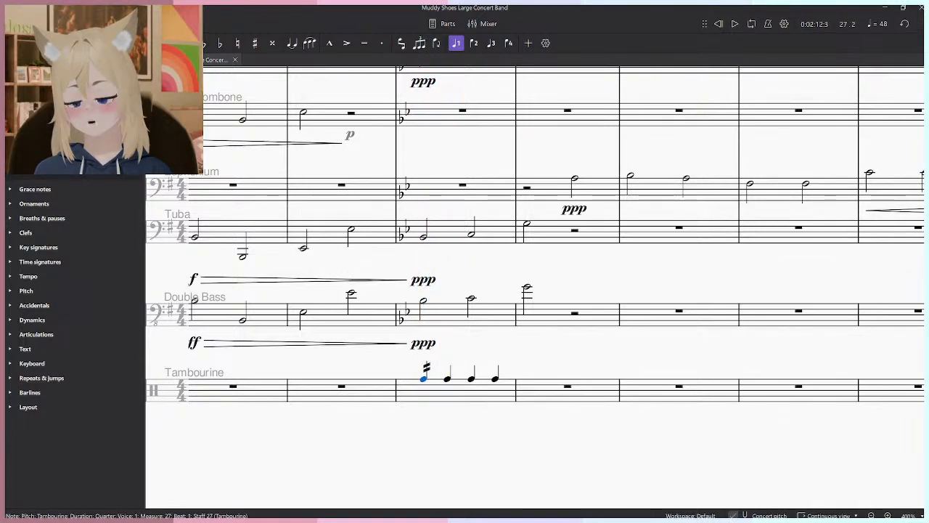
pyautogui.hotkey('ctrl', 'shift', 'z')
pyautogui.press('space')
pyautogui.press('space')
pyautogui.hotkey('ctrl', 'shift', 'z')
pyautogui.press('space')
pyautogui.press('space')
# - Undo the deletion of the Tambourine notes, revert the first note's tremolo to 16th, and play back the measure
pyautogui.click(452, 401)
pyautogui.press('Delete')
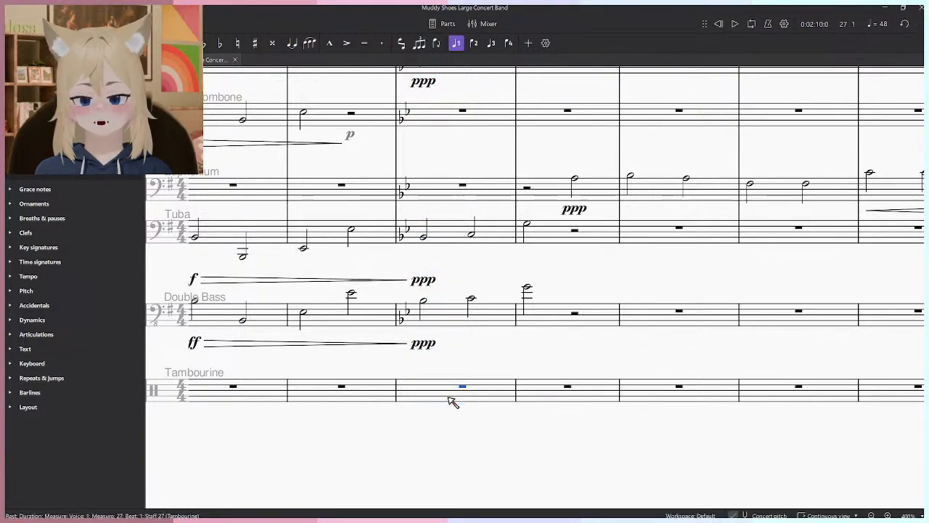
pyautogui.hotkey('ctrl', 'z')
pyautogui.click(428, 368)
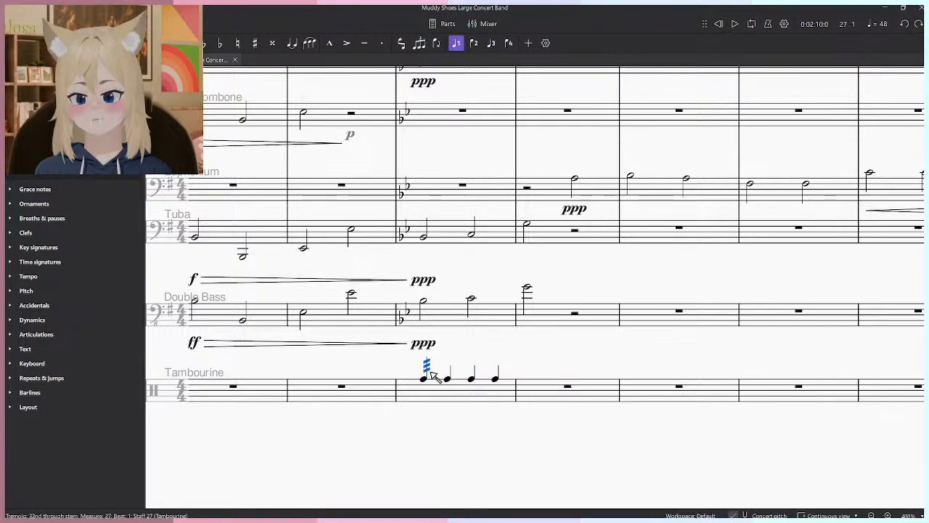
pyautogui.hotkey('ctrl', 'z')
pyautogui.press('space')
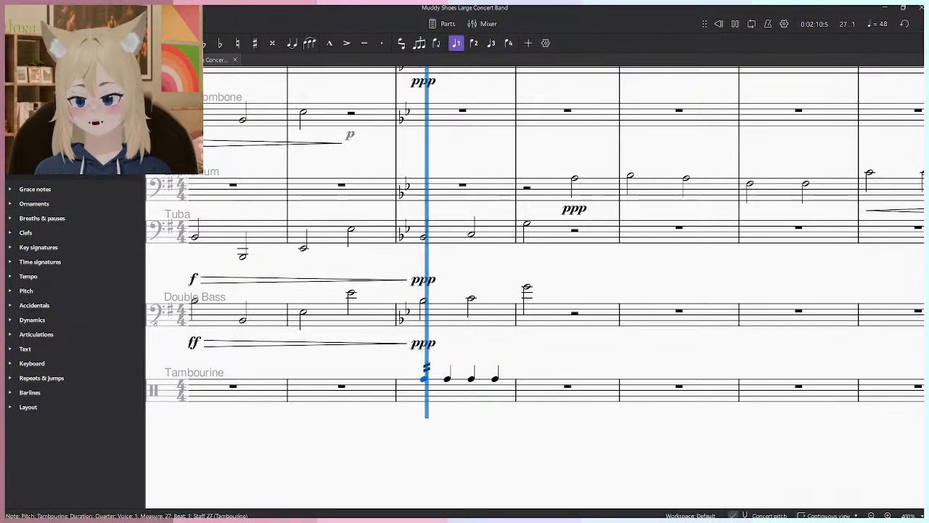
pyautogui.press('space')
# - Delete the Tambourine notes from measure 27 and replace the Tambourine instrument with Shaker
pyautogui.click(459, 396)
pyautogui.press('Delete')
pyautogui.click(71, 61)
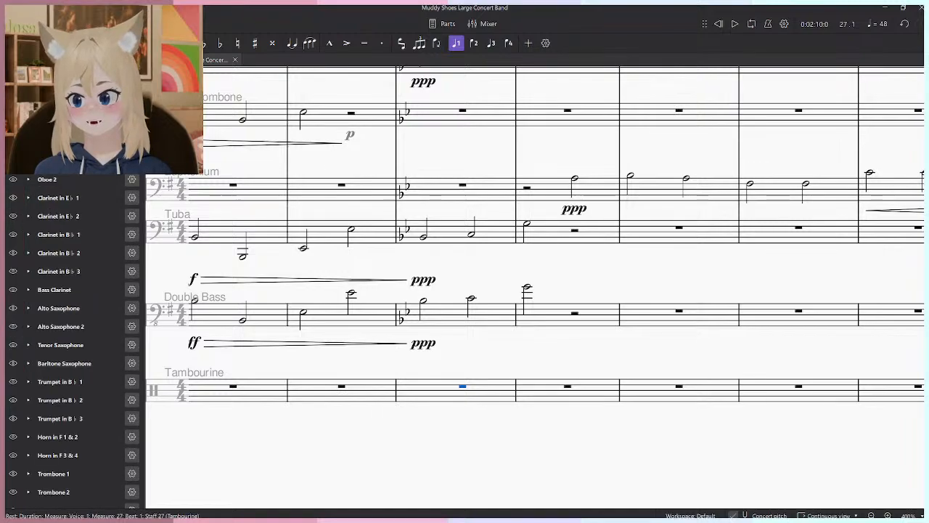
pyautogui.scroll(-3, 82, 306)
pyautogui.click(133, 499)
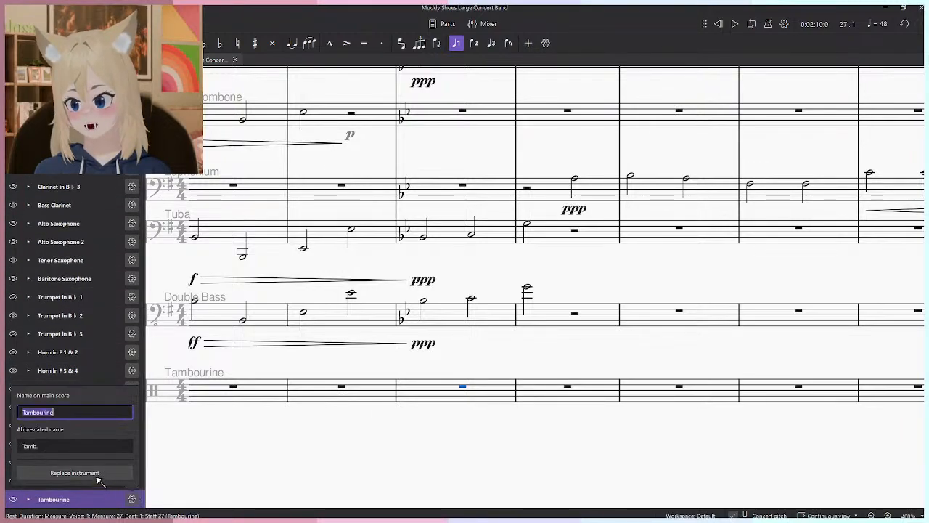
pyautogui.click(100, 475)
pyautogui.write('sha')
pyautogui.click(512, 212)
pyautogui.click(512, 389)
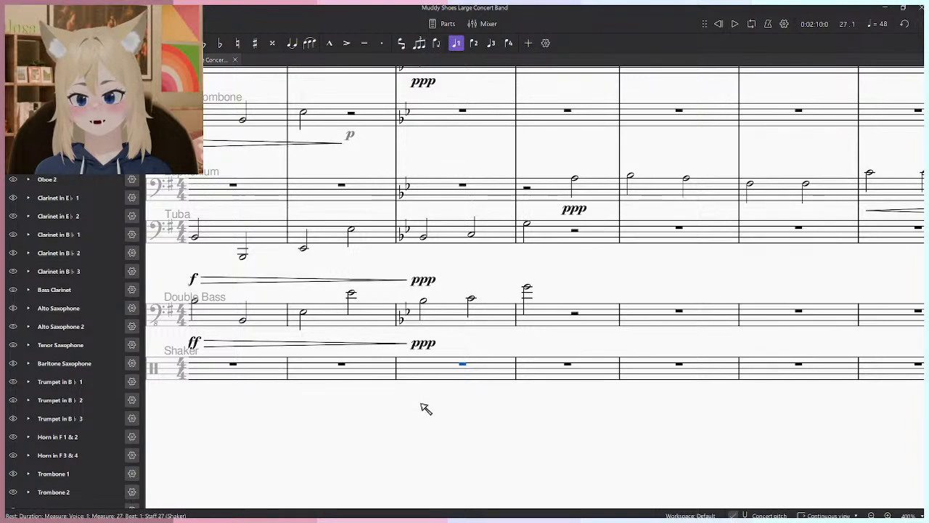
# - Replace the Shaker instrument with Percussion
pyautogui.press('n')
pyautogui.press('Escape')
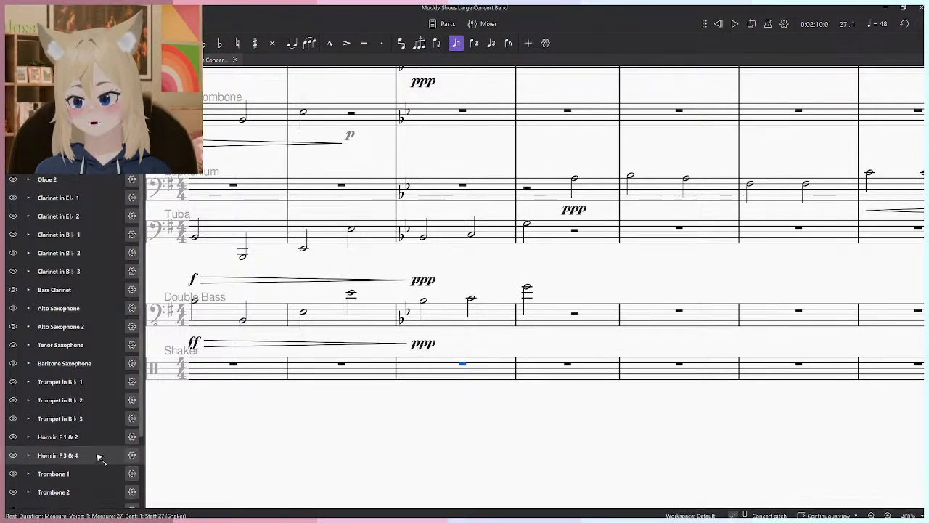
pyautogui.scroll(-3, 99, 461)
pyautogui.click(132, 499)
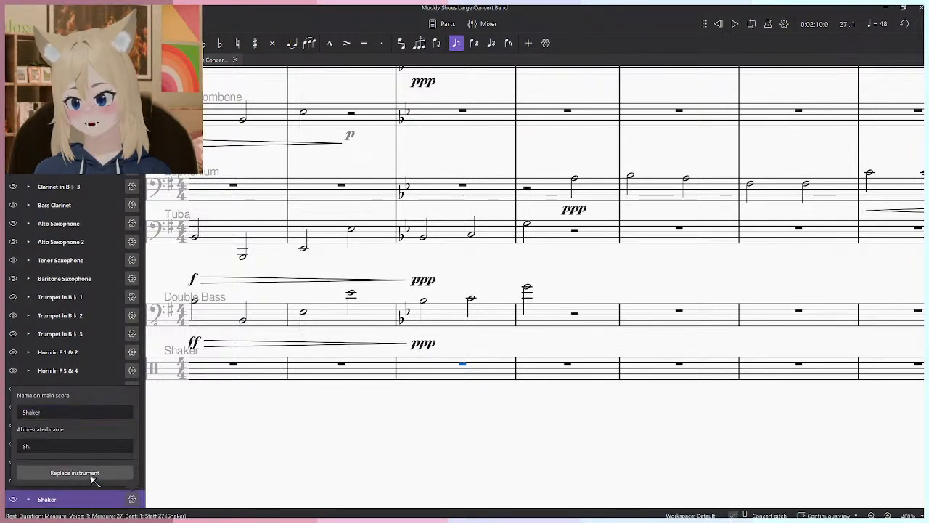
pyautogui.click(63, 472)
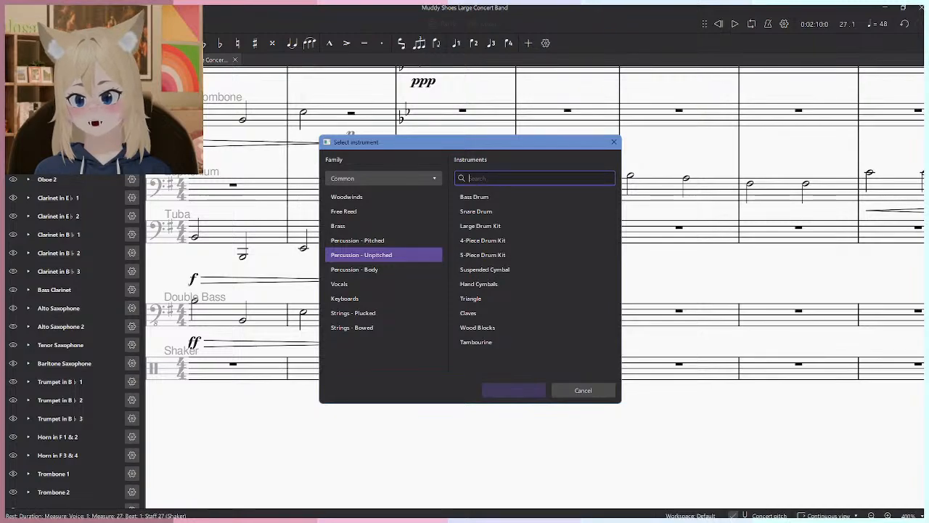
pyautogui.write('perc')
pyautogui.click(482, 225)
pyautogui.click(513, 390)
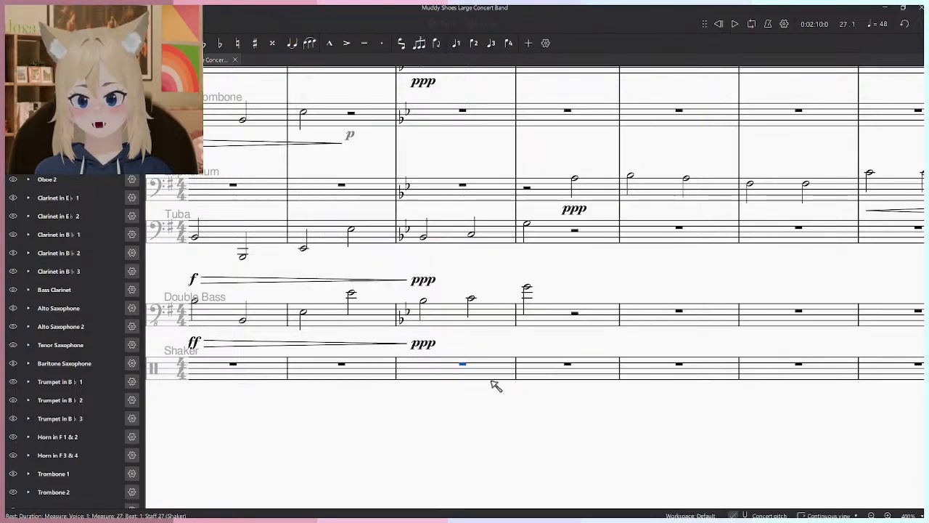
# - Enter four quarter-note Shaker hits on the Percussion staff in measure 27
pyautogui.press('n')
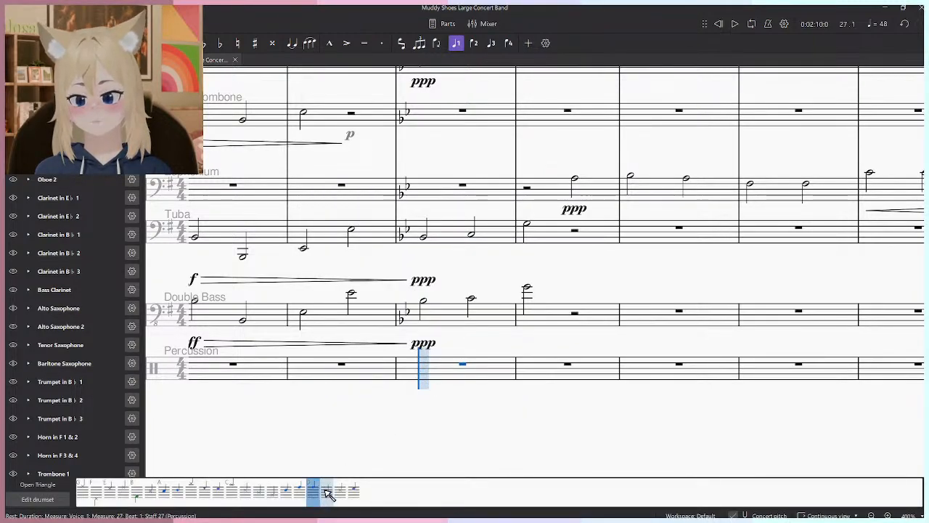
pyautogui.click(456, 375)
pyautogui.click(487, 374)
pyautogui.click(499, 374)
pyautogui.press('Escape')
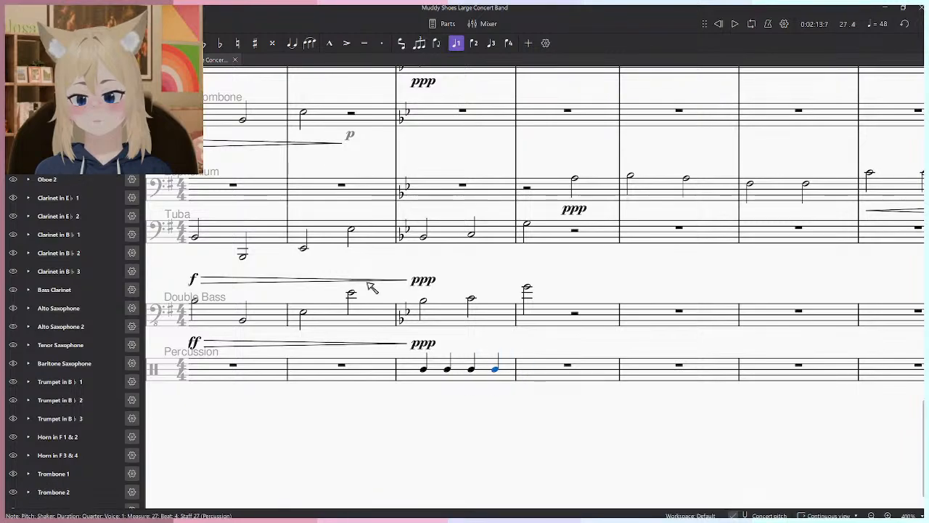
# - Try a tremolo on the first Percussion note of measure 27 and play it back
pyautogui.click(27, 61)
pyautogui.keyDown('shift'); pyautogui.click(424, 371); pyautogui.keyUp('shift')
pyautogui.click(52, 151)
pyautogui.click(306, 420)
pyautogui.press('space')
pyautogui.press('space')
# - Undo the Percussion notes of measure 27 and the instrument change from Shaker to Percussion
pyautogui.hotkey('ctrl', 'z')
pyautogui.hotkey('ctrl', 'z')
pyautogui.hotkey('ctrl', 'z')
pyautogui.hotkey('ctrl', 'z')
pyautogui.hotkey('ctrl', 'z')
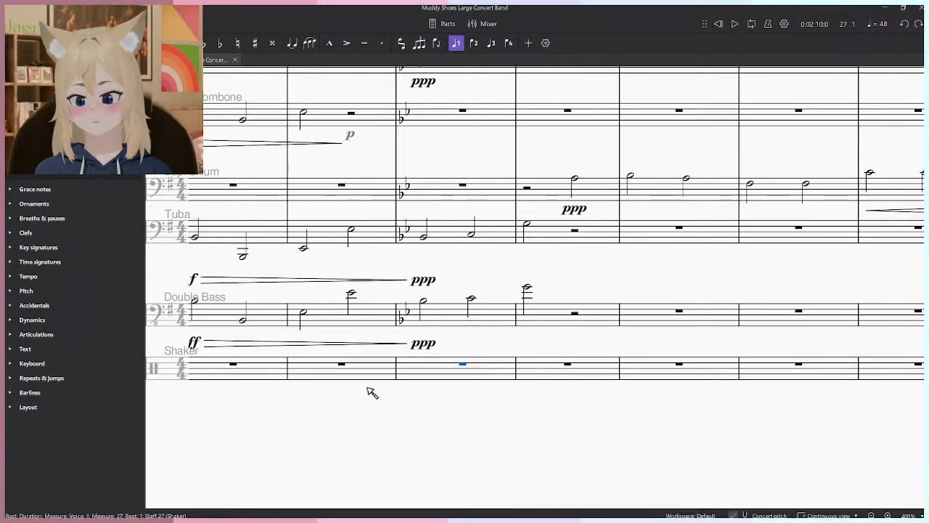
# - Enter four quarter notes on the Shaker staff in measure 27
pyautogui.click(68, 61)
pyautogui.scroll(-3, 86, 269)
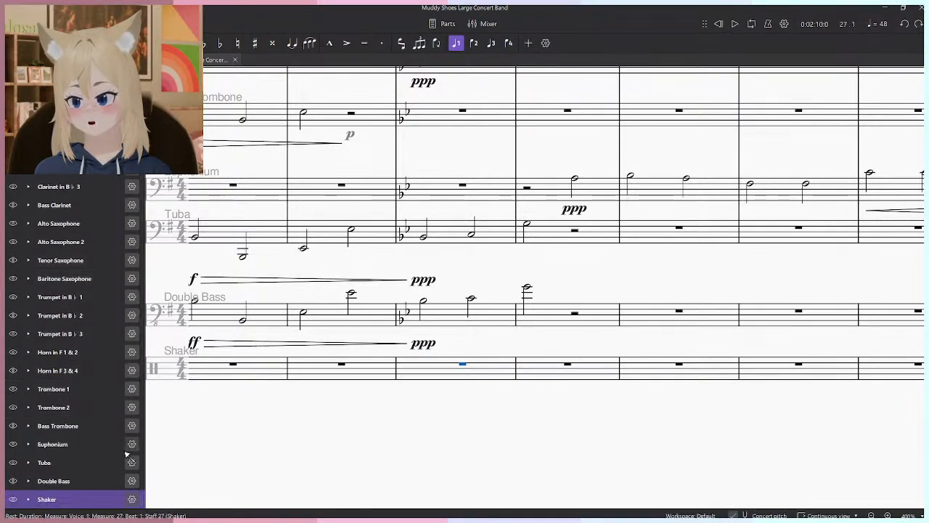
pyautogui.press('n')
pyautogui.click(82, 491)
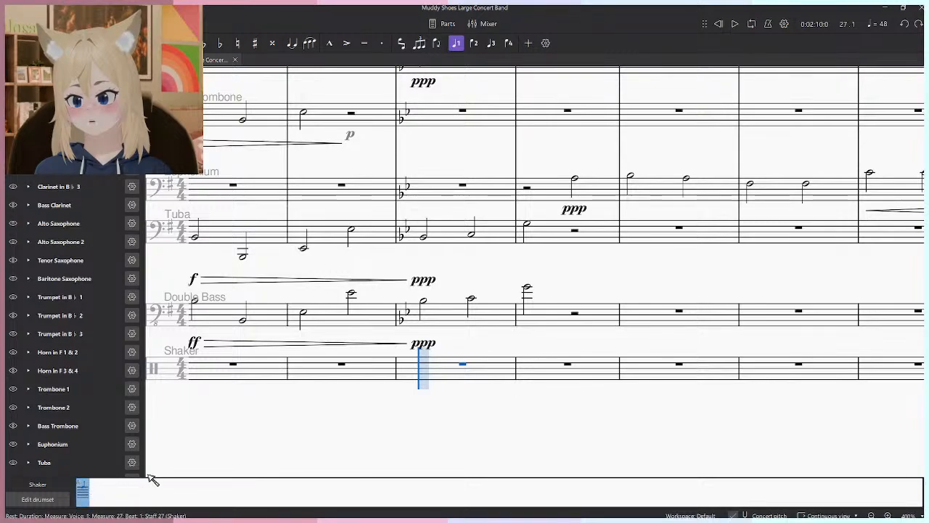
pyautogui.click(449, 379)
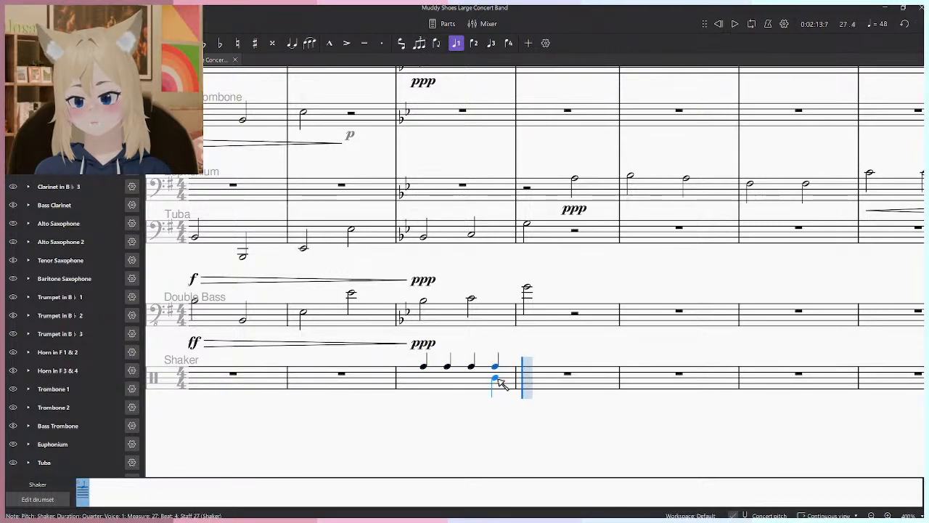
pyautogui.press('Escape')
# - Add 16th tremolos to all four Shaker notes in measure 27 and play them back
pyautogui.click(433, 376)
pyautogui.click(25, 60)
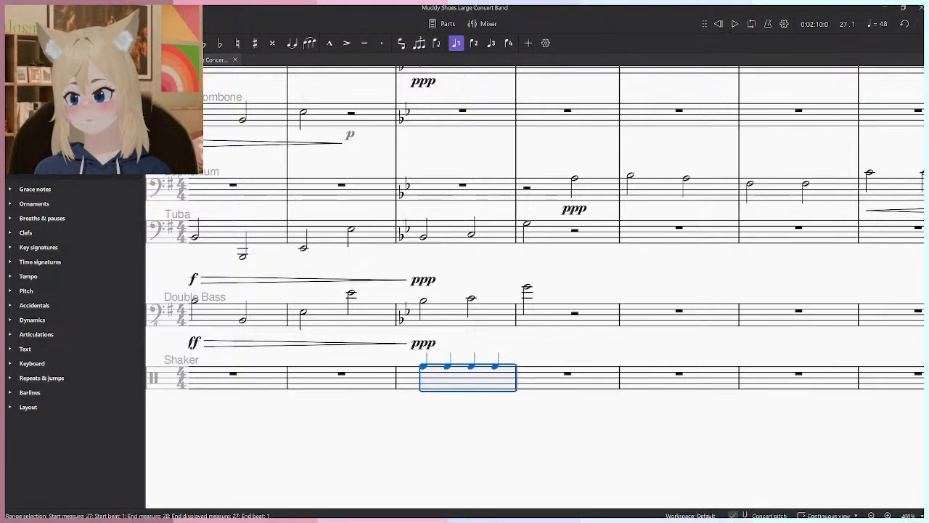
pyautogui.click(40, 178)
pyautogui.press('space')
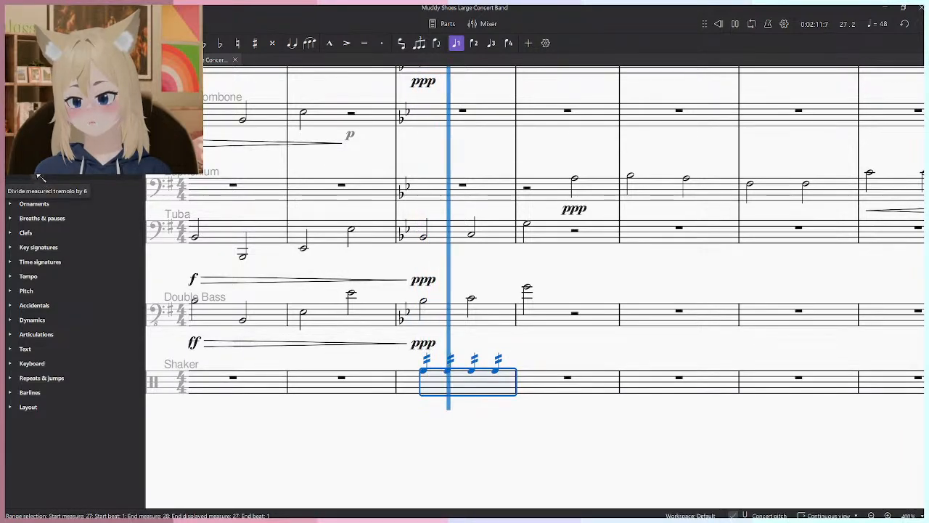
pyautogui.press('space')
# - Change the tremolos on the four Shaker notes to 32nd and play back measure 27
pyautogui.hotkey('ctrl', 'shift', 'z')
pyautogui.press('space')
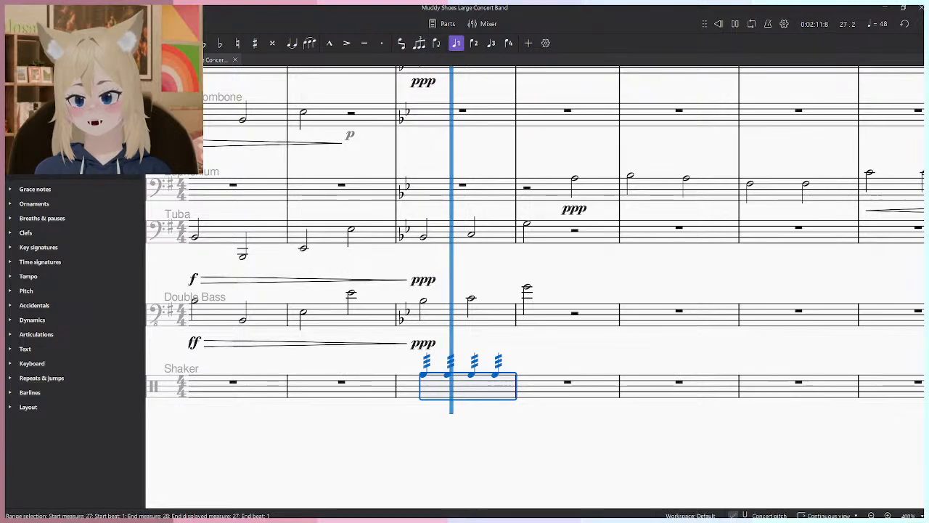
pyautogui.press('space')
pyautogui.hotkey('ctrl', 'shift', 'z')
pyautogui.press('space')
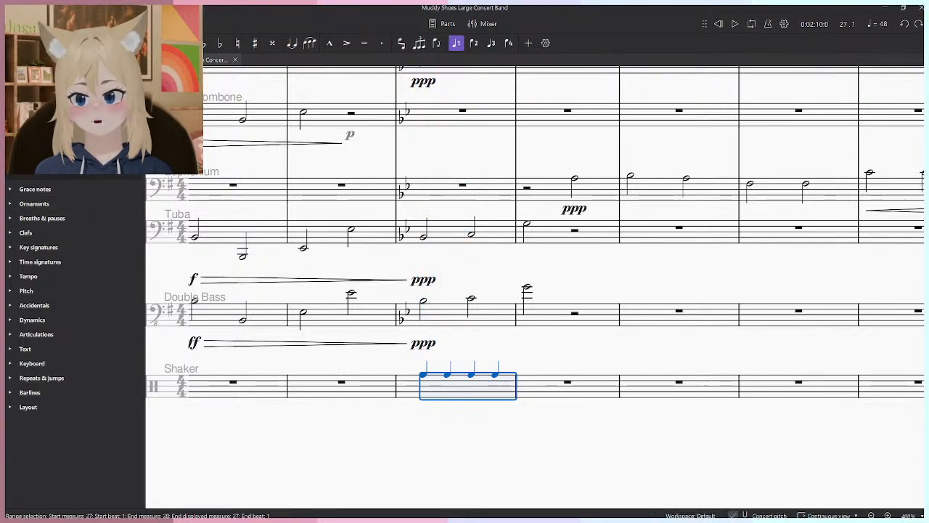
# - Shorten the four Shaker notes to eighth notes with two-stroke tremolos and play back measure 27
pyautogui.hotkey('ctrl', 'shift', 'z')
pyautogui.hotkey('ctrl', 'shift', 'z')
pyautogui.press('space')
pyautogui.press('space')
pyautogui.hotkey('ctrl', 'z')
pyautogui.hotkey('ctrl', 'shift', 'z')
pyautogui.press('space')
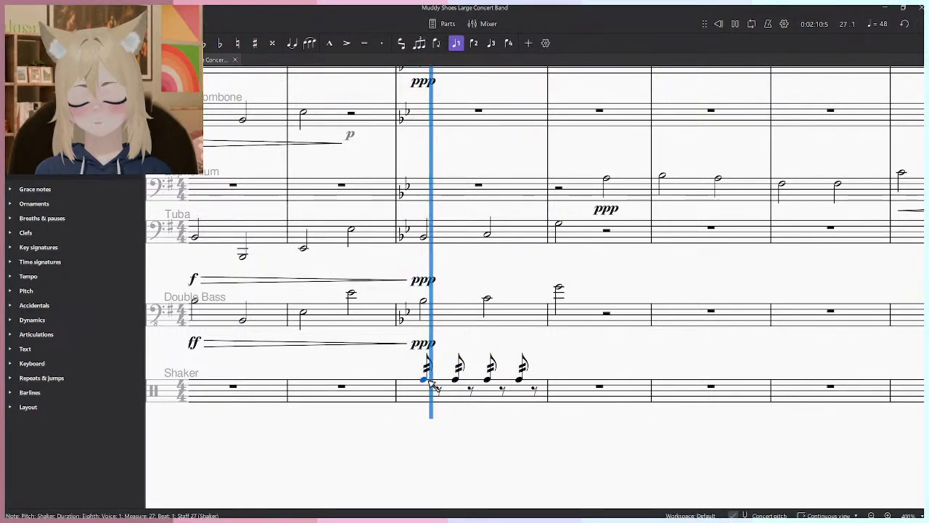
pyautogui.press('space')
# - Clear the Shaker notes from measure 27 and replace the Shaker instrument with Timpani
pyautogui.click(535, 390)
pyautogui.press('Delete')
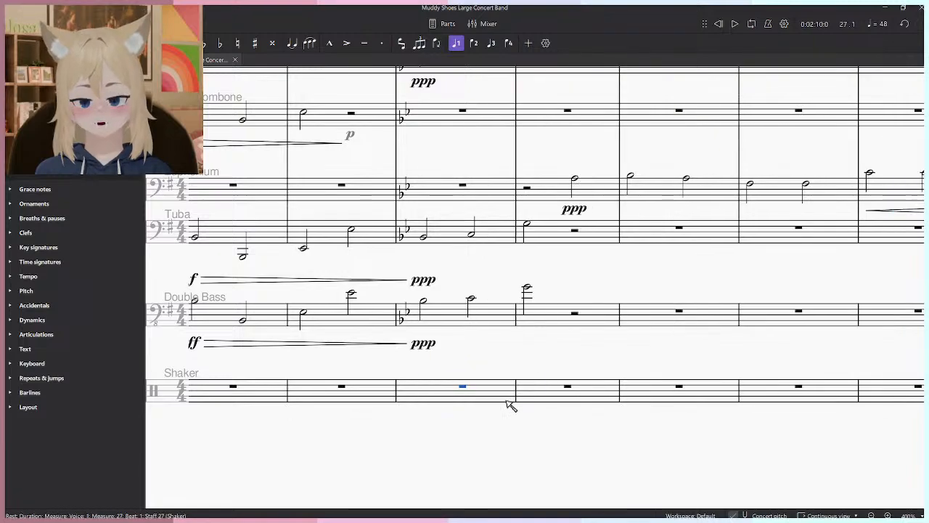
pyautogui.click(64, 61)
pyautogui.scroll(-3, 117, 436)
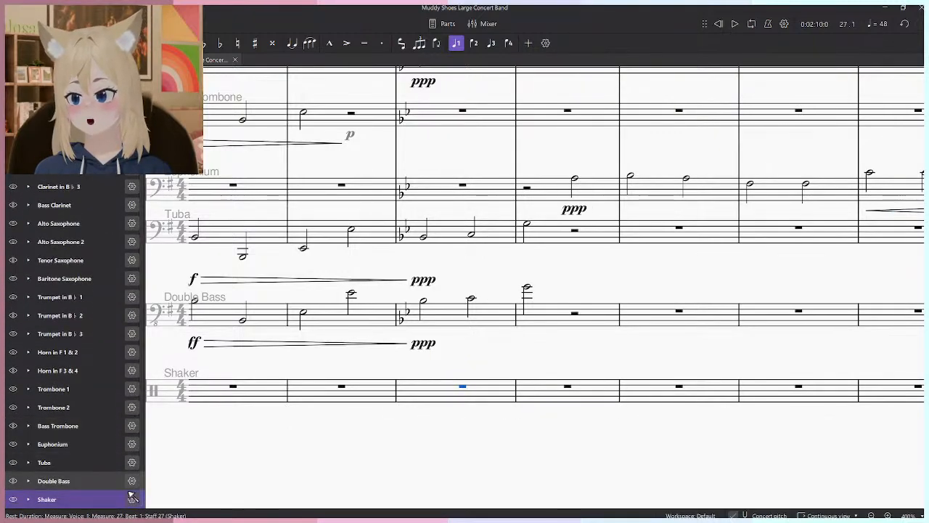
pyautogui.click(131, 499)
pyautogui.click(97, 472)
pyautogui.write('tri')
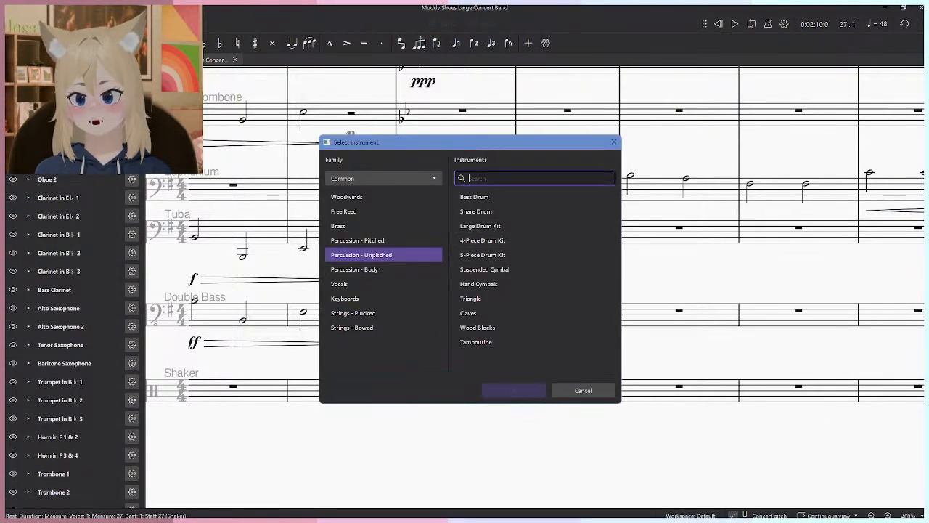
pyautogui.press('BackSpace')
pyautogui.press('BackSpace')
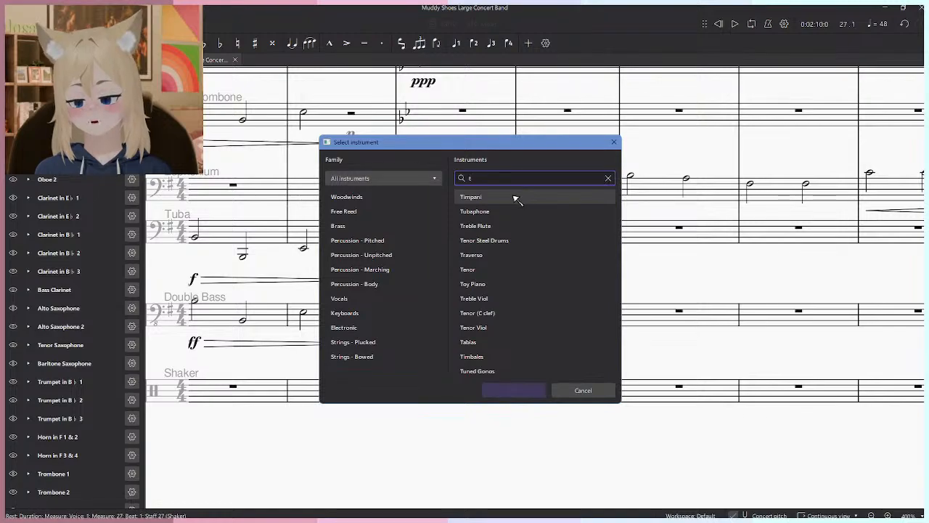
pyautogui.write('i')
pyautogui.press('BackSpace')
pyautogui.write('m')
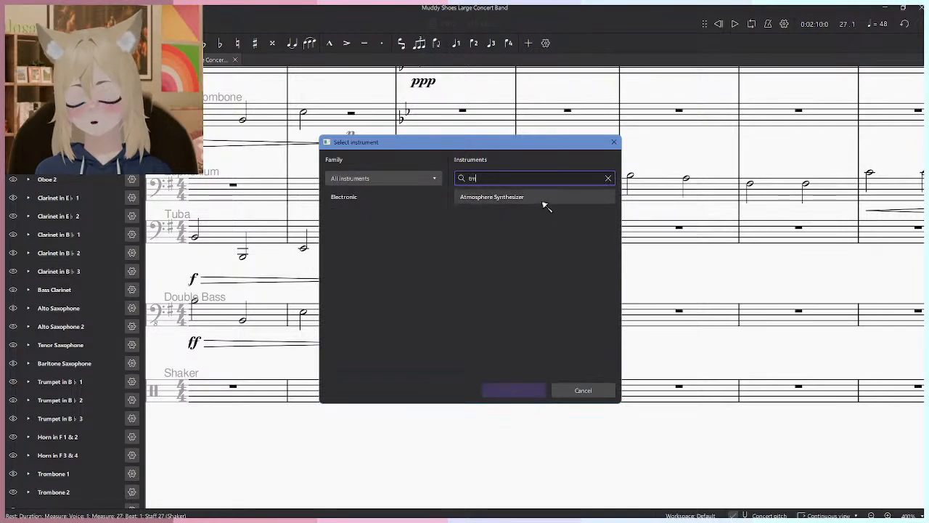
pyautogui.click(543, 202)
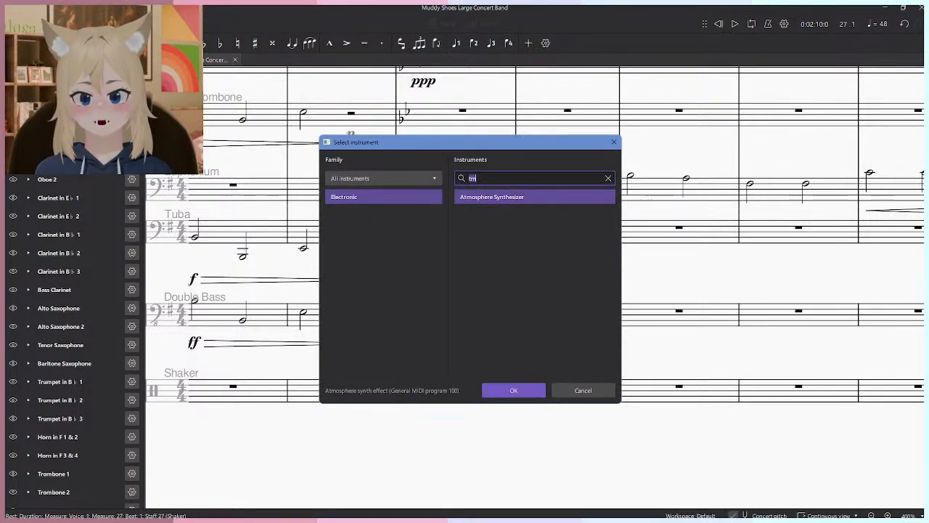
pyautogui.write('tri')
pyautogui.click(535, 199)
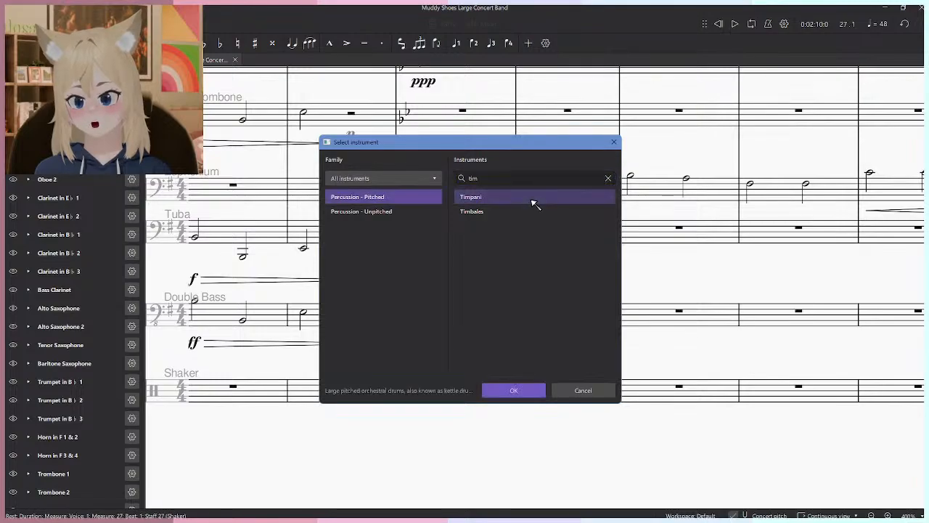
pyautogui.click(535, 392)
# - Clear the split rests in measure 5 of the Timpani staff to a full-measure rest
pyautogui.scroll(-2, 536, 419)
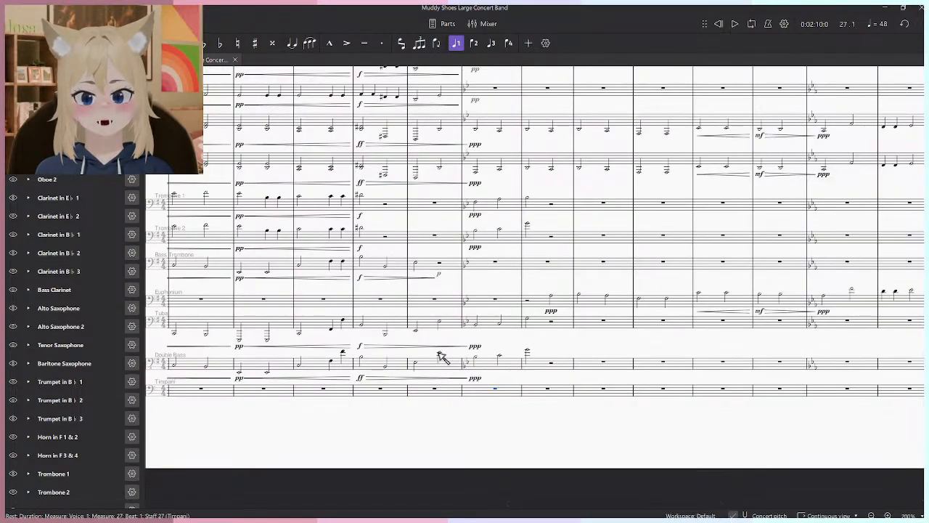
pyautogui.moveTo(200, 352); pyautogui.dragTo(653, 351)
pyautogui.hotkey('alt', 'Tab')
pyautogui.hotkey('alt', 'Tab')
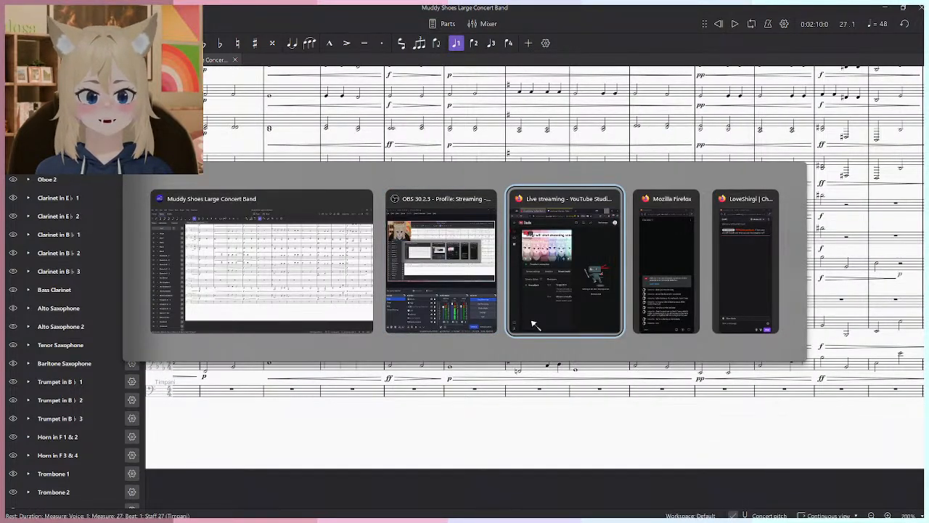
pyautogui.press('Escape')
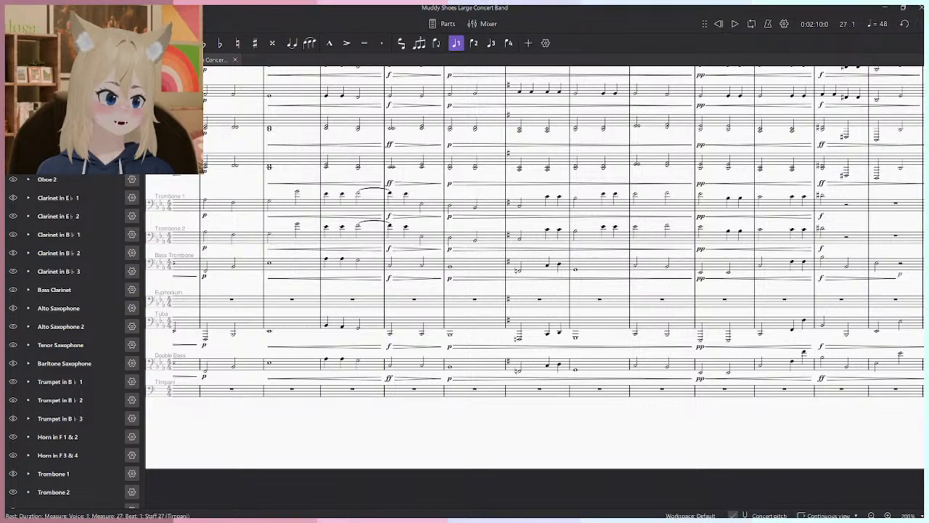
pyautogui.moveTo(619, 321); pyautogui.dragTo(848, 342)
pyautogui.scroll(2, 304, 370)
pyautogui.moveTo(303, 370); pyautogui.dragTo(856, 309)
pyautogui.moveTo(267, 349); pyautogui.dragTo(634, 374)
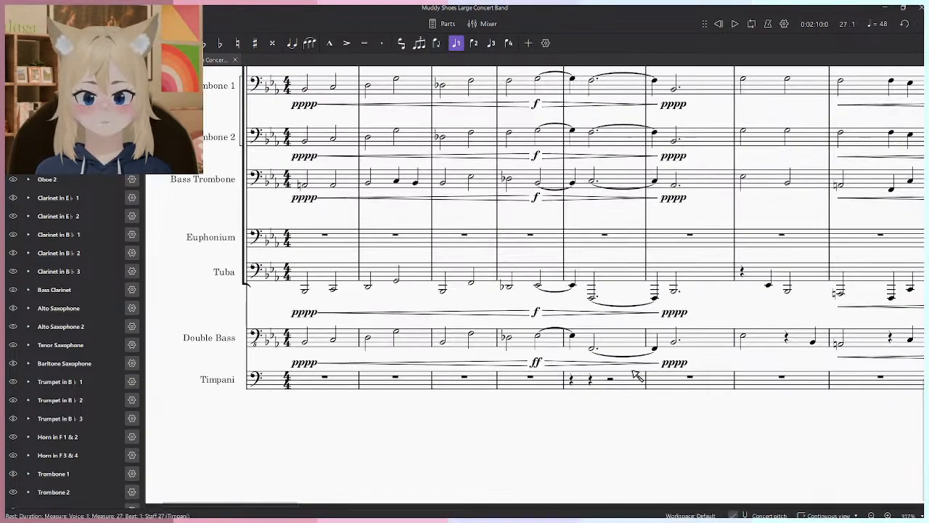
pyautogui.press('Delete')
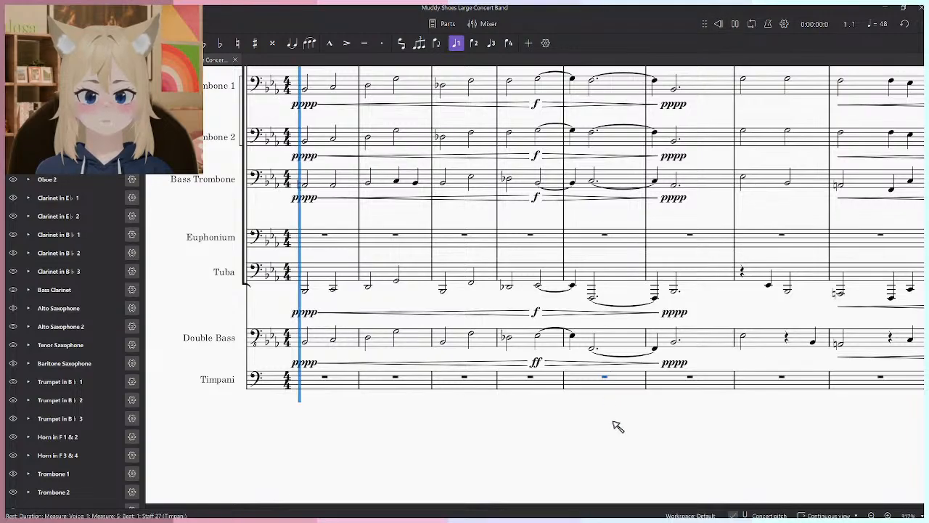
# - Play back the opening of the score and the passage from the Double Bass note starting measure 4
pyautogui.press('space')
pyautogui.click(507, 338)
pyautogui.scroll(3, 563, 394)
pyautogui.moveTo(566, 383); pyautogui.dragTo(578, 244)
pyautogui.scroll(6, 542, 420)
pyautogui.moveTo(543, 424); pyautogui.dragTo(545, 298)
pyautogui.scroll(-5, 546, 301)
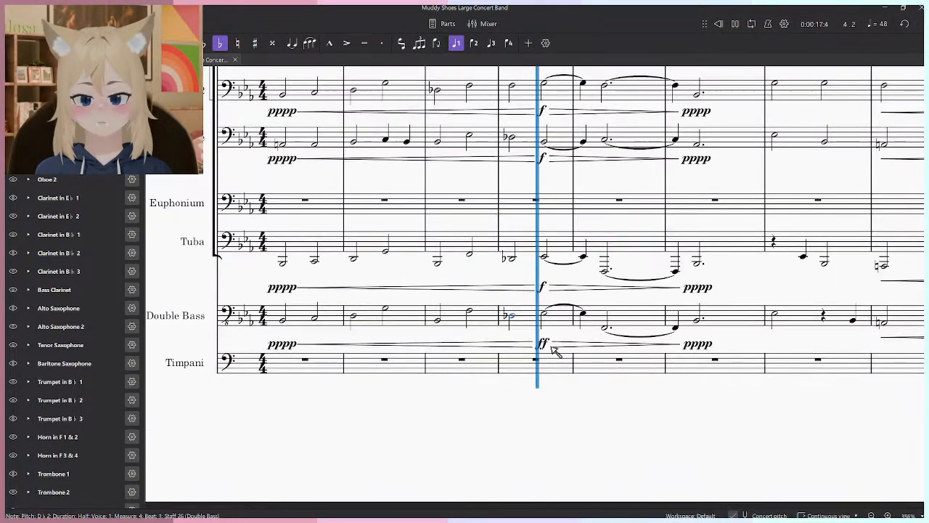
pyautogui.press('space')
# - Enter a half note E2 on beat 3 of Timpani measure 4 and mark it f
pyautogui.click(539, 369)
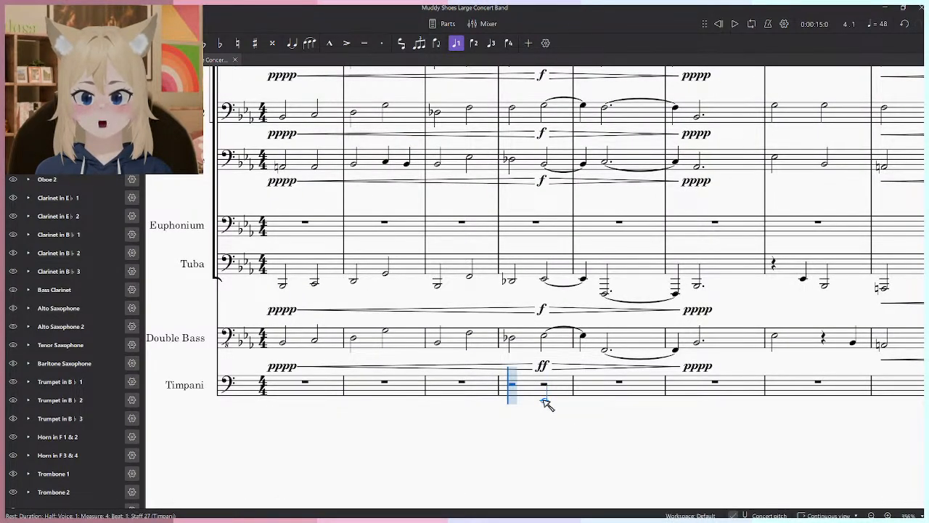
pyautogui.click(24, 60)
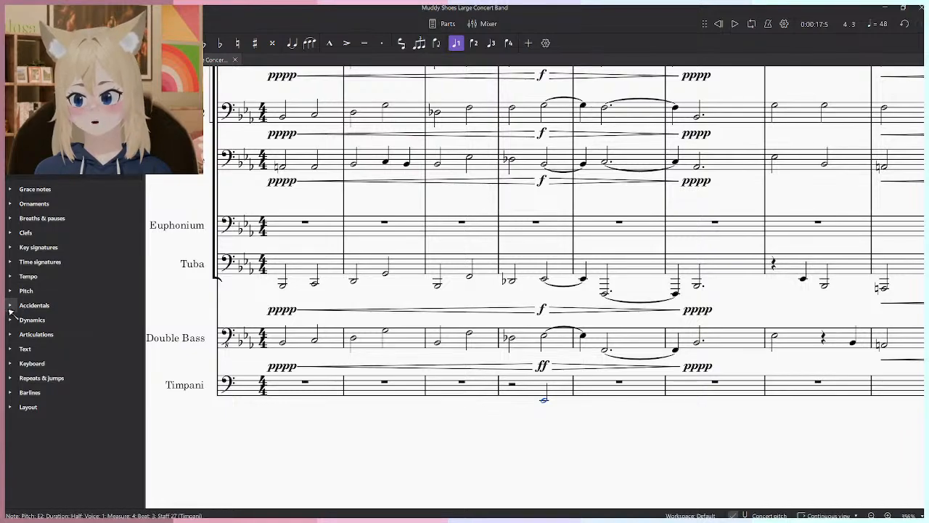
pyautogui.click(13, 349)
pyautogui.click(11, 308)
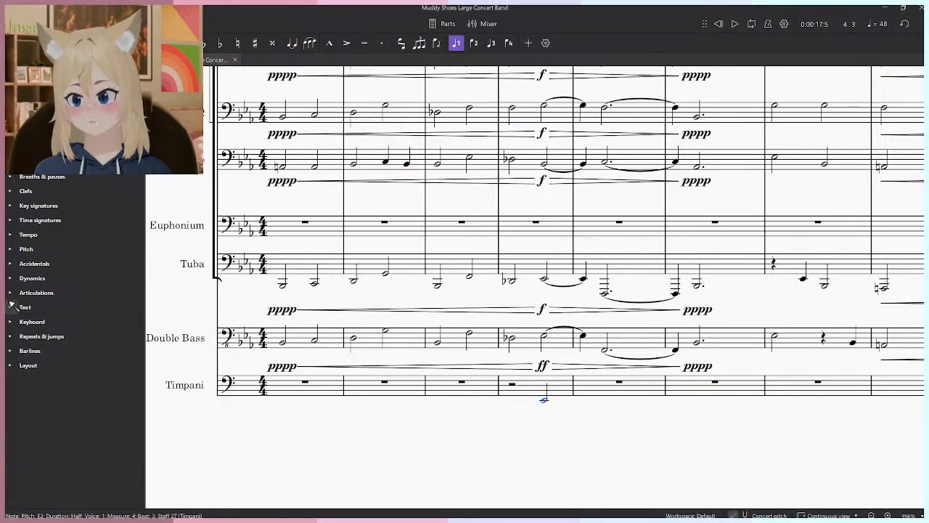
pyautogui.click(21, 280)
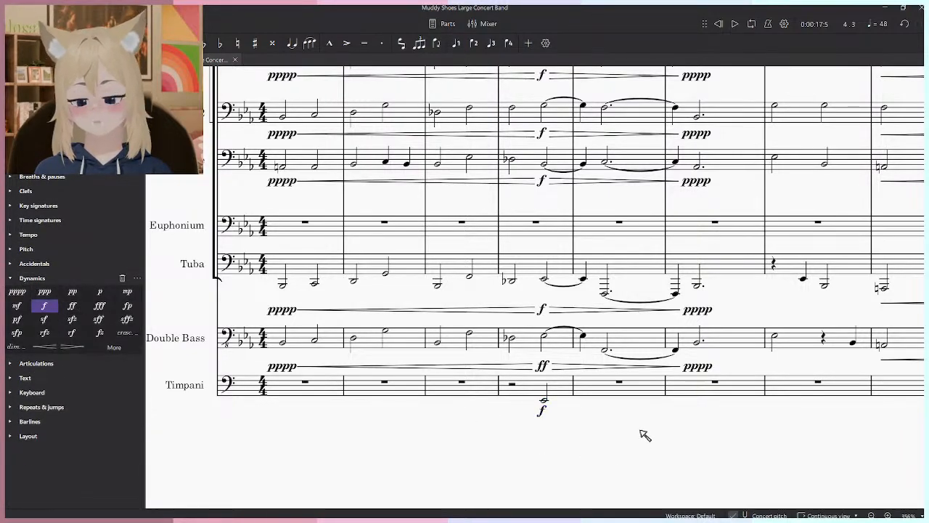
# - Play back measure 4 from the Double Bass D♭ to hear the Timpani entry
pyautogui.press('space')
pyautogui.scroll(4, 605, 417)
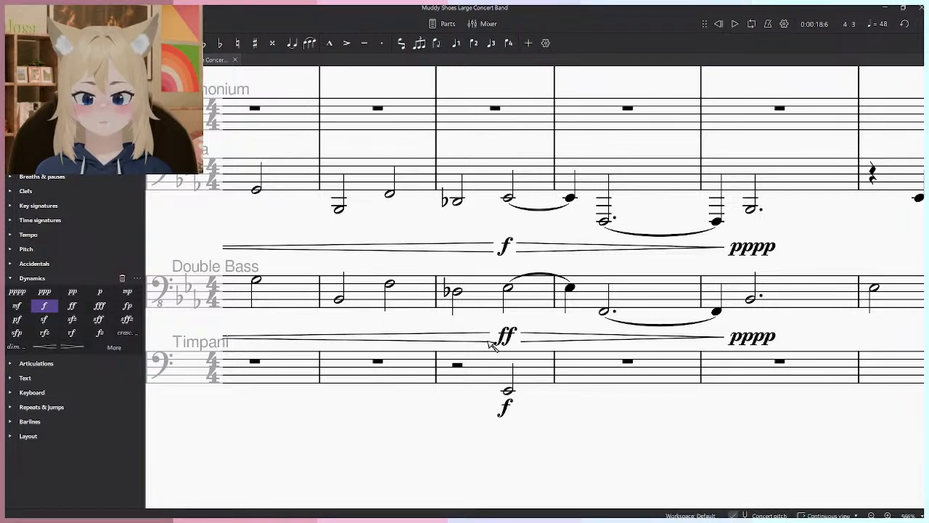
pyautogui.click(463, 301)
pyautogui.press('Escape')
pyautogui.press('space')
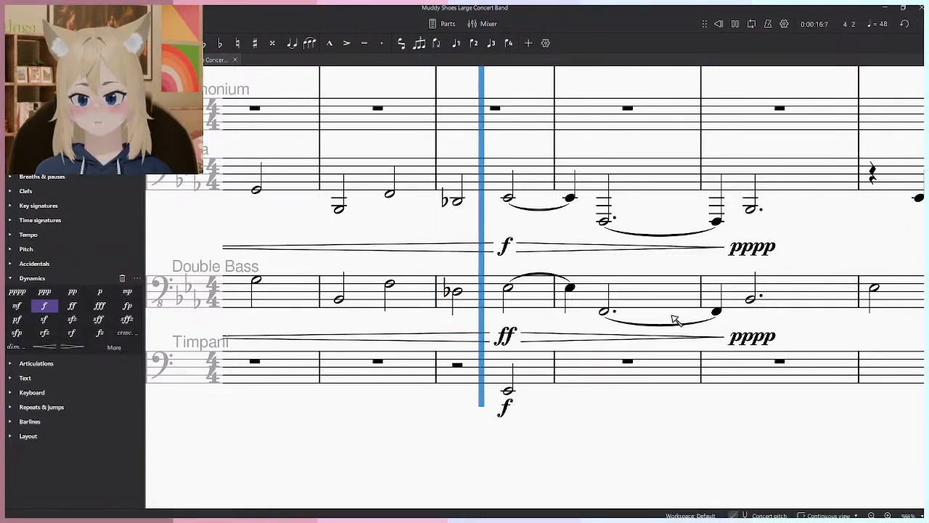
pyautogui.press('space')
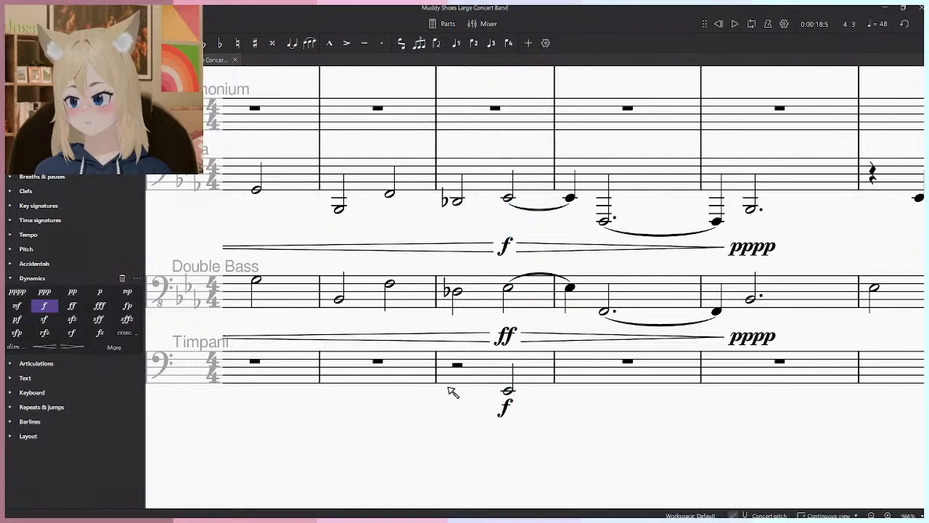
# - Enter a half note D♭3 on beat 1 of Timpani measure 4 and play it back
pyautogui.press('n')
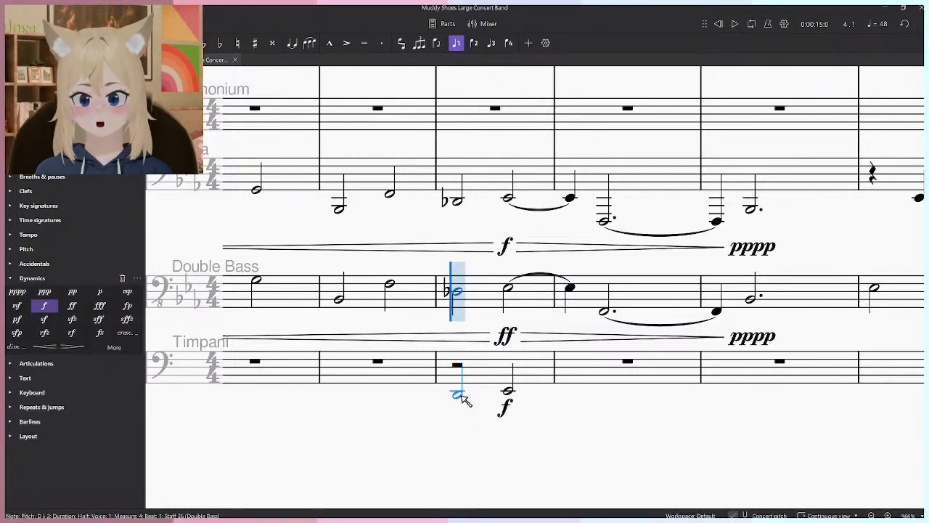
pyautogui.click(460, 396)
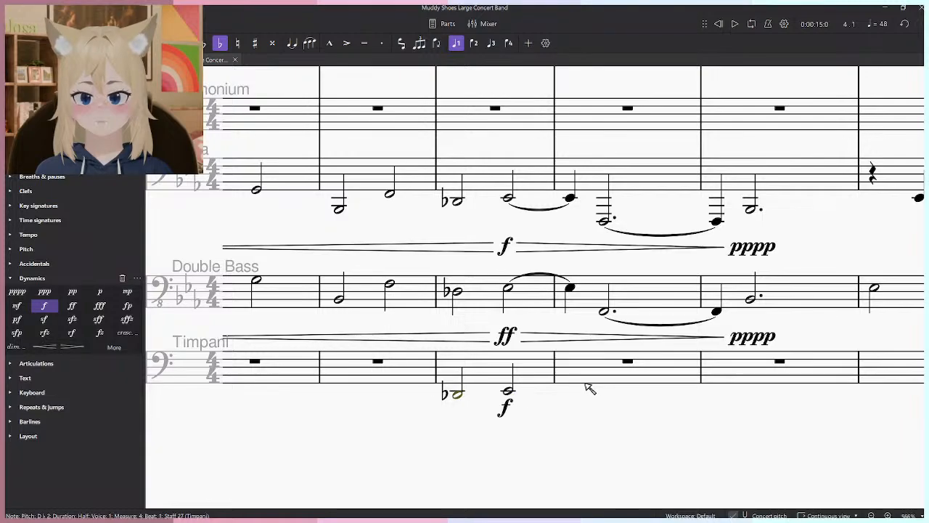
pyautogui.press('space')
pyautogui.press('space')
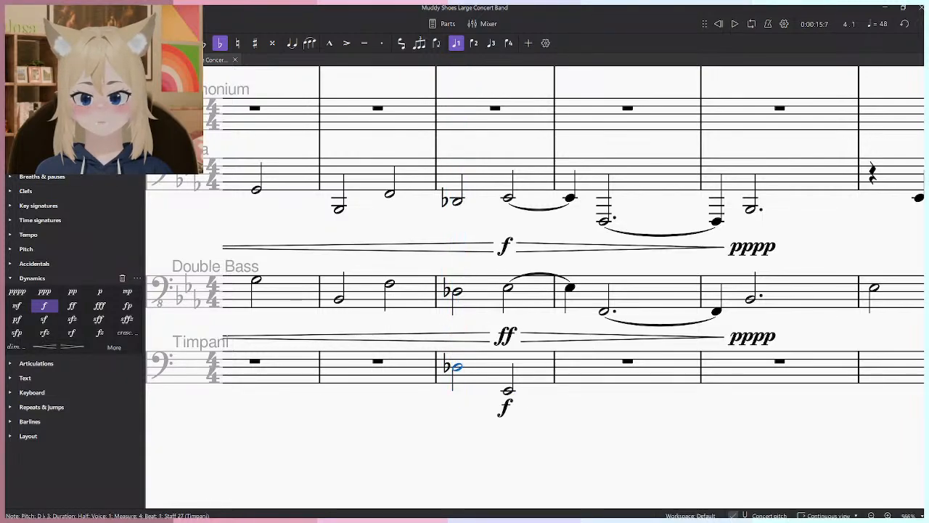
# - Try trills on both Timpani half notes in measure 4 and play them back from measure 3
pyautogui.keyDown('ctrl'); pyautogui.click(508, 392); pyautogui.keyUp('ctrl')
pyautogui.click(69, 162)
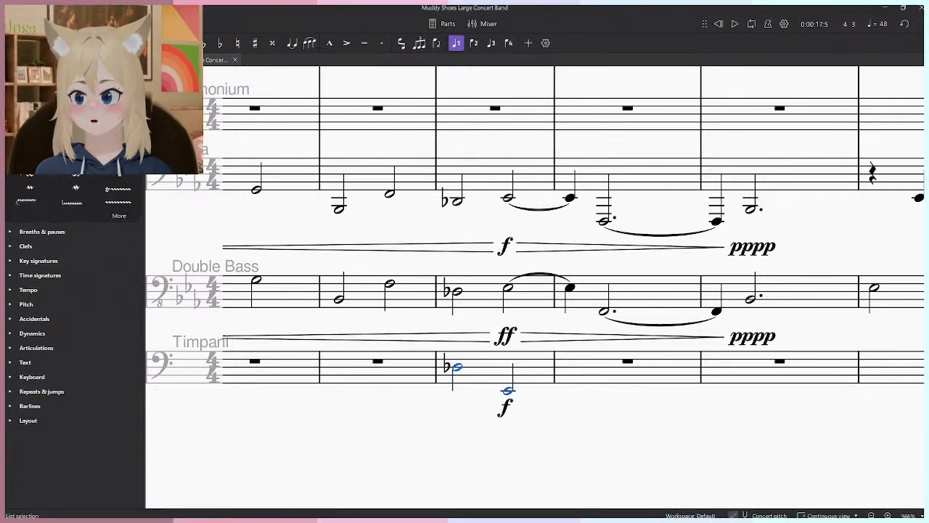
pyautogui.click(390, 284)
pyautogui.press('space')
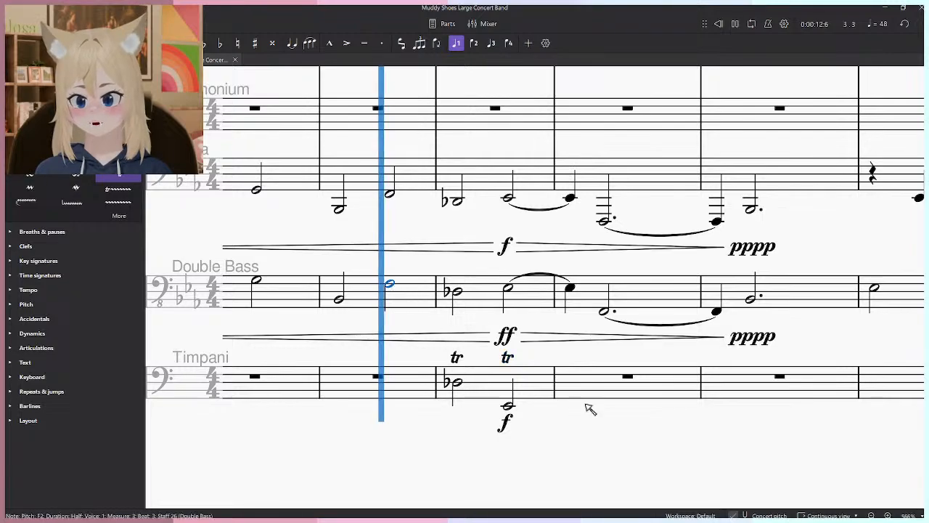
pyautogui.press('space')
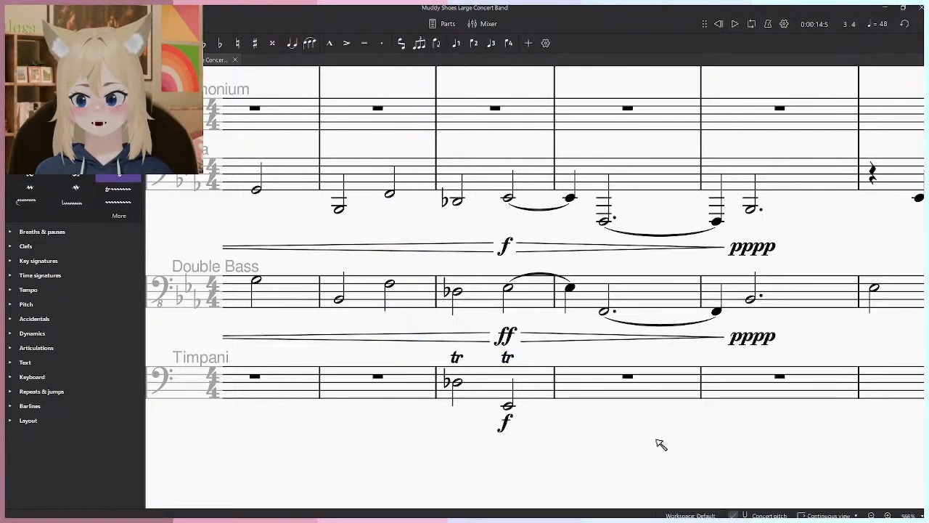
pyautogui.click(537, 386)
pyautogui.press('space')
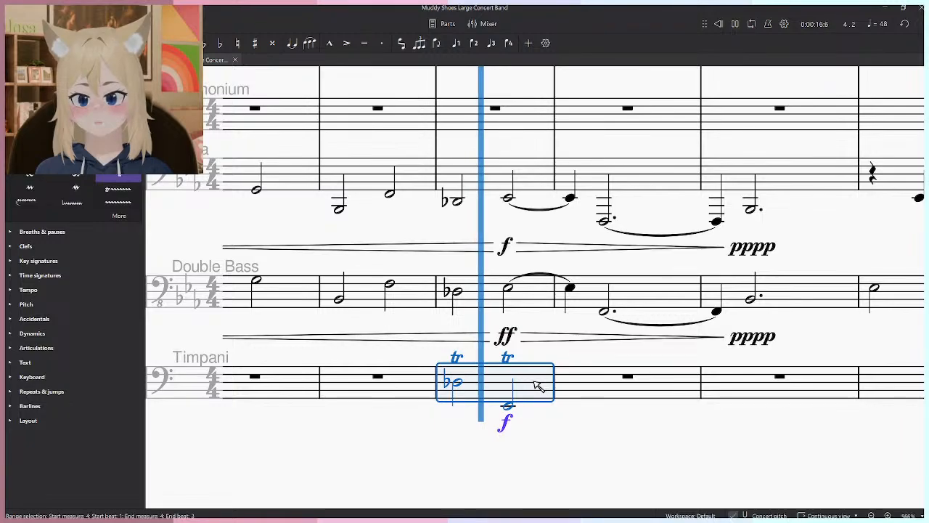
pyautogui.press('space')
# - Replace the trills on both Timpani notes in measure 4 with 32nd tremolos and play them back
pyautogui.press('Escape')
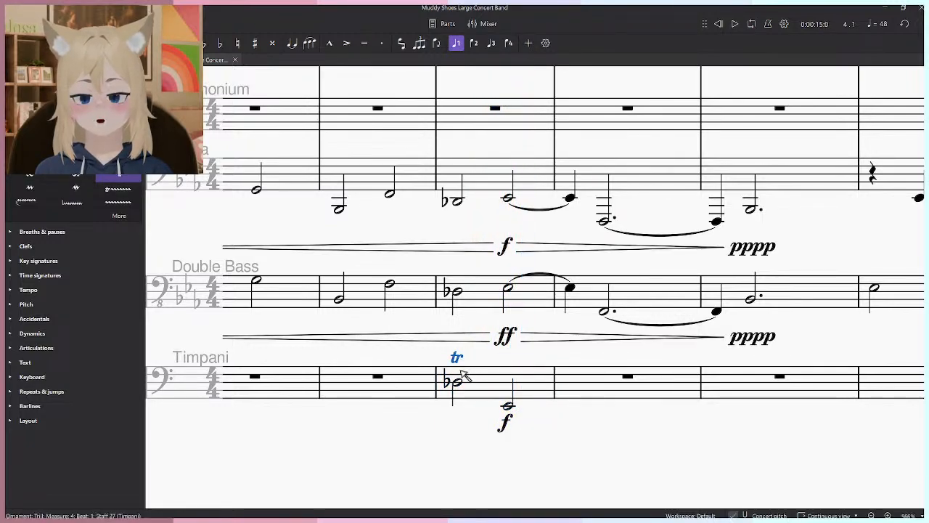
pyautogui.click(498, 392)
pyautogui.click(36, 116)
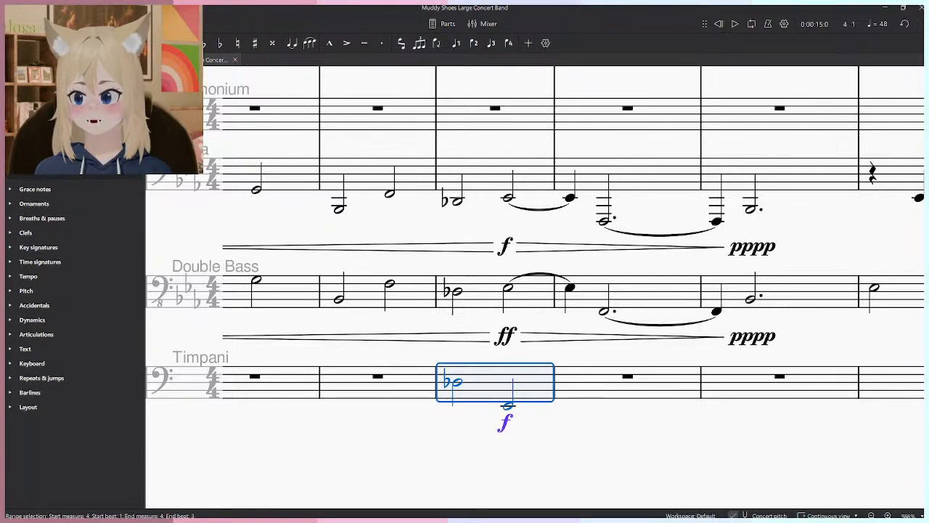
pyautogui.press('space')
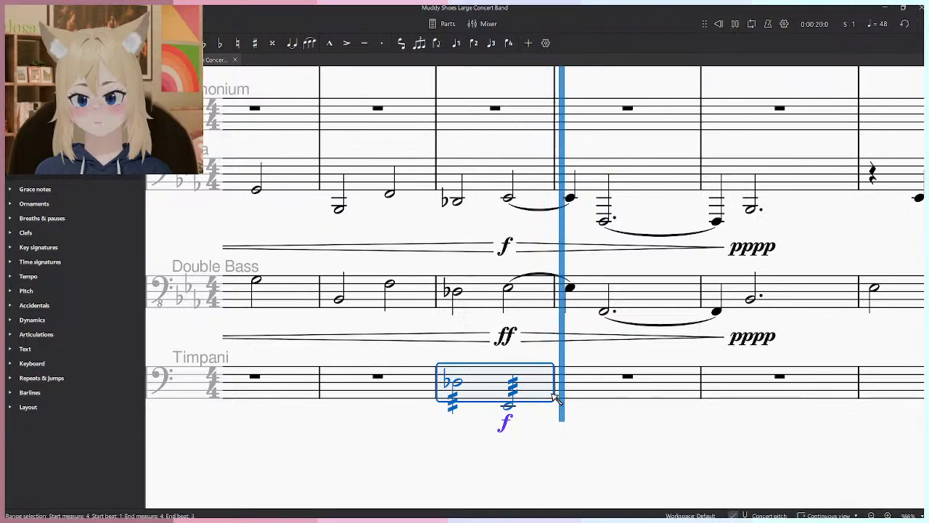
pyautogui.press('space')
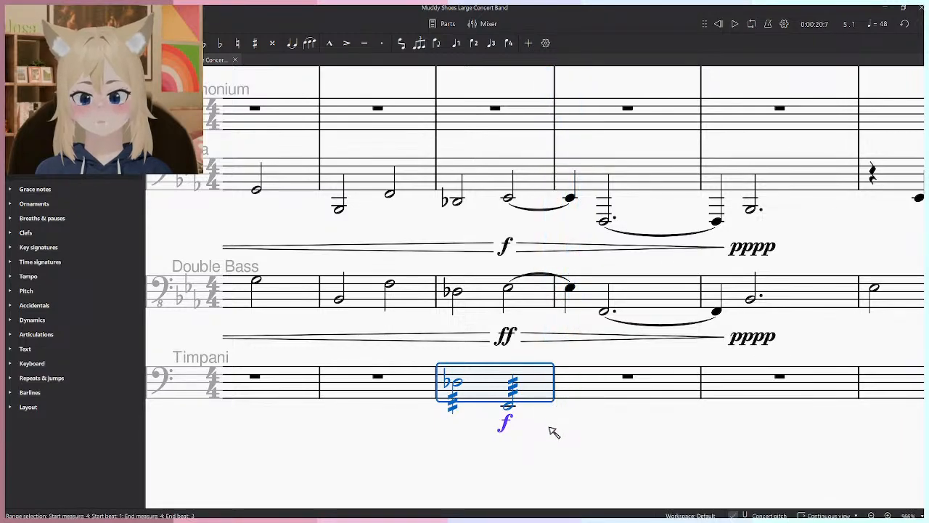
# - Listen again to the Timpani tremolos in measure 4 together with the other instruments
pyautogui.hotkey('ctrl', 'shift', 'z')
pyautogui.press('space')
pyautogui.press('space')
pyautogui.press('space')
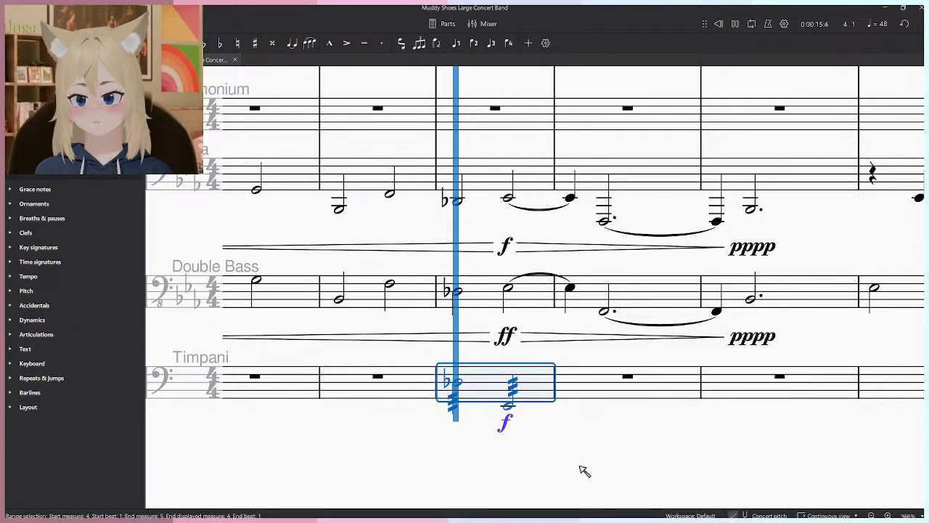
pyautogui.press('Escape')
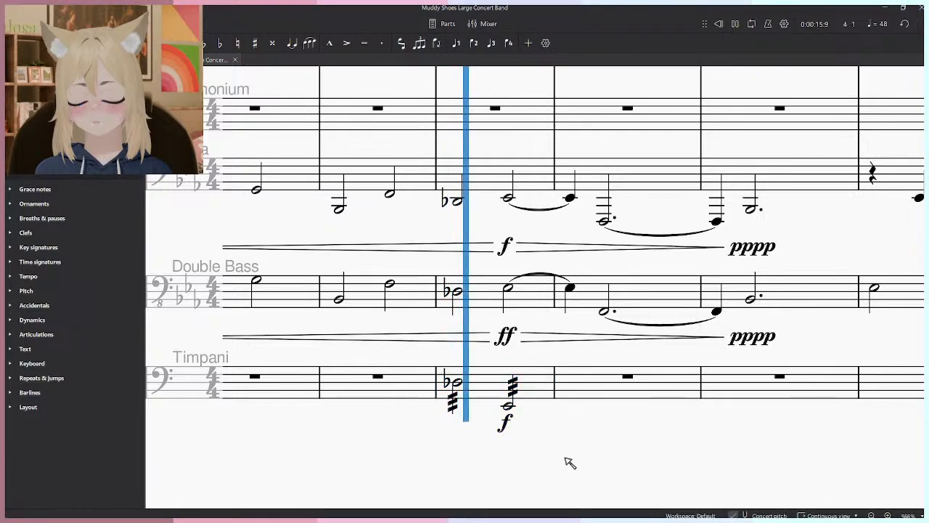
# - Set the Timpani dynamics to ff on beat 3 of measure 4 and p at the start of measure 5
pyautogui.click(506, 424)
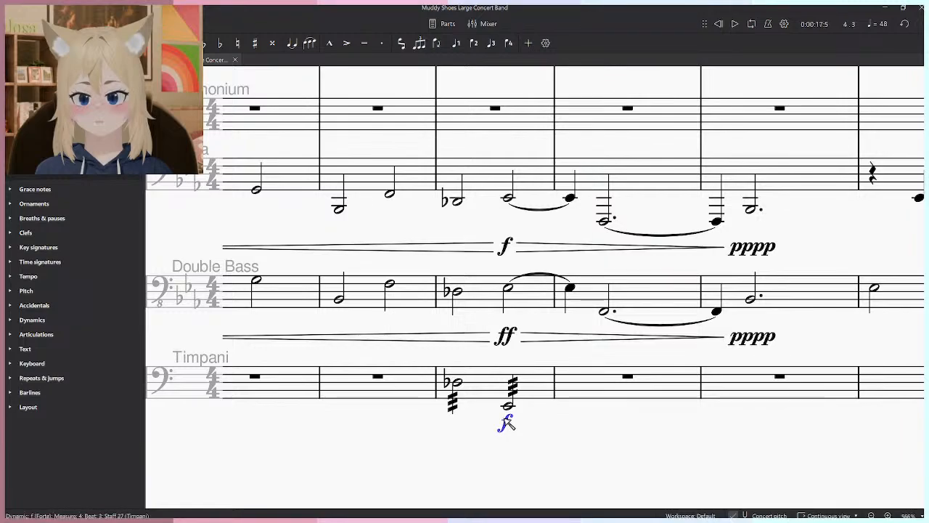
pyautogui.click(9, 319)
pyautogui.click(68, 307)
pyautogui.press('space')
pyautogui.click(569, 470)
pyautogui.press('space')
pyautogui.click(101, 292)
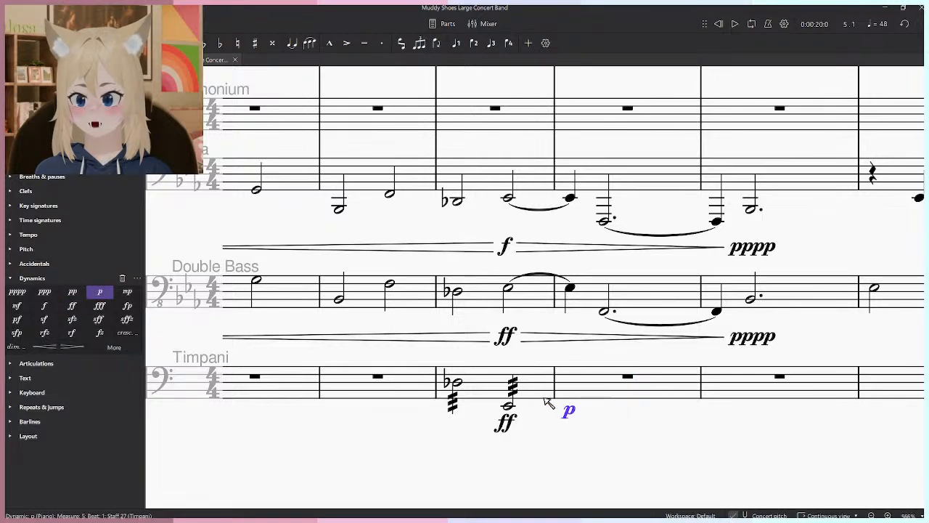
# - Add a diminuendo hairpin after the Timpani's ff in measure 4 and set the dynamic at the start of measure 5 to mf
pyautogui.hotkey('shift', '.')
pyautogui.click(578, 444)
pyautogui.press('space')
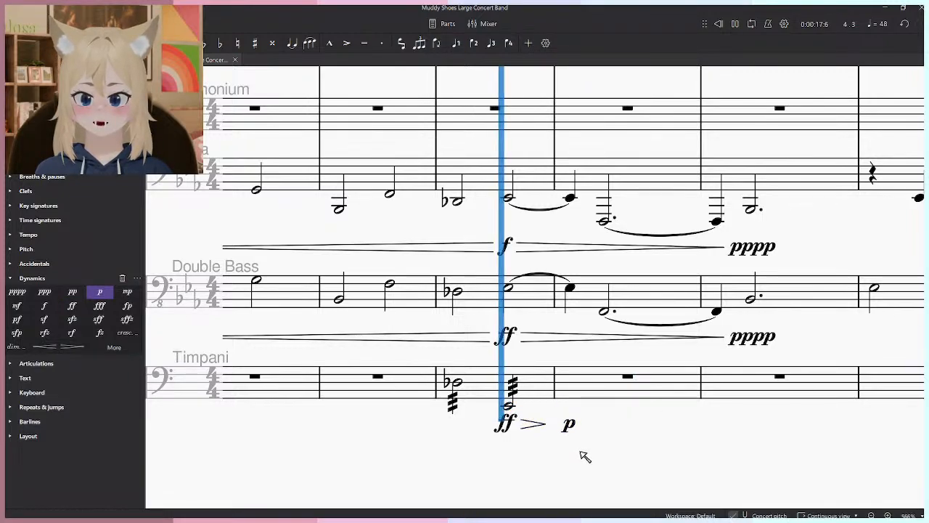
pyautogui.click(569, 424)
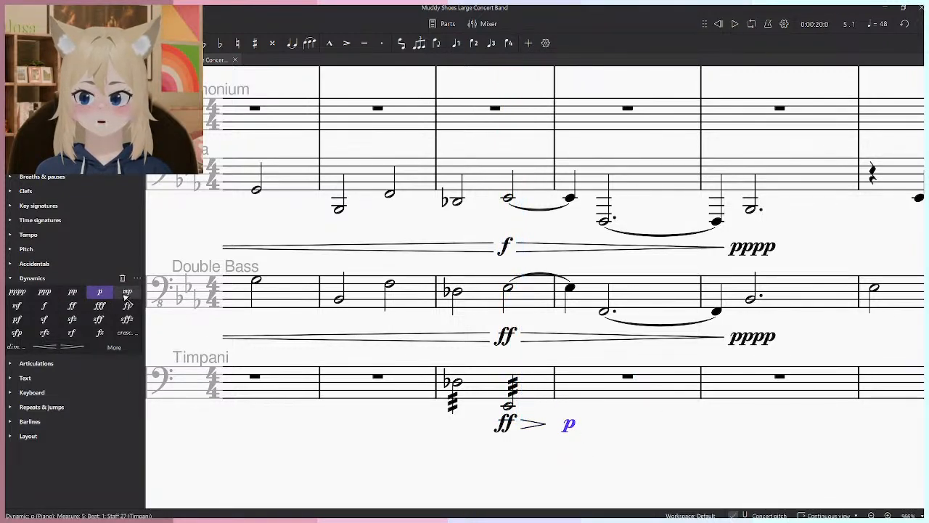
pyautogui.click(17, 306)
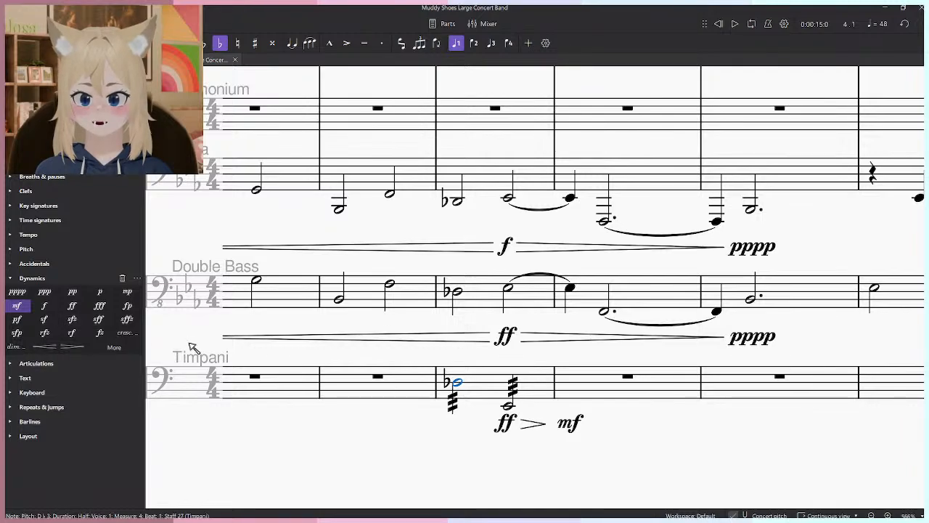
# - Add a crescendo hairpin and an mf to the first Timpani note of measure 4 and play the swell back
pyautogui.hotkey('shift', ',')
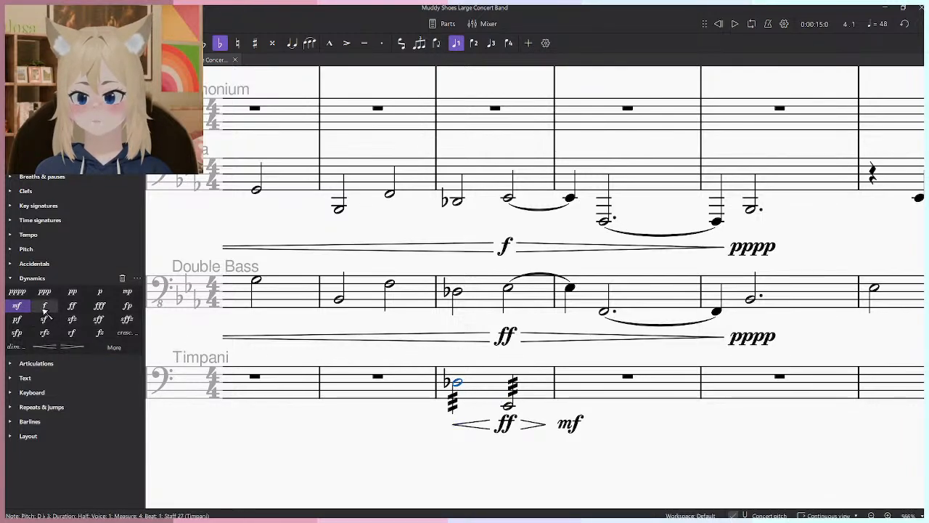
pyautogui.click(17, 306)
pyautogui.press('space')
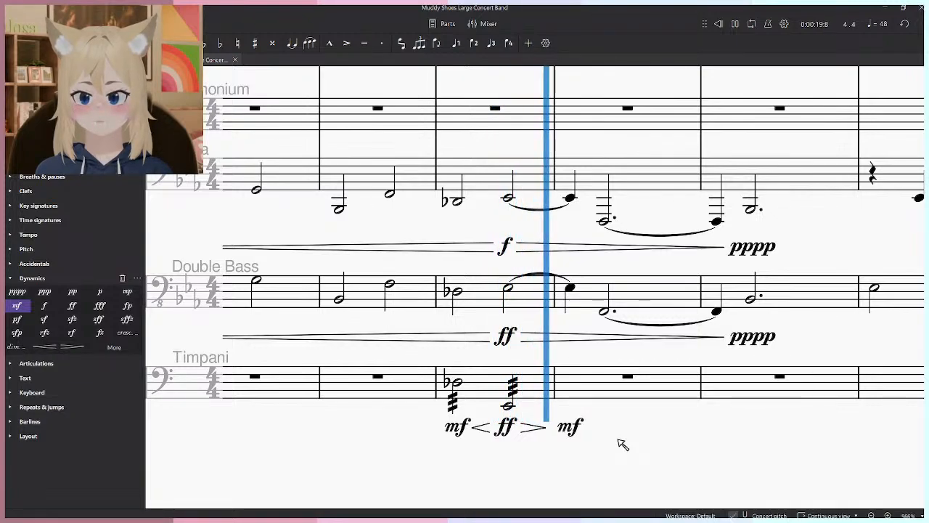
pyautogui.press('space')
pyautogui.click(519, 388)
pyautogui.click(514, 385)
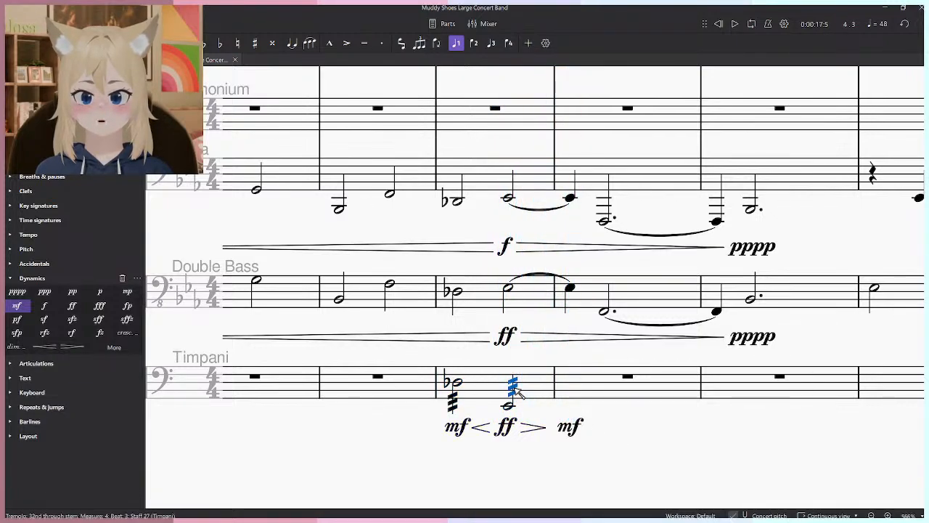
pyautogui.press('space')
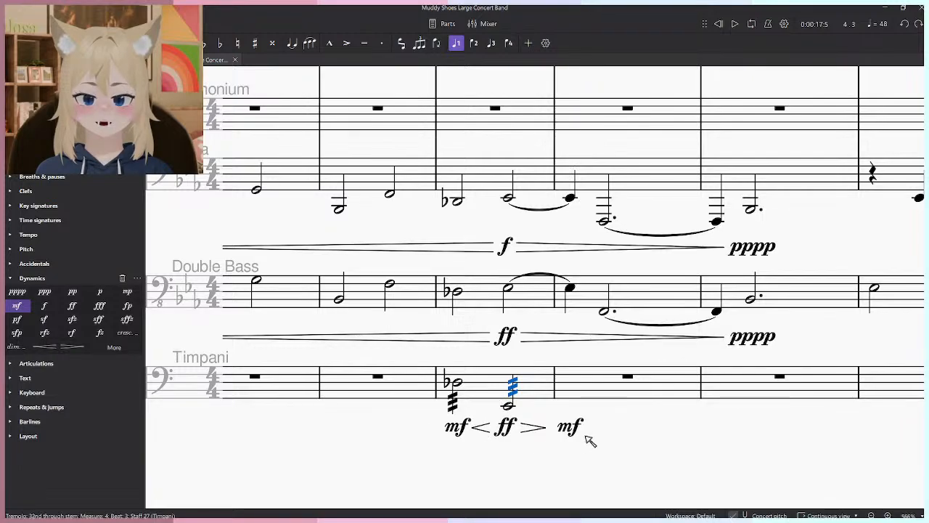
# - Hide the two mf dynamics in the Timpani part in measures 4 and 5
pyautogui.click(65, 60)
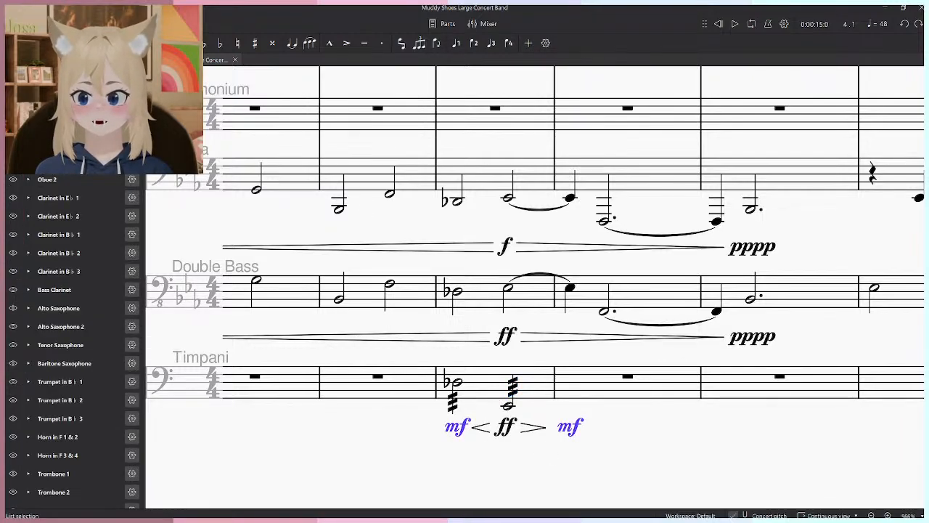
pyautogui.click(109, 60)
pyautogui.hotkey('ctrl', 'r')
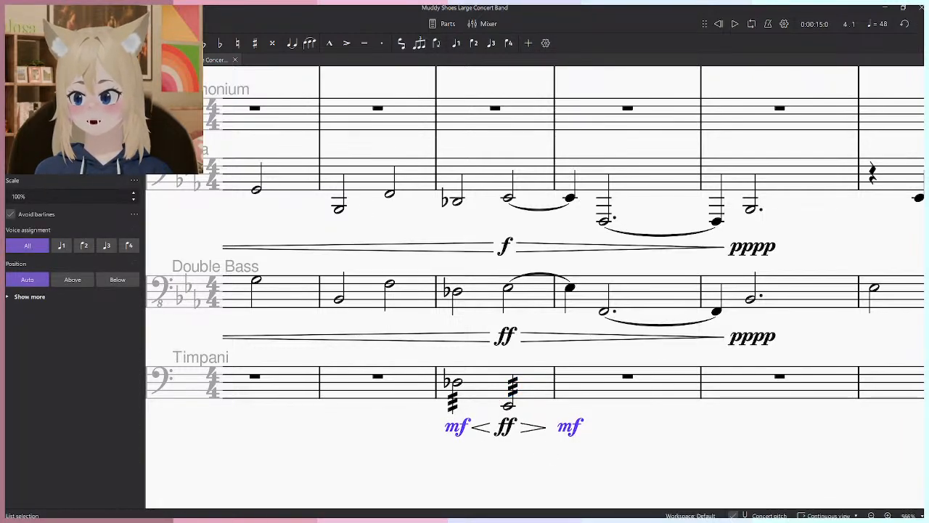
pyautogui.click(319, 459)
# - Play the score back from the Double Bass dotted half note on beat 2 of measure 6
pyautogui.scroll(-3, 637, 439)
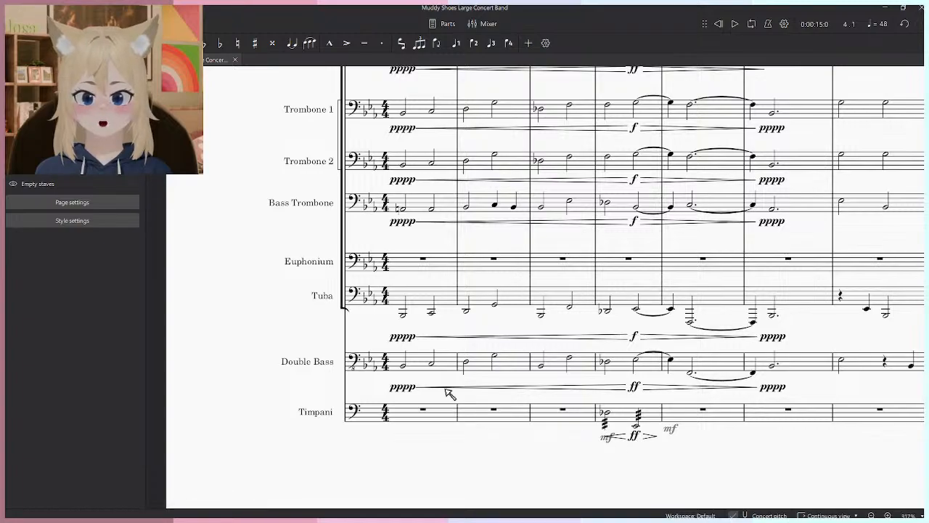
pyautogui.click(404, 367)
pyautogui.press('space')
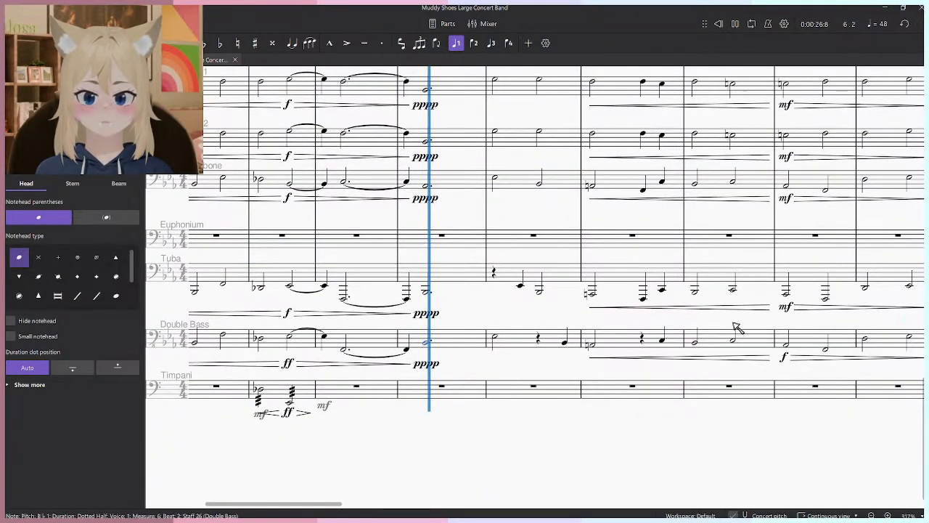
pyautogui.press('space')
# - Open the dialog for adding instruments to the score and search it for "cym"
pyautogui.click(71, 60)
pyautogui.scroll(-3, 62, 306)
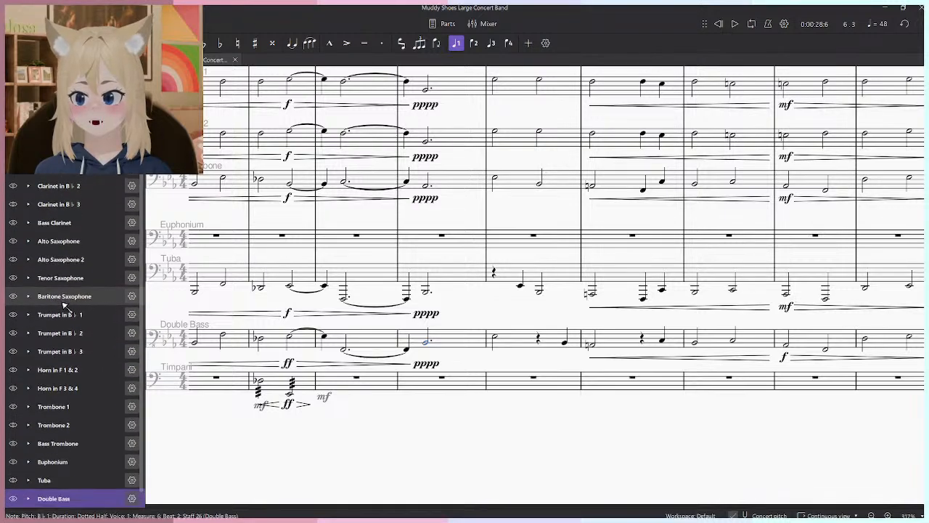
pyautogui.scroll(3, 65, 218)
pyautogui.click(45, 82)
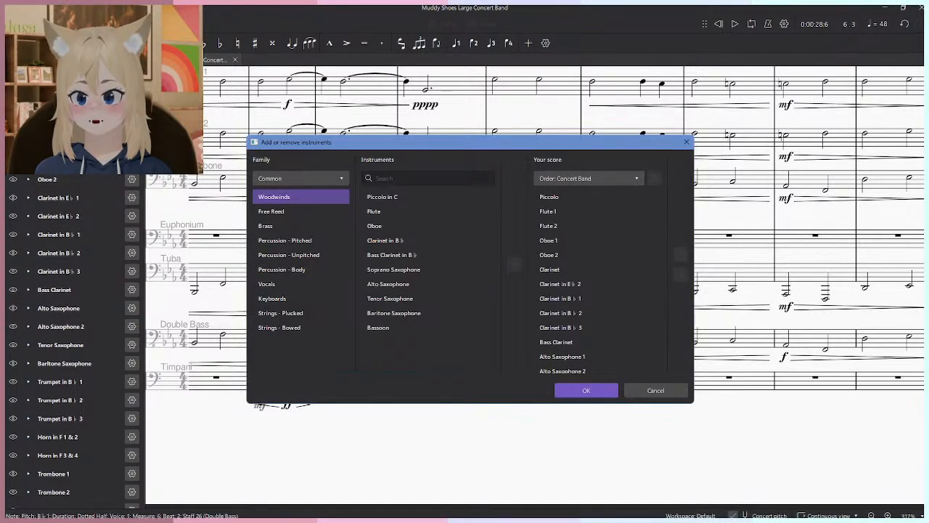
pyautogui.write('cym')
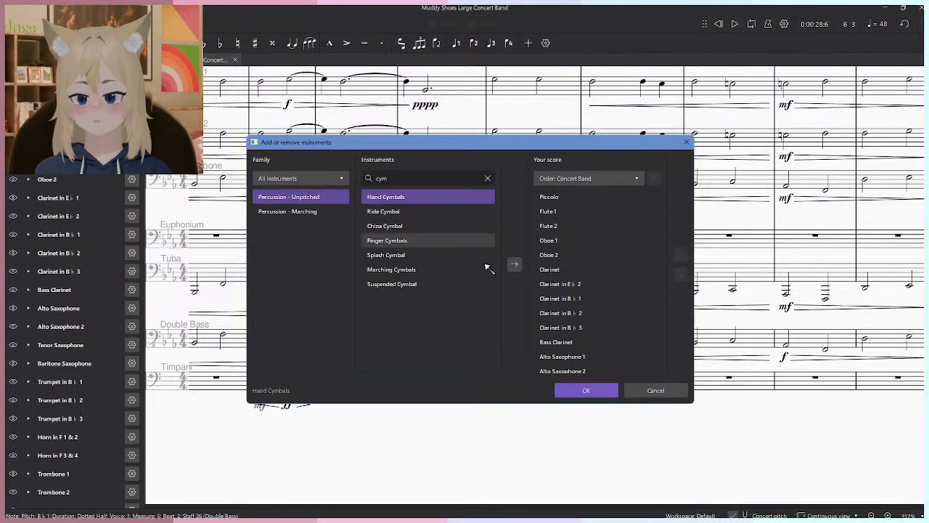
# - Look through the listed cymbal types and add Hand Cymbals to the score
pyautogui.click(414, 288)
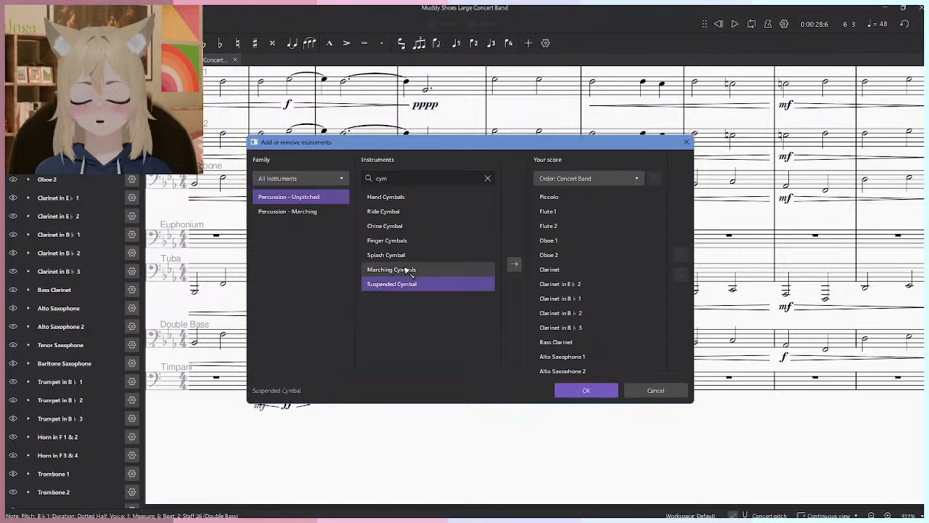
pyautogui.click(417, 270)
pyautogui.click(423, 256)
pyautogui.click(414, 242)
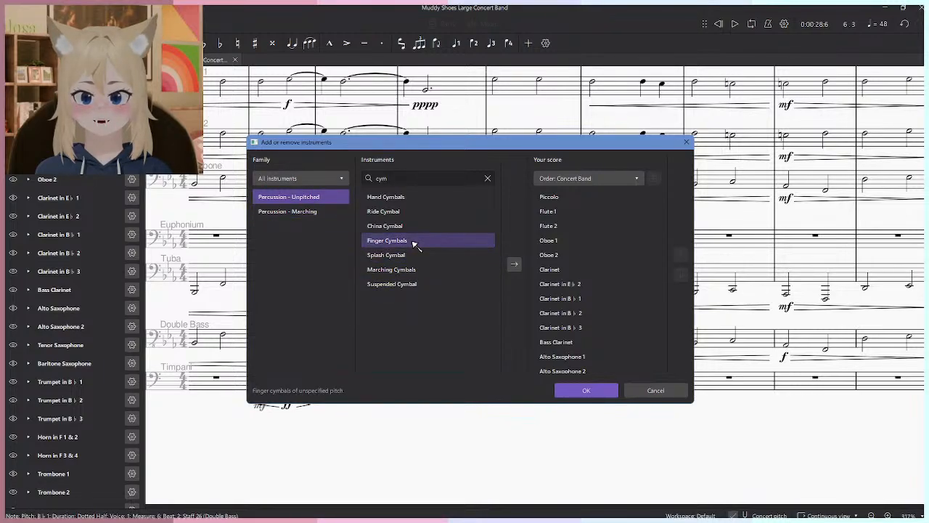
pyautogui.click(415, 227)
pyautogui.click(411, 212)
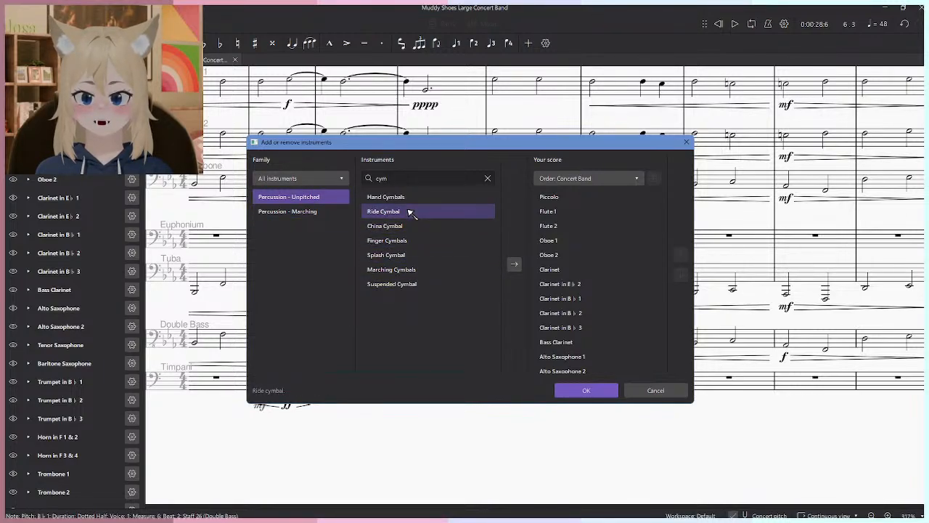
pyautogui.click(412, 198)
pyautogui.click(514, 264)
pyautogui.scroll(5, 613, 283)
pyautogui.scroll(-5, 613, 283)
pyautogui.click(586, 390)
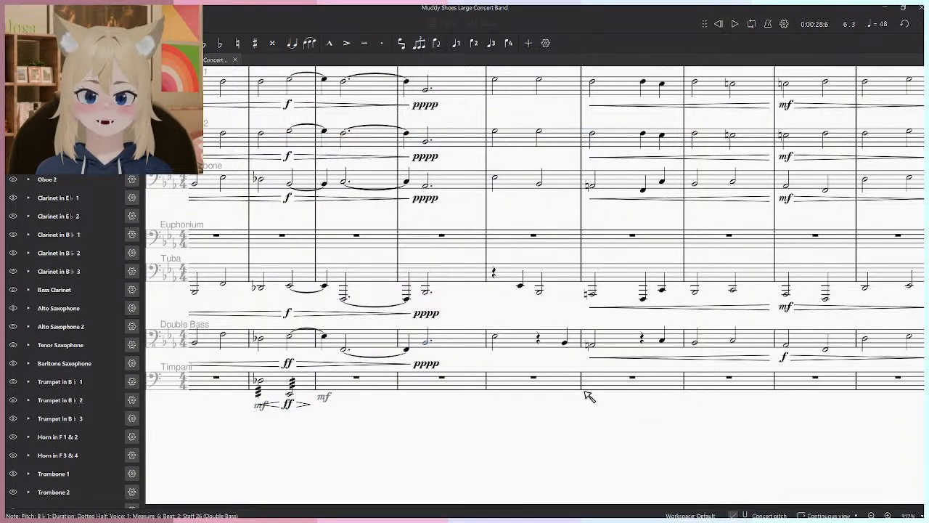
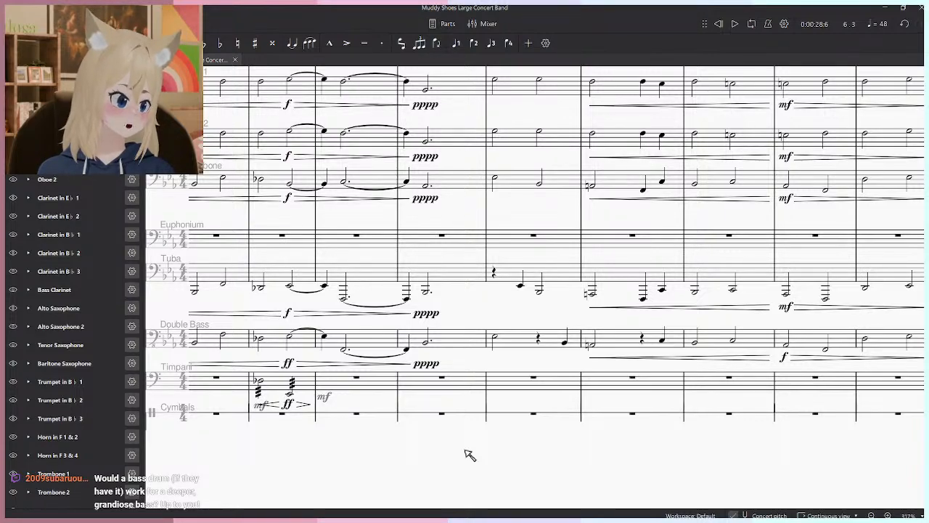
# - Search the instrument list for "bass" and add a Bass Drum to the score
pyautogui.moveTo(399, 444); pyautogui.dragTo(535, 455)
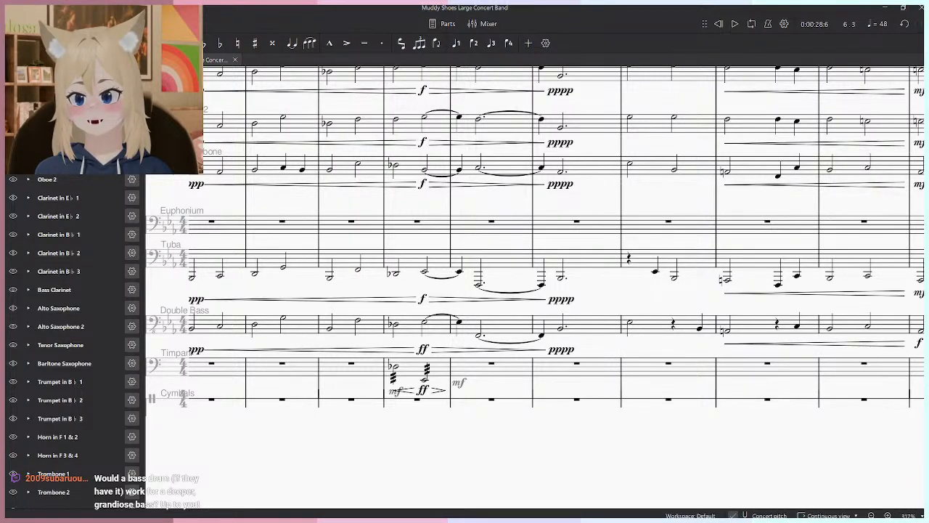
pyautogui.write('i')
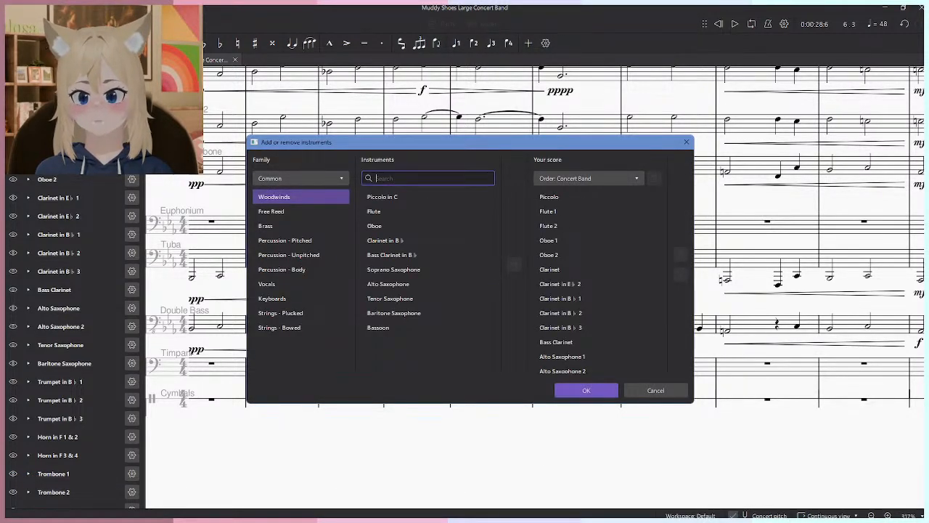
pyautogui.write('bass')
pyautogui.click(435, 197)
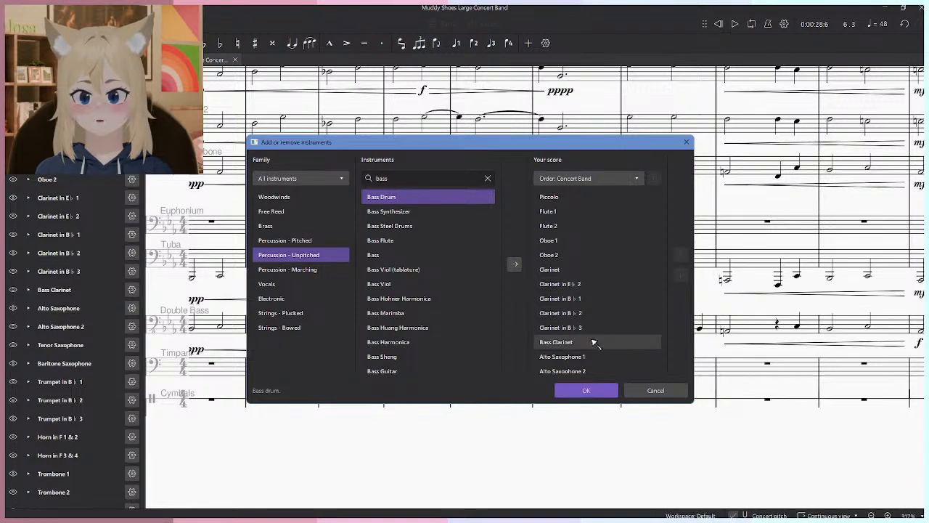
pyautogui.click(513, 267)
pyautogui.click(586, 389)
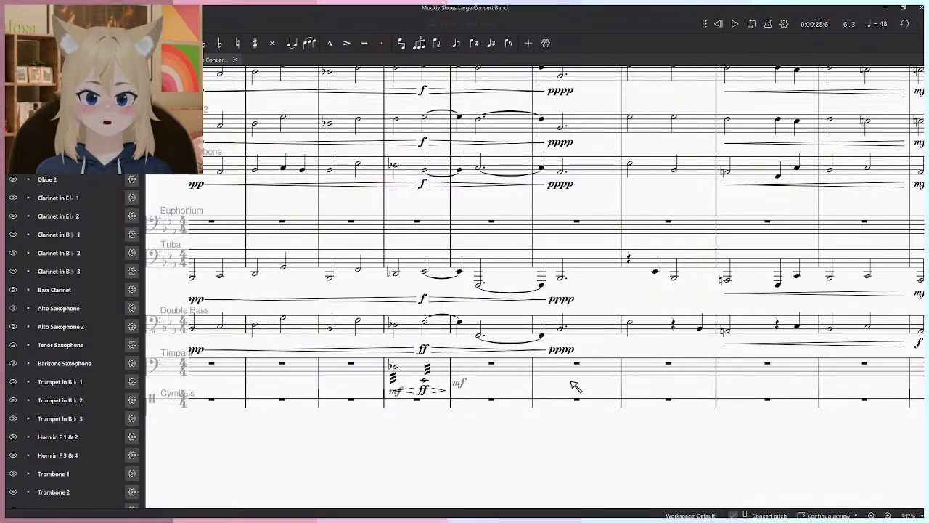
# - Enter a half note on beat 3 of measure 4 in the Bass Drum part, with a half rest before it
pyautogui.scroll(2, 481, 369)
pyautogui.press('n')
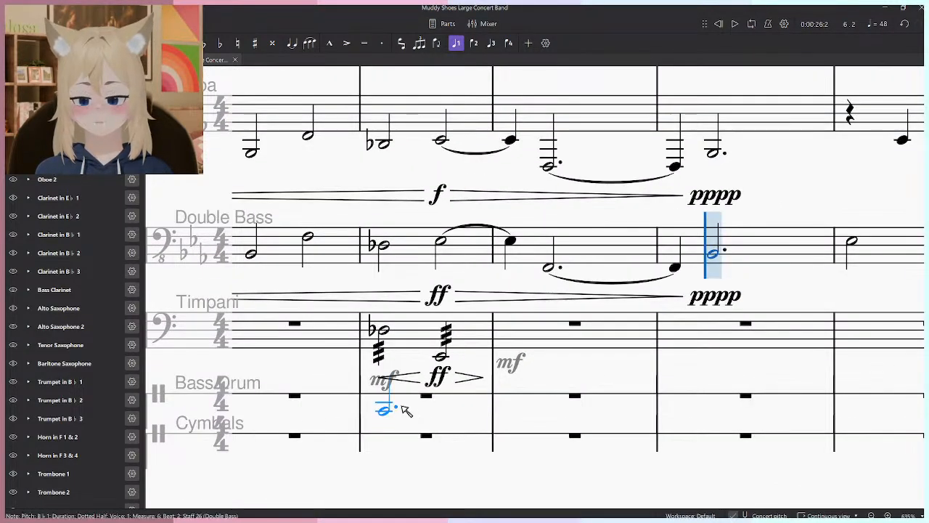
pyautogui.click(396, 405)
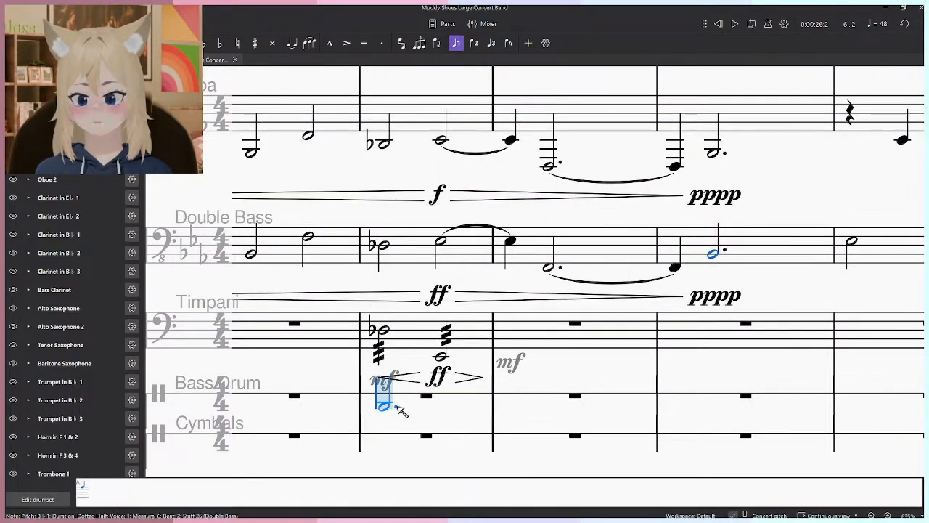
pyautogui.click(449, 394)
pyautogui.press('Escape')
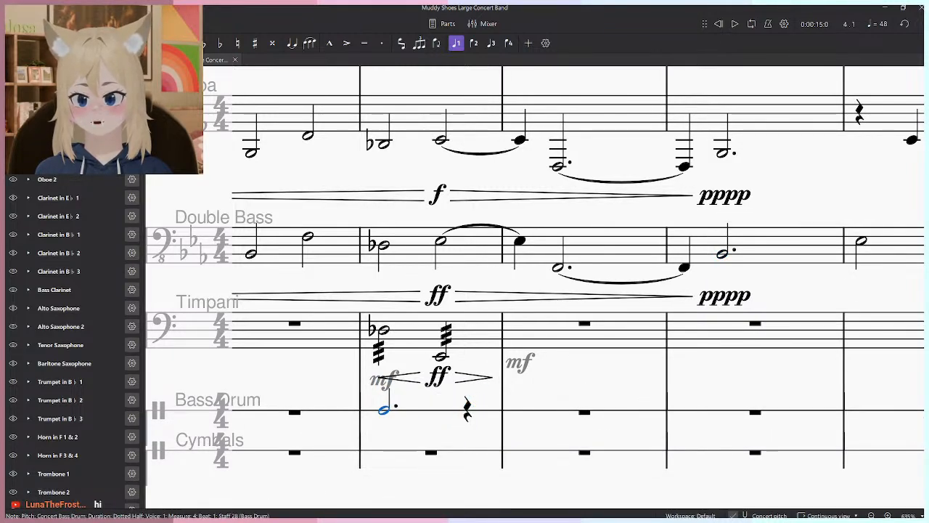
pyautogui.press('.')
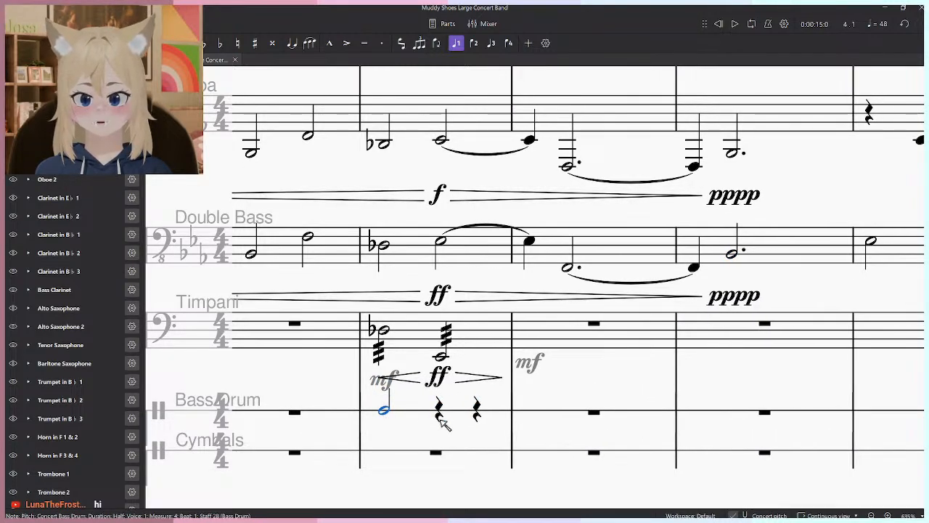
pyautogui.hotkey('shift', 'n')
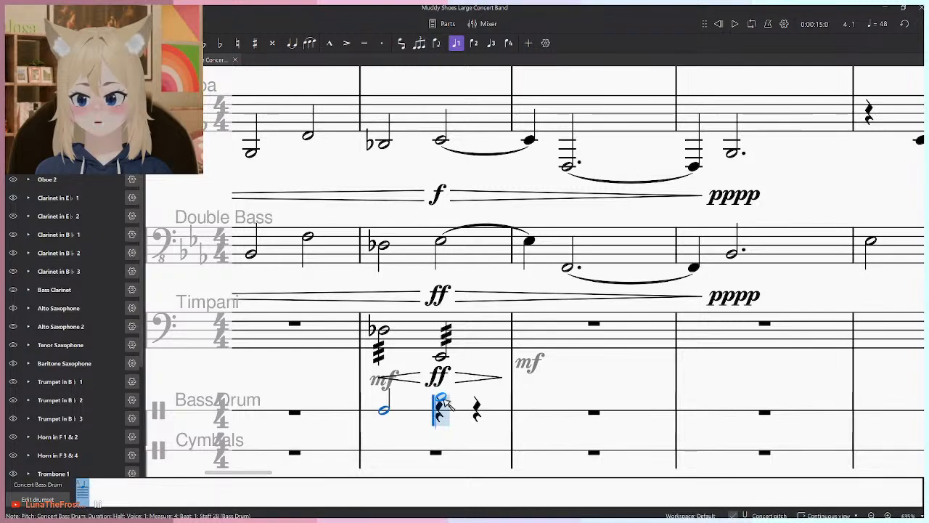
pyautogui.click(437, 421)
pyautogui.press('Escape')
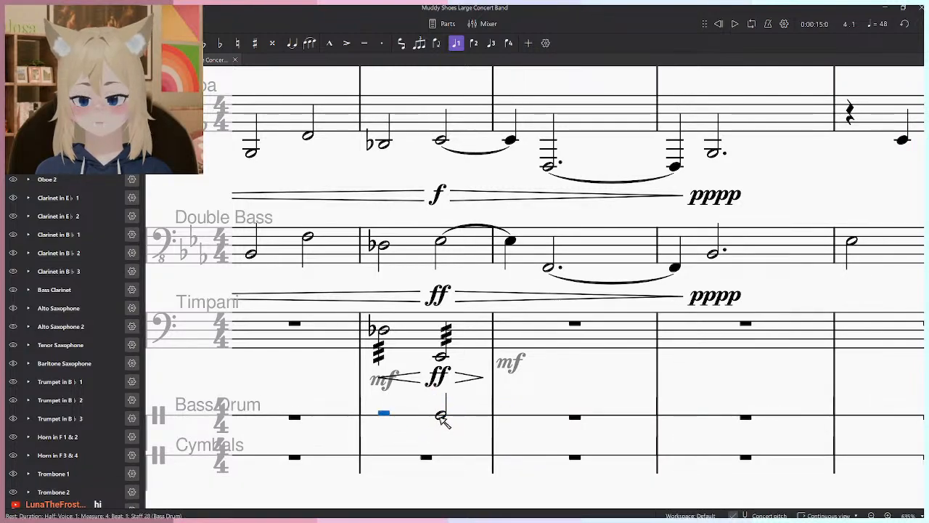
# - Delete the Timpani notes and dynamics in measures 4 and 5
pyautogui.click(25, 60)
pyautogui.click(518, 341)
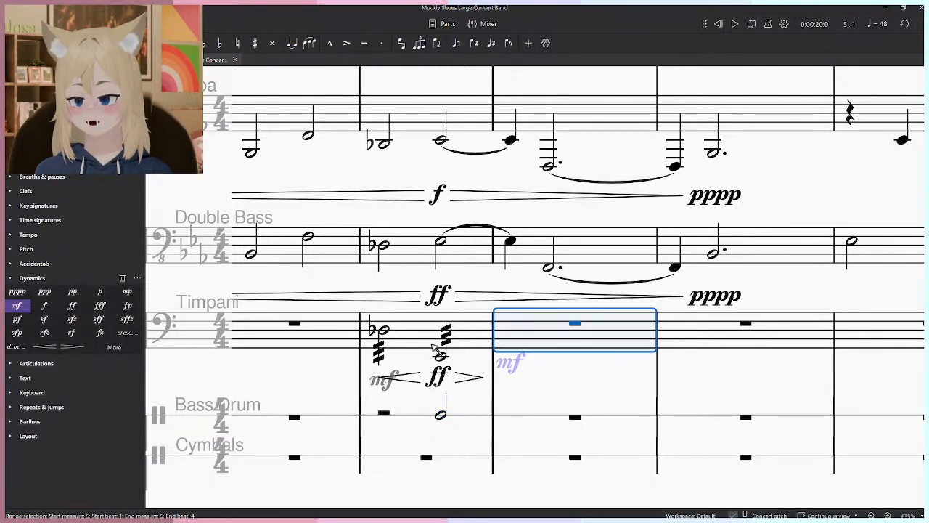
pyautogui.keyDown('shift'); pyautogui.click(402, 329); pyautogui.keyUp('shift')
pyautogui.press('Delete')
# - Mark the Bass Drum half note in measure 4 ff and play that measure back
pyautogui.click(441, 415)
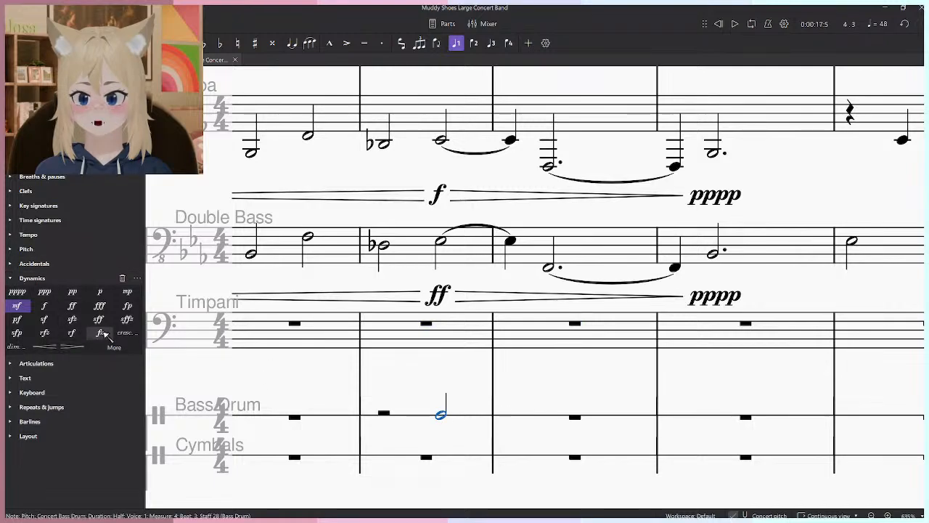
pyautogui.click(72, 305)
pyautogui.click(388, 421)
pyautogui.press('space')
pyautogui.press('space')
pyautogui.press('space')
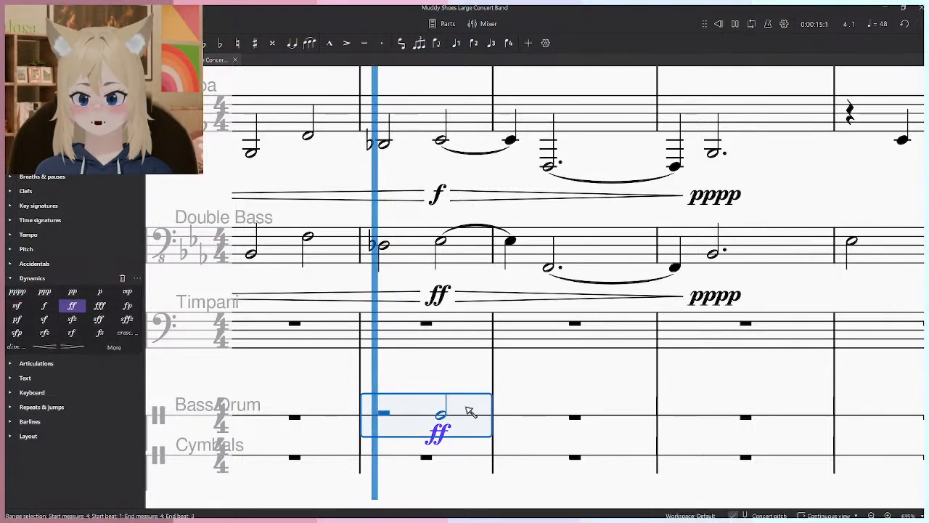
pyautogui.click(511, 395)
pyautogui.press('space')
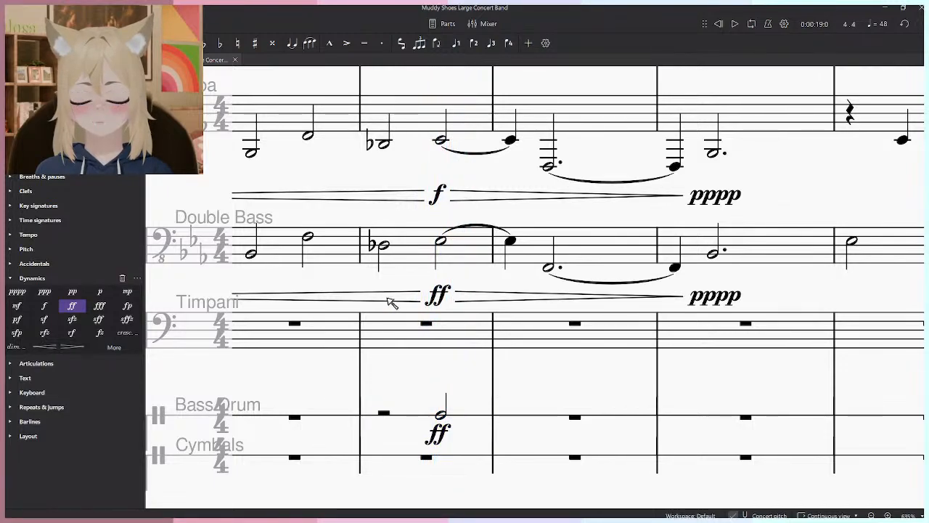
# - Play the score back from the Double Bass flat half note at the start of measure 4
pyautogui.click(383, 246)
pyautogui.press('space')
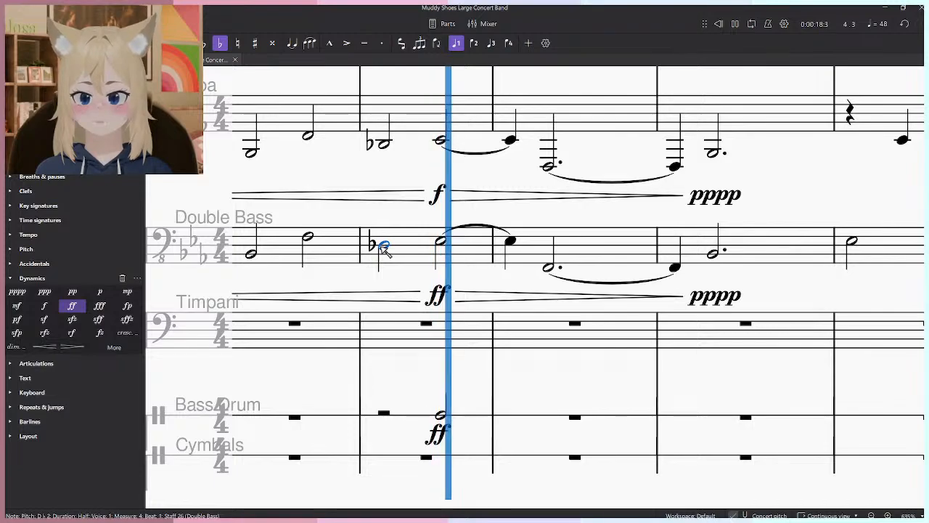
pyautogui.press('space')
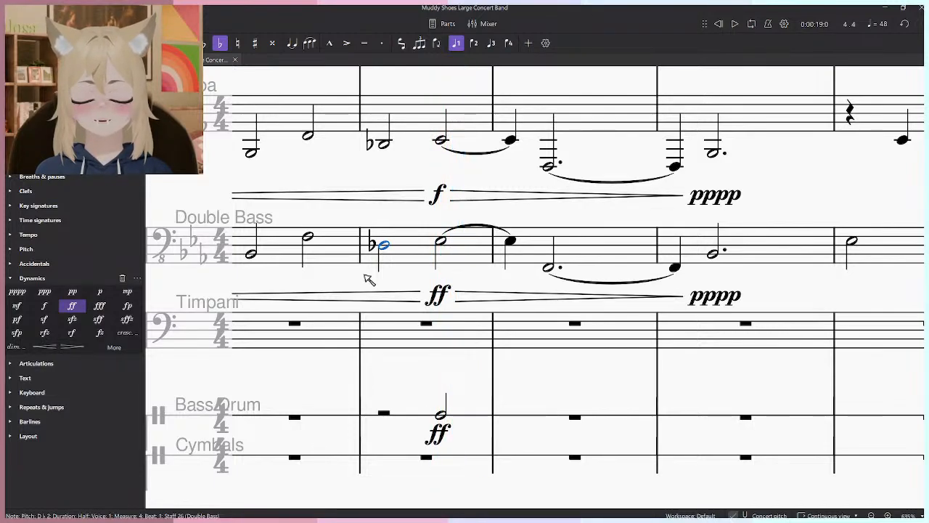
# - Undo the deletion of the Timpani swell and mark the Bass Drum half note in measure 4 ff again
pyautogui.moveTo(452, 382); pyautogui.dragTo(487, 403)
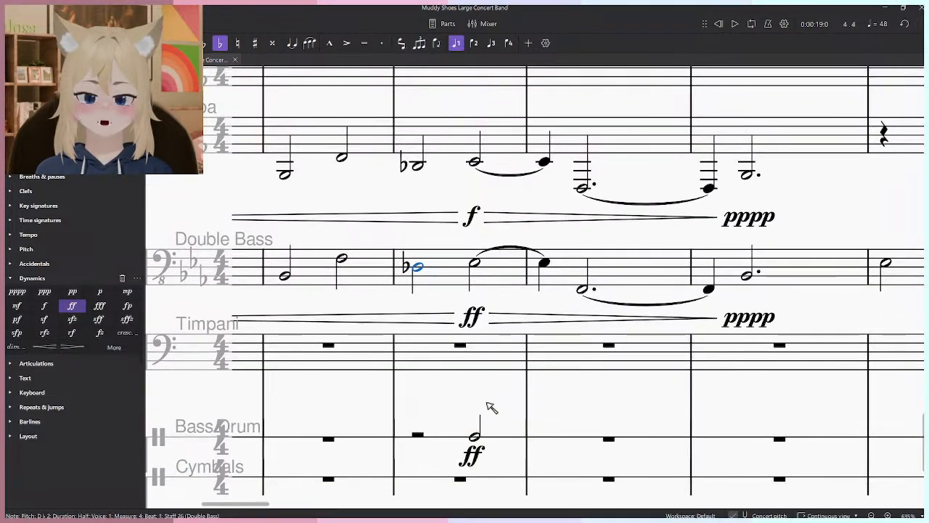
pyautogui.hotkey('ctrl', 'z')
pyautogui.hotkey('ctrl', 'z')
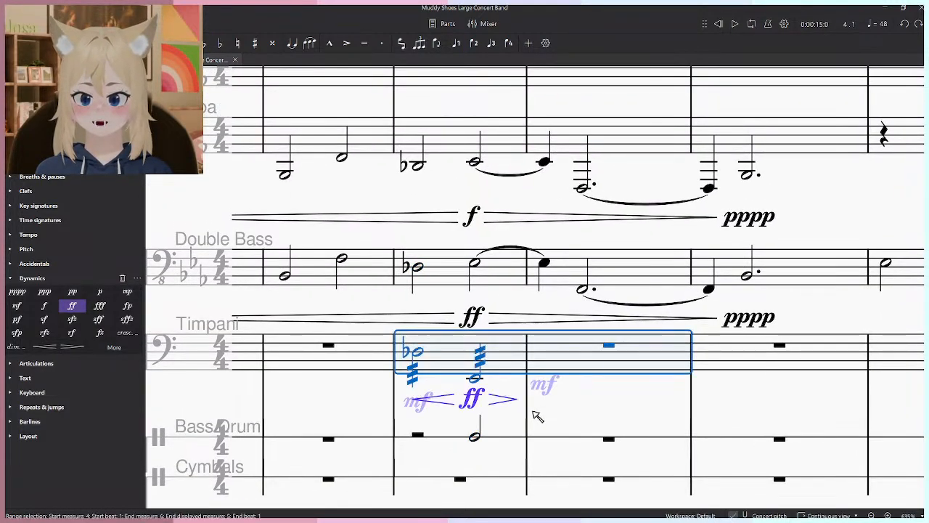
pyautogui.click(476, 436)
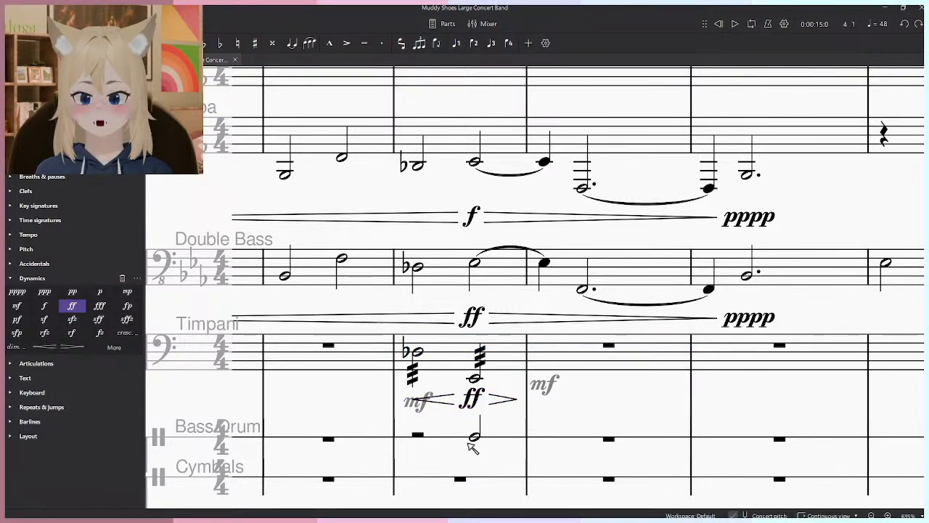
# - Play the score back from the start of measure 4, and once more from the Timpani note on beat 3
pyautogui.click(417, 268)
pyautogui.press('space')
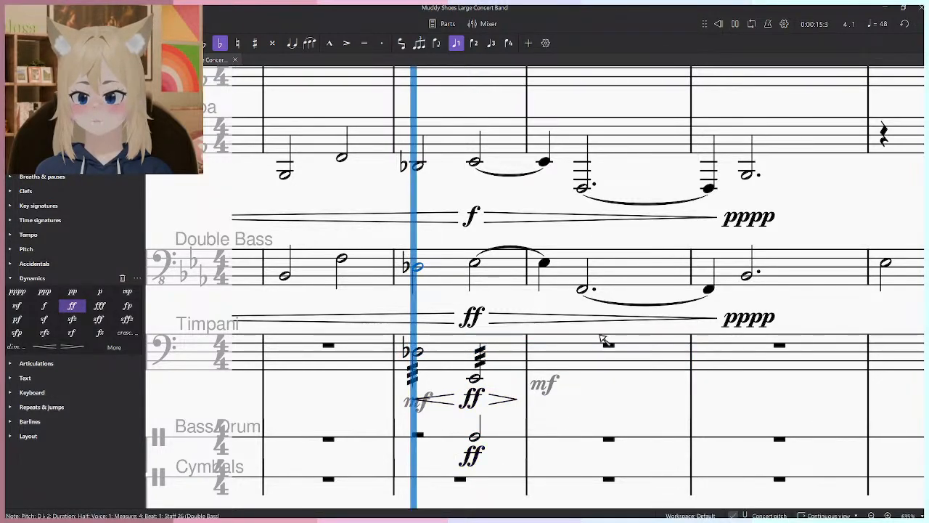
pyautogui.scroll(-1, 601, 335)
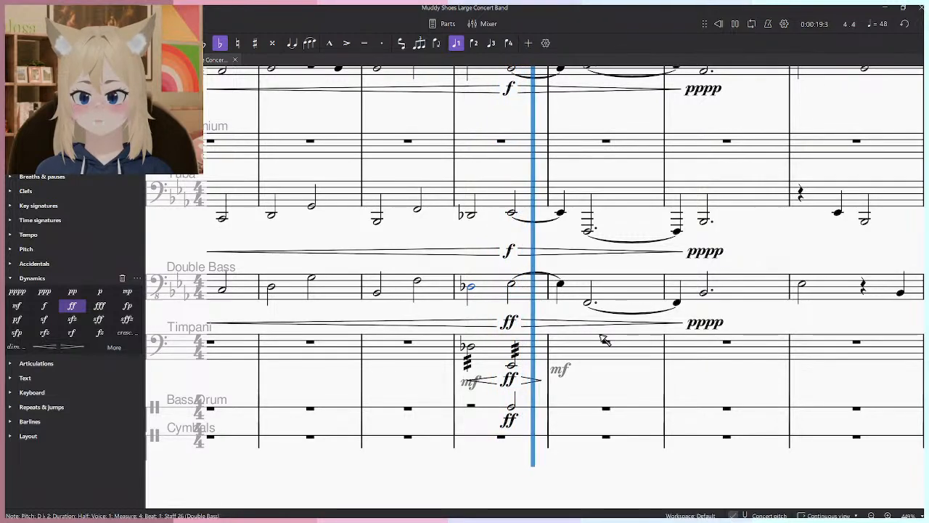
pyautogui.press('space')
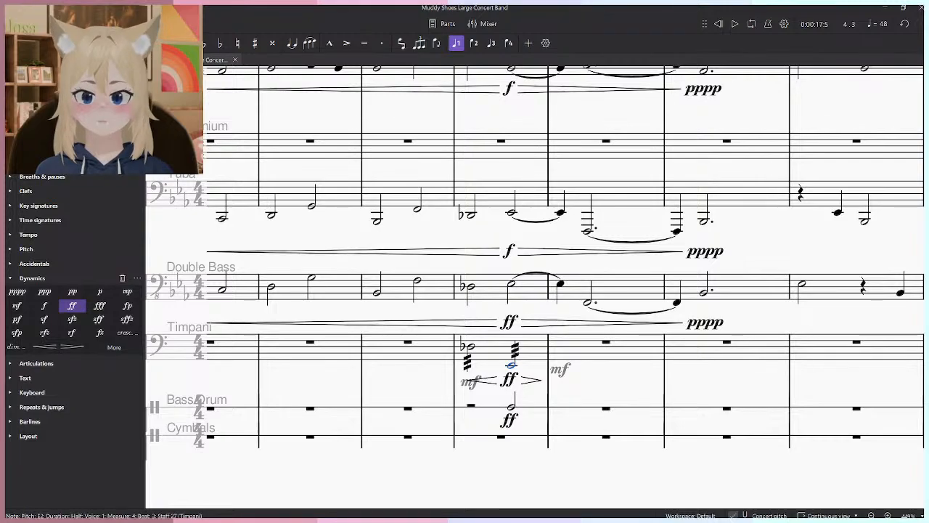
pyautogui.press('space')
pyautogui.click(573, 443)
pyautogui.press('space')
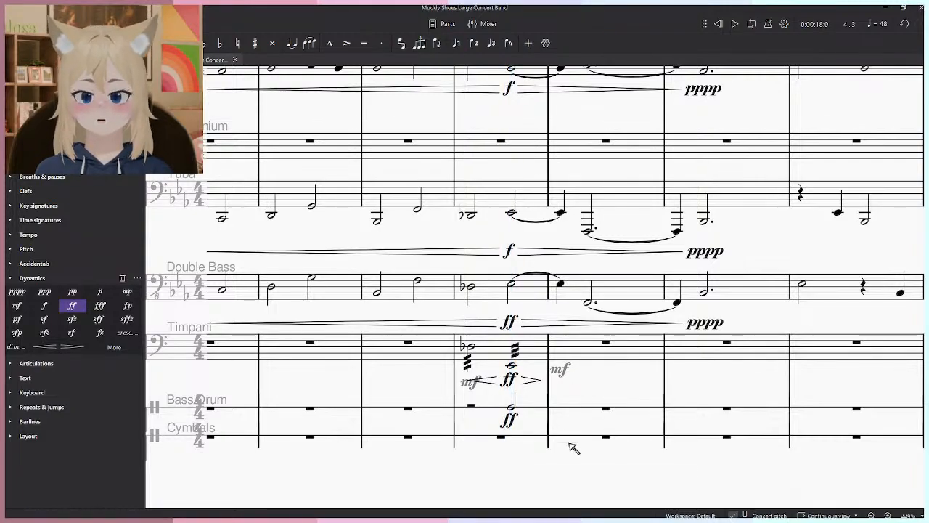
# - Enter a Crash Cymbal quarter note on beat 2 of measure 5 in the Cymbals part and mark it mf
pyautogui.moveTo(568, 442); pyautogui.dragTo(542, 429)
pyautogui.moveTo(637, 436); pyautogui.dragTo(611, 436)
pyautogui.click(564, 429)
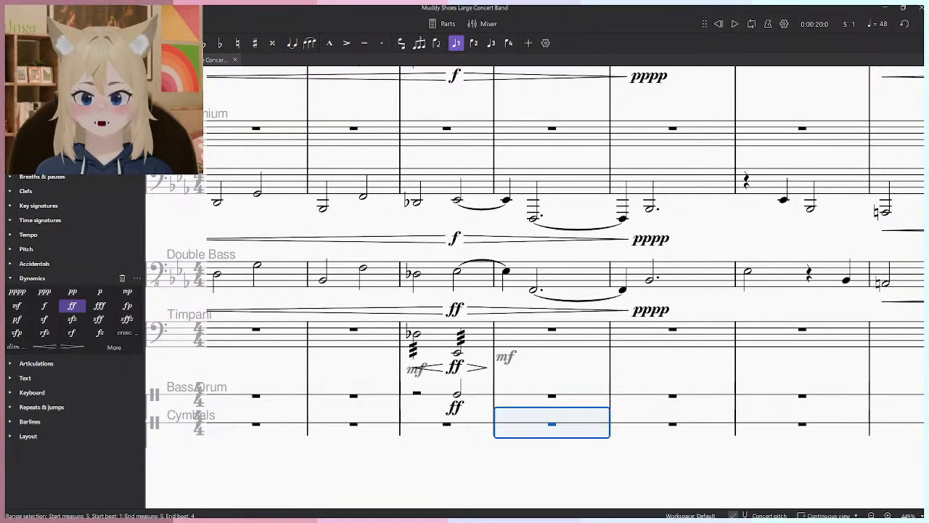
pyautogui.press('n')
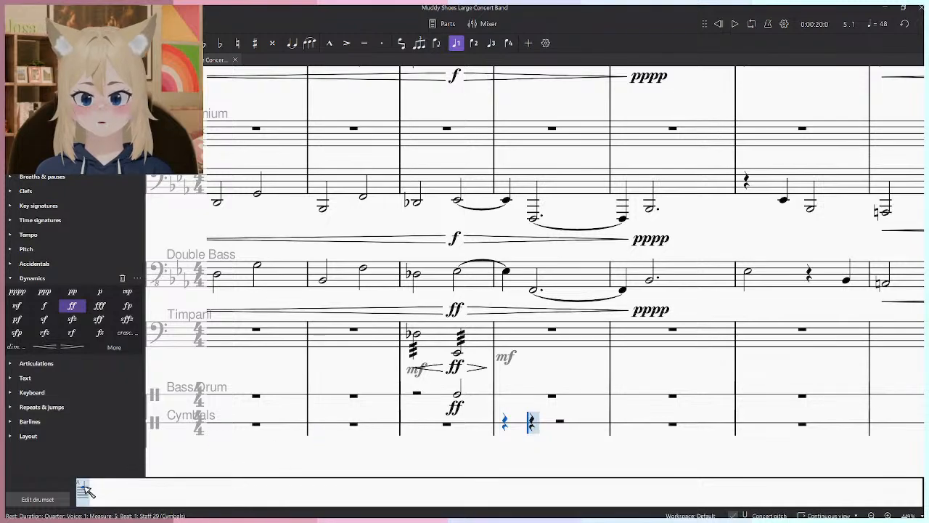
pyautogui.press('Escape')
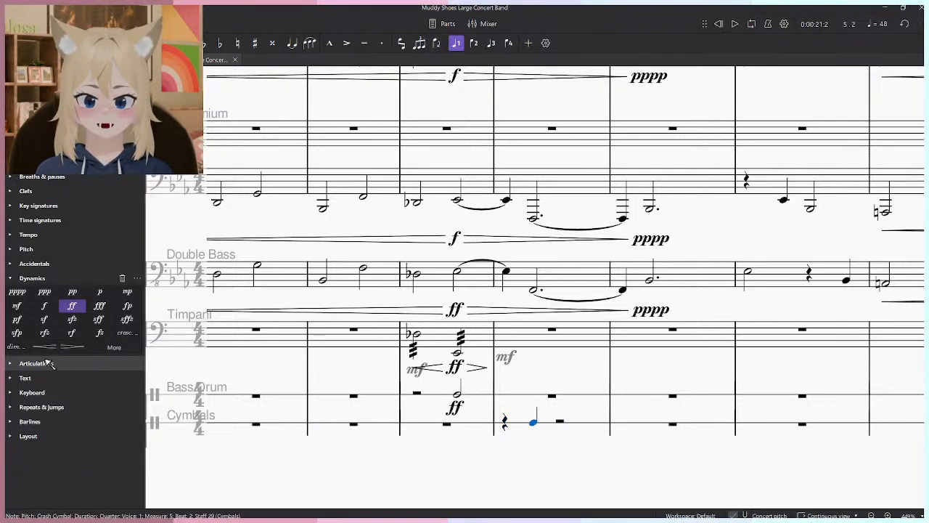
pyautogui.click(17, 306)
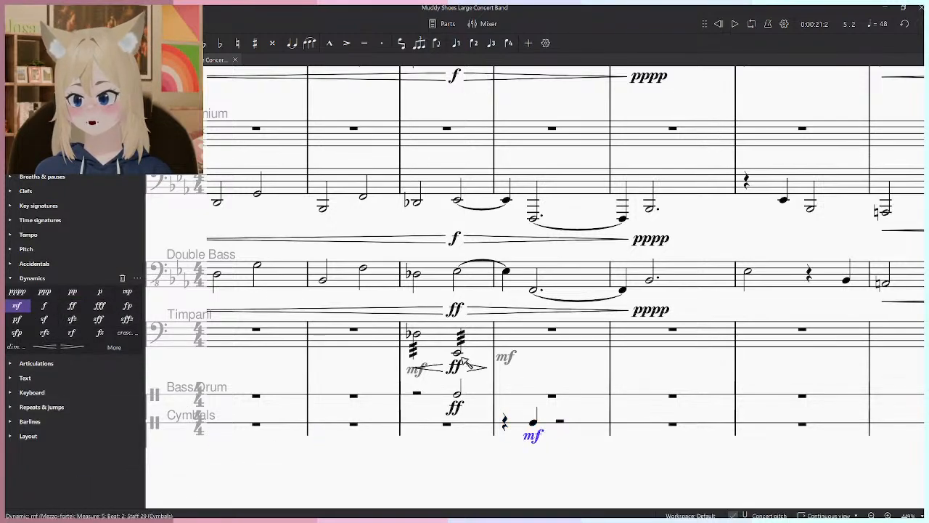
# - Play the score back through the cymbal note on beat 2 of measure 5
pyautogui.click(563, 372)
pyautogui.press('space')
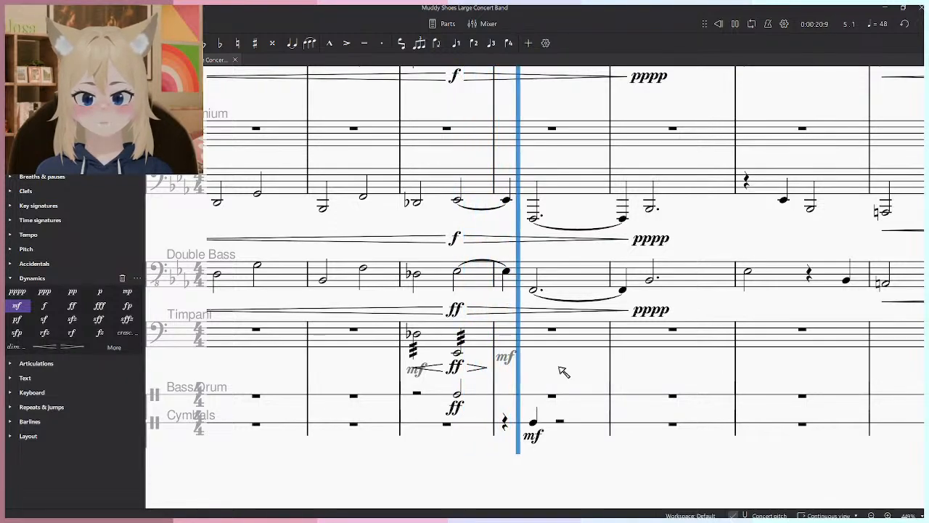
pyautogui.press('space')
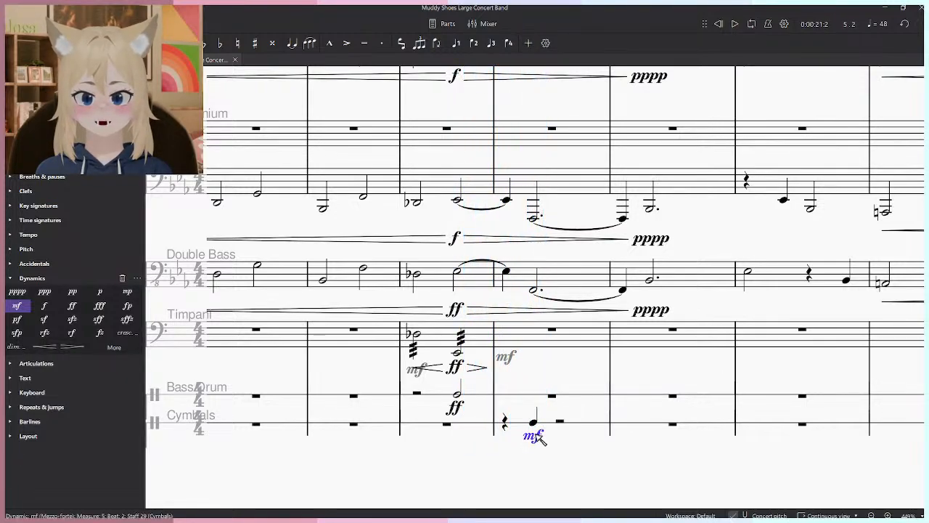
# - Lower the cymbal note's dynamic to p, play measure 5 back, and change the dynamic to mp
pyautogui.click(99, 291)
pyautogui.press('Escape')
pyautogui.press('space')
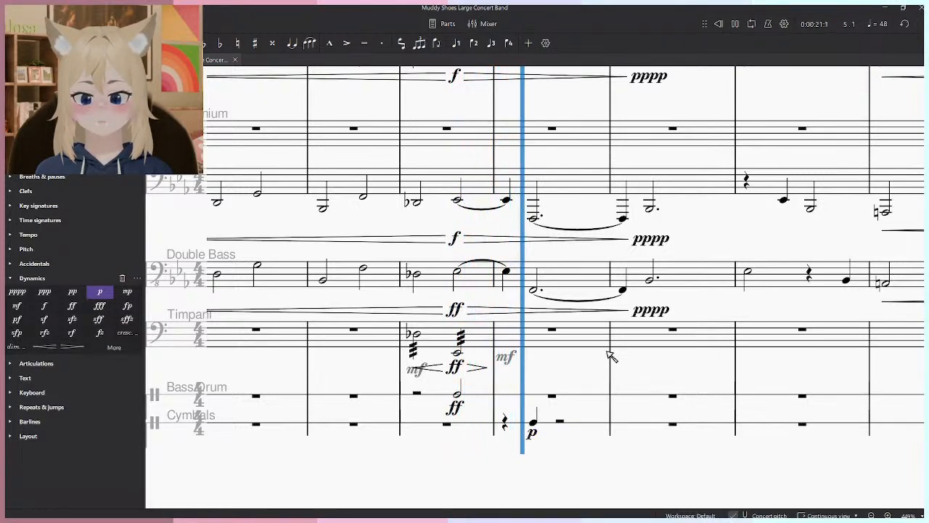
pyautogui.press('space')
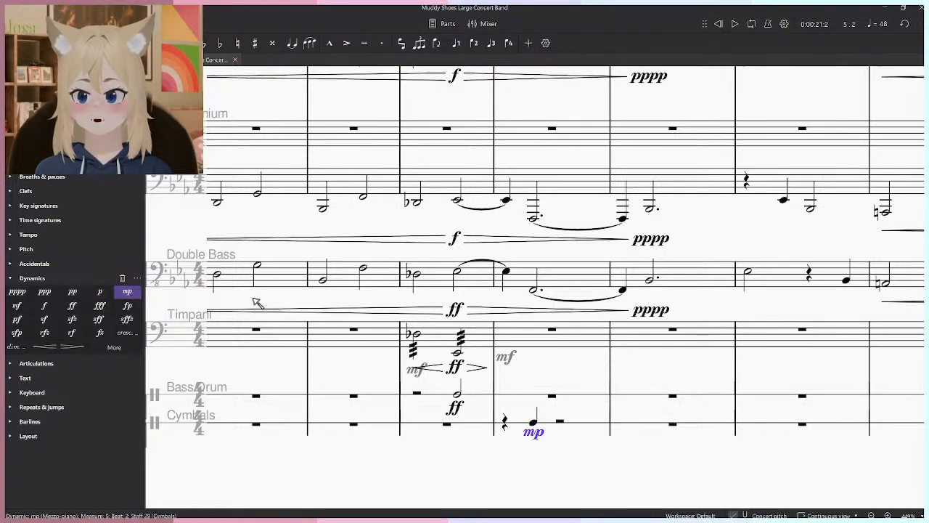
# - Play the score back from the first Timpani note in measure 4 through the cymbal note
pyautogui.click(416, 335)
pyautogui.press('space')
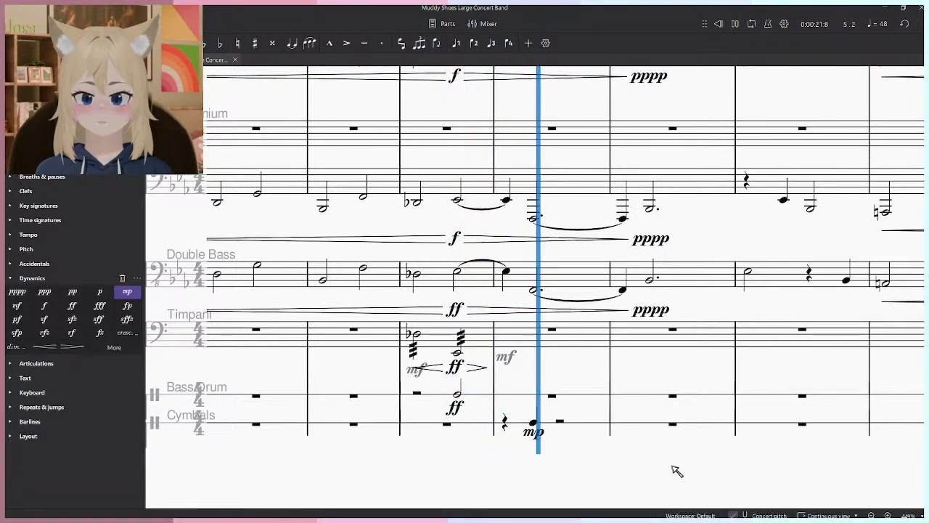
pyautogui.press('space')
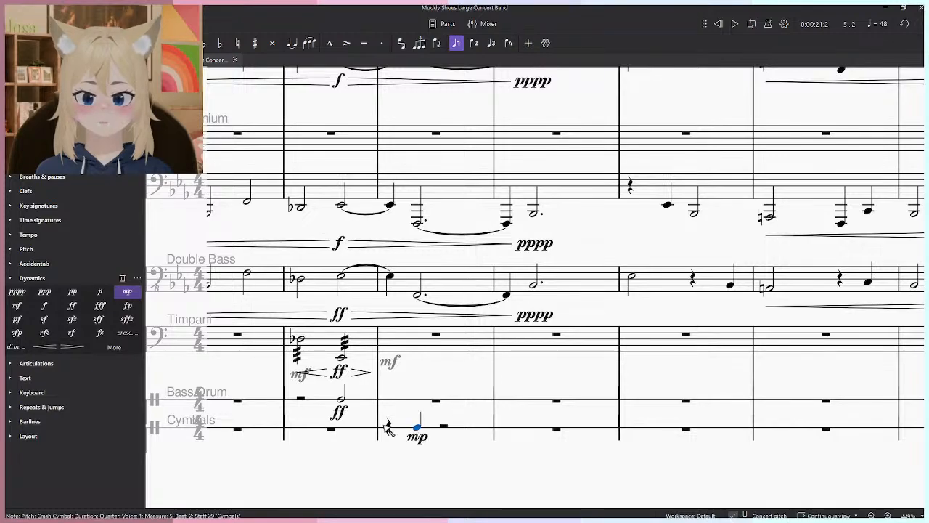
# - Lengthen the cymbal note in measure 5 to a dotted half note and play the measure back
pyautogui.click(10, 278)
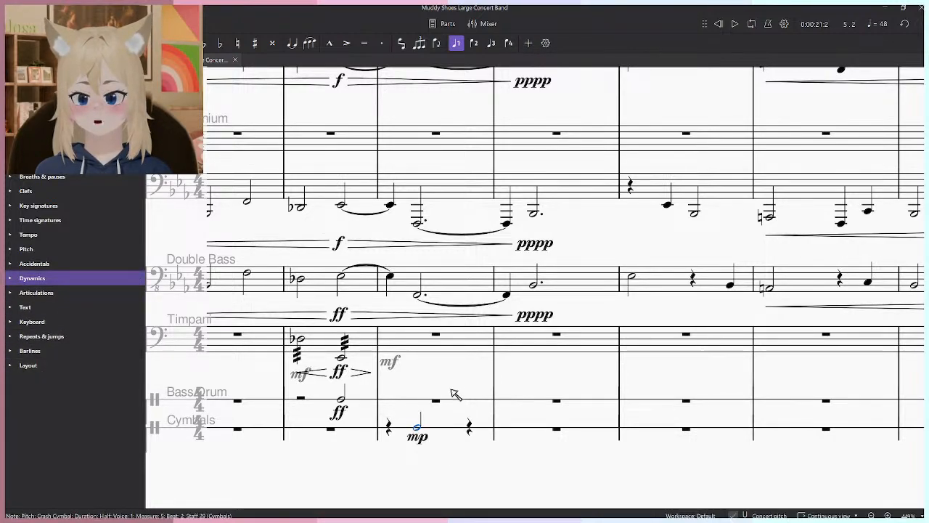
pyautogui.click(440, 437)
pyautogui.press('space')
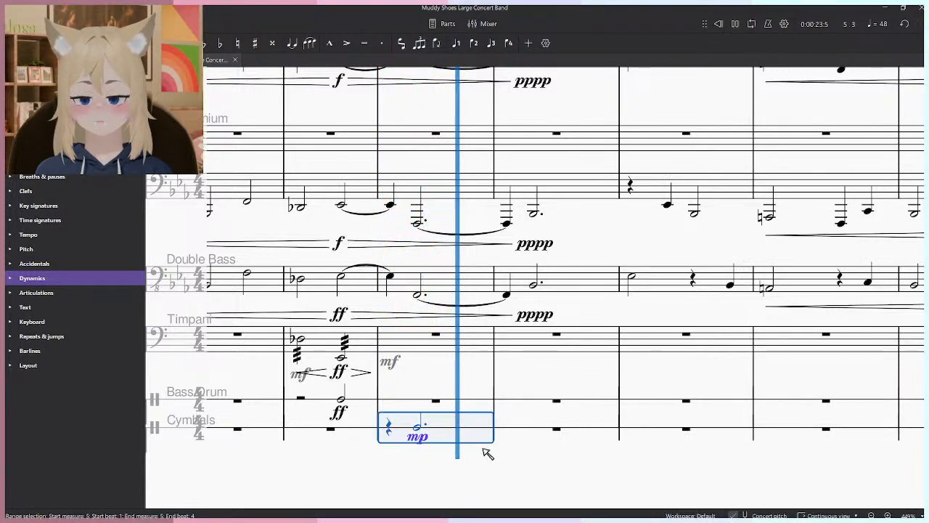
# - Shorten the cymbal note in measure 5 to a quarter note and play the measure back
pyautogui.press('space')
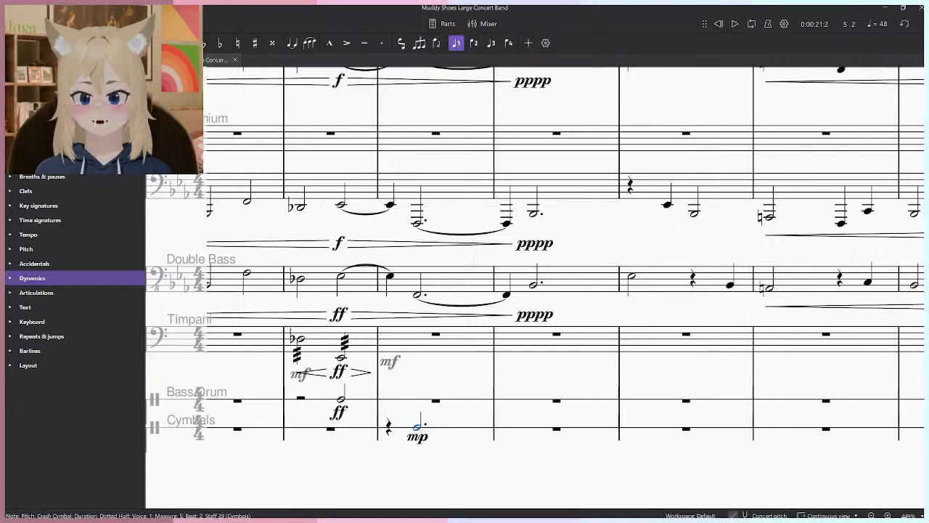
pyautogui.click(472, 429)
pyautogui.press('space')
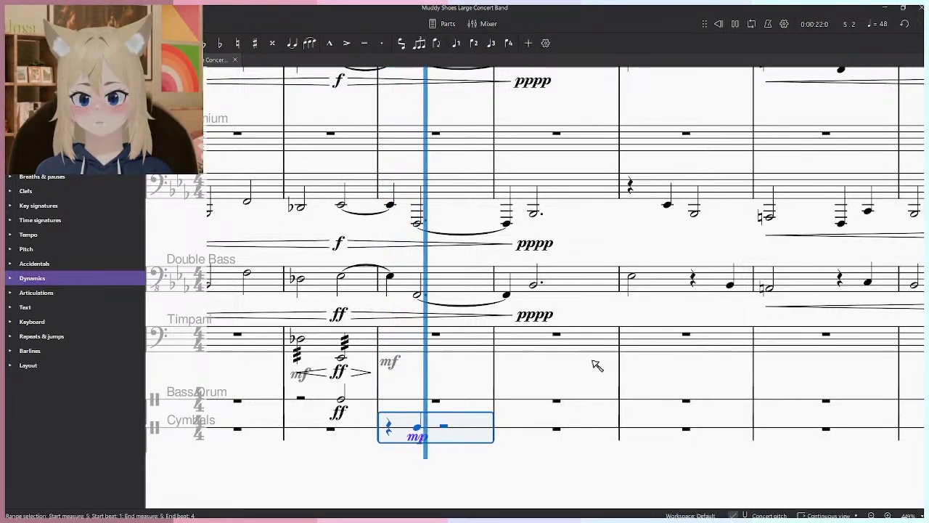
pyautogui.click(491, 470)
# - Attach staff text to the measure 5 cymbal note, assign it the secco playing technique, and play the measure back
pyautogui.moveTo(469, 437); pyautogui.dragTo(529, 440)
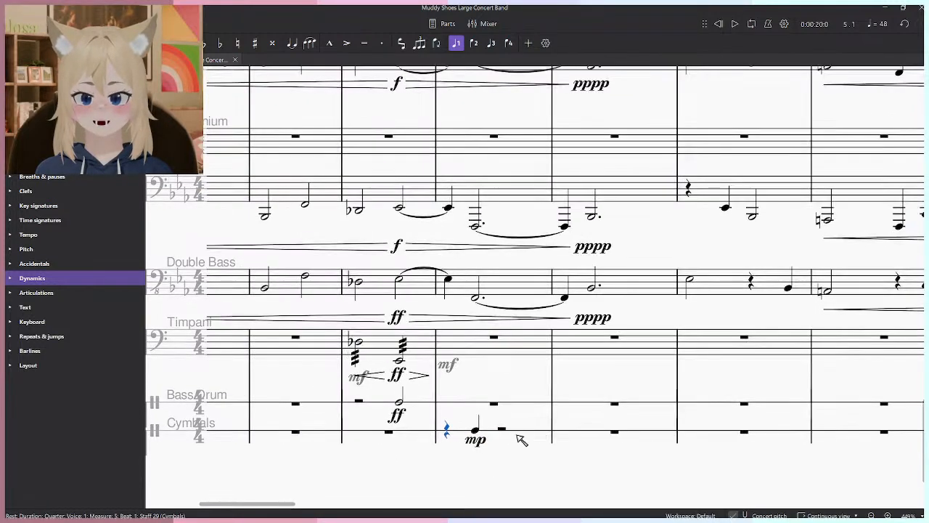
pyautogui.click(21, 307)
pyautogui.click(37, 321)
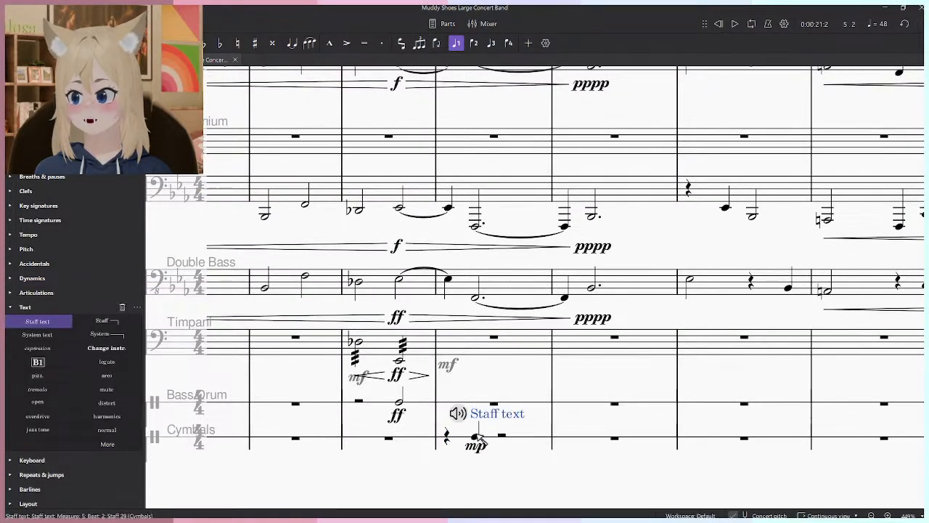
pyautogui.click(459, 415)
pyautogui.click(513, 372)
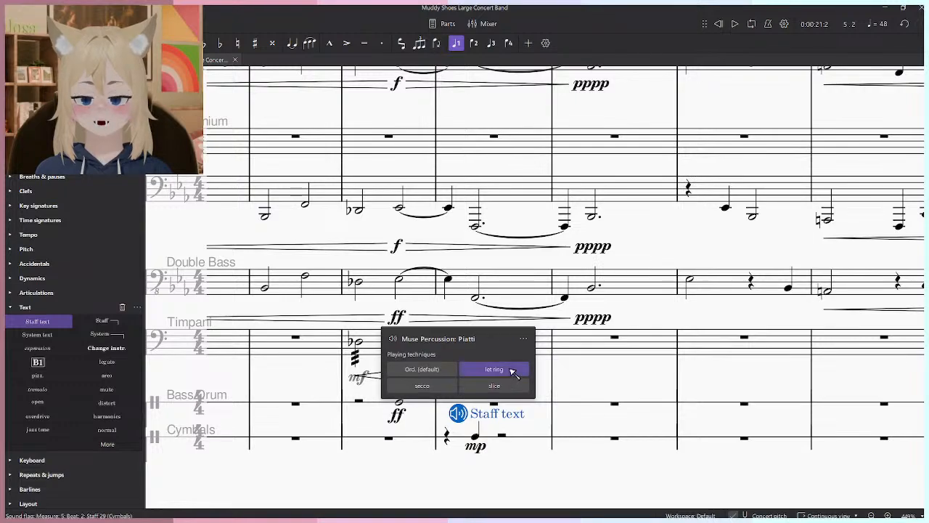
pyautogui.click(515, 386)
pyautogui.click(422, 386)
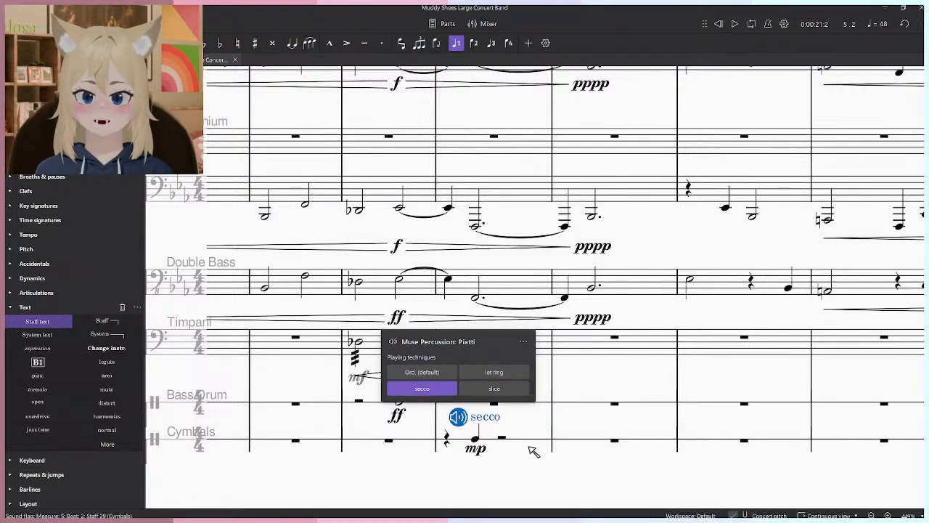
pyautogui.press('Escape')
pyautogui.click(522, 445)
pyautogui.press('space')
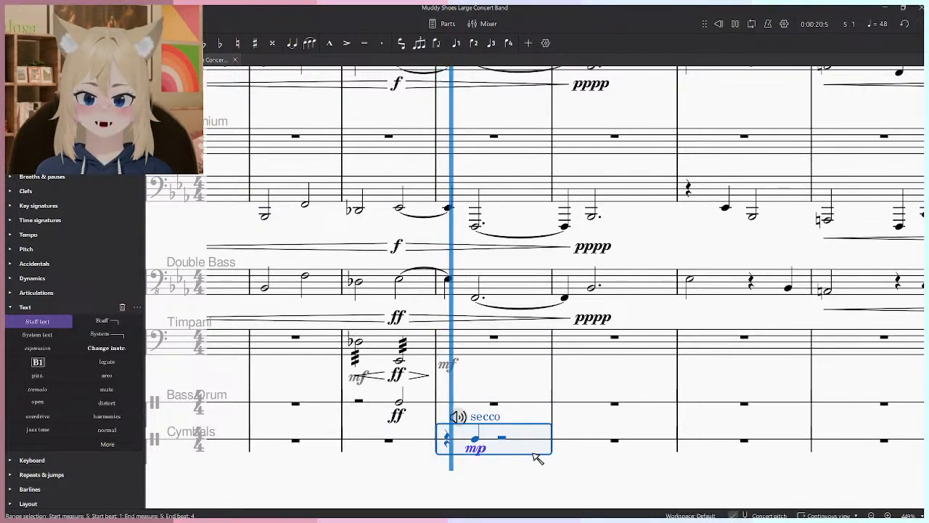
# - Change the cymbal text's playing technique to let ring and play measure 5 back
pyautogui.click(458, 416)
pyautogui.click(499, 373)
pyautogui.press('Escape')
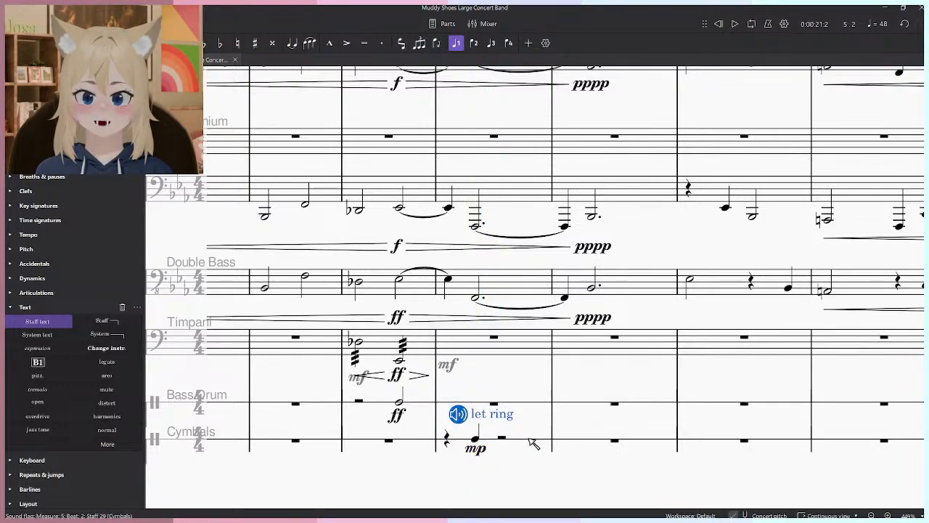
pyautogui.click(529, 444)
pyautogui.press('space')
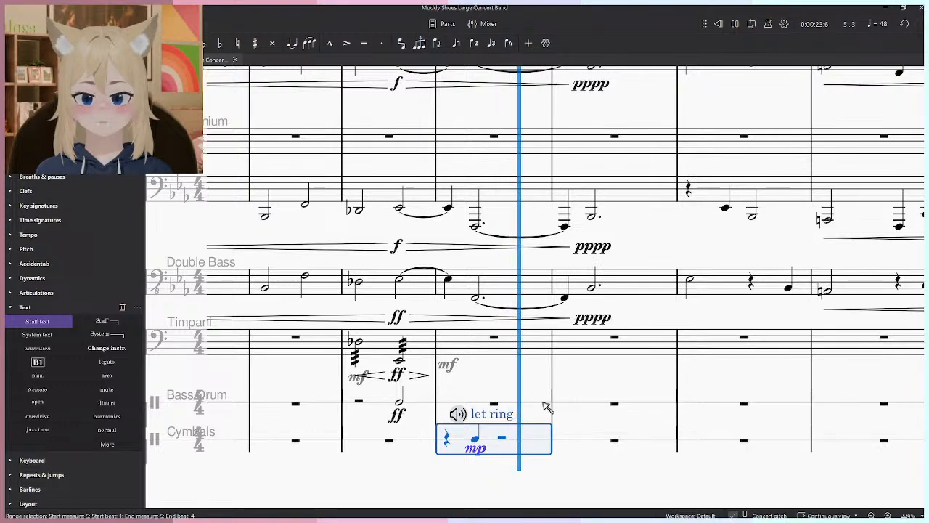
# - Switch the cymbal text's playing technique to slice and play measure 5 back
pyautogui.click(458, 414)
pyautogui.click(495, 386)
pyautogui.press('Escape')
pyautogui.click(529, 441)
pyautogui.press('space')
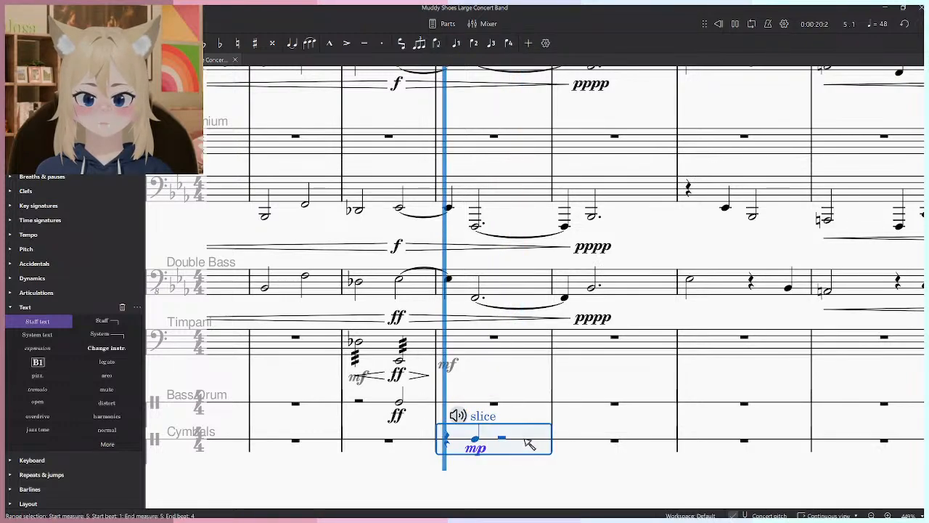
pyautogui.press('space')
# - Replace the cymbal note's mp dynamic with f and play measure 5 back
pyautogui.click(532, 478)
pyautogui.press('Delete')
pyautogui.click(24, 307)
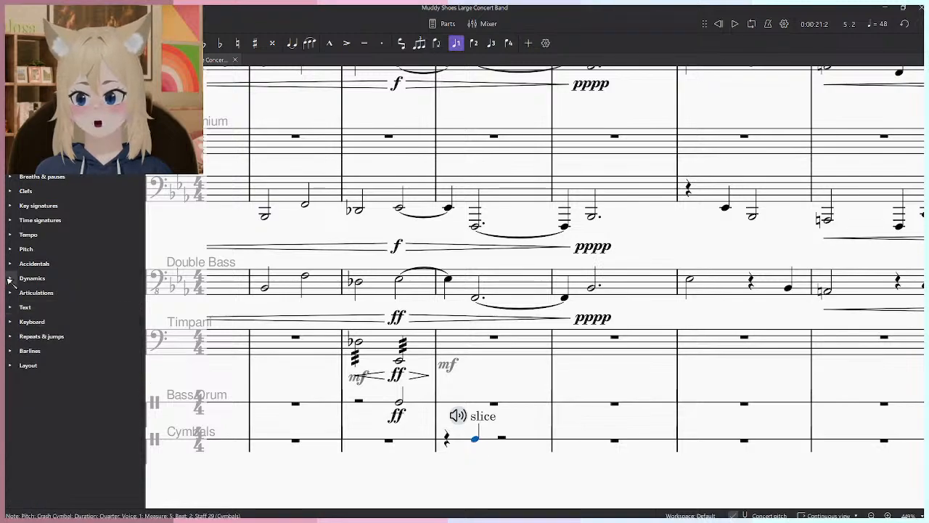
pyautogui.click(31, 278)
pyautogui.click(530, 441)
pyautogui.press('space')
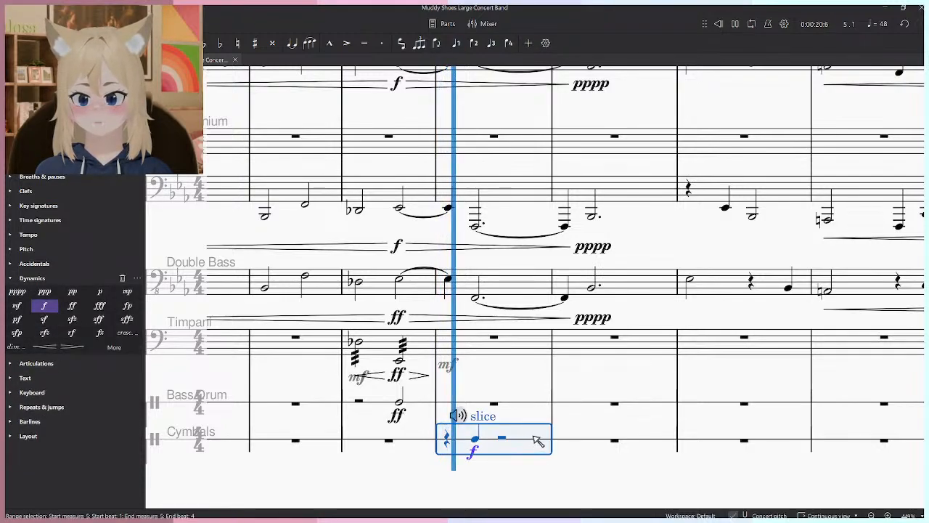
pyautogui.press('space')
# - Play the score back from the second Timpani note in measure 4 through the cymbal note in measure 5
pyautogui.click(401, 361)
pyautogui.press('space')
pyautogui.click(585, 471)
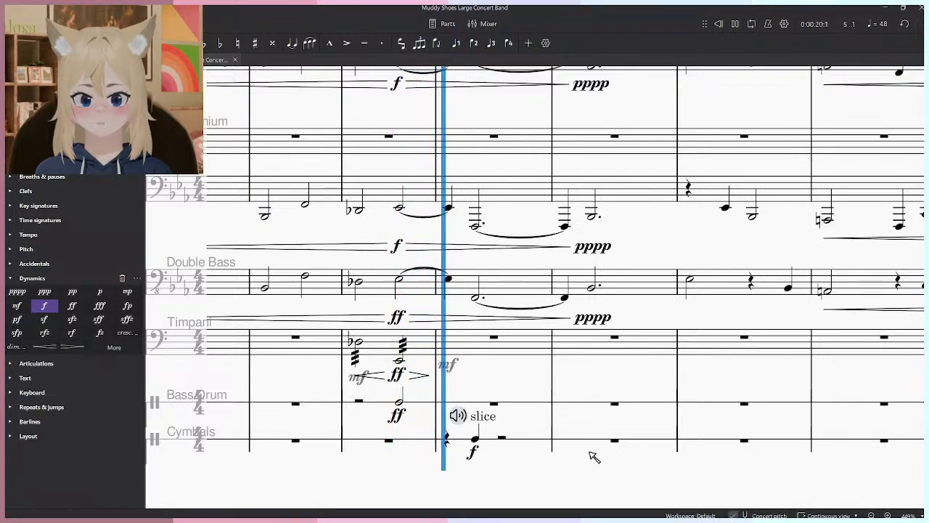
pyautogui.press('space')
# - Raise the cymbal note's dynamic to ff and play the passage back
pyautogui.press('Delete')
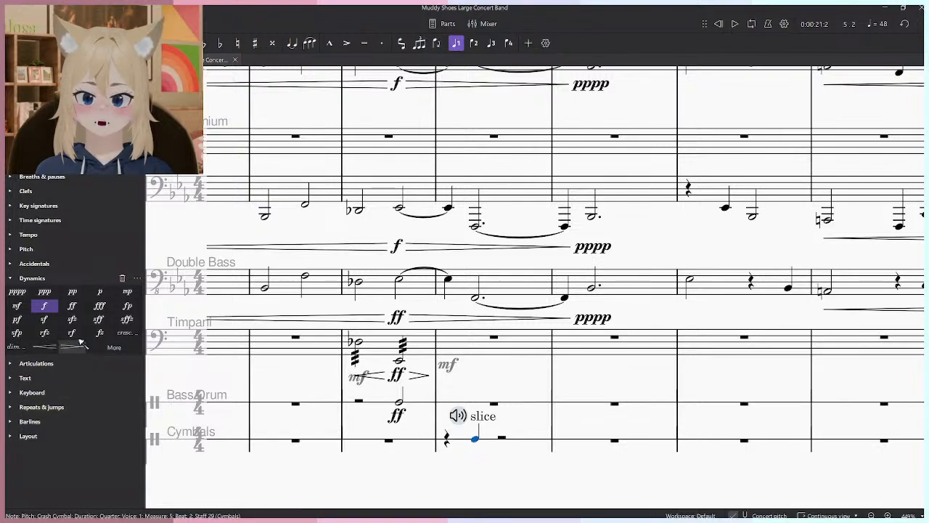
pyautogui.press('space')
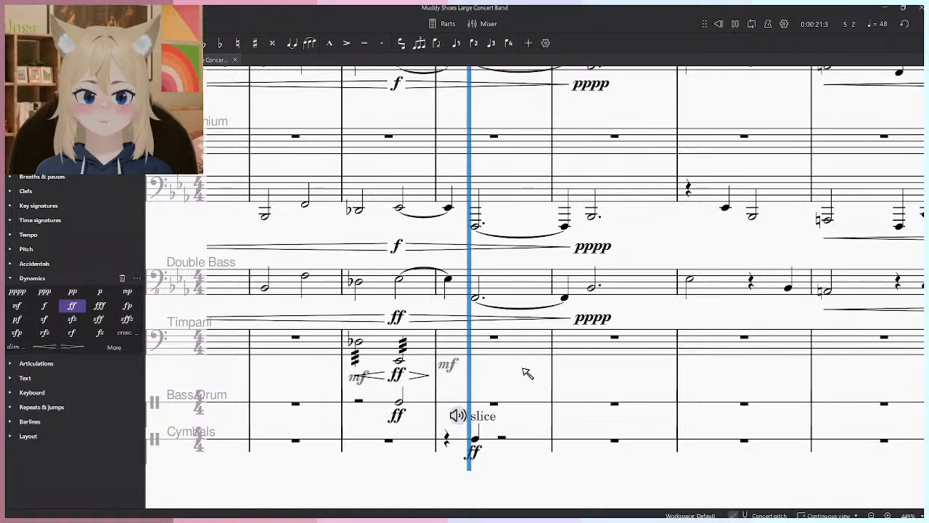
pyautogui.press('space')
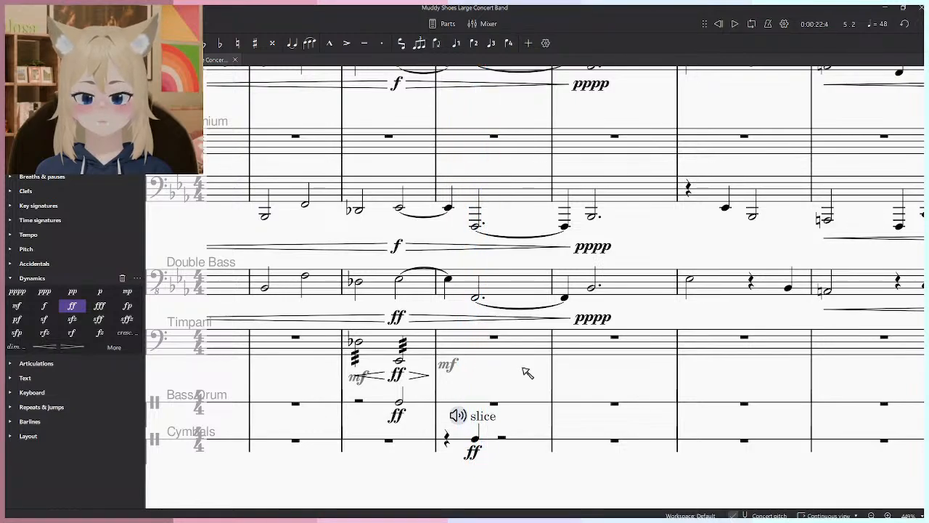
# - Set the cymbal text's playing technique to Ord. (default) and play measure 5 back
pyautogui.click(465, 420)
pyautogui.click(435, 373)
pyautogui.click(533, 441)
pyautogui.press('space')
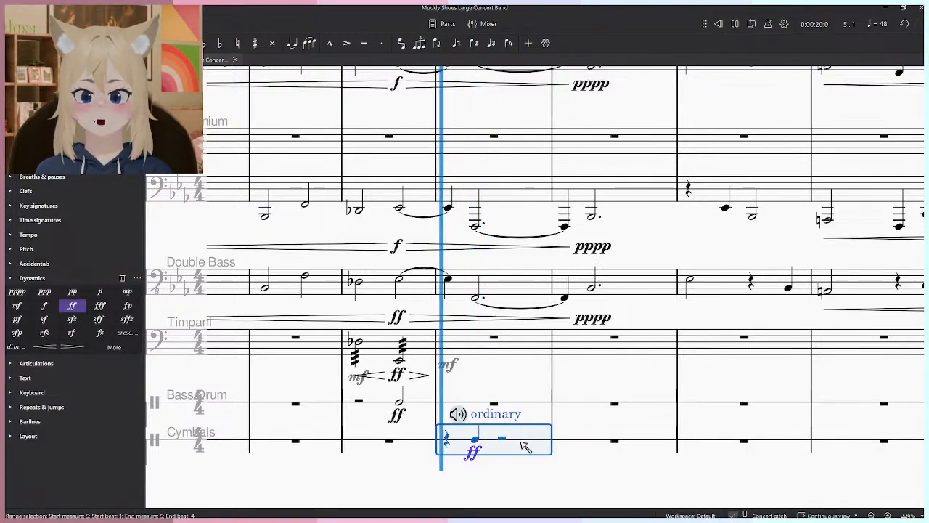
pyautogui.press('space')
# - Set the cymbal note's dynamic to mp and its playing technique to let ring
pyautogui.press('Escape')
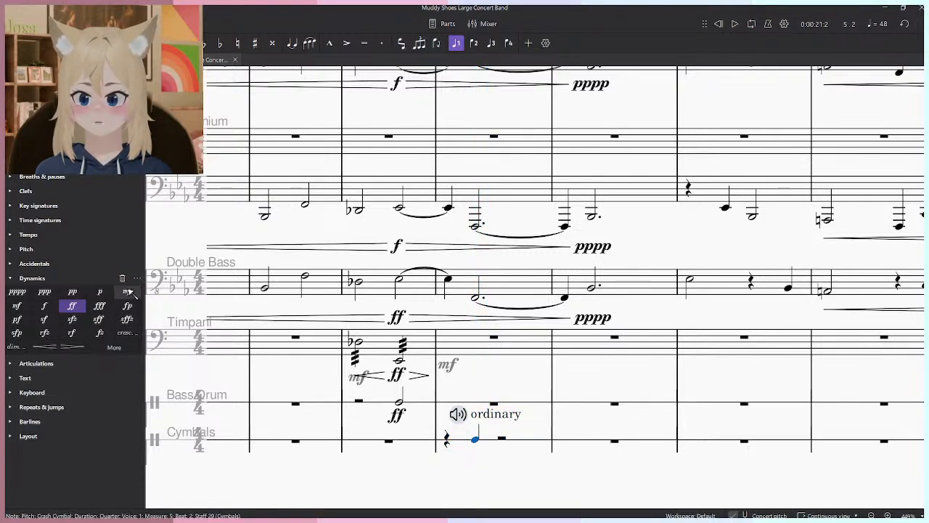
pyautogui.click(477, 418)
pyautogui.click(496, 368)
pyautogui.click(546, 421)
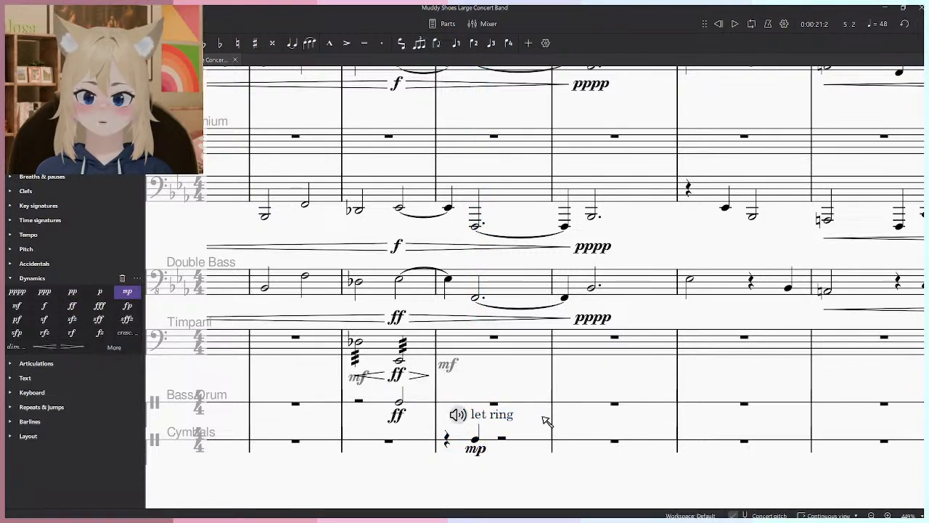
# - Hide the let ring text in the Cymbals staff and lengthen the measure 5 cymbal note to a dotted half note
pyautogui.click(107, 60)
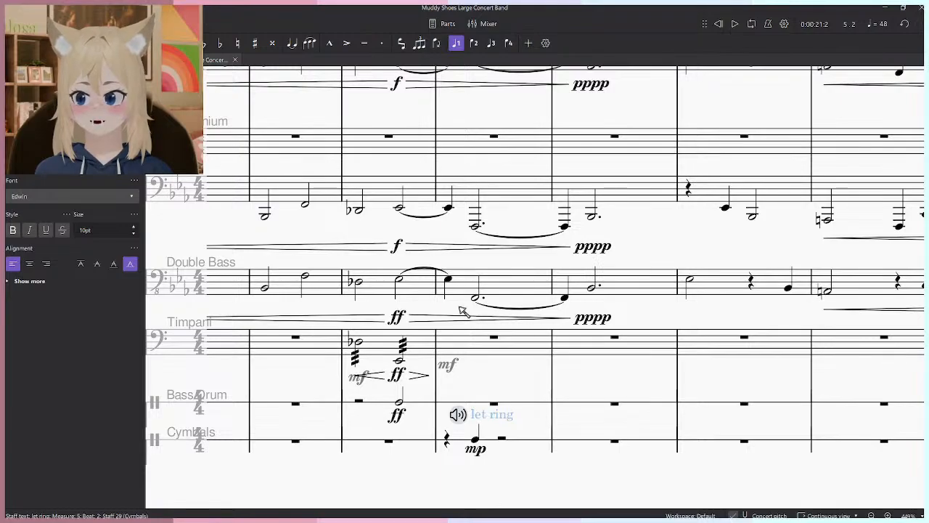
pyautogui.click(447, 279)
pyautogui.scroll(-5, 464, 450)
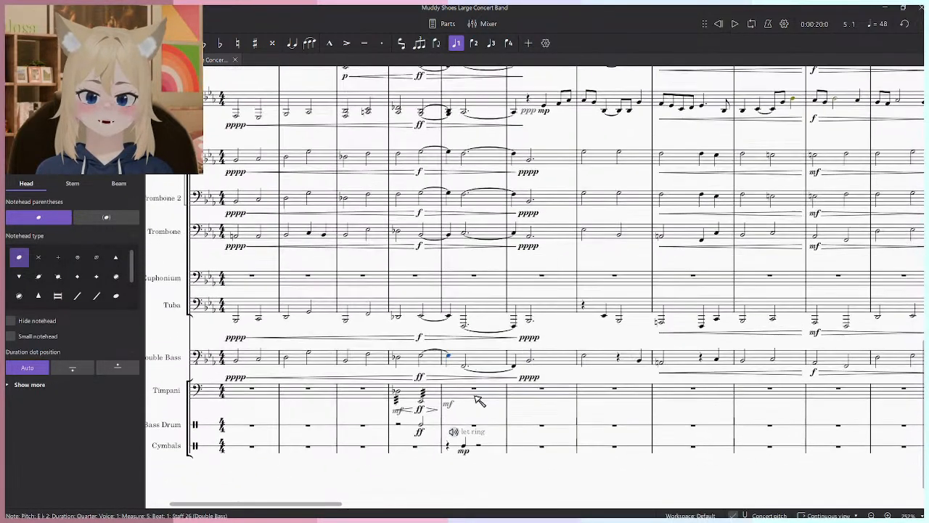
pyautogui.scroll(5, 463, 450)
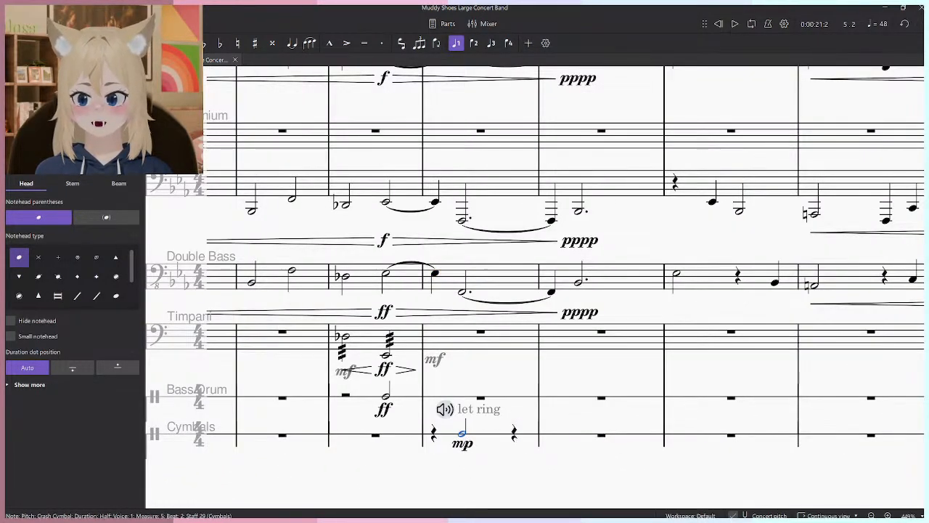
pyautogui.click(501, 460)
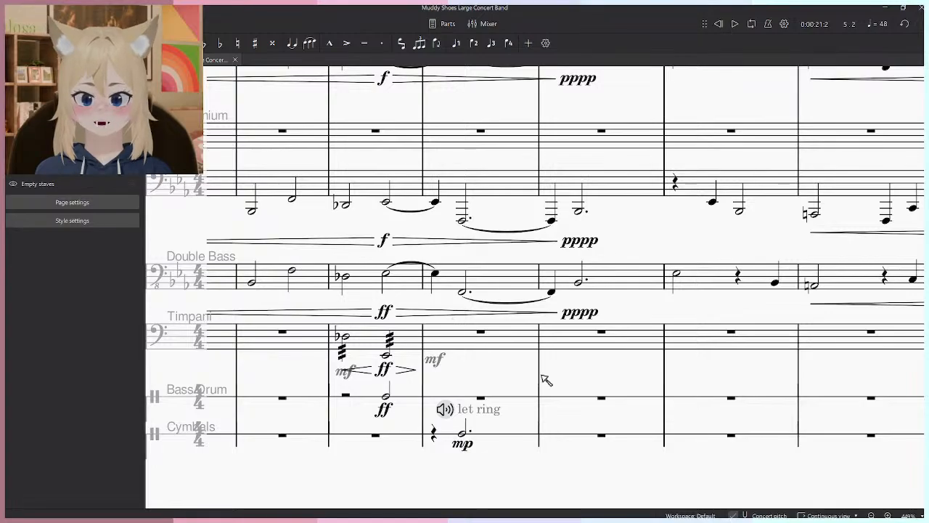
# - Play the score back from the Bass Trombone note on beat 1 of measure 9 into measure 11
pyautogui.scroll(-5, 511, 380)
pyautogui.scroll(4, 406, 364)
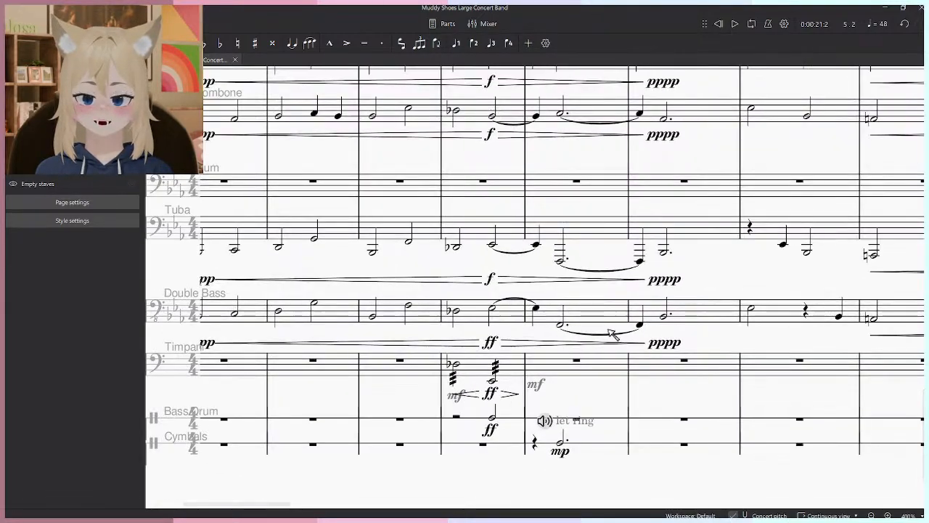
pyautogui.scroll(-2, 406, 365)
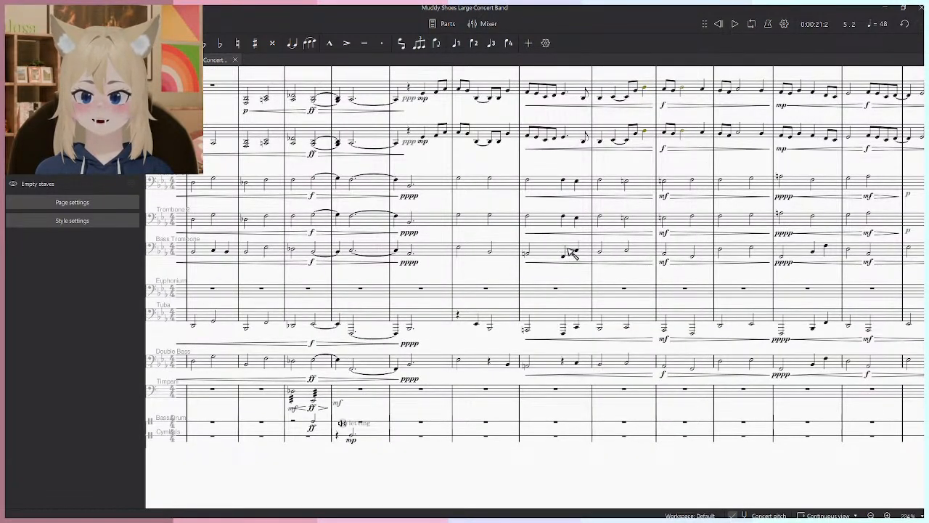
pyautogui.click(458, 251)
pyautogui.hscroll(3, 556, 265)
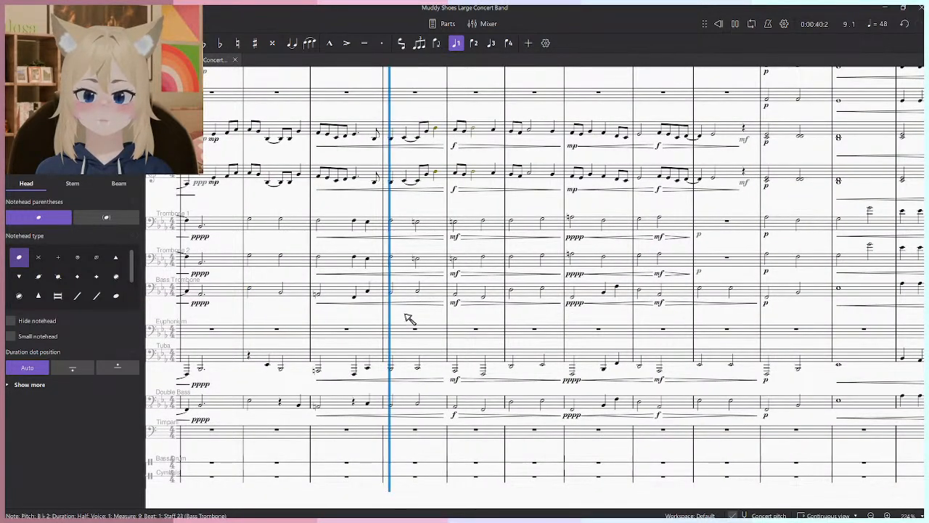
pyautogui.scroll(1, 438, 348)
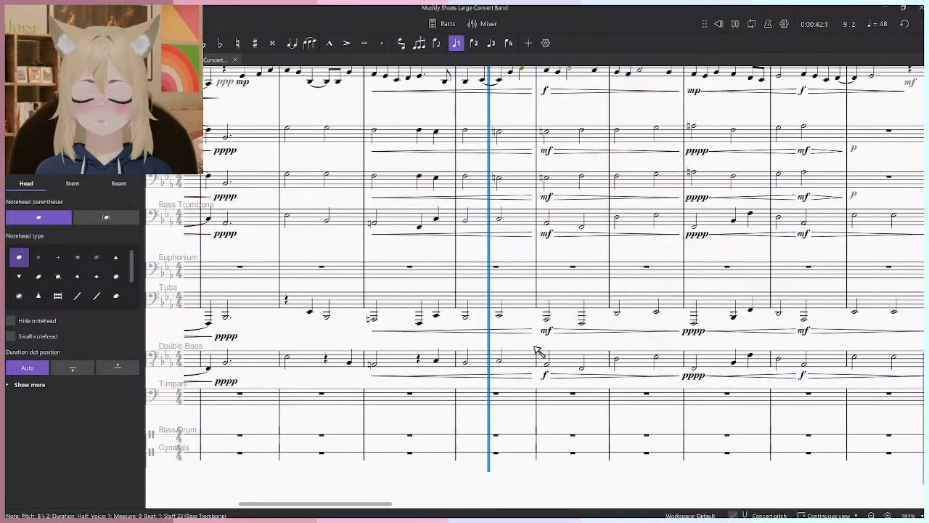
pyautogui.scroll(1, 558, 368)
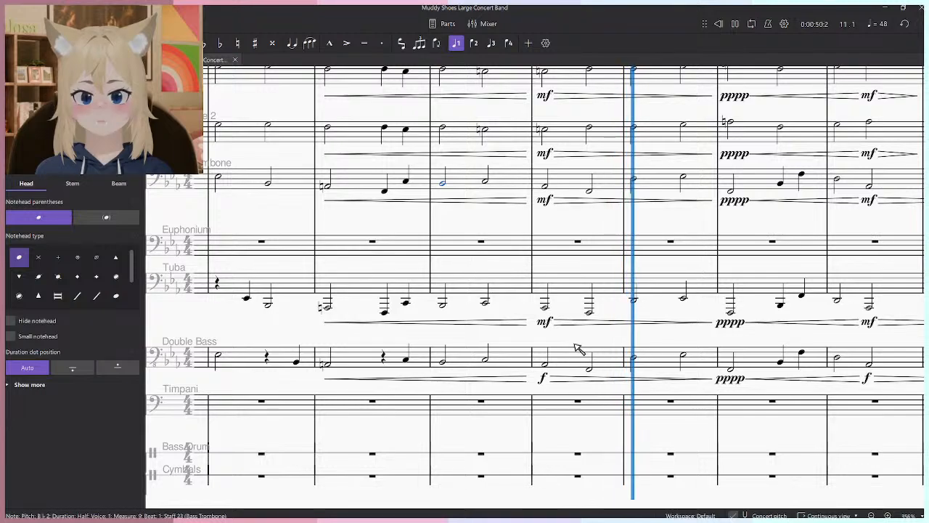
# - Play the score back from the Bass Trombone note on beat 3 of measure 12 to beat 3 of measure 15
pyautogui.moveTo(764, 226); pyautogui.dragTo(553, 331)
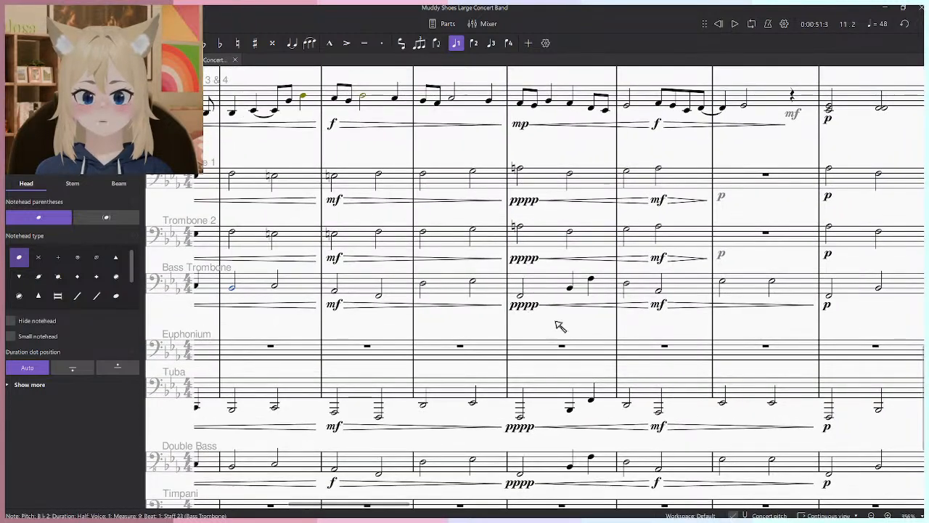
pyautogui.click(570, 289)
pyautogui.press('space')
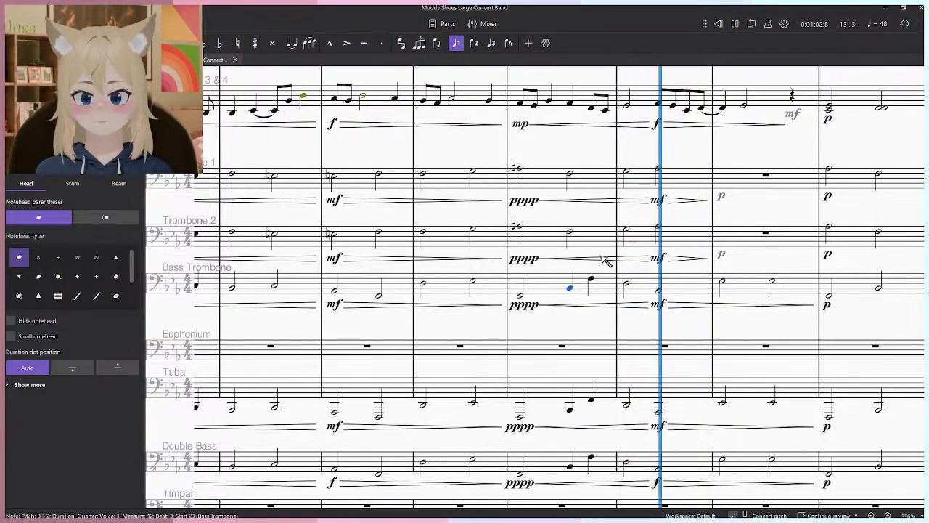
pyautogui.scroll(-5, 581, 267)
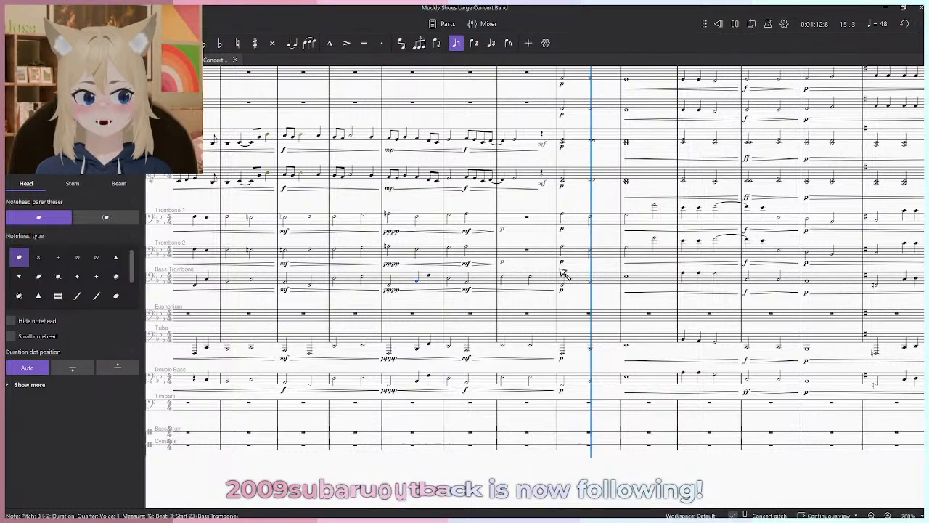
pyautogui.press('space')
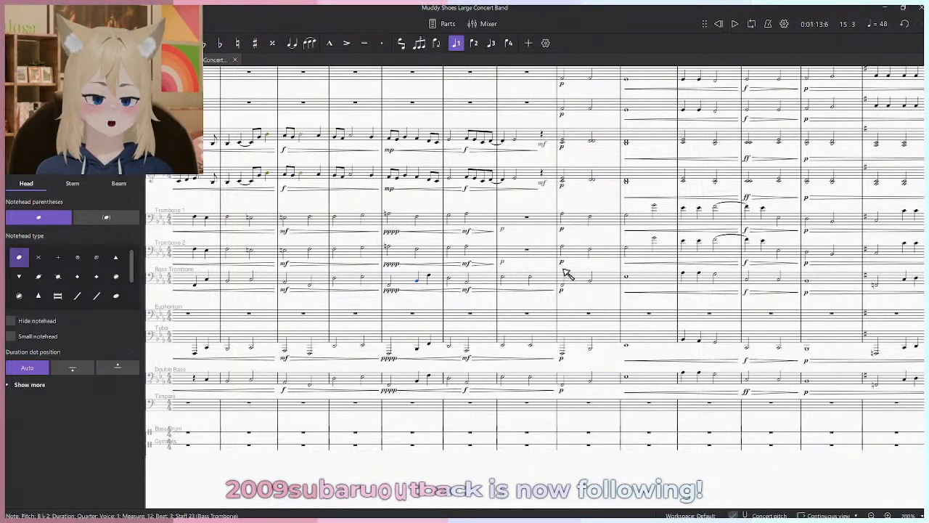
# - Continue playback from beat 3 of measure 15 to the start of measure 17
pyautogui.press('space')
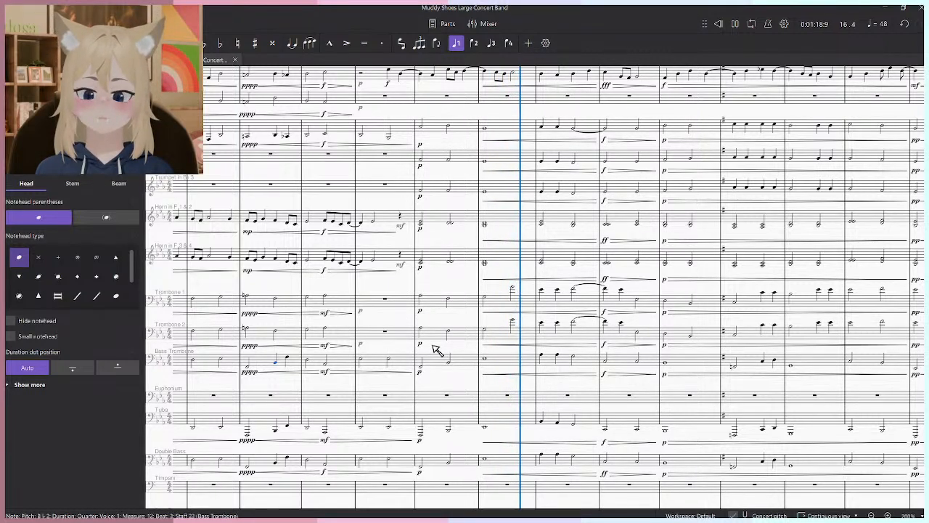
pyautogui.press('space')
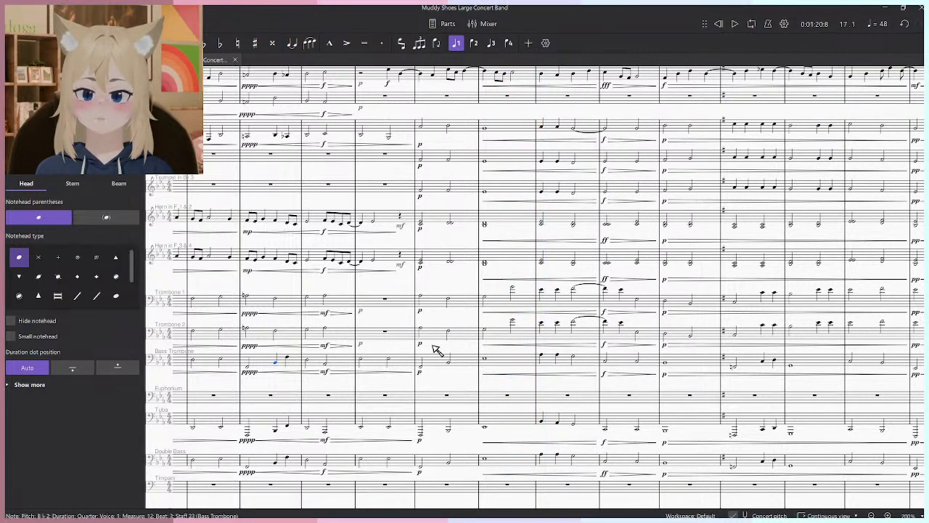
pyautogui.scroll(5, 451, 332)
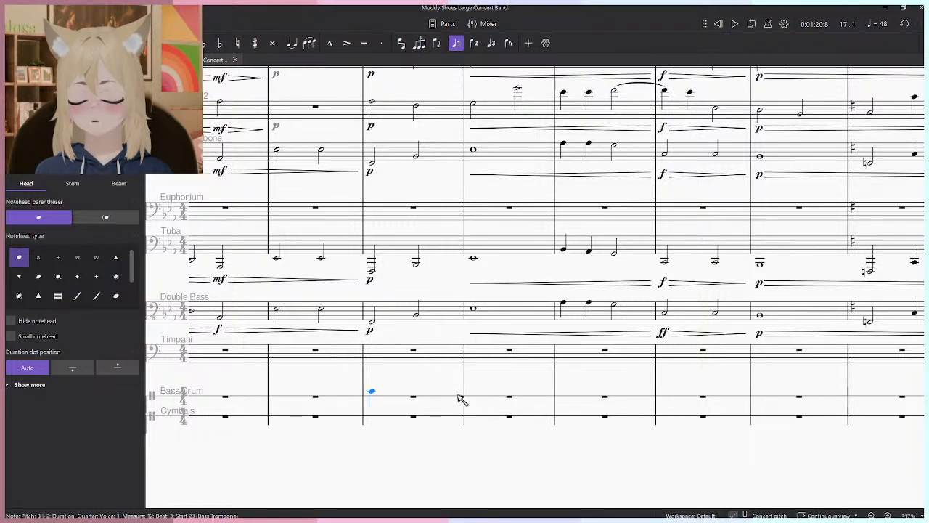
# - Enter four quarter notes in measure 16 of the Bass Drum staff
pyautogui.press('n')
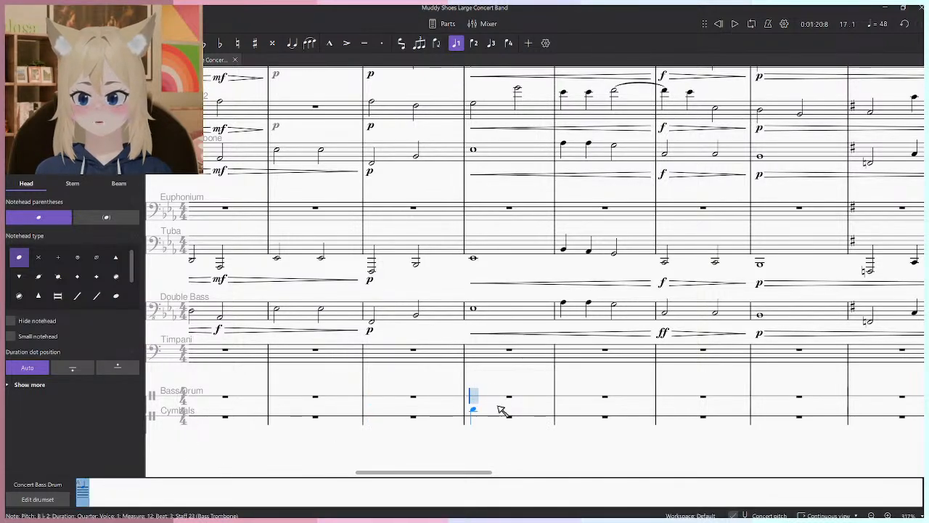
pyautogui.click(525, 398)
pyautogui.click(544, 398)
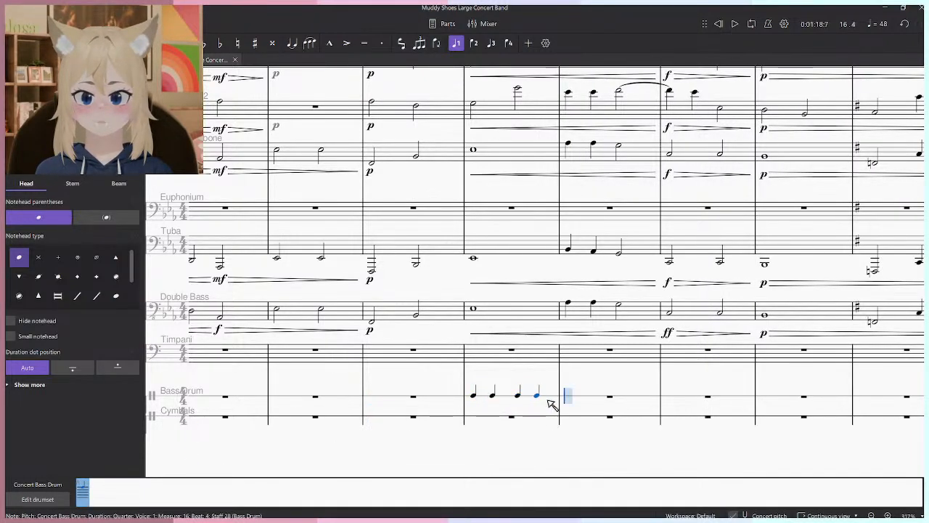
pyautogui.press('Escape')
# - Mark the first Bass Drum note in measure 16 mp and play back the opening of that measure
pyautogui.click(25, 60)
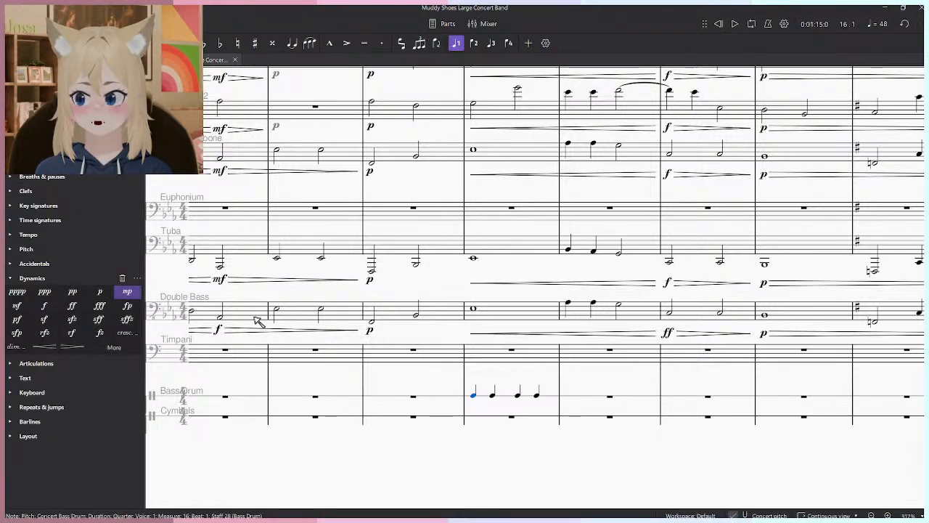
pyautogui.click(44, 307)
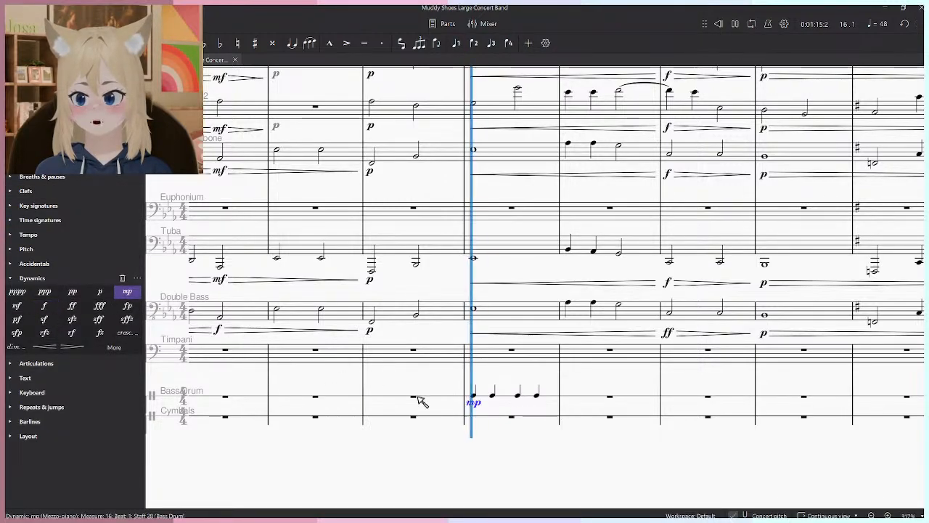
pyautogui.click(507, 460)
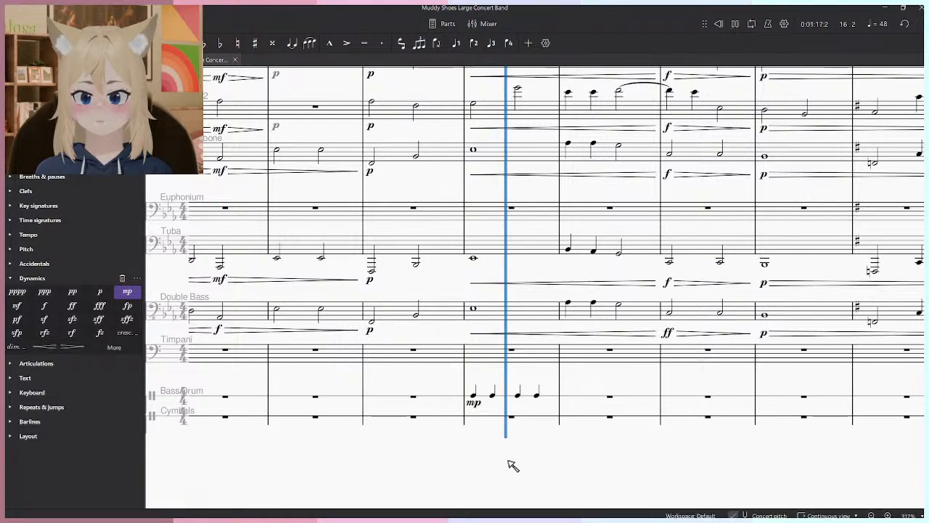
pyautogui.press('space')
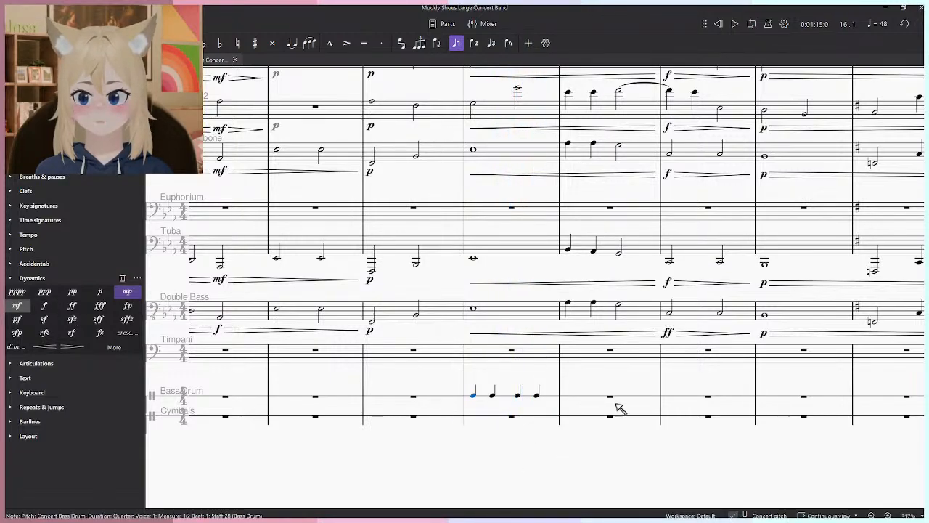
# - Fill Bass Drum measures 17 and 15 with the same four quarter notes, keeping a single mf on measure 15's first beat
pyautogui.click(593, 403)
pyautogui.hotkey('ctrl', 'v')
pyautogui.click(569, 406)
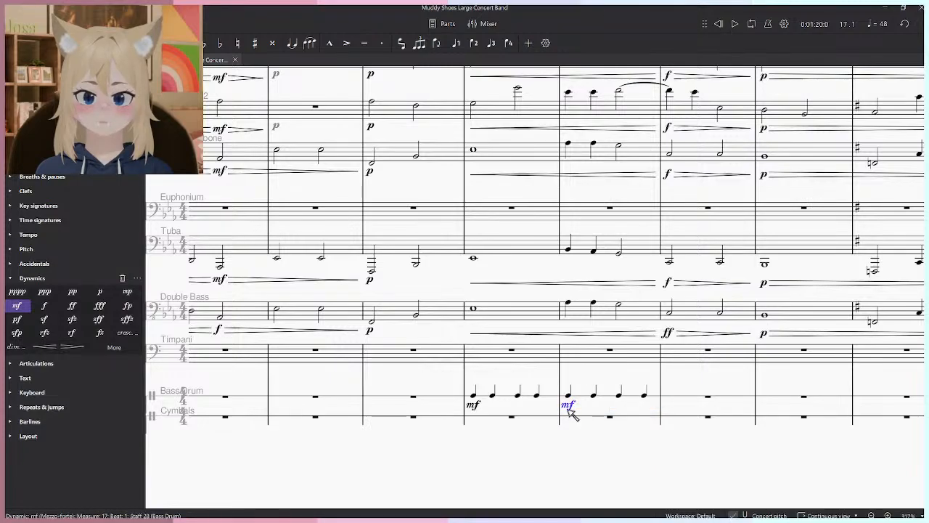
pyautogui.scroll(-5, 492, 415)
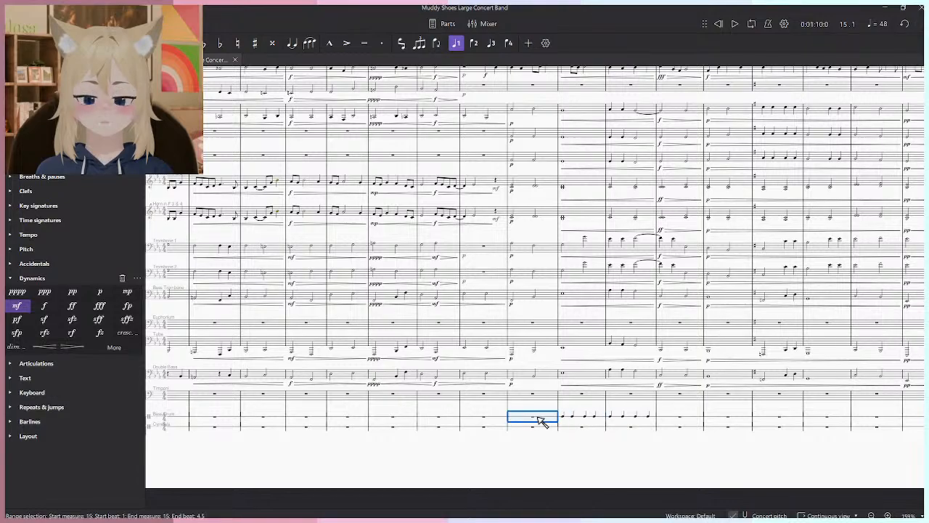
pyautogui.scroll(5, 491, 421)
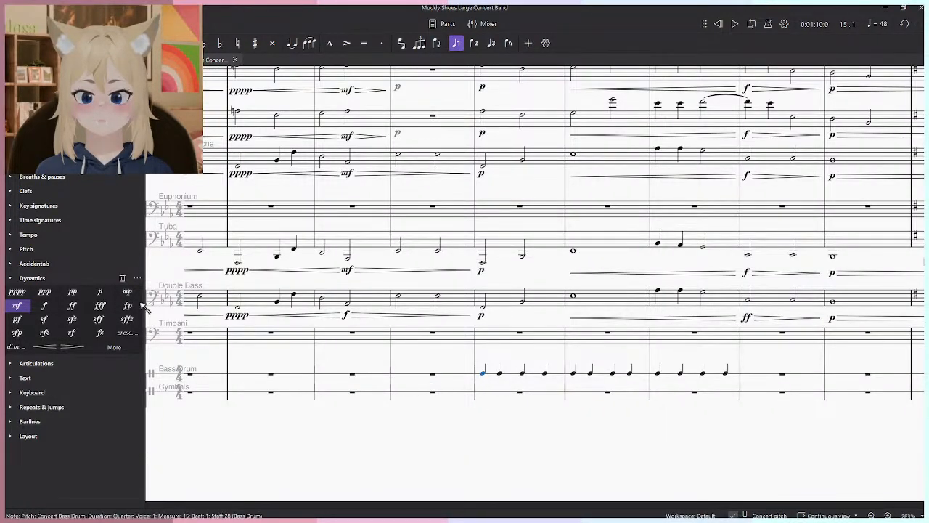
pyautogui.click(17, 305)
# - Play the score back from measure 15 to beat 1 of measure 16 and examine the surrounding parts against the Bass Drum
pyautogui.press('space')
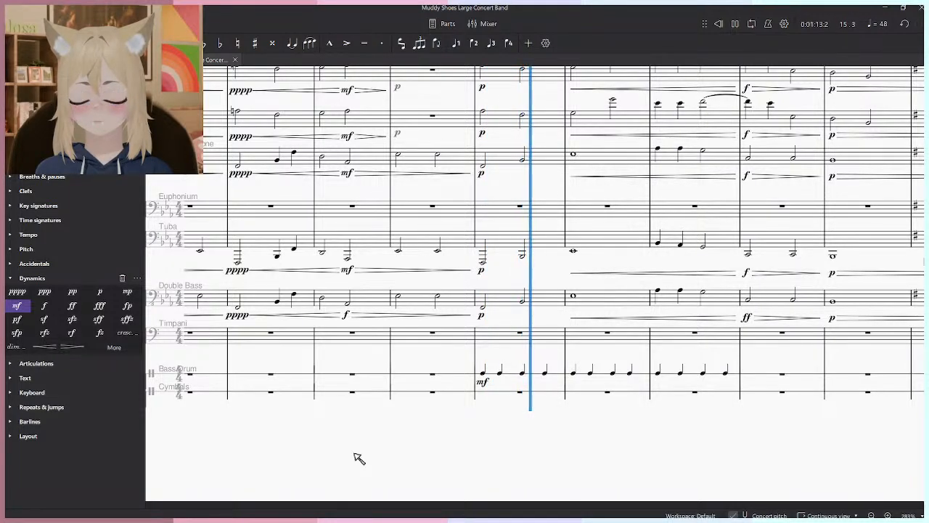
pyautogui.press('space')
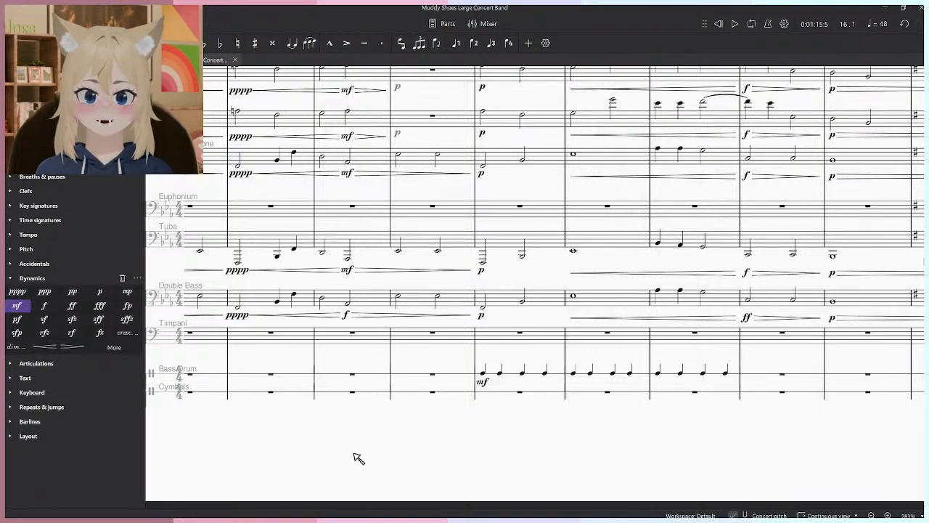
pyautogui.scroll(-5, 555, 246)
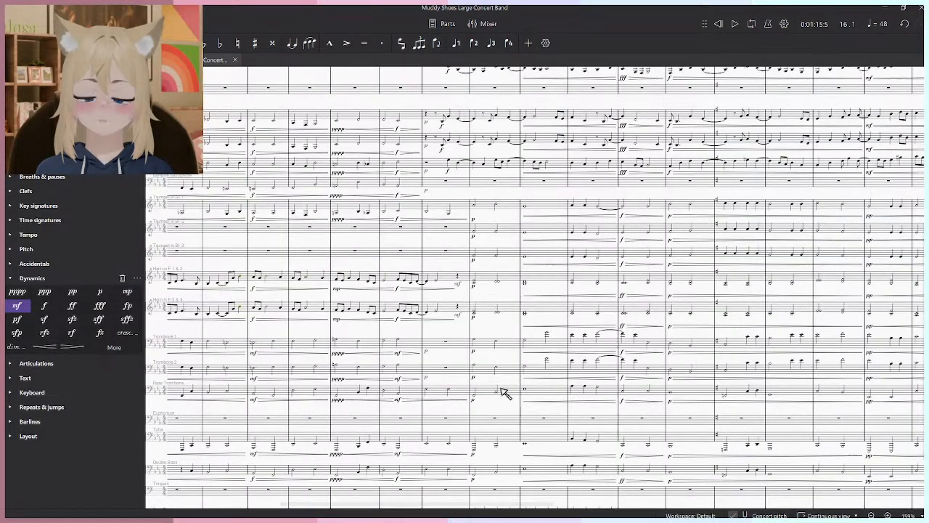
pyautogui.scroll(6, 443, 332)
pyautogui.scroll(-3, 465, 373)
pyautogui.scroll(8, 464, 456)
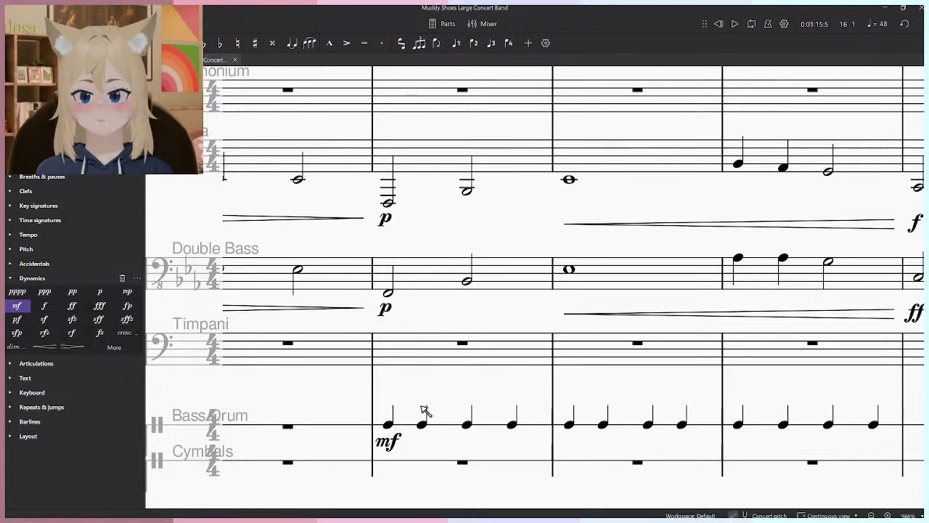
pyautogui.scroll(-3, 427, 418)
pyautogui.scroll(3, 429, 428)
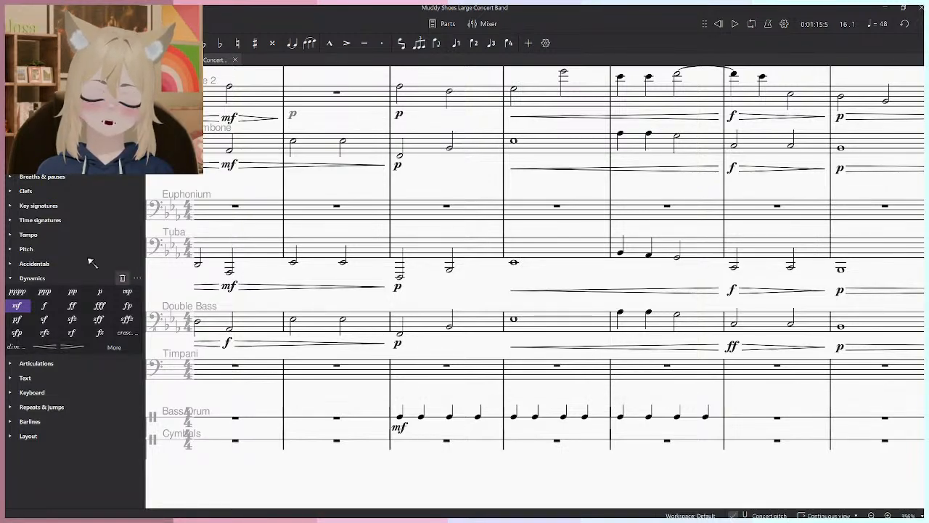
# - Add a Snare Drum from the unpitched percussion instruments to the score
pyautogui.click(117, 60)
pyautogui.click(68, 60)
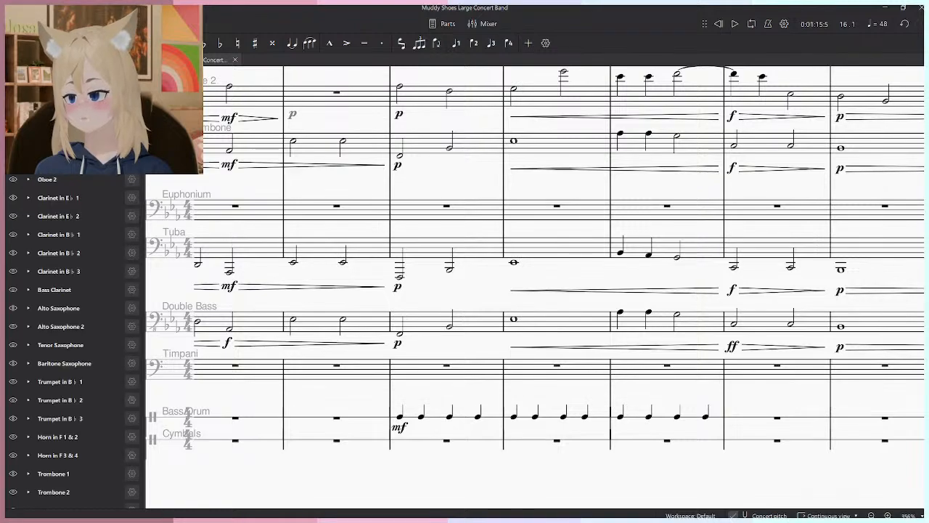
pyautogui.scroll(-3, 86, 200)
pyautogui.scroll(3, 80, 156)
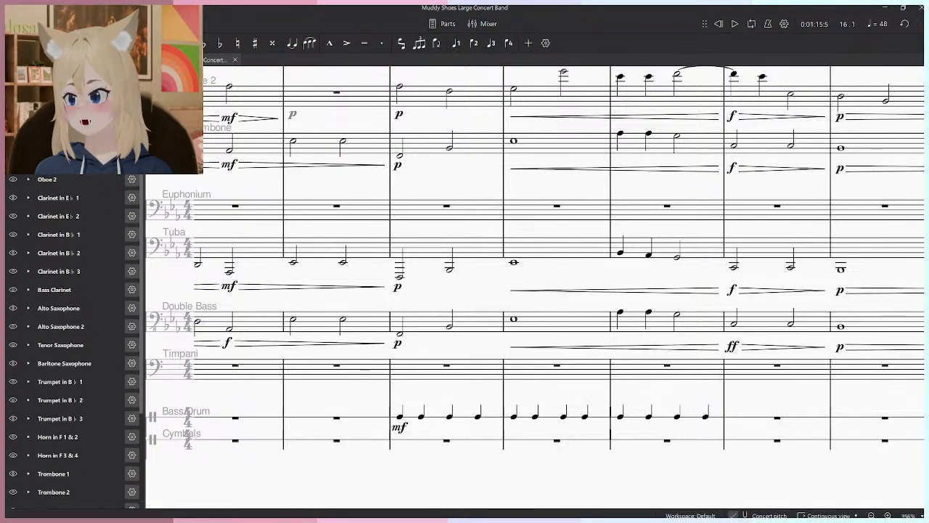
pyautogui.click(40, 82)
pyautogui.write('snare')
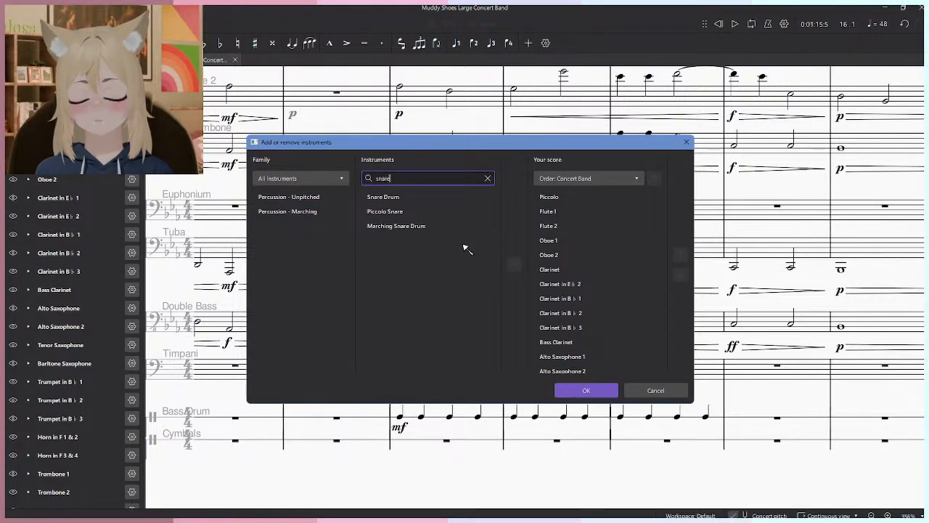
pyautogui.click(407, 212)
pyautogui.click(406, 200)
pyautogui.click(421, 213)
pyautogui.click(415, 196)
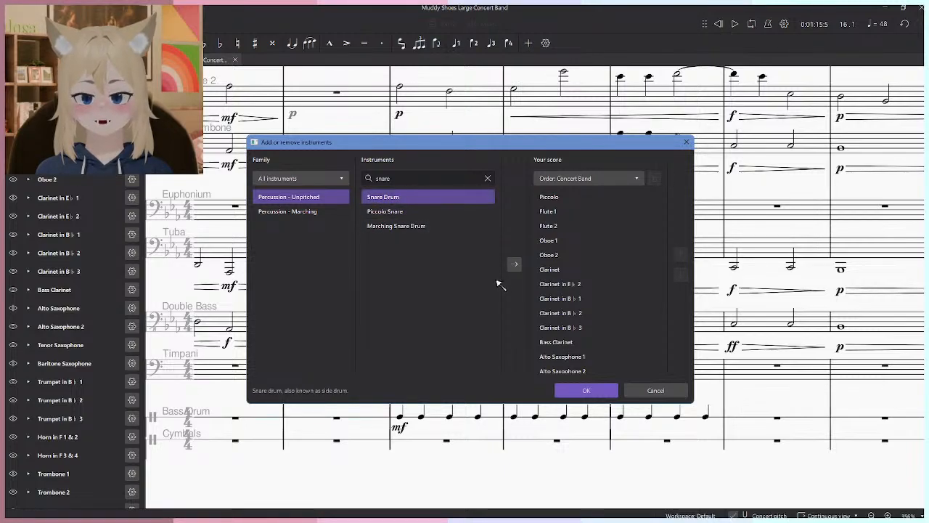
pyautogui.click(514, 266)
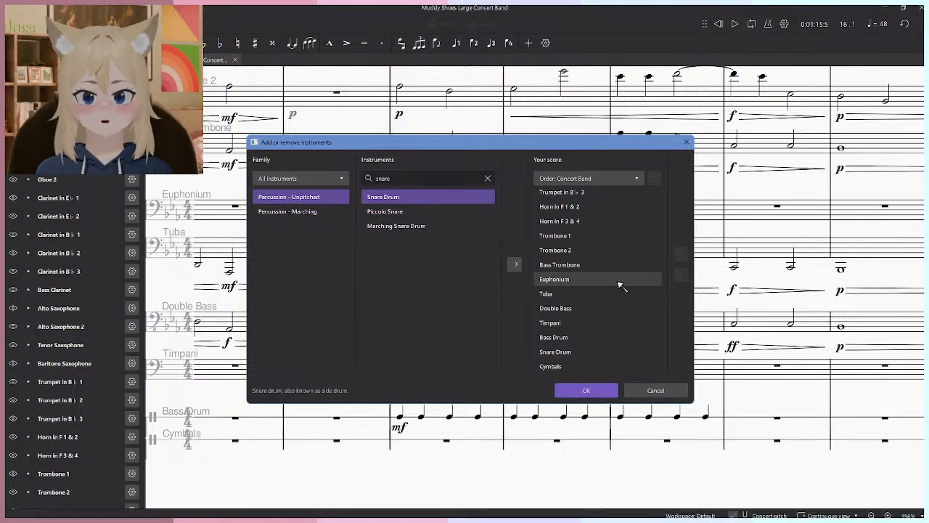
pyautogui.click(586, 390)
# - Shorten the first Bass Drum note in measure 15 to an eighth note and play it back briefly
pyautogui.keyDown('ctrl'); pyautogui.scroll(2, 429, 414); pyautogui.keyUp('ctrl')
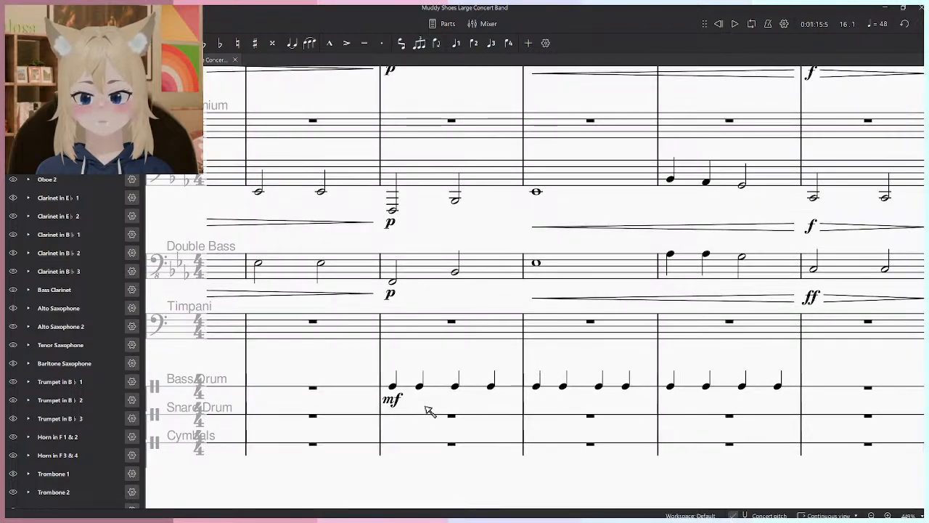
pyautogui.moveTo(421, 428); pyautogui.dragTo(431, 429)
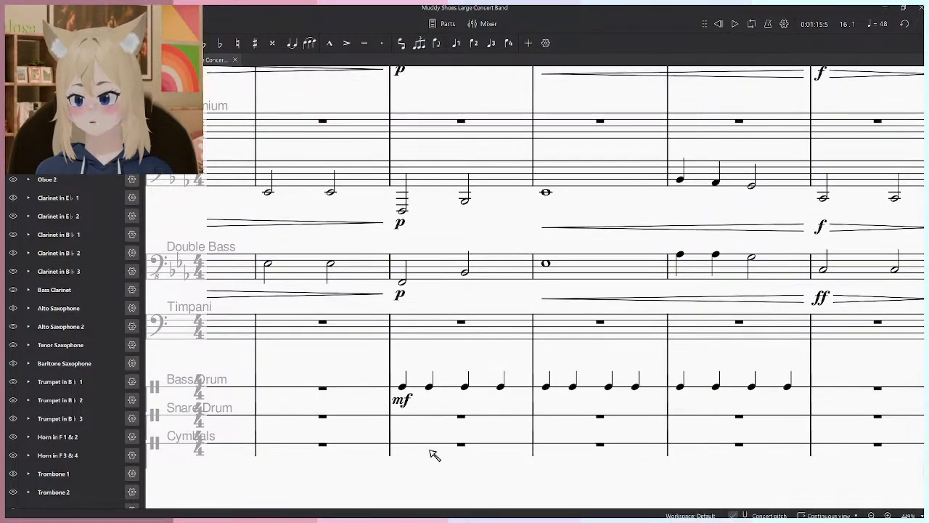
pyautogui.click(404, 387)
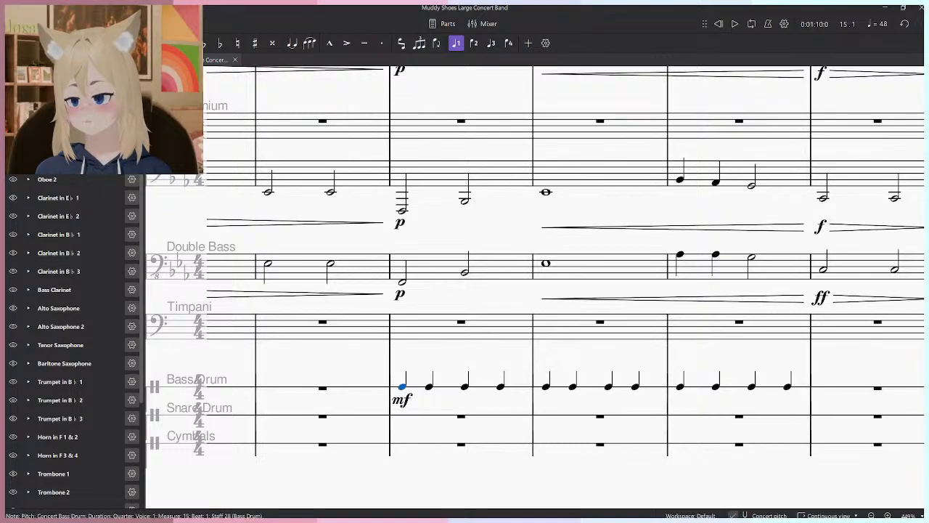
pyautogui.press('4')
pyautogui.press('space')
pyautogui.press('space')
pyautogui.keyDown('ctrl'); pyautogui.scroll(5, 433, 393); pyautogui.keyUp('ctrl')
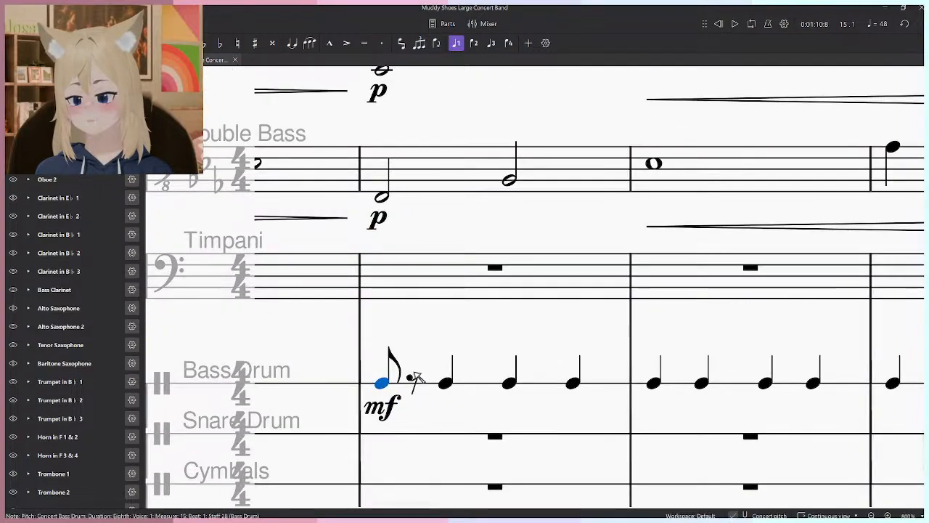
pyautogui.scroll(-5, 419, 379)
pyautogui.scroll(3, 414, 390)
# - Enter an eighth-note snare hit on beat 2 of measure 15 in the Snare Drum staff
pyautogui.click(417, 396)
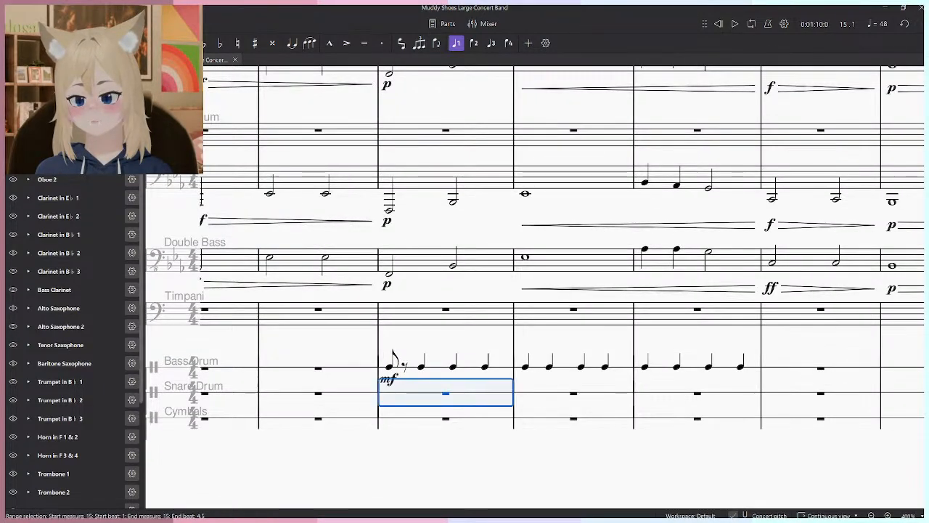
pyautogui.press('4')
pyautogui.keyDown('ctrl'); pyautogui.scroll(3, 421, 375); pyautogui.keyUp('ctrl')
pyautogui.press('n')
pyautogui.press('n')
pyautogui.press('n')
pyautogui.click(95, 490)
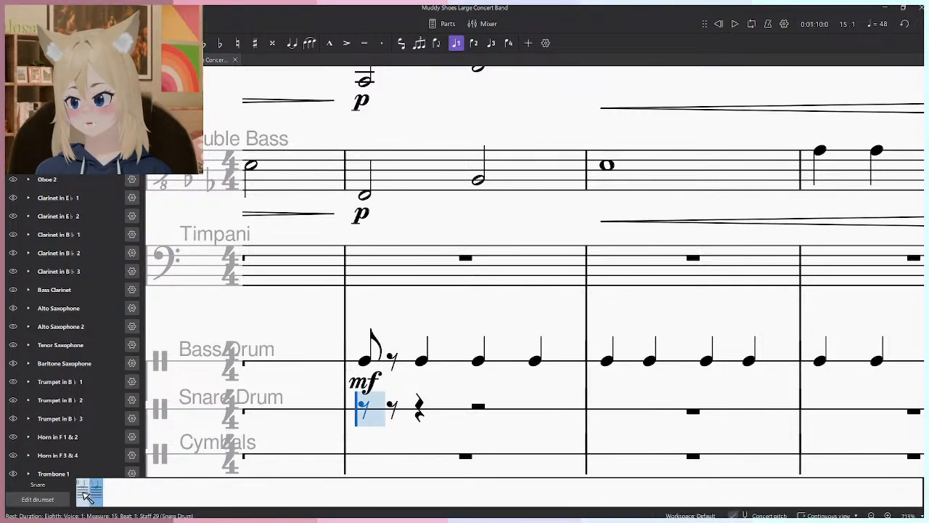
pyautogui.click(413, 410)
pyautogui.press('Escape')
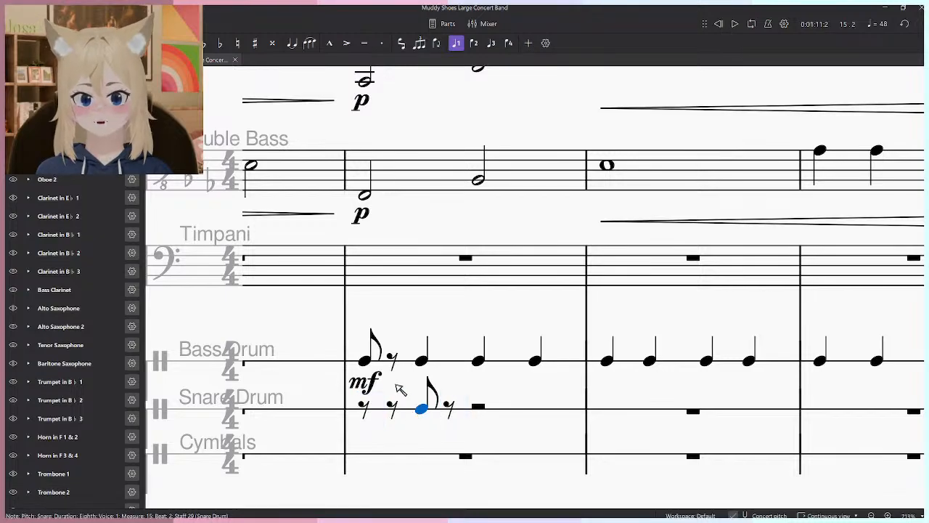
pyautogui.press('Escape')
# - Play back the start of measure 15, and replay the score from measure 14 to beat 2 of measure 15
pyautogui.press('space')
pyautogui.press('space')
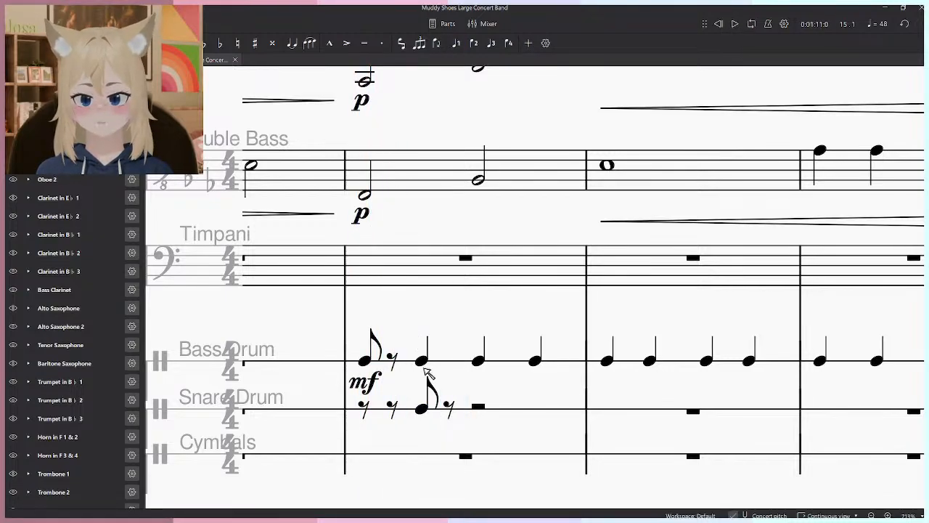
pyautogui.keyDown('ctrl'); pyautogui.scroll(-5, 417, 386); pyautogui.keyUp('ctrl')
pyautogui.click(355, 333)
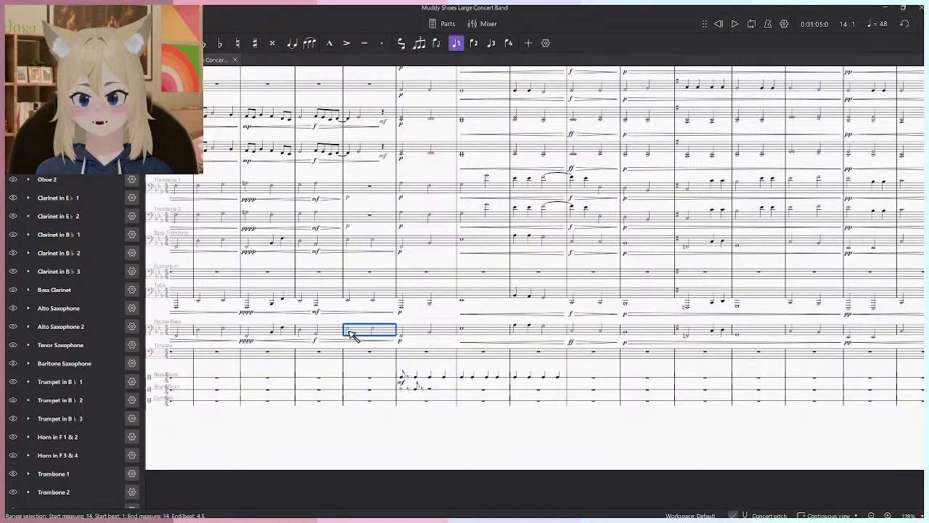
pyautogui.press('space')
pyautogui.press('Escape')
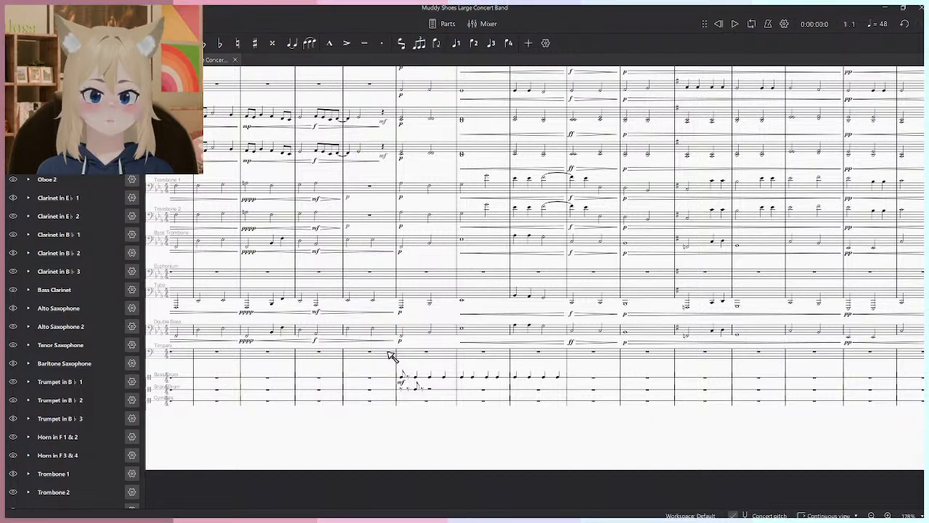
pyautogui.press('space')
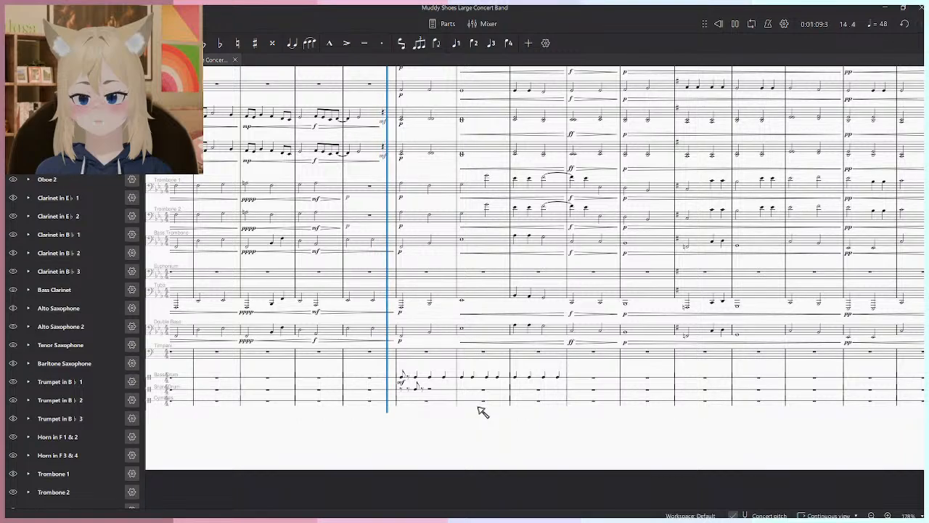
pyautogui.scroll(4, 483, 411)
pyautogui.press('space')
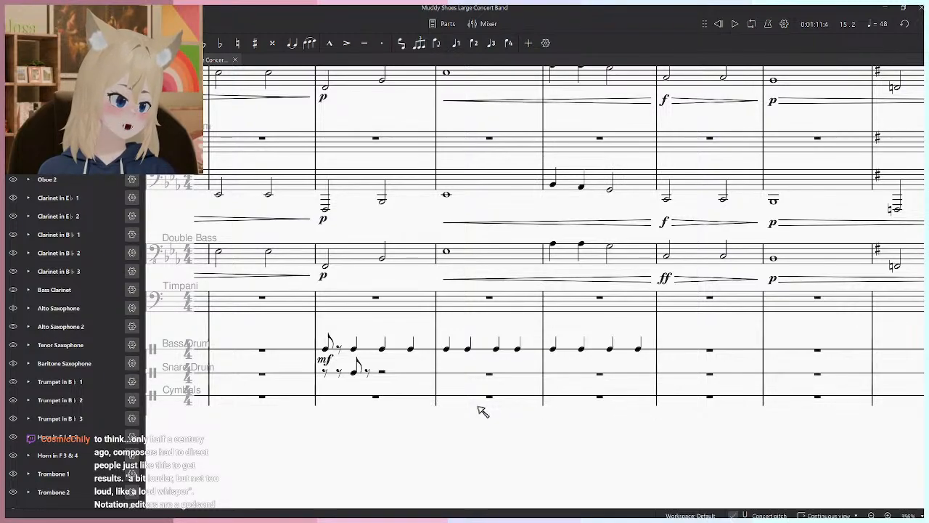
# - Delete the Bass Drum and Snare Drum notes, including the mf mark, from measures 15 to 17
pyautogui.scroll(-3, 475, 404)
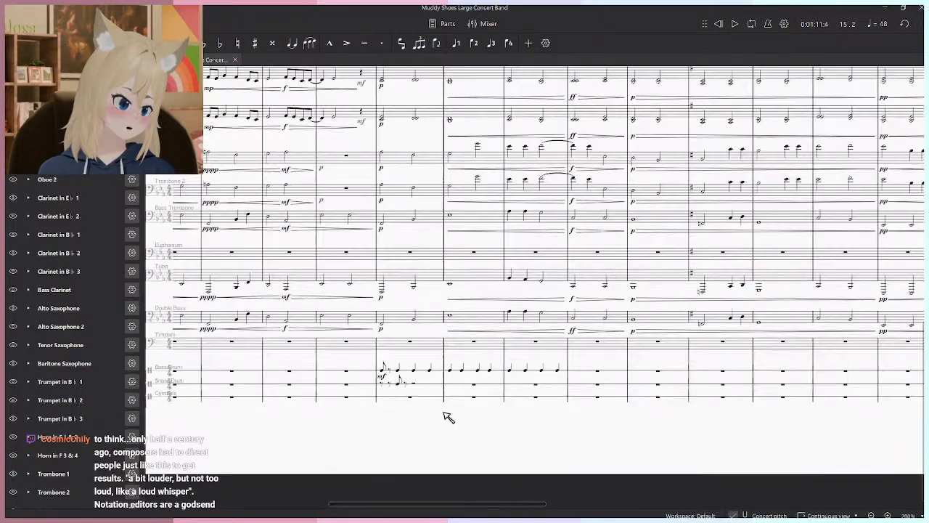
pyautogui.click(398, 381)
pyautogui.click(572, 390)
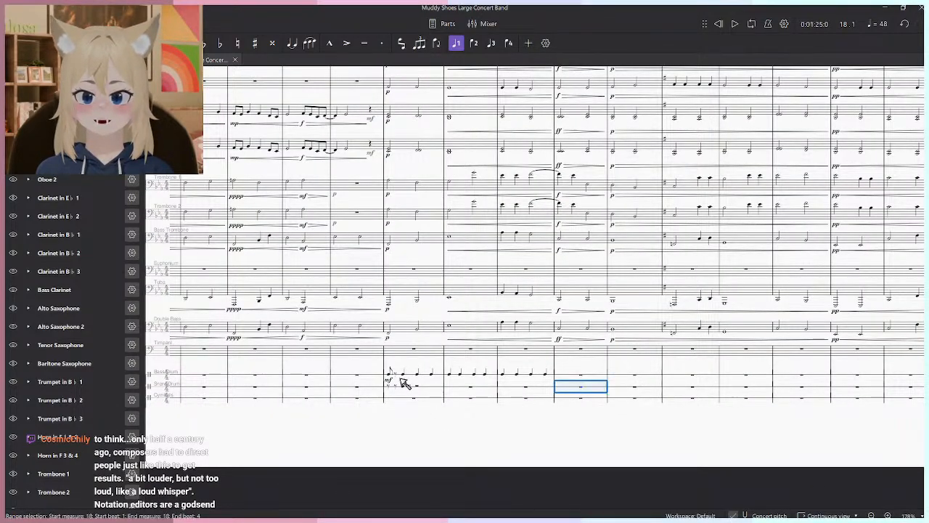
pyautogui.keyDown('shift'); pyautogui.click(365, 378); pyautogui.keyUp('shift')
pyautogui.press('Delete')
# - Examine the measures after measure 18 for a suitable place for percussion entries
pyautogui.click(415, 419)
pyautogui.moveTo(587, 411); pyautogui.dragTo(811, 417)
pyautogui.moveTo(262, 392); pyautogui.dragTo(848, 402)
pyautogui.moveTo(430, 432); pyautogui.dragTo(277, 404)
pyautogui.scroll(-3, 556, 438)
pyautogui.moveTo(557, 438); pyautogui.dragTo(138, 447)
pyautogui.scroll(1, 577, 377)
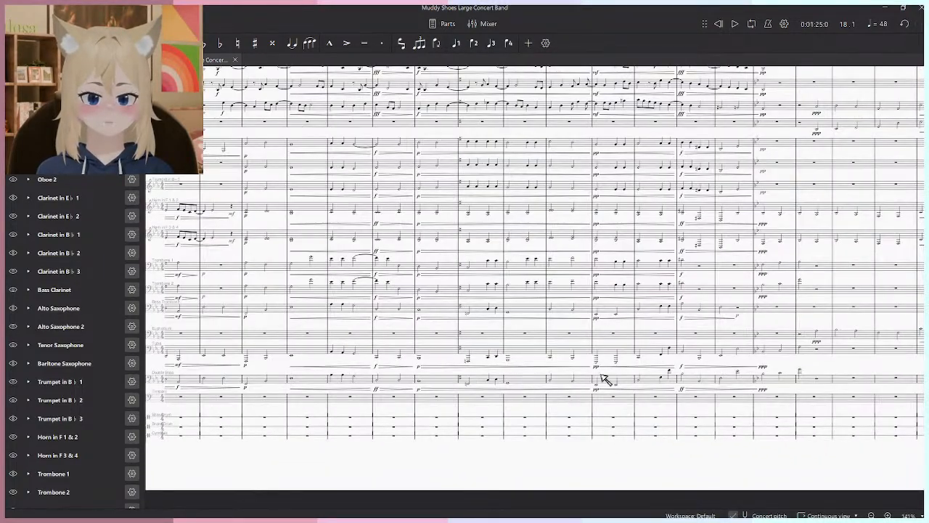
pyautogui.scroll(1, 528, 406)
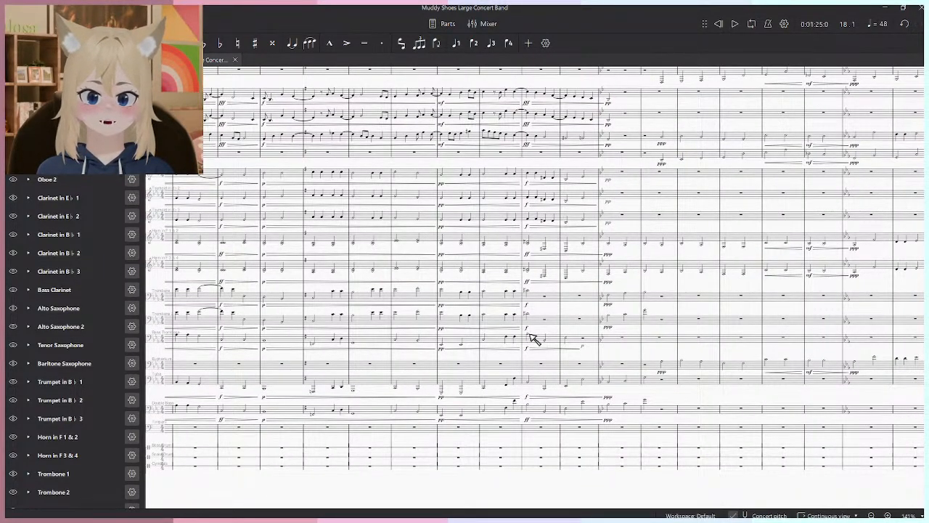
# - Play back the score from beat 1 of measure 25 to the start of measure 26
pyautogui.click(531, 336)
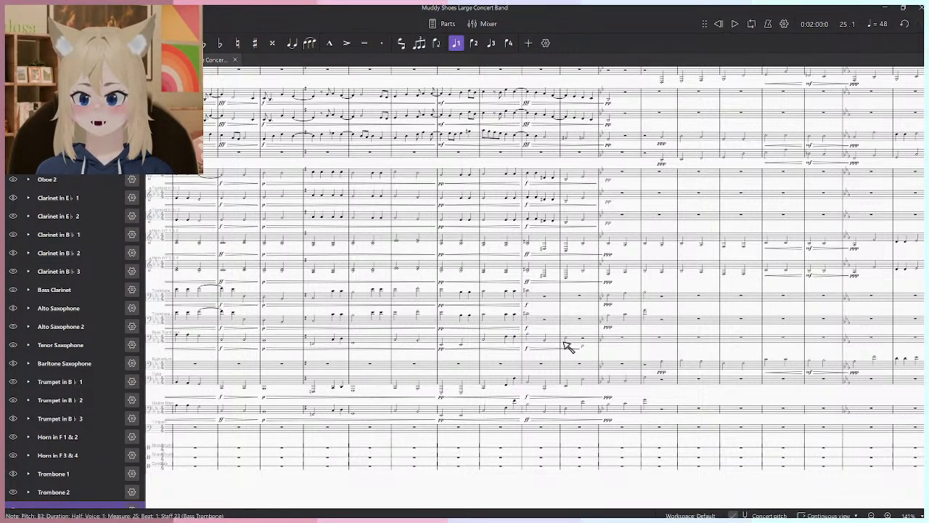
pyautogui.press('space')
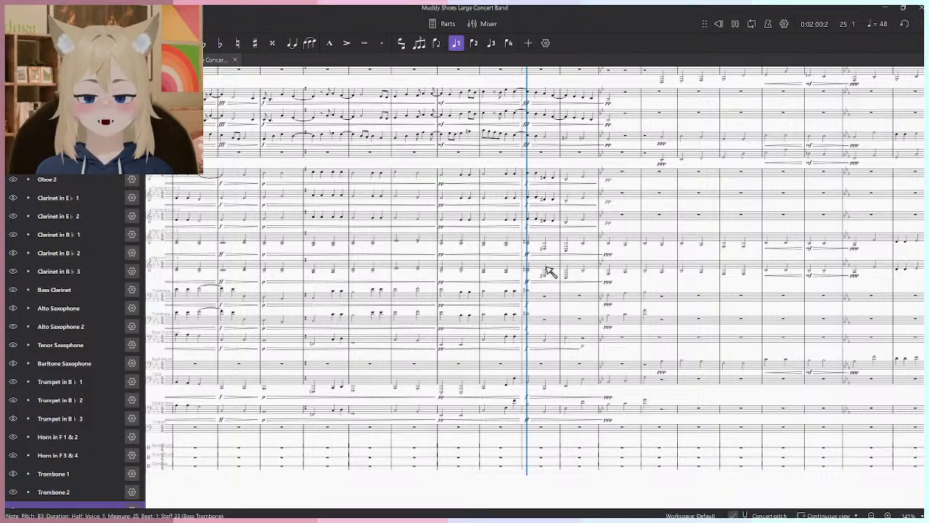
pyautogui.scroll(5, 606, 310)
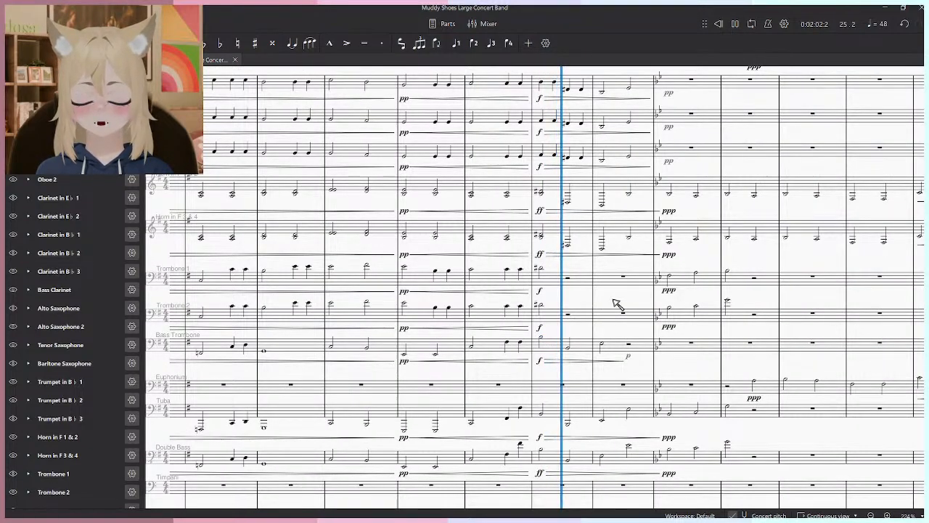
pyautogui.moveTo(614, 305); pyautogui.dragTo(539, 278)
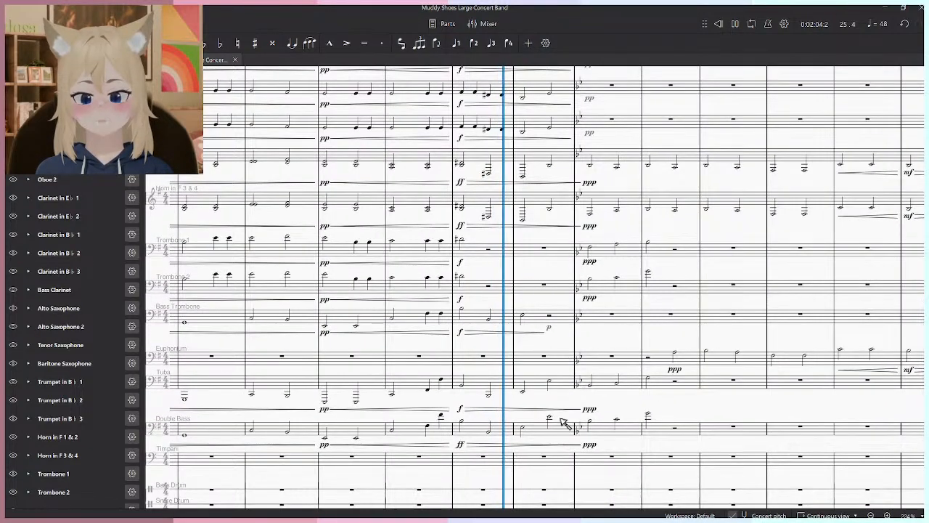
pyautogui.scroll(-3, 539, 368)
pyautogui.press('space')
# - Enter a half-note crash cymbal hit on beat 1 of measure 26 in the Cymbals staff
pyautogui.scroll(4, 494, 459)
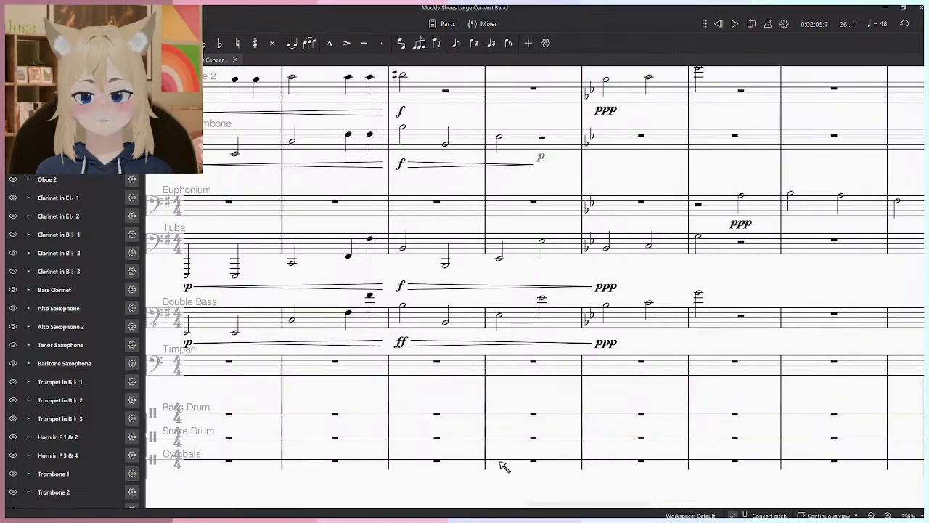
pyautogui.press('n')
pyautogui.click(512, 461)
pyautogui.click(82, 490)
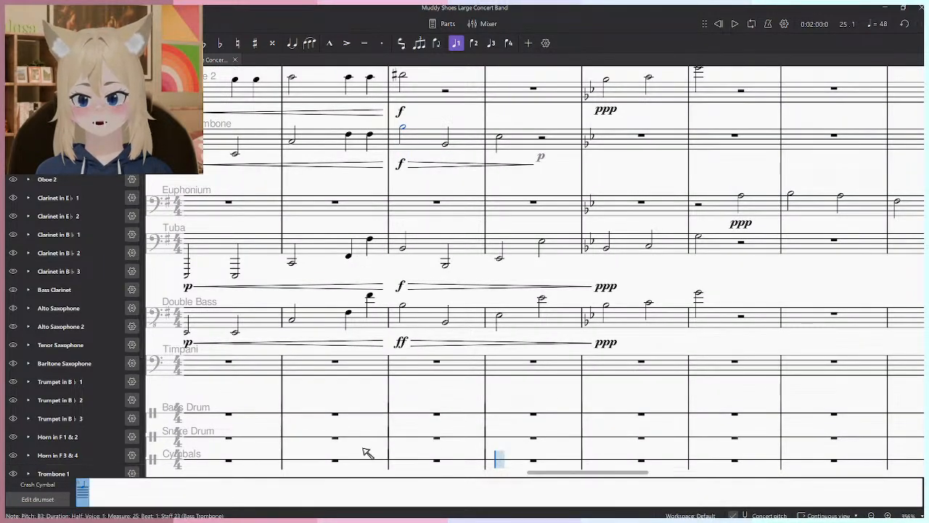
pyautogui.click(514, 468)
pyautogui.press('Escape')
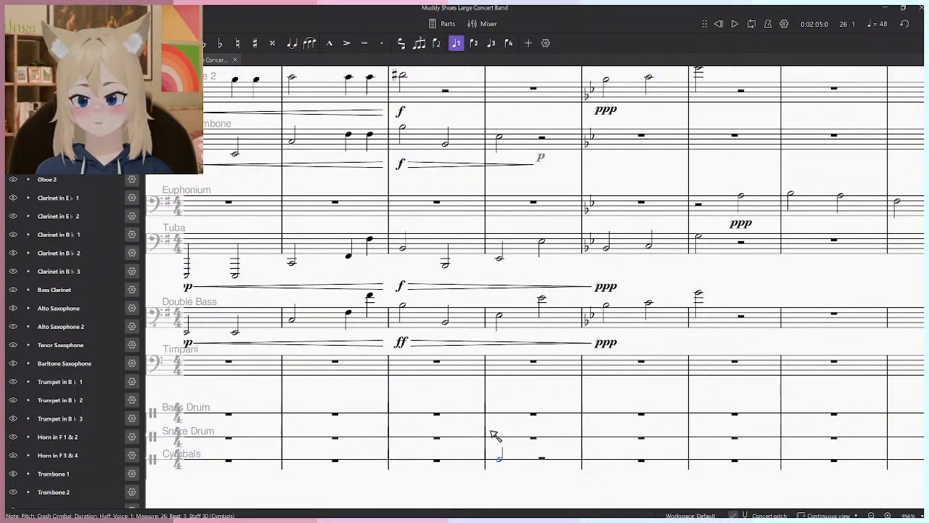
# - Play back the cymbal hit in measure 26, and replay the score from measure 25 to beat 3 of measure 30
pyautogui.press('space')
pyautogui.scroll(-6, 435, 380)
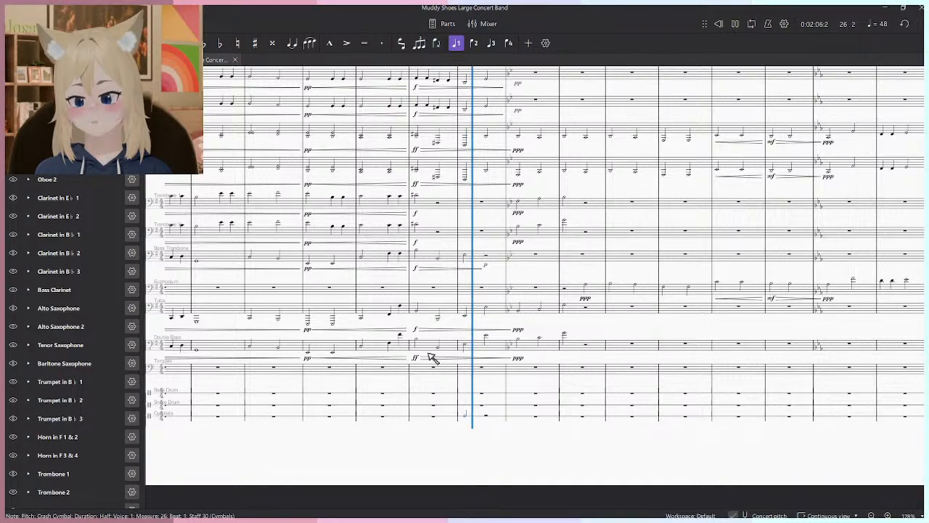
pyautogui.click(420, 345)
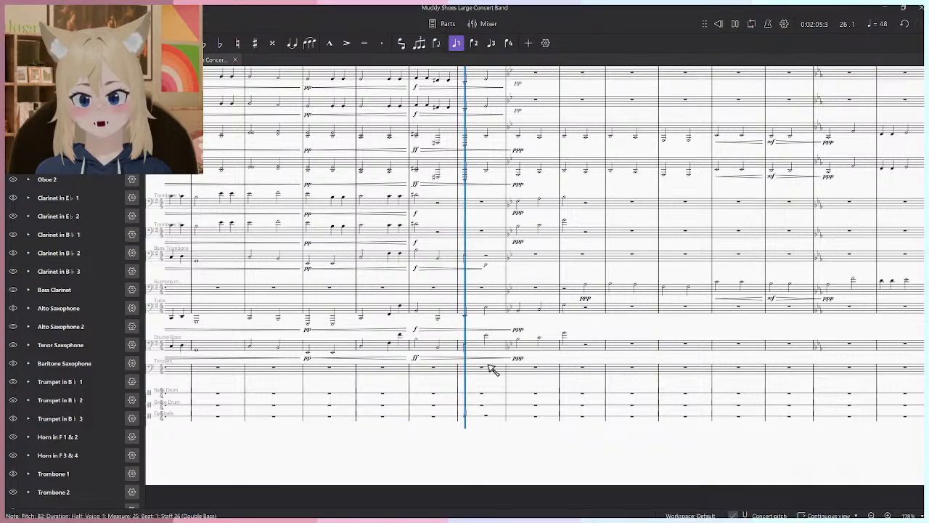
pyautogui.scroll(3, 491, 370)
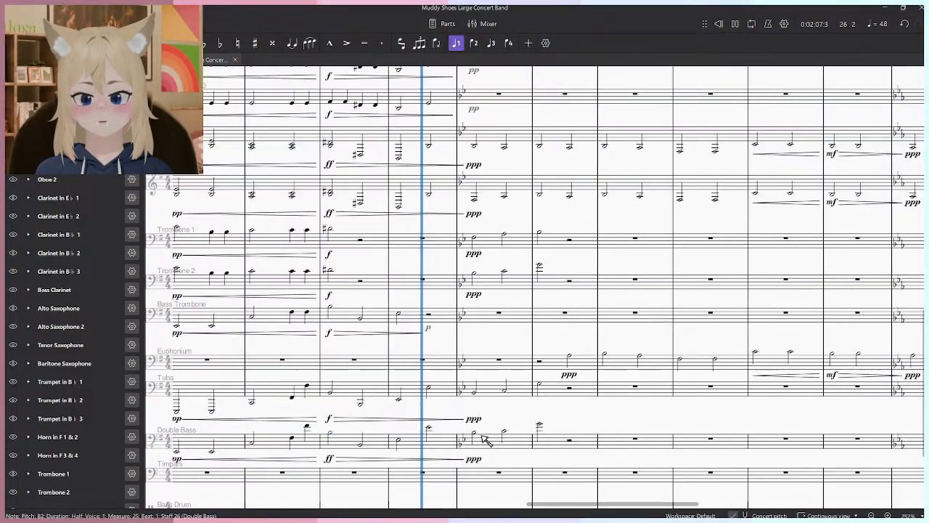
pyautogui.scroll(-3, 486, 441)
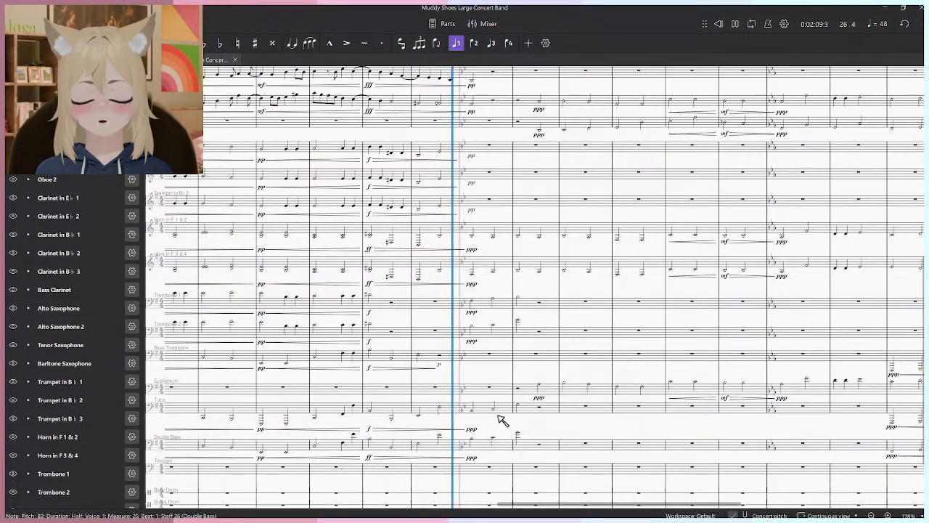
pyautogui.scroll(1, 498, 420)
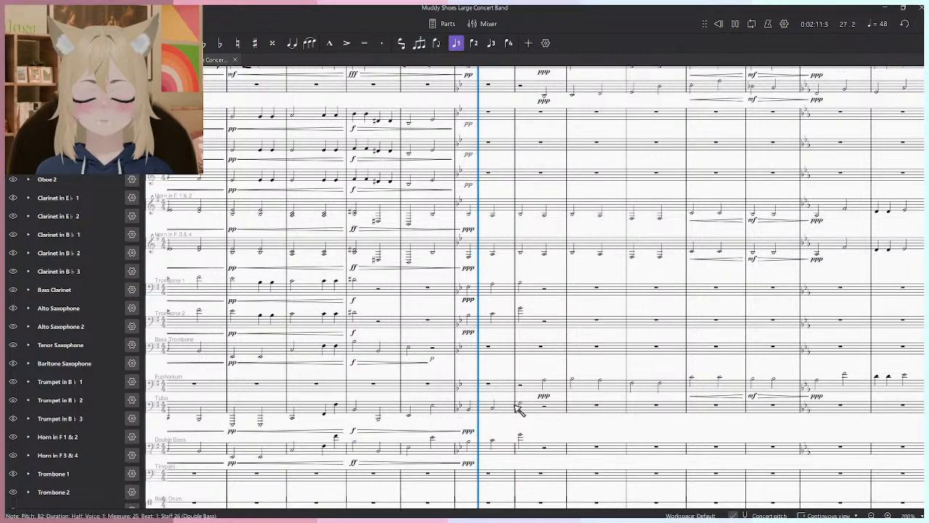
pyautogui.scroll(-6, 573, 368)
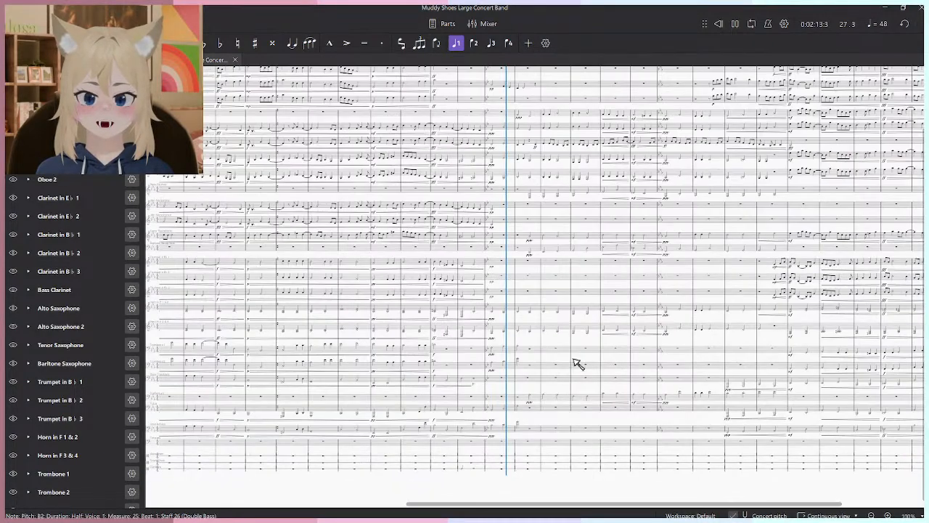
pyautogui.scroll(5, 579, 354)
pyautogui.moveTo(586, 329); pyautogui.dragTo(574, 381)
pyautogui.scroll(-4, 580, 363)
pyautogui.scroll(-4, 579, 385)
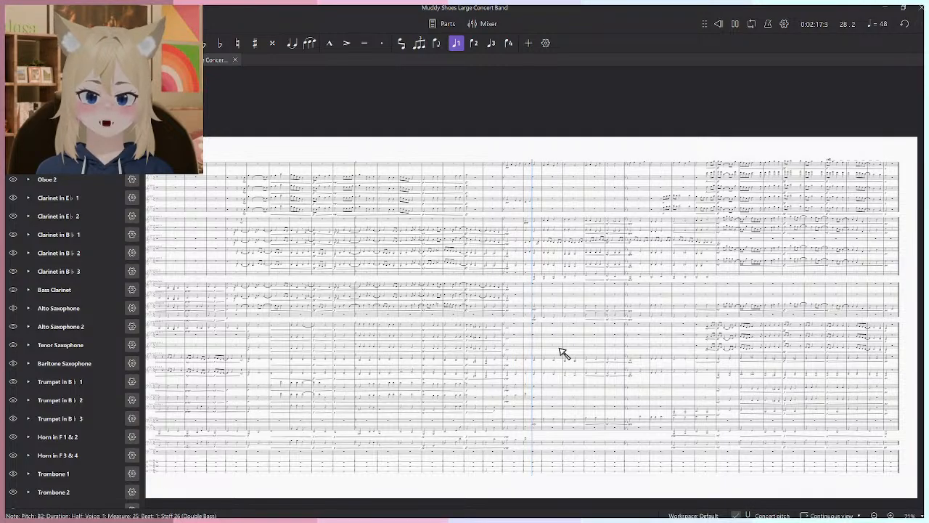
pyautogui.scroll(6, 559, 354)
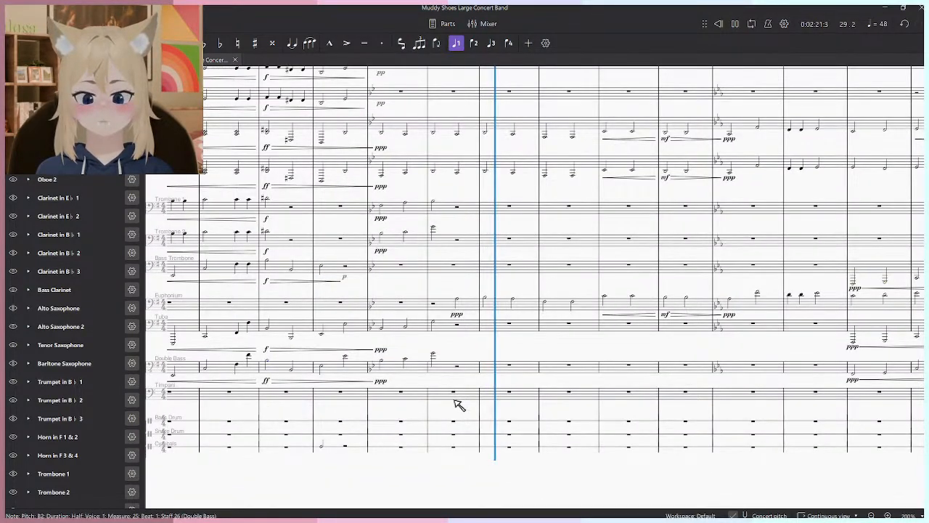
pyautogui.scroll(-2, 458, 405)
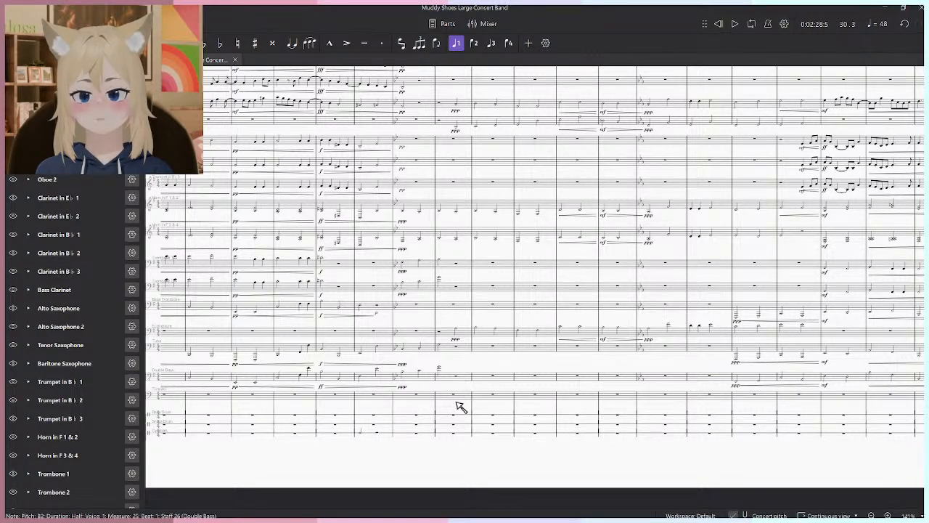
# - Examine the woodwind, brass and percussion staves from measure 26 to the end of the score for places that need percussion
pyautogui.scroll(-10, 459, 403)
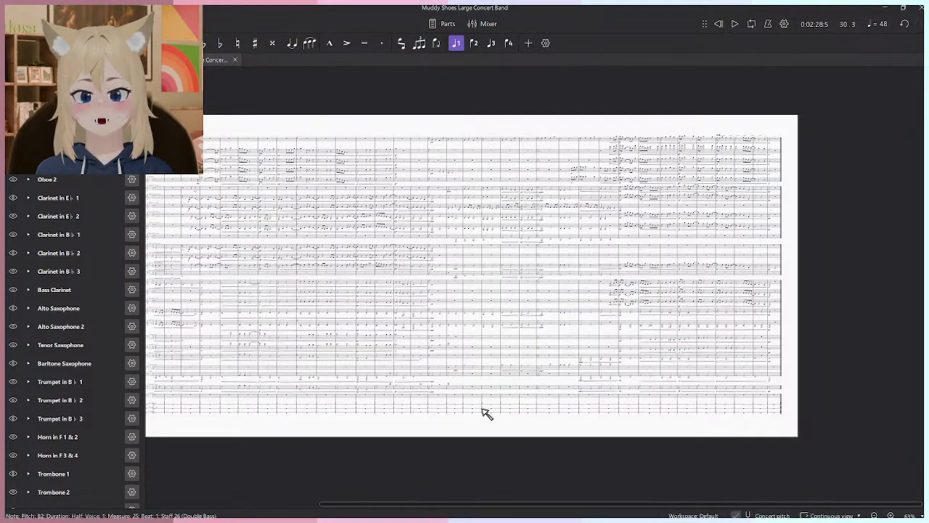
pyautogui.scroll(5, 687, 421)
pyautogui.moveTo(270, 364); pyautogui.dragTo(298, 495)
pyautogui.moveTo(427, 247); pyautogui.dragTo(472, 188)
pyautogui.scroll(6, 483, 367)
pyautogui.scroll(-3, 473, 138)
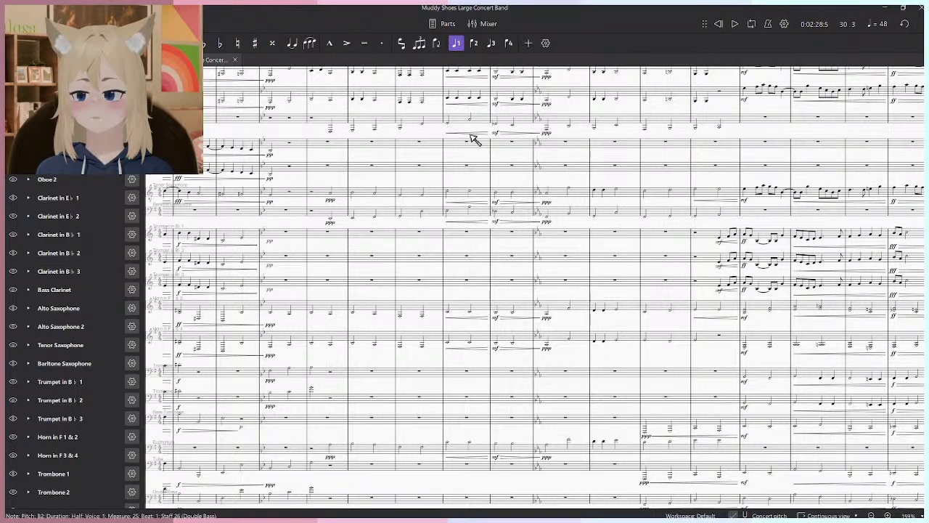
pyautogui.scroll(-6, 728, 241)
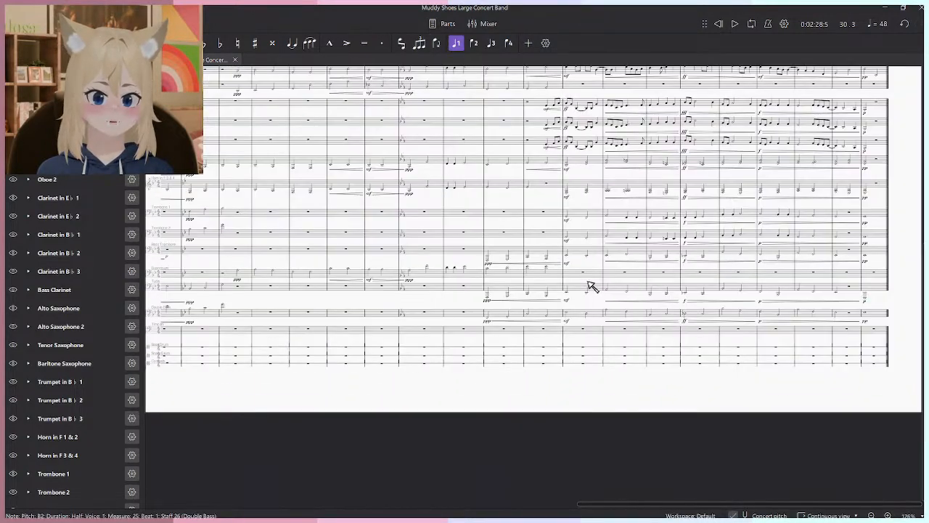
pyautogui.scroll(-4, 652, 324)
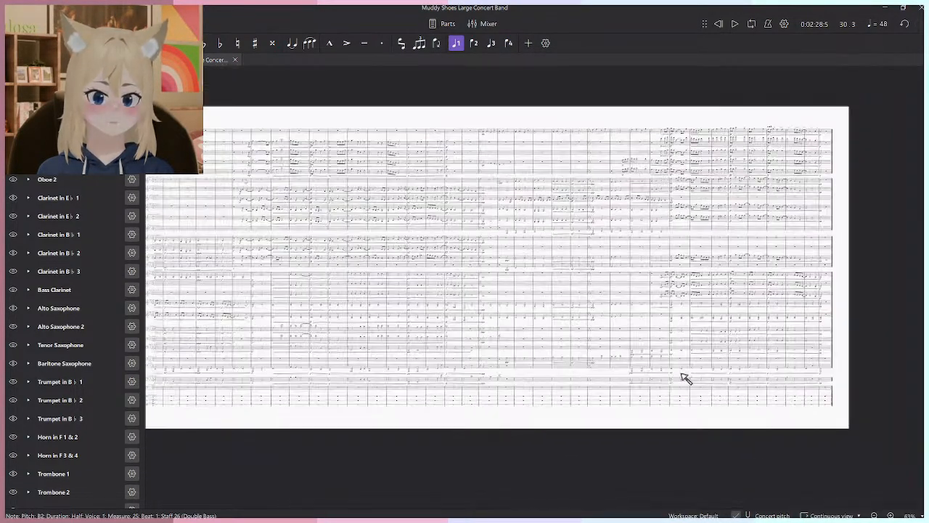
# - Remove the Bass Drum, Snare Drum and Cymbals instruments from the score
pyautogui.scroll(-3, 682, 376)
pyautogui.scroll(-4, 88, 446)
pyautogui.click(75, 444)
pyautogui.click(75, 462)
pyautogui.keyDown('shift'); pyautogui.click(82, 499); pyautogui.keyUp('shift')
pyautogui.moveTo(249, 385); pyautogui.dragTo(382, 442)
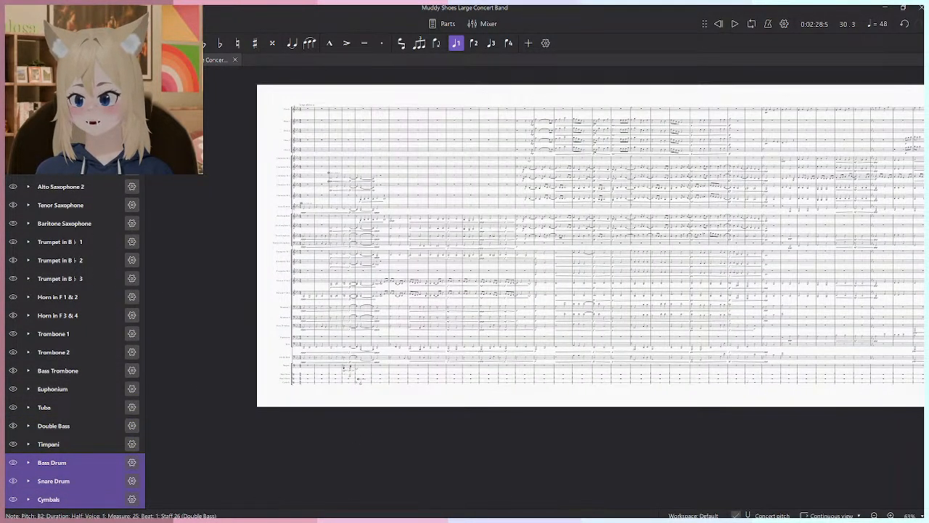
pyautogui.press('Delete')
# - Examine the opening measures and play back the horn entry from measure 6 into measure 7
pyautogui.scroll(6, 512, 332)
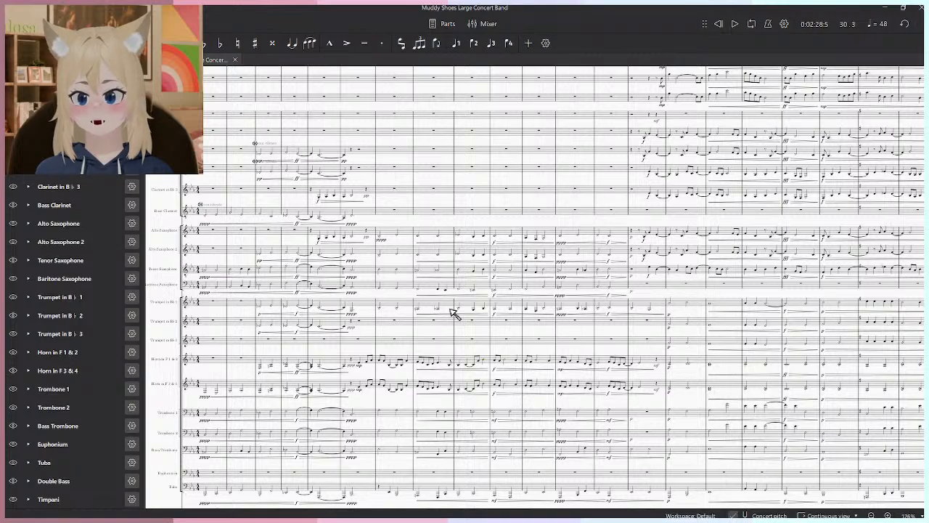
pyautogui.moveTo(389, 383); pyautogui.dragTo(417, 423)
pyautogui.moveTo(453, 215); pyautogui.dragTo(481, 426)
pyautogui.scroll(1, 440, 419)
pyautogui.moveTo(399, 429)
pyautogui.mouseDown()
pyautogui.moveTo(440, 440)
pyautogui.moveTo(405, 198)
pyautogui.mouseUp()
pyautogui.moveTo(462, 417); pyautogui.dragTo(429, 195)
pyautogui.moveTo(369, 269); pyautogui.dragTo(368, 362)
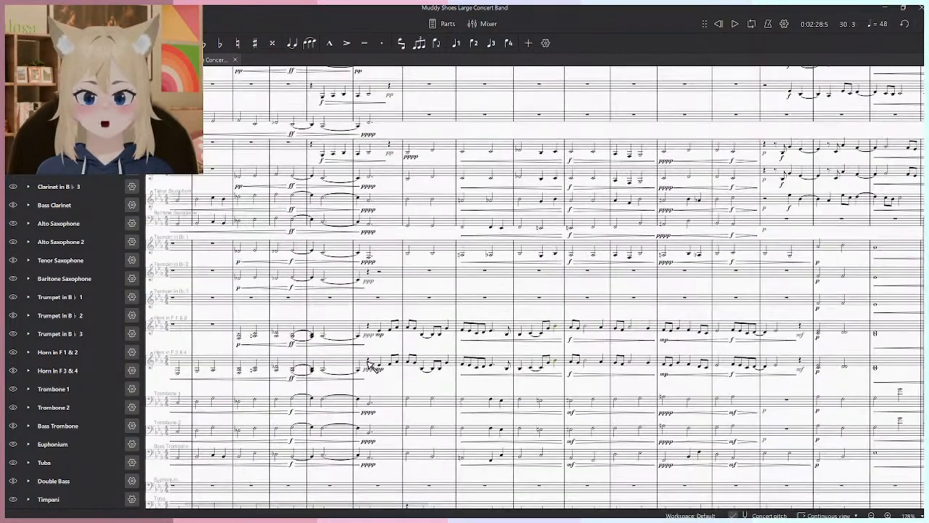
pyautogui.click(377, 332)
pyautogui.press('space')
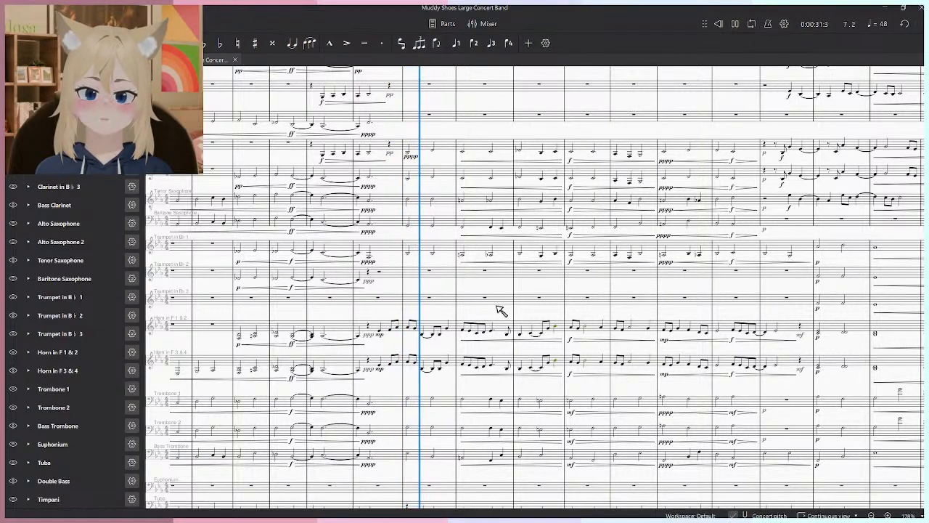
pyautogui.press('space')
# - Play back the score from the beginning to beat 4 of measure 14
pyautogui.click(732, 25)
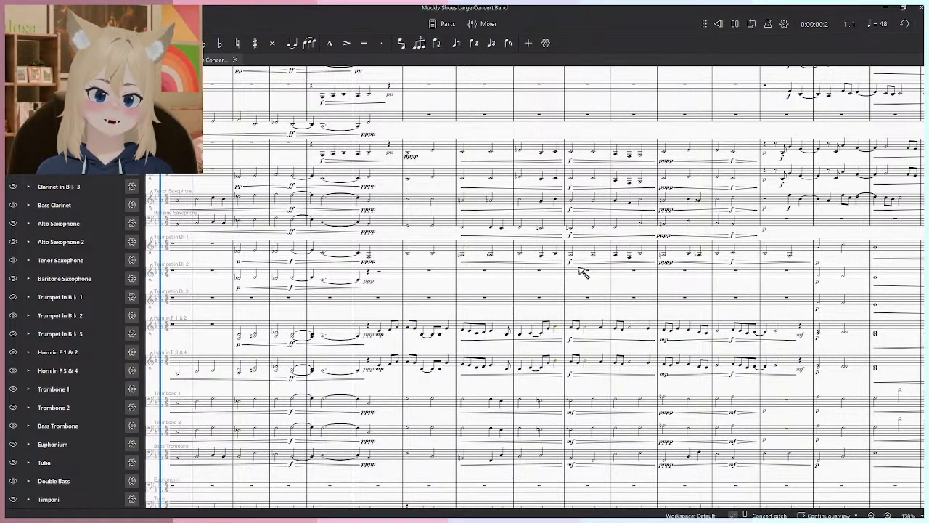
pyautogui.scroll(4, 523, 260)
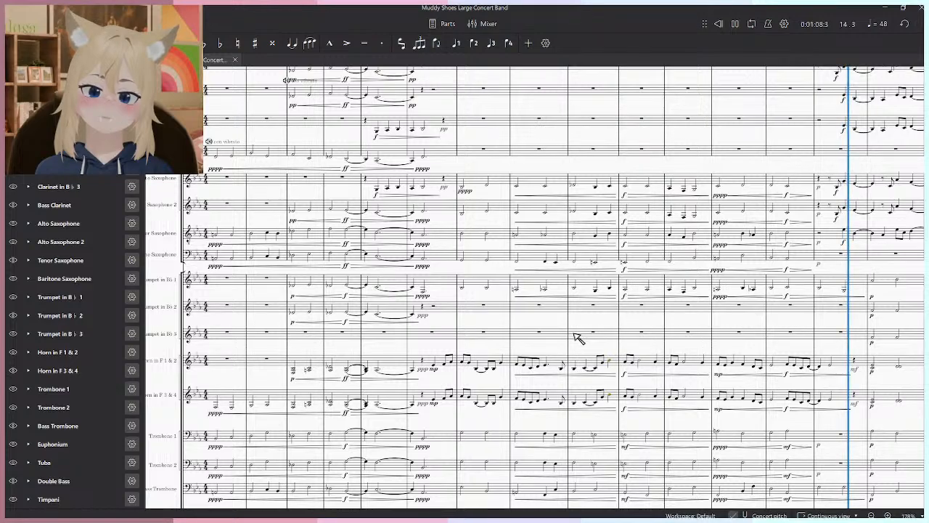
pyautogui.press('space')
# - Change the long instrument name of the first Alto Saxophone staff to Alto Saxophone 1
pyautogui.moveTo(482, 282); pyautogui.dragTo(521, 283)
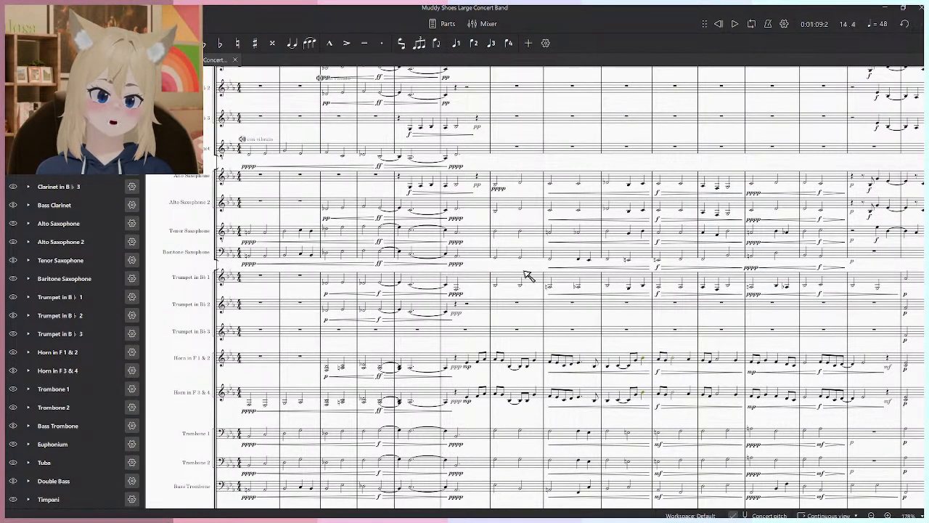
pyautogui.moveTo(478, 234); pyautogui.dragTo(729, 182)
pyautogui.moveTo(548, 370); pyautogui.dragTo(547, 251)
pyautogui.scroll(5, 459, 120)
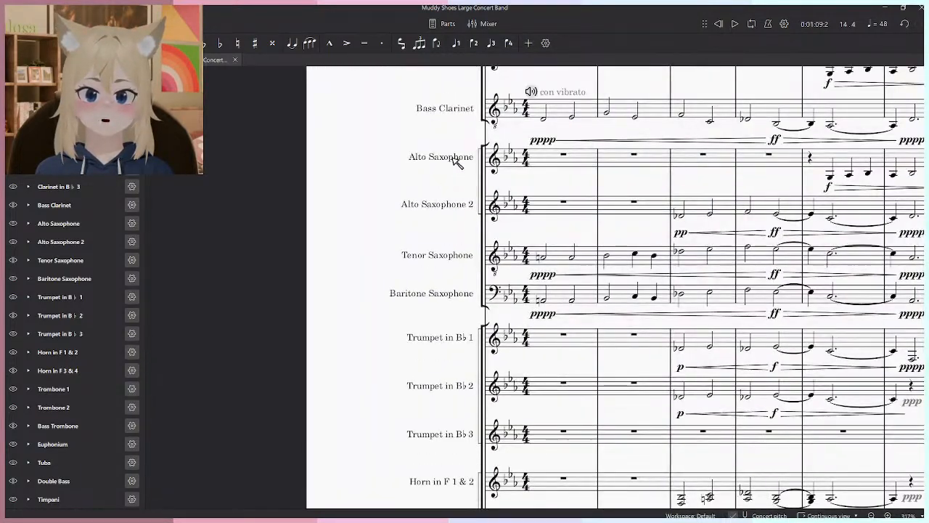
pyautogui.doubleClick(456, 158)
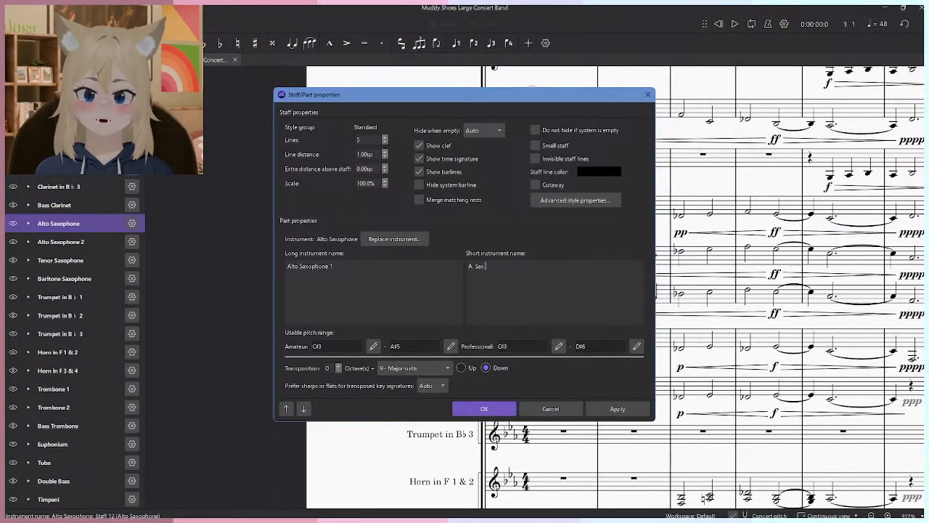
pyautogui.click(496, 410)
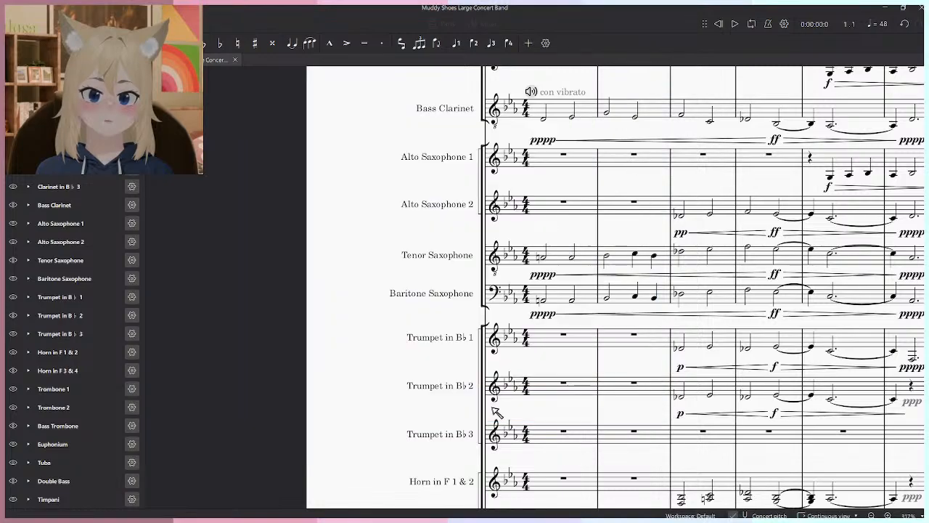
# - Remove the Timpani instrument from the score
pyautogui.scroll(-8, 366, 231)
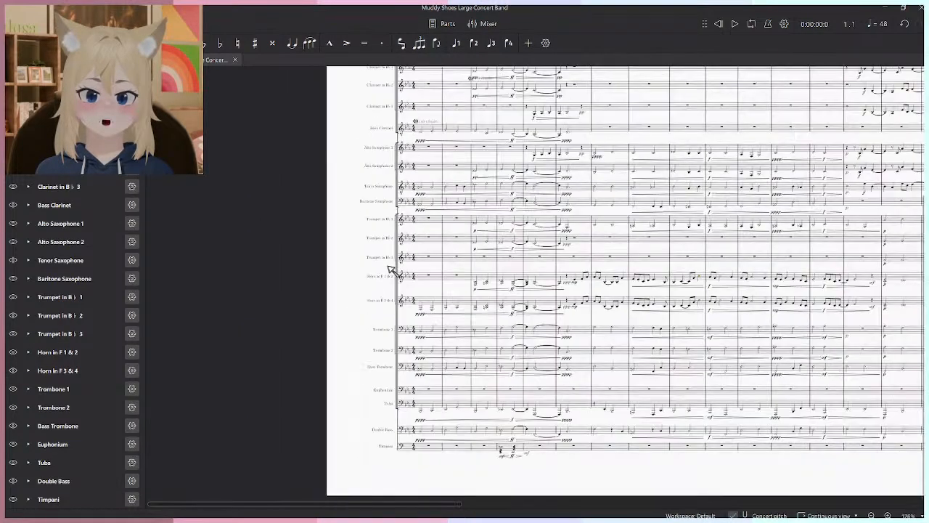
pyautogui.moveTo(426, 382)
pyautogui.mouseDown()
pyautogui.moveTo(421, 435)
pyautogui.moveTo(416, 389)
pyautogui.mouseUp()
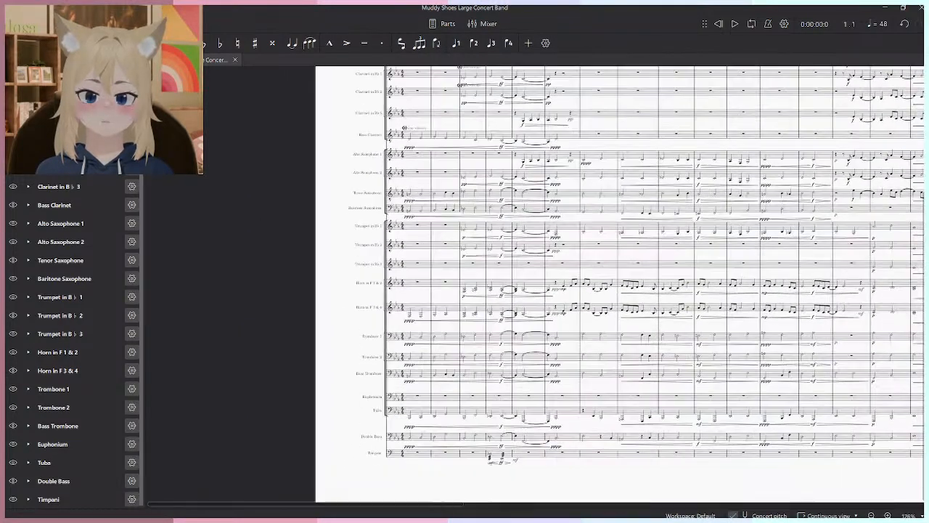
pyautogui.click(75, 504)
pyautogui.press('Delete')
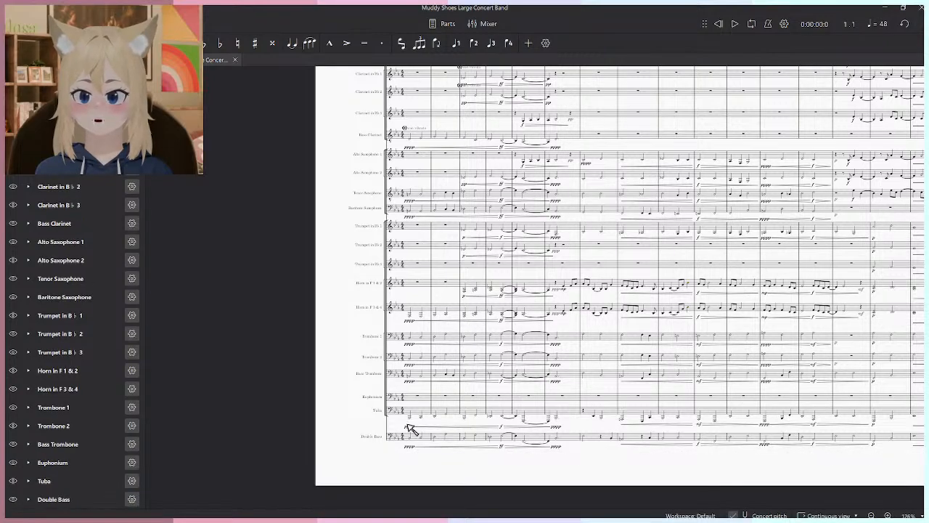
# - Open the parts list, look through the individual instrument parts, and close the list
pyautogui.moveTo(402, 326); pyautogui.dragTo(391, 374)
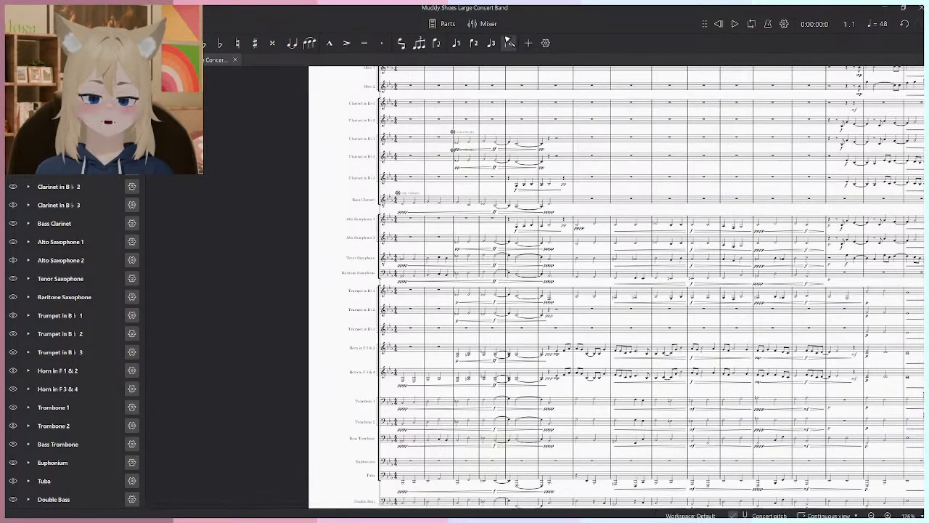
pyautogui.click(448, 23)
pyautogui.scroll(-3, 501, 250)
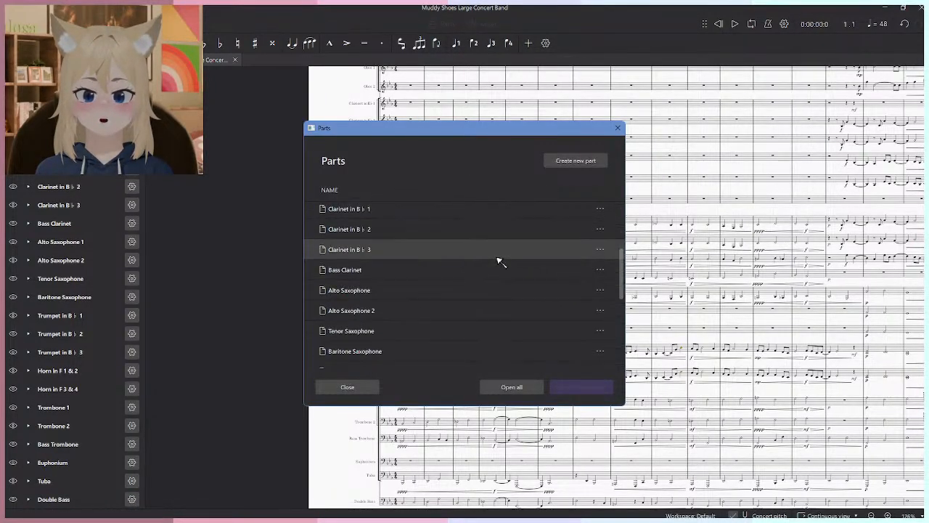
pyautogui.scroll(-1, 534, 278)
pyautogui.click(533, 275)
pyautogui.click(617, 128)
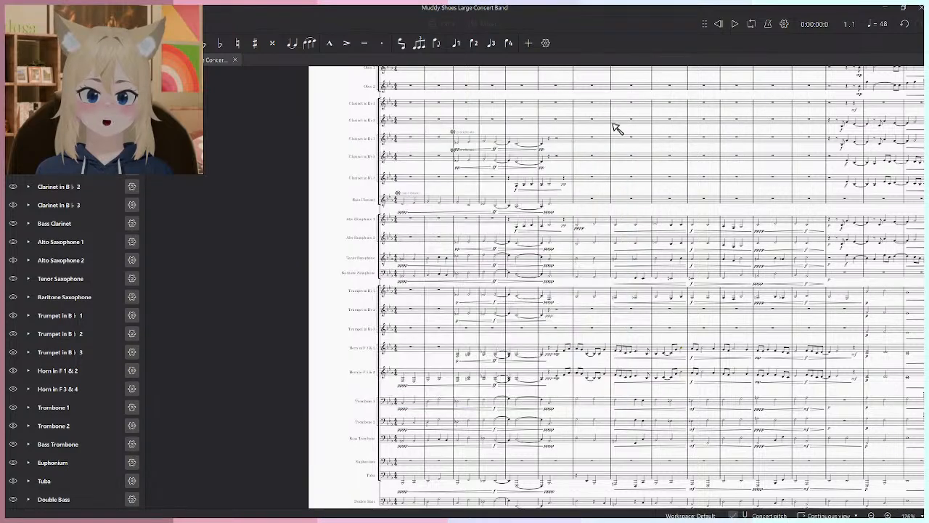
# - Examine the instrument names and opening measures from the Double Bass staff up to the Piccolo staff
pyautogui.click(56, 499)
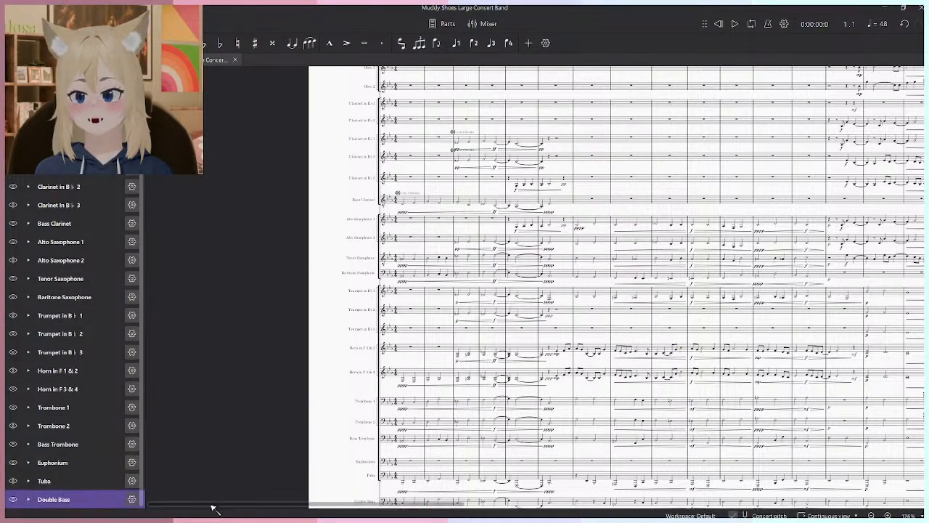
pyautogui.click(221, 503)
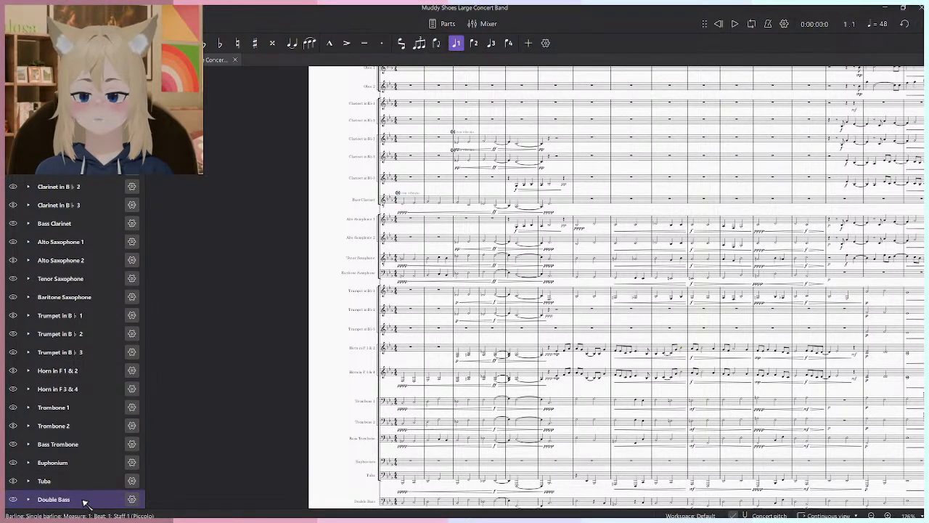
pyautogui.scroll(3, 92, 327)
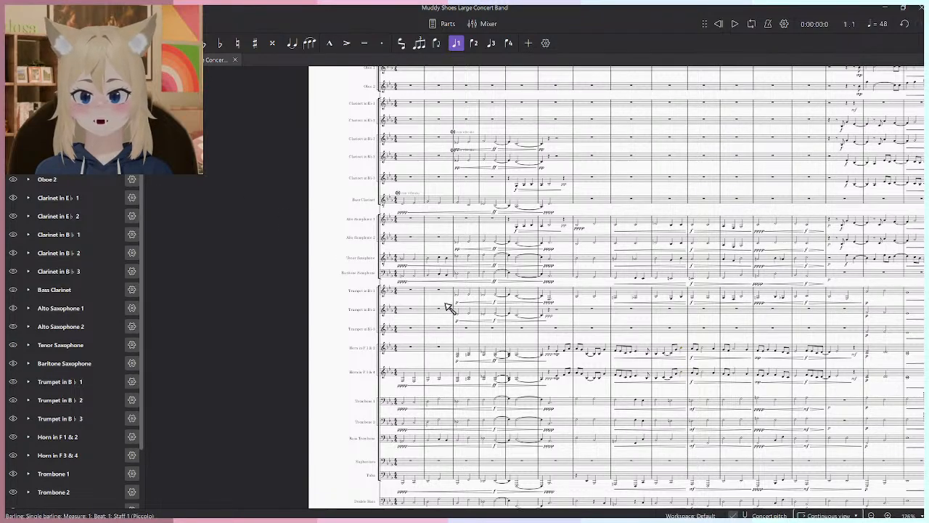
pyautogui.scroll(5, 444, 324)
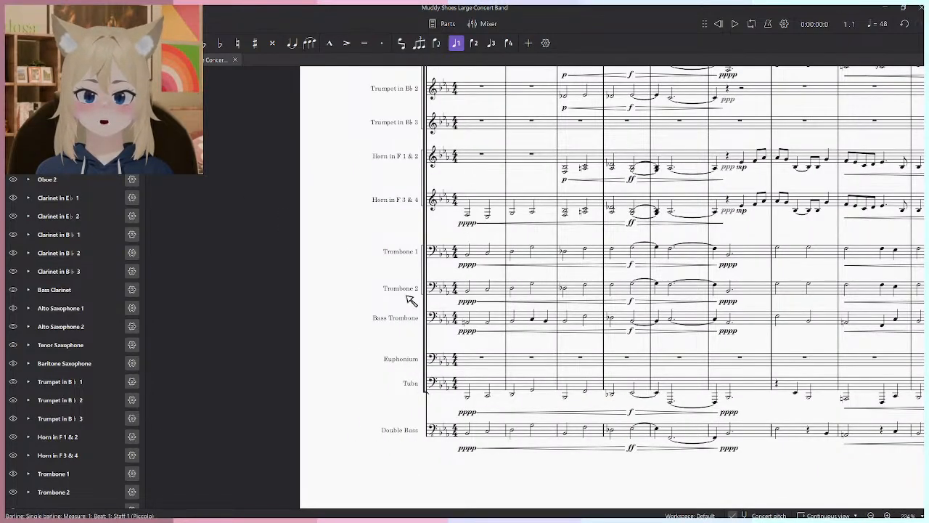
pyautogui.scroll(3, 409, 287)
pyautogui.scroll(3, 404, 363)
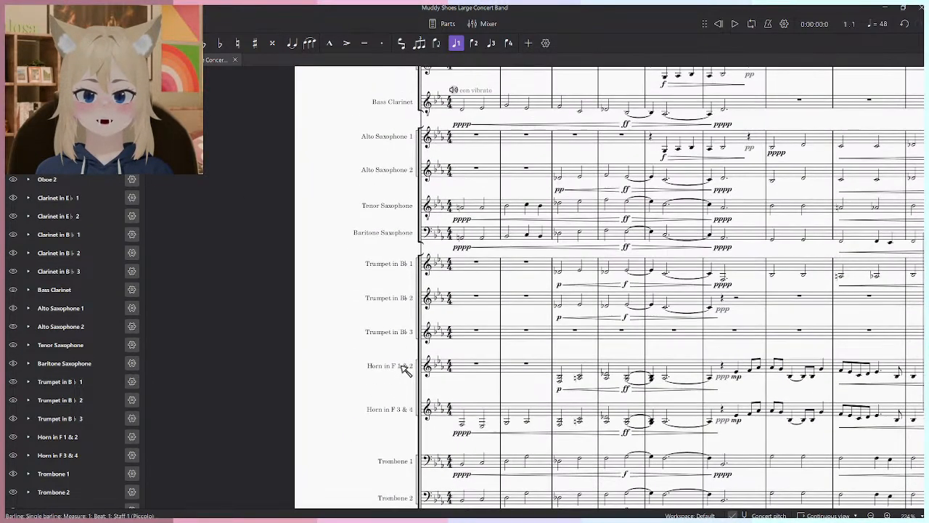
pyautogui.moveTo(405, 368); pyautogui.dragTo(417, 229)
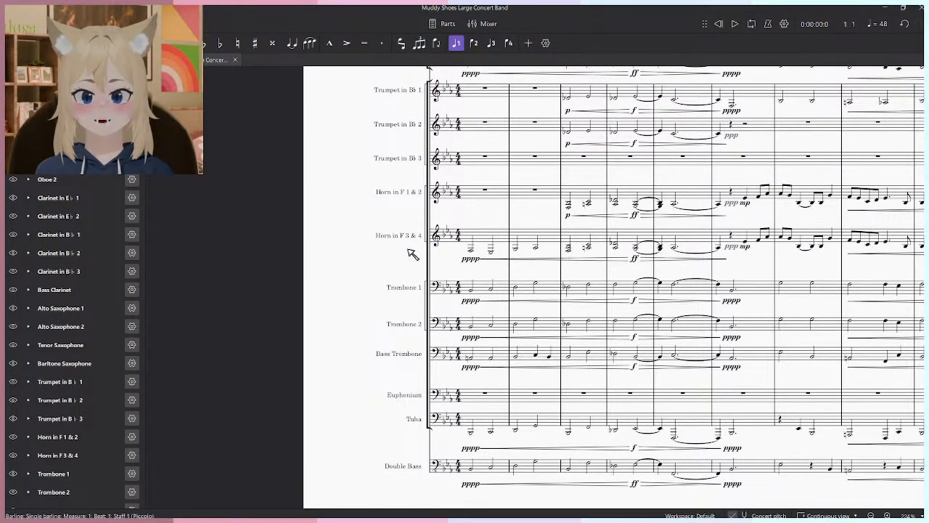
pyautogui.moveTo(408, 193); pyautogui.dragTo(406, 425)
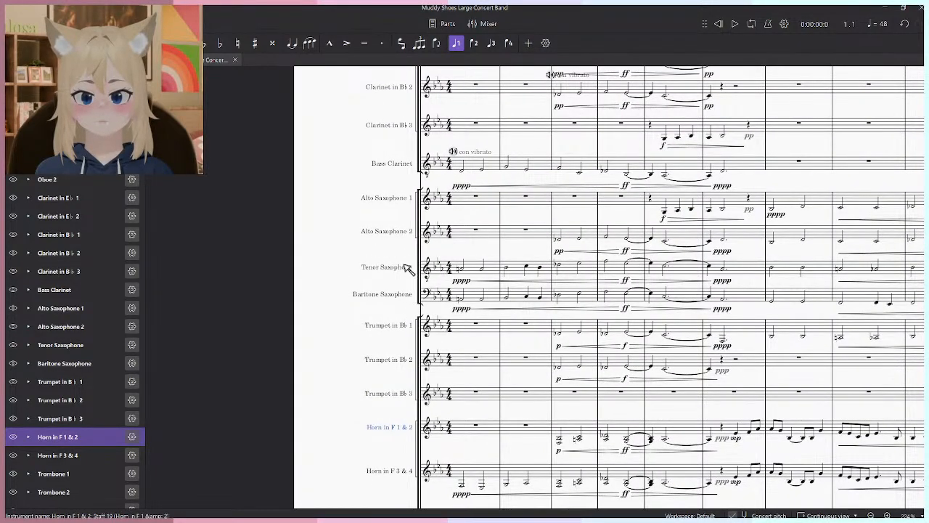
pyautogui.moveTo(404, 265); pyautogui.dragTo(396, 452)
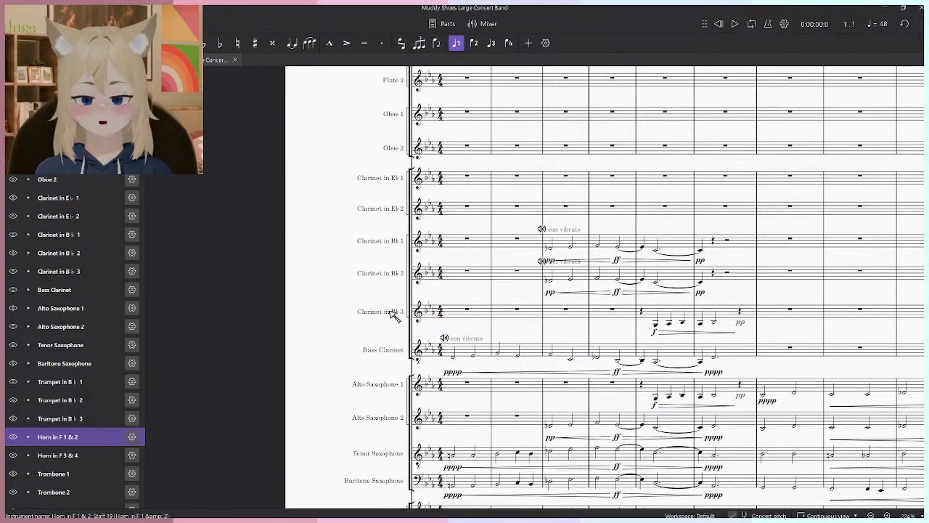
pyautogui.moveTo(392, 272); pyautogui.dragTo(394, 451)
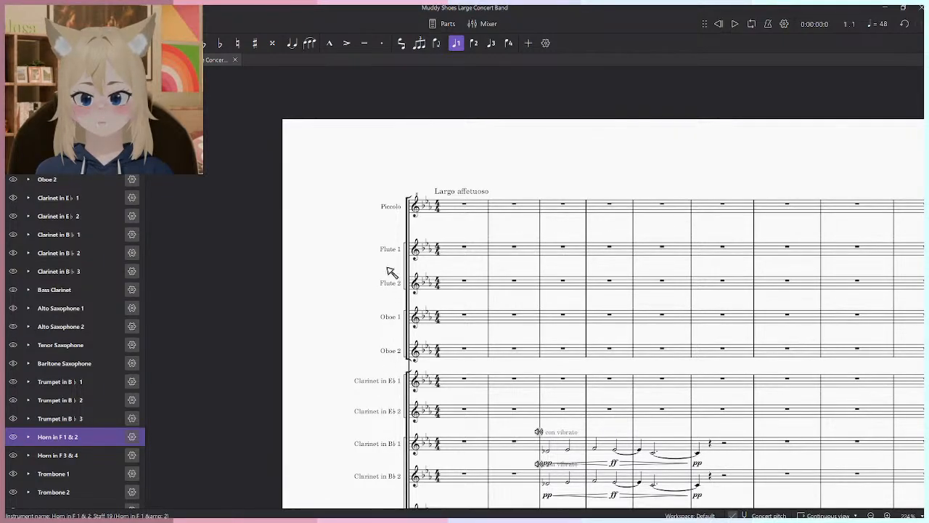
pyautogui.press('Escape')
# - Examine the horn staves and the overall instrumentation across the opening measures of the score
pyautogui.scroll(-8, 392, 203)
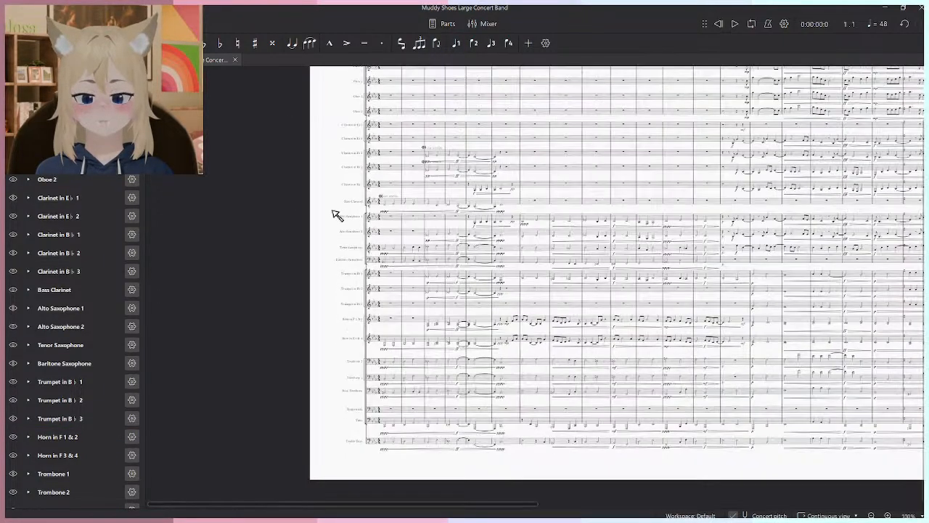
pyautogui.scroll(-2, 368, 294)
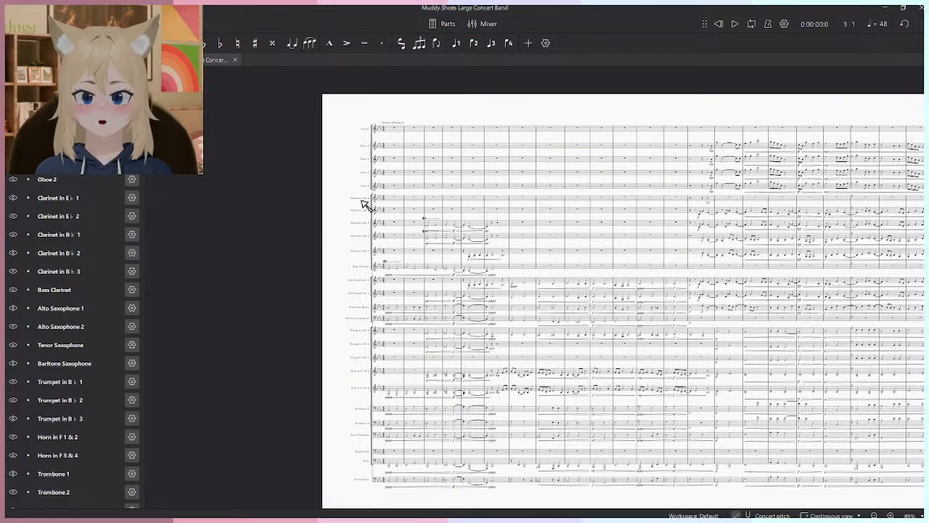
pyautogui.keyDown('ctrl'); pyautogui.scroll(4, 425, 297); pyautogui.keyUp('ctrl')
pyautogui.keyDown('ctrl'); pyautogui.scroll(5, 320, 410); pyautogui.keyUp('ctrl')
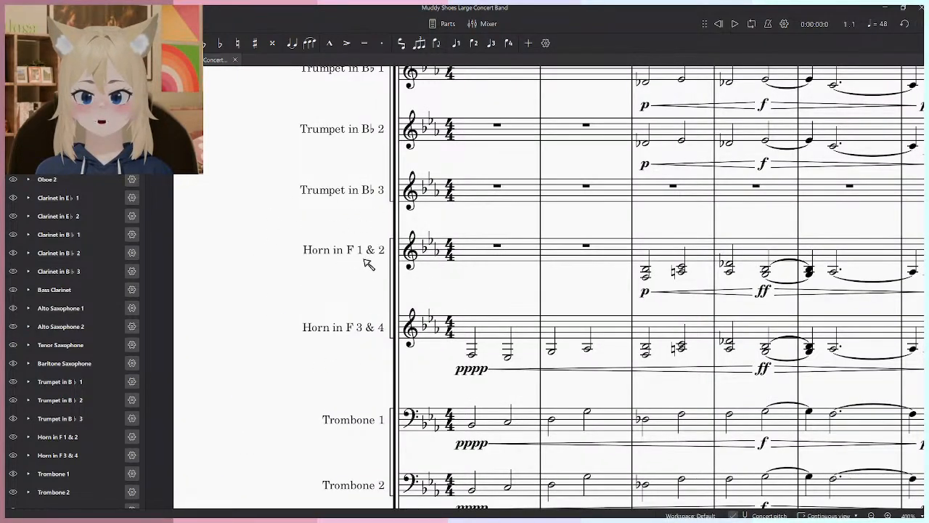
pyautogui.keyDown('ctrl'); pyautogui.scroll(-6, 363, 330); pyautogui.keyUp('ctrl')
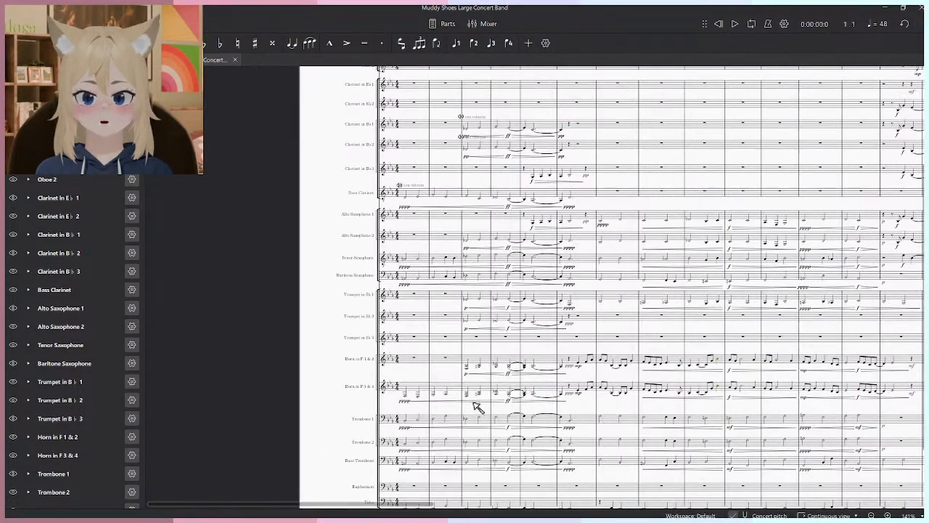
pyautogui.keyDown('ctrl'); pyautogui.scroll(3, 402, 385); pyautogui.keyUp('ctrl')
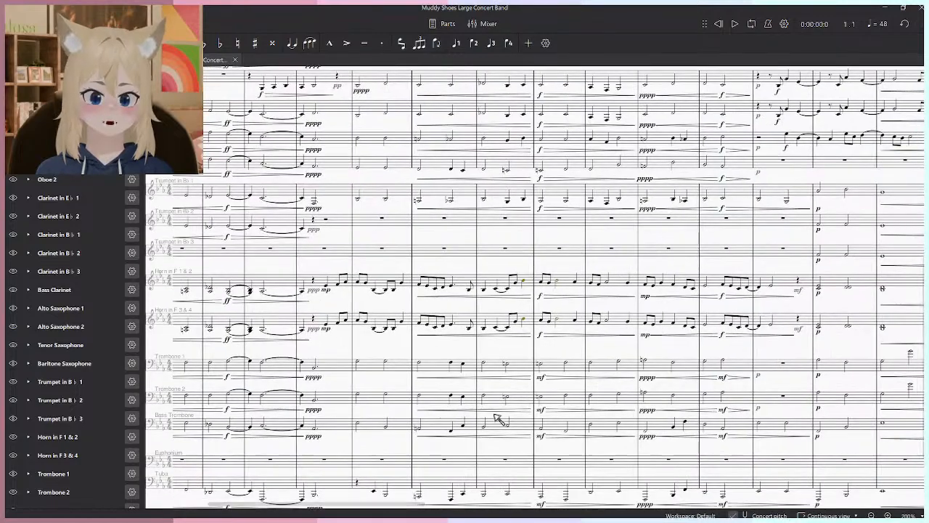
pyautogui.keyDown('ctrl'); pyautogui.scroll(-4, 610, 399); pyautogui.keyUp('ctrl')
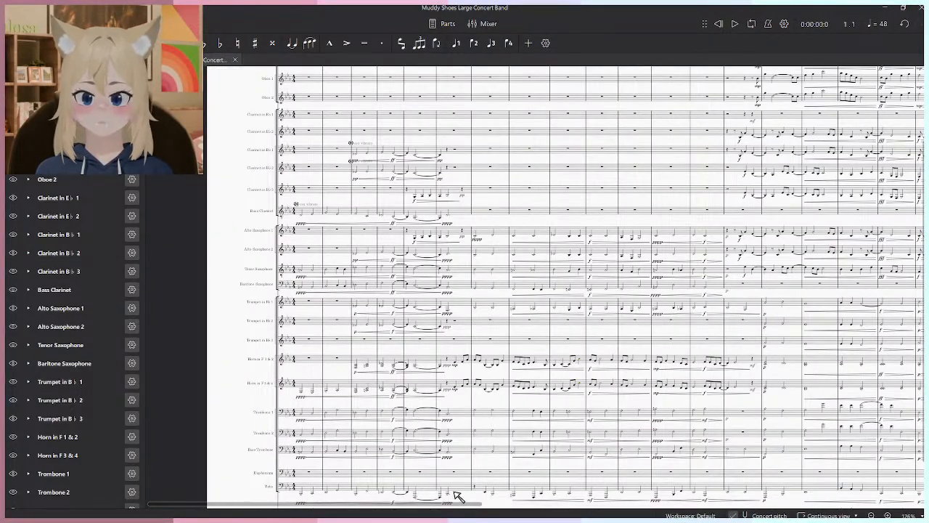
pyautogui.keyDown('ctrl'); pyautogui.scroll(-4, 442, 406); pyautogui.keyUp('ctrl')
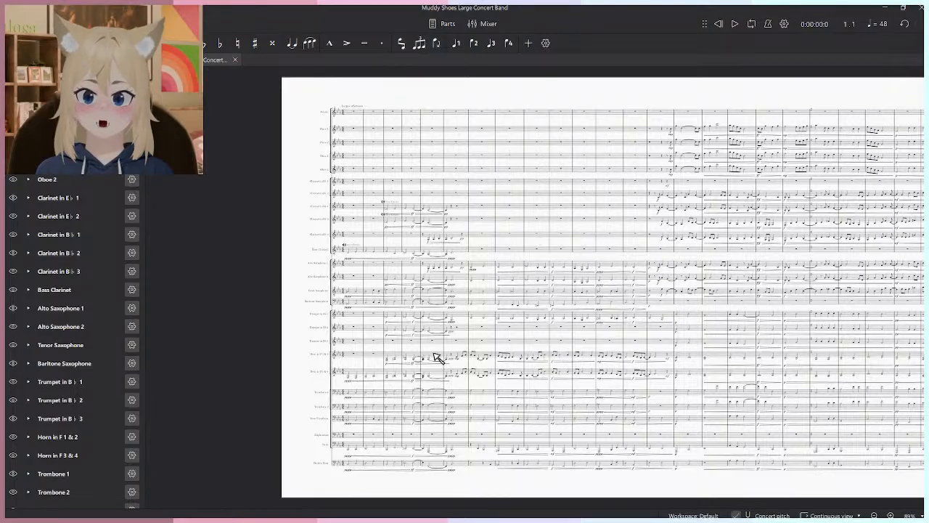
pyautogui.keyDown('ctrl'); pyautogui.scroll(5, 441, 389); pyautogui.keyUp('ctrl')
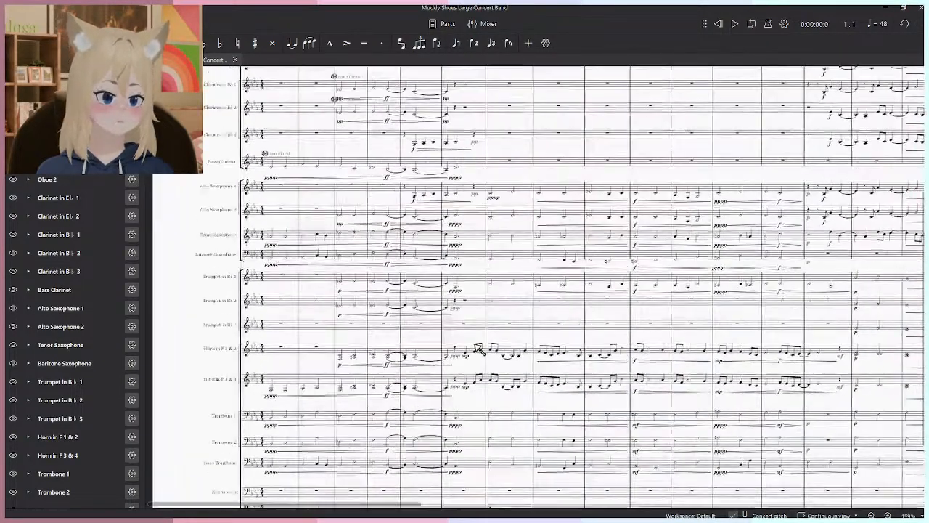
# - Move the melody of both horn staves from measure 6, beat 2 through measure 14 into Flute 1 and Flute 2, an octave higher, starting at measure 6
pyautogui.keyDown('ctrl'); pyautogui.scroll(2, 479, 348); pyautogui.keyUp('ctrl')
pyautogui.click(461, 357)
pyautogui.keyDown('ctrl'); pyautogui.scroll(2, 755, 408); pyautogui.keyUp('ctrl')
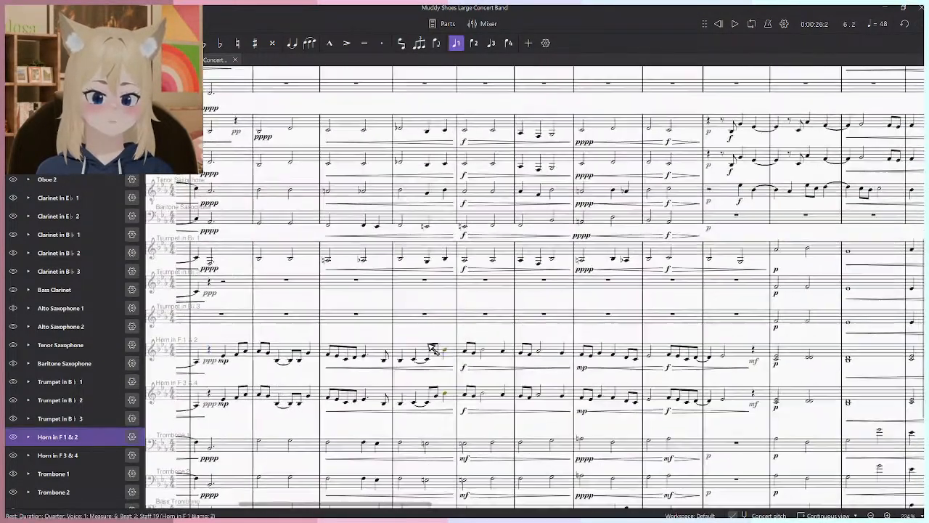
pyautogui.keyDown('shift'); pyautogui.click(755, 408); pyautogui.keyUp('shift')
pyautogui.keyDown('ctrl'); pyautogui.scroll(-2, 415, 305); pyautogui.keyUp('ctrl')
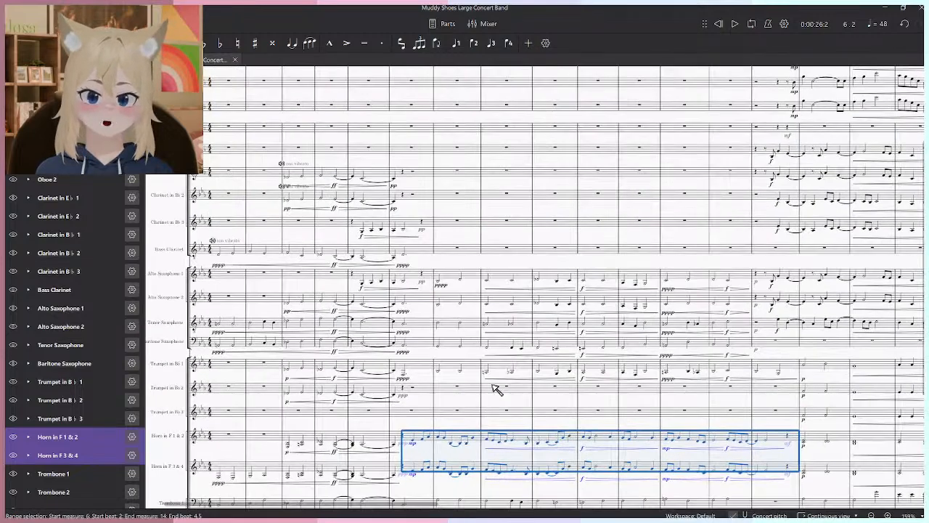
pyautogui.scroll(3, 415, 325)
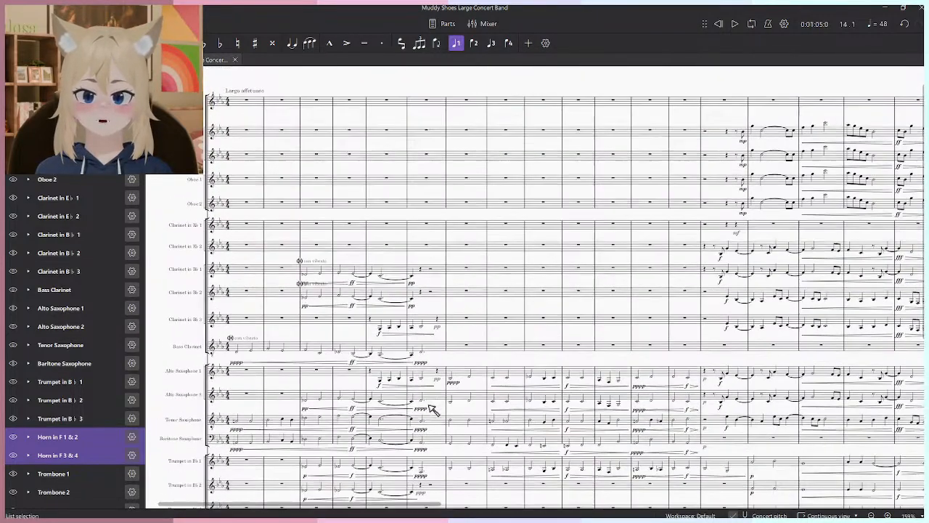
pyautogui.click(427, 133)
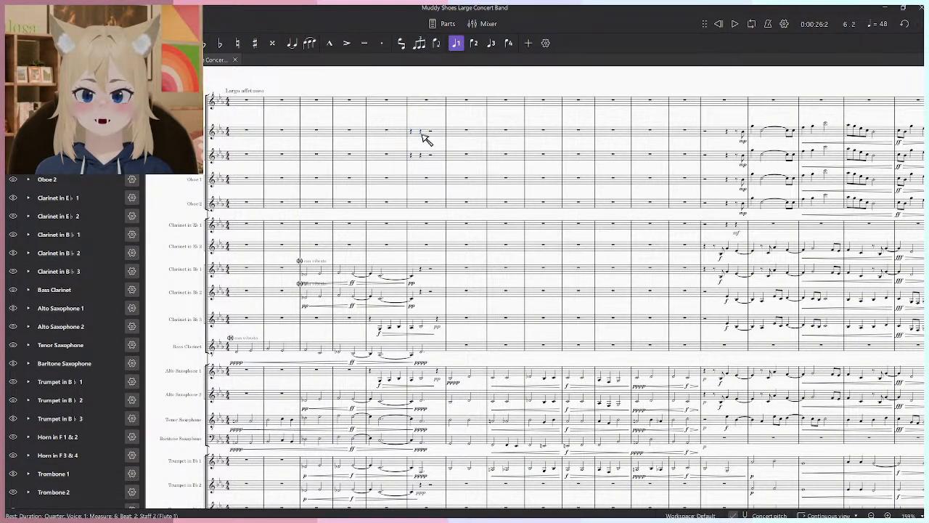
pyautogui.hotkey('ctrl', 'v')
pyautogui.press('Escape')
pyautogui.hotkey('ctrl', 'z')
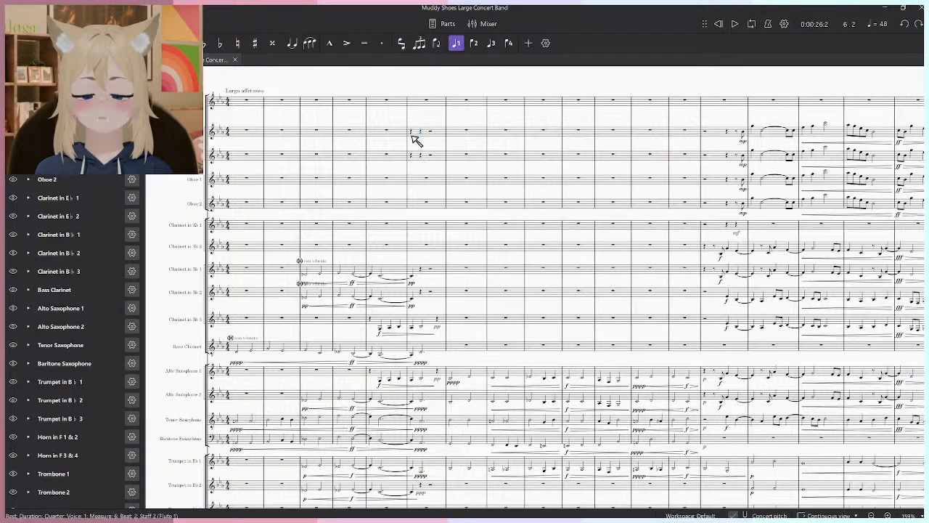
pyautogui.hotkey('ctrl', 'y')
# - Play back the flute entry from measure 6
pyautogui.press('space')
pyautogui.press('Escape')
pyautogui.keyDown('ctrl'); pyautogui.scroll(3, 374, 159); pyautogui.keyUp('ctrl')
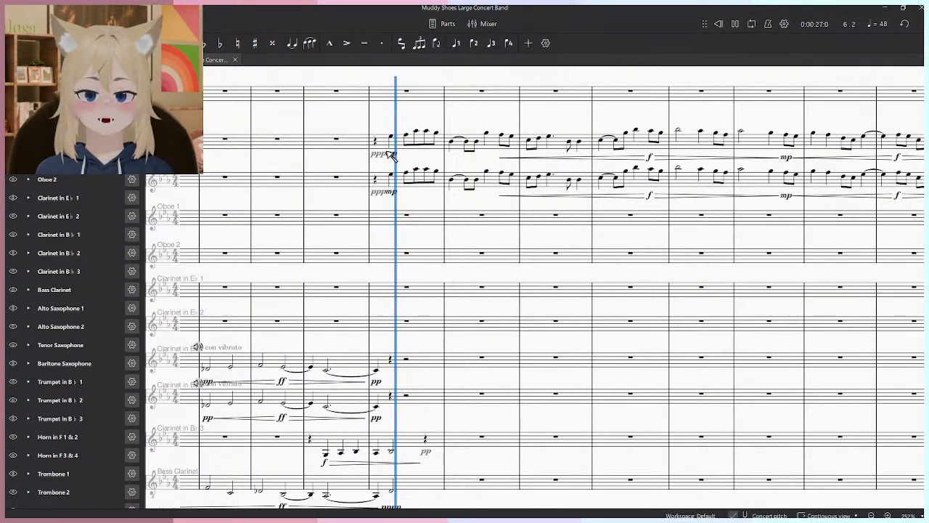
pyautogui.keyDown('ctrl'); pyautogui.scroll(-6, 450, 203); pyautogui.keyUp('ctrl')
pyautogui.press('space')
# - Delete the ppp dynamics at measure 6 in Flute 1 and Flute 2, keeping the mp markings
pyautogui.keyDown('ctrl'); pyautogui.scroll(5, 446, 332); pyautogui.keyUp('ctrl')
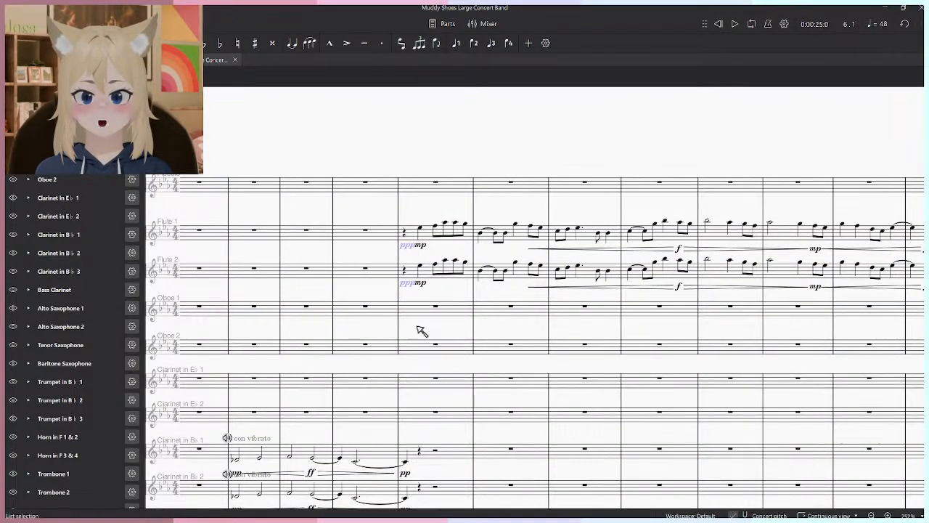
pyautogui.keyDown('ctrl'); pyautogui.scroll(-5, 424, 334); pyautogui.keyUp('ctrl')
pyautogui.scroll(-3, 425, 338)
pyautogui.keyDown('ctrl'); pyautogui.scroll(5, 428, 355); pyautogui.keyUp('ctrl')
# - Play back the score from measure 6, beat 2 on the Horn in F 1 & 2 staff
pyautogui.click(431, 374)
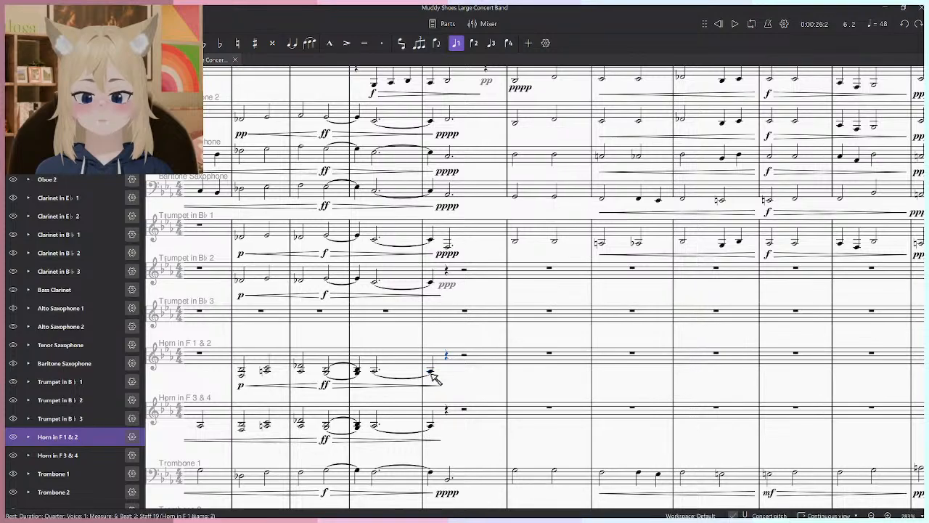
pyautogui.press('space')
pyautogui.keyDown('ctrl'); pyautogui.scroll(-5, 467, 379); pyautogui.keyUp('ctrl')
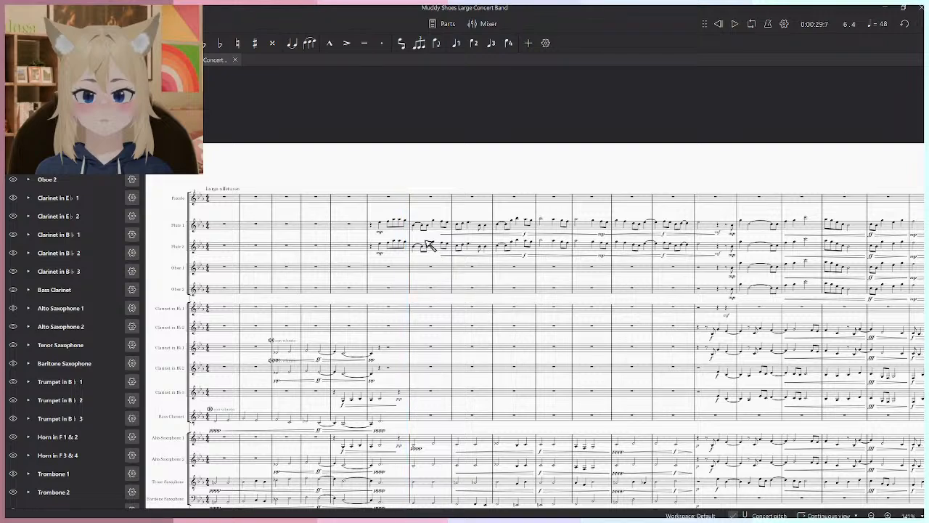
# - Try to shift the flute melody from measure 6 through measure 14, beat 3 one beat later in both flute staves
pyautogui.keyDown('ctrl'); pyautogui.scroll(4, 429, 246); pyautogui.keyUp('ctrl')
pyautogui.click(366, 215)
pyautogui.keyDown('shift'); pyautogui.click(895, 252); pyautogui.keyUp('shift')
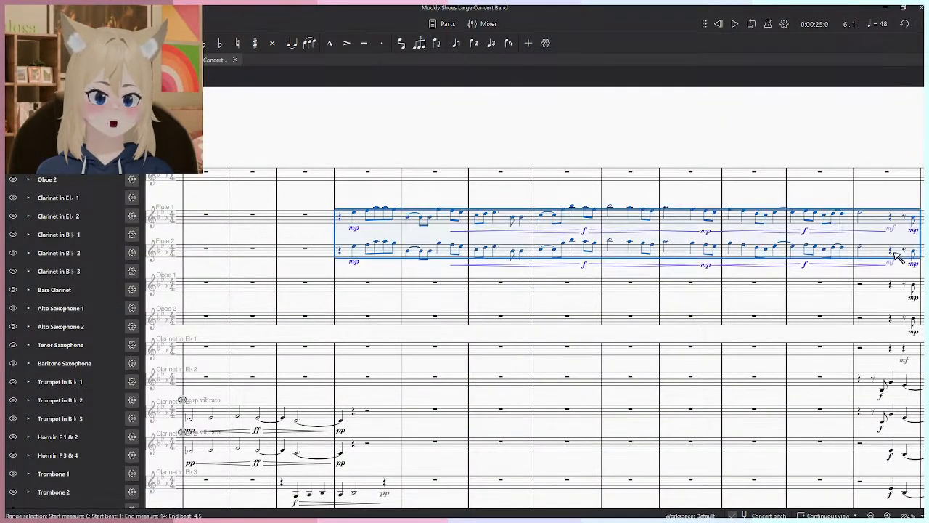
pyautogui.click(893, 251)
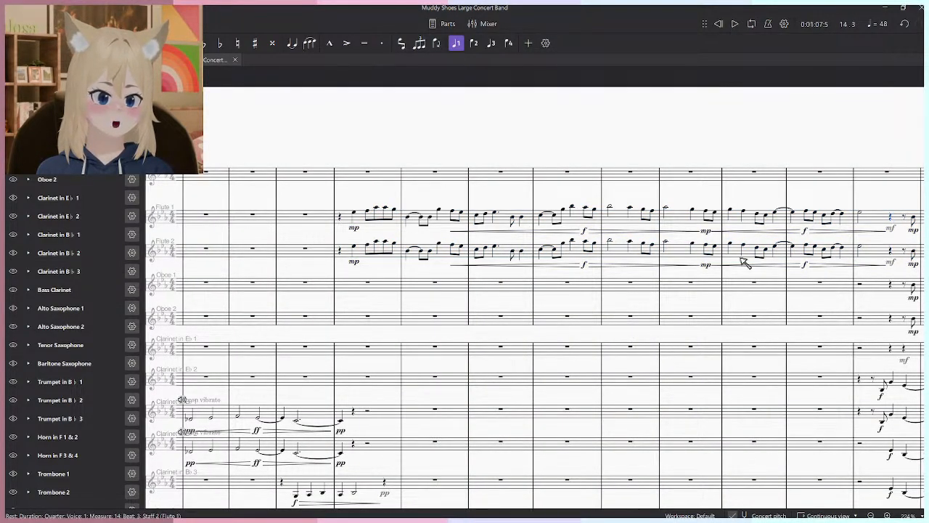
pyautogui.keyDown('shift'); pyautogui.click(345, 222); pyautogui.keyUp('shift')
pyautogui.keyDown('shift'); pyautogui.click(345, 251); pyautogui.keyUp('shift')
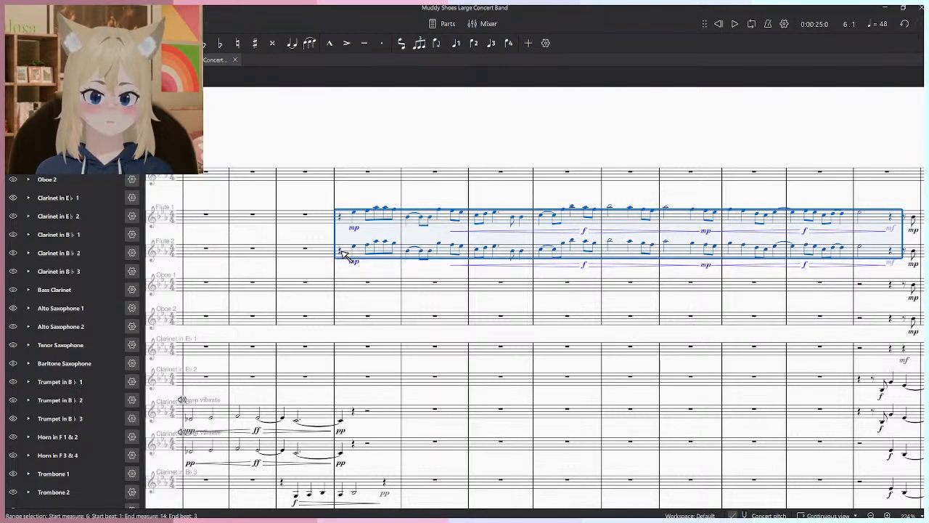
pyautogui.press('Delete')
pyautogui.press('5')
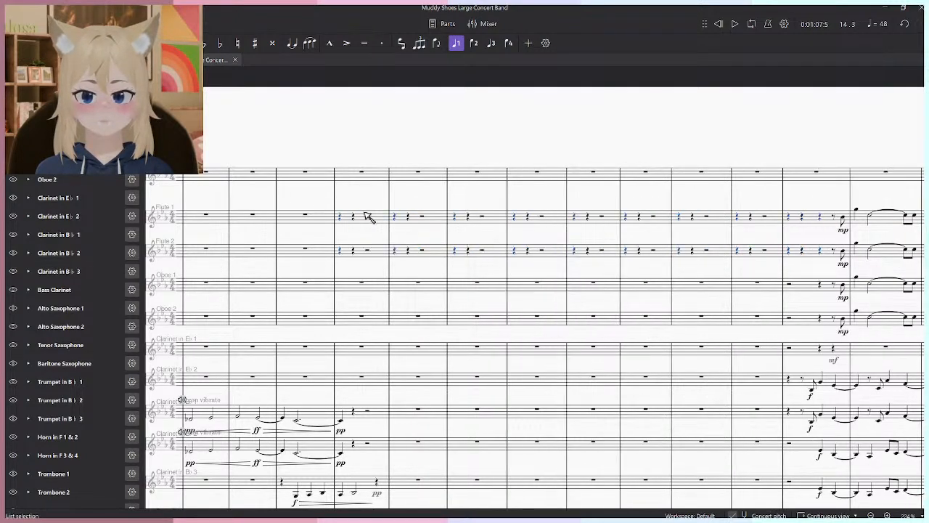
pyautogui.hotkey('ctrl', 'z')
pyautogui.hotkey('ctrl', 'z')
# - Play back the shifted flute melody from measure 6 into measure 9, and undo the shift
pyautogui.press('space')
pyautogui.scroll(-3, 421, 145)
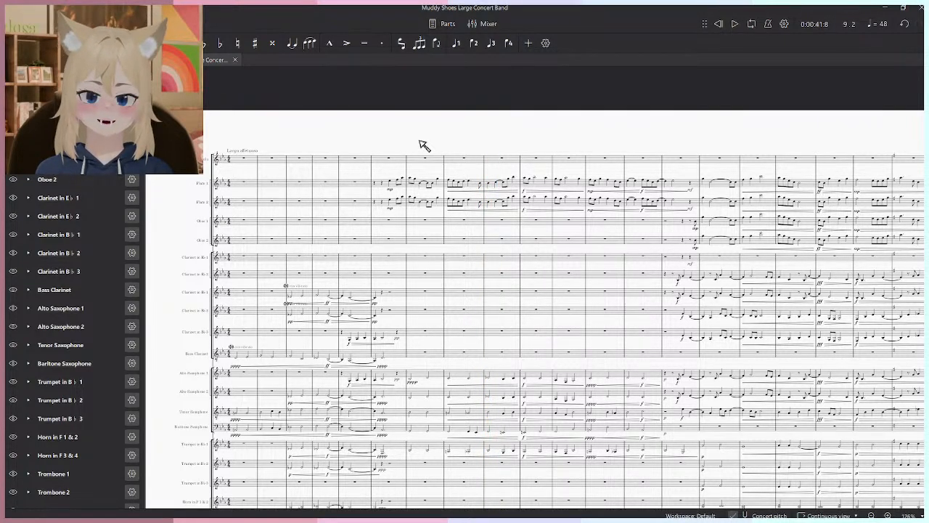
pyautogui.press('space')
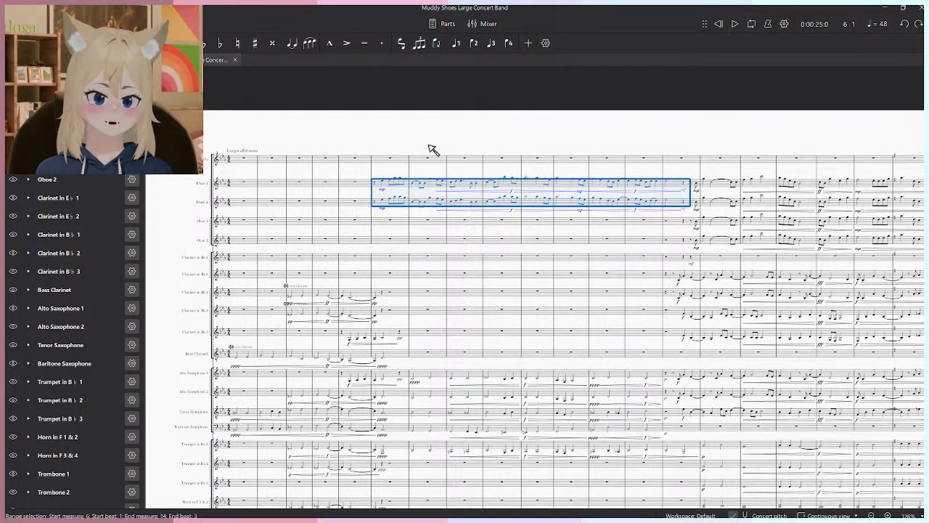
# - Undo the flute melody edits until the melody is back in the Horn in F 1 & 2 and 3 & 4 staves
pyautogui.hotkey('ctrl', 'z')
pyautogui.hotkey('ctrl', 'z')
pyautogui.hotkey('ctrl', 'z')
pyautogui.hotkey('ctrl', 'z')
pyautogui.hotkey('ctrl', 'z')
pyautogui.moveTo(479, 287); pyautogui.dragTo(453, 137)
pyautogui.scroll(2, 391, 374)
pyautogui.hotkey('ctrl', 'z')
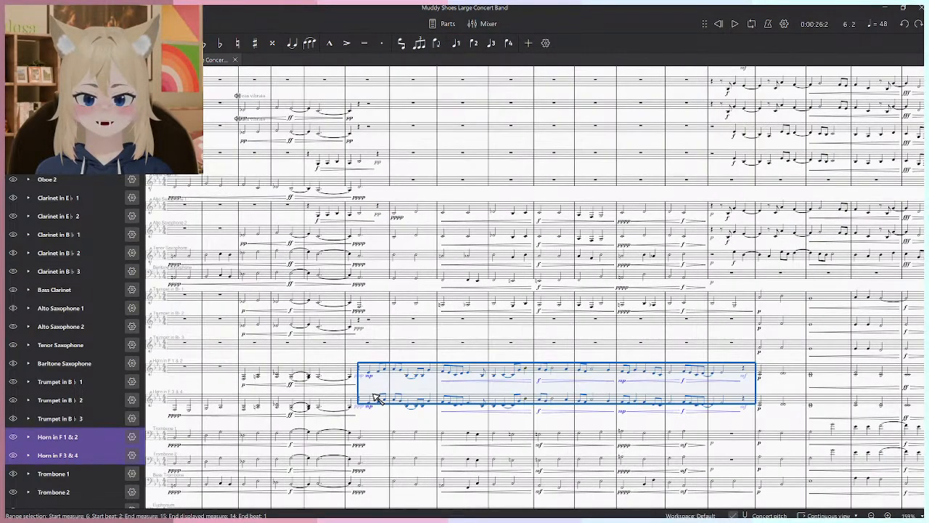
# - Cut the melody from measure 6, beat 2 through measure 14 in both Horn in F staves
pyautogui.scroll(2, 374, 383)
pyautogui.scroll(-5, 366, 334)
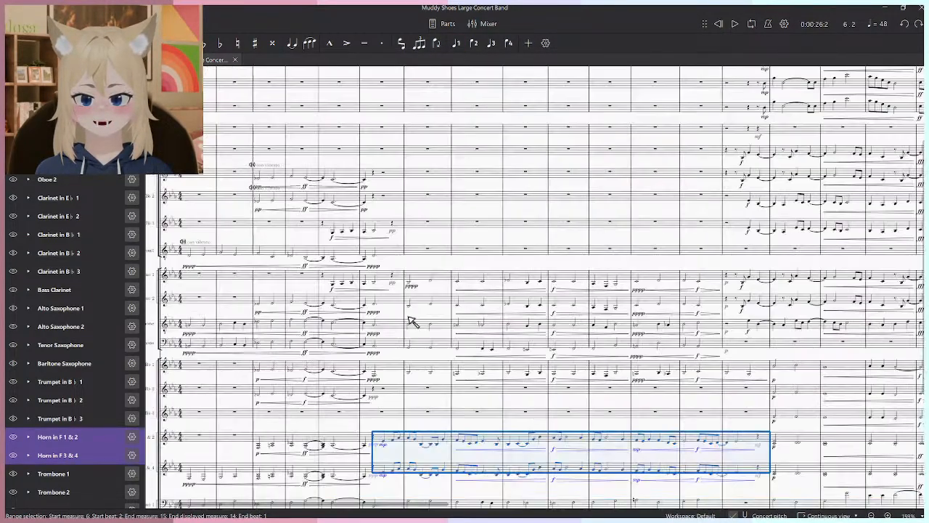
pyautogui.press('Delete')
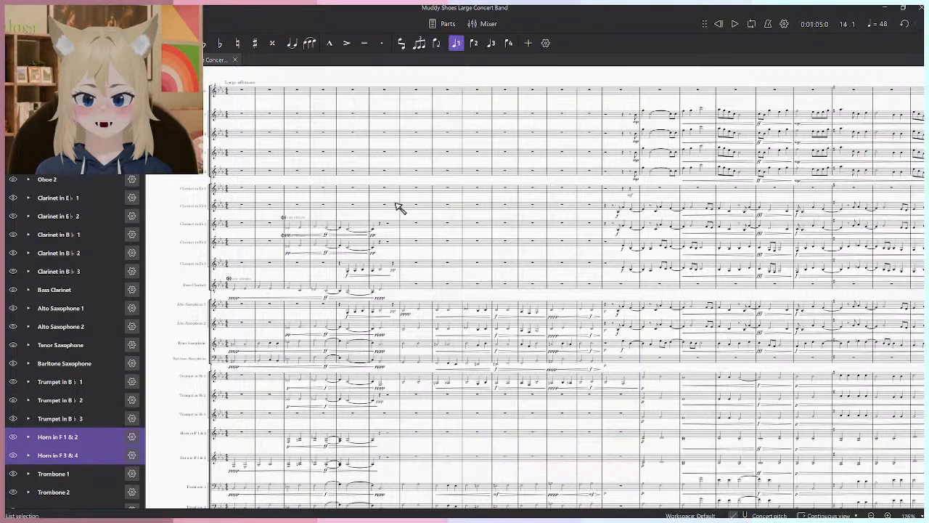
# - Paste the horn melody into Clarinet in E♭ 1 and 2 starting at measure 6, beat 1, and play it back
pyautogui.click(396, 190)
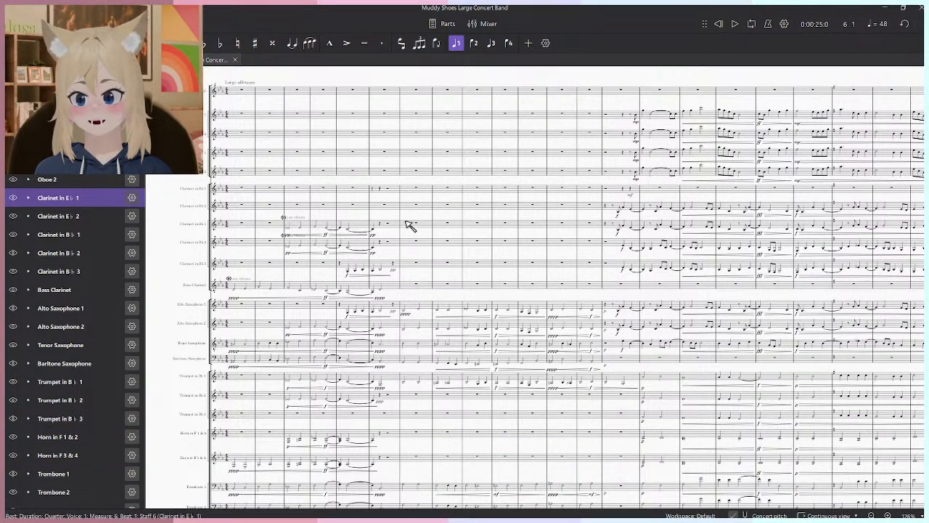
pyautogui.scroll(4, 407, 227)
pyautogui.hotkey('ctrl', 'v')
pyautogui.click(381, 170)
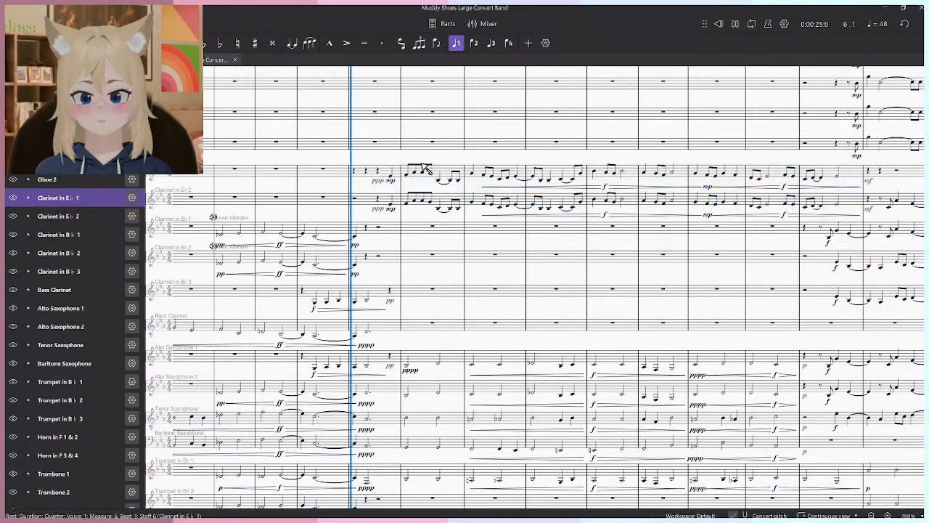
pyautogui.click(483, 162)
pyautogui.scroll(-2, 484, 163)
pyautogui.press('space')
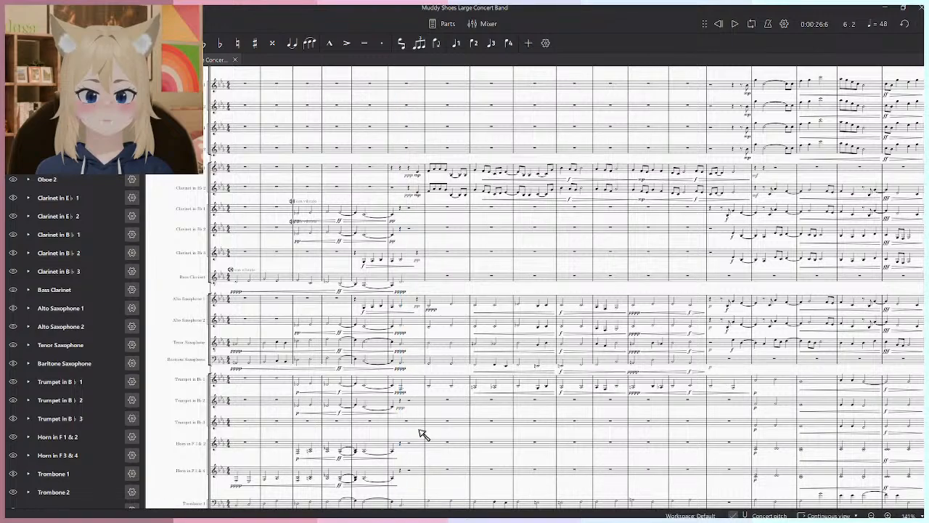
# - Undo the transfer of the melody from the horns to the E♭ clarinets
pyautogui.hotkey('ctrl', 'z')
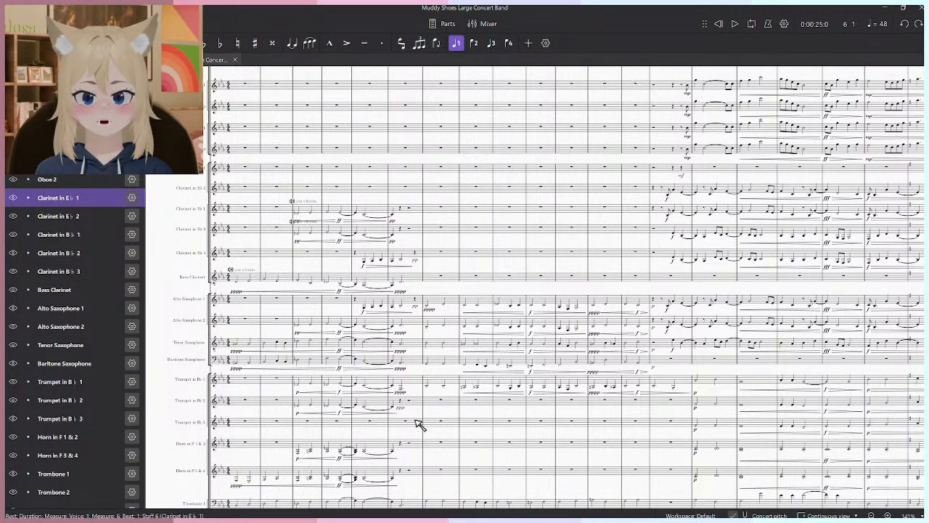
pyautogui.click(427, 433)
pyautogui.hotkey('ctrl', 'v')
pyautogui.scroll(3, 425, 407)
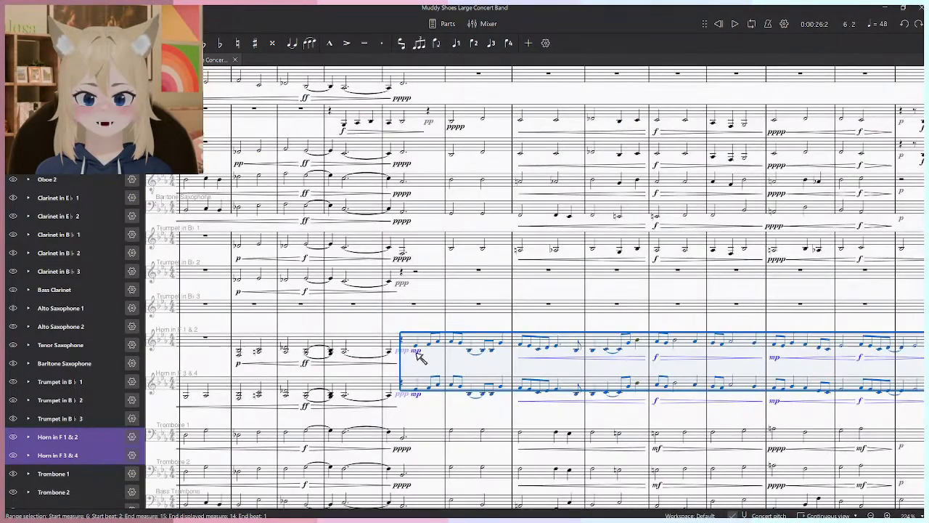
# - Cut the melody from measure 6, beat 3 through measure 14, beat 4 in both Horn in F staves
pyautogui.click(415, 346)
pyautogui.moveTo(701, 331); pyautogui.dragTo(545, 339)
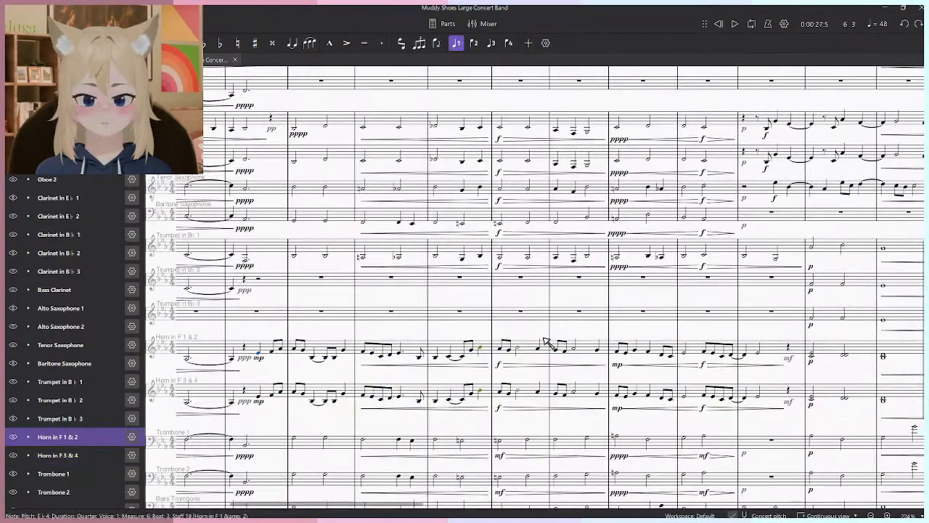
pyautogui.click(789, 400)
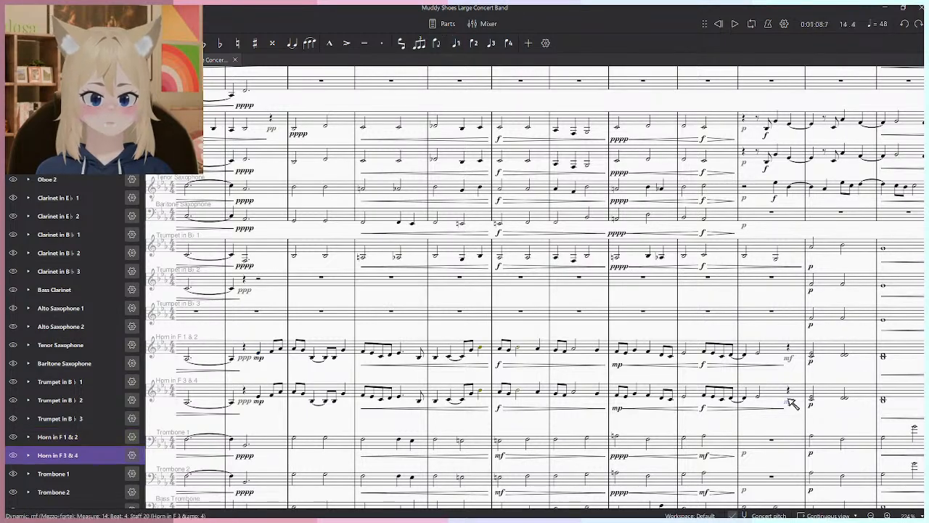
pyautogui.keyDown('shift'); pyautogui.click(261, 357); pyautogui.keyUp('shift')
pyautogui.scroll(-5, 429, 384)
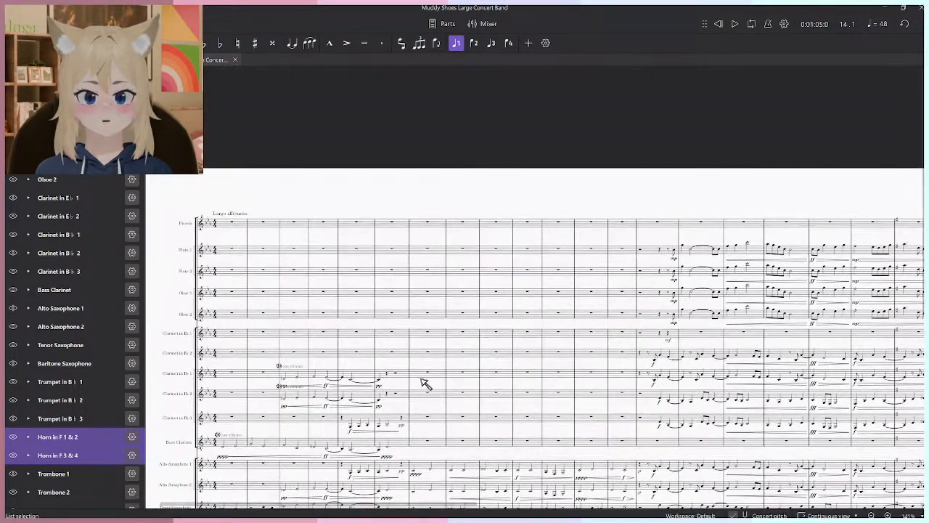
# - Paste the melody into Clarinet in E♭ 1 and 2 at measure 6, beat 3, and play it back
pyautogui.scroll(2, 425, 379)
pyautogui.click(378, 325)
pyautogui.keyDown('shift'); pyautogui.click(381, 350); pyautogui.keyUp('shift')
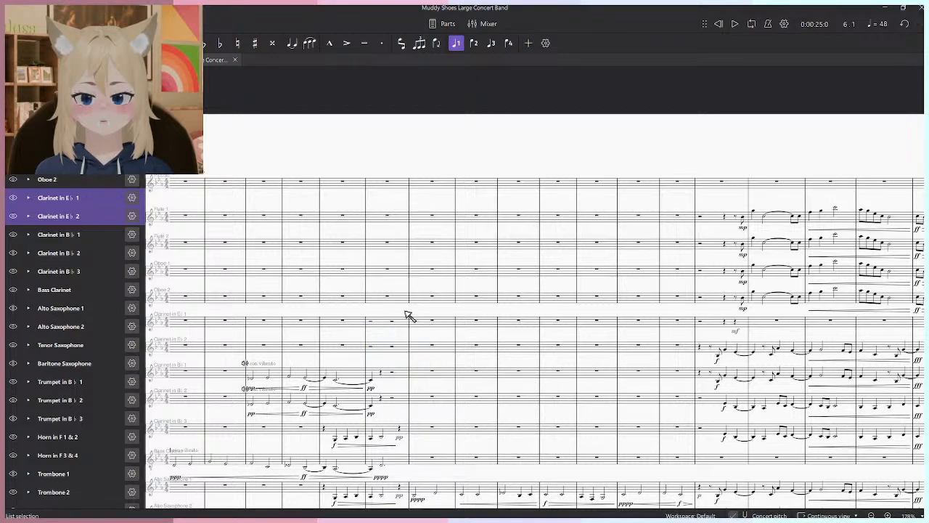
pyautogui.hotkey('ctrl', 'v')
pyautogui.press('space')
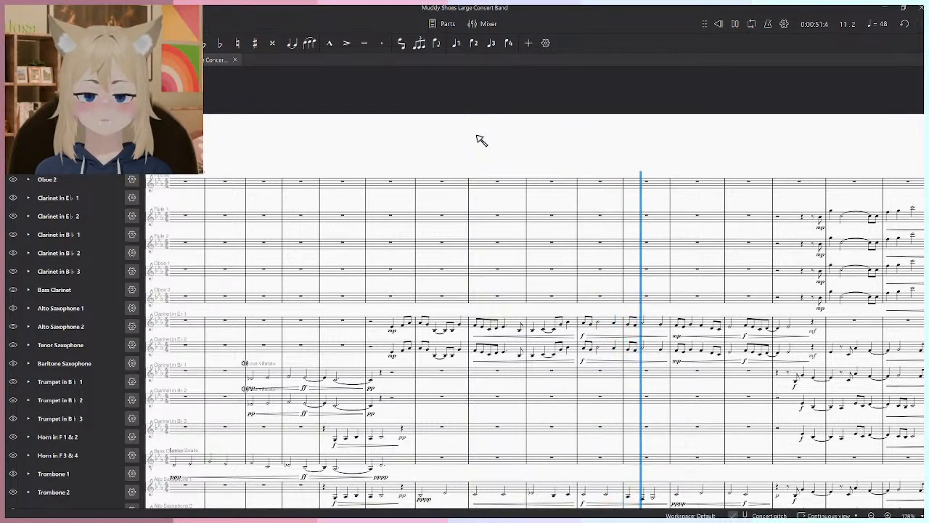
# - Undo the paste into the E♭ clarinets and the cut from the two horn staves
pyautogui.hotkey('ctrl', 'z')
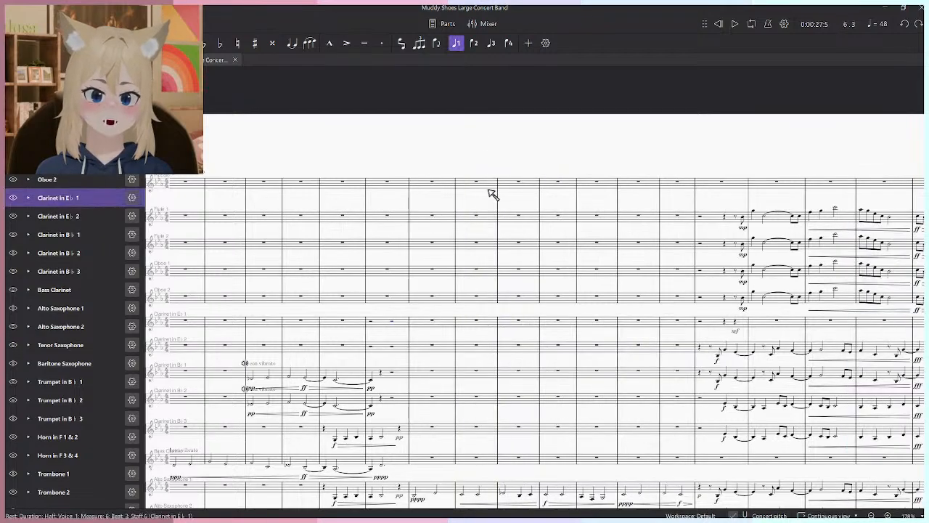
pyautogui.hotkey('ctrl', 'z')
pyautogui.scroll(-6, 488, 262)
pyautogui.moveTo(486, 305); pyautogui.dragTo(474, 239)
pyautogui.hotkey('ctrl', 'z')
pyautogui.scroll(5, 436, 386)
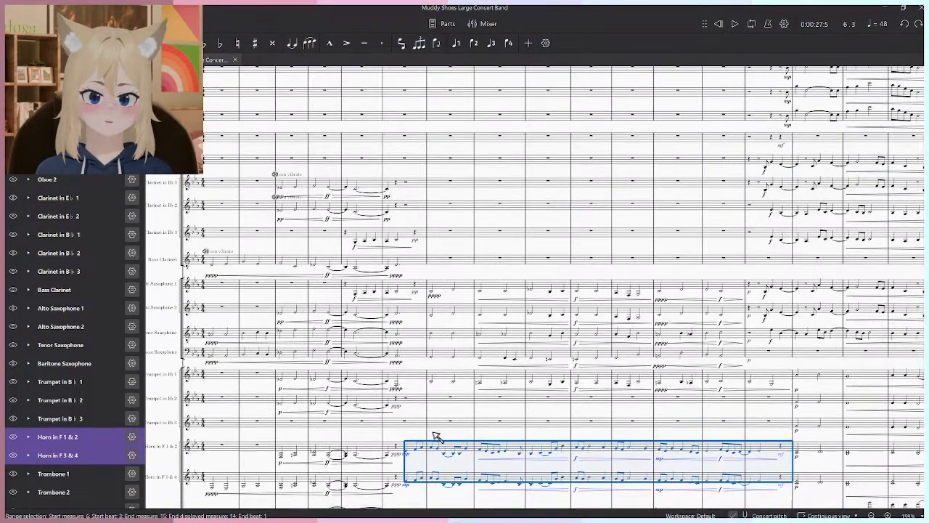
# - Move only the Horn in F 1 & 2 melody from measure 6, beat 3 through measure 14 to the same place in Clarinet in E♭ 1
pyautogui.press('Escape')
pyautogui.click(789, 453)
pyautogui.keyDown('shift'); pyautogui.click(410, 455); pyautogui.keyUp('shift')
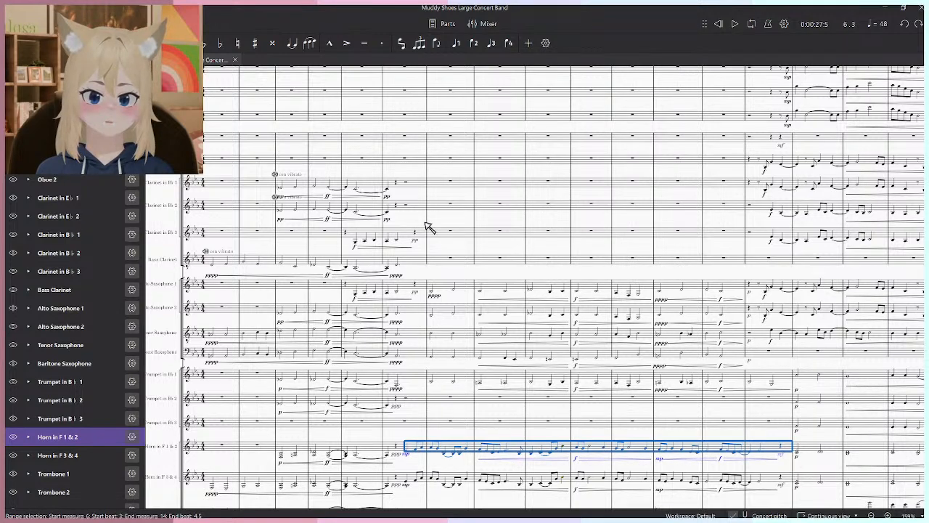
pyautogui.press('Delete')
pyautogui.click(409, 141)
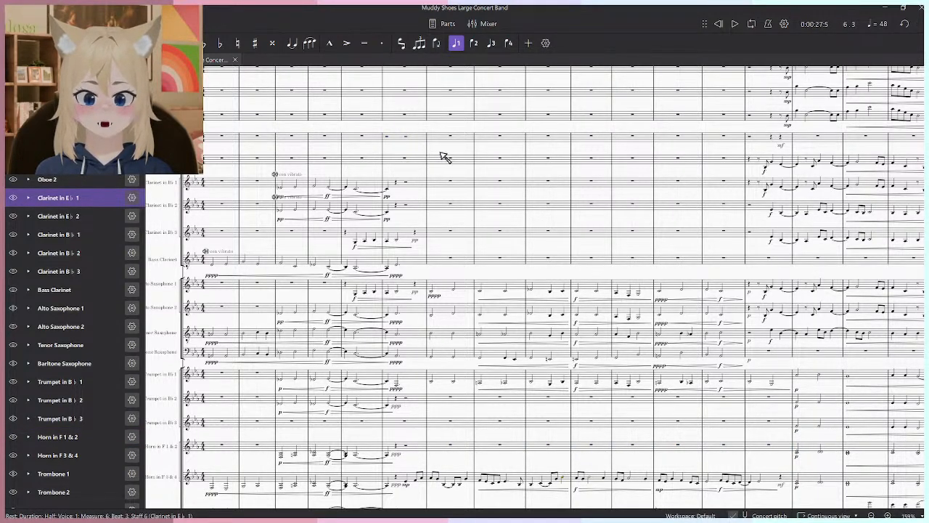
pyautogui.hotkey('ctrl', 'v')
pyautogui.press('Escape')
# - Play back the melody shared by Clarinet in E♭ 1 and Horn in F 3 & 4 from measure 6, beat 3
pyautogui.press('space')
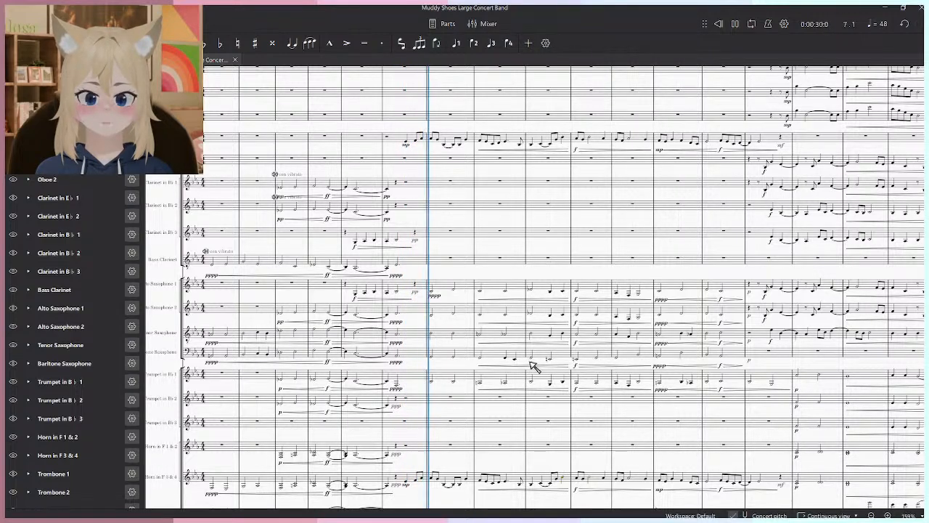
pyautogui.moveTo(550, 307); pyautogui.dragTo(487, 377)
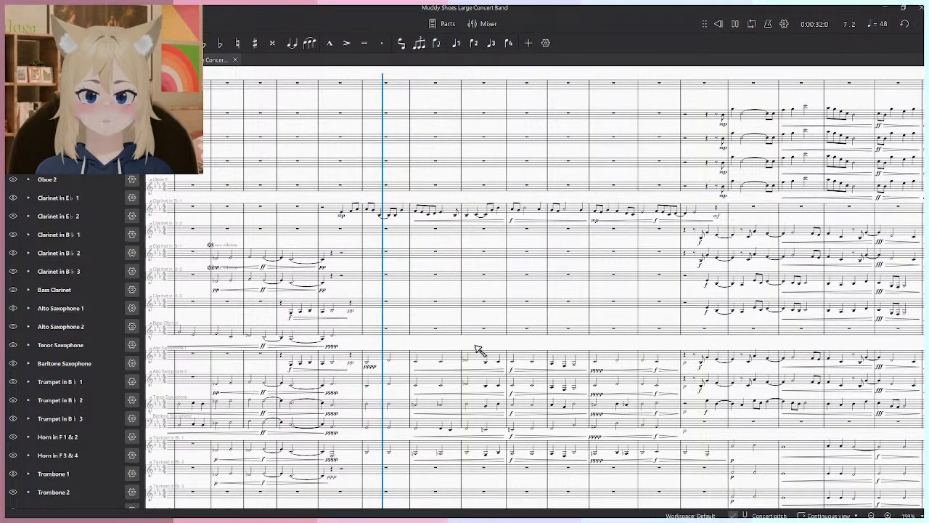
pyautogui.press('space')
# - Try f and then mf as the Clarinet in E♭ 1 dynamic at measure 6, beat 3, playing back each
pyautogui.click(342, 216)
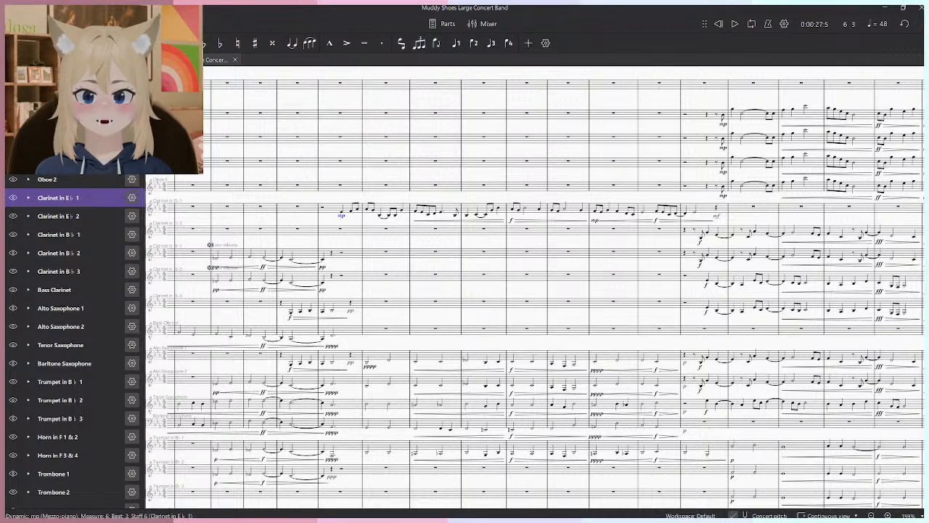
pyautogui.click(26, 59)
pyautogui.click(45, 306)
pyautogui.press('space')
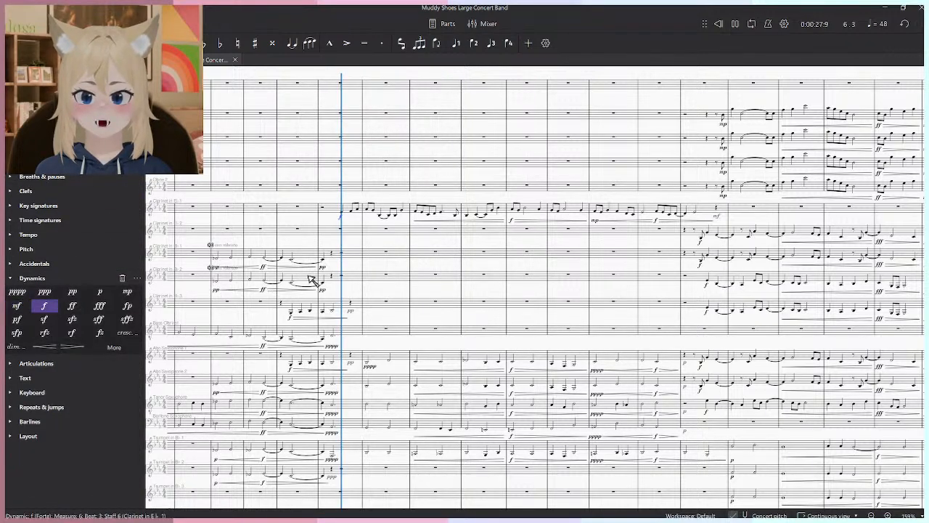
pyautogui.click(18, 307)
pyautogui.press('space')
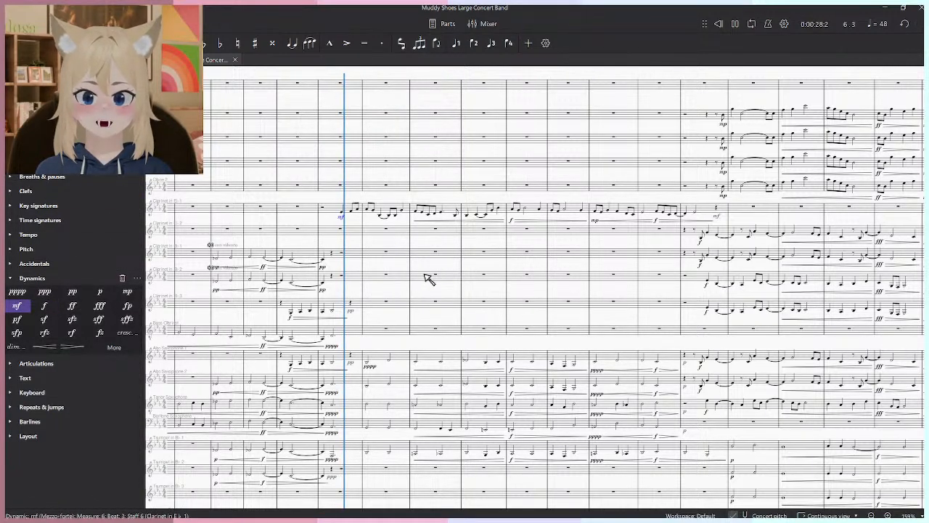
# - Set the Clarinet in E♭ 1 dynamics to mf at measure 12 and ff at measure 10, and play back the passage
pyautogui.press('space')
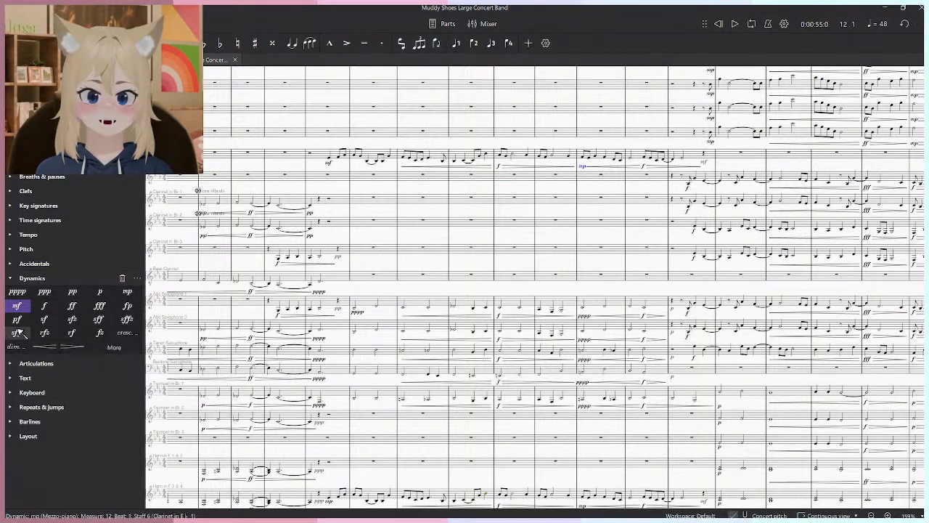
pyautogui.click(314, 159)
pyautogui.press('space')
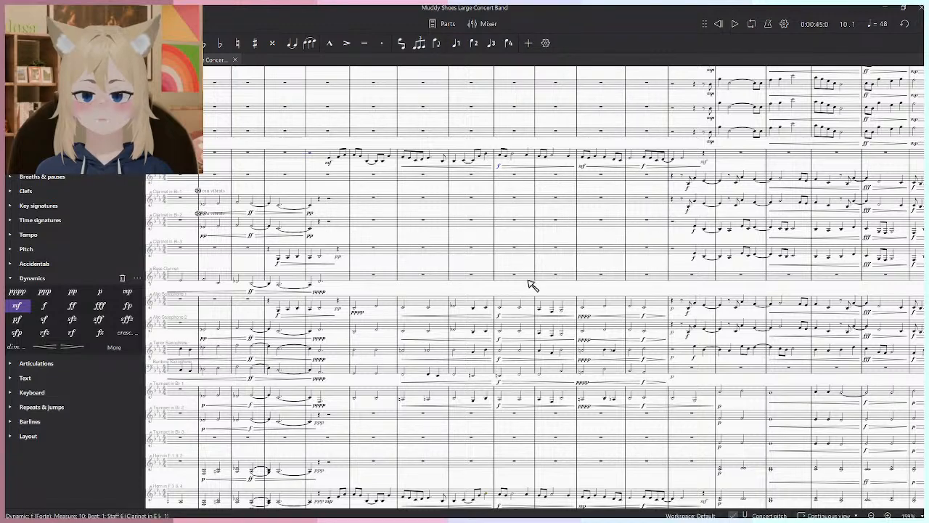
pyautogui.moveTo(528, 280); pyautogui.dragTo(518, 247)
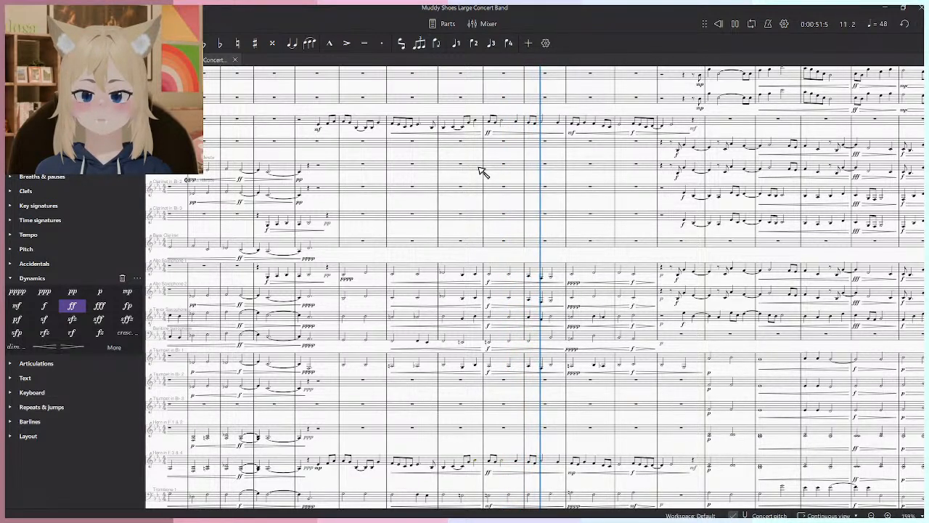
pyautogui.press('space')
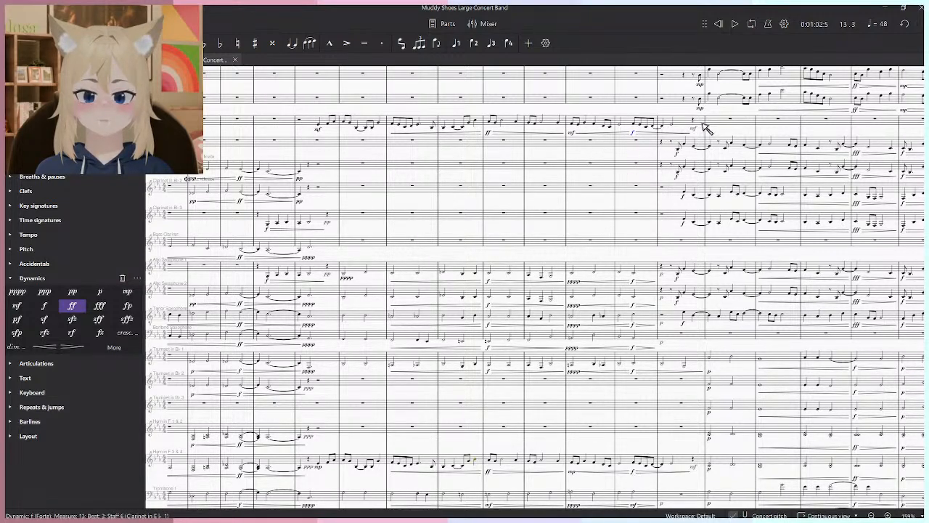
# - Delete the melody from measure 6 through measure 14 in Clarinet in E♭ 1
pyautogui.keyDown('shift'); pyautogui.click(314, 125); pyautogui.keyUp('shift')
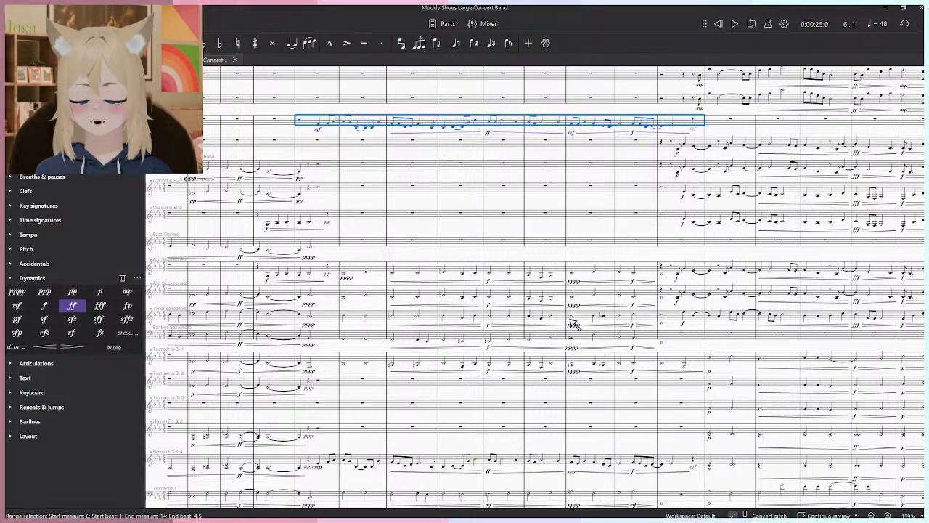
pyautogui.press('Delete')
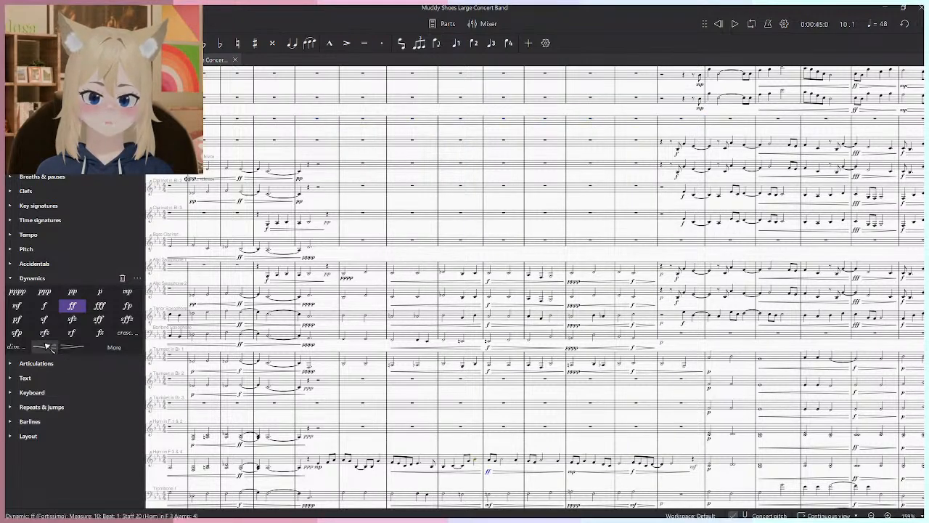
# - Copy the Horn in F 3 & 4 melody from measure 6, beat 3 through measure 14 into Horn in F 1 & 2 at the same beat
pyautogui.keyDown('shift'); pyautogui.click(323, 468); pyautogui.keyUp('shift')
pyautogui.hotkey('ctrl', 'c')
pyautogui.click(321, 431)
pyautogui.hotkey('ctrl', 'v')
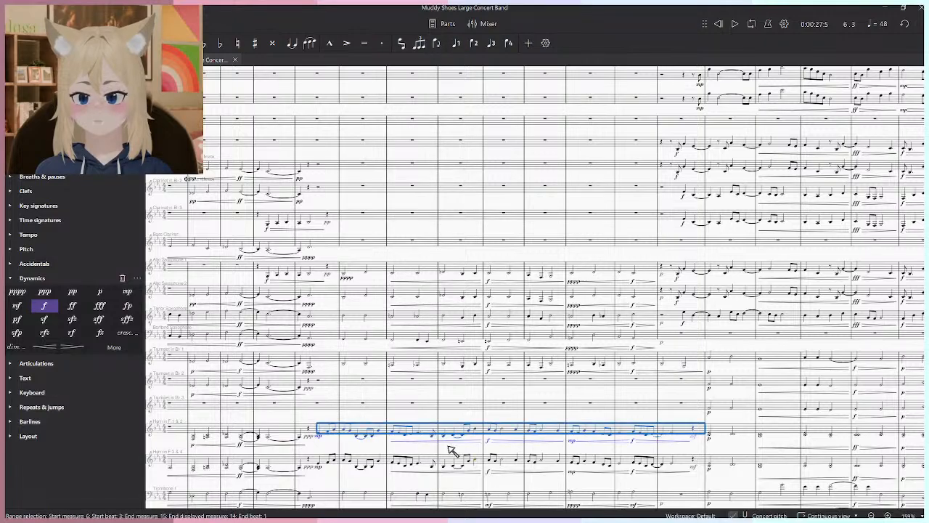
# - Play back the doubled horn melody from measure 6, beat 3
pyautogui.press('space')
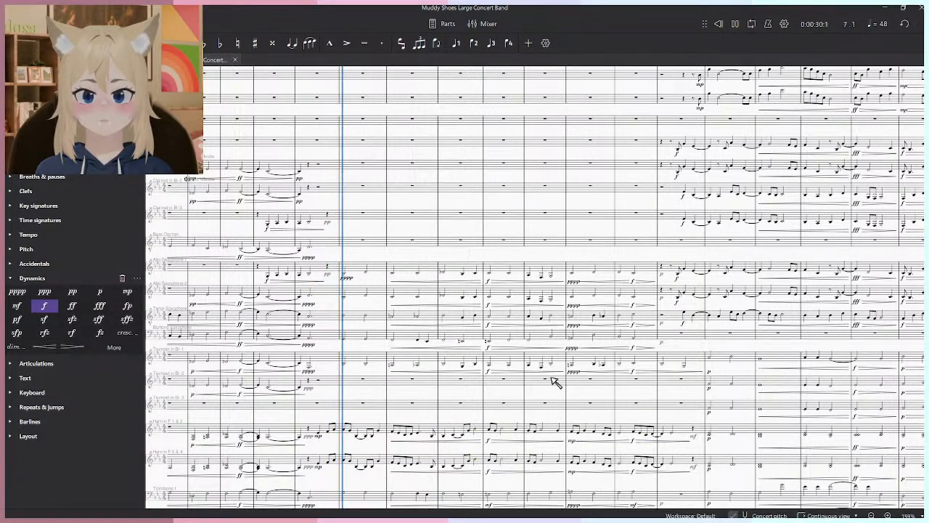
pyautogui.scroll(3, 535, 398)
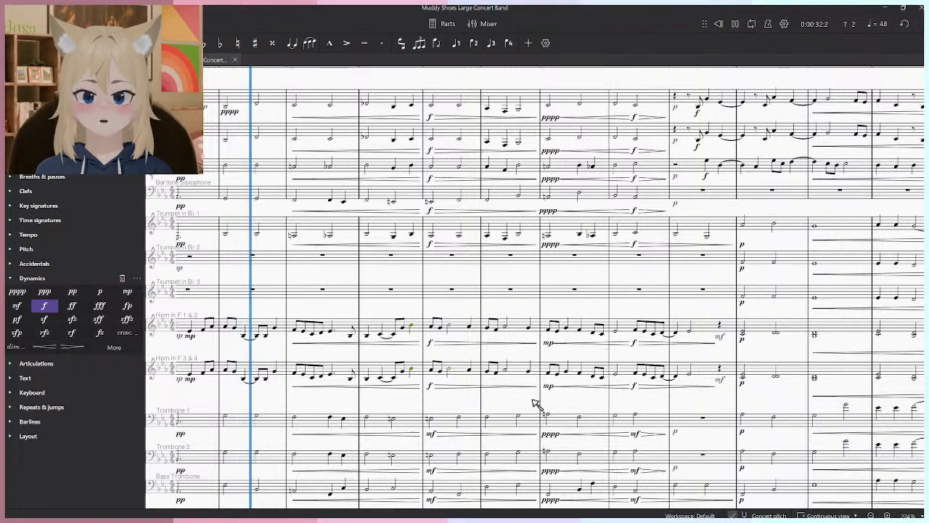
pyautogui.moveTo(533, 399); pyautogui.dragTo(626, 413)
pyautogui.press('space')
# - Try the Horn in F 3 & 4 melody an octave lower from measure 6, beat 3 through measure 14, play it back, and undo the change
pyautogui.keyDown('shift'); pyautogui.click(285, 392); pyautogui.keyUp('shift')
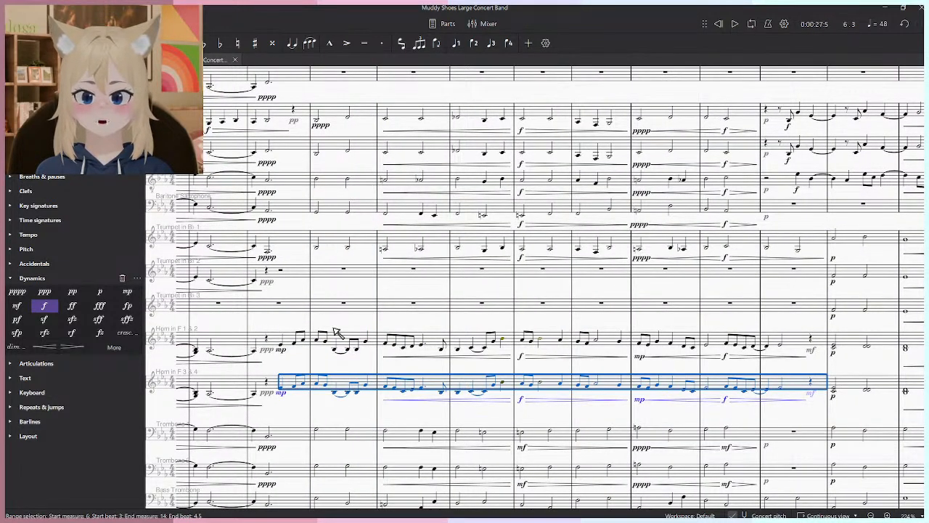
pyautogui.press('space')
pyautogui.press('Escape')
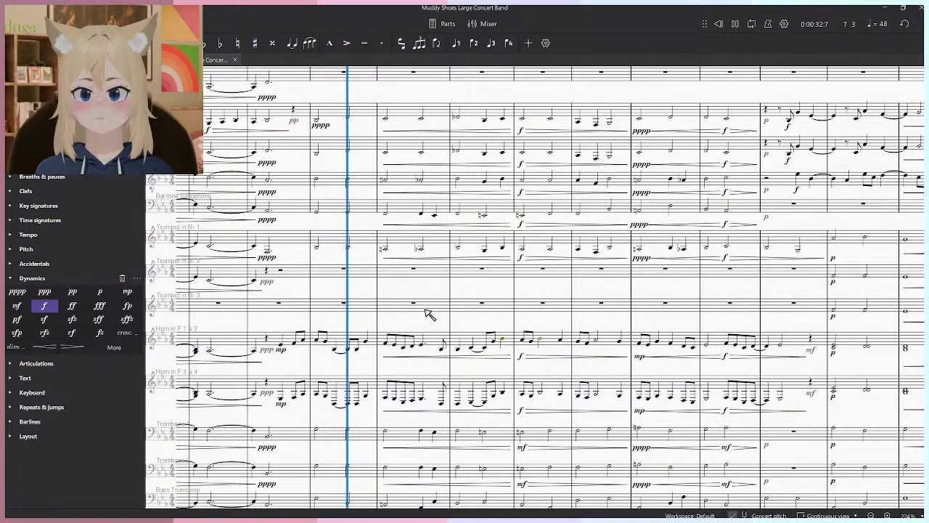
pyautogui.hotkey('alt', 'Tab')
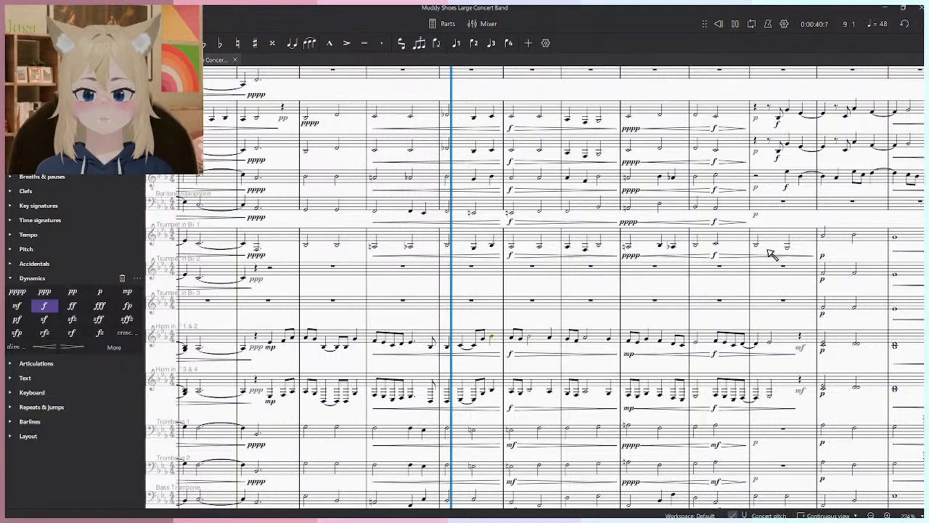
pyautogui.press('space')
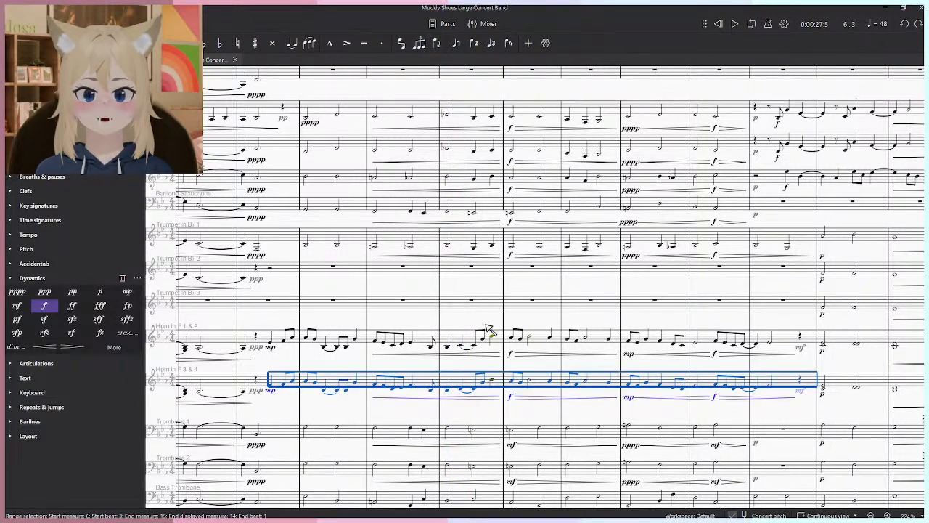
# - Play back the melody doubled in Horn in F 1 & 2 and Horn in F 3 & 4 from measure 6, beat 3
pyautogui.click(486, 345)
pyautogui.press('space')
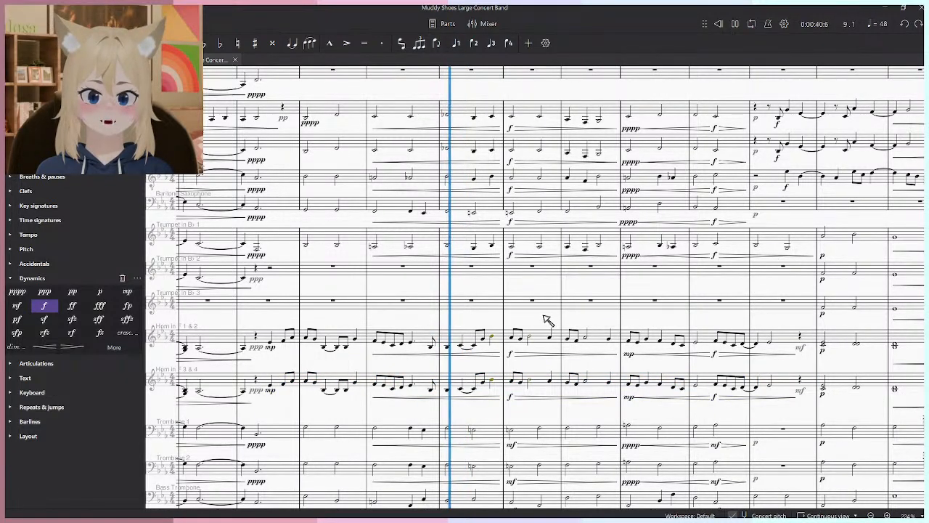
pyautogui.scroll(-3, 548, 320)
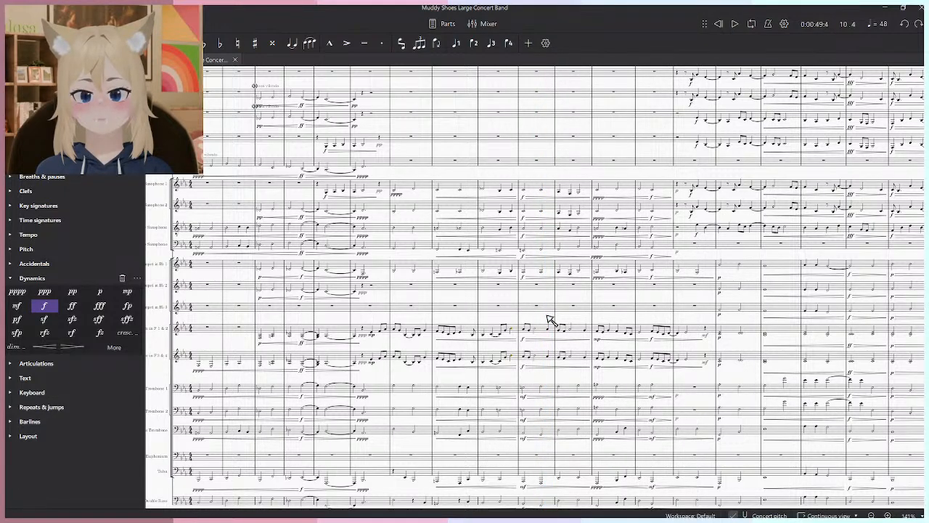
pyautogui.scroll(4, 535, 312)
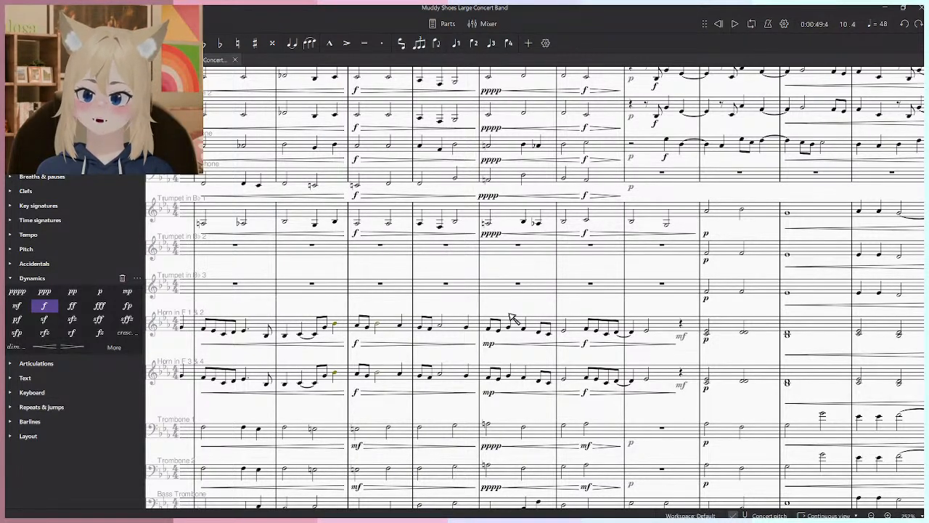
pyautogui.scroll(-1, 512, 319)
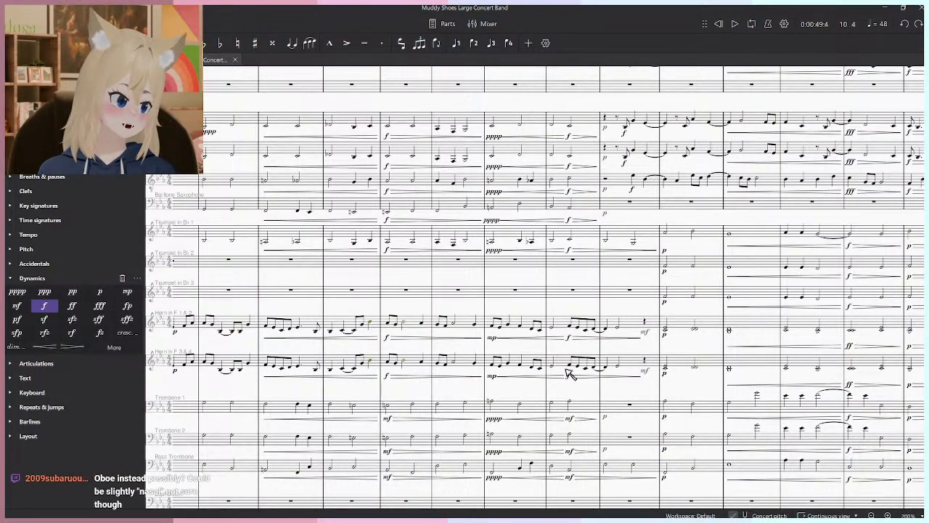
# - Move the Horn in F 1 & 2 melody from measure 6, beat 3 through measure 14 into Oboe 1 at the same beat
pyautogui.scroll(-4, 578, 361)
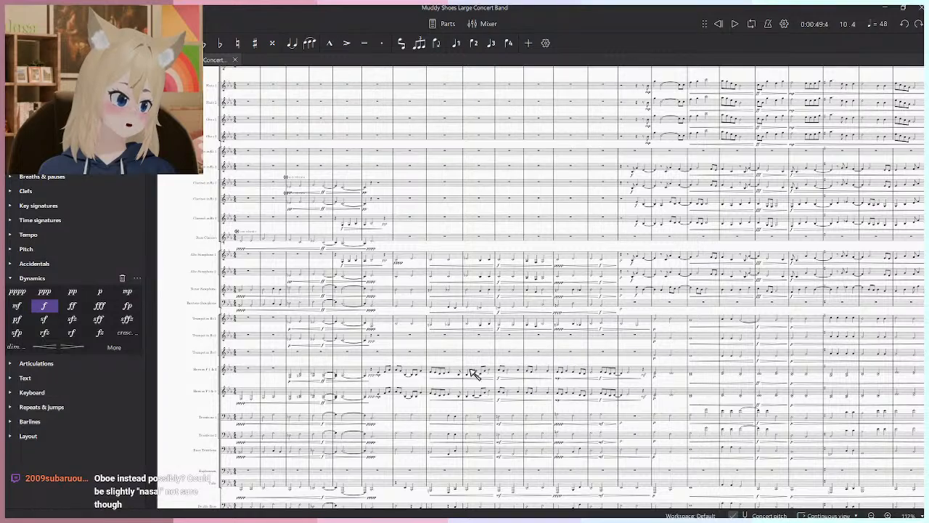
pyautogui.scroll(2, 347, 377)
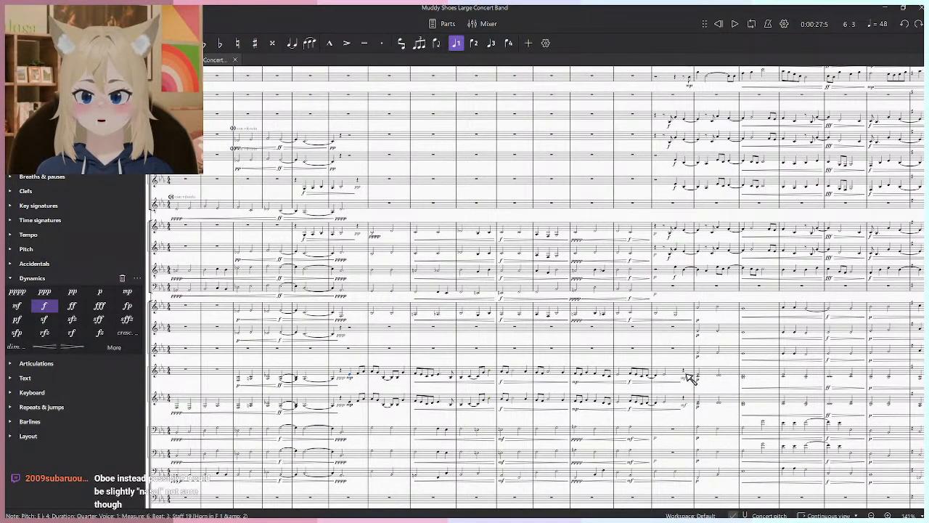
pyautogui.keyDown('shift'); pyautogui.click(689, 378); pyautogui.keyUp('shift')
pyautogui.scroll(4, 597, 361)
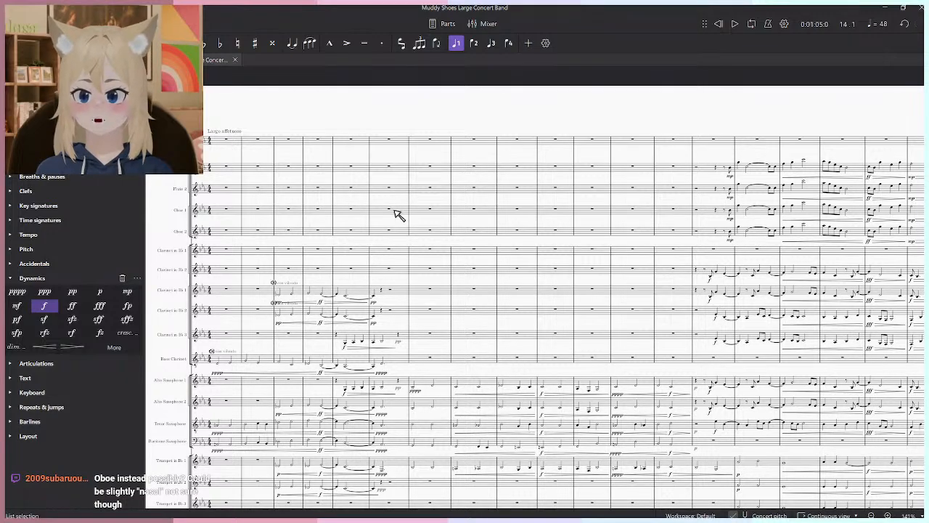
pyautogui.hotkey('ctrl', 'z')
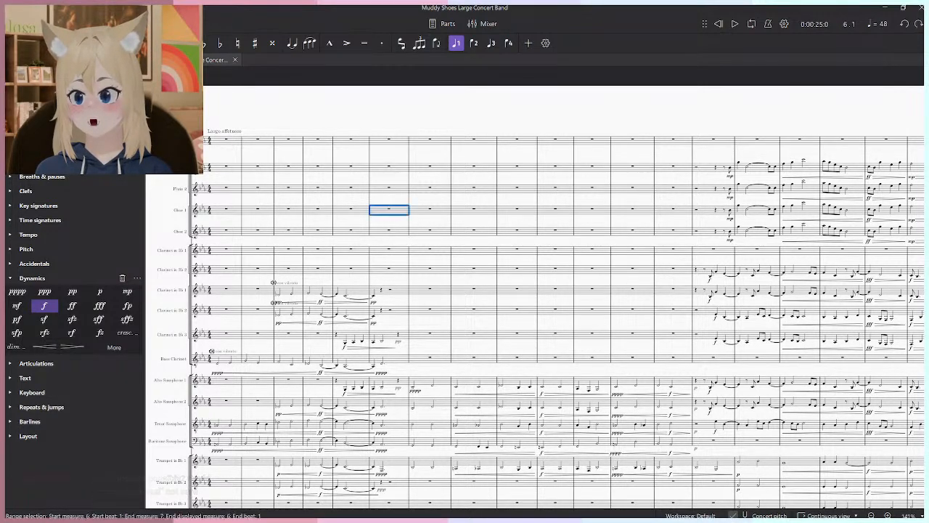
pyautogui.hotkey('ctrl', 'v')
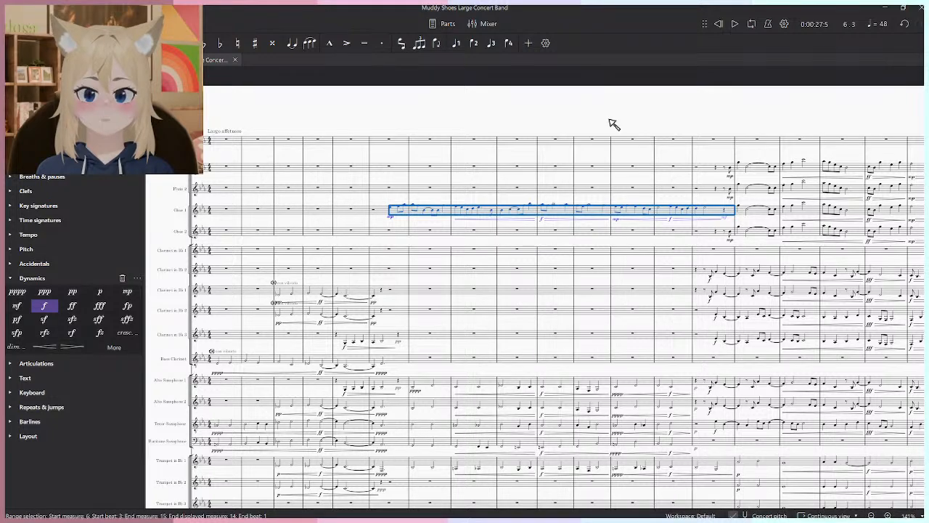
# - Play back the melody with Oboe 1 doubling Horn in F 3 & 4, and undo the move so it returns to Horn in F 1 & 2
pyautogui.click(605, 120)
pyautogui.press('space')
pyautogui.scroll(-4, 606, 116)
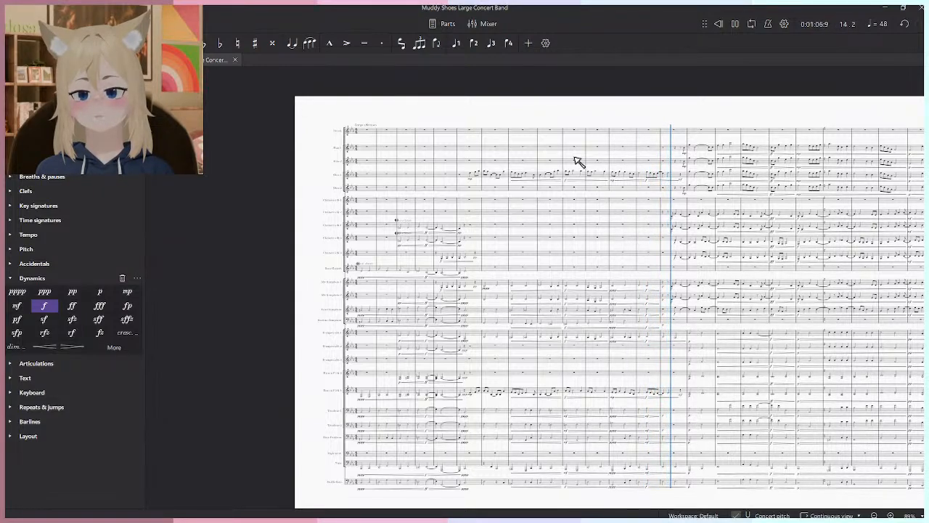
pyautogui.press('space')
pyautogui.hotkey('ctrl', 'z')
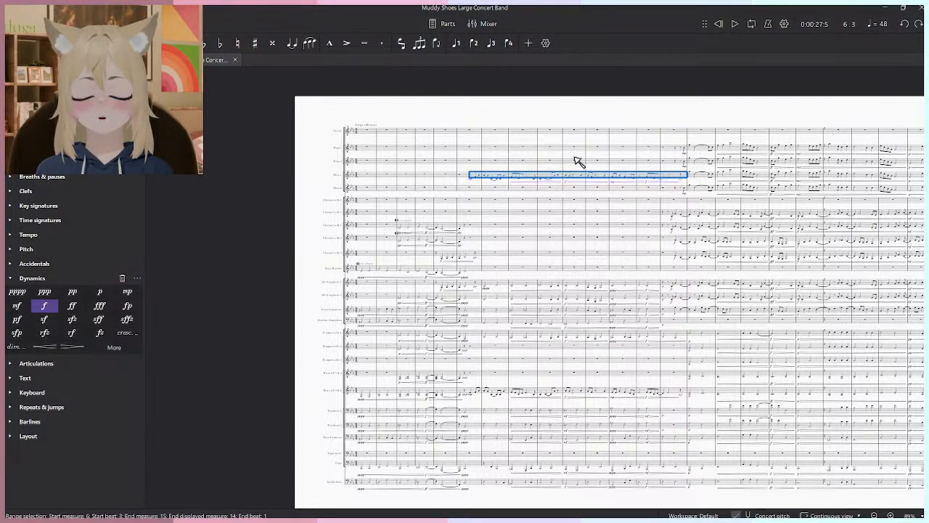
pyautogui.hotkey('ctrl', 'z')
pyautogui.hotkey('ctrl', 'z')
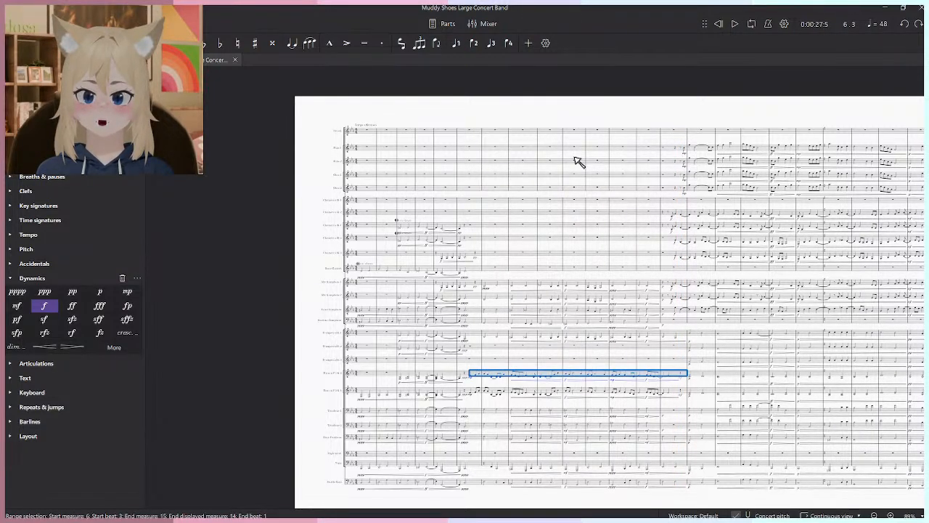
# - Listen again to the restored horn doubling from measure 6, beat 3 into measure 12
pyautogui.press('space')
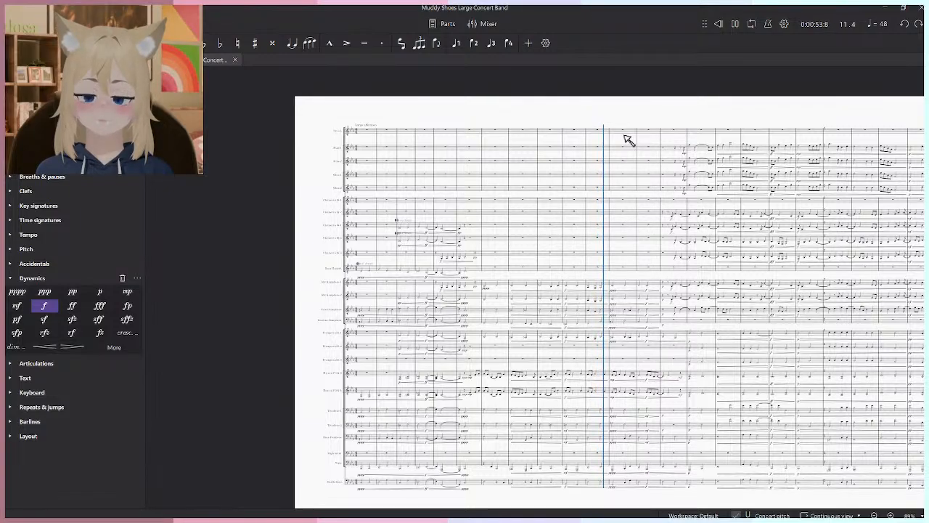
pyautogui.keyDown('ctrl'); pyautogui.scroll(3, 626, 139); pyautogui.keyUp('ctrl')
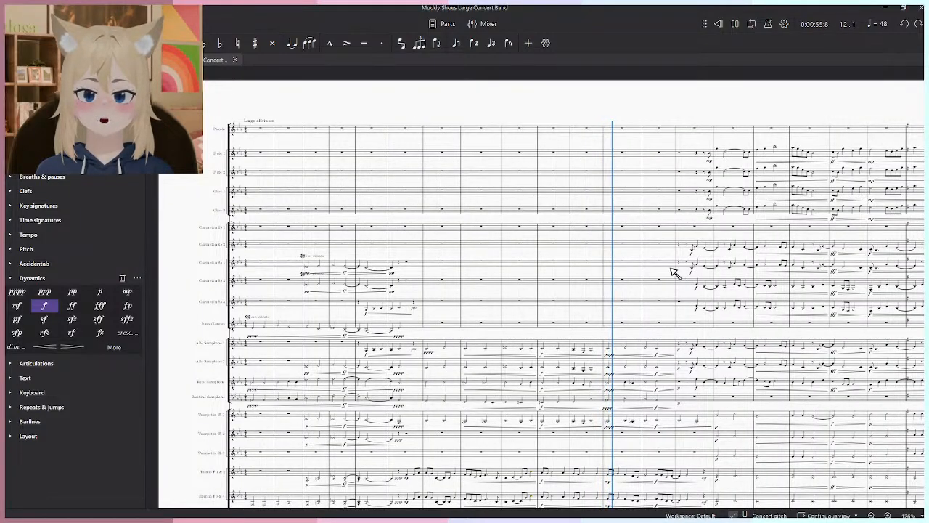
pyautogui.keyDown('ctrl'); pyautogui.scroll(-5, 377, 271); pyautogui.keyUp('ctrl')
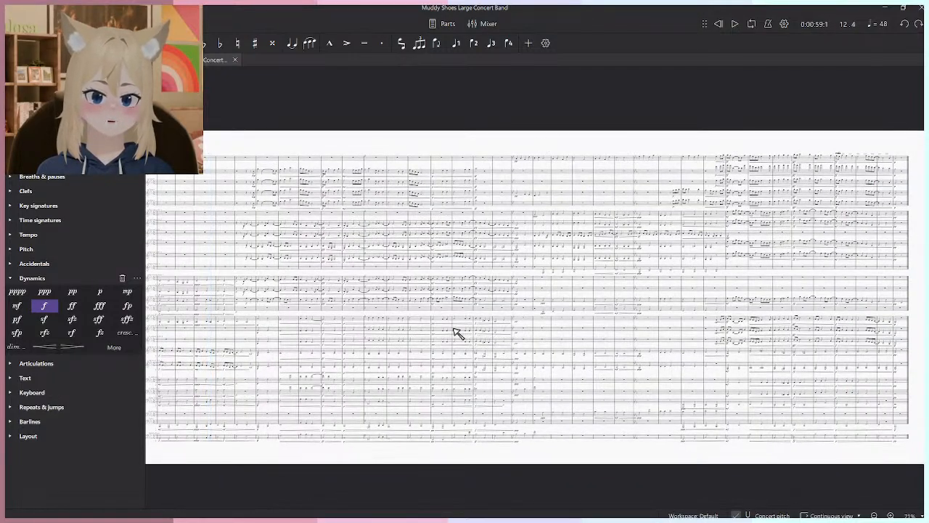
# - Look over the scoring of all instruments from the opening through the final measures of the concert band score
pyautogui.moveTo(453, 328); pyautogui.dragTo(700, 343)
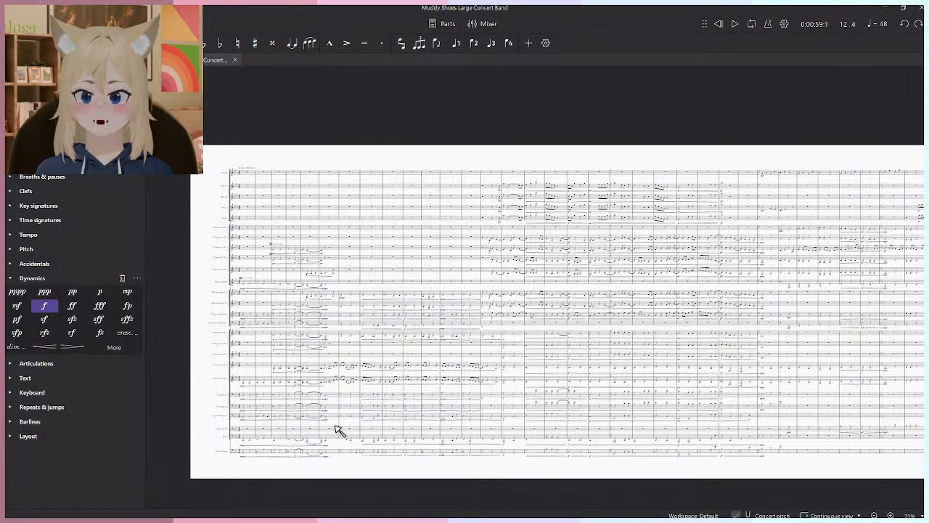
pyautogui.moveTo(463, 227); pyautogui.dragTo(395, 221)
pyautogui.moveTo(352, 460); pyautogui.dragTo(208, 487)
pyautogui.scroll(-1, 524, 429)
pyautogui.moveTo(762, 174); pyautogui.dragTo(584, 233)
pyautogui.moveTo(663, 428); pyautogui.dragTo(696, 326)
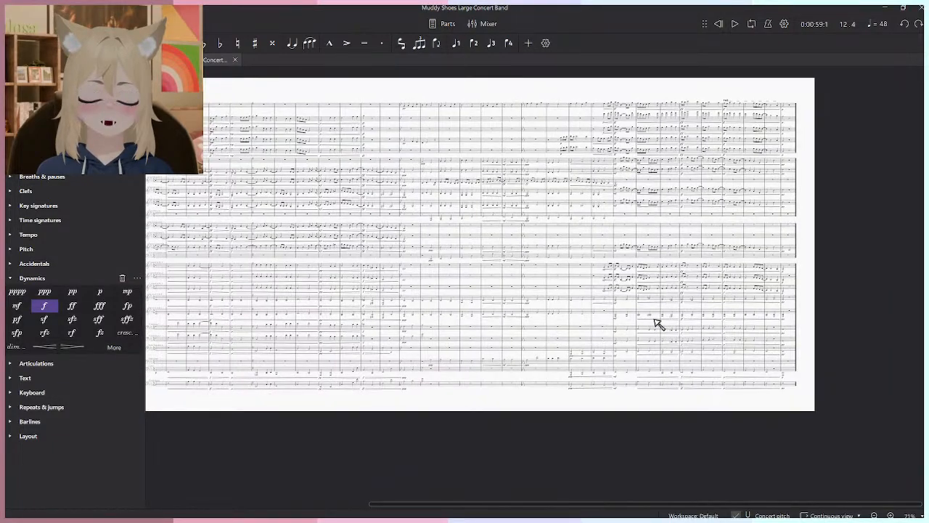
pyautogui.scroll(3, 525, 306)
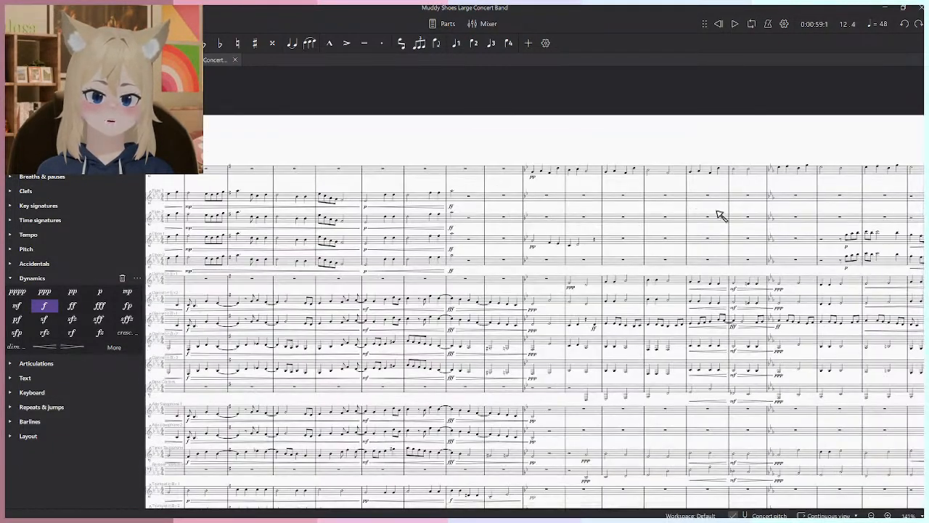
pyautogui.moveTo(720, 213); pyautogui.dragTo(365, 233)
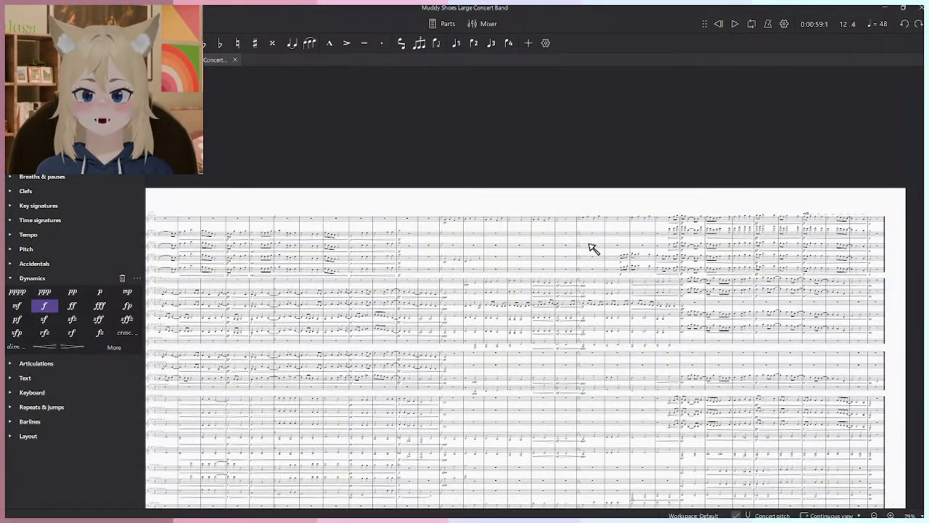
pyautogui.moveTo(576, 268); pyautogui.dragTo(558, 296)
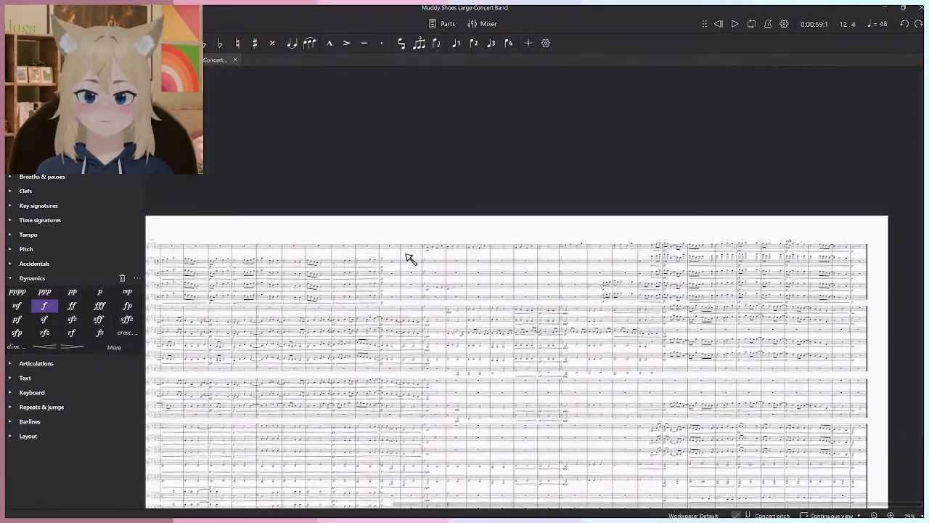
pyautogui.scroll(-3, 539, 254)
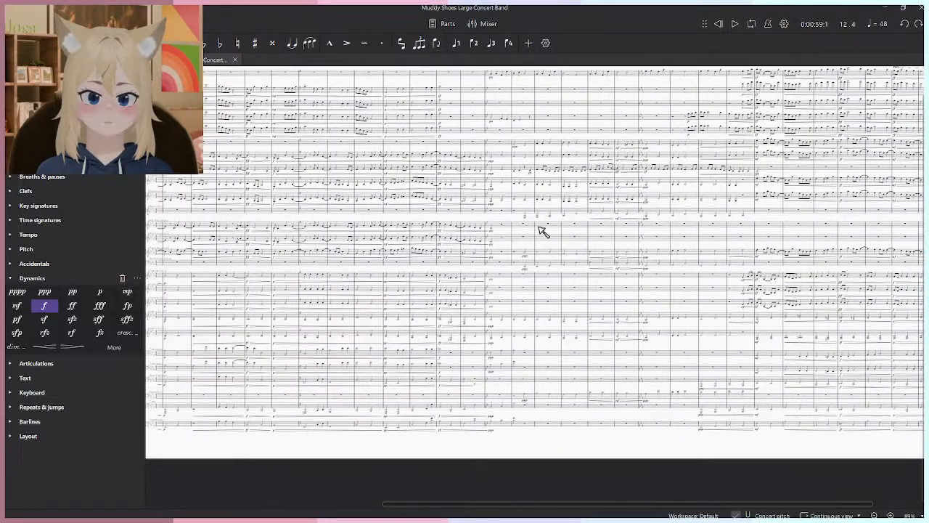
pyautogui.scroll(5, 807, 307)
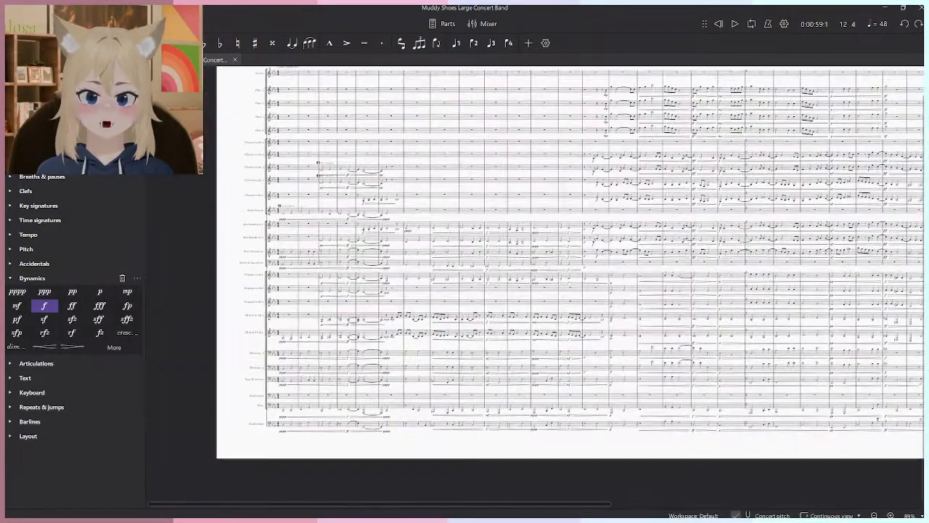
pyautogui.scroll(4, 819, 352)
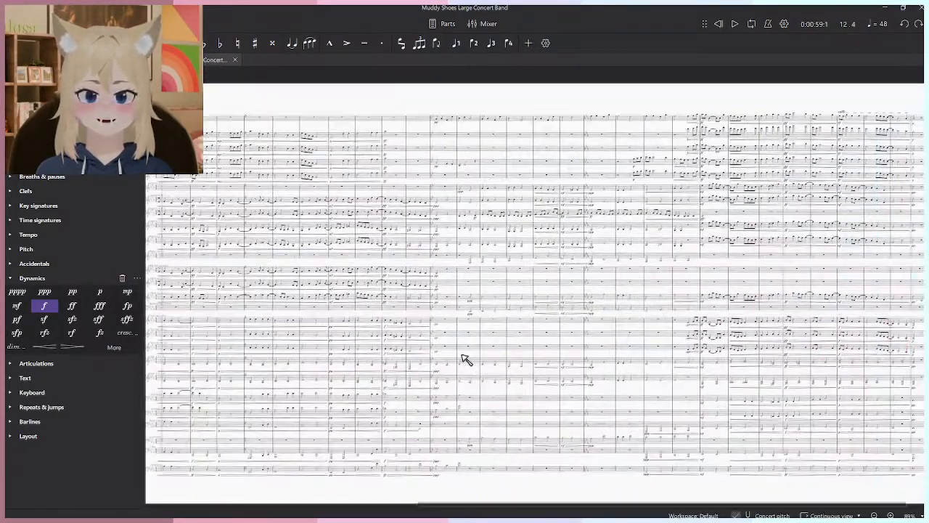
pyautogui.moveTo(465, 360); pyautogui.dragTo(446, 383)
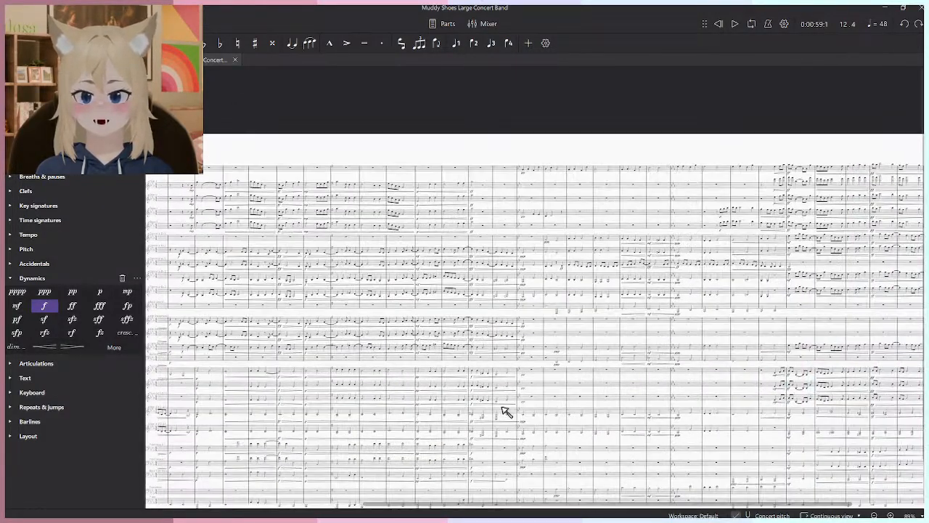
pyautogui.scroll(5, 414, 310)
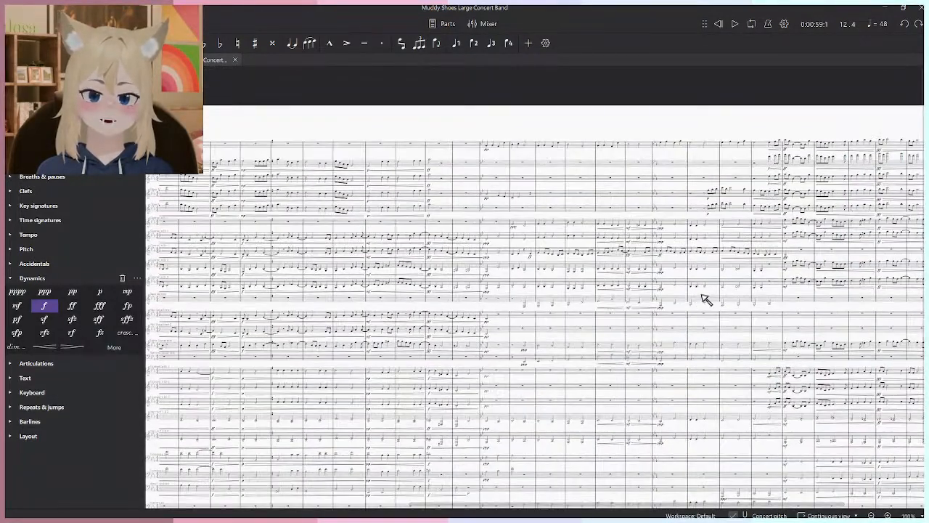
pyautogui.scroll(-3, 568, 383)
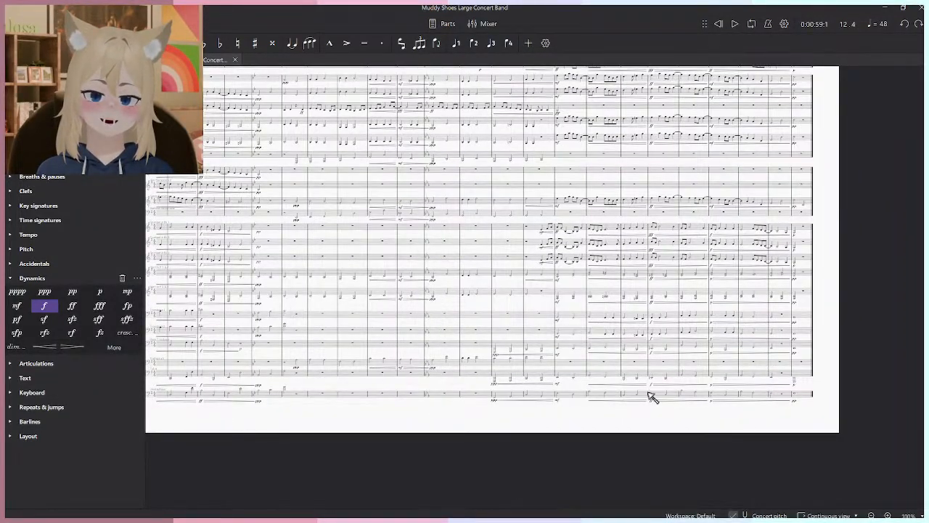
pyautogui.scroll(-3, 761, 353)
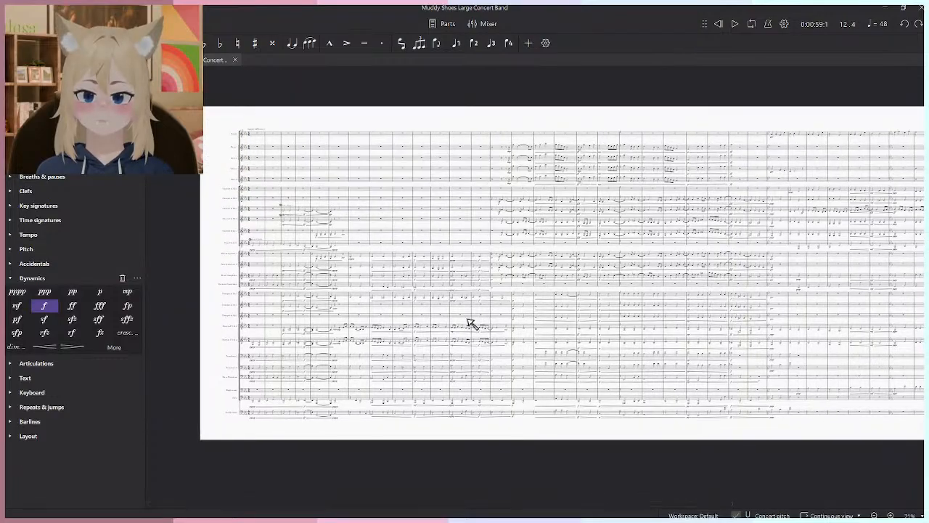
pyautogui.scroll(5, 498, 257)
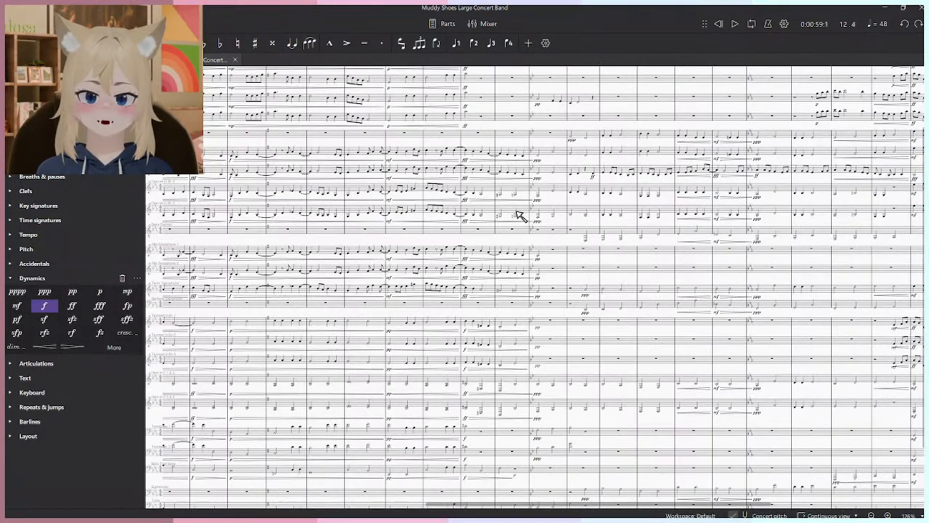
pyautogui.scroll(4, 419, 265)
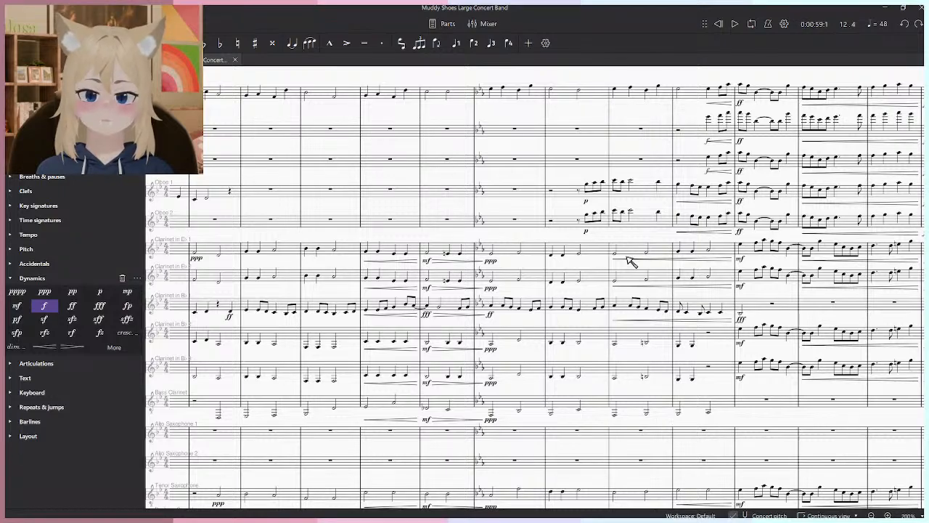
pyautogui.scroll(-5, 622, 250)
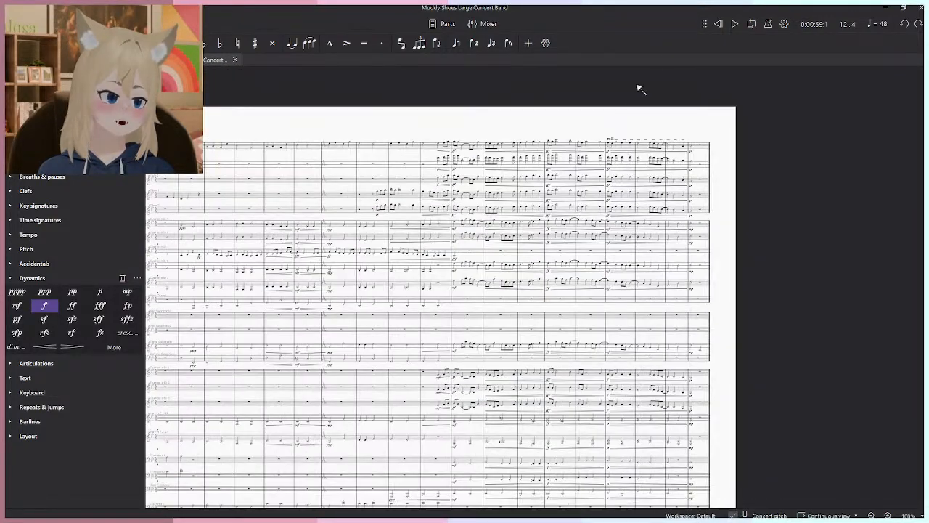
# - Return playback to measure 1 and look over the opening measures of the woodwind and brass staves
pyautogui.hscroll(-5, 699, 167)
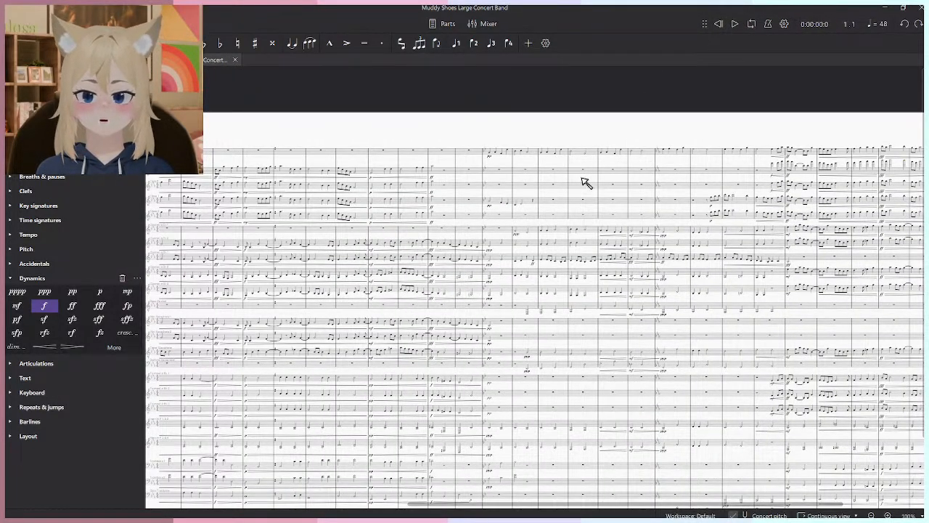
pyautogui.moveTo(154, 202); pyautogui.dragTo(862, 158)
pyautogui.moveTo(432, 212); pyautogui.dragTo(411, 175)
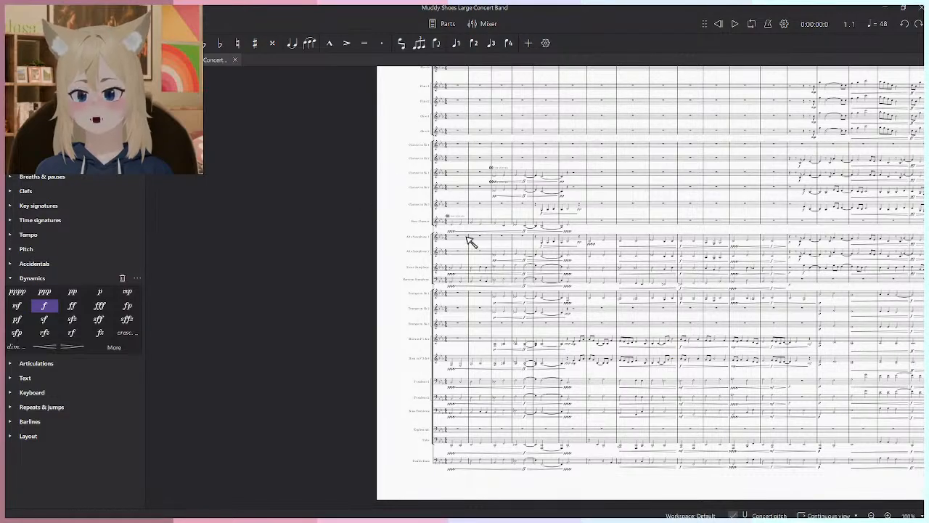
pyautogui.moveTo(466, 237); pyautogui.dragTo(373, 240)
pyautogui.scroll(5, 375, 243)
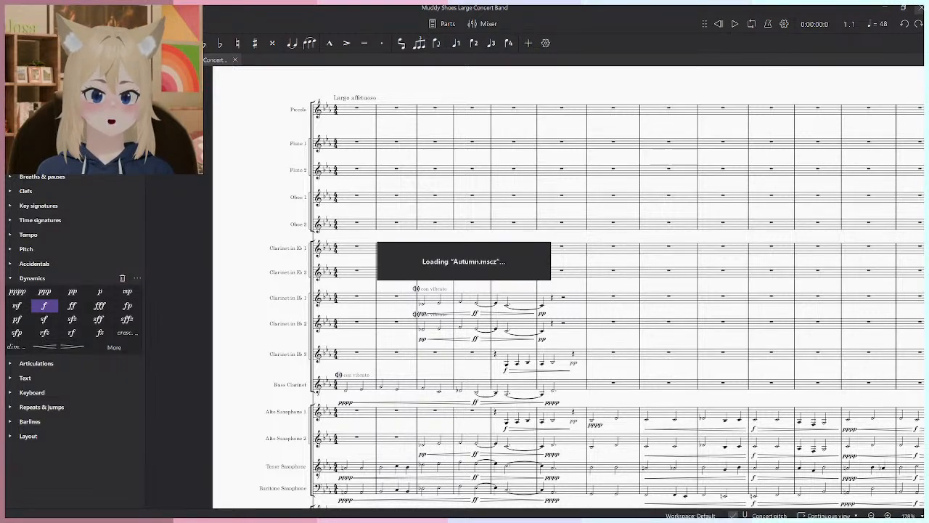
# - Close the Muddy Shoes score and switch to the Autumn.mscz score
pyautogui.click(921, 8)
pyautogui.hotkey('alt', 'Tab')
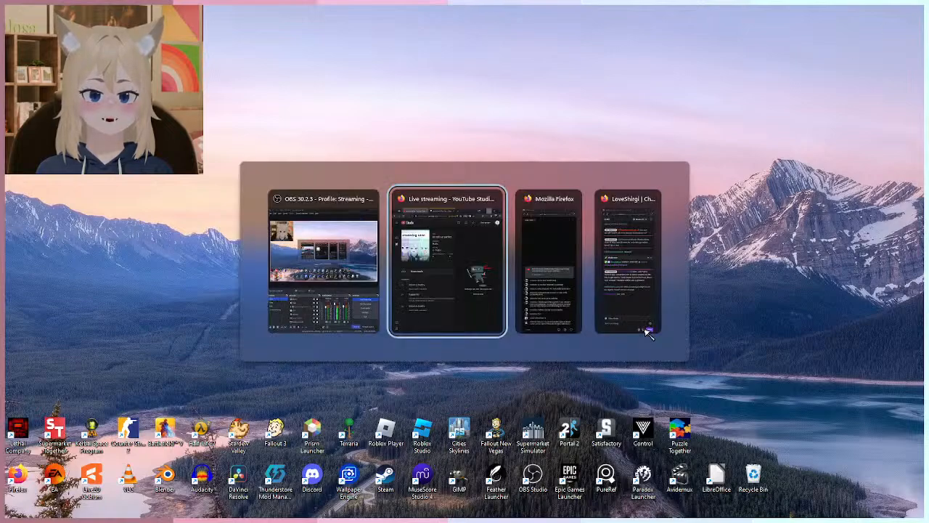
pyautogui.hotkey('alt', 'shift', 'Tab')
pyautogui.hotkey('alt', 'shift', 'Tab')
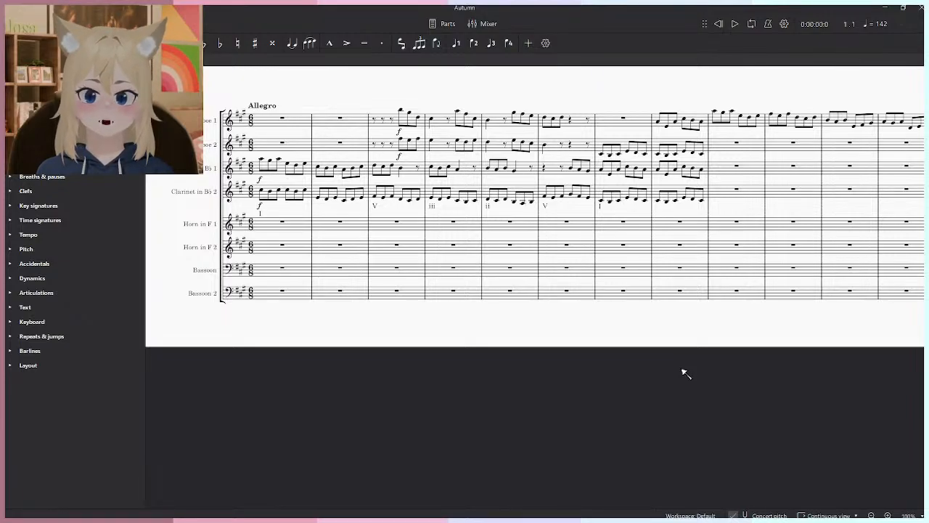
# - Look over the oboe and clarinet writing and the empty horn and bassoon staves in the opening measures
pyautogui.moveTo(560, 267); pyautogui.dragTo(611, 445)
pyautogui.scroll(6, 326, 366)
pyautogui.moveTo(437, 249); pyautogui.dragTo(374, 202)
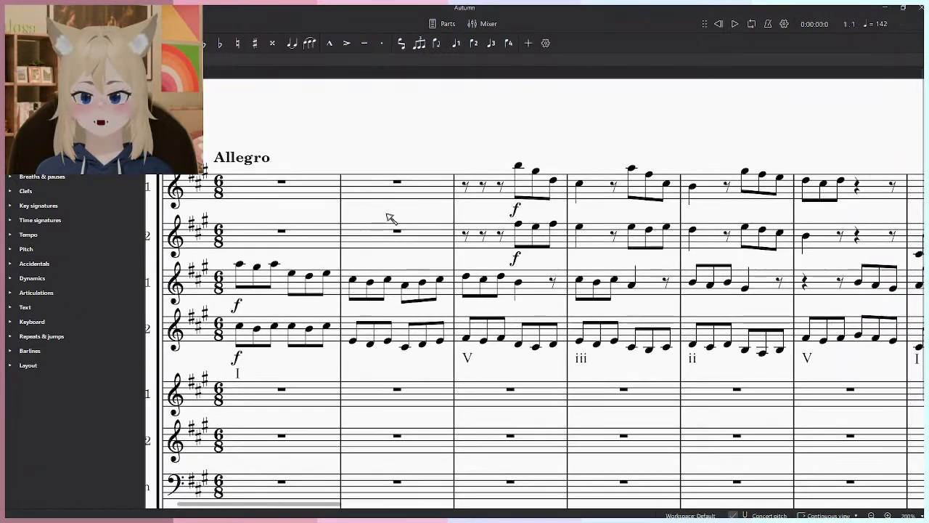
pyautogui.scroll(-6, 403, 213)
pyautogui.moveTo(740, 175); pyautogui.dragTo(474, 198)
pyautogui.scroll(-3, 542, 204)
pyautogui.moveTo(632, 205); pyautogui.dragTo(871, 231)
pyautogui.scroll(2, 614, 326)
pyautogui.scroll(4, 615, 326)
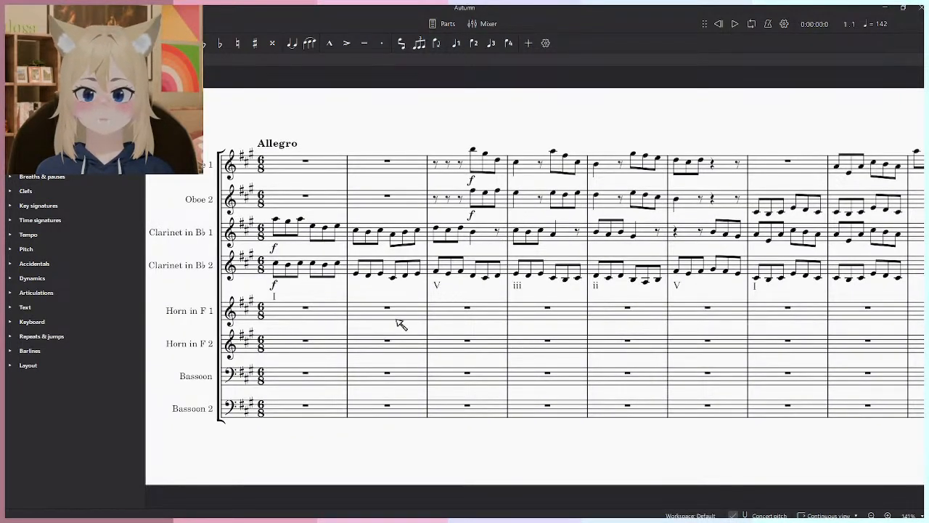
pyautogui.moveTo(424, 322); pyautogui.dragTo(394, 394)
pyautogui.scroll(-2, 396, 385)
pyautogui.moveTo(504, 315); pyautogui.dragTo(497, 333)
pyautogui.moveTo(280, 407); pyautogui.dragTo(406, 325)
pyautogui.scroll(4, 407, 325)
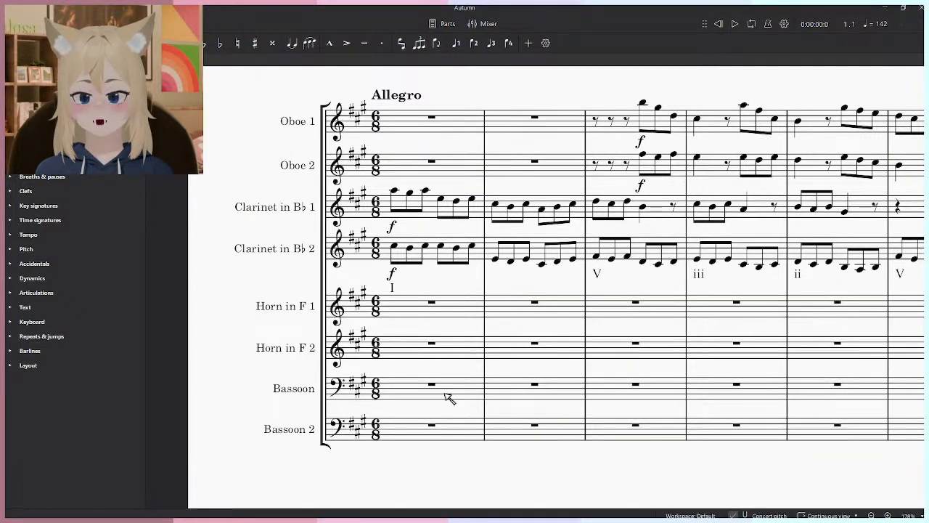
pyautogui.scroll(1, 445, 406)
pyautogui.scroll(-2, 684, 365)
pyautogui.moveTo(684, 365); pyautogui.dragTo(458, 315)
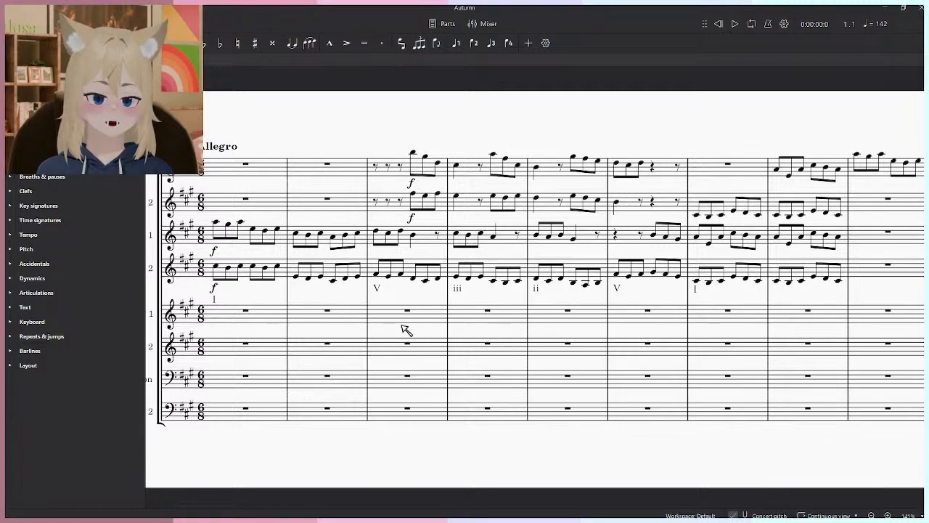
pyautogui.scroll(2, 405, 330)
pyautogui.scroll(-4, 689, 230)
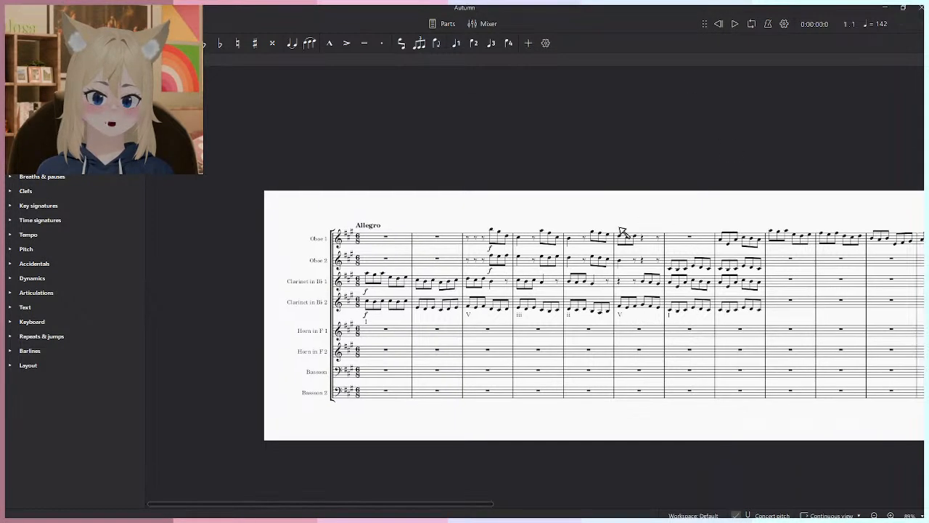
# - Play the Autumn score from measure 1 through the end of the written Oboe 1 line and stop playback
pyautogui.scroll(2, 645, 223)
pyautogui.press('space')
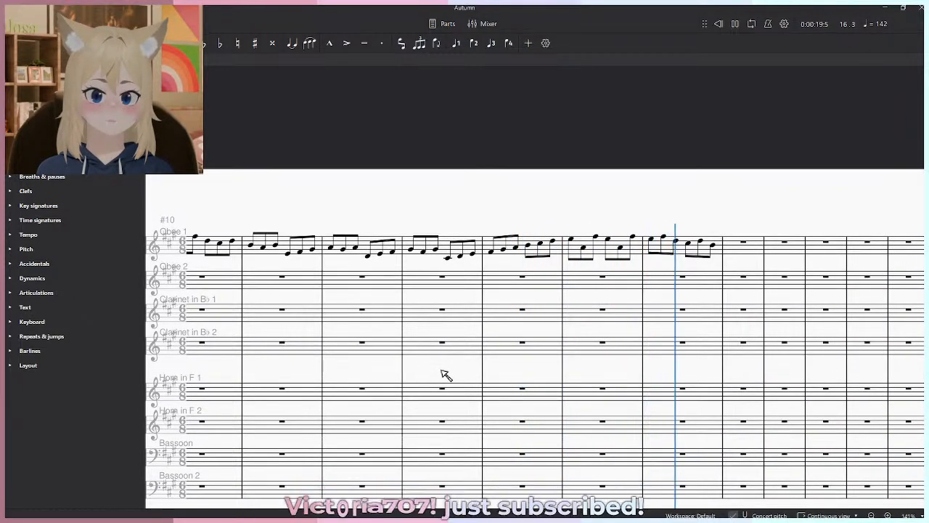
pyautogui.press('space')
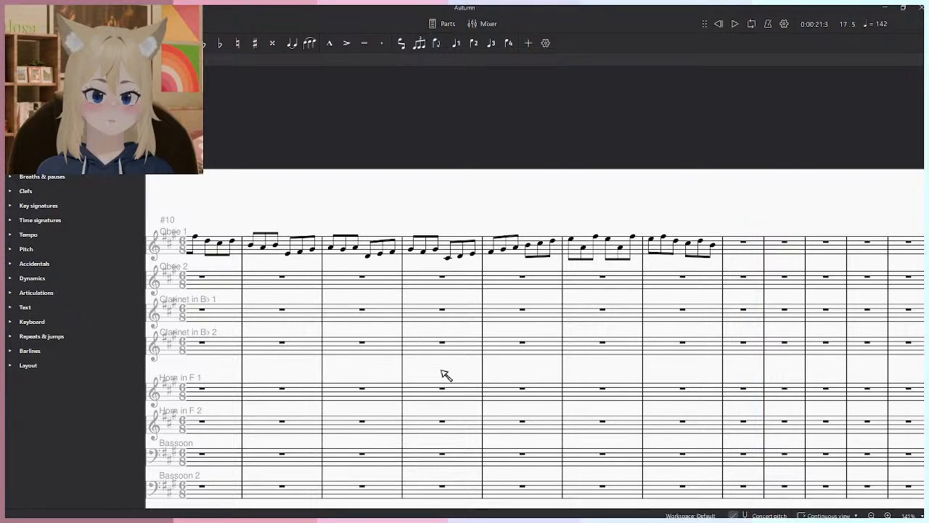
# - Examine the oboe and clarinet parts and their chord numerals from the Allegro opening through the Oboe 1 solo passage
pyautogui.keyDown('ctrl'); pyautogui.scroll(-5, 446, 375); pyautogui.keyUp('ctrl')
pyautogui.keyDown('ctrl'); pyautogui.scroll(5, 469, 379); pyautogui.keyUp('ctrl')
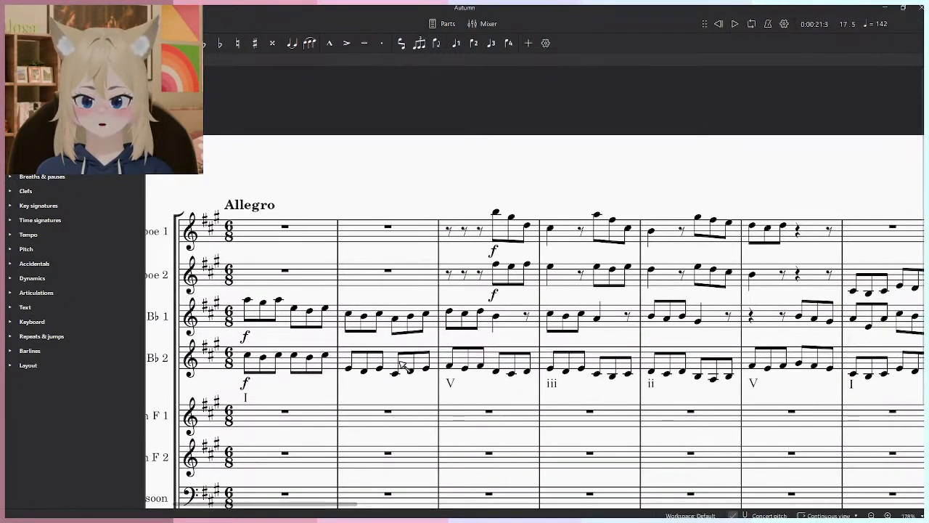
pyautogui.keyDown('ctrl'); pyautogui.scroll(-5, 403, 364); pyautogui.keyUp('ctrl')
pyautogui.moveTo(767, 380); pyautogui.dragTo(749, 340)
pyautogui.keyDown('ctrl'); pyautogui.scroll(4, 563, 340); pyautogui.keyUp('ctrl')
pyautogui.moveTo(414, 387); pyautogui.dragTo(563, 440)
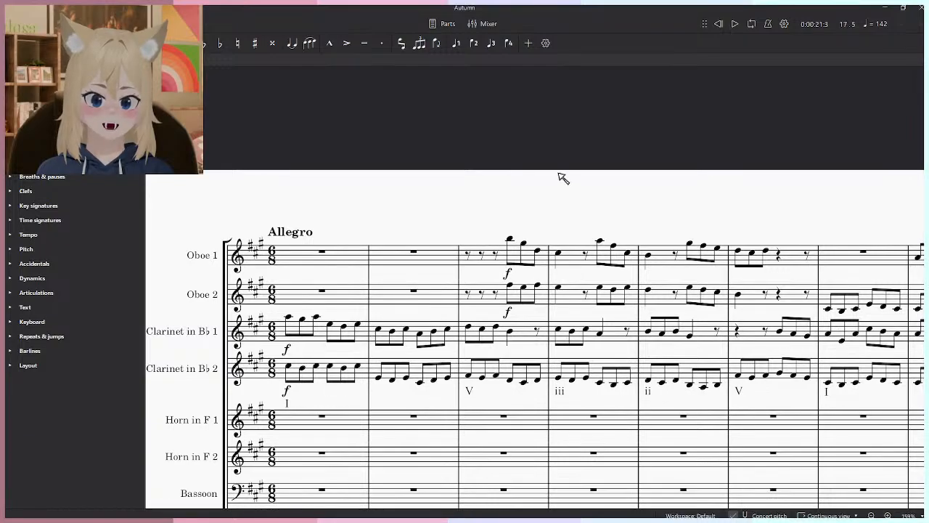
pyautogui.keyDown('ctrl'); pyautogui.scroll(3, 450, 312); pyautogui.keyUp('ctrl')
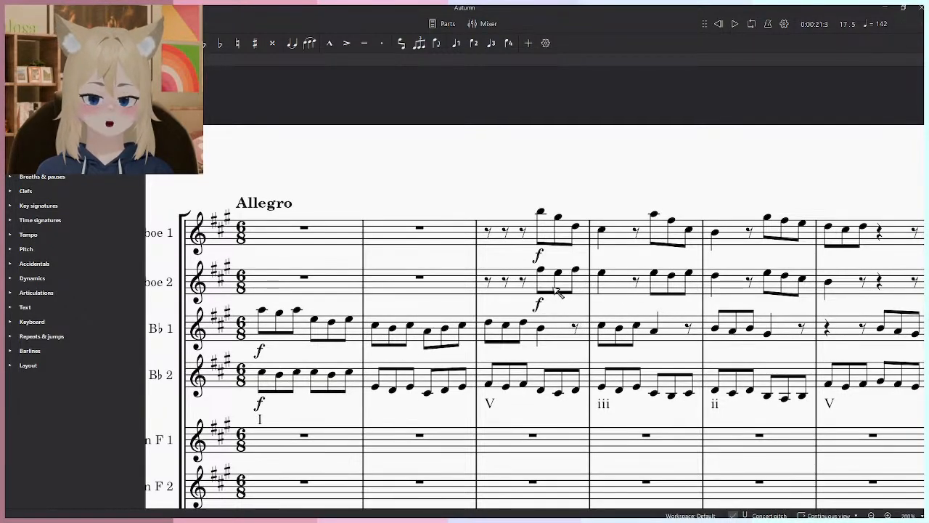
pyautogui.keyDown('ctrl'); pyautogui.scroll(-3, 580, 272); pyautogui.keyUp('ctrl')
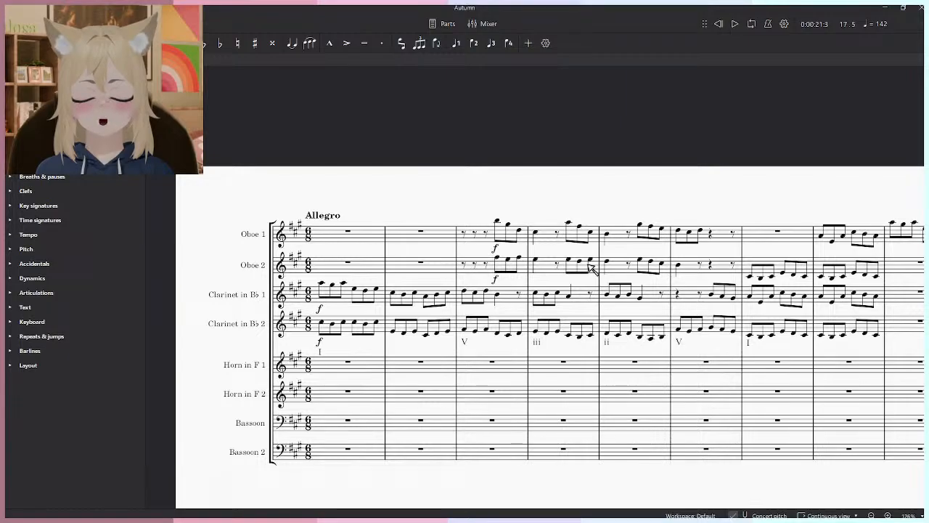
pyautogui.scroll(2, 481, 114)
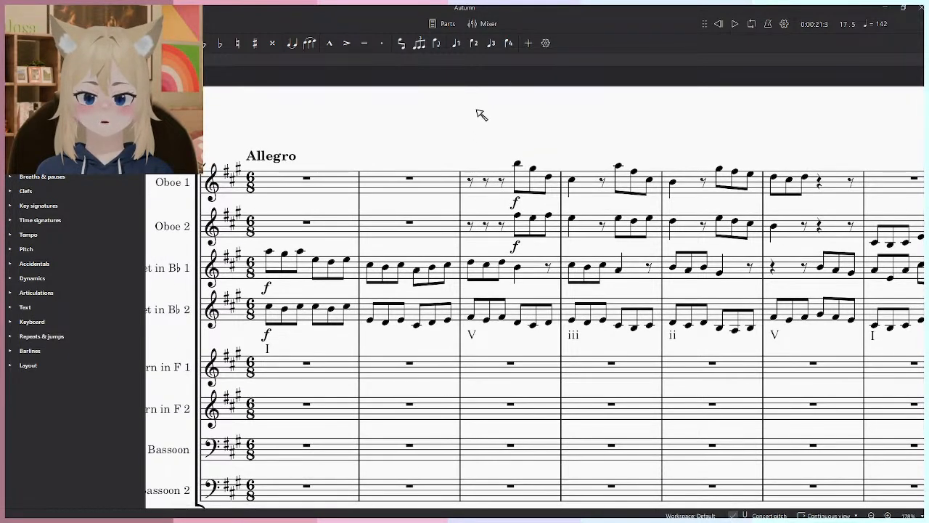
pyautogui.scroll(-4, 481, 115)
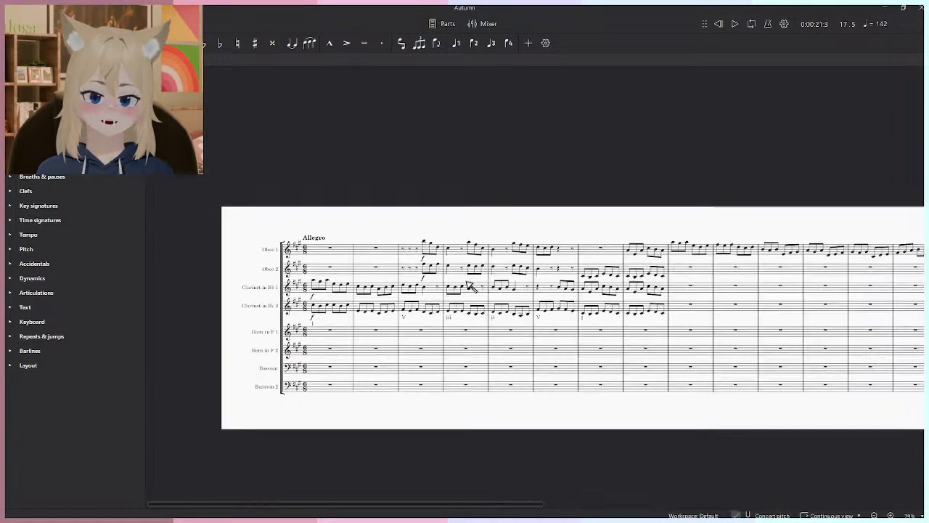
pyautogui.scroll(4, 550, 303)
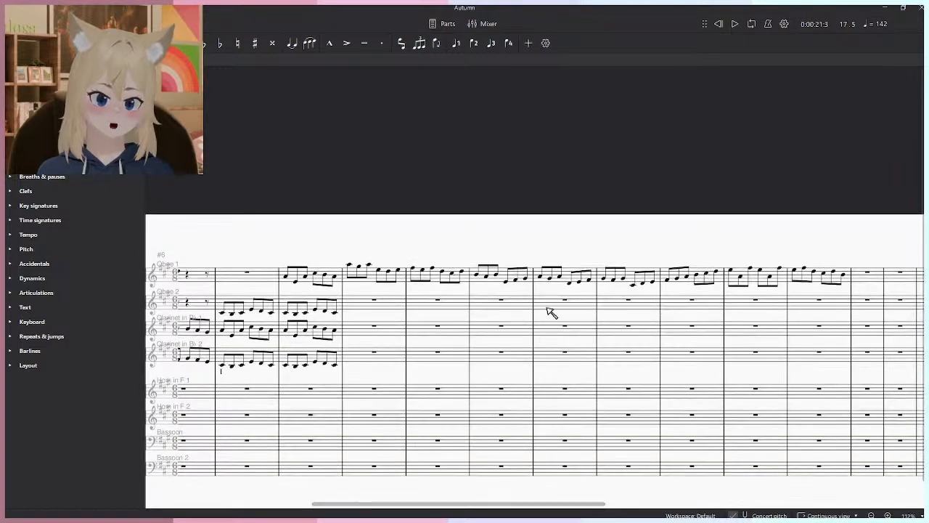
pyautogui.hscroll(-3, 595, 296)
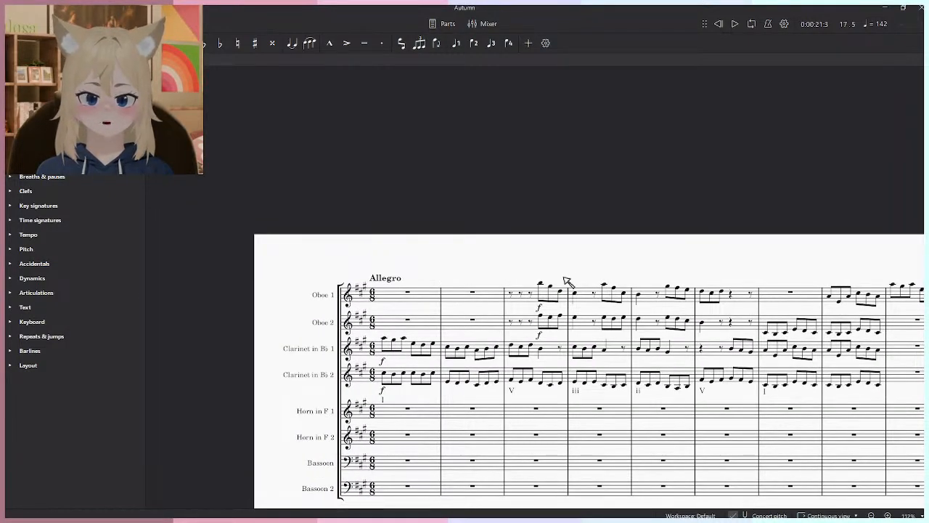
pyautogui.scroll(4, 406, 363)
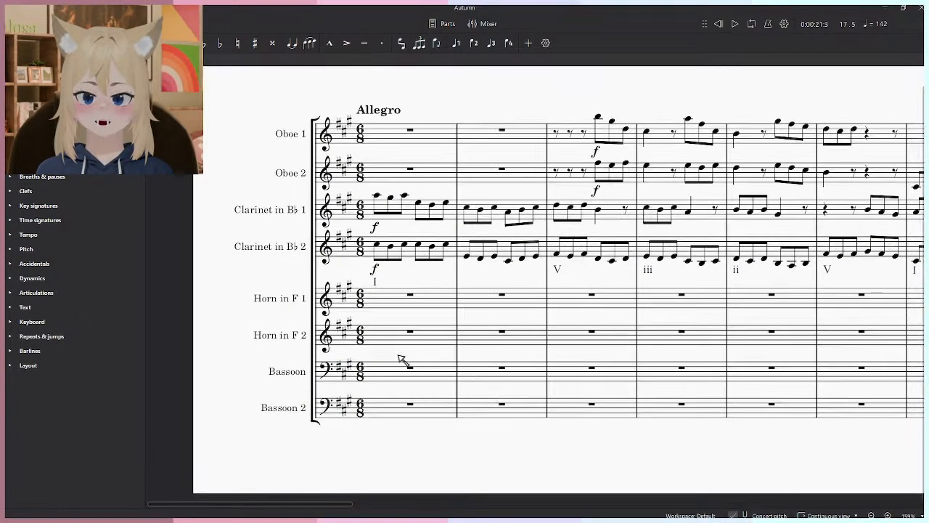
# - Change the long instrument name of the upper bassoon staff to "Bassoon 1"
pyautogui.scroll(3, 402, 441)
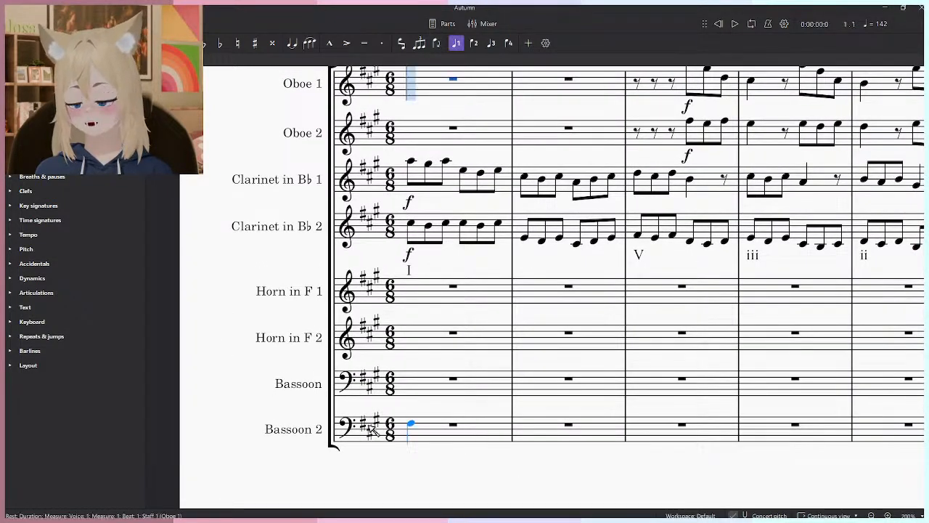
pyautogui.doubleClick(314, 383)
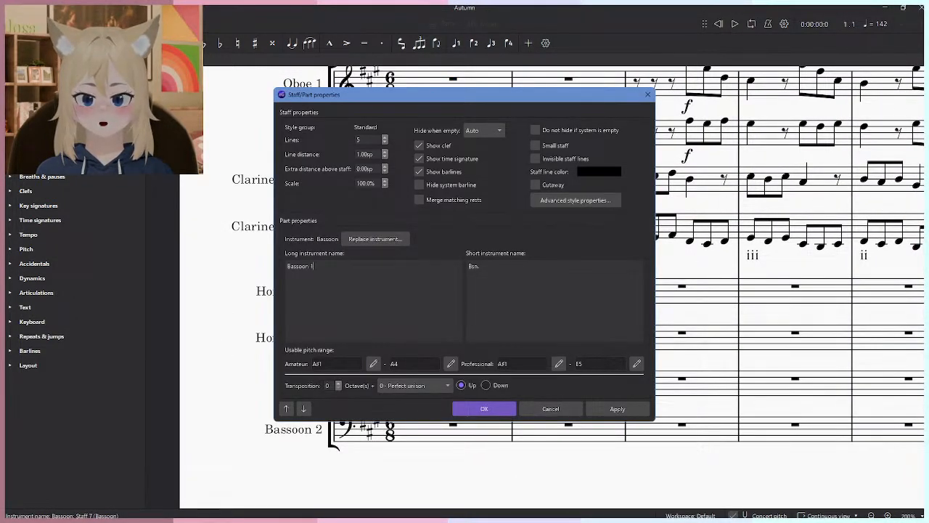
pyautogui.click(615, 409)
pyautogui.click(484, 409)
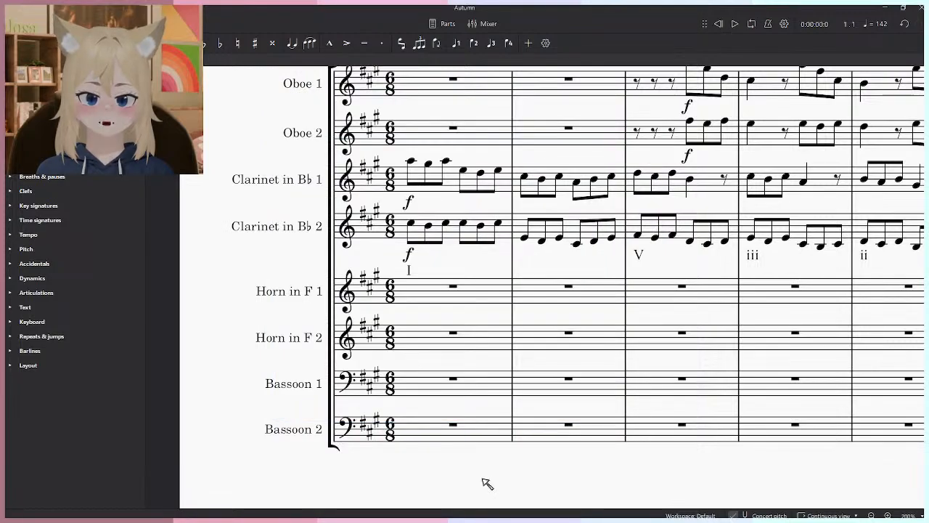
# - Enter A2 in Bassoon 2 and A3 in Bassoon 1 as quarter notes on beat 1 of measure 1
pyautogui.scroll(2, 408, 401)
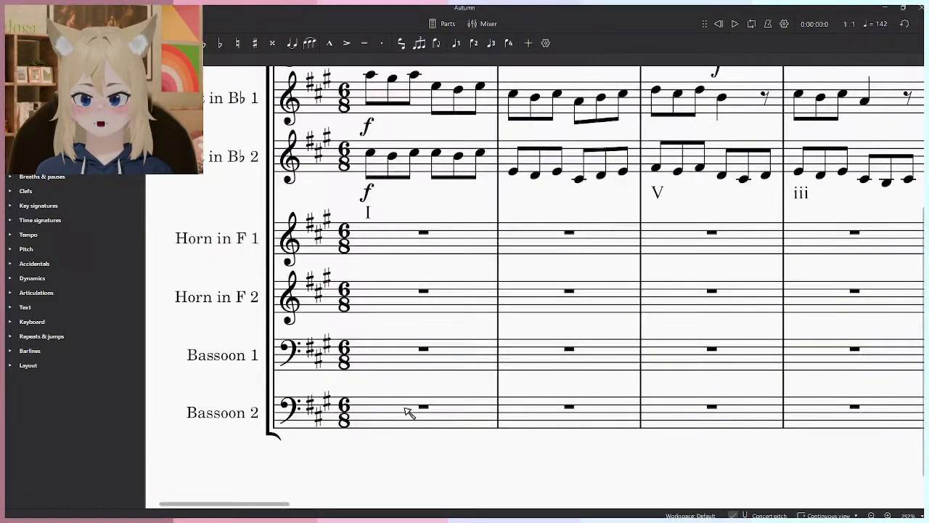
pyautogui.moveTo(393, 468); pyautogui.dragTo(457, 449)
pyautogui.press('n')
pyautogui.click(433, 405)
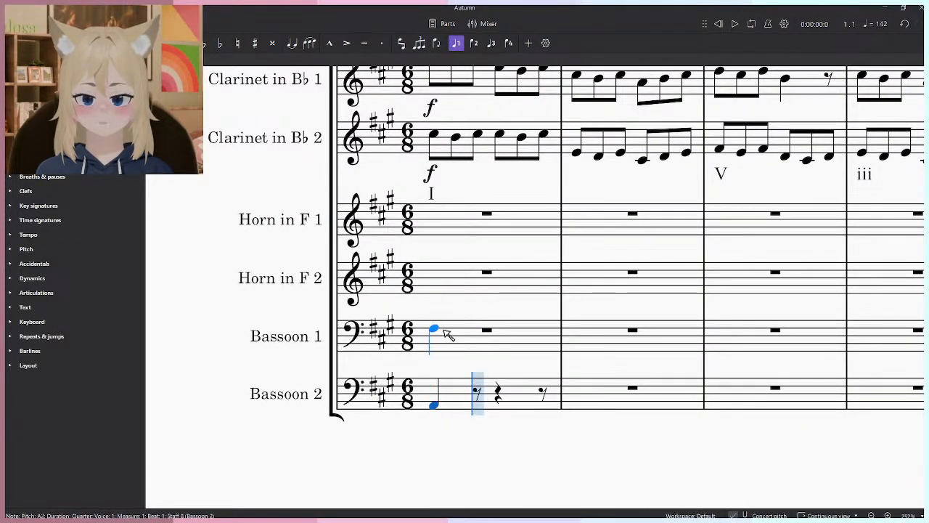
pyautogui.click(438, 326)
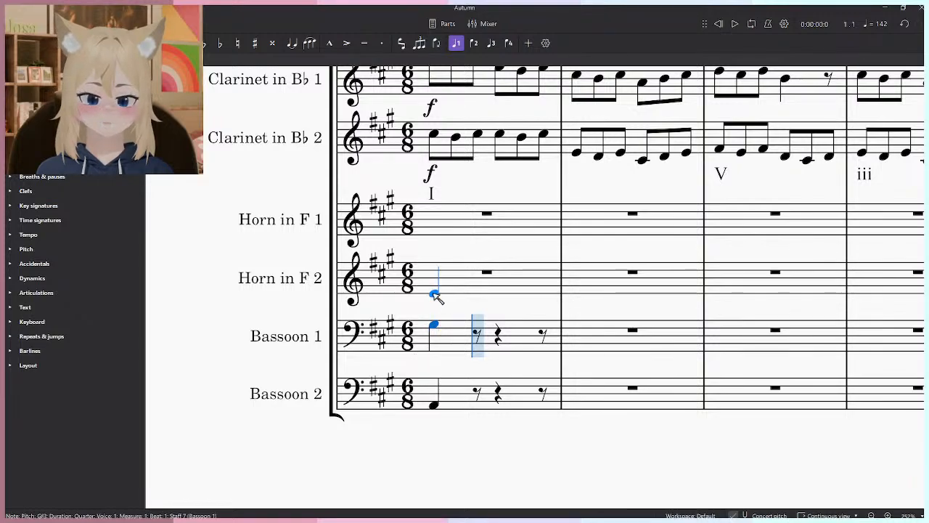
pyautogui.hotkey('ctrl', 'z')
pyautogui.click(434, 321)
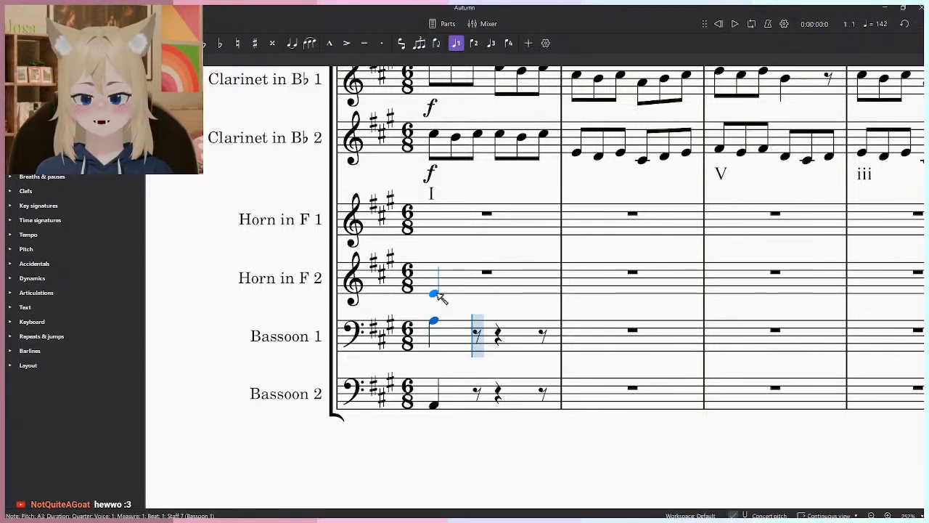
# - Enter E4 in Horn in F 1 and C♯4 in Horn in F 2 on beat 1 of measure 1
pyautogui.click(439, 294)
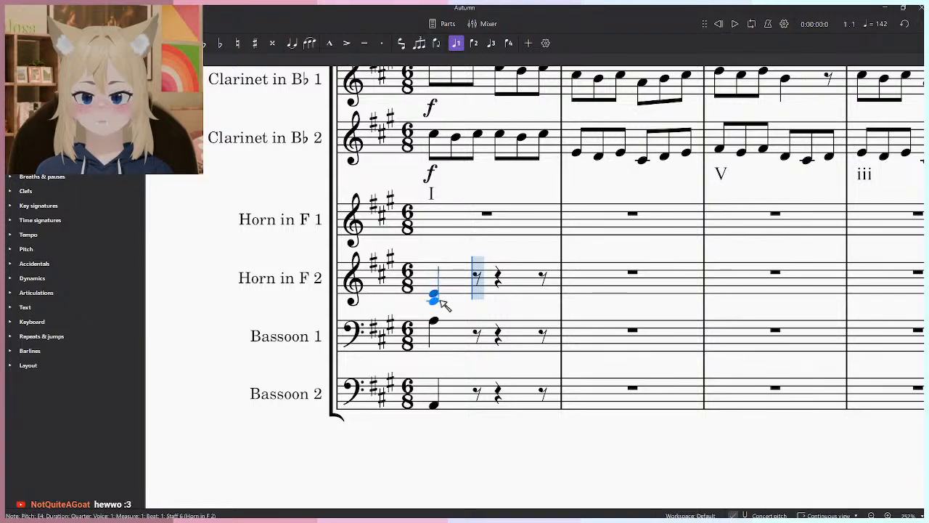
pyautogui.click(437, 236)
pyautogui.click(437, 300)
# - Add a p dynamic to the first note of both horns and both bassoons in measure 1
pyautogui.keyDown('shift'); pyautogui.click(435, 404); pyautogui.keyUp('shift')
pyautogui.click(434, 235)
pyautogui.keyDown('shift'); pyautogui.click(436, 405); pyautogui.keyUp('shift')
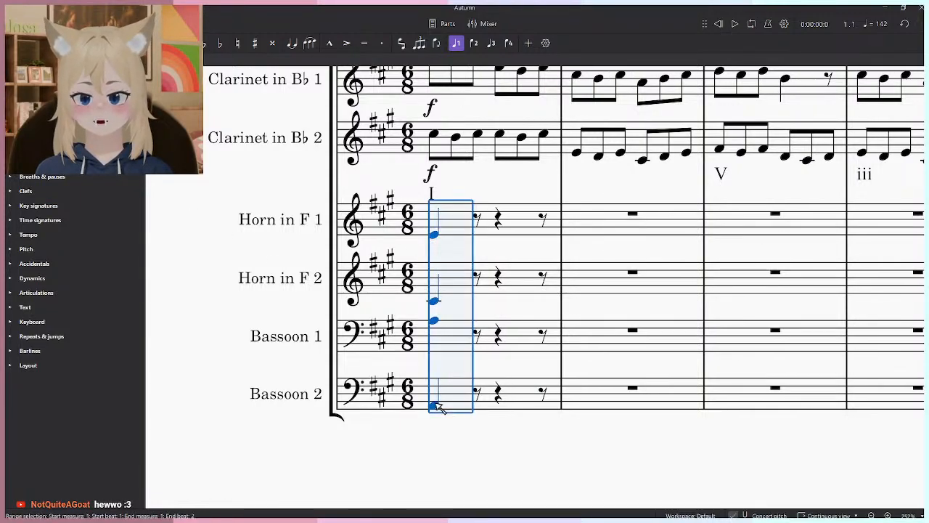
pyautogui.click(32, 278)
pyautogui.click(100, 291)
pyautogui.click(529, 472)
# - Lengthen the measure 1 notes of both horns and both bassoons to dotted half notes
pyautogui.click(435, 234)
pyautogui.keyDown('shift'); pyautogui.click(432, 410); pyautogui.keyUp('shift')
pyautogui.press('7')
pyautogui.click(534, 458)
pyautogui.hotkey('ctrl', 'z')
pyautogui.press('6')
pyautogui.press('.')
pyautogui.click(549, 477)
# - Repeat measure 1 of the two horn and two bassoon staves into measure 2
pyautogui.scroll(-2, 559, 434)
pyautogui.scroll(2, 535, 394)
pyautogui.click(518, 290)
pyautogui.keyDown('shift'); pyautogui.click(526, 433); pyautogui.keyUp('shift')
pyautogui.press('r')
# - Tie the horn and bassoon dotted half notes from measure 1 to measure 2
pyautogui.click(478, 305)
pyautogui.keyDown('shift'); pyautogui.click(479, 449); pyautogui.keyUp('shift')
pyautogui.press('t')
# - Delete the repeated p dynamics under measure 2 in both horn and both bassoon staves
pyautogui.click(587, 321)
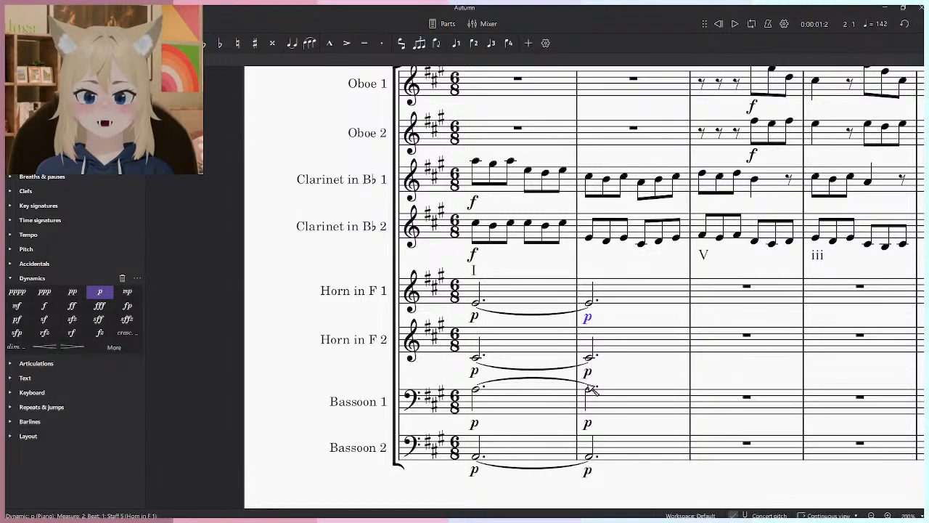
pyautogui.press('Insert')
pyautogui.hotkey('ctrl', 'z')
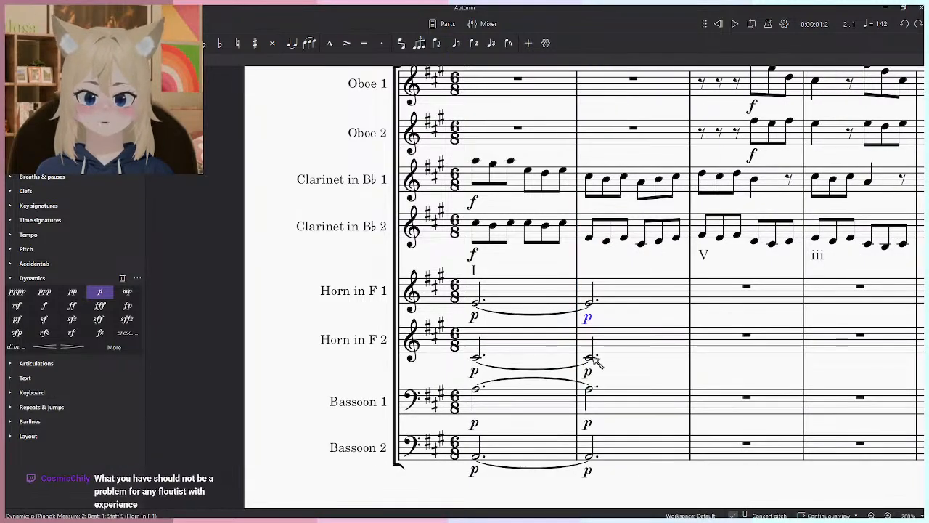
pyautogui.press('Delete')
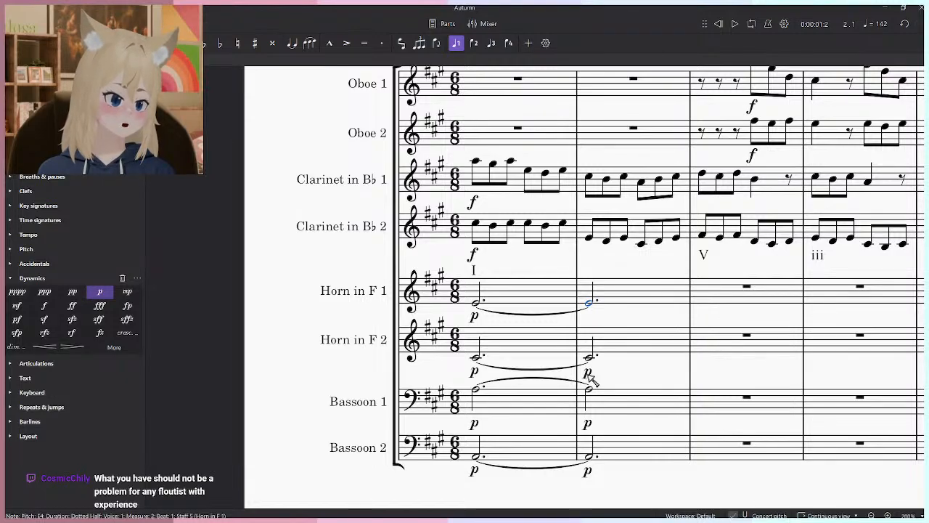
pyautogui.click(589, 373)
pyautogui.press('Delete')
pyautogui.click(591, 423)
pyautogui.press('Delete')
pyautogui.click(591, 470)
pyautogui.press('Delete')
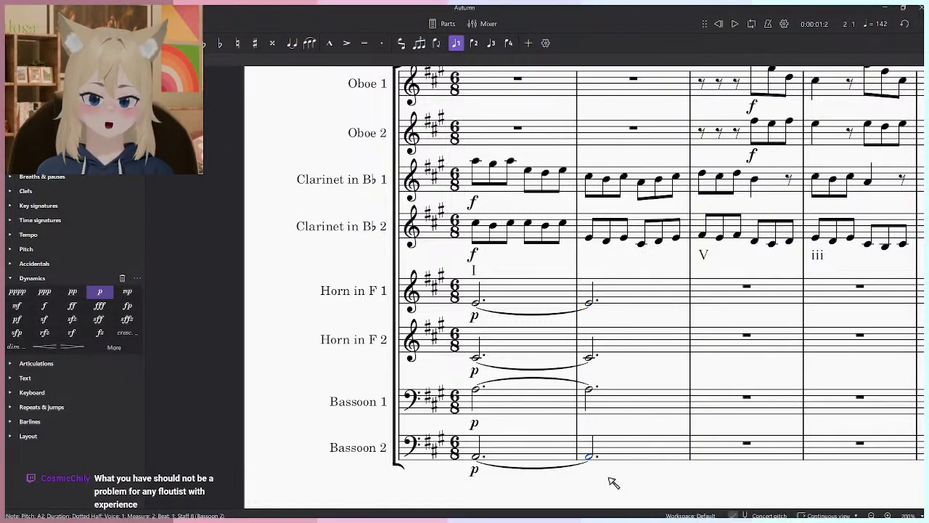
pyautogui.press('Escape')
# - Return playback to measure 1 and look over the sustained horn and bassoon notes beneath the opening clarinets
pyautogui.hscroll(1, 609, 479)
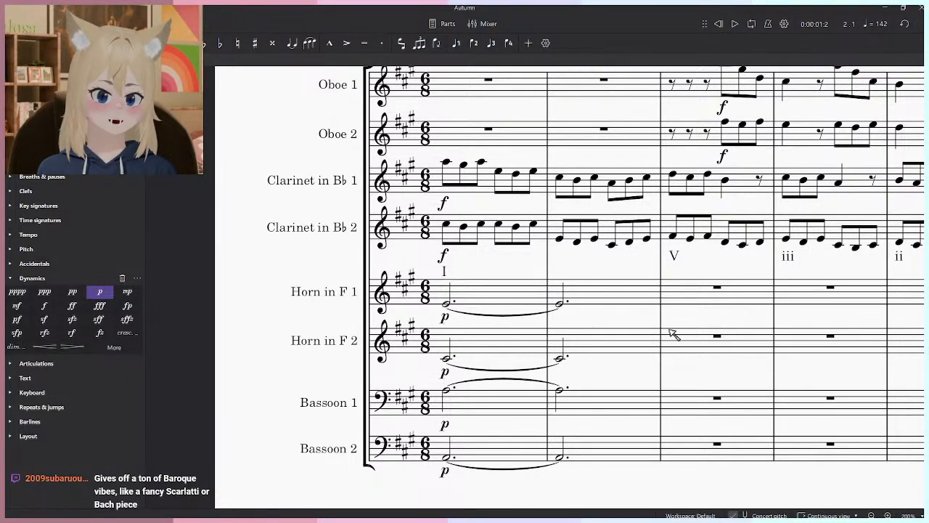
pyautogui.scroll(-5, 679, 334)
pyautogui.scroll(5, 634, 344)
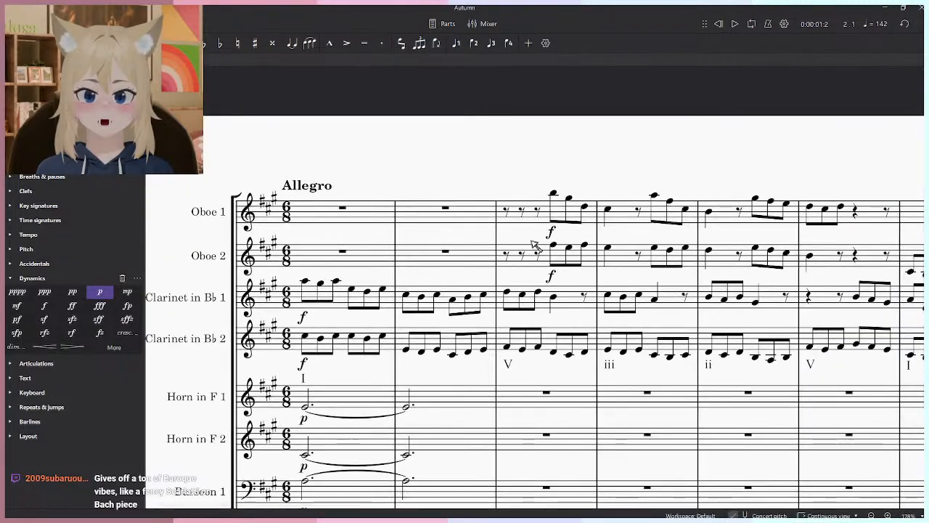
pyautogui.click(718, 24)
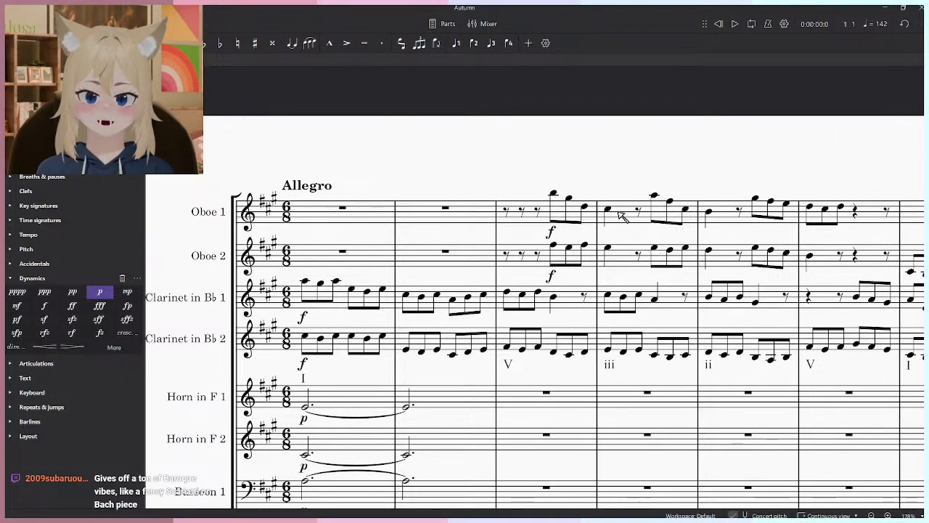
pyautogui.scroll(-3, 649, 269)
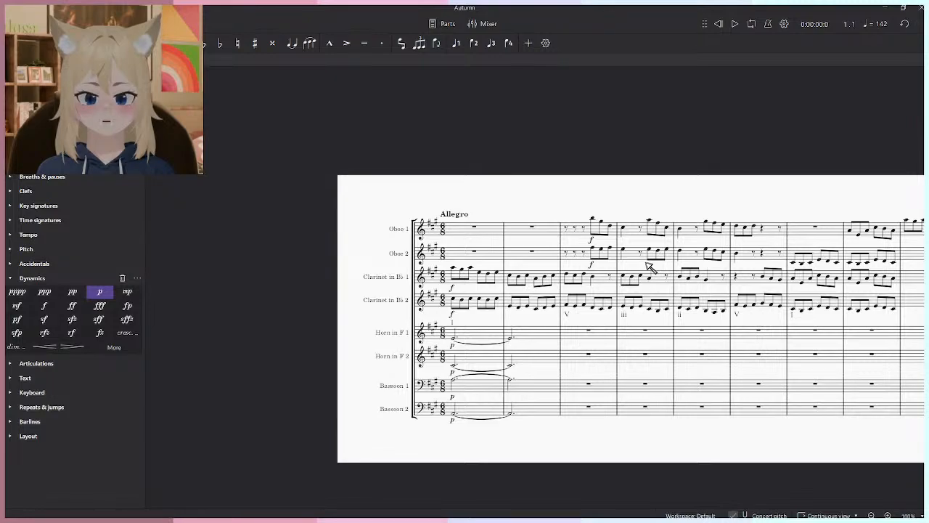
pyautogui.scroll(2, 594, 373)
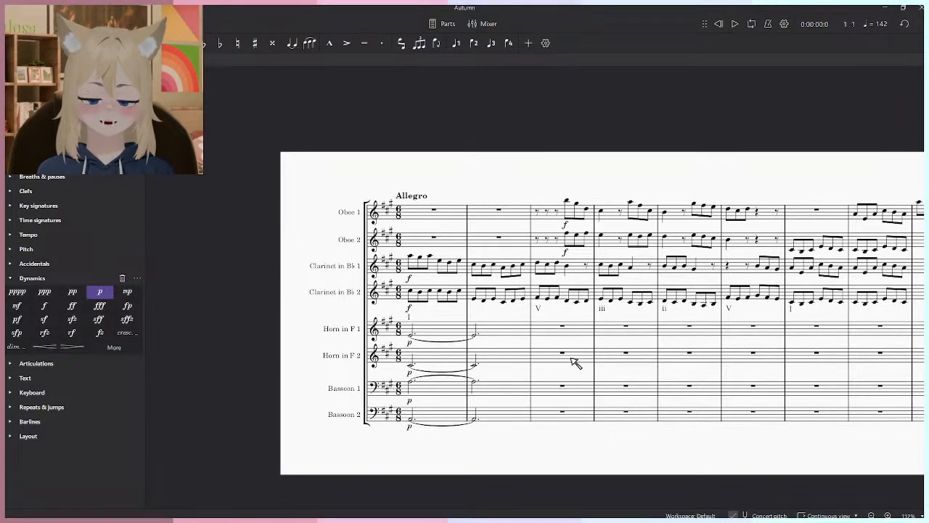
pyautogui.scroll(3, 572, 360)
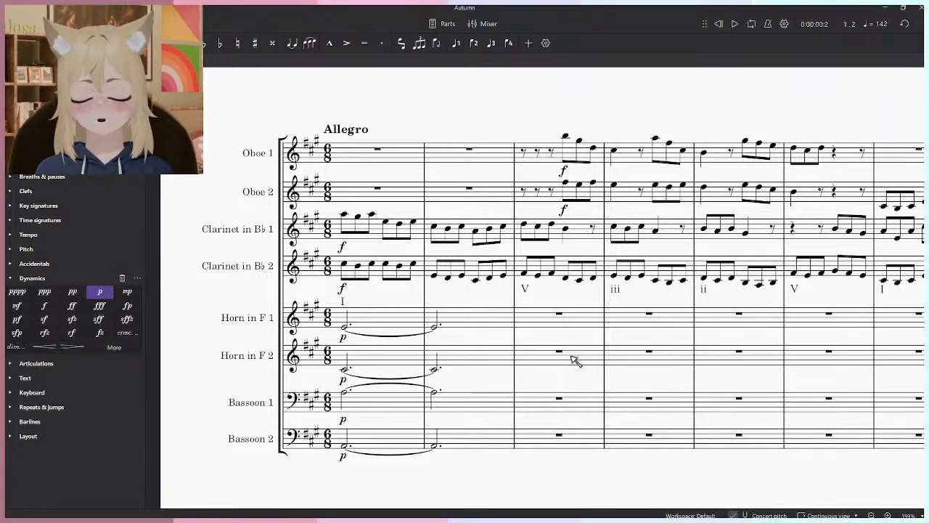
# - Examine the opening measures across all eight staves, comparing the sustained horn and bassoon notes with the clarinet and oboe lines
pyautogui.scroll(2, 503, 357)
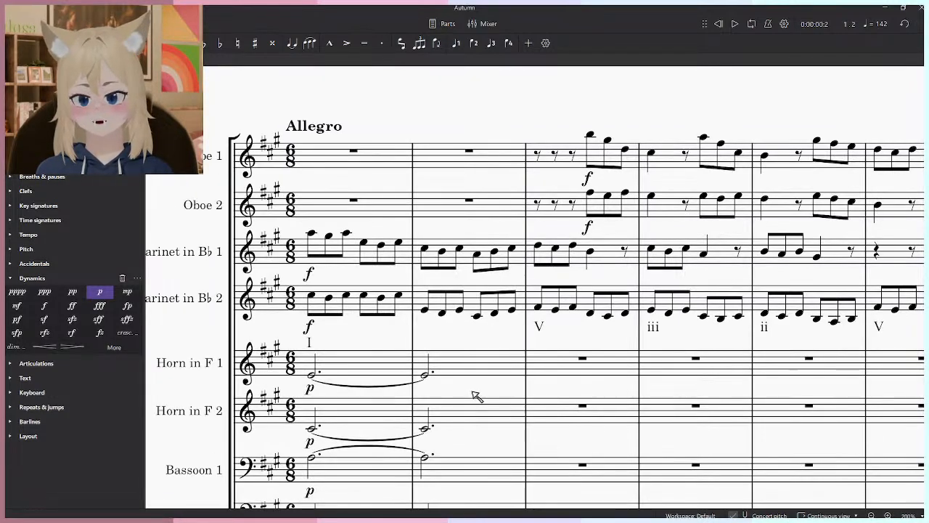
pyautogui.scroll(-4, 420, 343)
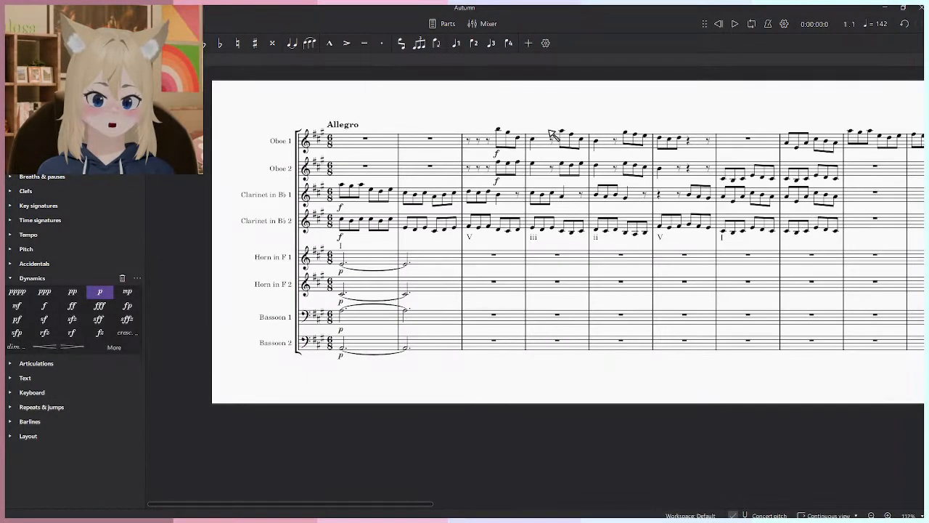
pyautogui.scroll(4, 435, 349)
pyautogui.scroll(-4, 479, 342)
pyautogui.scroll(4, 483, 321)
pyautogui.scroll(-2, 479, 319)
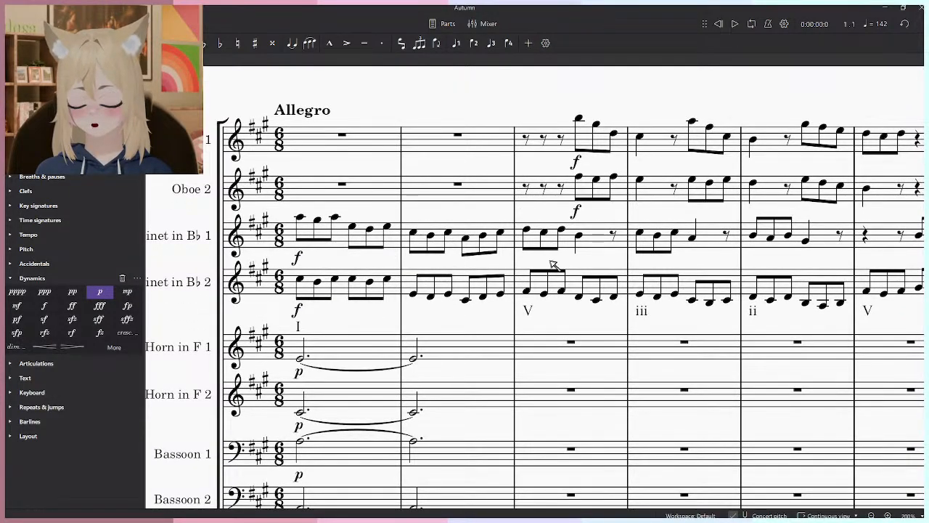
pyautogui.scroll(-4, 545, 255)
pyautogui.scroll(4, 543, 336)
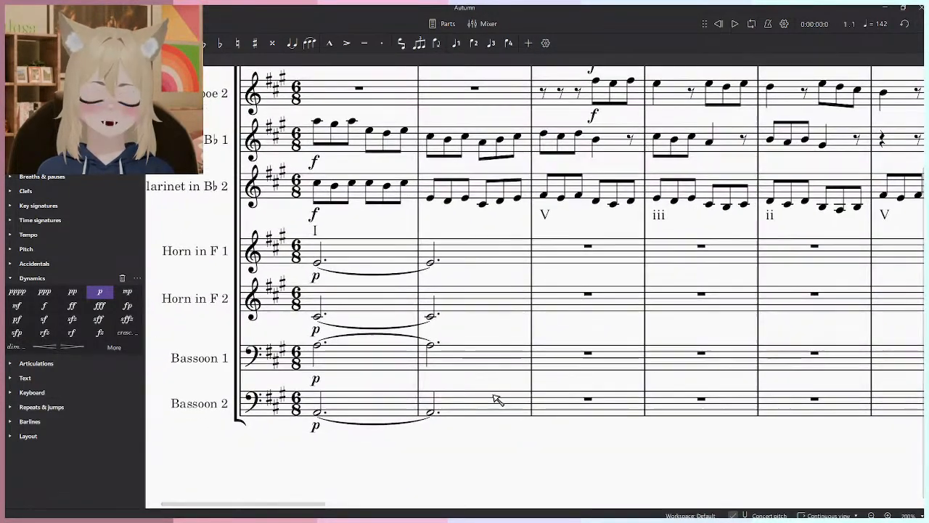
pyautogui.scroll(1, 556, 297)
pyautogui.scroll(1, 475, 320)
pyautogui.scroll(-5, 476, 320)
pyautogui.moveTo(538, 296); pyautogui.dragTo(447, 351)
# - Override the Allegro marking's playback tempo with 90 BPM
pyautogui.click(328, 211)
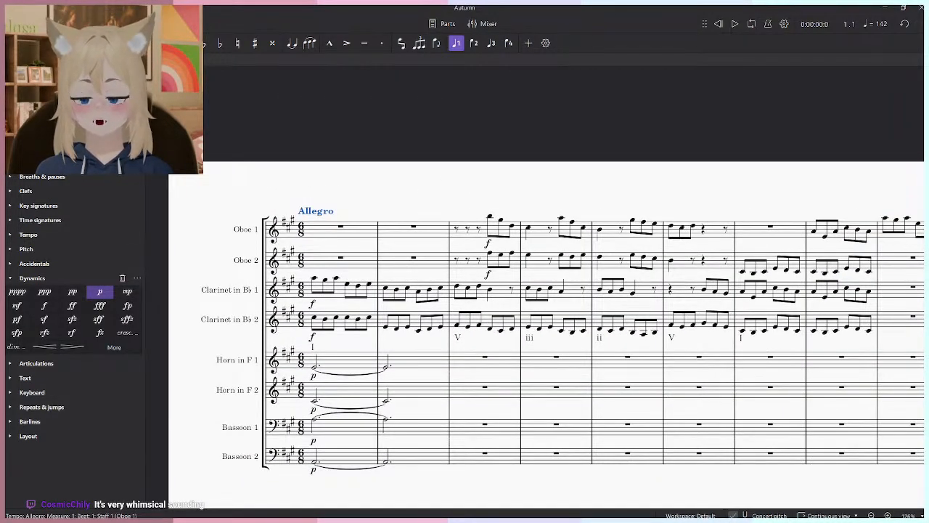
pyautogui.click(67, 61)
pyautogui.click(26, 61)
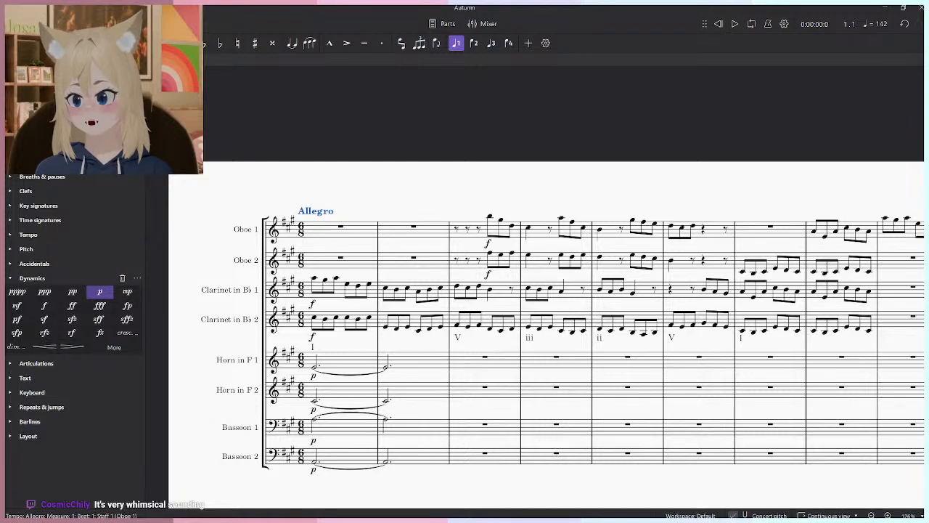
pyautogui.click(115, 60)
pyautogui.click(62, 213)
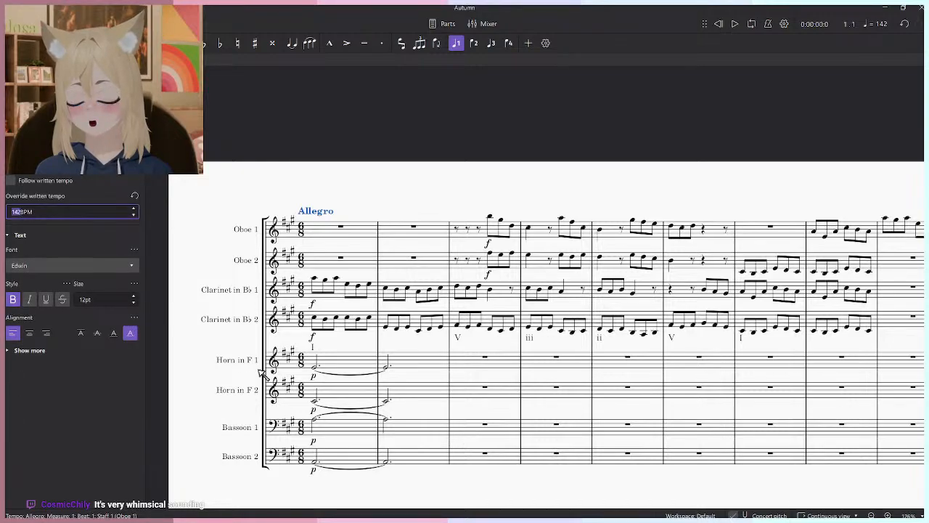
pyautogui.press('Return')
pyautogui.click(516, 201)
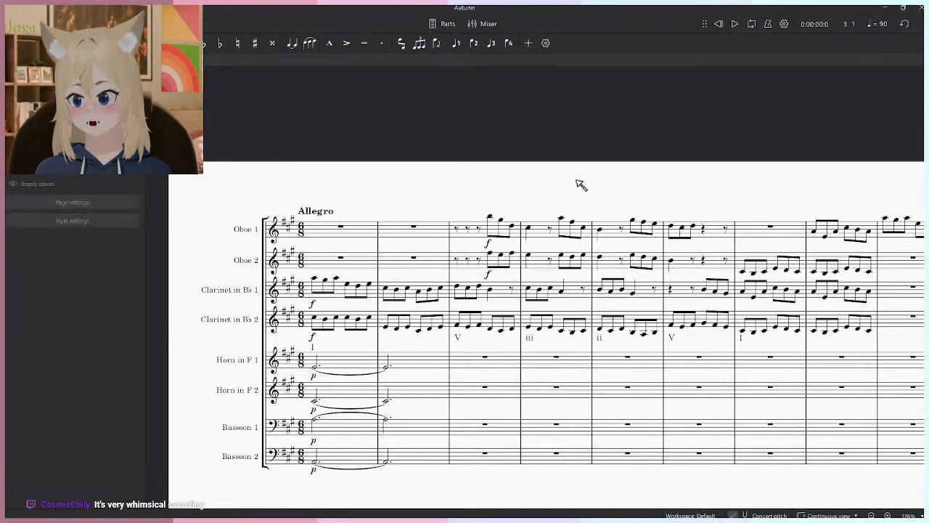
# - Delete the contents of measures 1 and 2 in both horn and both bassoon staves and play the opening briefly
pyautogui.click(418, 369)
pyautogui.keyDown('shift'); pyautogui.click(339, 456); pyautogui.keyUp('shift')
pyautogui.press('Delete')
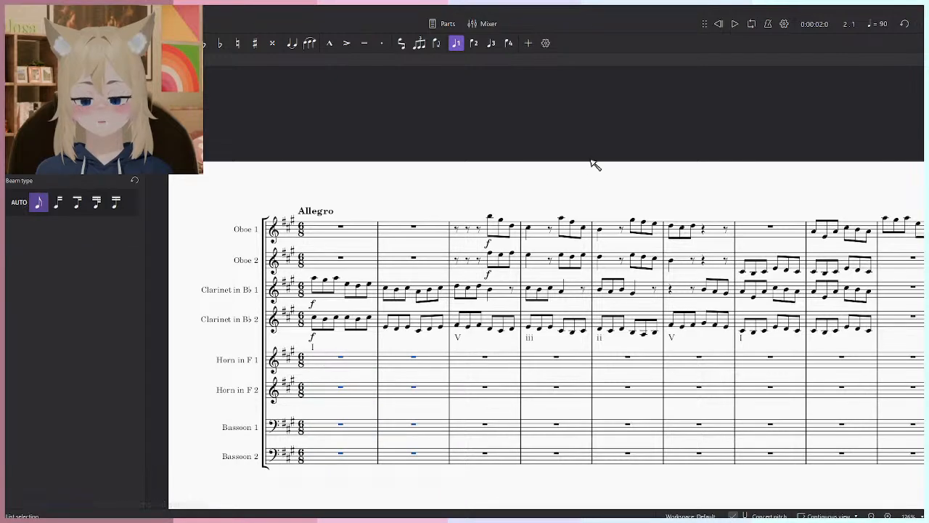
pyautogui.click(592, 162)
pyautogui.press('space')
pyautogui.press('space')
# - Set the Allegro marking's tempo override to 110 BPM and play the opening measures
pyautogui.click(316, 211)
pyautogui.click(14, 212)
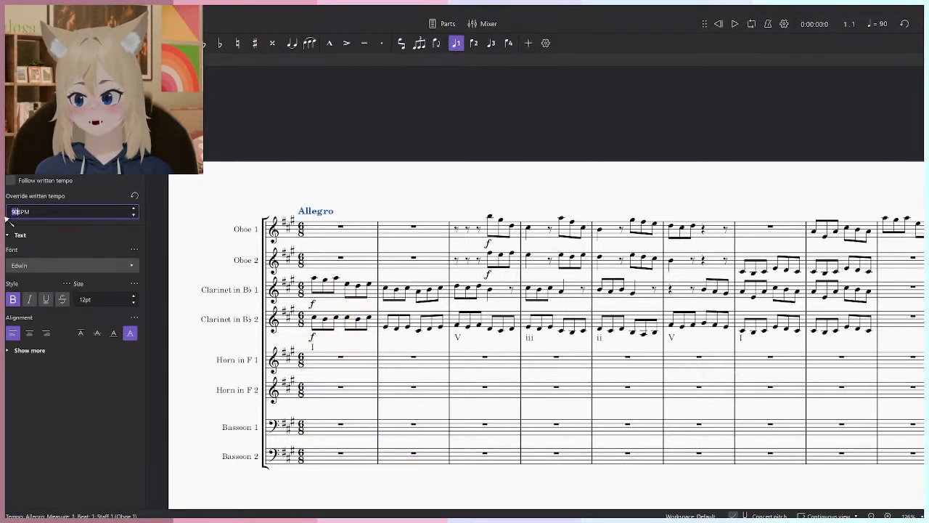
pyautogui.write('110')
pyautogui.click(608, 89)
pyautogui.press('space')
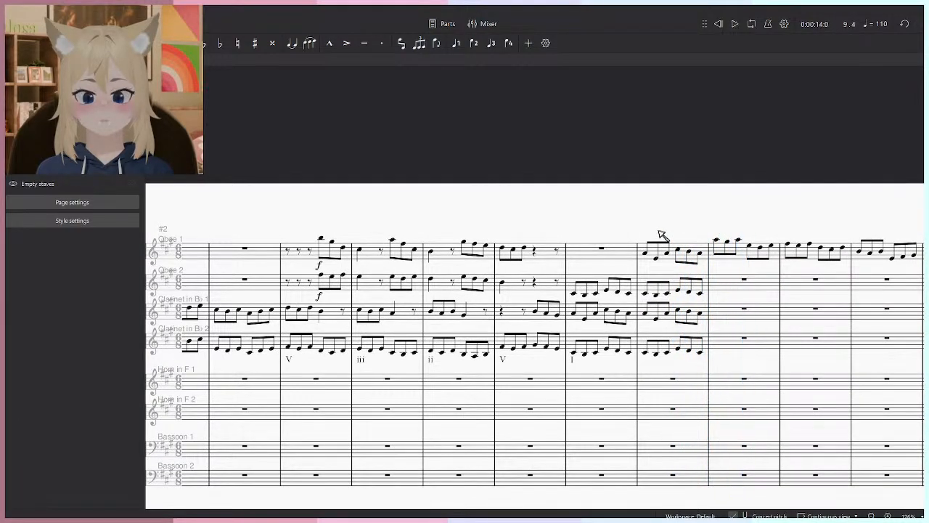
pyautogui.press('space')
pyautogui.click(431, 242)
pyautogui.click(73, 210)
pyautogui.press('Return')
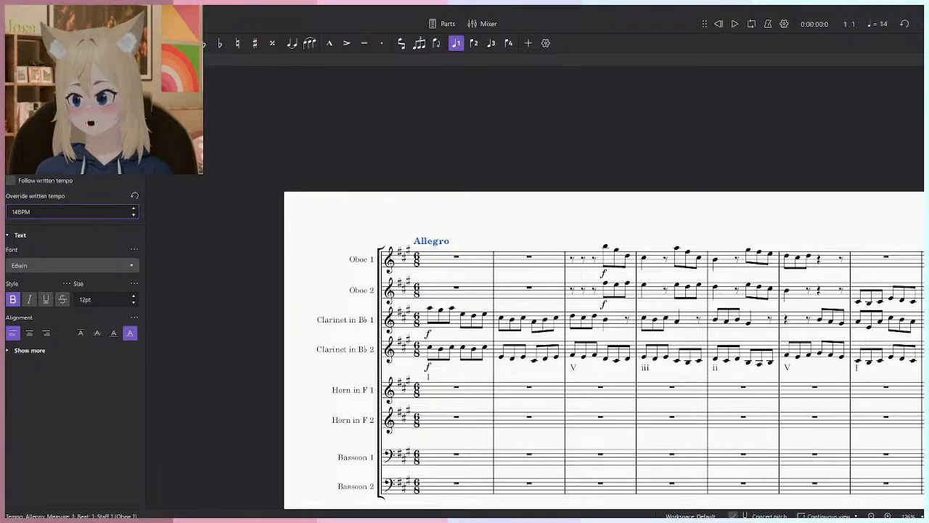
# - Undo the tempo overrides and the deletion of the horn and bassoon notes in measures 1 and 2
pyautogui.hotkey('ctrl', 'z')
pyautogui.hotkey('ctrl', 'z')
pyautogui.click(442, 223)
pyautogui.hotkey('ctrl', 'z')
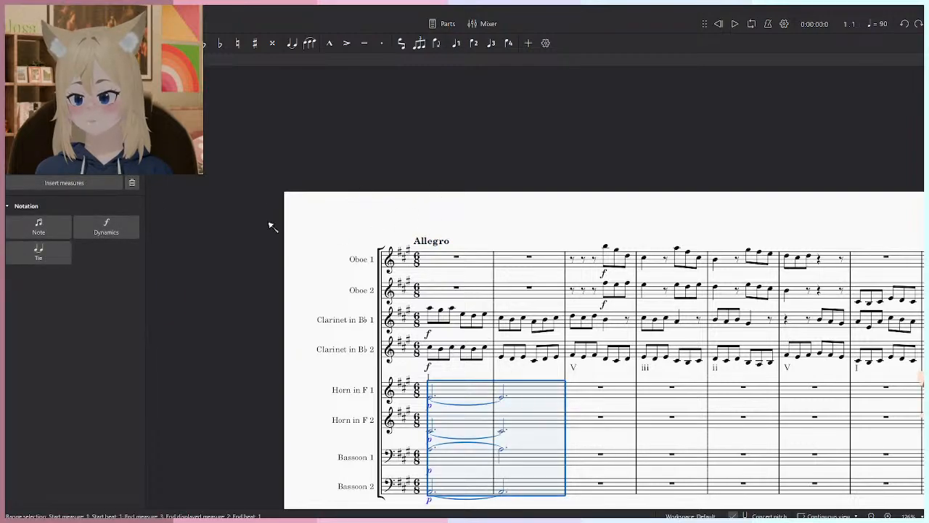
pyautogui.hotkey('ctrl', 'z')
pyautogui.hotkey('ctrl', 'z')
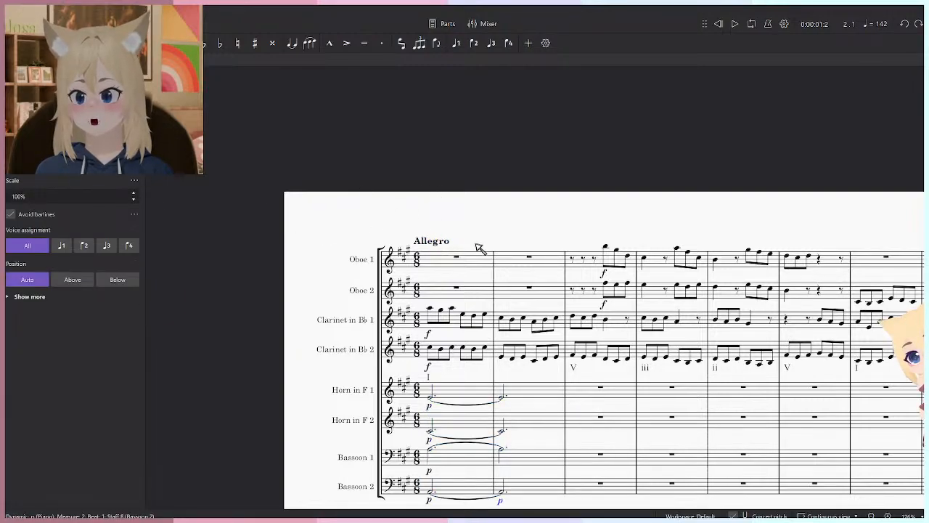
pyautogui.click(436, 242)
pyautogui.click(568, 246)
pyautogui.moveTo(568, 247); pyautogui.dragTo(553, 203)
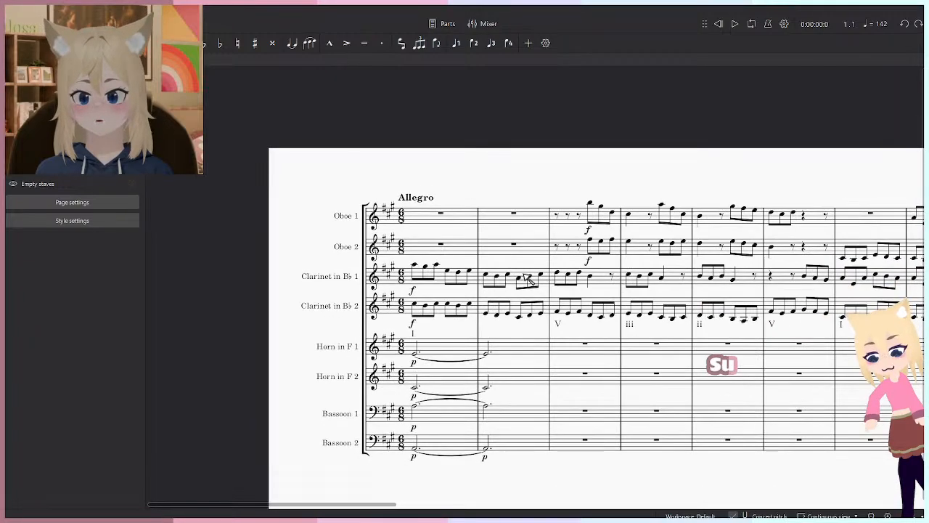
pyautogui.click(509, 347)
pyautogui.keyDown('shift'); pyautogui.click(455, 447); pyautogui.keyUp('shift')
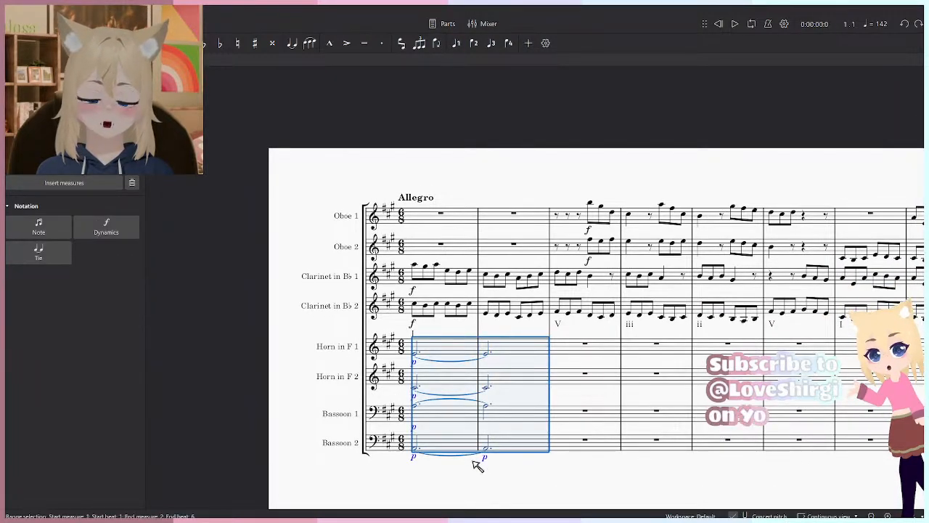
pyautogui.moveTo(490, 176); pyautogui.dragTo(477, 170)
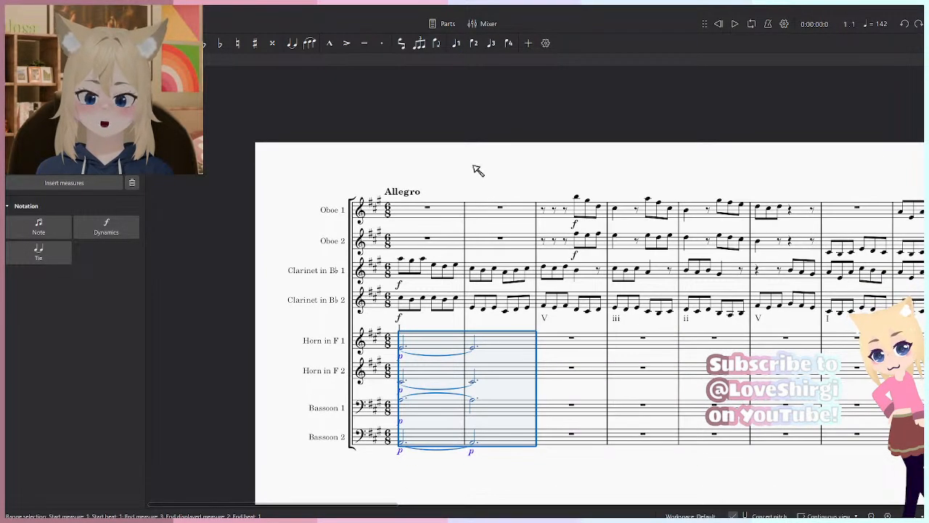
# - Delete the repeated p dynamic under measure 2 of the Bassoon 2 staff
pyautogui.click(476, 170)
pyautogui.click(472, 451)
pyautogui.press('Delete')
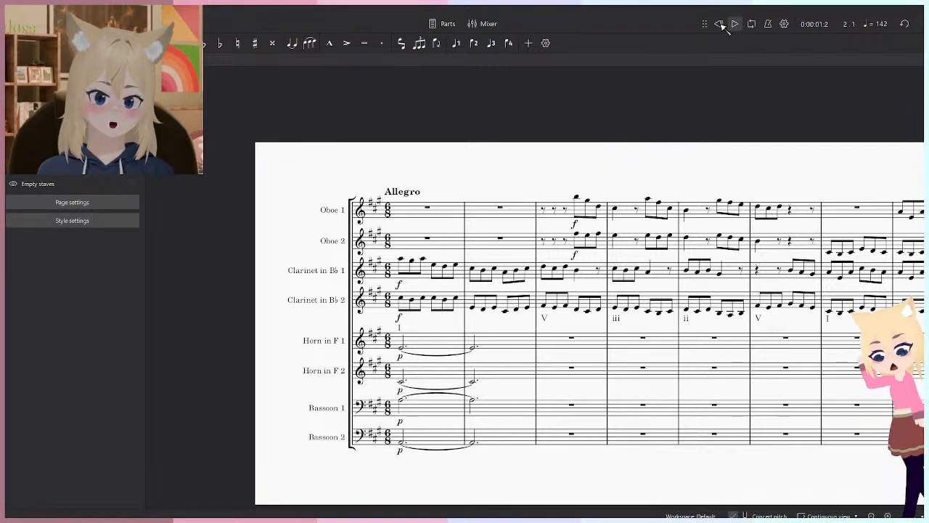
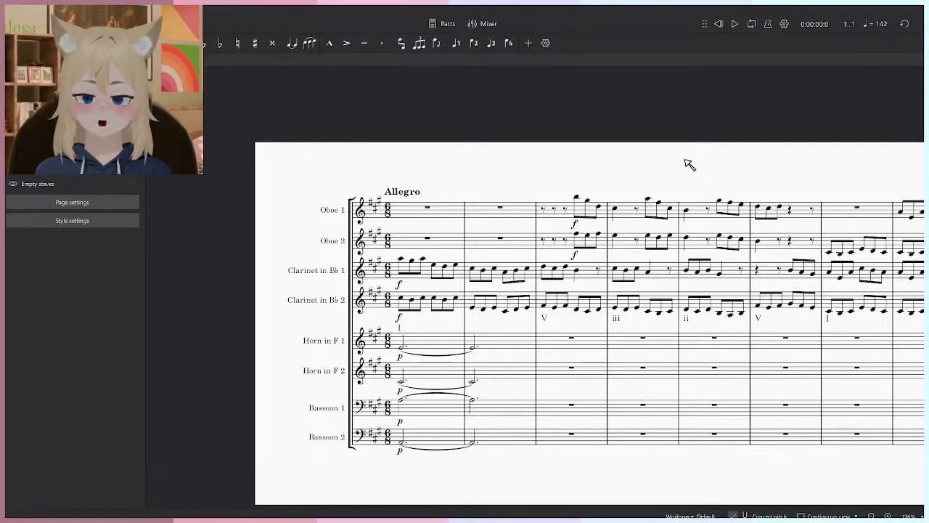
pyautogui.scroll(5, 690, 163)
pyautogui.scroll(-2, 572, 166)
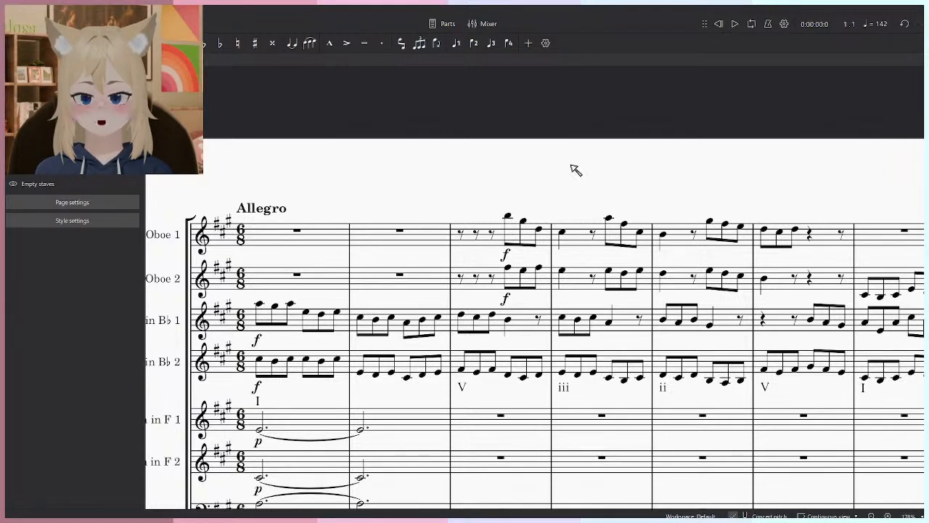
pyautogui.moveTo(576, 169); pyautogui.dragTo(599, 174)
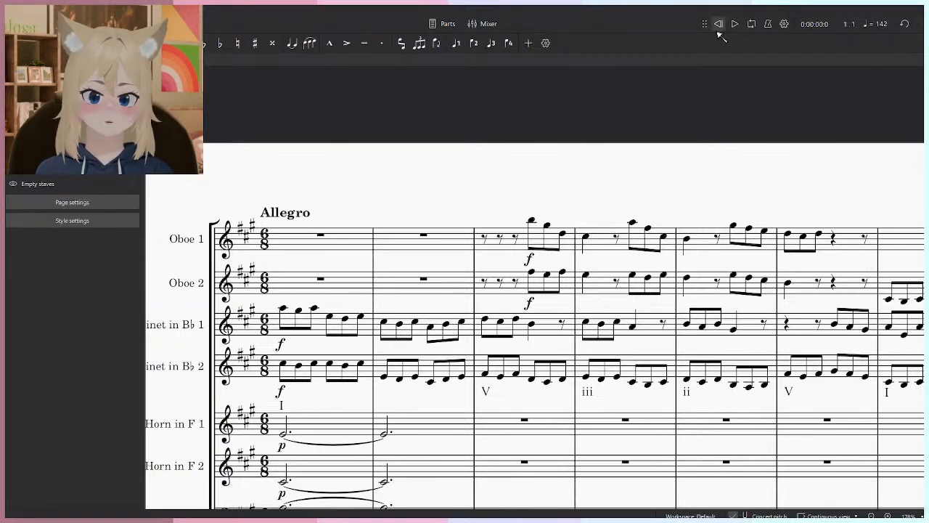
pyautogui.hotkey('ctrl', '0')
pyautogui.scroll(10, 421, 395)
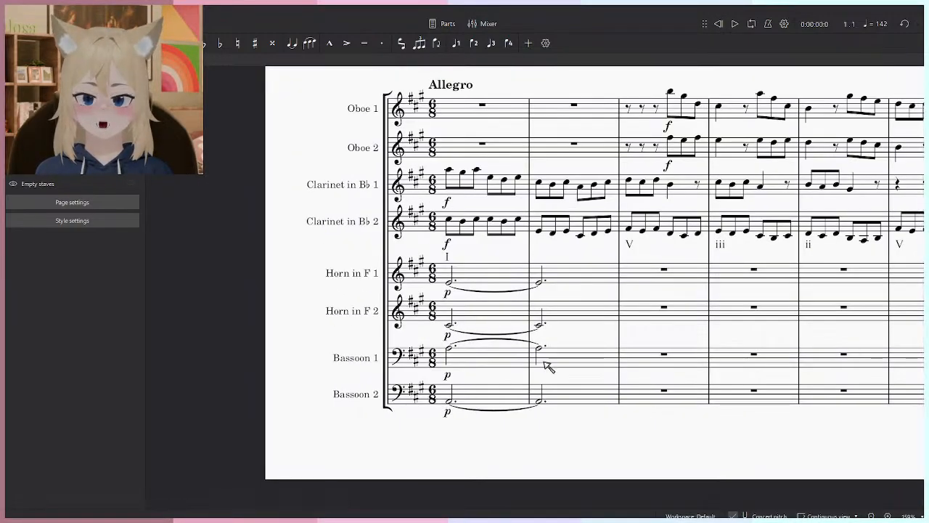
pyautogui.scroll(-5, 542, 417)
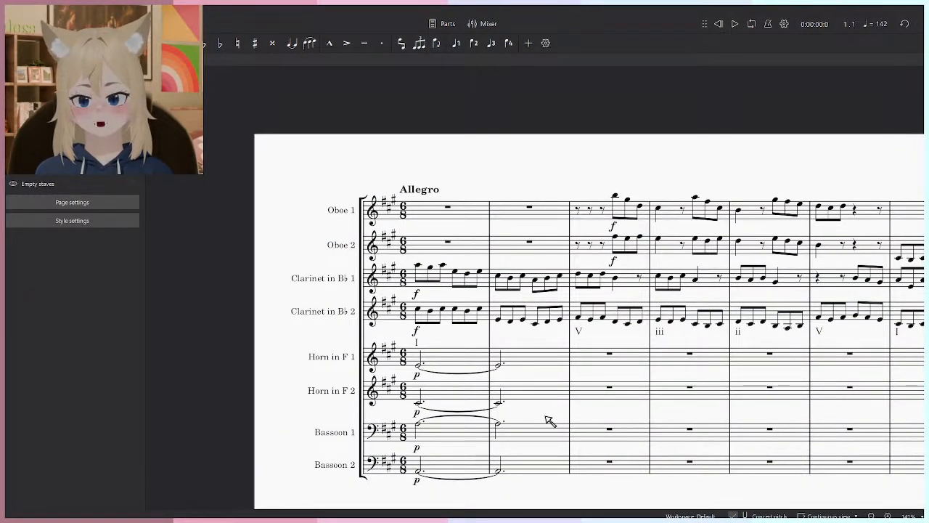
pyautogui.moveTo(550, 420); pyautogui.dragTo(543, 365)
pyautogui.scroll(2, 434, 216)
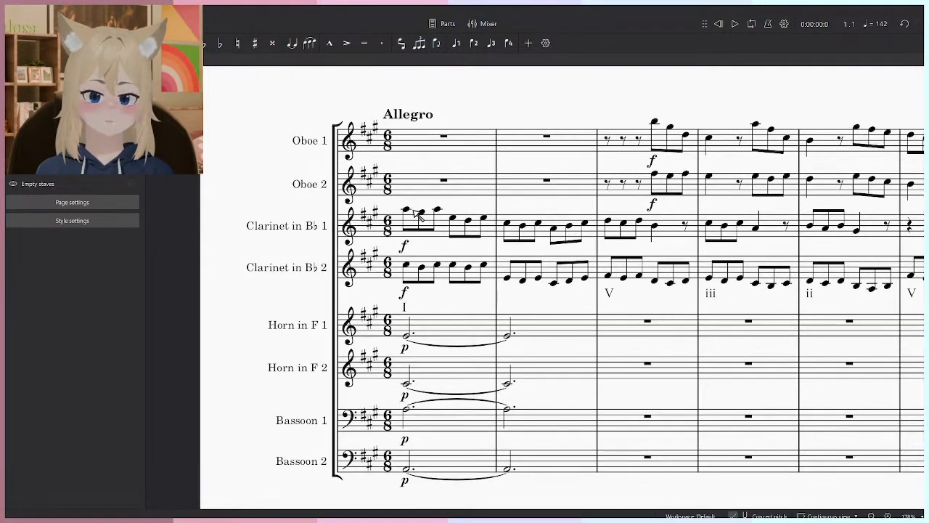
pyautogui.click(407, 210)
pyautogui.click(518, 103)
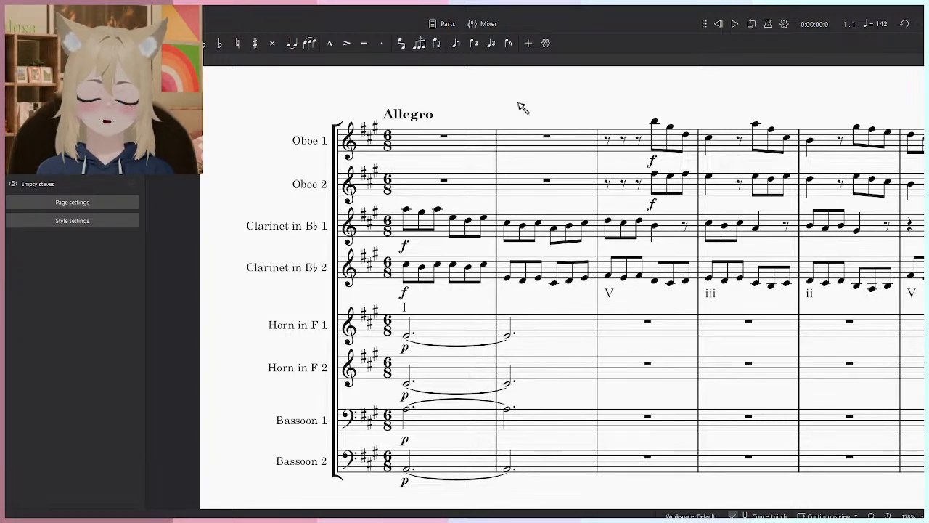
pyautogui.scroll(-6, 523, 109)
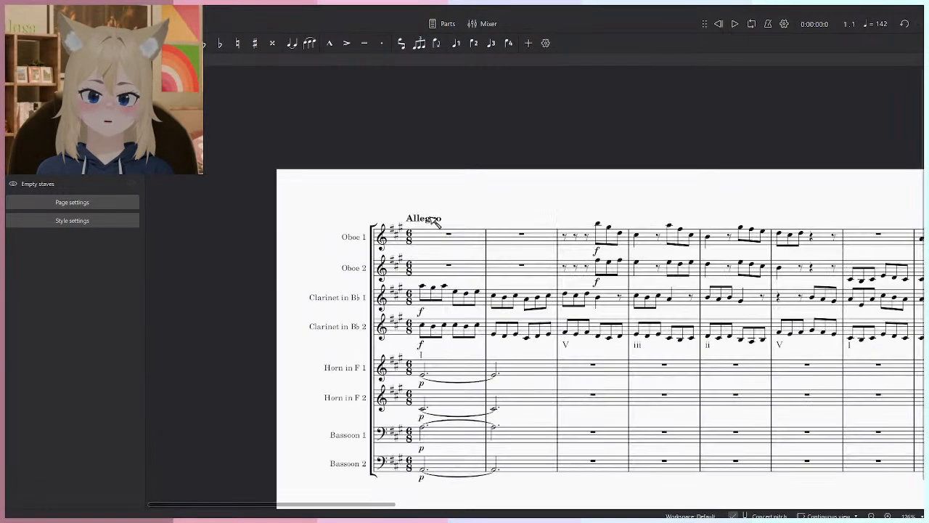
pyautogui.scroll(2, 421, 226)
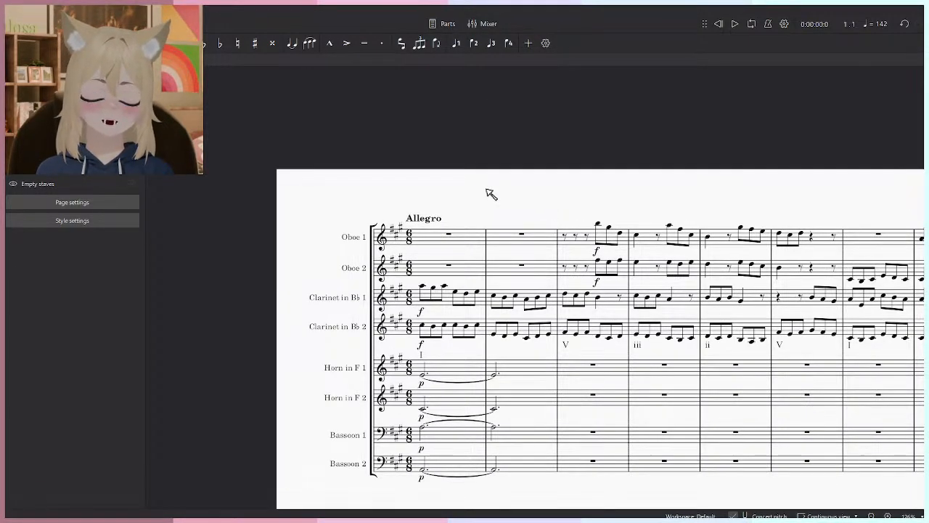
# - Play the score briefly from measure 1
pyautogui.scroll(3, 490, 218)
pyautogui.click(468, 279)
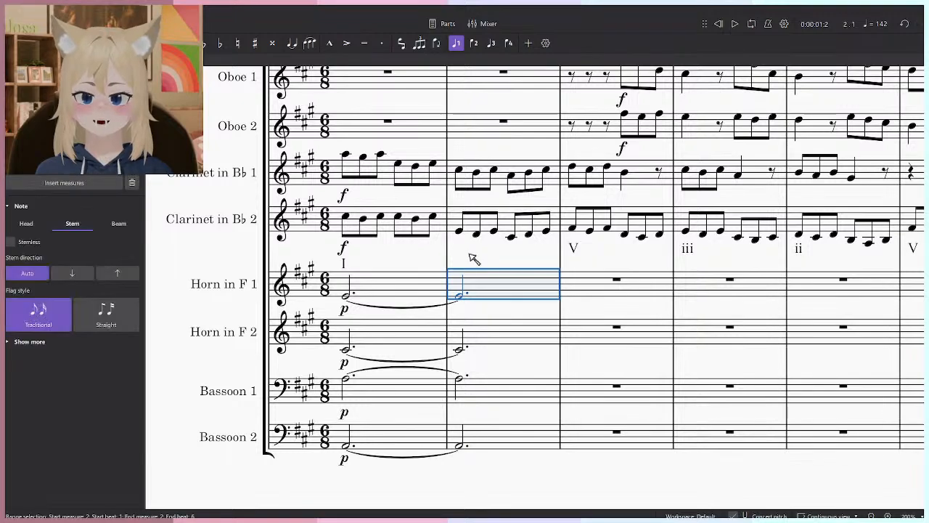
pyautogui.moveTo(470, 255); pyautogui.dragTo(454, 370)
pyautogui.press('Escape')
pyautogui.press('space')
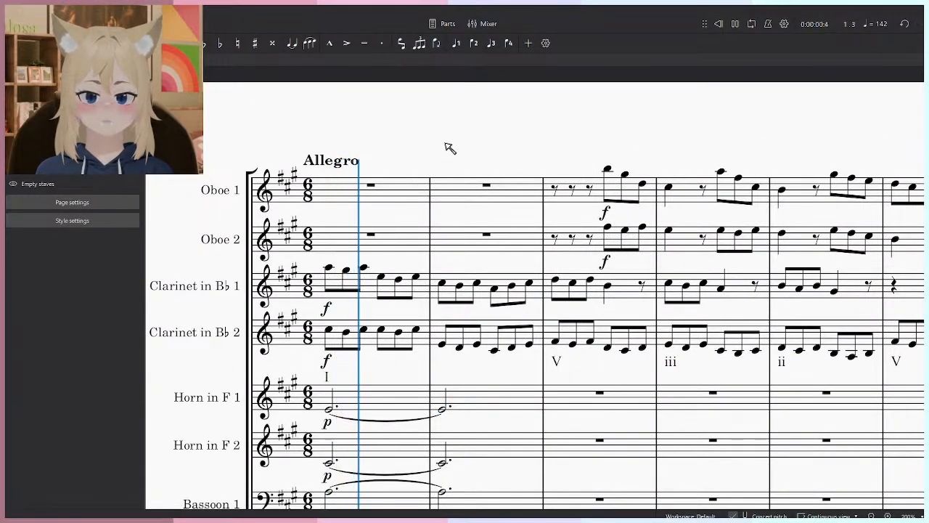
pyautogui.press('space')
# - Open the Allegro marking's written-tempo override for editing, leave it, and play the opening measures through measure 8
pyautogui.click(332, 160)
pyautogui.moveTo(33, 212); pyautogui.dragTo(8, 213)
pyautogui.click(360, 172)
pyautogui.click(323, 163)
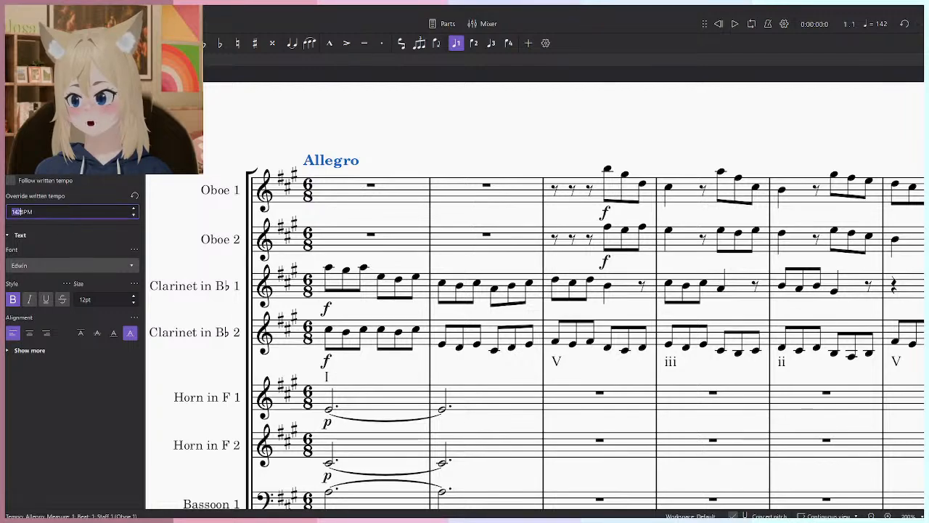
pyautogui.click(681, 92)
pyautogui.click(734, 24)
pyautogui.scroll(-3, 574, 145)
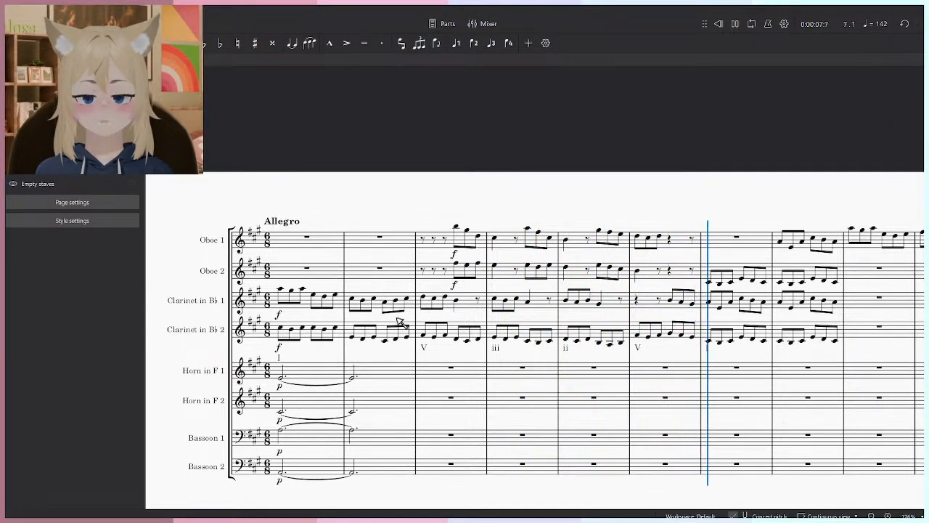
pyautogui.press('space')
# - Replace the Oboe 1 instrument with a Trumpet in B♭
pyautogui.click(67, 61)
pyautogui.click(132, 235)
pyautogui.click(76, 208)
pyautogui.click(501, 180)
pyautogui.write('tr')
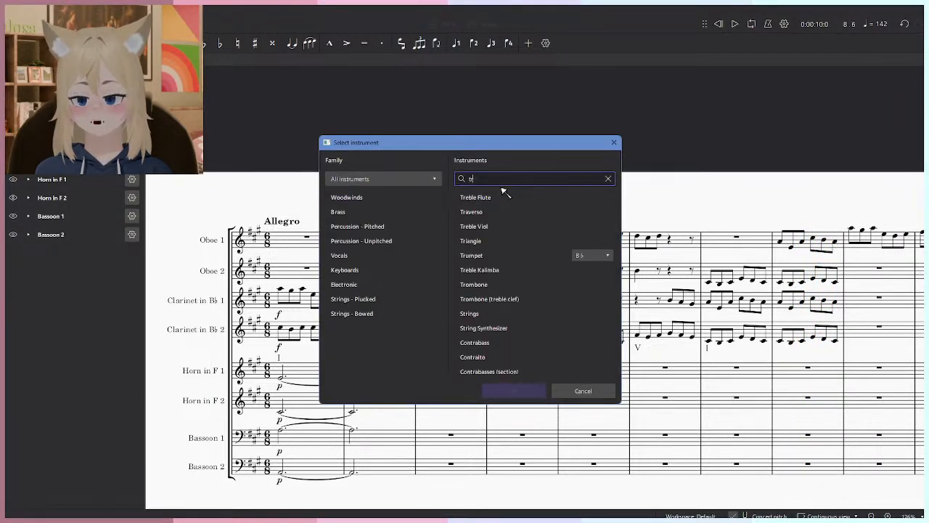
pyautogui.write('umpet')
pyautogui.click(499, 199)
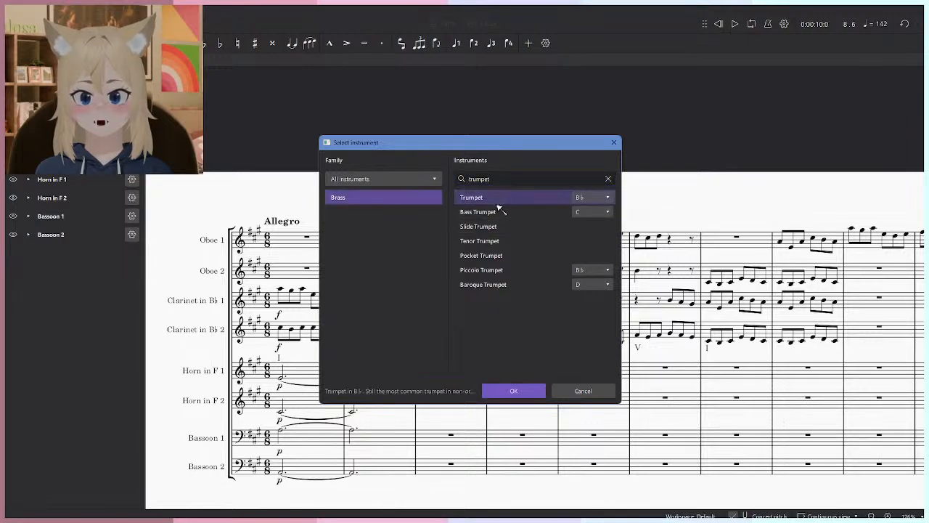
pyautogui.click(522, 390)
# - Replace the Oboe 2 instrument with a Trumpet in B♭
pyautogui.click(132, 124)
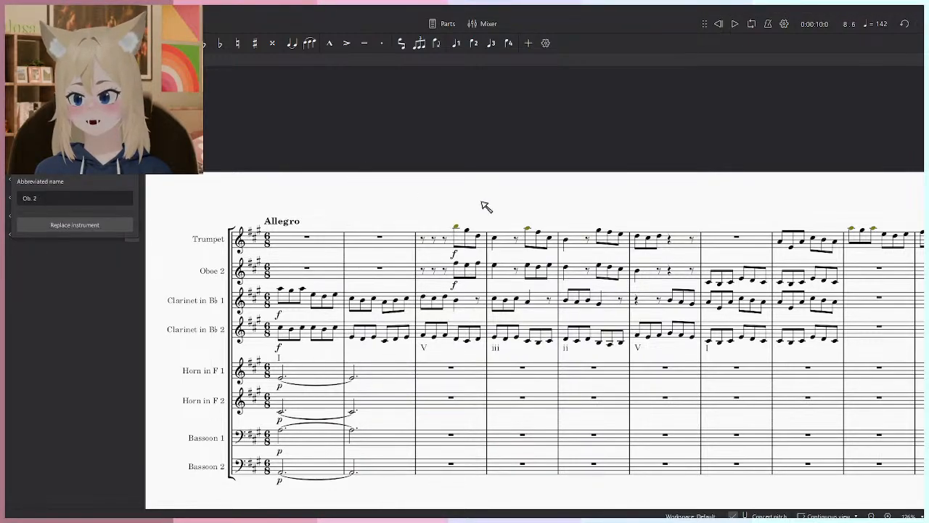
pyautogui.click(75, 225)
pyautogui.write('trum')
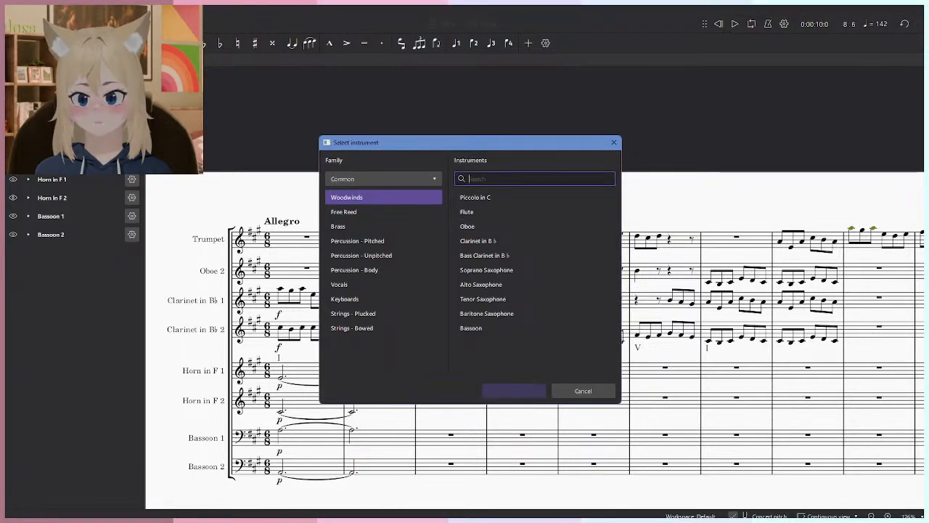
pyautogui.write('pet')
pyautogui.click(519, 198)
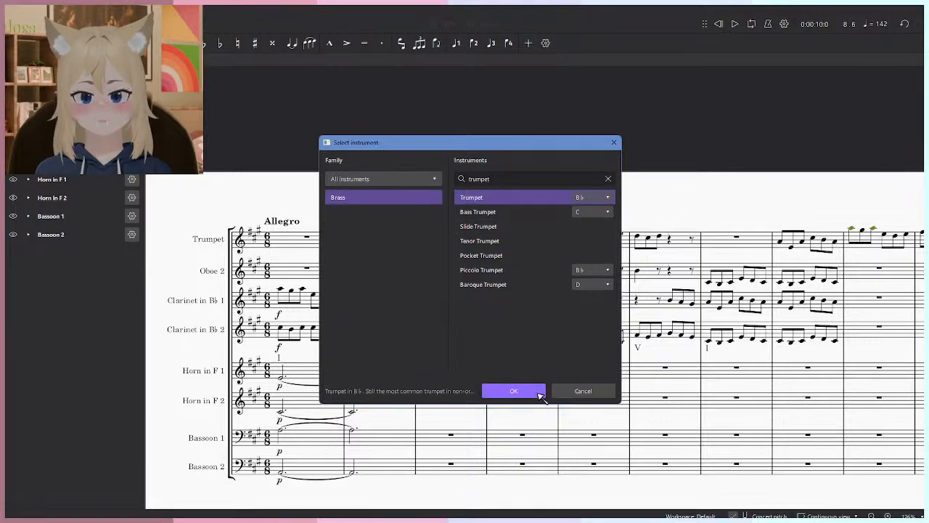
pyautogui.click(537, 391)
# - Clear measures 1 and 2 in both horn and both bassoon staves and play the opening measures
pyautogui.click(385, 370)
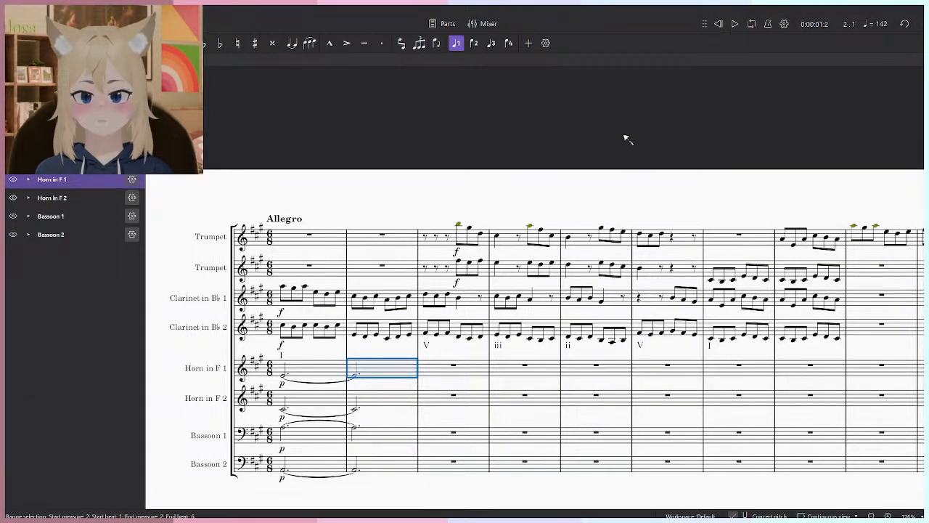
pyautogui.keyDown('shift'); pyautogui.click(318, 462); pyautogui.keyUp('shift')
pyautogui.press('Delete')
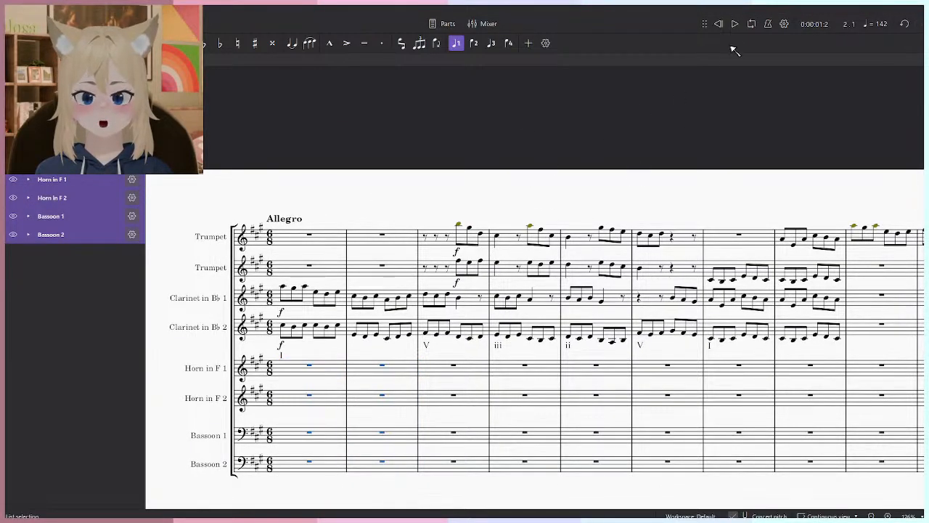
pyautogui.press('Escape')
pyautogui.press('space')
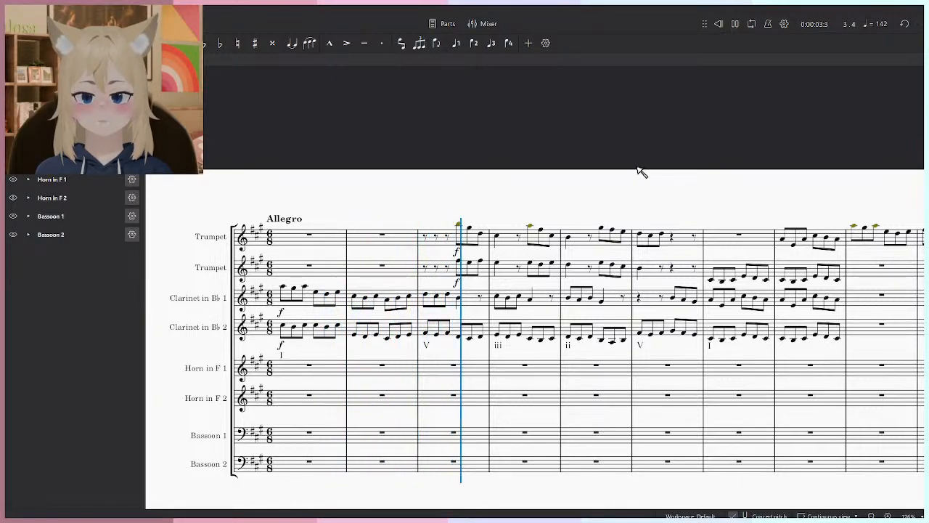
pyautogui.press('space')
# - Change the f dynamics in measure 3 of both trumpet staves to mf and play on from there
pyautogui.scroll(3, 429, 284)
pyautogui.click(477, 229)
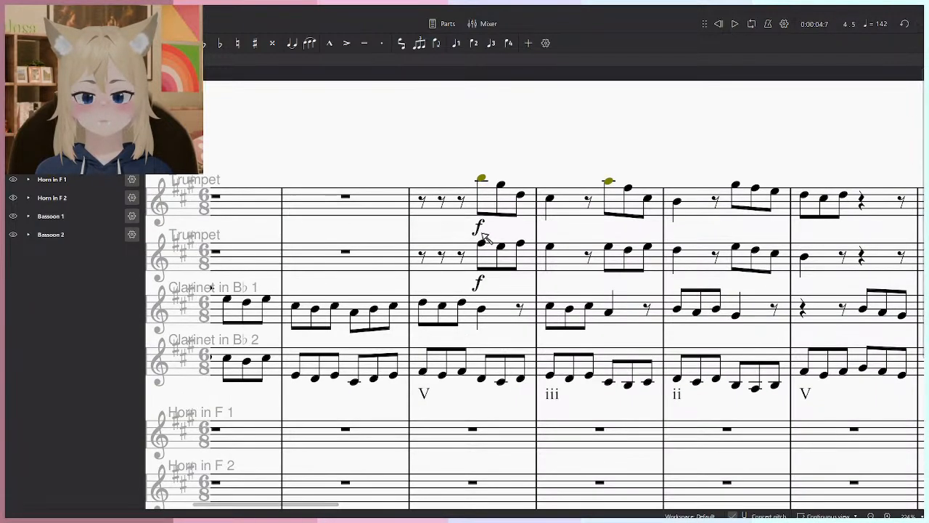
pyautogui.keyDown('ctrl'); pyautogui.click(479, 287); pyautogui.keyUp('ctrl')
pyautogui.click(26, 61)
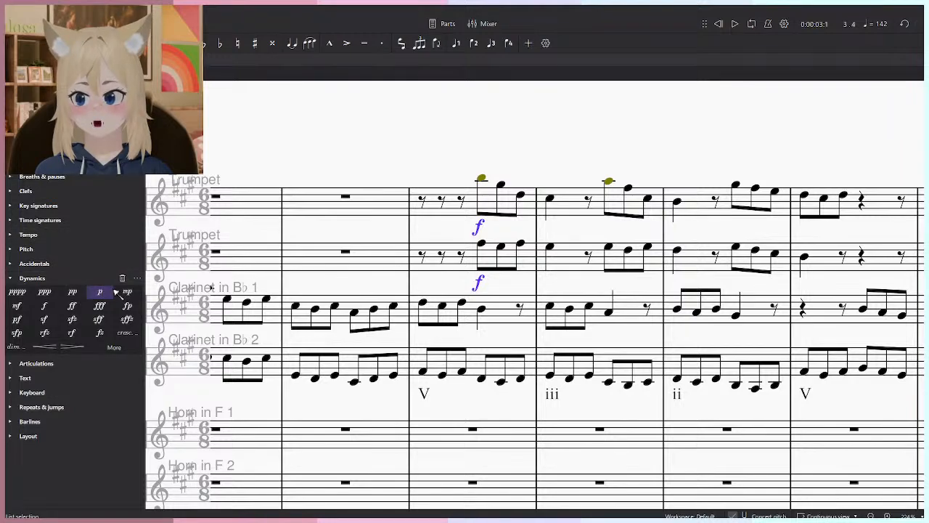
pyautogui.click(17, 306)
pyautogui.click(441, 176)
pyautogui.press('space')
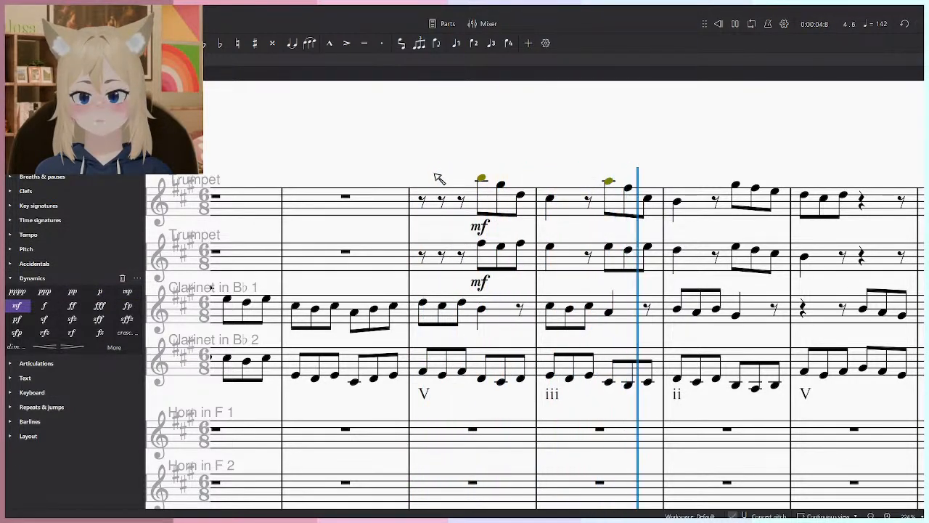
pyautogui.scroll(-3, 444, 209)
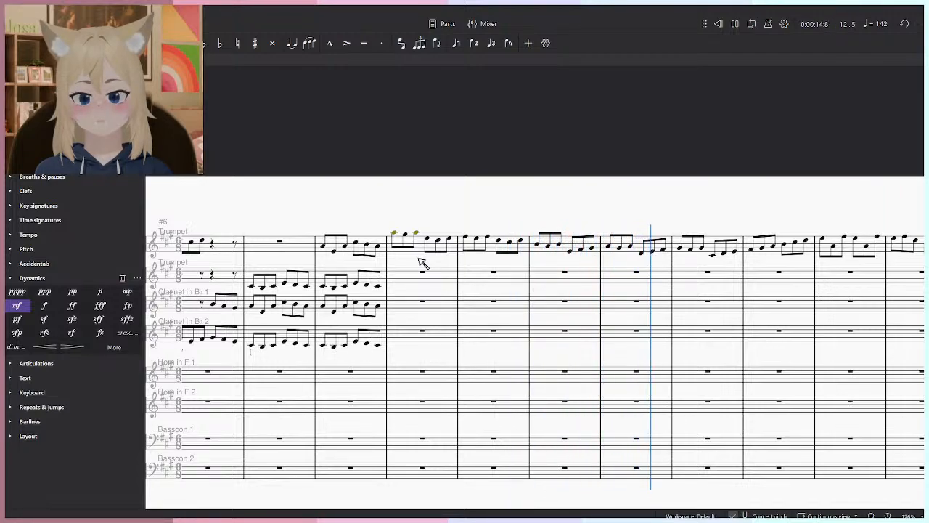
pyautogui.press('space')
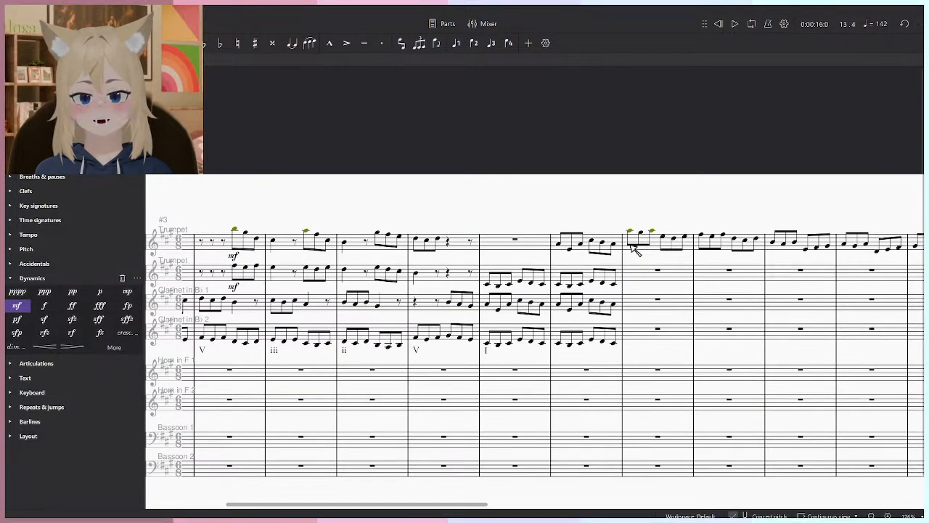
# - Undo the mf dynamics, the horn and bassoon deletion and both trumpet replacements, and play the opening with oboes
pyautogui.hotkey('ctrl', 'z')
pyautogui.hotkey('ctrl', 'z')
pyautogui.hotkey('ctrl', 'z')
pyautogui.hotkey('ctrl', 'z')
pyautogui.hotkey('ctrl', 'z')
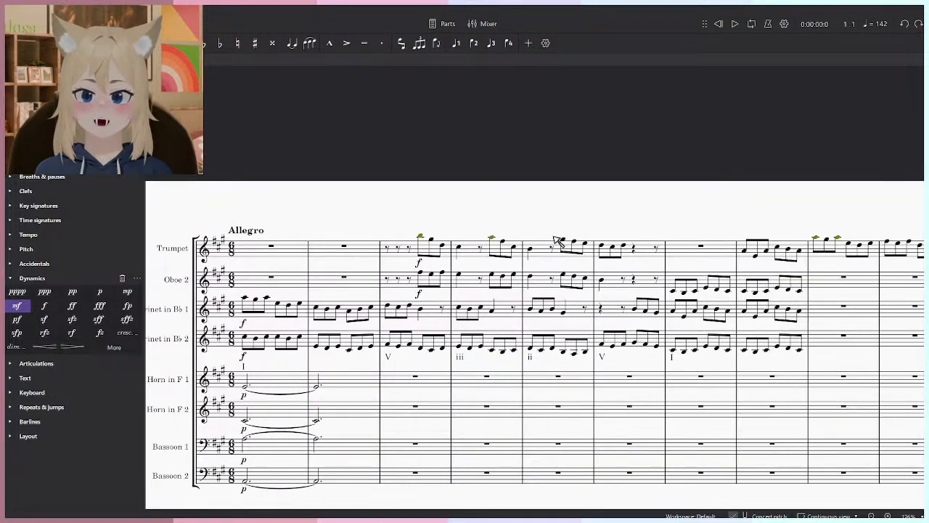
pyautogui.press('Escape')
pyautogui.press('space')
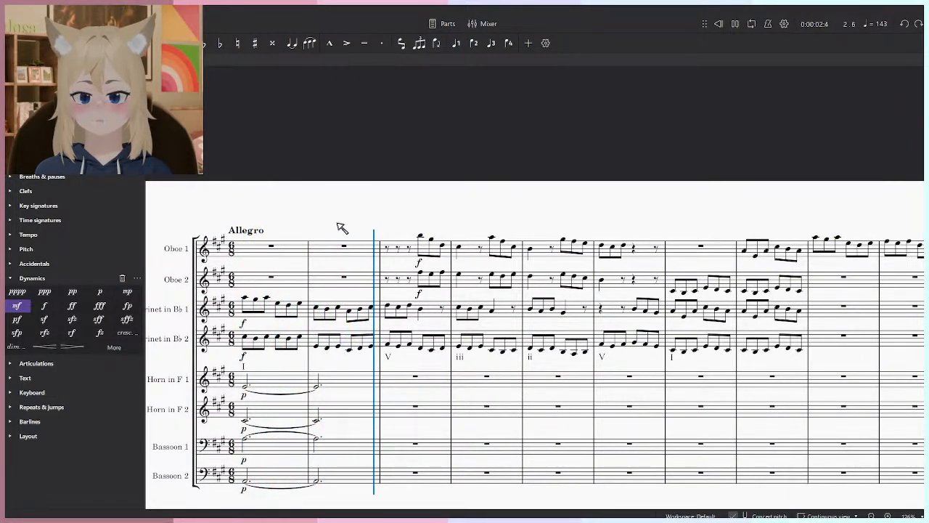
pyautogui.press('space')
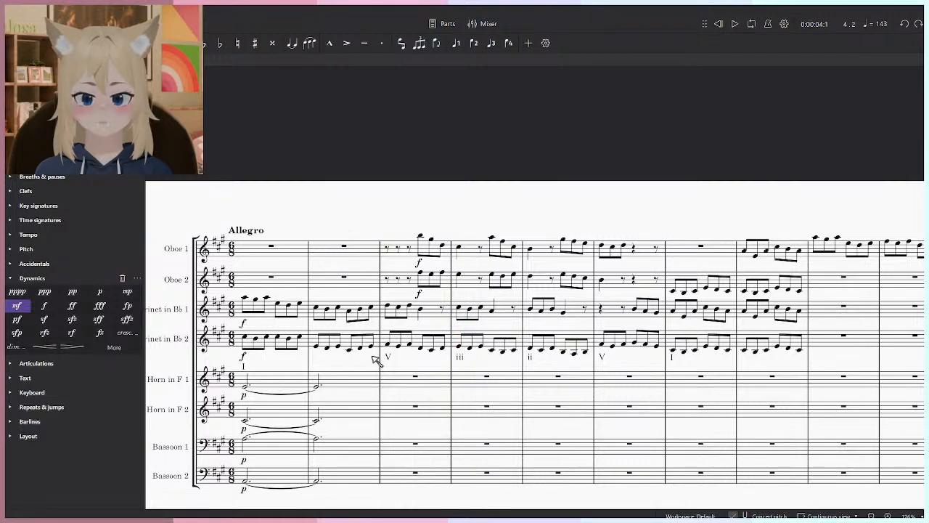
# - Delete the sustained notes and p dynamics in measures 1 and 2 of both horn and both bassoon staves
pyautogui.click(536, 287)
pyautogui.keyDown('shift'); pyautogui.click(470, 380); pyautogui.keyUp('shift')
pyautogui.scroll(4, 534, 386)
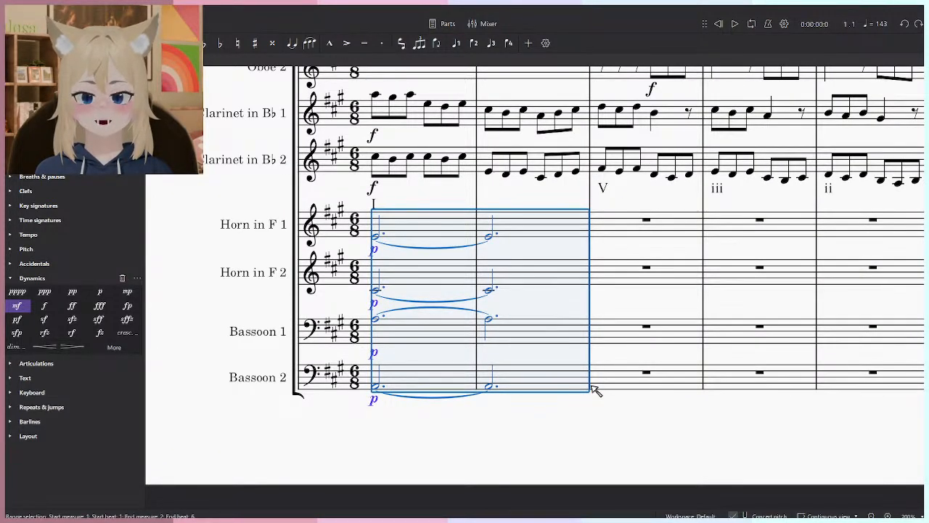
pyautogui.press('Delete')
# - Enter three quarter-note A2s in each of measures 1 and 2 of the Bassoon 2 staff
pyautogui.click(383, 387)
pyautogui.click(359, 417)
pyautogui.press('n')
pyautogui.click(380, 388)
pyautogui.click(410, 386)
pyautogui.click(445, 386)
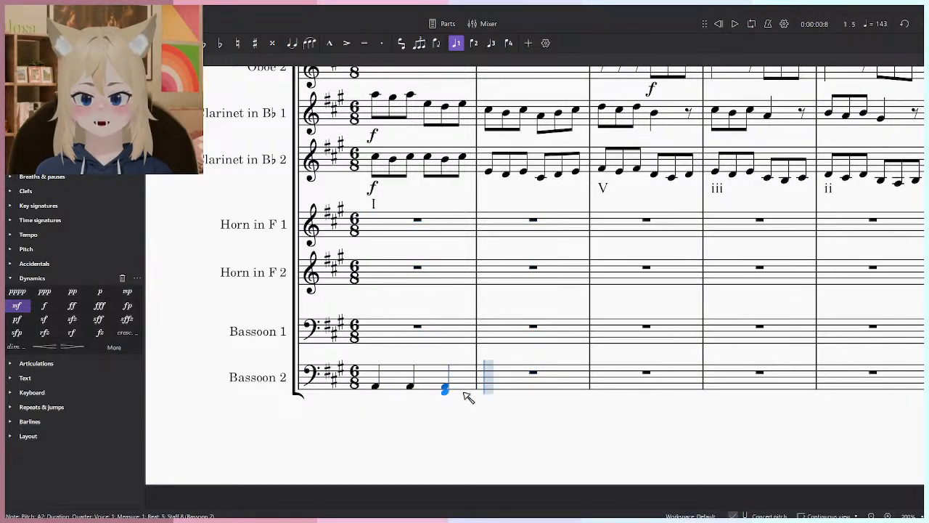
pyautogui.click(488, 386)
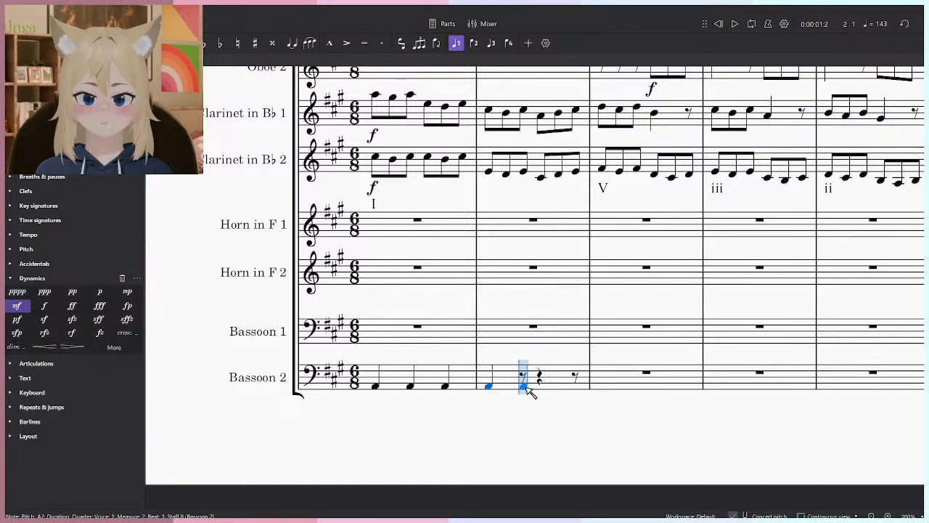
pyautogui.click(523, 387)
pyautogui.click(547, 388)
pyautogui.press('Escape')
# - Play the first two measures to hear the Bassoon 2 quarter notes beneath the clarinets
pyautogui.click(373, 387)
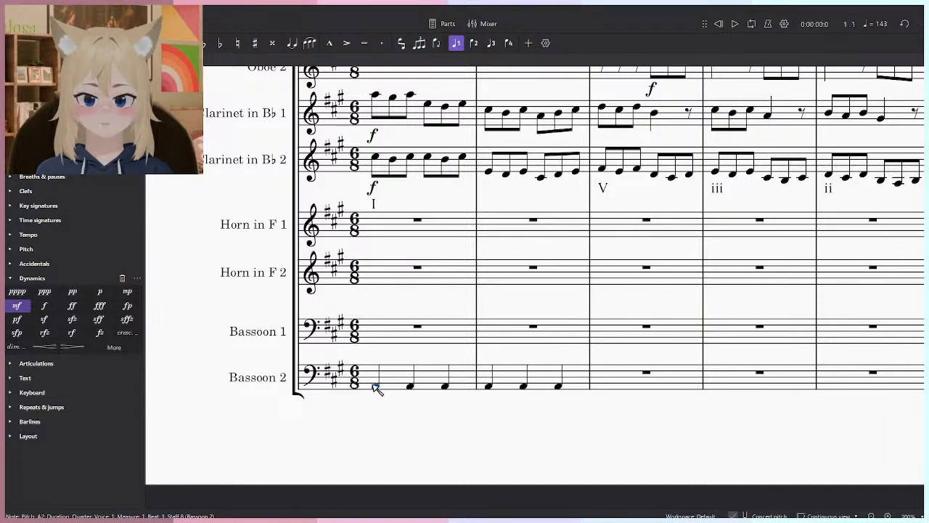
pyautogui.click(472, 426)
pyautogui.press('space')
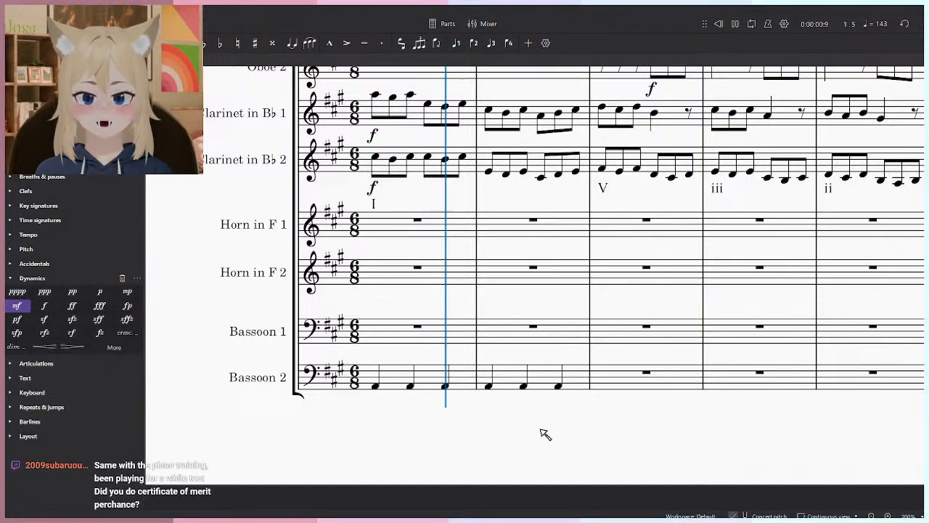
pyautogui.press('space')
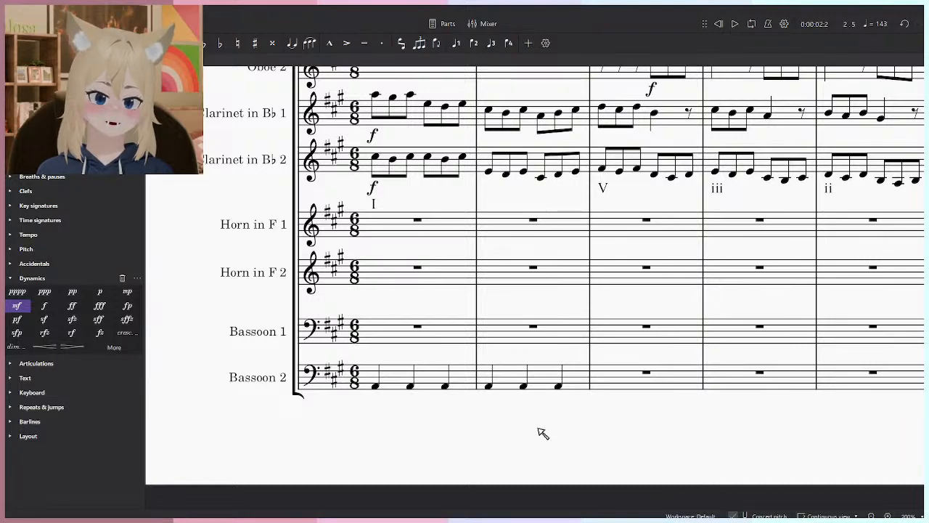
pyautogui.click(561, 373)
pyautogui.click(398, 371)
pyautogui.keyDown('shift'); pyautogui.click(576, 376); pyautogui.keyUp('shift')
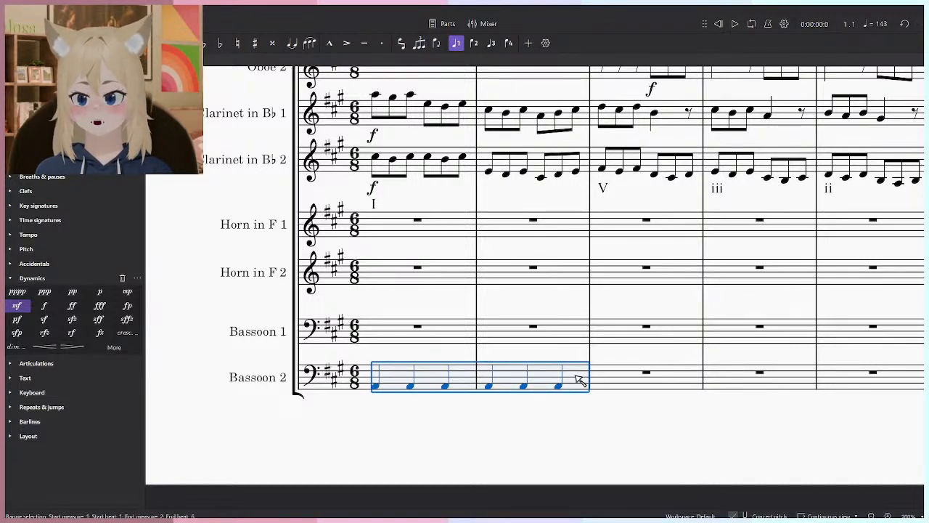
pyautogui.click(556, 421)
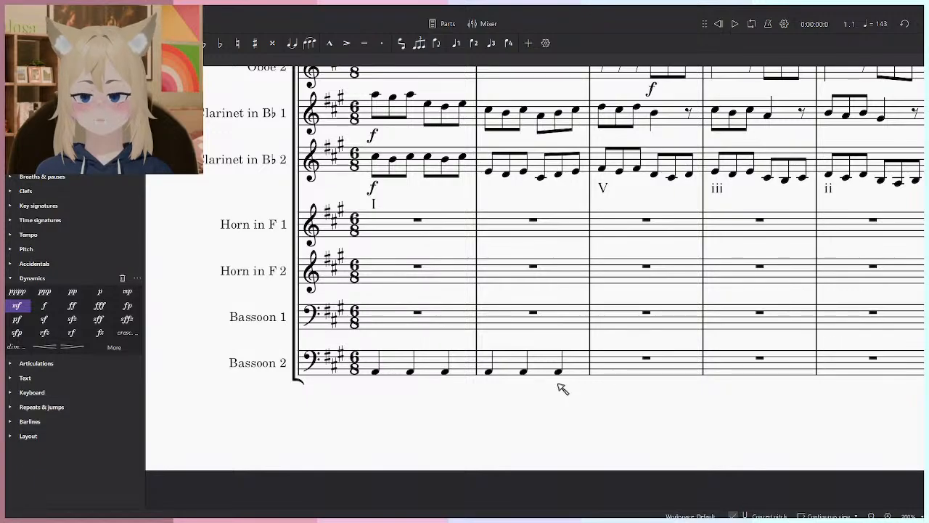
pyautogui.hscroll(1, 541, 410)
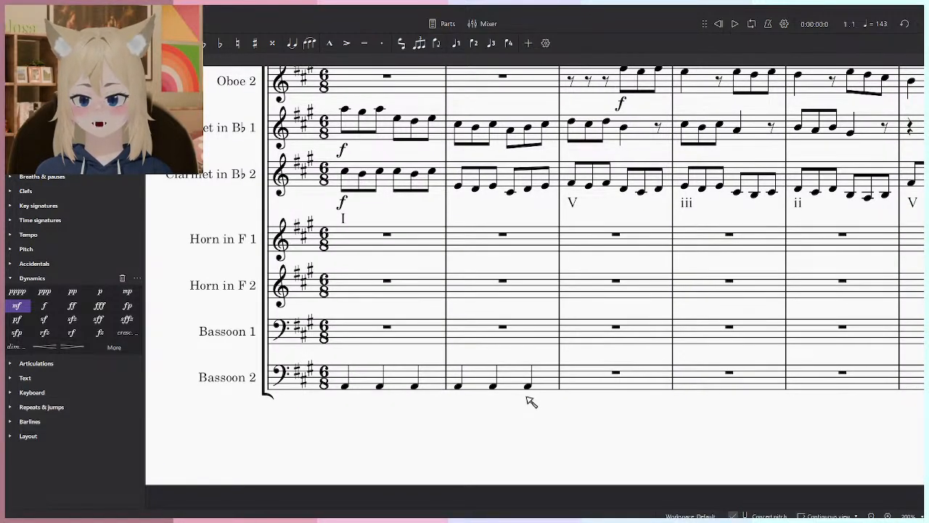
pyautogui.scroll(-3, 530, 401)
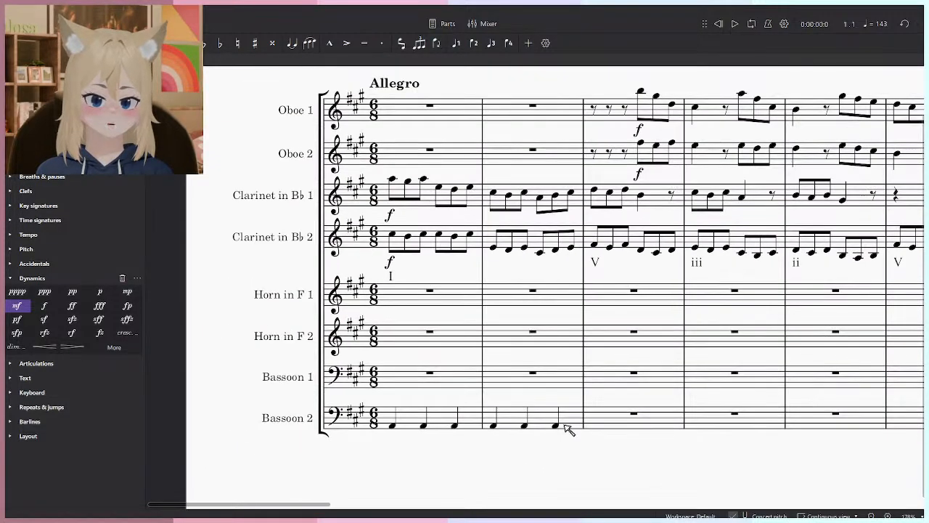
pyautogui.scroll(3, 540, 425)
# - Raise the middle Bassoon 2 quarter note of measure 1 and the first and last of measure 2 by an octave
pyautogui.click(395, 426)
pyautogui.keyDown('ctrl'); pyautogui.click(482, 427); pyautogui.keyUp('ctrl')
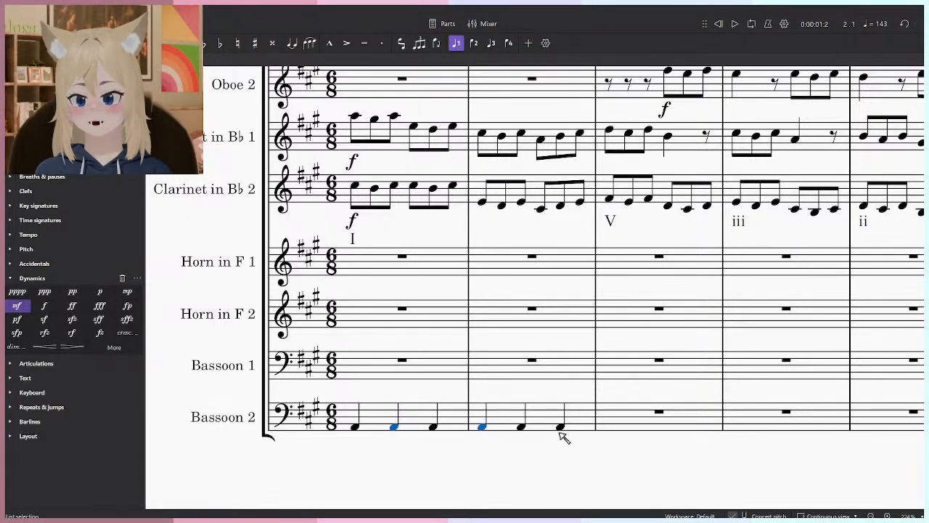
pyautogui.keyDown('ctrl'); pyautogui.click(561, 426); pyautogui.keyUp('ctrl')
pyautogui.hotkey('ctrl', 'alt', 'Up')
# - Step back and forth through the Bassoon 2 notes in measures 1 and 2 to audition the alternating octave pattern
pyautogui.press('Left')
pyautogui.press('Left')
pyautogui.press('Left')
pyautogui.press('Left')
pyautogui.press('Left')
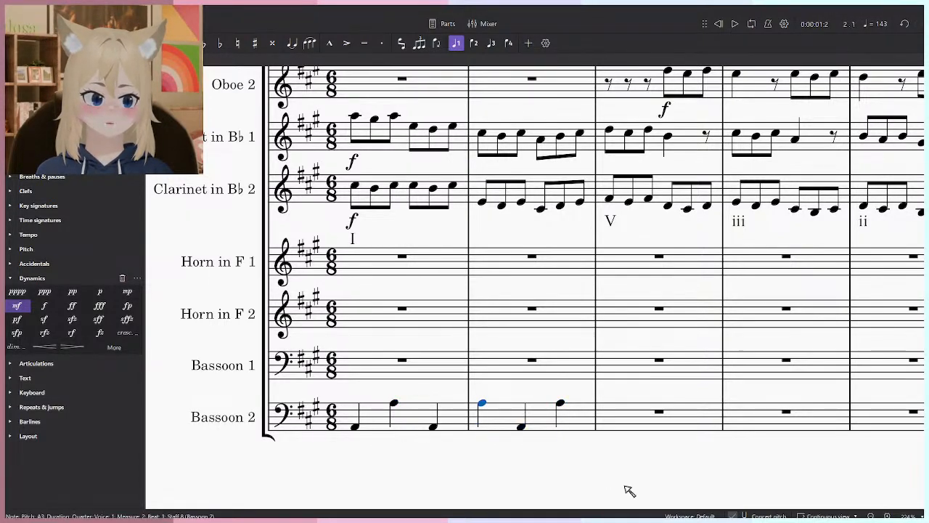
pyautogui.press('Right')
pyautogui.press('Right')
pyautogui.press('Right')
pyautogui.press('Right')
pyautogui.press('Right')
pyautogui.press('Left')
pyautogui.press('Left')
pyautogui.press('Left')
pyautogui.press('Left')
pyautogui.press('Left')
pyautogui.press('Right')
pyautogui.press('Right')
pyautogui.press('Right')
pyautogui.press('Right')
pyautogui.press('Left')
pyautogui.press('Left')
pyautogui.press('Left')
pyautogui.press('Left')
pyautogui.press('Right')
pyautogui.press('Right')
pyautogui.press('Right')
pyautogui.press('Right')
pyautogui.press('Right')
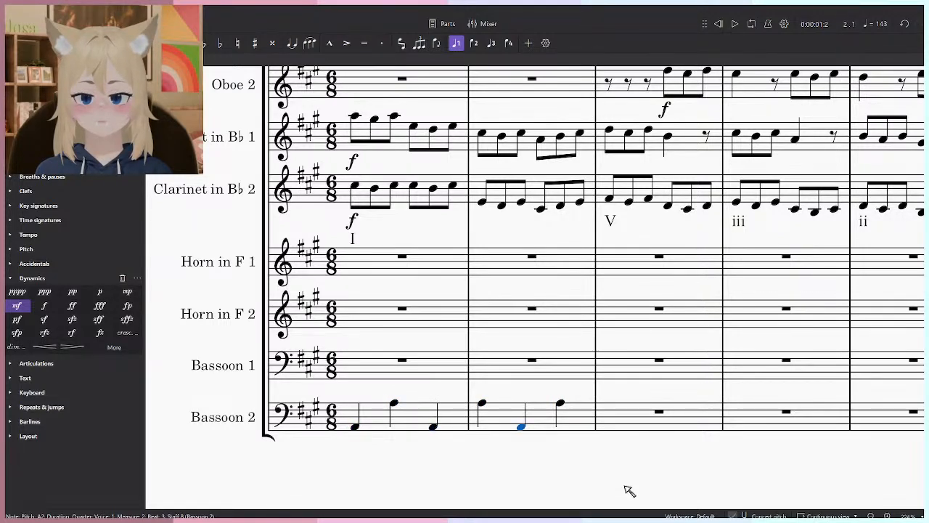
pyautogui.press('Left')
pyautogui.press('Left')
pyautogui.press('Left')
pyautogui.press('Left')
# - Undo the octave transposition of the Bassoon 2 notes
pyautogui.hotkey('ctrl', 'z')
pyautogui.hotkey('ctrl', 'z')
pyautogui.hotkey('ctrl', 'z')
pyautogui.hotkey('ctrl', 'z')
pyautogui.press('b')
pyautogui.hotkey('ctrl', 'z')
# - Add staccato to all the Bassoon 2 quarter notes in measures 1 and 2 and play the opening
pyautogui.click(559, 427)
pyautogui.press('Escape')
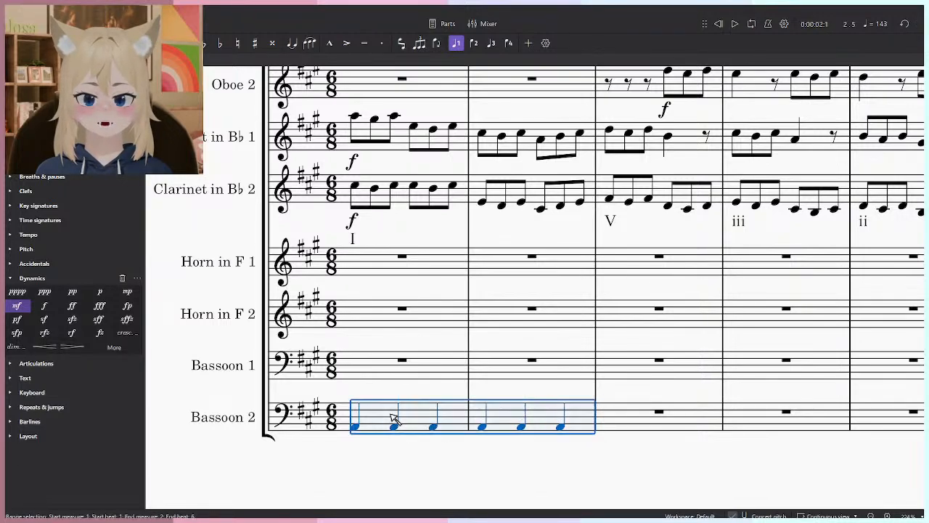
pyautogui.keyDown('shift'); pyautogui.click(391, 414); pyautogui.keyUp('shift')
pyautogui.moveTo(556, 384); pyautogui.dragTo(547, 399)
pyautogui.hotkey('shift', 's')
pyautogui.click(581, 469)
pyautogui.scroll(-2, 618, 232)
pyautogui.moveTo(595, 222); pyautogui.dragTo(586, 276)
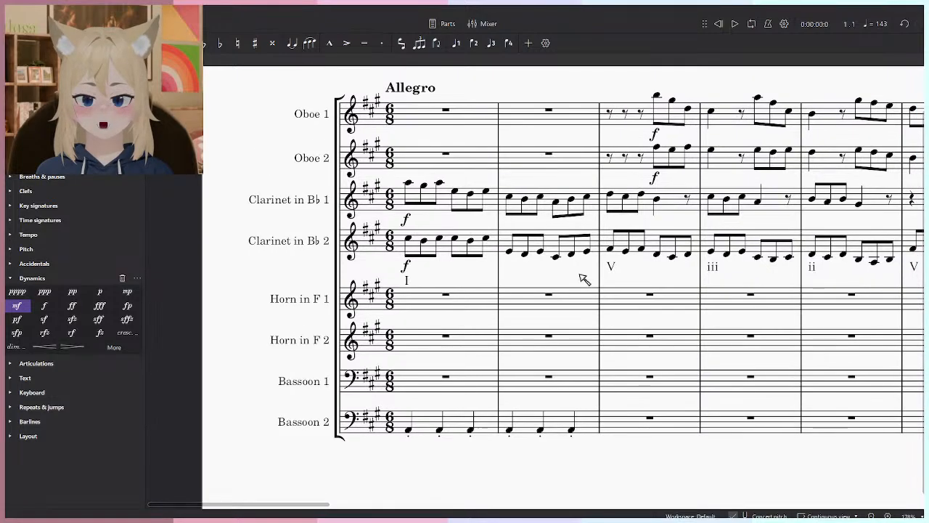
pyautogui.press('space')
pyautogui.press('space')
# - Delete the staccato quarter notes in measures 1 and 2 of the Bassoon 2 staff
pyautogui.click(455, 422)
pyautogui.keyDown('shift'); pyautogui.click(587, 425); pyautogui.keyUp('shift')
pyautogui.press('Delete')
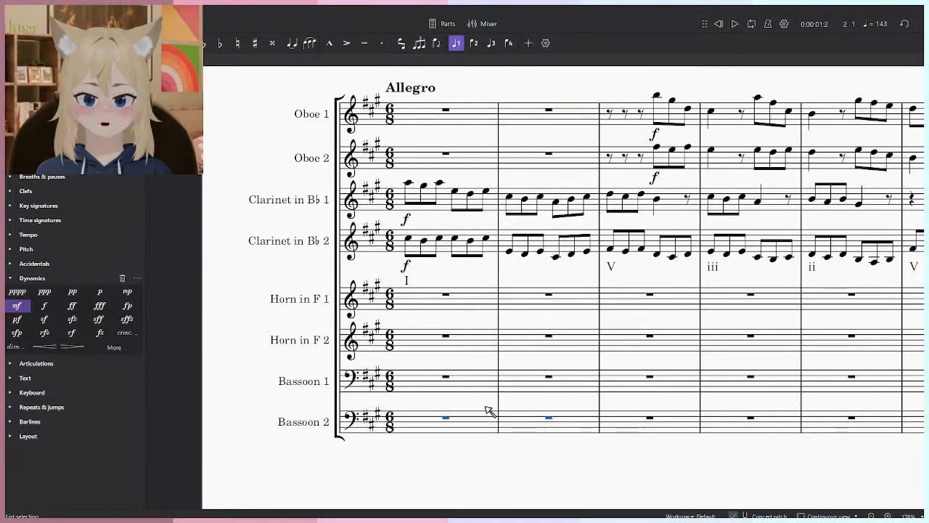
# - Enter quarter-note A2s on beats 1 and 4 of measures 1 and 2 in the Bassoon 2 staff
pyautogui.scroll(3, 445, 414)
pyautogui.click(450, 436)
pyautogui.press('n')
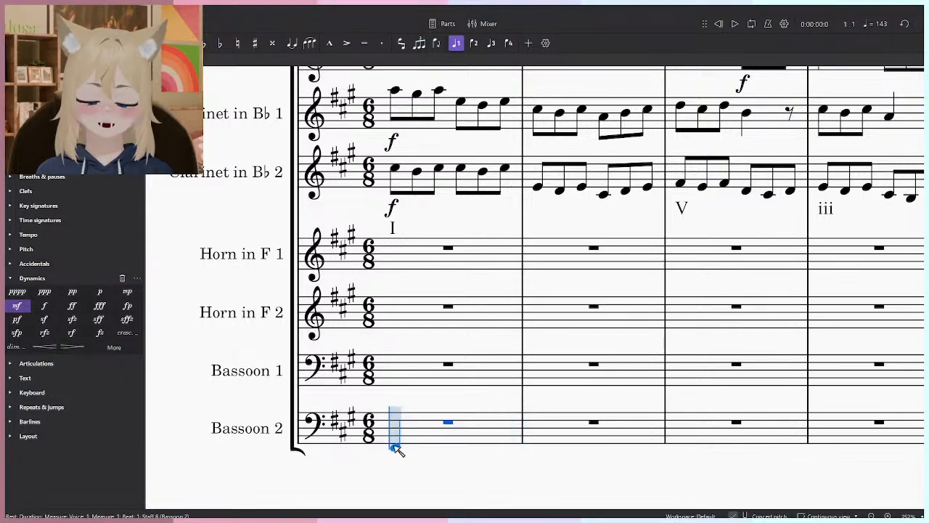
pyautogui.click(394, 438)
pyautogui.click(462, 440)
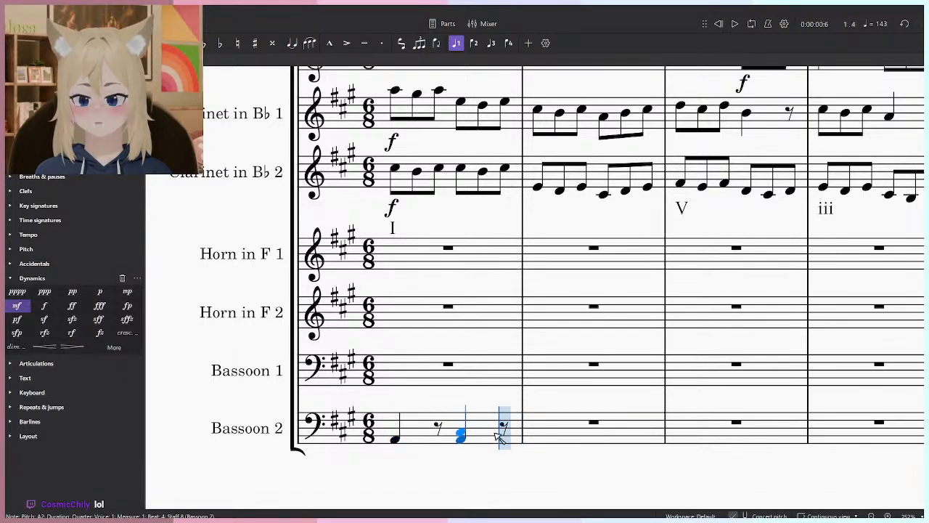
pyautogui.click(572, 442)
pyautogui.click(613, 444)
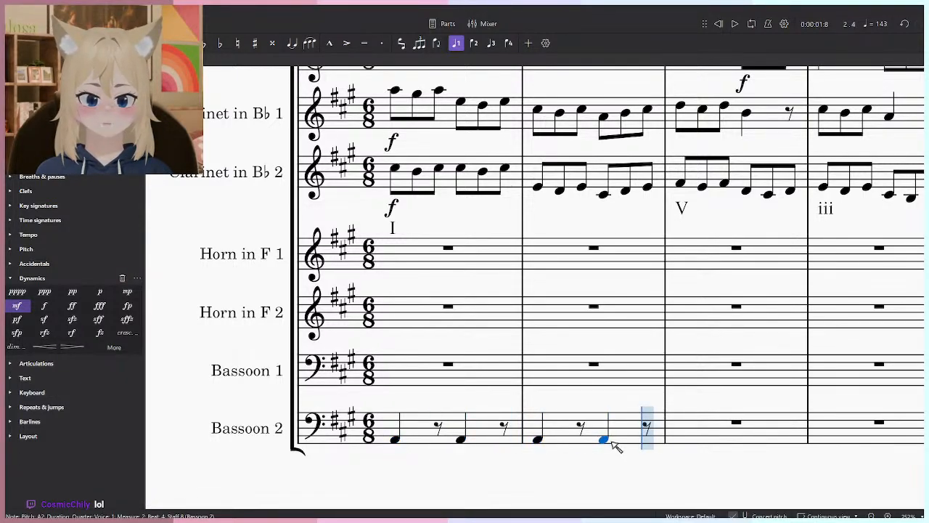
pyautogui.press('Escape')
# - Add staccato to the four Bassoon 2 quarter notes in measures 1 and 2
pyautogui.click(635, 433)
pyautogui.keyDown('shift'); pyautogui.click(396, 438); pyautogui.keyUp('shift')
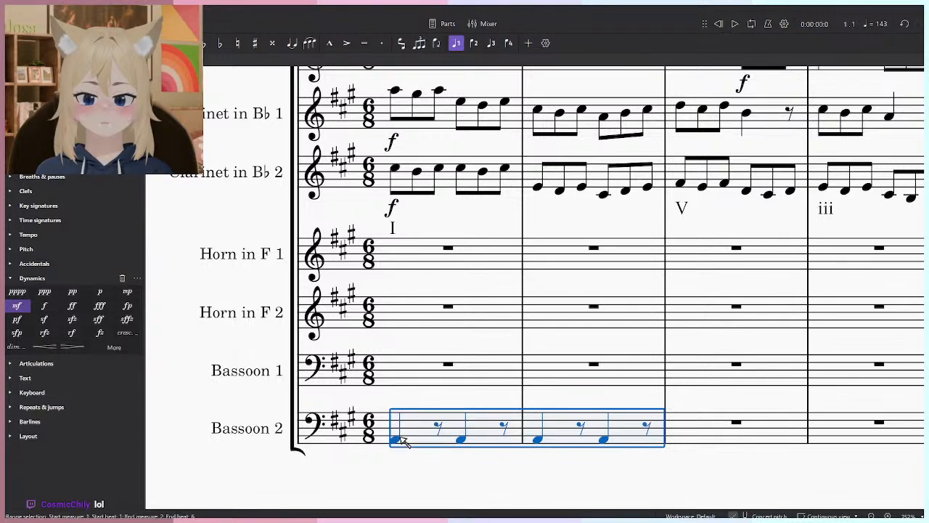
pyautogui.press(']')
pyautogui.press('Escape')
# - Enter staccato quarter-note E3s on beats 1 and 4 of measures 1 and 2 in the Bassoon 1 staff
pyautogui.click(419, 425)
pyautogui.press('Escape')
pyautogui.press('n')
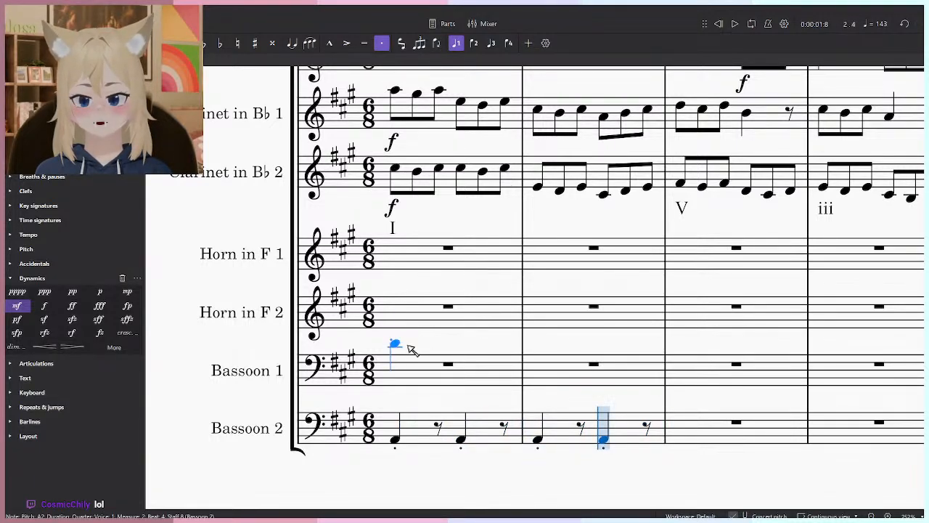
pyautogui.click(403, 371)
pyautogui.click(462, 371)
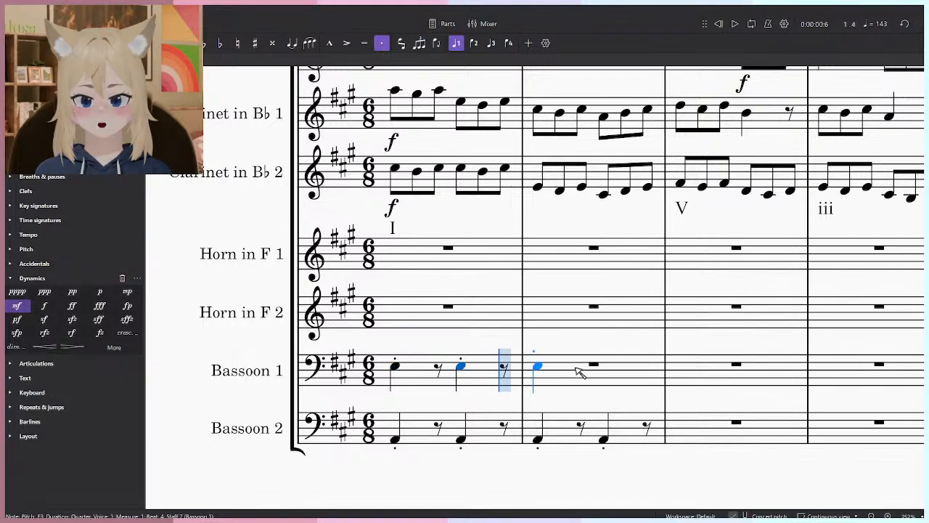
pyautogui.click(538, 369)
pyautogui.click(603, 369)
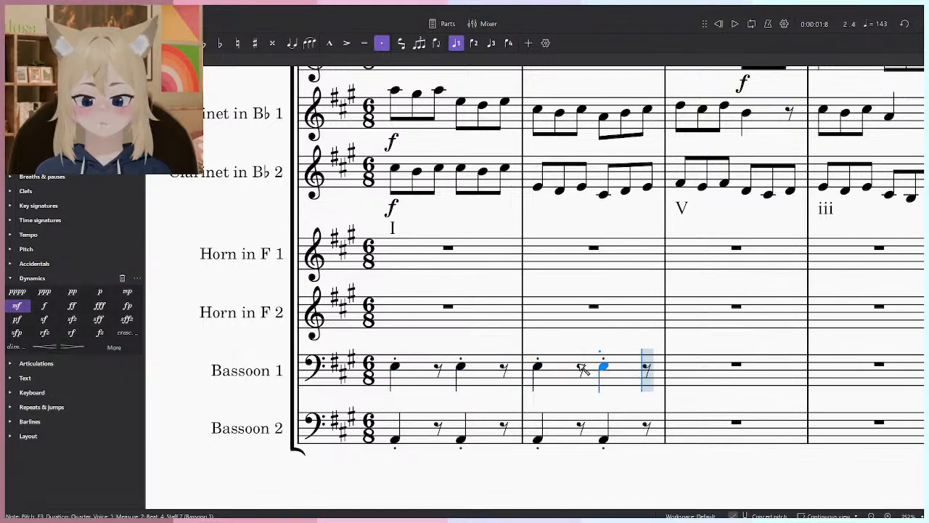
# - Enter staccato quarter-note C♯4s on beats 1 and 4 of measures 1 and 2 in the Horn in F 2 staff
pyautogui.click(396, 326)
pyautogui.press('Down')
pyautogui.press('Down')
pyautogui.press('Down')
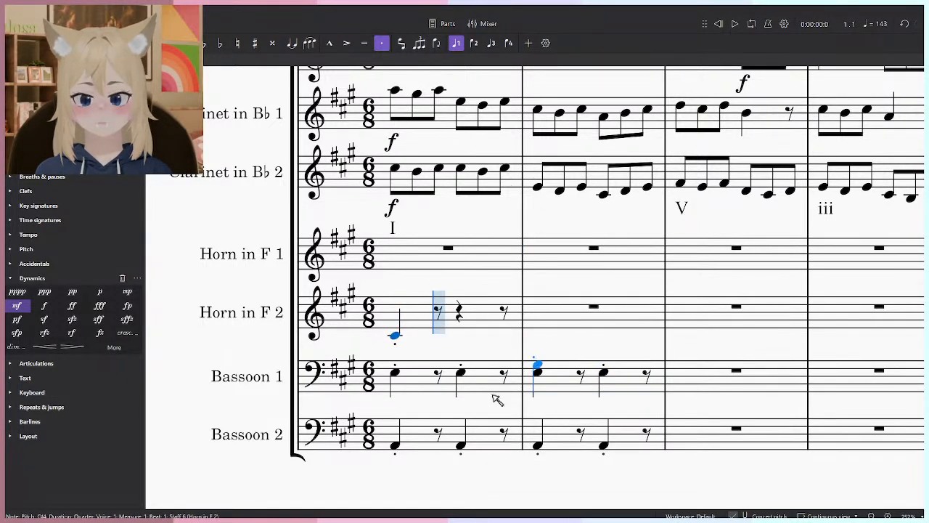
pyautogui.click(541, 328)
pyautogui.click(605, 328)
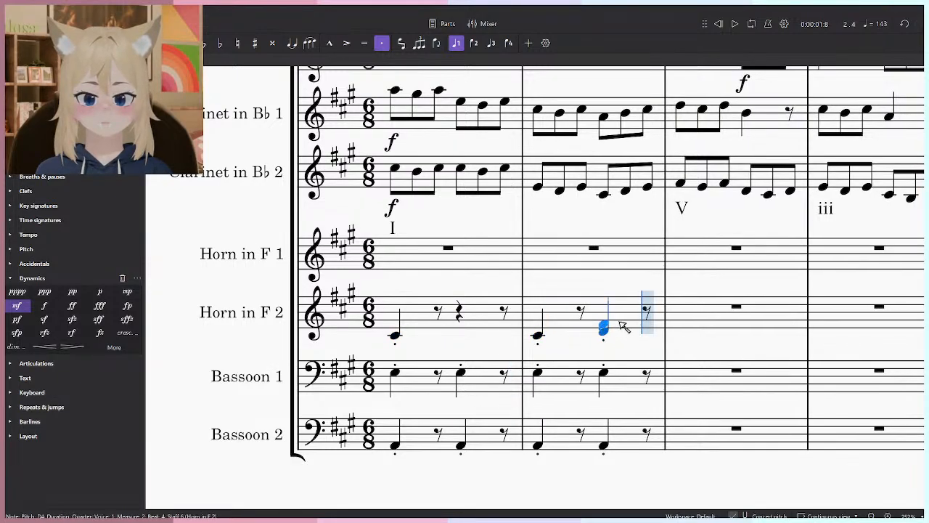
pyautogui.click(461, 332)
pyautogui.press('Down')
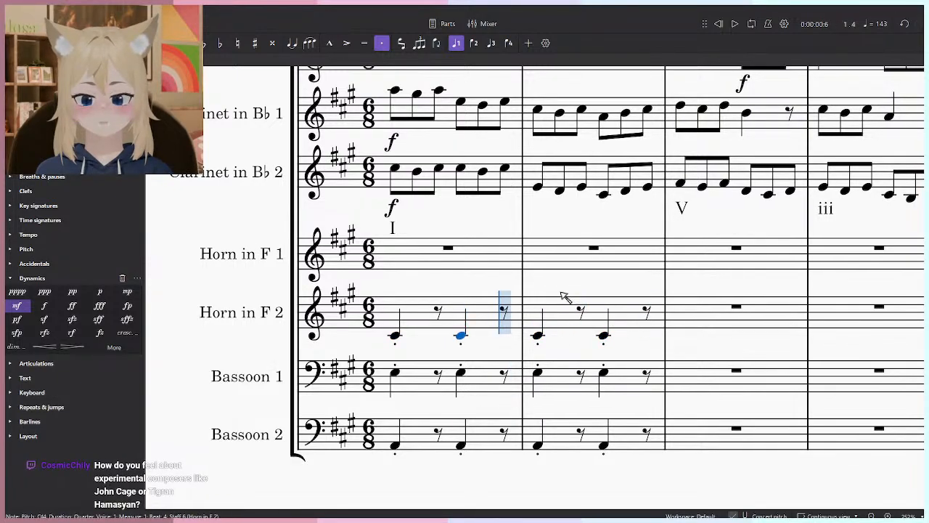
pyautogui.press('Escape')
# - Add a p dynamic to the first note of Horn in F 2, Bassoon 1 and Bassoon 2
pyautogui.click(396, 337)
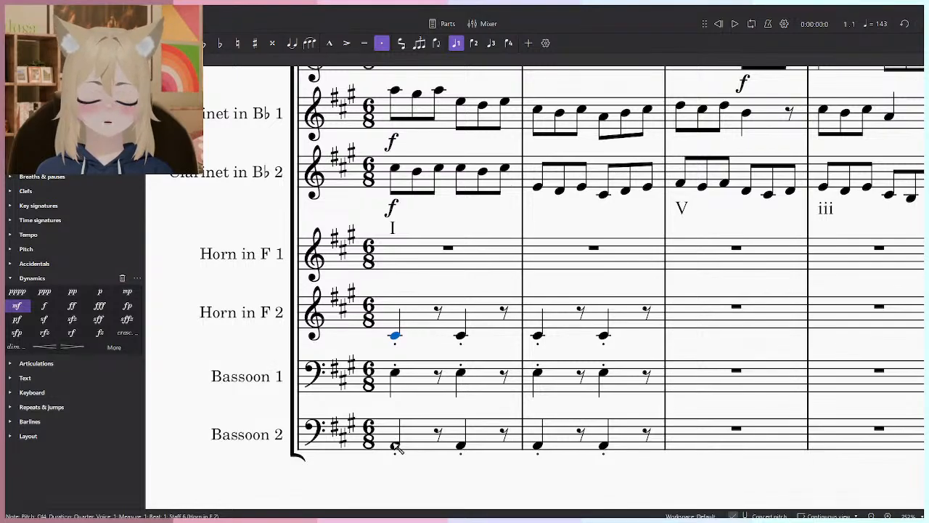
pyautogui.scroll(-1, 414, 406)
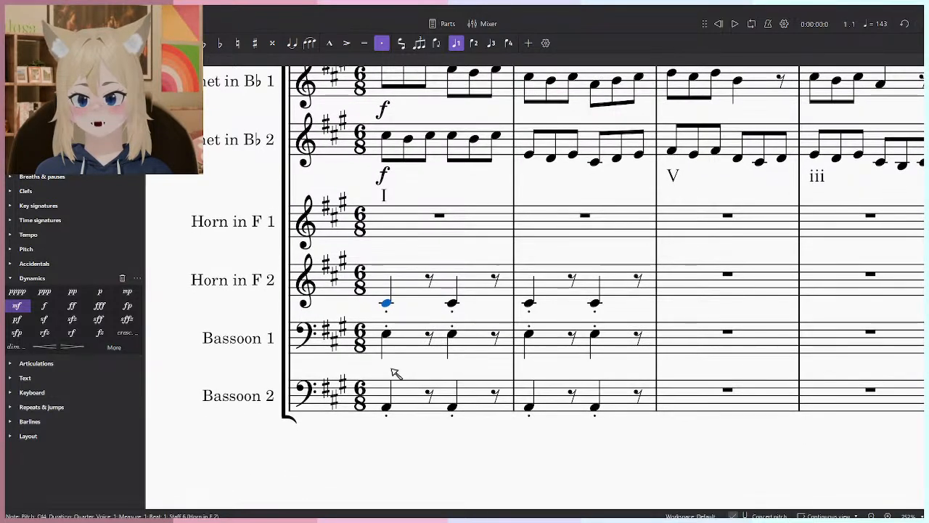
pyautogui.keyDown('shift'); pyautogui.click(396, 408); pyautogui.keyUp('shift')
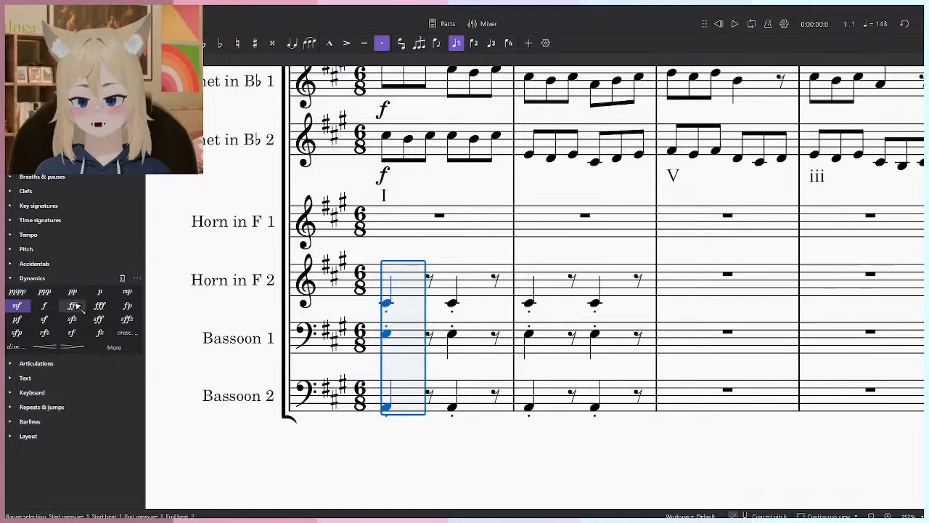
pyautogui.click(100, 291)
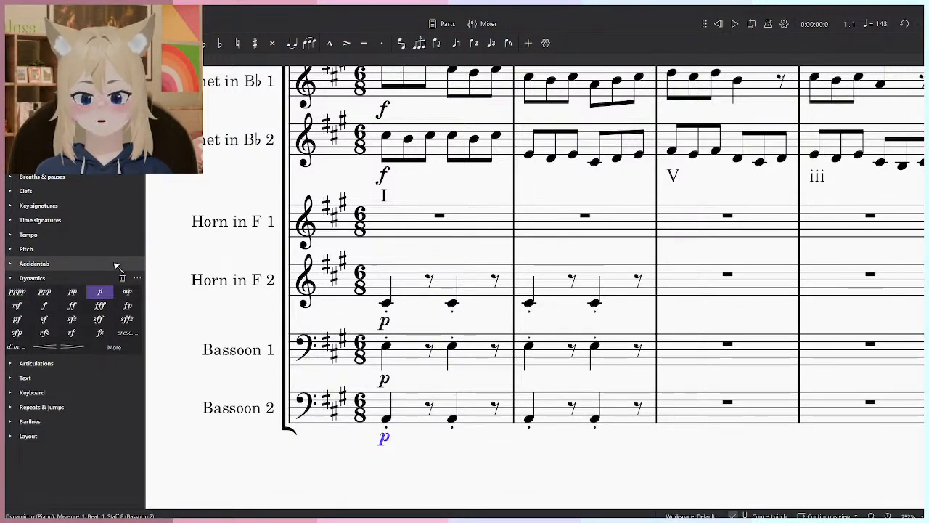
pyautogui.keyDown('ctrl'); pyautogui.scroll(-5, 513, 240); pyautogui.keyUp('ctrl')
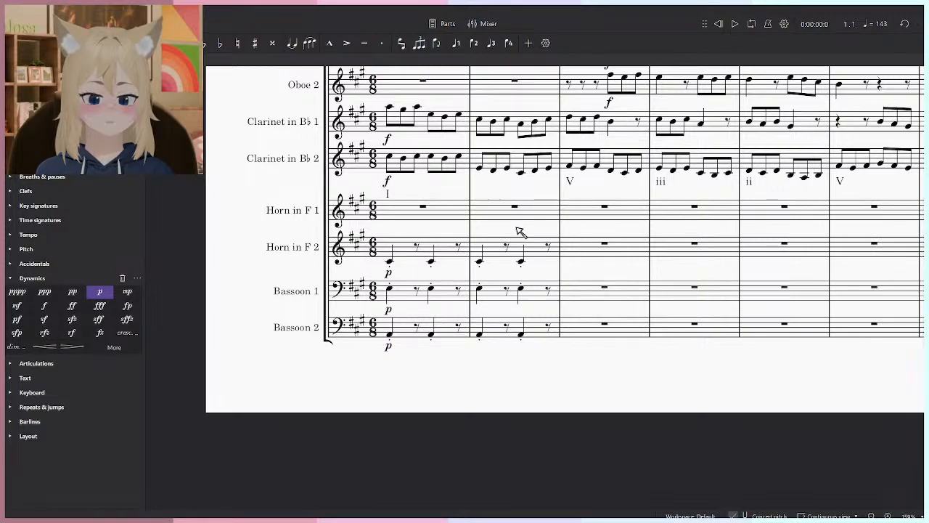
pyautogui.scroll(4, 513, 239)
pyautogui.keyDown('ctrl'); pyautogui.scroll(2, 479, 342); pyautogui.keyUp('ctrl')
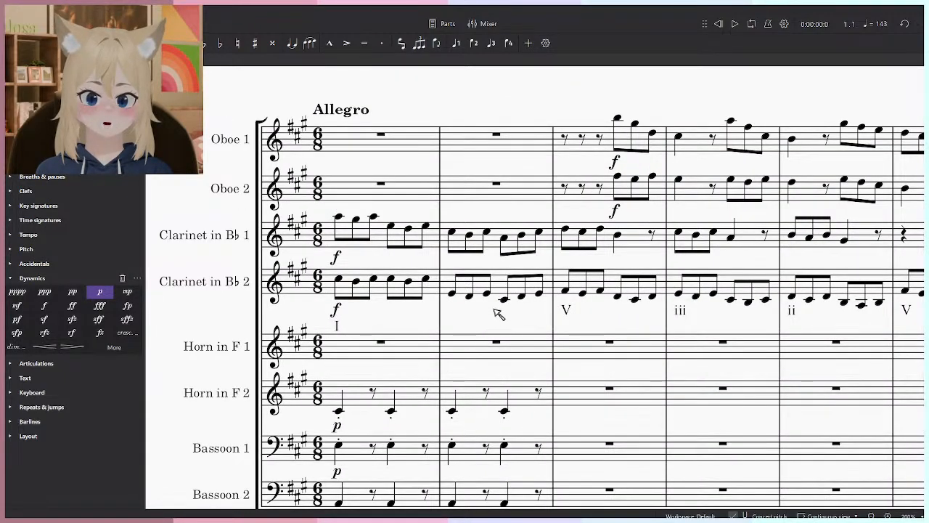
pyautogui.scroll(-1, 491, 315)
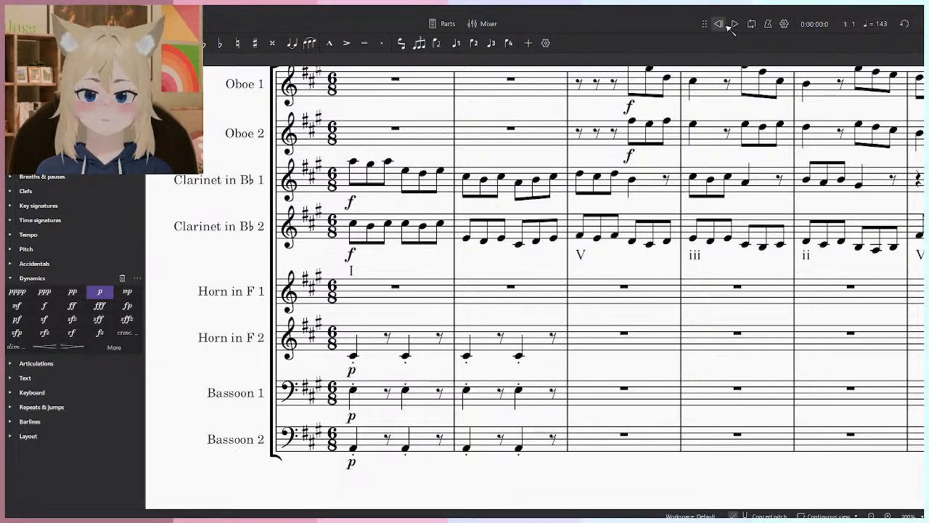
pyautogui.hscroll(1, 508, 305)
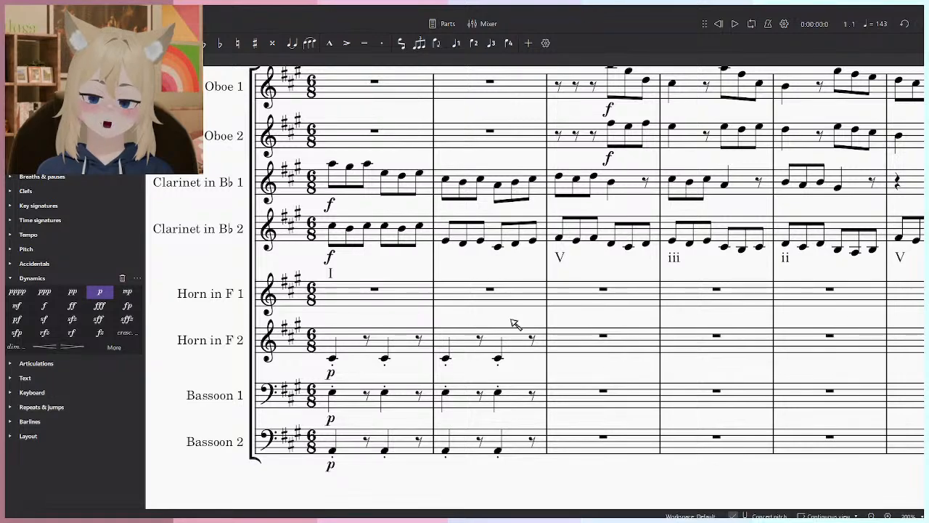
pyautogui.moveTo(680, 136); pyautogui.dragTo(708, 111)
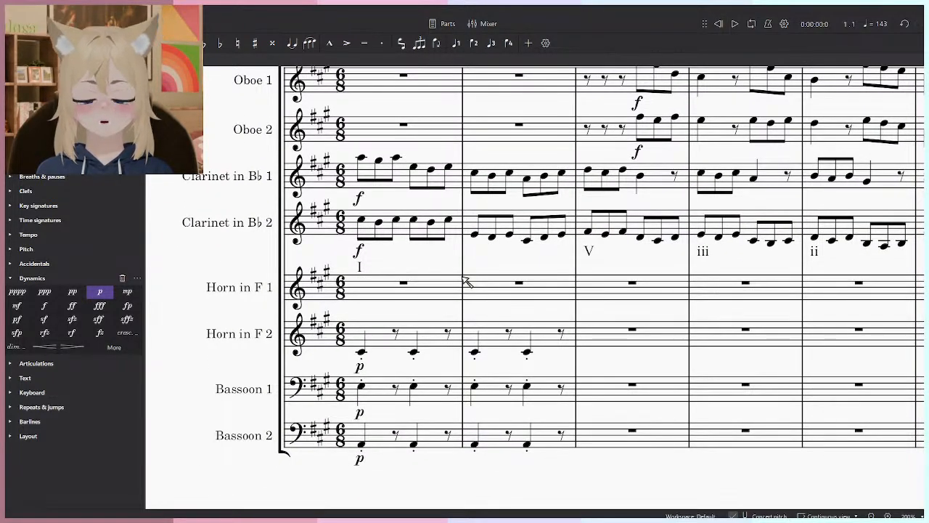
pyautogui.click(362, 353)
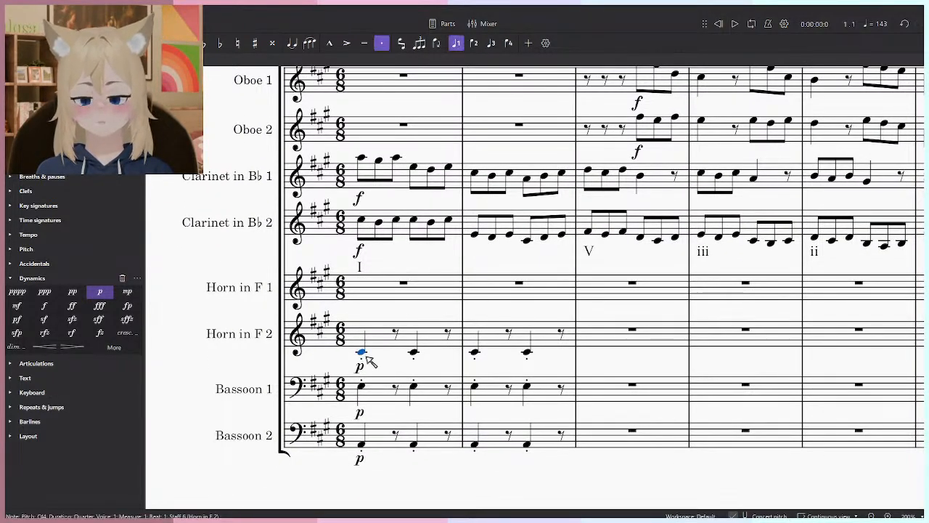
pyautogui.click(614, 446)
pyautogui.click(617, 483)
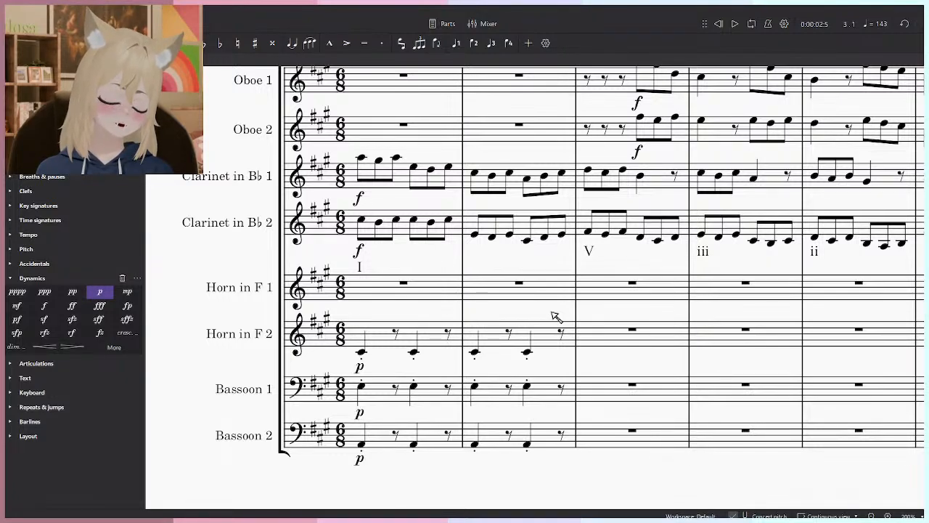
# - Copy measures 1 and 2 of Horn in F 2 into Horn in F 1, raise the notes to E4, and play the opening
pyautogui.click(546, 351)
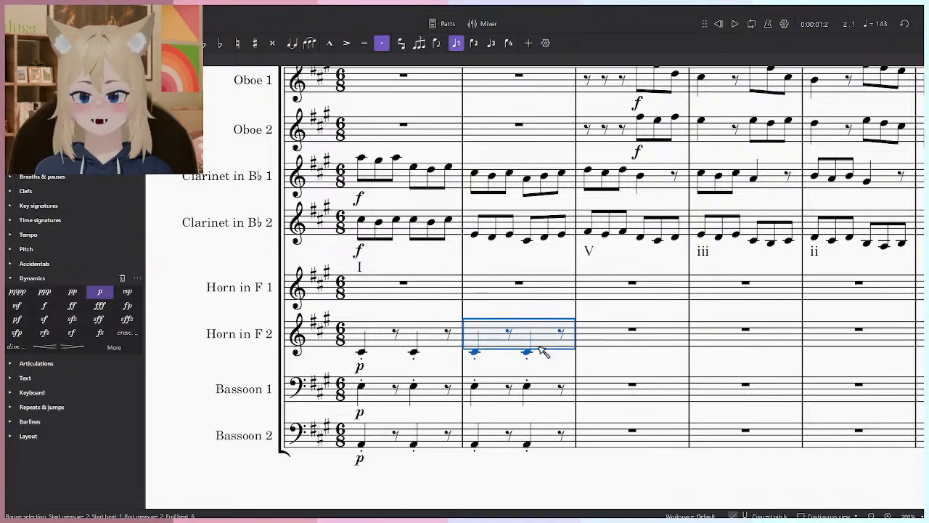
pyautogui.keyDown('shift'); pyautogui.click(373, 336); pyautogui.keyUp('shift')
pyautogui.hotkey('ctrl', 'c')
pyautogui.click(382, 291)
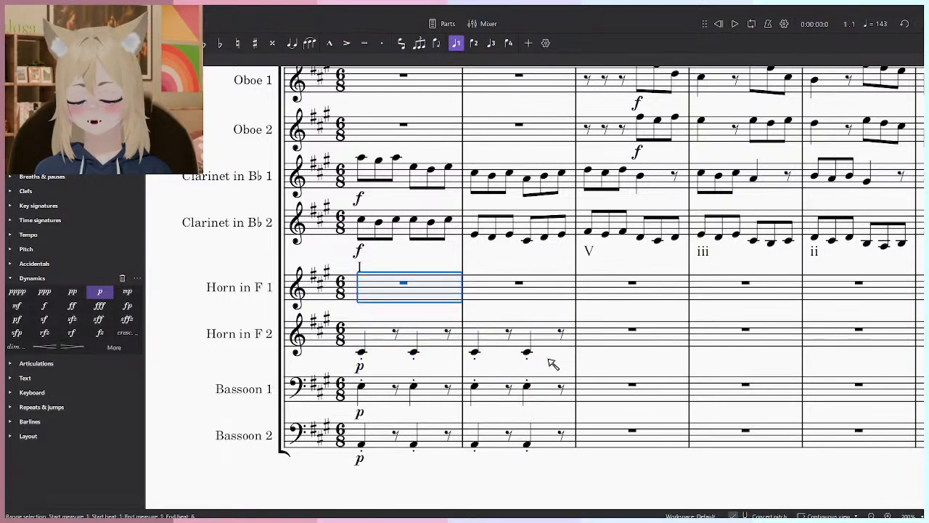
pyautogui.hotkey('ctrl', 'v')
pyautogui.press('Escape')
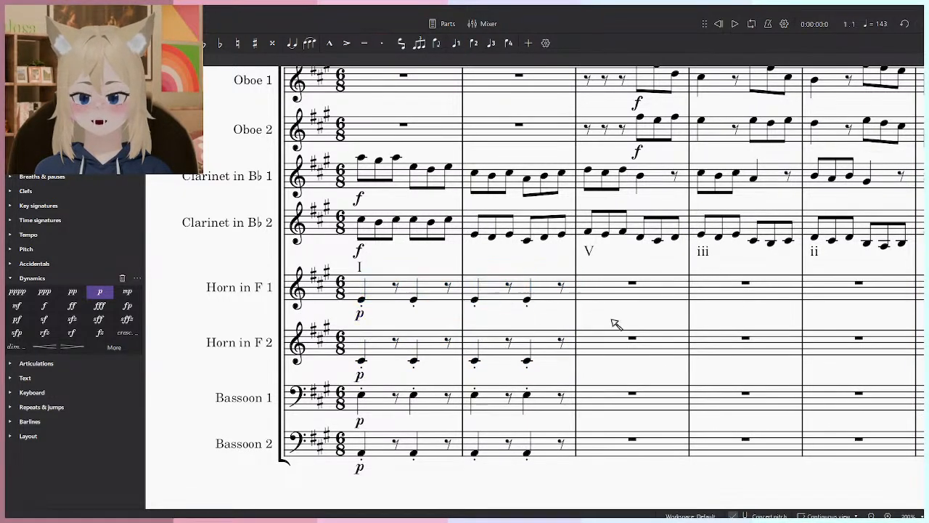
pyautogui.press('space')
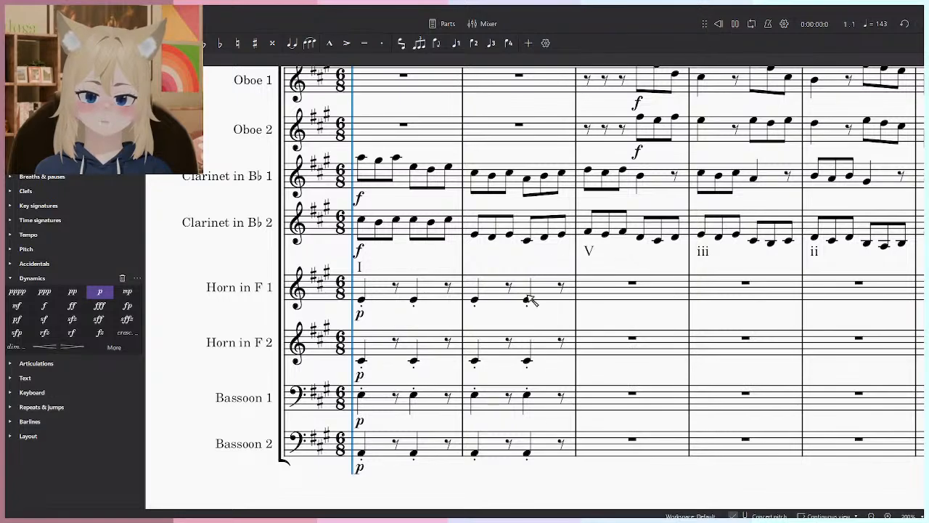
# - Rewind to the start and play back measures 1 and 2 to hear the horn and bassoon accompaniment under the clarinets
pyautogui.press('space')
pyautogui.click(561, 296)
pyautogui.click(592, 317)
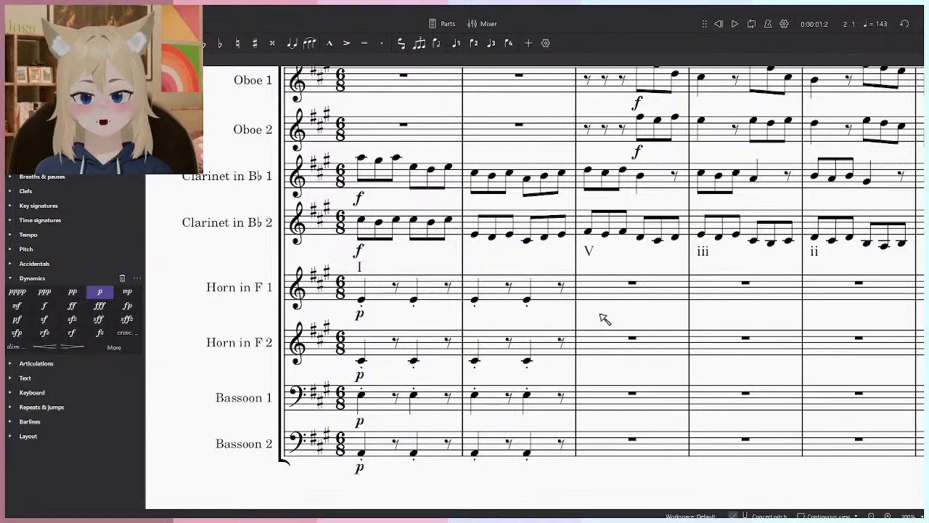
pyautogui.click(567, 451)
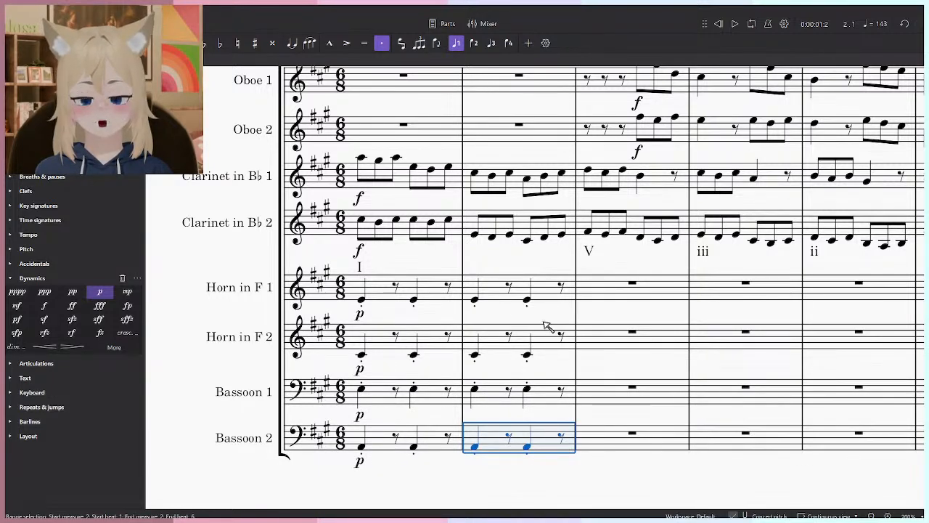
pyautogui.click(414, 299)
pyautogui.click(597, 317)
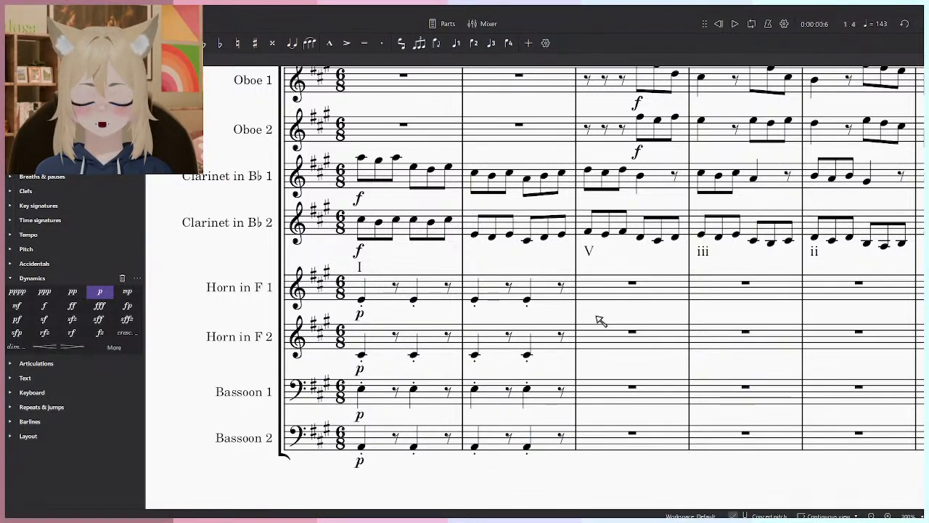
pyautogui.click(721, 27)
pyautogui.moveTo(628, 308); pyautogui.dragTo(618, 210)
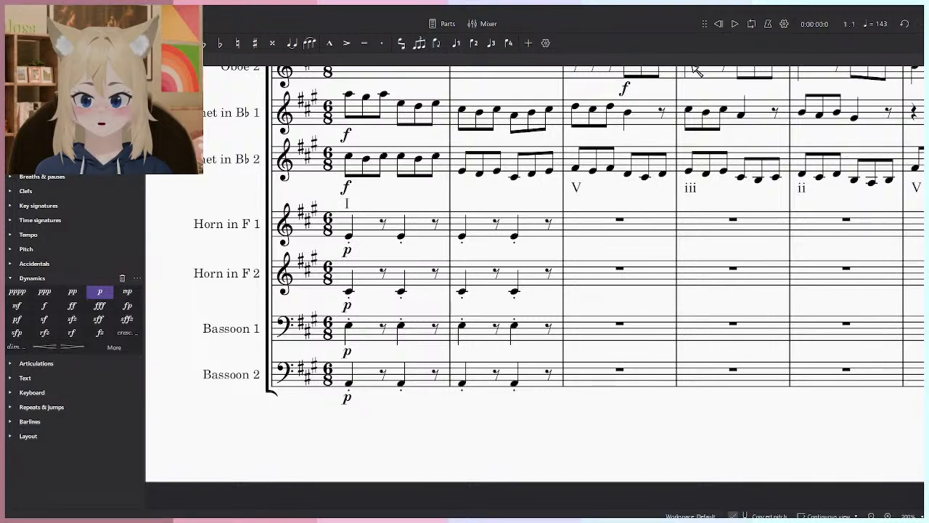
pyautogui.moveTo(659, 193); pyautogui.dragTo(663, 233)
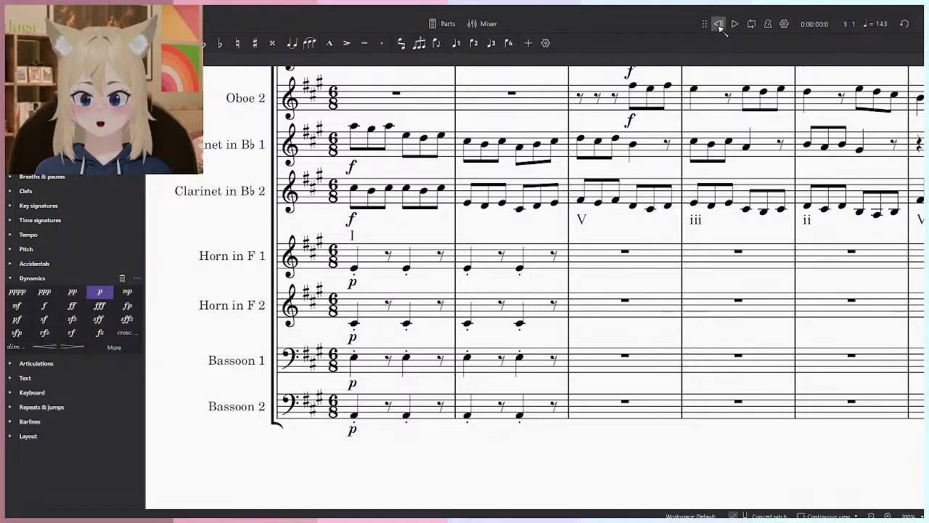
pyautogui.moveTo(606, 240); pyautogui.dragTo(616, 286)
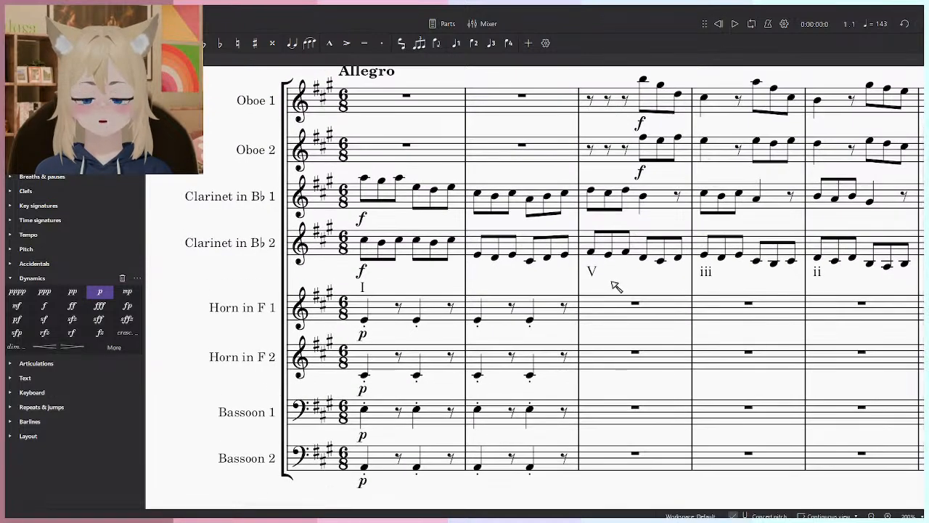
pyautogui.press('space')
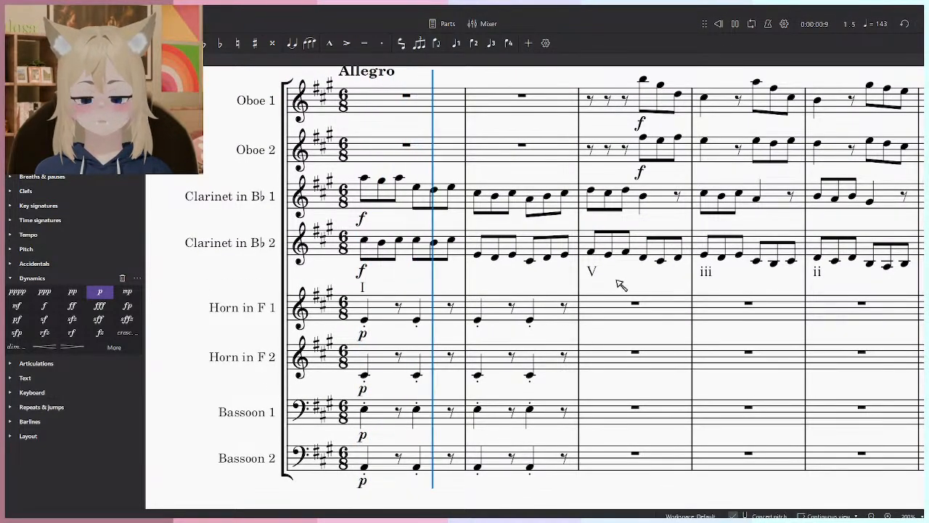
pyautogui.press('space')
pyautogui.scroll(2, 622, 334)
pyautogui.moveTo(540, 506); pyautogui.dragTo(482, 428)
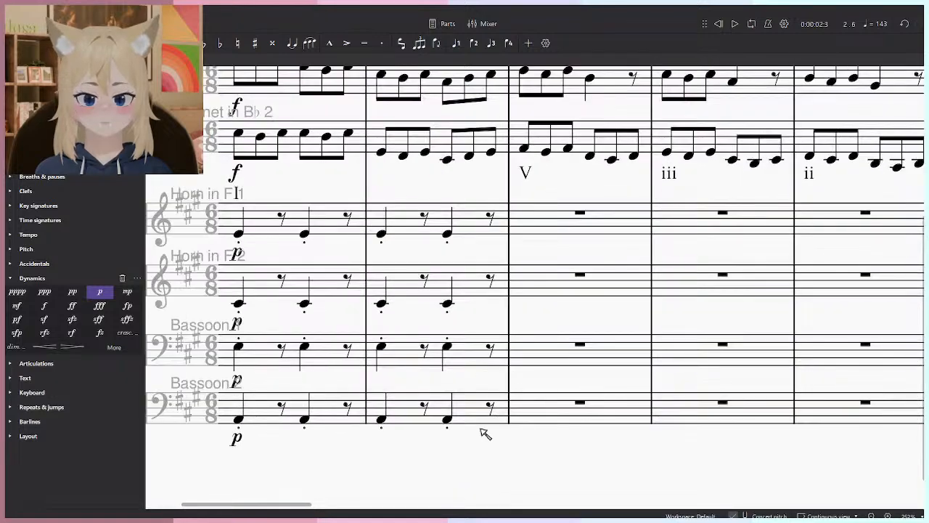
pyautogui.click(447, 419)
pyautogui.press('n')
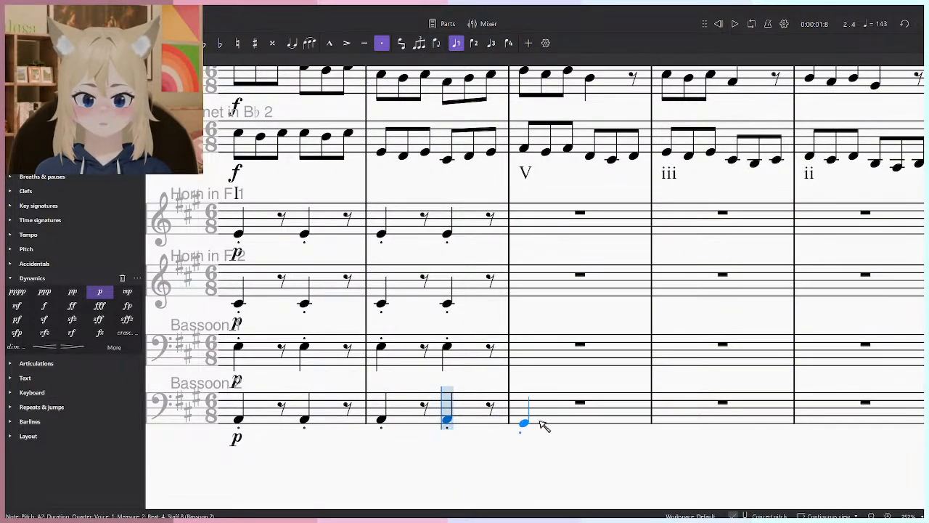
pyautogui.press('Escape')
pyautogui.moveTo(536, 432); pyautogui.dragTo(545, 450)
pyautogui.press('n')
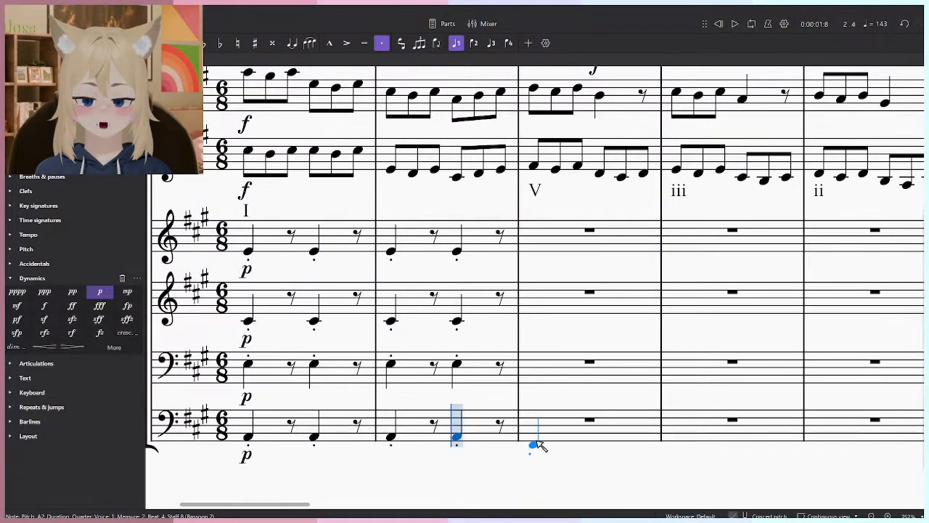
pyautogui.press('Escape')
pyautogui.hscroll(2, 711, 265)
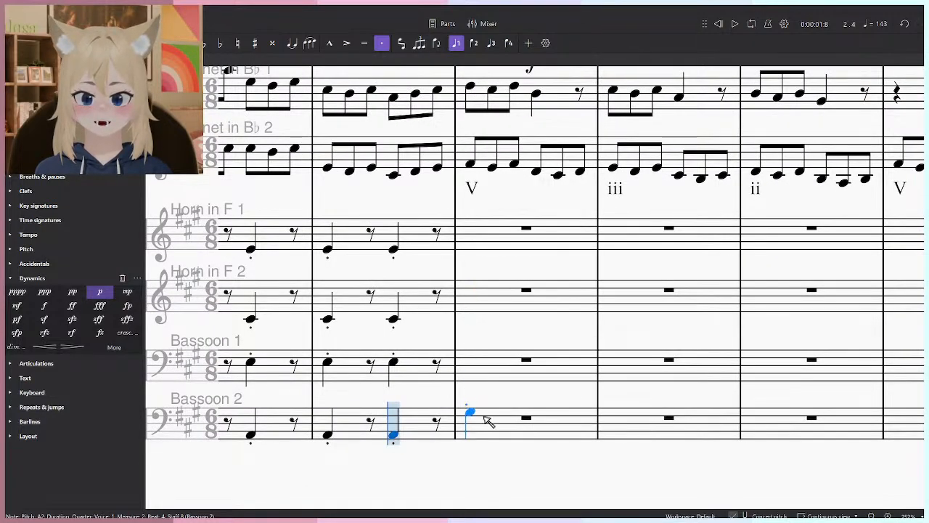
pyautogui.moveTo(493, 421); pyautogui.dragTo(602, 425)
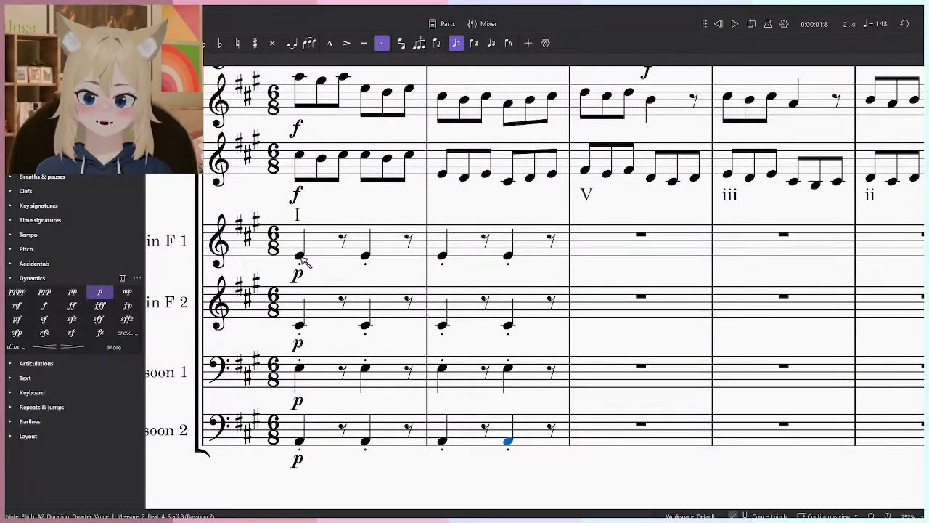
# - Switch to a Firefox private window with the IMSLP score of Bach's Concerto VI and place it beside the notation score
pyautogui.press('super')
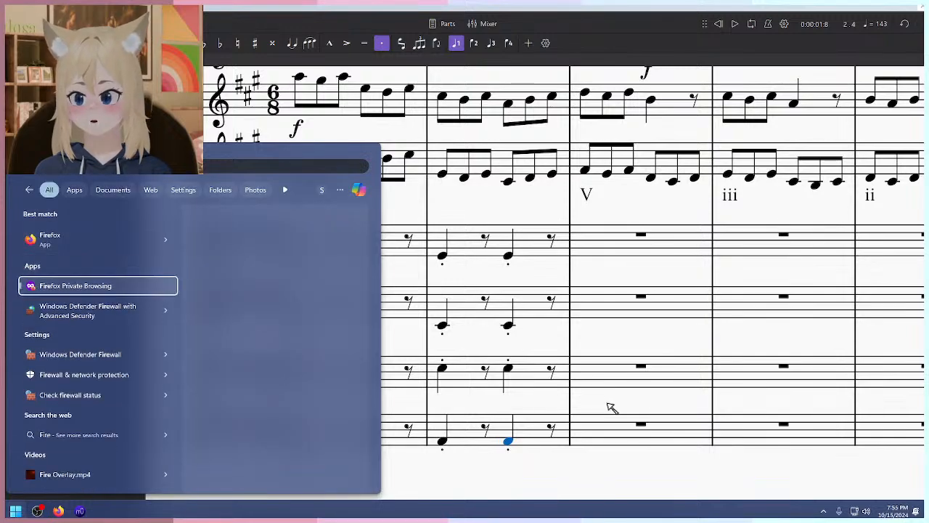
pyautogui.press('super')
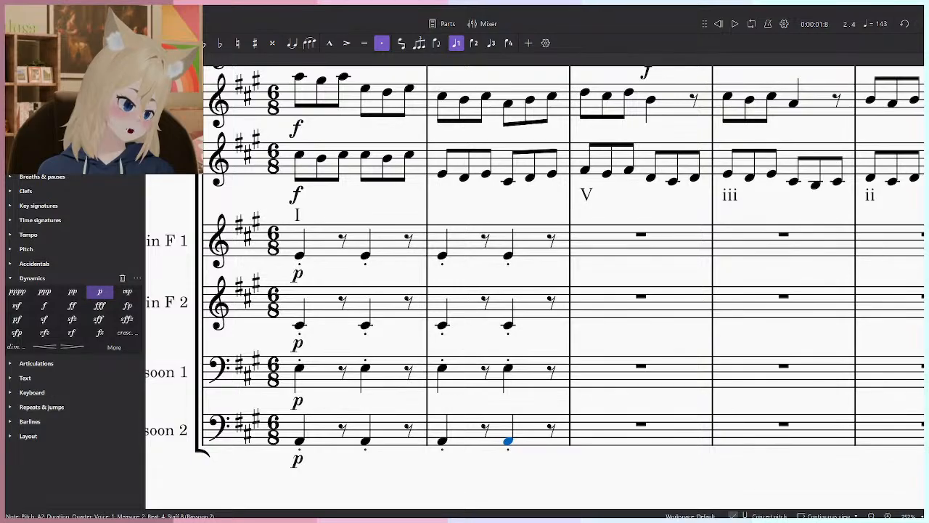
pyautogui.moveTo(7, 135); pyautogui.dragTo(702, 86)
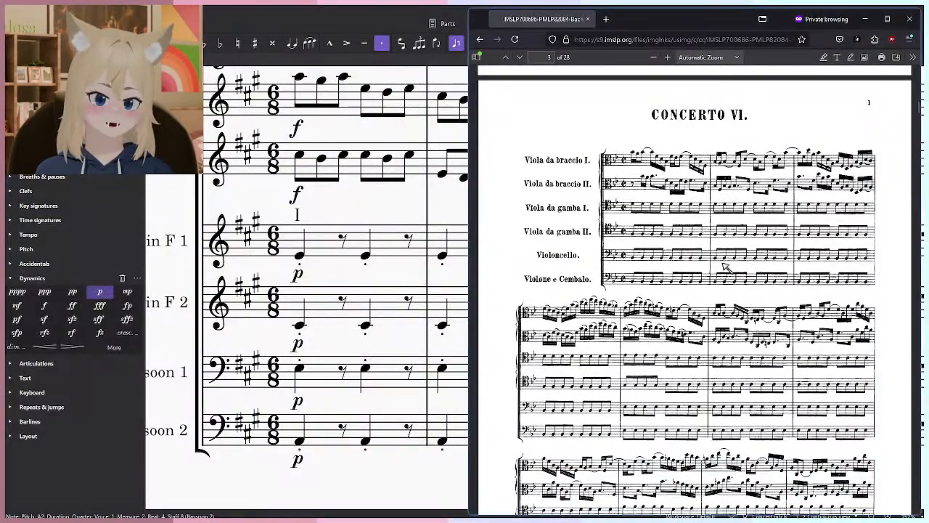
# - Examine the repeated-note viola da gamba, violoncello and violone parts on the first two pages of Concerto VI, and return to the notation score
pyautogui.scroll(-1, 776, 194)
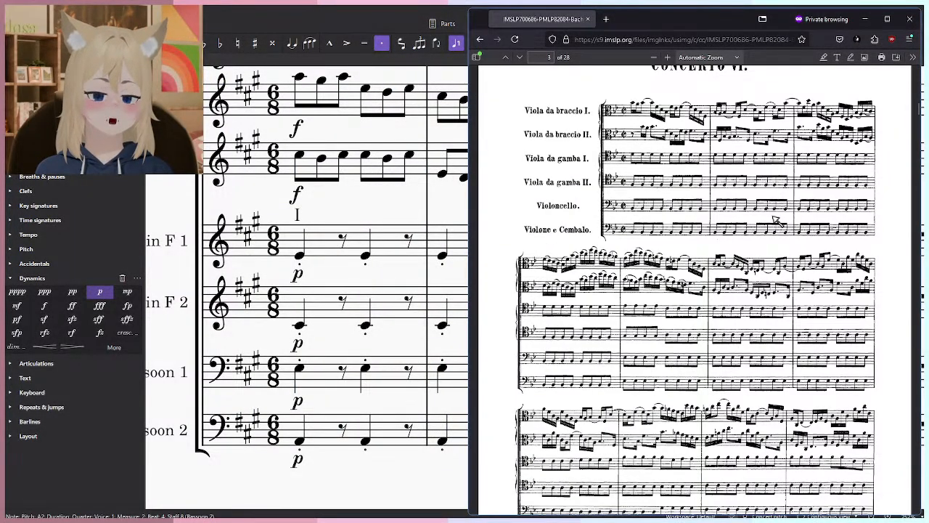
pyautogui.scroll(1, 777, 221)
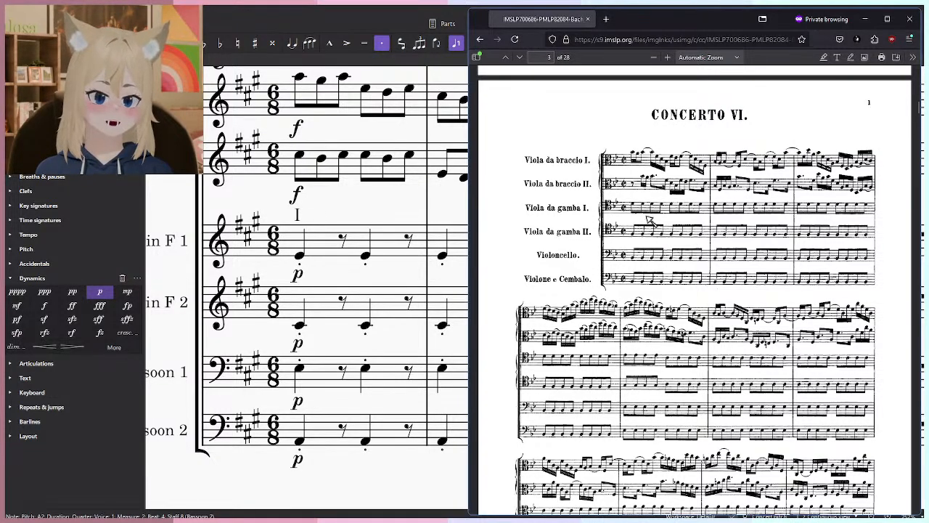
pyautogui.scroll(-3, 566, 351)
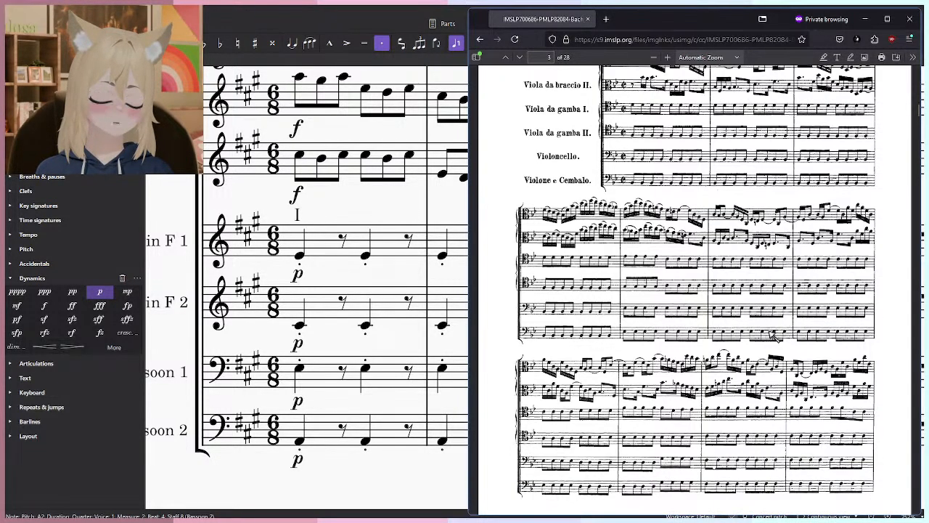
pyautogui.scroll(-1, 718, 317)
pyautogui.scroll(4, 638, 291)
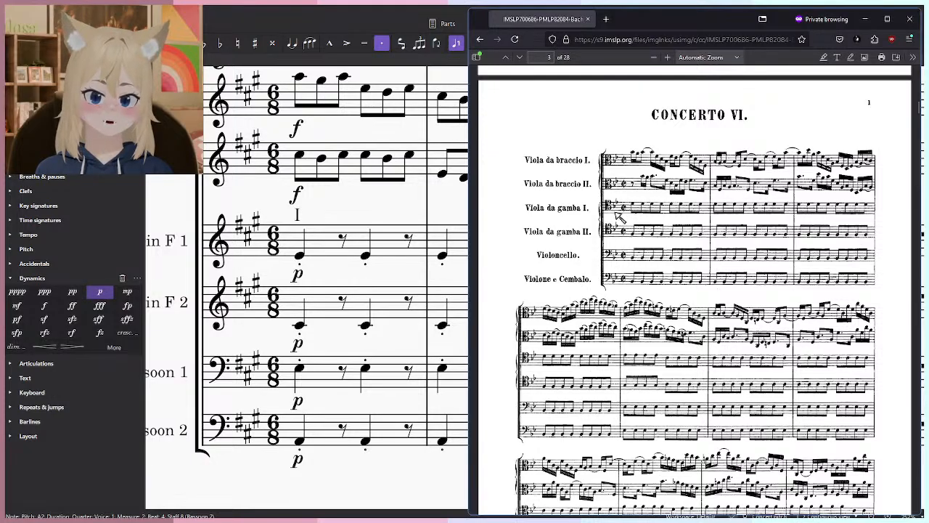
pyautogui.scroll(-10, 641, 280)
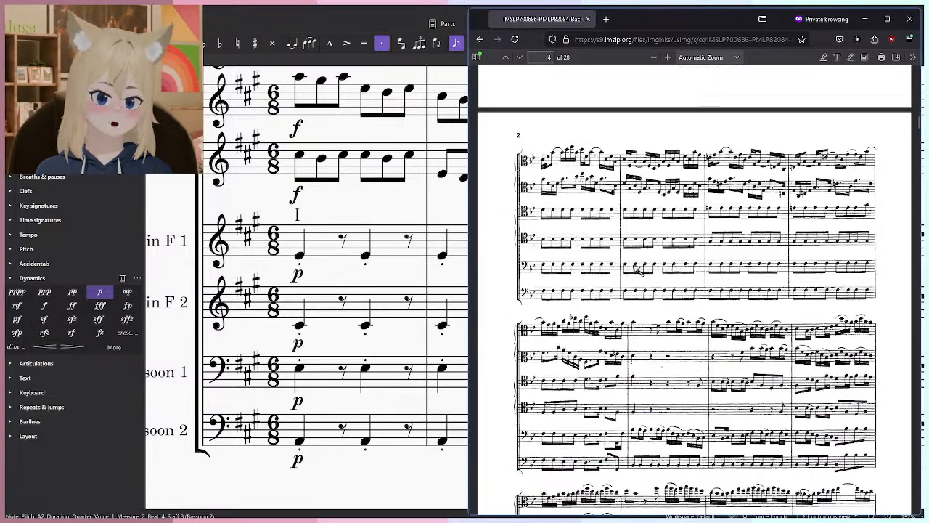
pyautogui.scroll(15, 644, 270)
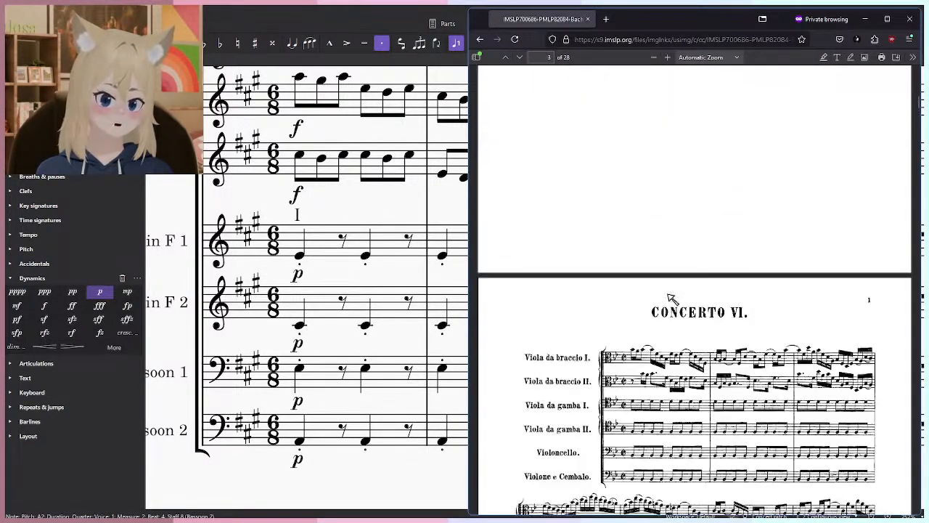
pyautogui.scroll(5, 693, 314)
pyautogui.scroll(-5, 805, 349)
pyautogui.scroll(-15, 809, 351)
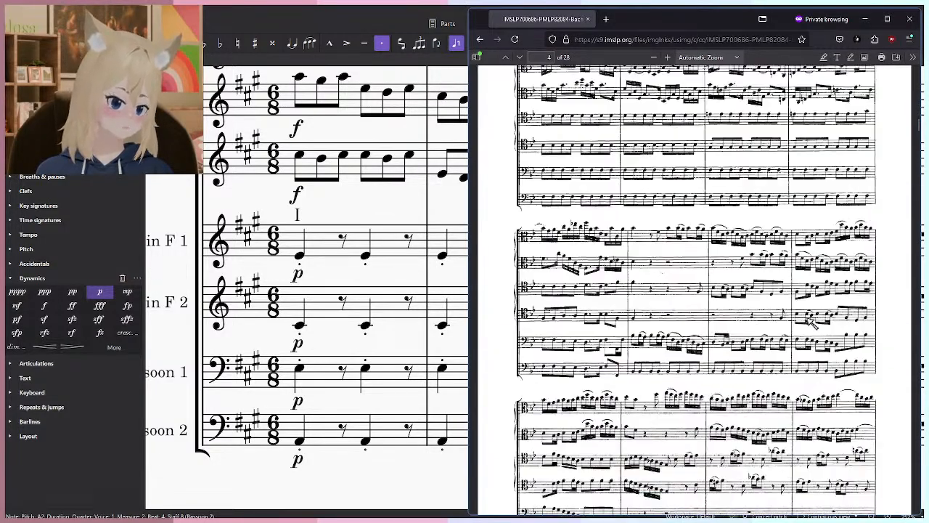
pyautogui.scroll(8, 808, 295)
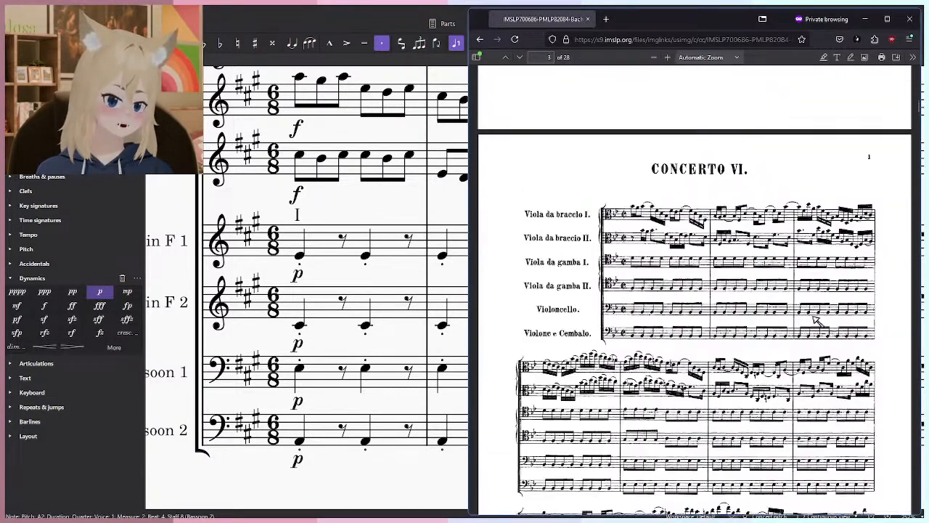
pyautogui.moveTo(415, 180); pyautogui.dragTo(400, 249)
pyautogui.moveTo(534, 242); pyautogui.dragTo(417, 383)
pyautogui.hotkey('alt', 'Tab')
pyautogui.scroll(-1, 733, 301)
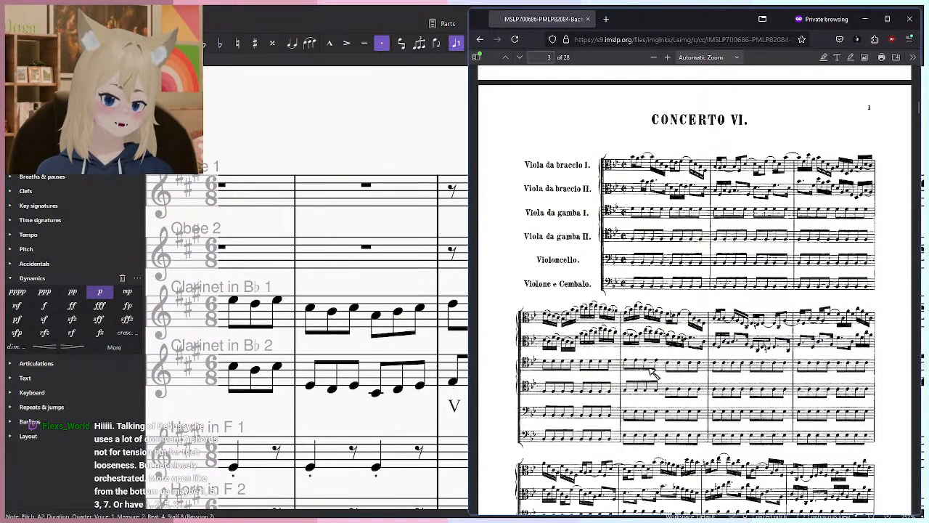
pyautogui.moveTo(736, 18); pyautogui.dragTo(926, 36)
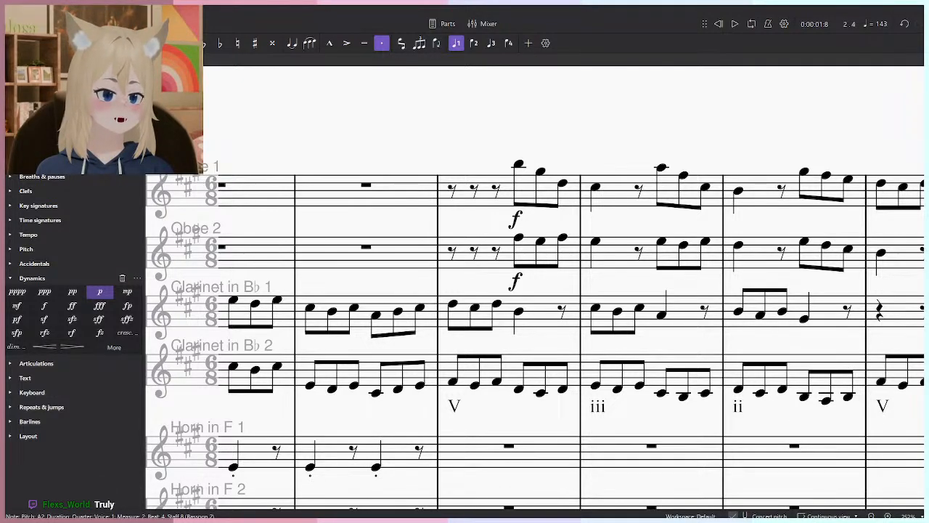
# - Review the opening horn and bassoon chords against the oboe and clarinet lines and the Roman numeral harmony labels
pyautogui.moveTo(601, 300); pyautogui.dragTo(779, 283)
pyautogui.moveTo(476, 333); pyautogui.dragTo(550, 354)
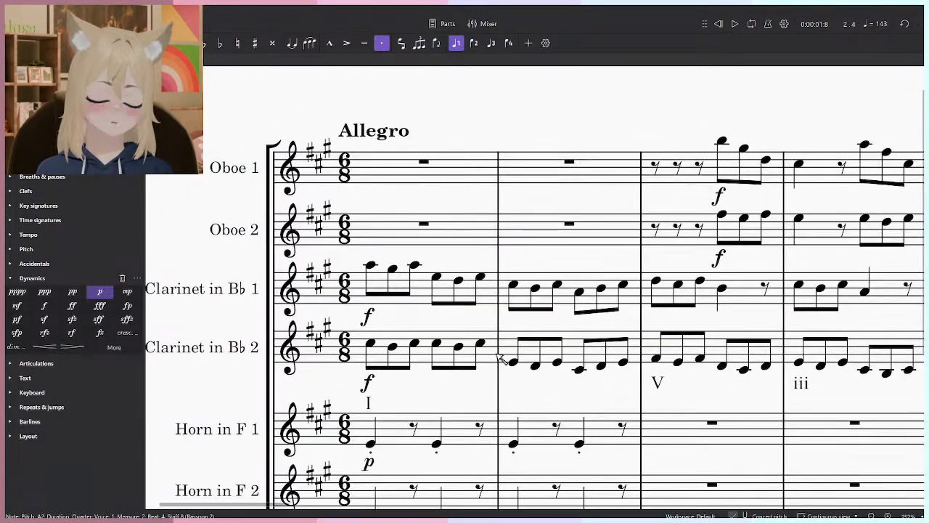
pyautogui.scroll(3, 349, 367)
pyautogui.click(460, 390)
pyautogui.scroll(-7, 468, 394)
pyautogui.moveTo(908, 489); pyautogui.dragTo(742, 373)
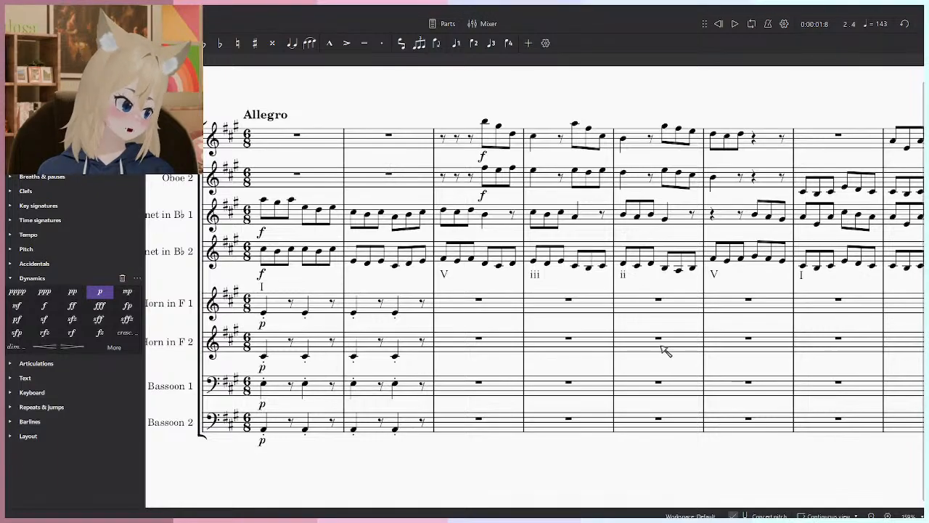
pyautogui.click(718, 24)
pyautogui.moveTo(319, 357); pyautogui.dragTo(410, 365)
pyautogui.scroll(4, 330, 347)
pyautogui.click(375, 299)
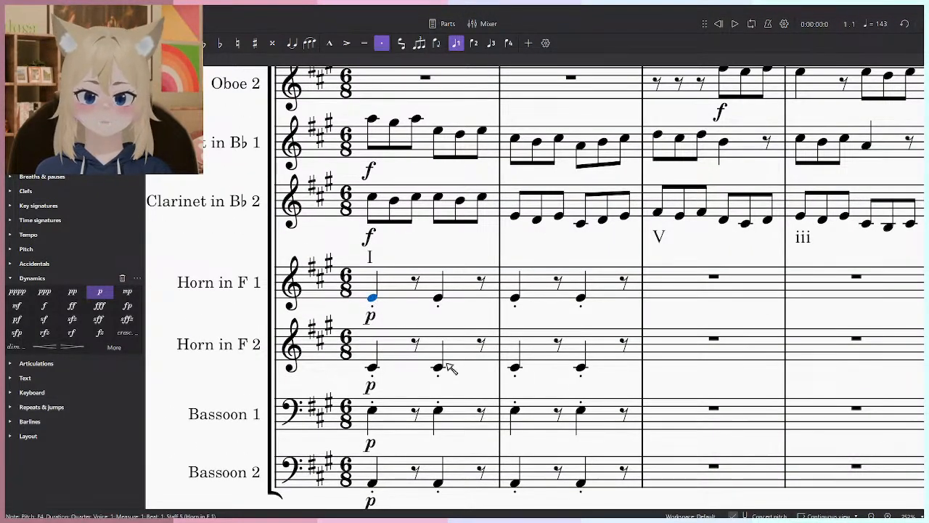
pyautogui.click(523, 259)
pyautogui.scroll(-4, 523, 260)
pyautogui.click(430, 283)
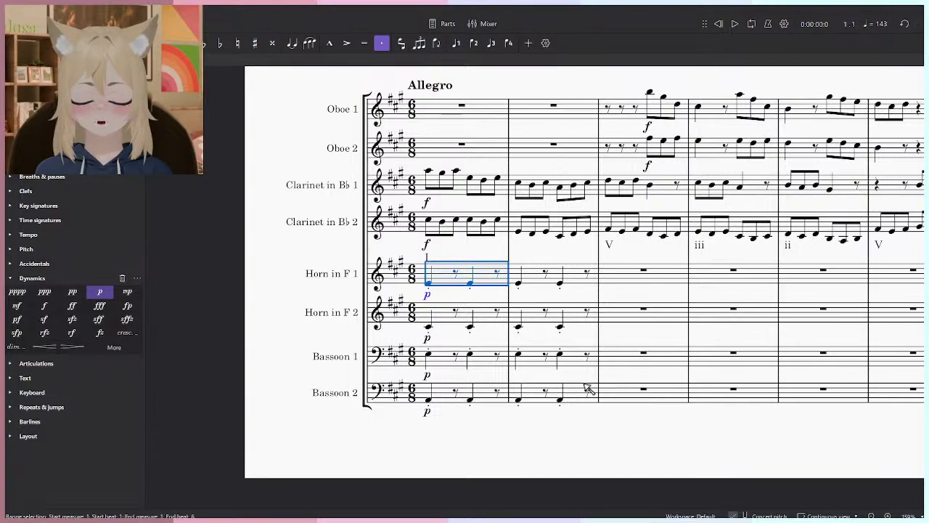
# - Try staccato quarter-note D2s on beats 1 and 4 of measure 3 in the Bassoon 2 staff and clear the measure
pyautogui.scroll(1, 581, 389)
pyautogui.click(554, 442)
pyautogui.scroll(4, 552, 444)
pyautogui.moveTo(540, 365); pyautogui.dragTo(542, 383)
pyautogui.moveTo(458, 372); pyautogui.dragTo(506, 355)
pyautogui.moveTo(569, 443); pyautogui.dragTo(530, 469)
pyautogui.click(457, 439)
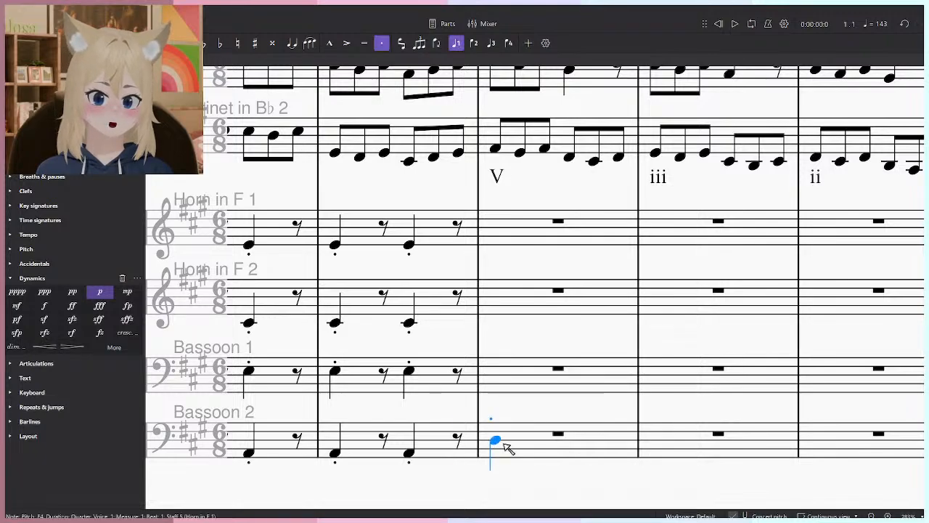
pyautogui.press('Left')
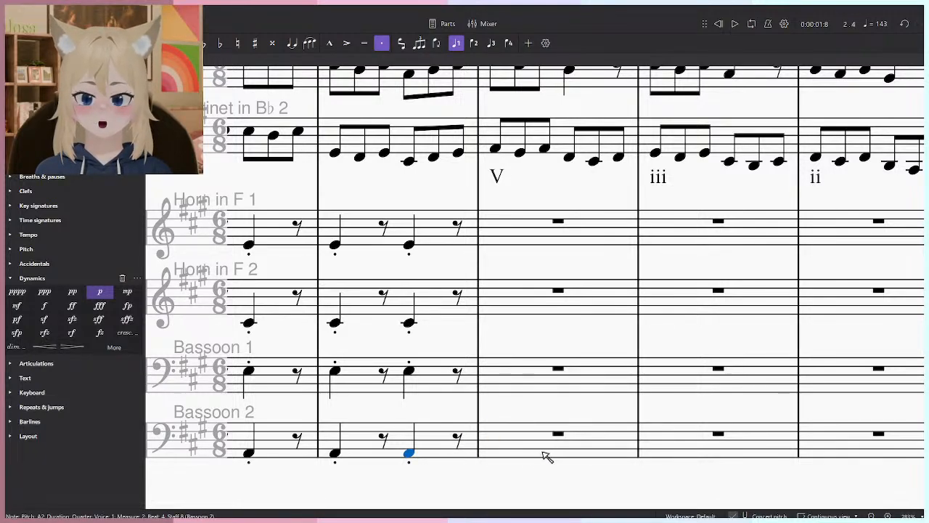
pyautogui.hotkey('shift', 'n')
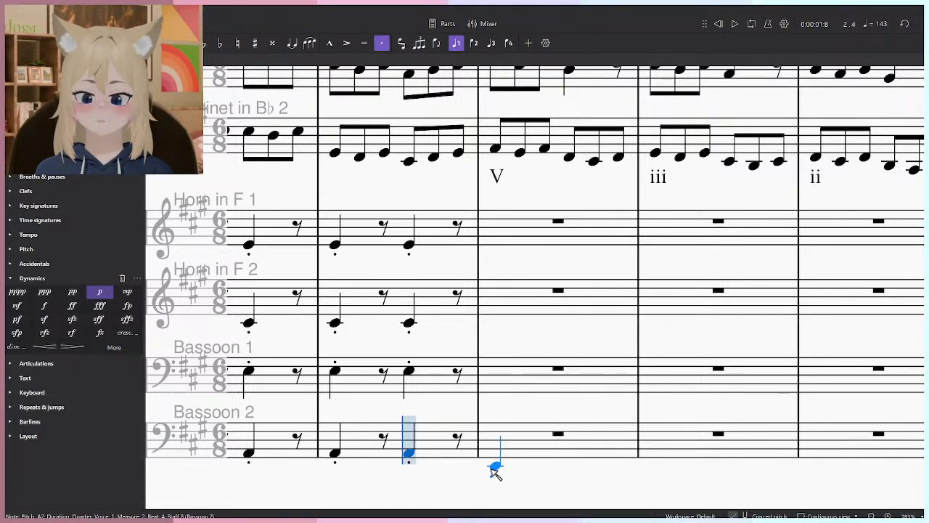
pyautogui.click(498, 472)
pyautogui.click(566, 472)
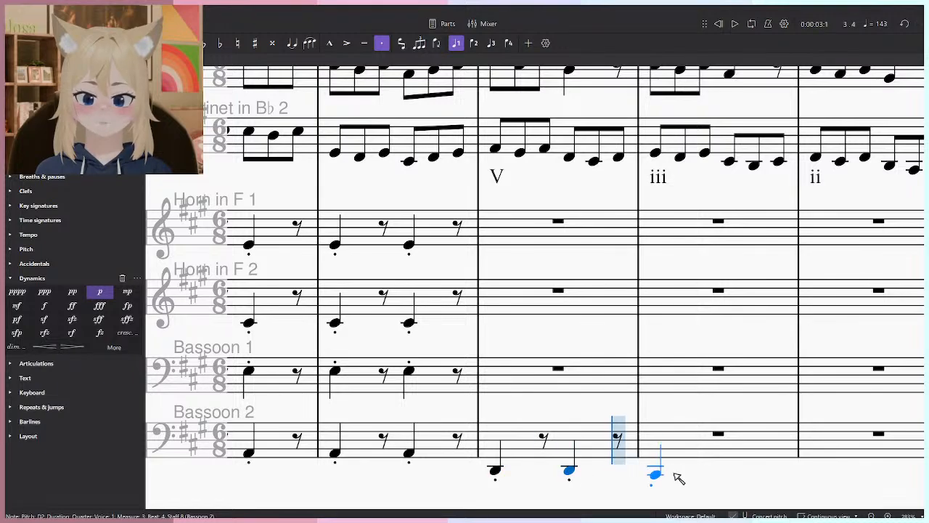
pyautogui.press('Escape')
pyautogui.click(511, 442)
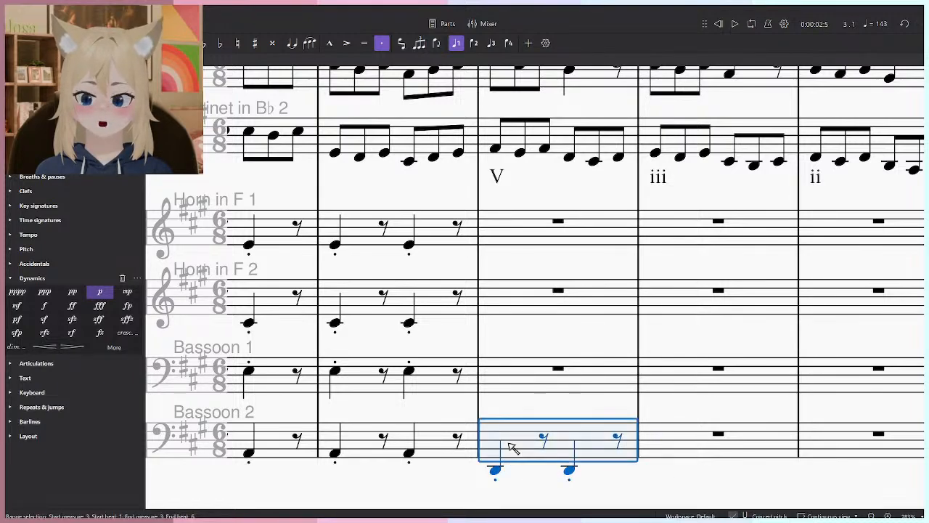
pyautogui.press('Delete')
# - Enter staccato E2 quarter notes on beats 1 and 4 of measure 3 in the Bassoon 2 staff
pyautogui.press('n')
pyautogui.click(499, 471)
pyautogui.hotkey('shift', 's')
pyautogui.click(569, 471)
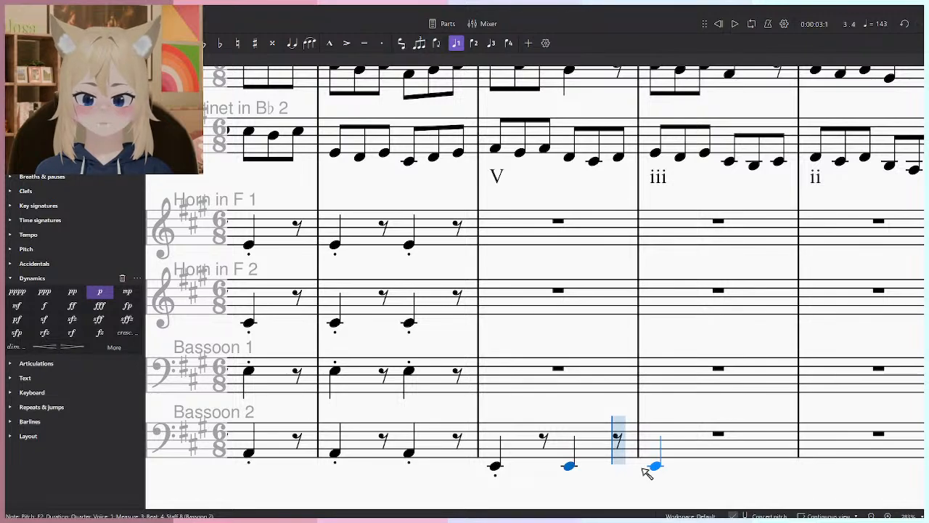
pyautogui.moveTo(550, 415); pyautogui.dragTo(532, 416)
pyautogui.click(532, 420)
pyautogui.click(481, 468)
pyautogui.click(537, 413)
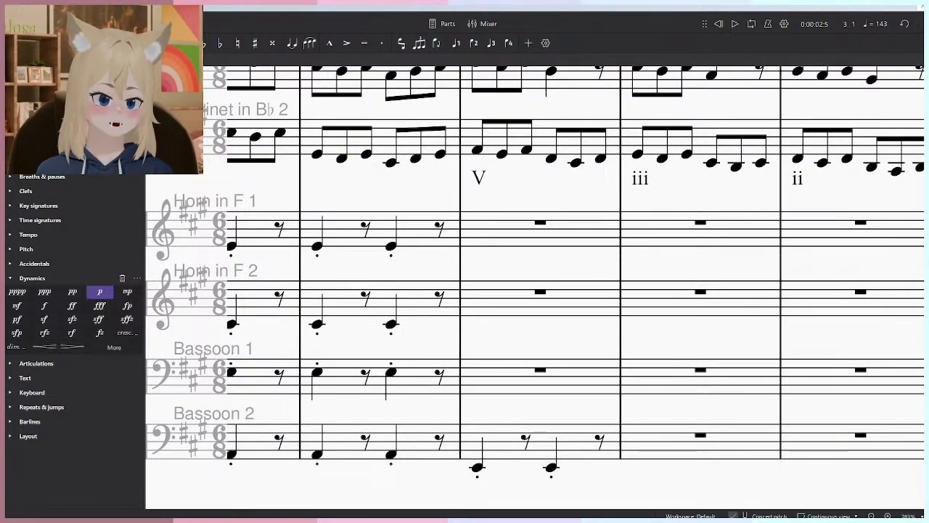
# - Enter staccato G#3 quarter notes on beats 1 and 4 of measure 3 in the Bassoon 1 staff
pyautogui.click(479, 467)
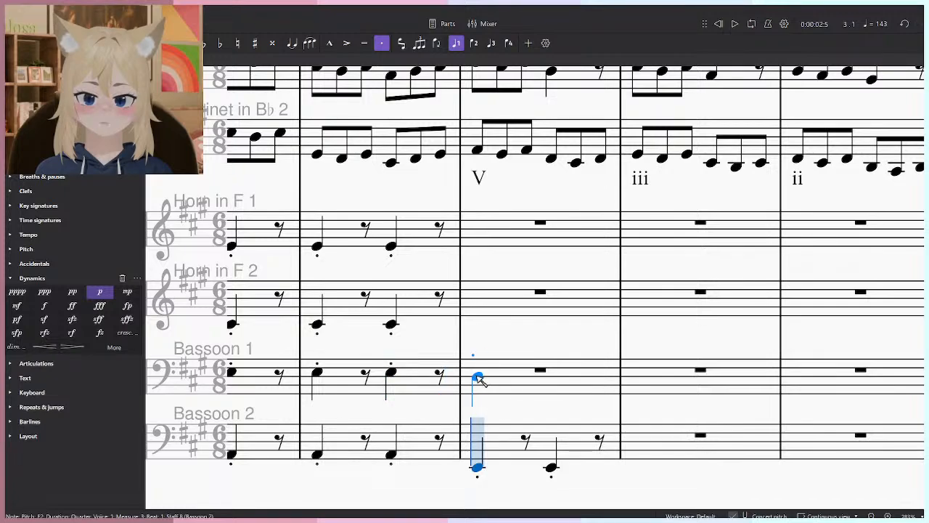
pyautogui.click(479, 377)
pyautogui.hotkey('ctrl', 'z')
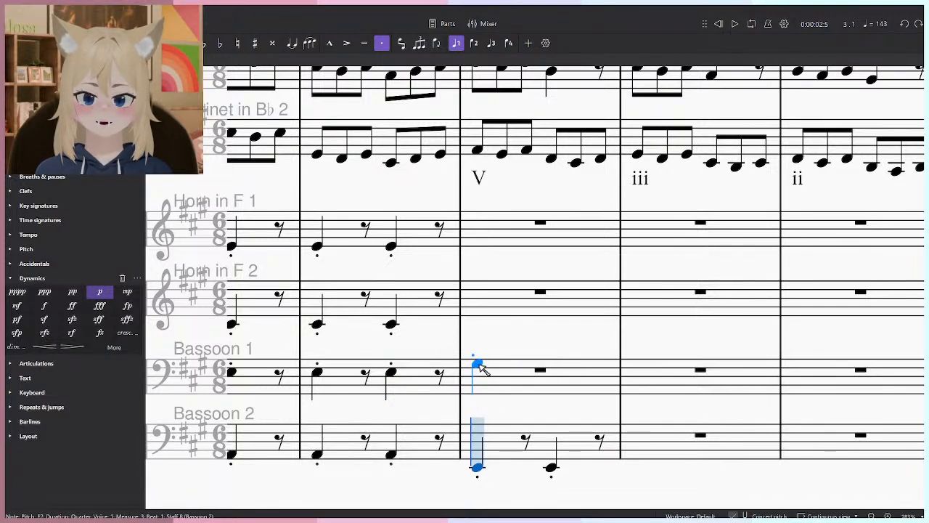
pyautogui.click(479, 365)
pyautogui.click(553, 364)
pyautogui.scroll(1, 508, 341)
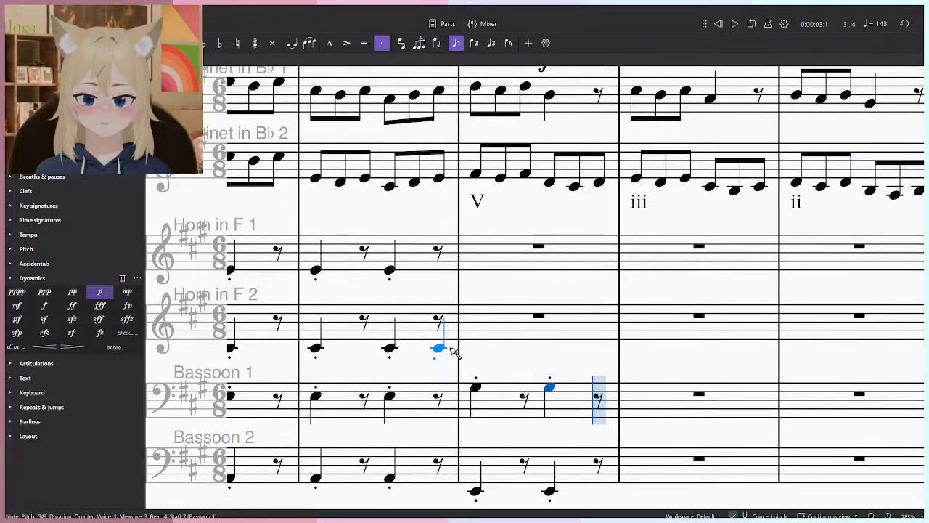
# - Enter staccato quarter notes on beats 1 and 4 of measure 3, B3 in Horn 2 and E4 in Horn 1
pyautogui.click(482, 351)
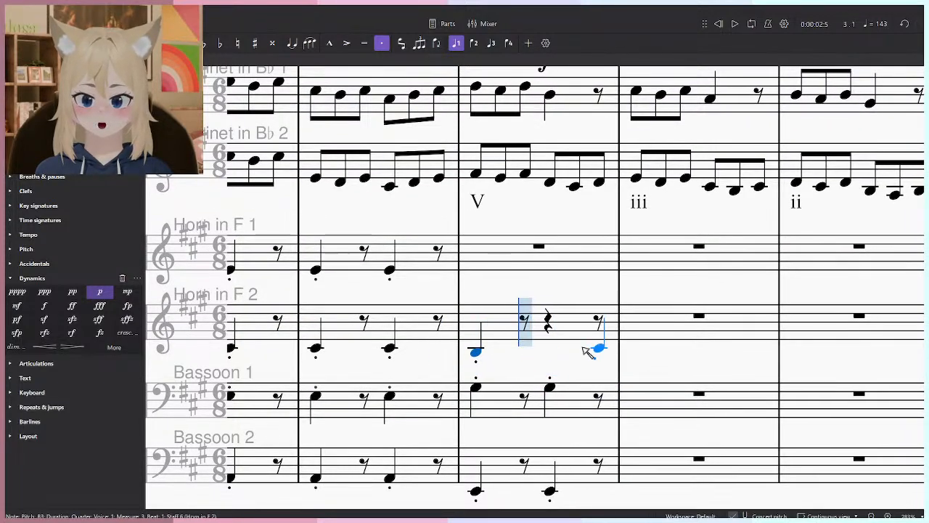
pyautogui.click(555, 354)
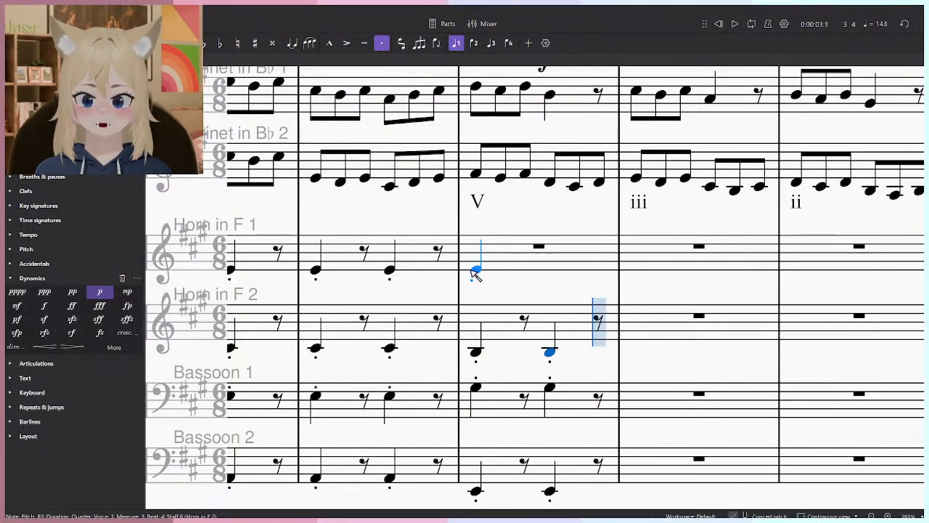
pyautogui.click(475, 275)
pyautogui.click(549, 274)
# - Enter staccato C#2 quarter notes on beats 1 and 4 of measure 4 in the Bassoon 2 staff
pyautogui.scroll(-3, 550, 274)
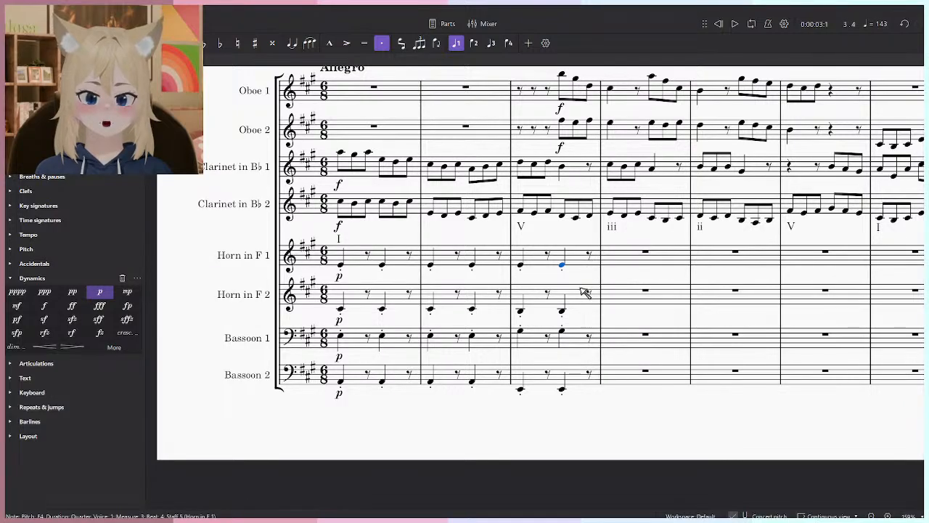
pyautogui.scroll(3, 588, 312)
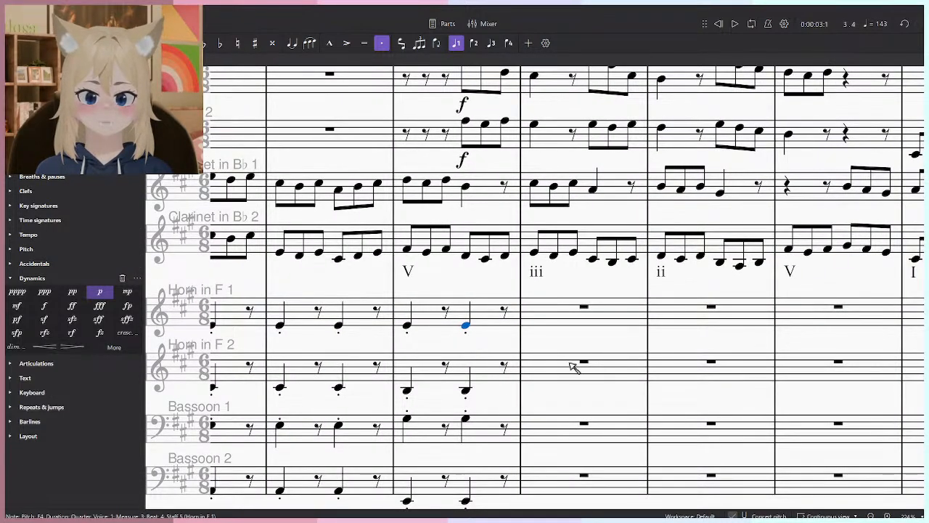
pyautogui.scroll(4, 574, 366)
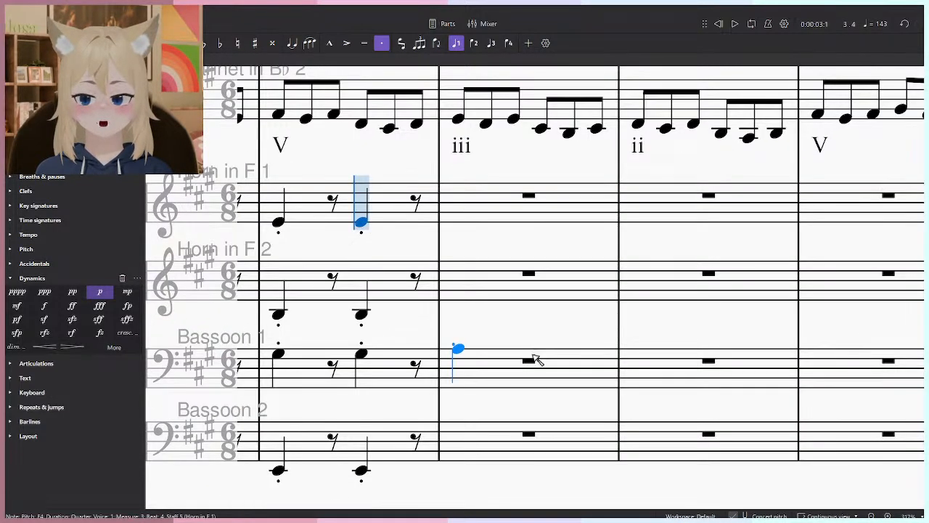
pyautogui.scroll(-2, 522, 377)
pyautogui.click(472, 435)
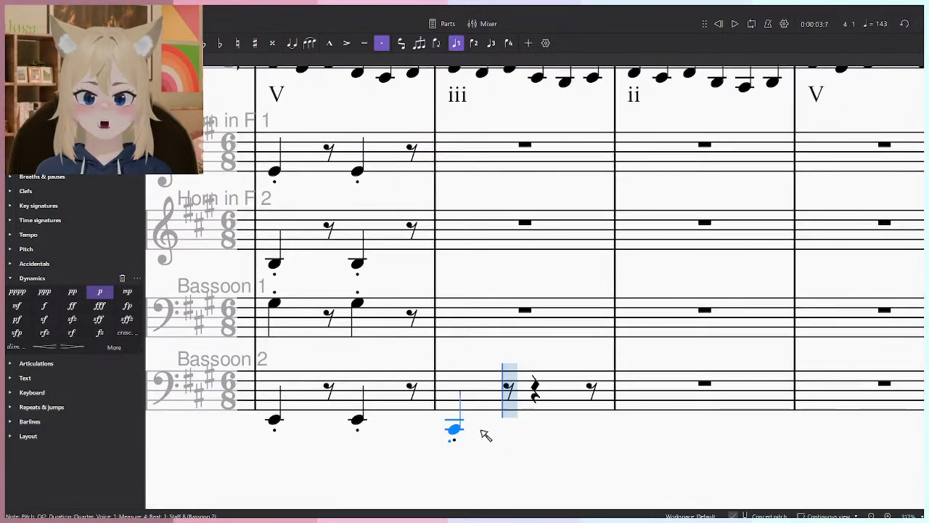
pyautogui.click(554, 430)
pyautogui.scroll(1, 520, 349)
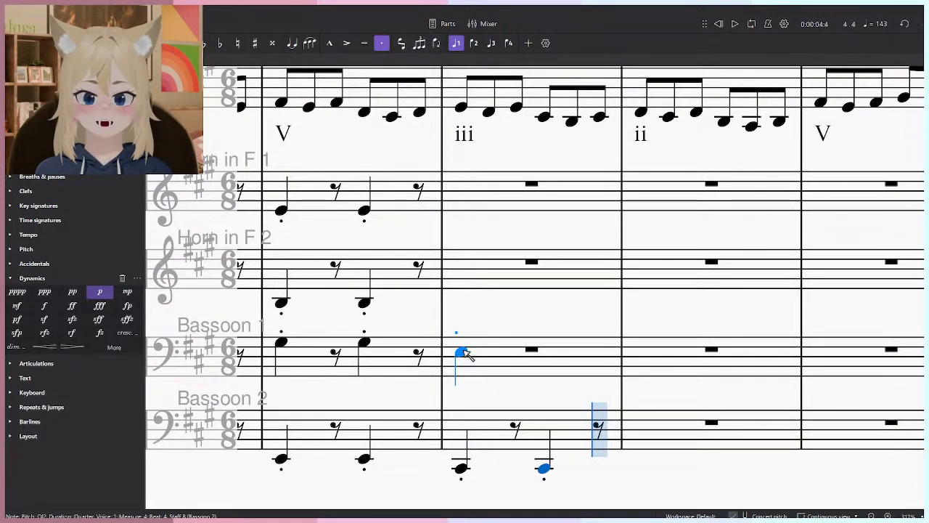
# - Enter staccato E3 quarter notes on beats 1 and 4 of measure 4 in the Bassoon 1 staff
pyautogui.press('Escape')
pyautogui.click(367, 461)
pyautogui.click(365, 344)
pyautogui.click(370, 458)
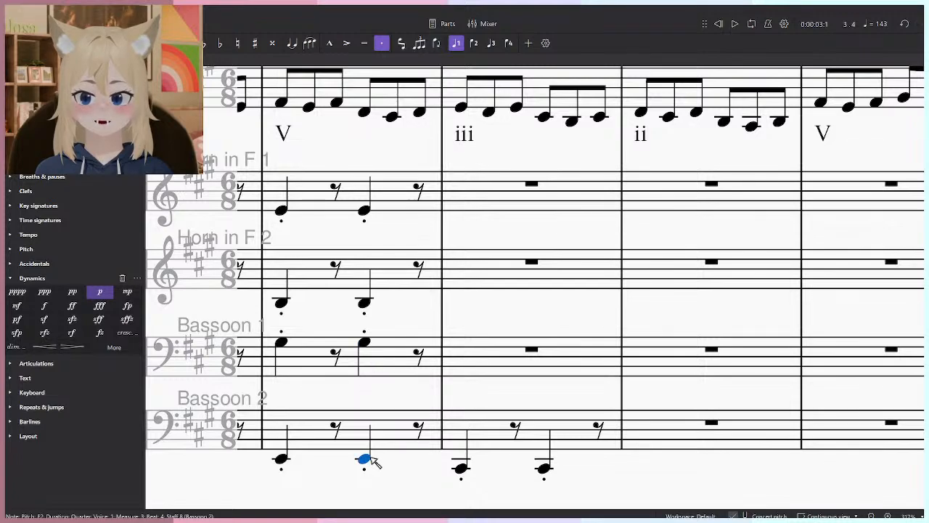
pyautogui.press('n')
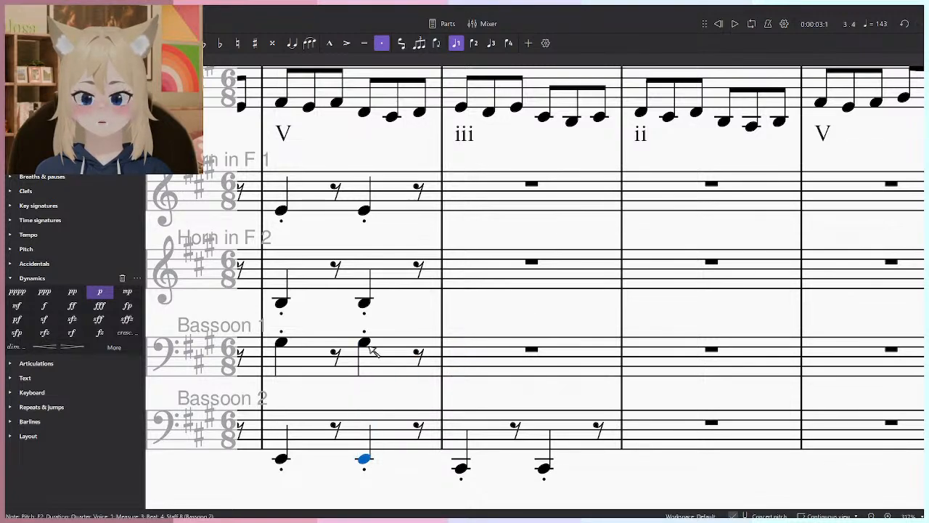
pyautogui.click(468, 356)
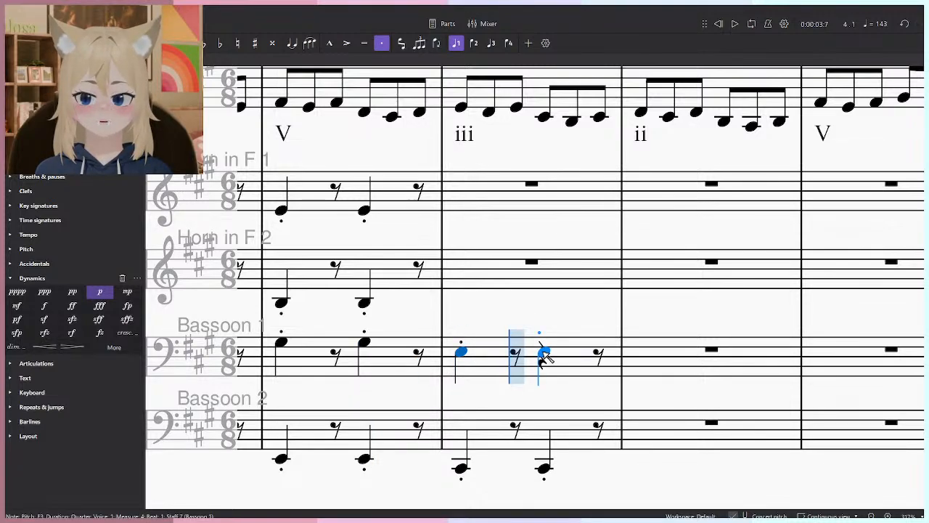
pyautogui.click(544, 355)
pyautogui.press('Escape')
pyautogui.click(462, 353)
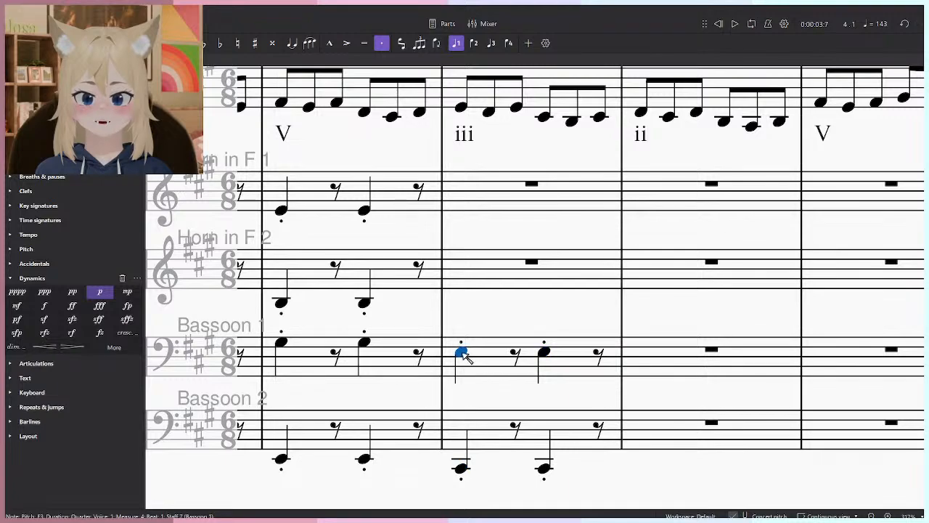
# - Enter staccato G#4 quarter notes on beats 1 and 4 of measure 4 in the Horn 1 staff
pyautogui.click(364, 304)
pyautogui.press('n')
pyautogui.press('Escape')
pyautogui.click(365, 212)
pyautogui.press('n')
pyautogui.click(467, 202)
pyautogui.press('Escape')
# - Enter staccato C#4 quarter notes on beats 1 and 4 of measure 4 in the Horn 2 staff
pyautogui.click(459, 352)
pyautogui.click(366, 305)
pyautogui.press('n')
pyautogui.click(465, 303)
pyautogui.hotkey('ctrl', 'z')
pyautogui.click(463, 299)
pyautogui.click(551, 298)
pyautogui.press('Escape')
# - Enter staccato B1 quarter notes on beats 1 and 4 of measure 5 in the Bassoon 2 staff
pyautogui.moveTo(573, 284); pyautogui.dragTo(590, 354)
pyautogui.scroll(-5, 585, 332)
pyautogui.scroll(4, 642, 347)
pyautogui.hscroll(3, 593, 359)
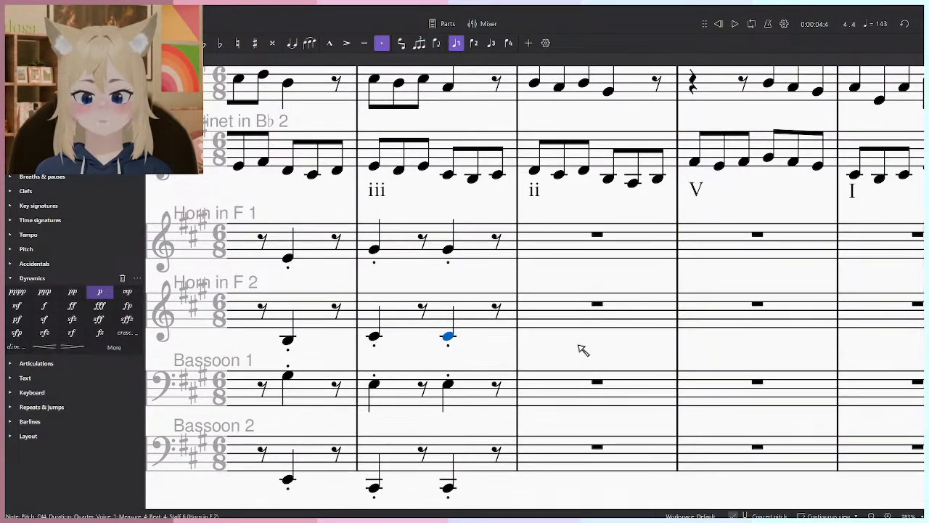
pyautogui.scroll(-1, 581, 351)
pyautogui.click(416, 461)
pyautogui.click(411, 469)
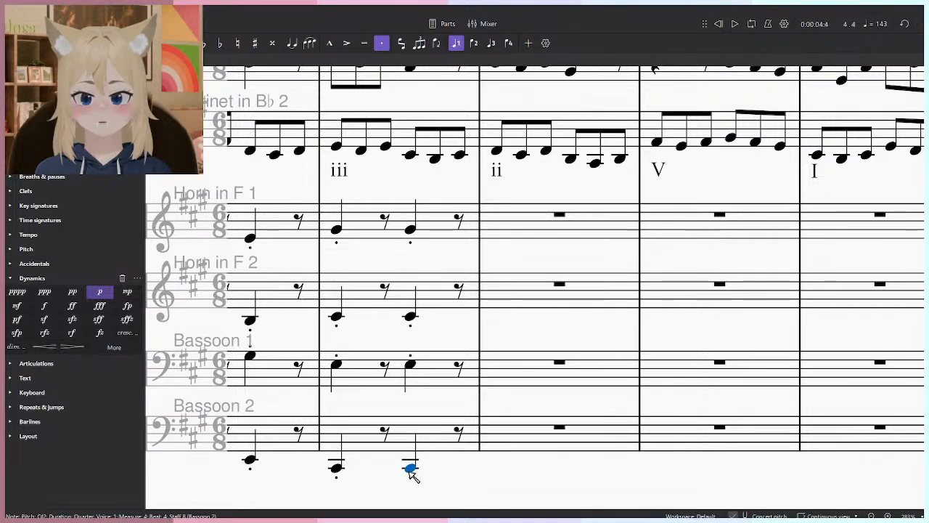
pyautogui.hscroll(1, 537, 501)
pyautogui.press('n')
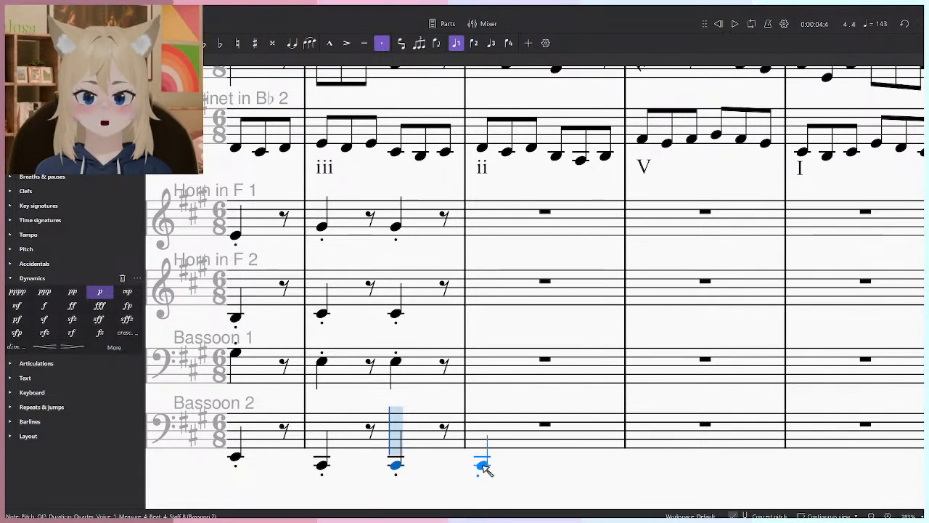
pyautogui.click(484, 475)
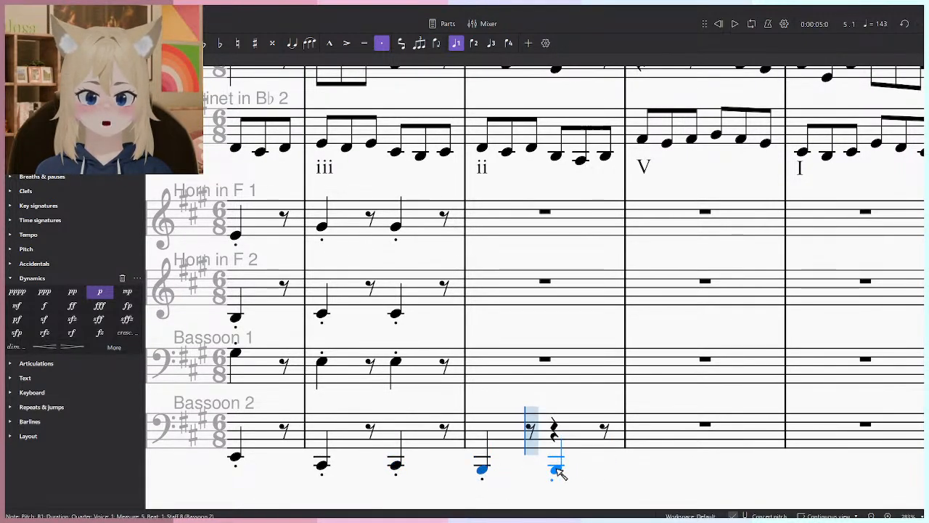
pyautogui.click(556, 470)
pyautogui.press('Escape')
# - Enter staccato F#3 quarter notes on beats 1 and 4 of measure 5 in the Bassoon 1 staff
pyautogui.click(396, 362)
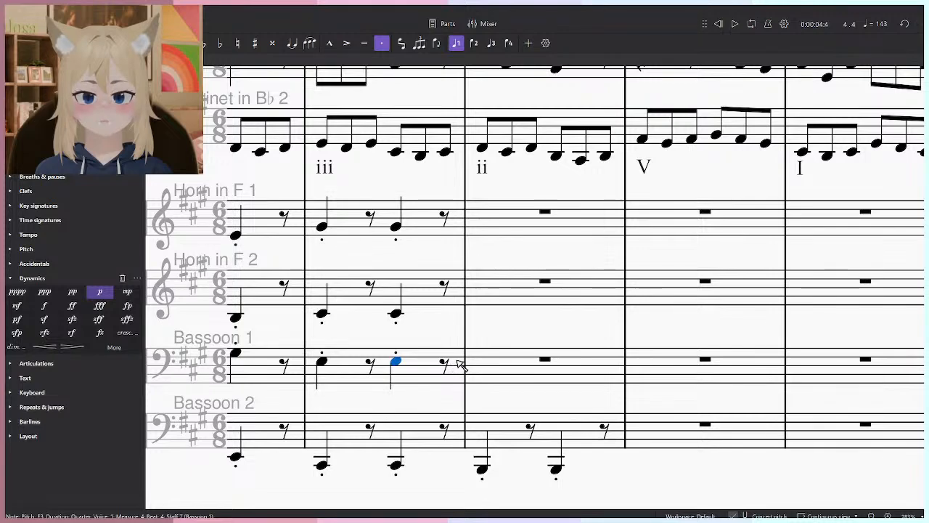
pyautogui.press('n')
pyautogui.click(482, 358)
pyautogui.click(556, 357)
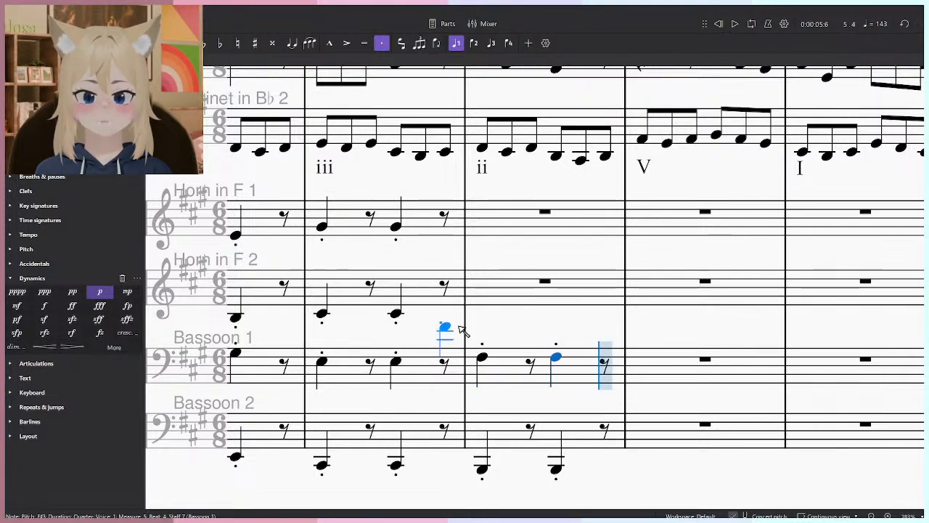
pyautogui.press('Escape')
# - Enter staccato quarter notes on beats 1 and 4 of measure 5, D4 in Horn 2 and F#4 in Horn 1
pyautogui.click(396, 359)
pyautogui.press('Escape')
pyautogui.click(398, 313)
pyautogui.press('n')
pyautogui.click(482, 310)
pyautogui.click(556, 311)
pyautogui.click(482, 231)
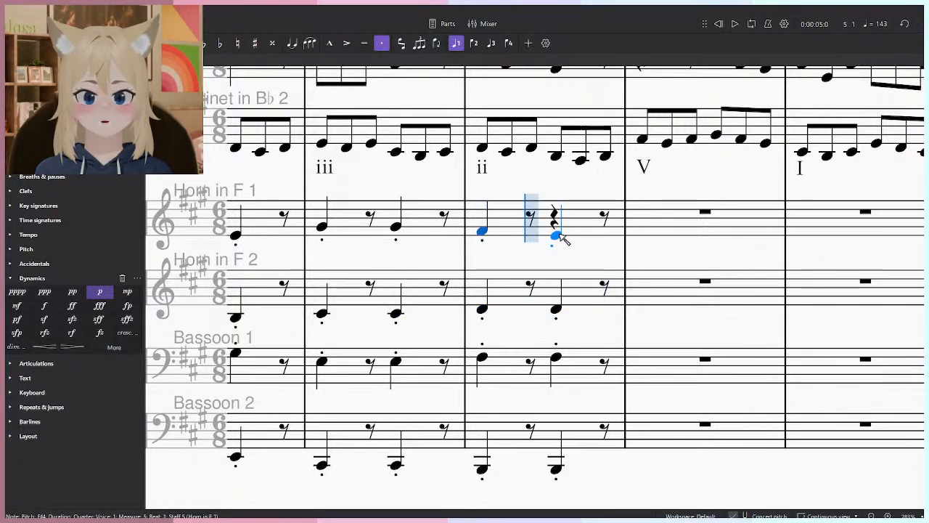
pyautogui.click(556, 232)
pyautogui.press('Escape')
# - Copy the measure 3 horn and bassoon chords on all four staves into measure 6 under the V label
pyautogui.hotkey('ctrl', '-')
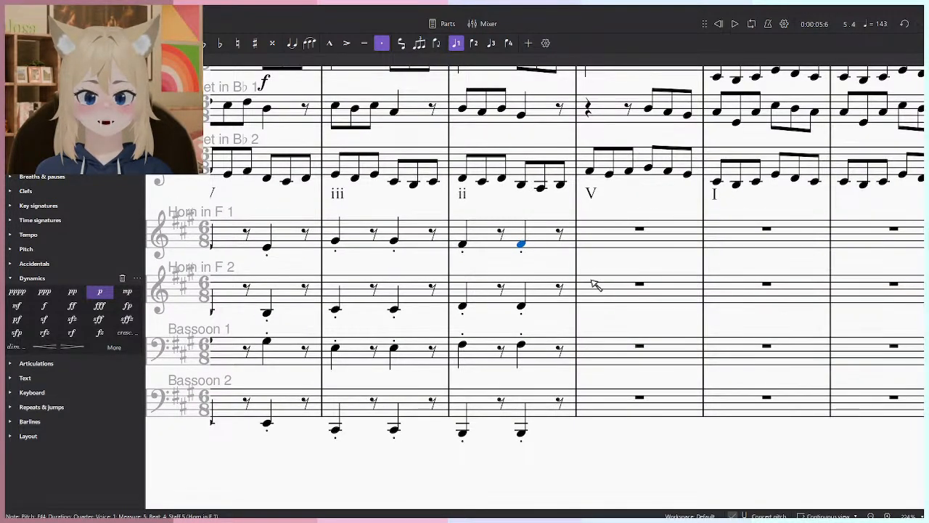
pyautogui.moveTo(581, 281); pyautogui.dragTo(450, 284)
pyautogui.scroll(1, 453, 286)
pyautogui.press('Escape')
pyautogui.moveTo(529, 347); pyautogui.dragTo(549, 354)
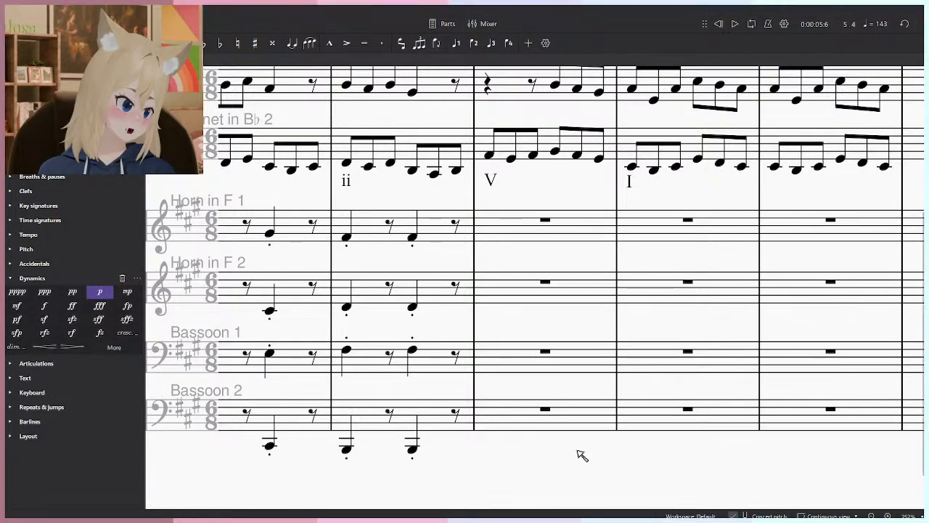
pyautogui.hscroll(1, 576, 382)
pyautogui.scroll(-1, 576, 382)
pyautogui.click(383, 437)
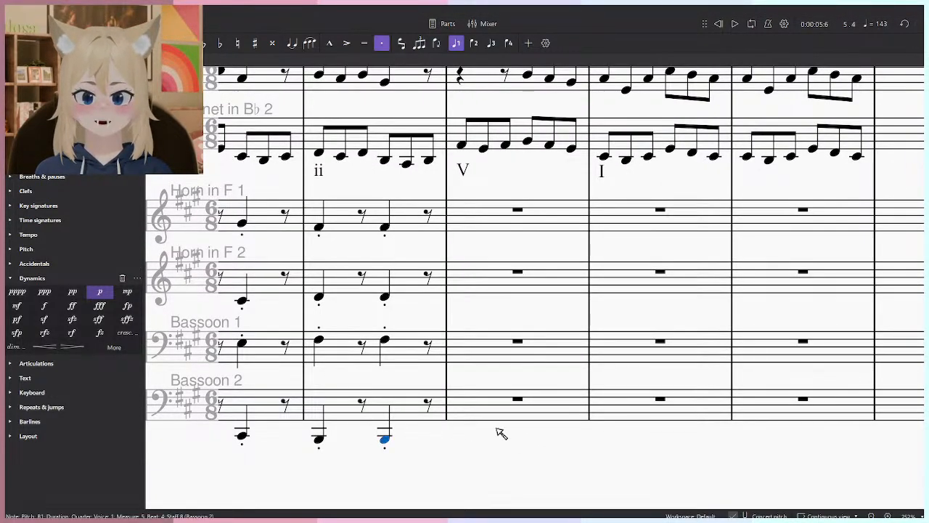
pyautogui.scroll(-3, 765, 440)
pyautogui.click(459, 289)
pyautogui.keyDown('shift'); pyautogui.click(495, 418); pyautogui.keyUp('shift')
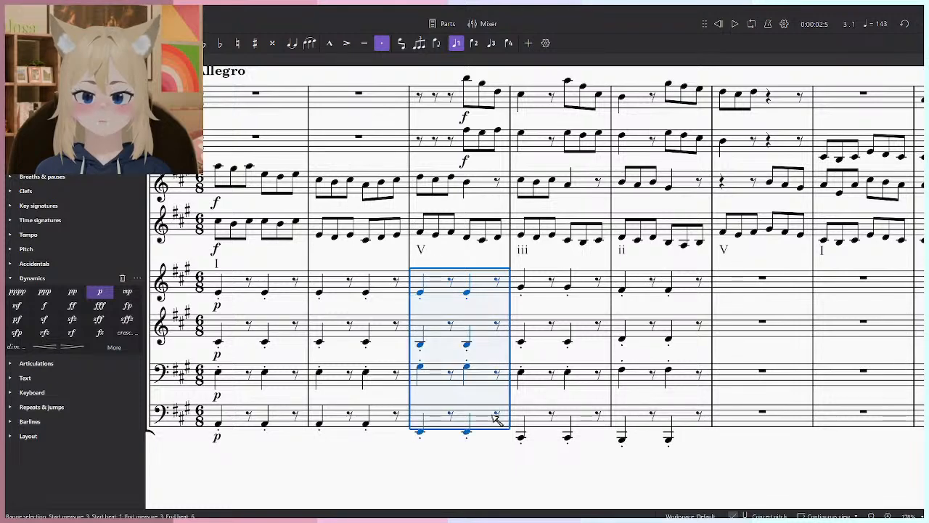
pyautogui.hotkey('ctrl', 'c')
pyautogui.hscroll(3, 552, 403)
pyautogui.click(666, 294)
pyautogui.hotkey('ctrl', 'v')
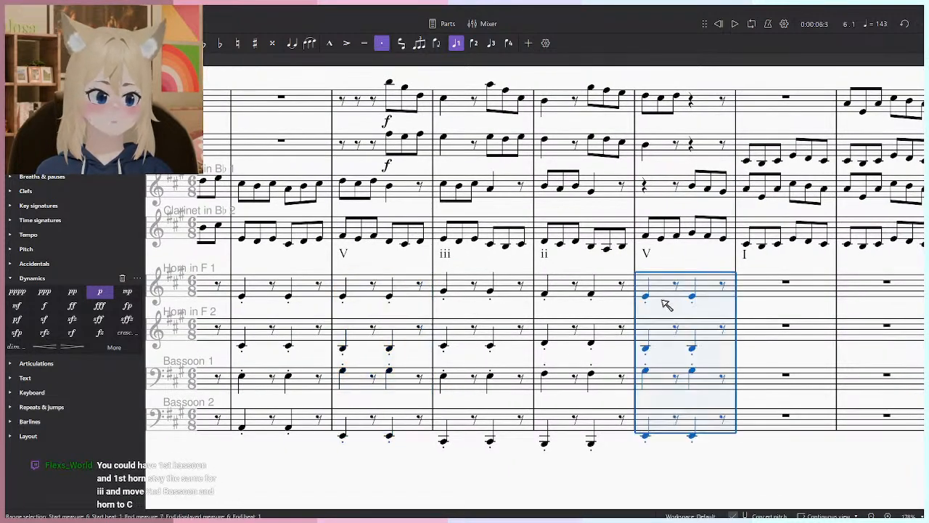
pyautogui.click(698, 481)
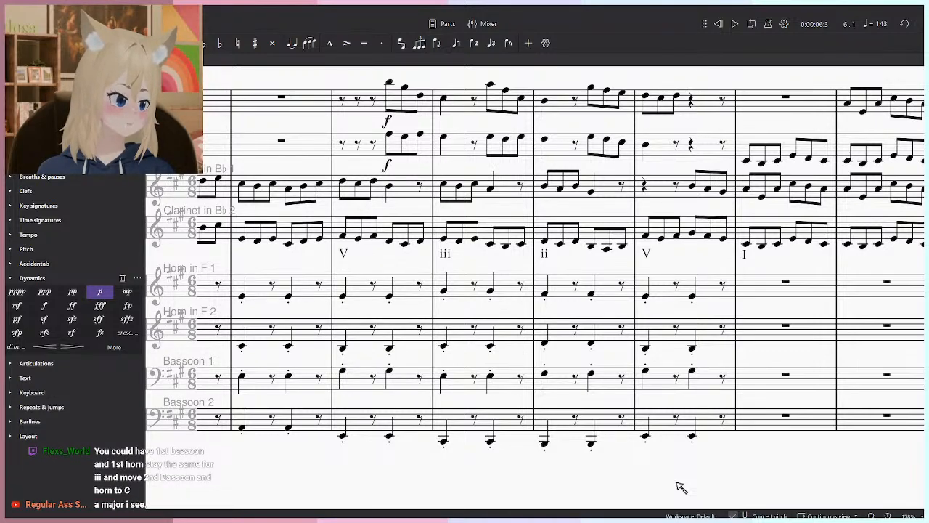
# - Lower the Horn 1 notes in measure 4 chromatically to E4
pyautogui.scroll(4, 576, 384)
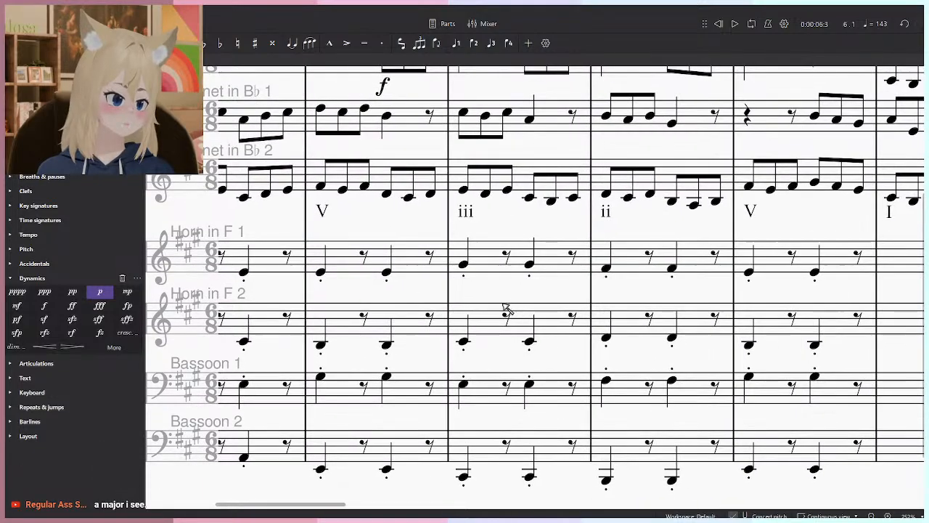
pyautogui.moveTo(372, 256); pyautogui.dragTo(451, 278)
pyautogui.click(588, 274)
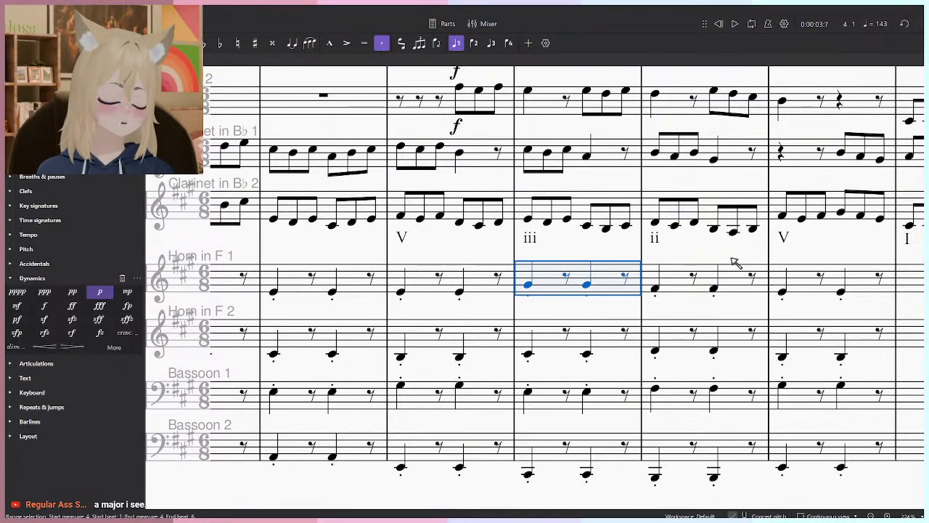
pyautogui.press('Down')
pyautogui.press('Down')
pyautogui.press('Down')
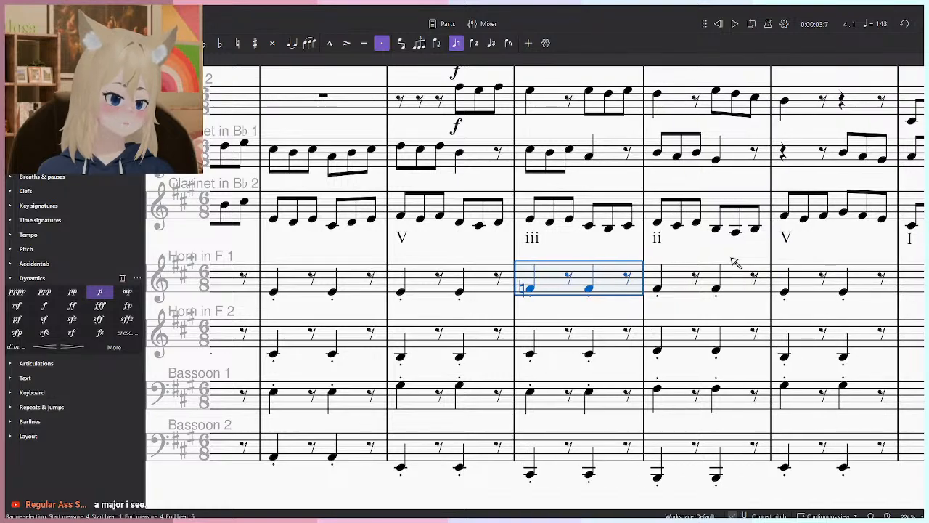
# - Raise the Bassoon 1 notes in measure 4 chromatically to G#3
pyautogui.click(559, 407)
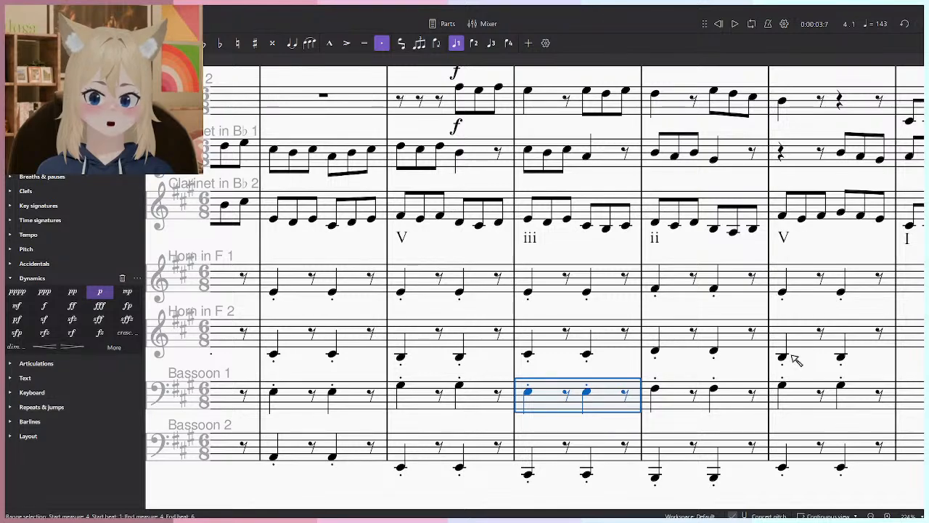
pyautogui.press('Up')
pyautogui.press('Up')
pyautogui.press('Up')
pyautogui.press('Escape')
# - Play back the passage around the revised iii chord in measure 4
pyautogui.click(529, 354)
pyautogui.click(527, 291)
pyautogui.press('space')
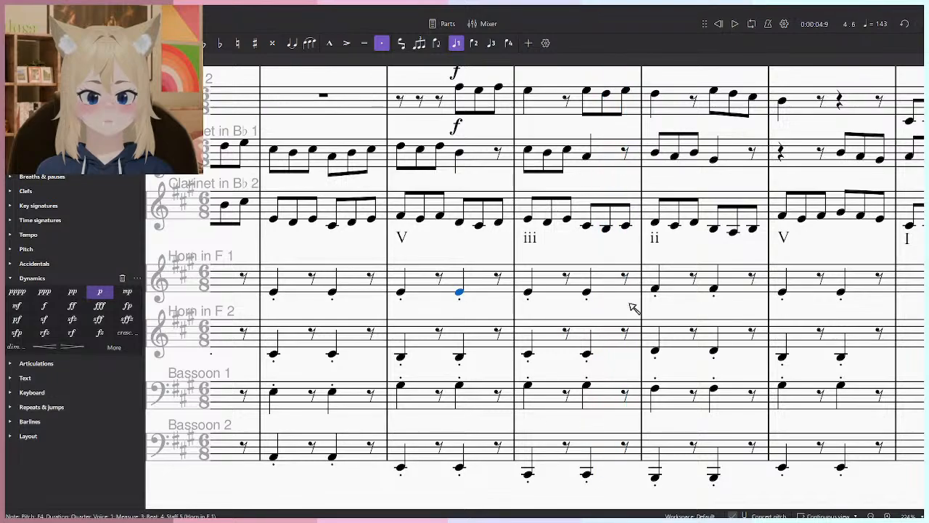
# - Select the horn and bassoon staves across measures 1 to 6 and play them back
pyautogui.moveTo(744, 298); pyautogui.dragTo(705, 304)
pyautogui.scroll(-6, 704, 304)
pyautogui.click(771, 378)
pyautogui.keyDown('shift'); pyautogui.click(411, 300); pyautogui.keyUp('shift')
pyautogui.press('space')
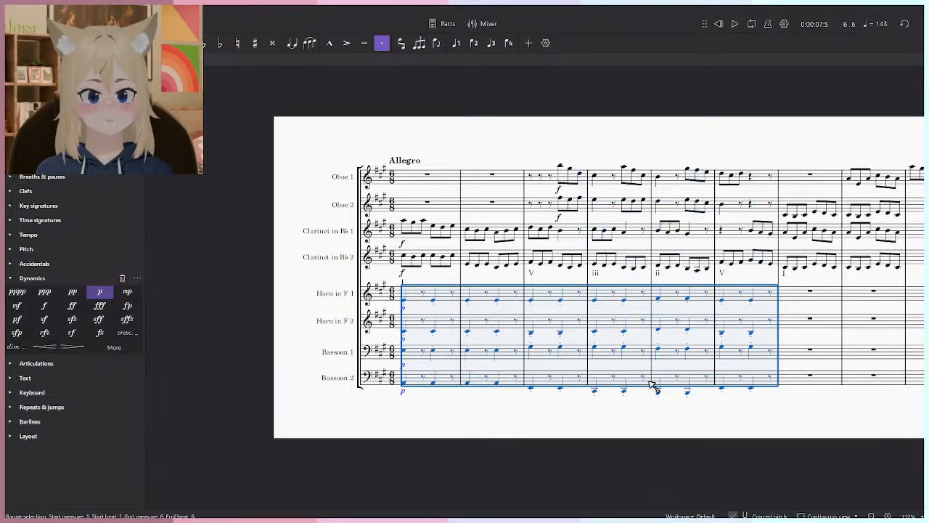
# - Play back the opening measures from measure 1 with the soft horn and bassoon accompaniment
pyautogui.click(595, 410)
pyautogui.click(734, 25)
pyautogui.scroll(5, 450, 324)
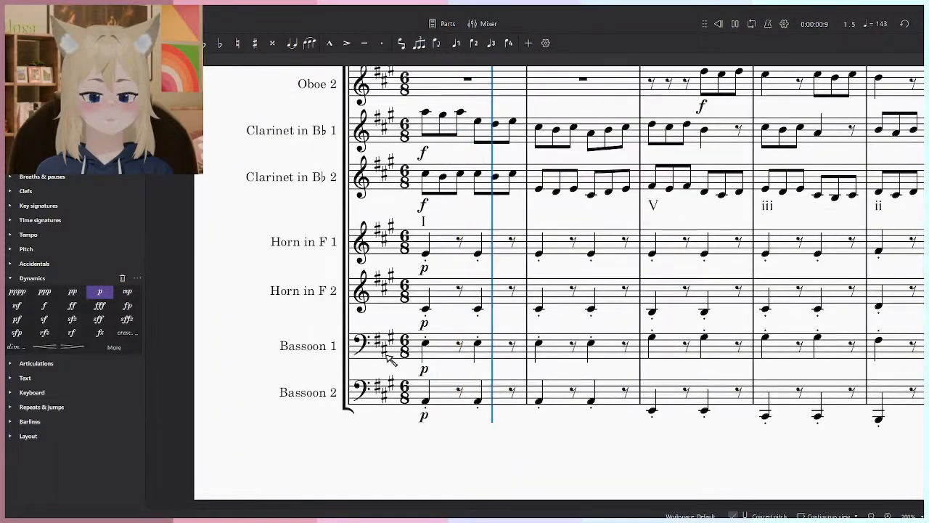
pyautogui.moveTo(450, 325); pyautogui.dragTo(372, 382)
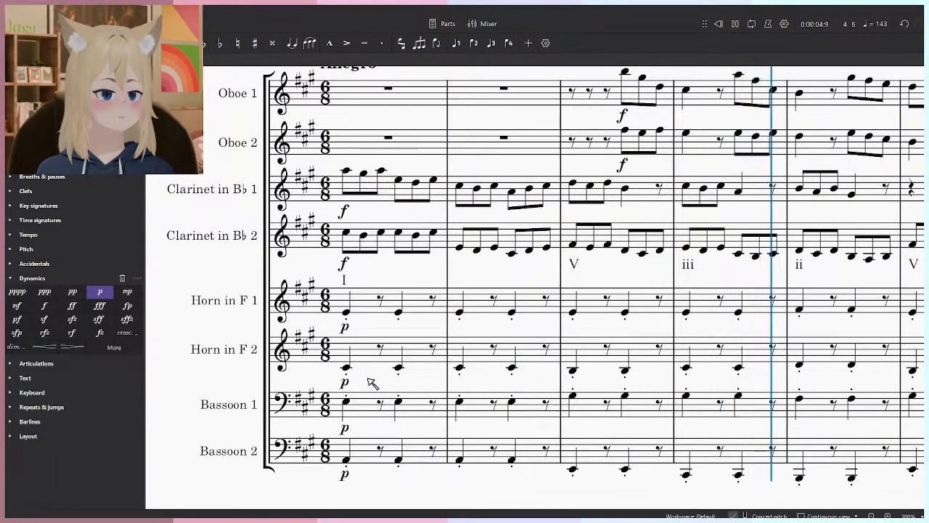
pyautogui.scroll(-1, 426, 356)
pyautogui.press('space')
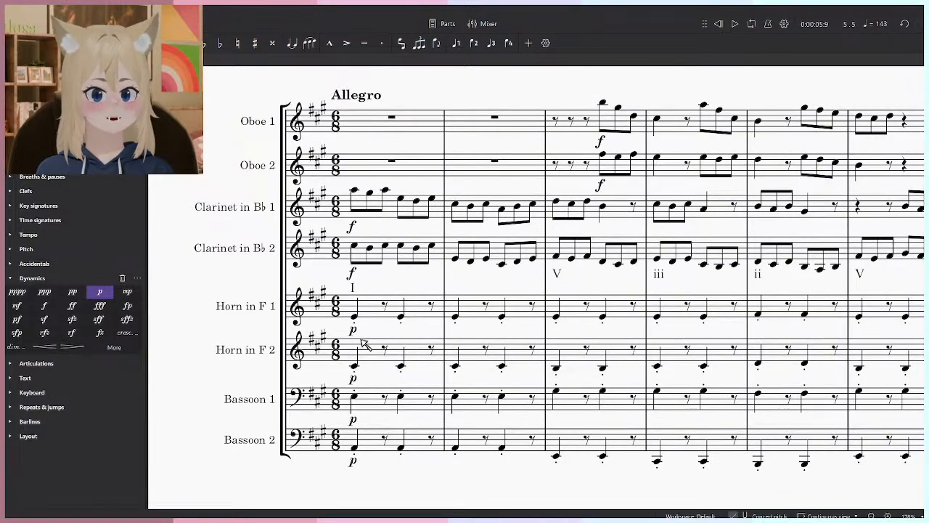
# - Try the mf dynamic on both horns and both bassoons in measure 1 and play back the opening
pyautogui.click(353, 329)
pyautogui.keyDown('ctrl'); pyautogui.click(353, 377); pyautogui.keyUp('ctrl')
pyautogui.keyDown('ctrl'); pyautogui.click(353, 462); pyautogui.keyUp('ctrl')
pyautogui.click(17, 305)
pyautogui.click(249, 439)
pyautogui.click(189, 402)
pyautogui.press('space')
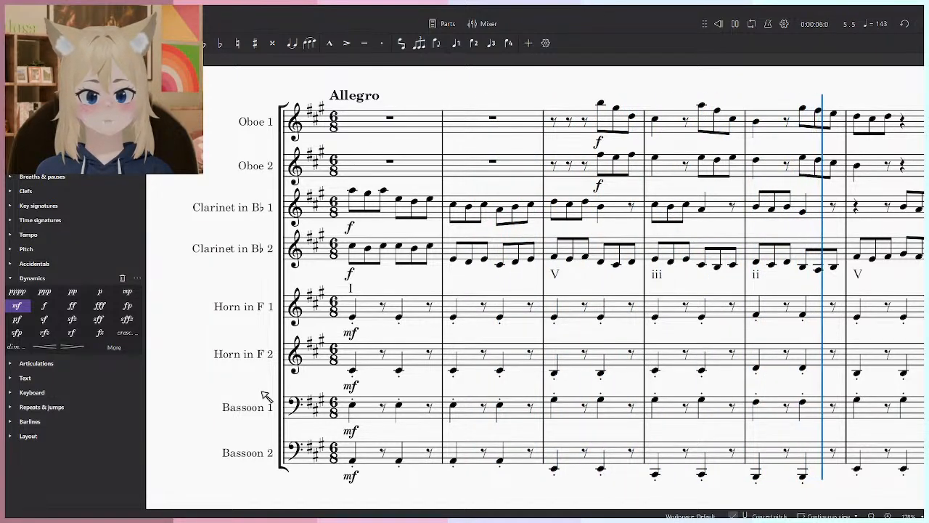
pyautogui.press('space')
# - Set the measure 1 dynamics of both horns and both bassoons to mp and play back the opening measures
pyautogui.click(127, 291)
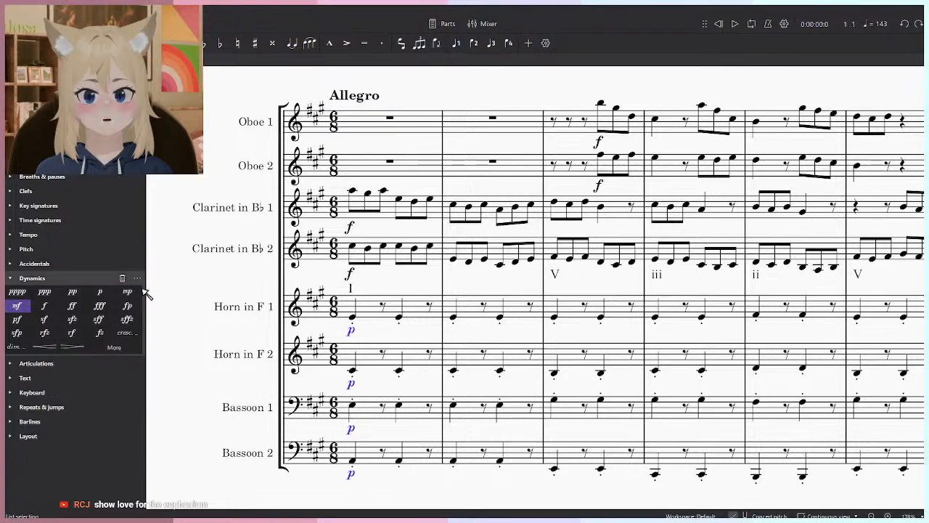
pyautogui.press('space')
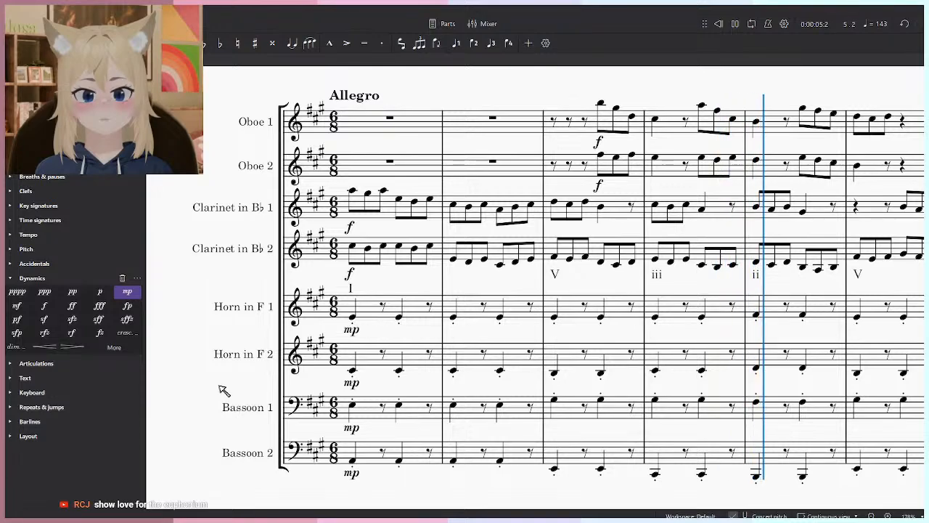
pyautogui.press('space')
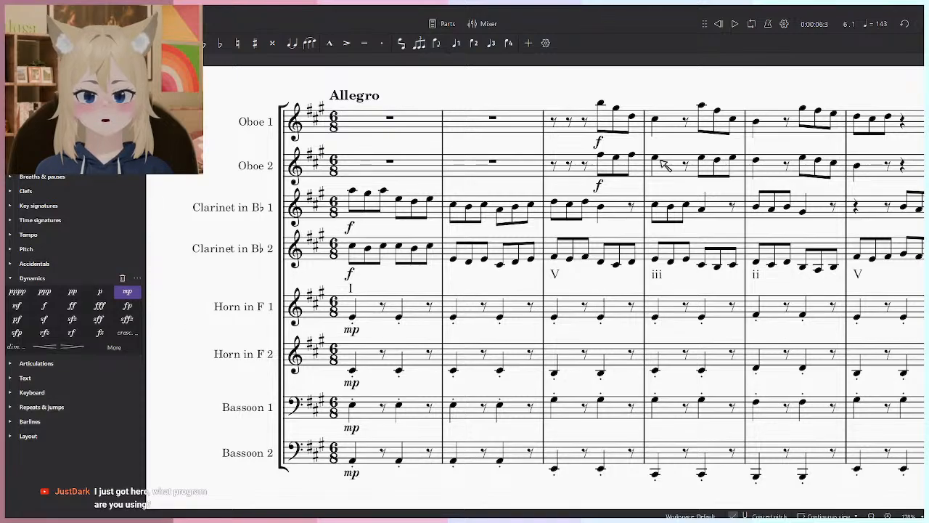
pyautogui.moveTo(690, 121); pyautogui.dragTo(659, 144)
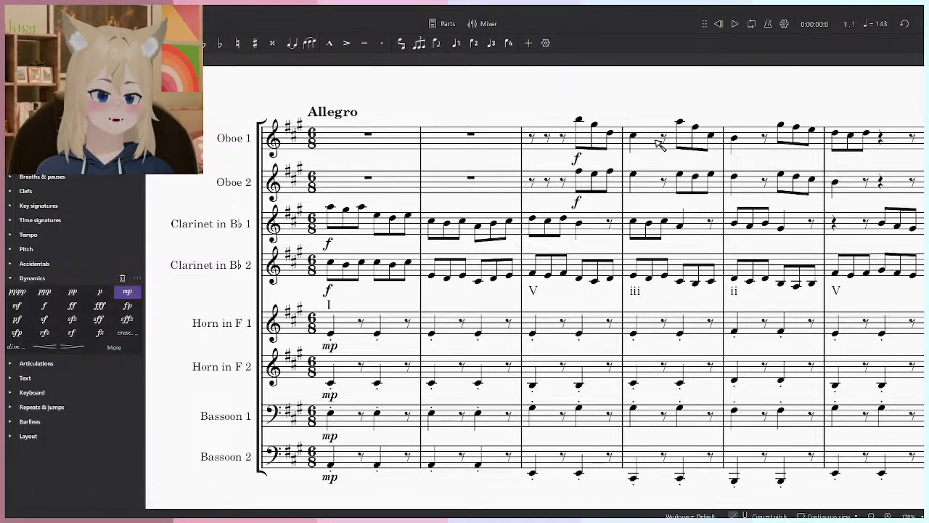
pyautogui.press('space')
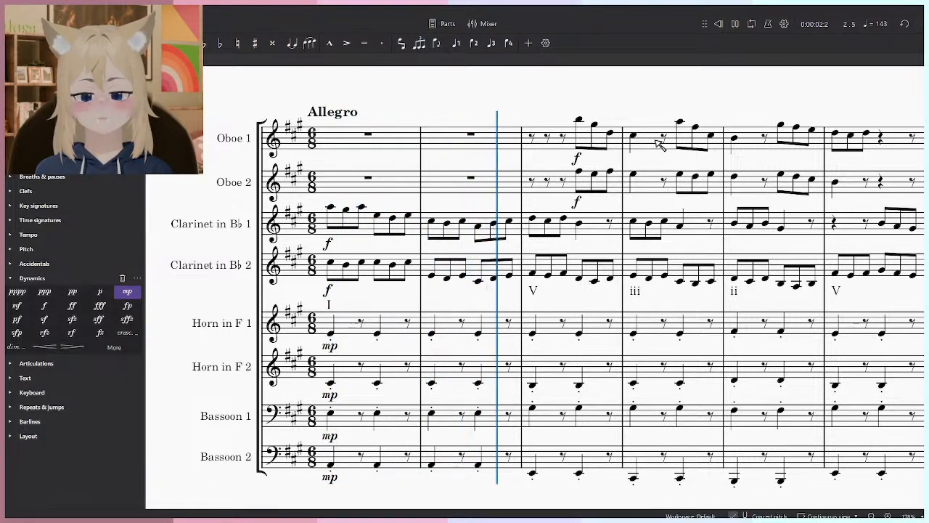
pyautogui.press('space')
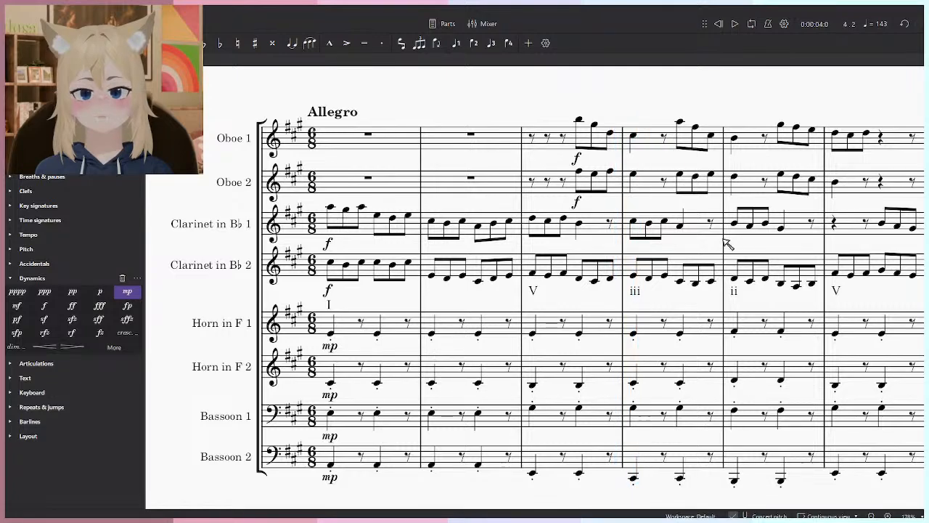
# - Step through the horn and bassoon notes of the V chord in measure 3 and play back from that measure
pyautogui.click(547, 327)
pyautogui.scroll(3, 564, 474)
pyautogui.click(518, 473)
pyautogui.hotkey('alt', 'Up')
pyautogui.hotkey('alt', 'Up')
pyautogui.hotkey('alt', 'Up')
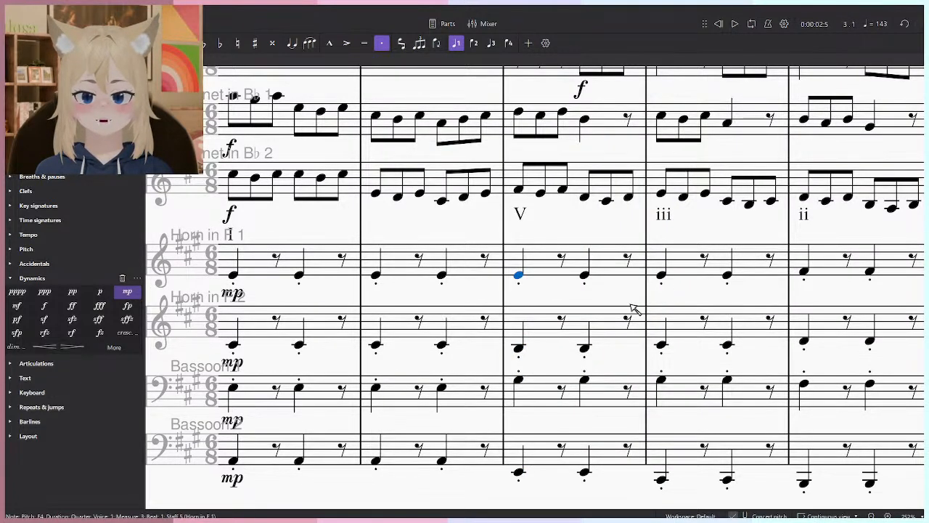
pyautogui.scroll(-4, 635, 310)
pyautogui.click(559, 184)
pyautogui.press('space')
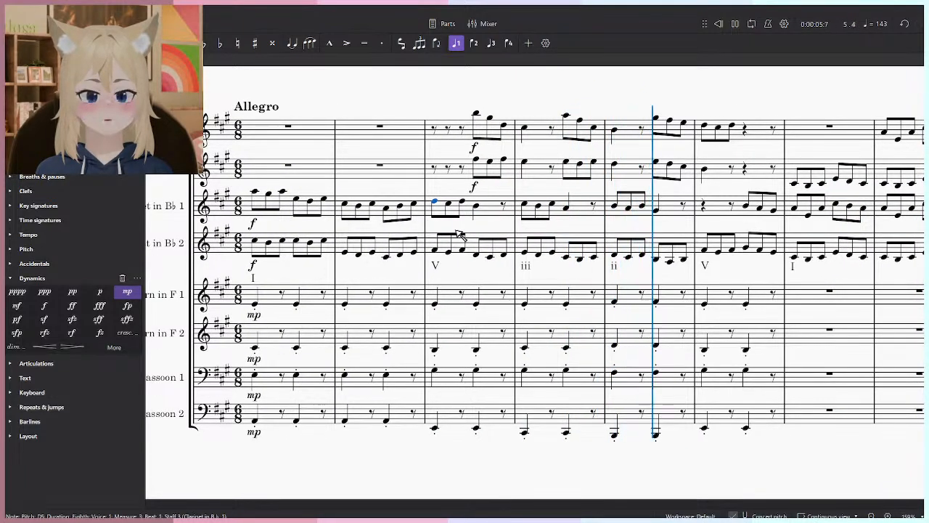
pyautogui.press('space')
# - Copy the horn and bassoon accompaniment of measure 1 into measure 7 and delete the mp markings copied with it
pyautogui.click(281, 296)
pyautogui.keyDown('shift'); pyautogui.click(277, 417); pyautogui.keyUp('shift')
pyautogui.hotkey('ctrl', 'c')
pyautogui.click(827, 292)
pyautogui.hotkey('ctrl', 'v')
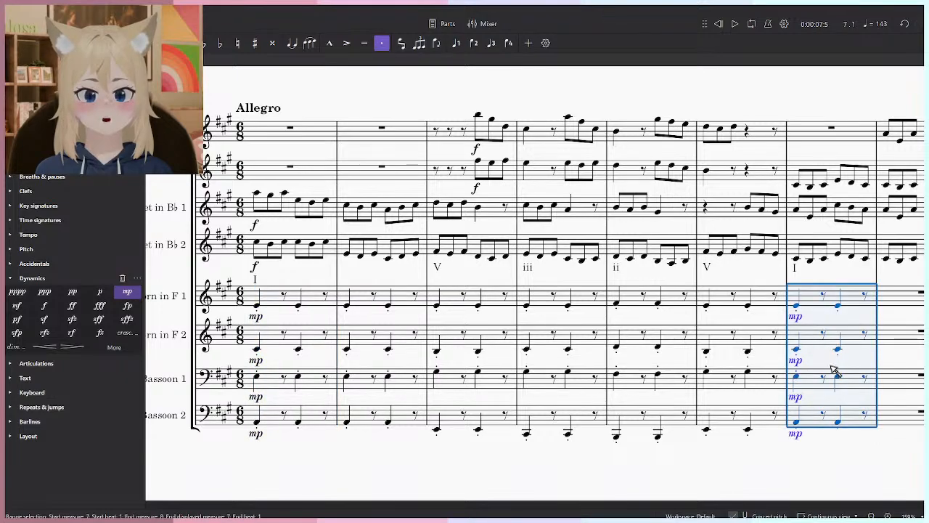
pyautogui.click(796, 433)
pyautogui.keyDown('ctrl'); pyautogui.click(796, 396); pyautogui.keyUp('ctrl')
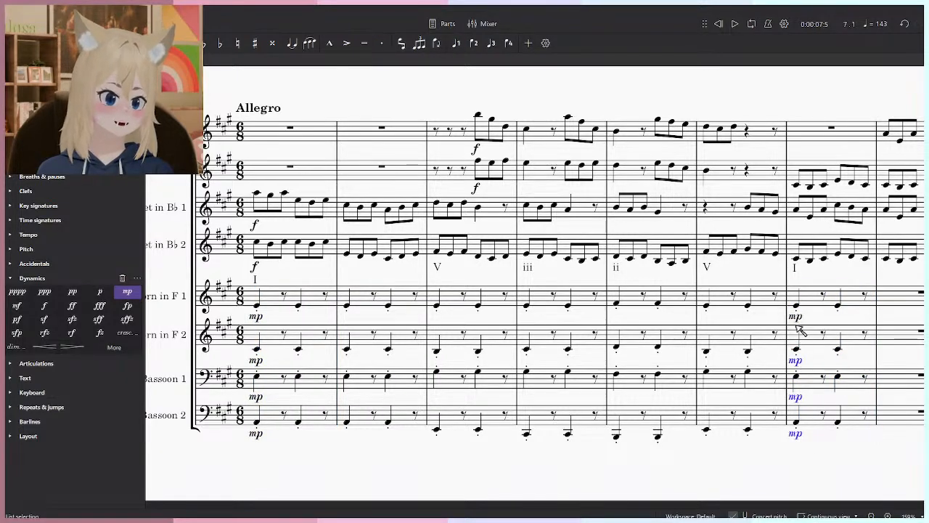
pyautogui.press('Delete')
# - Repeat the horn and bassoon accompaniment of measure 7 in measure 8
pyautogui.hscroll(3, 689, 338)
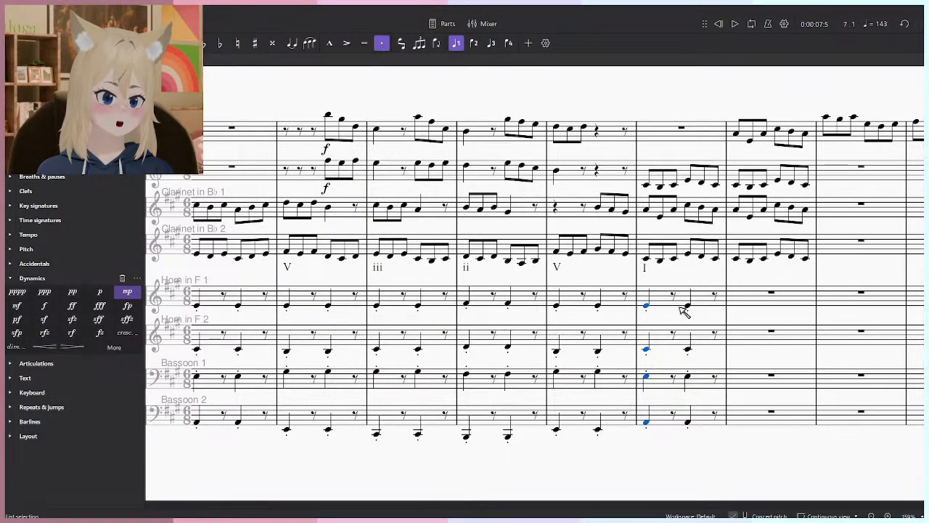
pyautogui.click(726, 296)
pyautogui.click(715, 295)
pyautogui.press('r')
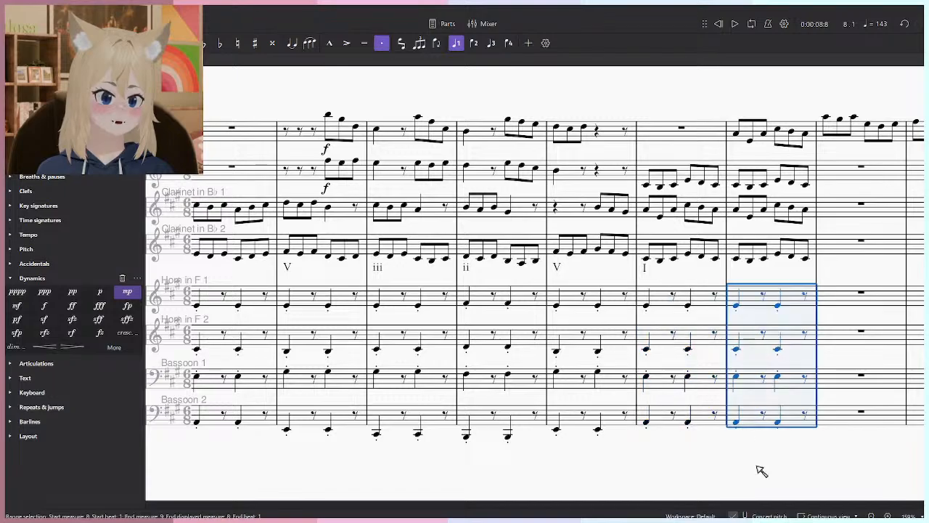
pyautogui.click(761, 468)
# - Play back the score from the beginning through measure 8
pyautogui.scroll(-4, 762, 447)
pyautogui.click(718, 25)
pyautogui.moveTo(563, 212); pyautogui.dragTo(576, 198)
pyautogui.scroll(1, 562, 204)
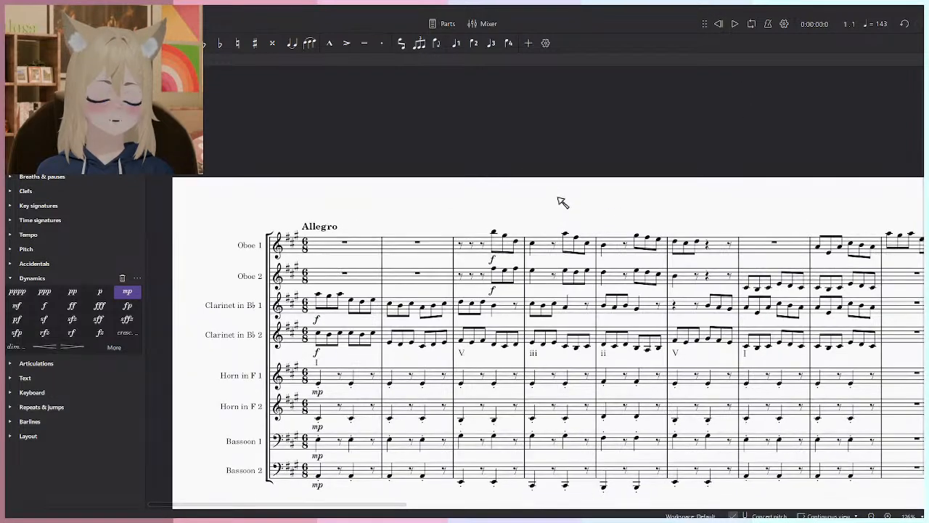
pyautogui.scroll(1, 561, 191)
pyautogui.moveTo(478, 311); pyautogui.dragTo(450, 256)
pyautogui.hotkey('alt', 'Tab')
pyautogui.hotkey('alt', 'Tab')
pyautogui.hotkey('alt', 'shift', 'Tab')
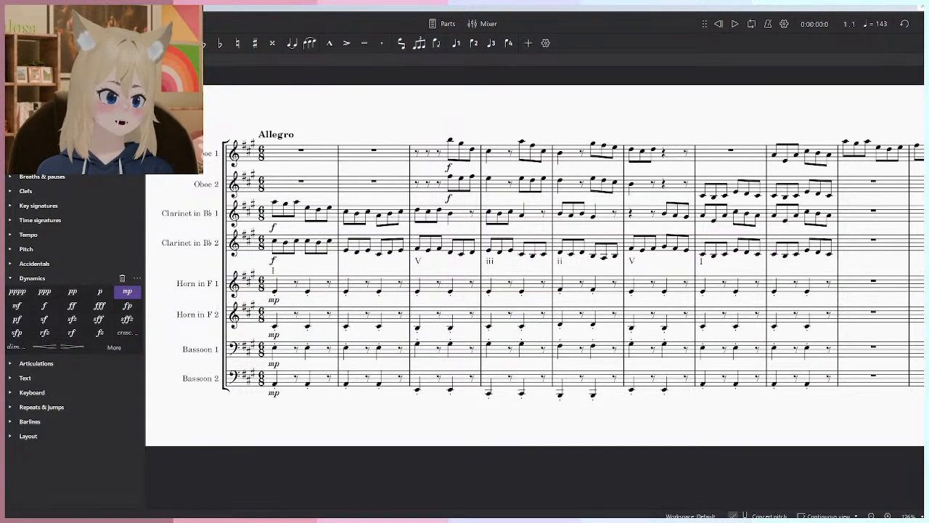
pyautogui.click(735, 24)
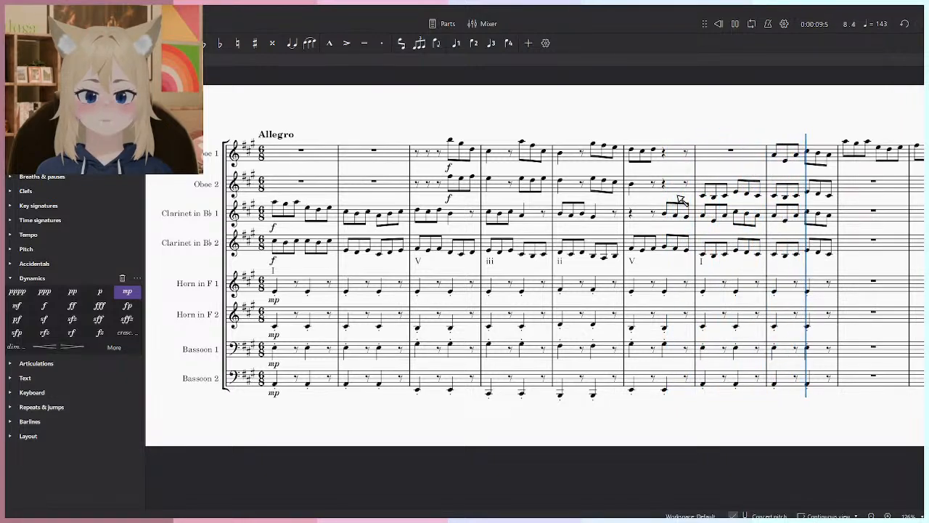
pyautogui.press('space')
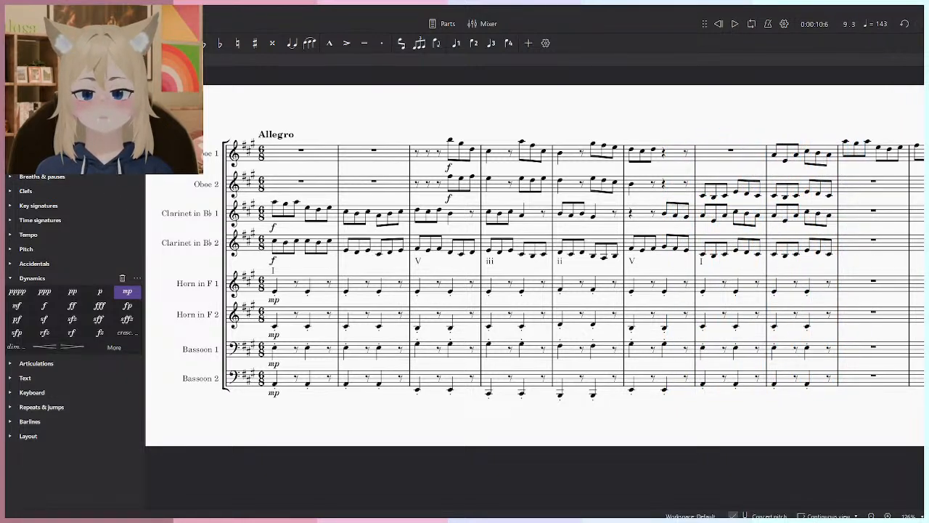
pyautogui.press('F7')
pyautogui.press('i')
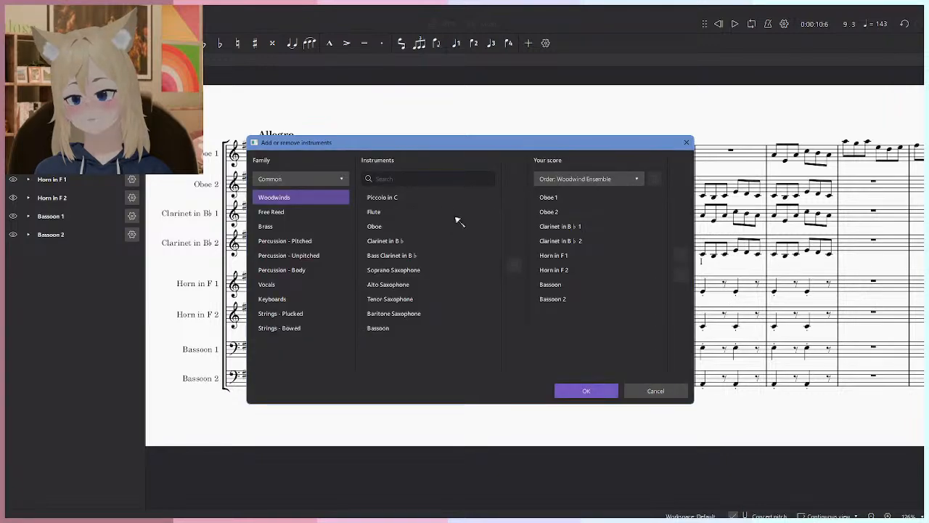
pyautogui.click(655, 392)
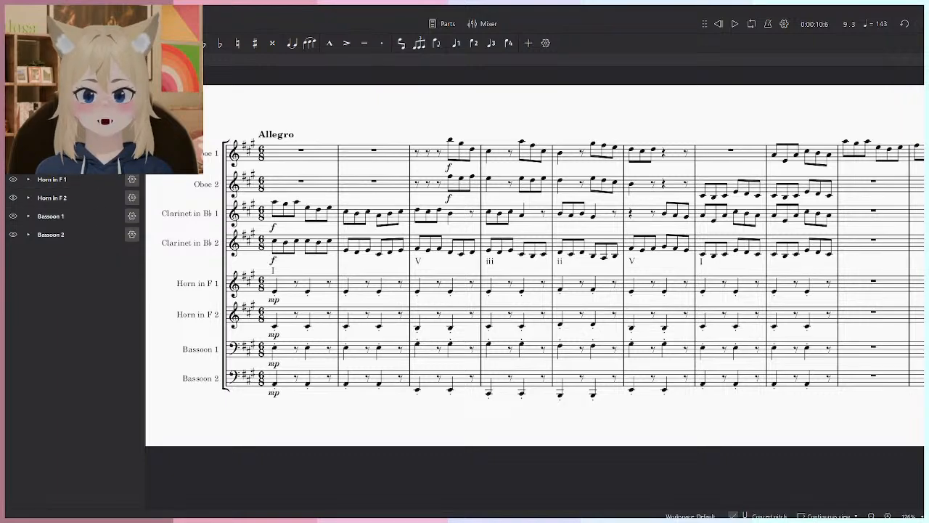
# - Add two solo Viola instruments to the score below the bassoons
pyautogui.press('i')
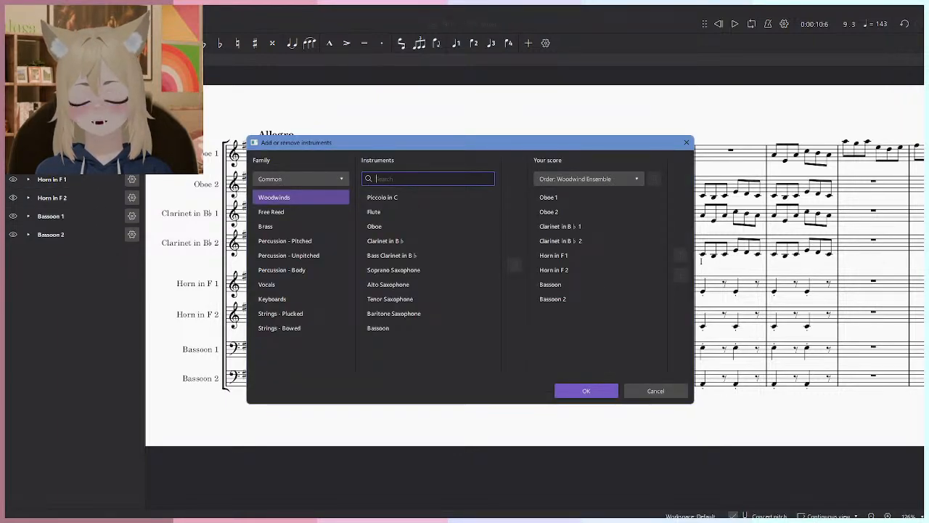
pyautogui.write('vio')
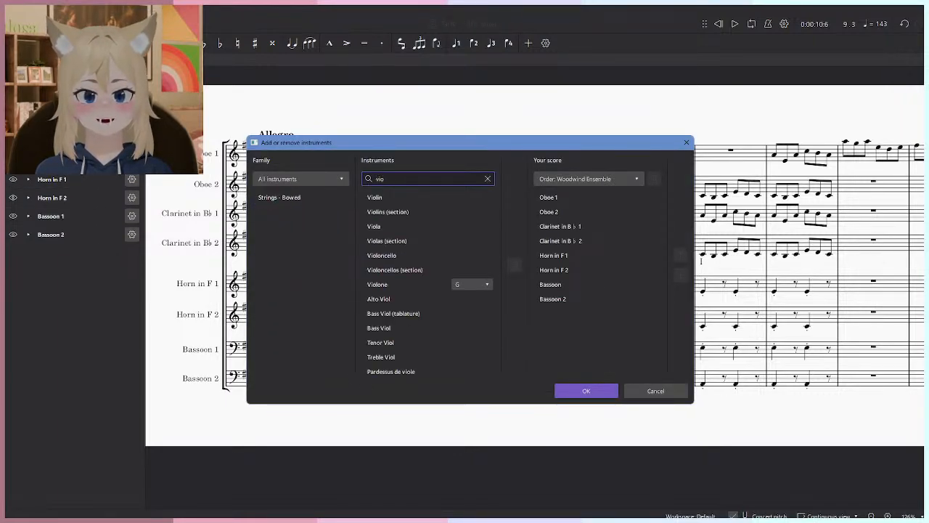
pyautogui.click(429, 226)
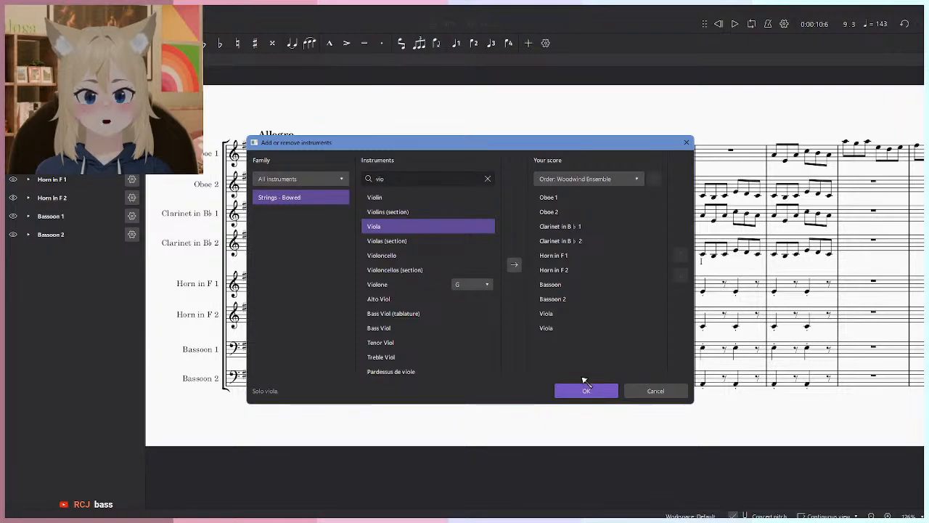
pyautogui.click(588, 391)
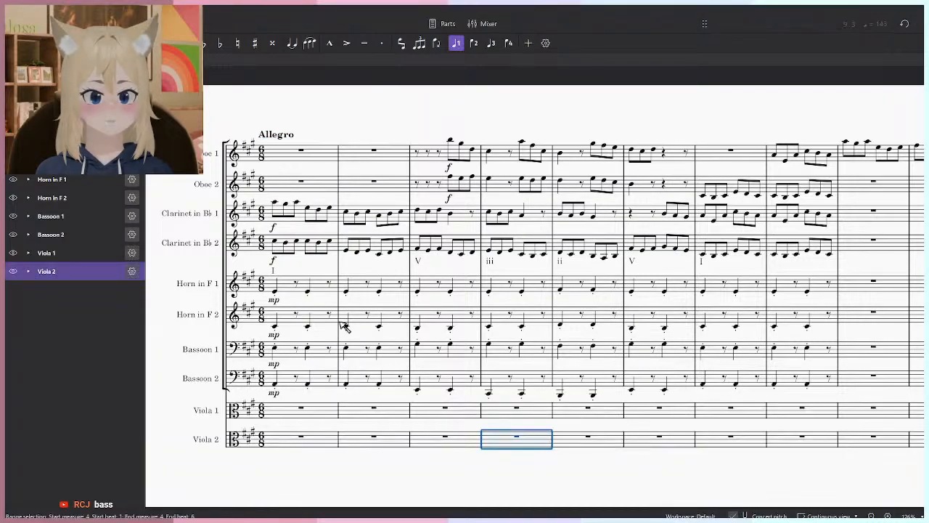
# - Move the Horn 1 and Horn 2 accompaniment in measures 1 to 8 to the Viola 1 and Viola 2 staves
pyautogui.click(312, 294)
pyautogui.keyDown('shift'); pyautogui.click(821, 321); pyautogui.keyUp('shift')
pyautogui.press('Delete')
pyautogui.click(294, 408)
pyautogui.hotkey('ctrl', 'v')
# - Add two solo Violoncello instruments to the score below the violas
pyautogui.write('i')
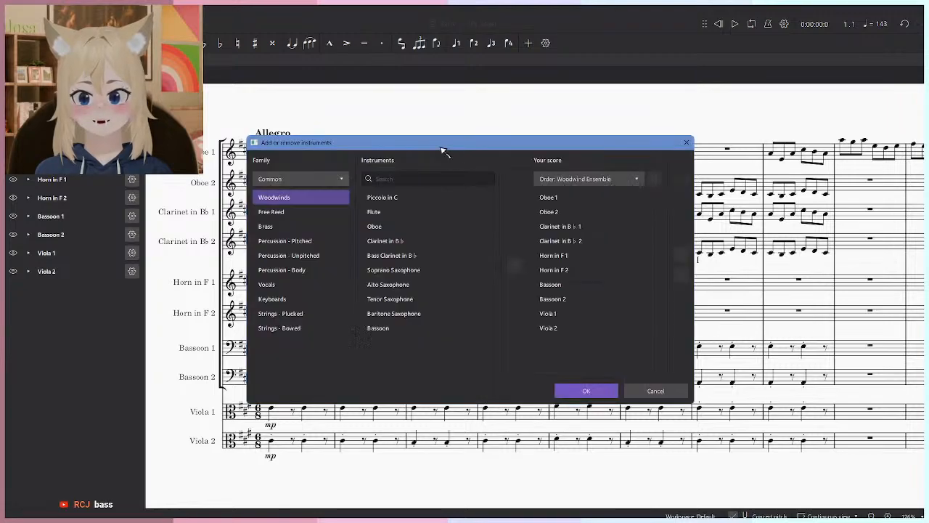
pyautogui.write('cell')
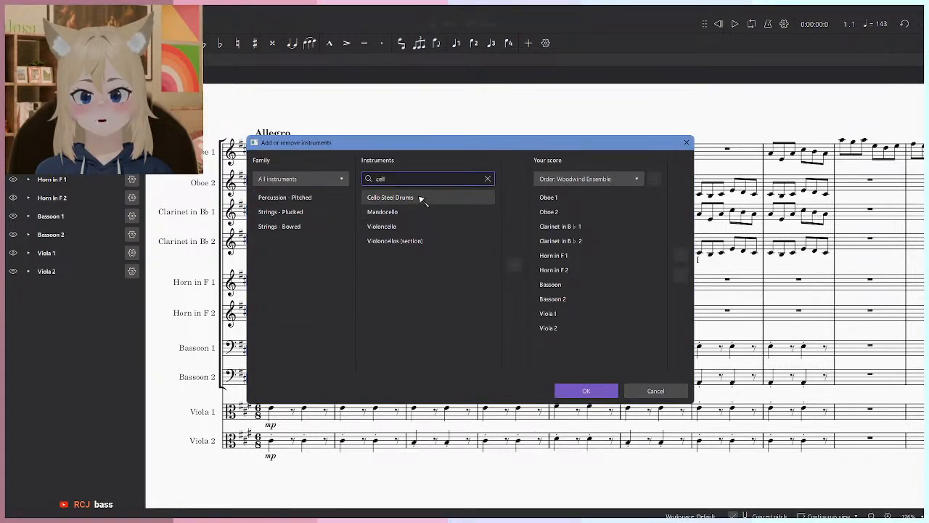
pyautogui.click(426, 226)
pyautogui.doubleClick(513, 264)
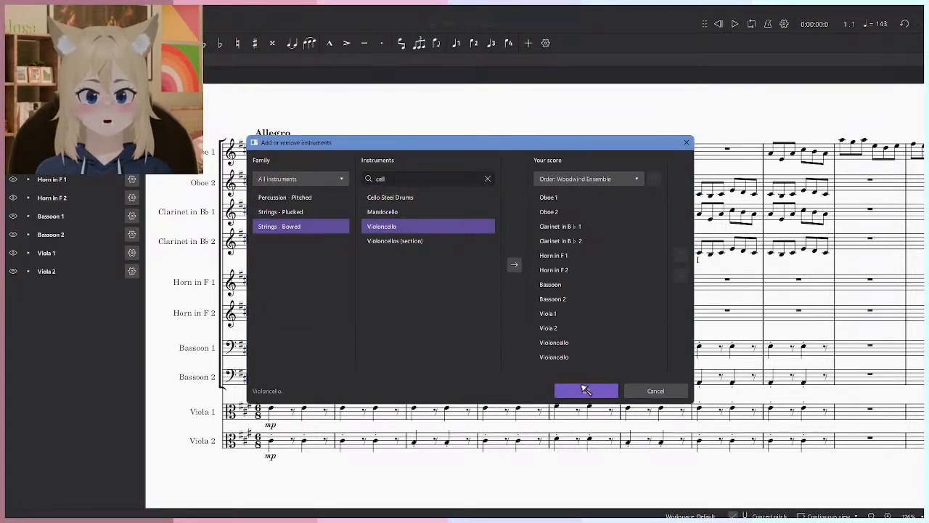
pyautogui.click(586, 390)
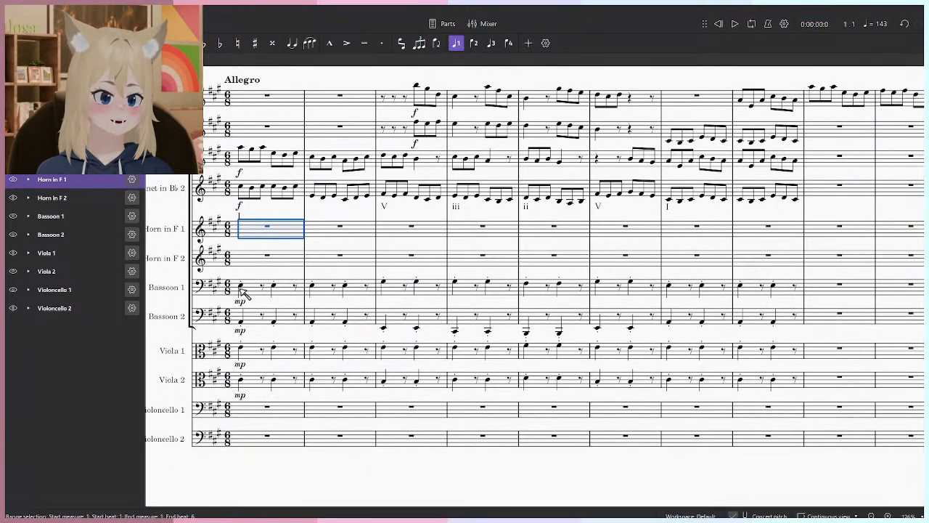
# - Move the Bassoon 1 and Bassoon 2 accompaniment in measures 1 to 8 to the Violoncello 1 and 2 staves
pyautogui.click(241, 287)
pyautogui.keyDown('shift'); pyautogui.click(790, 328); pyautogui.keyUp('shift')
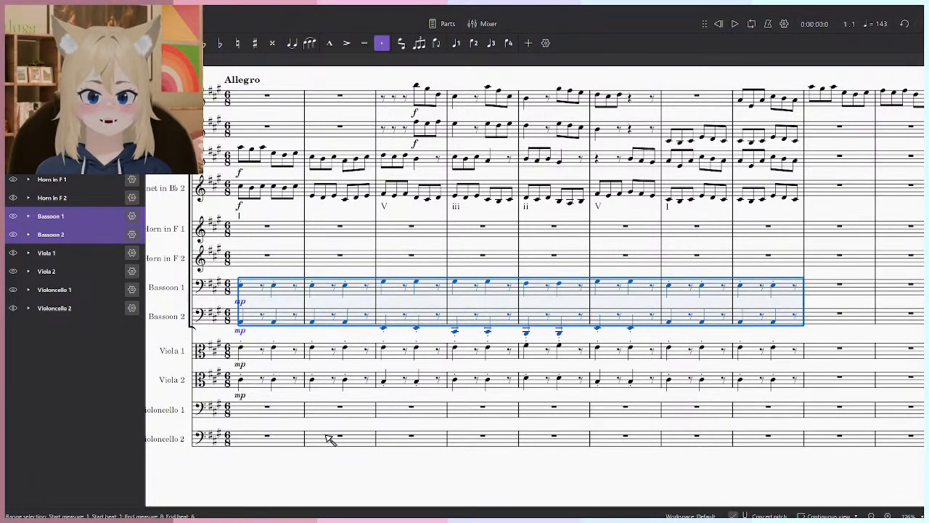
pyautogui.hotkey('ctrl', 'x')
pyautogui.click(276, 410)
pyautogui.hotkey('ctrl', 'v')
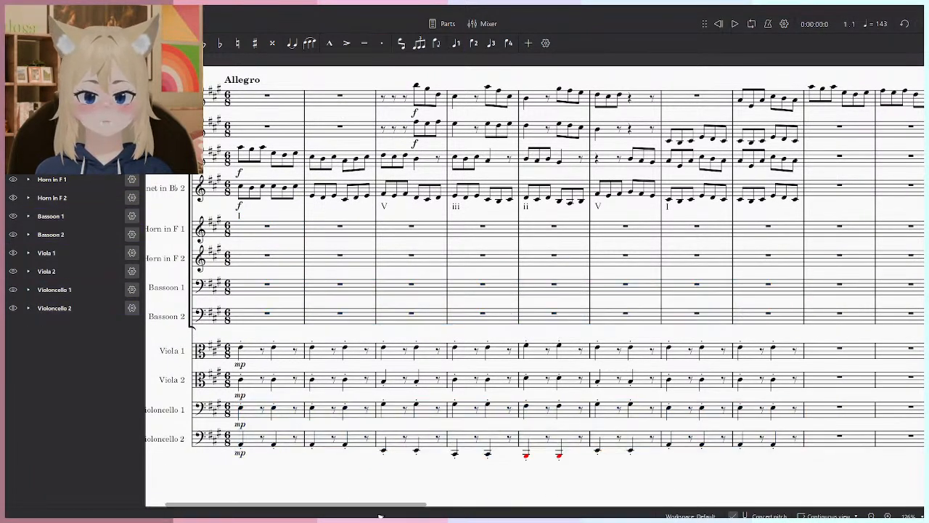
# - Raise the Violoncello 2 part in measures 1 to 8 by one octave
pyautogui.click(262, 439)
pyautogui.keyDown('shift'); pyautogui.click(795, 443); pyautogui.keyUp('shift')
pyautogui.hotkey('ctrl', 'Up')
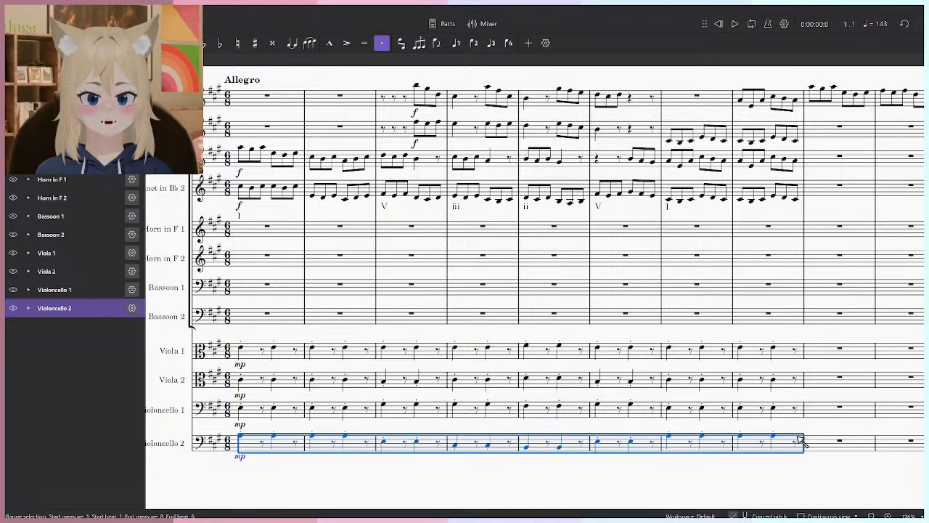
pyautogui.press('Escape')
# - Try raising the Violoncello 1 part in measures 1 to 8 by one octave, and undo the transposition
pyautogui.click(258, 411)
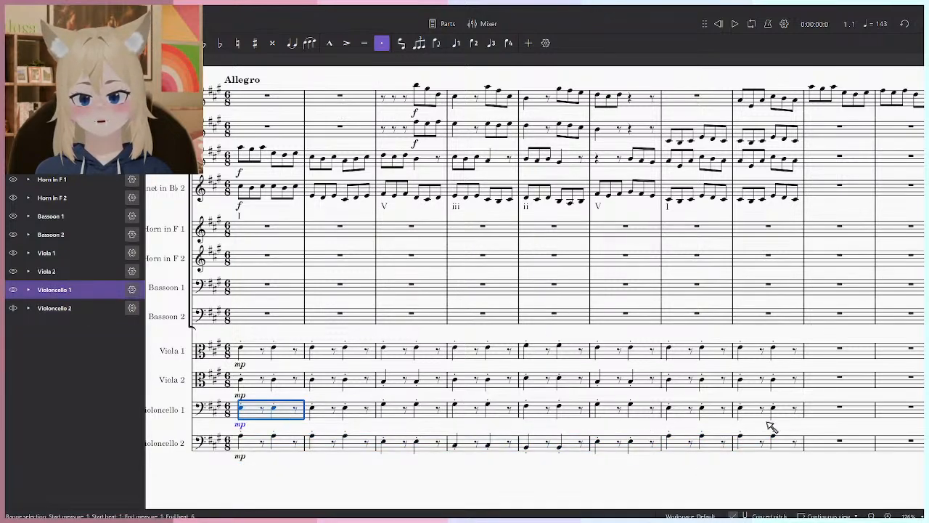
pyautogui.keyDown('shift'); pyautogui.click(798, 408); pyautogui.keyUp('shift')
pyautogui.hotkey('ctrl', 'Up')
pyautogui.click(588, 484)
pyautogui.hotkey('ctrl', 'z')
pyautogui.click(410, 479)
pyautogui.moveTo(416, 377); pyautogui.dragTo(439, 381)
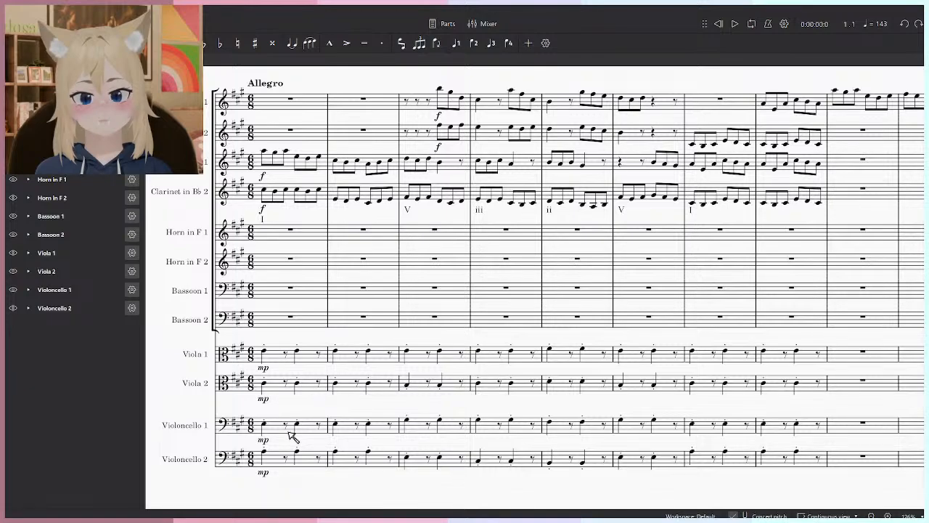
# - Swap the two viola parts with the two cello parts in measures 1 to 8
pyautogui.press('space')
pyautogui.press('space')
pyautogui.click(272, 353)
pyautogui.keyDown('shift'); pyautogui.click(819, 395); pyautogui.keyUp('shift')
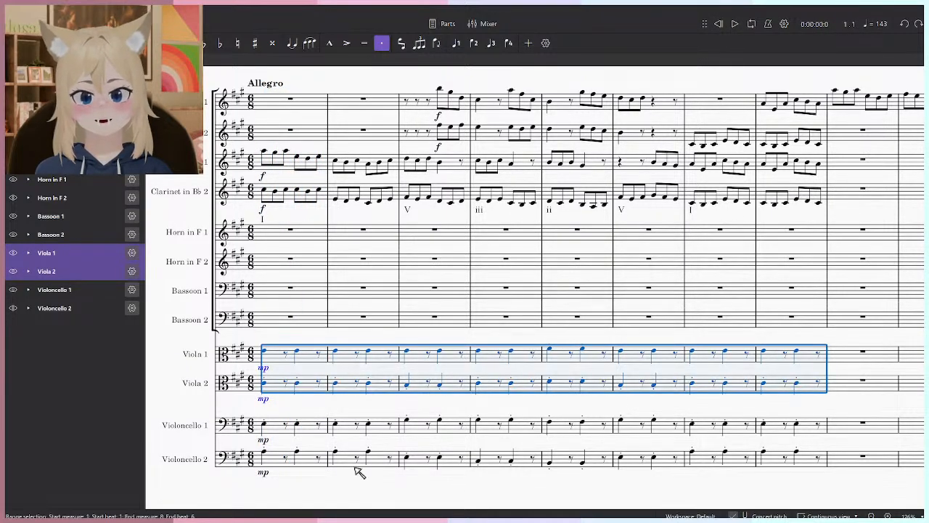
pyautogui.press('Delete')
pyautogui.click(274, 427)
pyautogui.keyDown('shift'); pyautogui.click(820, 467); pyautogui.keyUp('shift')
pyautogui.hotkey('ctrl', 'c')
pyautogui.click(303, 356)
pyautogui.hotkey('ctrl', 'v')
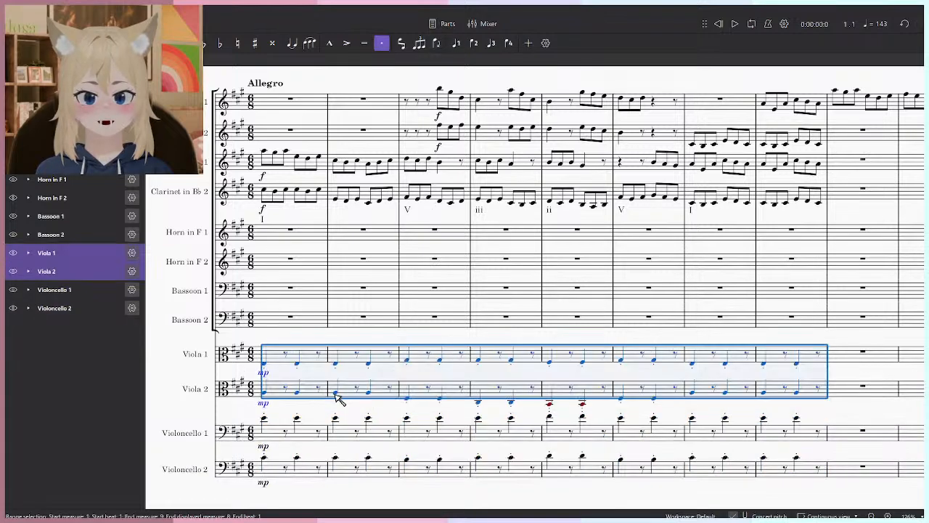
# - Raise the Viola 1 and Viola 2 parts in measures 1 to 8 by one octave and play the passage
pyautogui.click(262, 438)
pyautogui.click(800, 396)
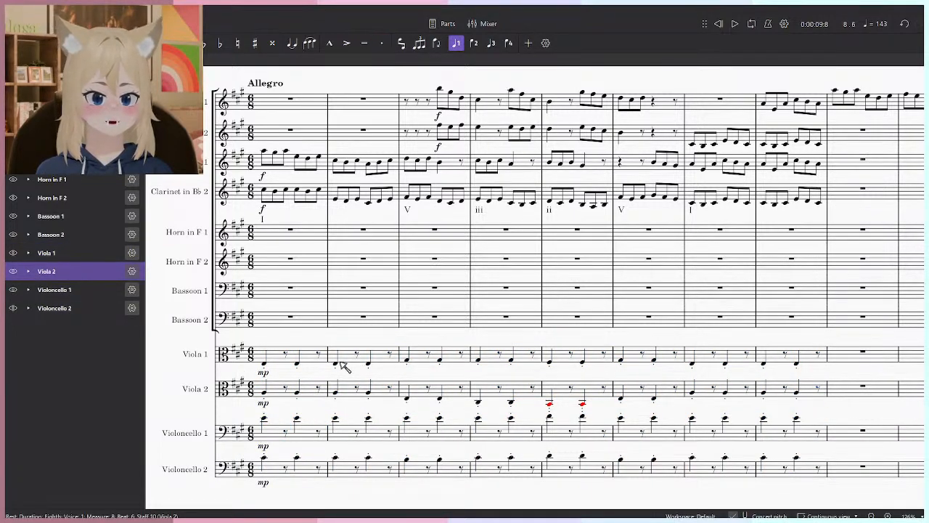
pyautogui.keyDown('shift'); pyautogui.click(274, 357); pyautogui.keyUp('shift')
pyautogui.click(312, 339)
pyautogui.press('space')
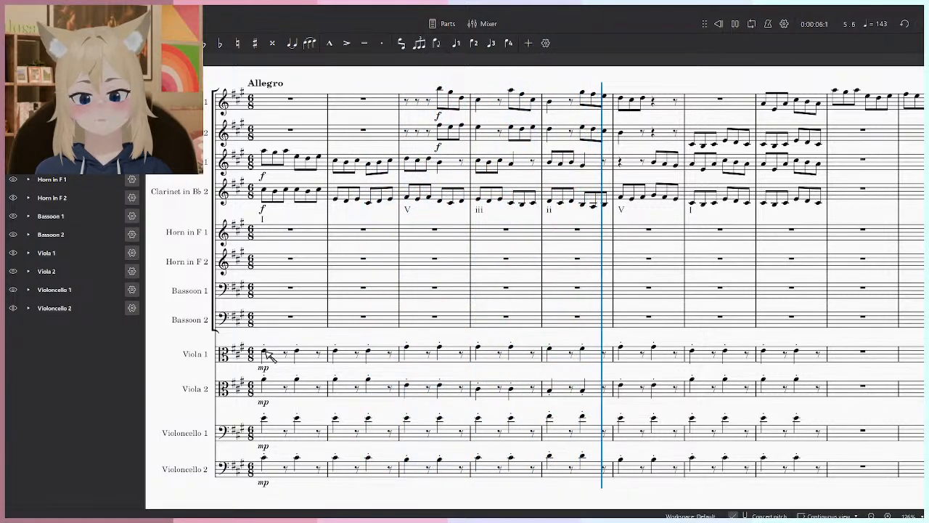
pyautogui.press('space')
# - Add a pizz. marking to the first note of Viola 1, Viola 2, Violoncello 1 and Violoncello 2, and play it back
pyautogui.click(264, 352)
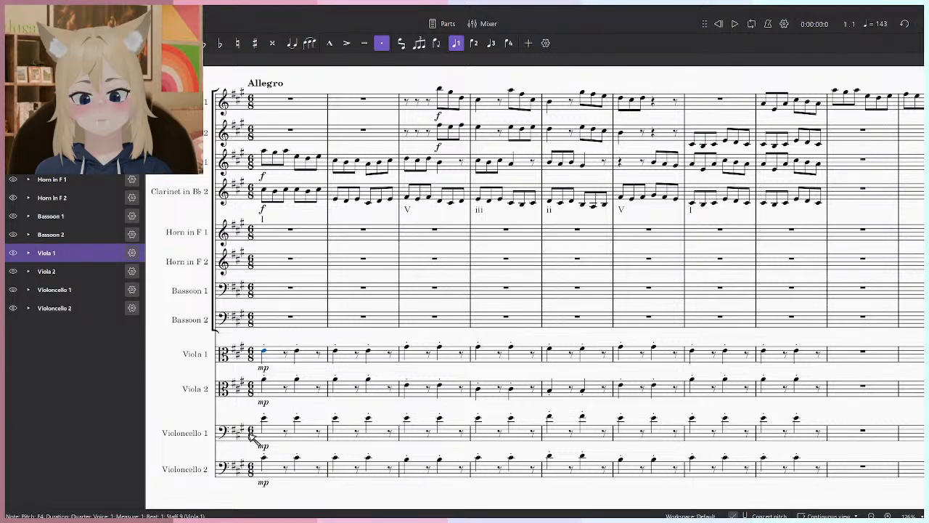
pyautogui.keyDown('shift'); pyautogui.click(266, 460); pyautogui.keyUp('shift')
pyautogui.press('F9')
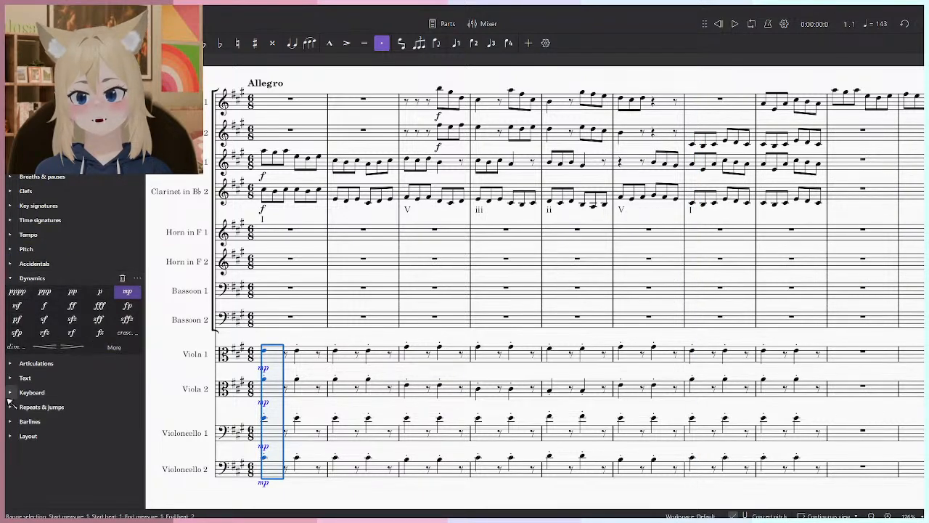
pyautogui.click(15, 359)
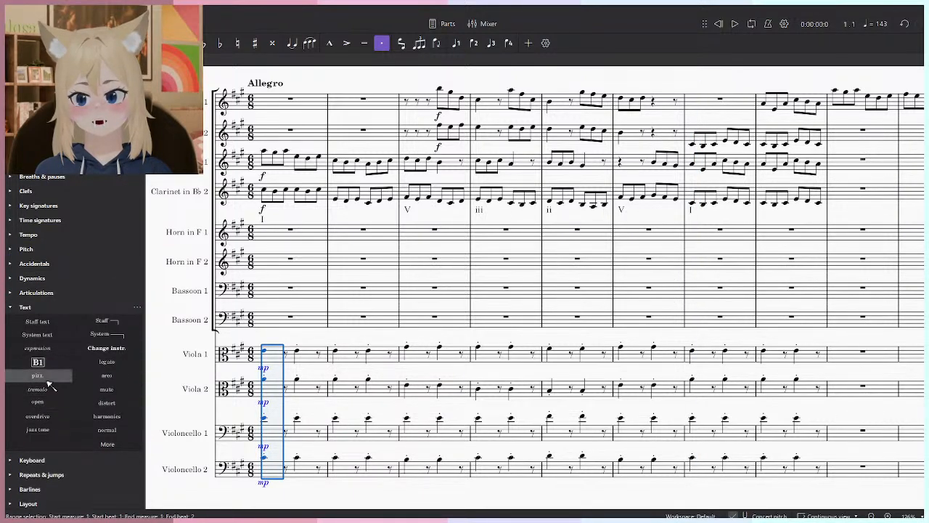
pyautogui.click(37, 375)
pyautogui.press('space')
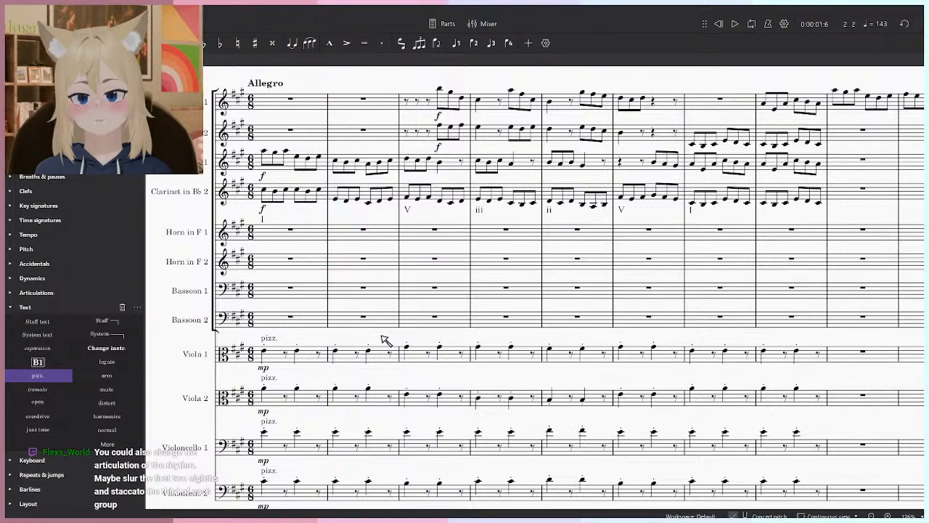
# - Change the opening dynamics of both violas and both cellos to f and start playback
pyautogui.scroll(-3, 436, 305)
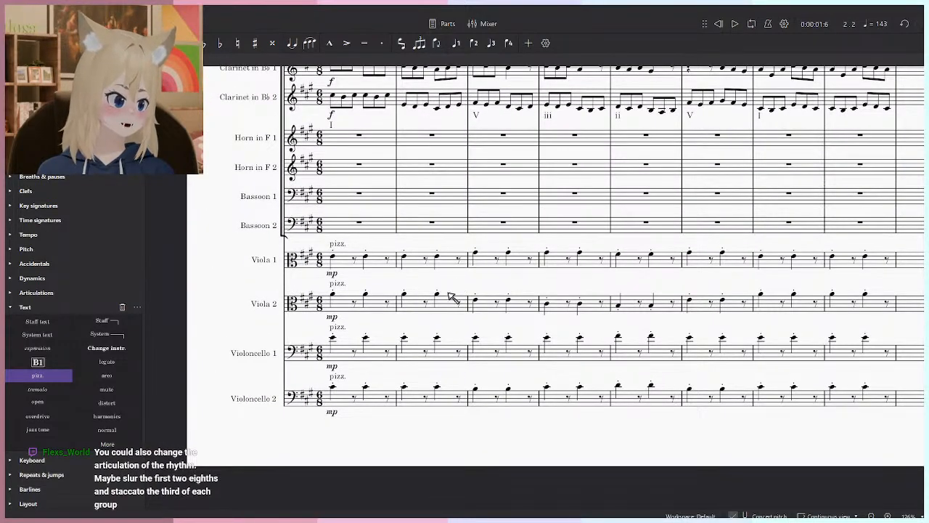
pyautogui.scroll(3, 450, 291)
pyautogui.click(338, 281)
pyautogui.keyDown('ctrl'); pyautogui.click(339, 230); pyautogui.keyUp('ctrl')
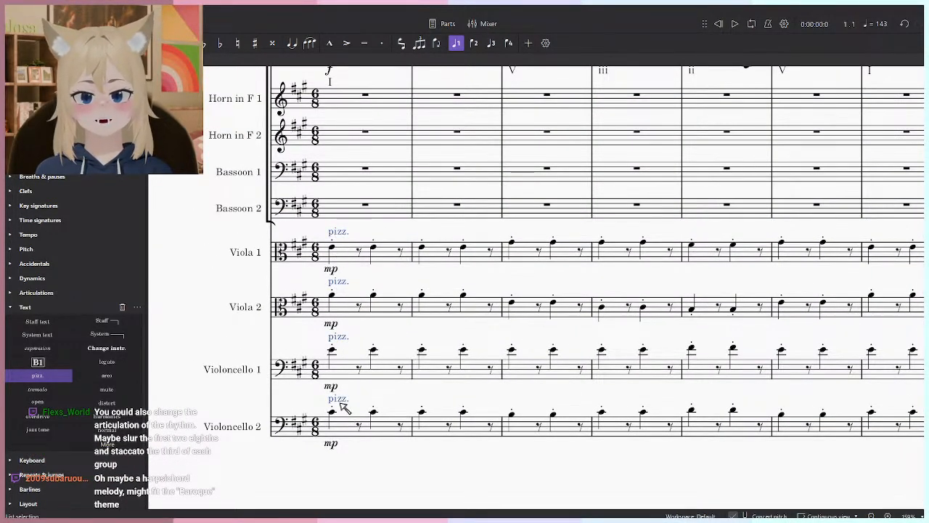
pyautogui.click(10, 307)
pyautogui.click(11, 278)
pyautogui.click(331, 324)
pyautogui.keyDown('ctrl'); pyautogui.click(331, 269); pyautogui.keyUp('ctrl')
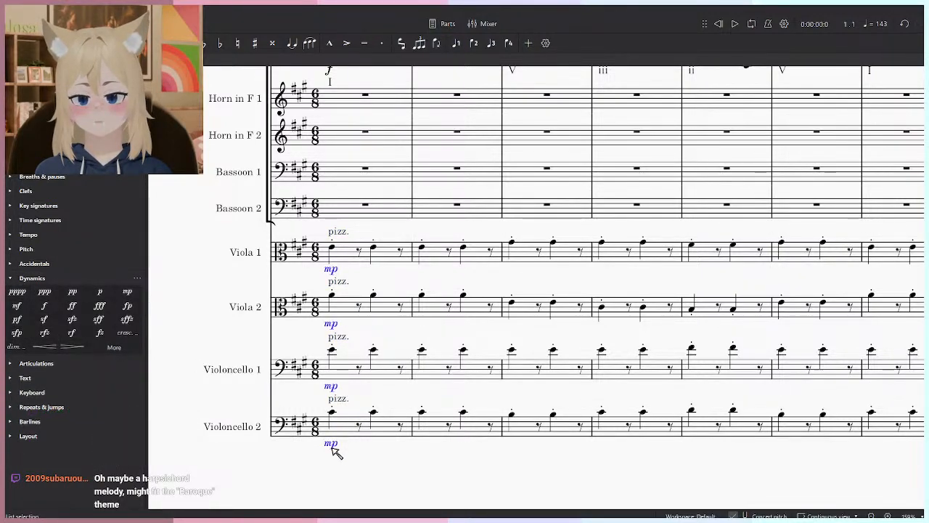
pyautogui.click(45, 306)
pyautogui.press('space')
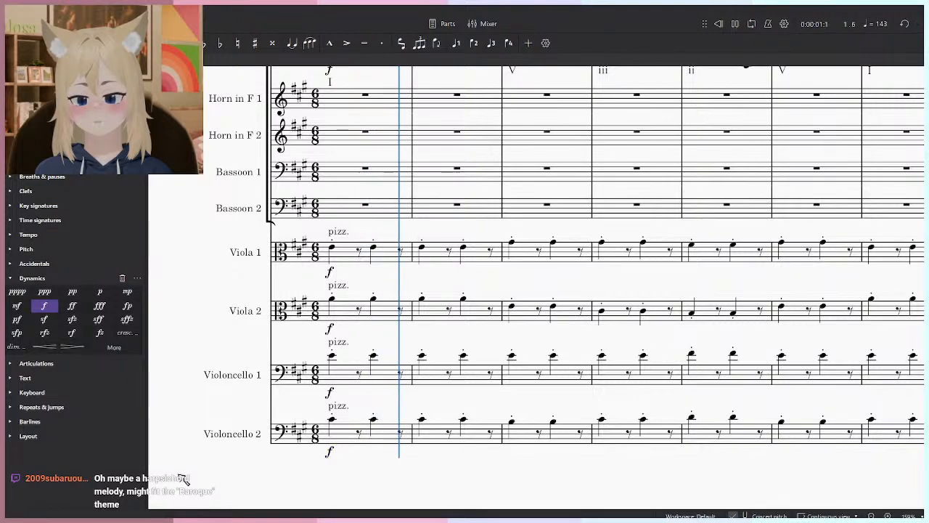
# - Lower the Violoncello 1 and Violoncello 2 parts in measures 1 to 8 by one octave and listen to the opening
pyautogui.click(352, 374)
pyautogui.scroll(-4, 421, 392)
pyautogui.keyDown('shift'); pyautogui.click(748, 411); pyautogui.keyUp('shift')
pyautogui.click(804, 456)
pyautogui.press('space')
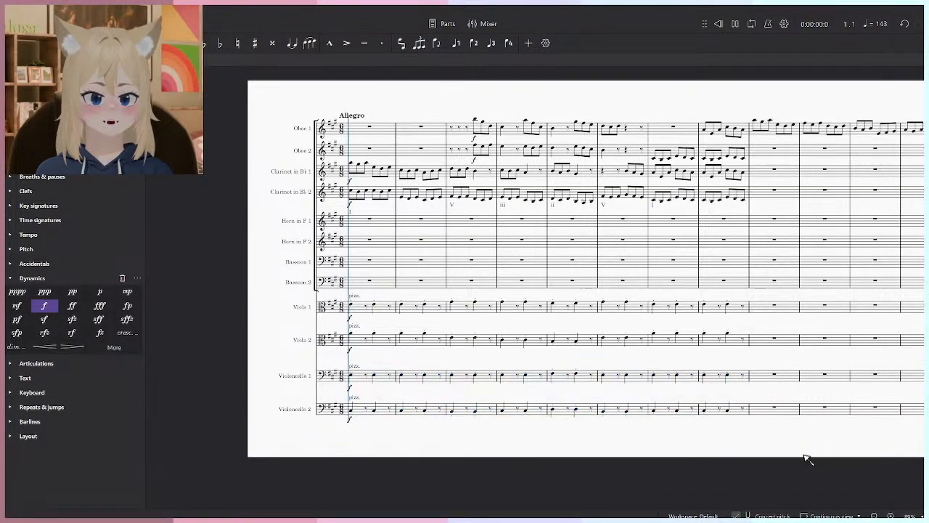
pyautogui.press('space')
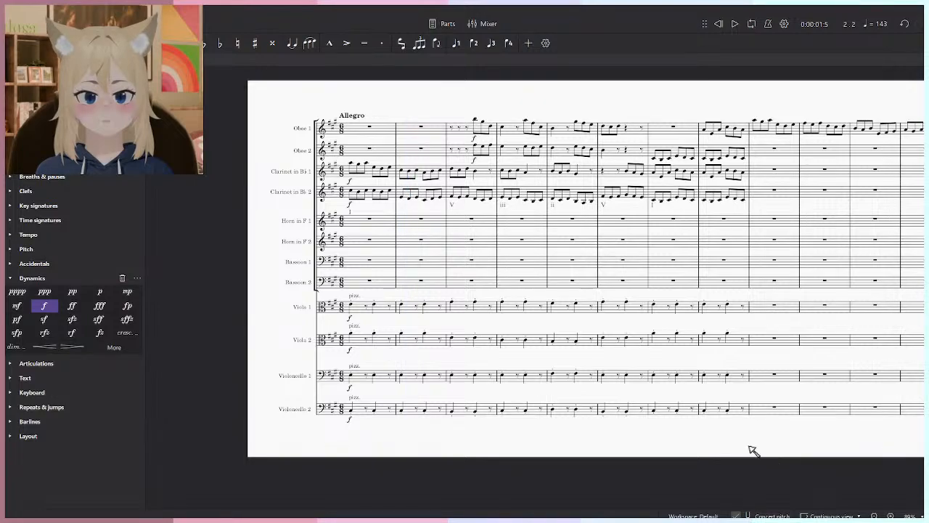
# - Move the viola and cello accompaniment in measures 1 to 8 to the Horn in F 1 and 2 and Bassoon 1 and 2 staves
pyautogui.click(751, 419)
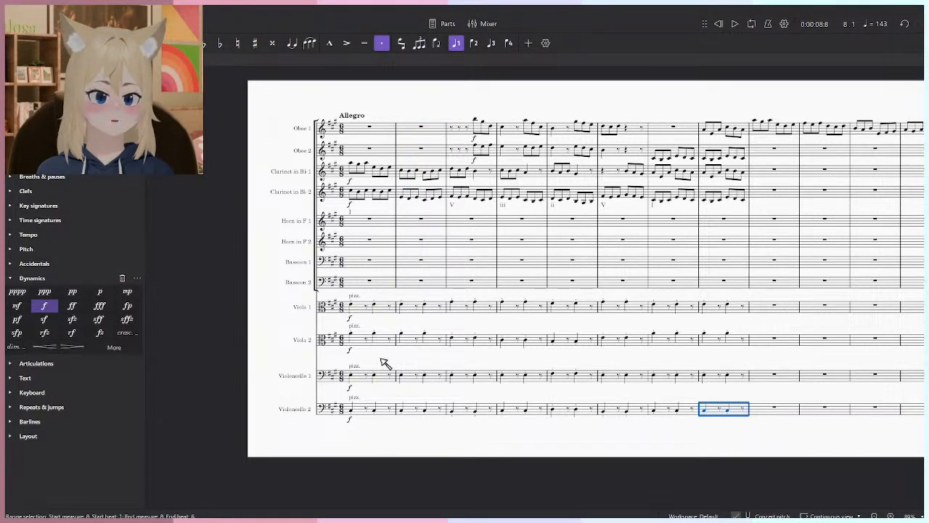
pyautogui.keyDown('shift'); pyautogui.click(352, 304); pyautogui.keyUp('shift')
pyautogui.hotkey('ctrl', 'x')
pyautogui.click(357, 221)
pyautogui.hotkey('ctrl', 'v')
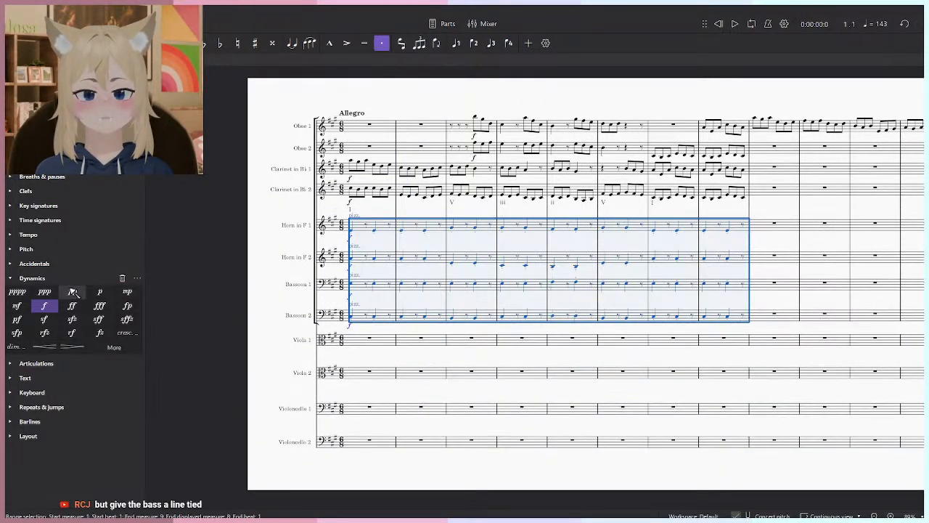
# - Remove the Viola 1, Viola 2, Violoncello 1 and Violoncello 2 instruments from the score
pyautogui.press('i')
pyautogui.click(60, 253)
pyautogui.keyDown('shift'); pyautogui.click(72, 308); pyautogui.keyUp('shift')
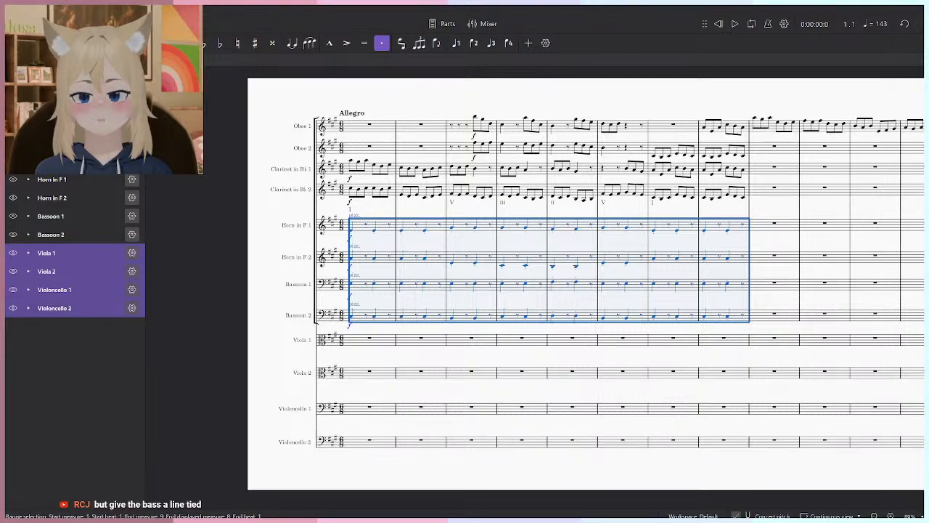
pyautogui.press('Delete')
# - Add a Harpsichord to the score below the bassoons
pyautogui.click(43, 84)
pyautogui.click(473, 177)
pyautogui.write('harpsichord')
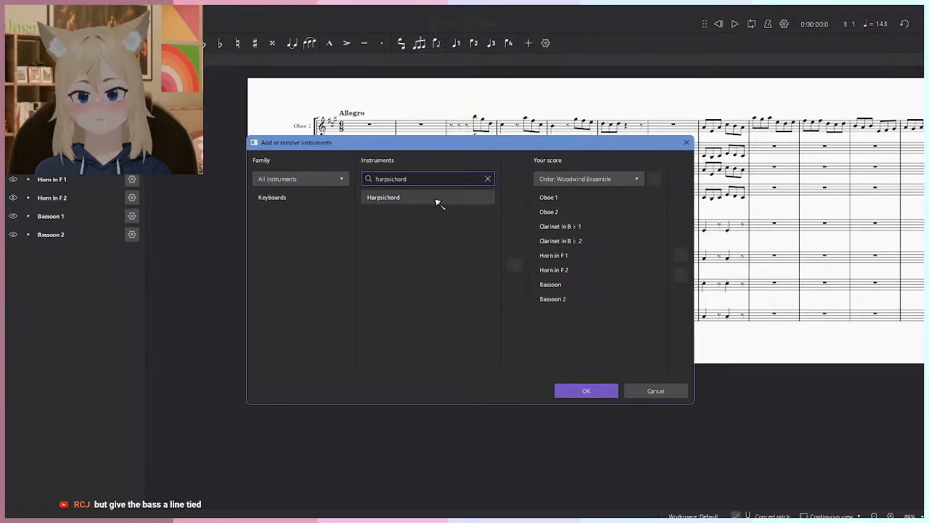
pyautogui.click(406, 197)
pyautogui.click(513, 266)
pyautogui.click(591, 392)
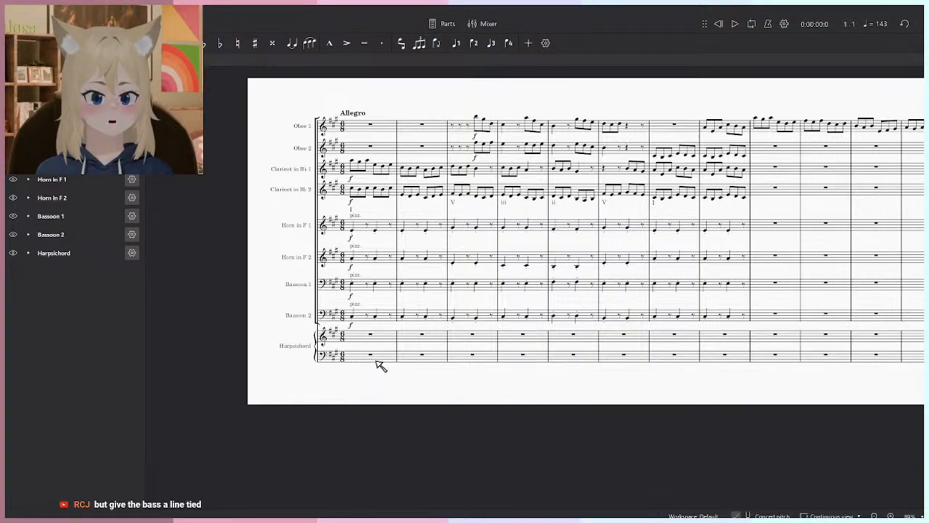
# - Delete the pizz. markings from both horn staves and both bassoon staves
pyautogui.scroll(3, 332, 359)
pyautogui.scroll(2, 270, 349)
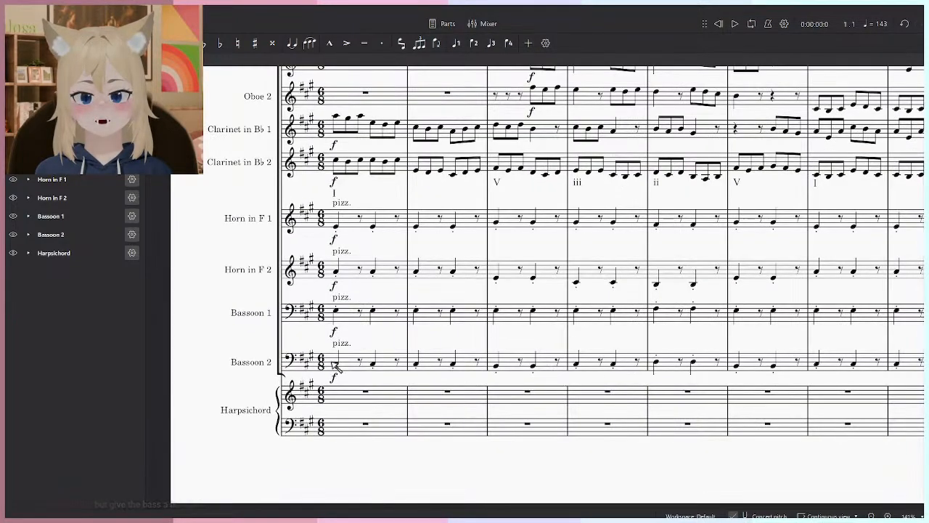
pyautogui.click(345, 345)
pyautogui.press('Delete')
pyautogui.click(345, 304)
pyautogui.press('Delete')
pyautogui.click(342, 251)
pyautogui.press('Delete')
pyautogui.click(341, 204)
pyautogui.press('Delete')
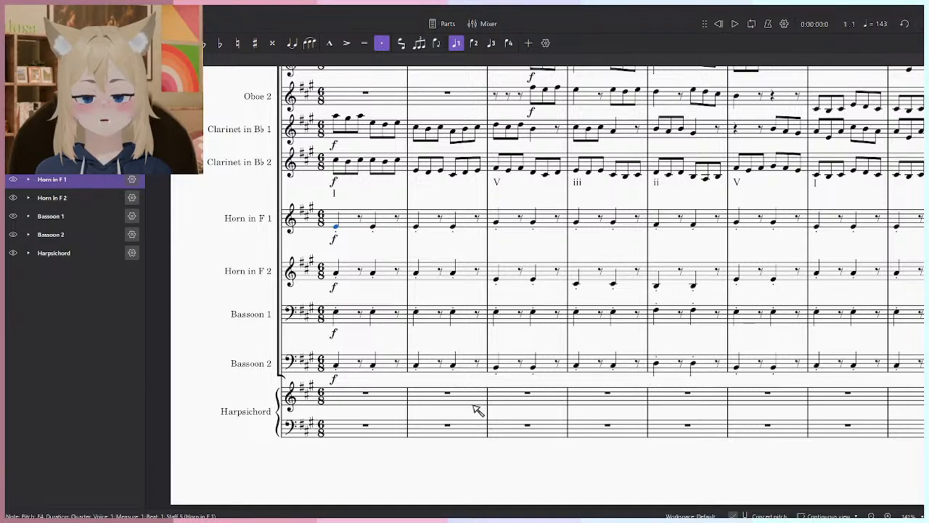
# - Remove the staccato articulations from the Bassoon 2 part in measures 1 to 8
pyautogui.moveTo(472, 409); pyautogui.dragTo(411, 397)
pyautogui.click(275, 356)
pyautogui.click(286, 357)
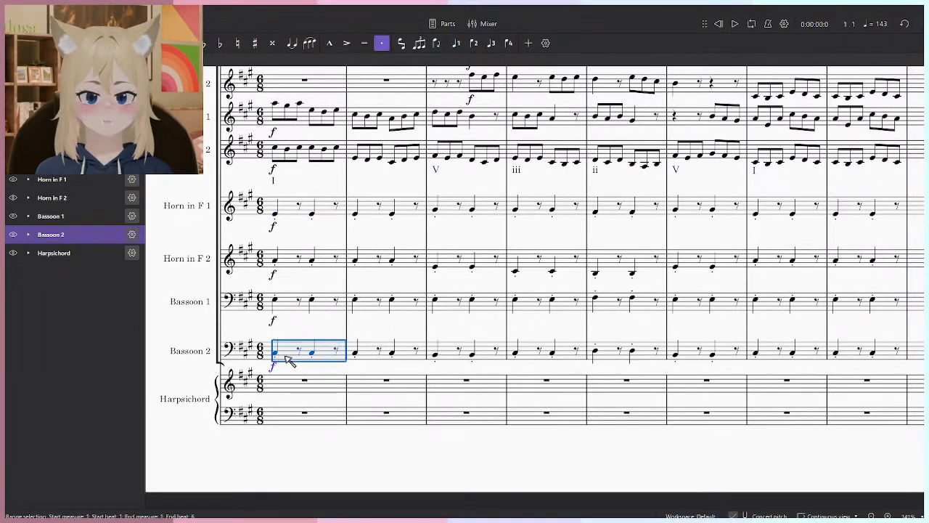
pyautogui.keyDown('shift'); pyautogui.click(891, 352); pyautogui.keyUp('shift')
pyautogui.hotkey('shift', 's')
pyautogui.click(303, 370)
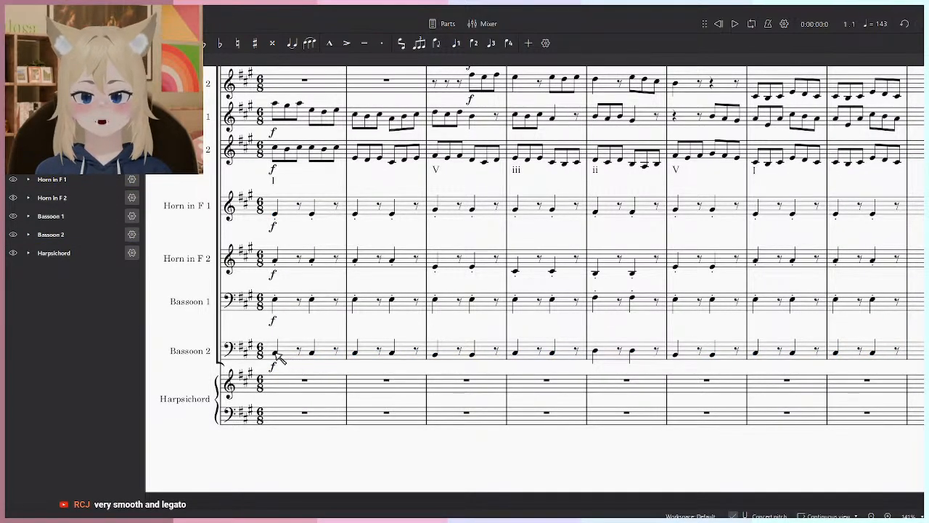
# - Turn all Bassoon 2 notes in measures 1 to 8 into dotted quarter notes and play the passage
pyautogui.click(276, 352)
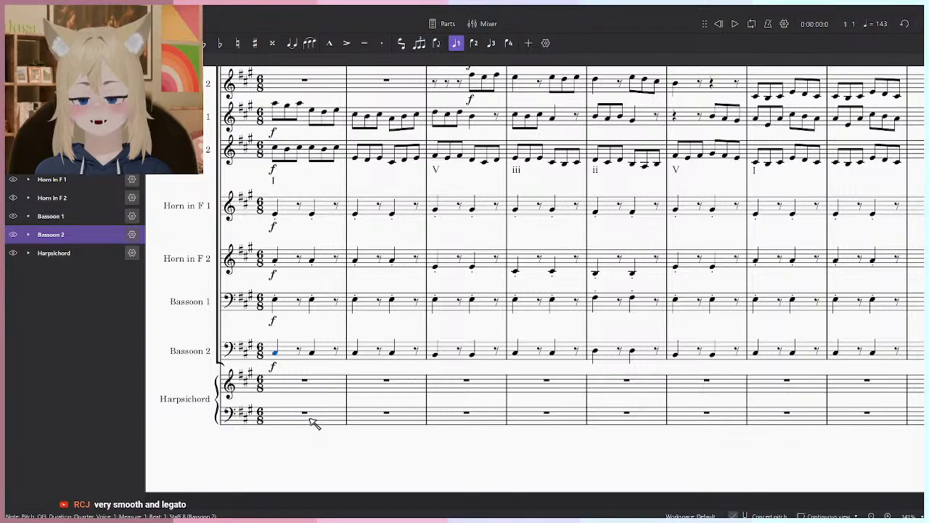
pyautogui.keyDown('ctrl'); pyautogui.click(312, 352); pyautogui.keyUp('ctrl')
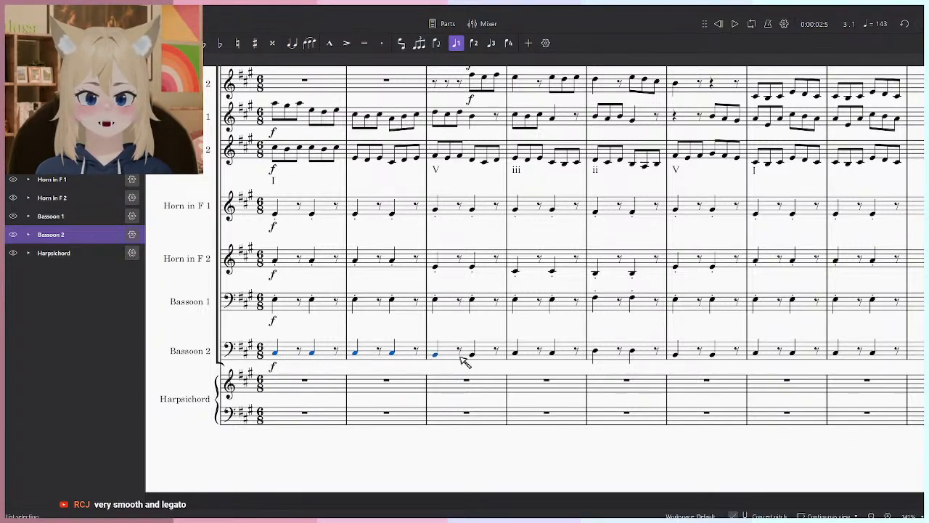
pyautogui.keyDown('ctrl'); pyautogui.click(598, 352); pyautogui.keyUp('ctrl')
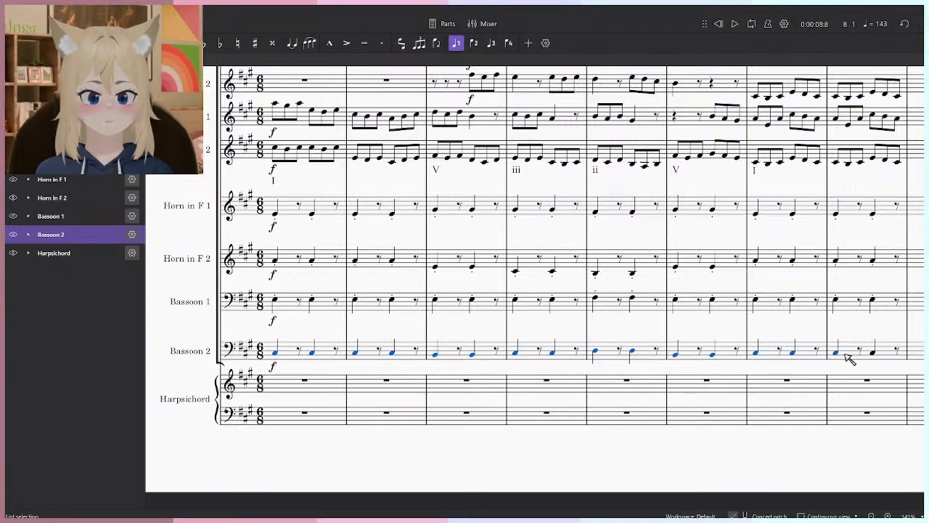
pyautogui.press('.')
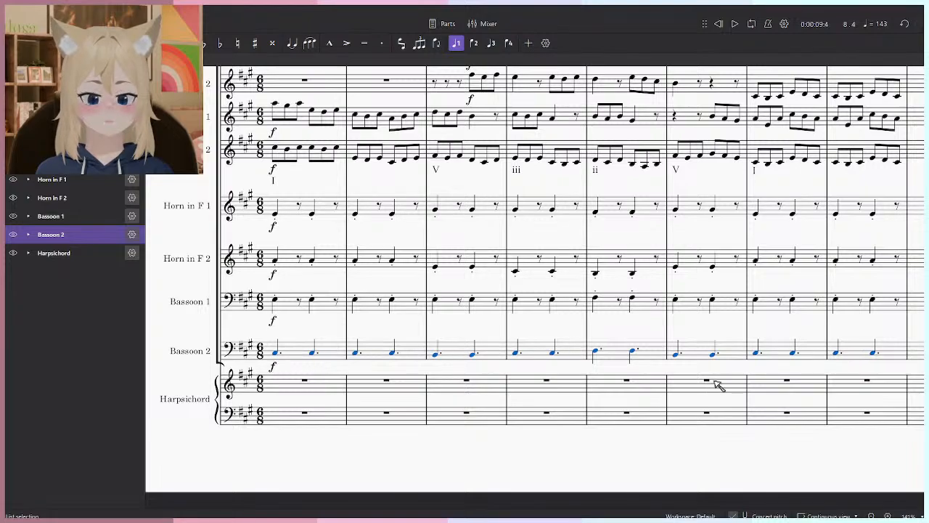
pyautogui.click(477, 458)
pyautogui.moveTo(516, 372); pyautogui.dragTo(546, 399)
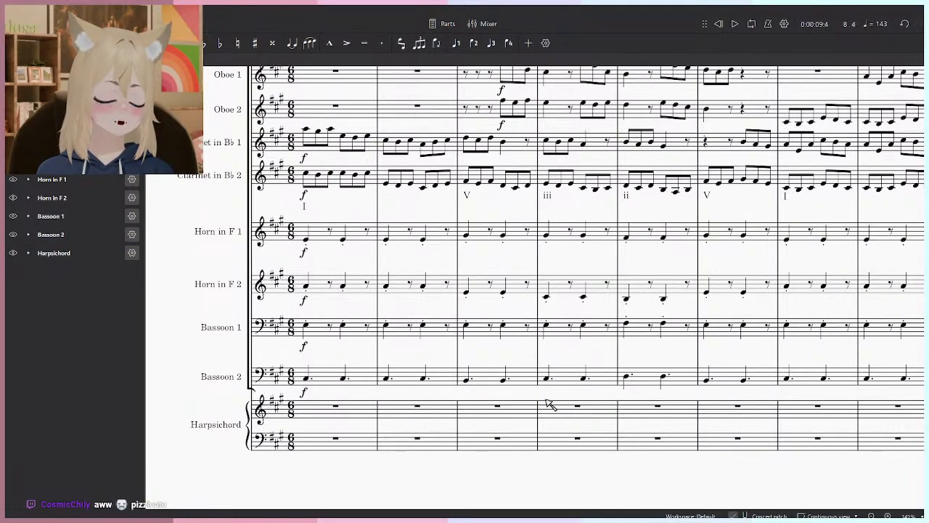
pyautogui.press('space')
pyautogui.press('space')
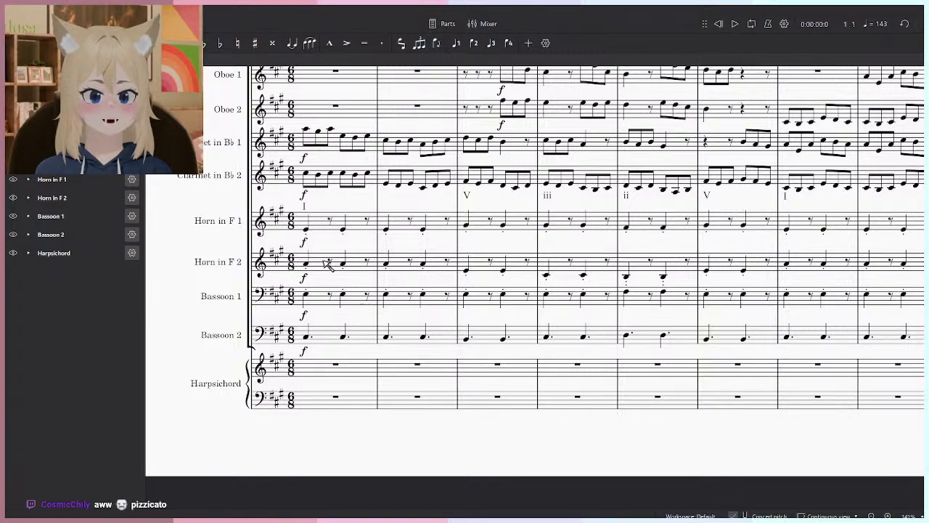
# - Change the opening dynamics of both horns and both bassoons to p and listen to the first measures
pyautogui.hotkey('shift', 'Down')
pyautogui.hotkey('shift', 'Down')
pyautogui.hotkey('shift', 'Down')
pyautogui.hotkey('shift', 'Down')
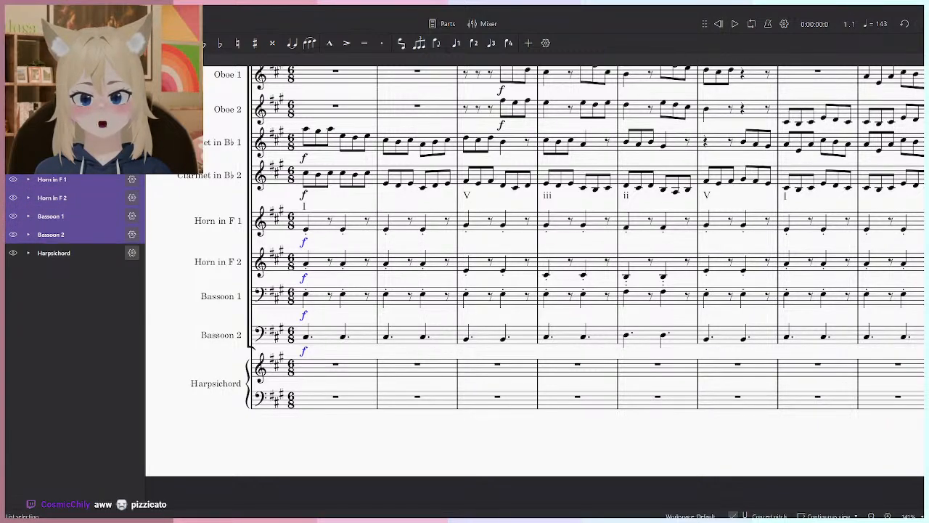
pyautogui.click(25, 61)
pyautogui.click(100, 291)
pyautogui.click(247, 443)
pyautogui.press('space')
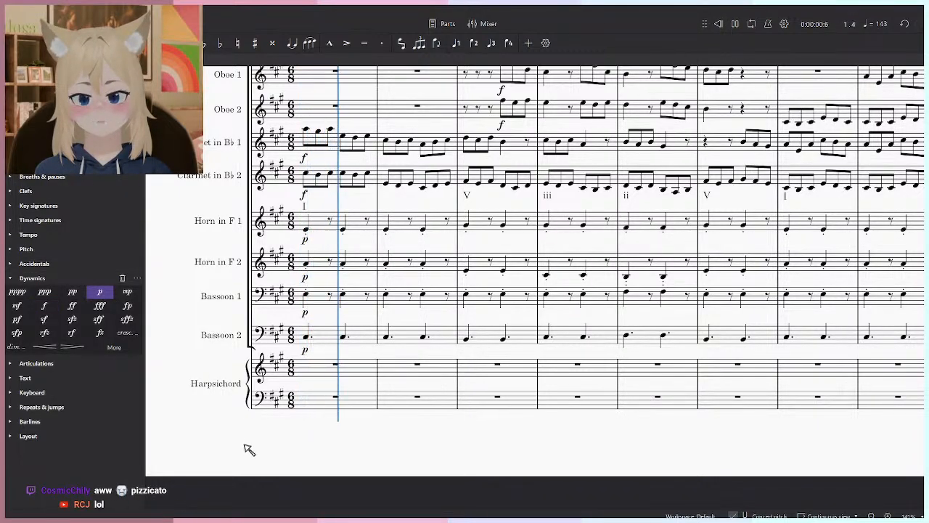
pyautogui.press('space')
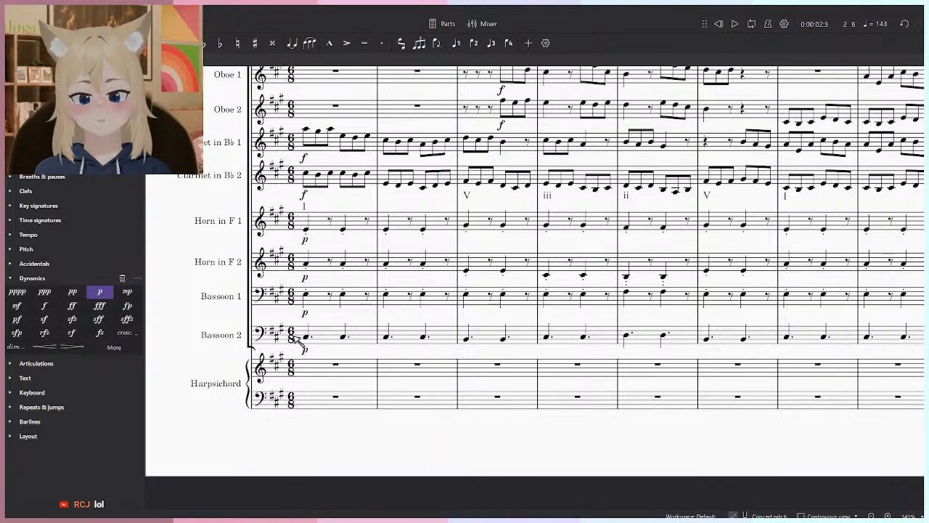
# - Swap the two horn parts with the two bassoon parts in measures 1 to 8
pyautogui.click(320, 339)
pyautogui.click(306, 264)
pyautogui.moveTo(371, 256); pyautogui.dragTo(322, 296)
pyautogui.click(324, 260)
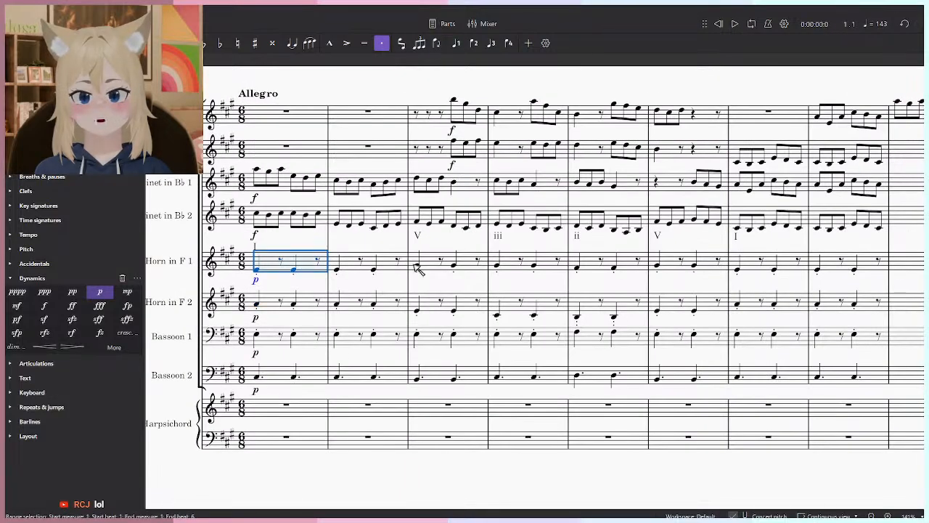
pyautogui.moveTo(868, 325); pyautogui.dragTo(834, 324)
pyautogui.keyDown('shift'); pyautogui.click(832, 306); pyautogui.keyUp('shift')
pyautogui.hotkey('ctrl', 'x')
pyautogui.click(235, 341)
pyautogui.keyDown('shift'); pyautogui.click(845, 378); pyautogui.keyUp('shift')
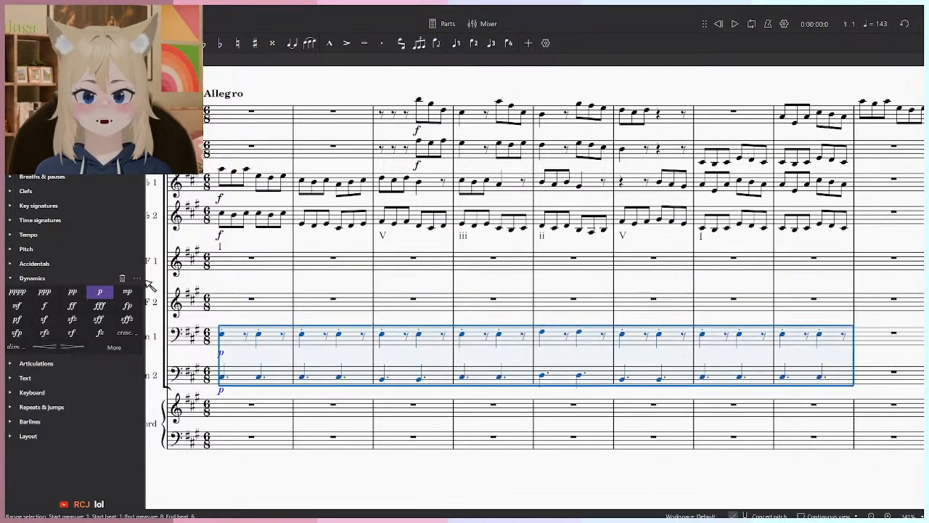
pyautogui.hotkey('ctrl', 'shift', 'x')
pyautogui.click(248, 264)
pyautogui.hotkey('ctrl', 'v')
pyautogui.moveTo(267, 371); pyautogui.dragTo(356, 355)
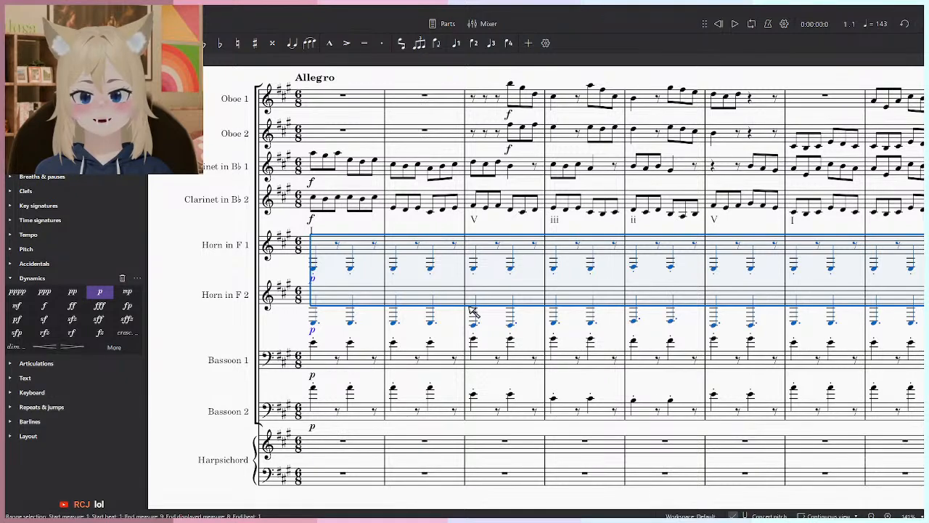
# - Raise both horn parts one octave and lower both bassoon parts two octaves in measures 1 to 8, and play the opening
pyautogui.click(326, 359)
pyautogui.hscroll(3, 820, 431)
pyautogui.keyDown('shift'); pyautogui.click(835, 396); pyautogui.keyUp('shift')
pyautogui.hotkey('ctrl', 'Down')
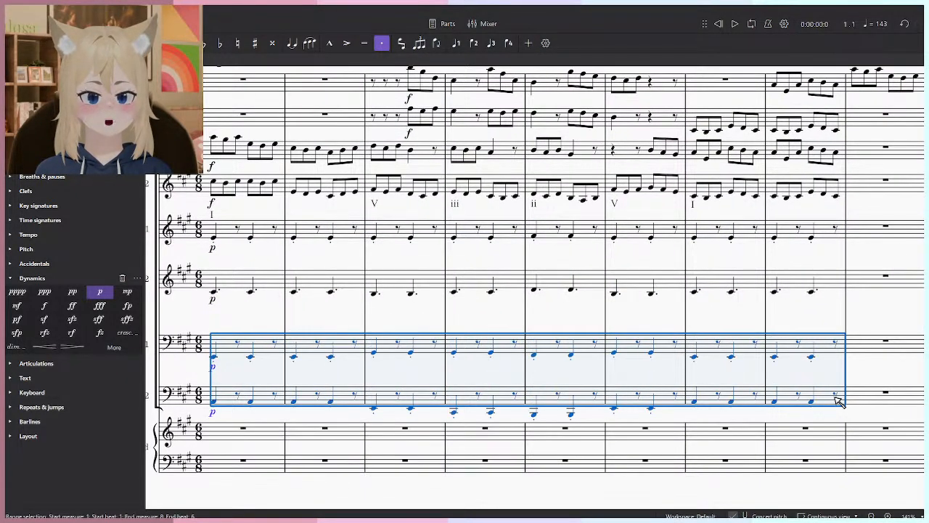
pyautogui.click(638, 324)
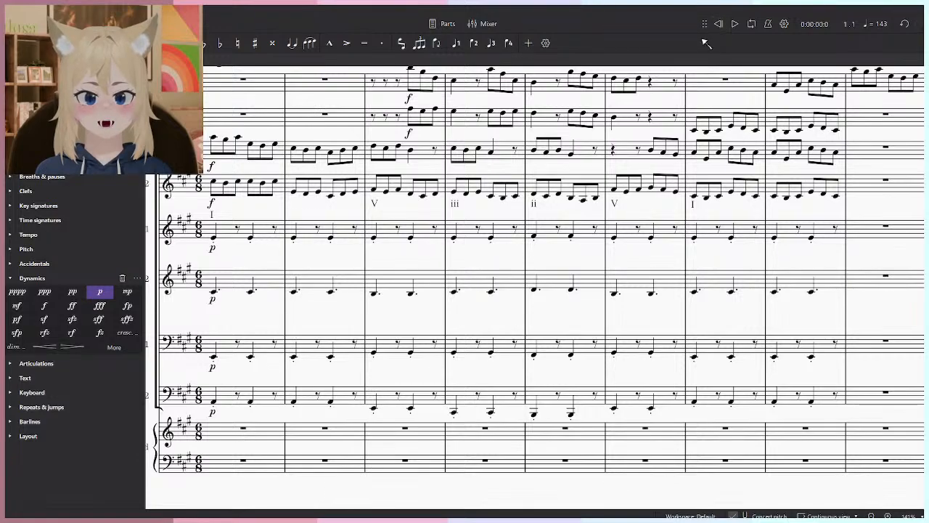
pyautogui.press('space')
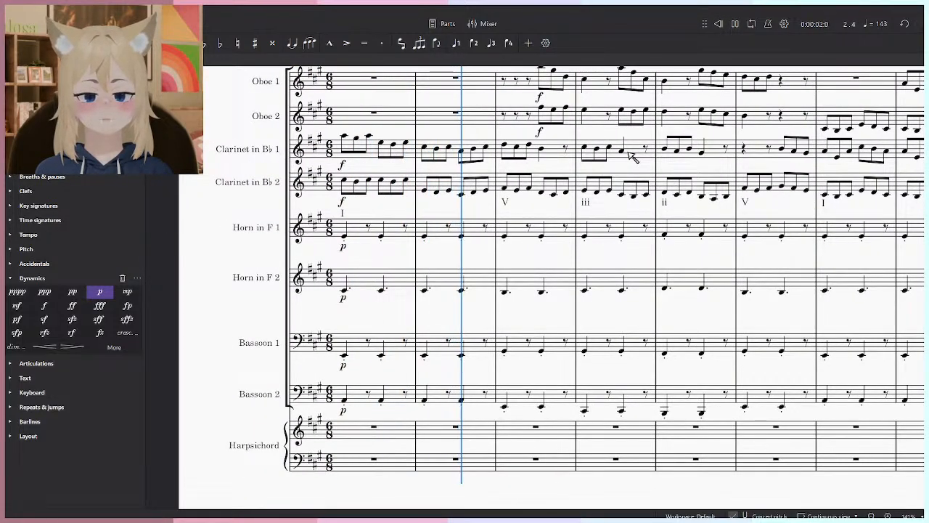
pyautogui.press('space')
# - Turn the Horn 2 notes in measures 1 to 8 into staccato quarter notes
pyautogui.click(345, 290)
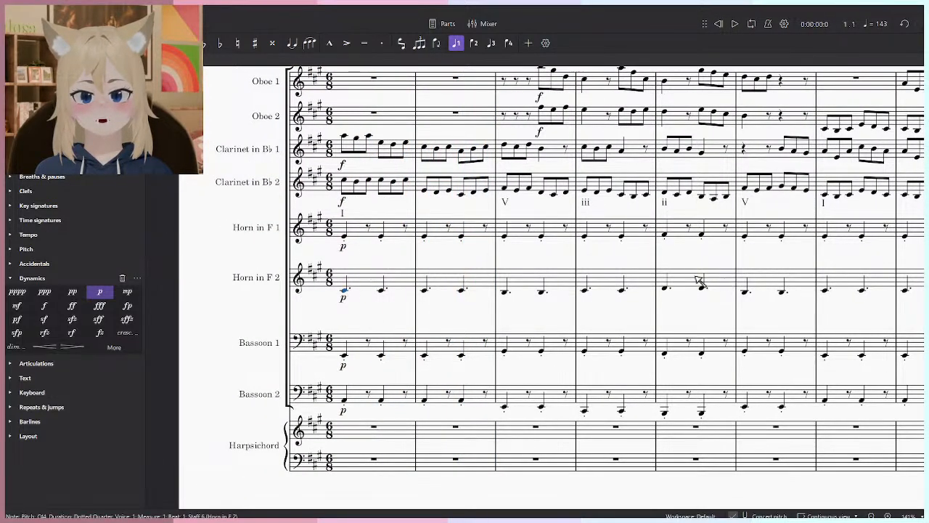
pyautogui.moveTo(716, 280); pyautogui.dragTo(520, 280)
pyautogui.moveTo(594, 268); pyautogui.dragTo(719, 318)
pyautogui.keyDown('shift'); pyautogui.click(789, 286); pyautogui.keyUp('shift')
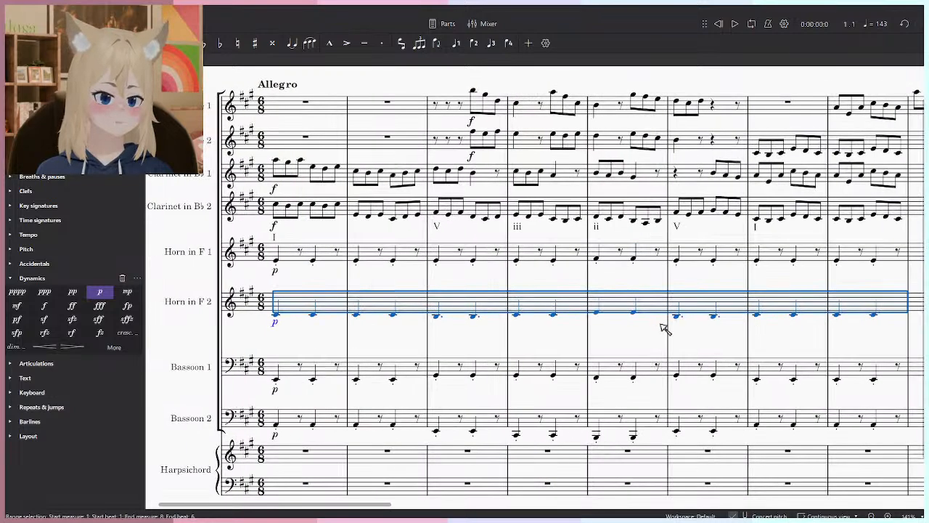
pyautogui.press('5')
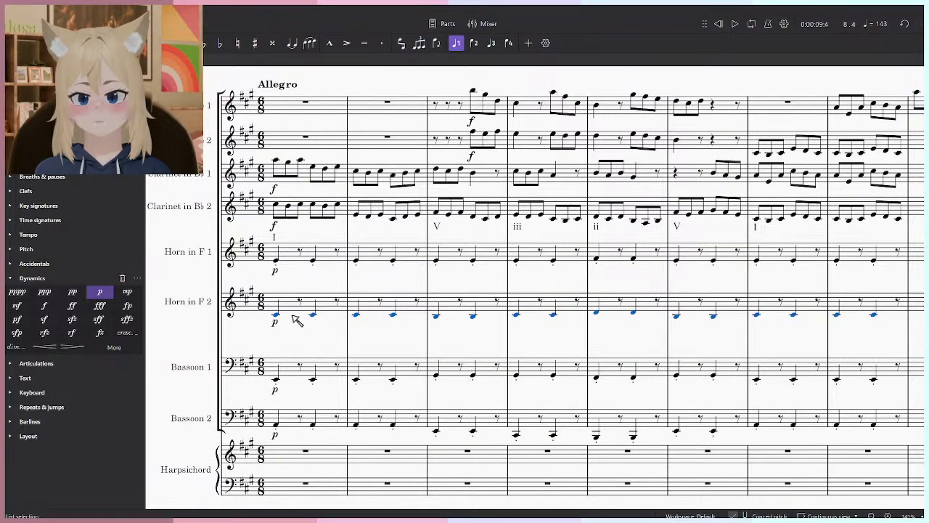
pyautogui.hotkey('shift', 's')
# - Turn Bassoon 2 into one dotted half note per measure without staccato in measures 1 to 8, and play it from the start
pyautogui.click(277, 425)
pyautogui.moveTo(395, 426); pyautogui.dragTo(339, 382)
pyautogui.keyDown('ctrl'); pyautogui.click(300, 382); pyautogui.keyUp('ctrl')
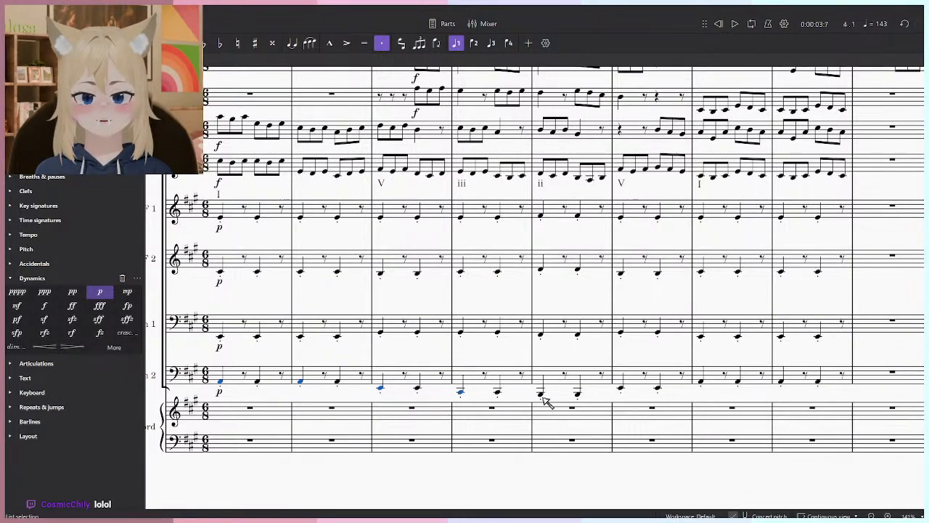
pyautogui.hotkey('shift', 's')
pyautogui.press('6')
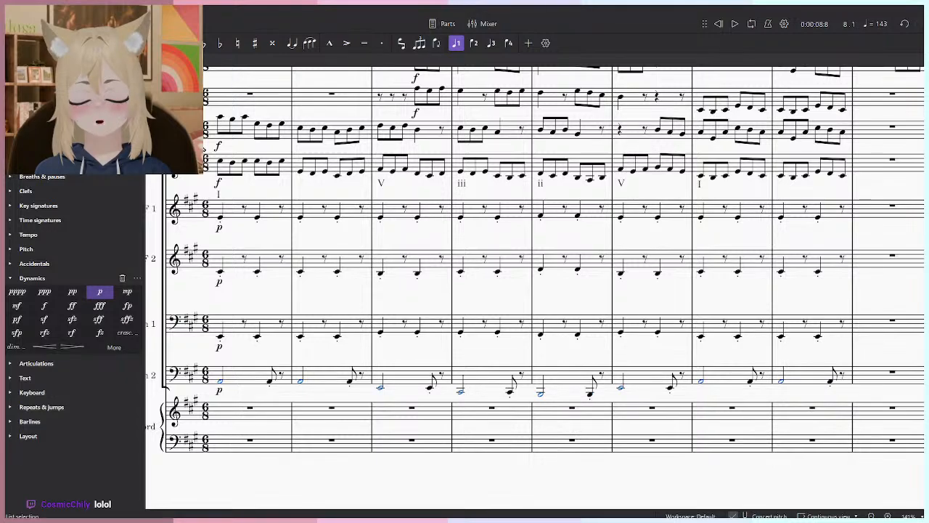
pyautogui.press('.')
pyautogui.click(314, 468)
pyautogui.press('space')
pyautogui.press('space')
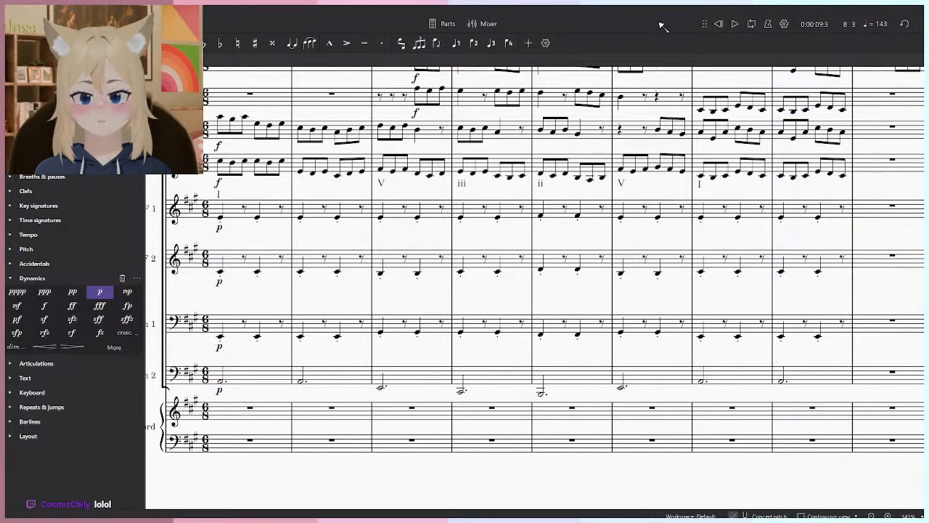
pyautogui.click(730, 29)
pyautogui.click(718, 26)
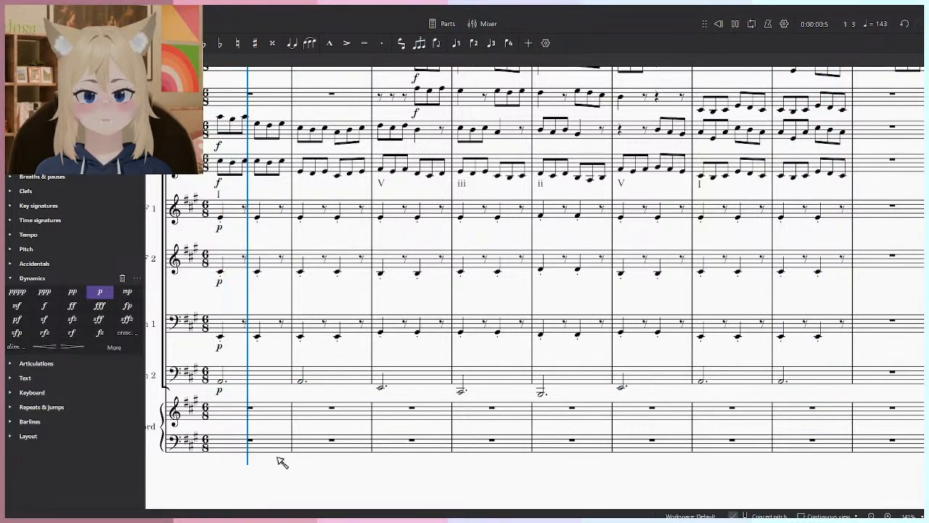
pyautogui.press('space')
# - Enter a quarter-note A major chord of E, A and C♯ at the start of the Harpsichord's treble staff
pyautogui.click(859, 327)
pyautogui.click(828, 330)
pyautogui.moveTo(459, 343); pyautogui.dragTo(612, 339)
pyautogui.scroll(2, 349, 446)
pyautogui.click(401, 483)
pyautogui.click(397, 349)
pyautogui.press('n')
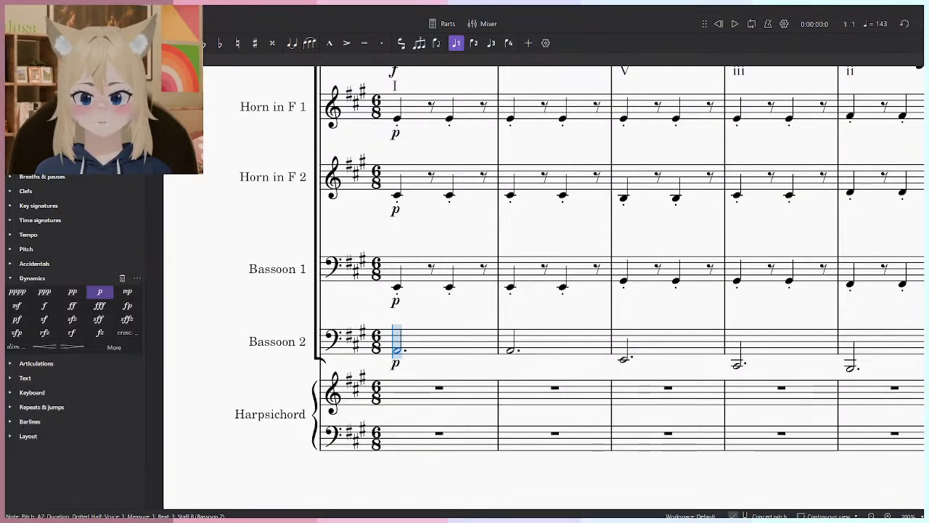
pyautogui.click(398, 400)
pyautogui.press('Escape')
pyautogui.click(397, 391)
pyautogui.press('space')
pyautogui.press('space')
# - Copy the Harpsichord's opening chord to beat 4 of measure 1
pyautogui.keyDown('shift'); pyautogui.click(402, 406); pyautogui.keyUp('shift')
pyautogui.hotkey('ctrl', 'c')
pyautogui.click(452, 390)
pyautogui.hotkey('ctrl', 'v')
pyautogui.press('Escape')
# - Copy the Harpsichord's treble staff chords from measure 1 into measure 2
pyautogui.click(517, 415)
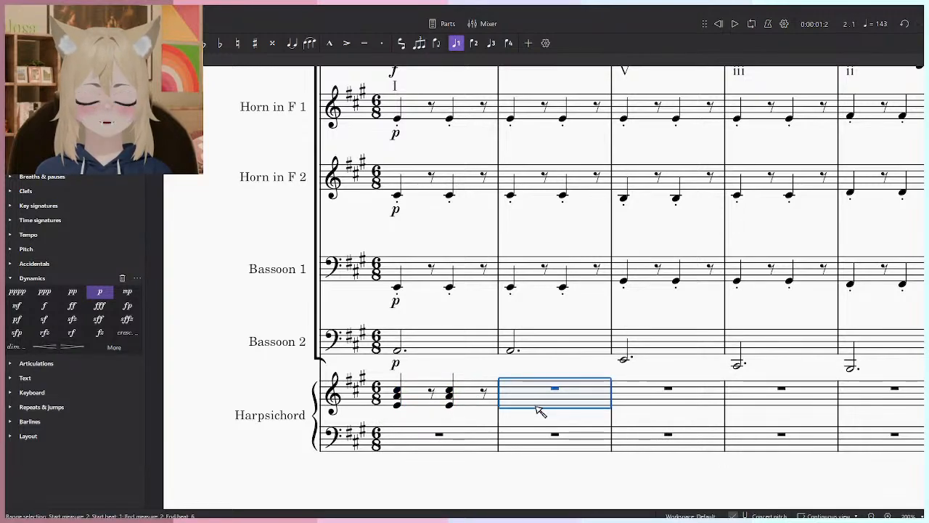
pyautogui.click(477, 408)
pyautogui.hotkey('ctrl', 'c')
pyautogui.click(555, 401)
pyautogui.hotkey('ctrl', 'v')
# - Try pasting the Harpsichord chords into measures 3 and 4, and undo both pastes
pyautogui.click(701, 396)
pyautogui.hotkey('ctrl', 'v')
pyautogui.click(784, 399)
pyautogui.hotkey('ctrl', 'v')
pyautogui.scroll(-2, 675, 398)
pyautogui.scroll(-1, 675, 397)
pyautogui.hotkey('ctrl', 'z')
pyautogui.hotkey('ctrl', 'z')
pyautogui.press('Escape')
# - Lower the top note of each Harpsichord chord in measures 1 and 2 by an octave and listen to the opening
pyautogui.click(720, 24)
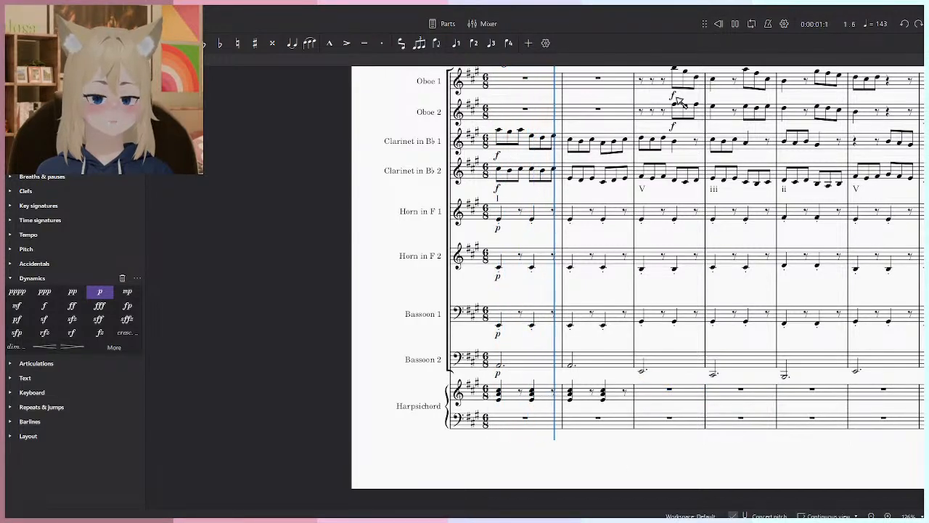
pyautogui.press('space')
pyautogui.scroll(5, 602, 386)
pyautogui.click(604, 393)
pyautogui.hotkey('ctrl', 'Down')
pyautogui.press('Left')
pyautogui.press('Left')
pyautogui.hotkey('ctrl', 'Down')
pyautogui.press('Left')
pyautogui.press('Left')
pyautogui.press('space')
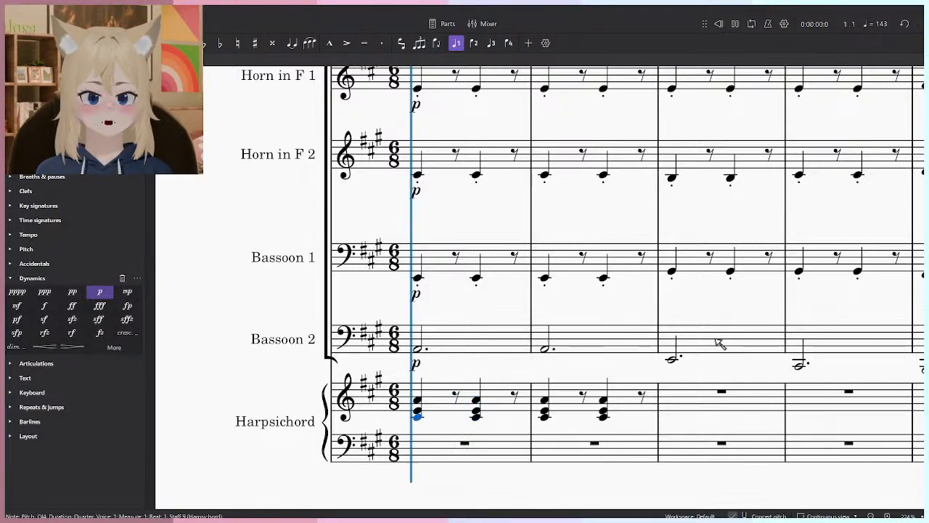
pyautogui.press('space')
# - Delete the Harpsichord's treble staff chords from measures 1 and 2
pyautogui.click(642, 409)
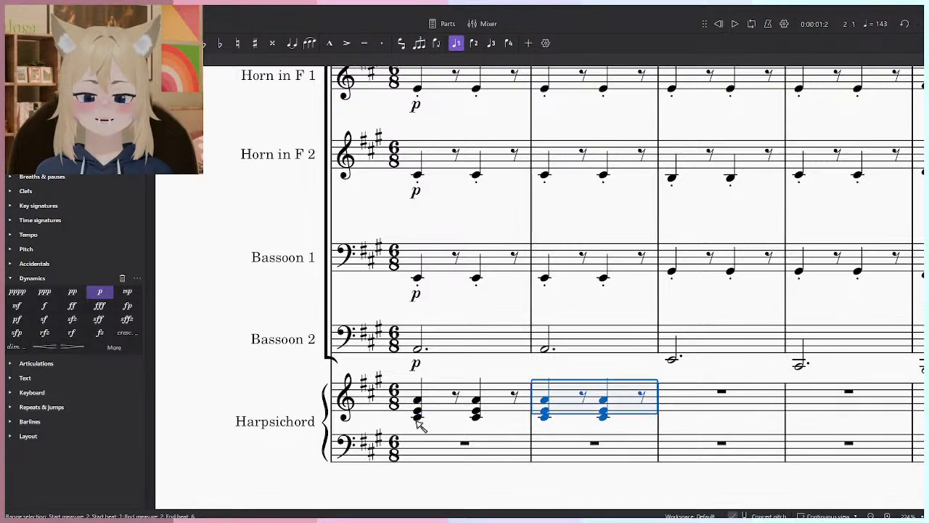
pyautogui.keyDown('shift'); pyautogui.click(419, 408); pyautogui.keyUp('shift')
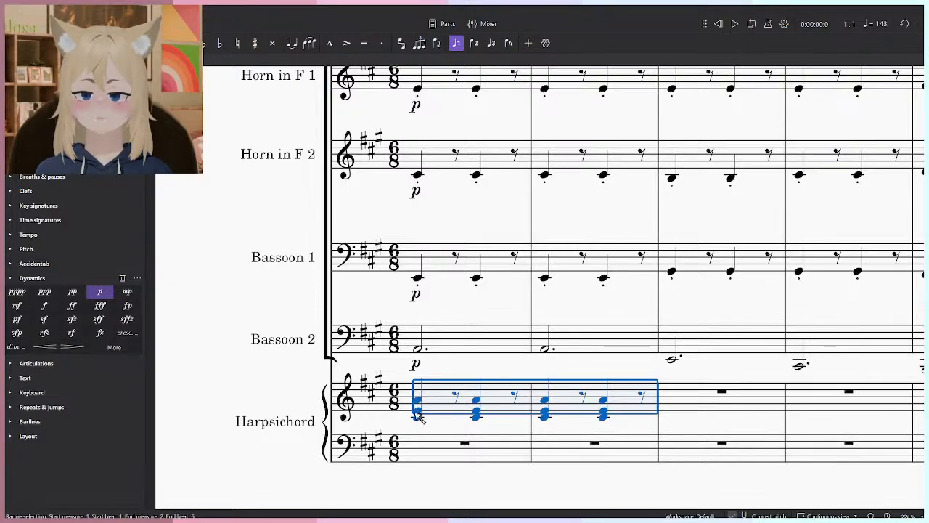
pyautogui.press('Delete')
pyautogui.press('Escape')
# - Move the Bassoon 2 part of measures 1 to 8 into the Harpsichord's bass staff and play it
pyautogui.scroll(-6, 573, 324)
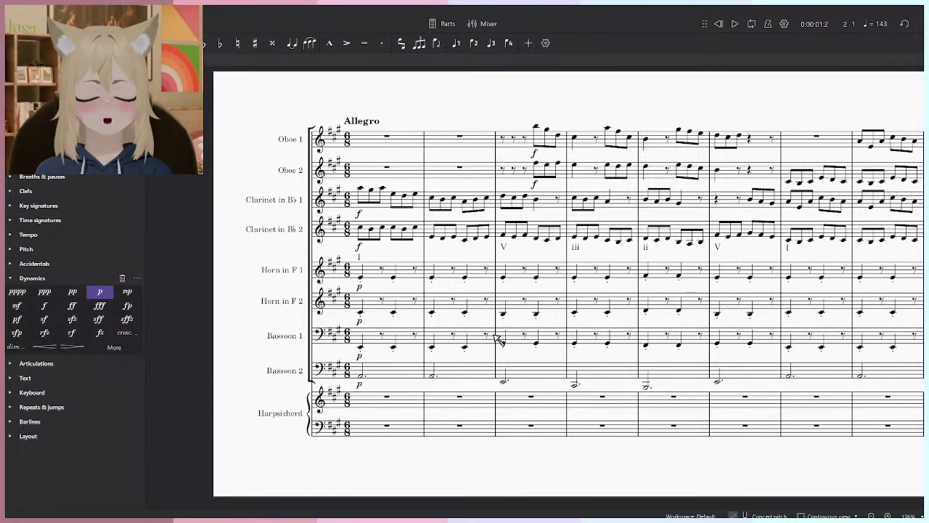
pyautogui.moveTo(521, 335); pyautogui.dragTo(434, 339)
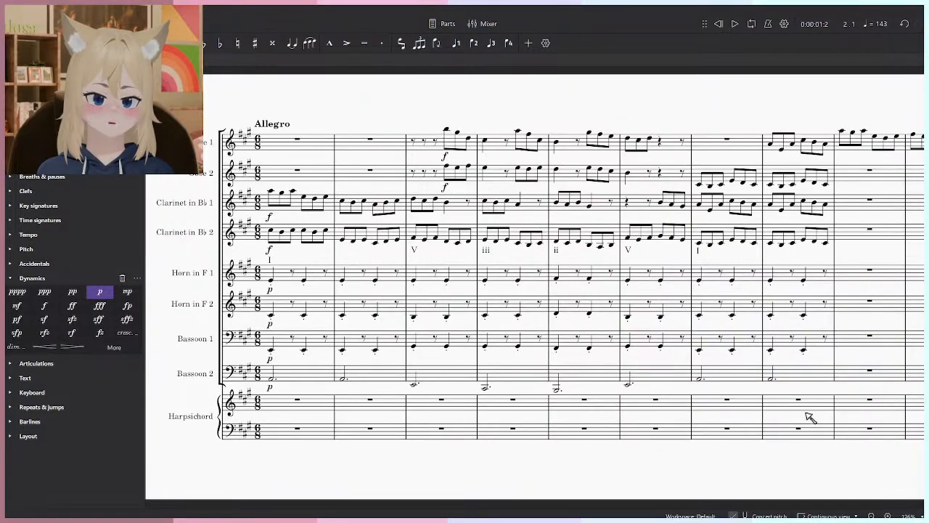
pyautogui.moveTo(809, 416); pyautogui.dragTo(618, 416)
pyautogui.moveTo(358, 416); pyautogui.dragTo(610, 429)
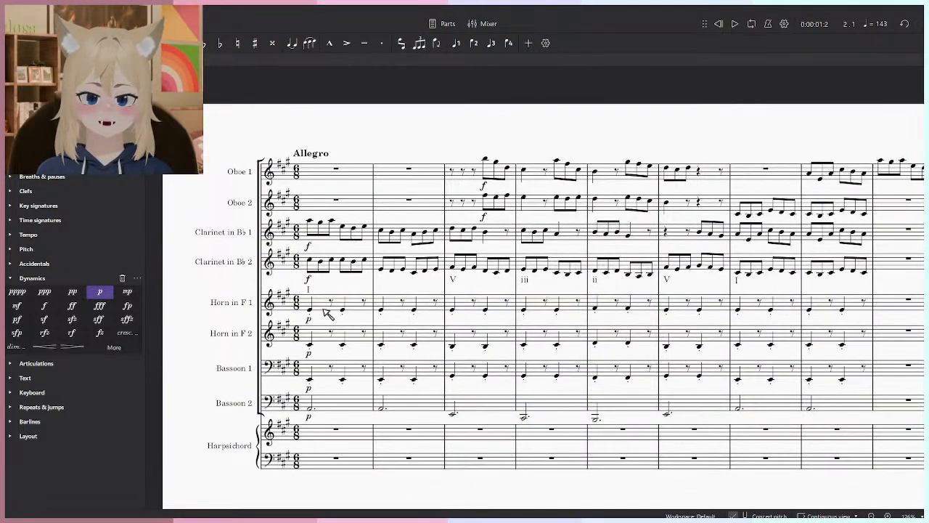
pyautogui.click(324, 304)
pyautogui.moveTo(498, 354); pyautogui.dragTo(409, 328)
pyautogui.click(248, 376)
pyautogui.keyDown('shift'); pyautogui.click(762, 375); pyautogui.keyUp('shift')
pyautogui.hotkey('ctrl', 'x')
pyautogui.click(248, 436)
pyautogui.hotkey('ctrl', 'v')
pyautogui.click(325, 483)
pyautogui.press('space')
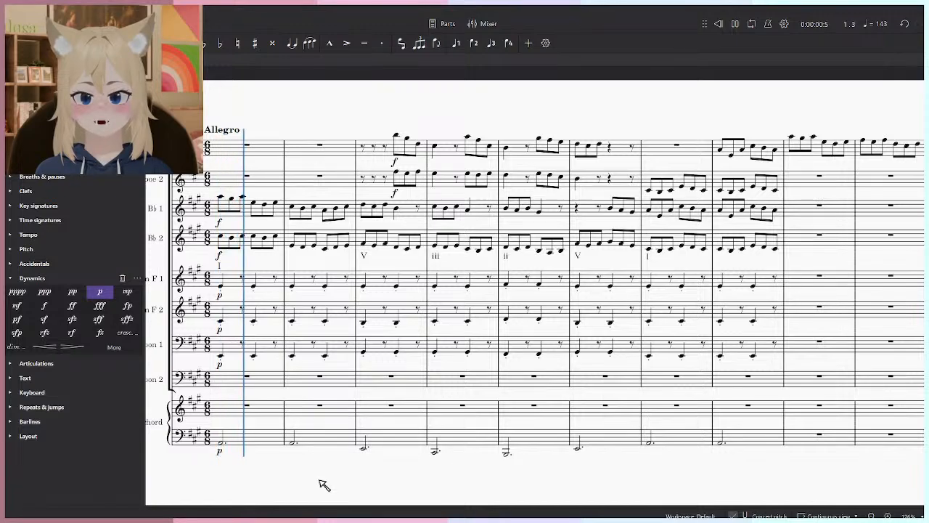
# - Paste the dotted half note bass line back into Bassoon 2 as a doubling and play the passage
pyautogui.click(251, 382)
pyautogui.hotkey('ctrl', 'v')
pyautogui.click(286, 485)
pyautogui.press('space')
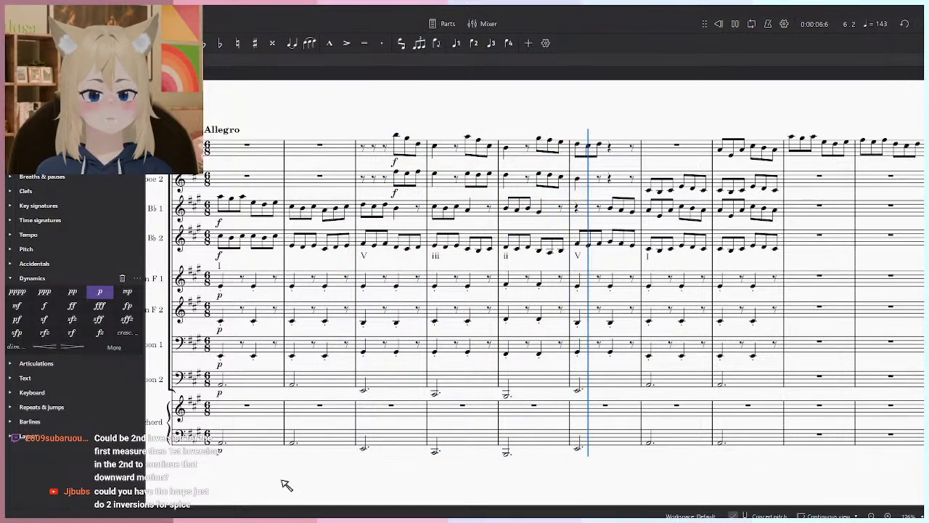
pyautogui.press('space')
# - Lower the Harpsichord's bass notes in measures 7 and 8 by an octave
pyautogui.click(676, 434)
pyautogui.keyDown('shift'); pyautogui.click(755, 444); pyautogui.keyUp('shift')
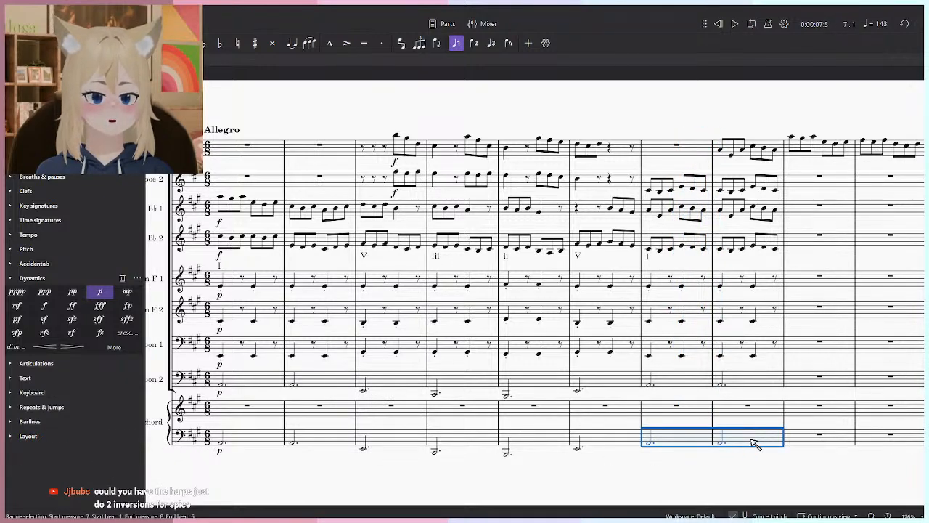
pyautogui.click(266, 427)
pyautogui.click(270, 436)
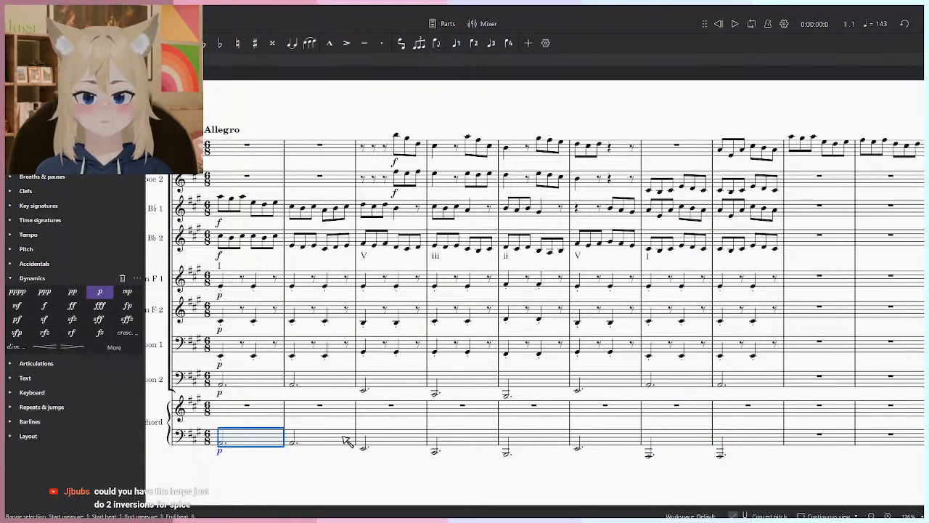
pyautogui.keyDown('shift'); pyautogui.click(613, 444); pyautogui.keyUp('shift')
pyautogui.click(635, 496)
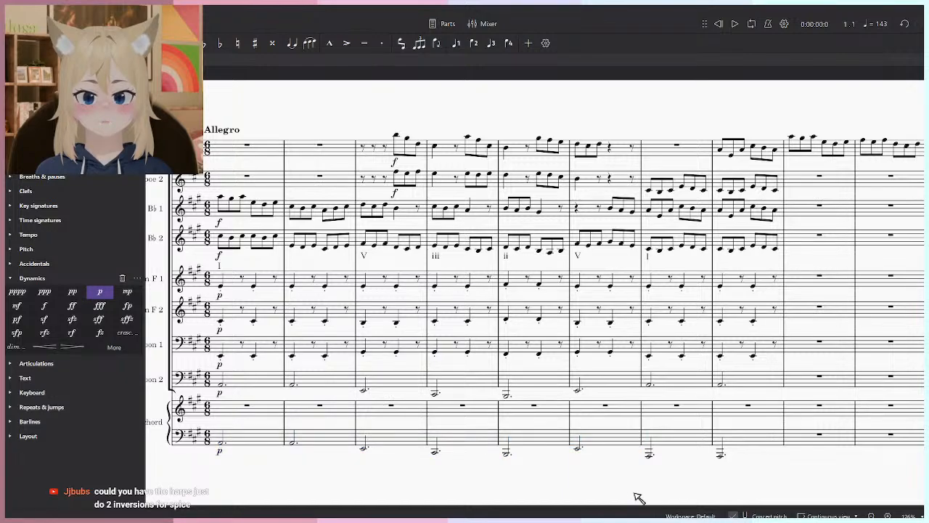
# - Try lowering the Harpsichord's bass notes in measures 1 to 6 by an octave and revert them
pyautogui.hotkey('ctrl', 'z')
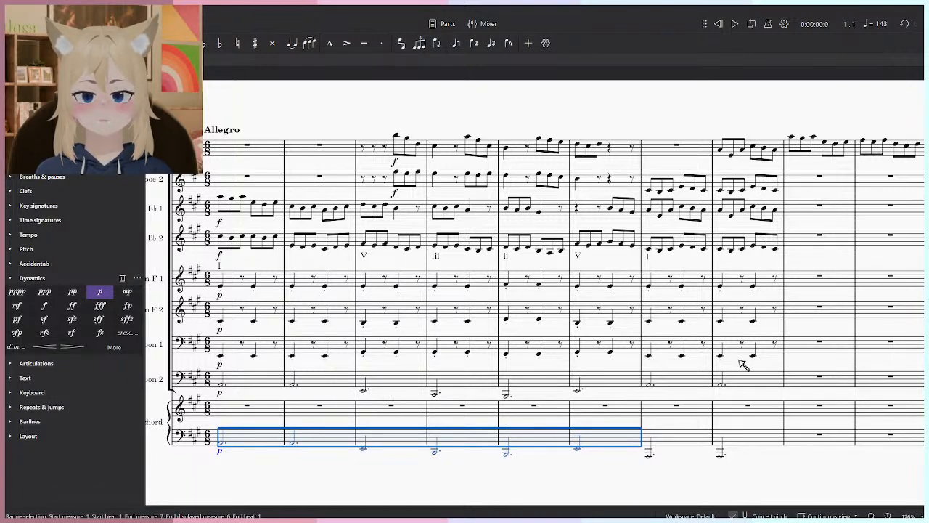
pyautogui.hotkey('ctrl', 'Down')
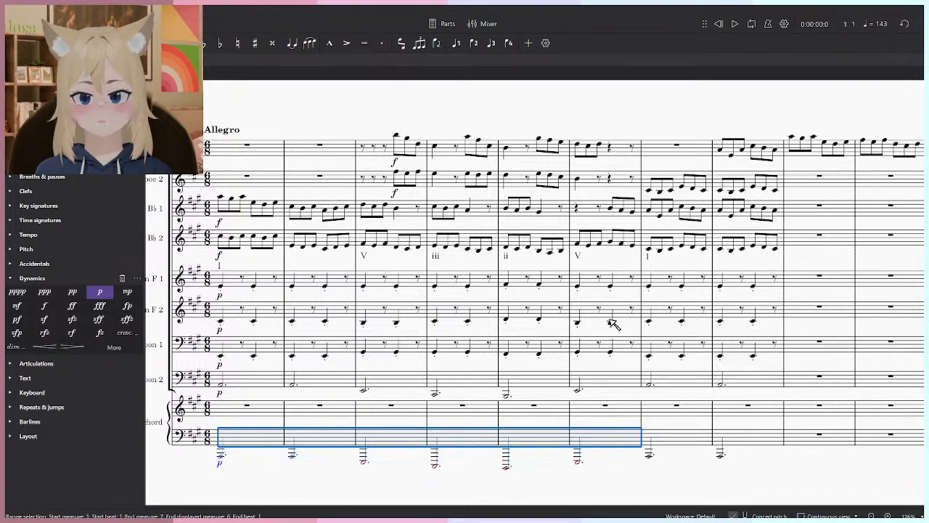
pyautogui.hotkey('ctrl', 'Up')
# - Lower the Harpsichord's bass notes in measures 1 and 2 by an octave and play the passage
pyautogui.click(338, 456)
pyautogui.click(313, 441)
pyautogui.keyDown('shift'); pyautogui.click(235, 431); pyautogui.keyUp('shift')
pyautogui.click(406, 498)
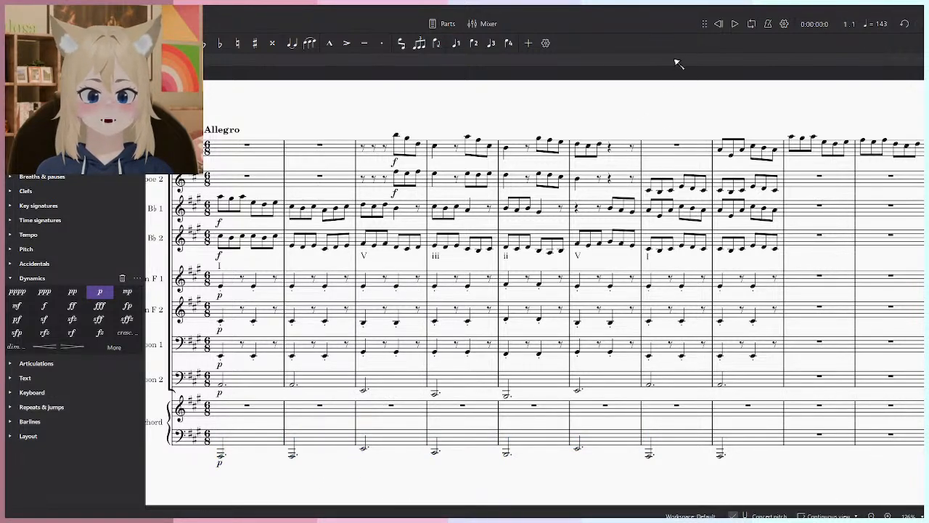
pyautogui.click(734, 24)
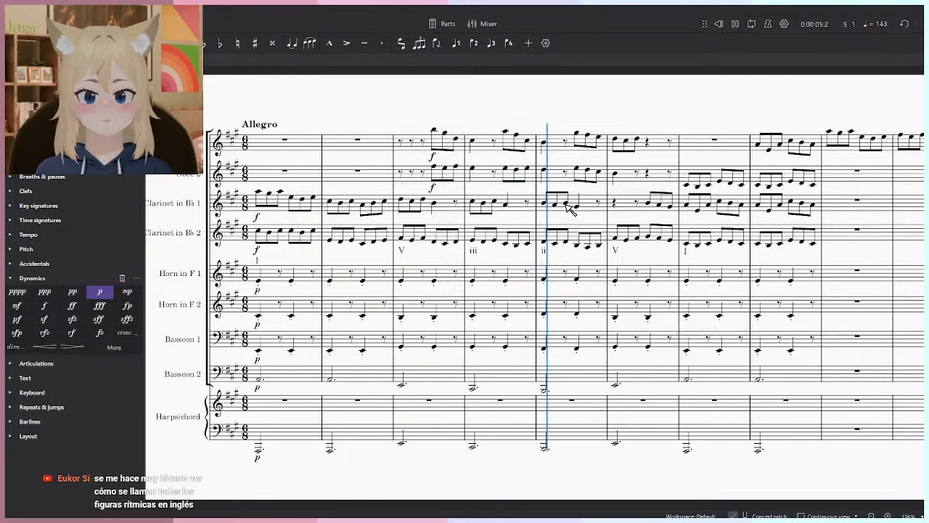
# - Shorten the Harpsichord's bass notes in measures 1 to 8 to quarter notes
pyautogui.click(795, 435)
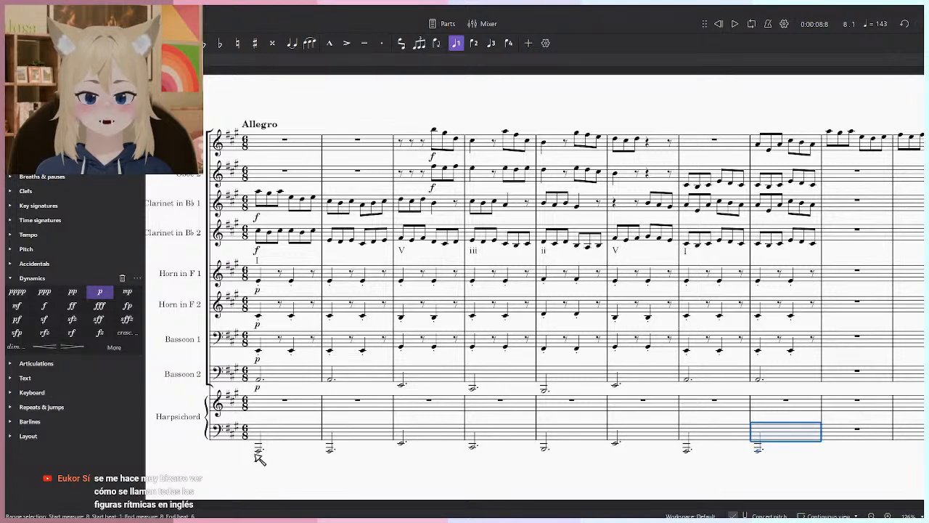
pyautogui.keyDown('shift'); pyautogui.click(282, 435); pyautogui.keyUp('shift')
pyautogui.press('5')
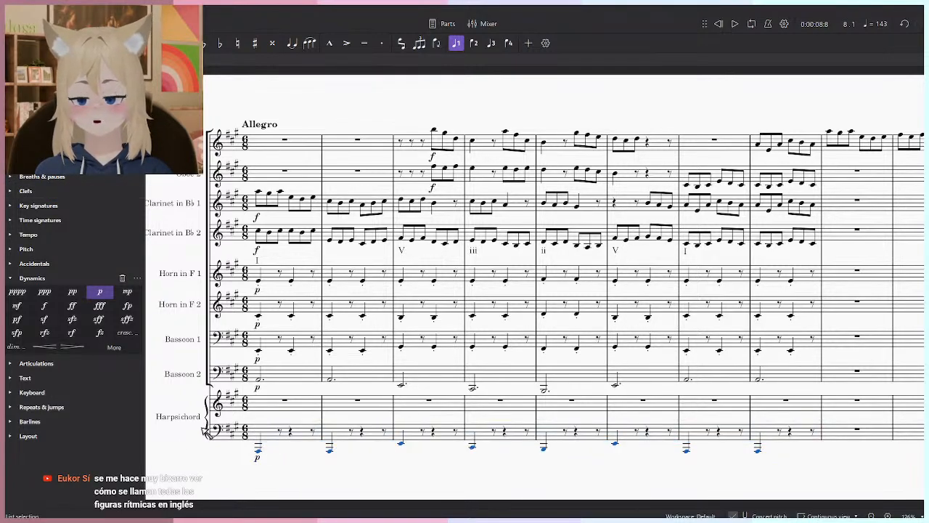
# - Add a quarter note on beat 4 of the Harpsichord's bass in measures 1 to 8, repeating each measure's first pitch
pyautogui.scroll(1, 293, 451)
pyautogui.click(291, 430)
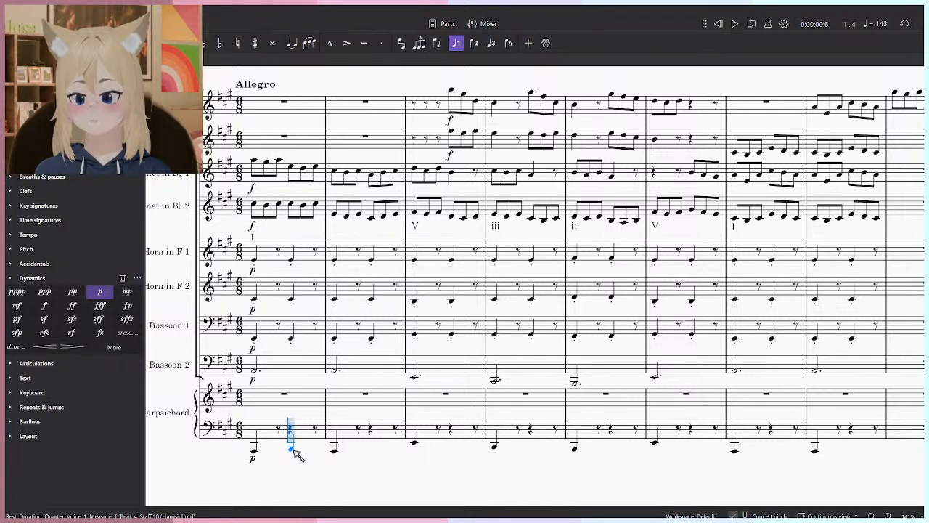
pyautogui.click(296, 451)
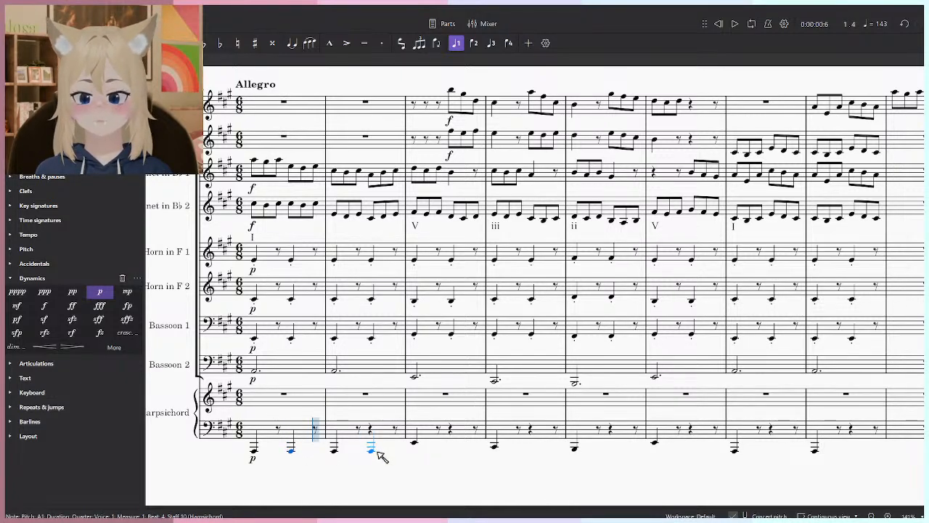
pyautogui.click(455, 445)
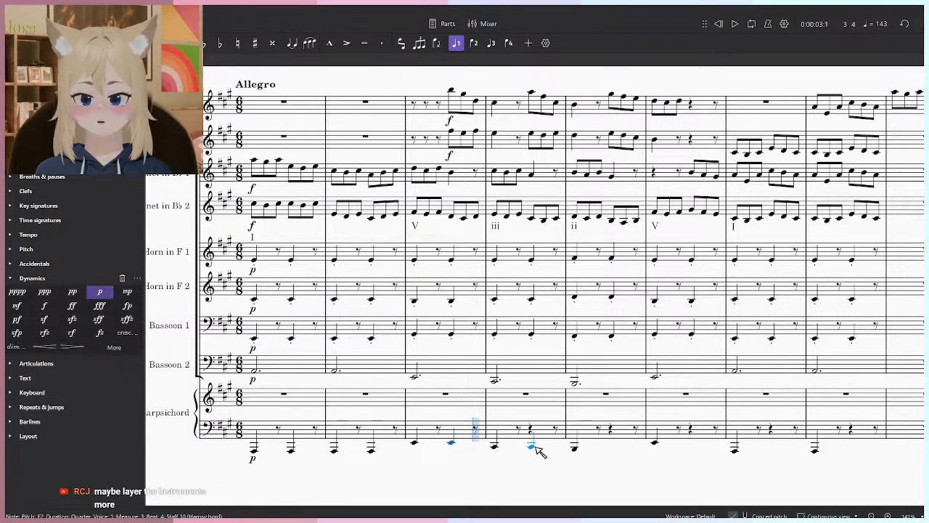
pyautogui.click(532, 447)
pyautogui.click(615, 453)
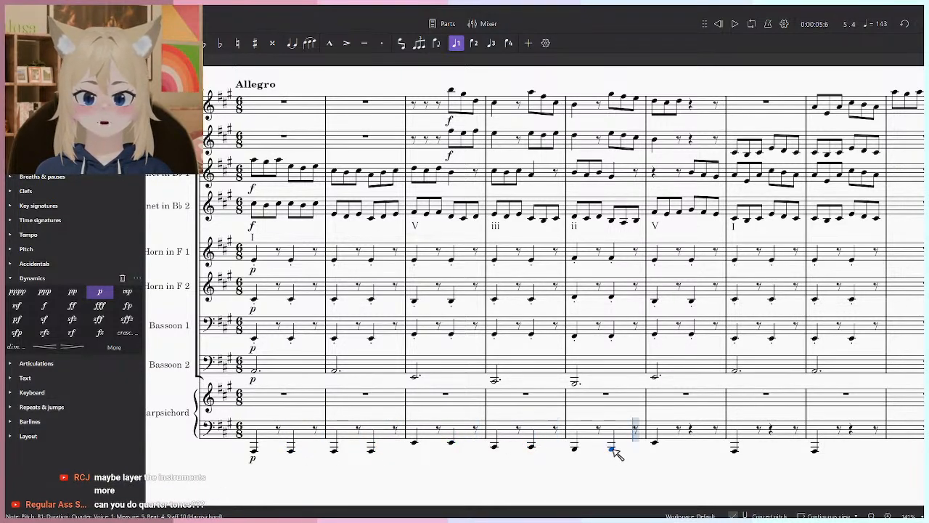
pyautogui.click(693, 443)
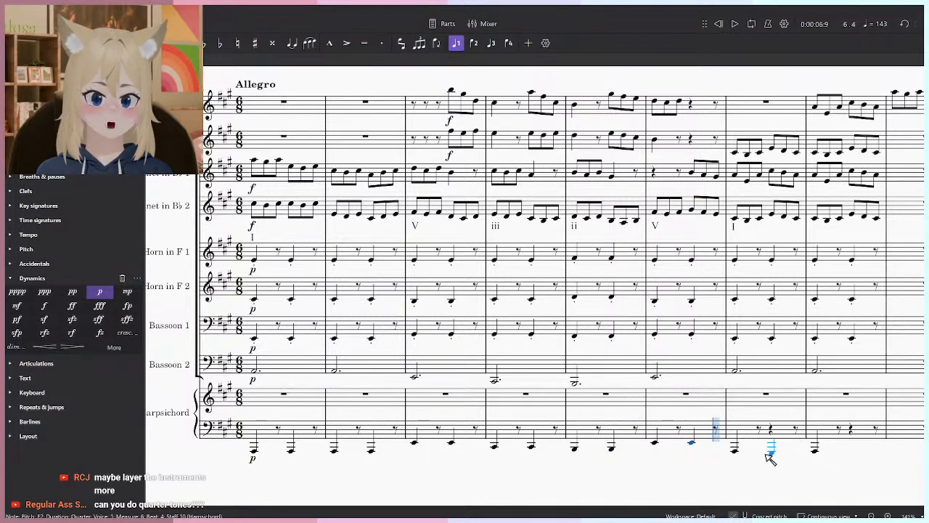
pyautogui.click(770, 450)
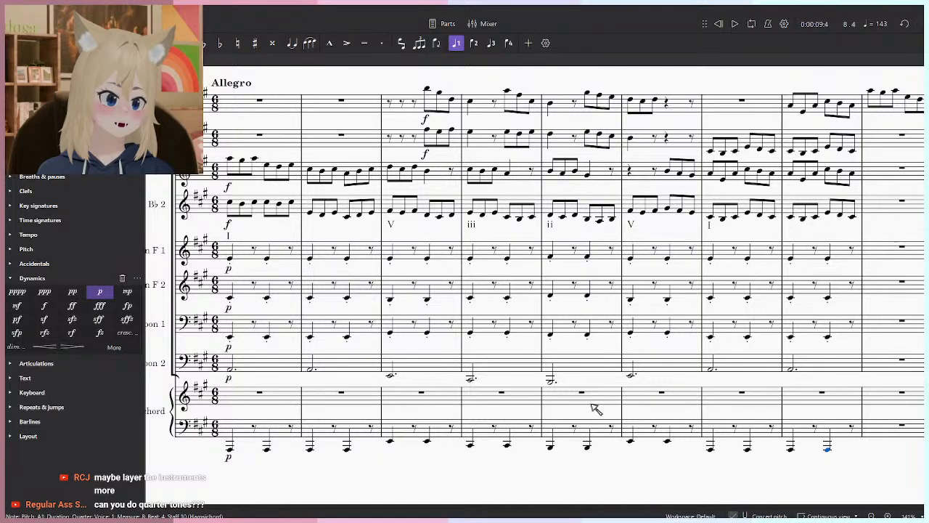
# - Lower the Harpsichord's volume slightly in the mixer and play the passage from the start to check the balance
pyautogui.scroll(5, 629, 409)
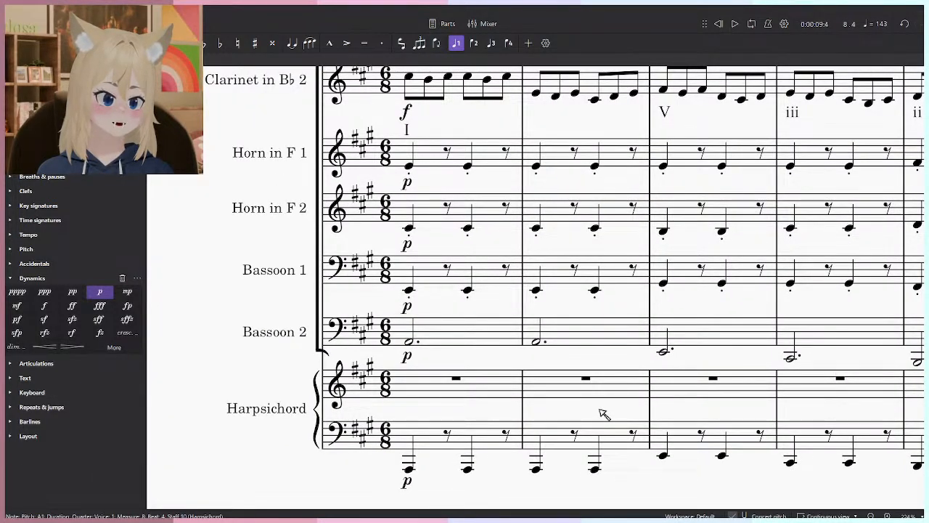
pyautogui.scroll(-6, 604, 413)
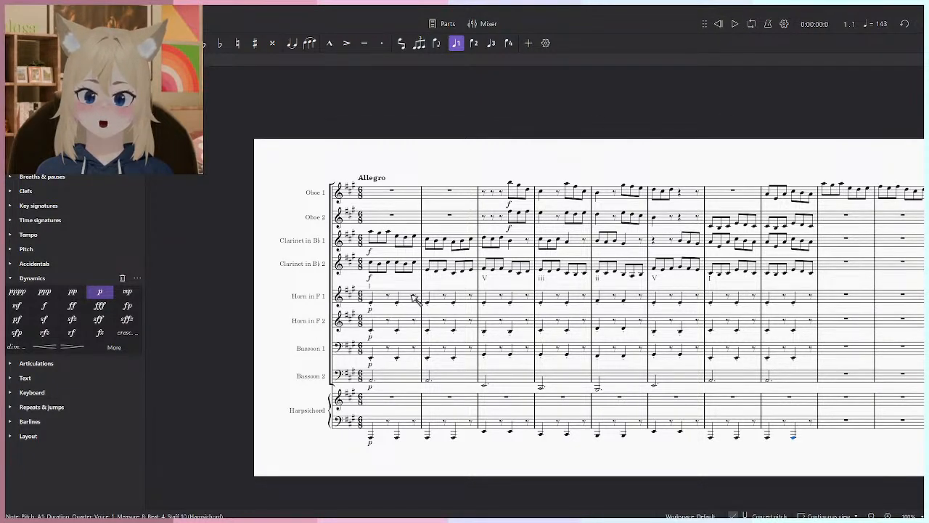
pyautogui.press('space')
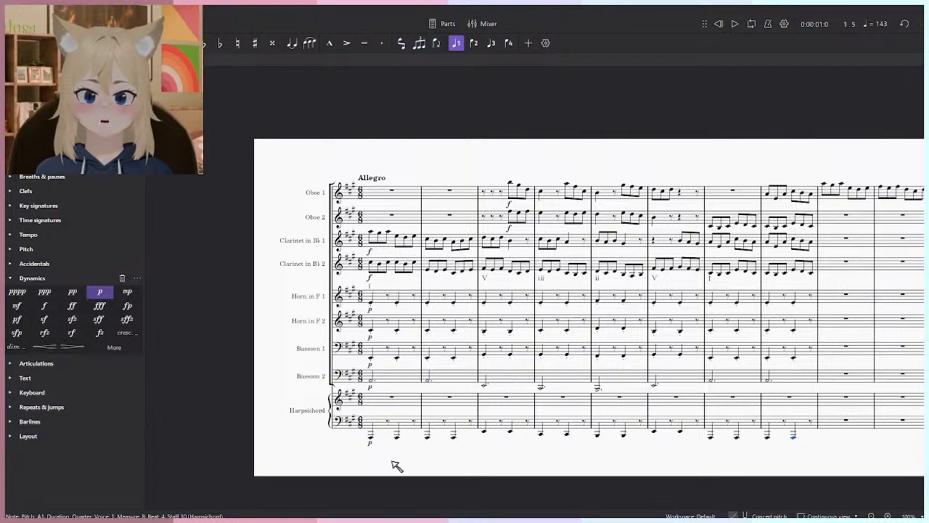
pyautogui.scroll(5, 423, 441)
pyautogui.press('F10')
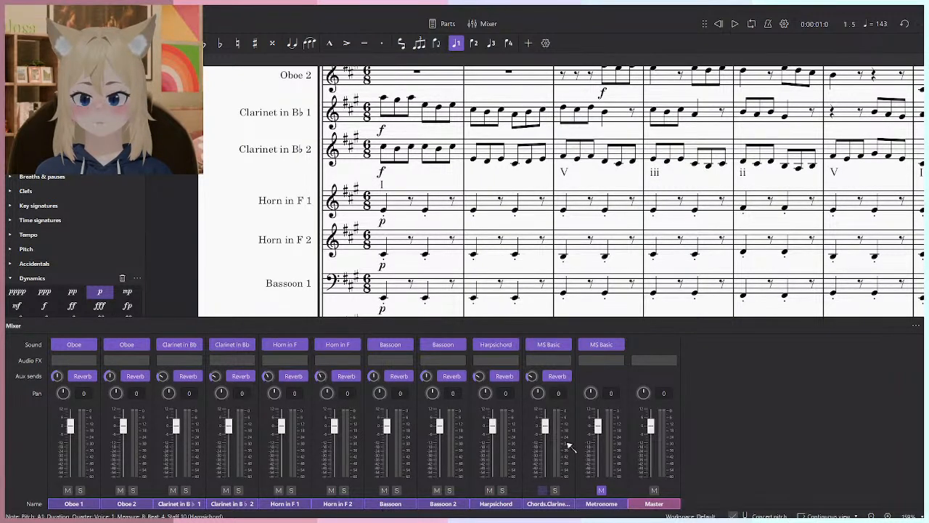
pyautogui.press('F10')
pyautogui.click(718, 25)
pyautogui.press('space')
pyautogui.press('F10')
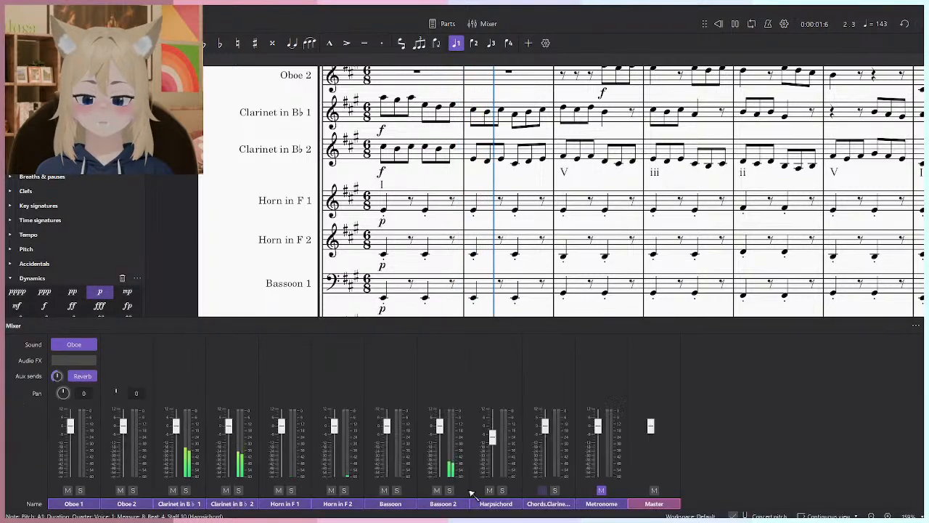
pyautogui.press('F10')
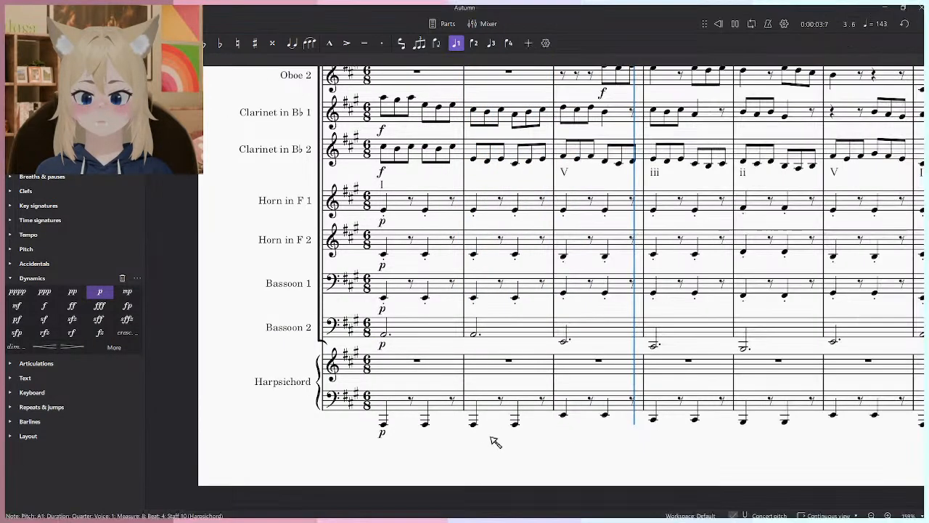
# - Remove the p dynamic from the Harpsichord's bass in measure 1 and play the passage through measure 8
pyautogui.click(383, 434)
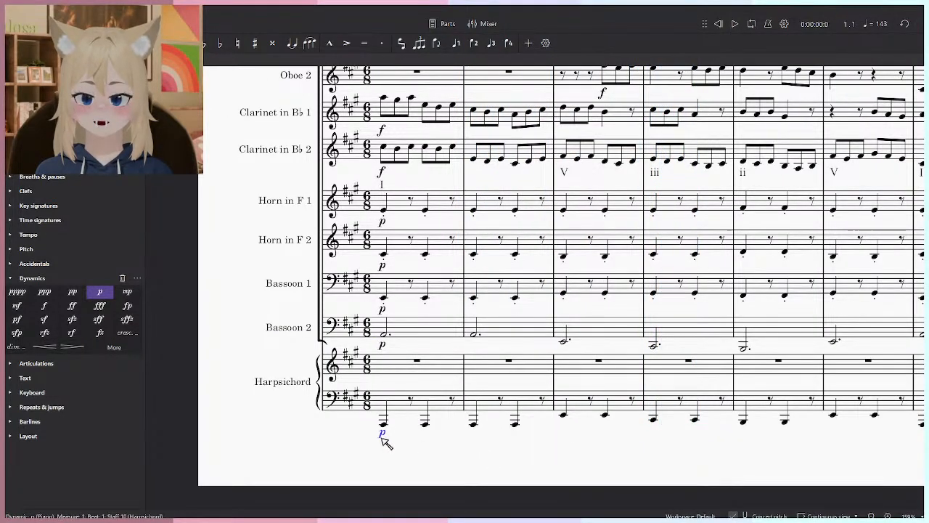
pyautogui.press('Delete')
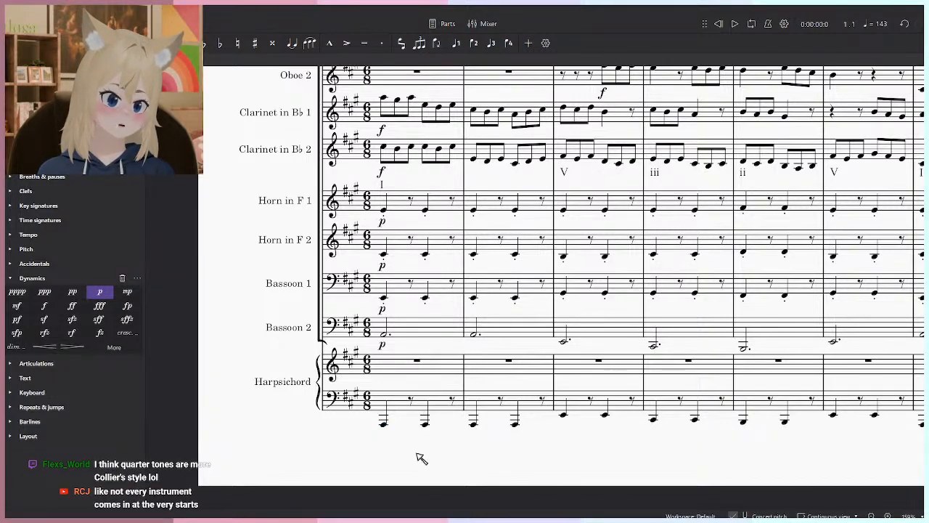
pyautogui.scroll(3, 457, 426)
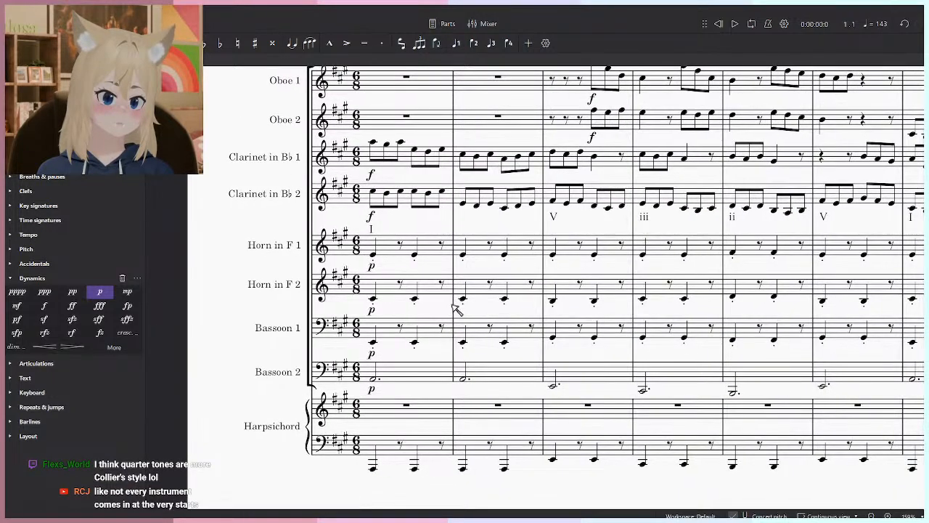
pyautogui.scroll(-3, 451, 395)
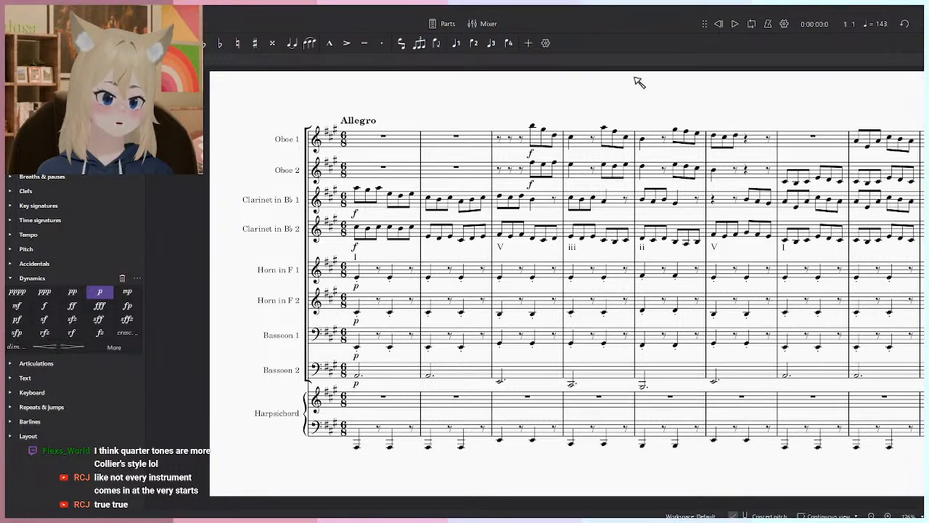
pyautogui.press('space')
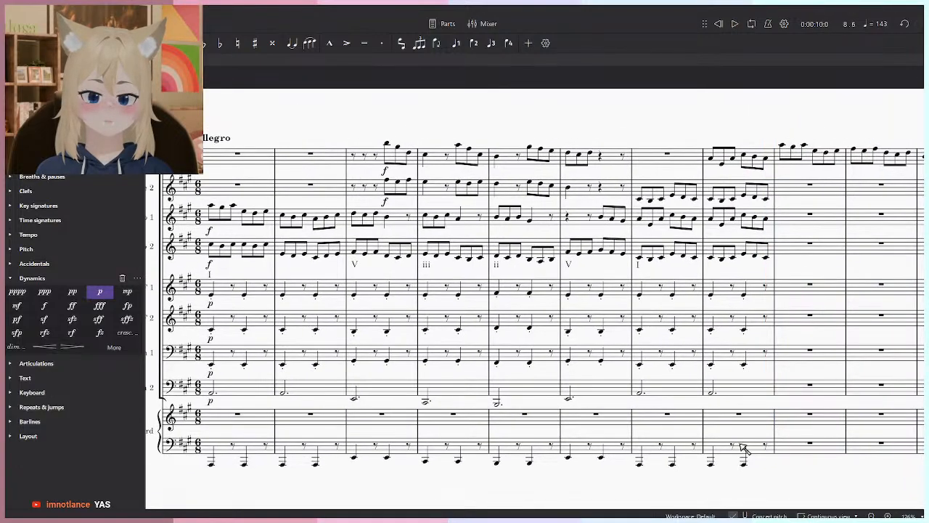
# - Stop playback and delete all the Harpsichord's bass notes in measures 1 to 8
pyautogui.click(764, 450)
pyautogui.keyDown('shift'); pyautogui.click(320, 432); pyautogui.keyUp('shift')
pyautogui.press('Delete')
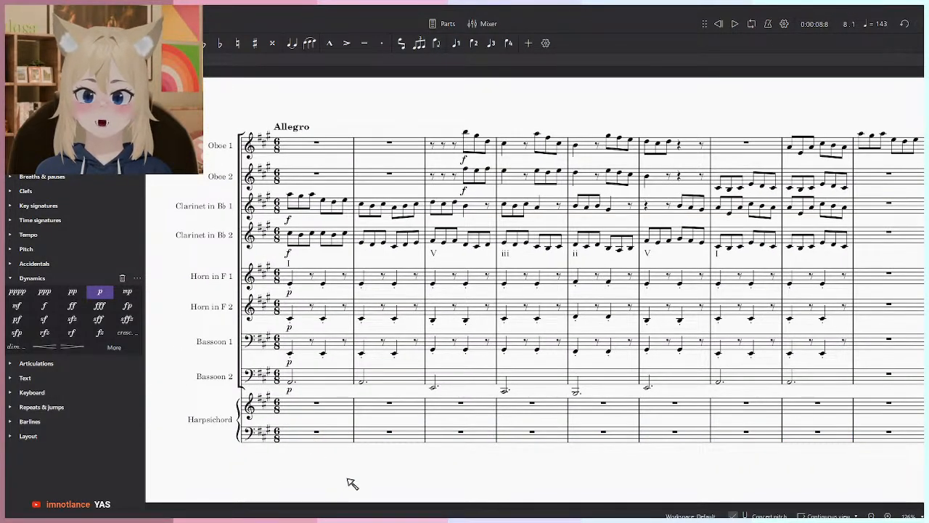
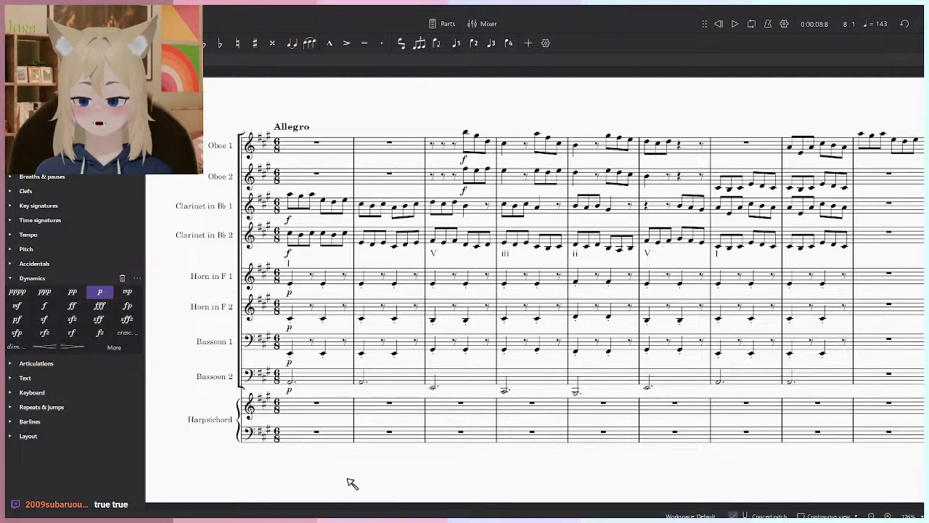
pyautogui.click(842, 353)
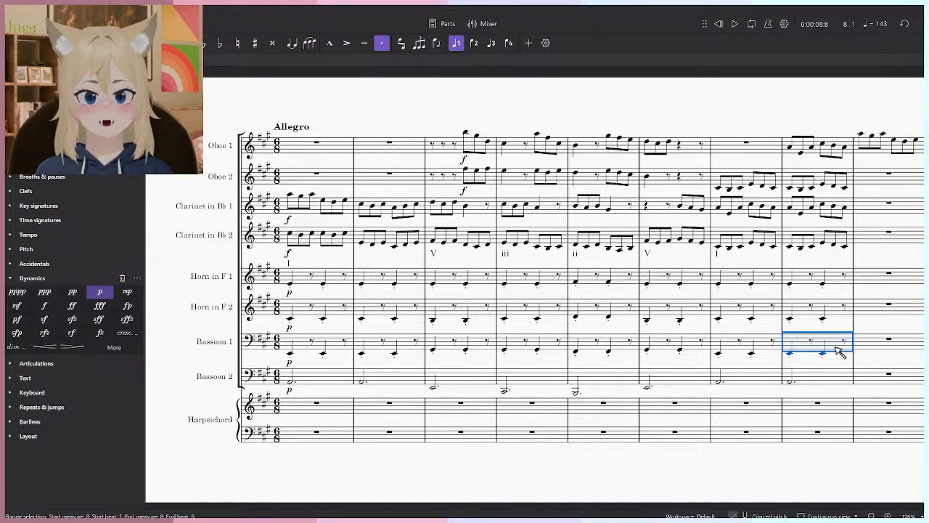
pyautogui.click(521, 465)
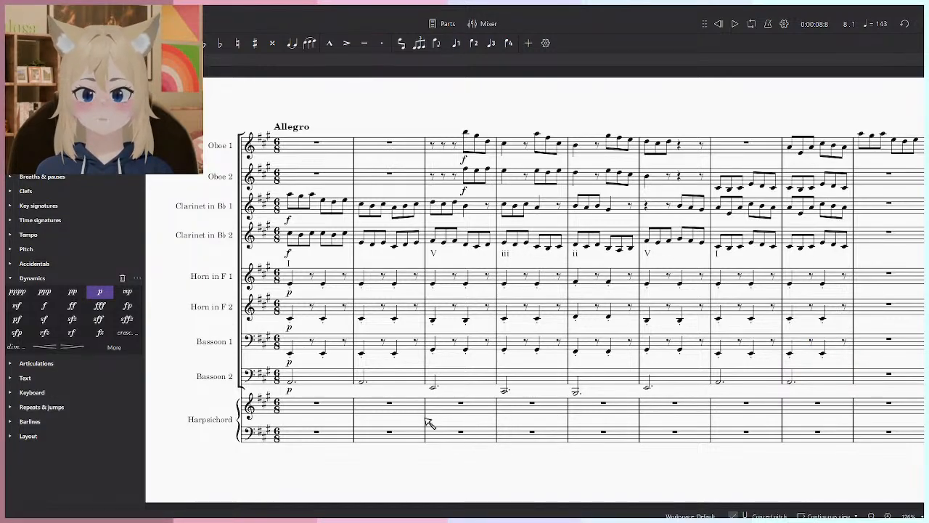
pyautogui.scroll(3, 338, 338)
pyautogui.click(337, 334)
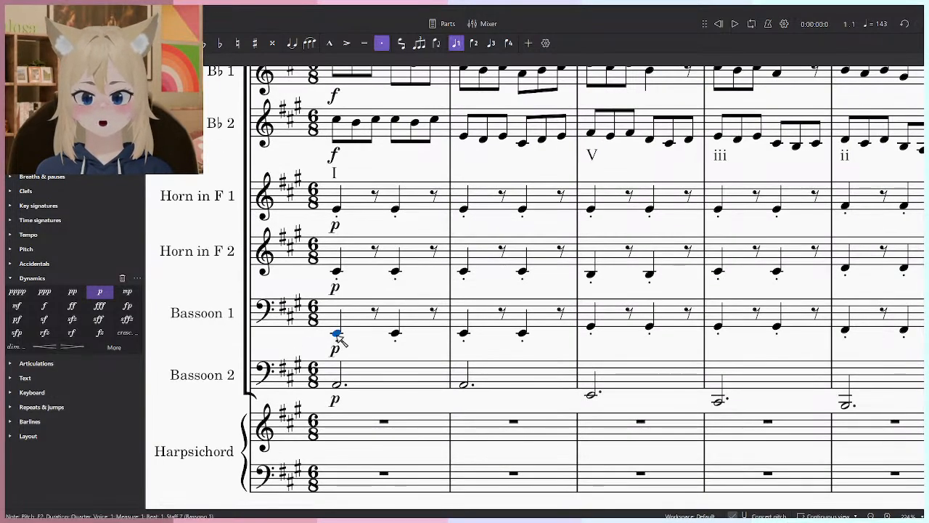
pyautogui.click(386, 352)
pyautogui.scroll(-3, 406, 341)
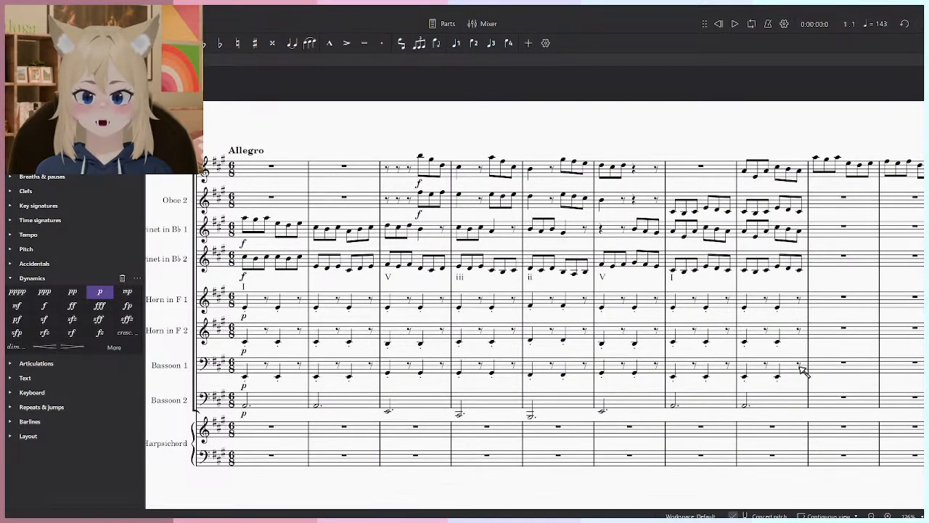
# - Raise the Bassoon 1 line in measures 1 to 8 by one octave and play the opening back
pyautogui.click(802, 370)
pyautogui.click(244, 376)
pyautogui.press('space')
pyautogui.press('space')
pyautogui.keyDown('shift'); pyautogui.click(794, 371); pyautogui.keyUp('shift')
pyautogui.hotkey('ctrl', 'Up')
pyautogui.press('space')
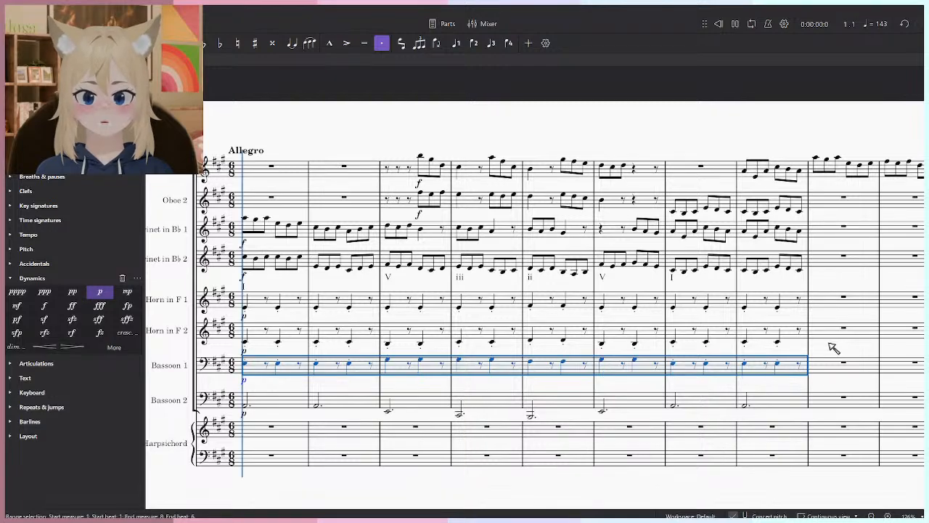
pyautogui.click(456, 488)
pyautogui.moveTo(480, 463); pyautogui.dragTo(490, 439)
pyautogui.press('space')
# - Try changing the opening dynamics of both horns and Bassoon 1 to f, and undo the change
pyautogui.click(254, 356)
pyautogui.keyDown('ctrl'); pyautogui.click(254, 327); pyautogui.keyUp('ctrl')
pyautogui.keyDown('ctrl'); pyautogui.click(254, 292); pyautogui.keyUp('ctrl')
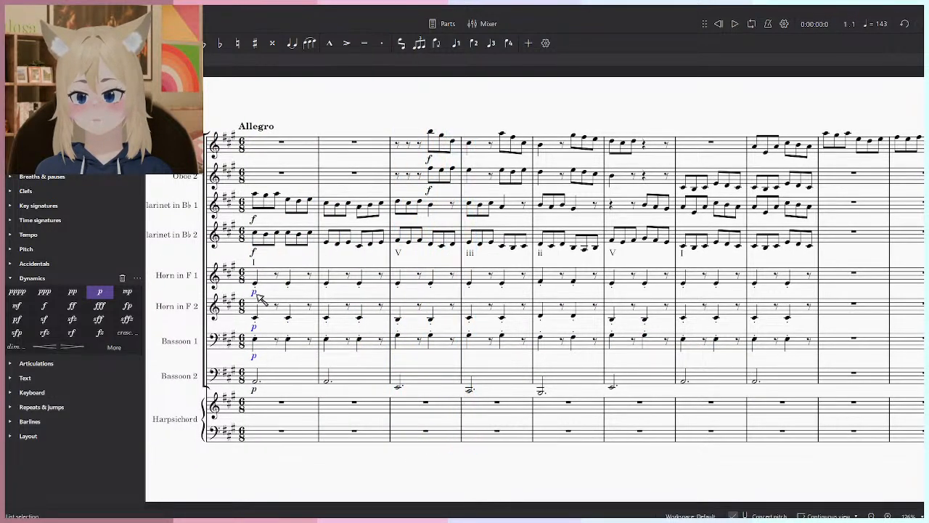
pyautogui.click(44, 306)
pyautogui.hotkey('ctrl', 'z')
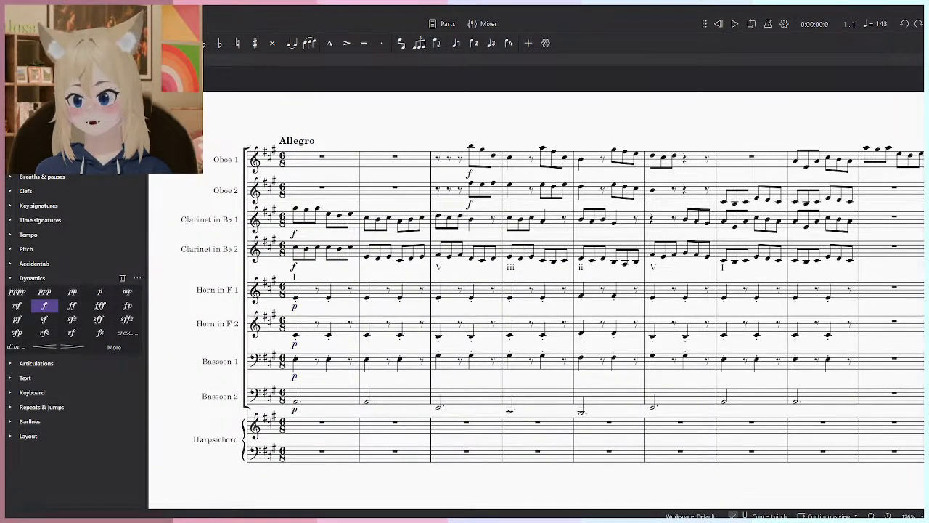
# - Replace the Horn in F 1 instrument with the woodwind Clarinet in B♭
pyautogui.click(71, 61)
pyautogui.click(132, 179)
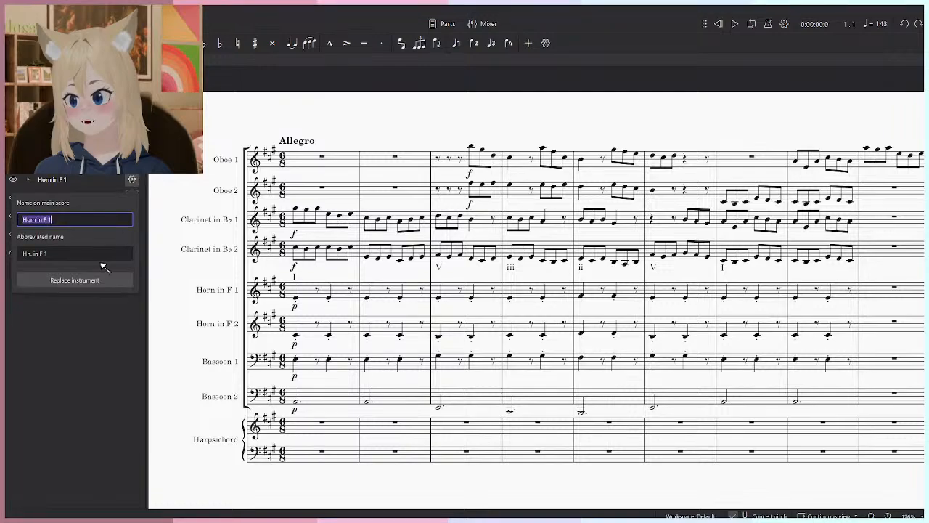
pyautogui.click(108, 281)
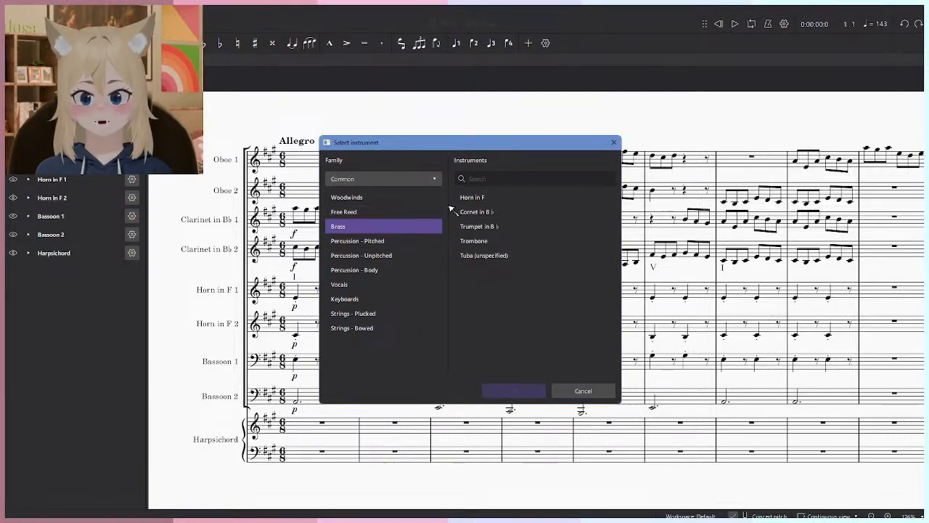
pyautogui.click(374, 212)
pyautogui.click(359, 198)
pyautogui.click(476, 240)
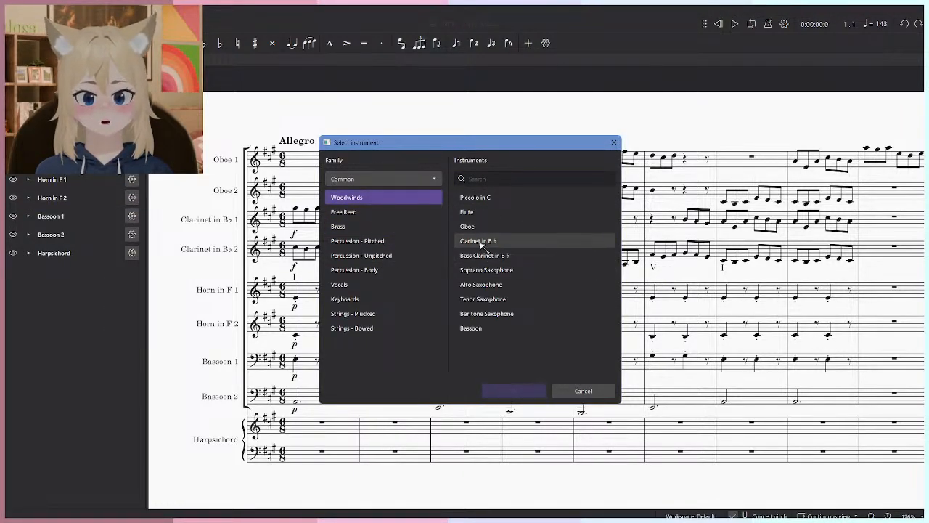
pyautogui.click(522, 389)
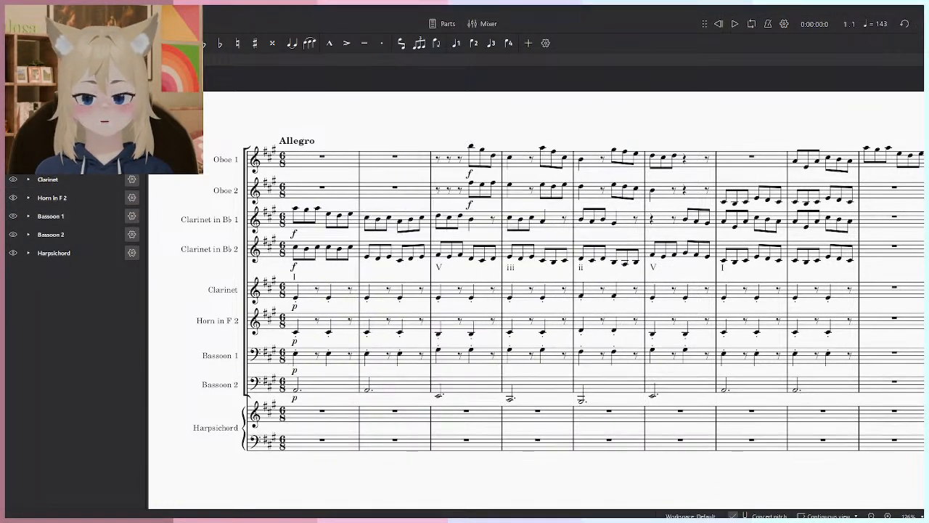
# - Replace the Horn in F 2 instrument with a Clarinet, finding it by searching for "clar"
pyautogui.click(13, 197)
pyautogui.click(14, 197)
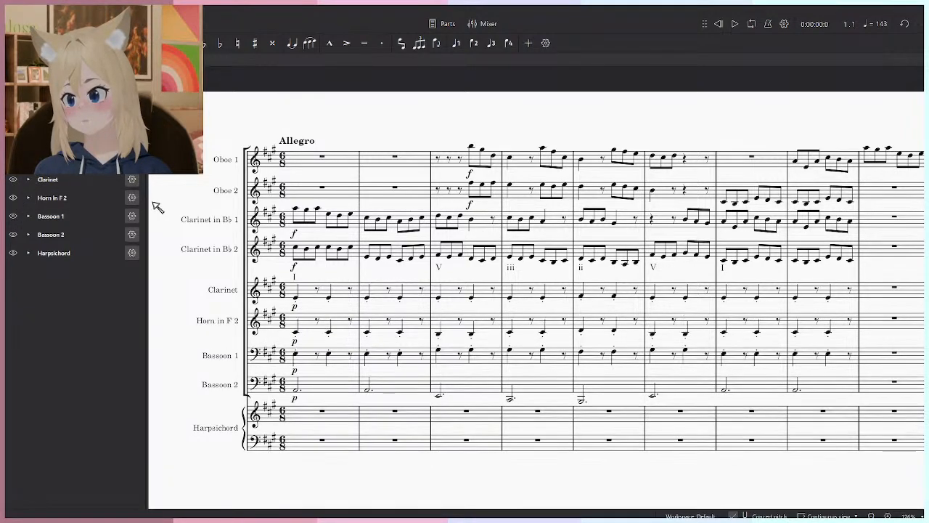
pyautogui.click(132, 197)
pyautogui.click(70, 298)
pyautogui.click(533, 178)
pyautogui.write('ca')
pyautogui.press('BackSpace')
pyautogui.write('lar')
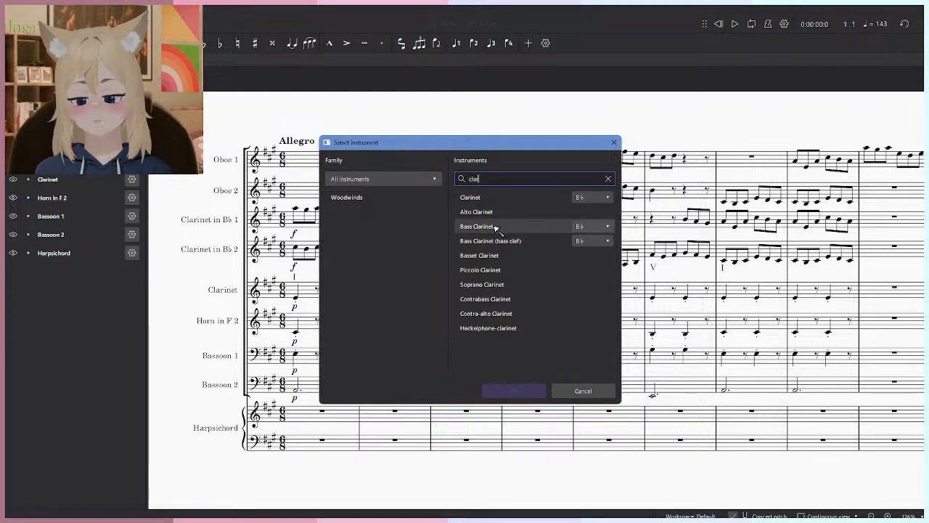
pyautogui.click(500, 211)
pyautogui.click(500, 196)
pyautogui.click(513, 391)
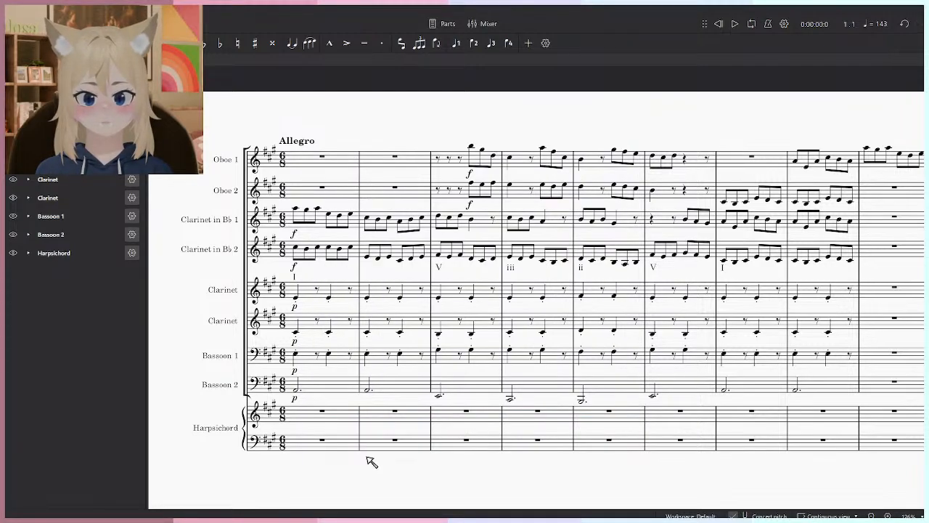
# - Play the opening eight measures back to hear the replaced clarinet parts
pyautogui.press('space')
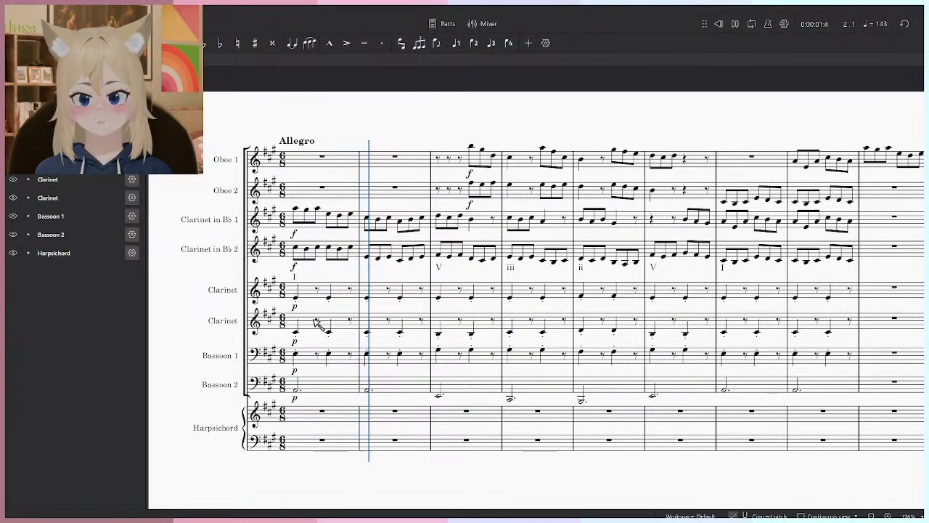
pyautogui.scroll(3, 321, 314)
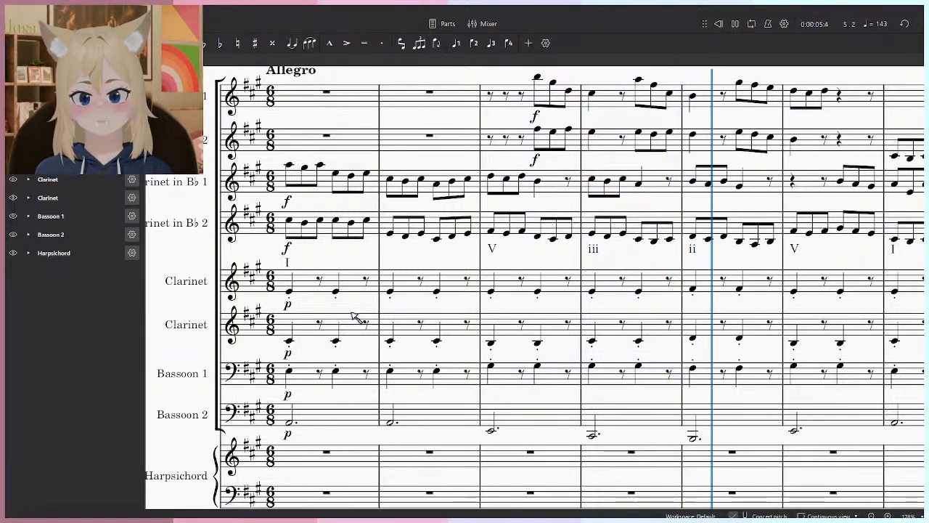
pyautogui.scroll(-3, 348, 320)
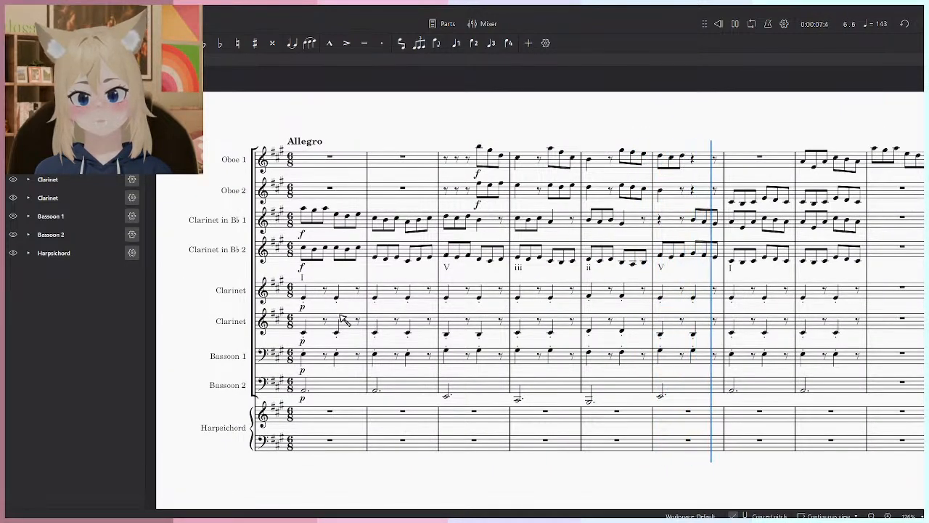
pyautogui.scroll(2, 312, 363)
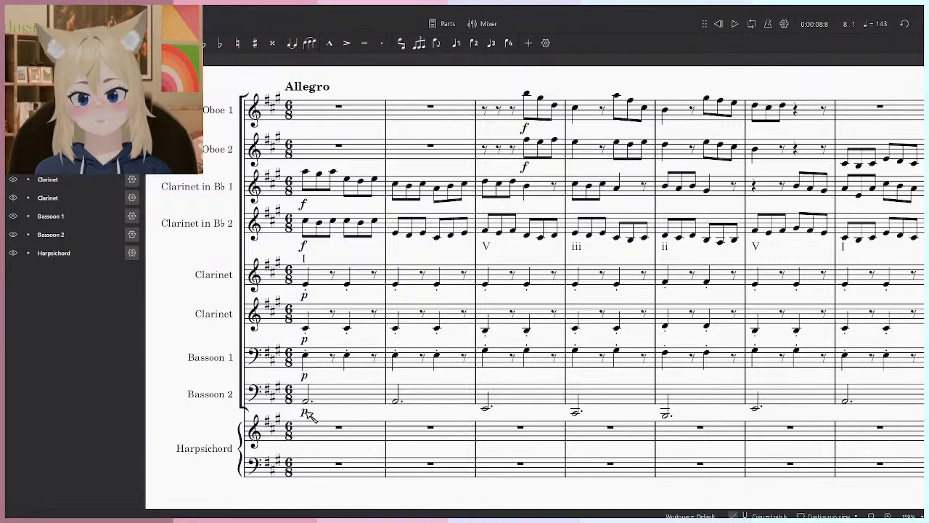
# - Set the opening dynamics of the two accompanying clarinets and both bassoons to mf, after trying mp and f
pyautogui.click(305, 413)
pyautogui.keyDown('ctrl'); pyautogui.click(304, 375); pyautogui.keyUp('ctrl')
pyautogui.keyDown('ctrl'); pyautogui.click(304, 339); pyautogui.keyUp('ctrl')
pyautogui.keyDown('ctrl'); pyautogui.click(305, 295); pyautogui.keyUp('ctrl')
pyautogui.press('F9')
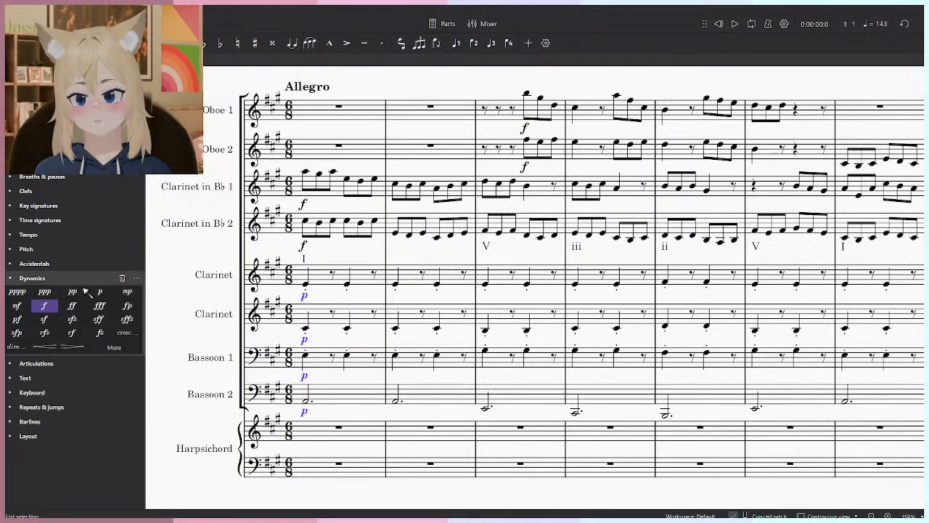
pyautogui.click(127, 294)
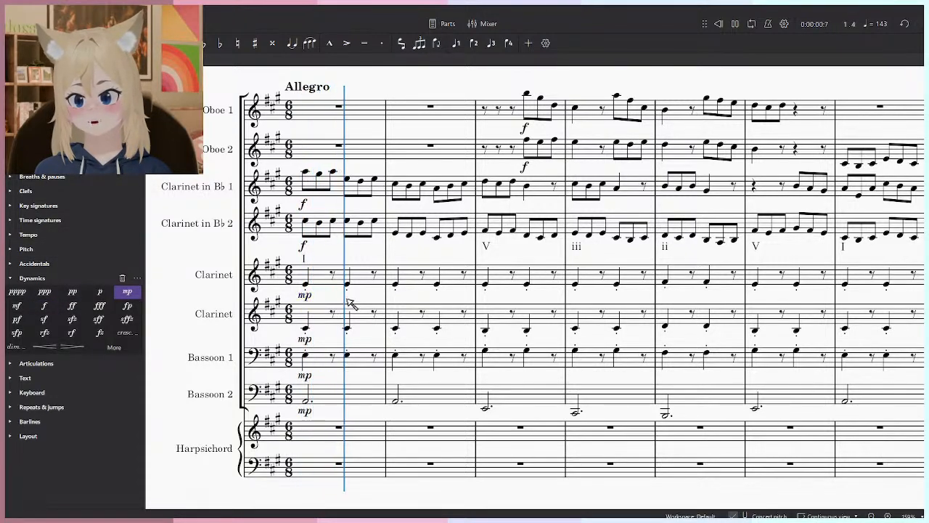
pyautogui.click(17, 306)
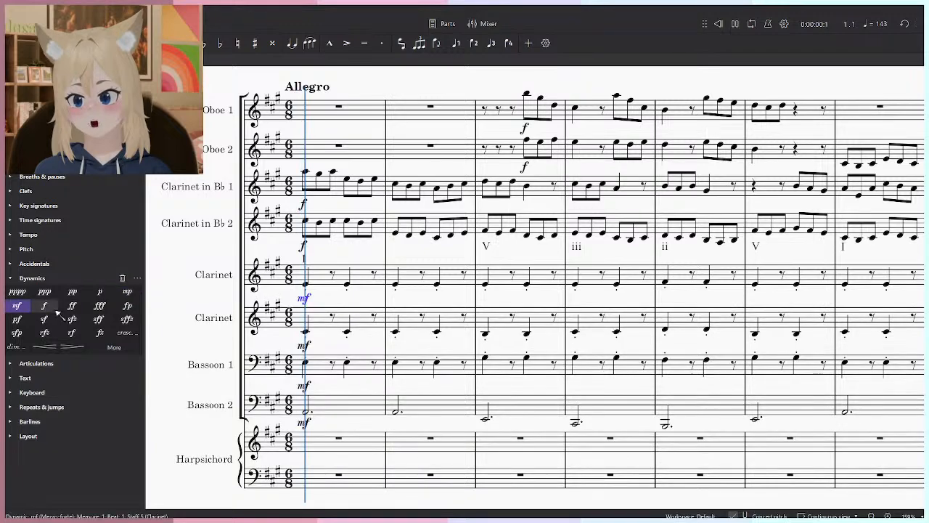
pyautogui.click(43, 306)
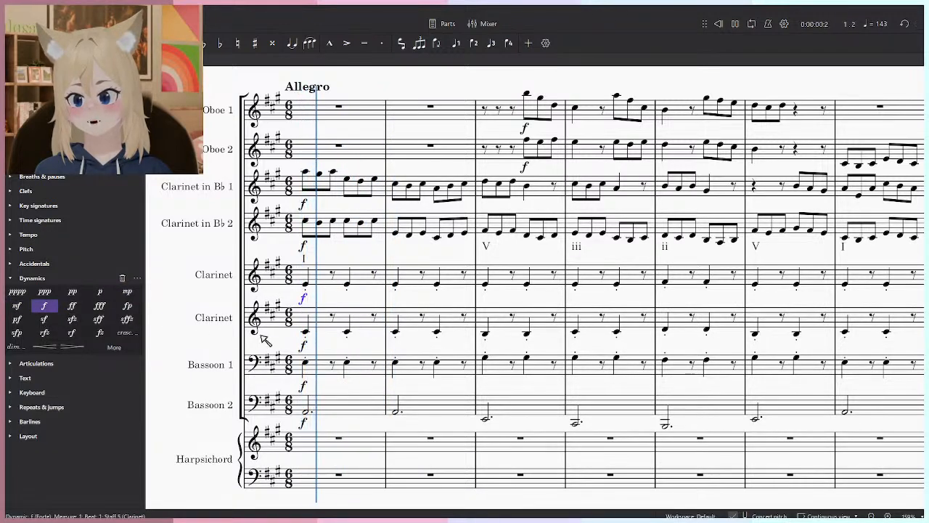
pyautogui.hotkey('ctrl', 'z')
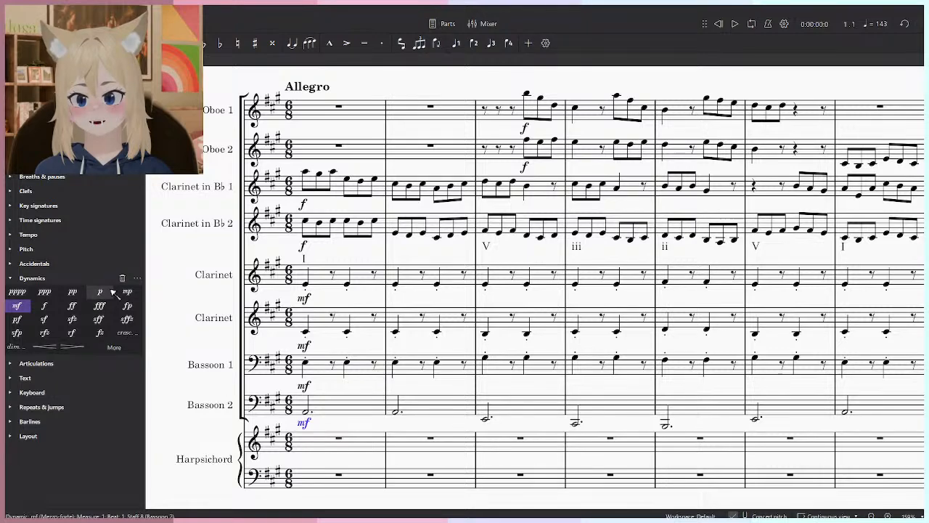
# - Set Bassoon 2's opening dynamic to p and play the first measures back
pyautogui.click(100, 292)
pyautogui.press('space')
pyautogui.scroll(-3, 224, 350)
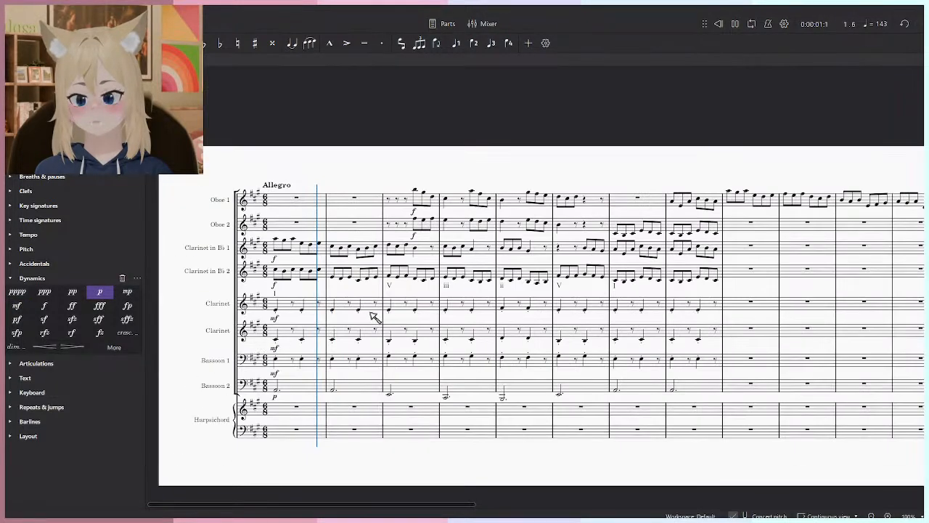
pyautogui.scroll(2, 369, 399)
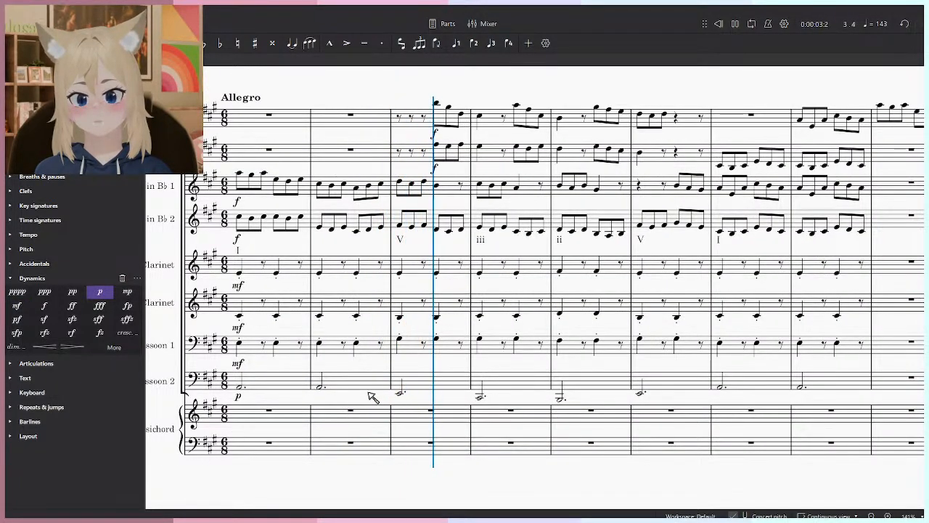
pyautogui.press('space')
pyautogui.scroll(-2, 522, 320)
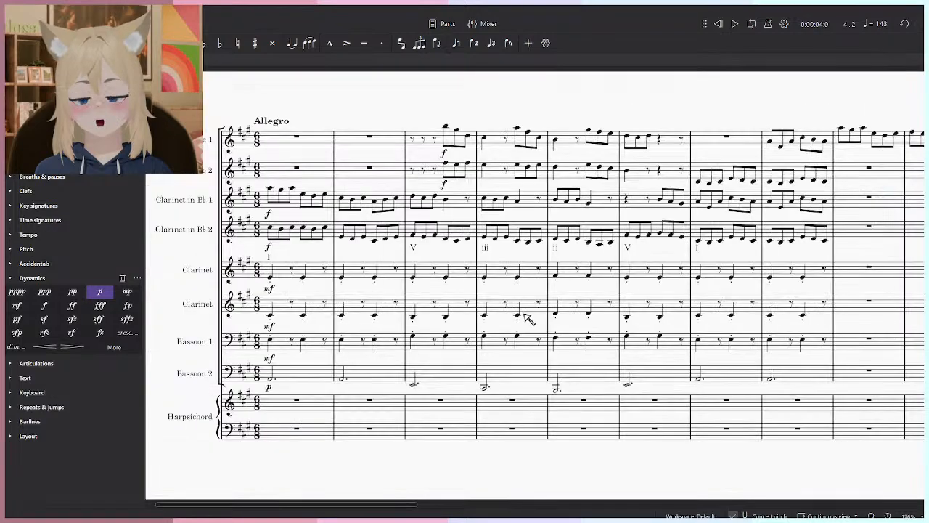
# - Rewind to the start of the score and play it through measure 8
pyautogui.click(718, 23)
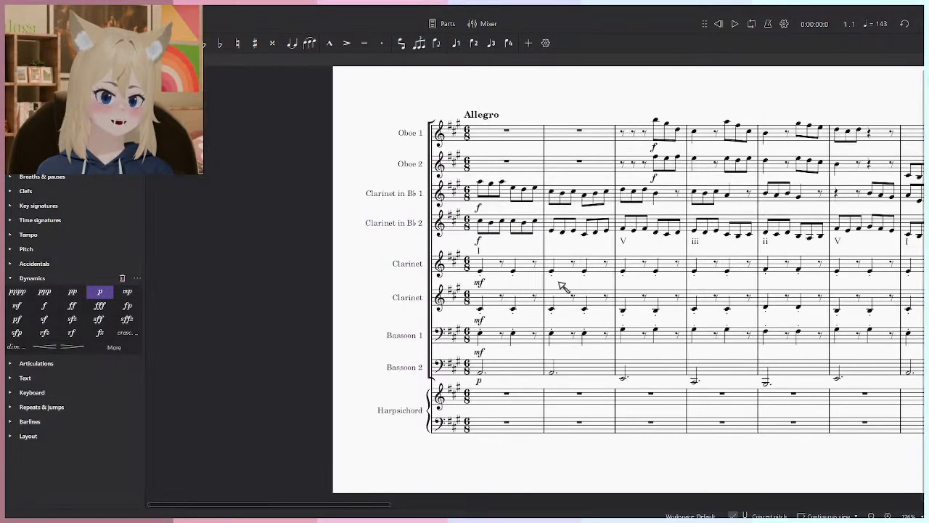
pyautogui.scroll(2, 675, 211)
pyautogui.press('space')
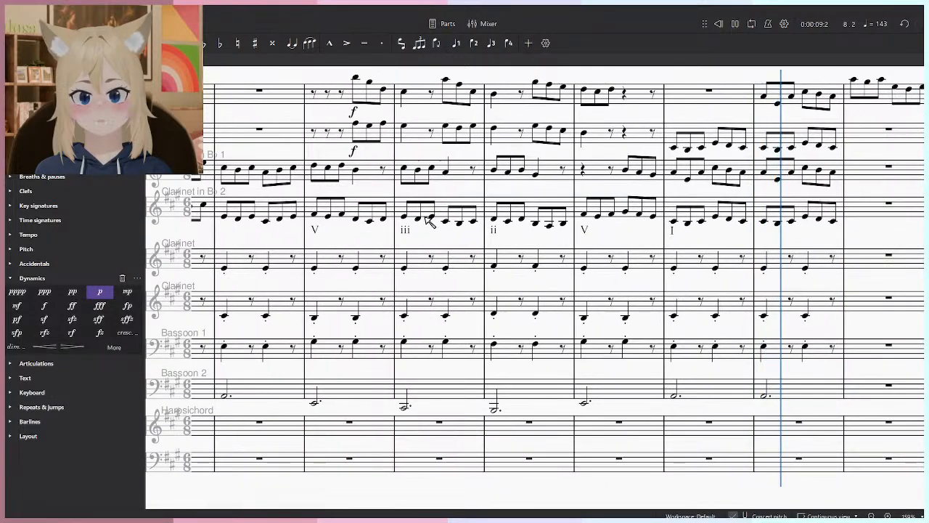
pyautogui.press('space')
# - Enter staccato quarter-note chords in the harpsichord's treble staff, on beats 1 and 4: E–A–C♯ in measure 1, C♯–E–A in measure 2
pyautogui.scroll(3, 776, 331)
pyautogui.click(763, 356)
pyautogui.moveTo(394, 347); pyautogui.dragTo(674, 332)
pyautogui.click(464, 400)
pyautogui.scroll(1, 462, 402)
pyautogui.press('n')
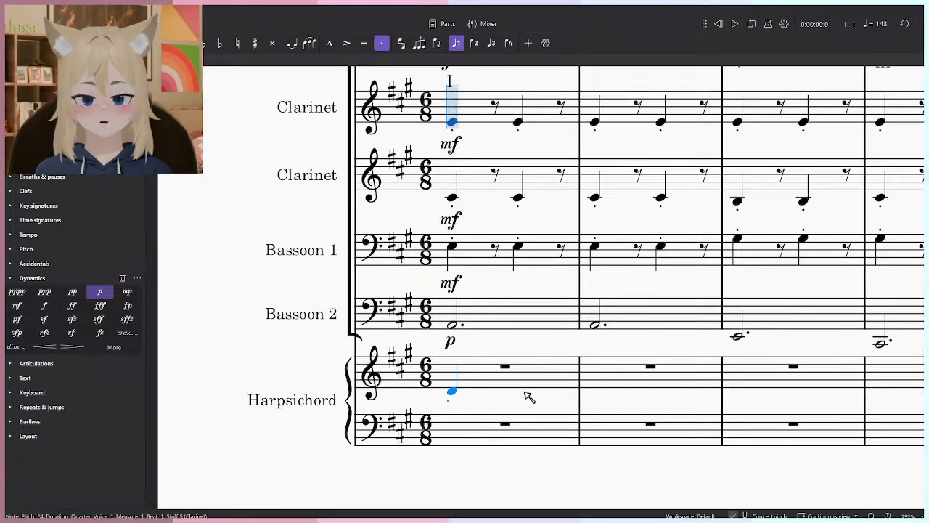
pyautogui.click(453, 389)
pyautogui.click(454, 376)
pyautogui.click(454, 372)
pyautogui.click(519, 393)
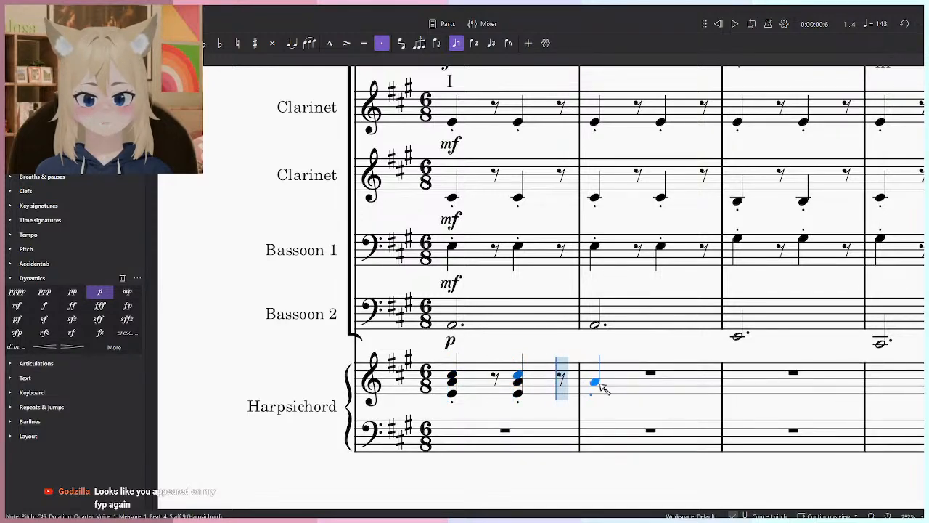
pyautogui.click(599, 383)
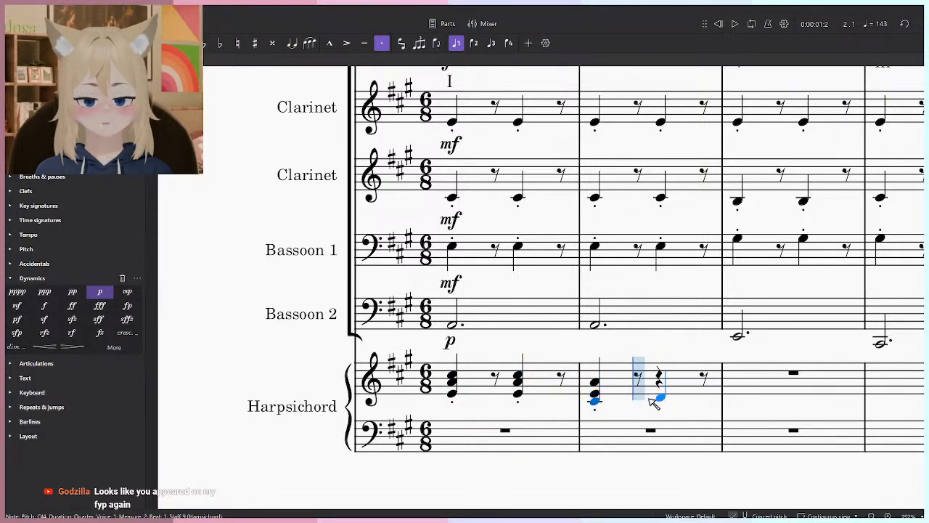
pyautogui.click(660, 399)
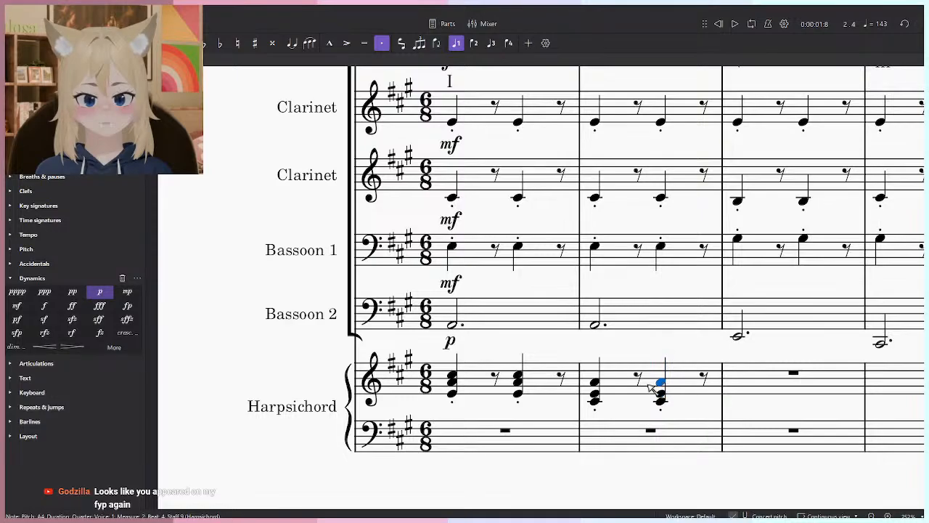
# - Copy the Bassoon 2 line from measures 1 to 8 into the harpsichord's bass staff, starting at measure 1
pyautogui.hscroll(3, 487, 384)
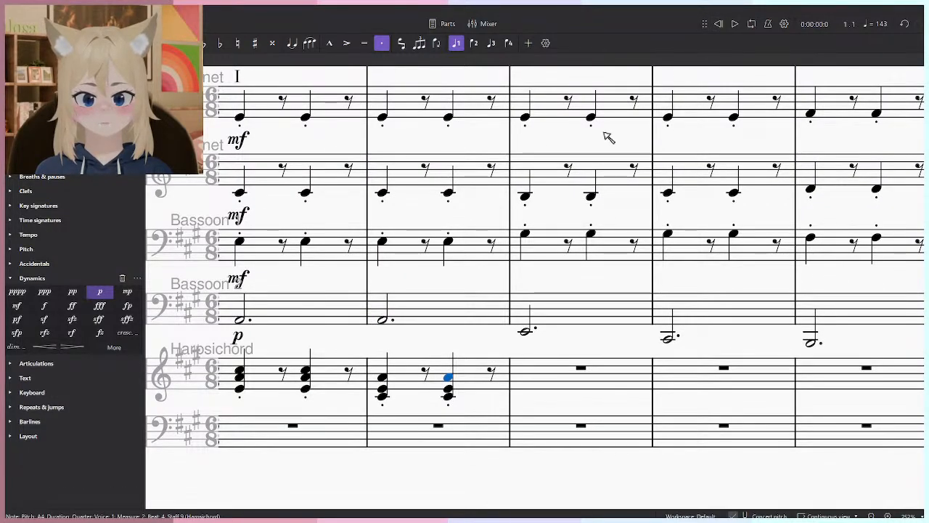
pyautogui.moveTo(286, 321); pyautogui.dragTo(435, 309)
pyautogui.click(440, 307)
pyautogui.scroll(-6, 627, 295)
pyautogui.moveTo(691, 266); pyautogui.dragTo(541, 299)
pyautogui.hscroll(2, 544, 302)
pyautogui.click(815, 342)
pyautogui.keyDown('shift'); pyautogui.click(291, 340); pyautogui.keyUp('shift')
pyautogui.hotkey('ctrl', 'c')
pyautogui.click(291, 396)
pyautogui.hotkey('ctrl', 'v')
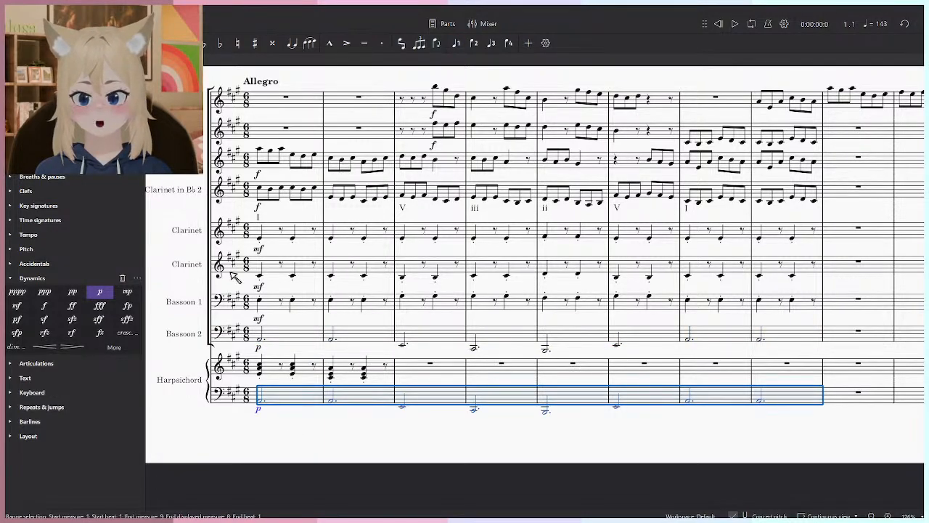
# - Shorten the harpsichord bass notes in measures 1 to 8 to quarter notes
pyautogui.press('5')
pyautogui.scroll(1, 303, 453)
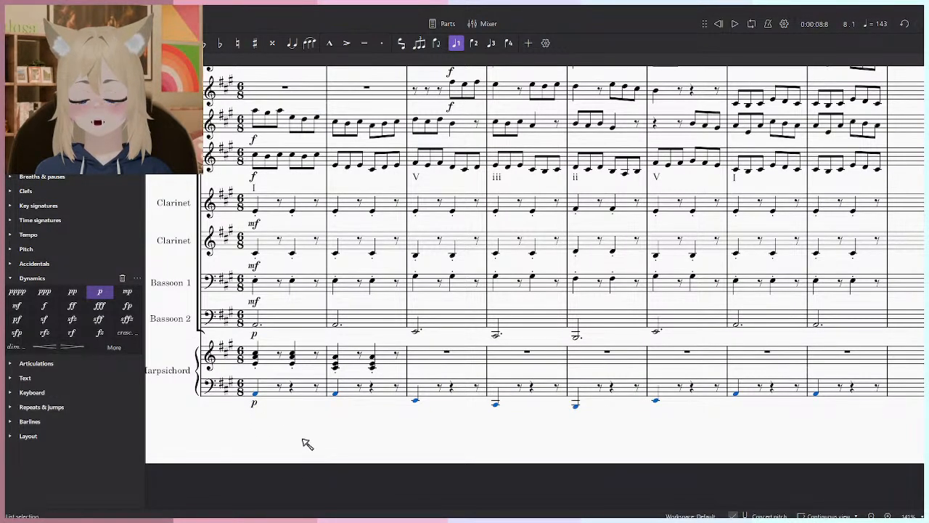
# - Make the harpsichord bass notes staccato and repeat each one as a quarter note on beat 4 in measures 1 to 8
pyautogui.press('space')
pyautogui.press('space')
pyautogui.scroll(2, 293, 429)
pyautogui.press('n')
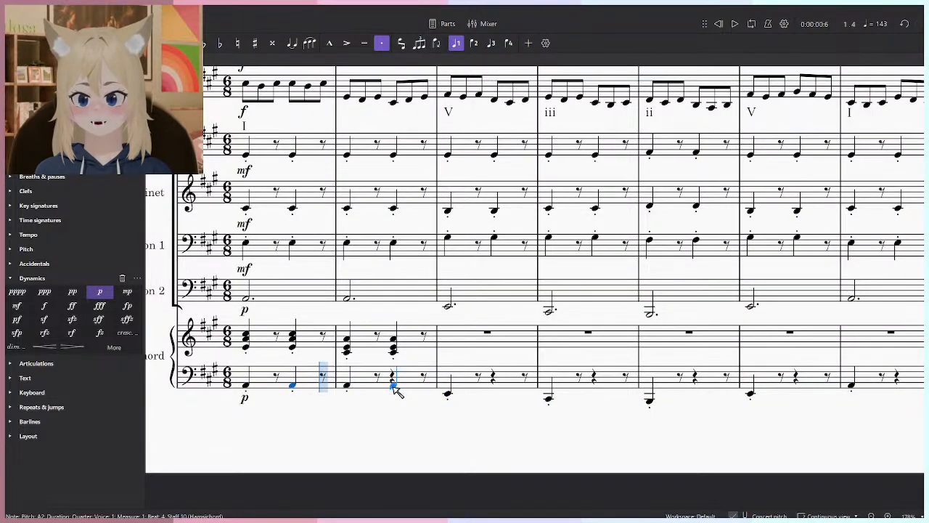
pyautogui.click(497, 394)
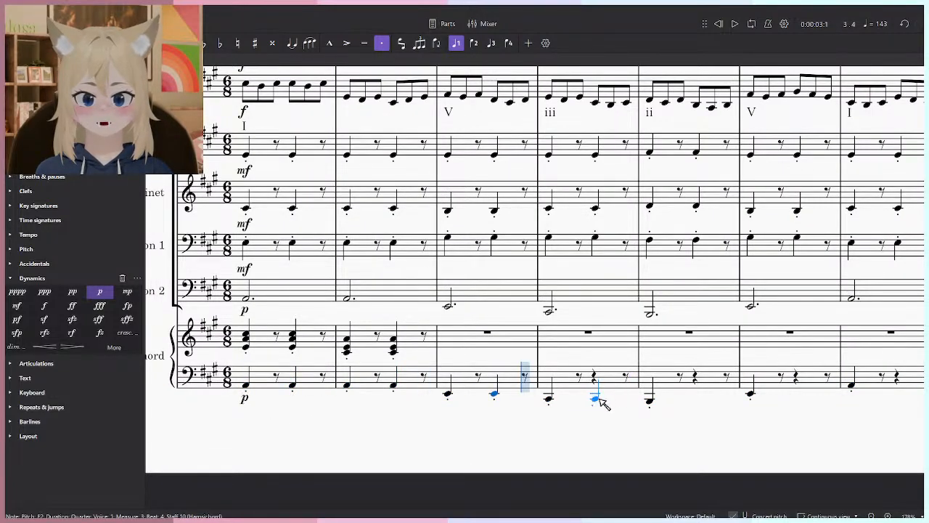
pyautogui.click(599, 399)
pyautogui.click(697, 399)
pyautogui.click(798, 396)
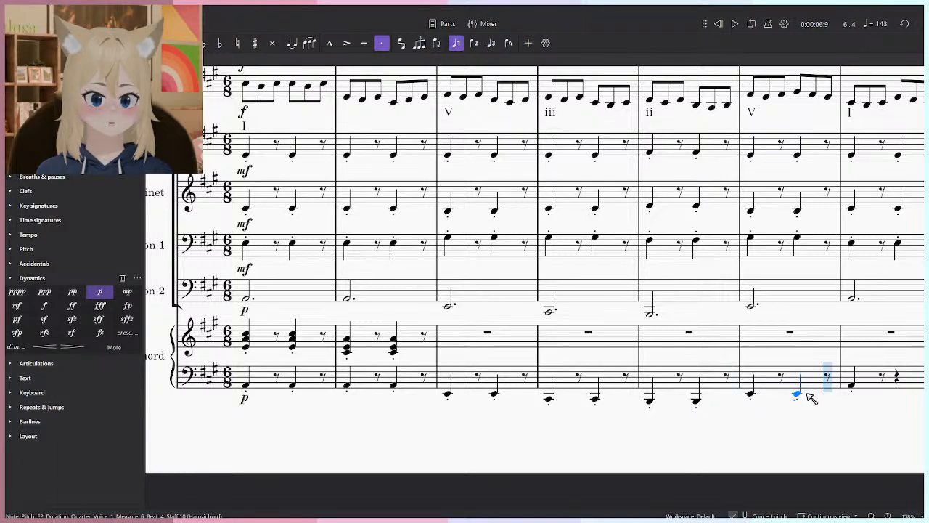
pyautogui.click(801, 391)
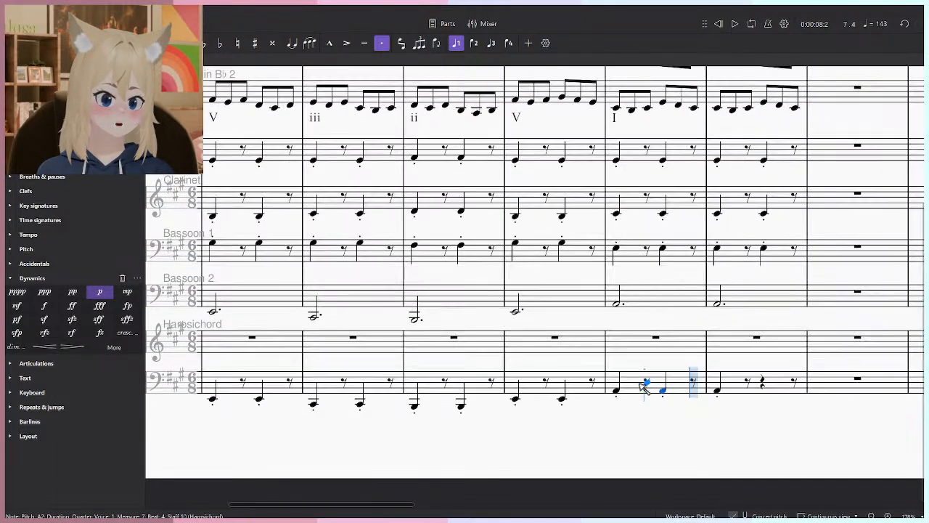
# - Lower the harpsichord bass notes in measures 1, 2, 7 and 8 by an octave
pyautogui.moveTo(621, 392); pyautogui.dragTo(729, 372)
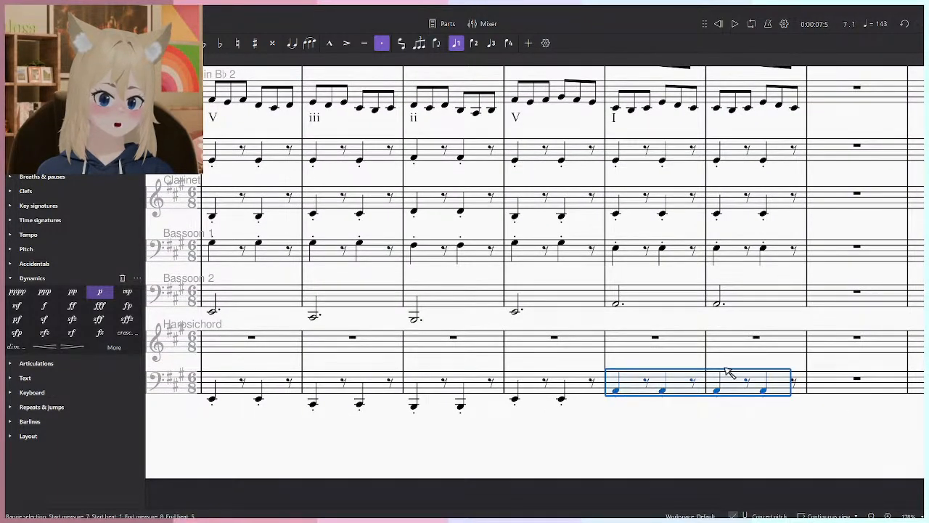
pyautogui.moveTo(188, 349); pyautogui.dragTo(573, 330)
pyautogui.click(466, 360)
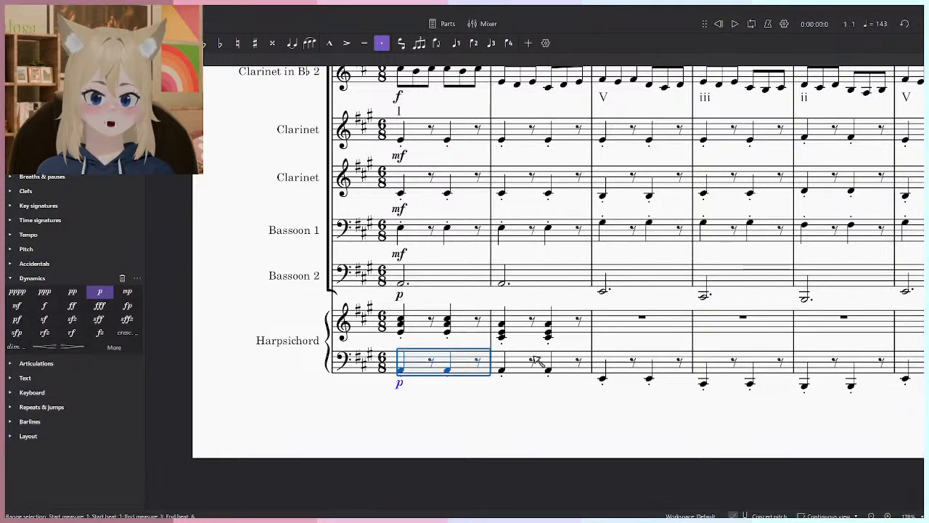
pyautogui.click(635, 430)
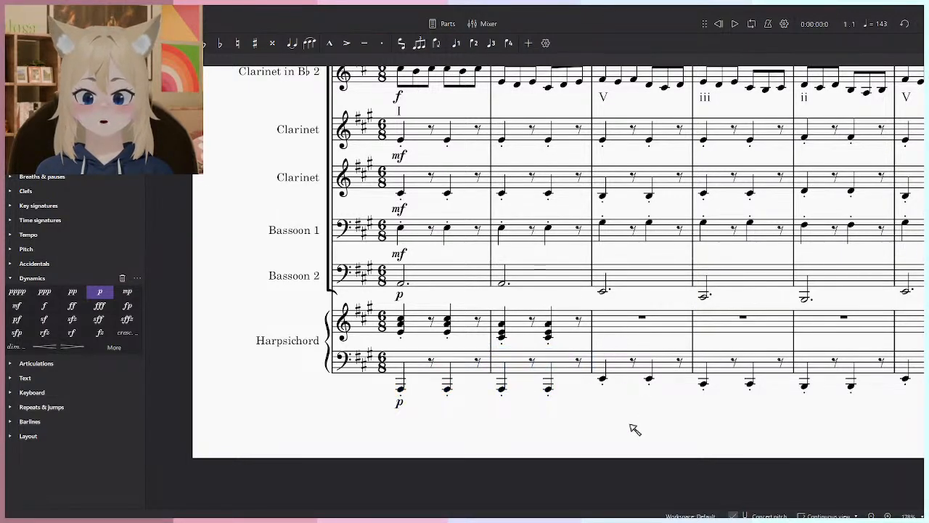
# - Play the opening measures from the start and delete the p dynamic below the harpsichord's bass staff
pyautogui.scroll(-5, 635, 347)
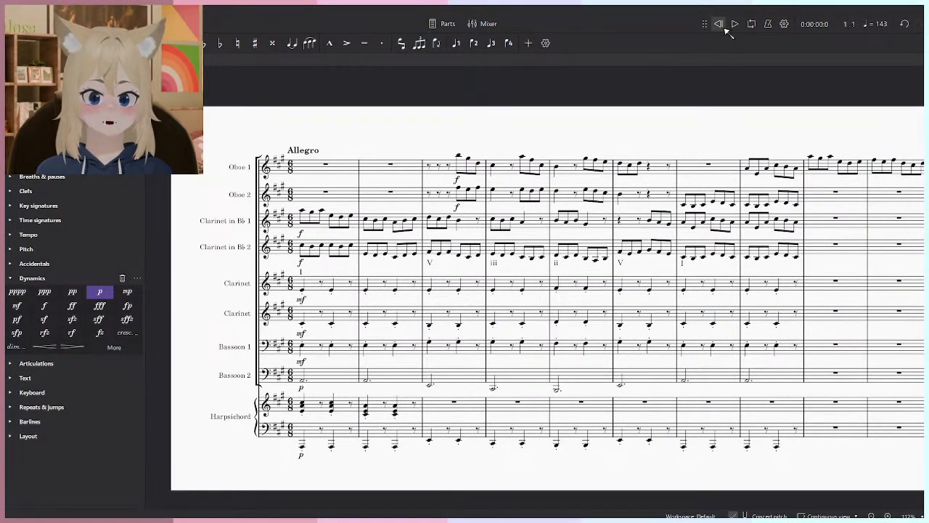
pyautogui.scroll(3, 398, 358)
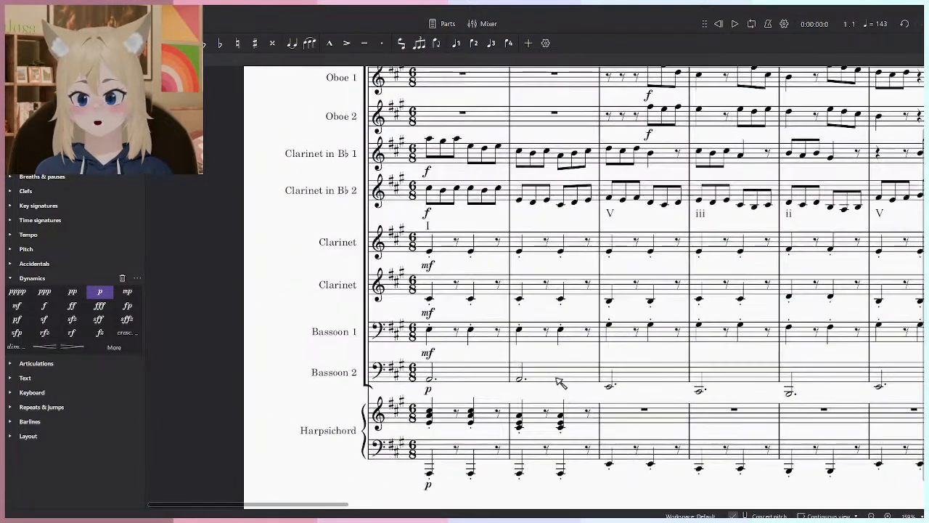
pyautogui.moveTo(593, 361); pyautogui.dragTo(549, 370)
pyautogui.moveTo(543, 463); pyautogui.dragTo(491, 438)
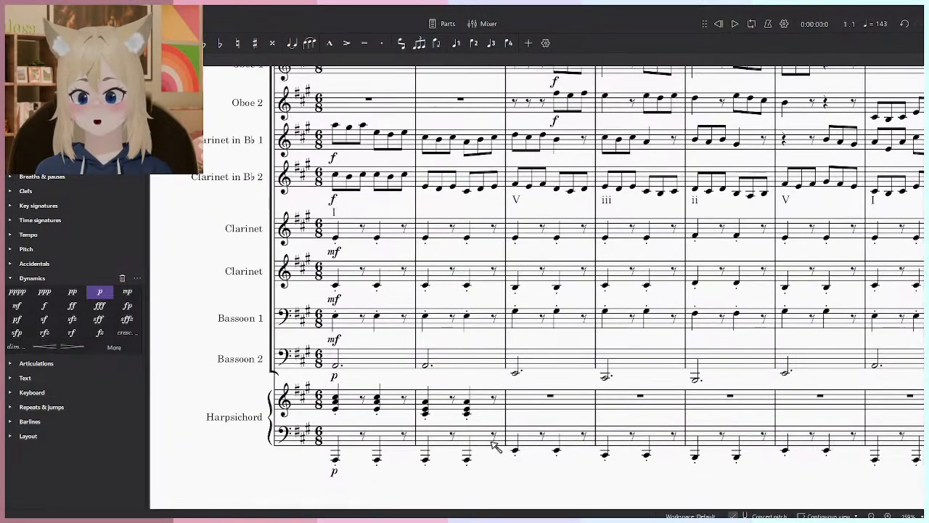
pyautogui.moveTo(494, 501); pyautogui.dragTo(468, 450)
pyautogui.press('space')
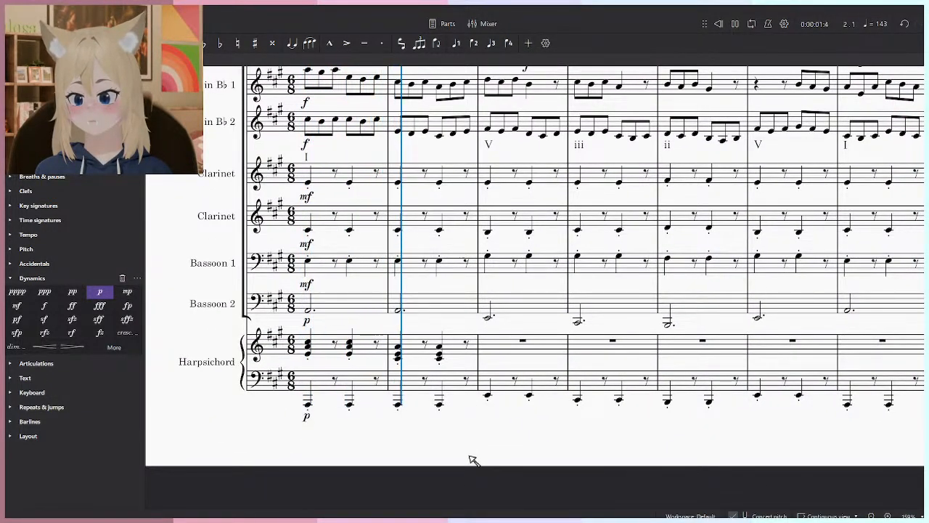
pyautogui.press('space')
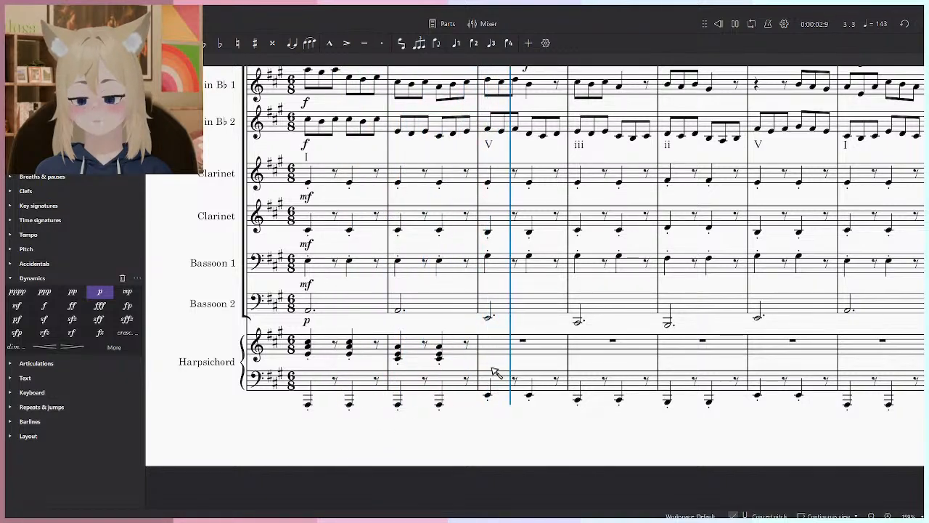
pyautogui.press('space')
# - Remove the staccato marks from both harpsichord staves in measures 1 to 8
pyautogui.click(307, 345)
pyautogui.moveTo(615, 383); pyautogui.dragTo(353, 371)
pyautogui.keyDown('shift'); pyautogui.click(716, 393); pyautogui.keyUp('shift')
pyautogui.hotkey('shift', 's')
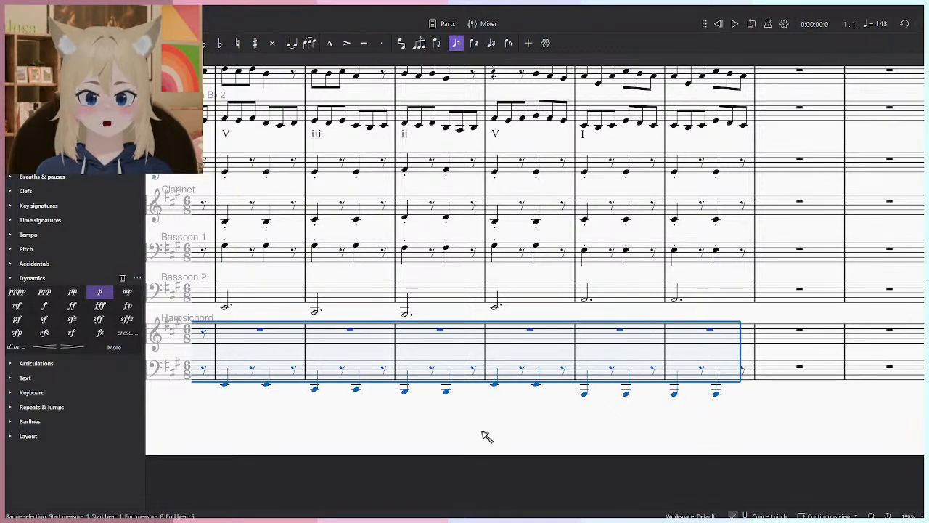
pyautogui.click(538, 436)
# - Play the score from the start through measure 7, checking the pitches of the harpsichord's first bass note and chord
pyautogui.moveTo(523, 174); pyautogui.dragTo(663, 202)
pyautogui.press('space')
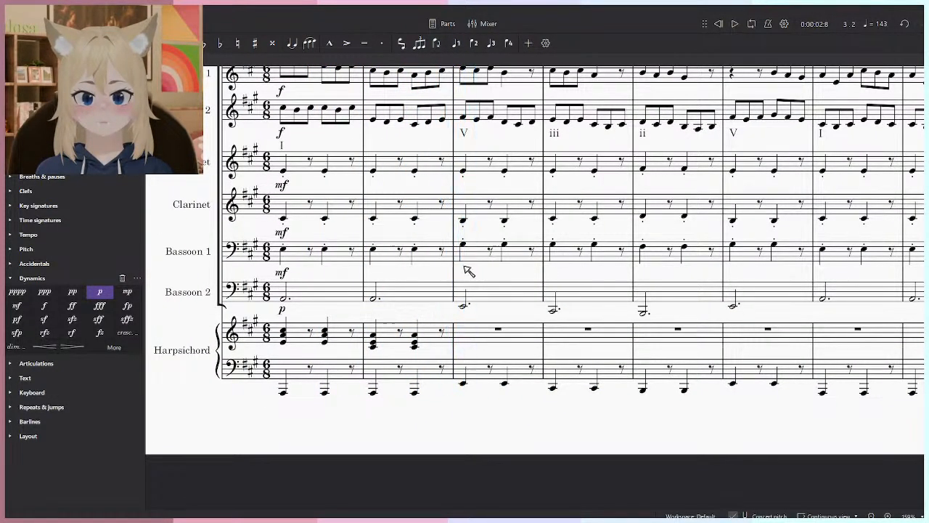
pyautogui.press('space')
pyautogui.scroll(3, 290, 406)
pyautogui.click(287, 400)
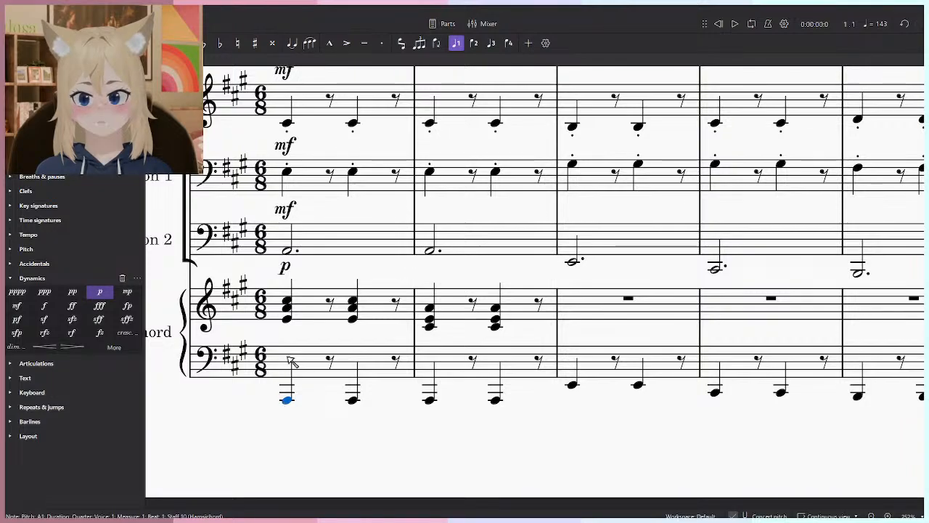
pyautogui.press('space')
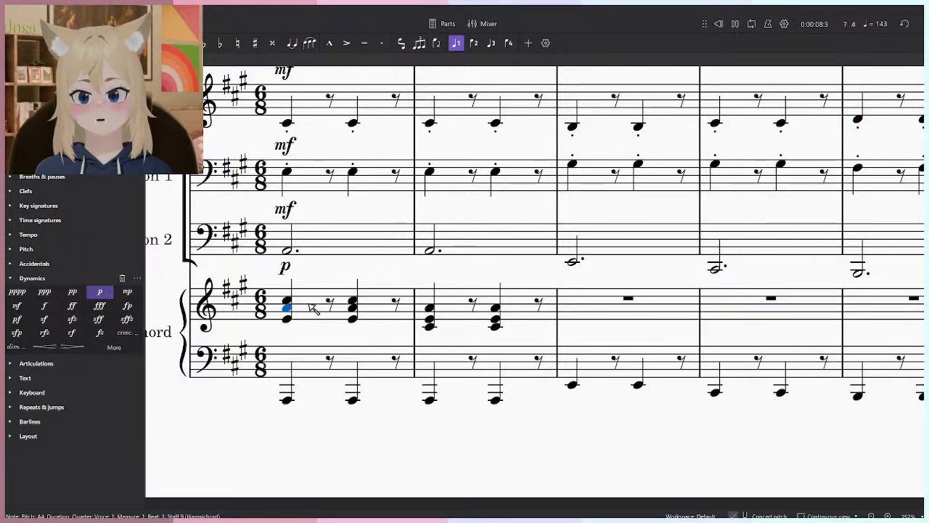
pyautogui.scroll(-6, 519, 349)
# - Select the harpsichord bass in measures 3 to 8 and play the passage, and replay the opening of the score
pyautogui.moveTo(911, 350); pyautogui.dragTo(703, 375)
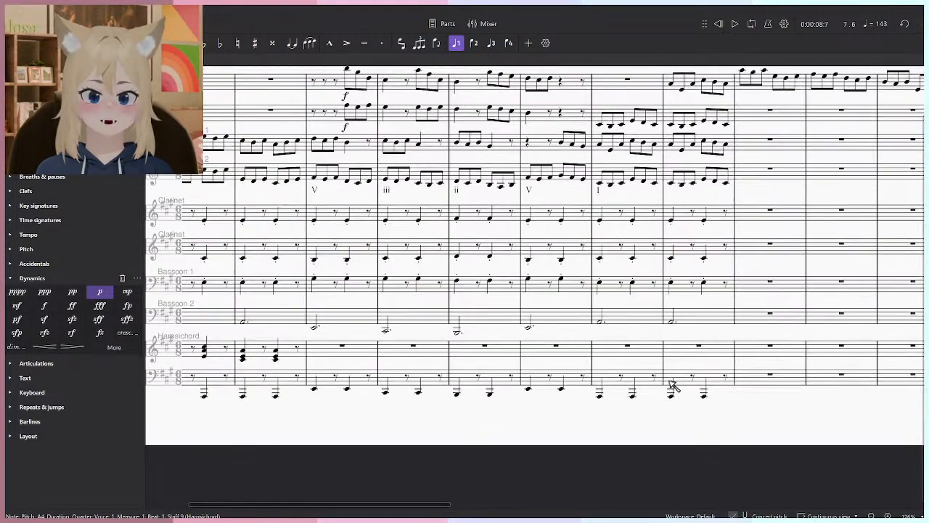
pyautogui.keyDown('shift'); pyautogui.click(327, 385); pyautogui.keyUp('shift')
pyautogui.press('space')
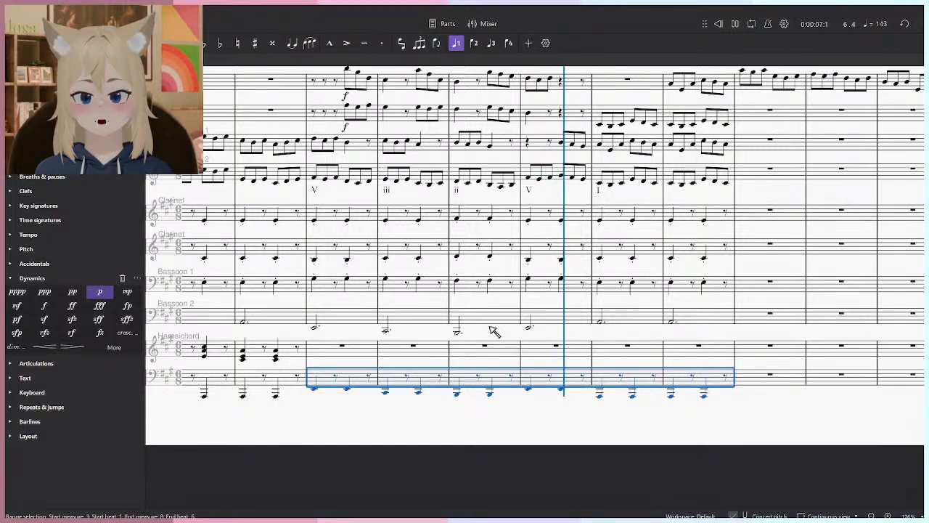
pyautogui.press('space')
pyautogui.click(463, 421)
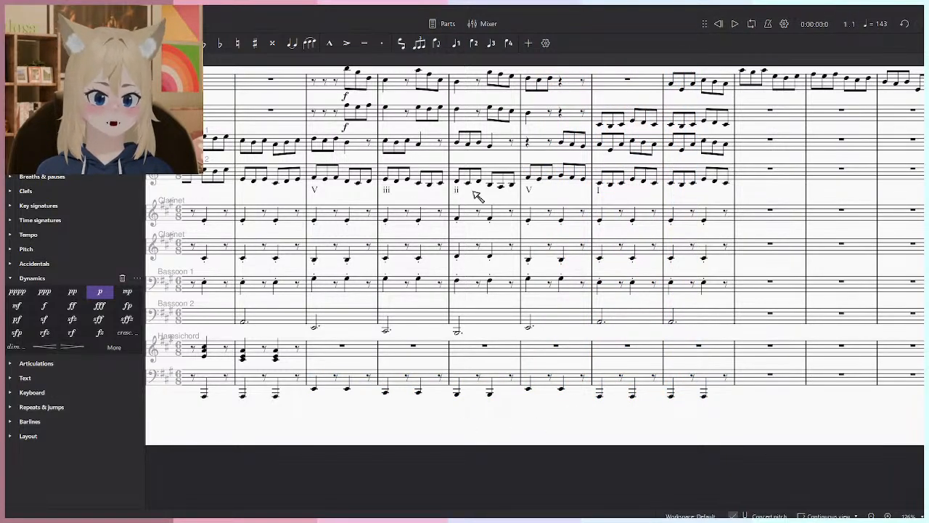
pyautogui.press('space')
pyautogui.scroll(4, 463, 409)
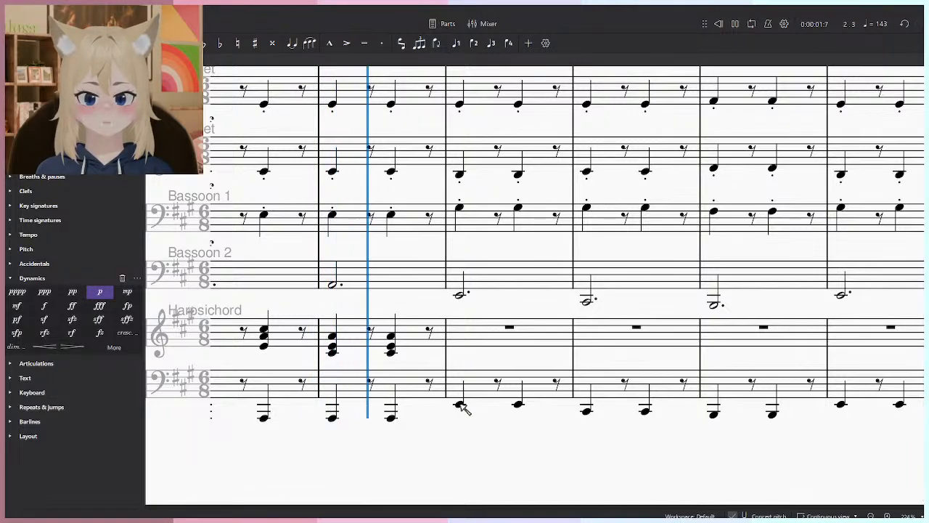
pyautogui.press('space')
# - Try to lengthen the harpsichord treble chords in measures 1 and 2 with dots, and undo the change
pyautogui.moveTo(383, 364); pyautogui.dragTo(556, 400)
pyautogui.click(562, 382)
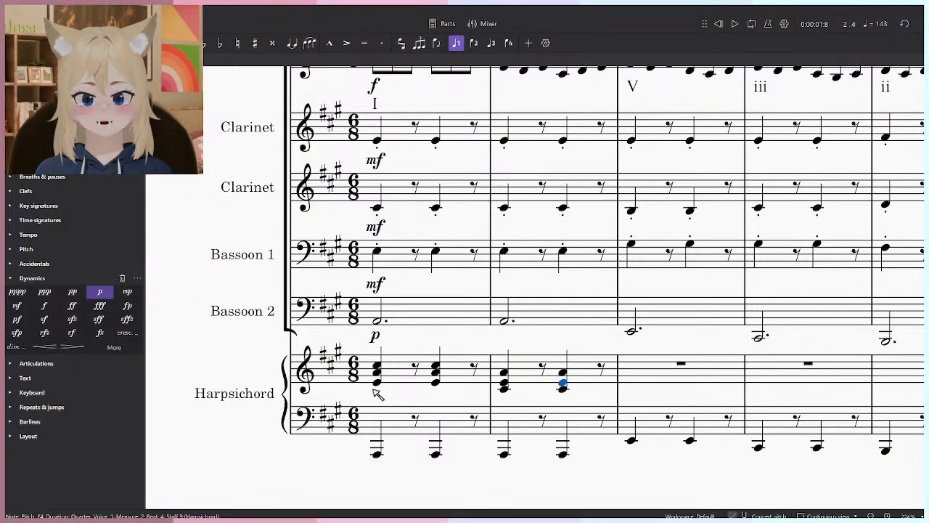
pyautogui.keyDown('shift'); pyautogui.click(378, 384); pyautogui.keyUp('shift')
pyautogui.click(378, 382)
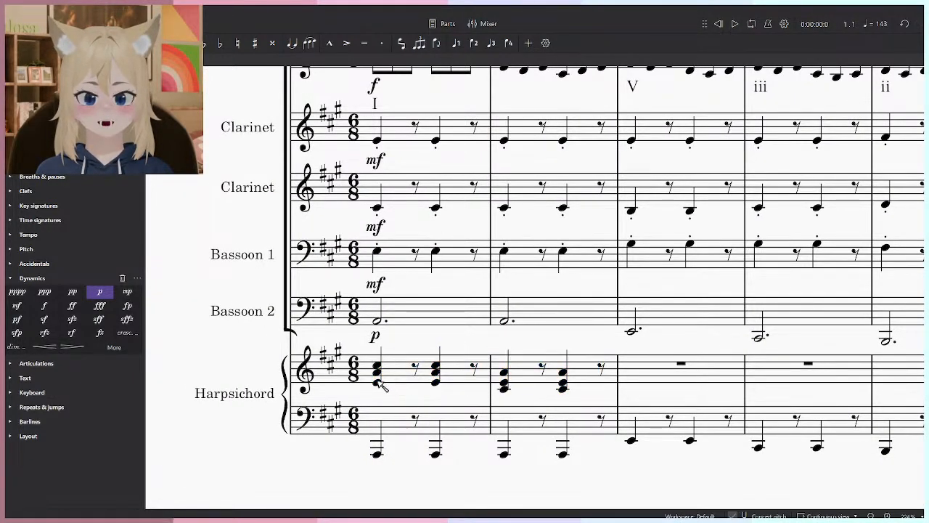
pyautogui.keyDown('shift'); pyautogui.click(565, 382); pyautogui.keyUp('shift')
pyautogui.press('.')
pyautogui.press('Escape')
pyautogui.hotkey('ctrl', 'z')
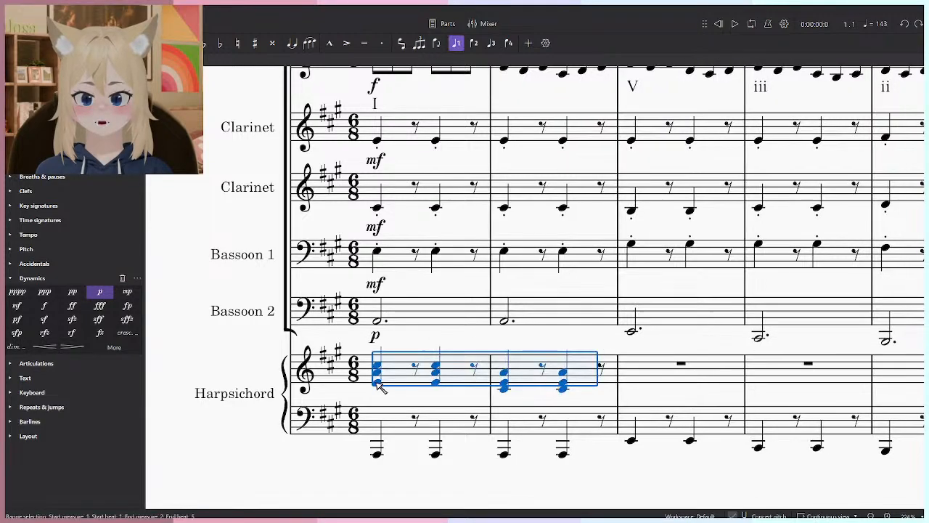
# - Lengthen the four harpsichord treble chords in measures 1 and 2 to dotted quarter notes
pyautogui.click(435, 383)
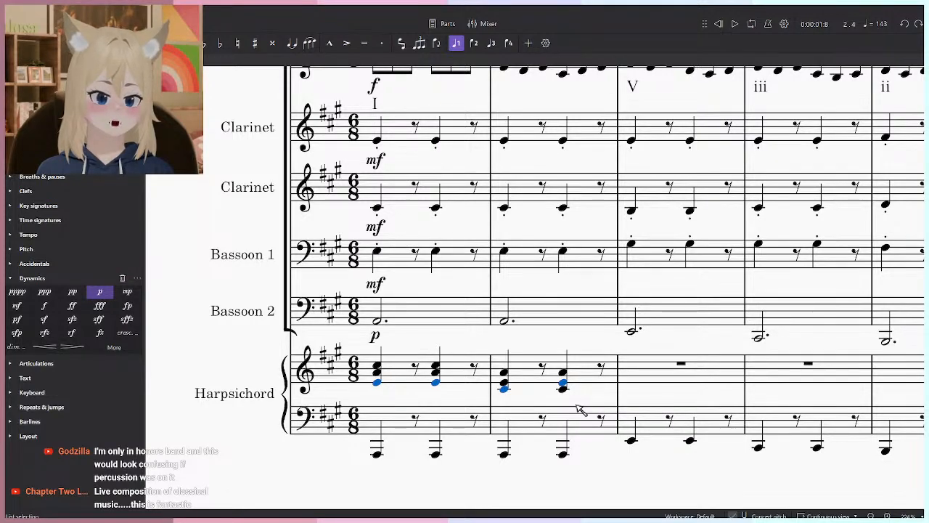
pyautogui.press('.')
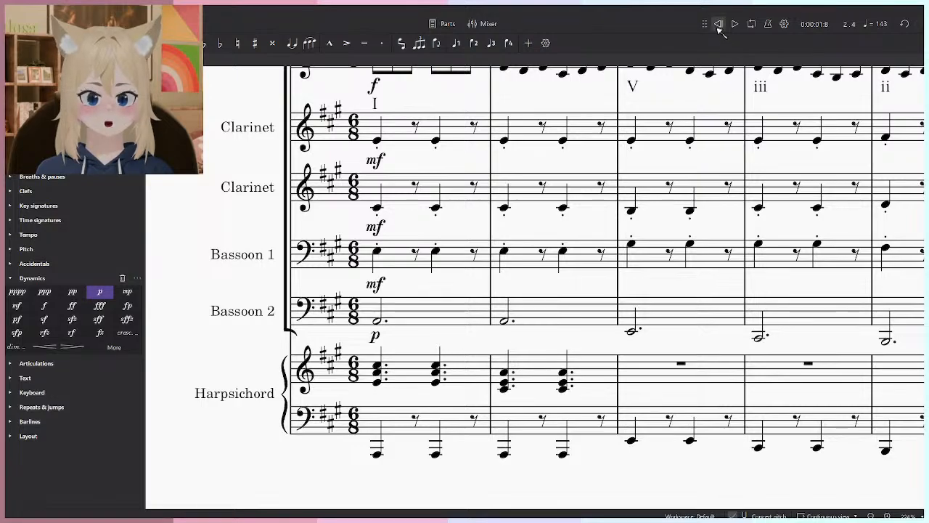
# - Rewind and play the opening two measures to hear the harpsichord chords
pyautogui.scroll(-6, 545, 349)
pyautogui.scroll(2, 532, 322)
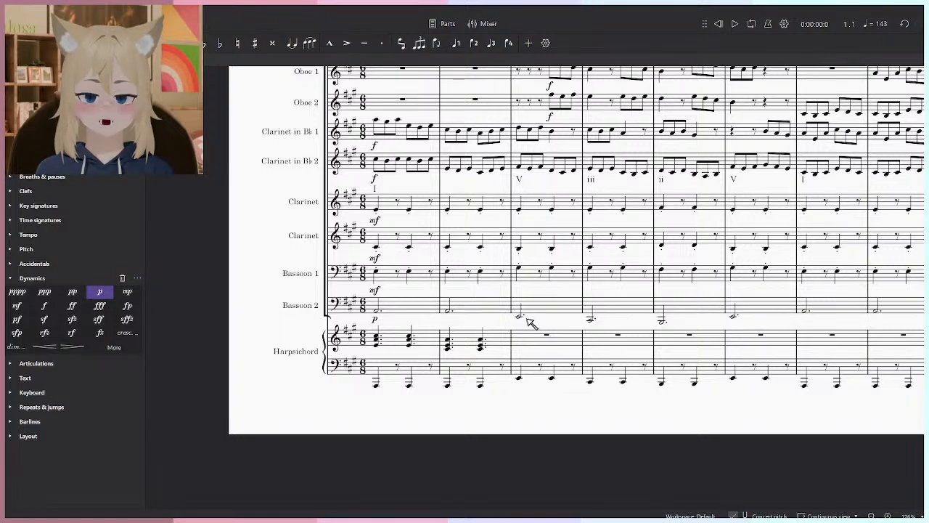
pyautogui.scroll(-1, 514, 371)
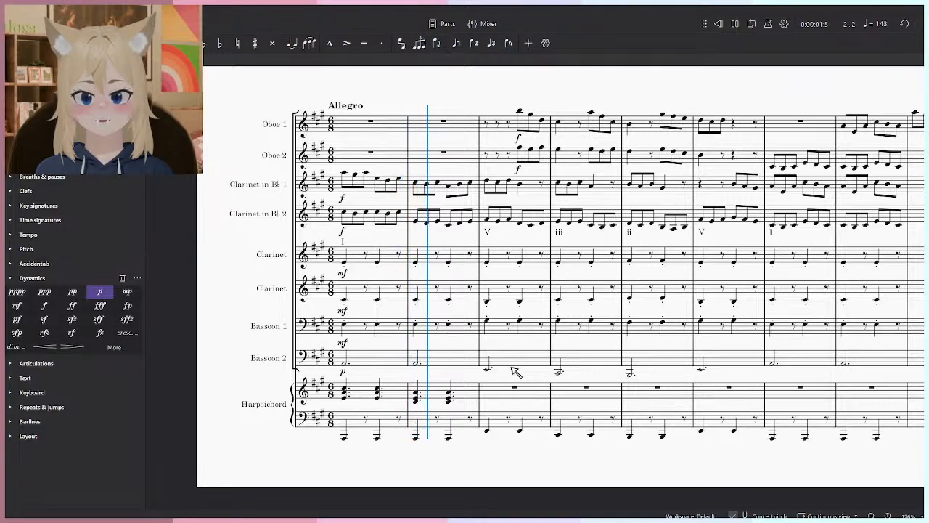
pyautogui.press('space')
# - Turn the first harpsichord treble chord in measures 1 and 2 into a dotted half note and play from the start
pyautogui.scroll(1, 424, 425)
pyautogui.scroll(1, 423, 425)
pyautogui.click(373, 371)
pyautogui.keyDown('ctrl'); pyautogui.click(246, 360); pyautogui.keyUp('ctrl')
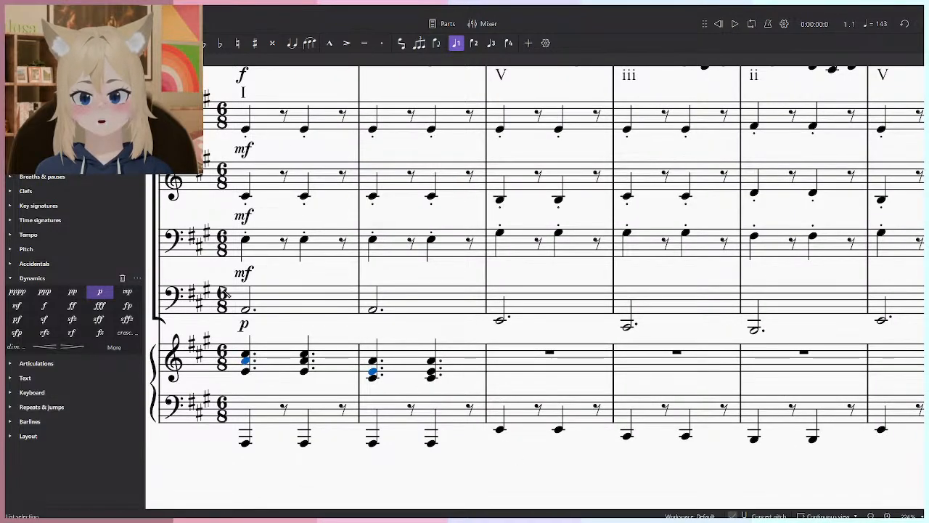
pyautogui.press('6')
pyautogui.press('.')
pyautogui.scroll(-2, 498, 481)
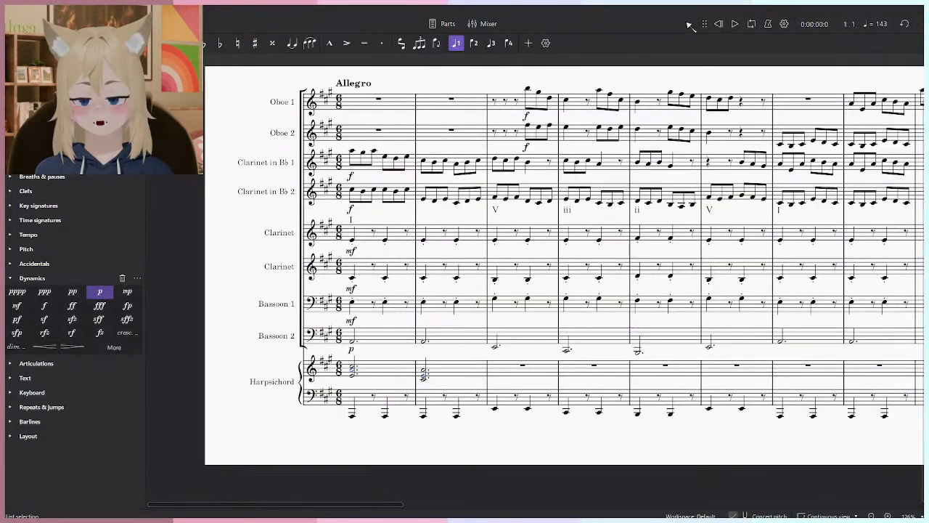
pyautogui.click(734, 23)
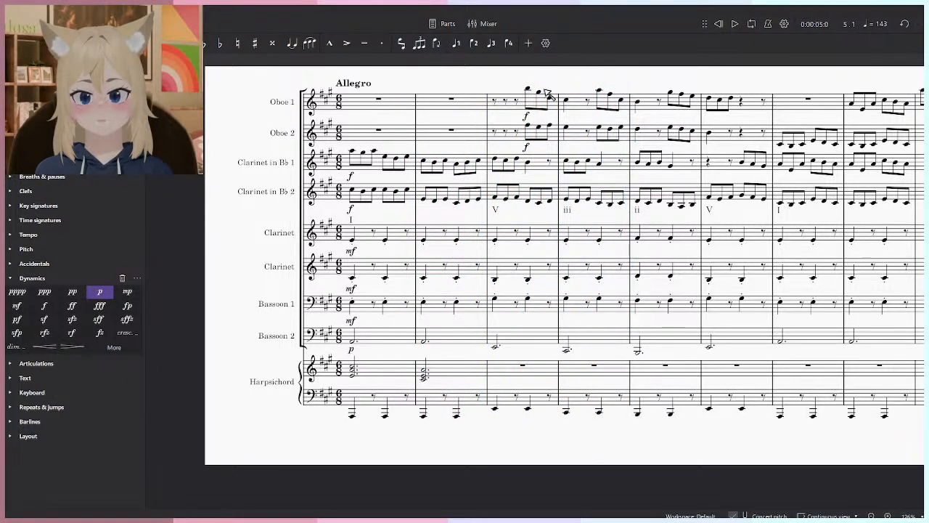
# - Delete the notes and mf dynamics of both accompanying Clarinet staves and Bassoon 1 in measures 1 to 8
pyautogui.click(405, 374)
pyautogui.moveTo(469, 315); pyautogui.dragTo(370, 367)
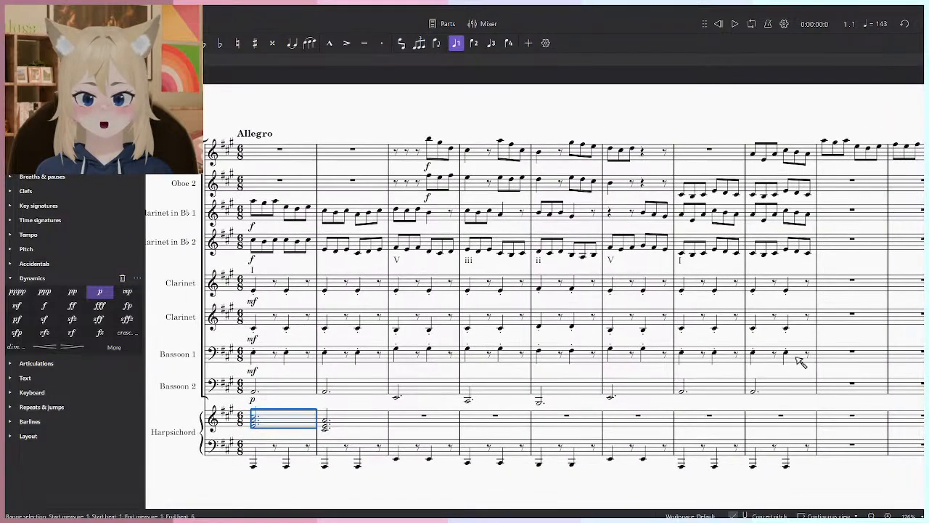
pyautogui.click(802, 354)
pyautogui.keyDown('shift'); pyautogui.click(255, 289); pyautogui.keyUp('shift')
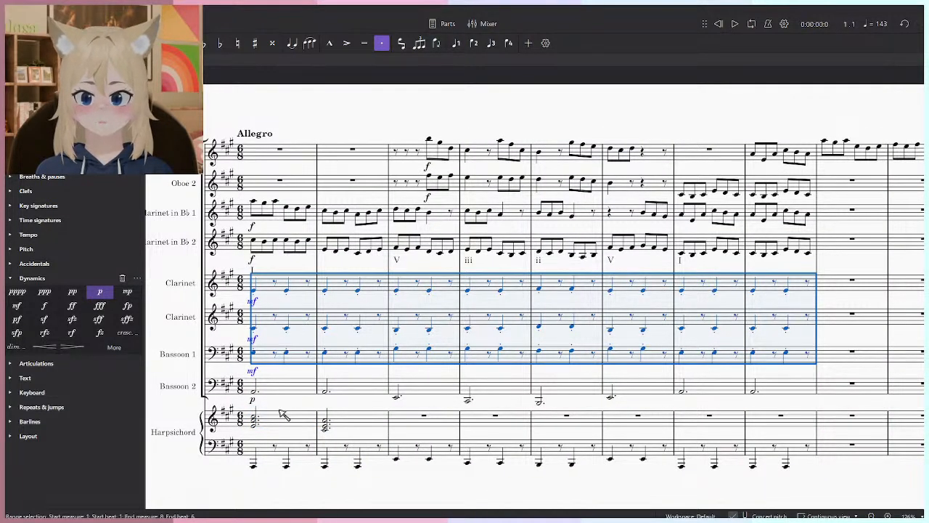
pyautogui.press('Delete')
# - Clear the harpsichord's treble staff in measures 1 to 8
pyautogui.click(305, 423)
pyautogui.keyDown('shift'); pyautogui.click(797, 422); pyautogui.keyUp('shift')
pyautogui.press('Delete')
pyautogui.scroll(-1, 504, 409)
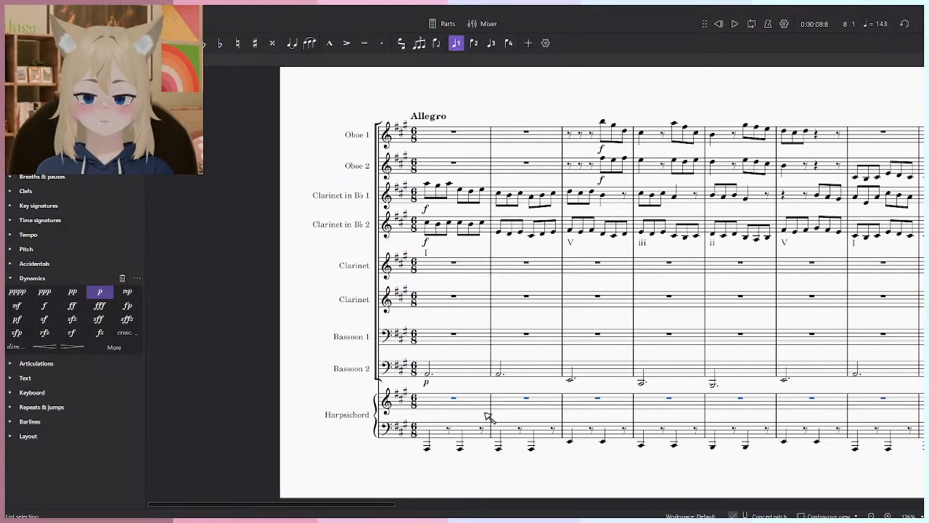
# - Enter E3 in Bassoon 1 and A3 in the lower accompanying Clarinet at the start of measure 1
pyautogui.scroll(5, 446, 329)
pyautogui.press('Escape')
pyautogui.press('n')
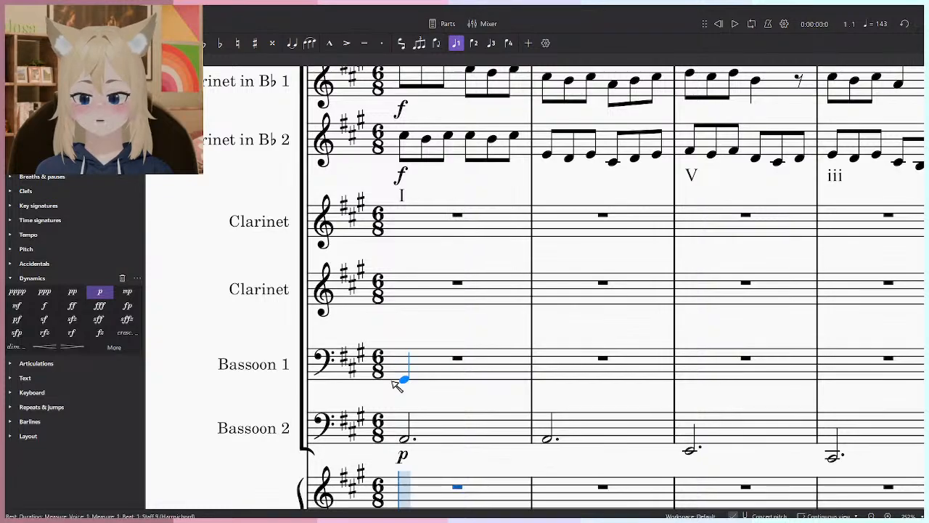
pyautogui.click(405, 380)
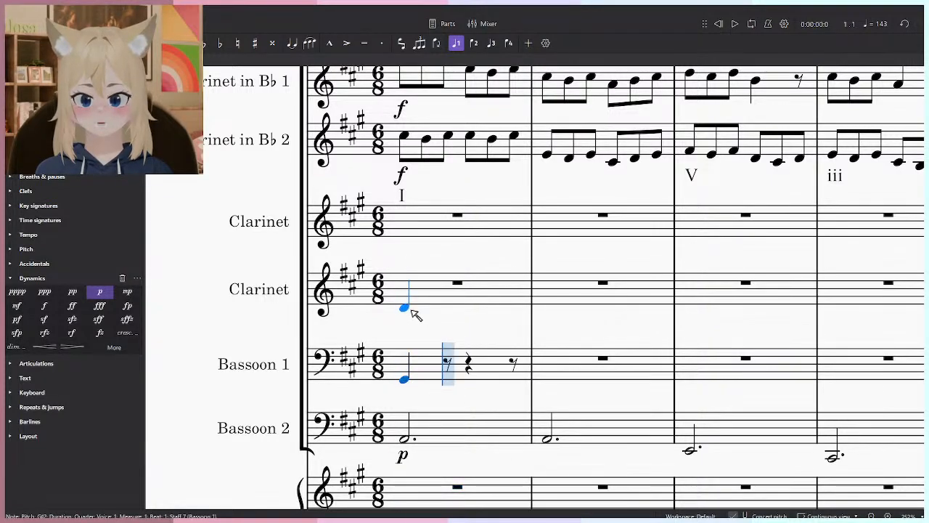
pyautogui.click(405, 361)
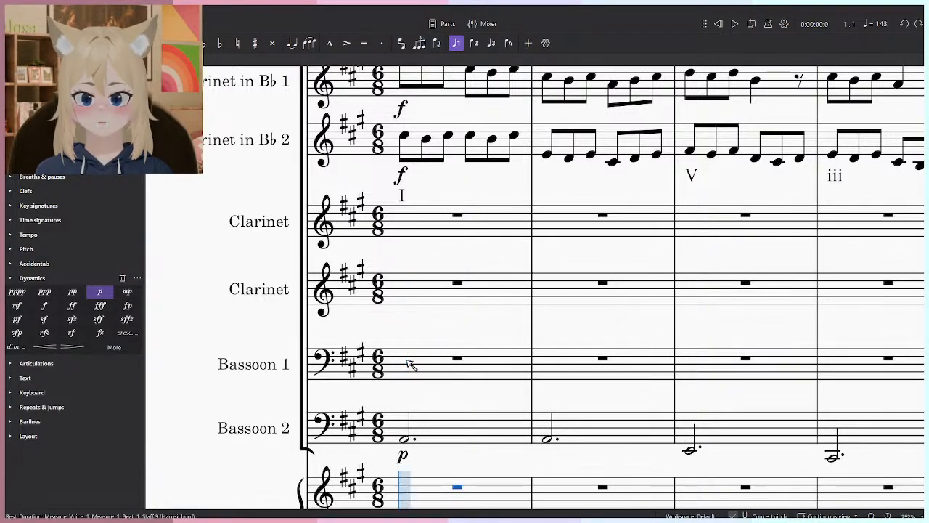
pyautogui.click(405, 312)
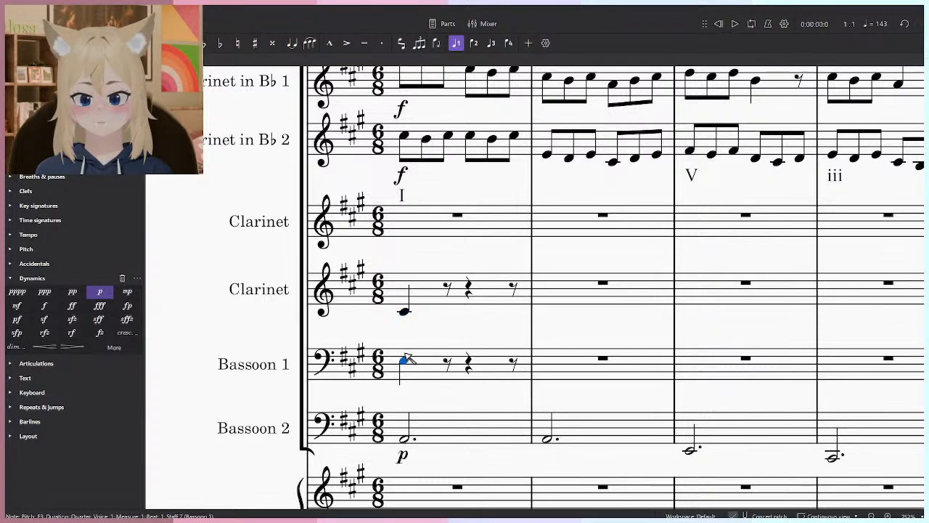
pyautogui.press('Down')
pyautogui.press('Down')
pyautogui.press('Down')
pyautogui.press('Down')
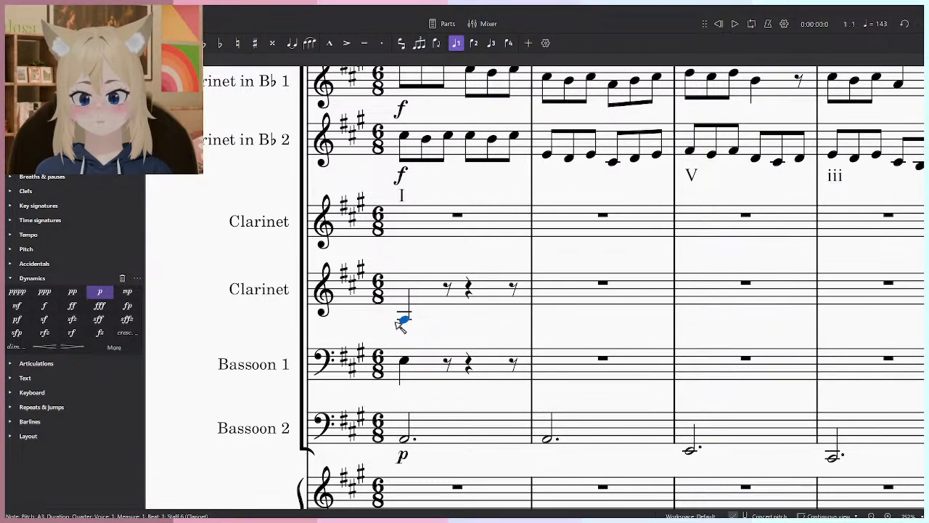
# - Add C#4 to the upper accompanying Clarinet in measure 1 and turn the three new chord notes into dotted half notes
pyautogui.click(405, 243)
pyautogui.press('Escape')
pyautogui.moveTo(552, 348); pyautogui.dragTo(491, 343)
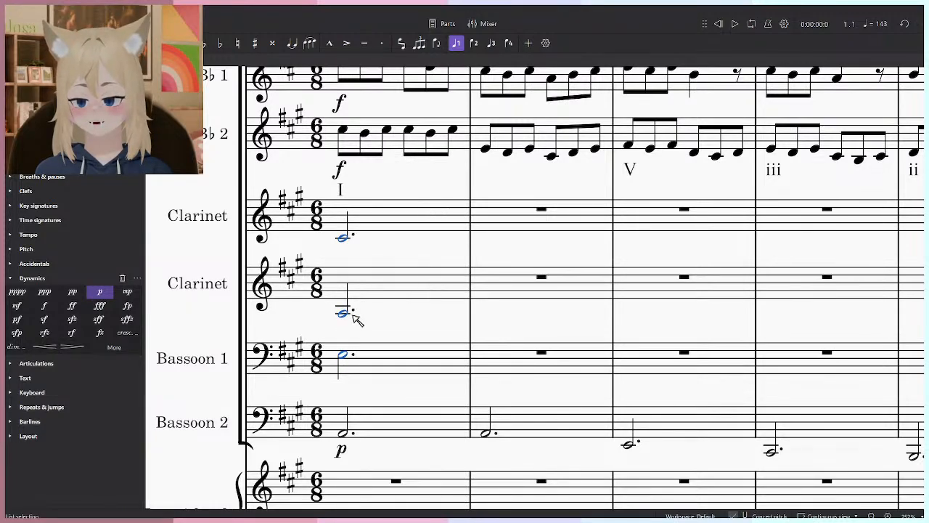
# - Copy the measure 1 chord of both accompanying Clarinets and Bassoon 1 into measure 2
pyautogui.moveTo(452, 325); pyautogui.dragTo(432, 357)
pyautogui.click(398, 247)
pyautogui.keyDown('shift'); pyautogui.click(372, 390); pyautogui.keyUp('shift')
pyautogui.click(486, 261)
pyautogui.hotkey('ctrl', 'v')
# - Raise the measure 2 chord to A4 in the upper accompanying Clarinet, E4 in the lower one and A3 in Bassoon 1
pyautogui.click(479, 347)
pyautogui.click(467, 344)
pyautogui.press('Up')
pyautogui.press('Up')
pyautogui.press('Up')
pyautogui.press('Up')
pyautogui.click(467, 269)
pyautogui.press('Up')
pyautogui.press('Up')
pyautogui.press('Up')
pyautogui.press('Up')
pyautogui.press('Up')
pyautogui.press('Up')
pyautogui.press('Up')
pyautogui.press('Up')
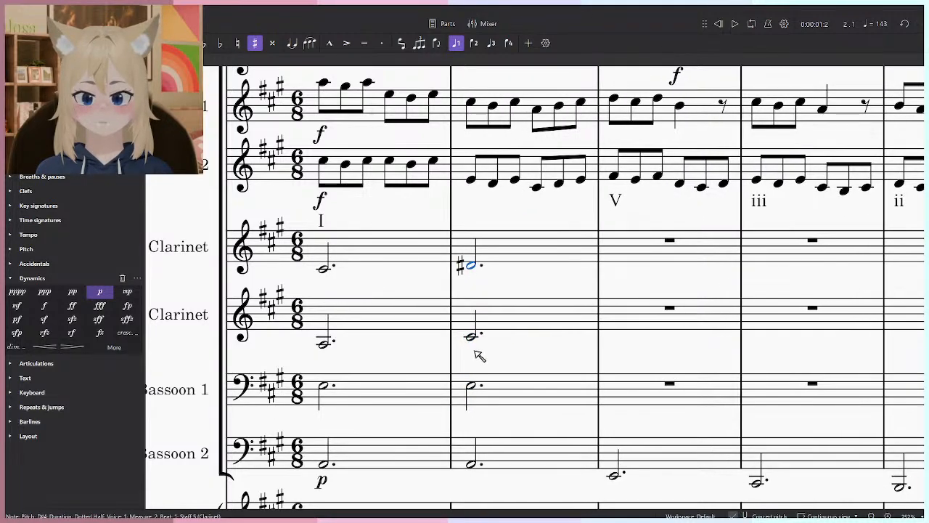
pyautogui.moveTo(467, 338); pyautogui.dragTo(466, 327)
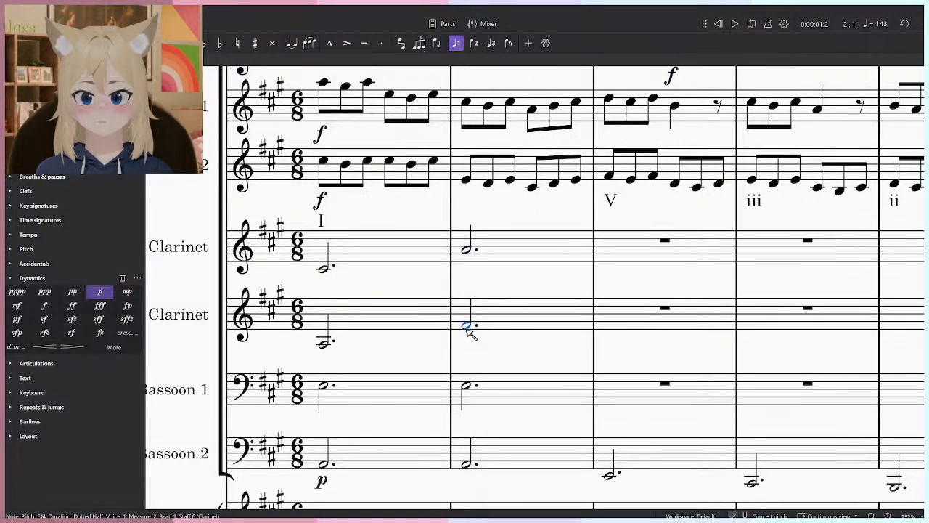
pyautogui.moveTo(470, 385); pyautogui.dragTo(469, 373)
pyautogui.press('Escape')
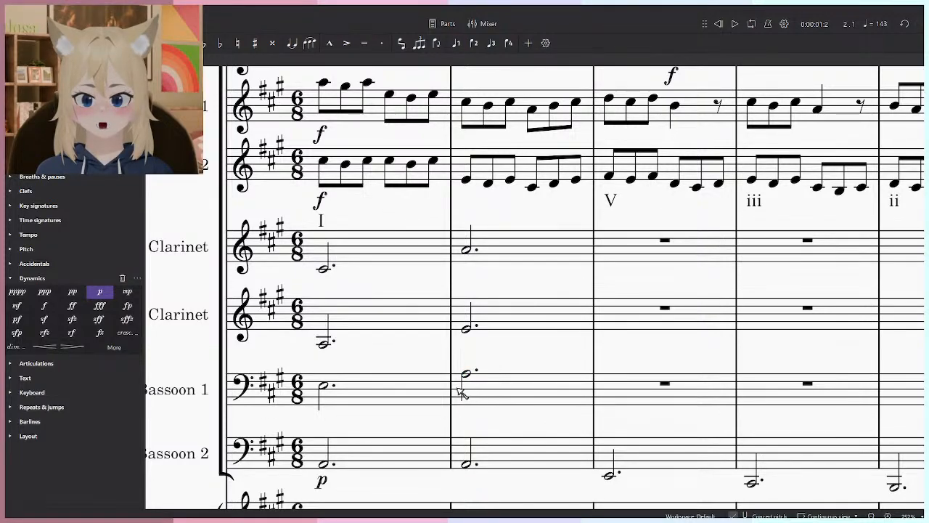
# - Lower the measure 2 notes of the accompanying Clarinets to E4 in the upper staff and C#4 in the lower staff
pyautogui.moveTo(466, 375)
pyautogui.mouseDown()
pyautogui.moveTo(468, 366)
pyautogui.moveTo(468, 375)
pyautogui.mouseUp()
pyautogui.press('Escape')
pyautogui.click(325, 386)
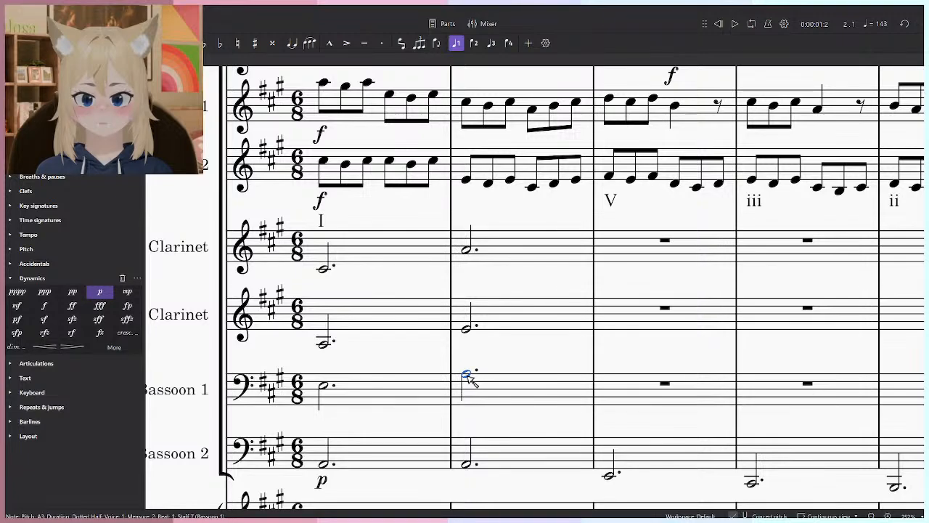
pyautogui.moveTo(466, 328); pyautogui.dragTo(472, 344)
pyautogui.moveTo(470, 260); pyautogui.dragTo(471, 269)
pyautogui.click(468, 379)
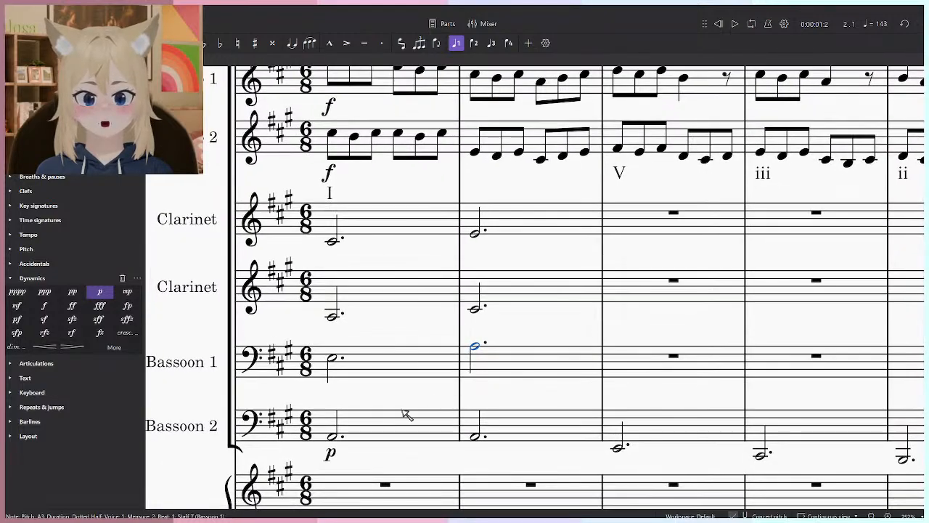
# - Compare the Bassoon 1 notes of measures 1 and 2 by ear and review the surrounding score
pyautogui.click(323, 391)
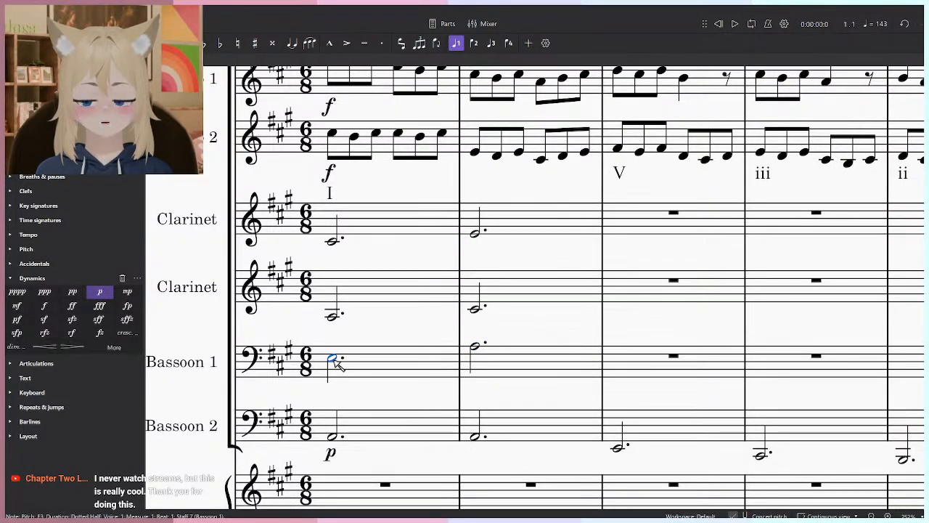
pyautogui.click(476, 352)
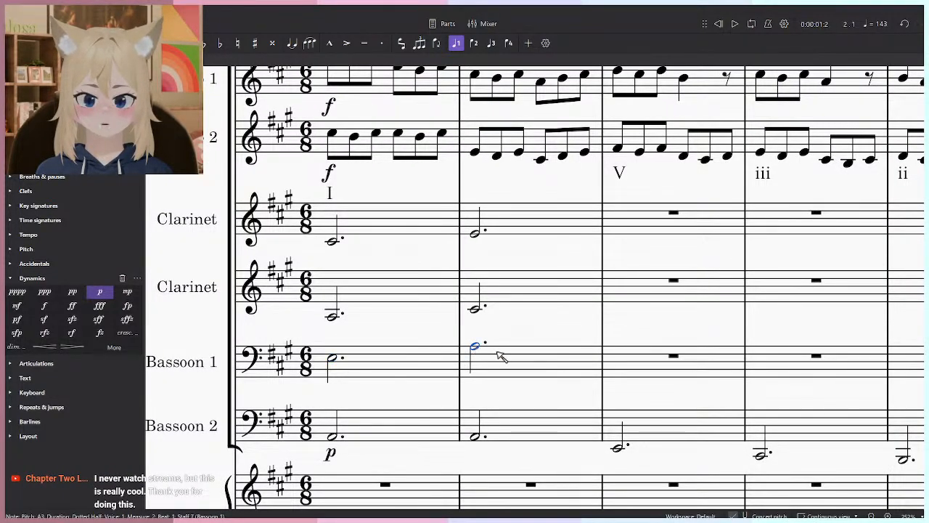
pyautogui.scroll(-5, 473, 400)
pyautogui.scroll(4, 472, 400)
pyautogui.scroll(-5, 472, 400)
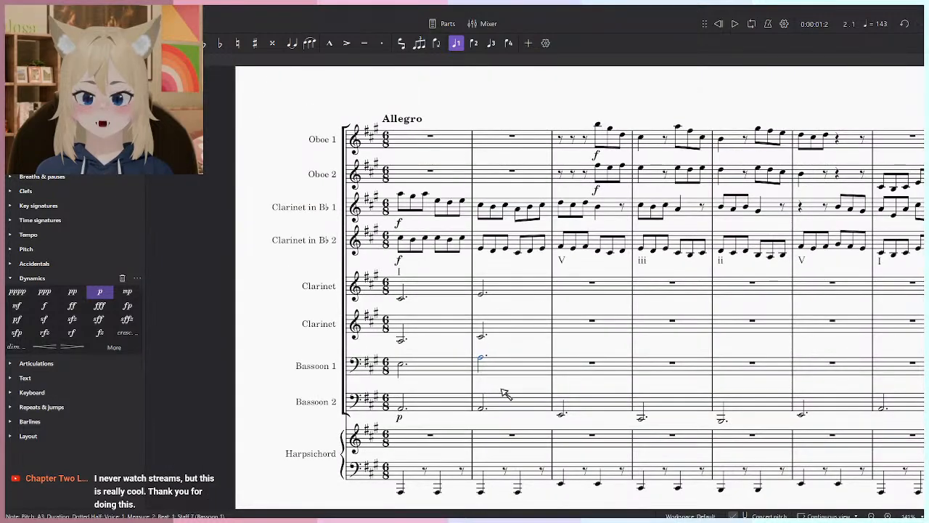
pyautogui.scroll(3, 508, 385)
pyautogui.click(517, 385)
pyautogui.press('Escape')
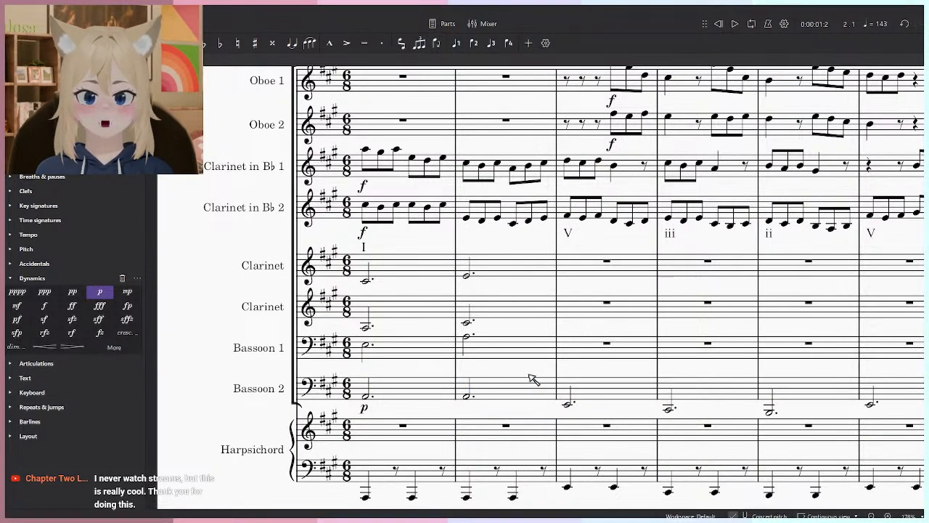
# - Rewind and play the opening measures to hear the new clarinet and bassoon chords
pyautogui.click(718, 25)
pyautogui.moveTo(586, 269); pyautogui.dragTo(593, 237)
pyautogui.scroll(-2, 592, 249)
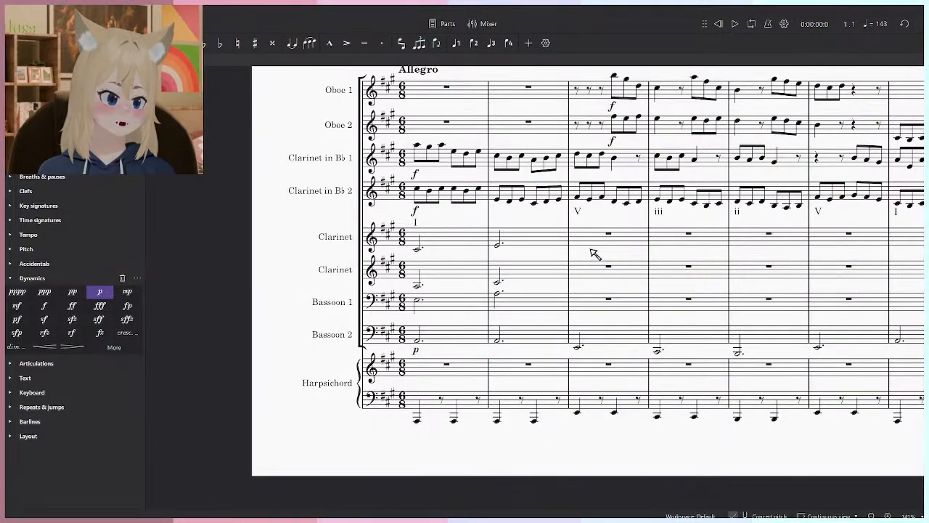
pyautogui.scroll(4, 583, 260)
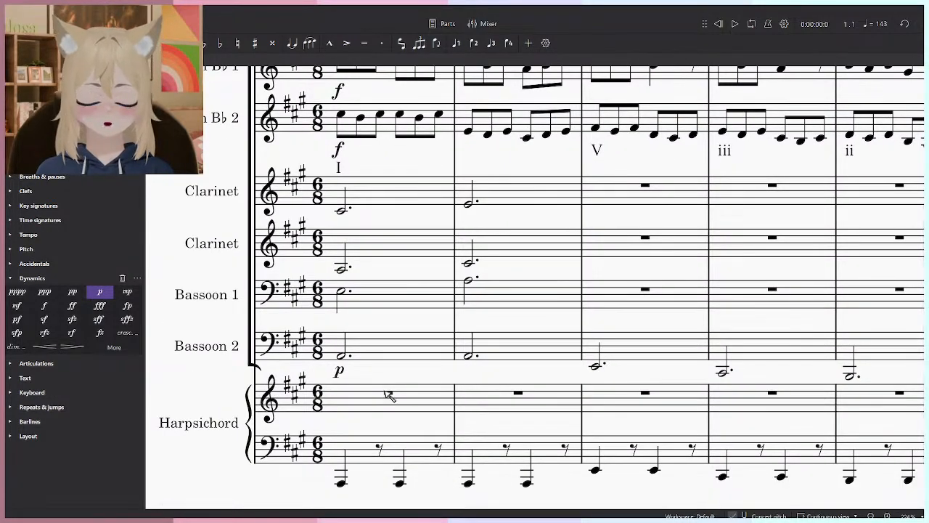
pyautogui.press('space')
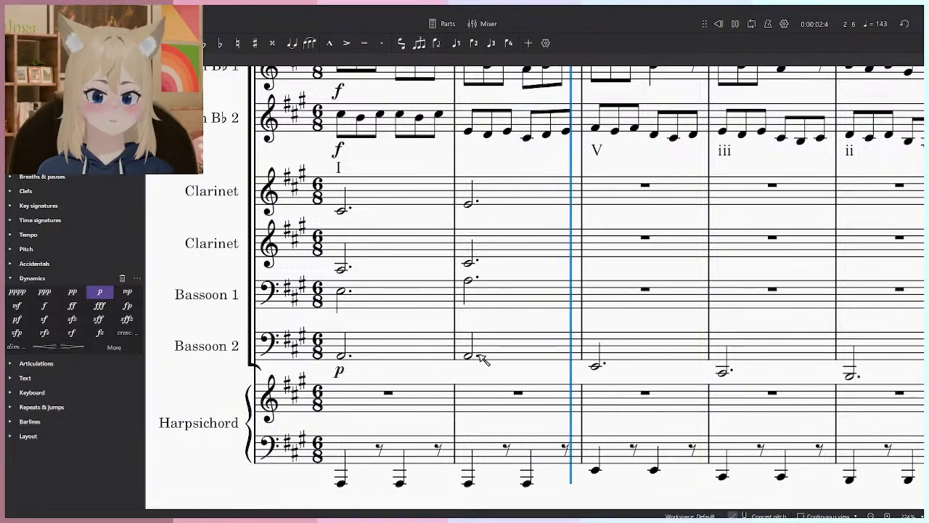
pyautogui.press('space')
pyautogui.scroll(-4, 500, 370)
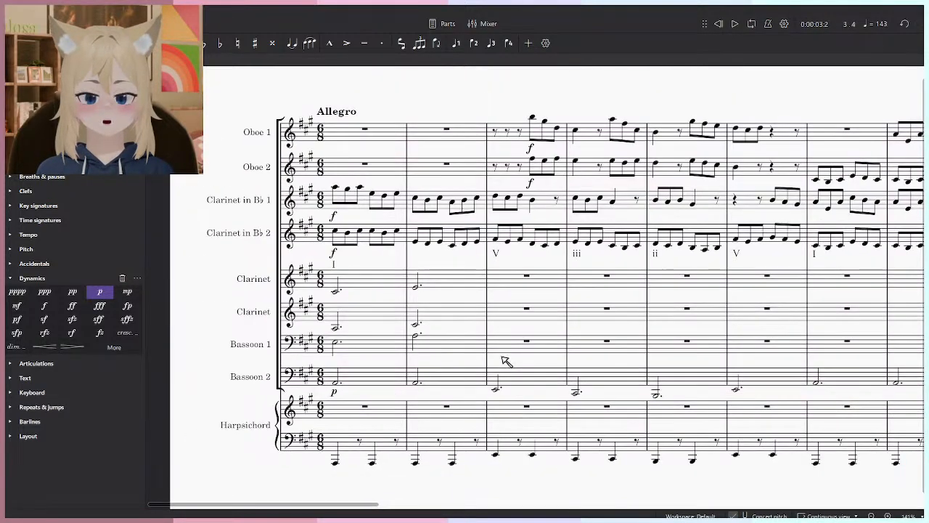
# - Add a p dynamic to measure 1 of both accompanying Clarinet staves and Bassoon 1
pyautogui.scroll(5, 493, 379)
pyautogui.click(354, 293)
pyautogui.moveTo(515, 307); pyautogui.dragTo(862, 349)
pyautogui.click(512, 374)
pyautogui.keyDown('shift'); pyautogui.click(510, 274); pyautogui.keyUp('shift')
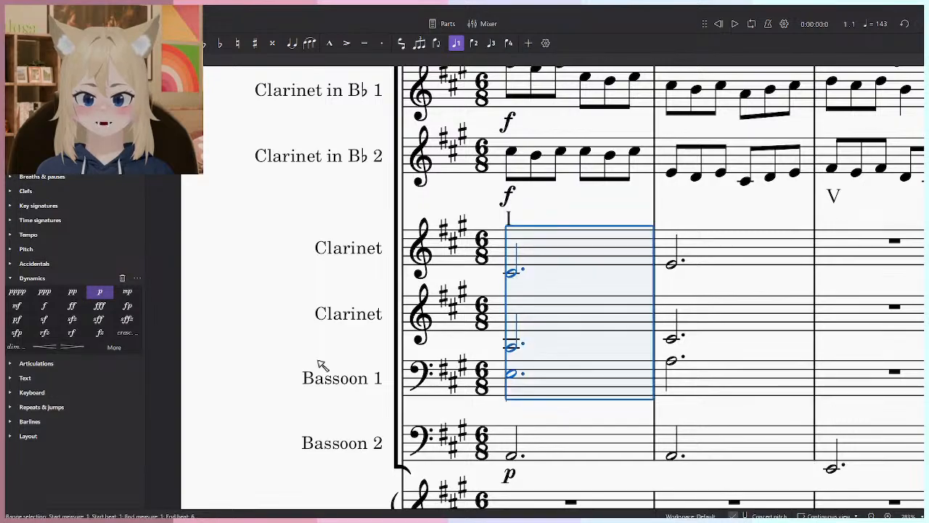
pyautogui.click(100, 291)
pyautogui.moveTo(649, 384); pyautogui.dragTo(441, 249)
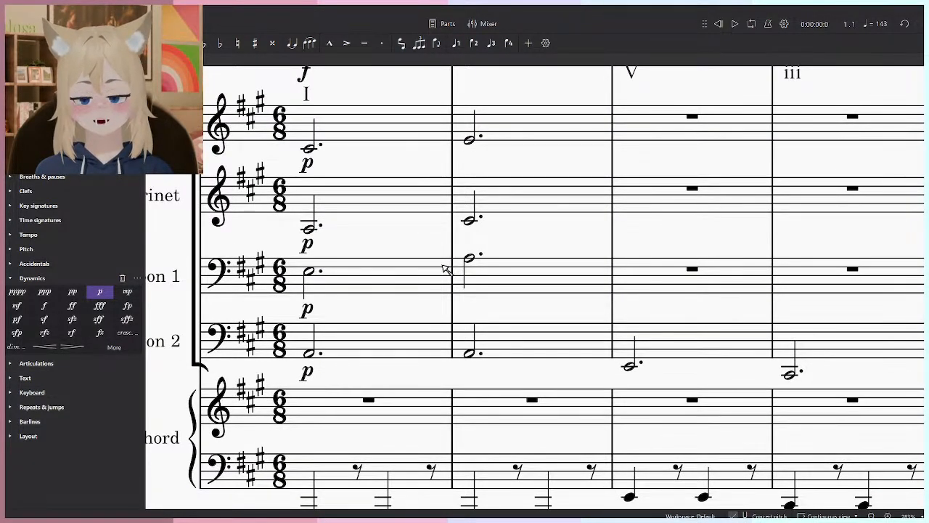
pyautogui.scroll(-1, 504, 323)
pyautogui.moveTo(501, 316); pyautogui.dragTo(543, 359)
pyautogui.scroll(-1, 546, 358)
pyautogui.moveTo(647, 327); pyautogui.dragTo(462, 354)
pyautogui.moveTo(461, 318); pyautogui.dragTo(471, 359)
pyautogui.click(400, 379)
pyautogui.moveTo(404, 377); pyautogui.dragTo(538, 351)
# - Enter the measure 3 chord as dotted half notes: G#3 in Bassoon 1, B3 in the lower accompanying Clarinet and E4 in the upper
pyautogui.click(587, 453)
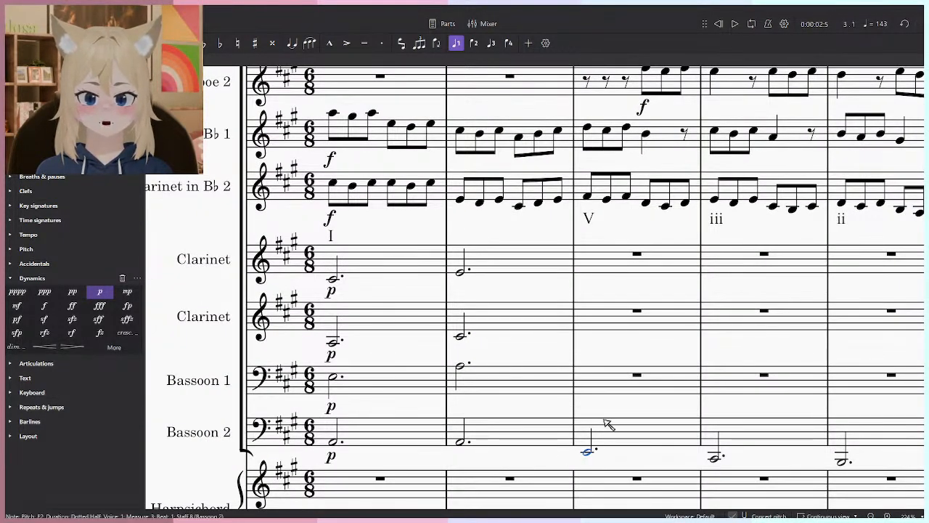
pyautogui.scroll(4, 613, 357)
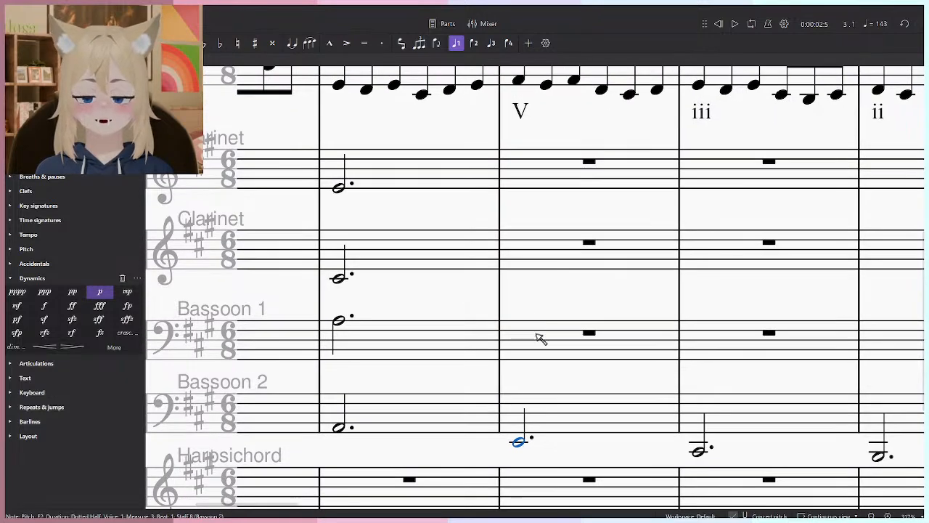
pyautogui.moveTo(527, 301); pyautogui.dragTo(521, 333)
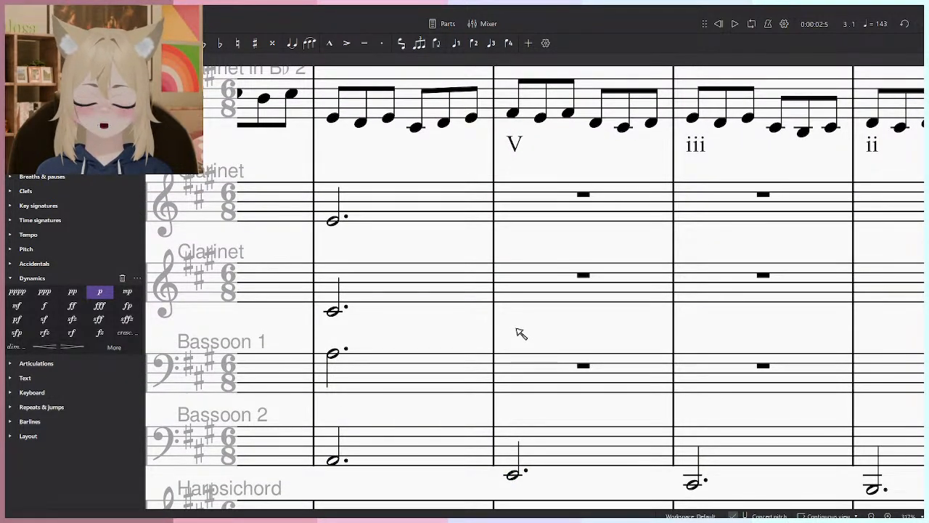
pyautogui.moveTo(512, 473); pyautogui.dragTo(513, 363)
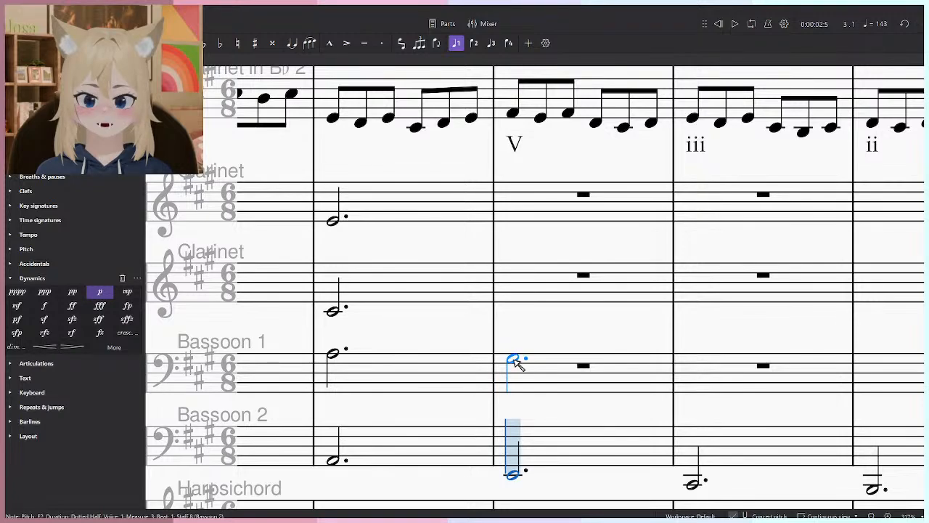
pyautogui.click(517, 365)
pyautogui.scroll(1, 517, 297)
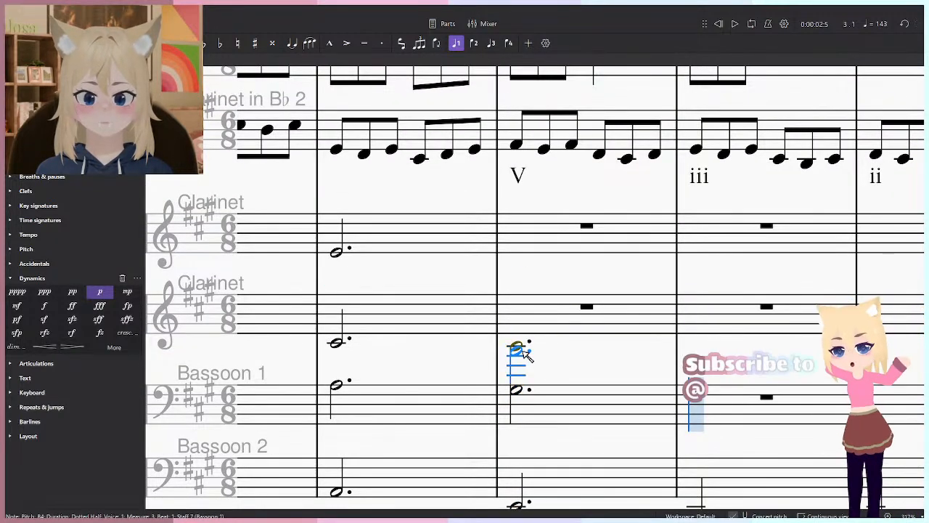
pyautogui.click(527, 350)
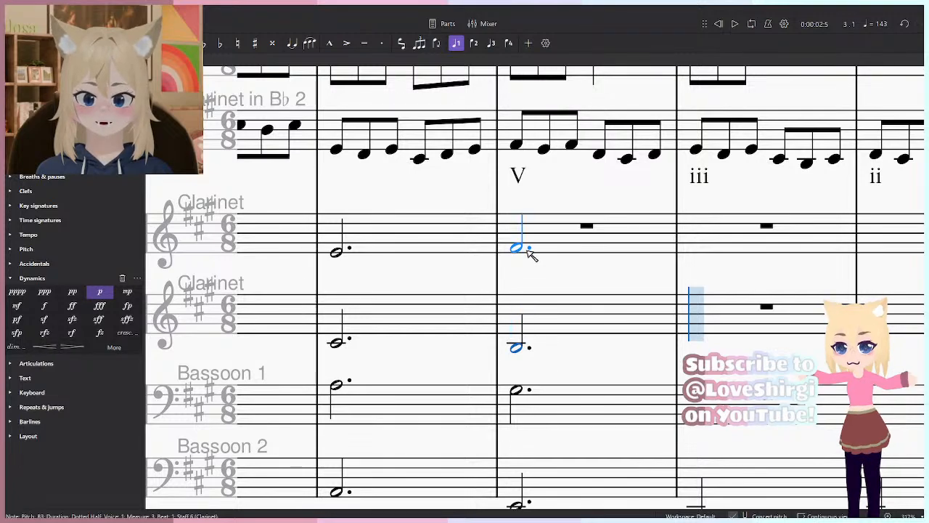
pyautogui.click(523, 252)
pyautogui.press('Escape')
pyautogui.press('Escape')
# - Play from measure 2 to hear the change into the V chord of measure 3
pyautogui.click(337, 344)
pyautogui.press('space')
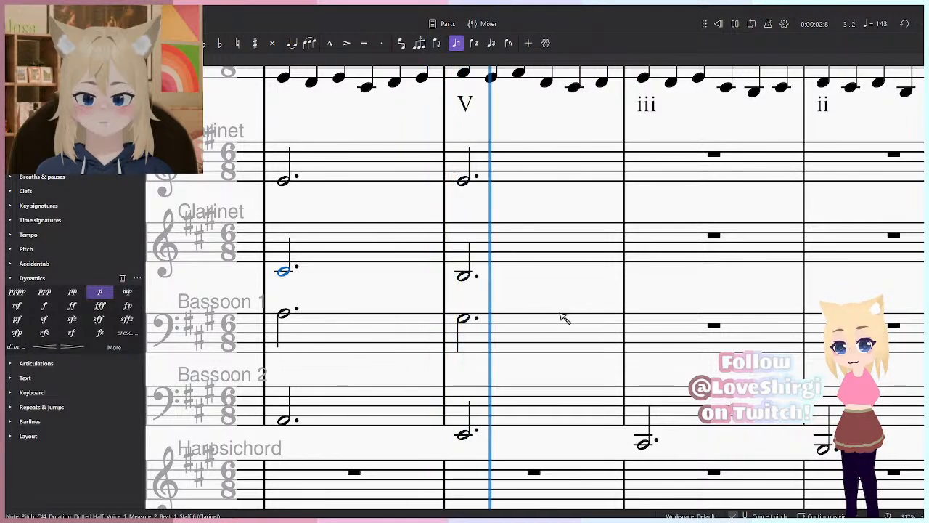
pyautogui.press('space')
# - Enter dotted half notes G#3 in Bassoon 1, C#4 and E4 in the accompanying Clarinets in measure 4, and play them back
pyautogui.click(550, 482)
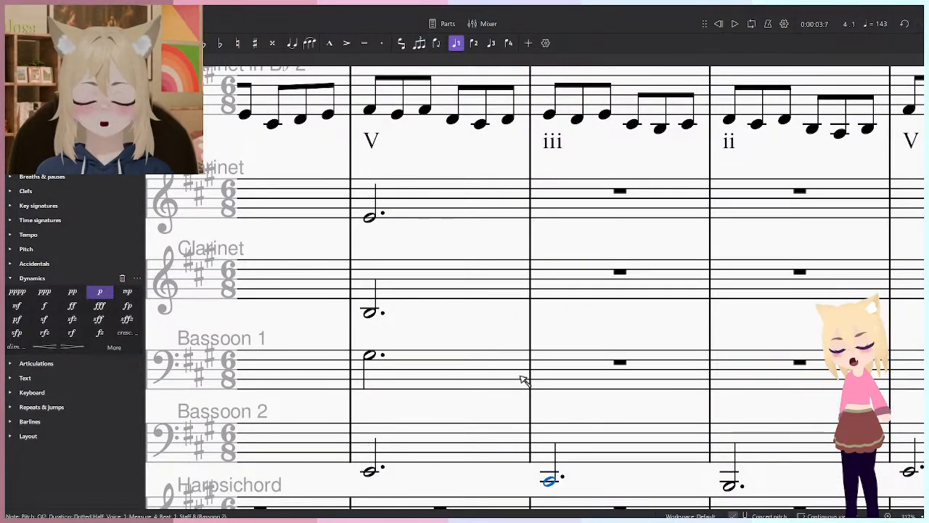
pyautogui.press('n')
pyautogui.click(549, 357)
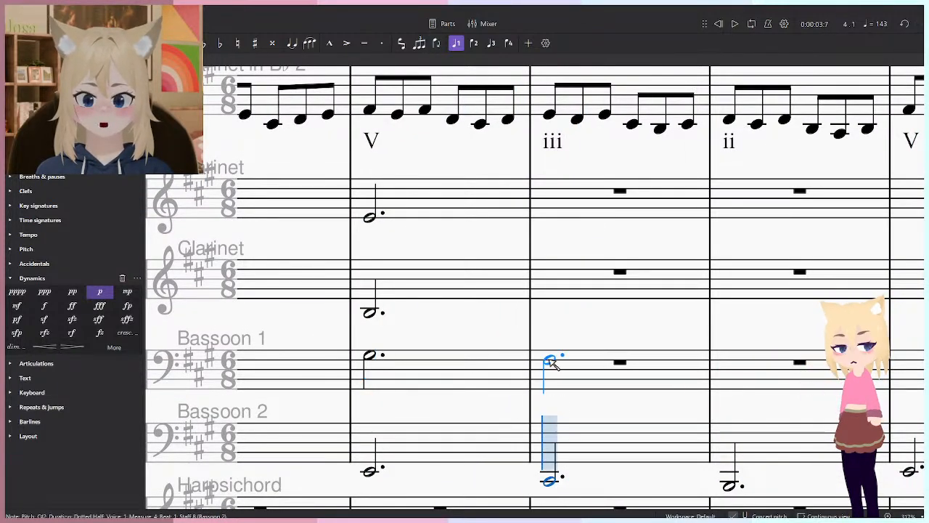
pyautogui.click(549, 307)
pyautogui.press('space')
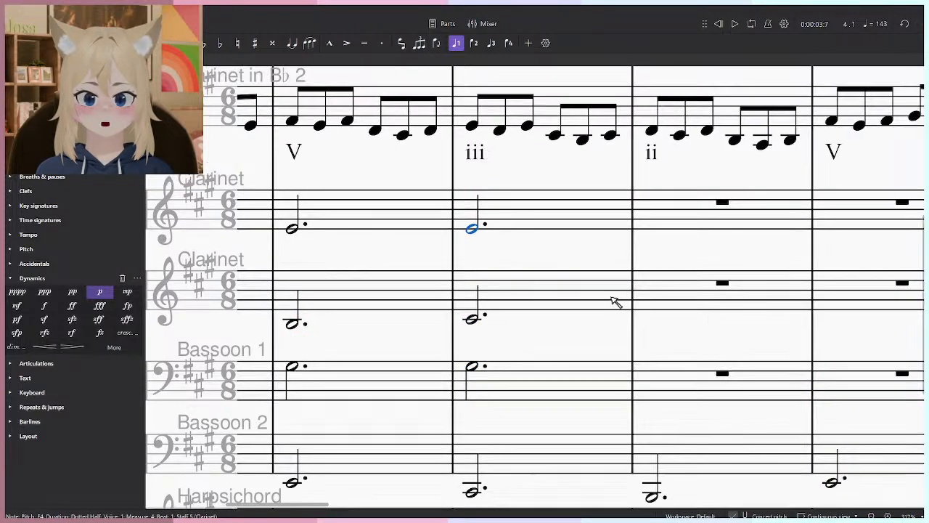
pyautogui.press('space')
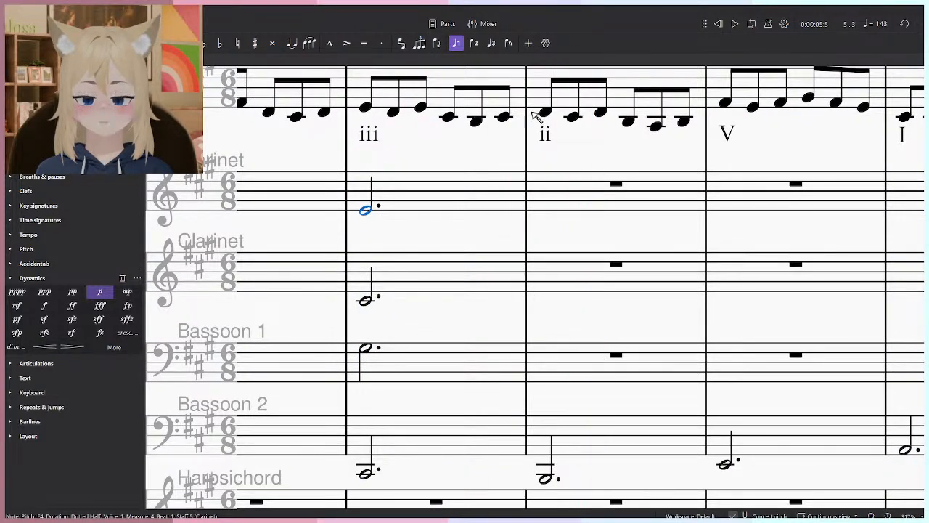
# - Enter dotted half notes in measure 5: F#3 in Bassoon 1, B3 in the lower accompanying Clarinet and E4 in the upper
pyautogui.scroll(-5, 480, 319)
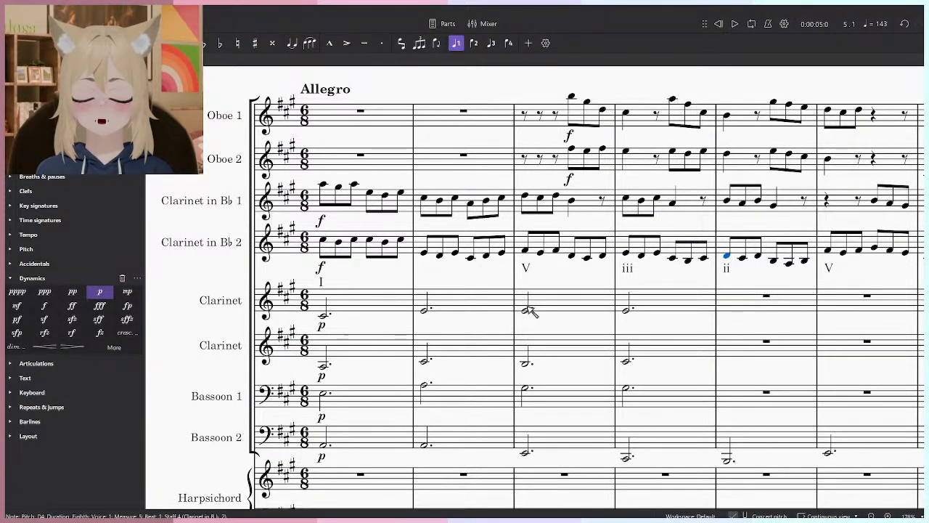
pyautogui.keyDown('ctrl'); pyautogui.scroll(5, 537, 316); pyautogui.keyUp('ctrl')
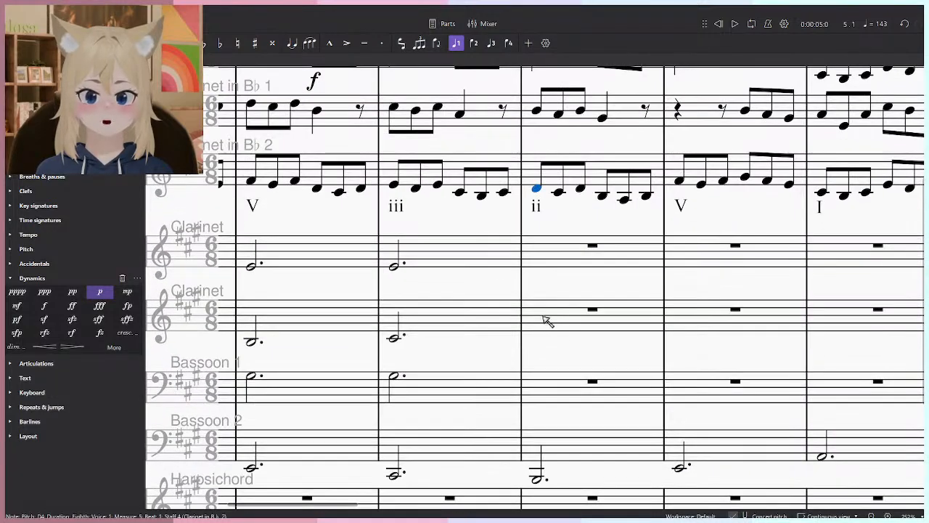
pyautogui.scroll(-1, 565, 387)
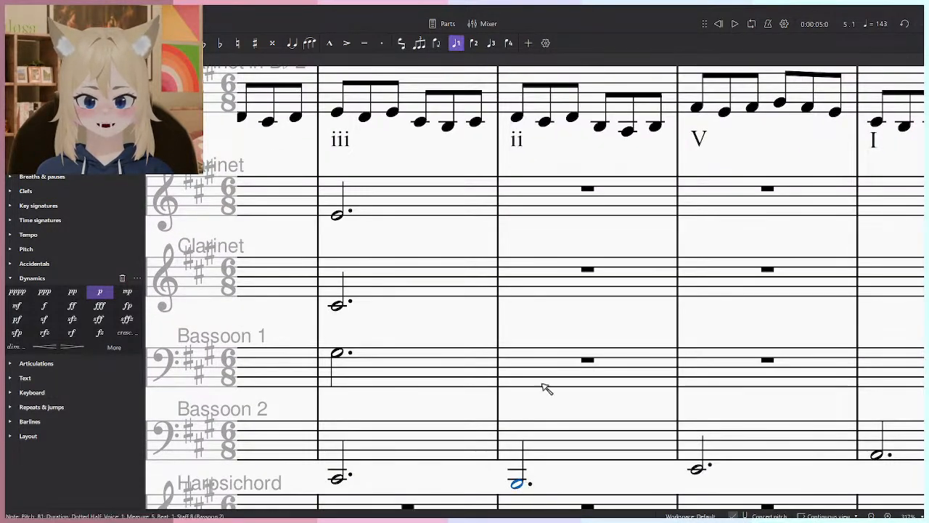
pyautogui.scroll(2, 544, 407)
pyautogui.press('n')
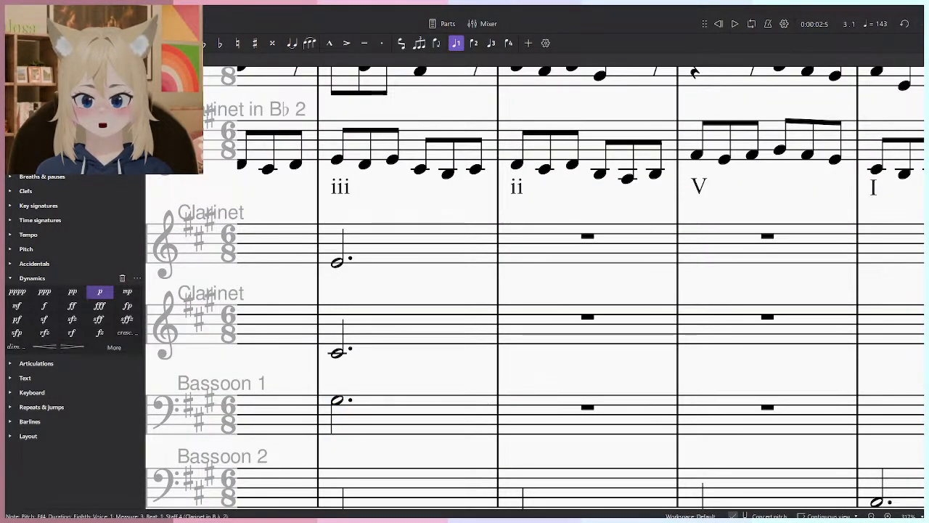
pyautogui.click(526, 410)
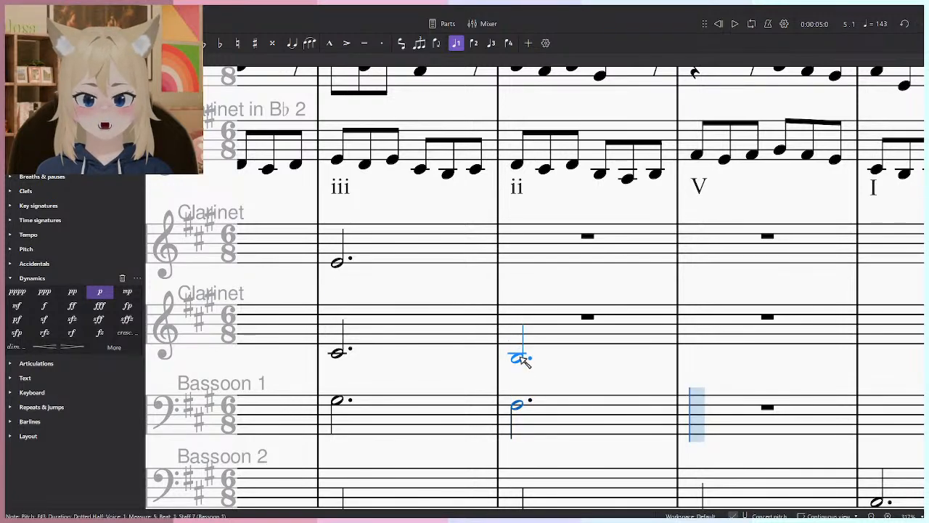
pyautogui.hotkey('alt', 'Up')
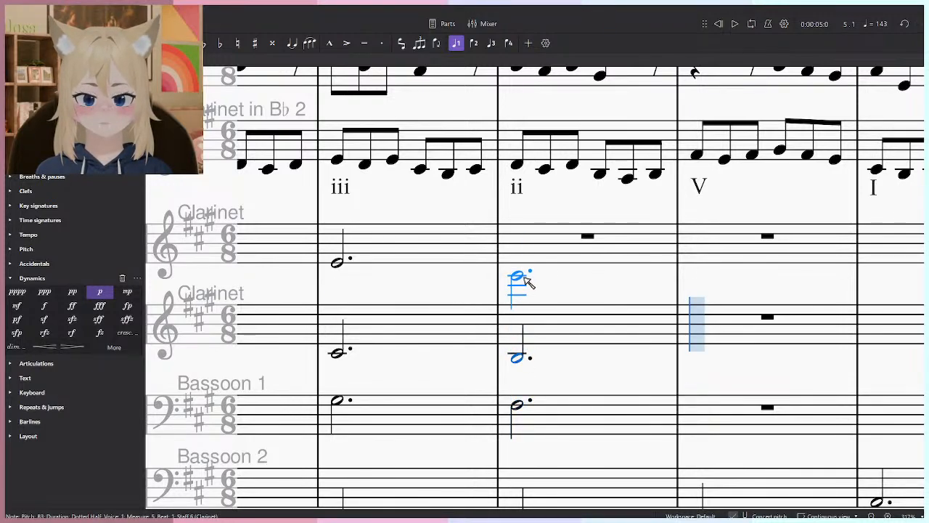
pyautogui.click(525, 263)
pyautogui.press('Escape')
pyautogui.press('Escape')
pyautogui.moveTo(446, 261); pyautogui.dragTo(466, 246)
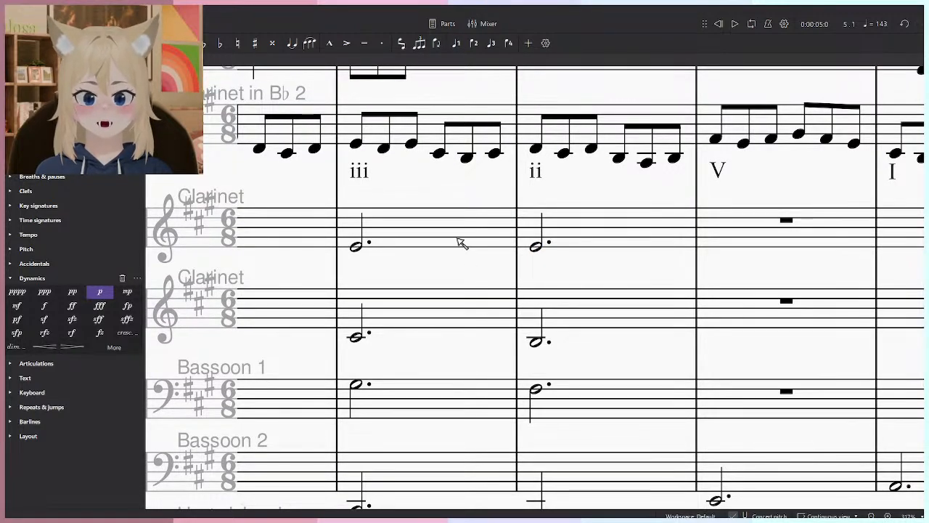
# - Raise the measure 5 notes to B3 in Bassoon 1, D4 and F#4 in the accompanying Clarinets, and play from measure 4
pyautogui.click(536, 390)
pyautogui.press('Up')
pyautogui.press('Up')
pyautogui.press('Up')
pyautogui.press('Up')
pyautogui.press('Up')
pyautogui.hotkey('alt', 'Up')
pyautogui.press('Up')
pyautogui.press('Up')
pyautogui.press('Up')
pyautogui.hotkey('alt', 'Up')
pyautogui.press('Up')
pyautogui.click(356, 384)
pyautogui.press('space')
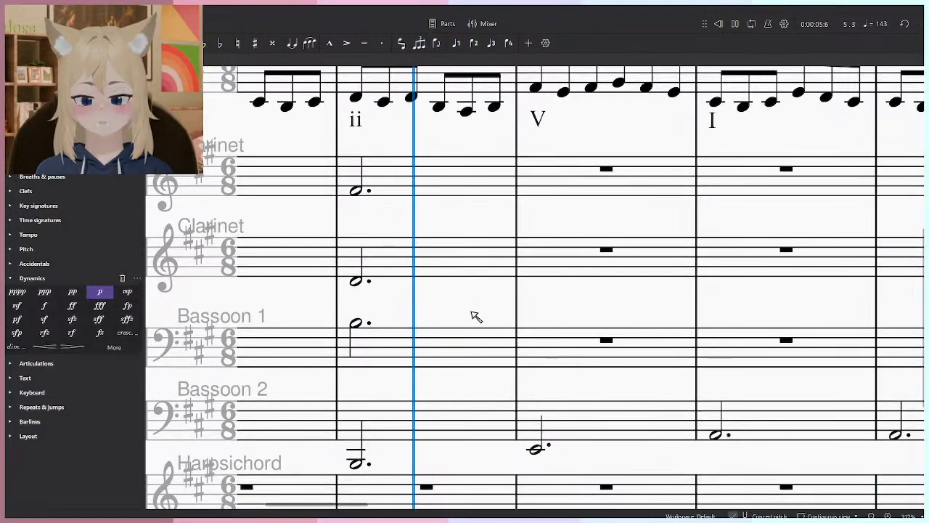
pyautogui.press('space')
# - Enter dotted half notes in measure 6: B3 in Bassoon 1 and E4 in both accompanying Clarinets
pyautogui.click(560, 488)
pyautogui.moveTo(518, 331); pyautogui.dragTo(531, 347)
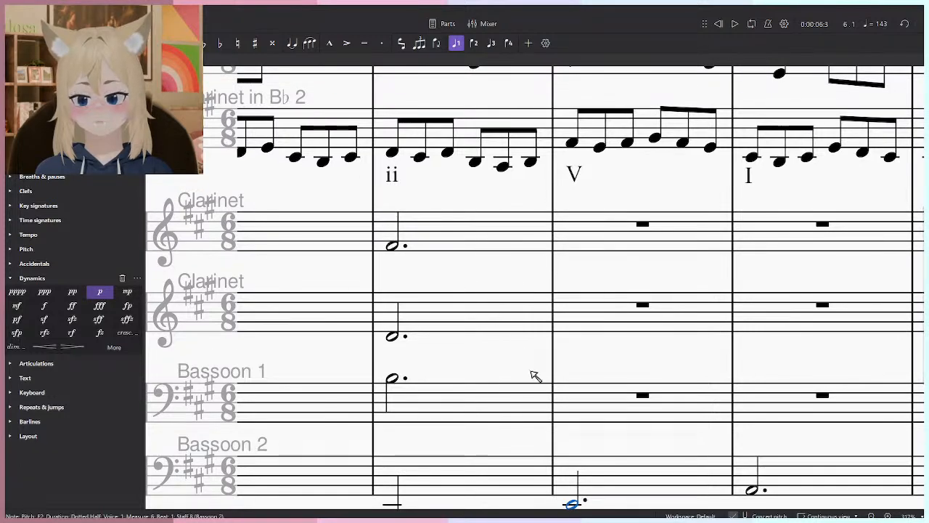
pyautogui.moveTo(576, 383); pyautogui.dragTo(566, 374)
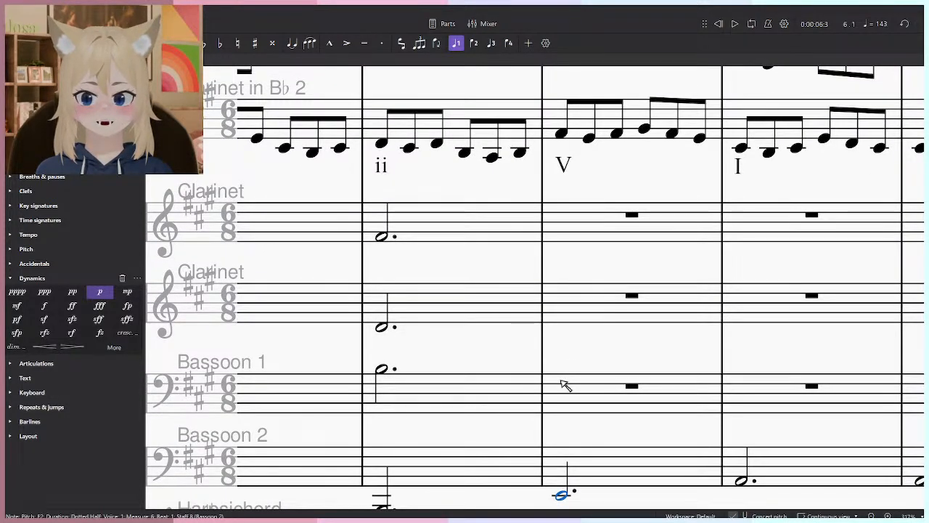
pyautogui.press('n')
pyautogui.click(569, 368)
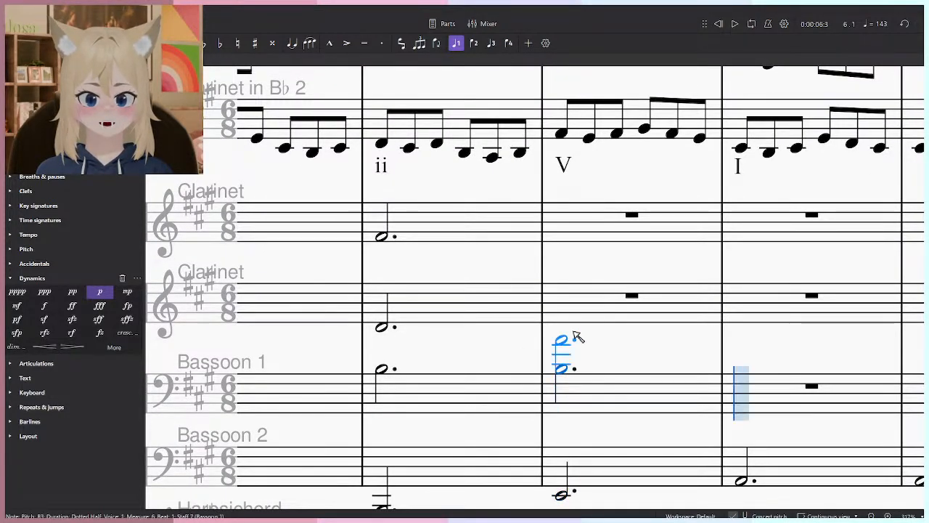
pyautogui.click(567, 325)
pyautogui.click(564, 241)
pyautogui.press('Escape')
pyautogui.press('space')
pyautogui.press('space')
# - Raise the upper accompanying Clarinet's measure 6 note to G#4 and play back from measure 5
pyautogui.hotkey('alt', 'Up')
pyautogui.press('Up')
pyautogui.press('Up')
pyautogui.press('Up')
pyautogui.press('Up')
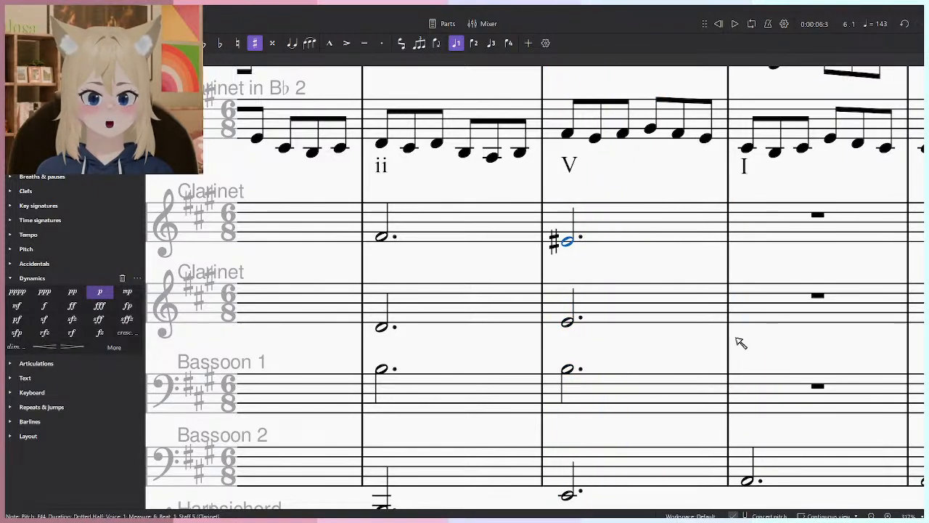
pyautogui.press('Left')
pyautogui.press('space')
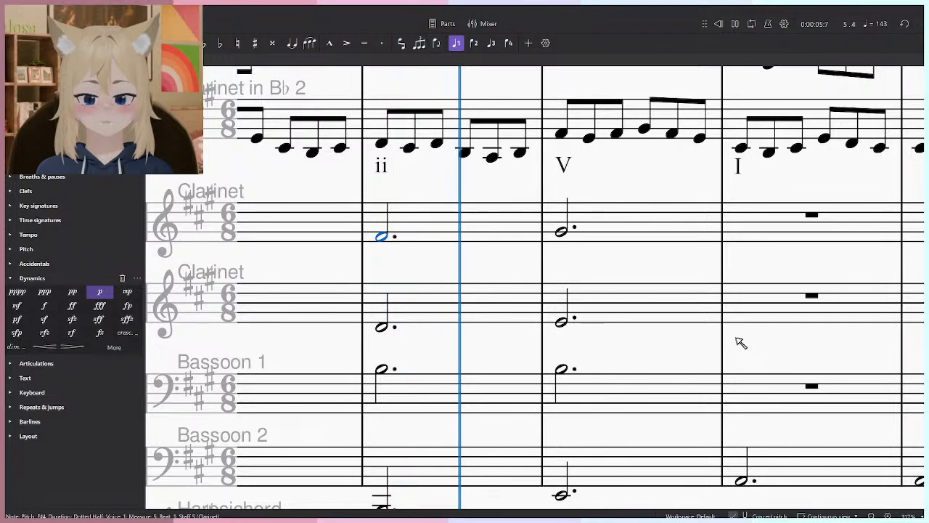
pyautogui.press('space')
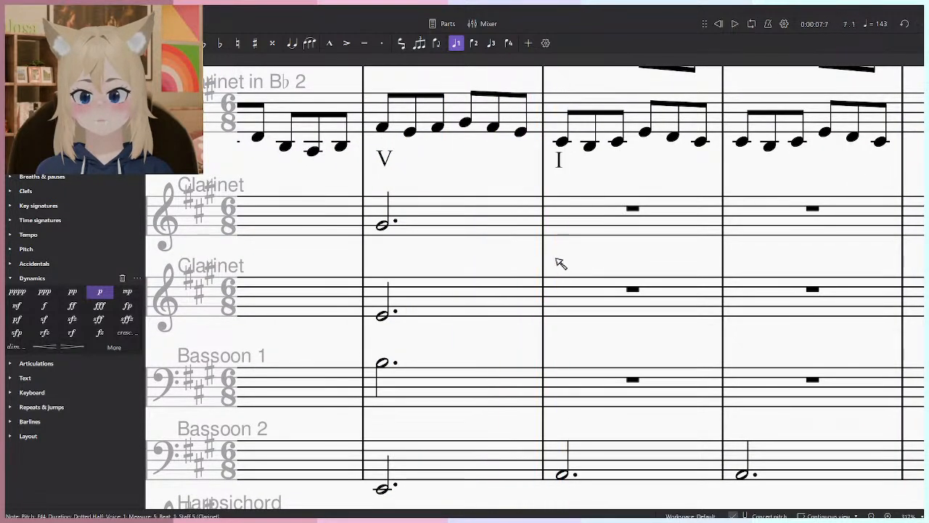
# - Enter dotted half notes in measure 7: A4 and E4 in the accompanying Clarinets and C#4 in Bassoon 1
pyautogui.click(569, 222)
pyautogui.click(569, 318)
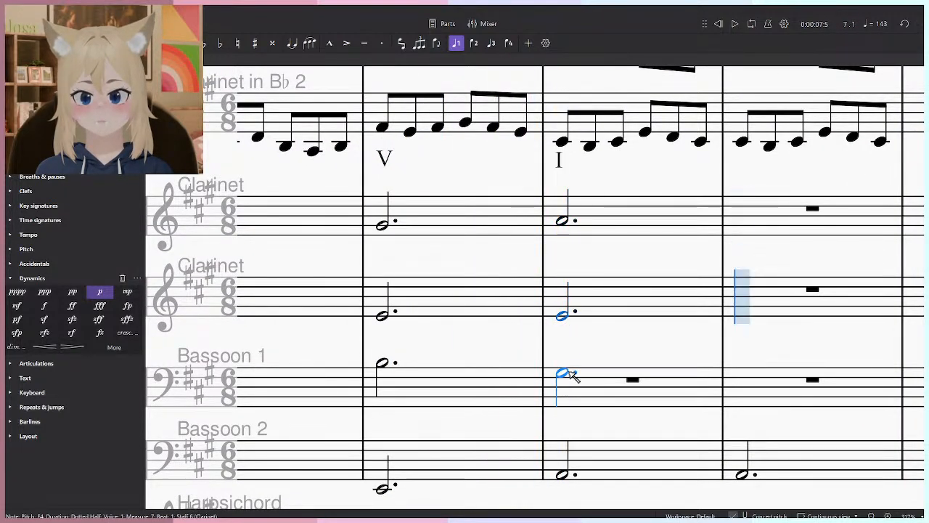
pyautogui.click(567, 364)
pyautogui.click(392, 363)
# - Change the measure 7 notes to E4 and C#4 in the accompanying Clarinets and A3 in Bassoon 1, and play from measure 6
pyautogui.click(564, 237)
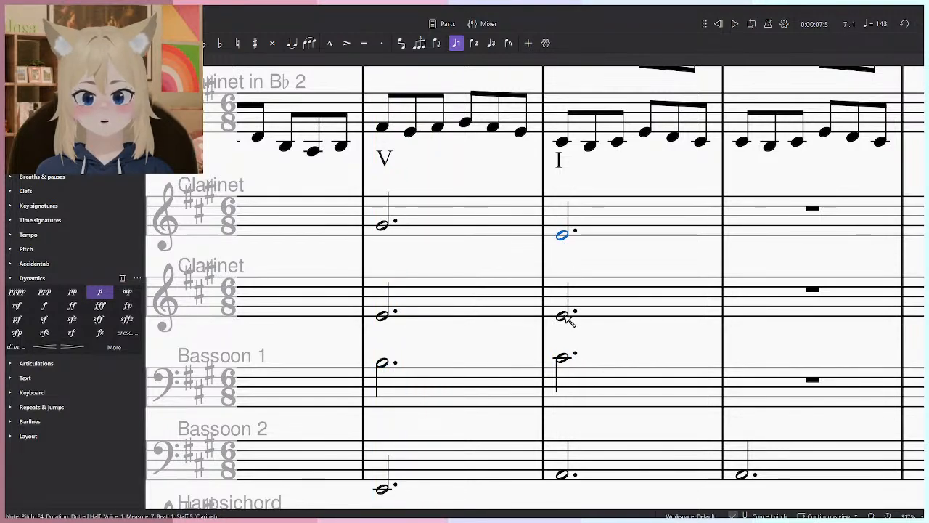
pyautogui.moveTo(563, 317); pyautogui.dragTo(565, 328)
pyautogui.moveTo(565, 360); pyautogui.dragTo(570, 369)
pyautogui.press('Escape')
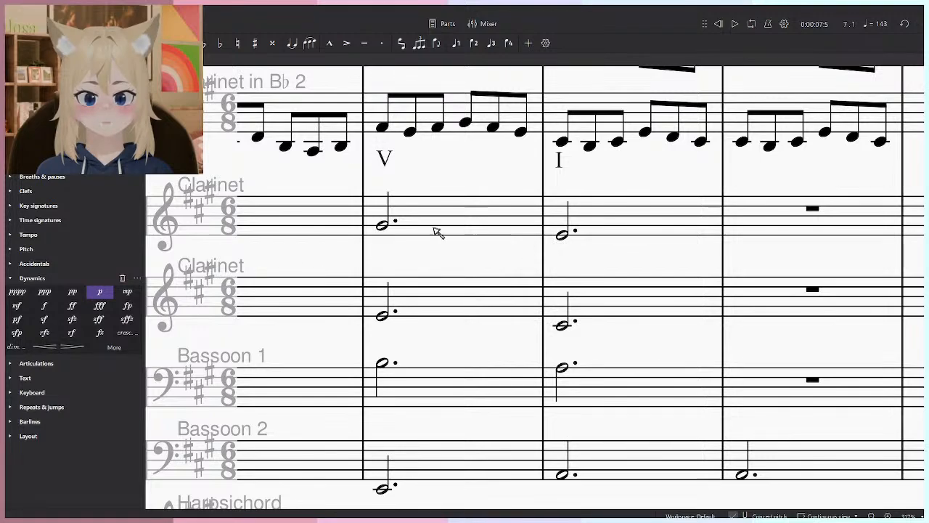
pyautogui.click(376, 234)
pyautogui.press('space')
pyautogui.click(471, 266)
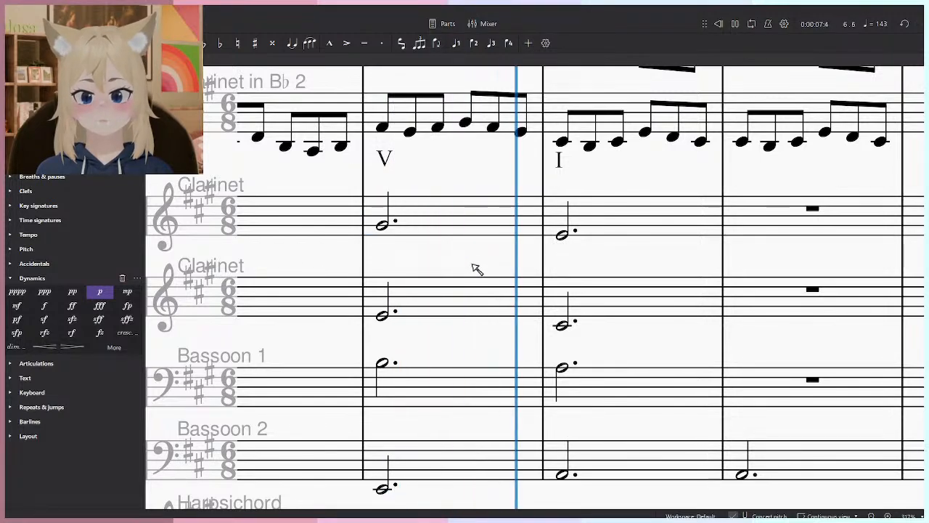
pyautogui.press('space')
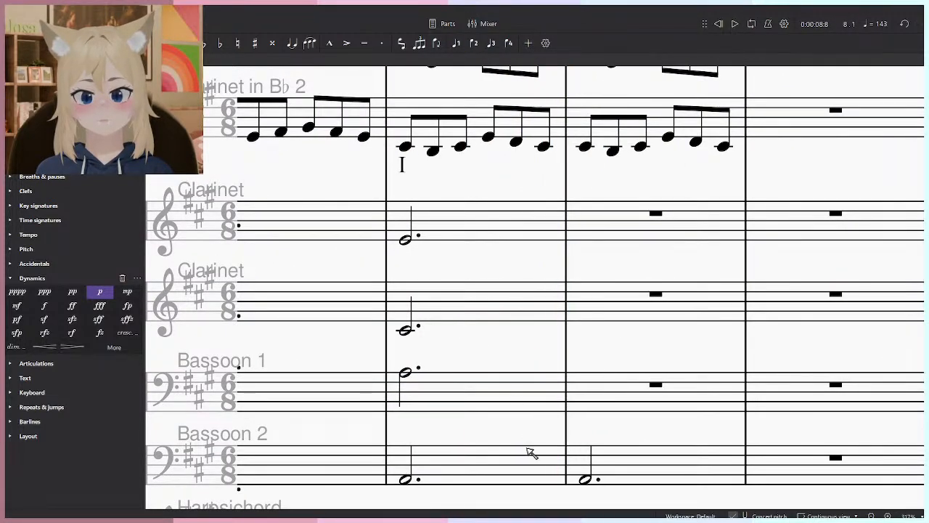
# - Enter dotted half notes in measure 8: E3 in Bassoon 1, C#4 in the lower accompanying Clarinet and E4 in the upper
pyautogui.press('n')
pyautogui.press('Escape')
pyautogui.press('Escape')
pyautogui.press('n')
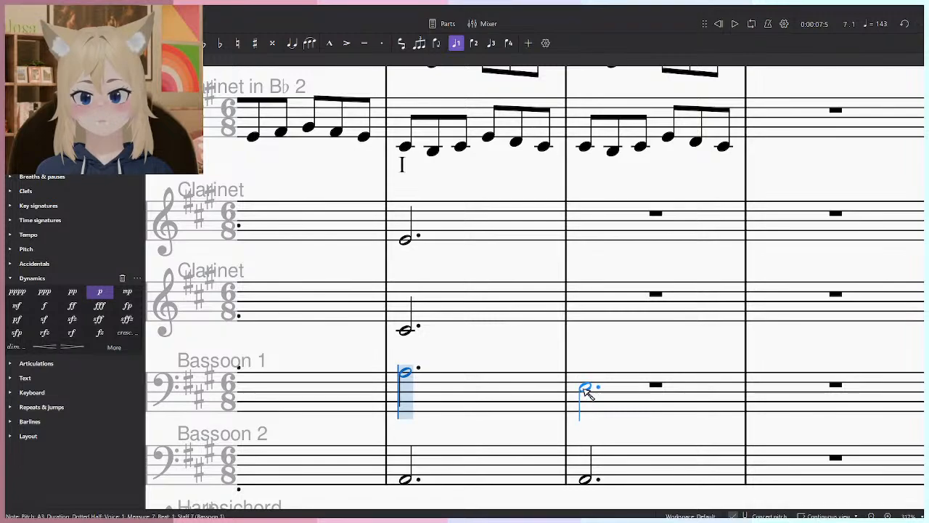
pyautogui.click(590, 390)
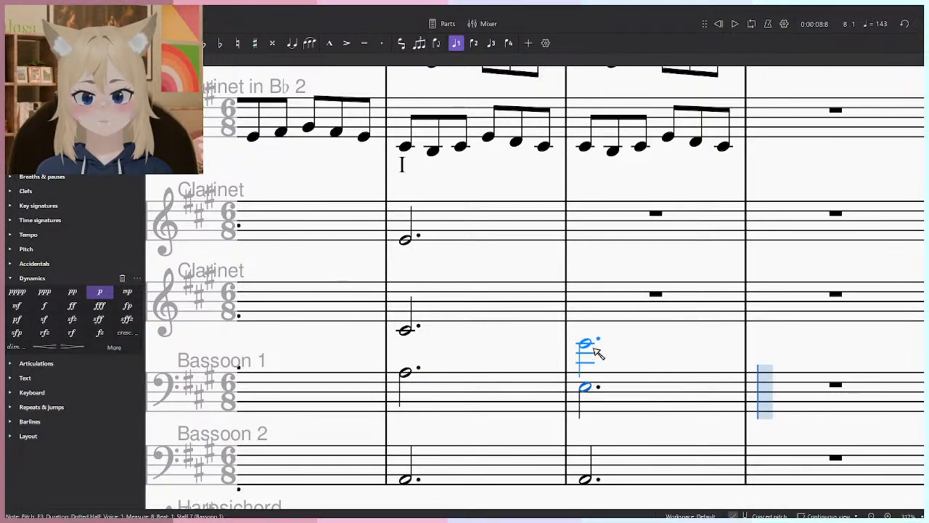
pyautogui.click(589, 332)
pyautogui.click(587, 240)
pyautogui.press('Escape')
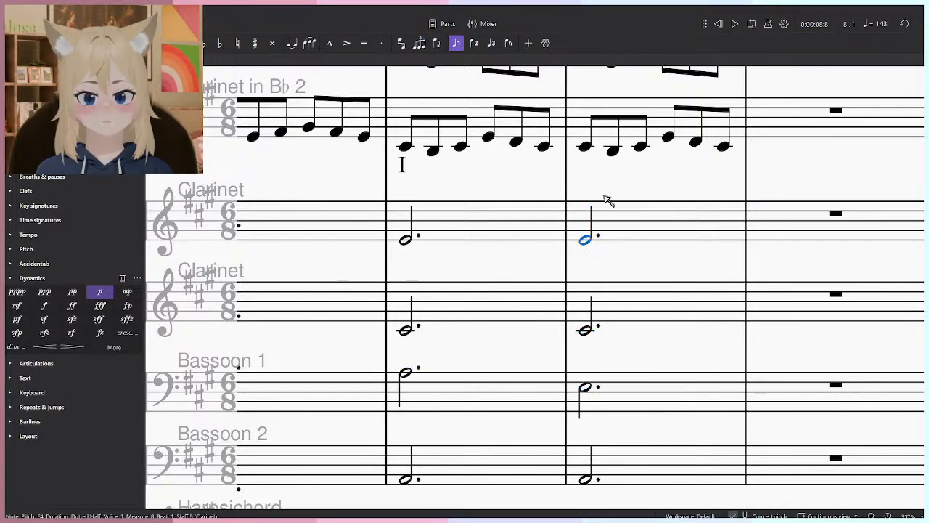
# - Enter quarter-note chords of C#4, E4 and A4 on beats 1 and 4 of measure 1 in the Harpsichord's treble staff
pyautogui.scroll(-5, 615, 147)
pyautogui.click(719, 24)
pyautogui.moveTo(495, 274); pyautogui.dragTo(710, 310)
pyautogui.moveTo(173, 387); pyautogui.dragTo(544, 348)
pyautogui.scroll(6, 510, 404)
pyautogui.click(502, 372)
pyautogui.press('n')
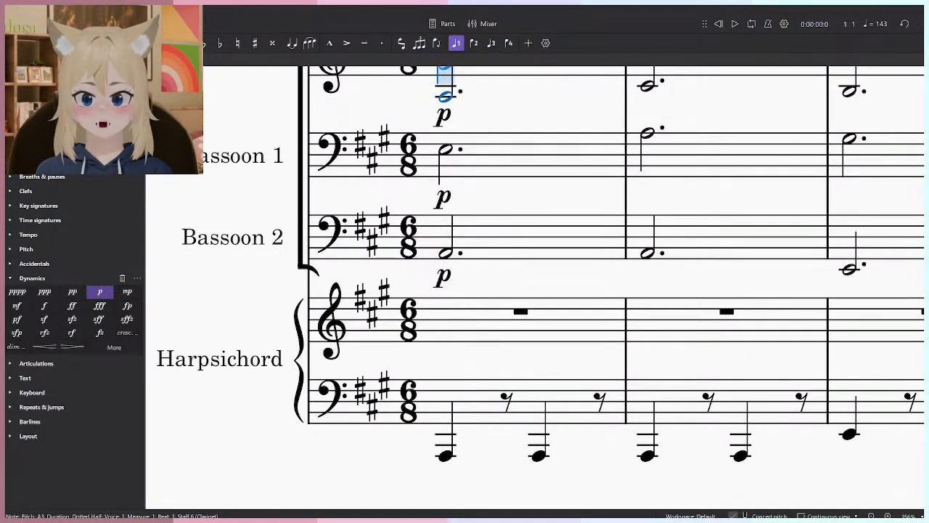
pyautogui.click(460, 362)
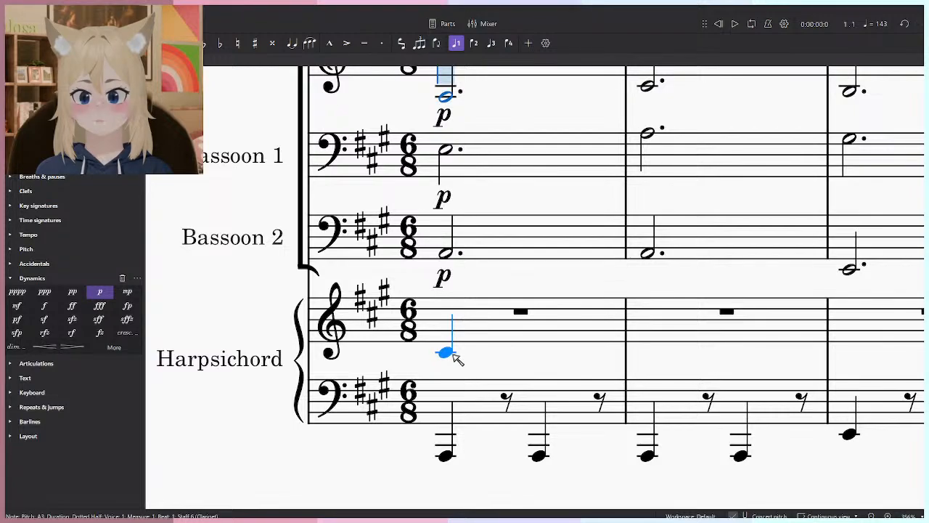
pyautogui.click(452, 352)
pyautogui.click(447, 343)
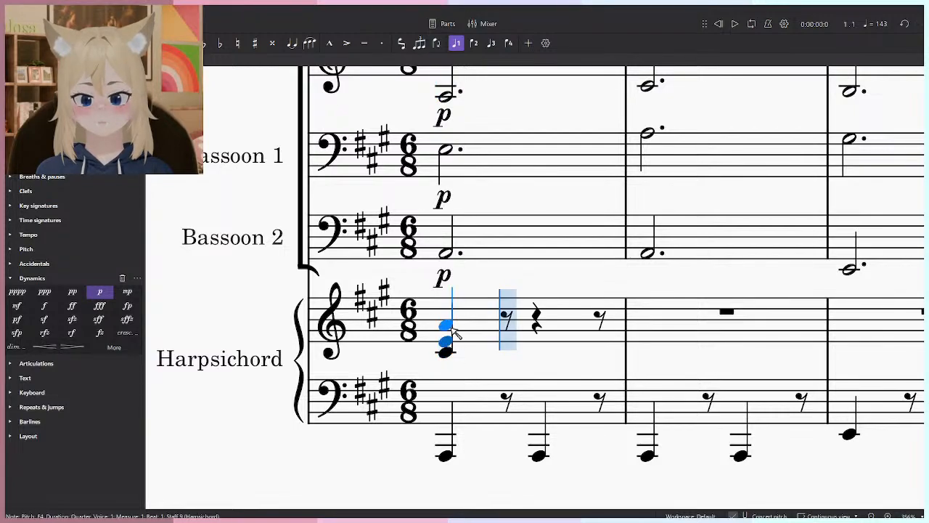
pyautogui.click(450, 326)
pyautogui.click(539, 354)
pyautogui.click(538, 342)
pyautogui.click(538, 327)
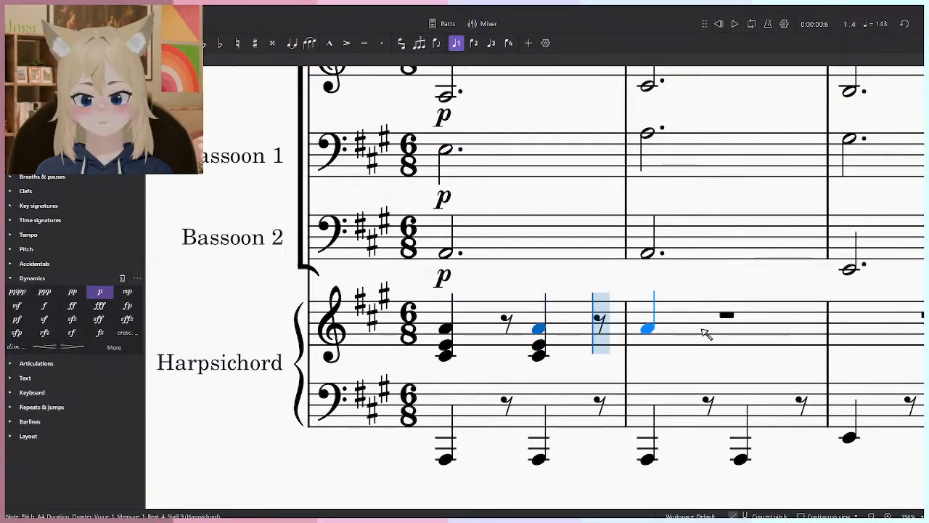
# - Add the same C#4, E4 and A4 quarter-note chord on beats 1 and 4 of the Harpsichord's measure 2 treble staff
pyautogui.click(615, 356)
pyautogui.click(614, 350)
pyautogui.click(614, 335)
pyautogui.click(707, 360)
pyautogui.click(708, 347)
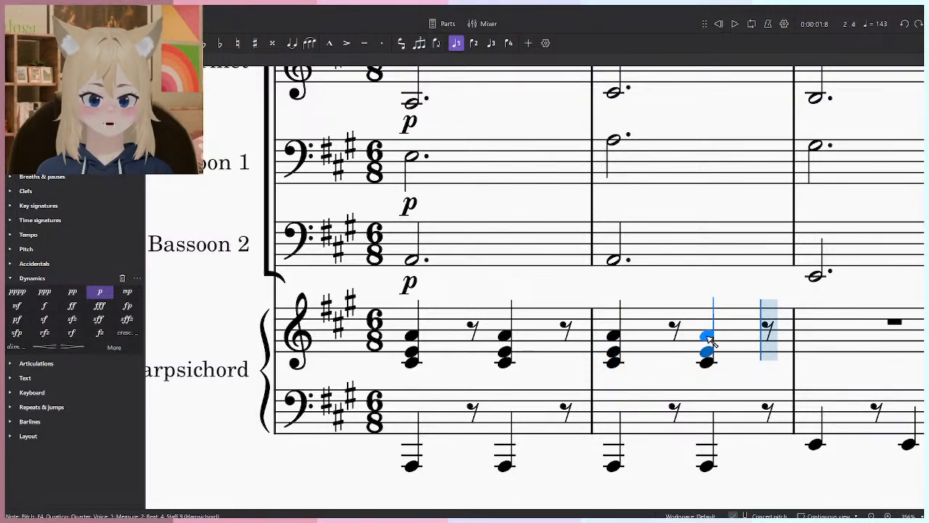
pyautogui.click(709, 335)
# - Enter quarter-note chords of E4, G#4 and B4 on beats 1 and 4 of measure 3 in the Harpsichord's treble staff
pyautogui.hscroll(5, 551, 327)
pyautogui.click(582, 362)
pyautogui.click(583, 351)
pyautogui.click(583, 341)
pyautogui.click(669, 355)
pyautogui.click(673, 351)
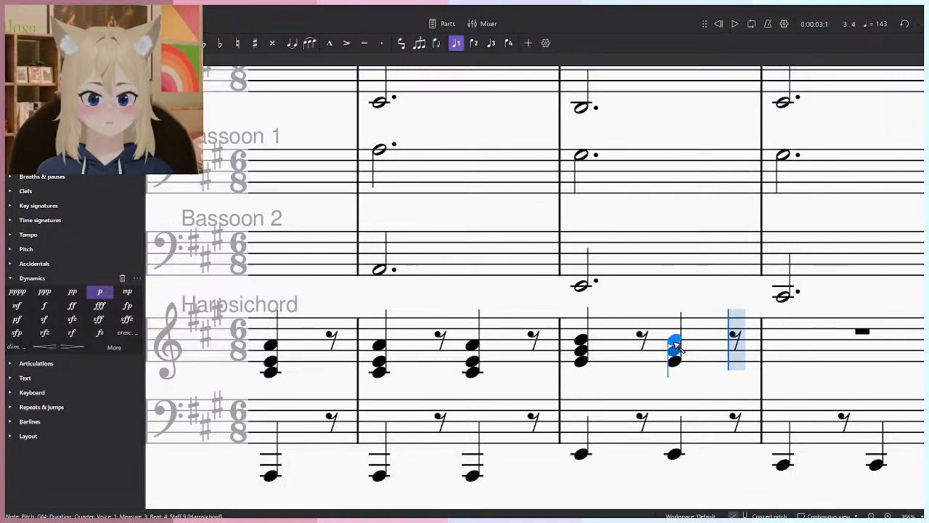
pyautogui.click(673, 340)
# - Enter quarter-note chords of E4, G#4 and C#5 on beats 1 and 4 of measure 4 in the Harpsichord's treble staff
pyautogui.hscroll(5, 581, 363)
pyautogui.scroll(-5, 524, 363)
pyautogui.scroll(7, 535, 435)
pyautogui.moveTo(483, 396); pyautogui.dragTo(497, 409)
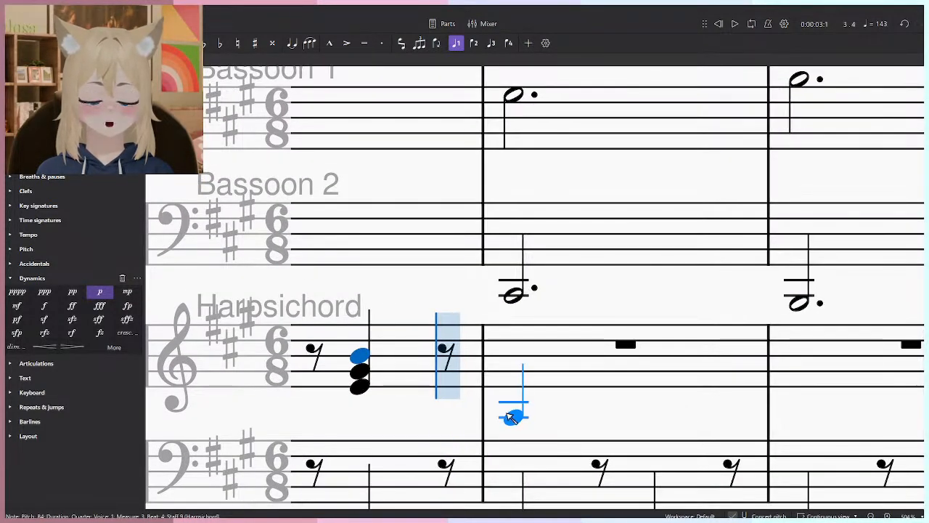
pyautogui.click(515, 388)
pyautogui.click(516, 372)
pyautogui.click(517, 342)
pyautogui.hotkey('ctrl', 'z')
pyautogui.click(516, 357)
pyautogui.click(645, 396)
pyautogui.click(645, 377)
pyautogui.click(646, 358)
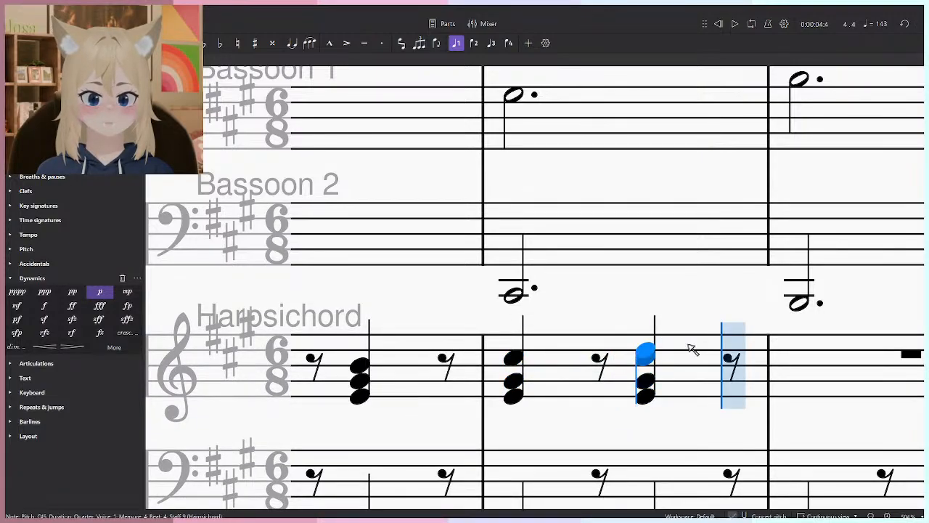
pyautogui.scroll(-10, 556, 389)
pyautogui.scroll(4, 573, 363)
pyautogui.scroll(11, 556, 404)
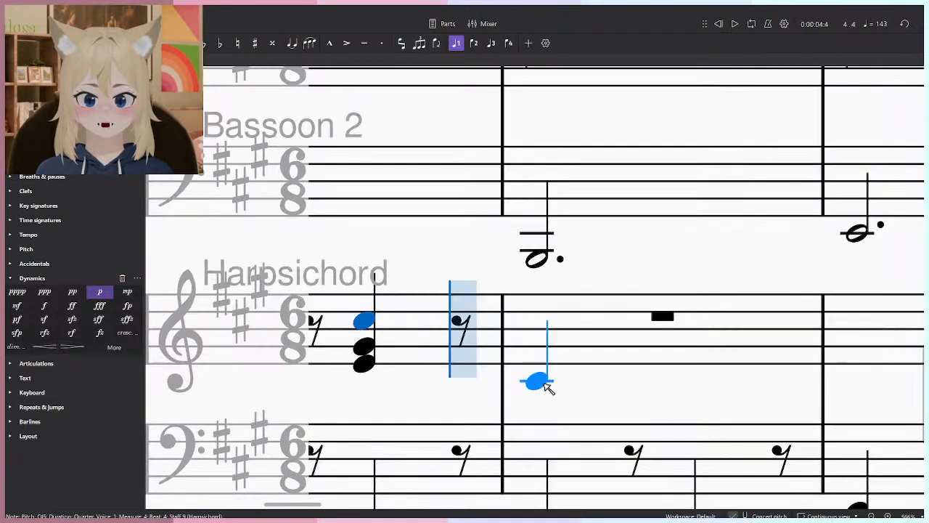
pyautogui.scroll(-14, 590, 394)
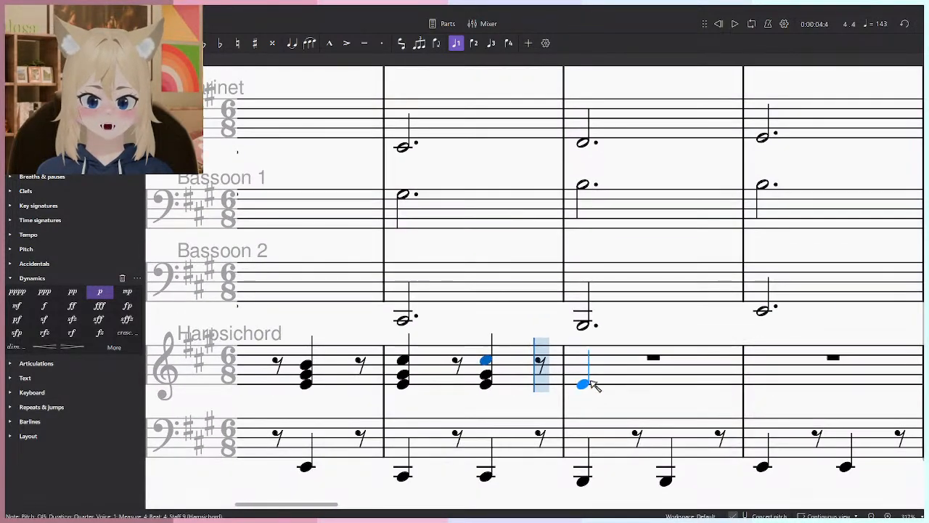
pyautogui.scroll(5, 615, 354)
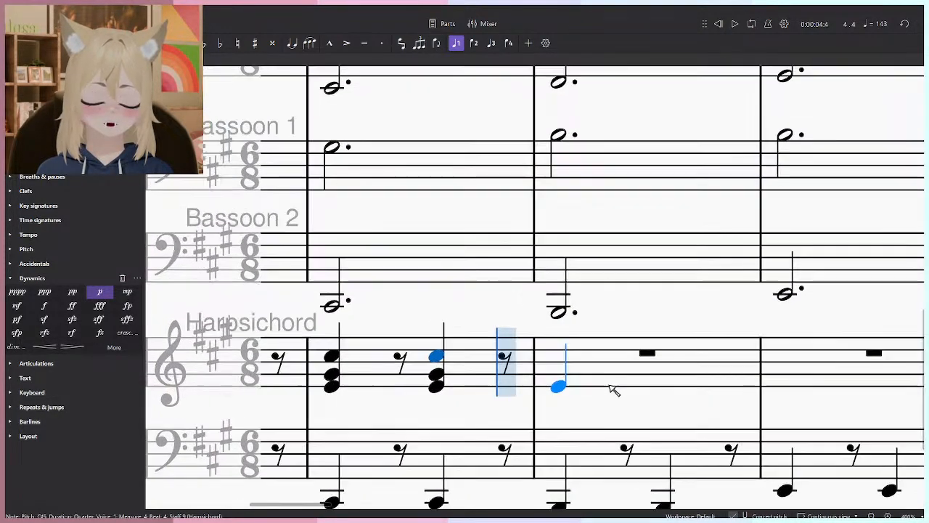
pyautogui.moveTo(610, 383); pyautogui.dragTo(599, 354)
pyautogui.scroll(1, 599, 367)
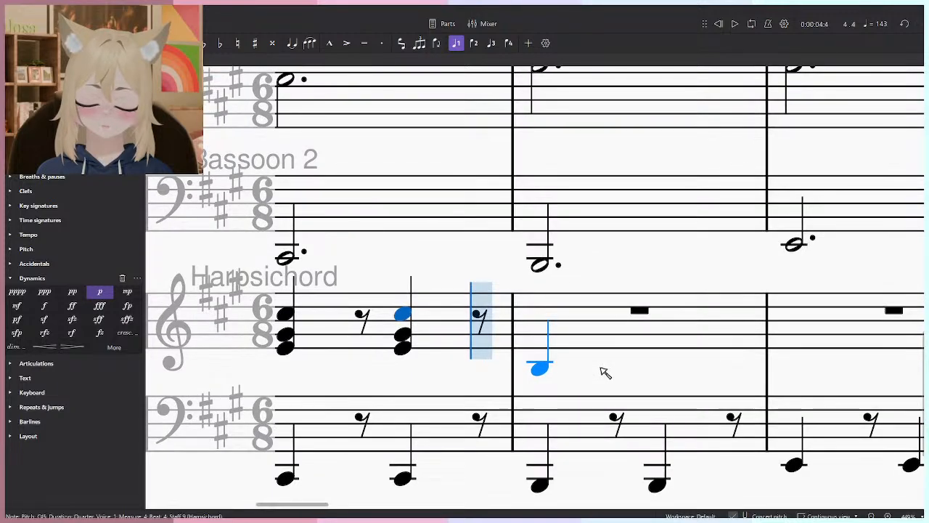
pyautogui.scroll(1, 566, 375)
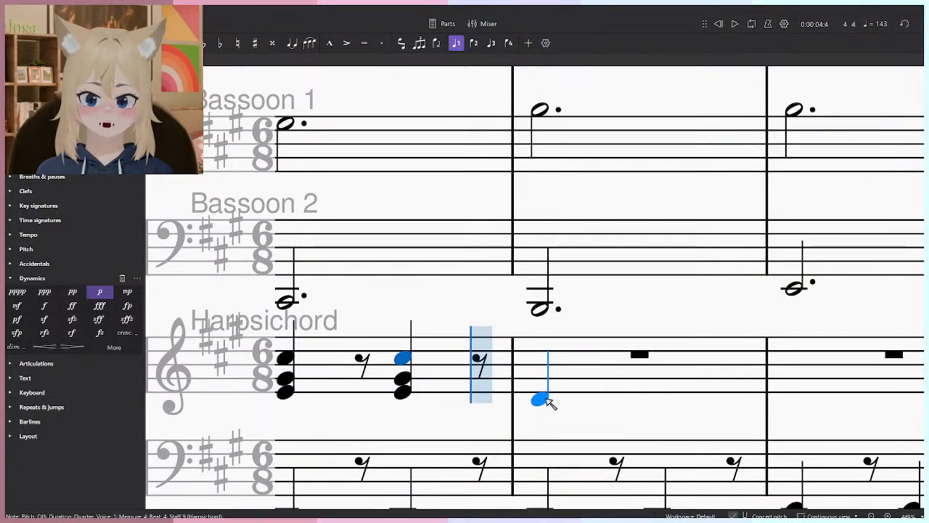
pyautogui.click(548, 399)
pyautogui.click(548, 383)
pyautogui.click(548, 364)
pyautogui.click(659, 397)
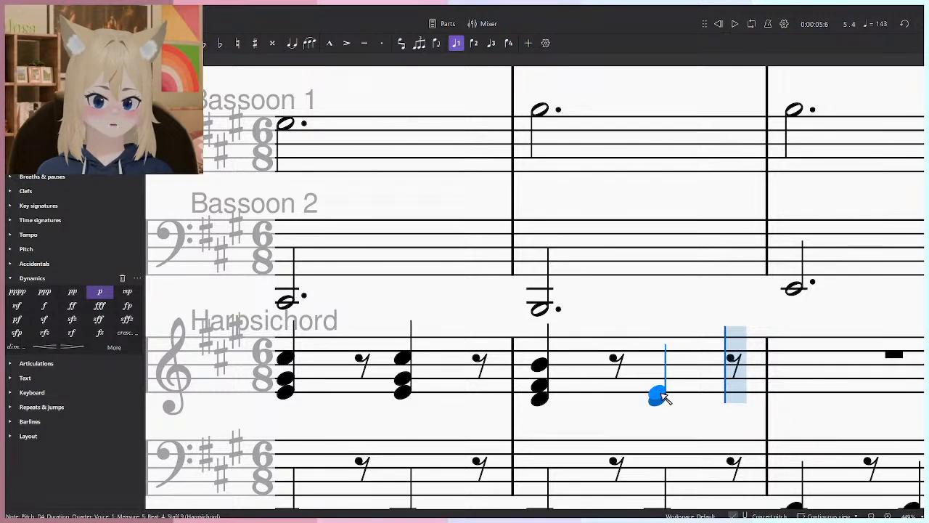
pyautogui.hotkey('ctrl', 'z')
pyautogui.hotkey('ctrl', 'z')
pyautogui.hotkey('ctrl', 'z')
pyautogui.hotkey('ctrl', 'z')
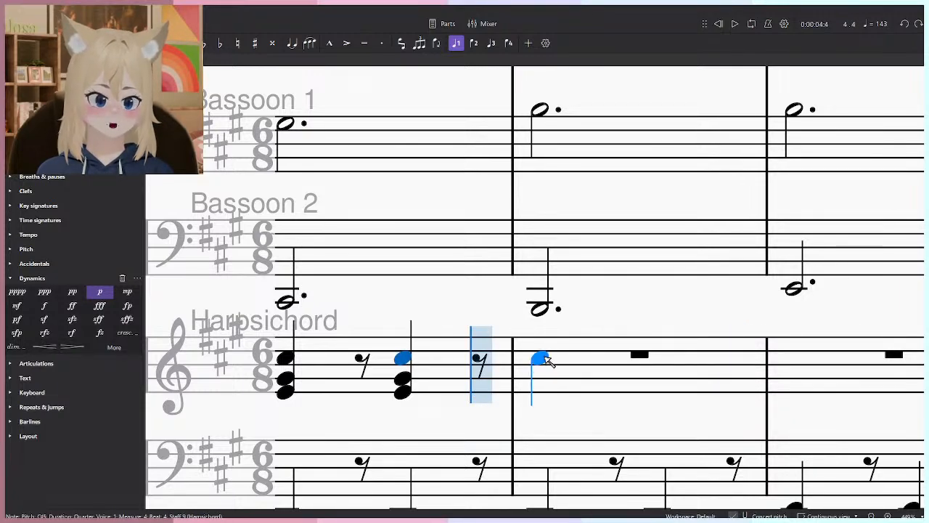
pyautogui.click(550, 359)
pyautogui.click(549, 394)
pyautogui.click(540, 389)
pyautogui.hotkey('ctrl', 'z')
pyautogui.hotkey('ctrl', 'z')
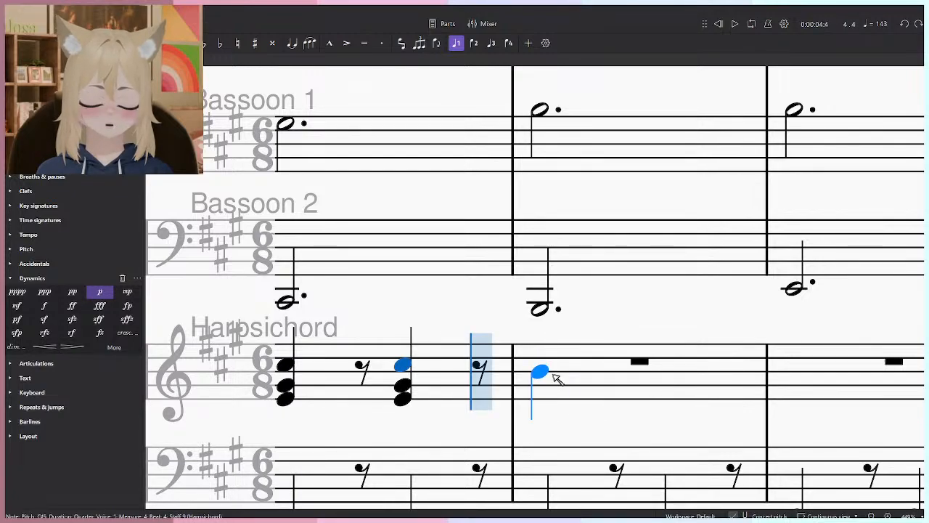
pyautogui.click(548, 359)
pyautogui.hotkey('ctrl', 'z')
pyautogui.click(544, 373)
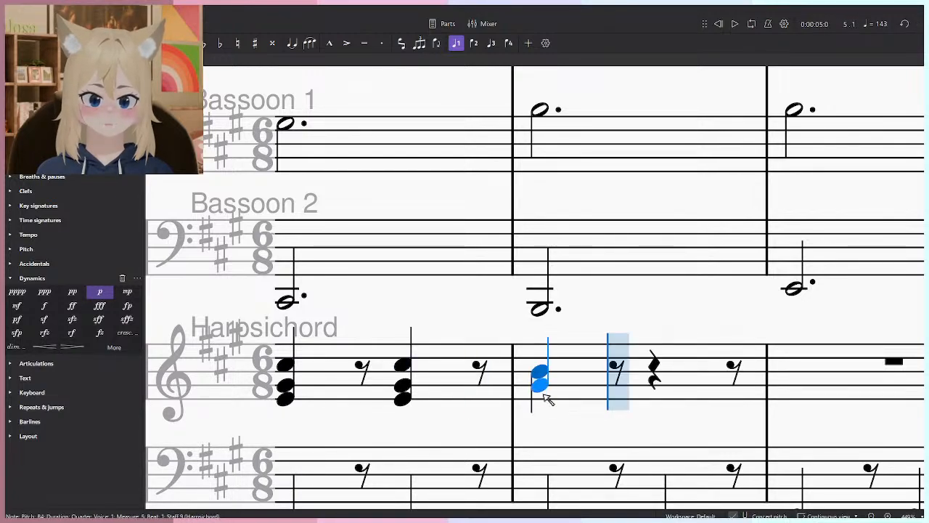
pyautogui.hotkey('ctrl', 'z')
pyautogui.hotkey('ctrl', 'z')
# - Enter quarter-note chords of F#4, B4 and D5 on beats 1 and 4 of measure 5 in the Harpsichord's treble staff
pyautogui.click(544, 409)
pyautogui.click(545, 373)
pyautogui.moveTo(629, 384); pyautogui.dragTo(539, 377)
pyautogui.click(459, 352)
pyautogui.click(447, 398)
pyautogui.press('n')
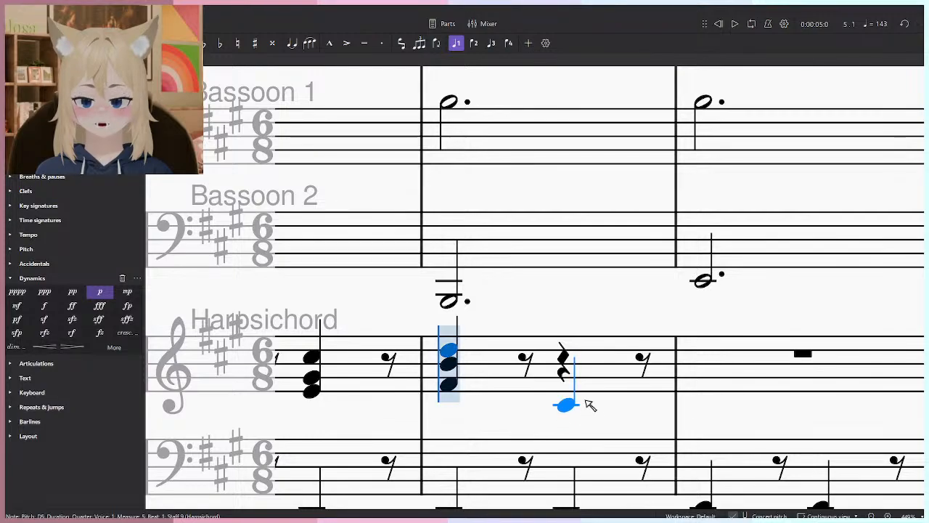
pyautogui.click(570, 386)
pyautogui.click(569, 350)
# - Enter quarter-note chords of E4, G#4 and B4 on beats 1 and 4 of measure 6 in the Harpsichord's treble staff
pyautogui.moveTo(673, 358); pyautogui.dragTo(571, 381)
pyautogui.moveTo(645, 339); pyautogui.dragTo(605, 376)
pyautogui.scroll(-2, 624, 345)
pyautogui.moveTo(634, 315); pyautogui.dragTo(576, 378)
pyautogui.scroll(3, 598, 372)
pyautogui.scroll(-4, 590, 407)
pyautogui.scroll(1, 558, 416)
pyautogui.scroll(1, 557, 417)
pyautogui.scroll(-2, 558, 439)
pyautogui.scroll(2, 557, 447)
pyautogui.moveTo(543, 273); pyautogui.dragTo(516, 330)
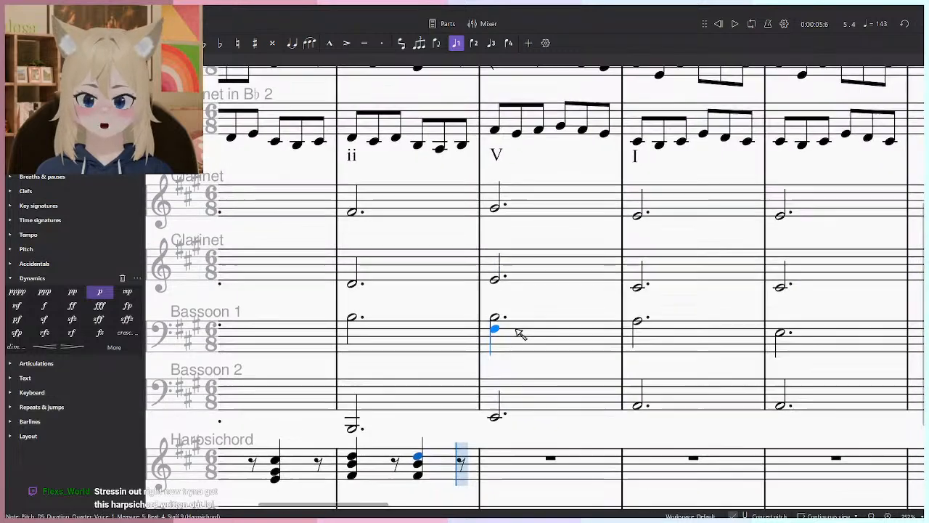
pyautogui.moveTo(500, 427); pyautogui.dragTo(518, 394)
pyautogui.scroll(1, 530, 408)
pyautogui.moveTo(570, 336); pyautogui.dragTo(544, 428)
pyautogui.scroll(1, 572, 410)
pyautogui.moveTo(521, 508); pyautogui.dragTo(553, 316)
pyautogui.scroll(4, 556, 371)
pyautogui.click(544, 345)
pyautogui.click(543, 331)
pyautogui.click(543, 316)
pyautogui.click(661, 346)
pyautogui.click(660, 331)
pyautogui.click(660, 316)
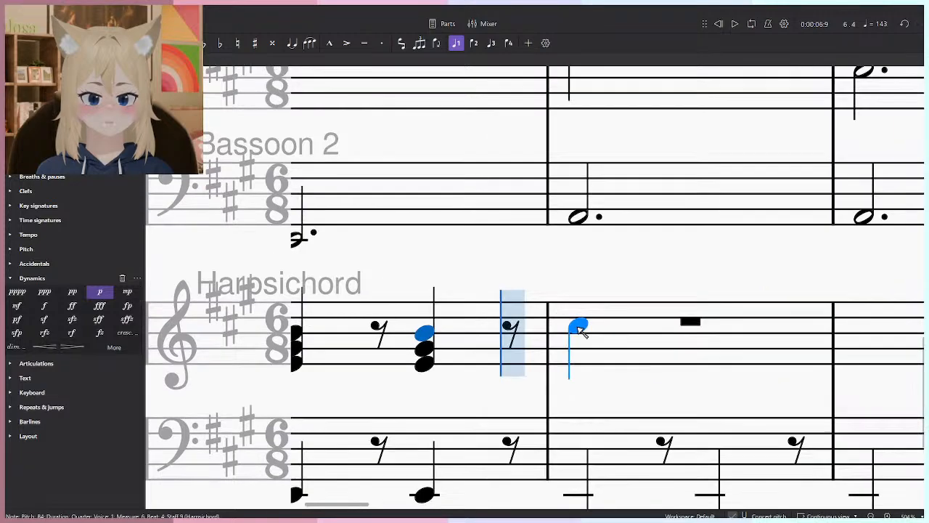
# - Enter quarter-note chords of C#4, E4 and A4 on beats 1 and 4 of measure 7 in the Harpsichord's treble staff
pyautogui.click(582, 361)
pyautogui.click(580, 340)
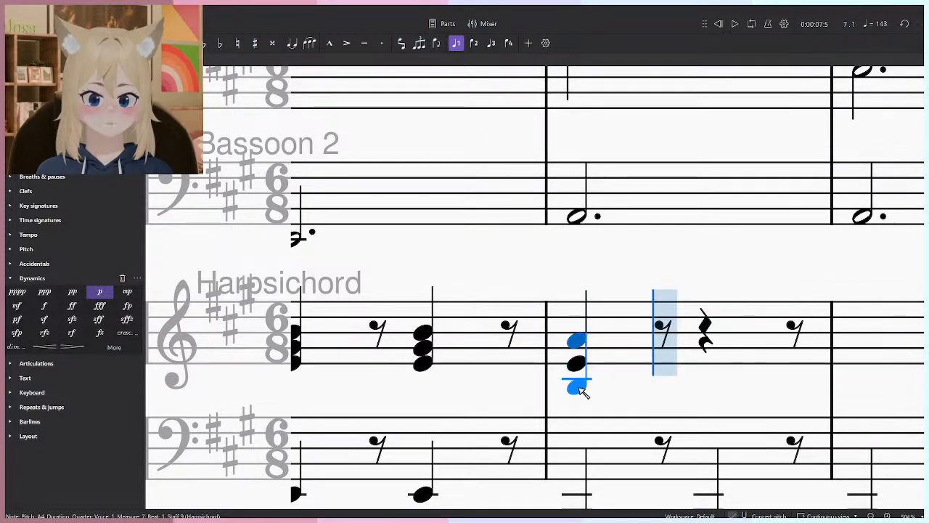
pyautogui.click(579, 380)
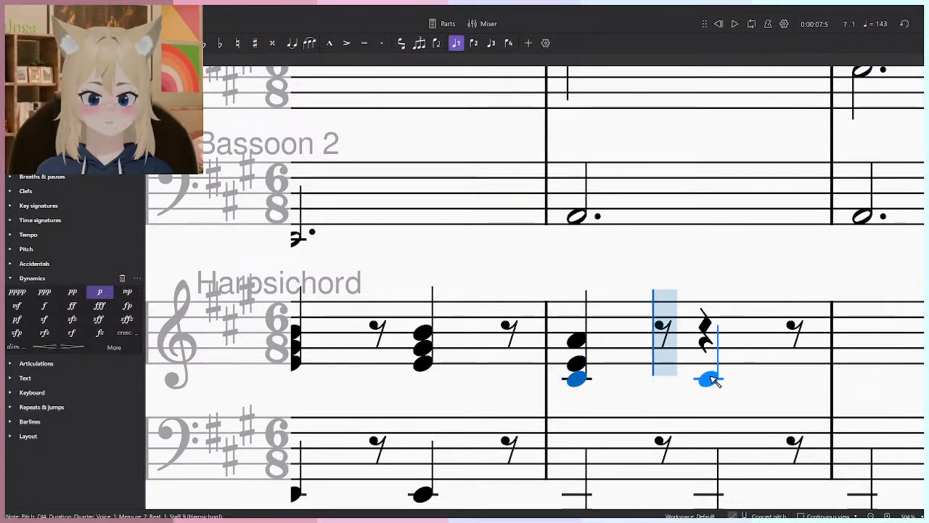
pyautogui.click(707, 378)
pyautogui.click(707, 363)
pyautogui.click(707, 341)
# - Repeat the C#4, E4 and A4 quarter-note chord on beats 1 and 4 of measure 8 in the Harpsichord's treble staff
pyautogui.click(712, 382)
pyautogui.click(713, 365)
pyautogui.click(712, 348)
pyautogui.click(844, 349)
pyautogui.click(842, 370)
pyautogui.click(842, 386)
pyautogui.hotkey('ctrl', 'z')
pyautogui.keyDown('ctrl'); pyautogui.click(842, 387); pyautogui.keyUp('ctrl')
# - Play back the whole score from the beginning to check the harpsichord chords against the other parts
pyautogui.scroll(-5, 843, 385)
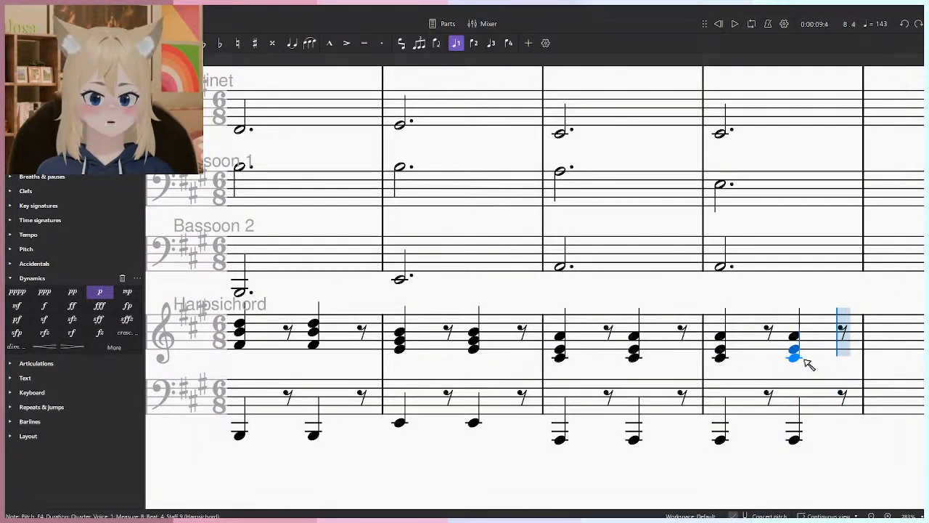
pyautogui.scroll(-8, 794, 354)
pyautogui.scroll(-1, 702, 125)
pyautogui.click(718, 25)
pyautogui.press('space')
pyautogui.moveTo(605, 190); pyautogui.dragTo(596, 360)
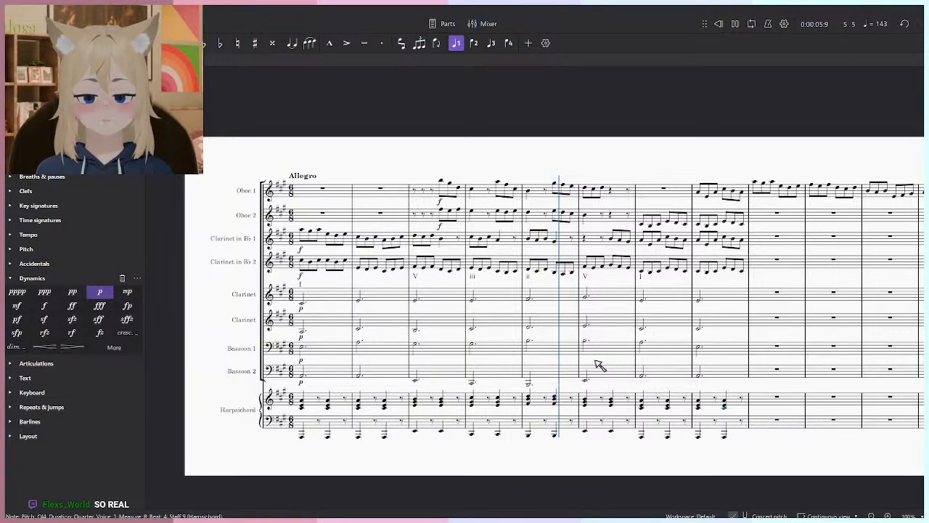
# - Shorten the notes of both Clarinet accompaniment staves and Bassoon 1 in measures 1 to 8 to dotted quarters
pyautogui.click(704, 305)
pyautogui.keyDown('shift'); pyautogui.click(327, 352); pyautogui.keyUp('shift')
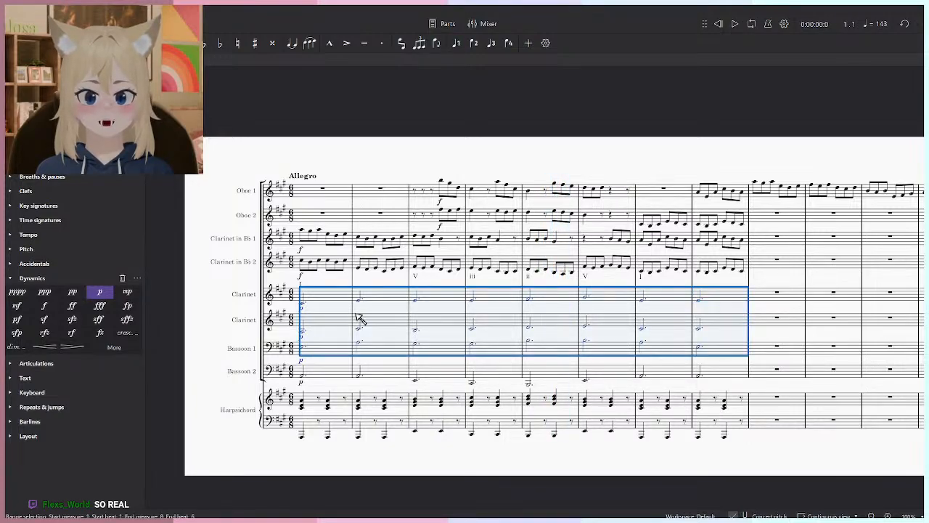
pyautogui.press('5')
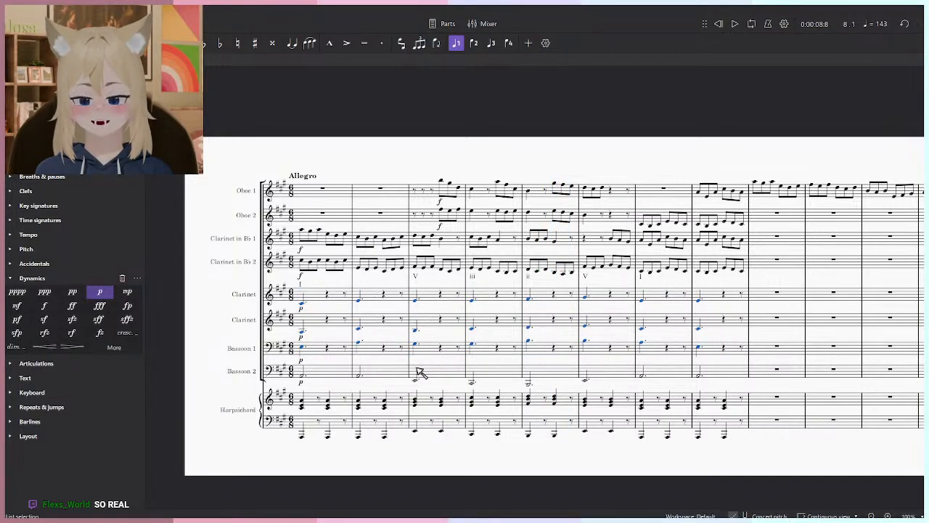
pyautogui.scroll(5, 346, 358)
pyautogui.press('Escape')
# - Add dotted quarters on beat 4 of measure 1: A3 in Bassoon 1, C#4 in the lower Clarinet and E4 in the upper Clarinet
pyautogui.scroll(5, 312, 336)
pyautogui.moveTo(324, 337); pyautogui.dragTo(479, 383)
pyautogui.click(393, 389)
pyautogui.press('n')
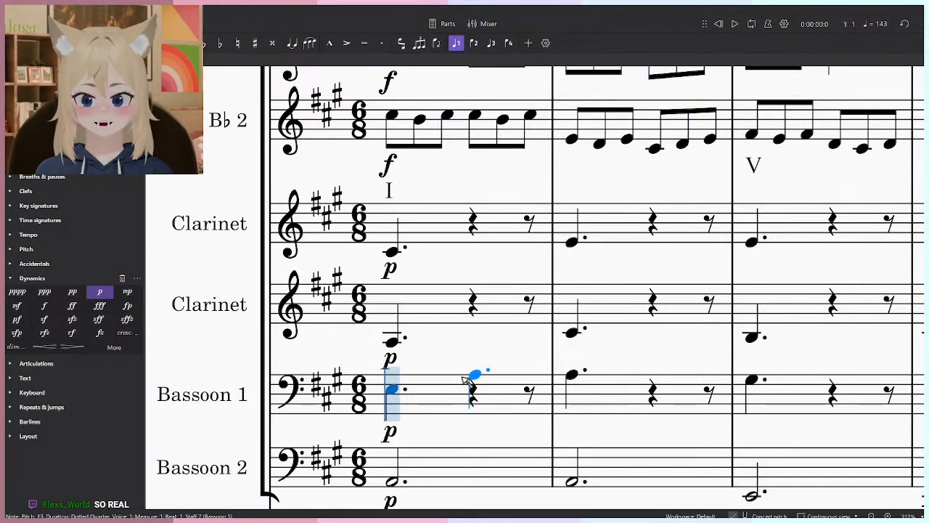
pyautogui.click(465, 375)
pyautogui.click(467, 332)
pyautogui.click(485, 244)
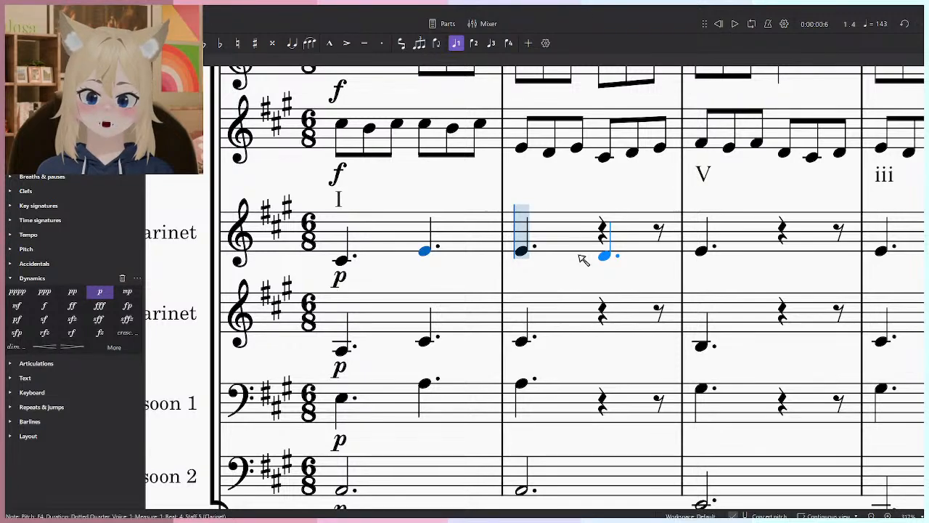
# - Add dotted quarters on beat 4 of measure 2: C#4 in Bassoon 1, E4 in the lower Clarinet and A4 in the upper Clarinet
pyautogui.press('Escape')
pyautogui.click(523, 384)
pyautogui.press('n')
pyautogui.click(617, 376)
pyautogui.click(607, 338)
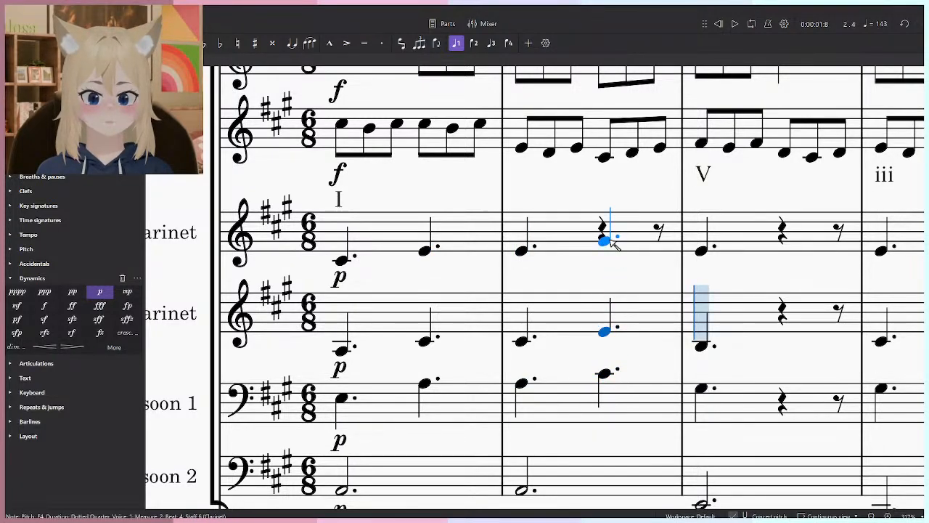
pyautogui.click(612, 241)
pyautogui.press('Escape')
# - Change the beat 1 notes of measure 2 to A4 in the upper Clarinet, E4 in the lower Clarinet and C#4 in Bassoon 1
pyautogui.press('space')
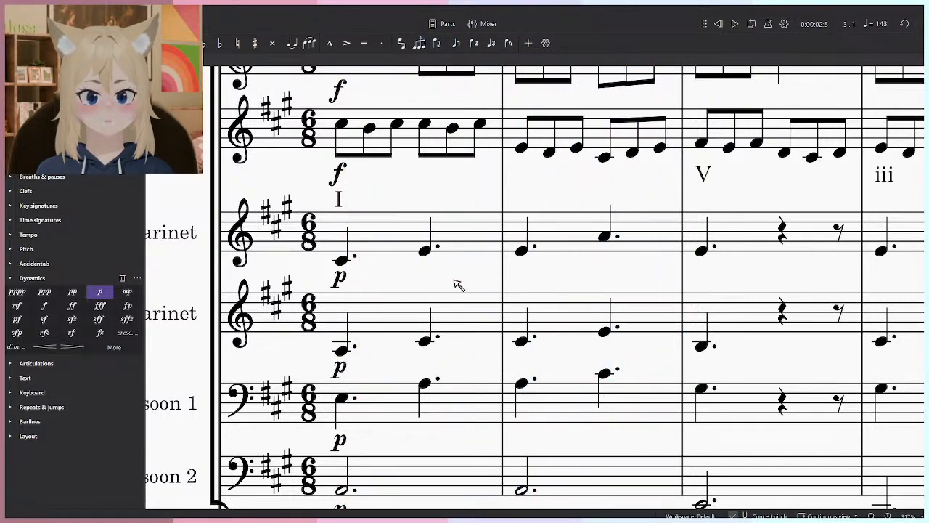
pyautogui.click(426, 252)
pyautogui.click(338, 260)
pyautogui.press('space')
pyautogui.click(522, 239)
pyautogui.moveTo(522, 341); pyautogui.dragTo(522, 331)
pyautogui.click(530, 370)
# - Raise Bassoon 1's beat 4 note in measure 1 to B3 and copy both Clarinets' and Bassoon 1's beat 4 onto measure 2 beat 4
pyautogui.moveTo(425, 386); pyautogui.dragTo(439, 258)
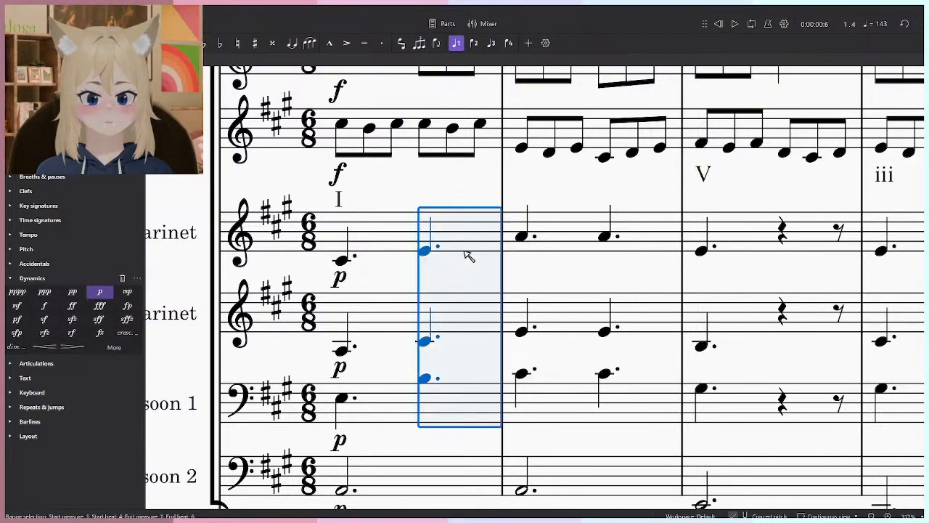
pyautogui.click(609, 239)
pyautogui.hotkey('ctrl', 'v')
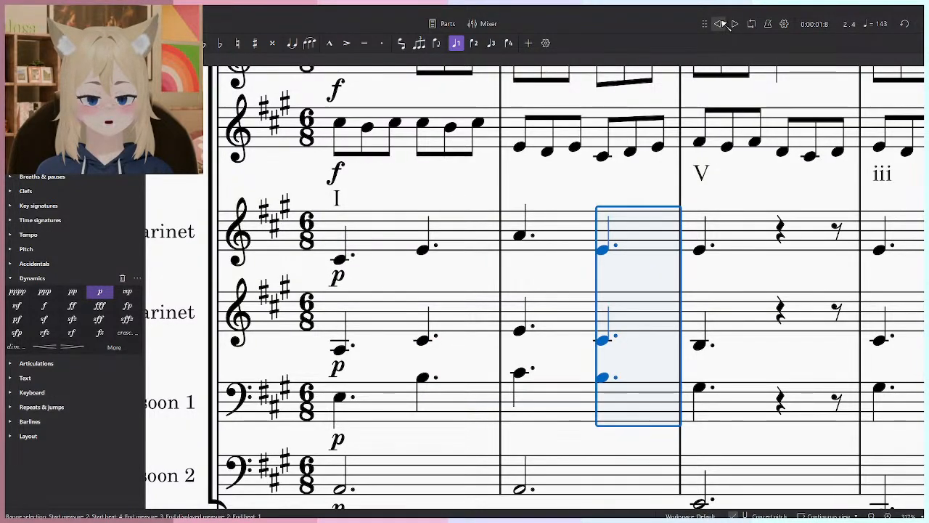
pyautogui.press('Escape')
# - Play back the opening measures from the beginning to hear the revised clarinet and bassoon parts
pyautogui.press('space')
pyautogui.press('space')
pyautogui.click(719, 25)
pyautogui.press('space')
pyautogui.press('space')
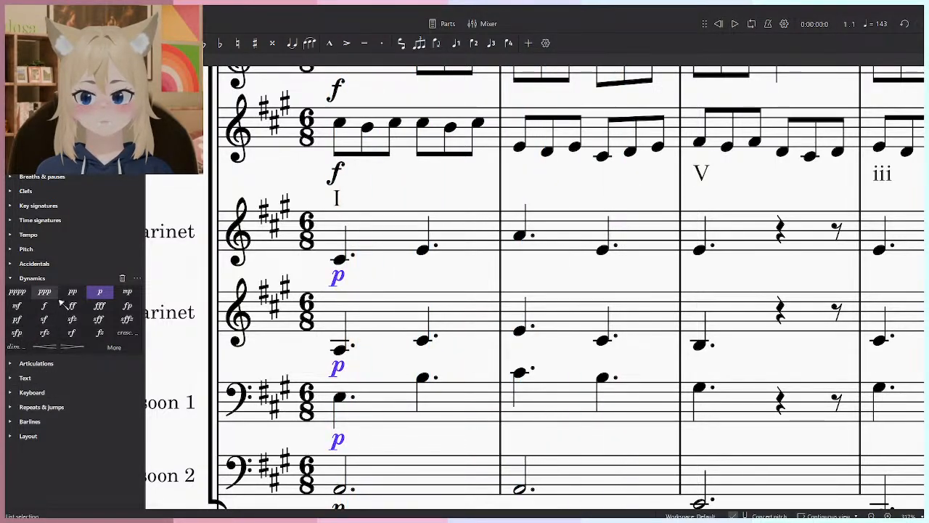
# - Change the measure 1 dynamics of both Clarinet accompaniment staves and Bassoon 1 to mf and play back the result
pyautogui.click(16, 306)
pyautogui.press('space')
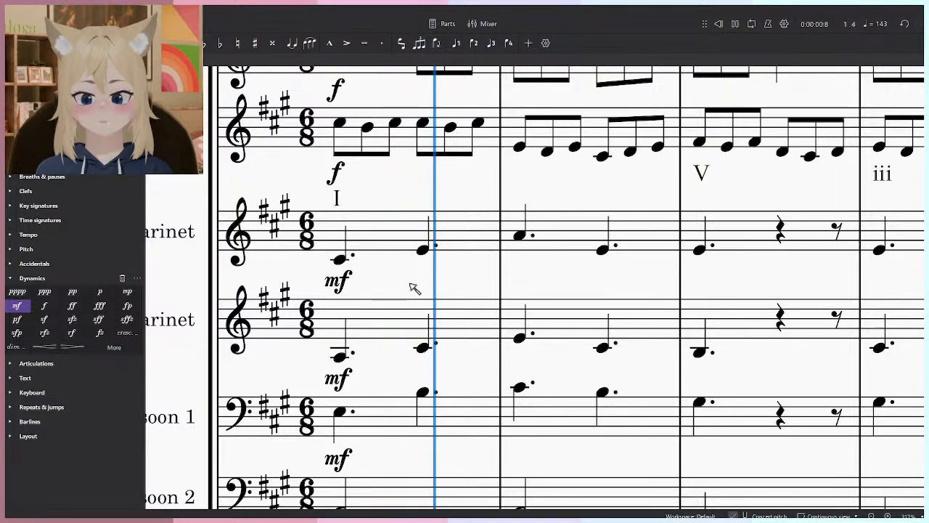
pyautogui.press('space')
# - Enter a dotted quarter B3 on beat 4 of measure 3 in Bassoon 1
pyautogui.click(531, 256)
pyautogui.keyDown('shift'); pyautogui.click(533, 408); pyautogui.keyUp('shift')
pyautogui.click(535, 406)
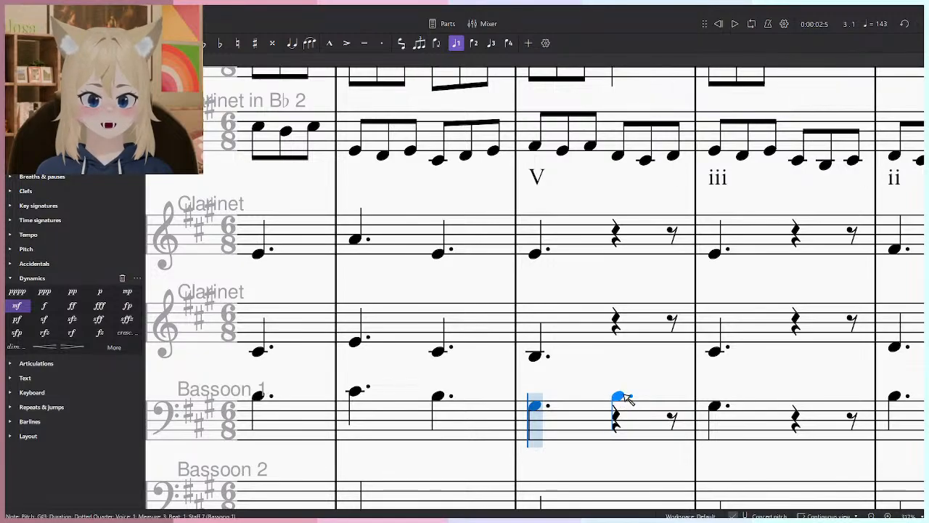
pyautogui.press('Escape')
pyautogui.press('n')
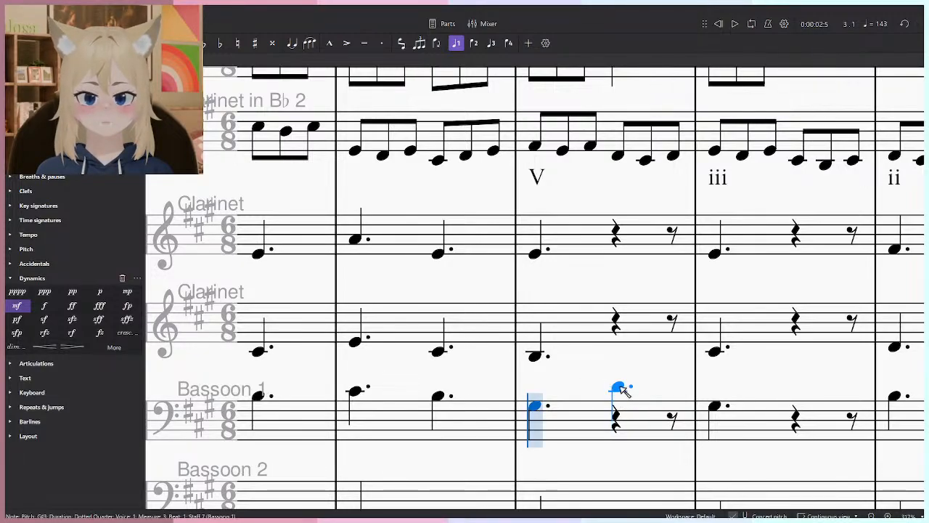
pyautogui.hscroll(3, 623, 401)
pyautogui.scroll(-3, 545, 414)
pyautogui.scroll(3, 518, 254)
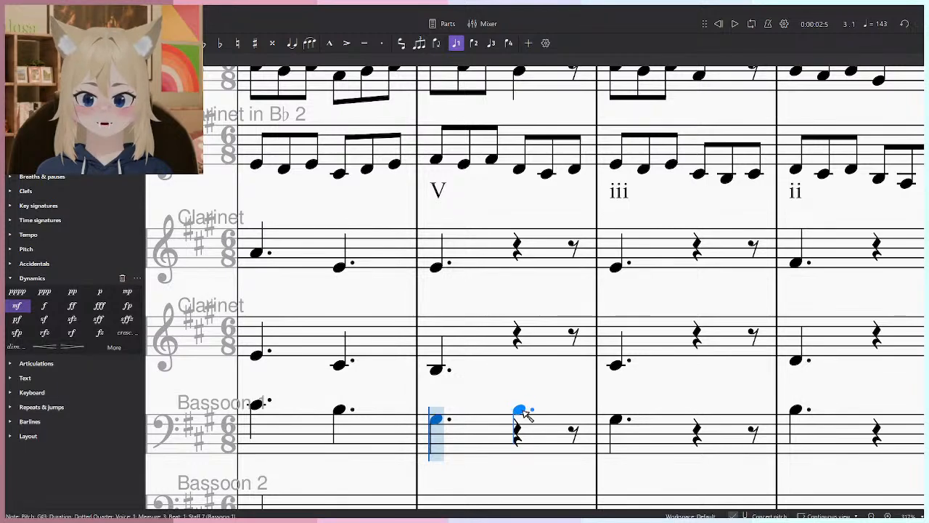
pyautogui.click(519, 412)
pyautogui.press('Escape')
# - Delete Bassoon 1's measure 4 note and add dotted quarters E4 and G#4 on measure 3 beat 4 in the lower and upper Clarinet
pyautogui.press('Escape')
pyautogui.click(616, 420)
pyautogui.press('Delete')
pyautogui.click(438, 371)
pyautogui.press('n')
pyautogui.click(519, 352)
pyautogui.hotkey('ctrl', 'z')
pyautogui.click(519, 356)
pyautogui.click(519, 258)
# - Delete the measure 4 notes from both Clarinet accompaniment staves
pyautogui.press('Escape')
pyautogui.keyDown('shift'); pyautogui.click(618, 365); pyautogui.keyUp('shift')
pyautogui.press('Delete')
pyautogui.press('Escape')
pyautogui.moveTo(618, 372); pyautogui.dragTo(591, 362)
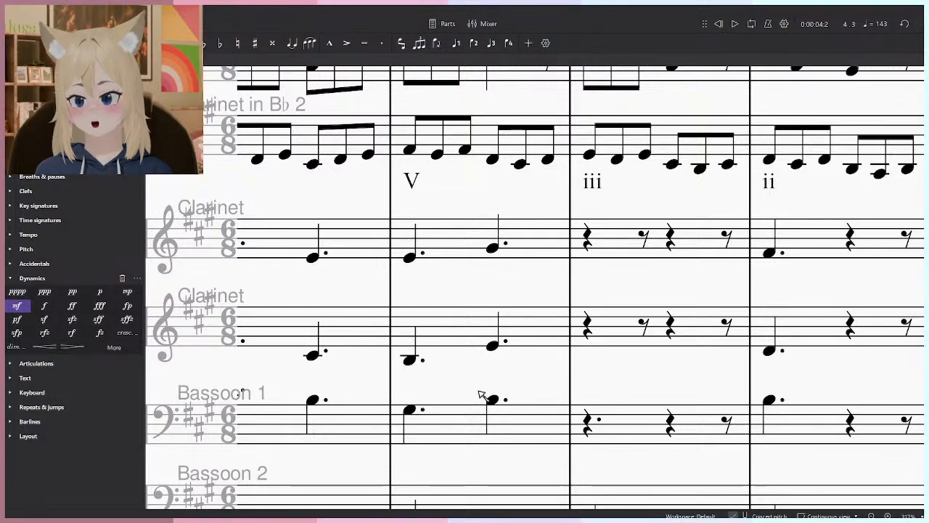
# - Enter dotted quarters E4 on beat 1 and B3 on beat 4 of measure 4 in Bassoon 1
pyautogui.click(410, 410)
pyautogui.click(491, 401)
pyautogui.press('n')
pyautogui.click(591, 386)
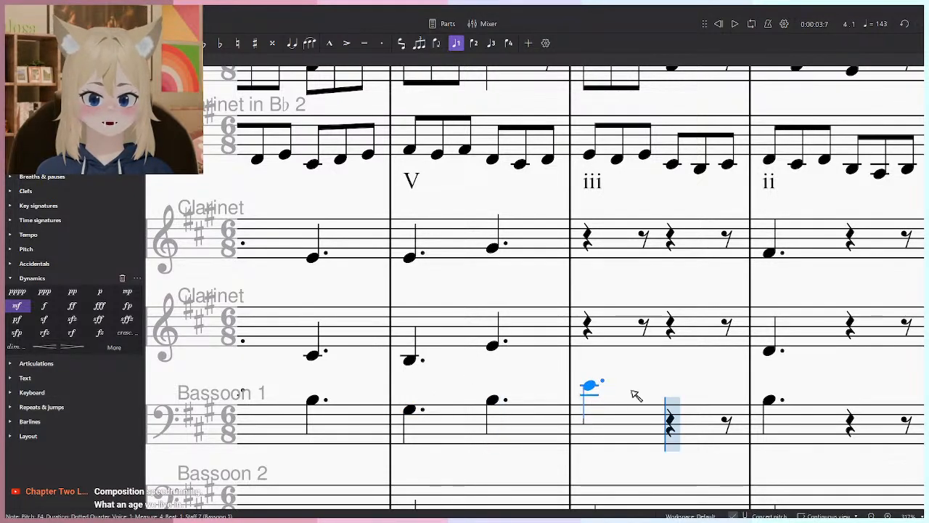
pyautogui.click(671, 399)
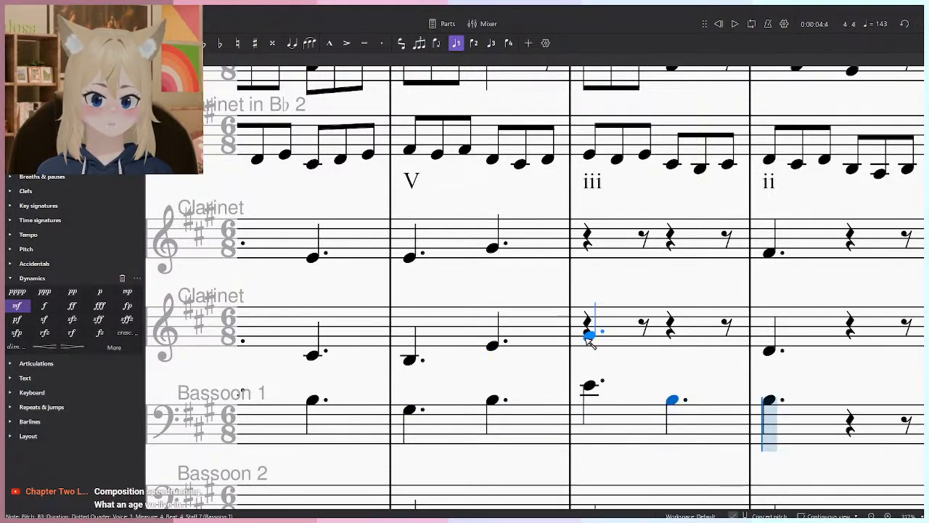
# - Enter measure 4 dotted quarters on beats 1 and 4: G#4 and E4 in the lower Clarinet, B4 and G#4 in the upper Clarinet
pyautogui.click(589, 336)
pyautogui.click(673, 347)
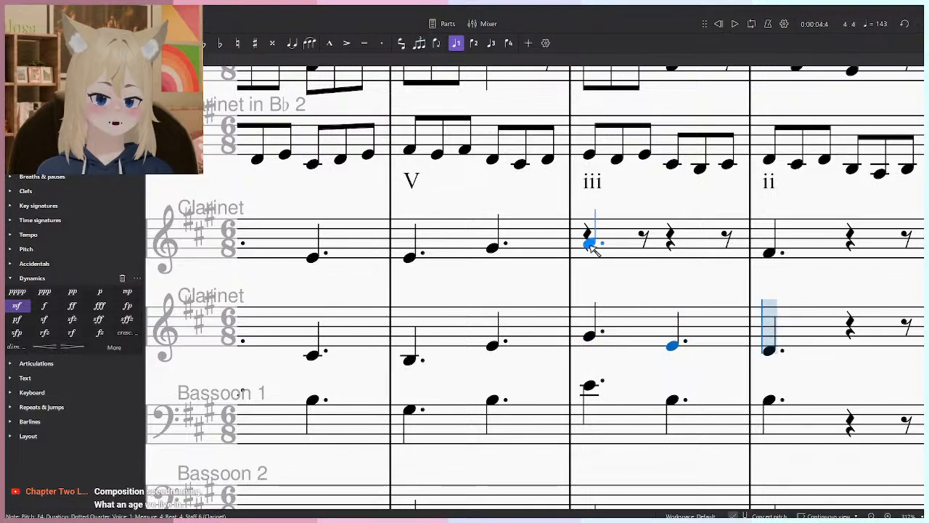
pyautogui.click(591, 242)
pyautogui.click(673, 247)
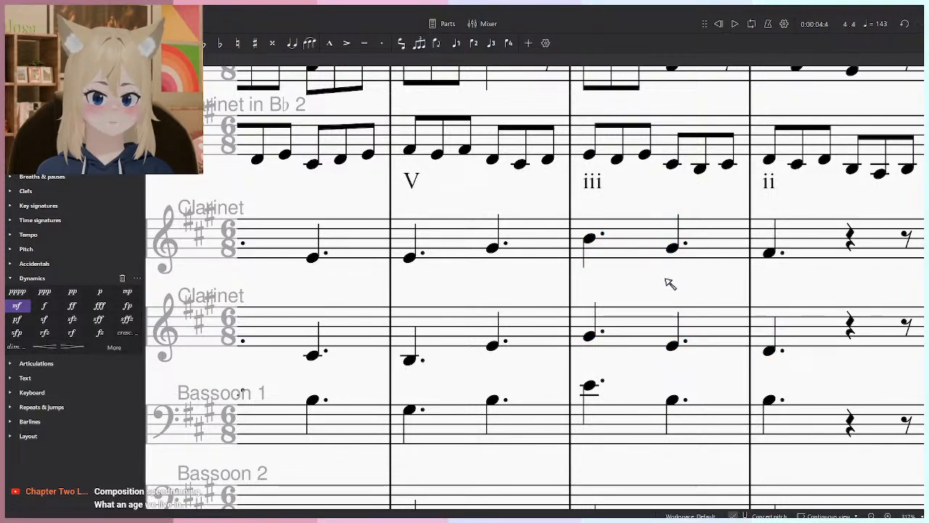
pyautogui.moveTo(685, 292); pyautogui.dragTo(529, 309)
pyautogui.scroll(-5, 573, 339)
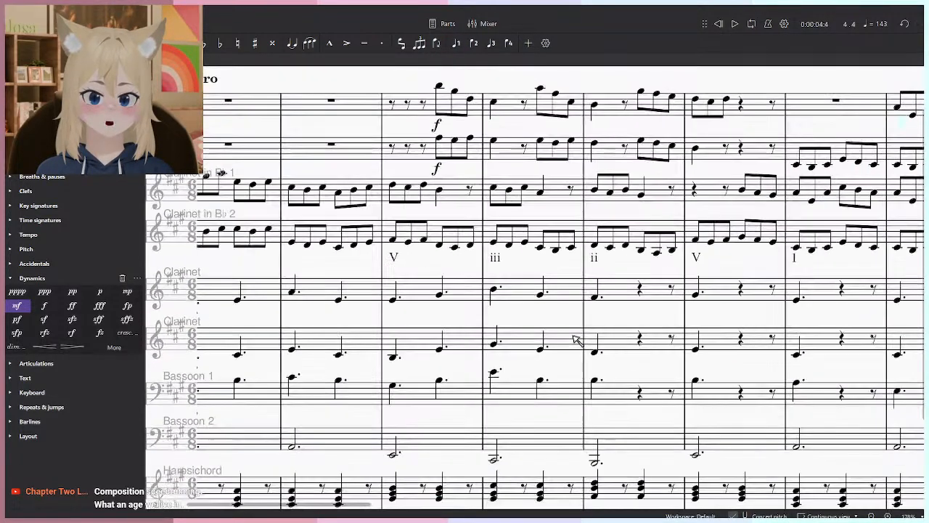
# - Enter a dotted quarter D4 on beat 4 of measure 5 in Bassoon 1
pyautogui.scroll(5, 586, 418)
pyautogui.moveTo(655, 358); pyautogui.dragTo(549, 331)
pyautogui.click(560, 391)
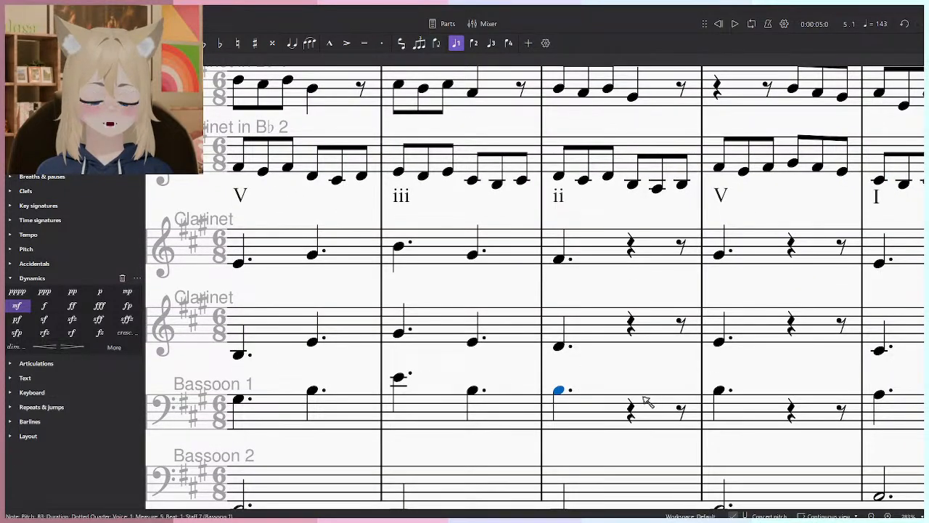
pyautogui.moveTo(614, 400); pyautogui.dragTo(589, 411)
pyautogui.scroll(-3, 585, 292)
pyautogui.scroll(4, 586, 286)
pyautogui.click(581, 383)
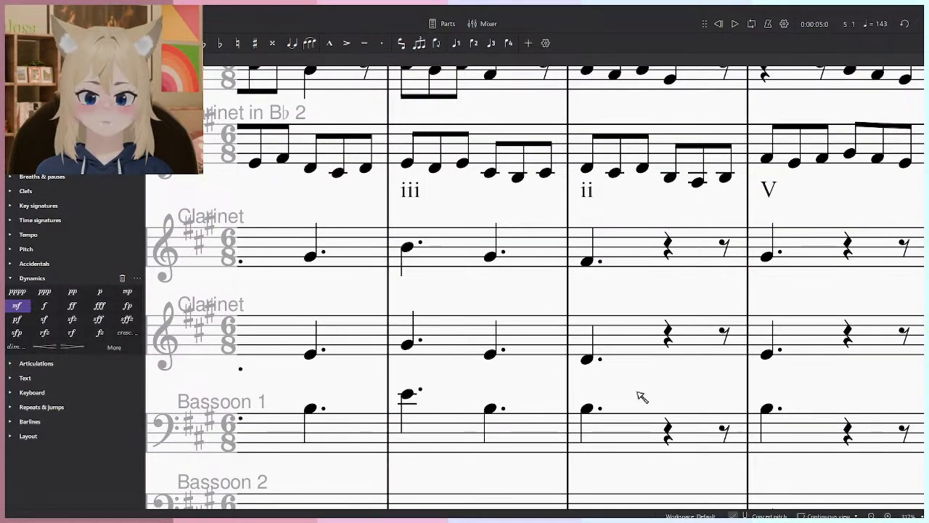
pyautogui.hscroll(2, 626, 403)
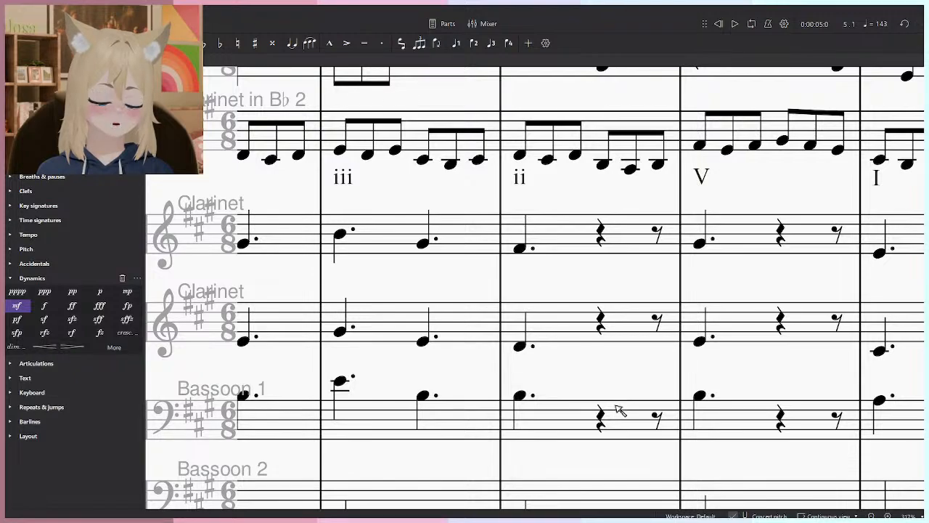
pyautogui.press('n')
pyautogui.press('Escape')
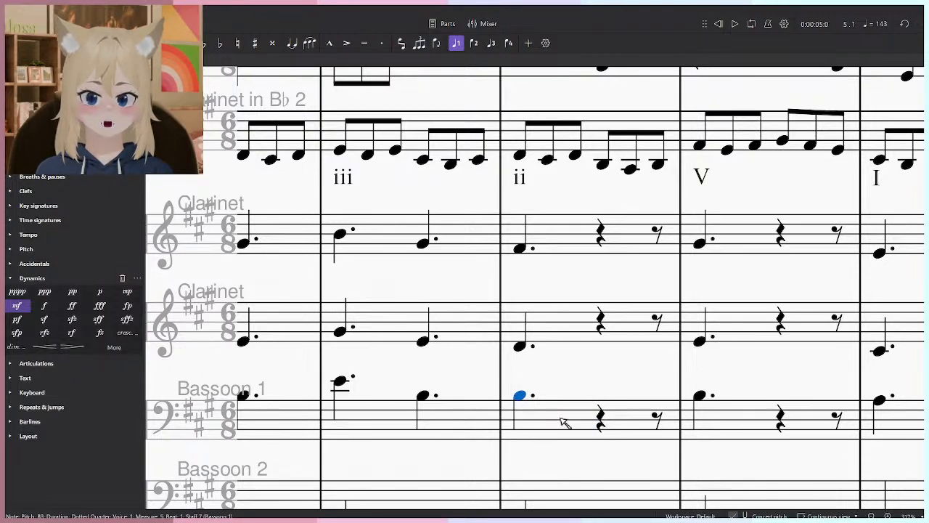
pyautogui.press('n')
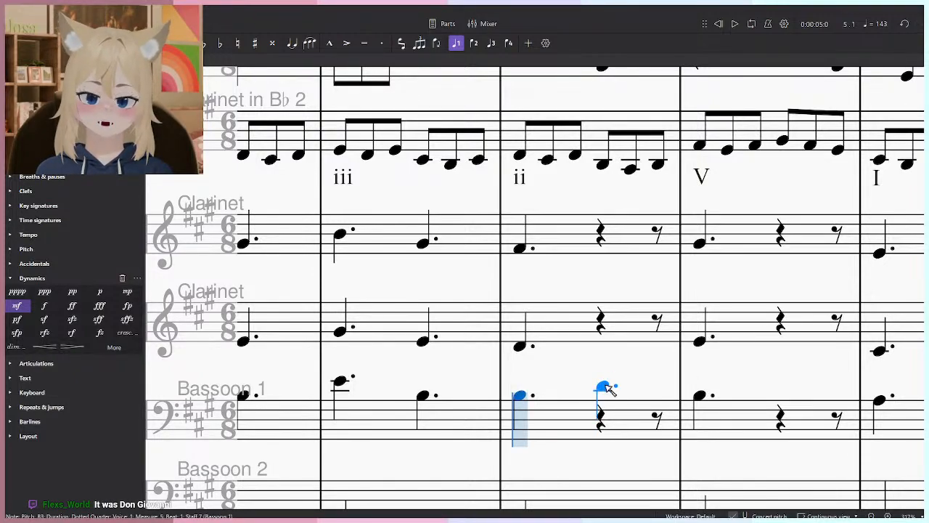
pyautogui.click(606, 389)
pyautogui.press('Escape')
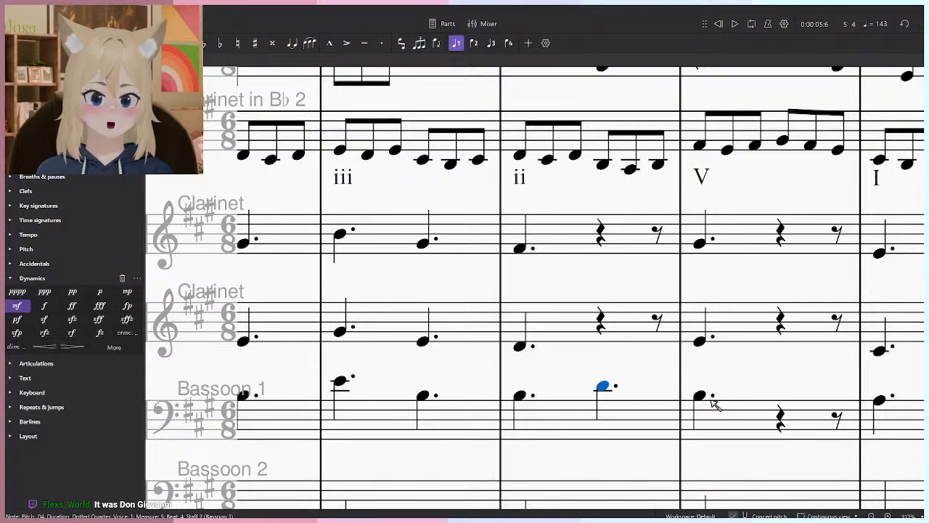
# - Raise Bassoon 1's beat 1 note in measure 6 to F#4 and enter a dotted quarter D4 on beat 4
pyautogui.moveTo(701, 396); pyautogui.dragTo(704, 380)
pyautogui.hotkey('shift', 'n')
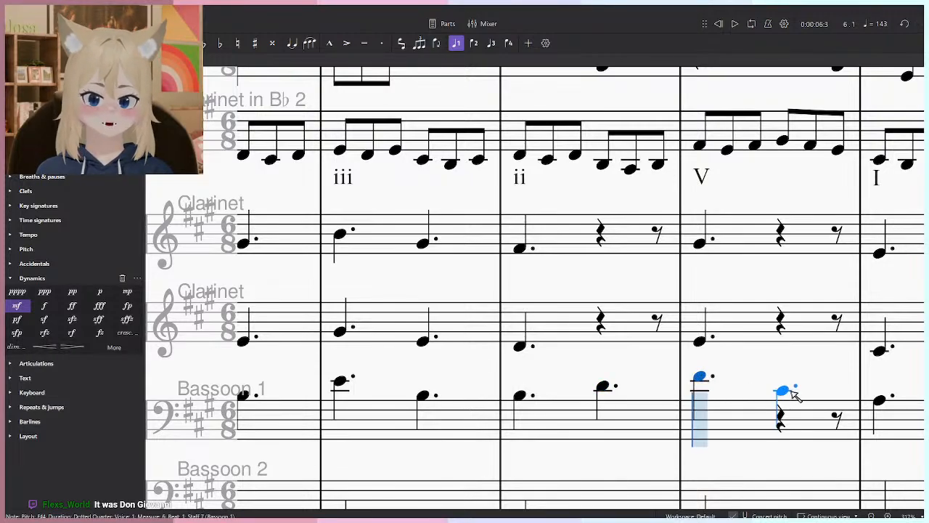
pyautogui.click(790, 388)
pyautogui.press('Escape')
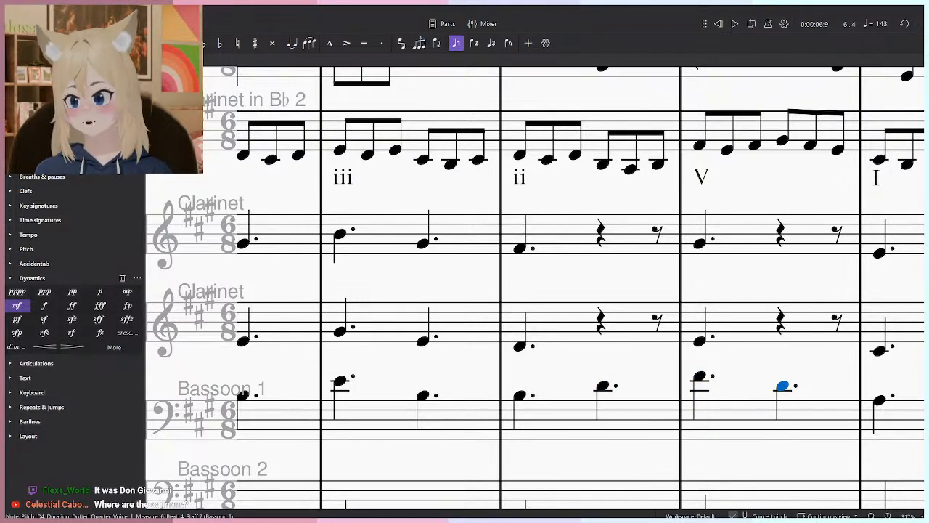
# - Search the available instruments for "cannon" and leave the score's instrument list as it is
pyautogui.write('ica')
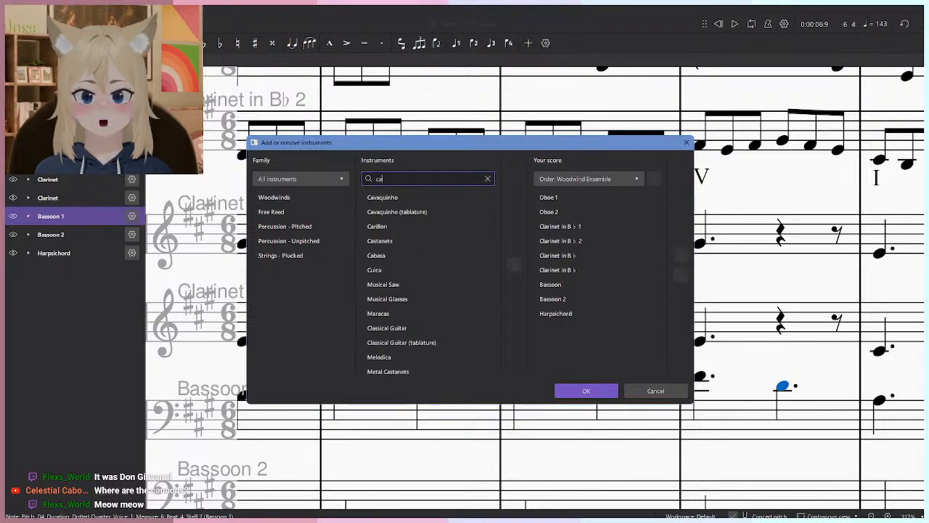
pyautogui.write('nnon')
pyautogui.press('BackSpace')
pyautogui.press('BackSpace')
pyautogui.press('BackSpace')
pyautogui.press('BackSpace')
pyautogui.press('BackSpace')
pyautogui.press('BackSpace')
pyautogui.write('canon')
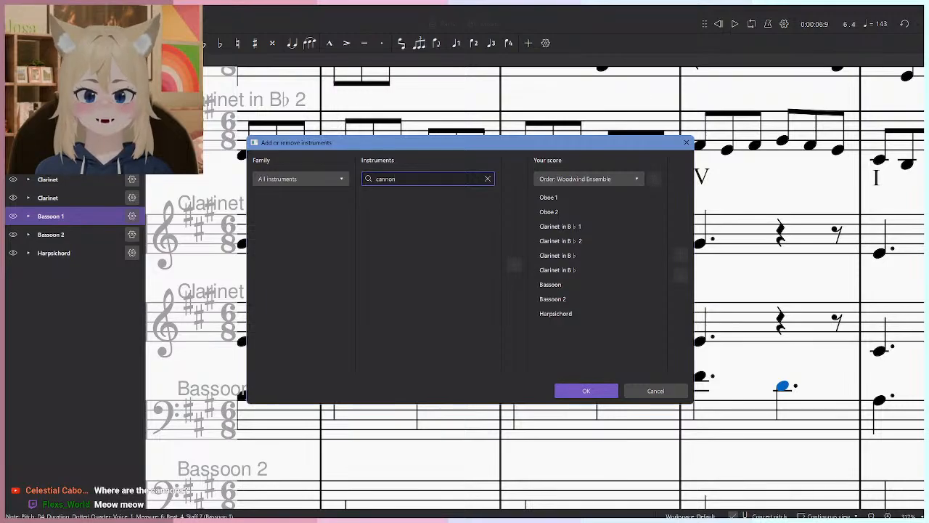
pyautogui.press('BackSpace')
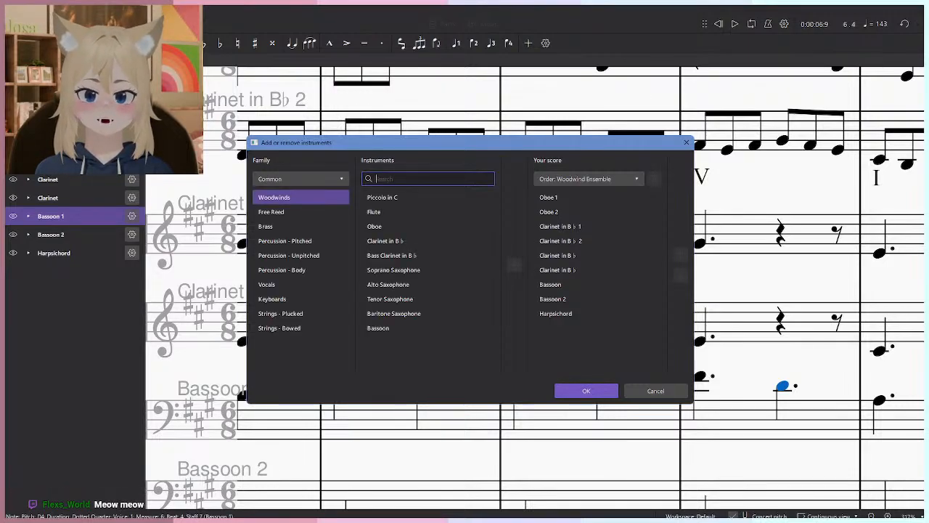
pyautogui.click(639, 392)
# - Enter a dotted quarter F#4 on beat 4 of measure 5 in the lower Clarinet
pyautogui.hscroll(3, 346, 373)
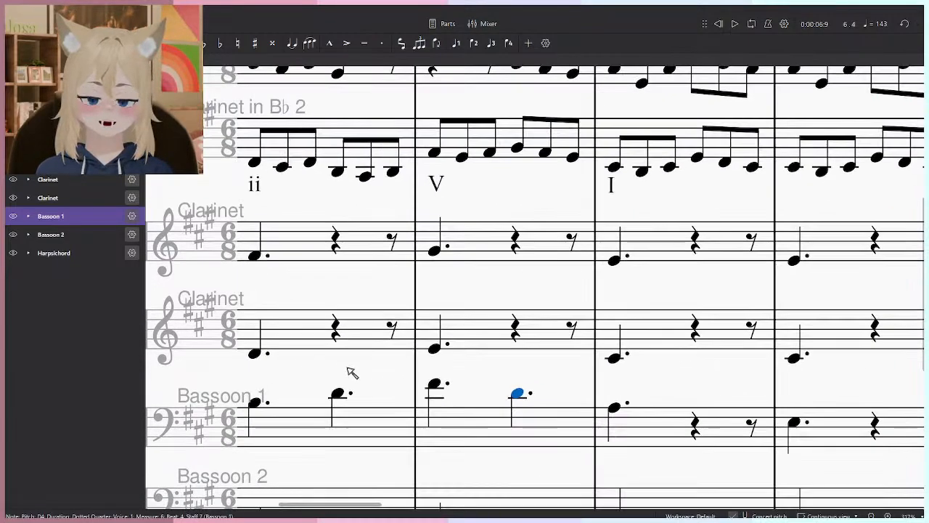
pyautogui.scroll(-3, 479, 349)
pyautogui.scroll(-2, 476, 344)
pyautogui.moveTo(475, 345); pyautogui.dragTo(616, 353)
pyautogui.scroll(3, 565, 355)
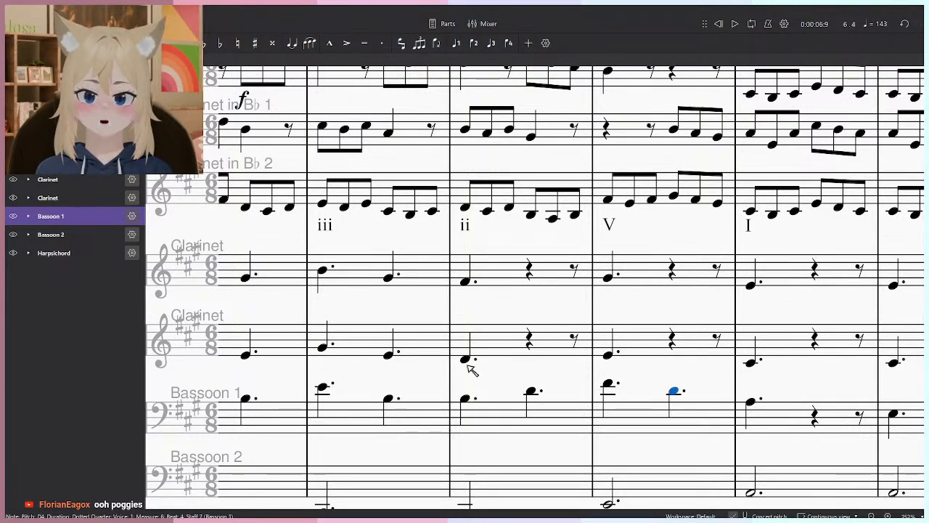
pyautogui.scroll(1, 504, 399)
pyautogui.press('n')
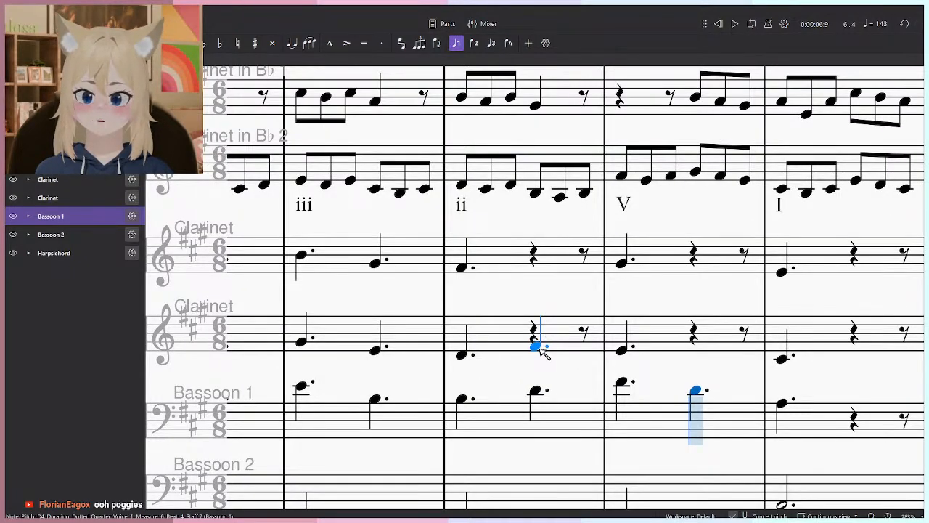
pyautogui.click(541, 348)
# - Delete the lower Clarinet's note on beat 1 of measure 6
pyautogui.click(622, 339)
pyautogui.click(627, 334)
pyautogui.press('Delete')
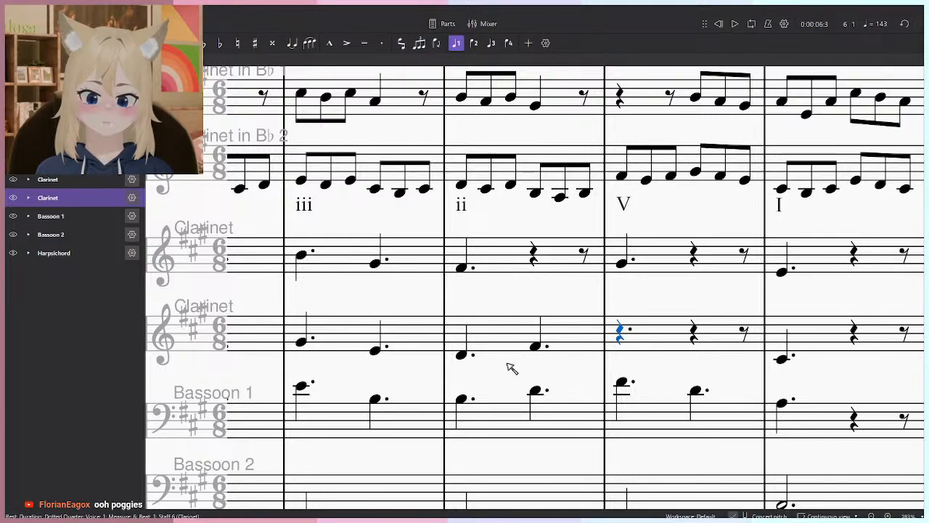
# - Try clearing measure 4 in both Clarinet accompaniment staves and Bassoon 1, and undo the deletion
pyautogui.scroll(-5, 515, 356)
pyautogui.scroll(2, 646, 341)
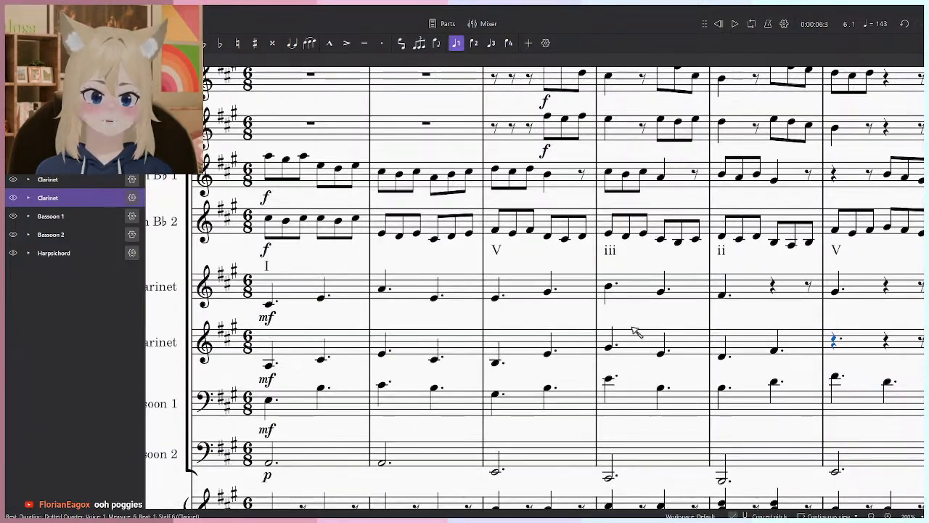
pyautogui.click(610, 285)
pyautogui.keyDown('shift'); pyautogui.click(689, 410); pyautogui.keyUp('shift')
pyautogui.press('Delete')
pyautogui.click(502, 395)
pyautogui.hotkey('ctrl', 'z')
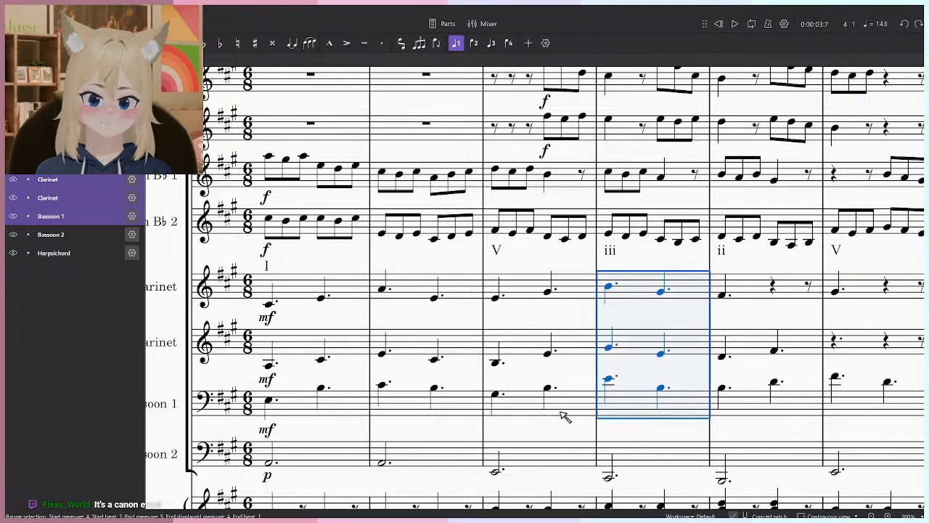
# - Delete the measure 4 notes from both Clarinet accompaniment staves and Bassoon 1, and play back from measure 3
pyautogui.click(646, 434)
pyautogui.click(680, 288)
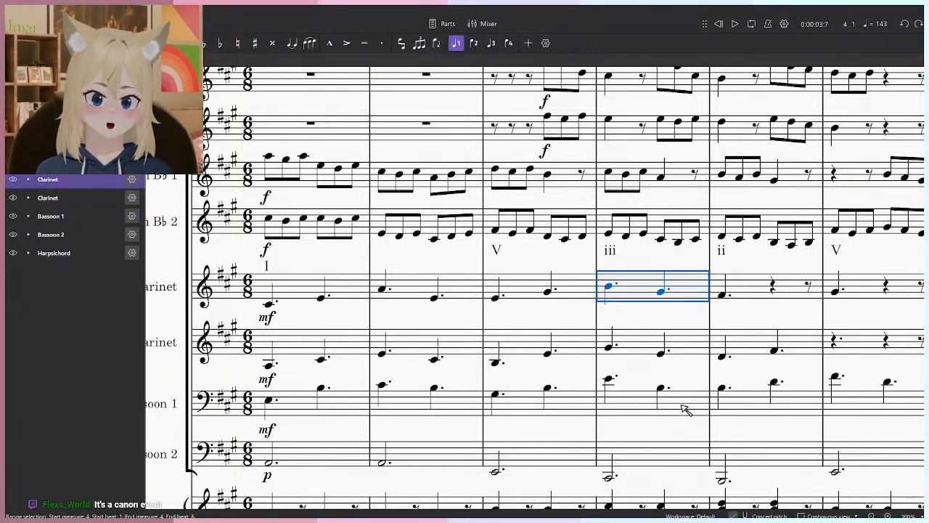
pyautogui.keyDown('shift'); pyautogui.click(686, 410); pyautogui.keyUp('shift')
pyautogui.press('Delete')
pyautogui.click(495, 396)
pyautogui.press('space')
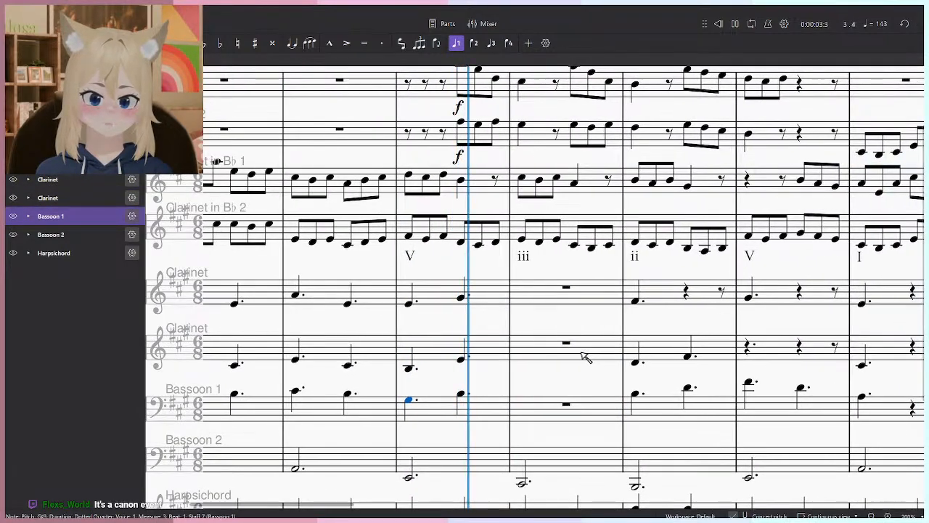
pyautogui.scroll(3, 517, 354)
pyautogui.press('space')
# - Enter dotted quarters on beat 1 of measure 4: C#4 in Bassoon 1, E4 in the lower Clarinet and G#4 in the upper Clarinet
pyautogui.press('n')
pyautogui.press('Escape')
pyautogui.click(428, 403)
pyautogui.press('n')
pyautogui.click(537, 399)
pyautogui.click(525, 348)
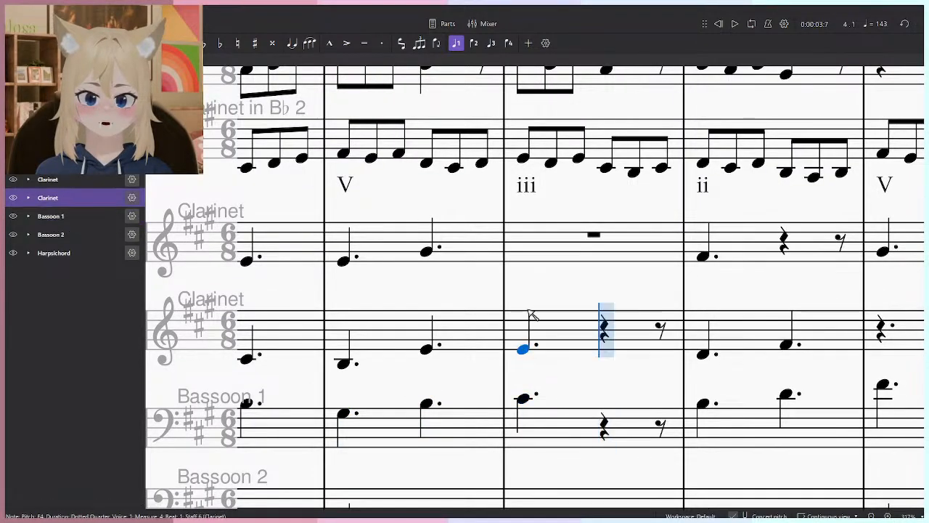
pyautogui.click(525, 252)
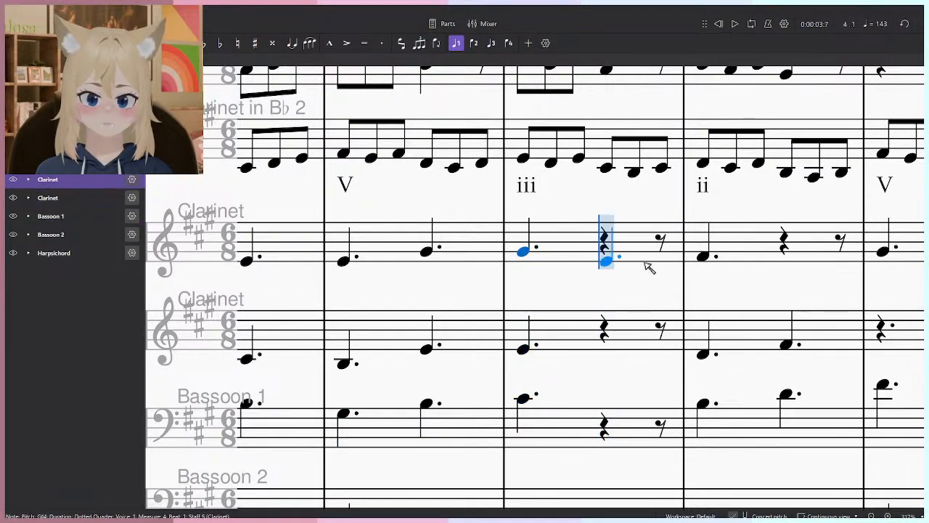
# - Add measure 4 beat 4 dotted quarters E4 in the upper Clarinet, C#4 in the lower Clarinet and G#3 in Bassoon 1, and play them back
pyautogui.click(607, 267)
pyautogui.click(608, 363)
pyautogui.click(608, 420)
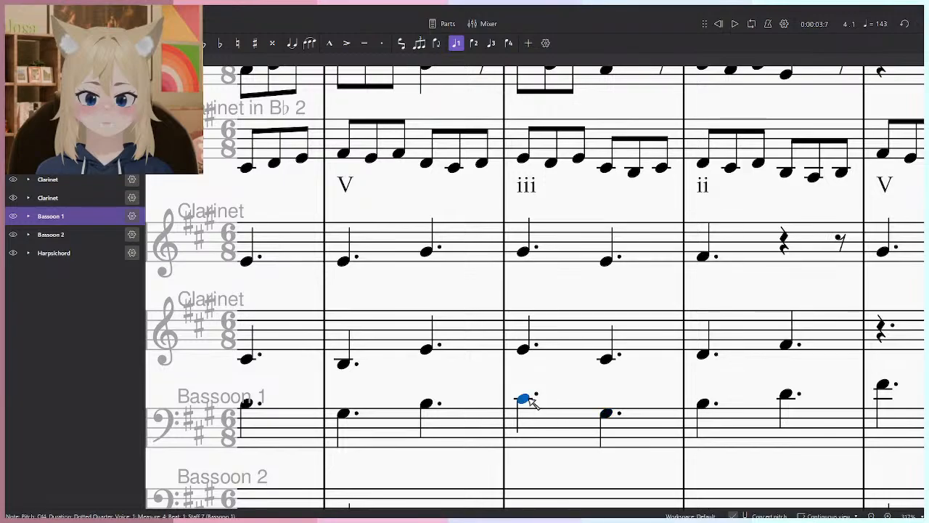
pyautogui.click(527, 398)
pyautogui.press('space')
pyautogui.moveTo(641, 333); pyautogui.dragTo(514, 364)
pyautogui.press('space')
# - Delete the measure 5 notes from both Clarinet accompaniment staves
pyautogui.click(653, 271)
pyautogui.scroll(-4, 658, 273)
pyautogui.moveTo(813, 312); pyautogui.dragTo(549, 334)
pyautogui.keyDown('shift'); pyautogui.click(432, 359); pyautogui.keyUp('shift')
pyautogui.press('Delete')
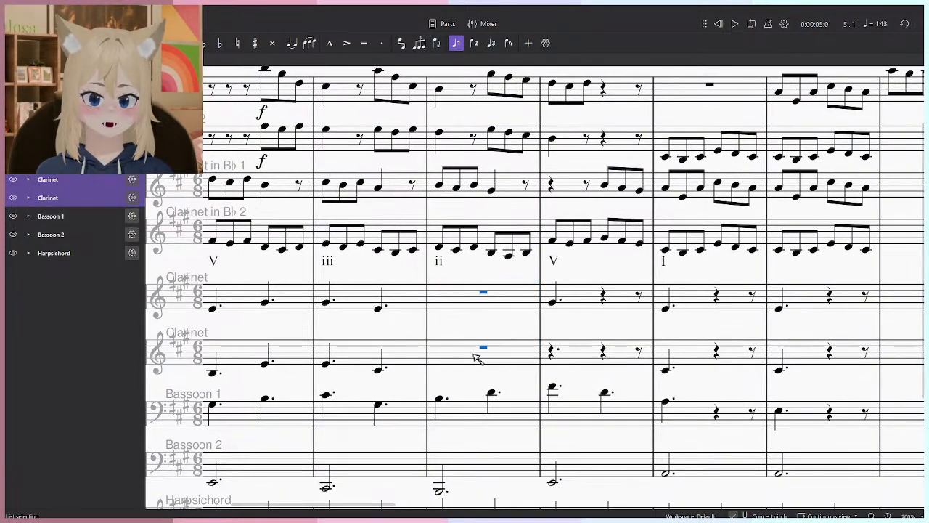
# - Delete Bassoon 1's beat 4 note in measure 5 and lower its beat 1 note to F#3
pyautogui.scroll(4, 482, 359)
pyautogui.click(379, 371)
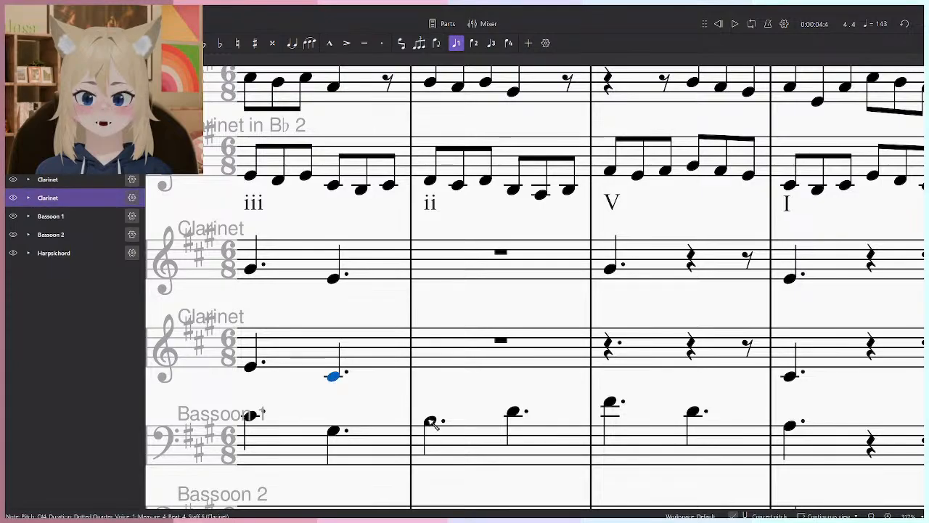
pyautogui.click(429, 420)
pyautogui.moveTo(437, 412); pyautogui.dragTo(710, 383)
pyautogui.scroll(-5, 711, 388)
pyautogui.scroll(6, 711, 392)
pyautogui.scroll(-2, 699, 394)
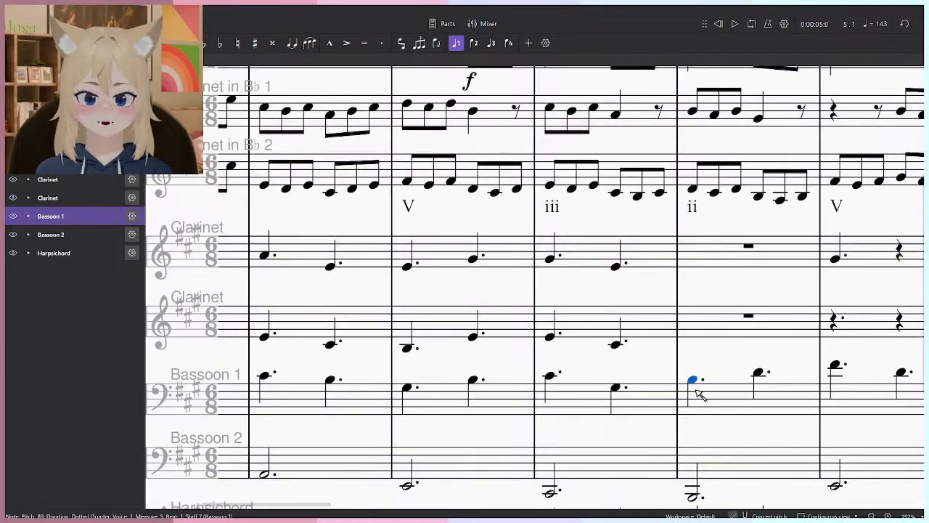
pyautogui.scroll(5, 697, 393)
pyautogui.moveTo(379, 387); pyautogui.dragTo(514, 413)
pyautogui.press('Right')
pyautogui.press('Delete')
pyautogui.click(544, 414)
# - Enter dotted quarters on beat 1 of measure 5: B3 in the lower Clarinet and D4 in the upper Clarinet
pyautogui.press('n')
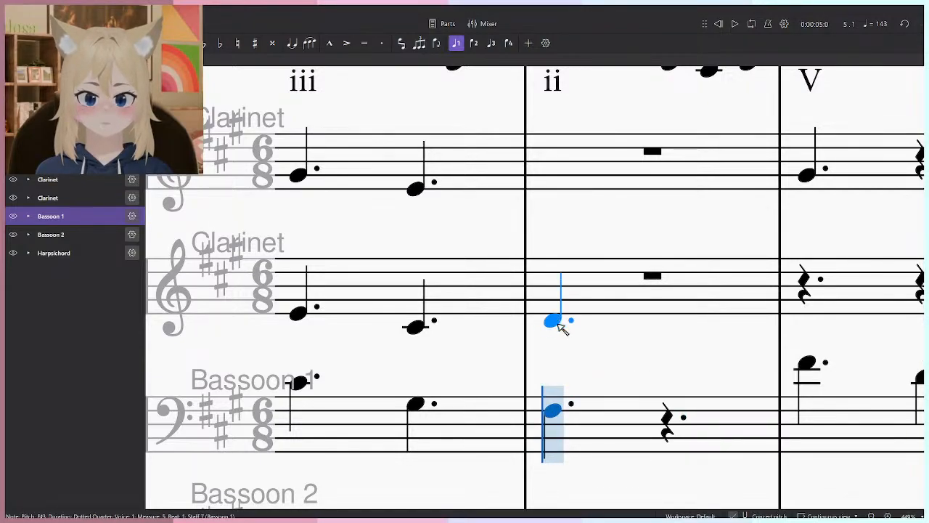
pyautogui.click(562, 327)
pyautogui.click(560, 192)
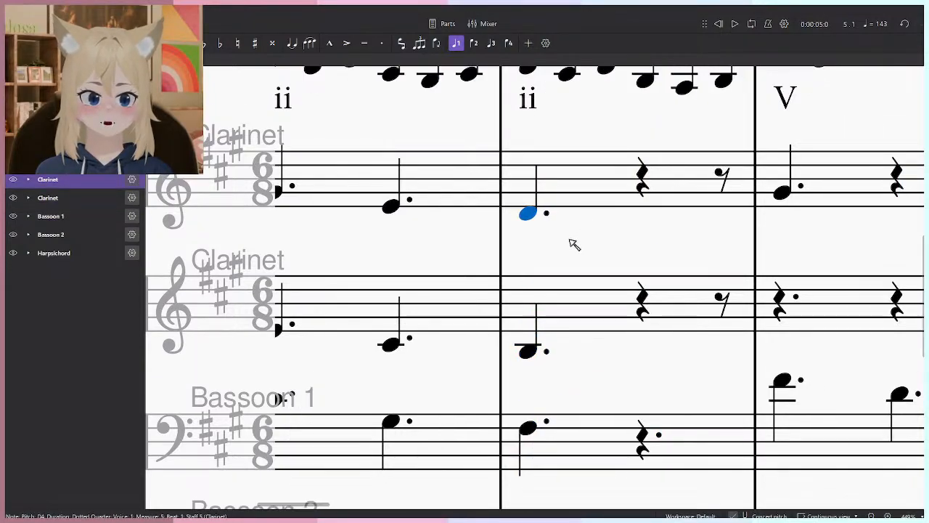
# - Try Bassoon 1's measure 5 beat 1 note at other pitches, including E3, and return it to F#3
pyautogui.scroll(-2, 575, 244)
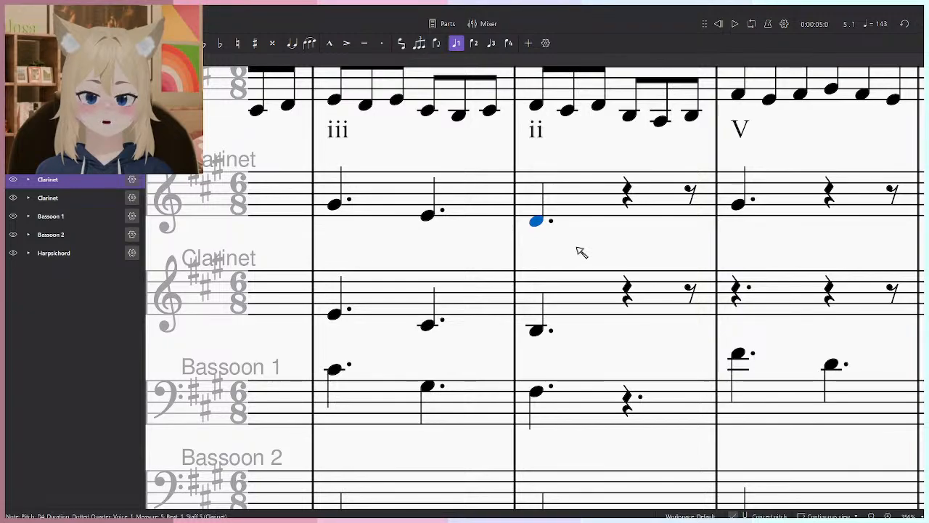
pyautogui.moveTo(536, 390); pyautogui.dragTo(543, 374)
pyautogui.moveTo(537, 374); pyautogui.dragTo(540, 398)
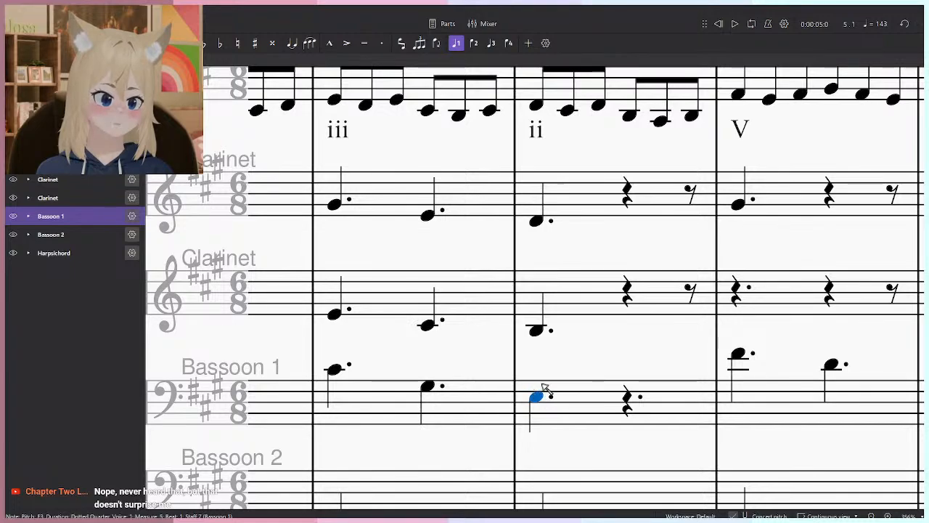
pyautogui.moveTo(548, 400); pyautogui.dragTo(539, 394)
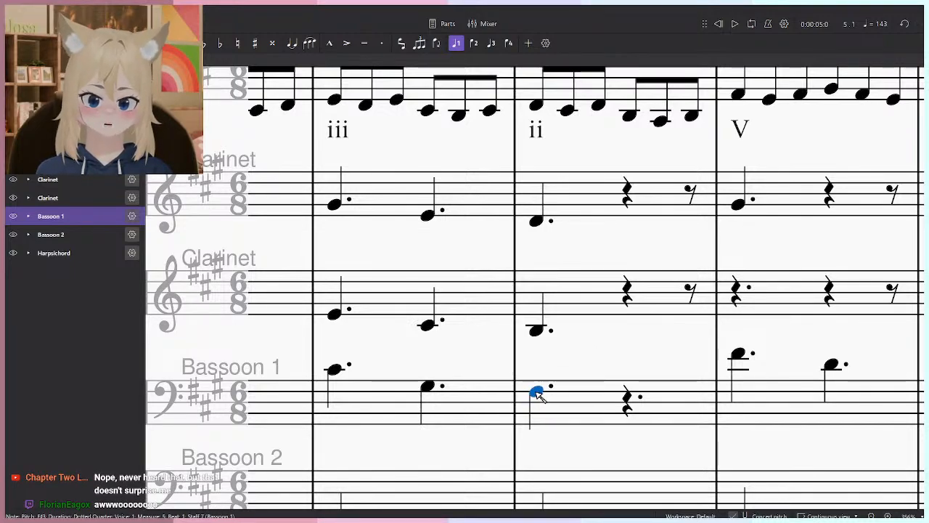
pyautogui.click(429, 325)
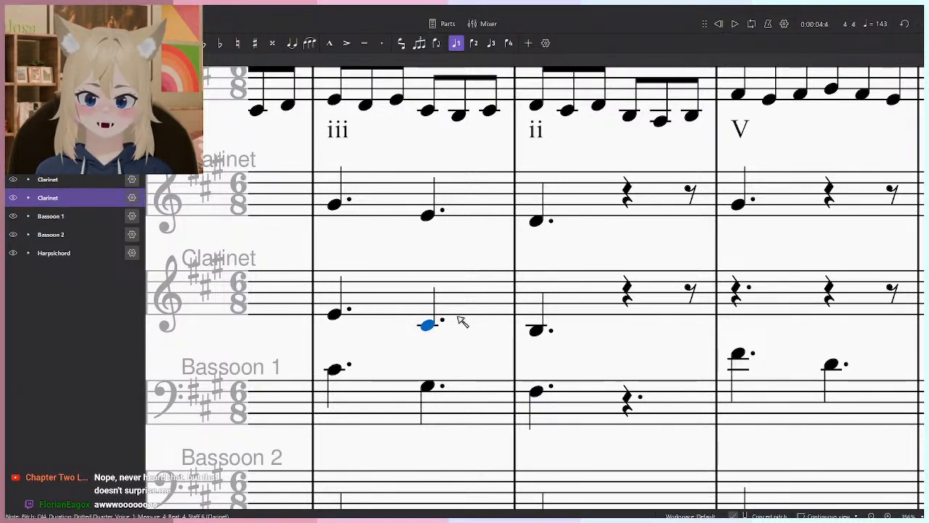
# - Lower Bassoon 1's beat 1 note in measure 5 to D3
pyautogui.hscroll(-2, 557, 362)
pyautogui.scroll(1, 558, 363)
pyautogui.scroll(-3, 608, 387)
pyautogui.scroll(4, 602, 407)
pyautogui.click(593, 433)
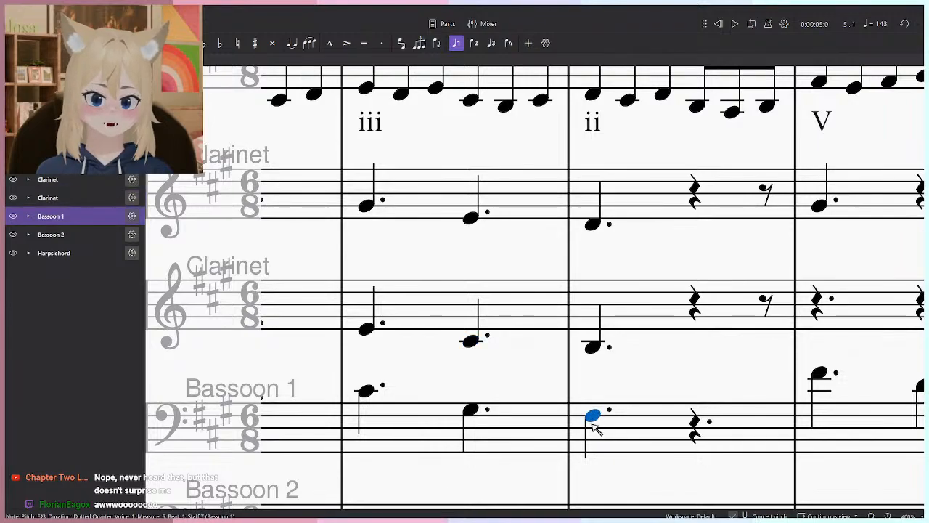
pyautogui.press('Up')
pyautogui.press('Down')
pyautogui.press('Up')
pyautogui.click(594, 347)
pyautogui.click(594, 430)
# - Lower the measure 5 beat 1 notes to F#3 in the lower Clarinet and B3 in the upper Clarinet
pyautogui.click(594, 348)
pyautogui.press('Down')
pyautogui.press('Down')
pyautogui.press('Down')
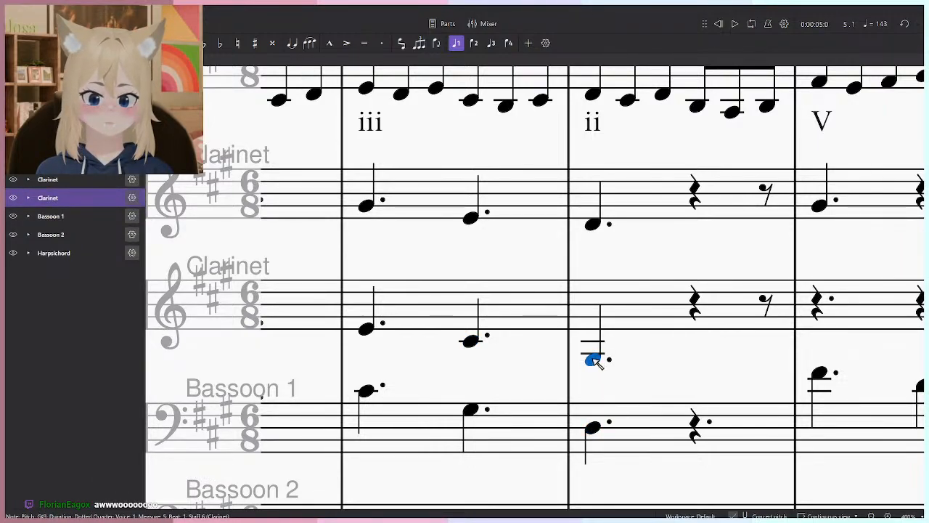
pyautogui.moveTo(593, 223)
pyautogui.mouseDown()
pyautogui.moveTo(594, 241)
pyautogui.moveTo(593, 234)
pyautogui.mouseUp()
pyautogui.moveTo(703, 247); pyautogui.dragTo(627, 257)
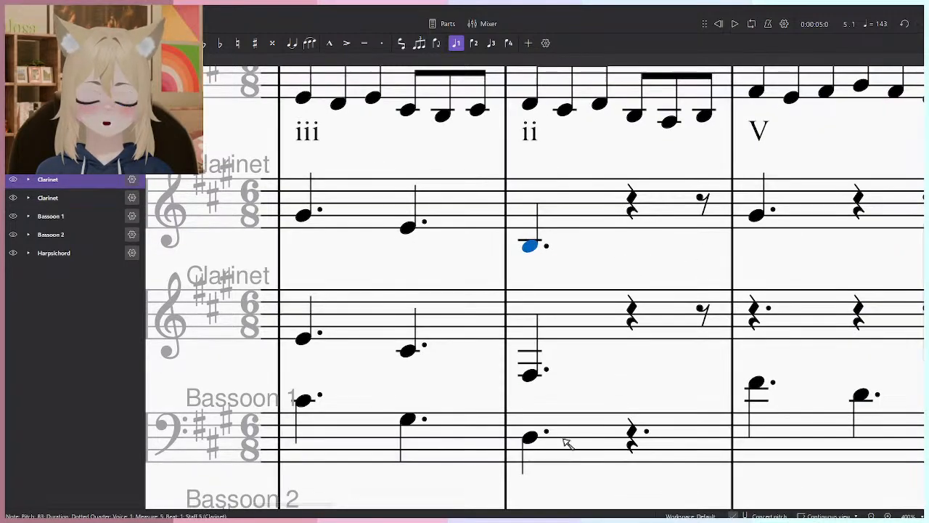
# - Enter a dotted quarter F#3 on beat 4 of measure 5 in Bassoon 1
pyautogui.click(532, 437)
pyautogui.click(627, 428)
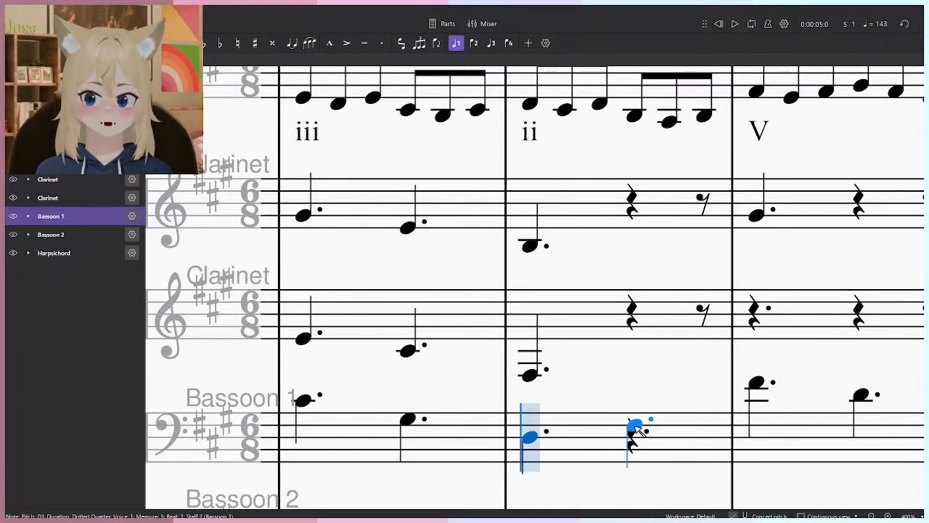
# - Enter dotted quarter notes on beat 4 of measure 5: B3 in the lower Clarinet and D4 in the upper Clarinet
pyautogui.click(534, 372)
pyautogui.press('n')
pyautogui.click(643, 360)
pyautogui.press('Escape')
pyautogui.click(509, 280)
pyautogui.press('n')
pyautogui.click(616, 264)
pyautogui.press('Escape')
# - Lower Bassoon 1's beat 1 note in measure 6 to A3
pyautogui.moveTo(688, 277); pyautogui.dragTo(495, 268)
pyautogui.scroll(-3, 495, 267)
pyautogui.click(519, 247)
pyautogui.scroll(1, 544, 277)
pyautogui.click(423, 408)
pyautogui.moveTo(517, 376); pyautogui.dragTo(517, 398)
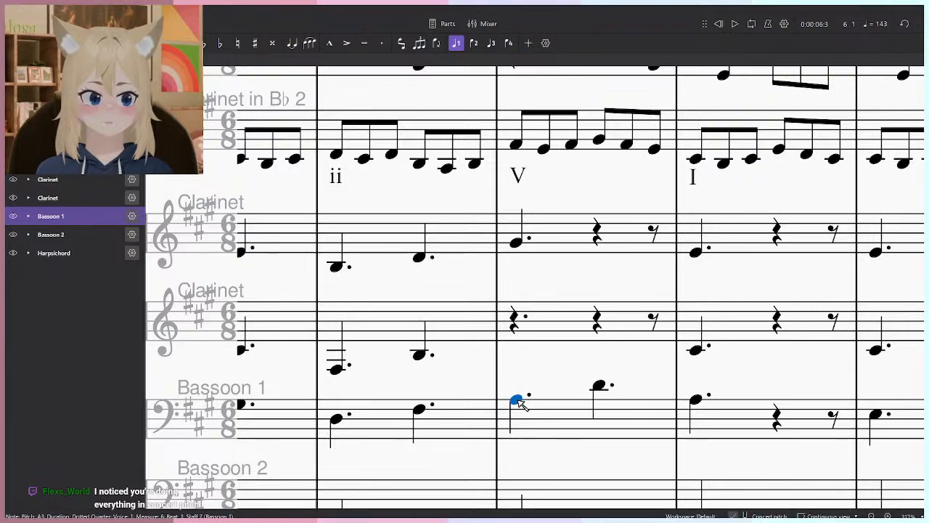
# - Audition and compare Bassoon 1's beat 1 and beat 4 notes in measure 6
pyautogui.scroll(-4, 552, 400)
pyautogui.scroll(6, 632, 406)
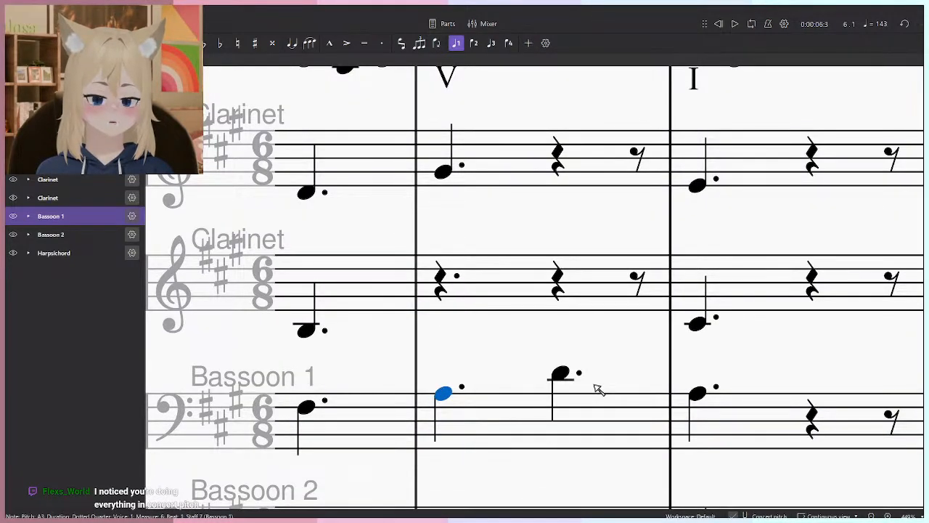
pyautogui.click(560, 379)
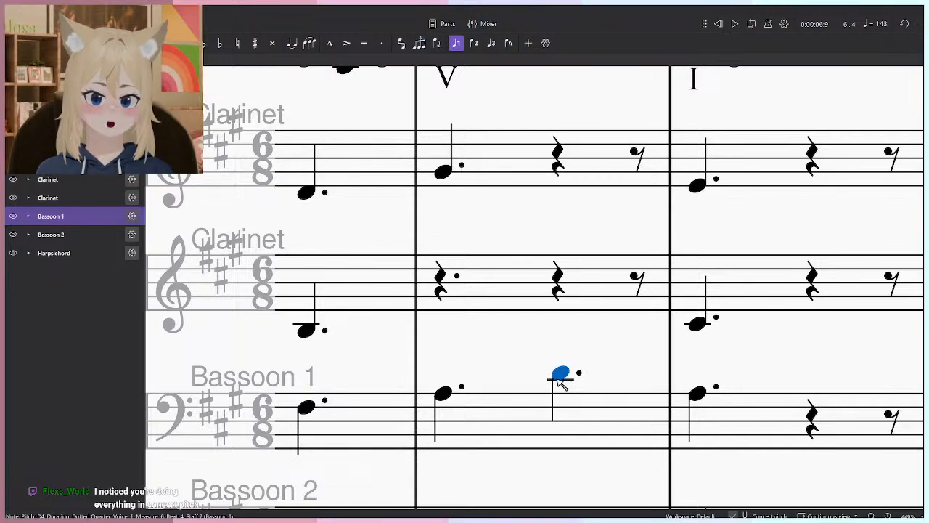
pyautogui.scroll(-1, 589, 381)
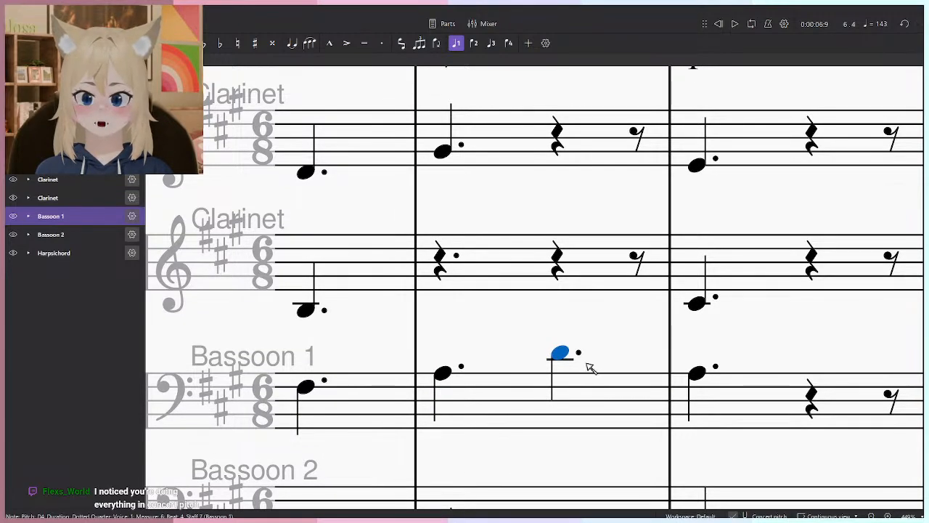
pyautogui.scroll(-2, 599, 362)
pyautogui.scroll(-4, 608, 360)
pyautogui.moveTo(728, 410)
pyautogui.mouseDown()
pyautogui.moveTo(747, 397)
pyautogui.moveTo(728, 411)
pyautogui.mouseUp()
pyautogui.scroll(4, 628, 353)
pyautogui.moveTo(567, 322); pyautogui.dragTo(592, 330)
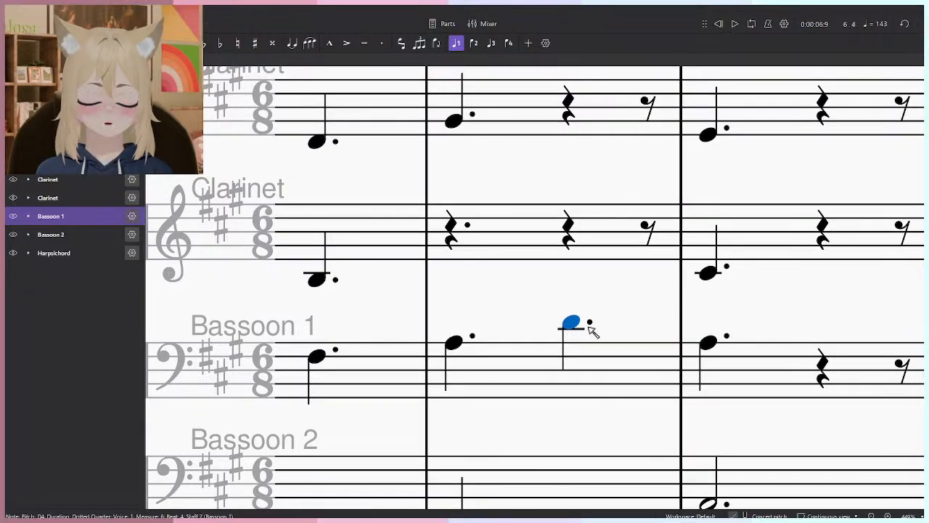
pyautogui.click(455, 343)
# - Review the accompaniment across the whole passage and briefly play back the measures around measure 6
pyautogui.scroll(-4, 582, 294)
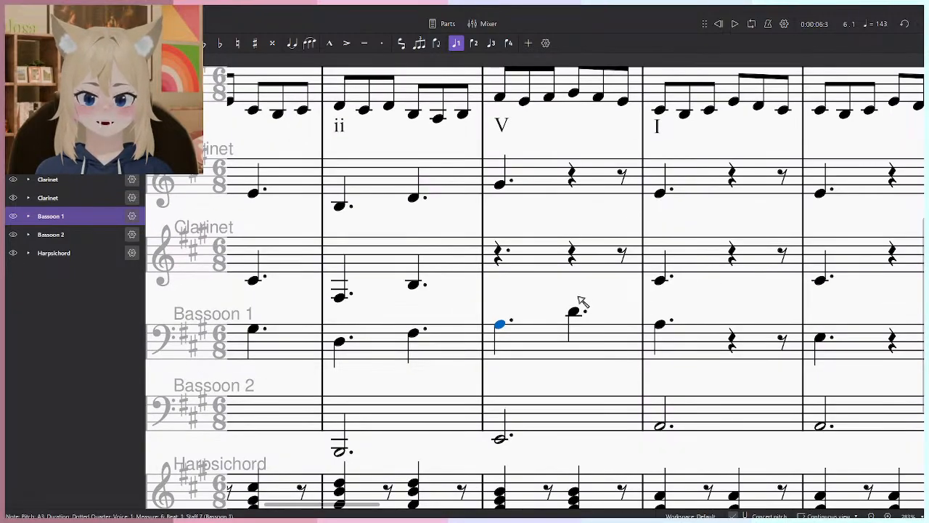
pyautogui.scroll(-5, 715, 330)
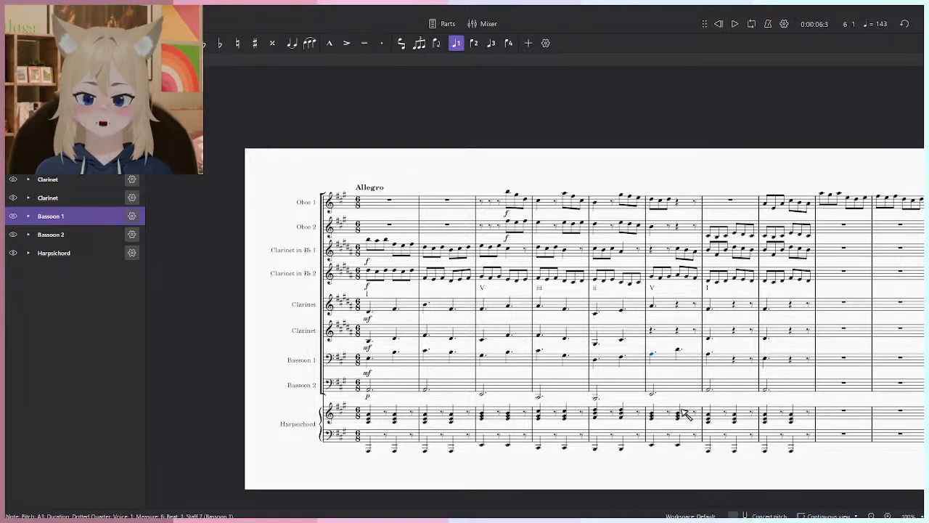
pyautogui.scroll(1, 359, 263)
pyautogui.scroll(1, 617, 334)
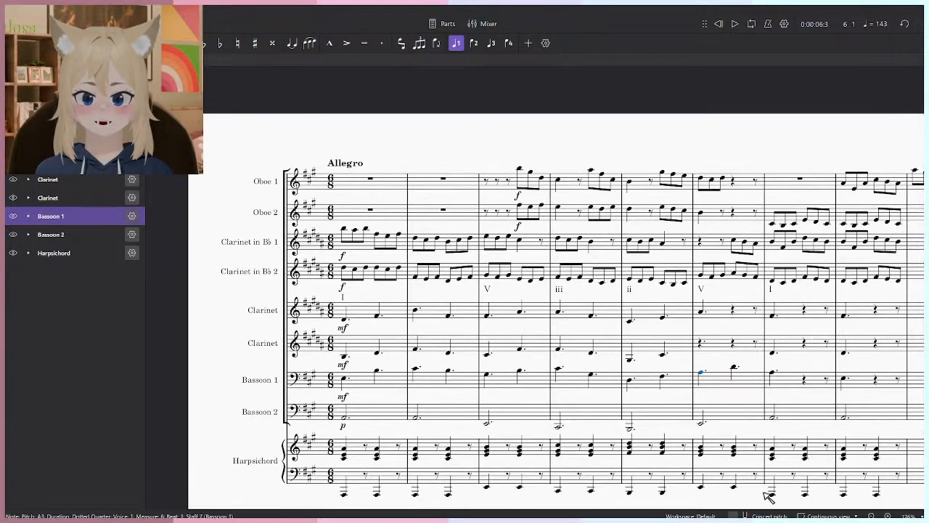
pyautogui.scroll(2, 734, 404)
pyautogui.scroll(3, 734, 404)
pyautogui.scroll(-2, 711, 390)
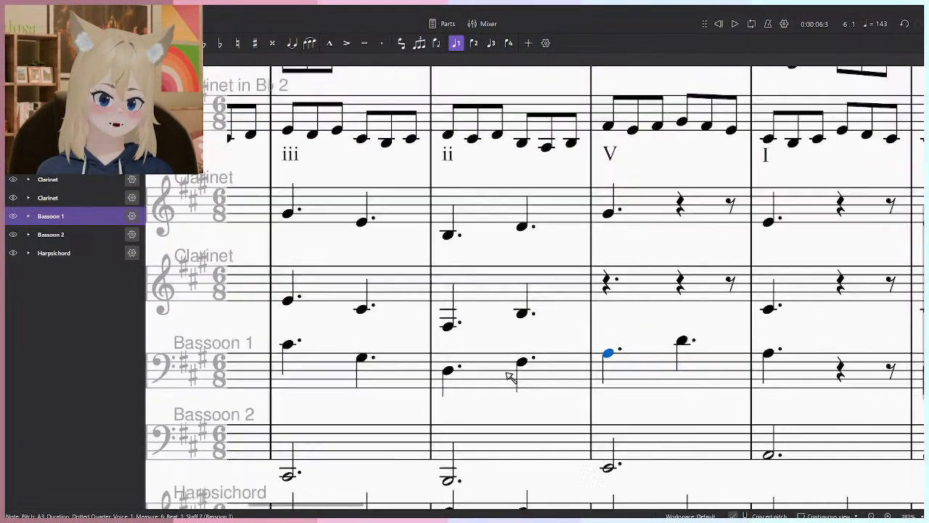
pyautogui.hotkey('ctrl', 'Left')
pyautogui.press('space')
pyautogui.scroll(2, 565, 344)
pyautogui.press('space')
# - Lower Bassoon 1's beat 4 note in measure 6 to E3 and audition it against the beat 1 note
pyautogui.click(563, 342)
pyautogui.moveTo(566, 345); pyautogui.dragTo(564, 374)
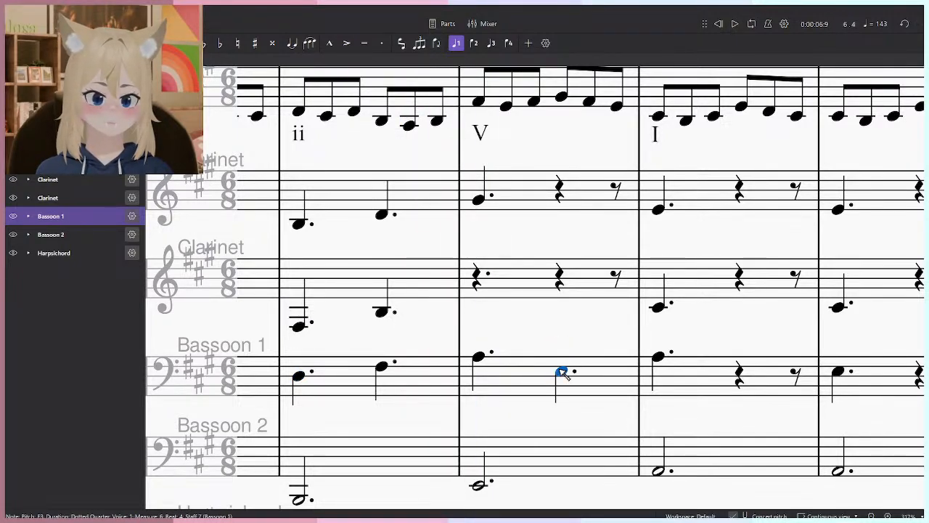
pyautogui.click(482, 358)
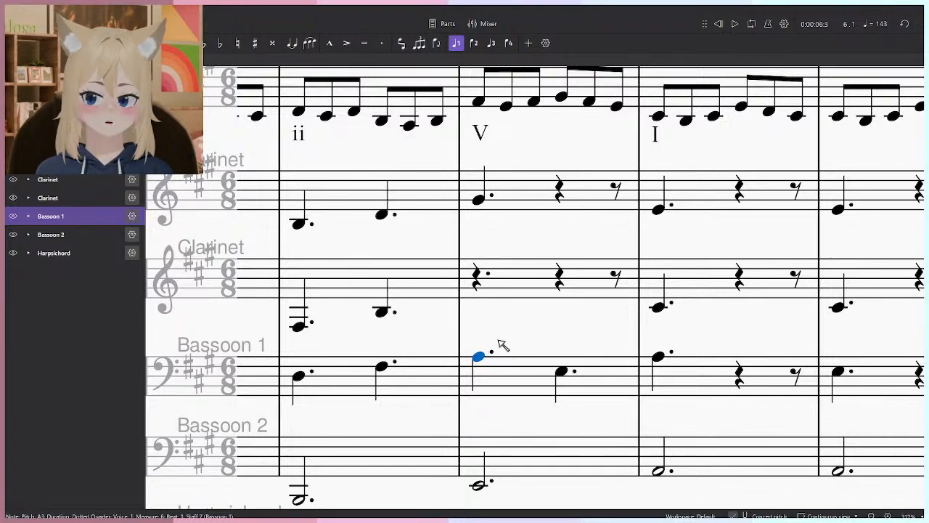
pyautogui.press('Escape')
pyautogui.click(561, 373)
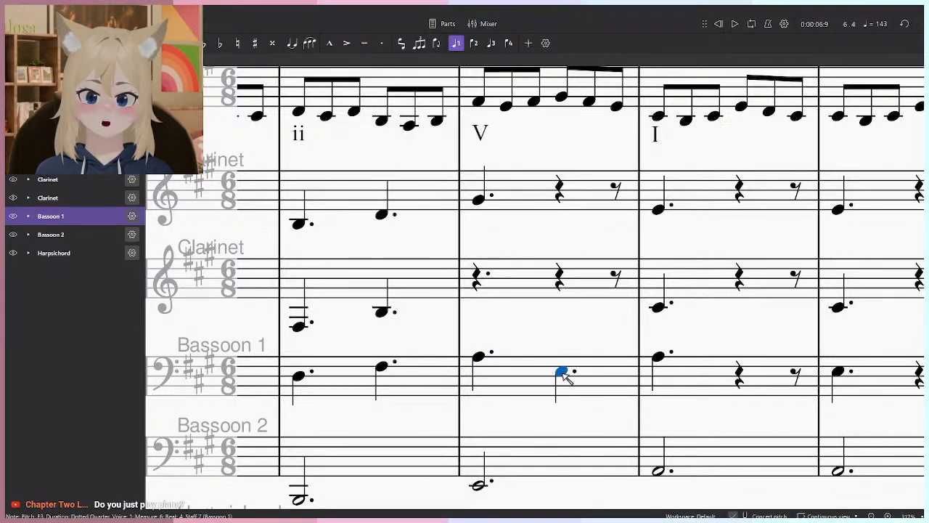
# - Try Bassoon 1's beat 1 note in measure 6 at G#3 against the upper Clarinet, and raise it to B3
pyautogui.click(481, 358)
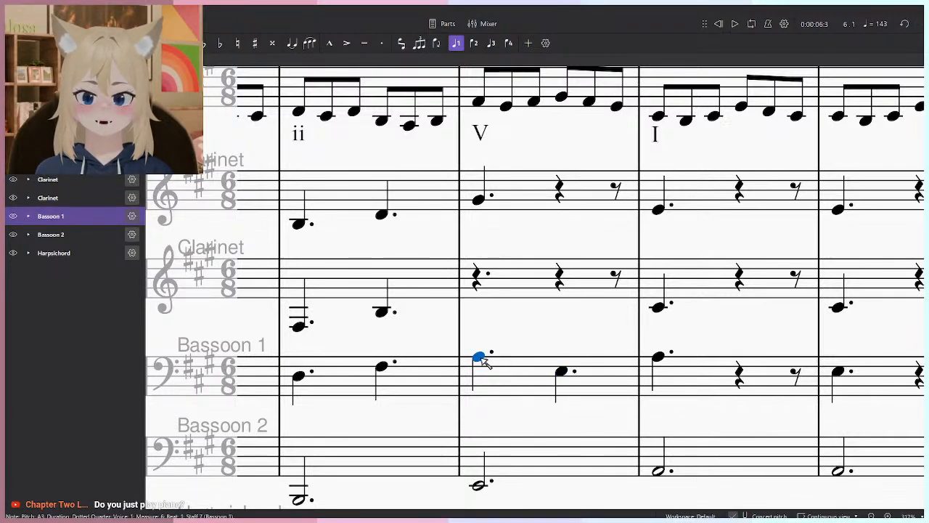
pyautogui.click(480, 205)
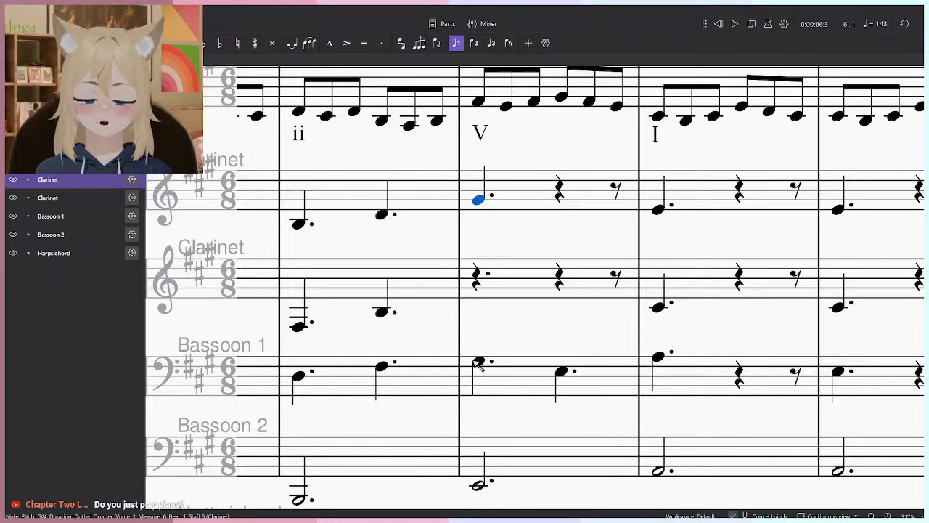
pyautogui.click(480, 362)
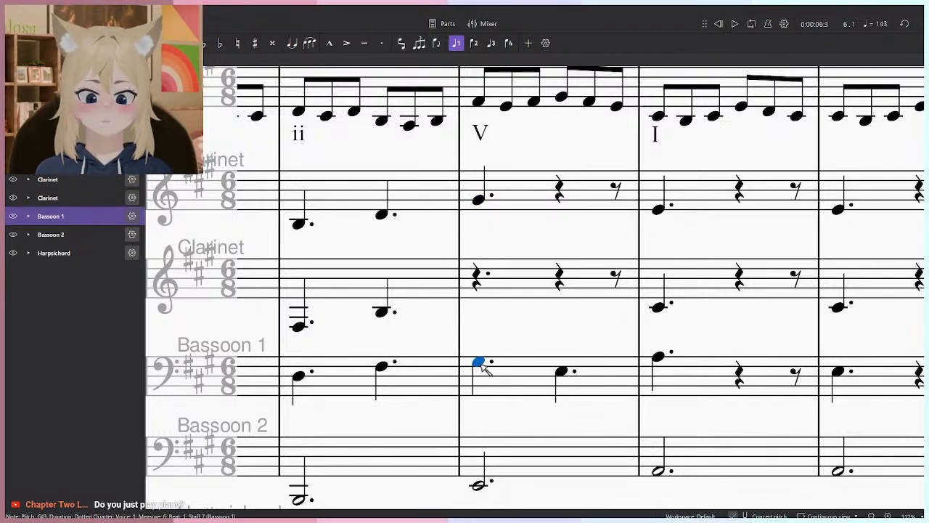
pyautogui.moveTo(479, 362); pyautogui.dragTo(480, 353)
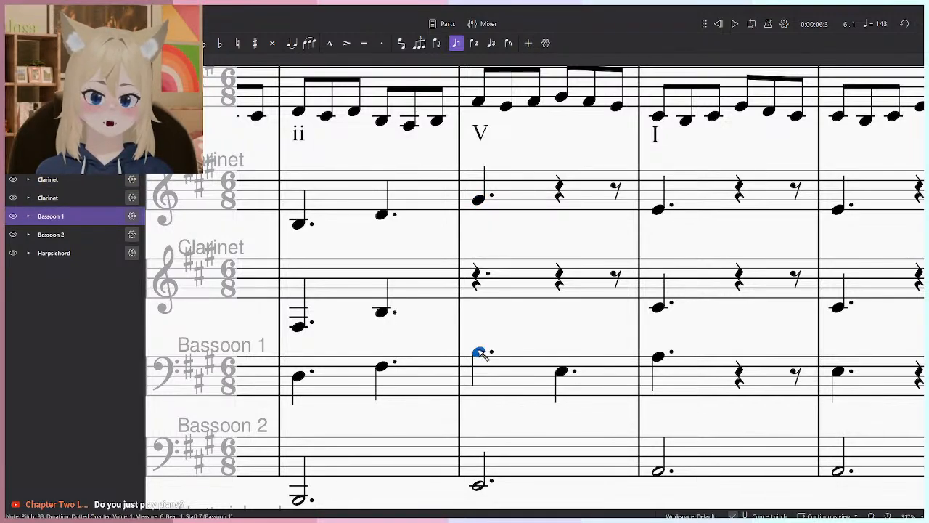
# - Enter a dotted quarter E4 on beat 1 of measure 6 in the lower Clarinet and raise Bassoon 1's beat 4 note to G#3
pyautogui.click(387, 311)
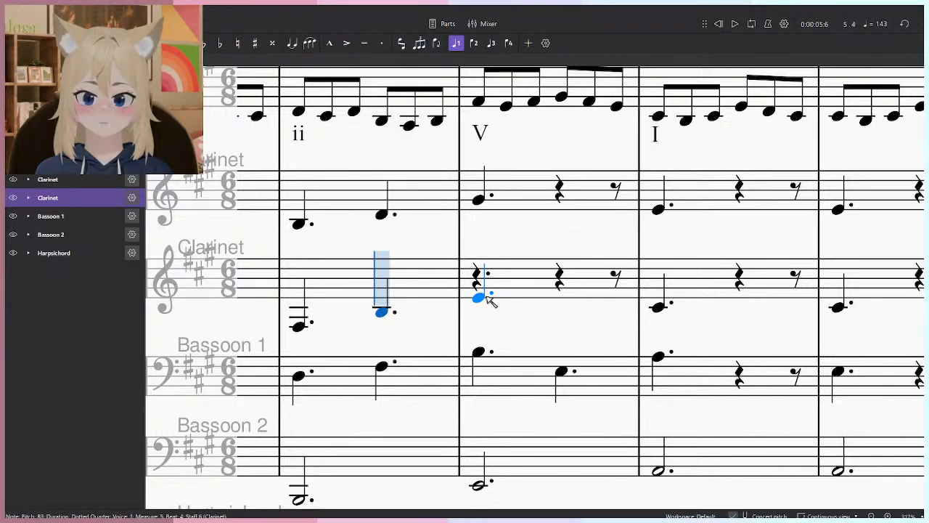
pyautogui.press('Escape')
pyautogui.click(562, 372)
pyautogui.moveTo(564, 371); pyautogui.dragTo(564, 364)
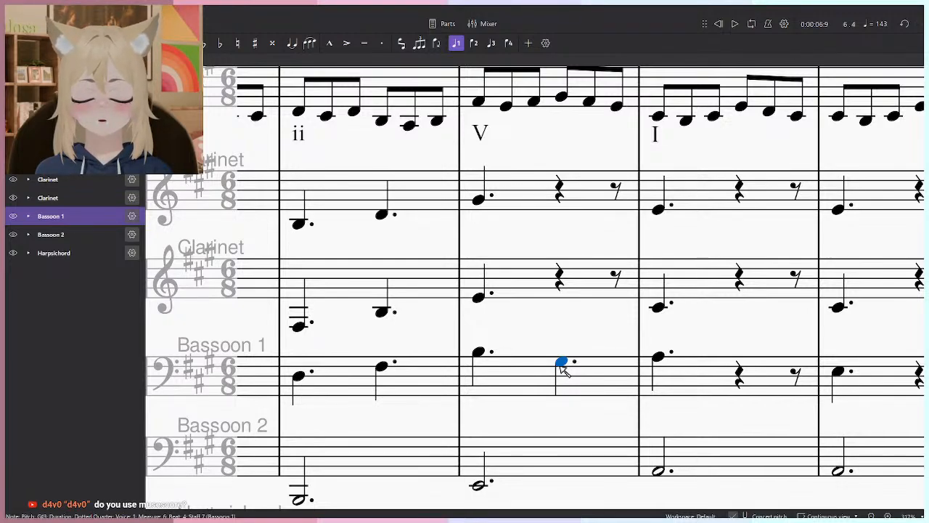
# - Enter dotted quarter notes on beat 4 of measure 6: B3 in the lower Clarinet and E4 in the upper Clarinet
pyautogui.press('Escape')
pyautogui.click(479, 297)
pyautogui.press('n')
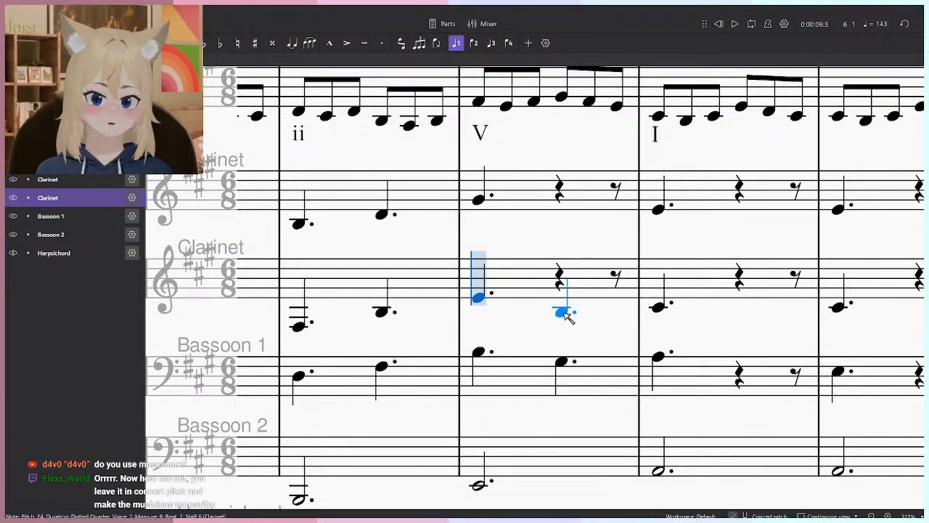
pyautogui.click(565, 314)
pyautogui.click(561, 209)
# - Lower Bassoon 1's beat 1 note in measure 7 to E3
pyautogui.click(660, 211)
pyautogui.click(607, 383)
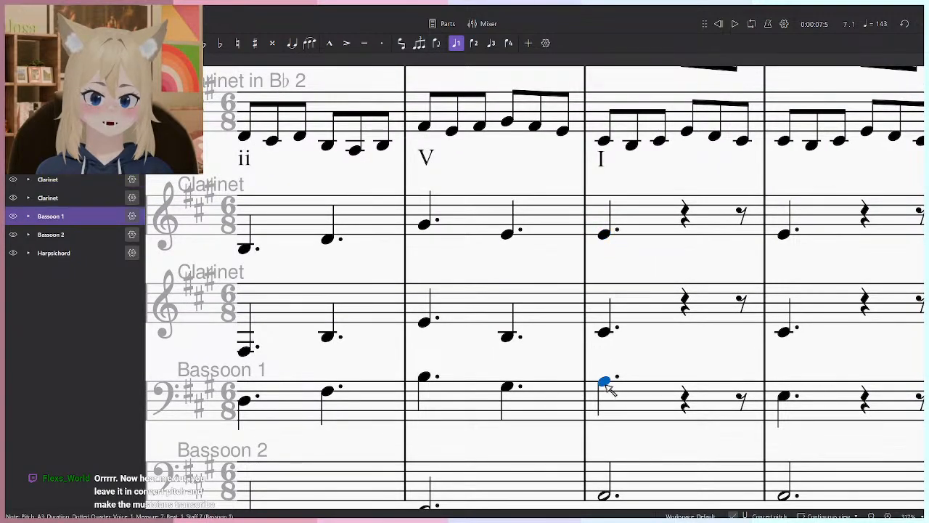
pyautogui.moveTo(608, 389); pyautogui.dragTo(612, 401)
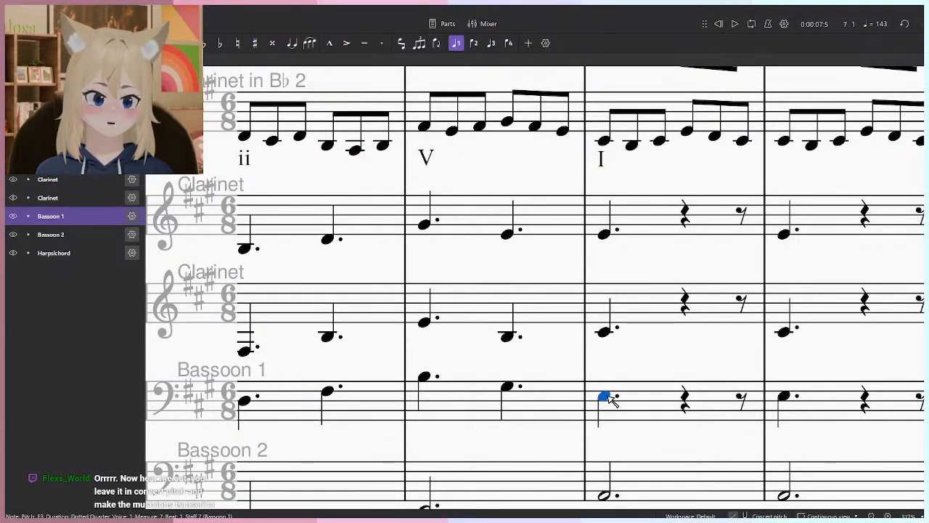
pyautogui.moveTo(617, 368); pyautogui.dragTo(550, 357)
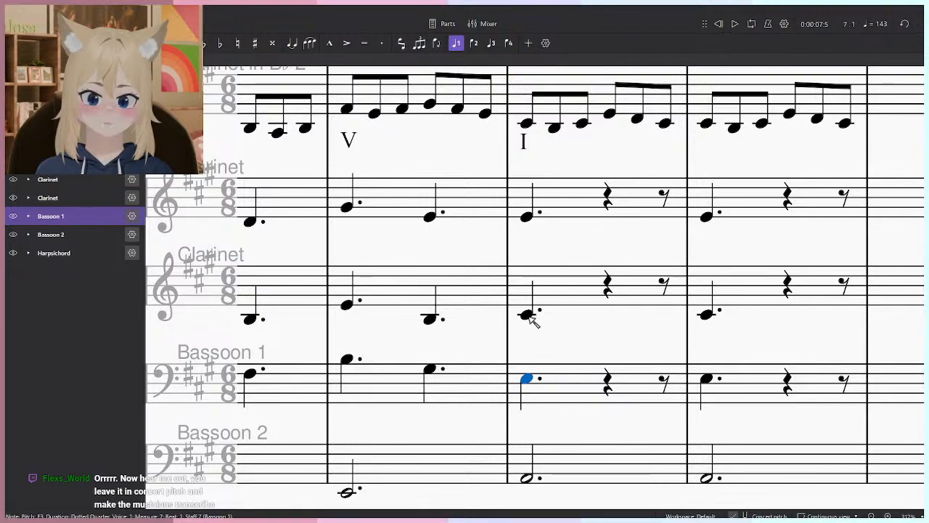
# - Lower the measure 7 beat 1 notes to A3 in the lower Clarinet and C#4 in the upper Clarinet, auditioning them against Bassoon 1
pyautogui.click(528, 315)
pyautogui.click(536, 382)
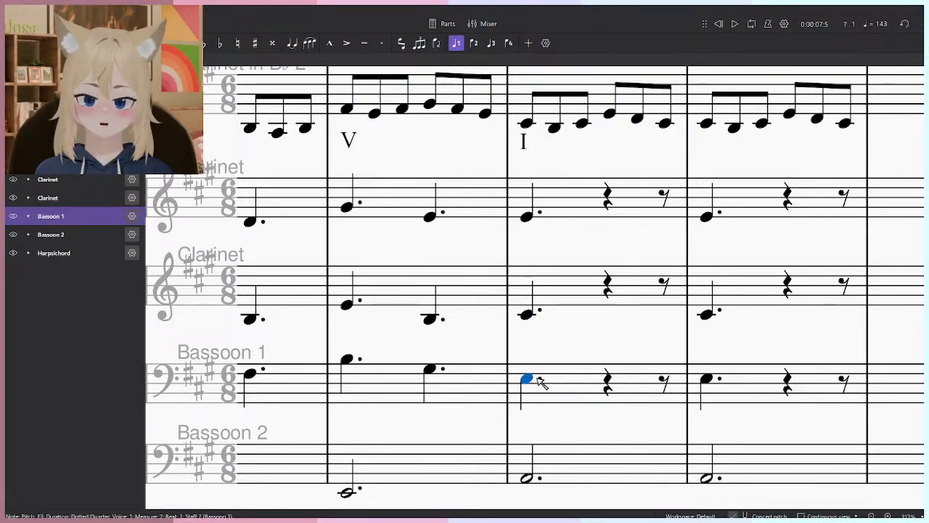
pyautogui.click(528, 314)
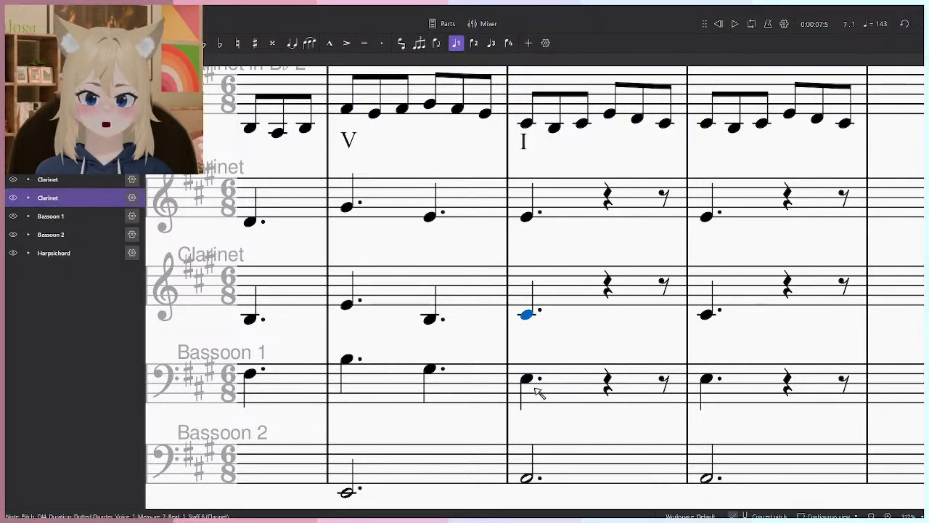
pyautogui.click(530, 381)
pyautogui.moveTo(528, 316); pyautogui.dragTo(530, 327)
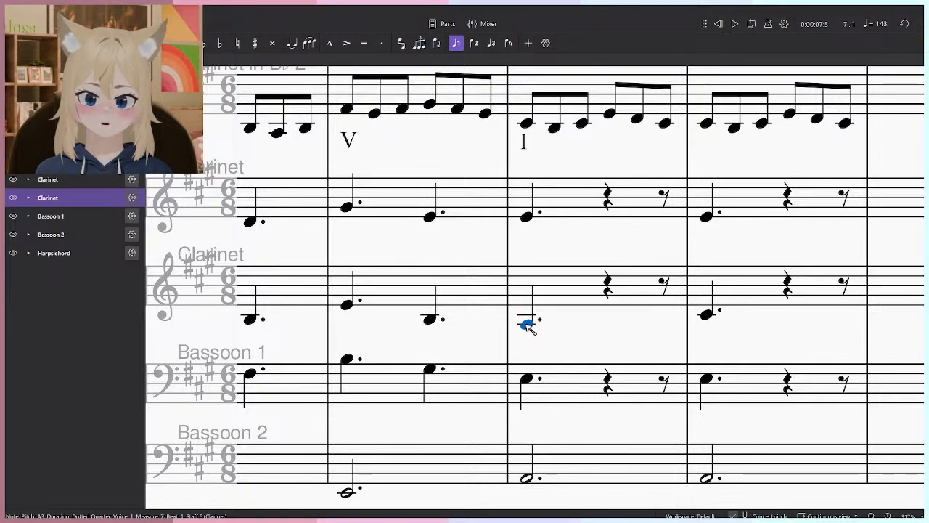
pyautogui.click(528, 215)
pyautogui.click(534, 381)
pyautogui.click(529, 323)
pyautogui.moveTo(528, 216); pyautogui.dragTo(529, 227)
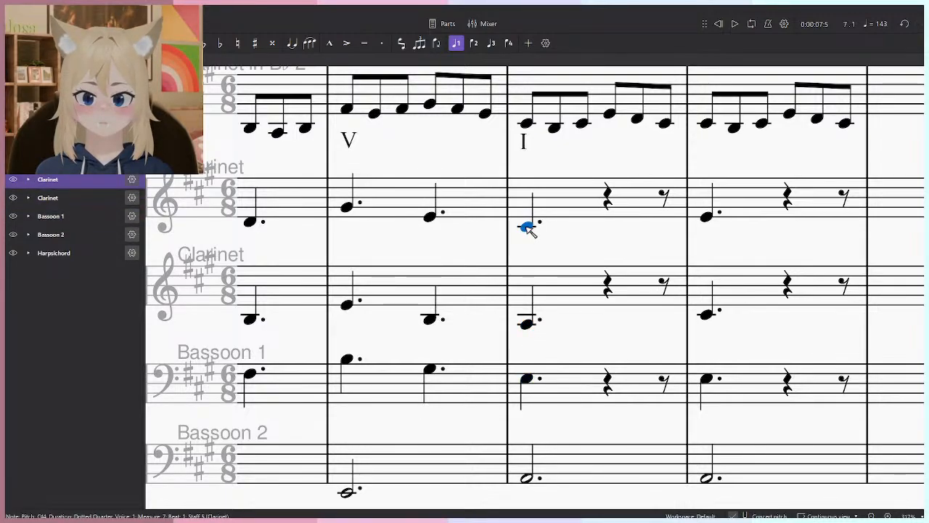
# - Enter a dotted quarter A3 on beat 4 of measure 7 in Bassoon 1
pyautogui.moveTo(606, 286); pyautogui.dragTo(536, 299)
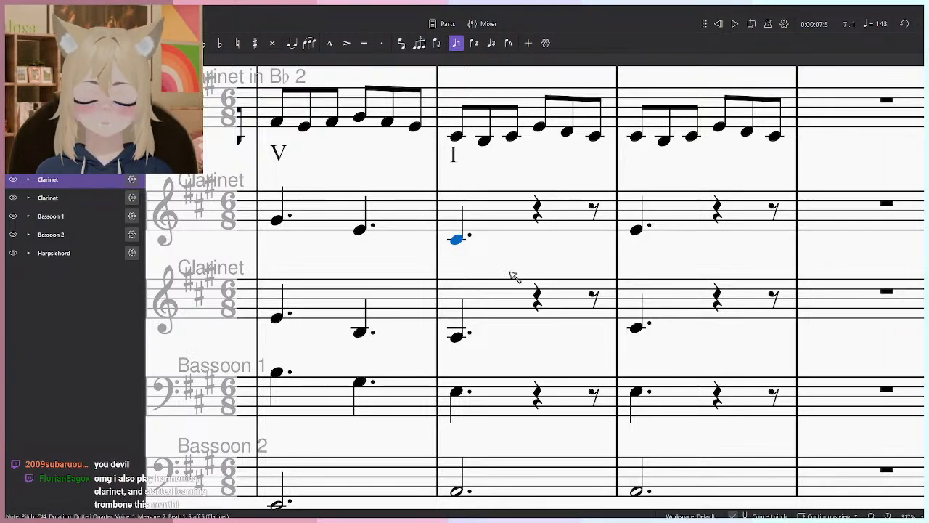
pyautogui.click(463, 393)
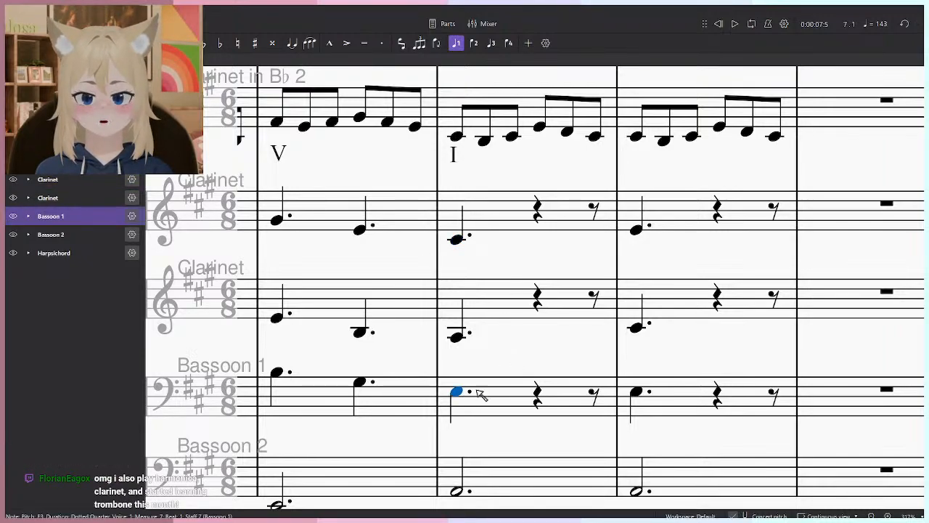
pyautogui.press('n')
pyautogui.click(542, 378)
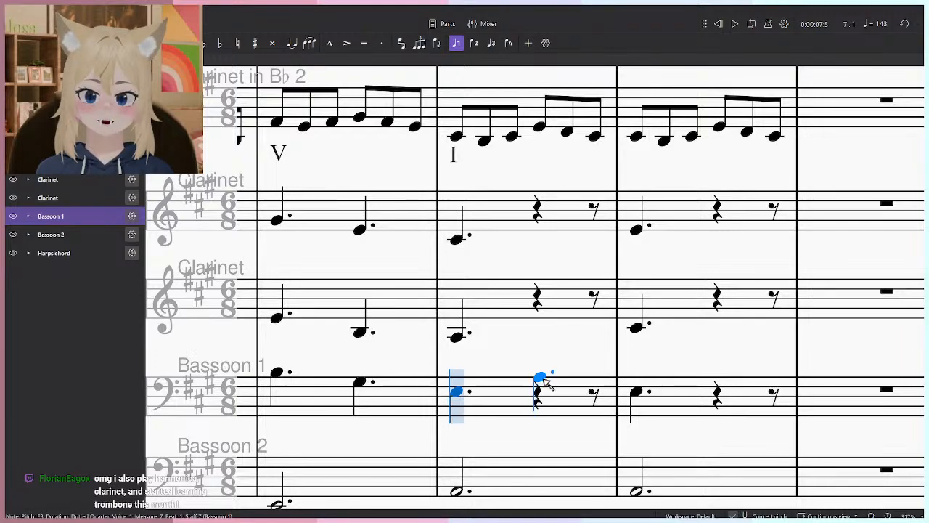
pyautogui.press('Escape')
# - Enter dotted quarter notes on beat 4 of measure 7: C#4 in the lower Clarinet and E4 in the upper Clarinet
pyautogui.click(458, 335)
pyautogui.press('n')
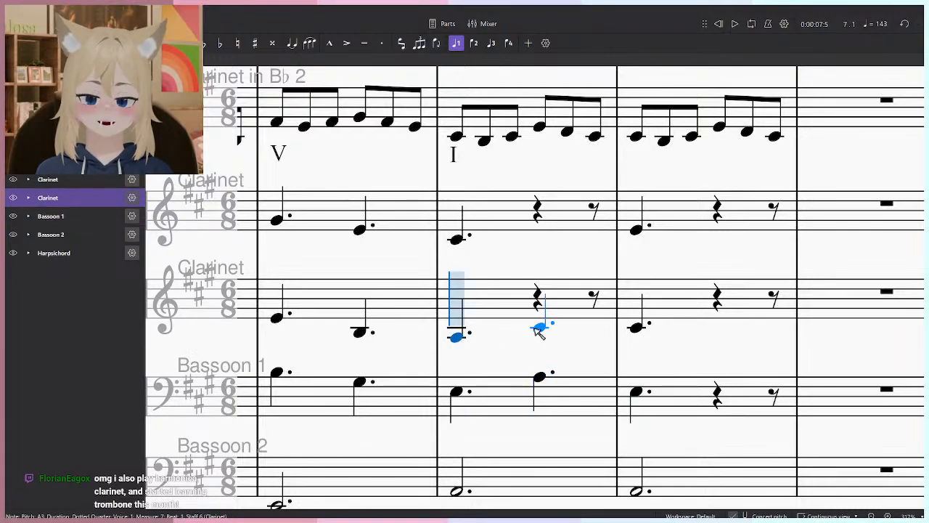
pyautogui.click(540, 326)
pyautogui.press('Escape')
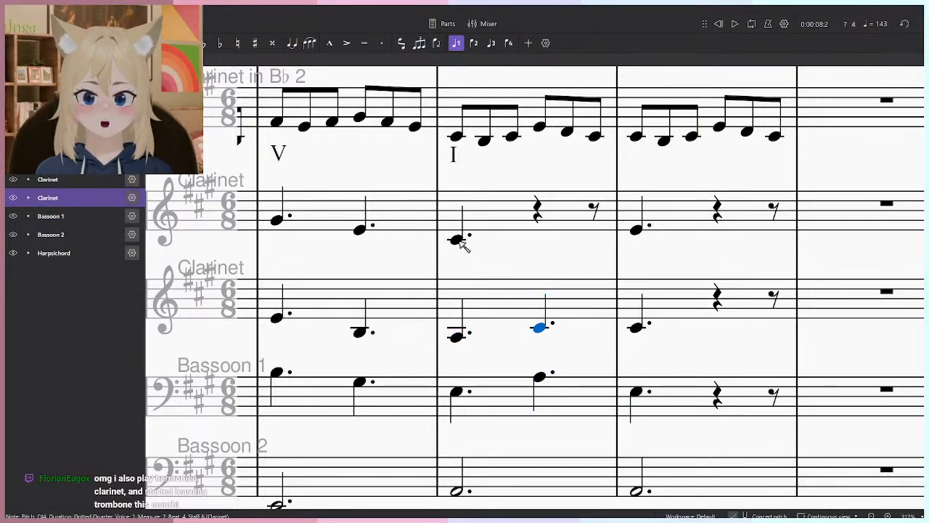
pyautogui.click(459, 238)
pyautogui.press('n')
pyautogui.click(541, 231)
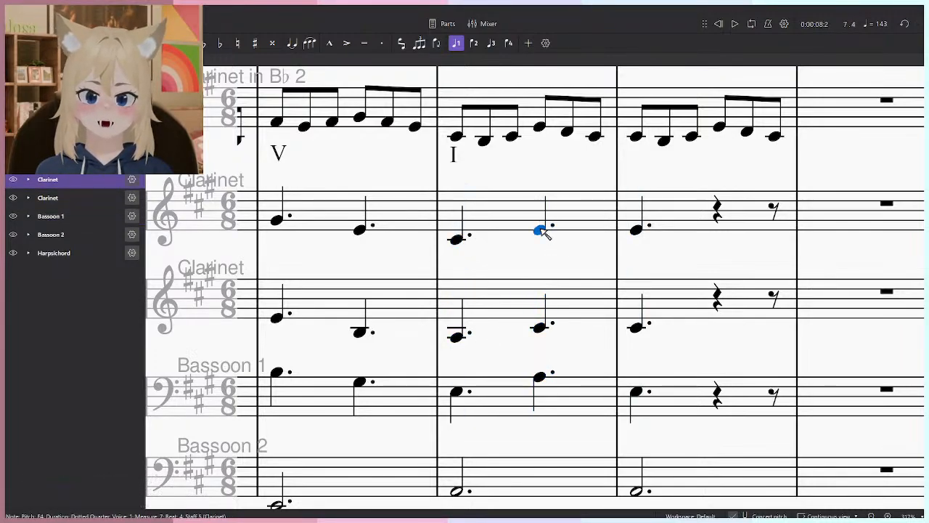
# - Raise the measure 8 beat 1 notes to A4 in the upper Clarinet, E4 in the lower Clarinet and C#4 in Bassoon 1
pyautogui.click(638, 231)
pyautogui.click(638, 217)
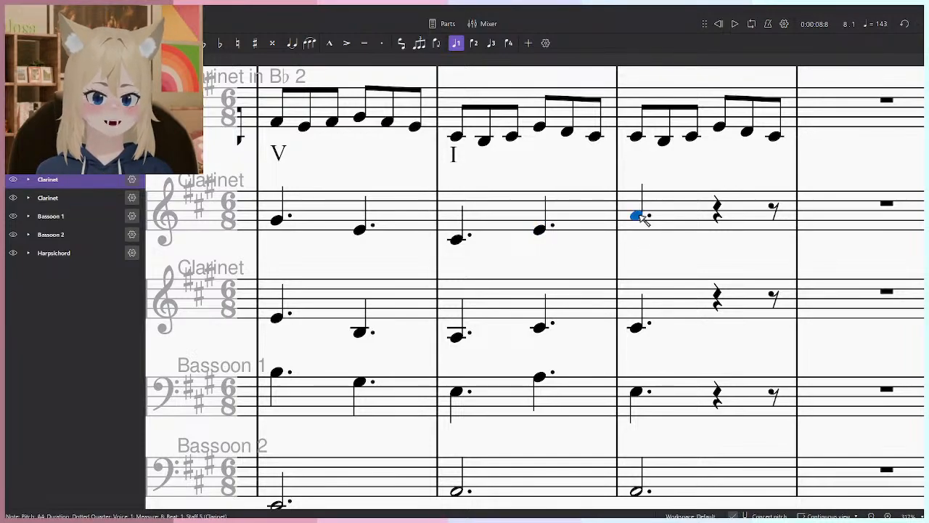
pyautogui.click(639, 327)
pyautogui.click(638, 316)
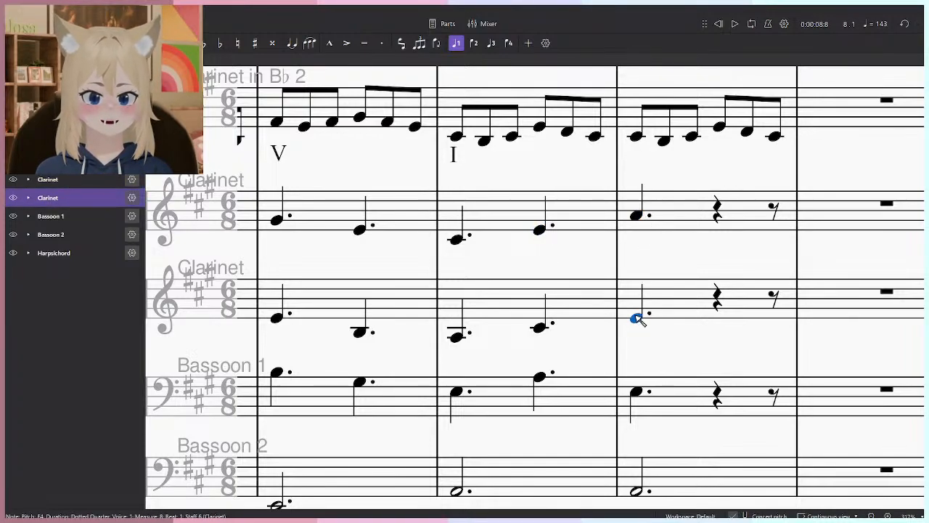
pyautogui.click(638, 393)
pyautogui.click(637, 369)
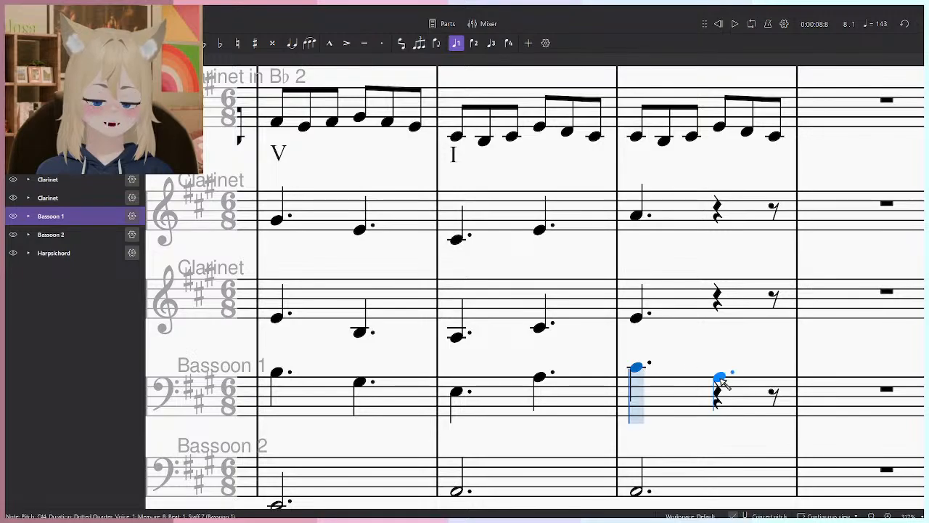
# - Enter dotted quarter notes on beat 4 of measure 8: A3 in Bassoon 1, C#4 in the lower Clarinet and E4 in the upper Clarinet
pyautogui.click(725, 377)
pyautogui.click(720, 325)
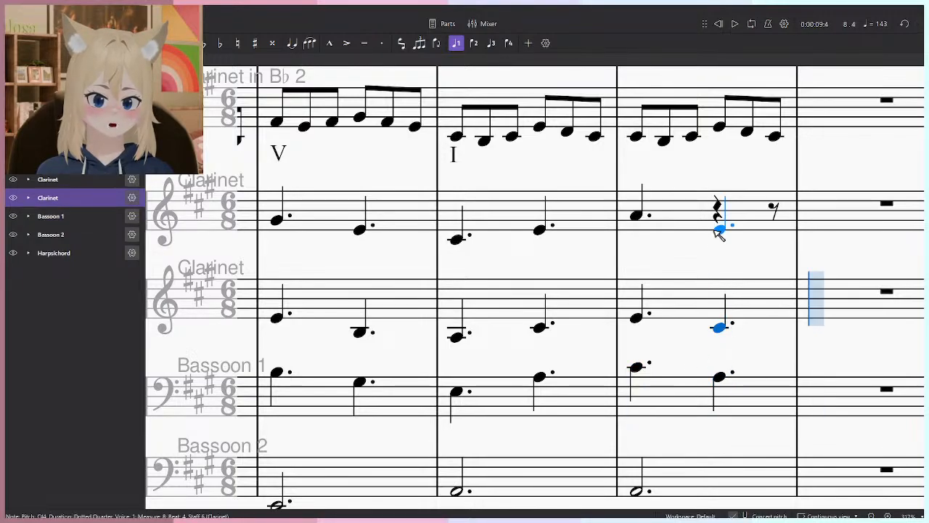
pyautogui.click(718, 230)
pyautogui.press('space')
pyautogui.press('space')
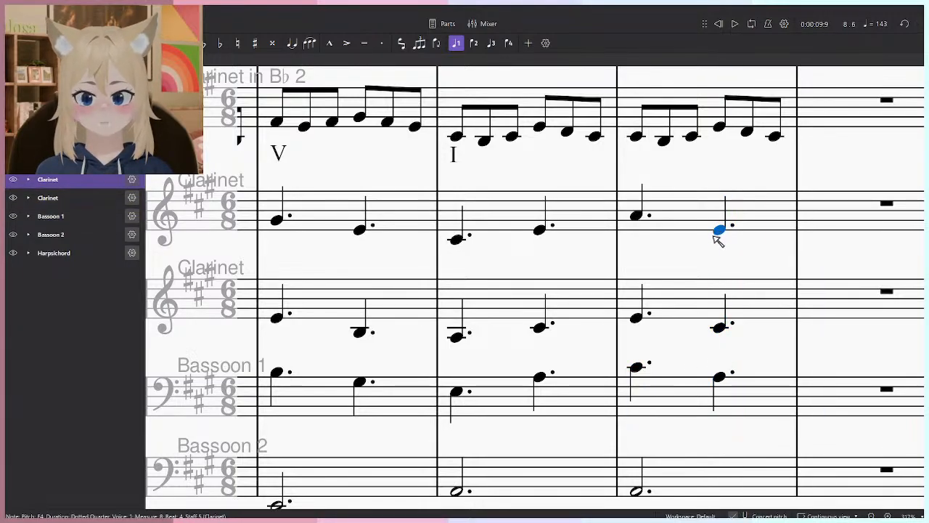
# - Change the opening dynamics of both accompanying Clarinet staves and Bassoon 1 to mp
pyautogui.scroll(-3, 715, 240)
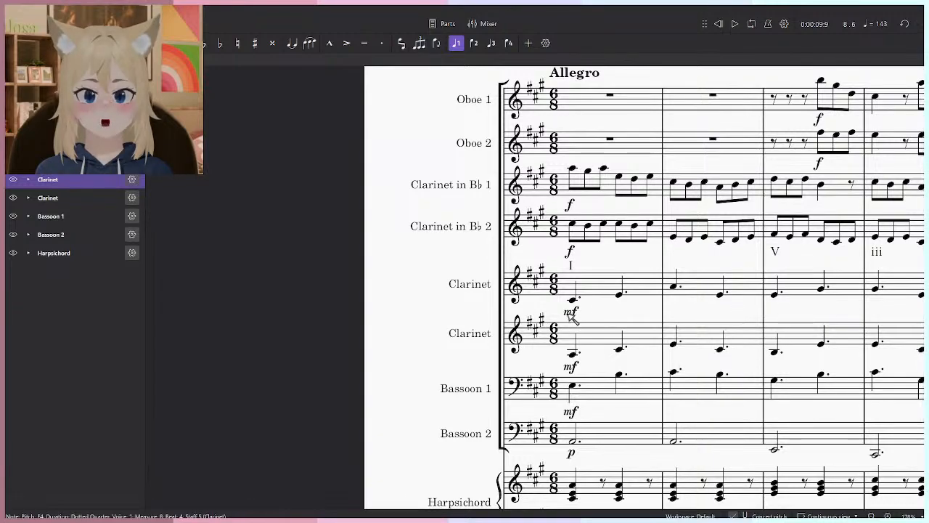
pyautogui.click(571, 312)
pyautogui.keyDown('ctrl'); pyautogui.click(571, 367); pyautogui.keyUp('ctrl')
pyautogui.keyDown('ctrl'); pyautogui.click(571, 412); pyautogui.keyUp('ctrl')
pyautogui.press('F9')
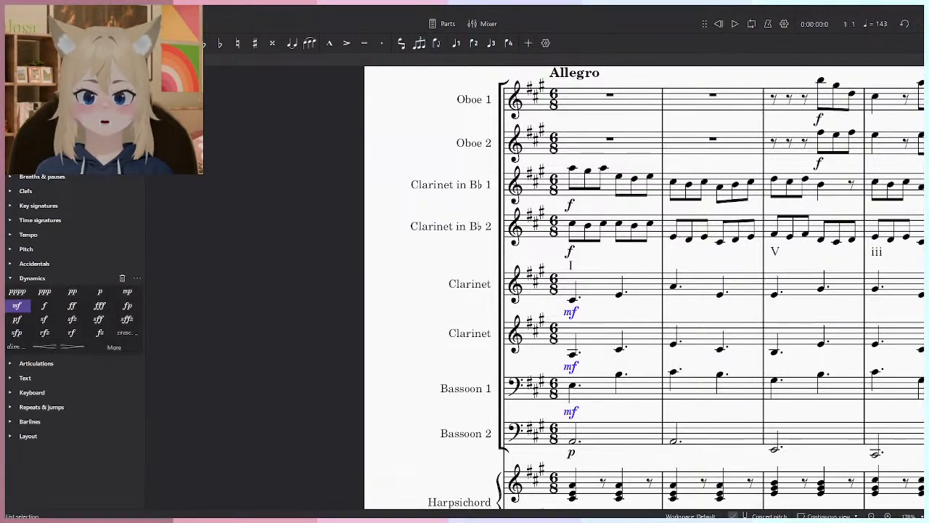
pyautogui.click(126, 292)
# - Unmute the Harpsichord channel in the mixer and close the mixer
pyautogui.scroll(-2, 377, 317)
pyautogui.press('F10')
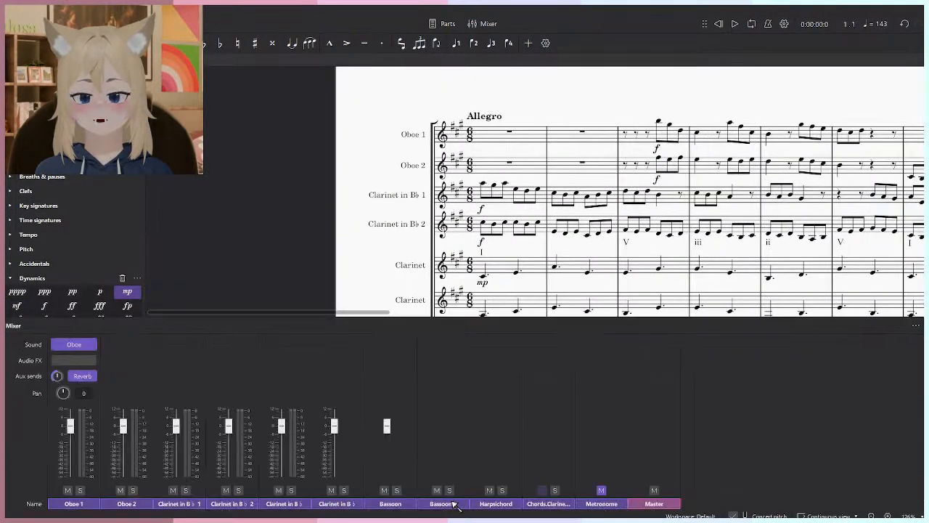
pyautogui.click(490, 490)
pyautogui.scroll(-2, 522, 161)
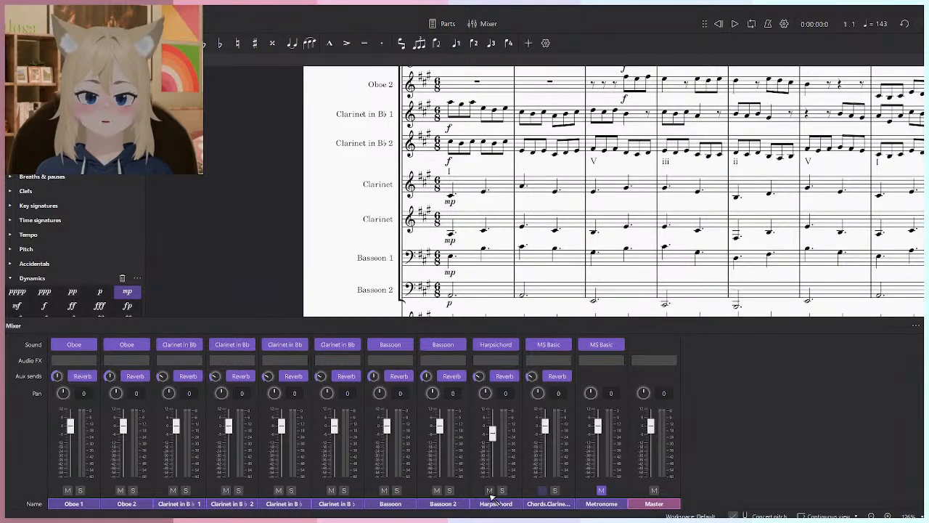
pyautogui.scroll(-3, 544, 200)
pyautogui.press('F10')
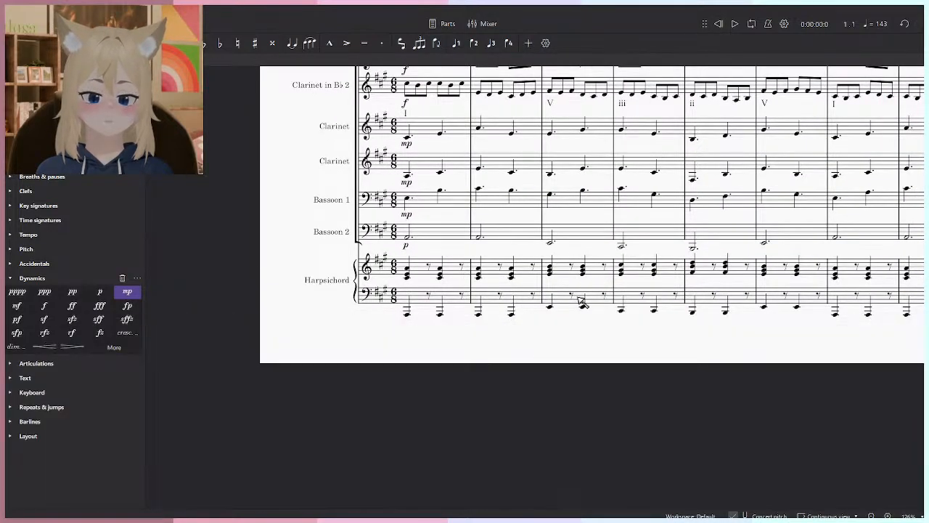
# - Play the full score from the beginning through measure 8 and rewind to the start
pyautogui.press('space')
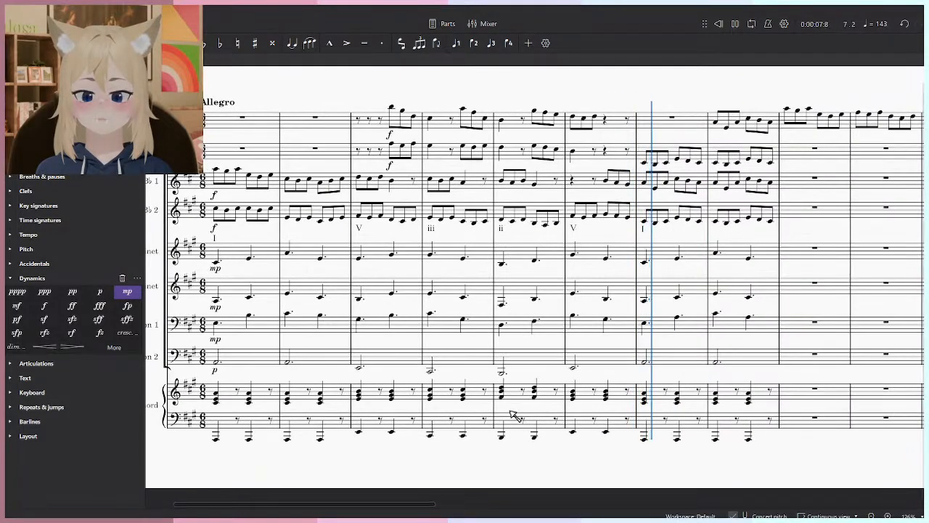
pyautogui.press('space')
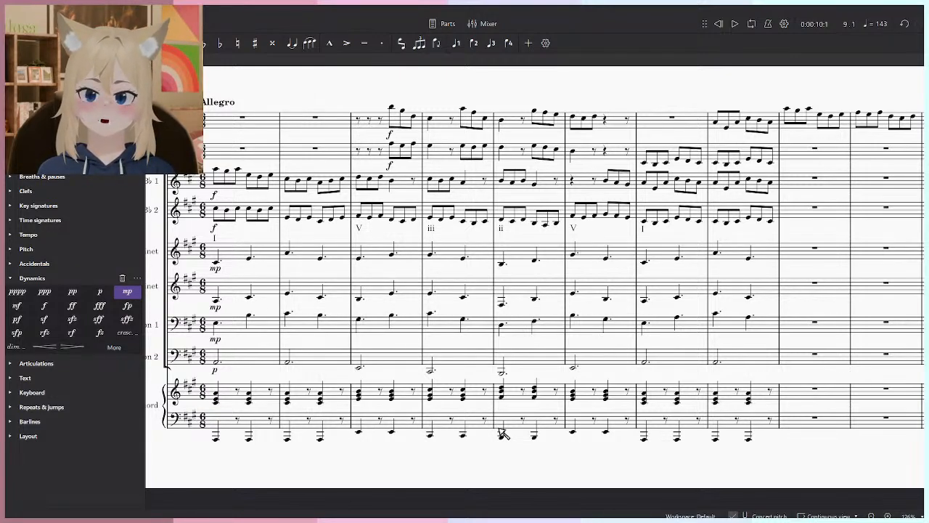
pyautogui.moveTo(564, 400)
pyautogui.mouseDown()
pyautogui.moveTo(531, 397)
pyautogui.moveTo(558, 405)
pyautogui.mouseUp()
pyautogui.click(718, 23)
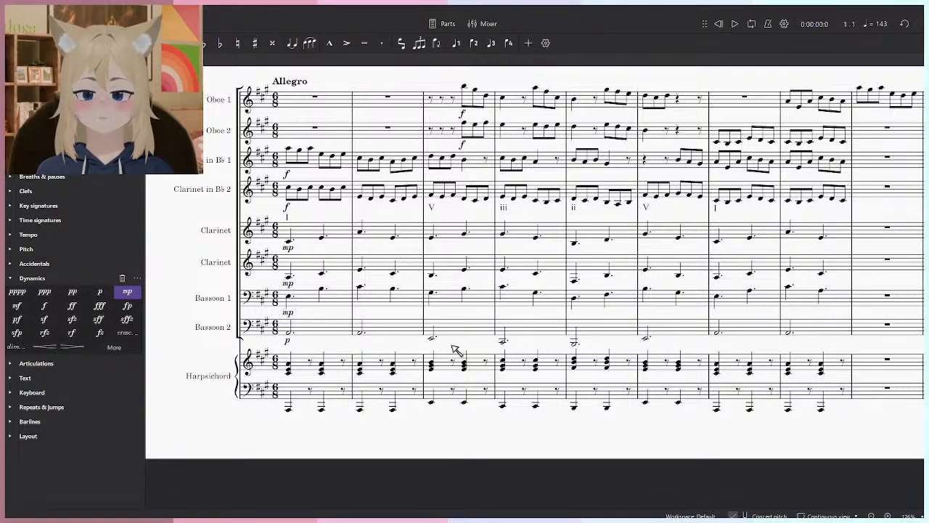
pyautogui.keyDown('ctrl'); pyautogui.scroll(3, 425, 352); pyautogui.keyUp('ctrl')
pyautogui.click(367, 358)
pyautogui.press('Escape')
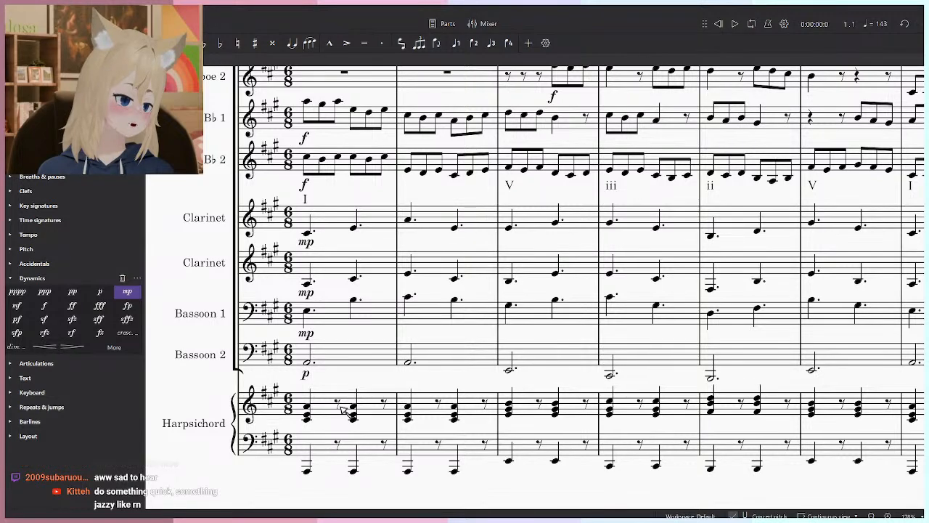
pyautogui.hotkey('ctrl', 'alt', '3')
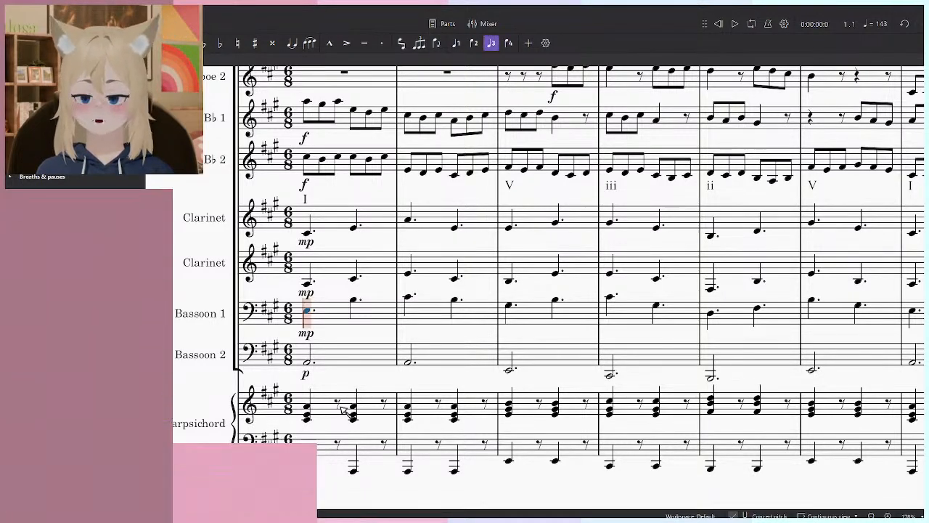
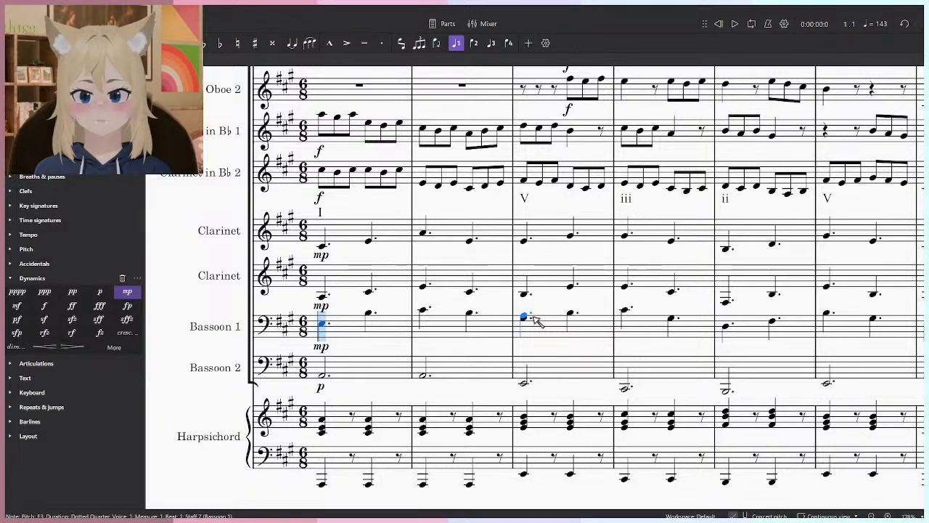
# - Examine the accompaniment staves across measures 1 through 8 and the empty measures that follow
pyautogui.hscroll(3, 559, 314)
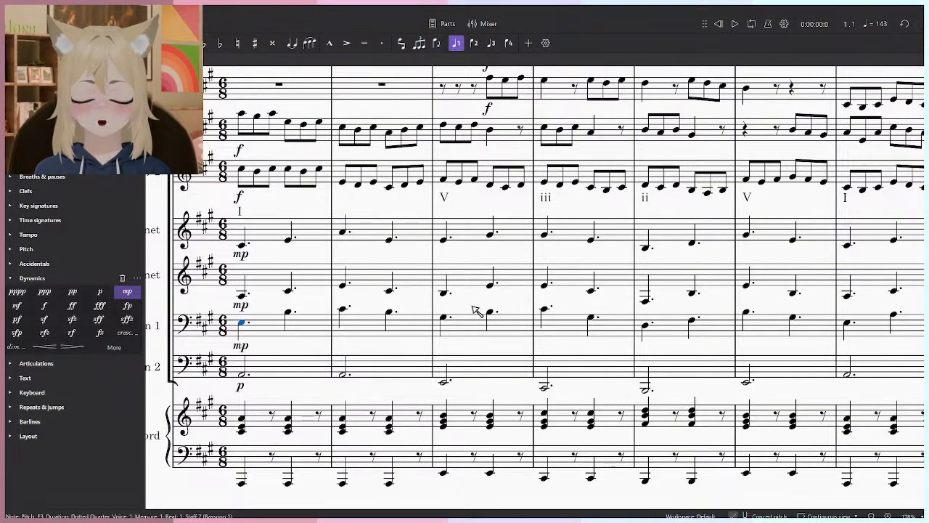
pyautogui.press('Escape')
pyautogui.scroll(-5, 530, 341)
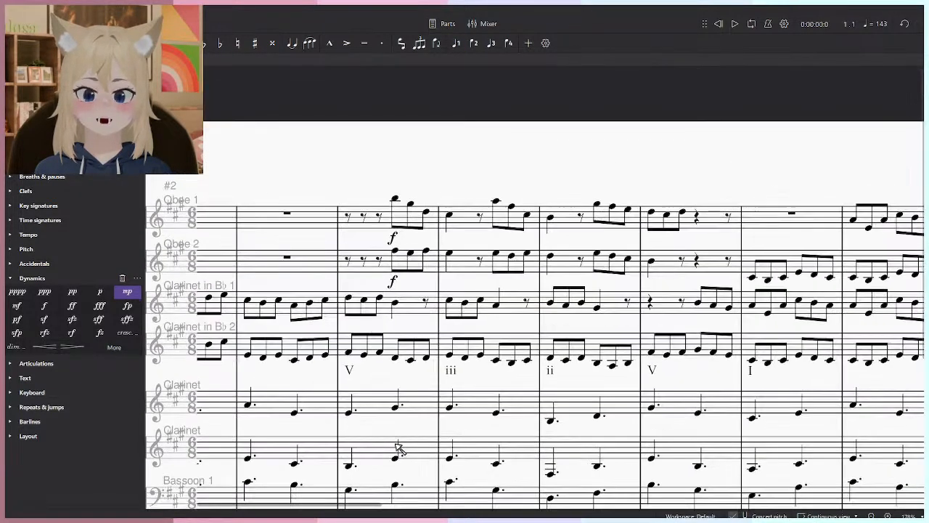
pyautogui.scroll(5, 584, 393)
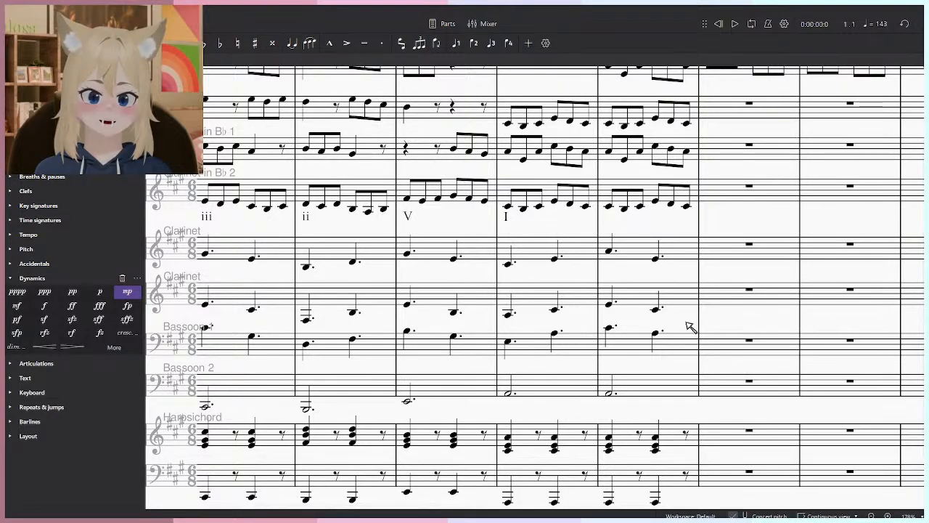
pyautogui.scroll(-4, 471, 354)
pyautogui.moveTo(472, 354); pyautogui.dragTo(726, 400)
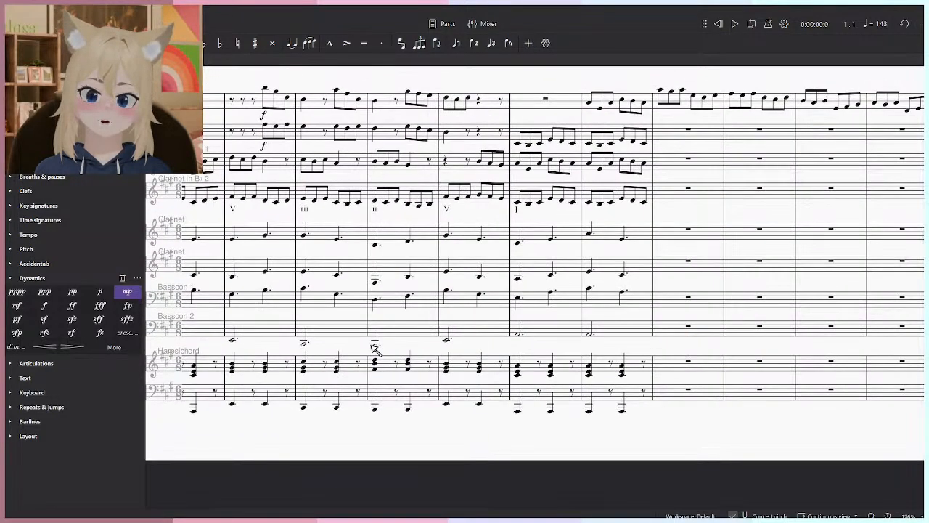
pyautogui.moveTo(372, 345); pyautogui.dragTo(641, 379)
pyautogui.scroll(3, 641, 379)
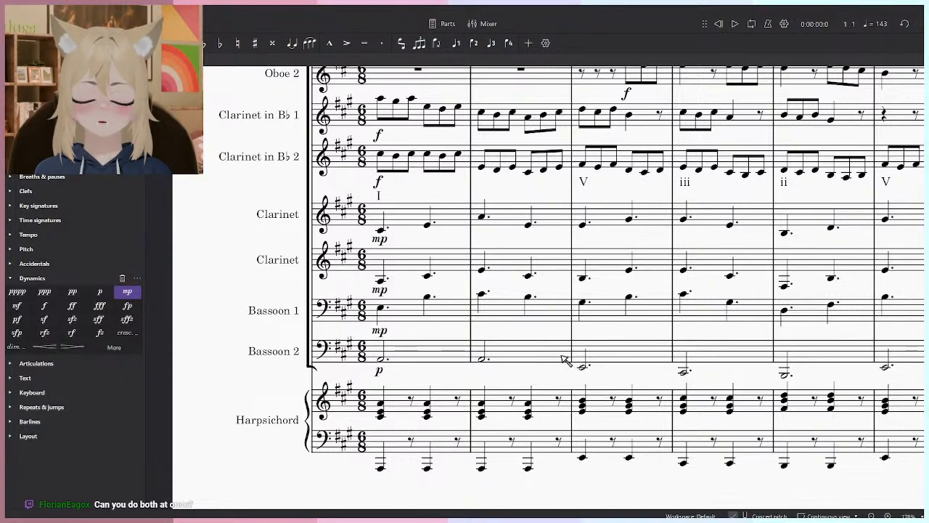
pyautogui.scroll(-4, 406, 219)
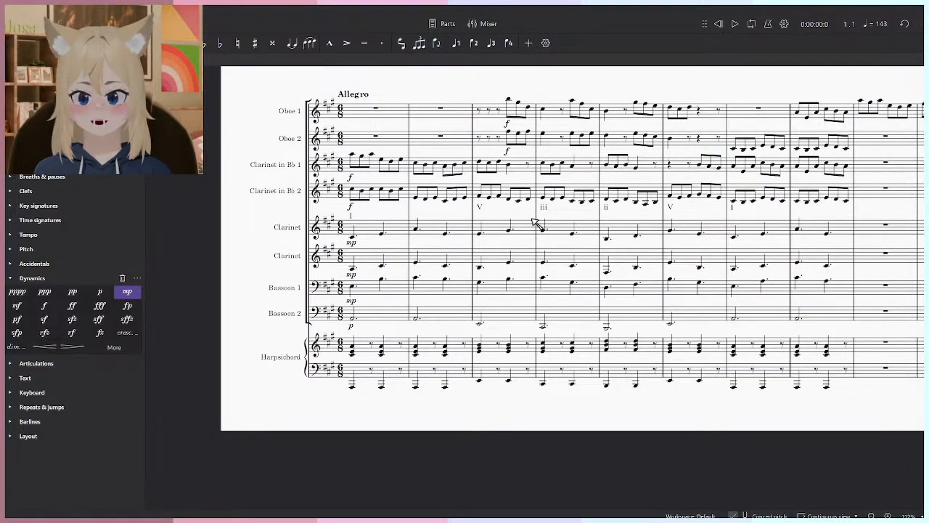
pyautogui.scroll(4, 537, 225)
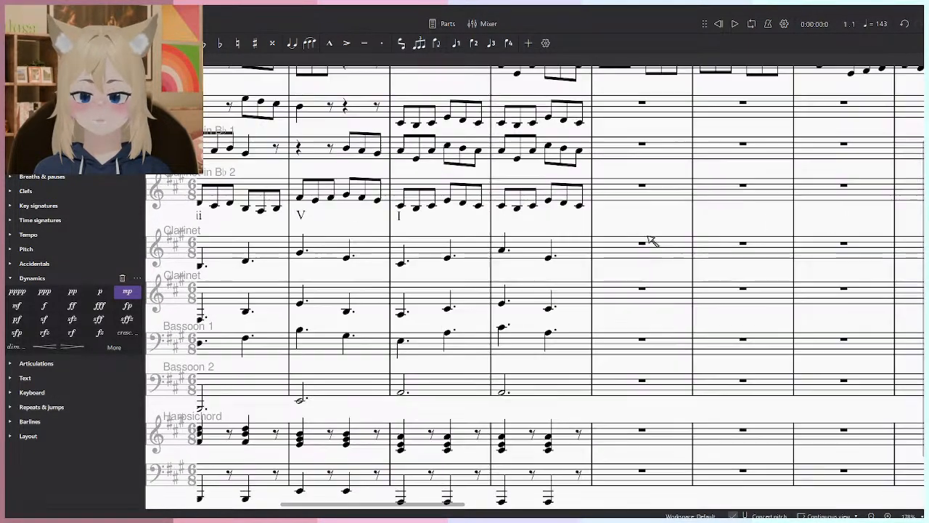
pyautogui.scroll(-4, 568, 229)
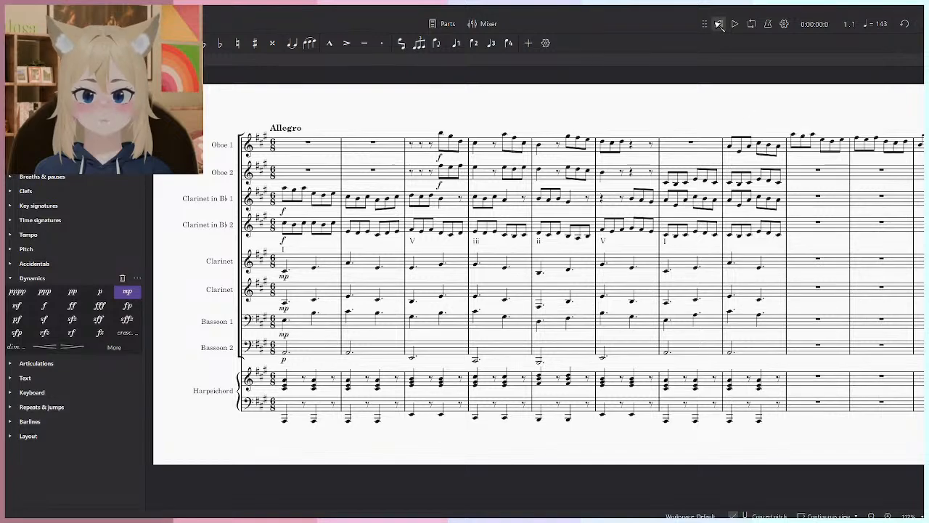
pyautogui.scroll(1, 619, 178)
pyautogui.scroll(1, 689, 178)
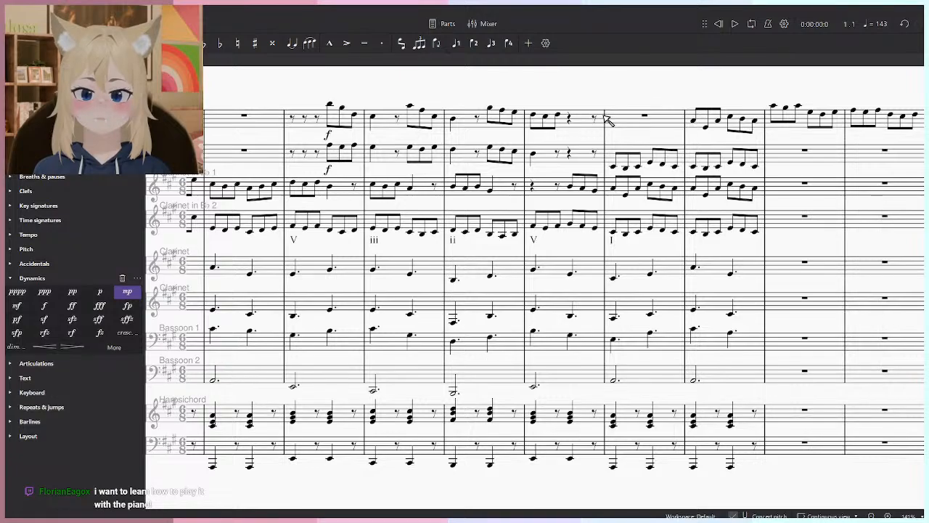
# - Play the full score from the beginning into measure 8 to check the accompaniment balance
pyautogui.click(718, 25)
pyautogui.scroll(1, 401, 161)
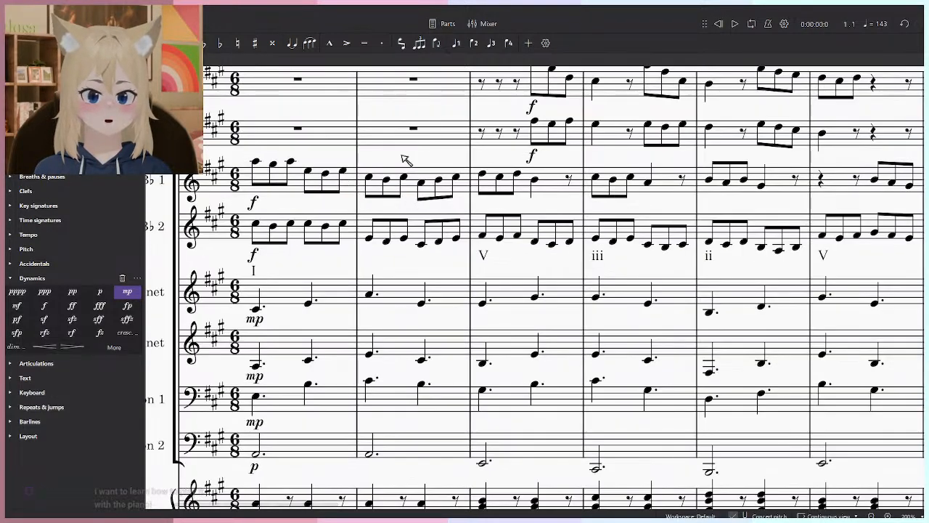
pyautogui.scroll(-2, 404, 182)
pyautogui.press('space')
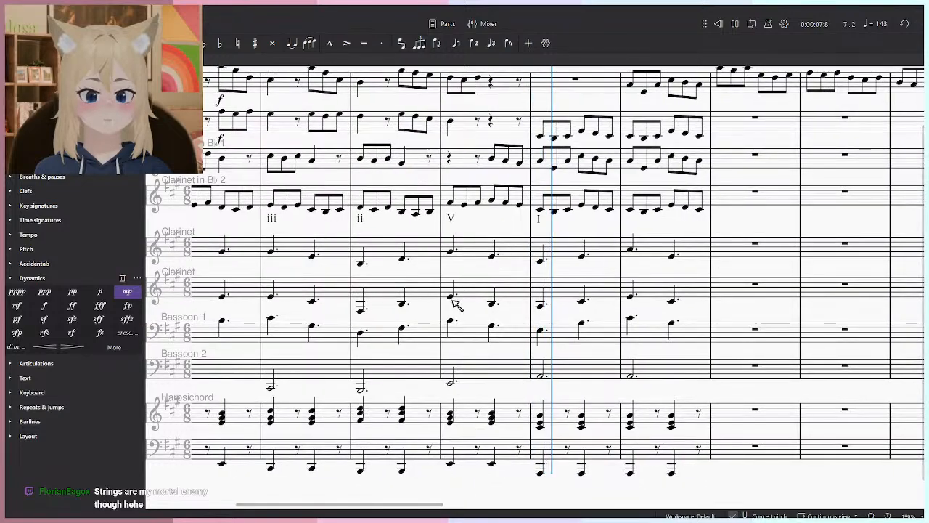
pyautogui.press('space')
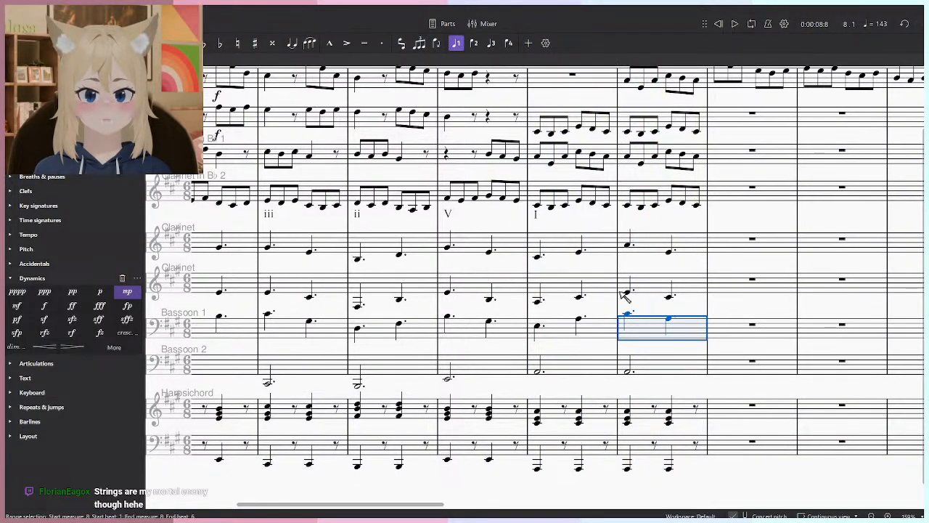
# - Return to the start and change the opening dynamics of both accompanying Clarinet staves to mf
pyautogui.press('Home')
pyautogui.click(357, 379)
pyautogui.click(360, 345)
pyautogui.keyDown('ctrl'); pyautogui.click(358, 302); pyautogui.keyUp('ctrl')
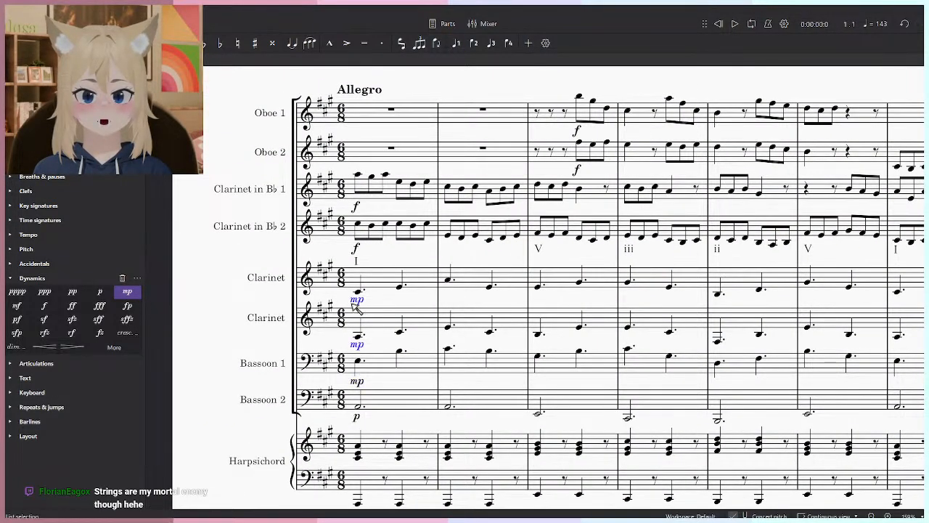
pyautogui.click(16, 306)
# - Play the score from the beginning through measure 8 with the louder accompanying clarinets
pyautogui.press('space')
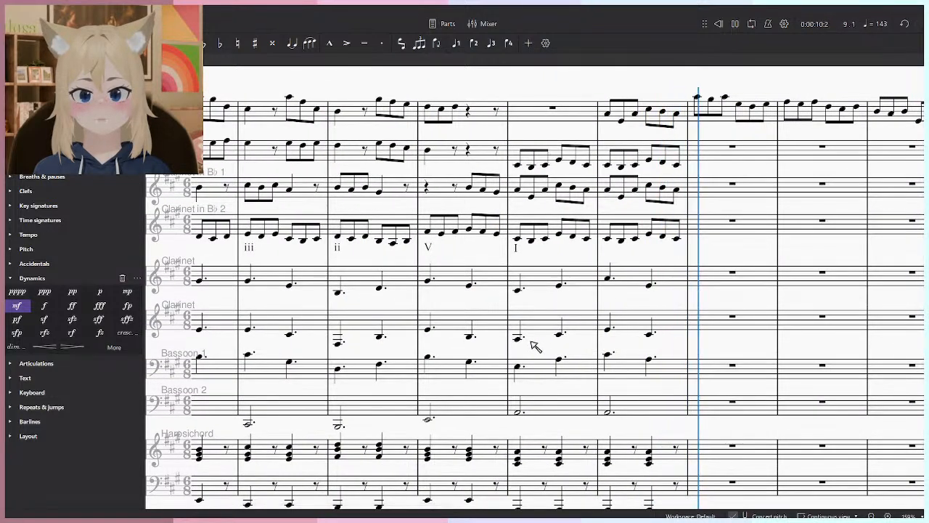
pyautogui.press('space')
pyautogui.scroll(-5, 560, 319)
pyautogui.scroll(1, 583, 321)
pyautogui.moveTo(477, 332); pyautogui.dragTo(613, 324)
pyautogui.scroll(2, 444, 367)
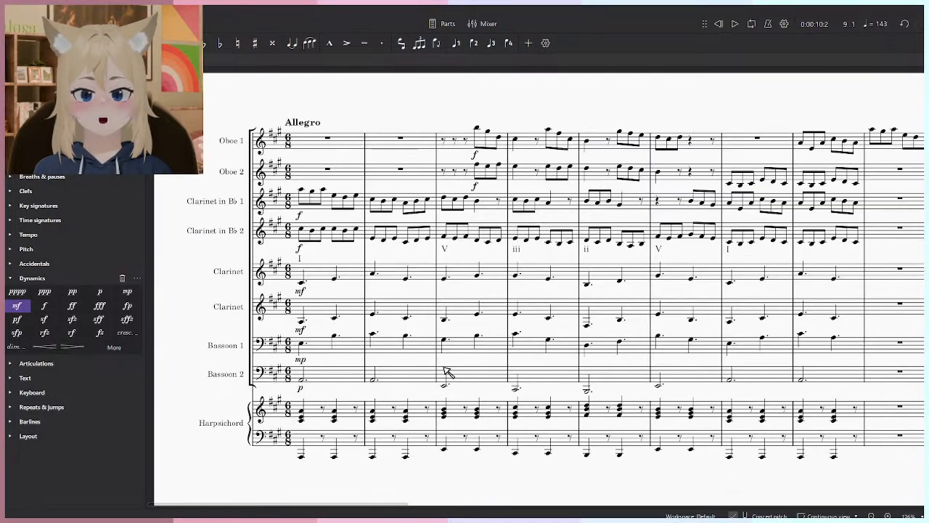
pyautogui.scroll(2, 447, 371)
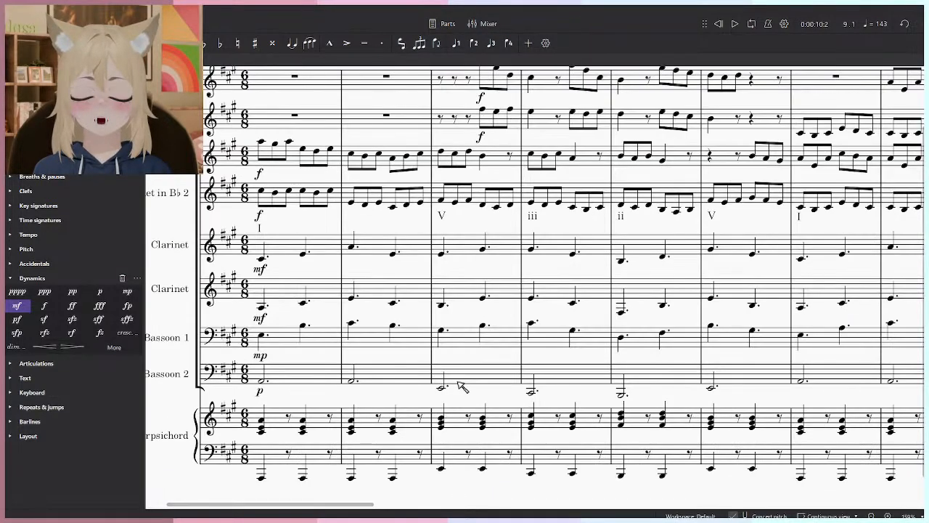
# - Play the opening briefly from the first Harpsichord chord in measure 1
pyautogui.click(261, 429)
pyautogui.press('space')
pyautogui.press('space')
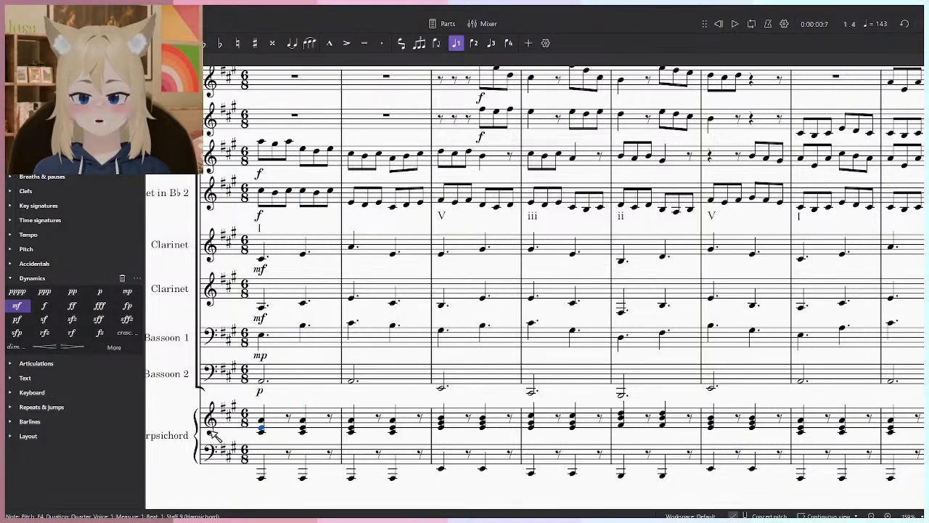
# - Unmute the Harpsichord channel in the mixer, rewind playback to the start and clear the note selection
pyautogui.press('F10')
pyautogui.click(492, 490)
pyautogui.moveTo(518, 229); pyautogui.dragTo(516, 174)
pyautogui.press('F10')
pyautogui.click(719, 26)
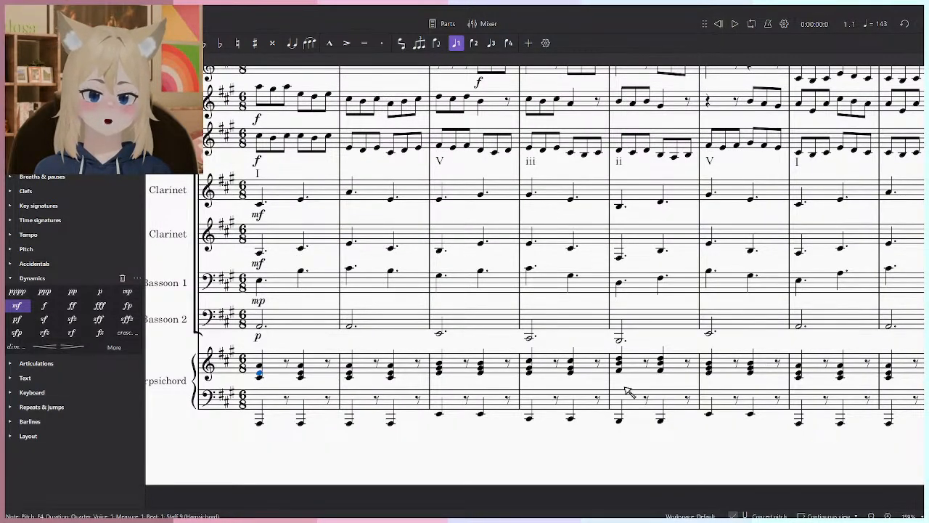
pyautogui.click(528, 458)
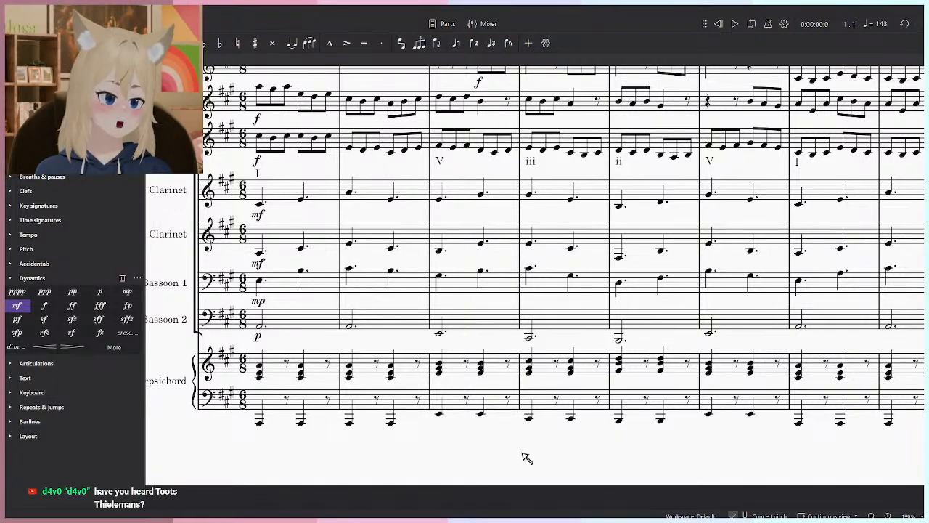
pyautogui.hotkey('alt', 'Tab')
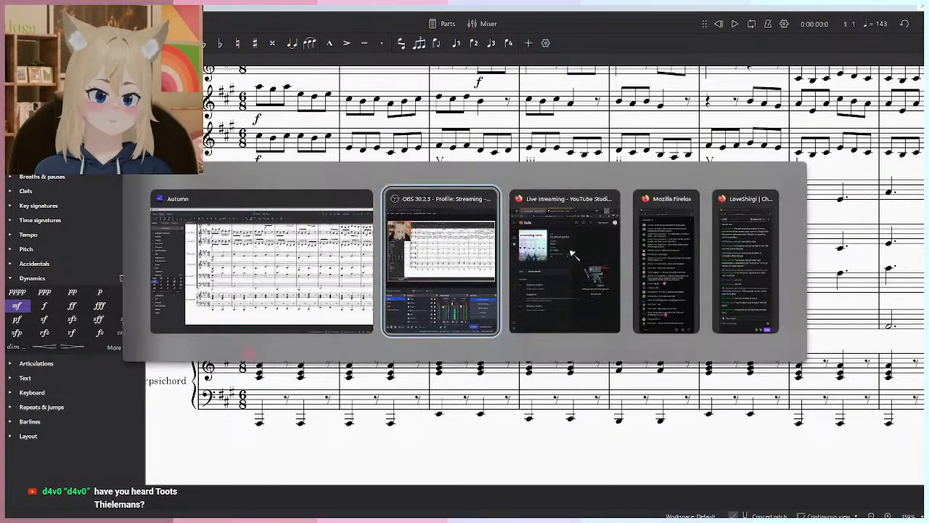
pyautogui.press('Escape')
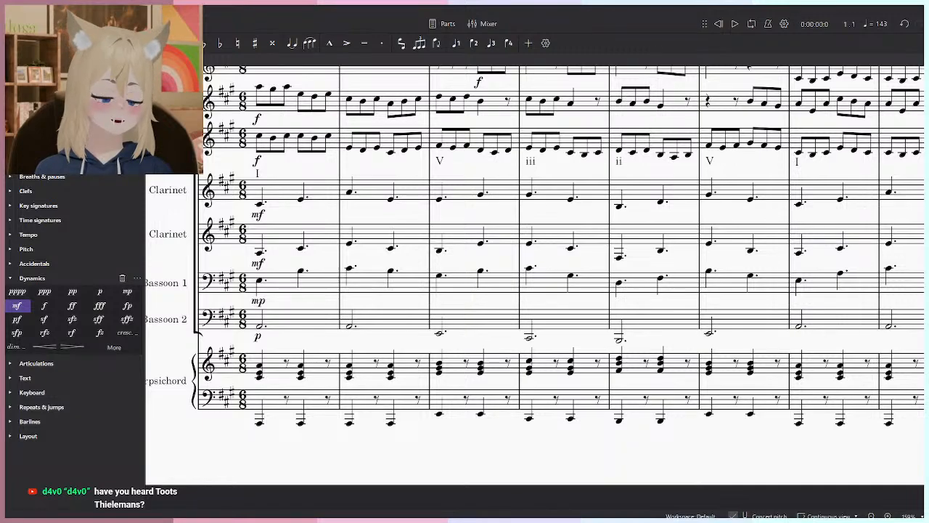
# - Play the score from the start into measure 4 to hear the Harpsichord with the winds
pyautogui.press('space')
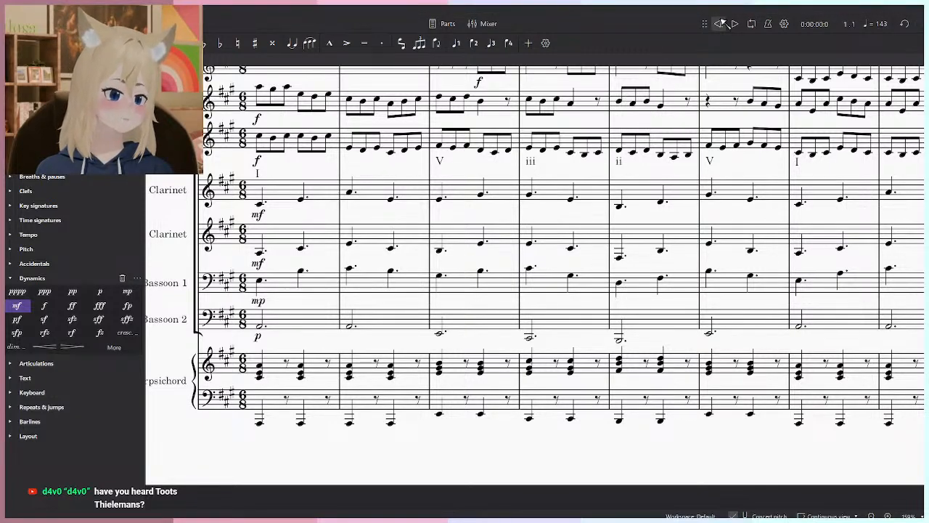
pyautogui.hotkey('ctrl', '0')
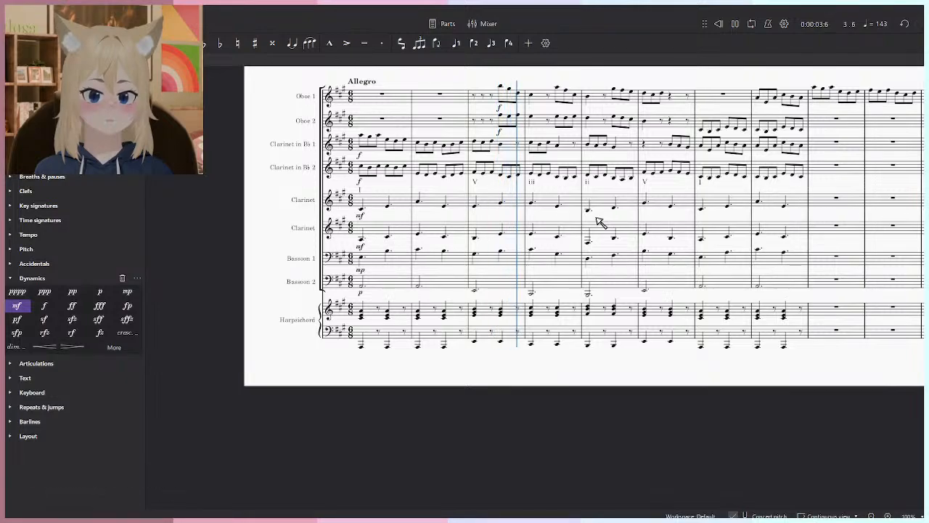
pyautogui.press('space')
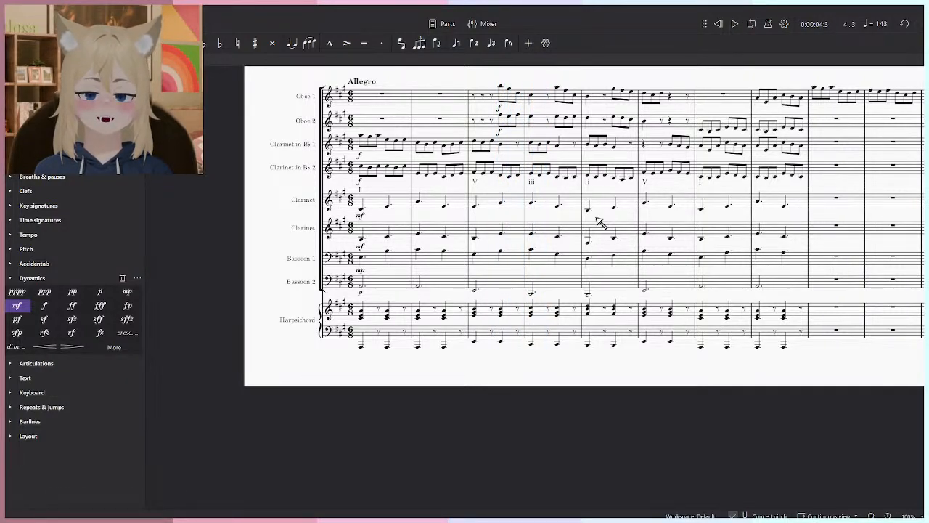
pyautogui.scroll(4, 547, 193)
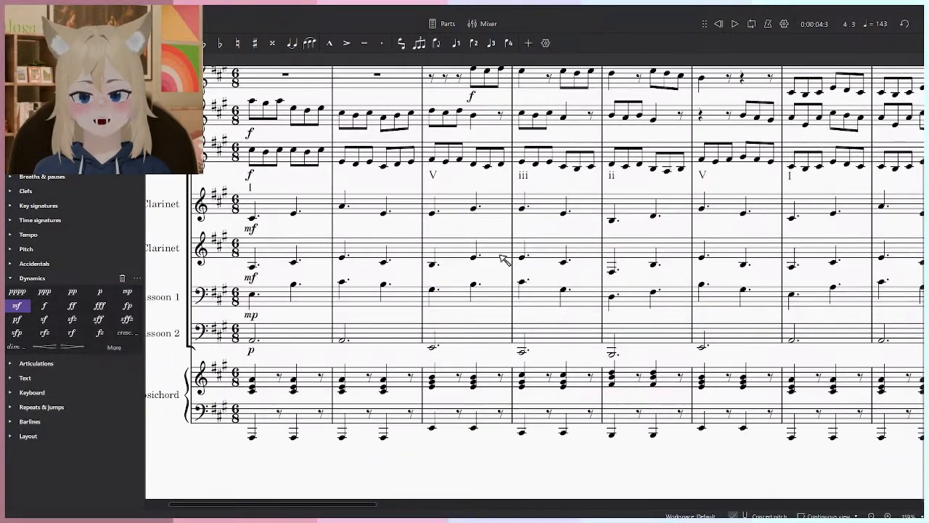
pyautogui.moveTo(644, 364); pyautogui.dragTo(556, 366)
pyautogui.scroll(-2, 557, 370)
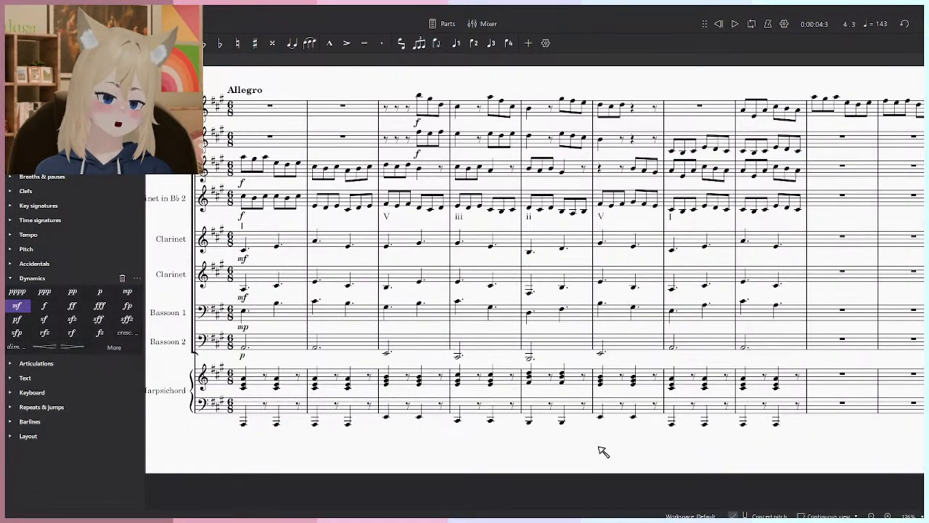
# - Clear the Harpsichord's treble chords in measures 1 through 8 and play the score with only its bass notes
pyautogui.click(778, 384)
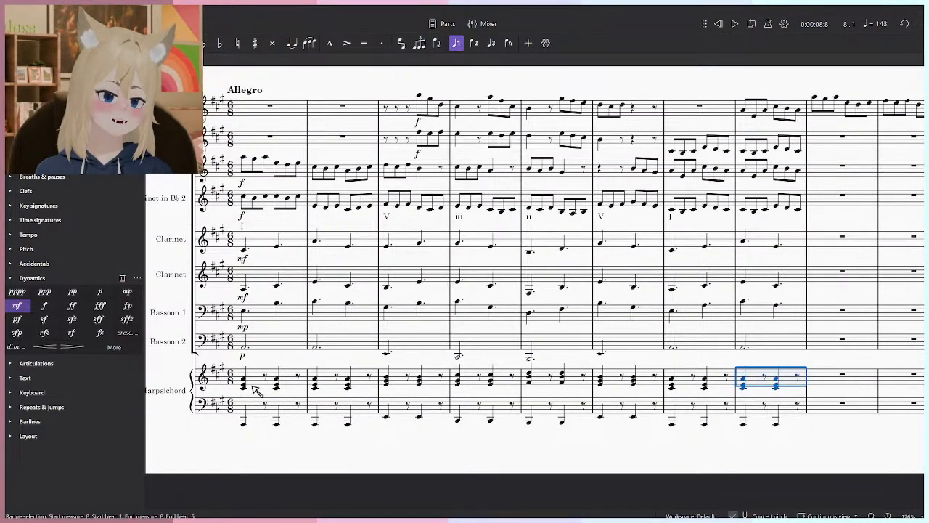
pyautogui.keyDown('shift'); pyautogui.click(250, 385); pyautogui.keyUp('shift')
pyautogui.press('Delete')
pyautogui.press('Escape')
pyautogui.press('space')
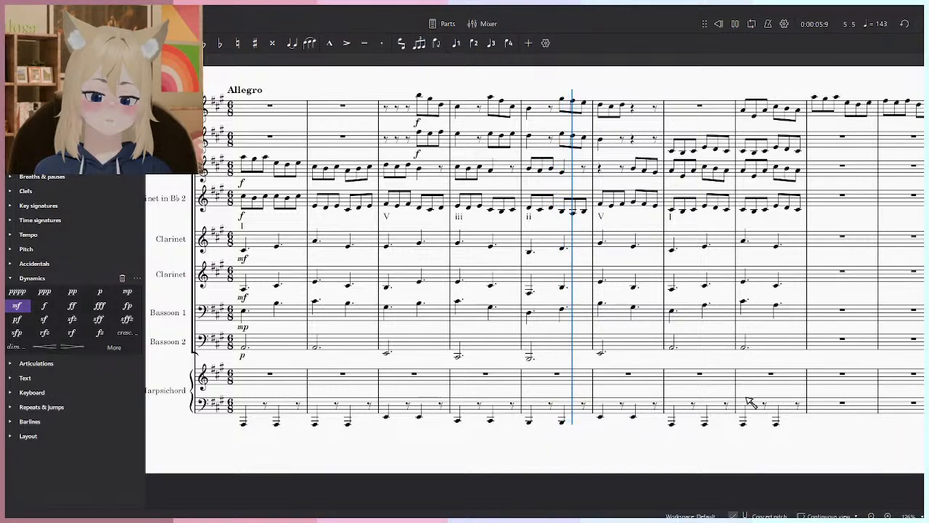
pyautogui.press('space')
# - Raise the Harpsichord channel's volume slightly in the mixer and play the score from the start into measure 4
pyautogui.press('F10')
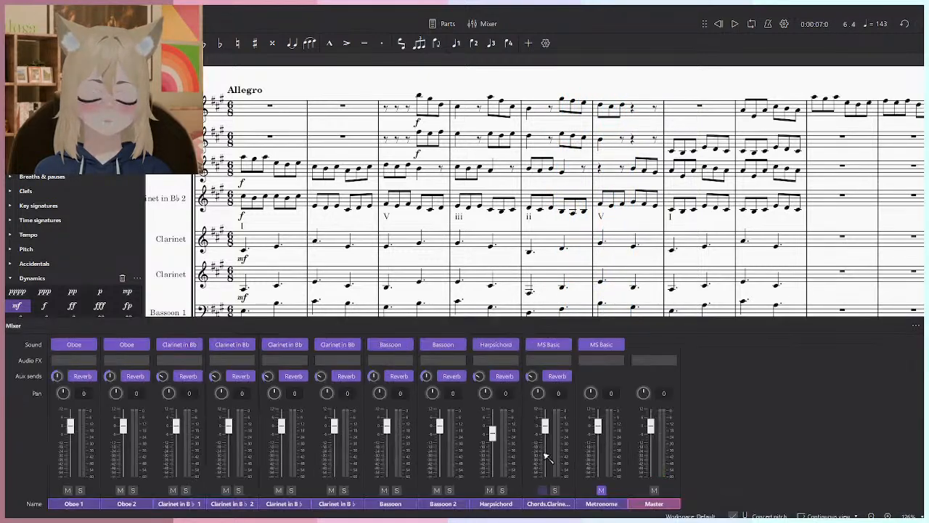
pyautogui.moveTo(586, 243); pyautogui.dragTo(598, 133)
pyautogui.click(718, 23)
pyautogui.press('space')
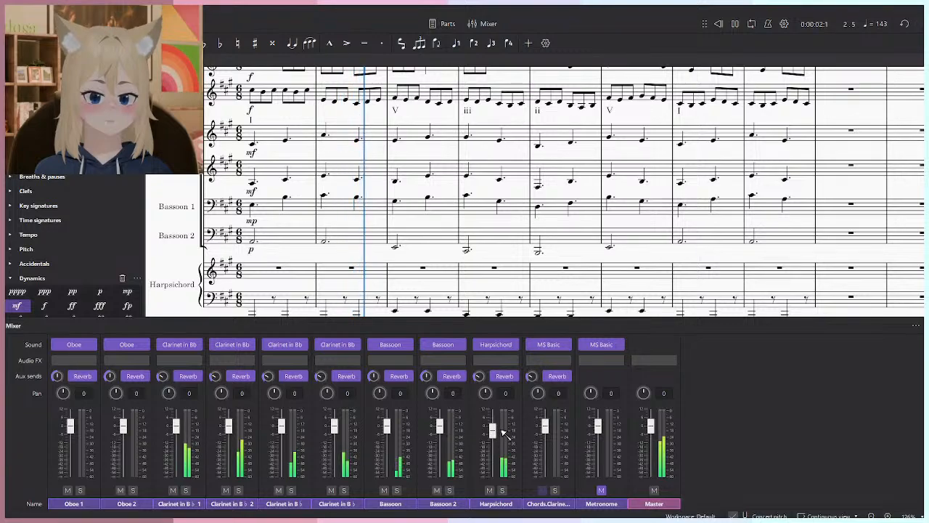
pyautogui.click(517, 345)
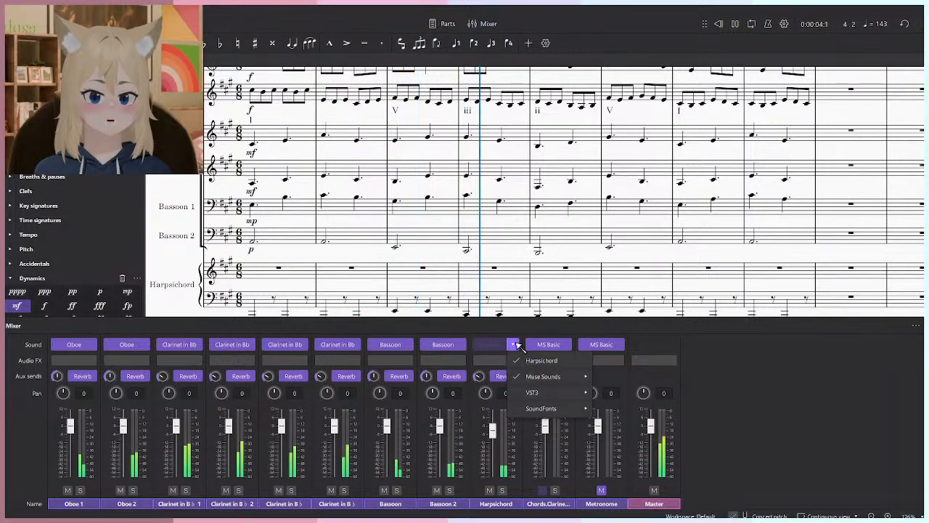
pyautogui.click(516, 344)
pyautogui.press('space')
# - Undo the deletion of the Harpsichord's treble chords and close the mixer
pyautogui.moveTo(595, 261); pyautogui.dragTo(588, 231)
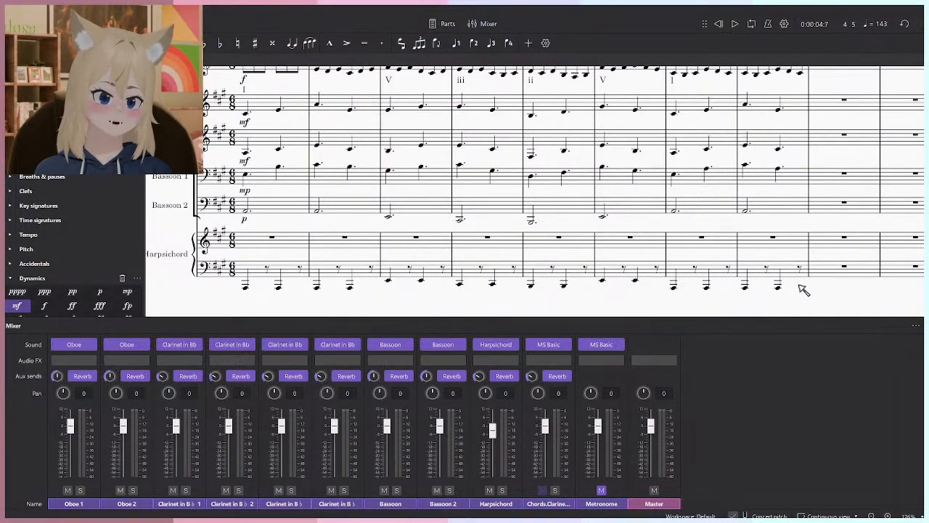
pyautogui.hotkey('ctrl', 'z')
pyautogui.click(810, 299)
pyautogui.press('F10')
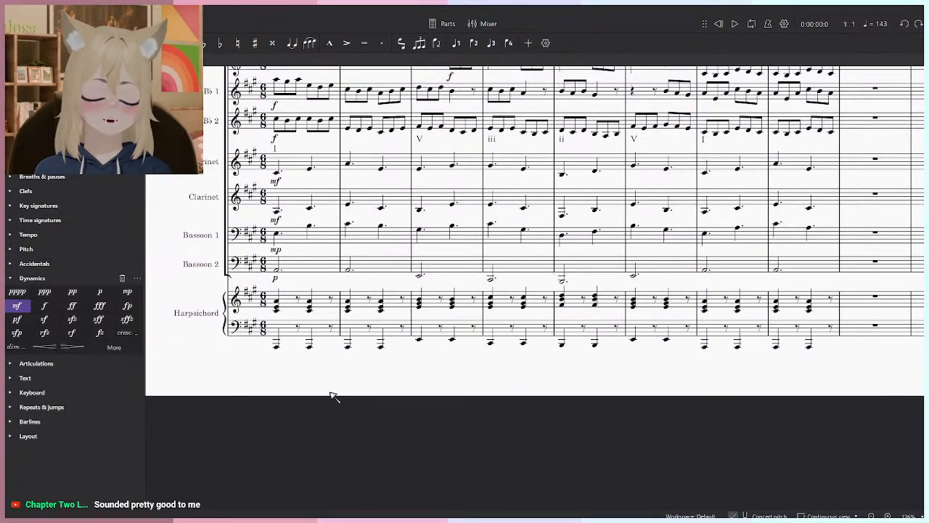
pyautogui.press('F10')
pyautogui.moveTo(520, 266); pyautogui.dragTo(518, 214)
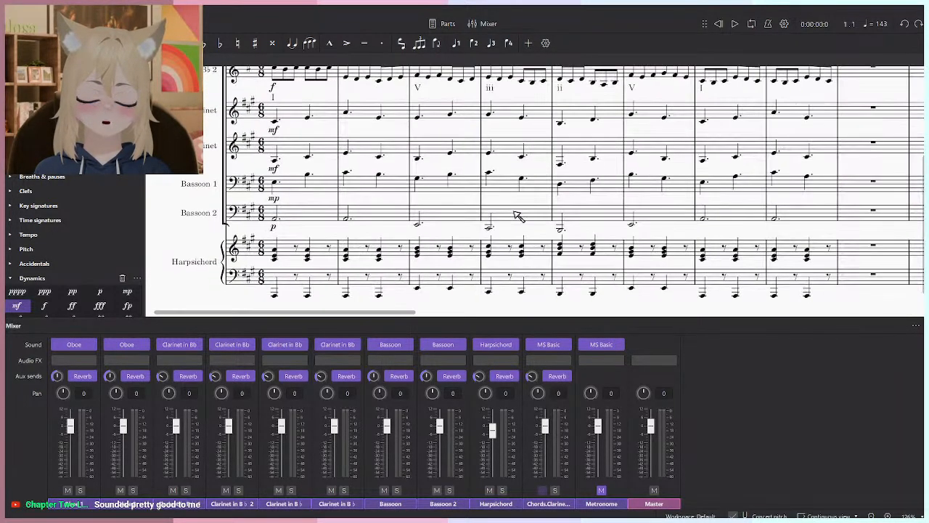
pyautogui.press('F10')
# - Select both Harpsichord staves in measures 1 through 8 and play the score from the start into measure 4
pyautogui.click(828, 275)
pyautogui.keyDown('shift'); pyautogui.click(275, 257); pyautogui.keyUp('shift')
pyautogui.press('space')
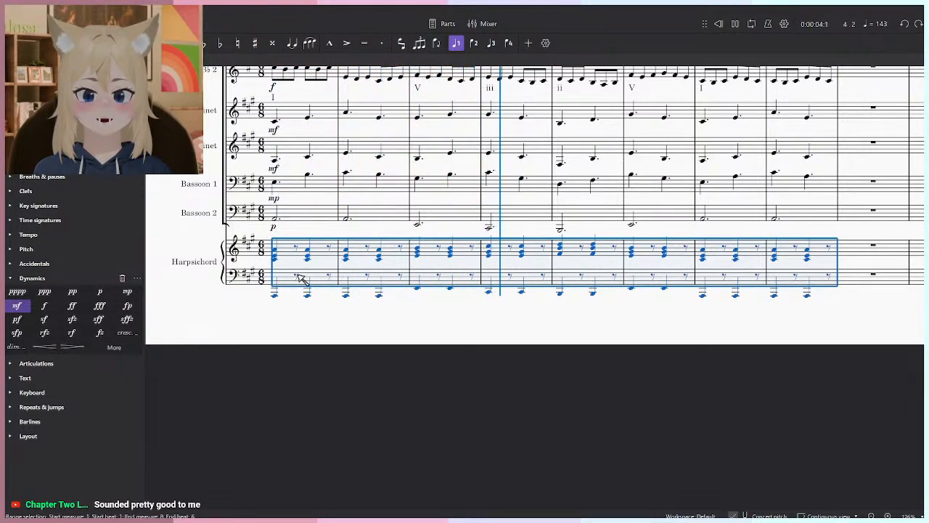
pyautogui.press('space')
pyautogui.click(379, 341)
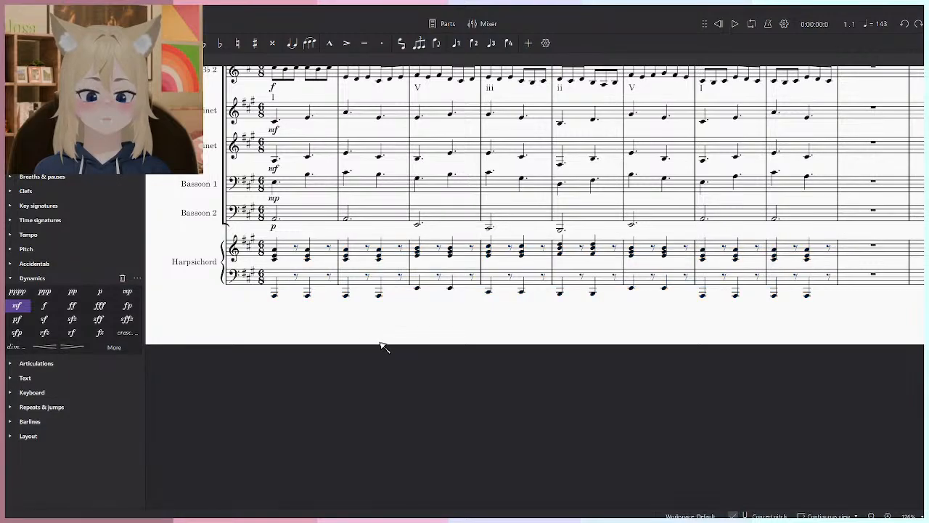
# - Lengthen the first Harpsichord treble chord in each of measures 1 through 8 to a dotted half
pyautogui.scroll(3, 445, 367)
pyautogui.scroll(2, 468, 439)
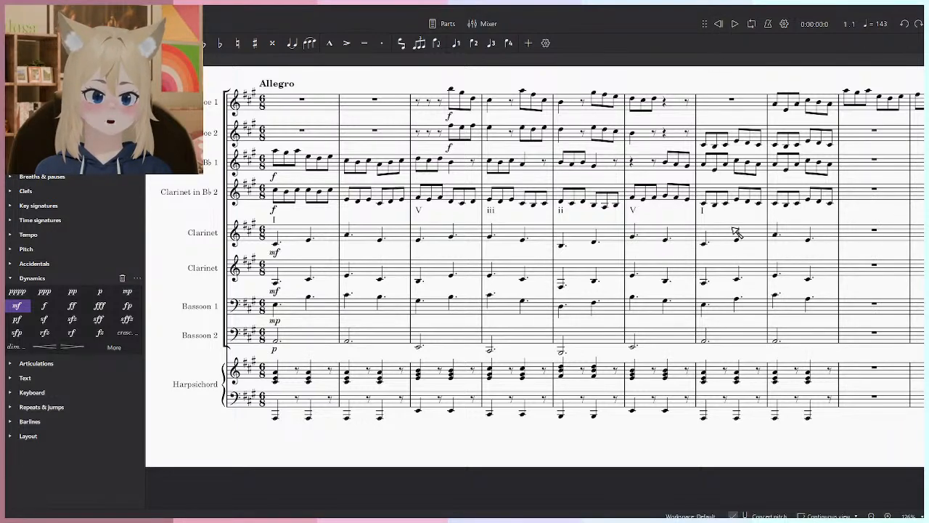
pyautogui.click(276, 379)
pyautogui.keyDown('ctrl'); pyautogui.click(346, 378); pyautogui.keyUp('ctrl')
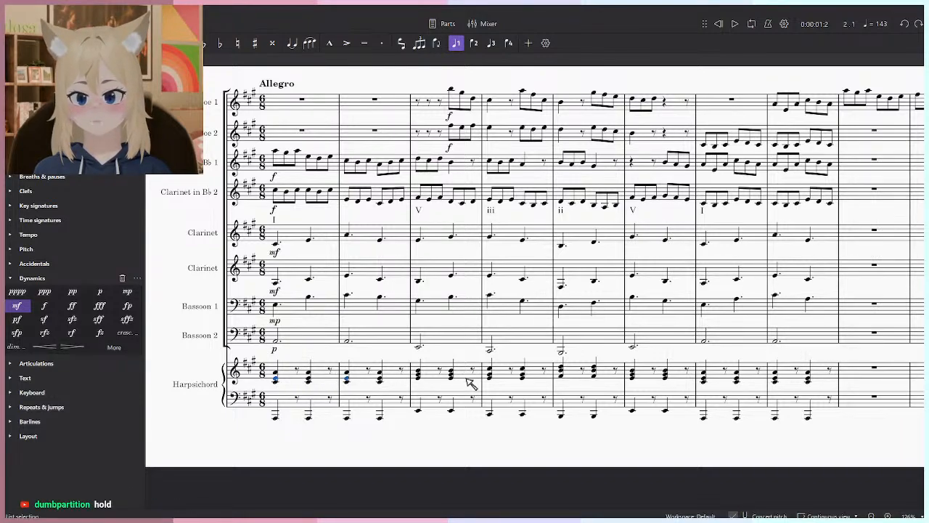
pyautogui.moveTo(421, 377); pyautogui.dragTo(416, 379)
pyautogui.keyDown('ctrl'); pyautogui.click(413, 376); pyautogui.keyUp('ctrl')
pyautogui.keyDown('ctrl'); pyautogui.click(485, 376); pyautogui.keyUp('ctrl')
pyautogui.keyDown('ctrl'); pyautogui.click(556, 377); pyautogui.keyUp('ctrl')
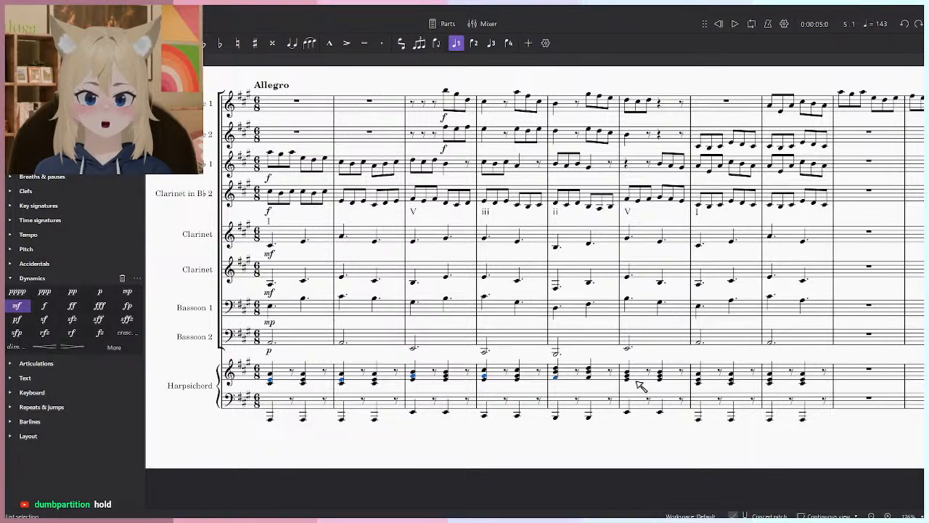
pyautogui.keyDown('ctrl'); pyautogui.click(628, 376); pyautogui.keyUp('ctrl')
pyautogui.keyDown('ctrl'); pyautogui.click(699, 379); pyautogui.keyUp('ctrl')
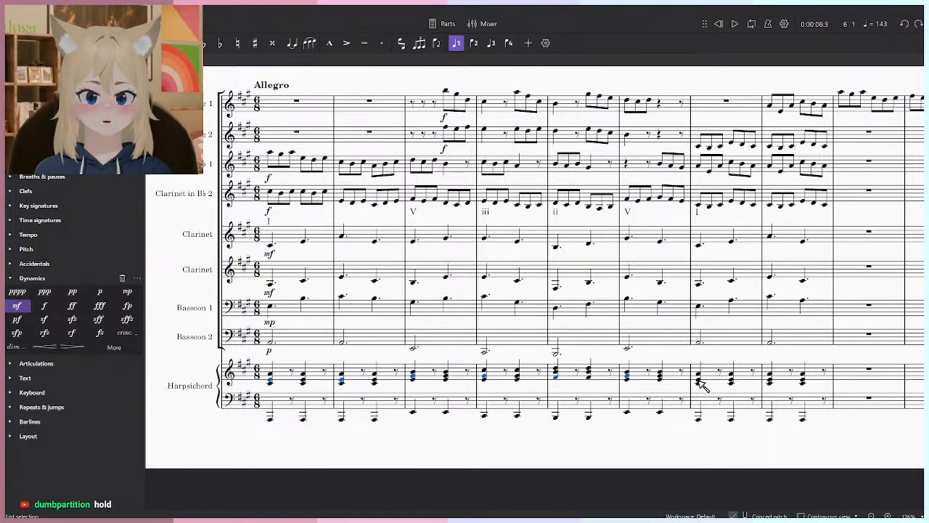
pyautogui.keyDown('ctrl'); pyautogui.click(770, 380); pyautogui.keyUp('ctrl')
pyautogui.press('6')
pyautogui.press('.')
pyautogui.click(650, 491)
# - Play the score from the start into measure 8 to hear the sustained Harpsichord chords
pyautogui.click(718, 24)
pyautogui.press('space')
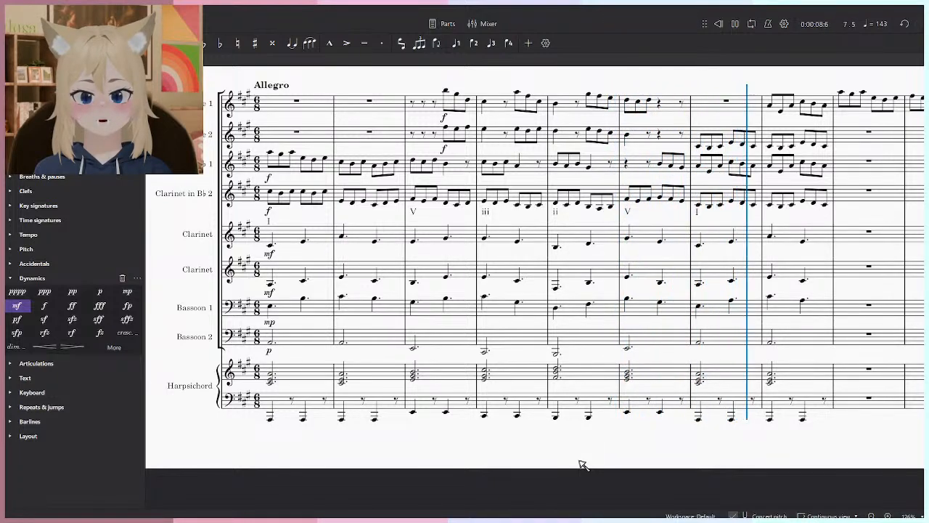
pyautogui.press('space')
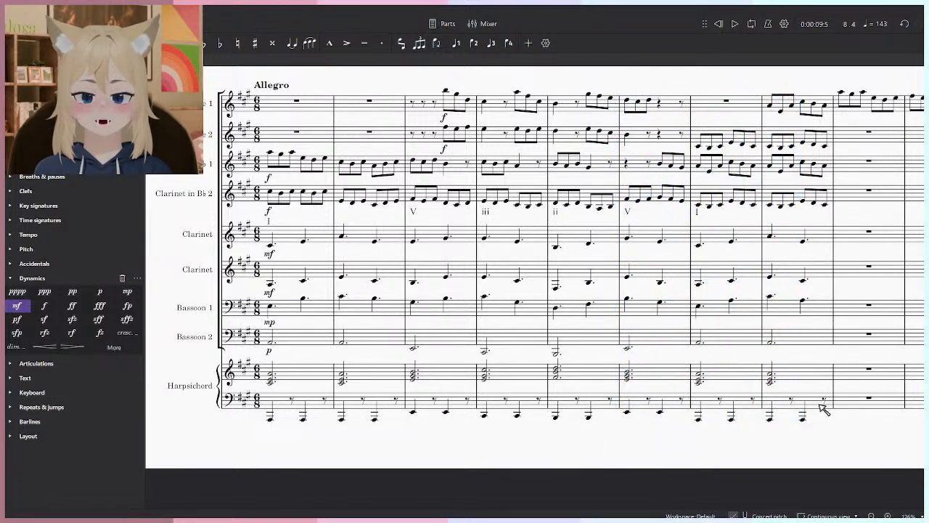
# - Mute both oboes and Clarinets in B♭ 1 and 2 in the mixer and play the accompaniment from the start into measure 8
pyautogui.press('F10')
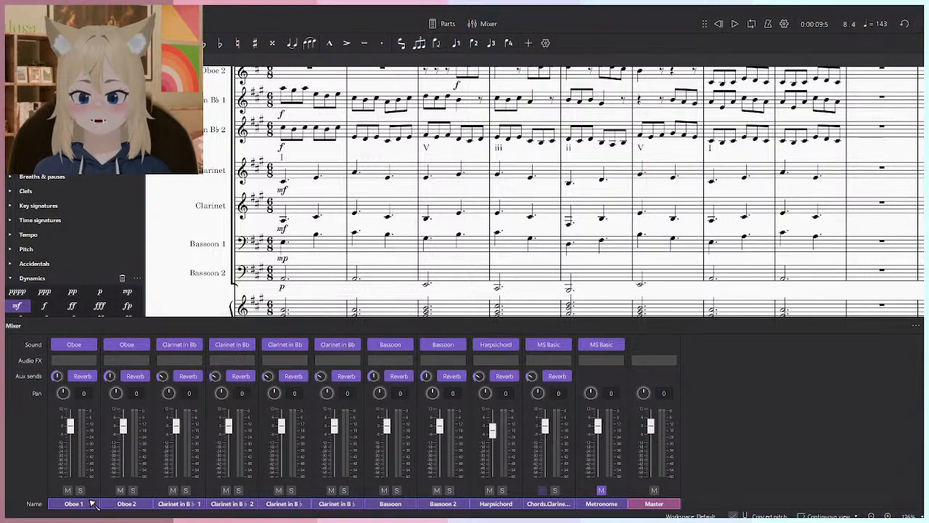
pyautogui.click(67, 490)
pyautogui.click(121, 490)
pyautogui.click(173, 490)
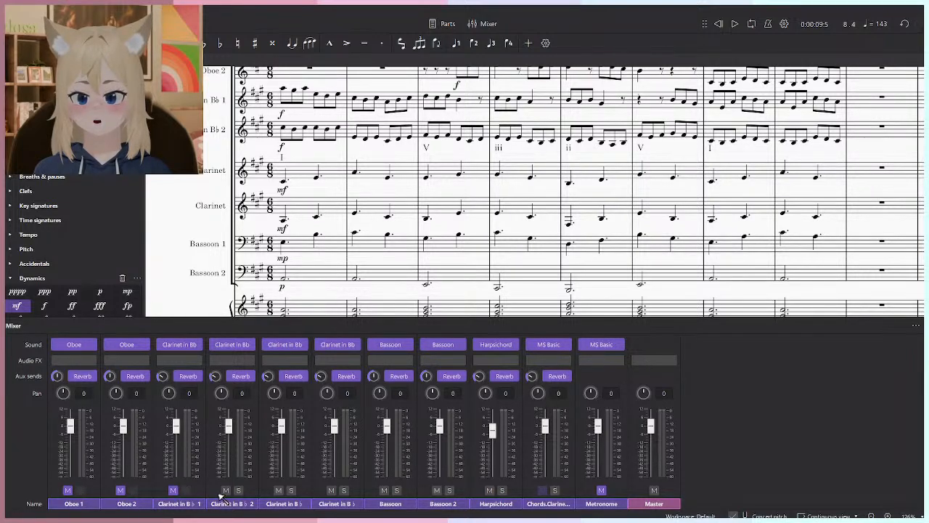
pyautogui.scroll(1, 729, 74)
pyautogui.click(719, 23)
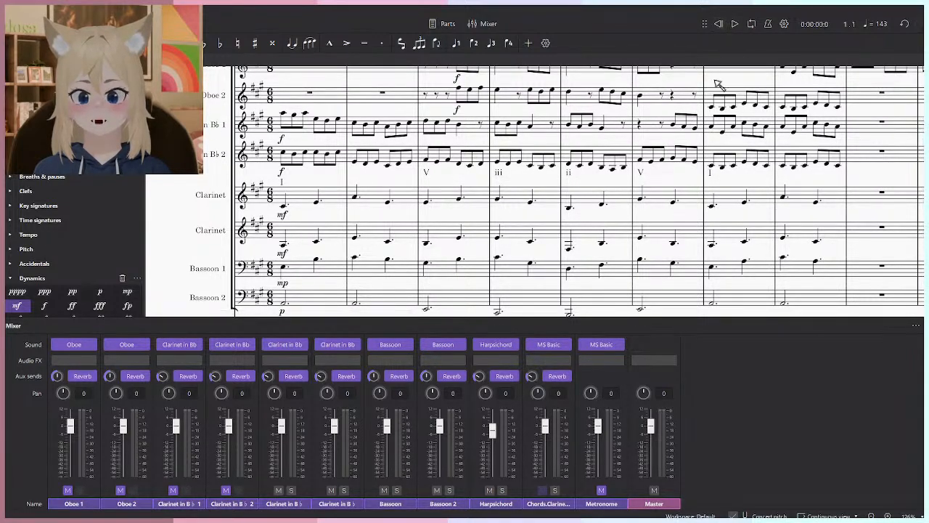
pyautogui.scroll(-4, 712, 122)
pyautogui.press('space')
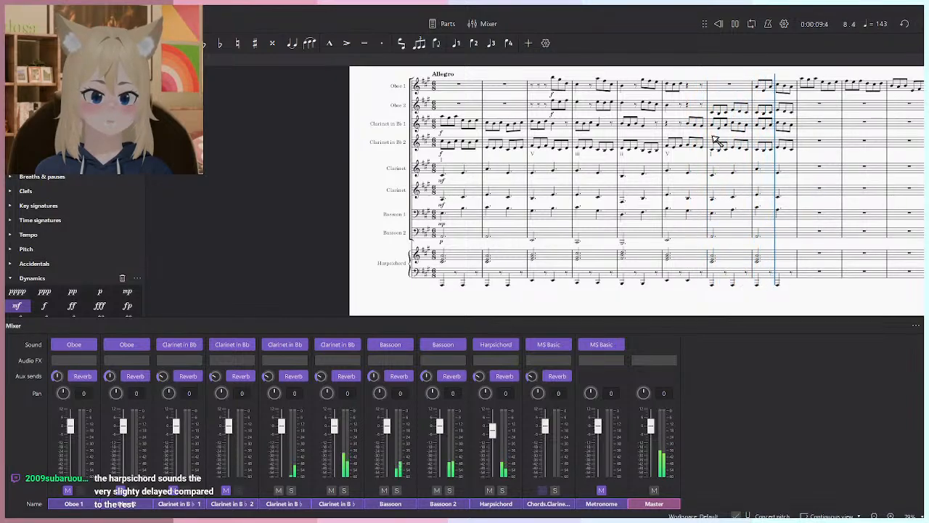
pyautogui.press('space')
# - Replay the accompaniment without the melody instruments from the start to measure 8
pyautogui.press('Home')
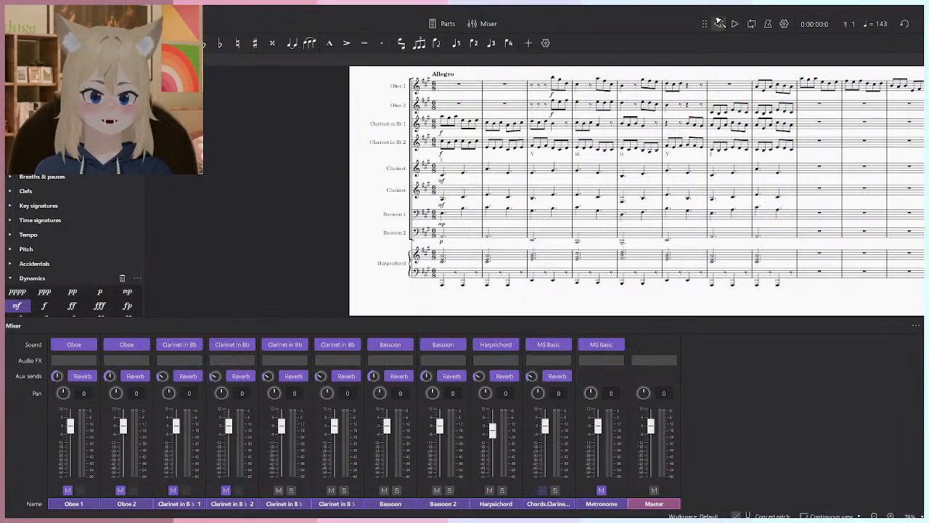
pyautogui.press('space')
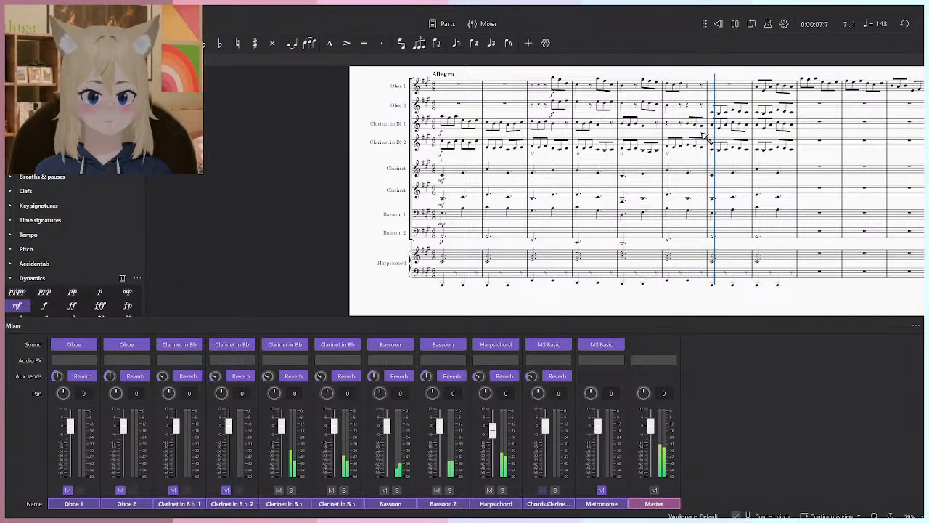
pyautogui.press('space')
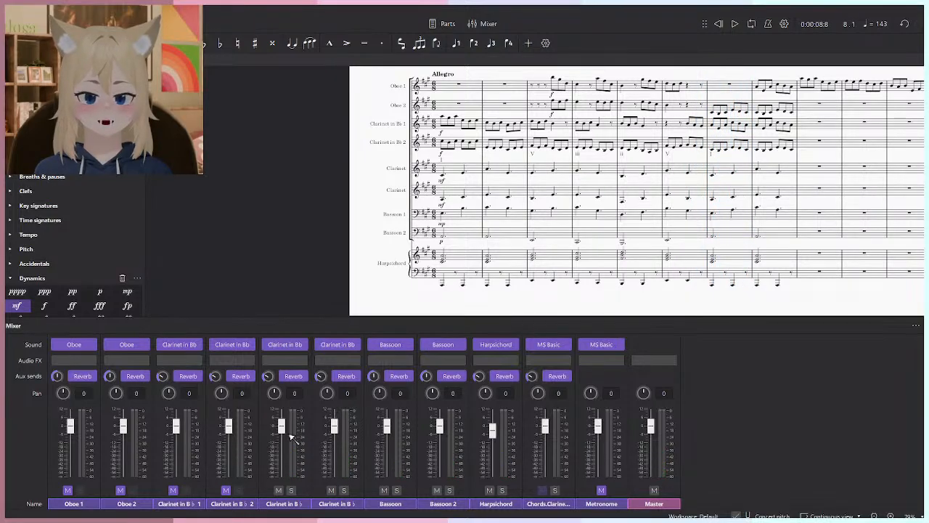
# - Unmute the two oboes and Clarinets in B♭ 1 and 2 and close the mixer
pyautogui.click(225, 491)
pyautogui.click(173, 491)
pyautogui.click(68, 490)
pyautogui.hscroll(2, 616, 218)
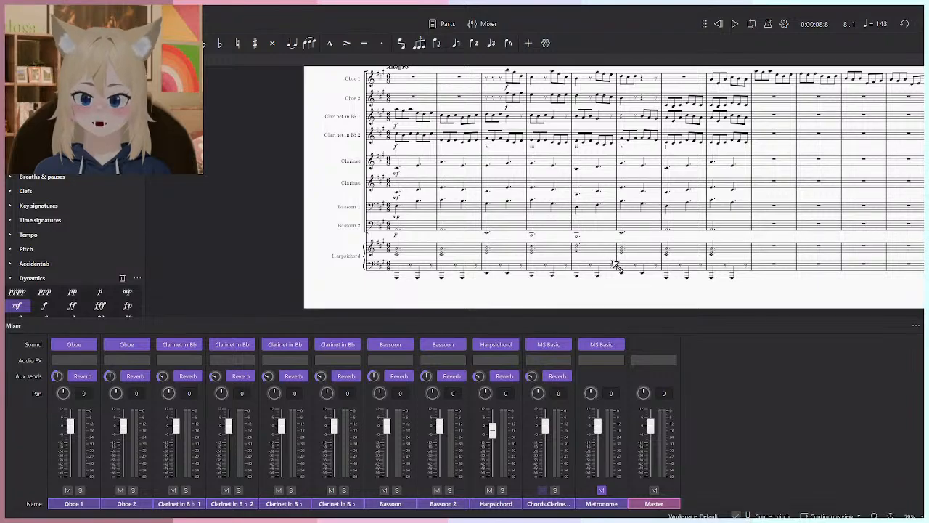
pyautogui.hscroll(1, 615, 265)
pyautogui.scroll(2, 628, 268)
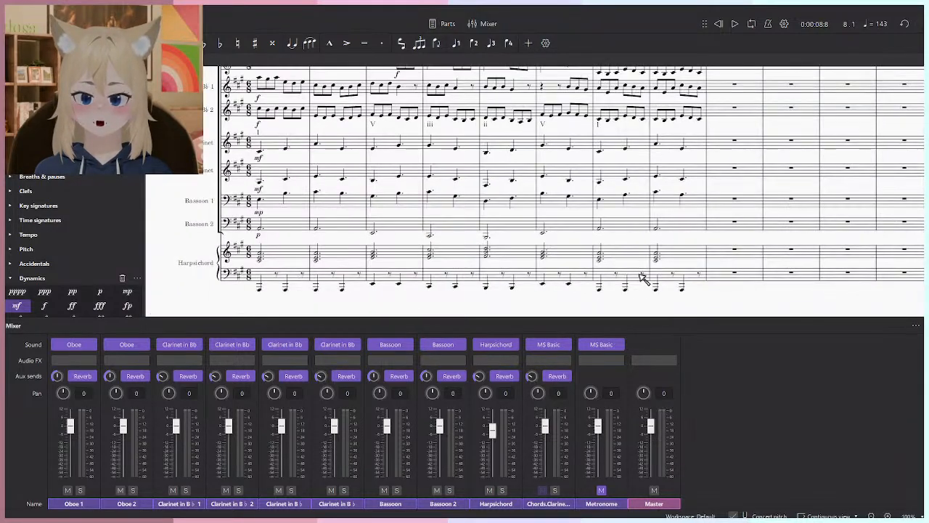
pyautogui.hotkey('alt', 'Tab')
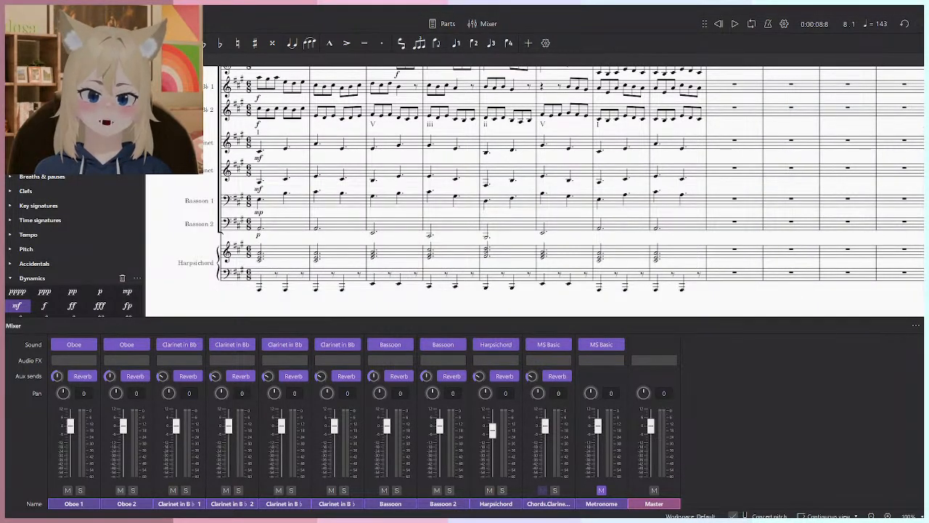
pyautogui.scroll(-1, 624, 263)
pyautogui.hscroll(2, 624, 262)
pyautogui.press('F10')
pyautogui.moveTo(656, 259); pyautogui.dragTo(748, 387)
pyautogui.click(765, 378)
pyautogui.click(752, 416)
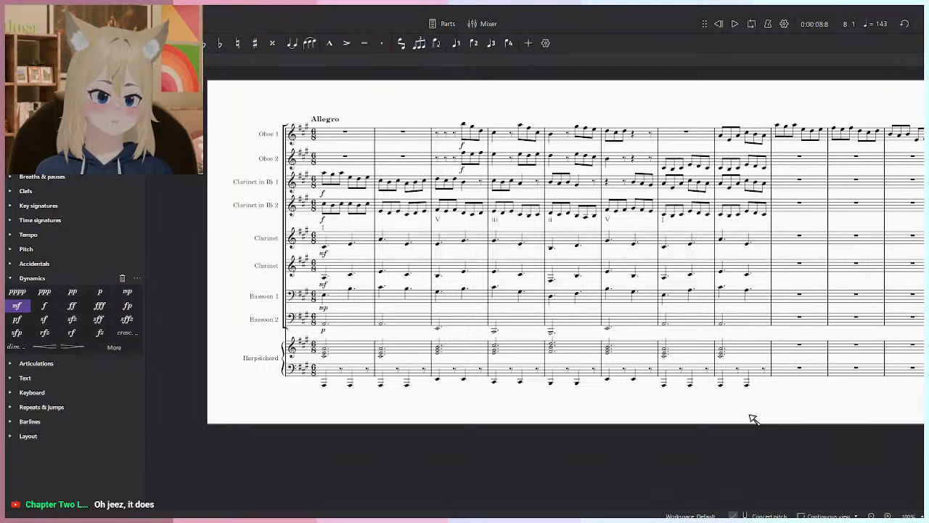
pyautogui.scroll(3, 751, 417)
pyautogui.scroll(-3, 657, 414)
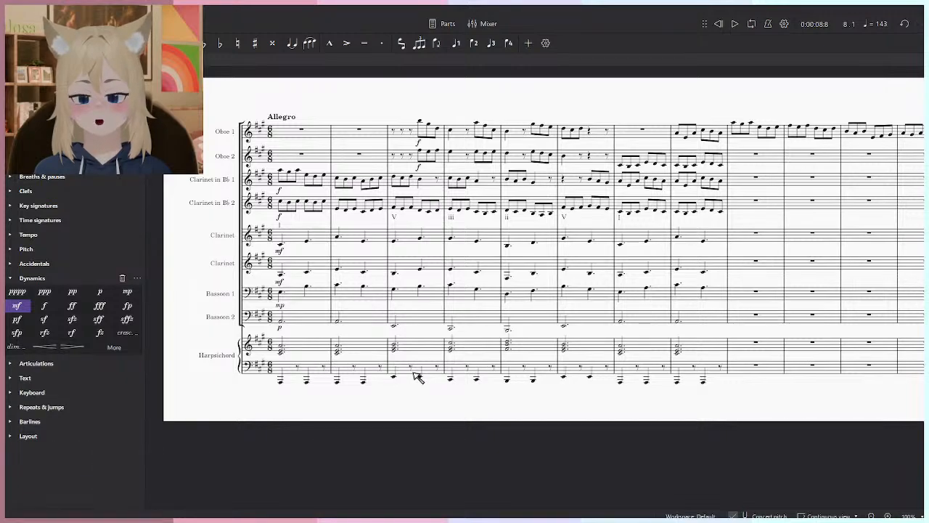
pyautogui.click(309, 346)
pyautogui.click(526, 465)
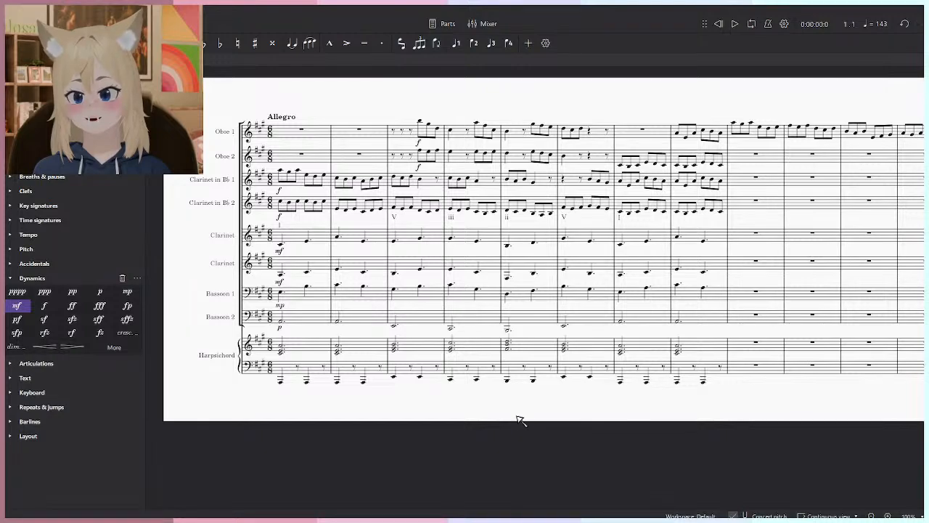
# - Open the Early Morning Castle score from the Scores folder and find the key change at measure 33
pyautogui.hotkey('ctrl', 'o')
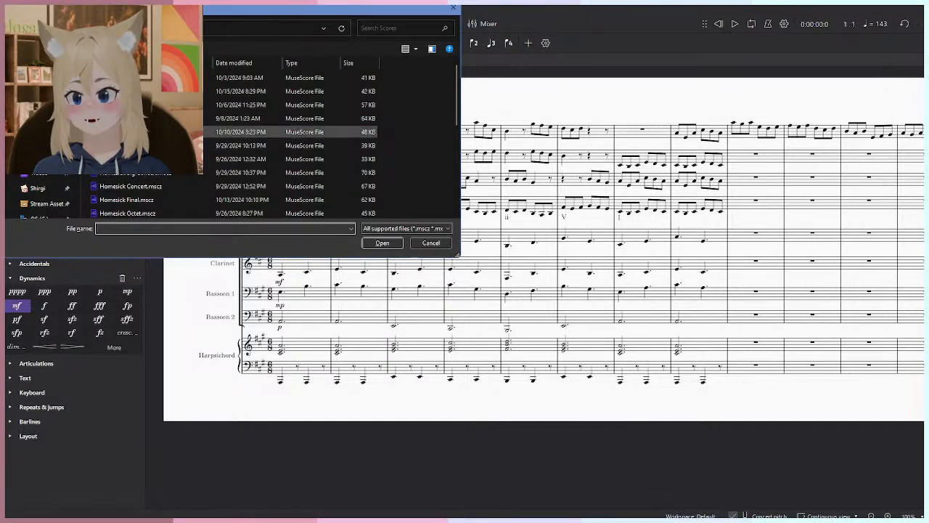
pyautogui.doubleClick(190, 132)
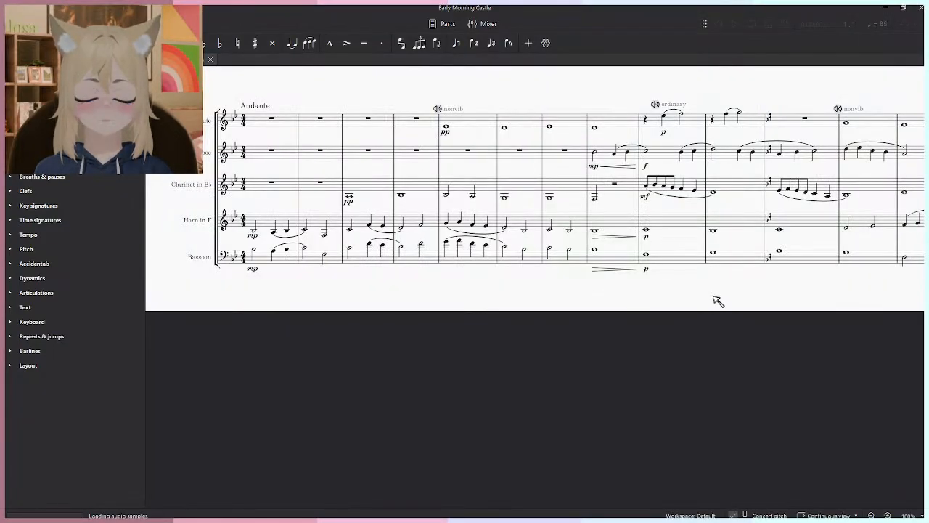
pyautogui.moveTo(780, 238); pyautogui.dragTo(559, 321)
pyautogui.scroll(-6, 560, 321)
pyautogui.moveTo(603, 302); pyautogui.dragTo(354, 284)
pyautogui.scroll(4, 696, 303)
pyautogui.moveTo(788, 274); pyautogui.dragTo(572, 317)
pyautogui.moveTo(695, 318)
pyautogui.mouseDown()
pyautogui.moveTo(531, 333)
pyautogui.moveTo(605, 332)
pyautogui.moveTo(592, 342)
pyautogui.mouseUp()
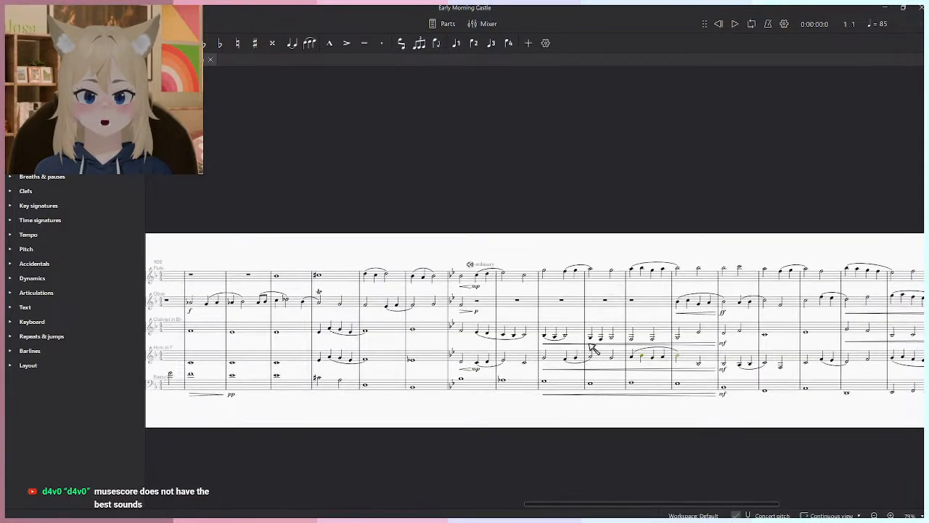
pyautogui.scroll(1, 592, 342)
pyautogui.moveTo(706, 324); pyautogui.dragTo(684, 324)
# - Play Early Morning Castle from measure 33 through measure 36
pyautogui.click(423, 299)
pyautogui.press('space')
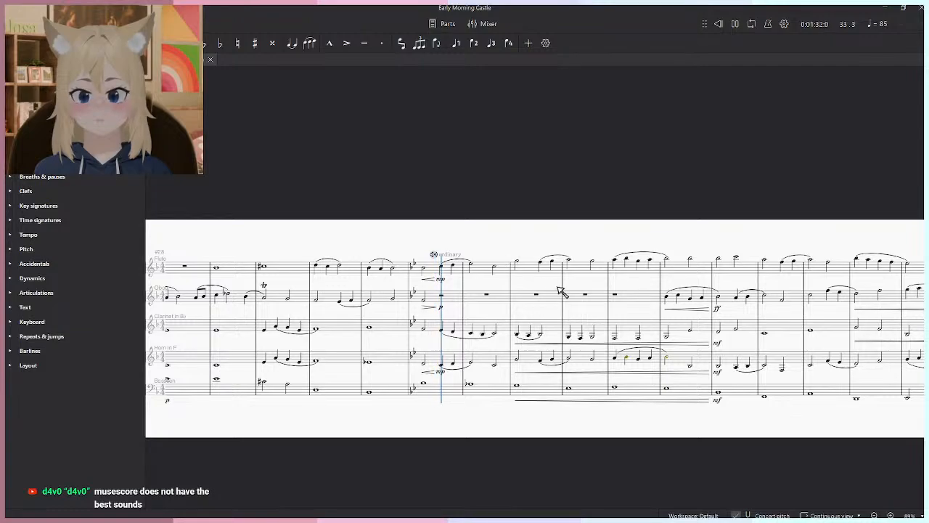
pyautogui.scroll(5, 588, 319)
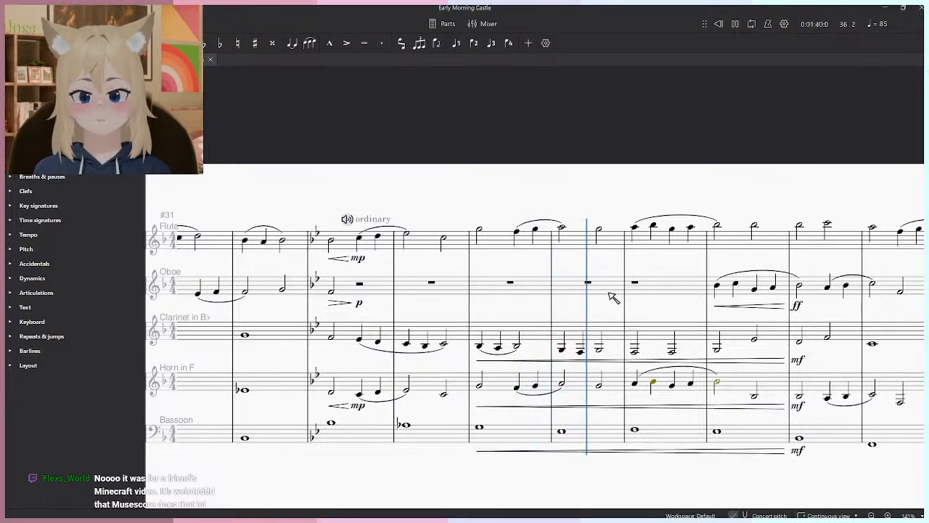
pyautogui.press('space')
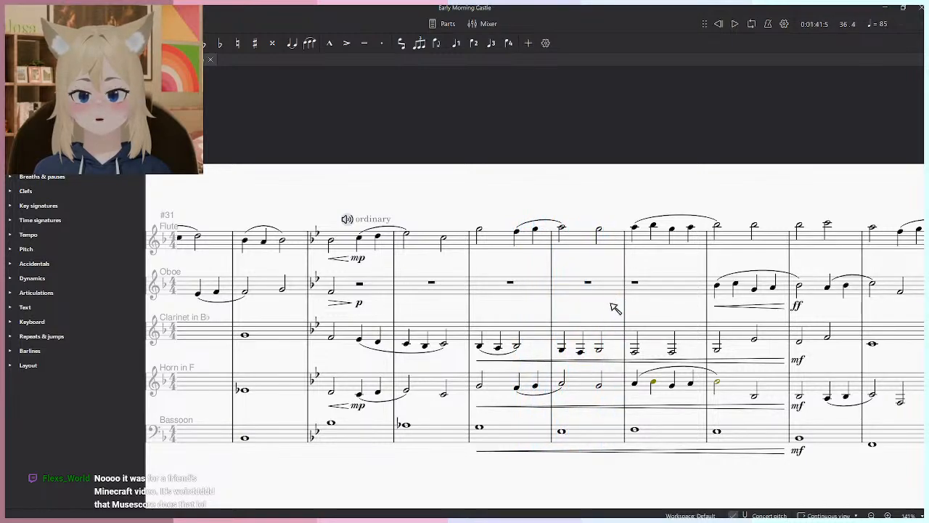
# - Solo the Flute and Horn in F in the mixer and play from measure 35, beat 3, through measure 36
pyautogui.click(577, 249)
pyautogui.press('F10')
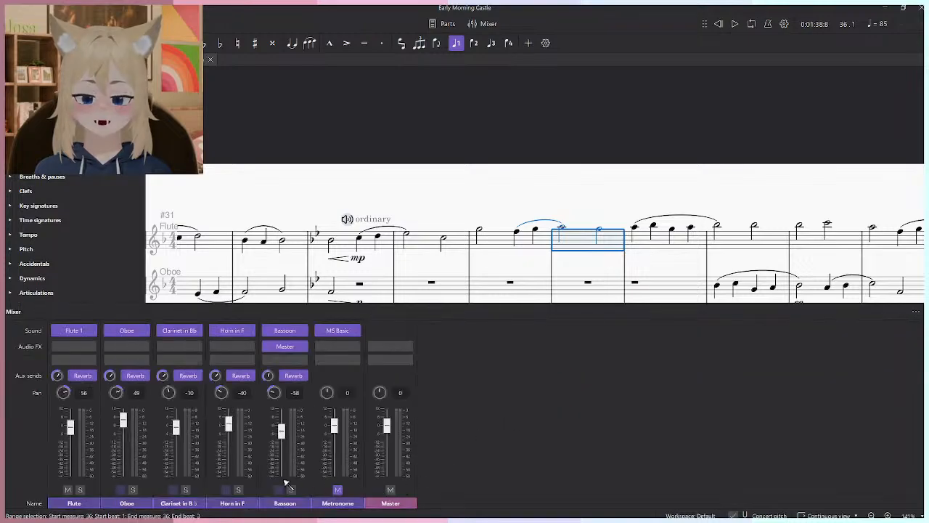
pyautogui.click(238, 489)
pyautogui.scroll(-3, 432, 182)
pyautogui.click(483, 113)
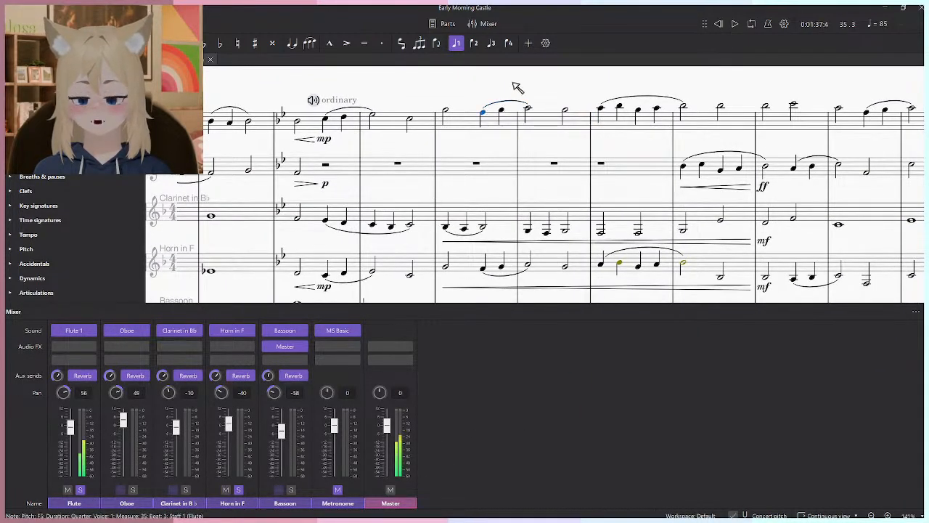
pyautogui.press('space')
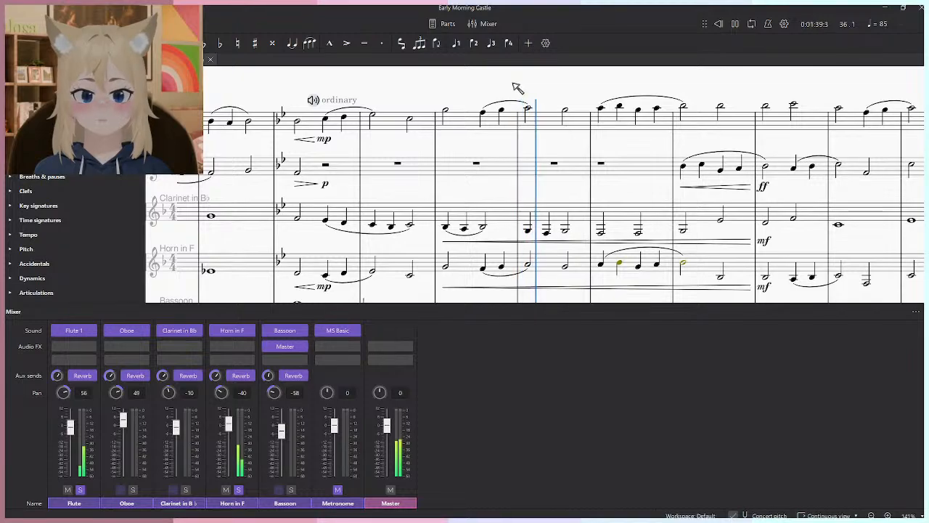
pyautogui.press('space')
# - Turn off the solo on the Horn in F and Flute channels and close the mixer
pyautogui.click(237, 490)
pyautogui.click(81, 490)
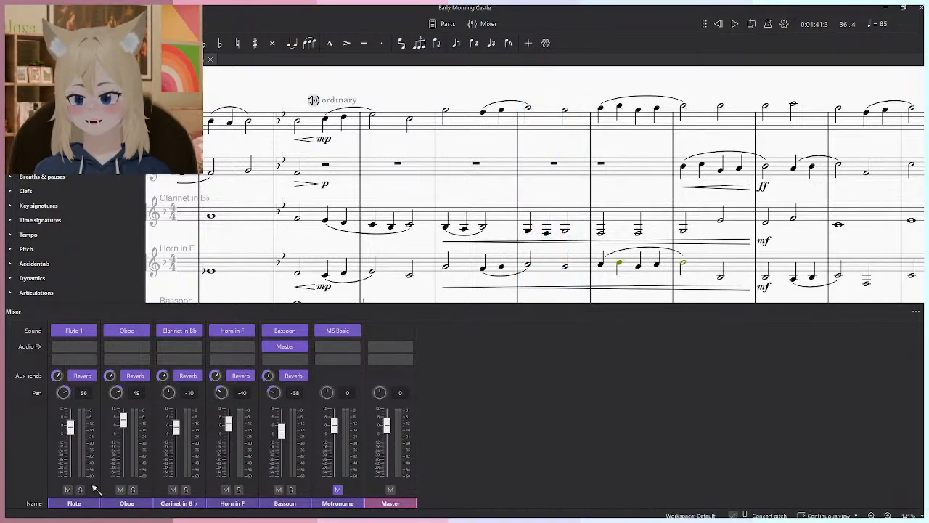
pyautogui.moveTo(489, 194); pyautogui.dragTo(470, 194)
pyautogui.press('F10')
# - Look over the passage around measure 33 of Early Morning Castle and return to the 6/8 Allegro score
pyautogui.moveTo(561, 170); pyautogui.dragTo(497, 260)
pyautogui.scroll(-2, 541, 141)
pyautogui.moveTo(409, 218); pyautogui.dragTo(326, 256)
pyautogui.moveTo(162, 259); pyautogui.dragTo(432, 259)
pyautogui.moveTo(267, 257); pyautogui.dragTo(303, 297)
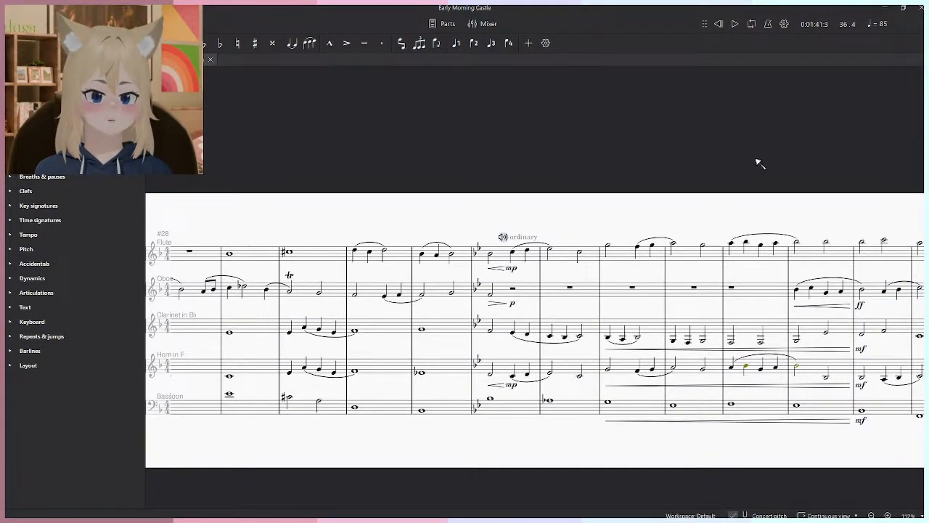
pyautogui.moveTo(751, 154); pyautogui.dragTo(635, 115)
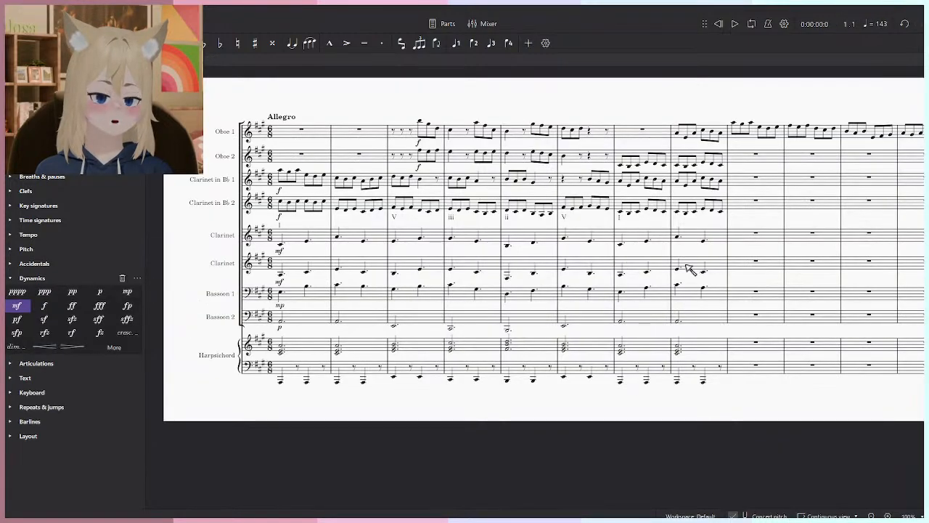
pyautogui.moveTo(686, 265); pyautogui.dragTo(626, 279)
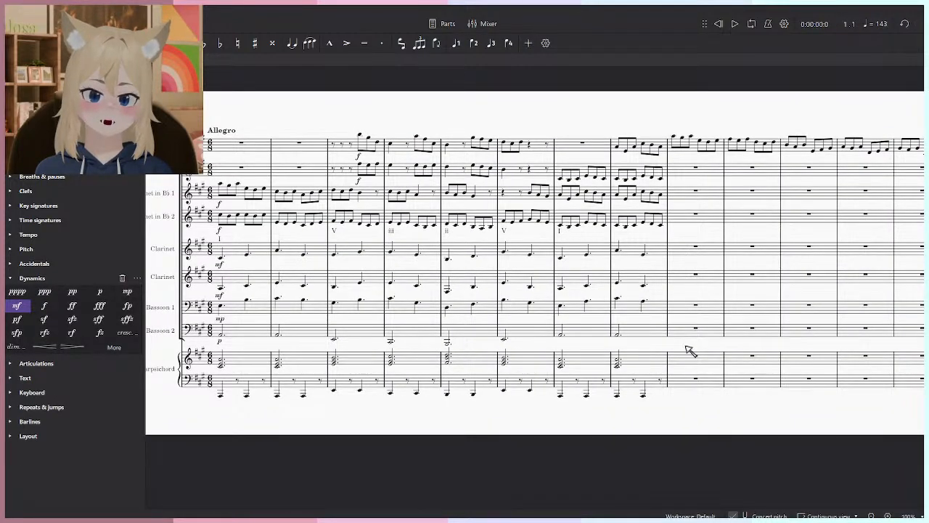
pyautogui.moveTo(690, 352); pyautogui.dragTo(636, 348)
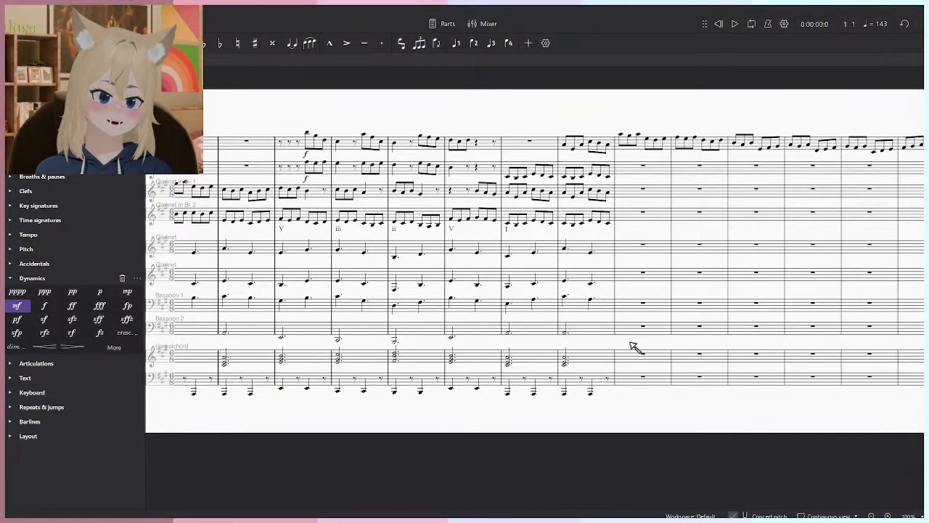
# - Look over the Clarinet, Bassoon and Harpsichord accompaniment in the first eight measures of the Allegro score
pyautogui.scroll(5, 533, 353)
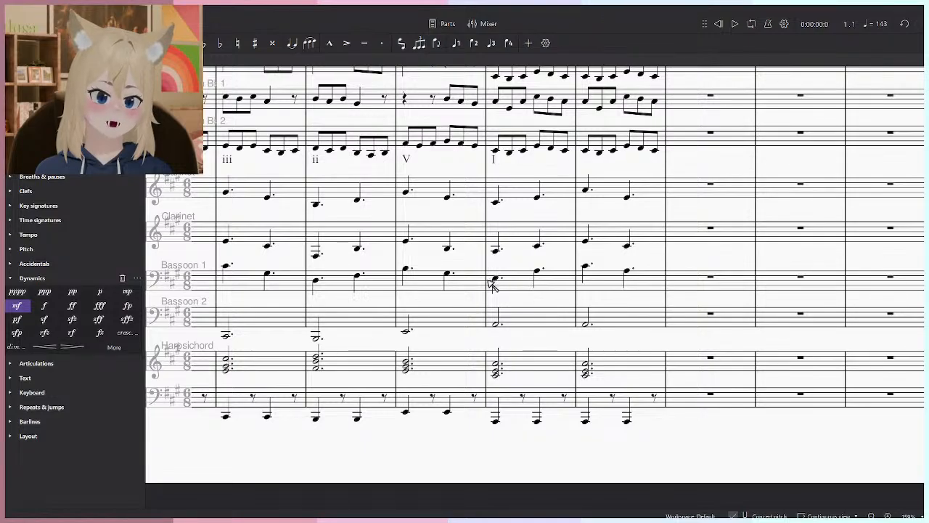
pyautogui.scroll(8, 639, 320)
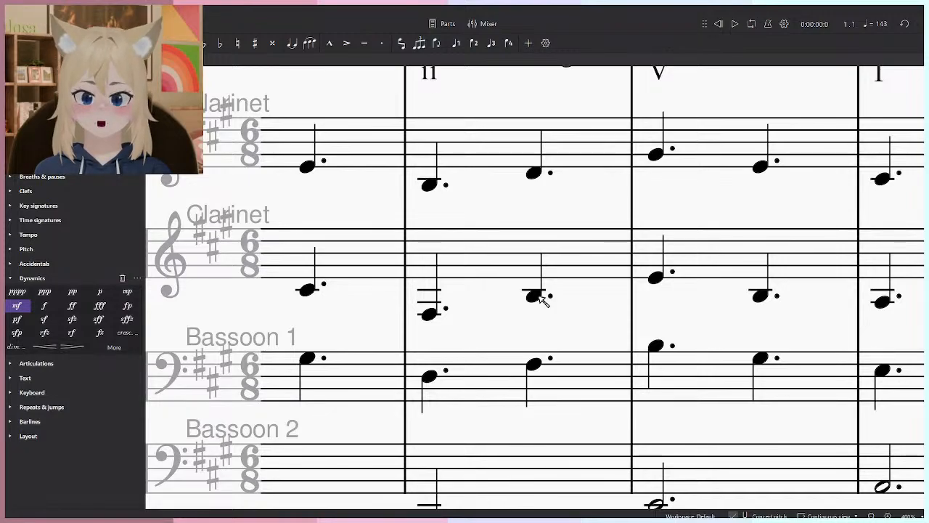
pyautogui.scroll(-3, 590, 304)
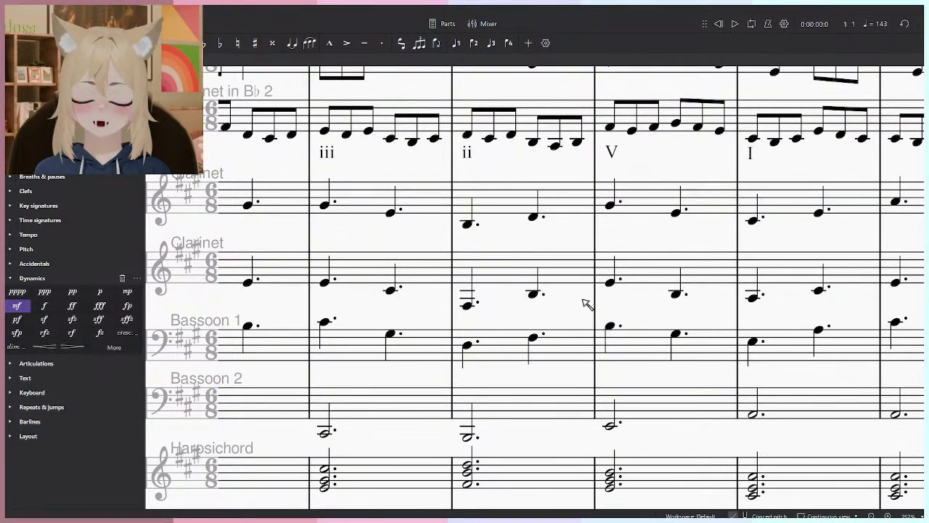
pyautogui.scroll(-5, 587, 303)
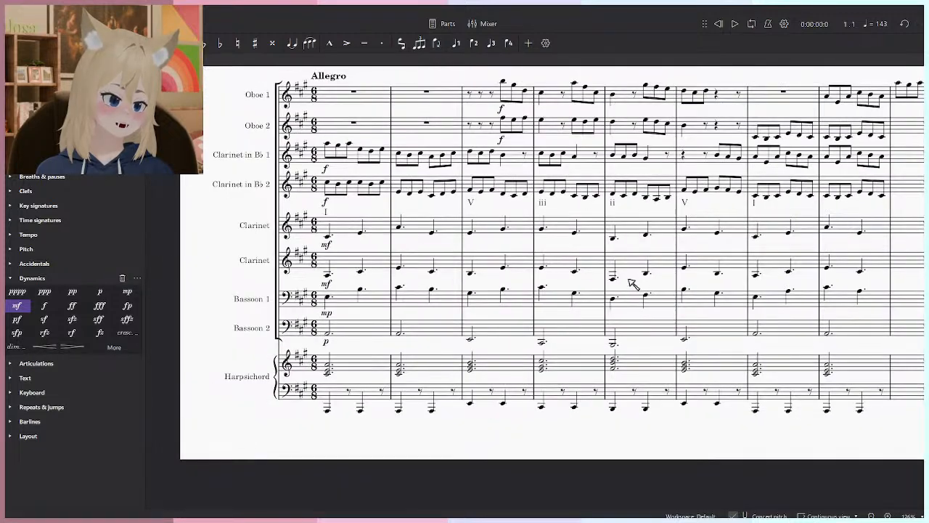
pyautogui.moveTo(631, 257); pyautogui.dragTo(655, 274)
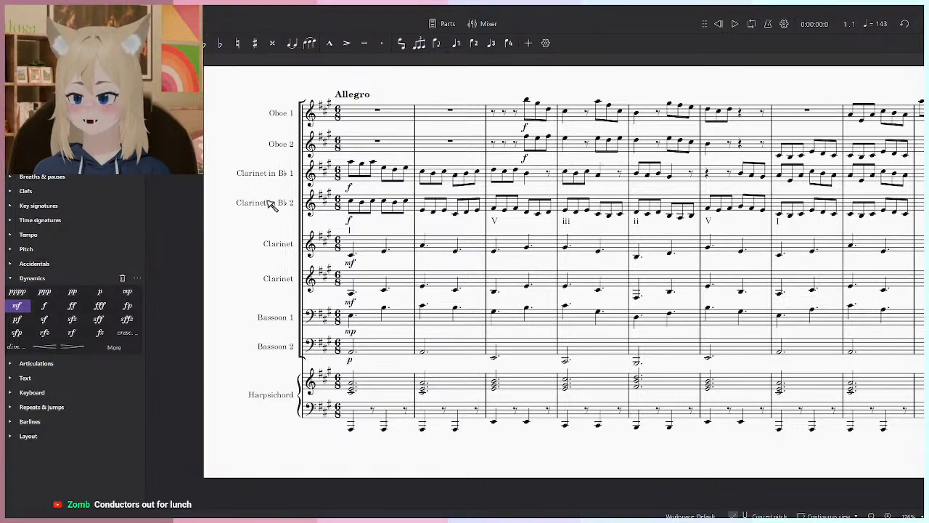
pyautogui.scroll(4, 414, 280)
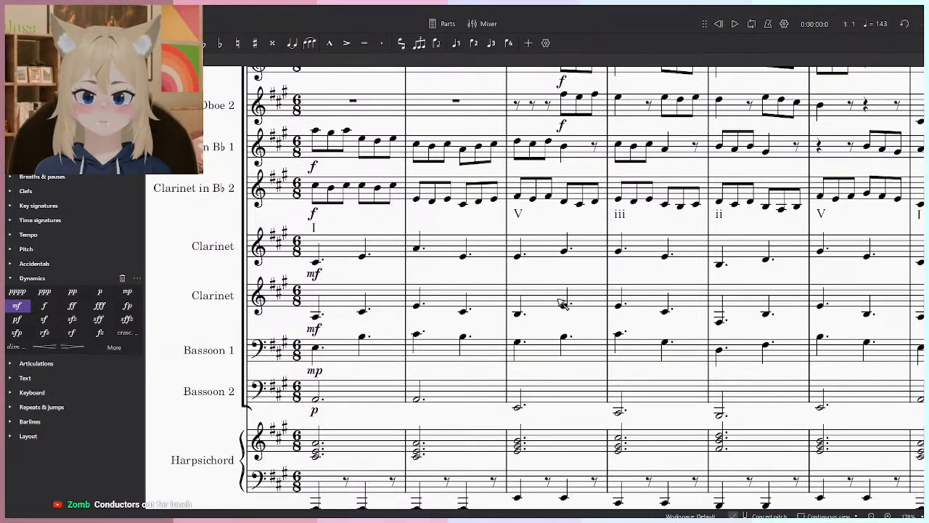
pyautogui.scroll(-4, 532, 282)
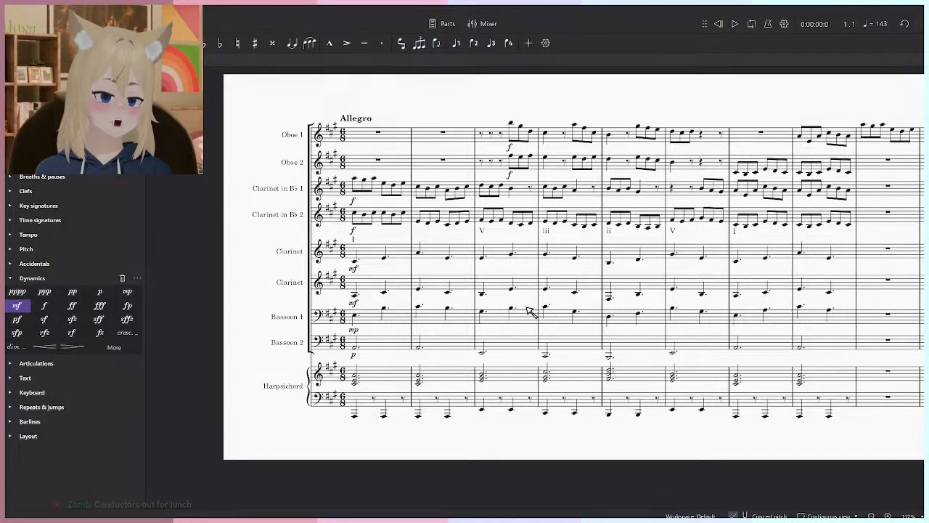
pyautogui.hotkey('alt', 'Tab')
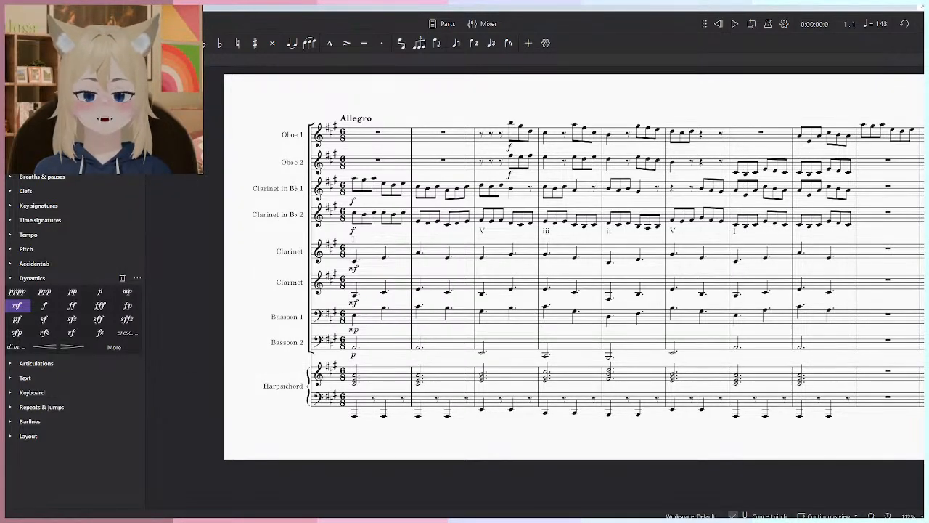
# - Play the Allegro score from measure 1 into measure 4 and check the channel levels in the mixer
pyautogui.click(734, 24)
pyautogui.moveTo(599, 316); pyautogui.dragTo(541, 339)
pyautogui.scroll(2, 577, 313)
pyautogui.press('space')
pyautogui.press('F10')
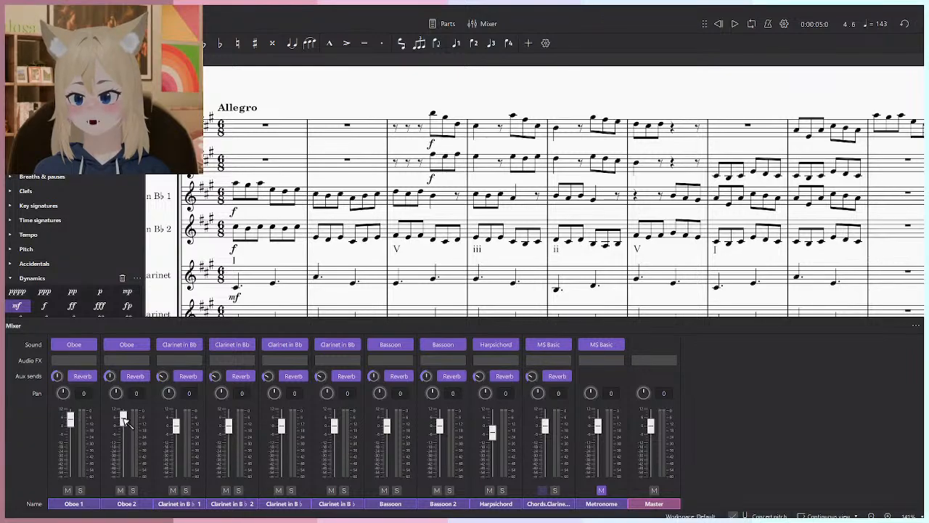
pyautogui.press('F10')
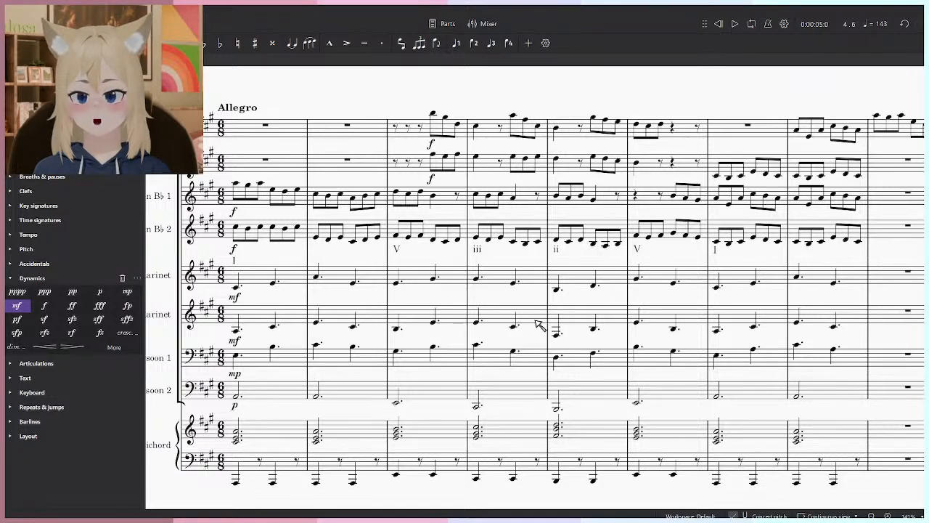
# - Rewind to the beginning and play the Allegro score through the end of measure 8
pyautogui.moveTo(528, 236); pyautogui.dragTo(561, 252)
pyautogui.scroll(3, 555, 286)
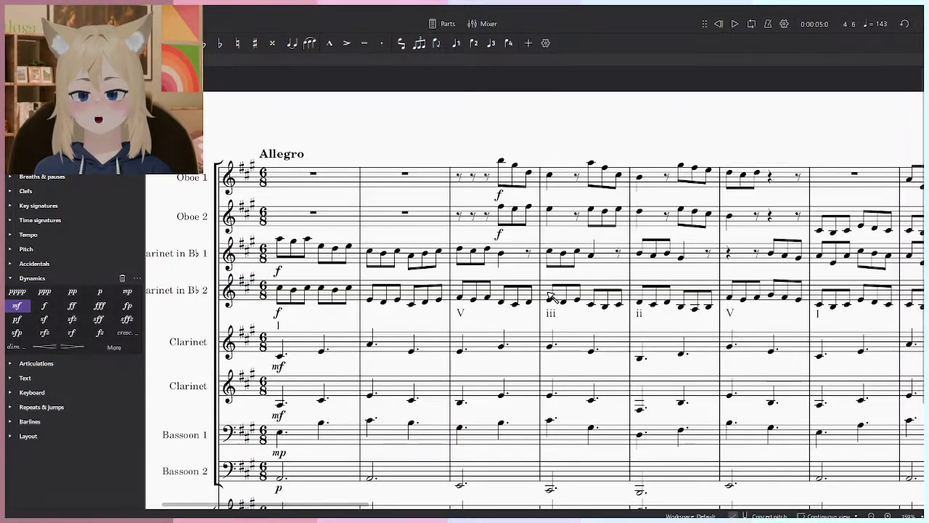
pyautogui.click(719, 25)
pyautogui.press('space')
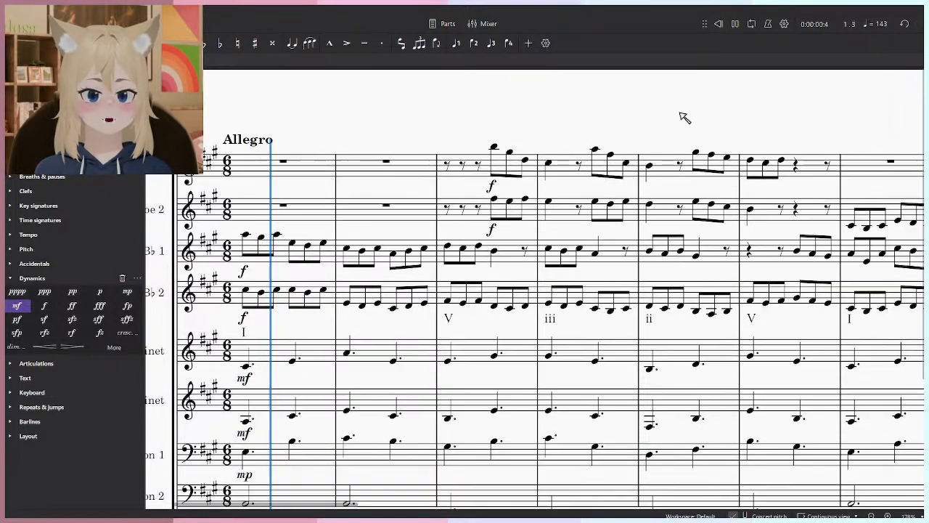
pyautogui.scroll(-3, 684, 118)
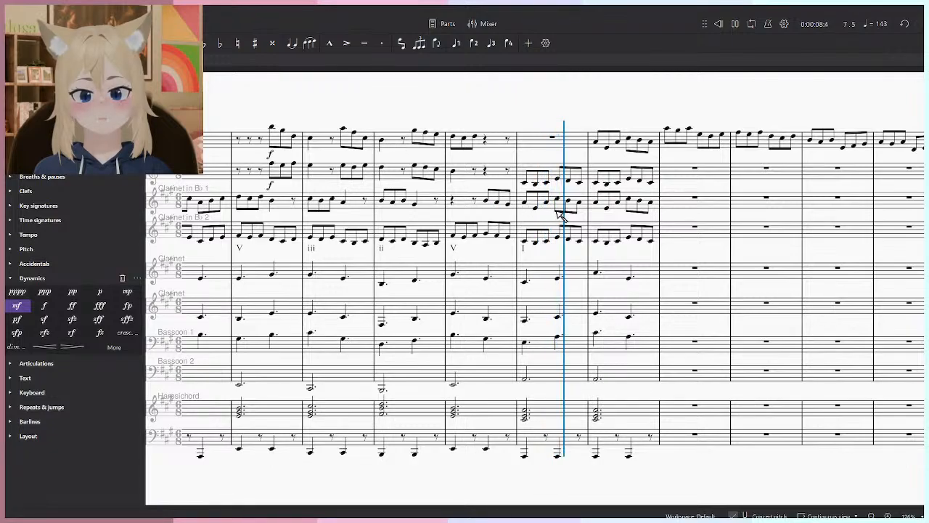
pyautogui.press('space')
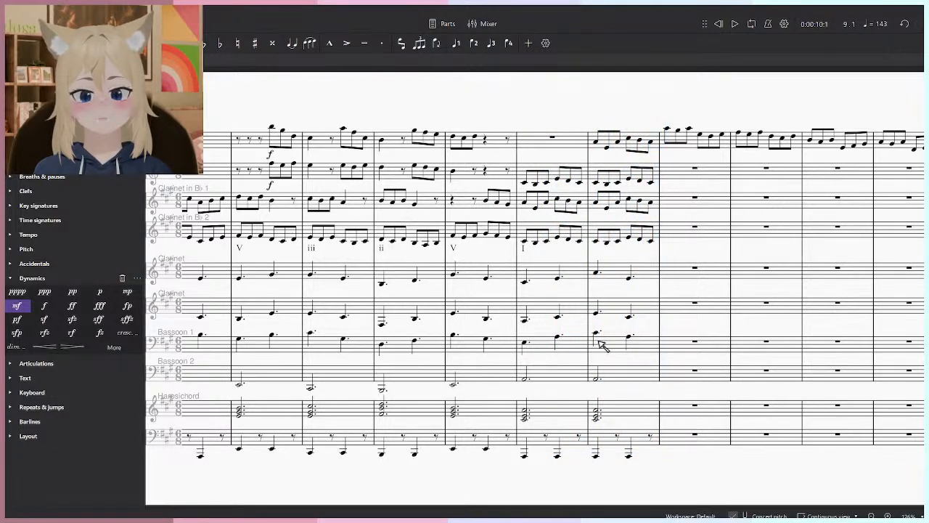
# - Change the Harpsichord channel's sound in the mixer to the sforzando VST3 instrument and close its plugin window
pyautogui.moveTo(519, 232); pyautogui.dragTo(551, 81)
pyautogui.click(513, 344)
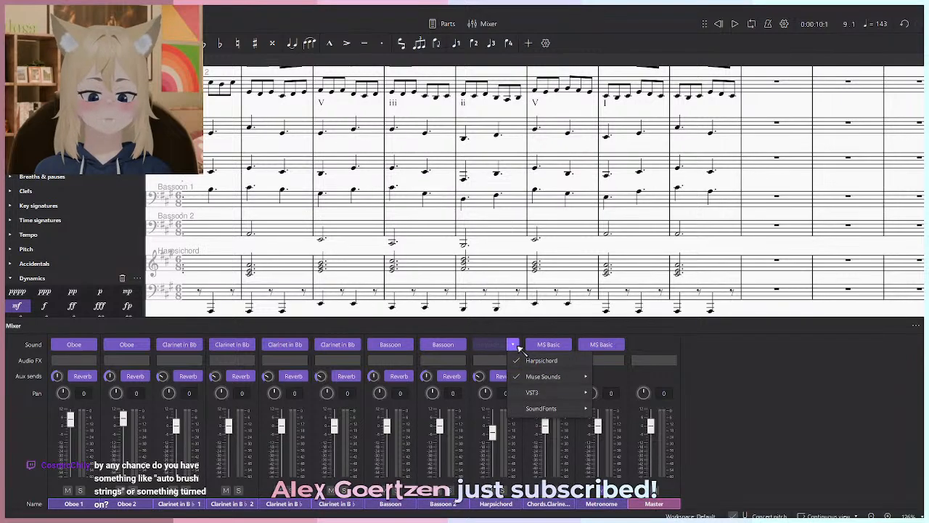
pyautogui.moveTo(545, 376)
pyautogui.moveTo(645, 390)
pyautogui.moveTo(624, 376)
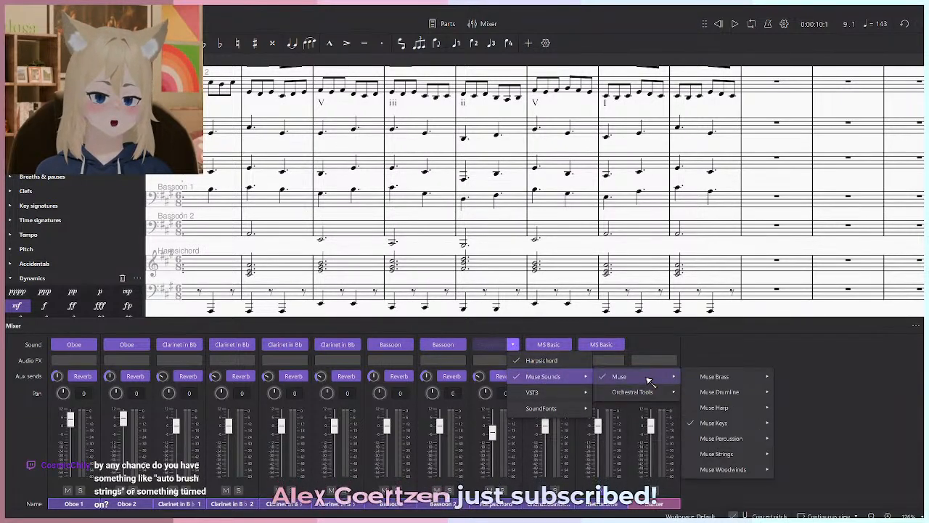
pyautogui.moveTo(718, 422)
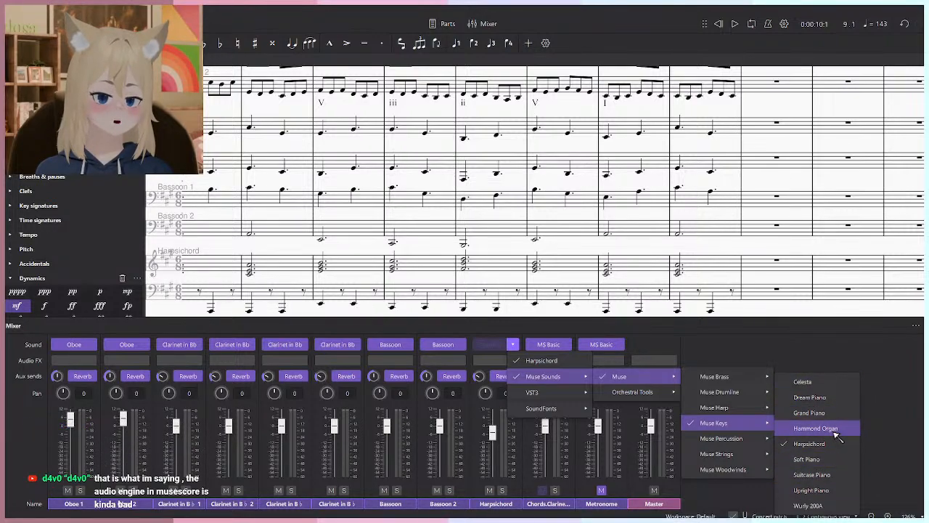
pyautogui.moveTo(555, 393)
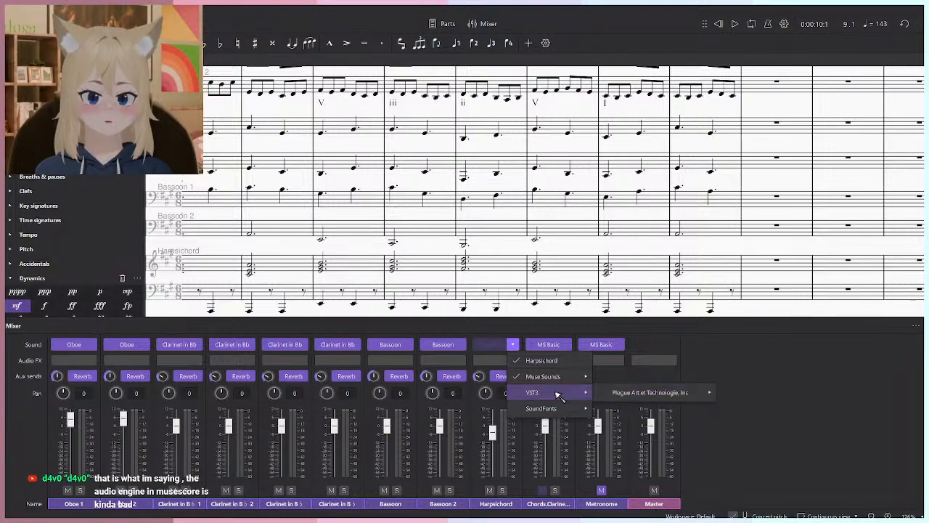
pyautogui.click(775, 397)
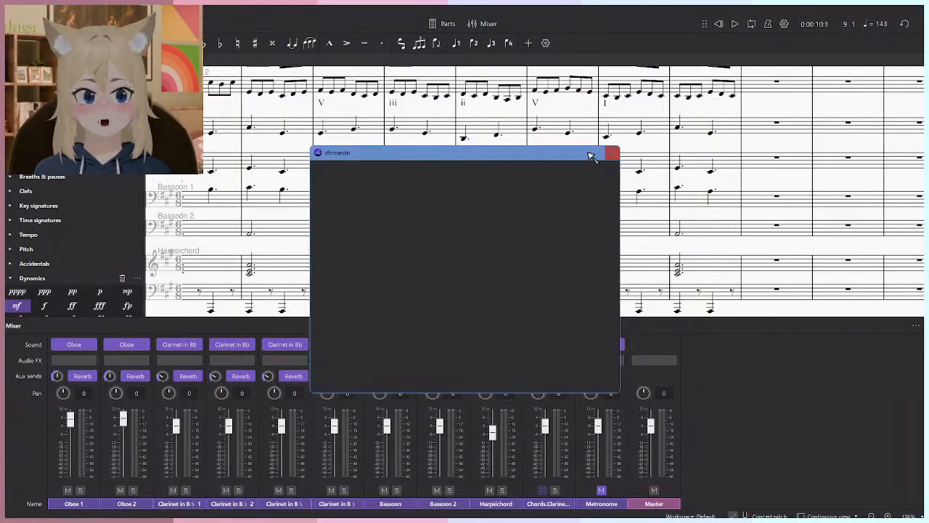
pyautogui.click(612, 153)
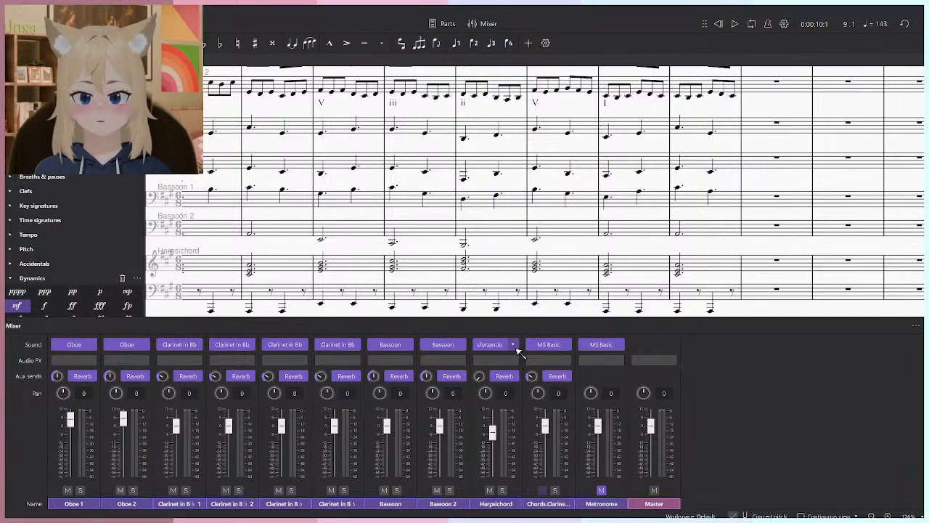
# - Look through the Muse Sounds and SoundFonts options for the Harpsichord channel, including Yamaha C5 Grand, and close the mixer
pyautogui.click(513, 344)
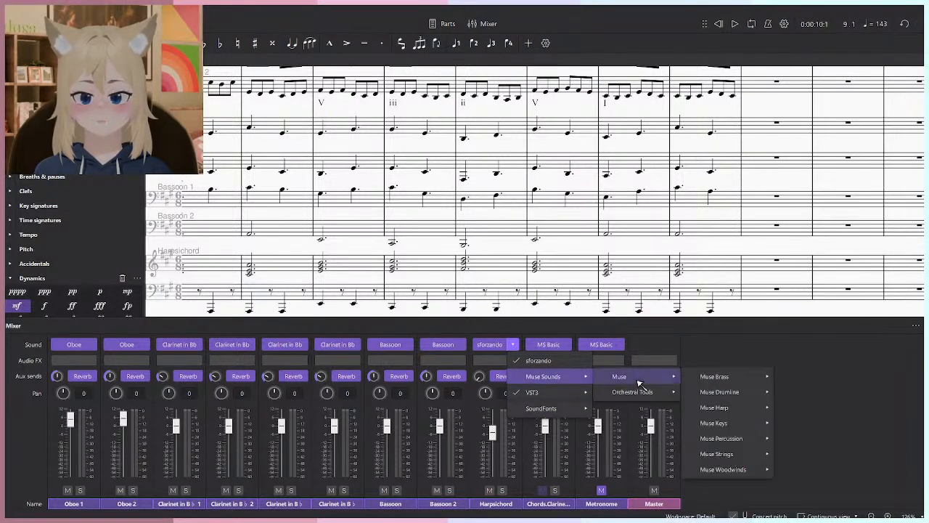
pyautogui.moveTo(643, 396)
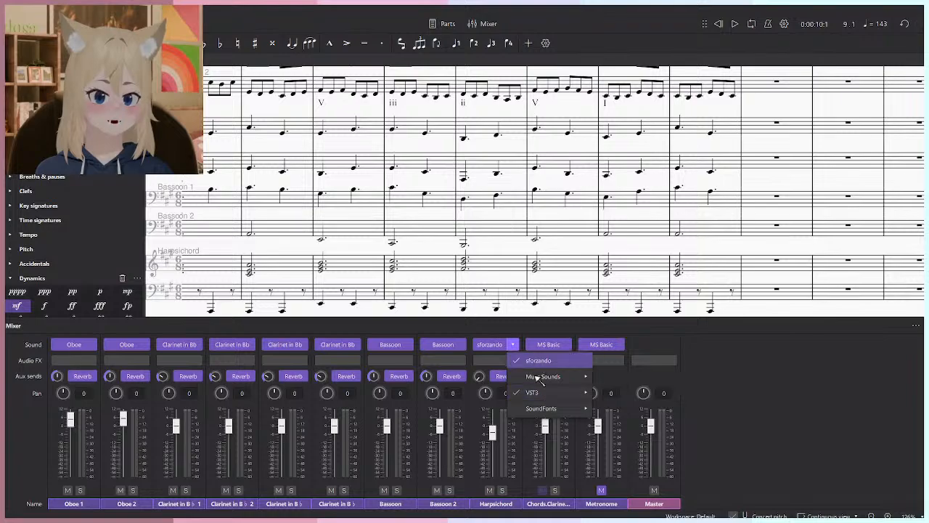
pyautogui.moveTo(543, 411)
pyautogui.moveTo(657, 426)
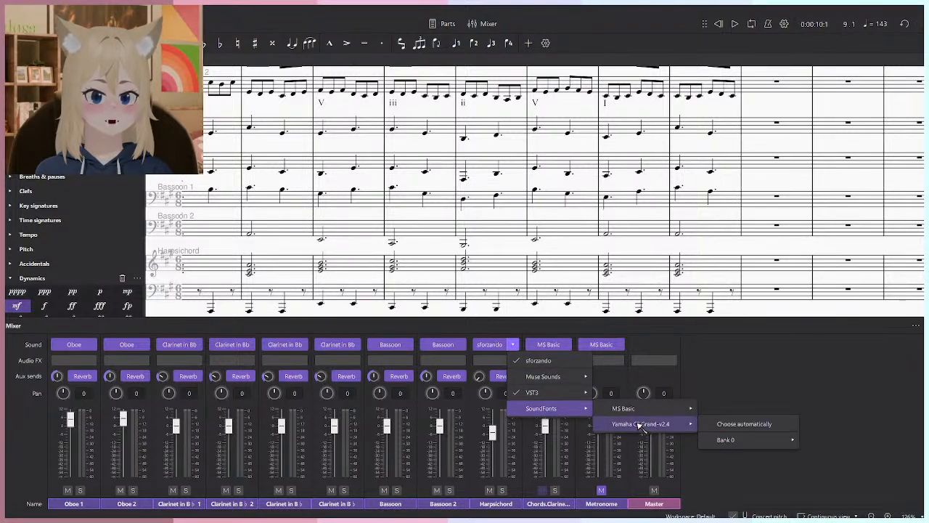
pyautogui.moveTo(742, 443)
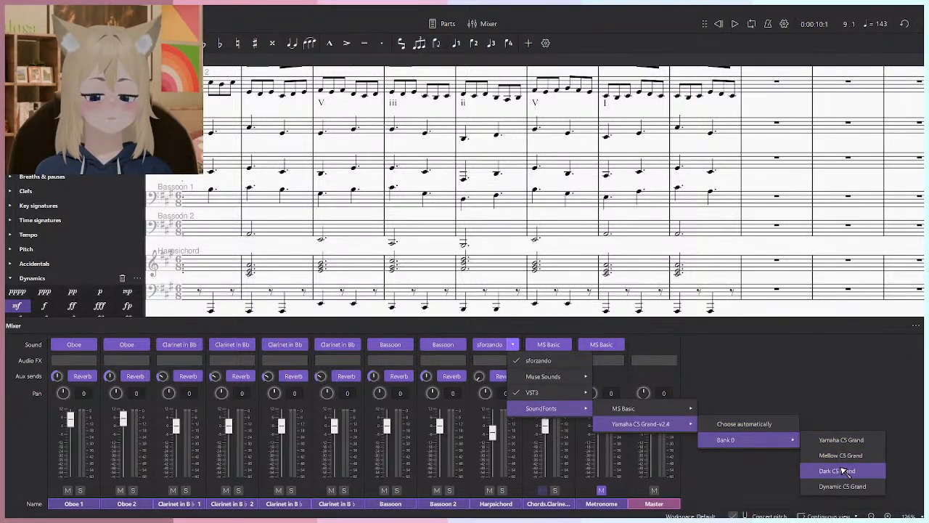
pyautogui.click(760, 339)
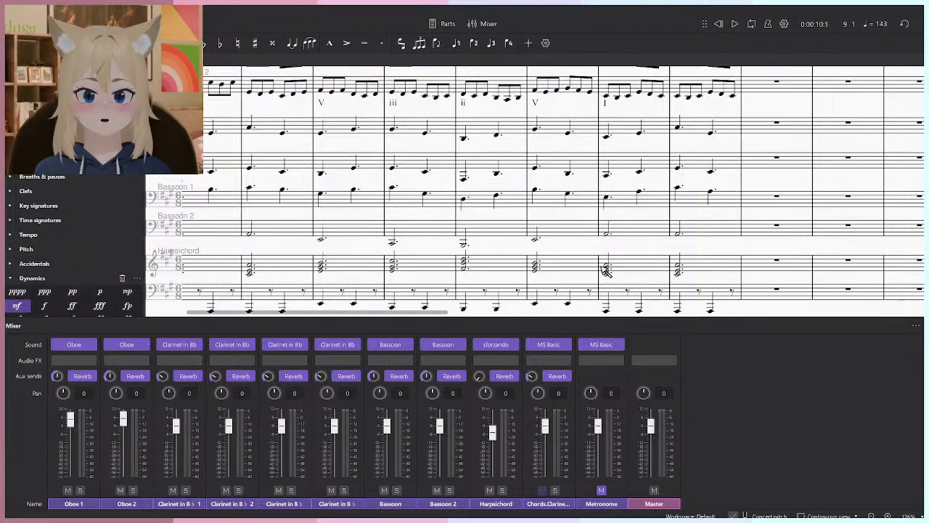
pyautogui.press('F10')
# - Switch to the web browser and view the equal temperament Christian Zell 1737 harpsichord soundfont linked in the MuseScore forum post
pyautogui.press('super')
pyautogui.press('super')
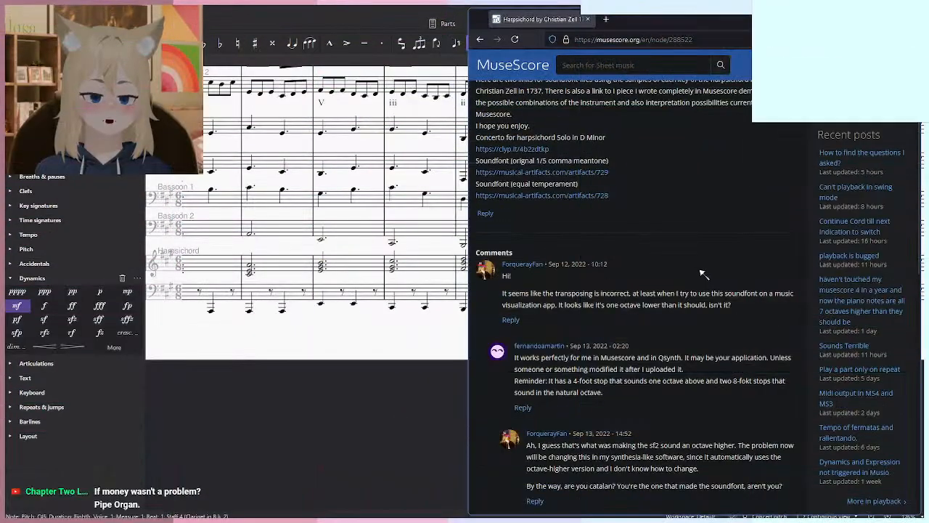
pyautogui.scroll(3, 559, 302)
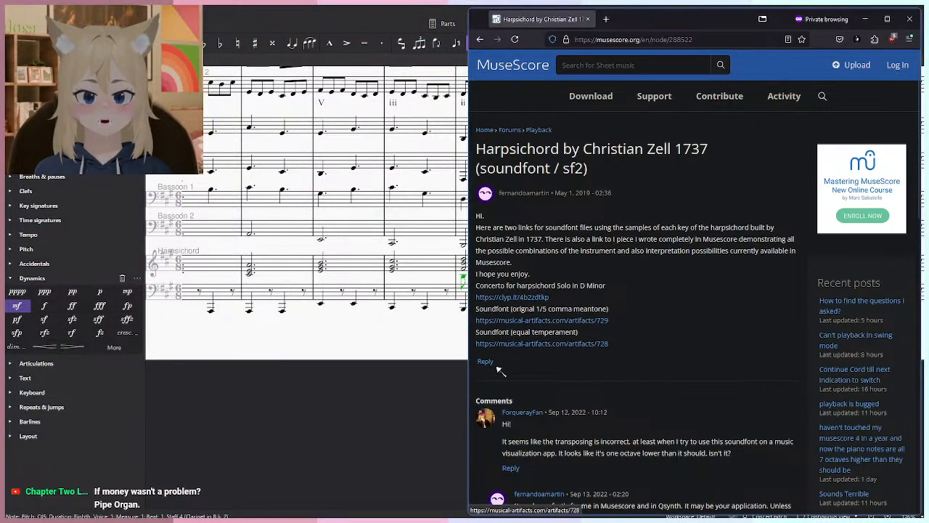
pyautogui.middleClick(543, 345)
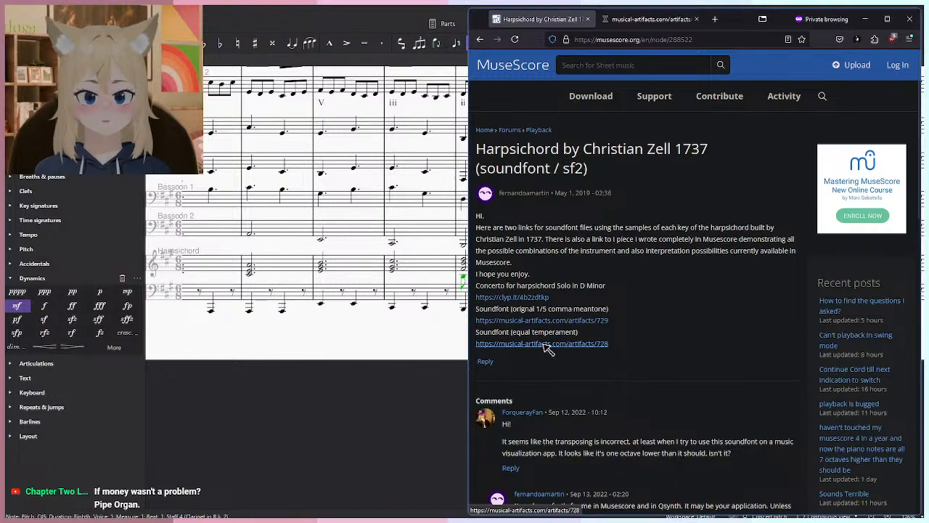
pyautogui.click(652, 19)
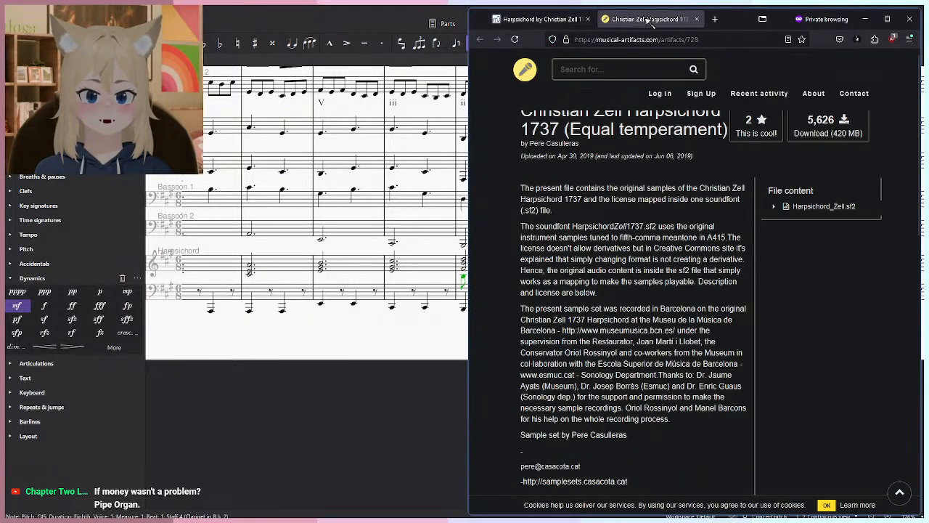
pyautogui.click(543, 19)
# - Return to the opening measures of the Allegro score and make voice 1 the active voice
pyautogui.click(420, 278)
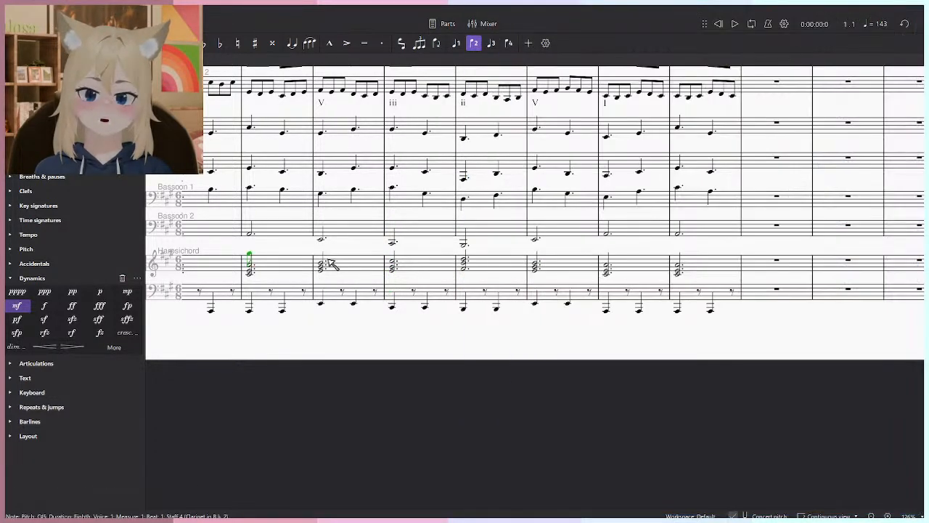
pyautogui.moveTo(319, 258); pyautogui.dragTo(387, 298)
pyautogui.moveTo(368, 238); pyautogui.dragTo(384, 310)
pyautogui.hotkey('ctrl', 'alt', '1')
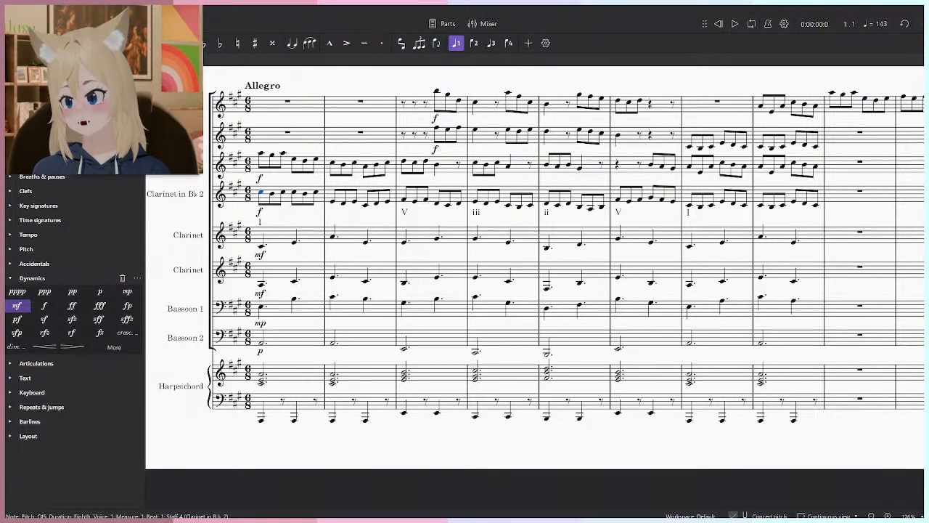
pyautogui.click(111, 10)
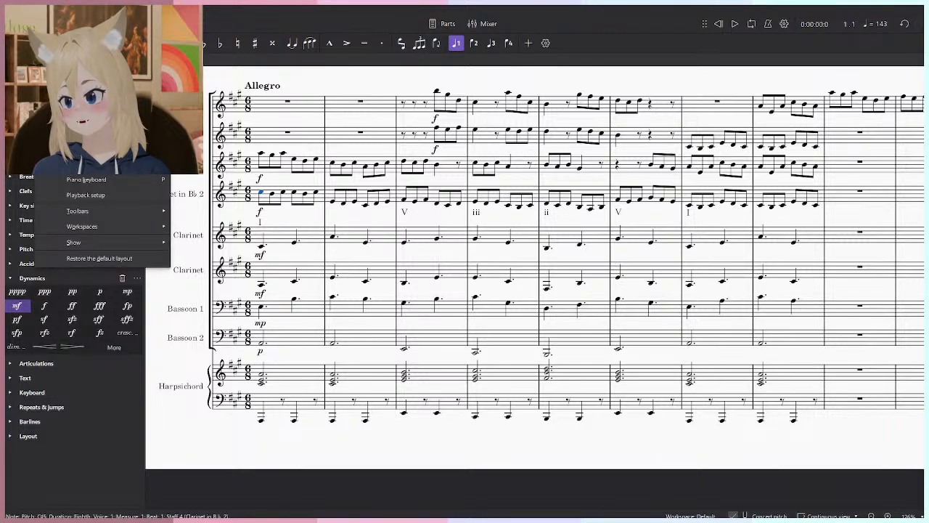
pyautogui.moveTo(26, 11)
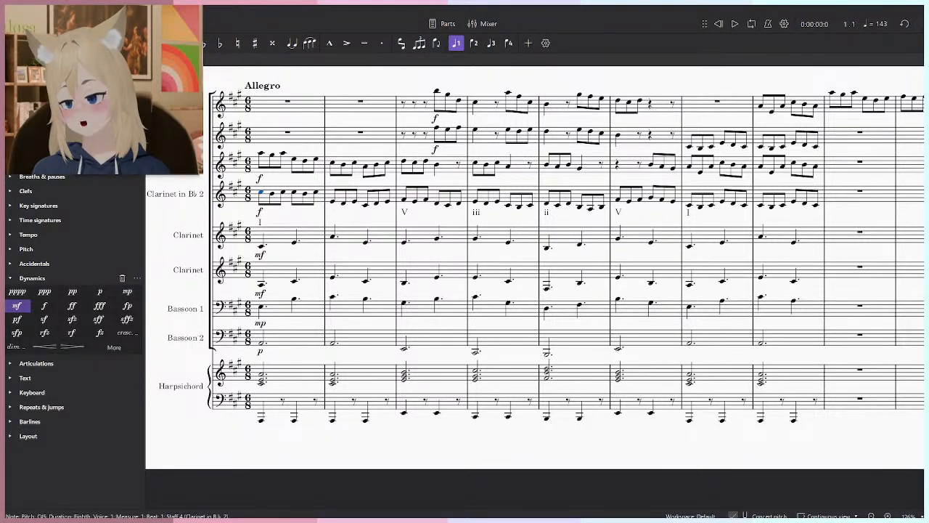
pyautogui.click(111, 10)
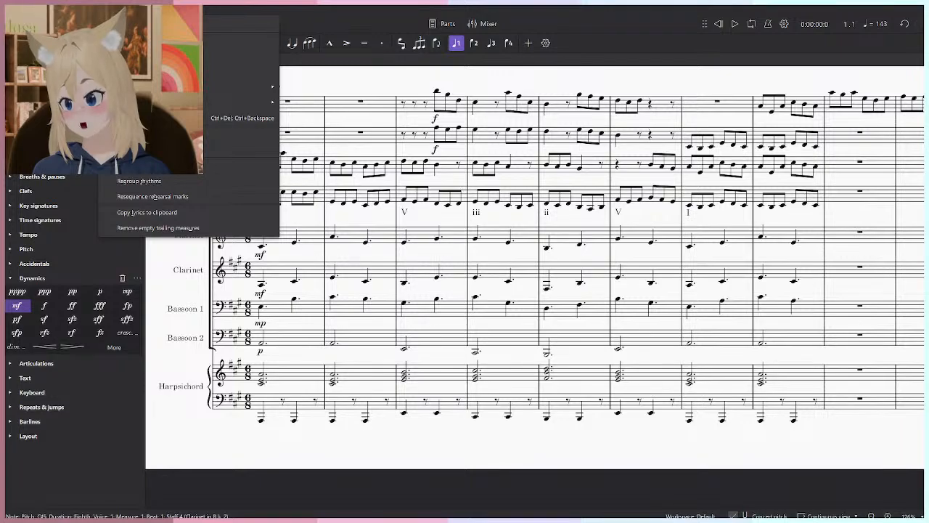
pyautogui.moveTo(138, 10)
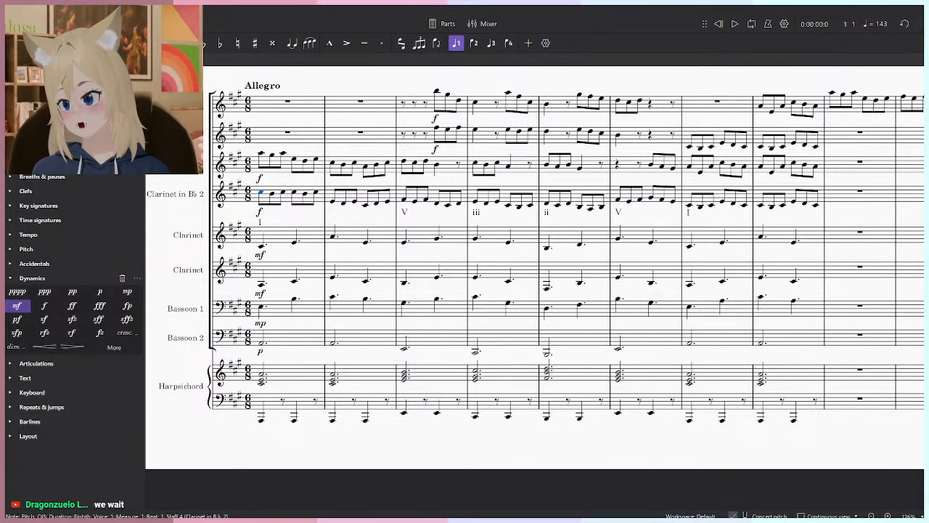
# - Check the playback setup profiles and close the dialog without changing the active one
pyautogui.moveTo(46, 10)
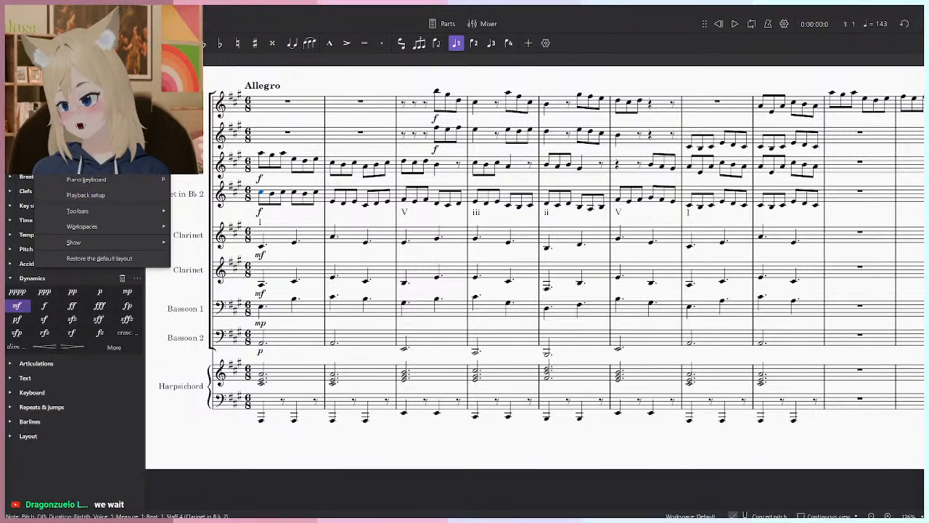
pyautogui.click(127, 197)
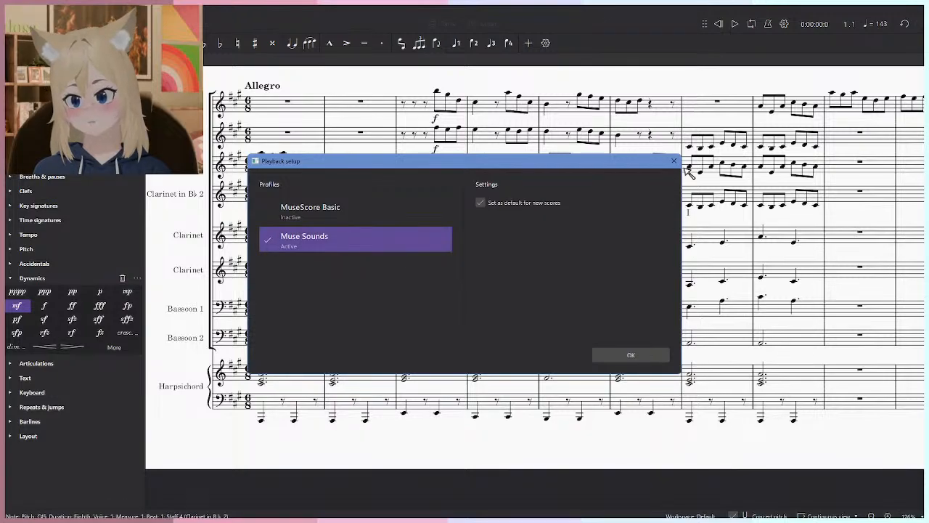
pyautogui.click(673, 161)
pyautogui.click(44, 10)
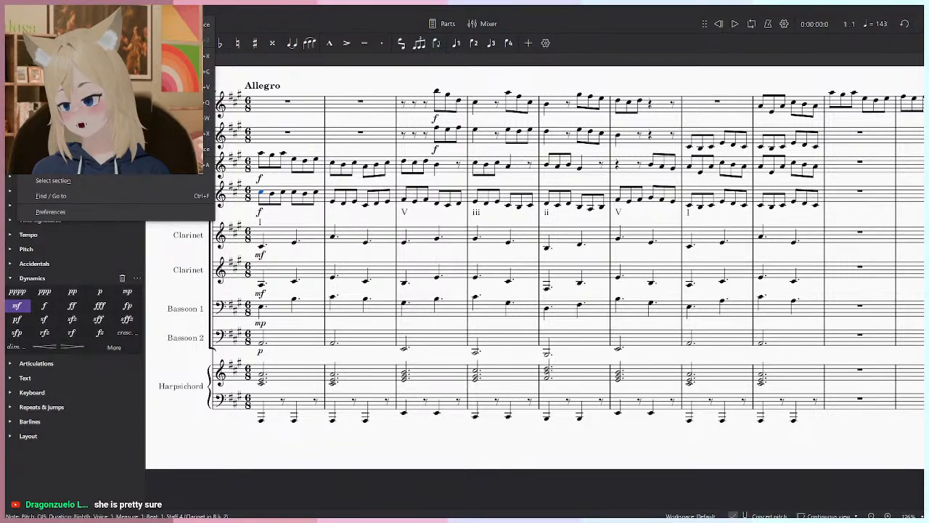
pyautogui.moveTo(26, 10)
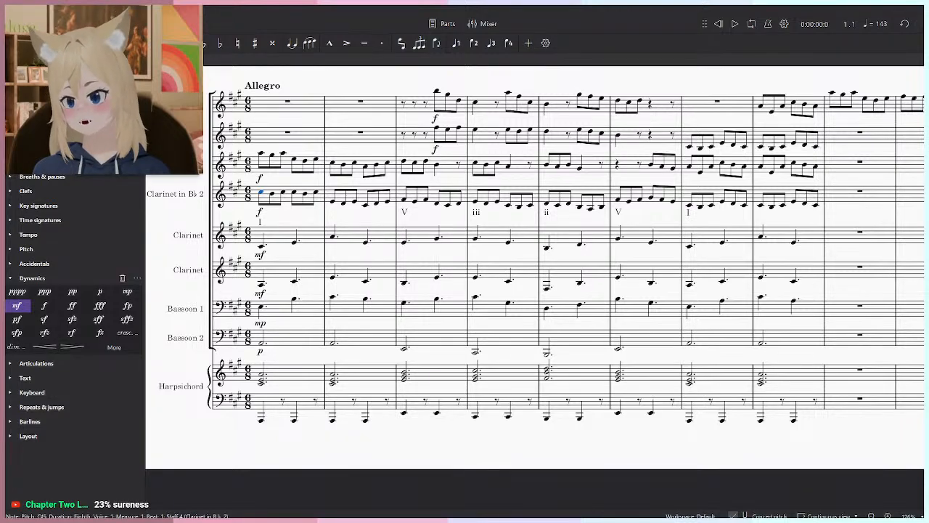
pyautogui.moveTo(109, 10)
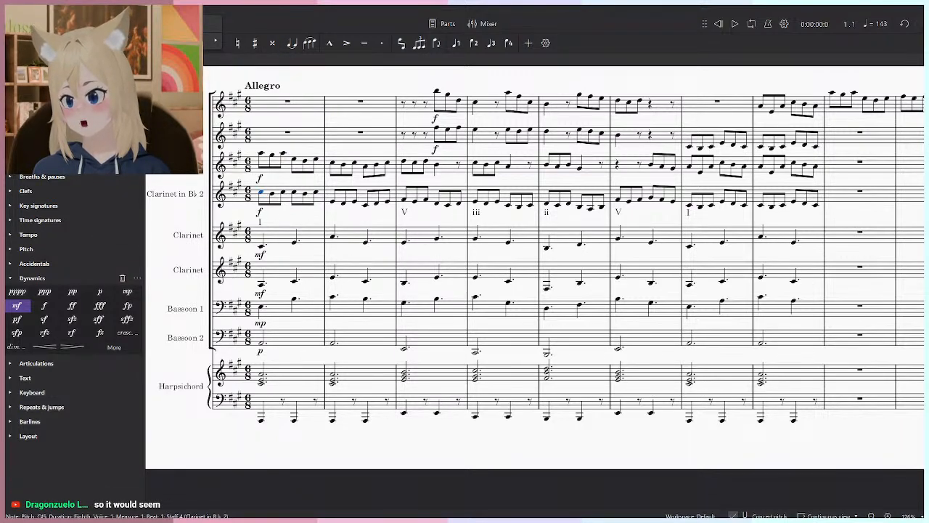
pyautogui.moveTo(174, 40)
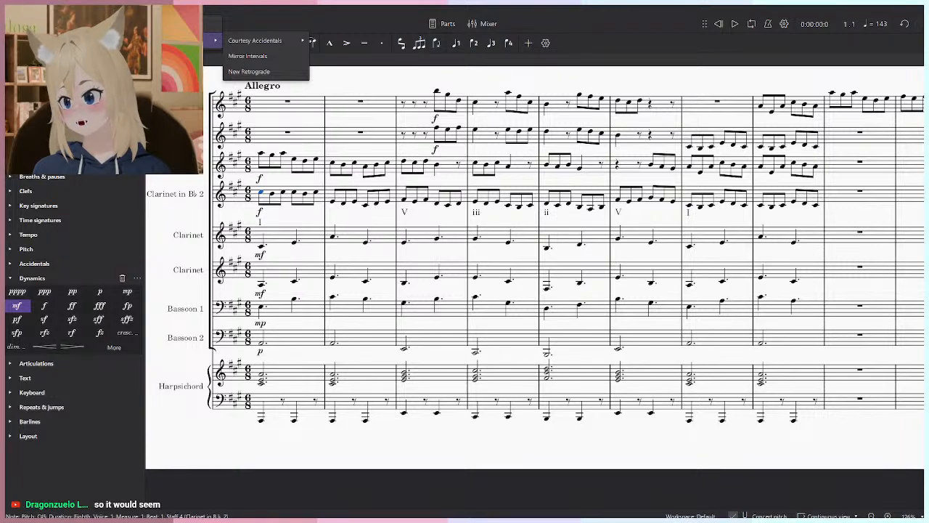
pyautogui.click(798, 495)
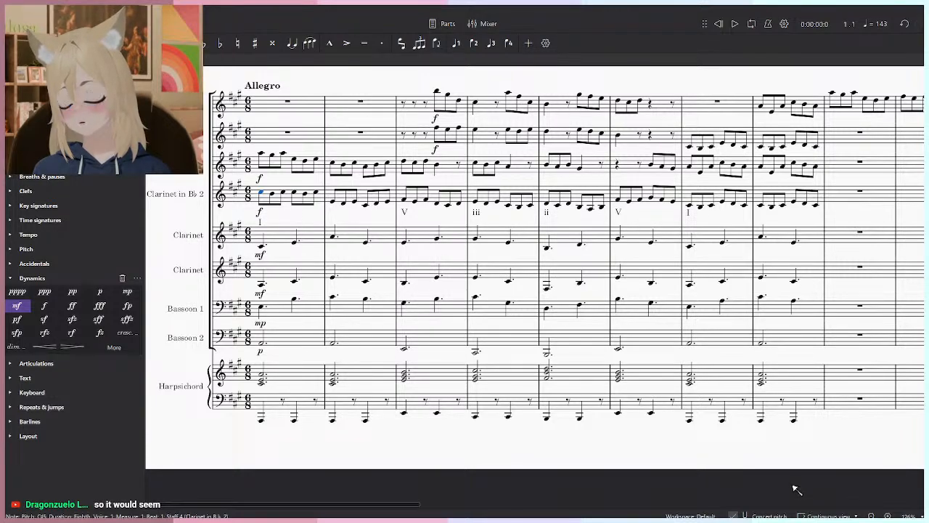
pyautogui.click(798, 495)
pyautogui.press('F10')
pyautogui.press('F10')
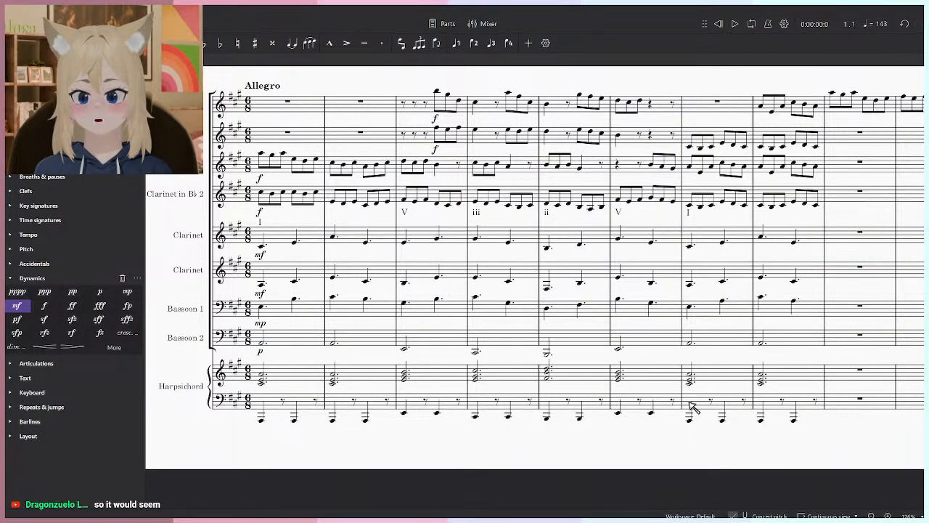
# - Show and hide the score's timeline, and check the available playback settings
pyautogui.hotkey('ctrl', 'F12')
pyautogui.hotkey('ctrl', 'F12')
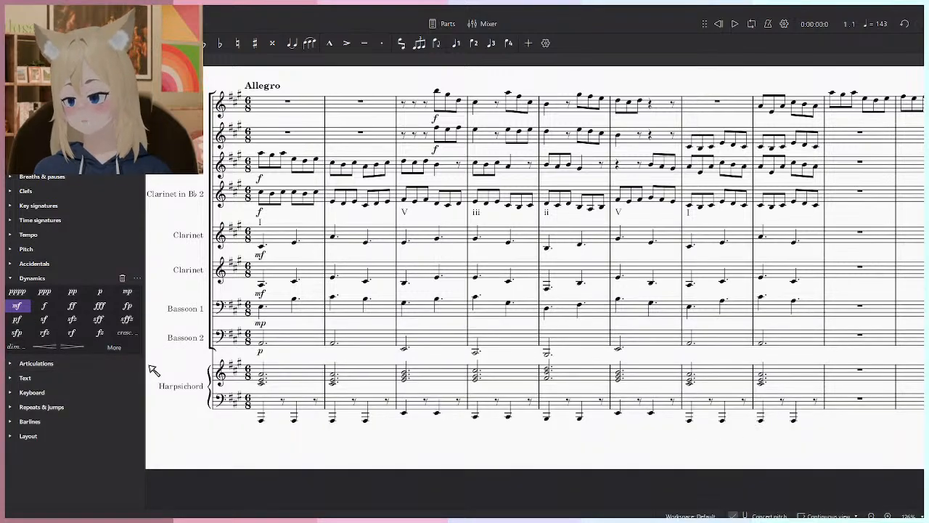
pyautogui.hotkey('ctrl', 'F12')
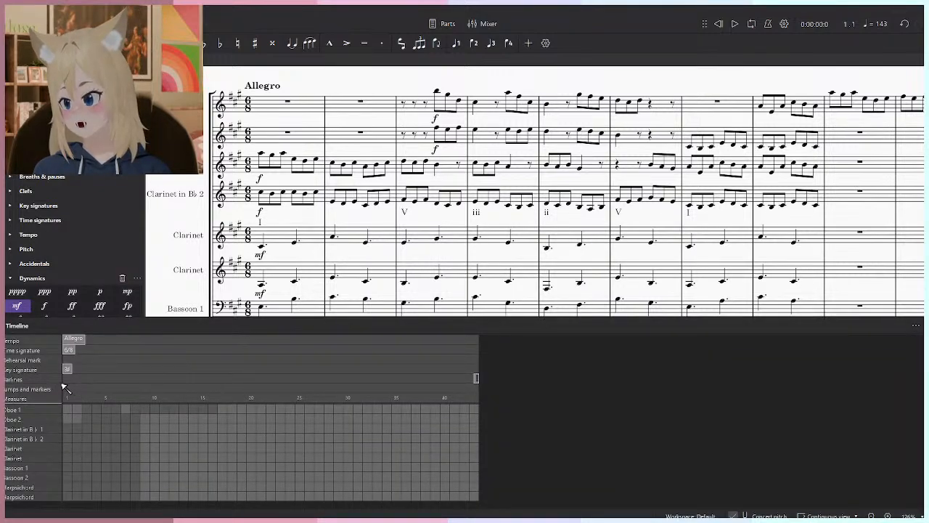
pyautogui.hotkey('ctrl', 'F12')
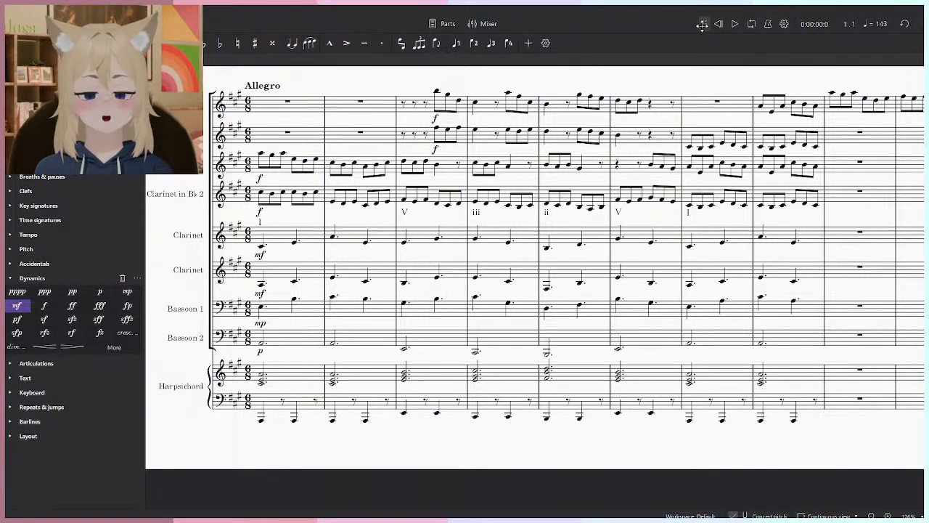
pyautogui.click(785, 25)
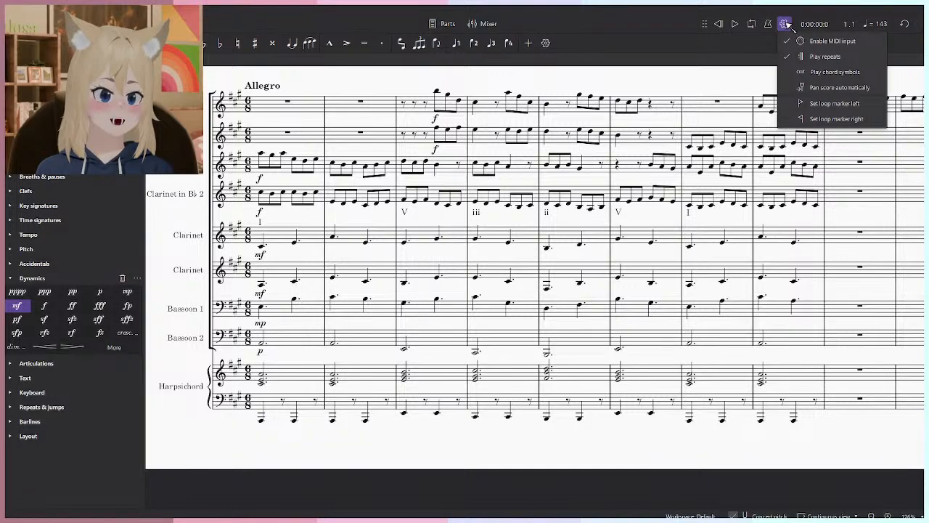
pyautogui.click(788, 25)
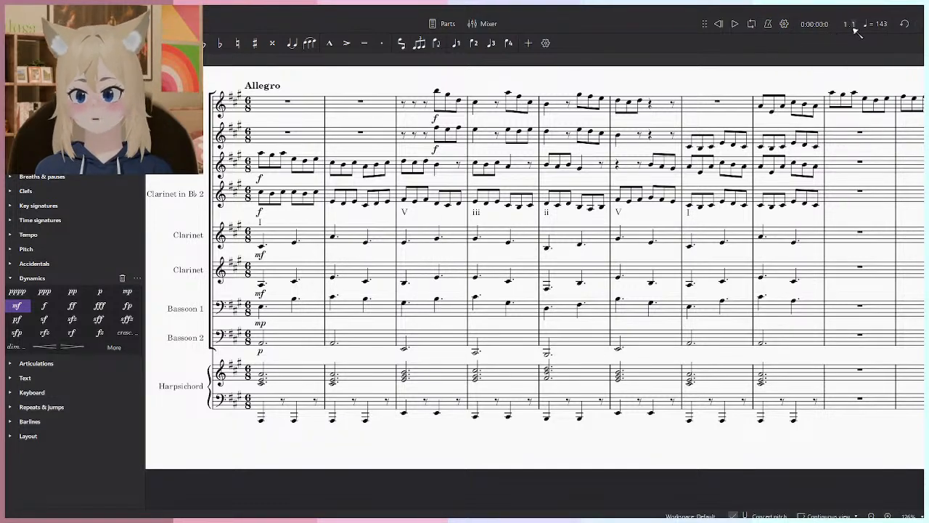
# - View the instruments list and the recent scores page, return to the Allegro score, and check the selection filter before restoring the palettes
pyautogui.click(64, 62)
pyautogui.click(21, 24)
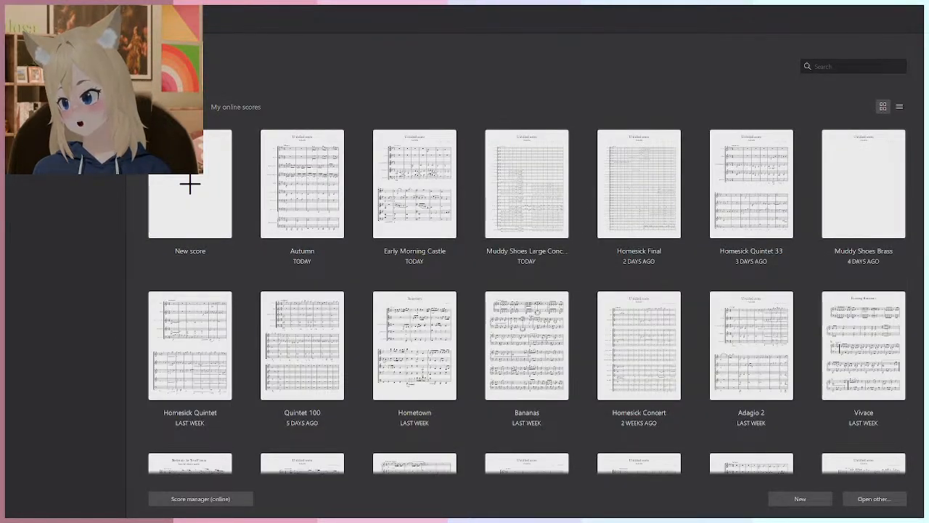
pyautogui.click(51, 24)
pyautogui.hotkey('alt', 'v')
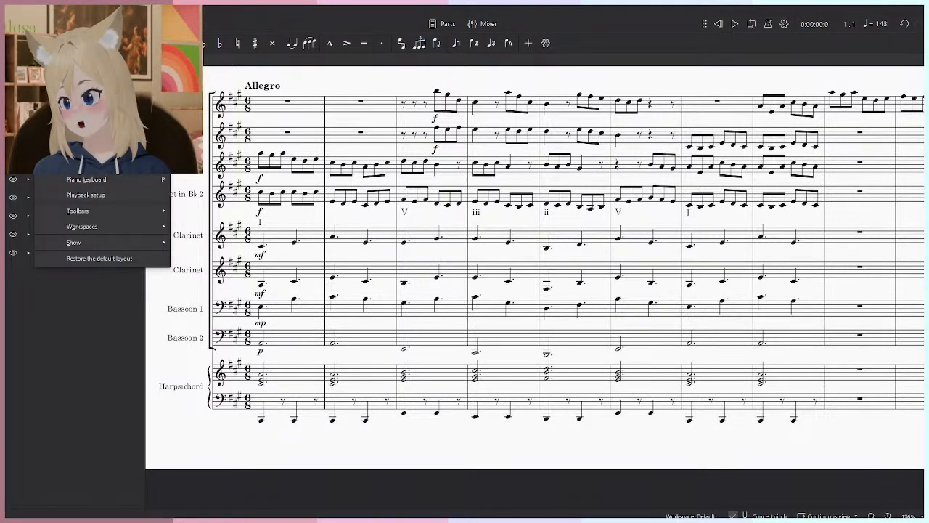
pyautogui.press('s')
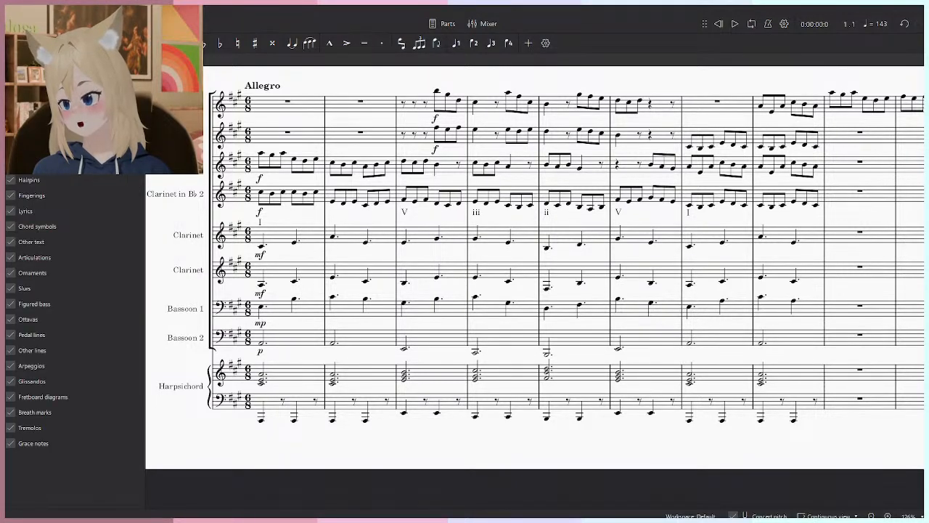
pyautogui.hotkey('alt', 'v')
pyautogui.press('p')
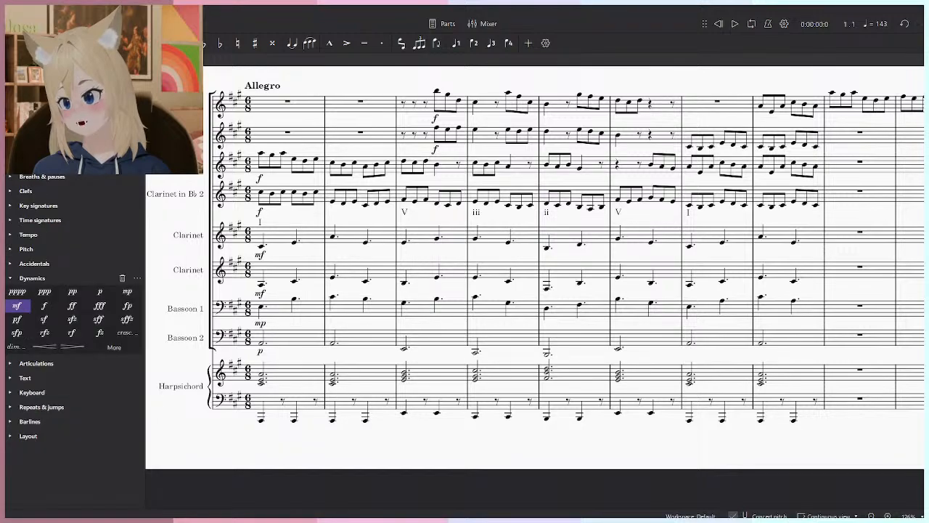
# - Examine the score's project properties, including its file path and version details, and cancel the dialog
pyautogui.hotkey('alt', 'v')
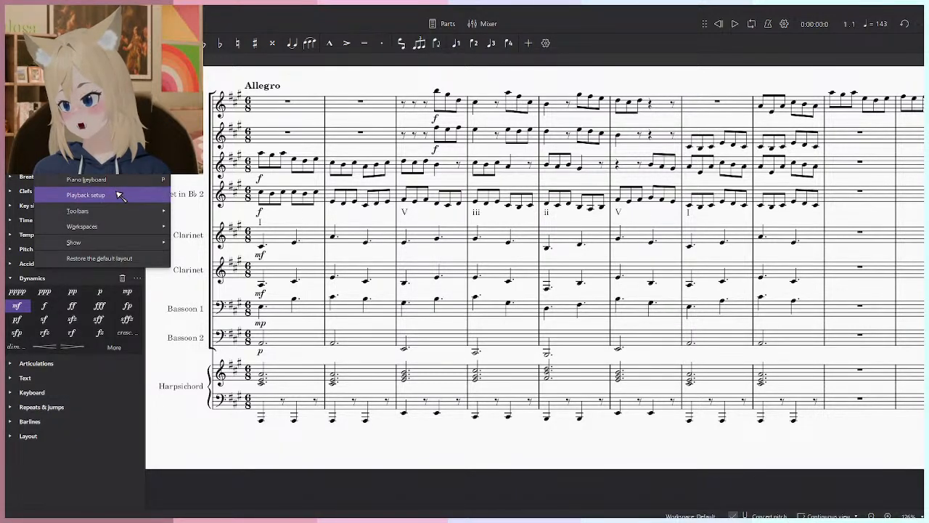
pyautogui.moveTo(114, 247)
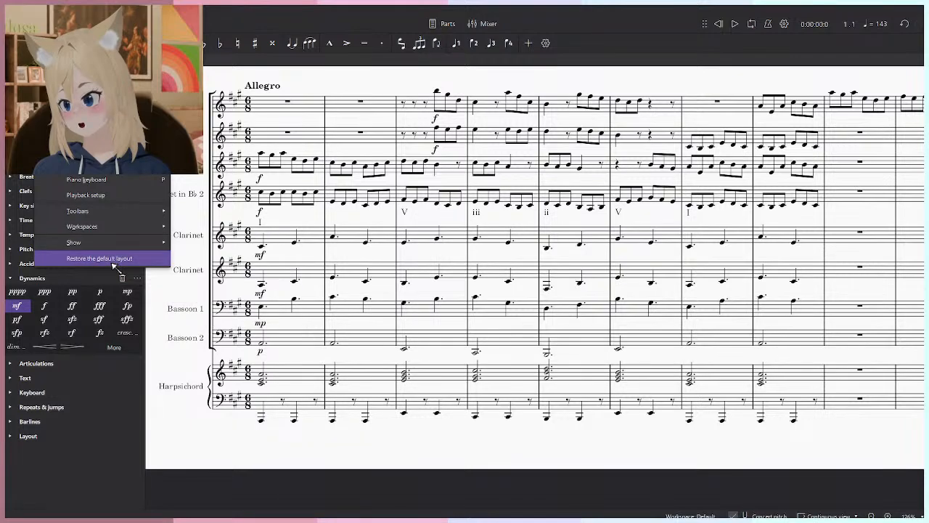
pyautogui.press('Left')
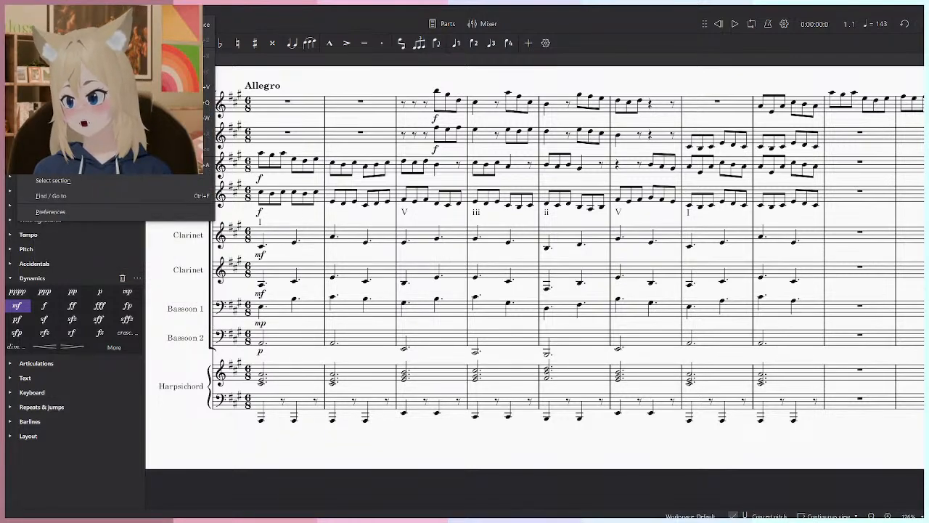
pyautogui.press('Left')
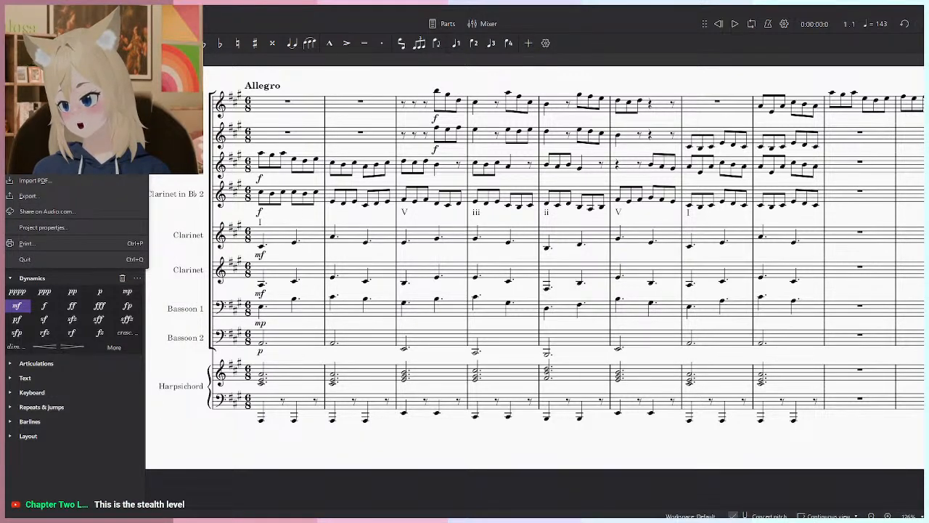
pyautogui.click(44, 227)
pyautogui.scroll(-2, 366, 276)
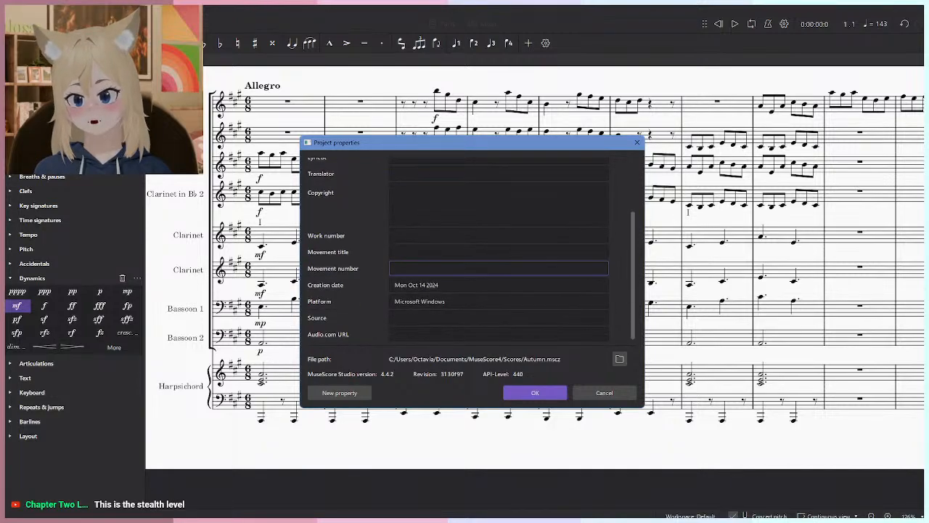
pyautogui.scroll(2, 457, 248)
pyautogui.scroll(-2, 450, 334)
pyautogui.click(604, 392)
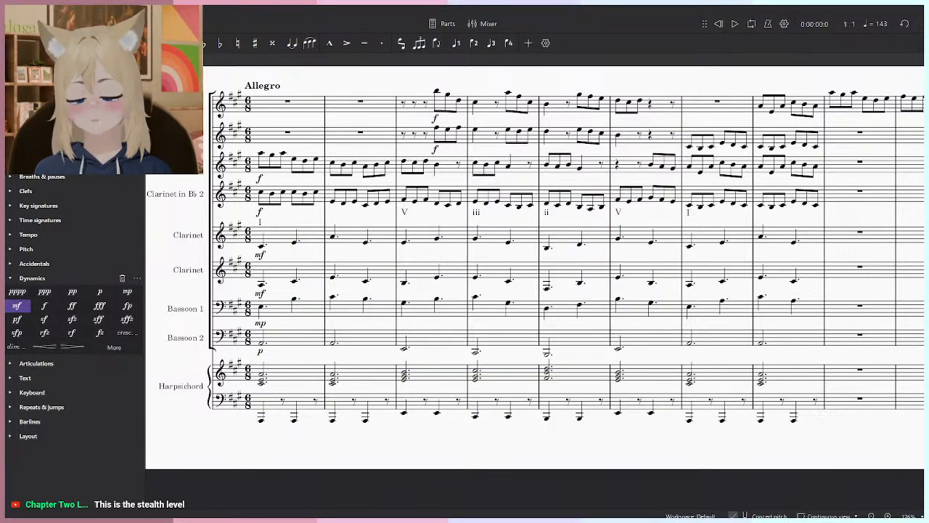
pyautogui.click(25, 9)
pyautogui.moveTo(43, 9)
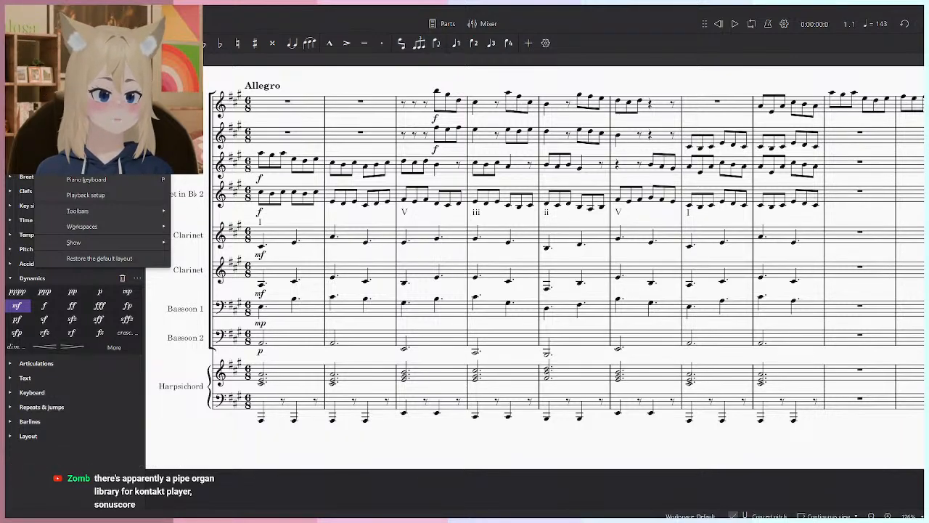
pyautogui.press('Escape')
pyautogui.click(106, 10)
pyautogui.click(106, 9)
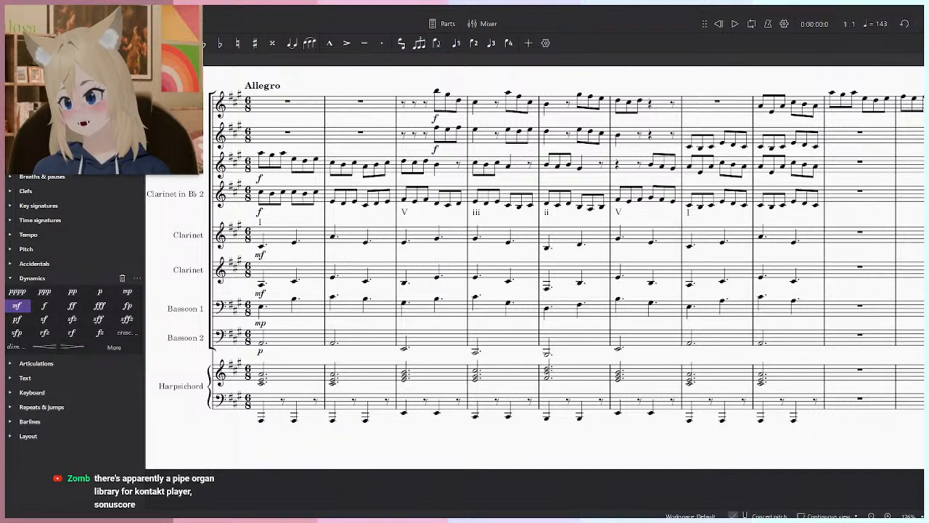
pyautogui.moveTo(108, 10)
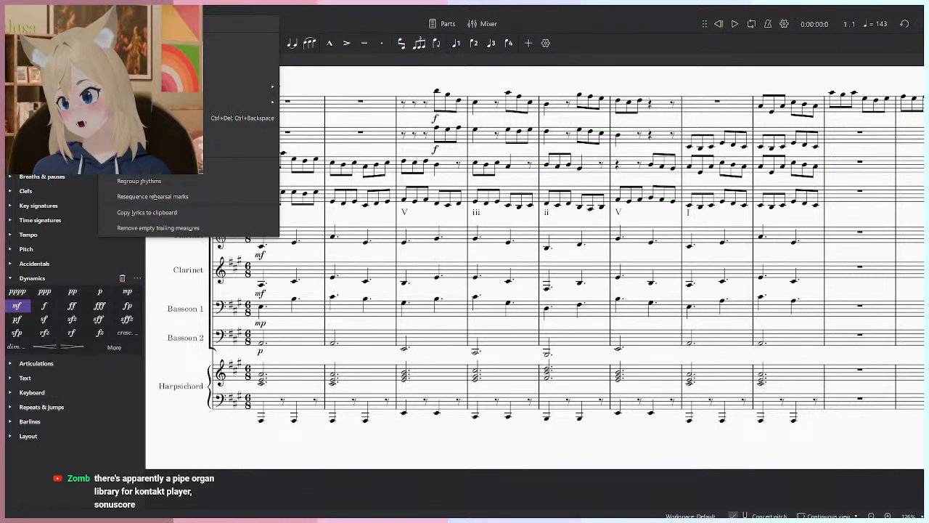
pyautogui.moveTo(240, 86)
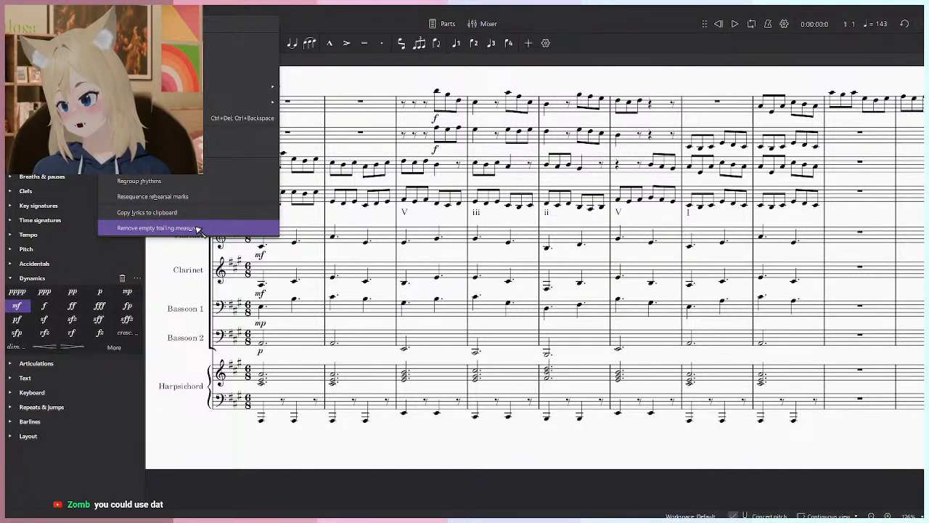
pyautogui.moveTo(136, 10)
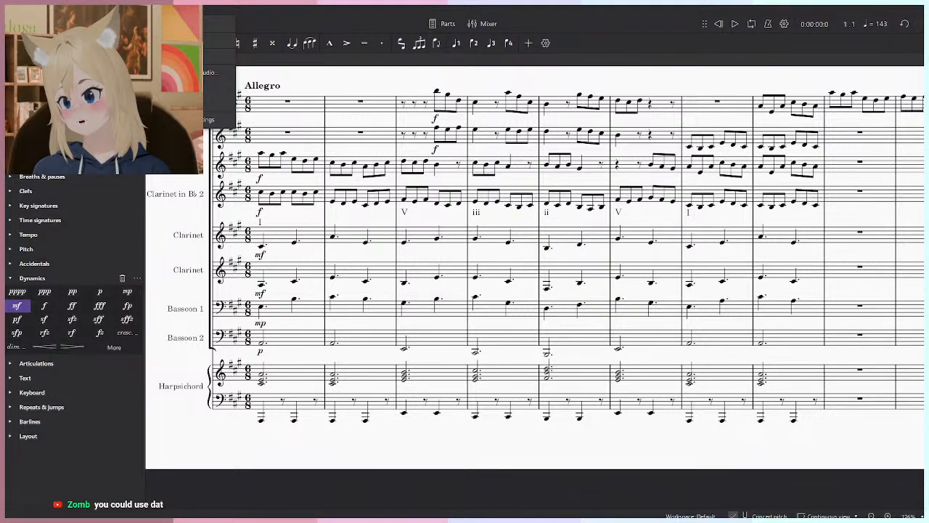
pyautogui.click(485, 75)
# - Review the mixer's instrument channels and their assigned sounds, including the Harpsichord's, and close the mixer
pyautogui.click(481, 24)
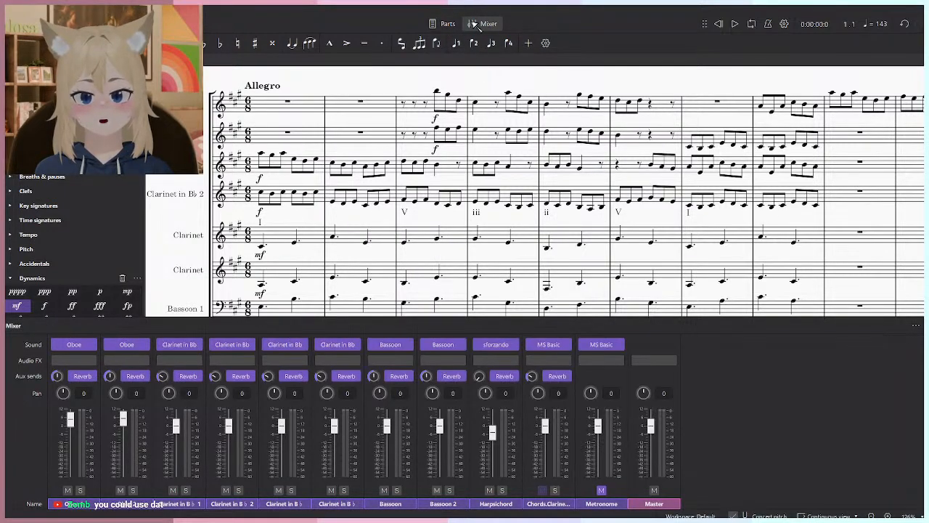
pyautogui.click(481, 24)
pyautogui.click(481, 24)
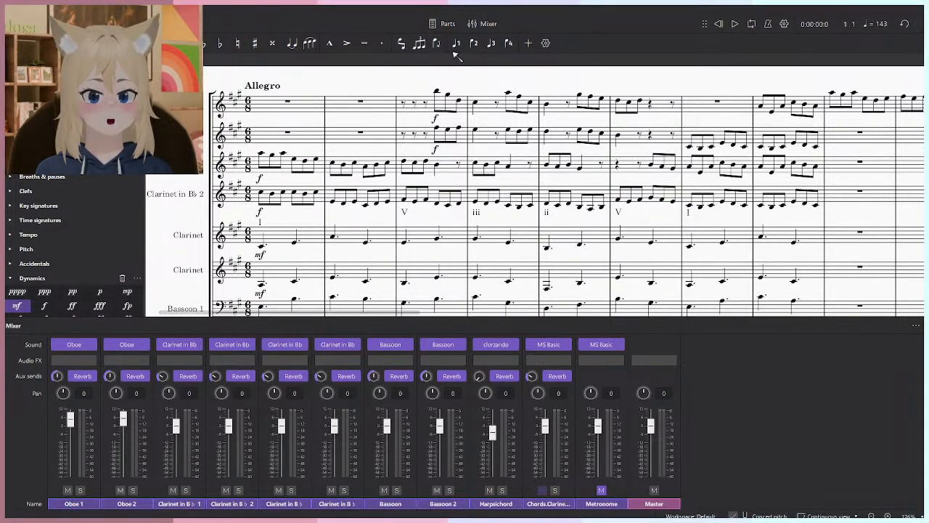
pyautogui.click(482, 25)
pyautogui.click(498, 211)
# - Switch to the browser and, in the soundfont's save dialog, open the MuseScore4 folder inside Documents
pyautogui.hotkey('alt', 'Tab')
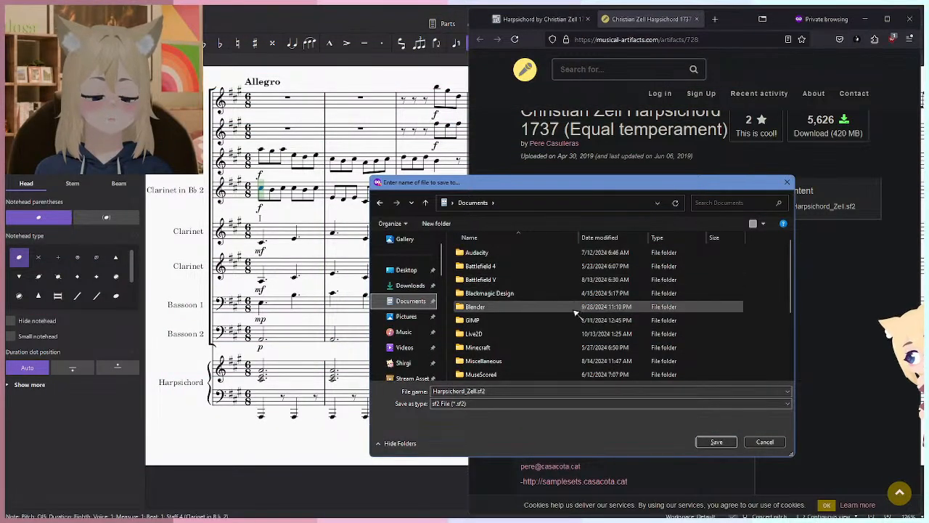
pyautogui.scroll(-3, 537, 312)
pyautogui.scroll(3, 546, 329)
pyautogui.scroll(-3, 545, 329)
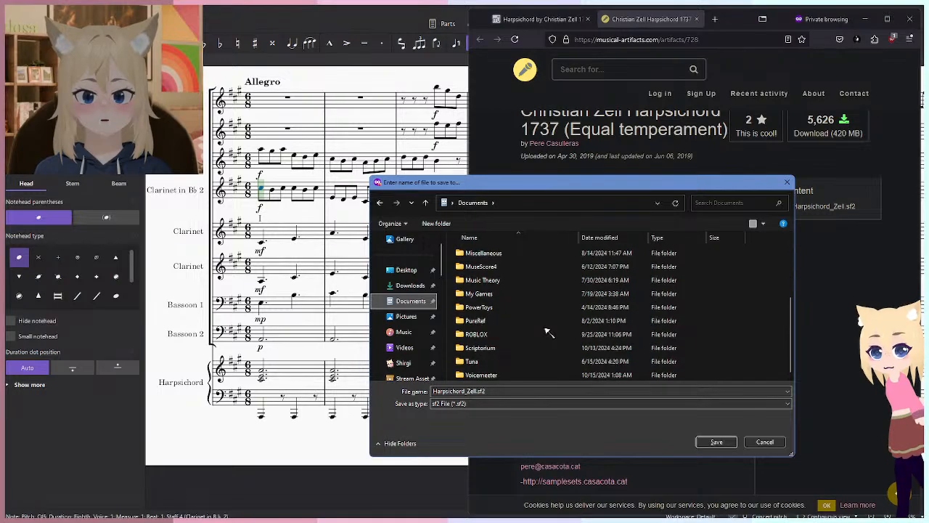
pyautogui.scroll(3, 545, 333)
pyautogui.scroll(-2, 531, 307)
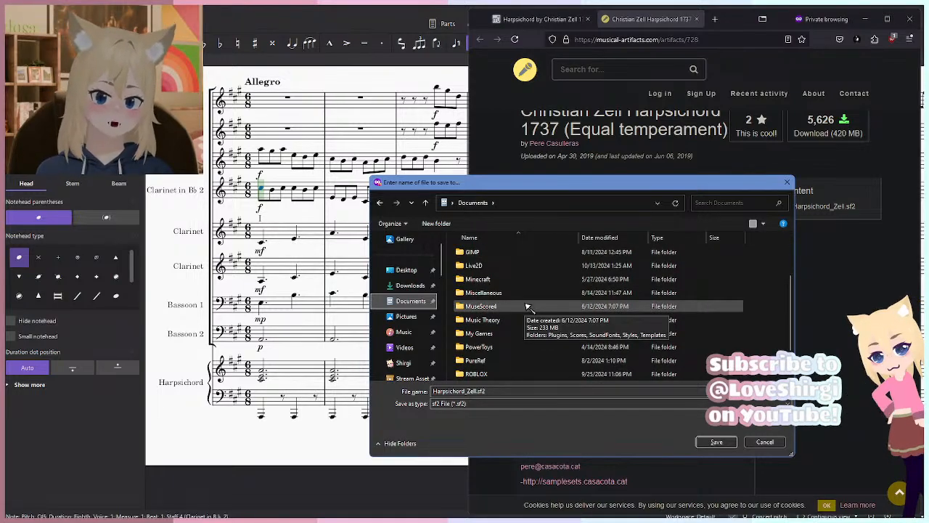
pyautogui.click(513, 310)
pyautogui.doubleClick(512, 310)
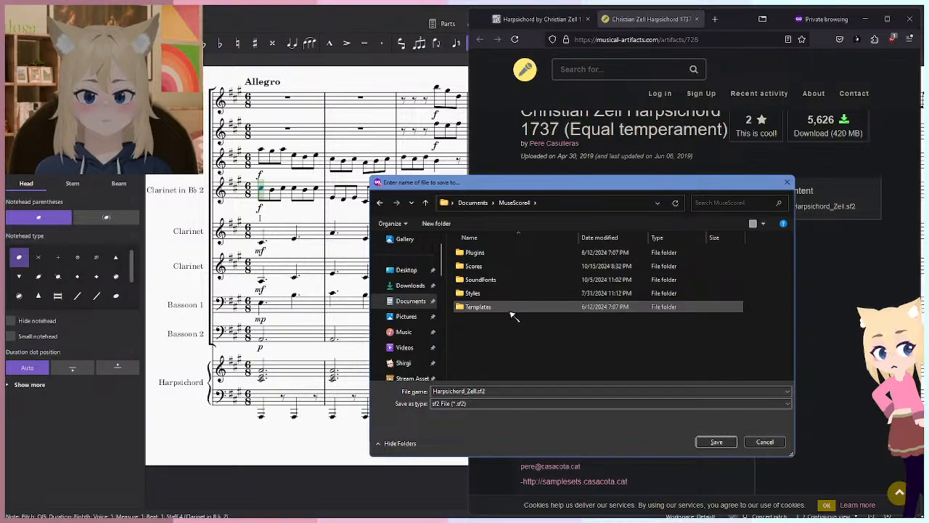
# - Save Harpsichord_Zell.sf2 into MuseScore4's SoundFonts folder, and close both harpsichord web pages
pyautogui.doubleClick(498, 267)
pyautogui.hotkey('alt', 'Left')
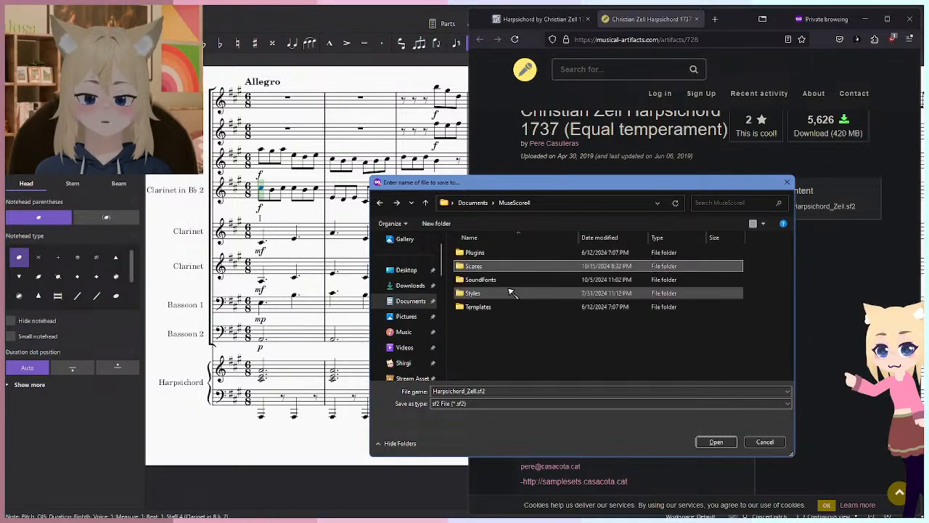
pyautogui.click(499, 281)
pyautogui.doubleClick(499, 281)
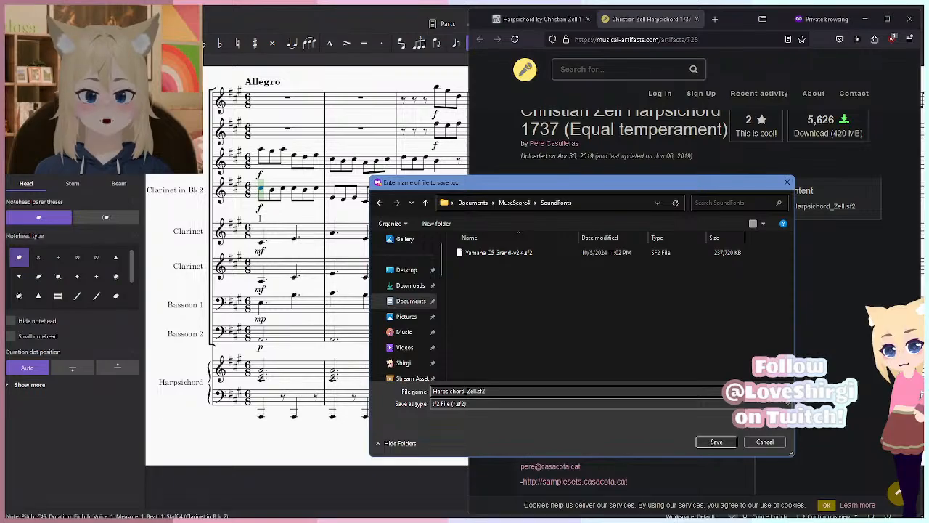
pyautogui.click(715, 442)
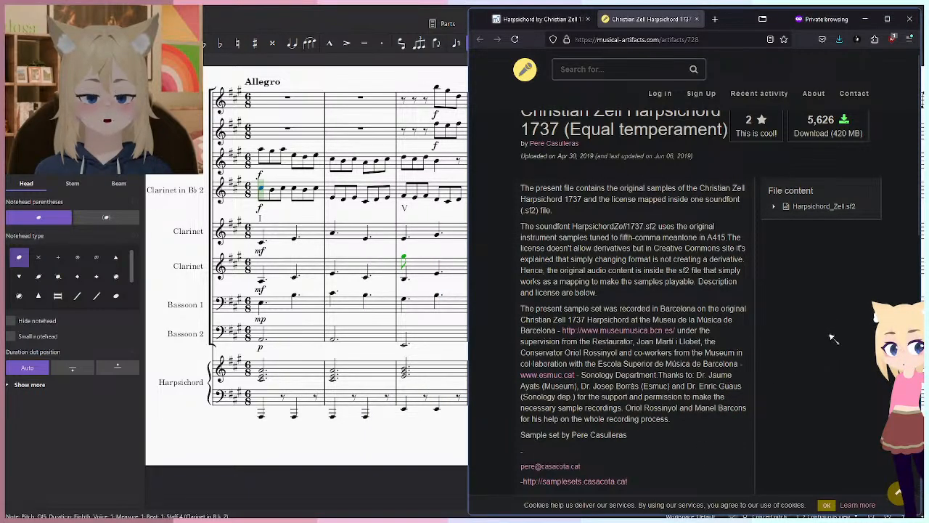
pyautogui.hotkey('ctrl', 'w')
pyautogui.hotkey('ctrl', 'w')
# - Leave note input in the Allegro score
pyautogui.moveTo(630, 296); pyautogui.dragTo(635, 306)
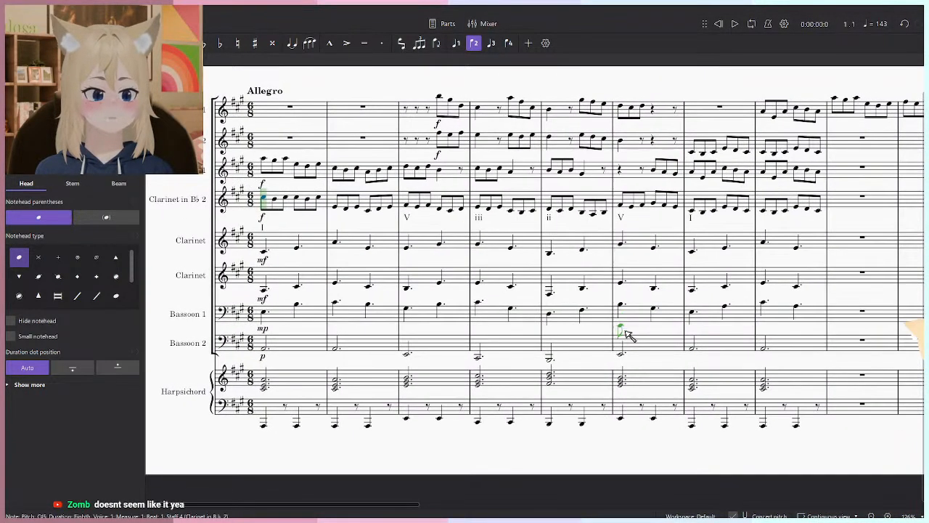
pyautogui.moveTo(619, 355); pyautogui.dragTo(584, 333)
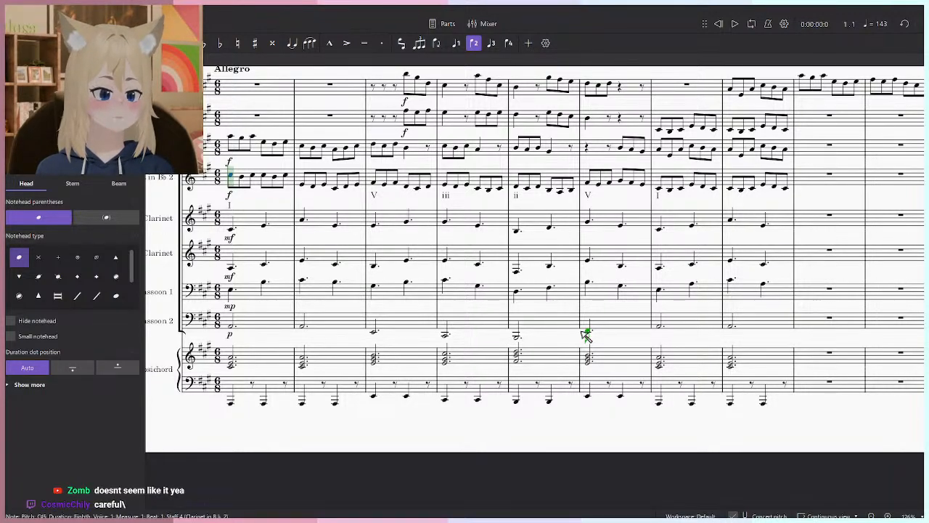
pyautogui.moveTo(541, 286); pyautogui.dragTo(555, 324)
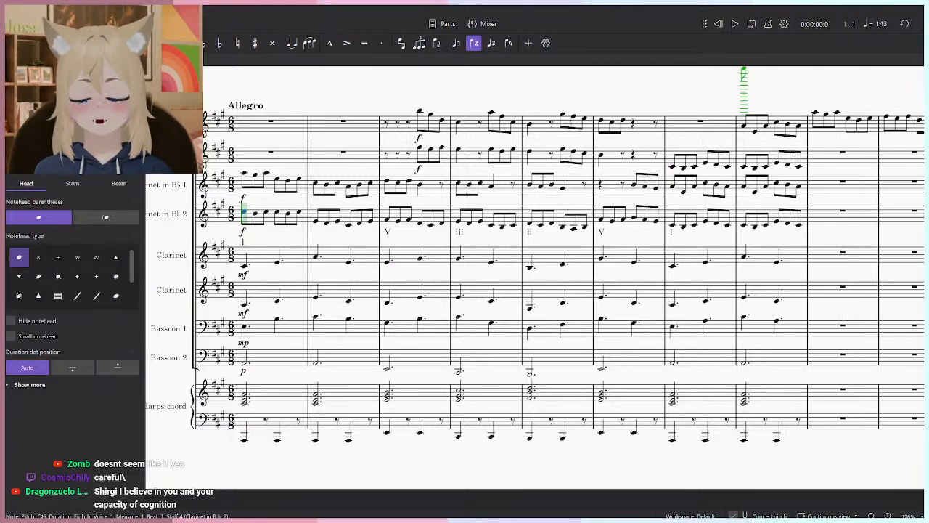
pyautogui.moveTo(573, 230)
pyautogui.mouseDown()
pyautogui.moveTo(496, 263)
pyautogui.moveTo(487, 220)
pyautogui.mouseUp()
pyautogui.press('Escape')
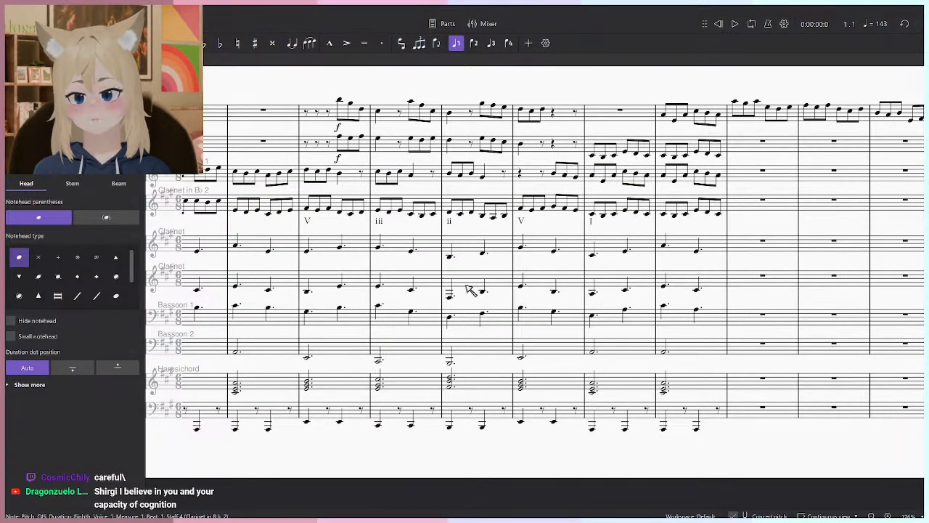
# - Find MuseScore Studio by searching the computer's apps for "muse" and launch it
pyautogui.press('super+d')
pyautogui.press('super')
pyautogui.press('super')
pyautogui.hotkey('alt', 'space')
pyautogui.write('muse')
pyautogui.press('Down')
pyautogui.press('Return')
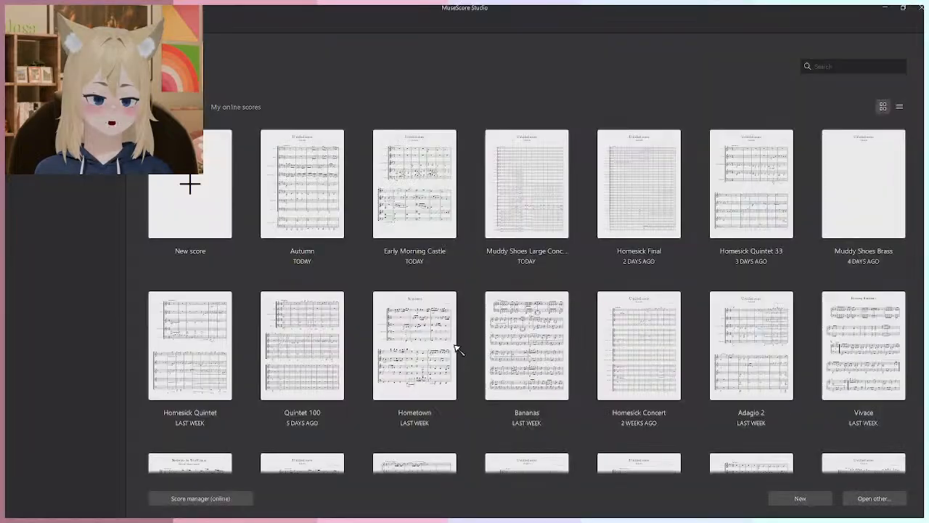
# - Look through the recent scores and open the Autumn score
pyautogui.scroll(-5, 456, 349)
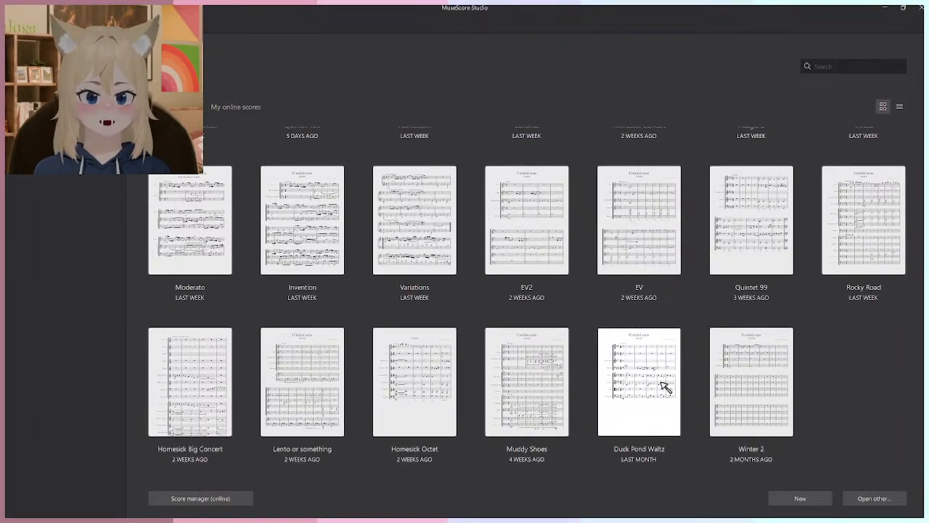
pyautogui.scroll(4, 663, 384)
pyautogui.scroll(1, 674, 373)
pyautogui.scroll(-8, 527, 319)
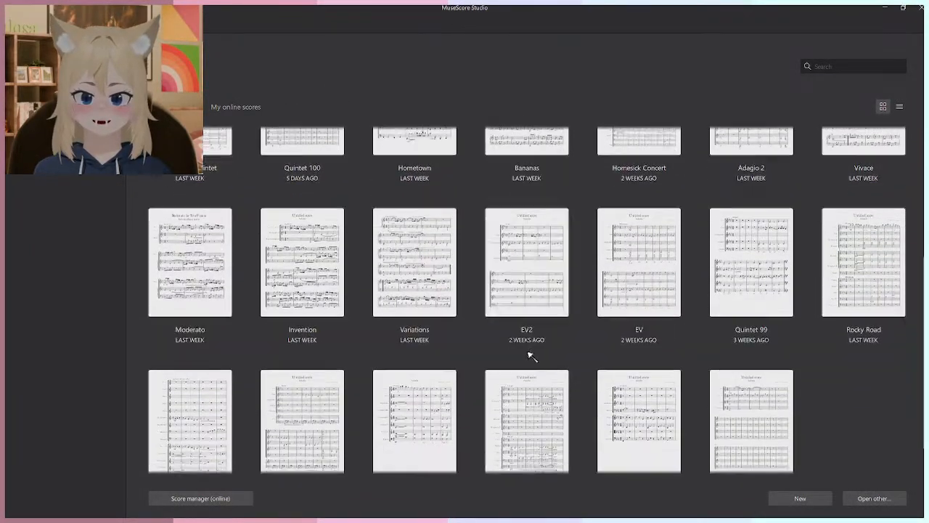
pyautogui.scroll(7, 804, 425)
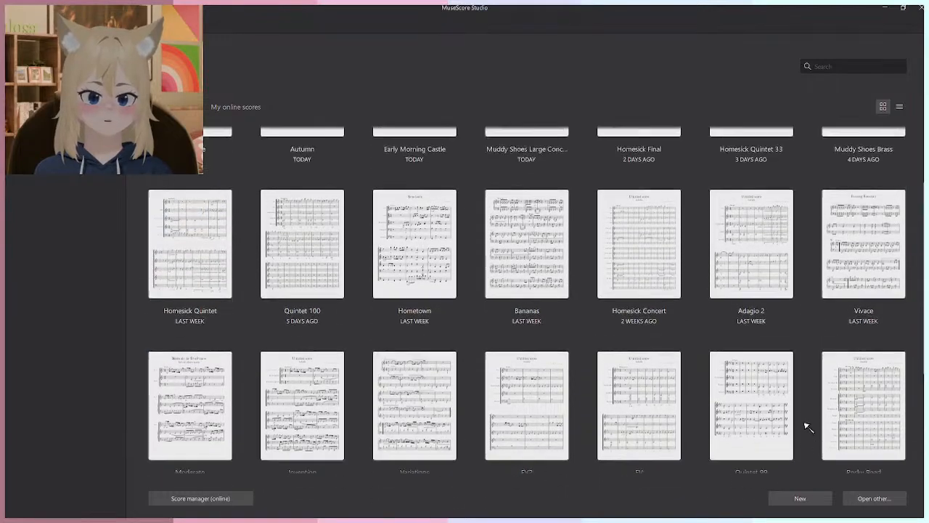
pyautogui.scroll(-8, 775, 368)
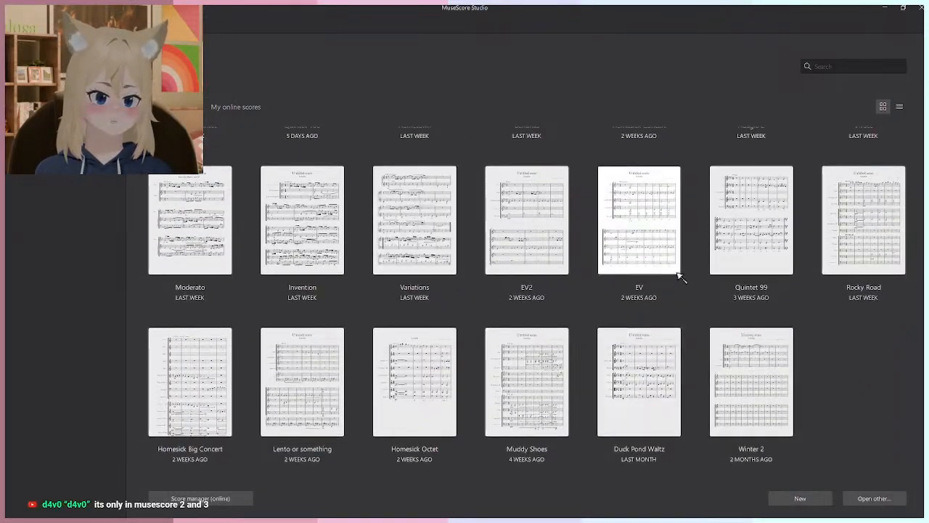
pyautogui.scroll(7, 349, 300)
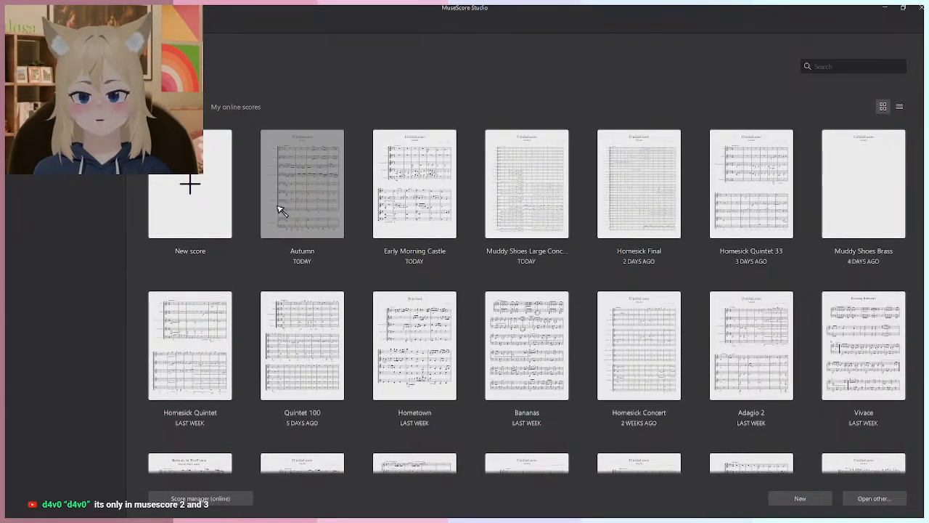
pyautogui.click(337, 211)
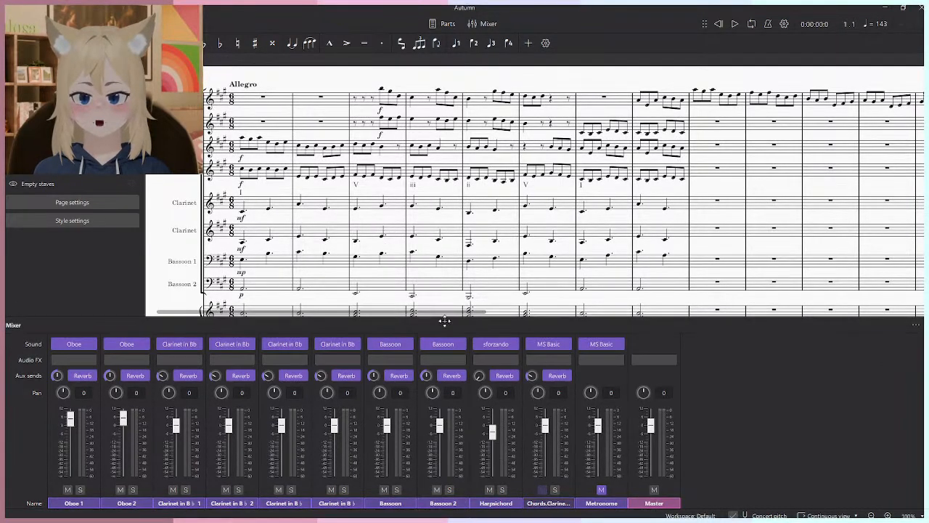
# - Set the Harpsichord channel's sound to the I 8' II 8' preset in Bank 0 of the Harpsichord_Zell soundfont
pyautogui.click(513, 344)
pyautogui.moveTo(555, 407)
pyautogui.moveTo(639, 408)
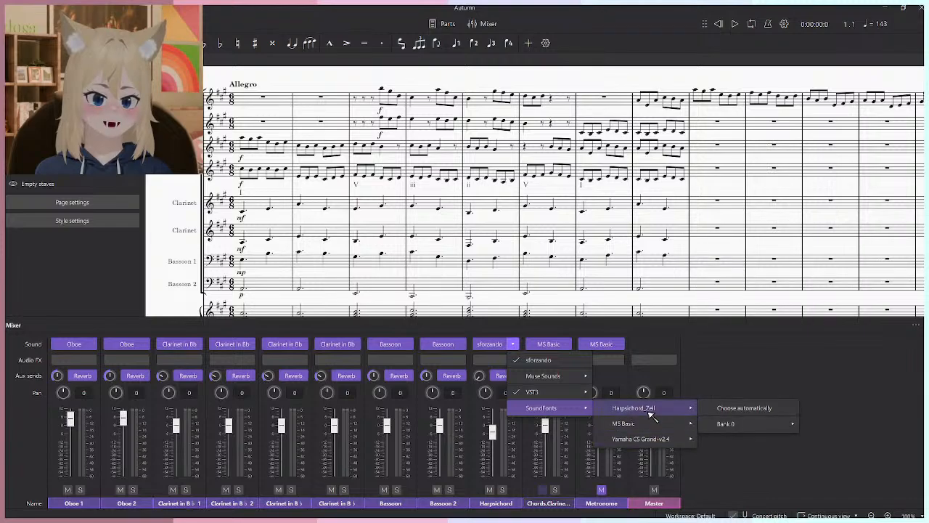
pyautogui.moveTo(755, 424)
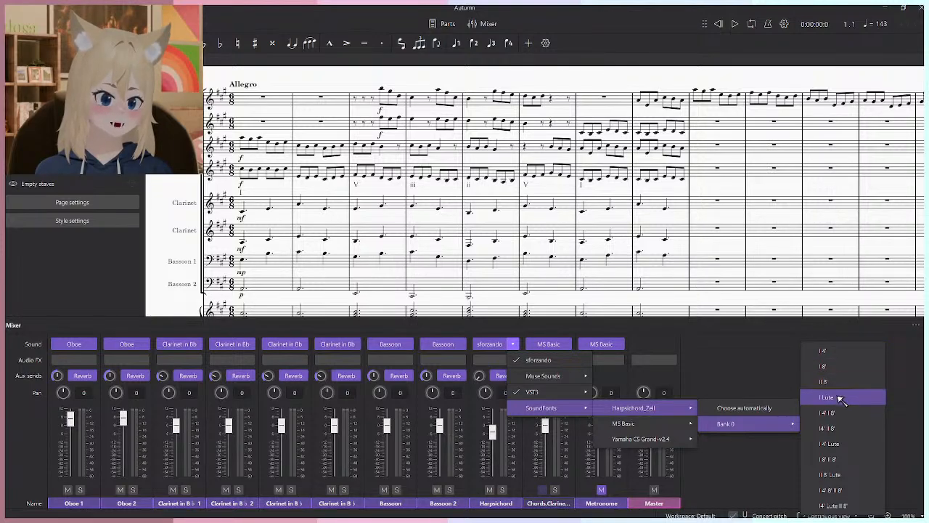
pyautogui.click(855, 469)
# - Solo the Harpsichord channel and play the score to hear its new sound alone
pyautogui.scroll(-2, 678, 258)
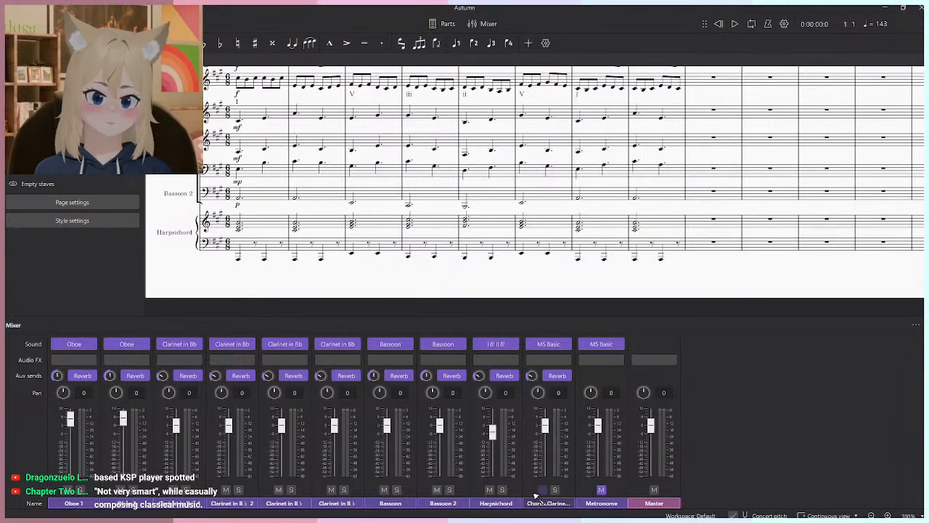
pyautogui.click(502, 491)
pyautogui.press('space')
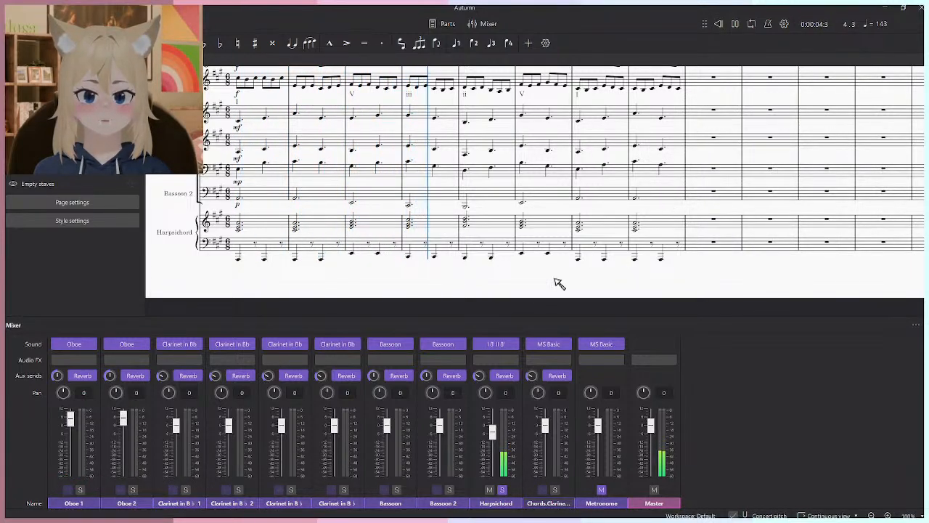
# - Try the II 8' Lute preset of Harpsichord_Zell on the Harpsichord and play the score from the beginning
pyautogui.click(512, 343)
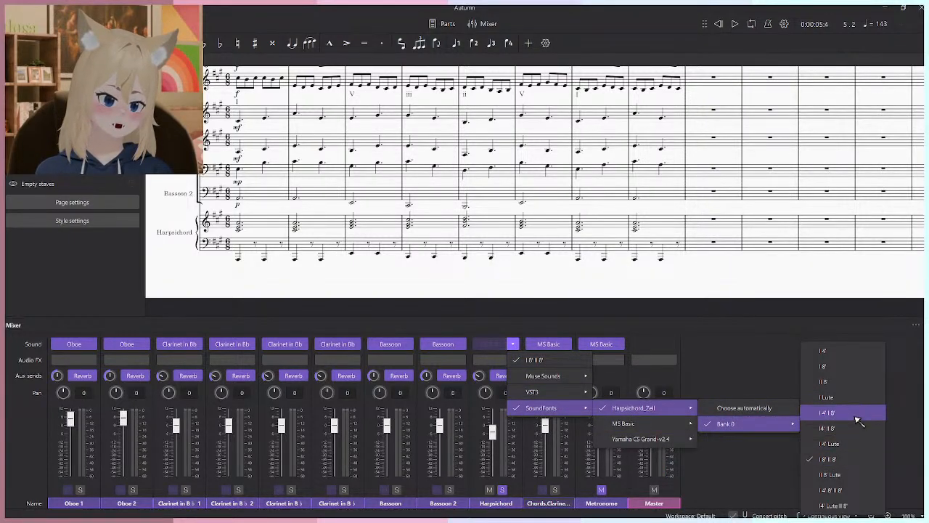
pyautogui.click(854, 476)
pyautogui.click(719, 24)
pyautogui.press('space')
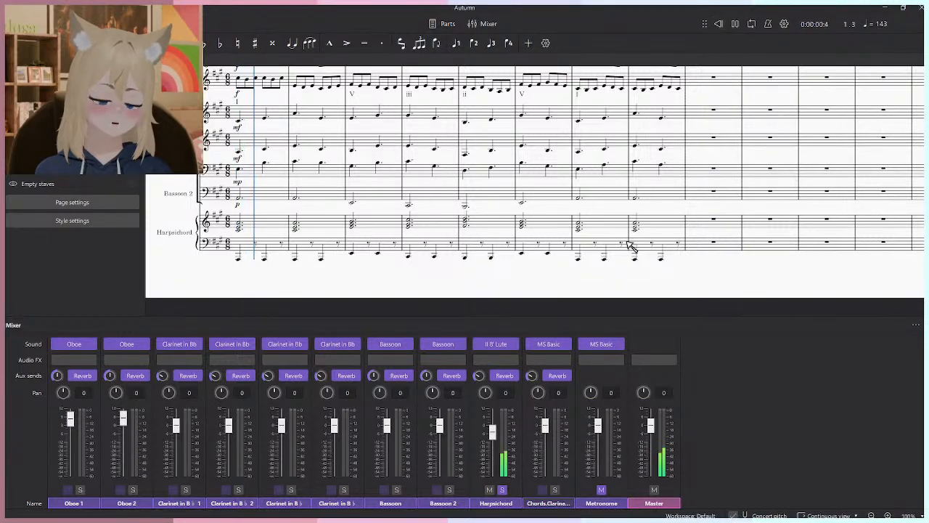
pyautogui.press('space')
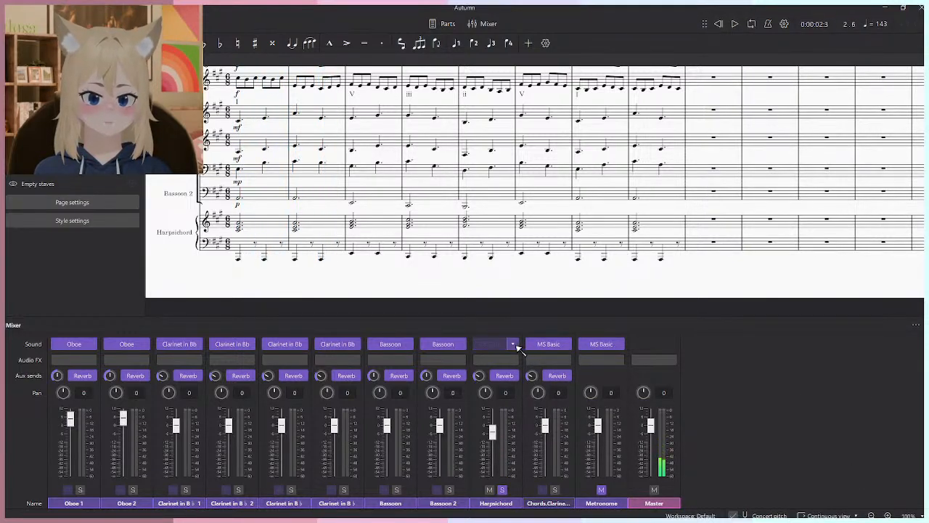
# - Switch the Harpsichord channel's sound back to the I 8' II 8' preset in Harpsichord_Zell's Bank 0
pyautogui.click(512, 344)
pyautogui.moveTo(633, 408)
pyautogui.moveTo(726, 424)
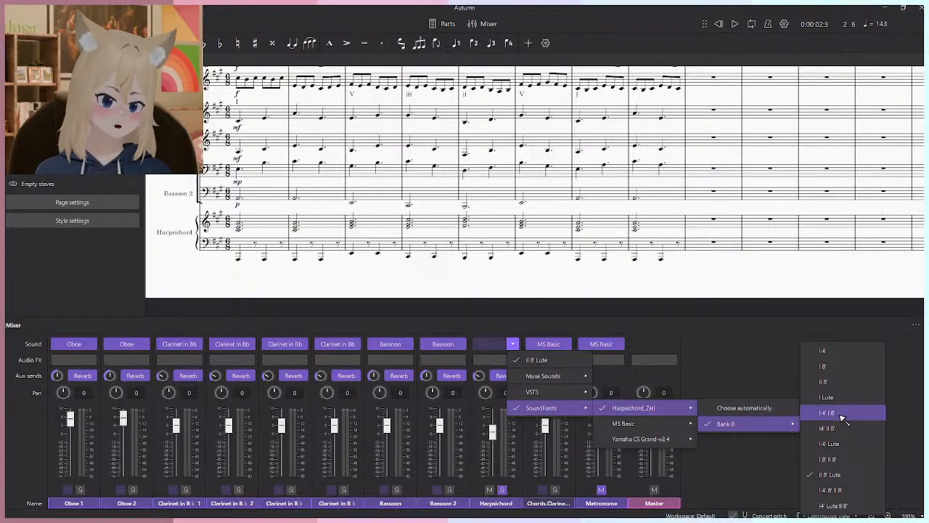
pyautogui.click(850, 459)
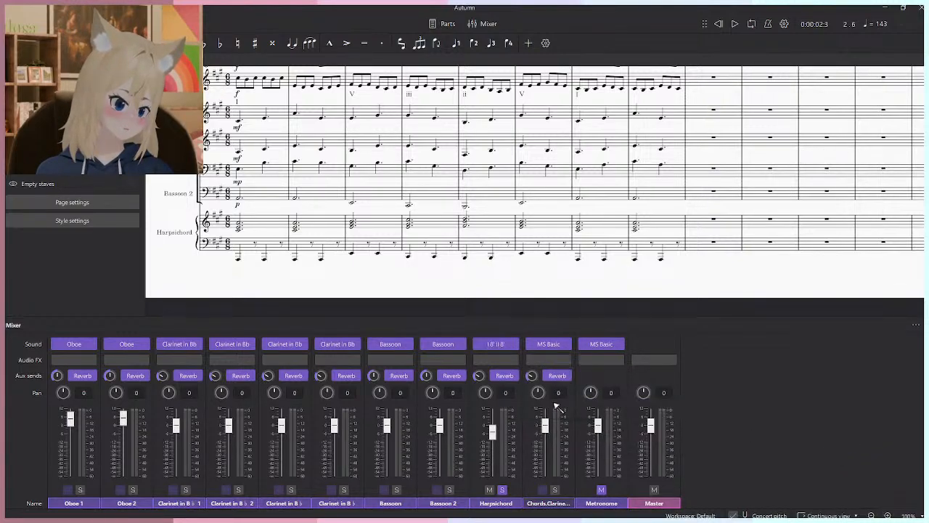
# - Turn off the Harpsichord's solo, lower its volume in the mixer, and play the opening with all instruments
pyautogui.click(502, 490)
pyautogui.moveTo(494, 447); pyautogui.dragTo(493, 459)
pyautogui.moveTo(625, 100); pyautogui.dragTo(680, 146)
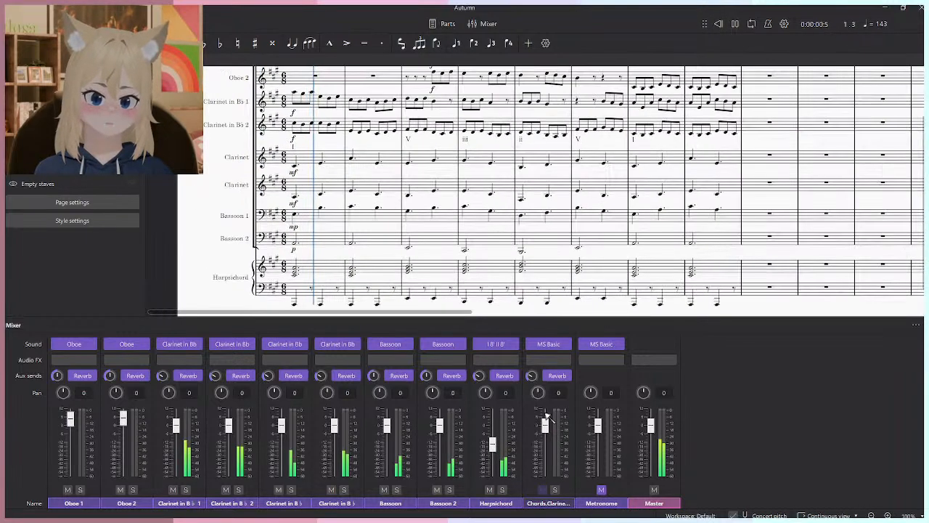
pyautogui.moveTo(515, 249); pyautogui.dragTo(498, 225)
pyautogui.moveTo(493, 444); pyautogui.dragTo(493, 444)
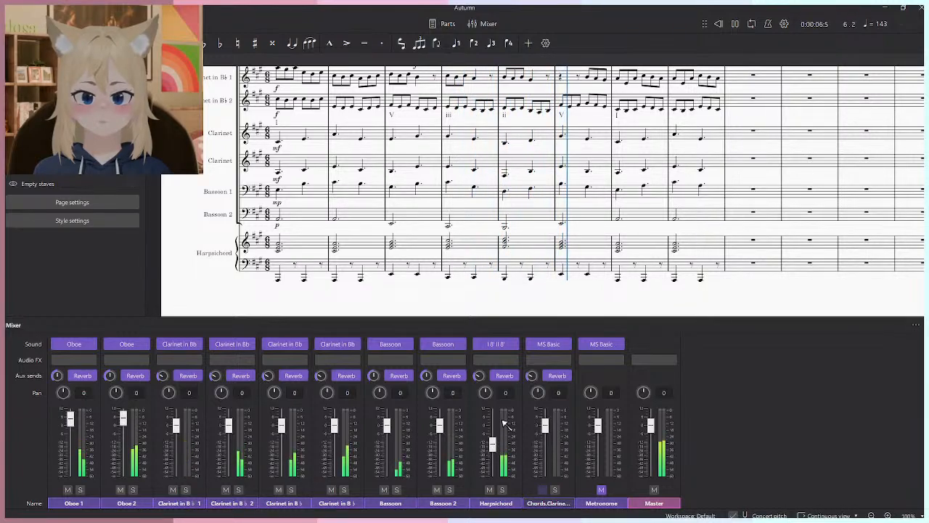
pyautogui.press('space')
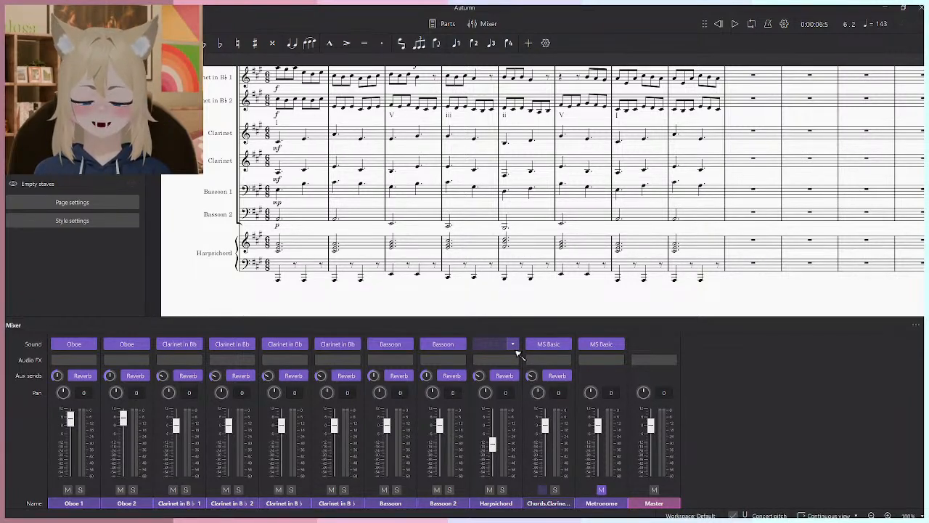
# - Select the accompaniment from the upper Clarinet through the Harpsichord in measures 1–8 and play only those parts
pyautogui.click(291, 138)
pyautogui.keyDown('shift'); pyautogui.click(719, 267); pyautogui.keyUp('shift')
pyautogui.press('space')
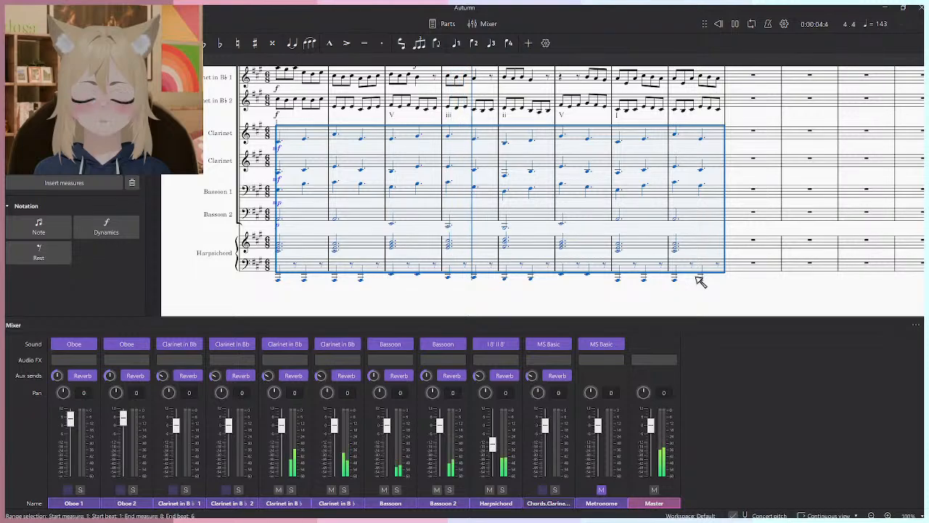
# - Raise the notes of the Harpsichord's bass staff in measures 1–8 by one octave
pyautogui.click(696, 276)
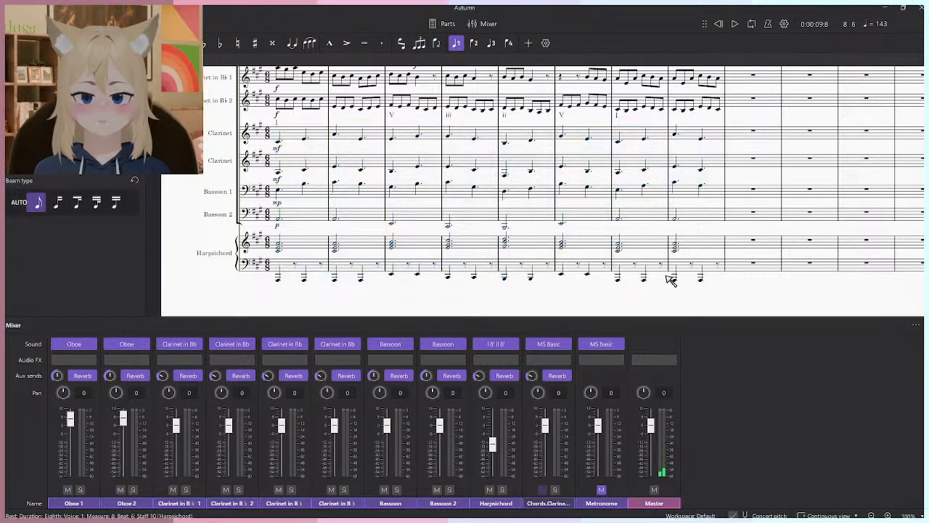
pyautogui.keyDown('shift'); pyautogui.click(279, 281); pyautogui.keyUp('shift')
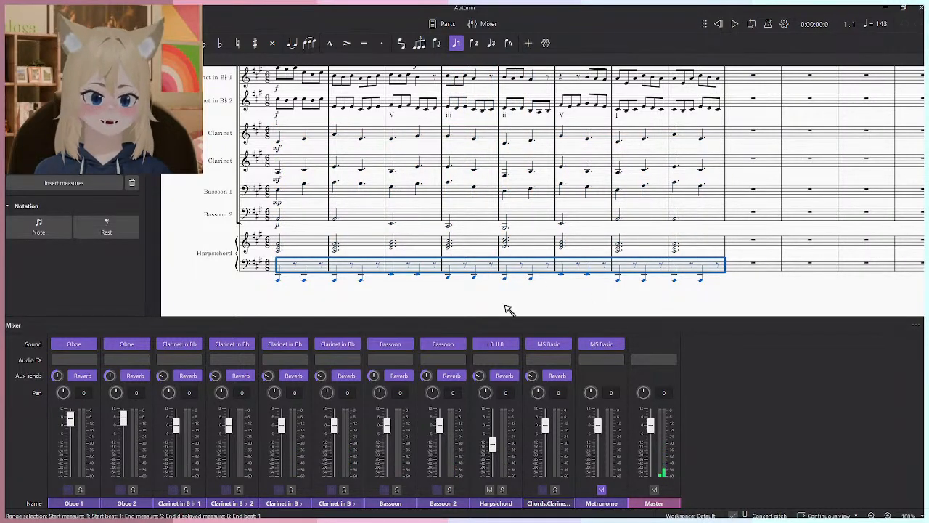
pyautogui.click(723, 268)
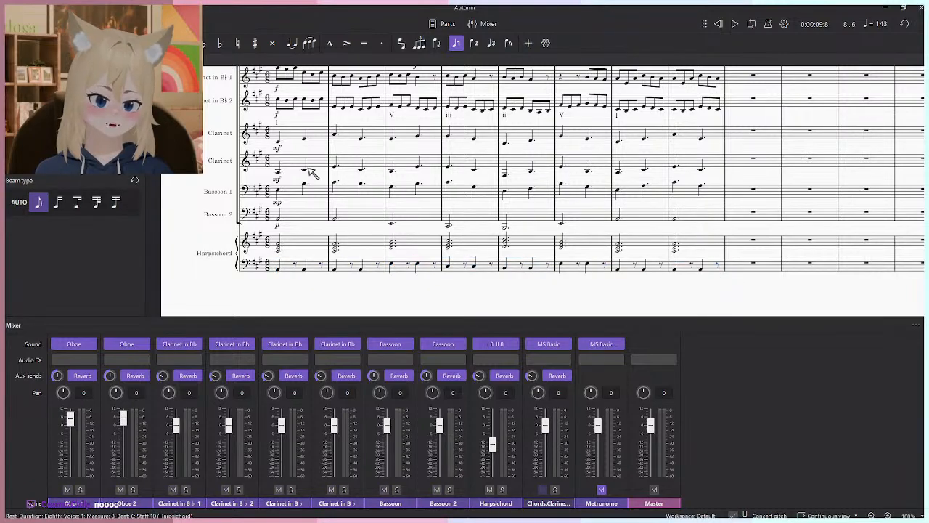
# - Select measures 1–8 from the upper Clarinet accompaniment staff down through the Harpsichord and play only those parts
pyautogui.click(279, 141)
pyautogui.keyDown('shift'); pyautogui.click(722, 270); pyautogui.keyUp('shift')
pyautogui.scroll(1, 594, 180)
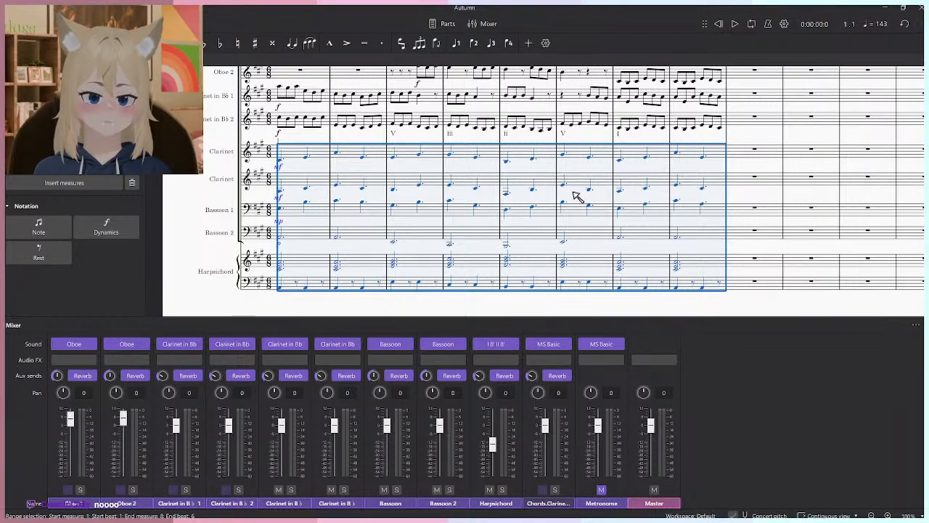
pyautogui.press('space')
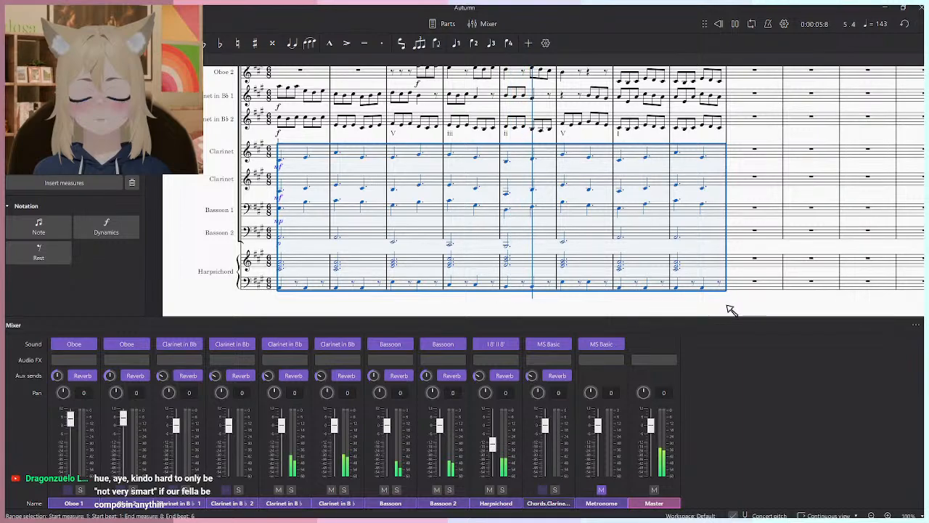
pyautogui.press('space')
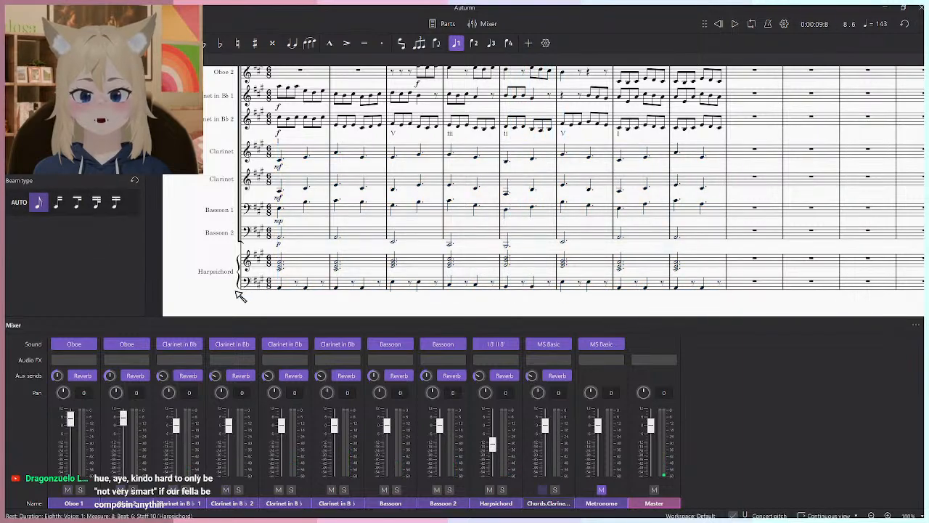
# - Lower the notes of both Harpsichord staves in measures 1–8 by one octave and play the opening with all instruments
pyautogui.keyDown('shift'); pyautogui.click(282, 292); pyautogui.keyUp('shift')
pyautogui.click(756, 299)
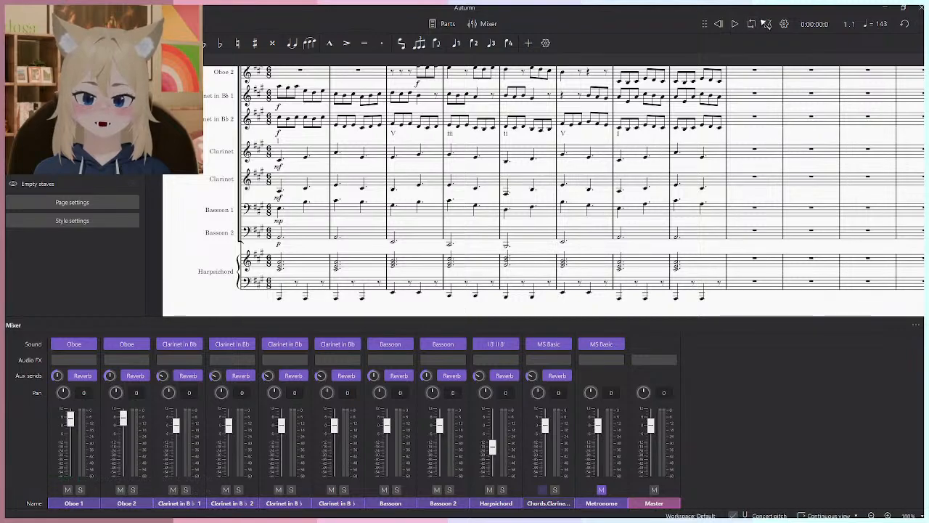
pyautogui.click(697, 261)
pyautogui.keyDown('shift'); pyautogui.click(295, 269); pyautogui.keyUp('shift')
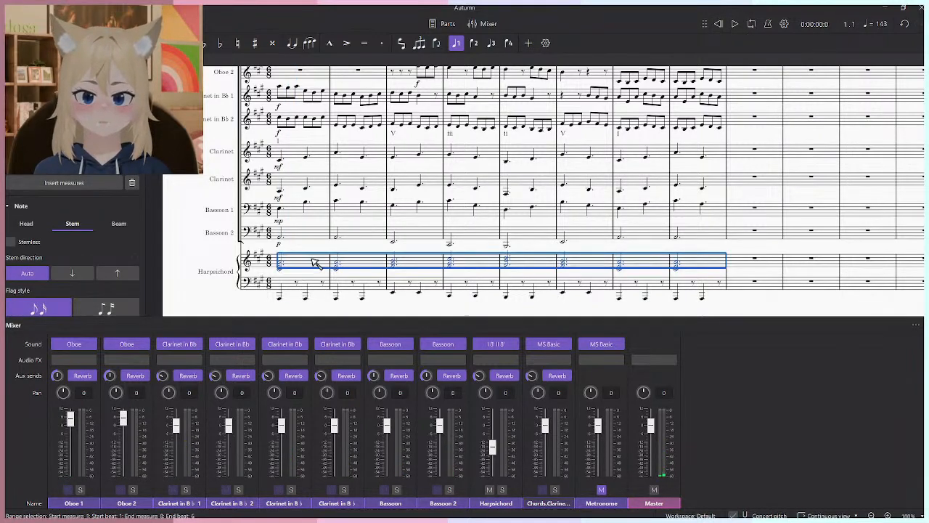
pyautogui.click(216, 258)
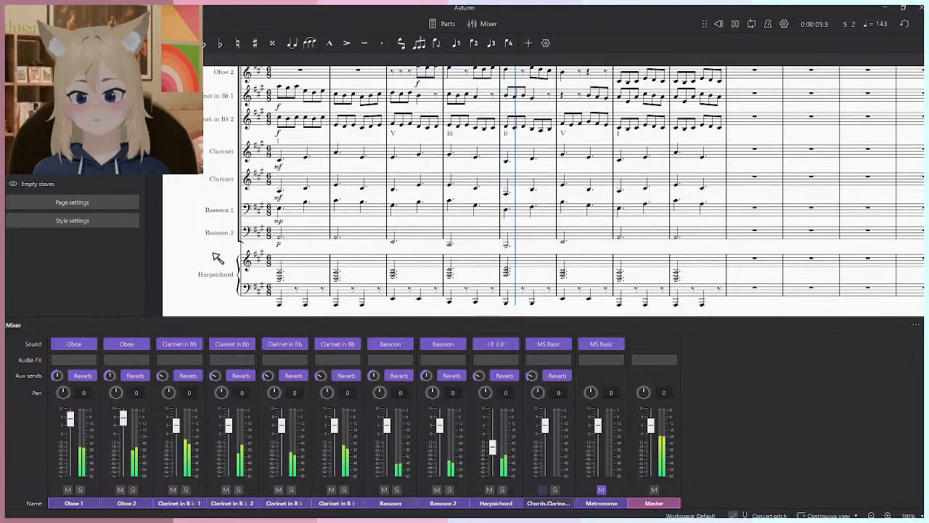
pyautogui.press('space')
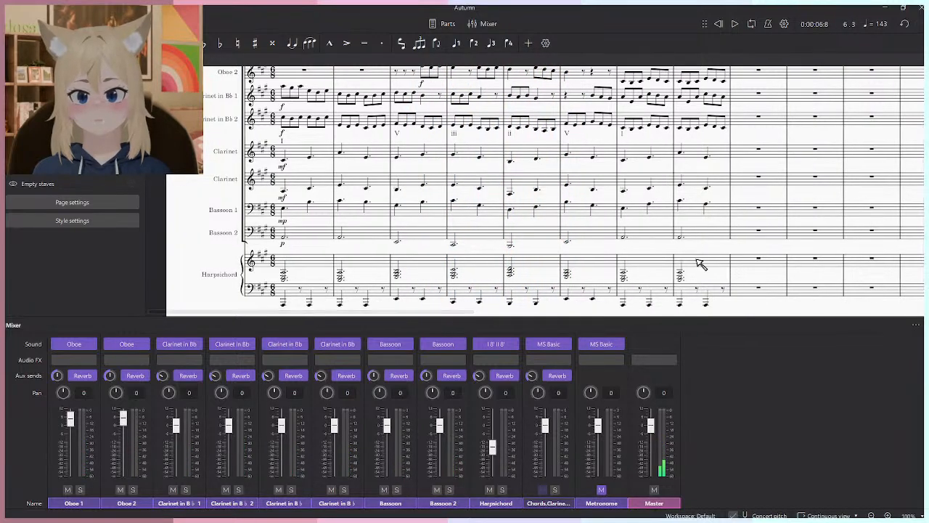
# - Add arpeggio signs to the Harpsichord's upper-staff chords in measures 1–8 and hide the mixer
pyautogui.click(696, 260)
pyautogui.keyDown('shift'); pyautogui.click(322, 260); pyautogui.keyUp('shift')
pyautogui.press('F10')
pyautogui.click(26, 64)
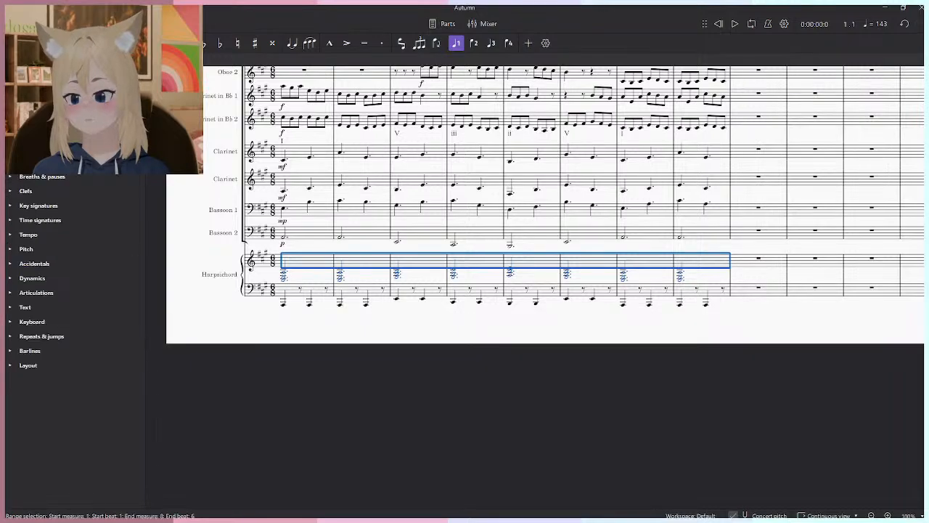
pyautogui.click(50, 104)
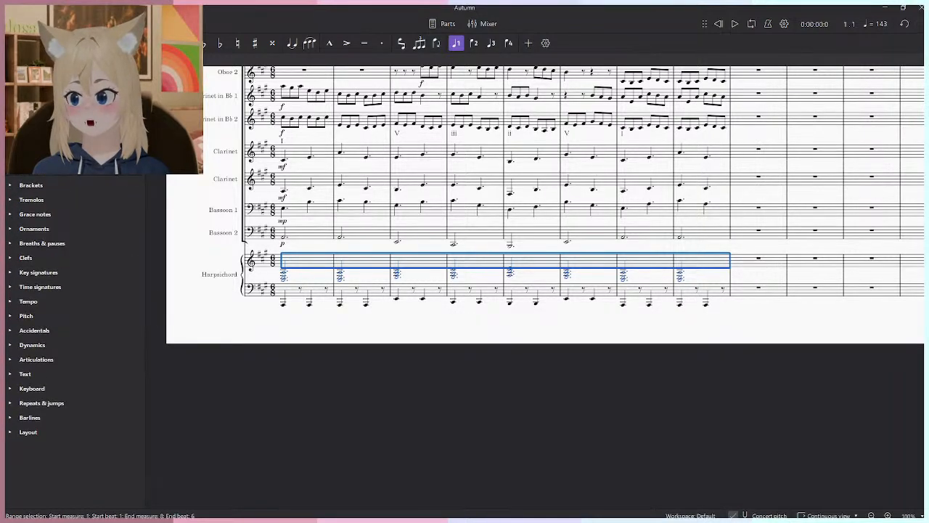
pyautogui.click(24, 128)
pyautogui.click(343, 334)
# - Select both Harpsichord staves in measures 1–8 and play only those parts
pyautogui.scroll(2, 343, 334)
pyautogui.click(847, 282)
pyautogui.keyDown('shift'); pyautogui.click(315, 241); pyautogui.keyUp('shift')
pyautogui.press('space')
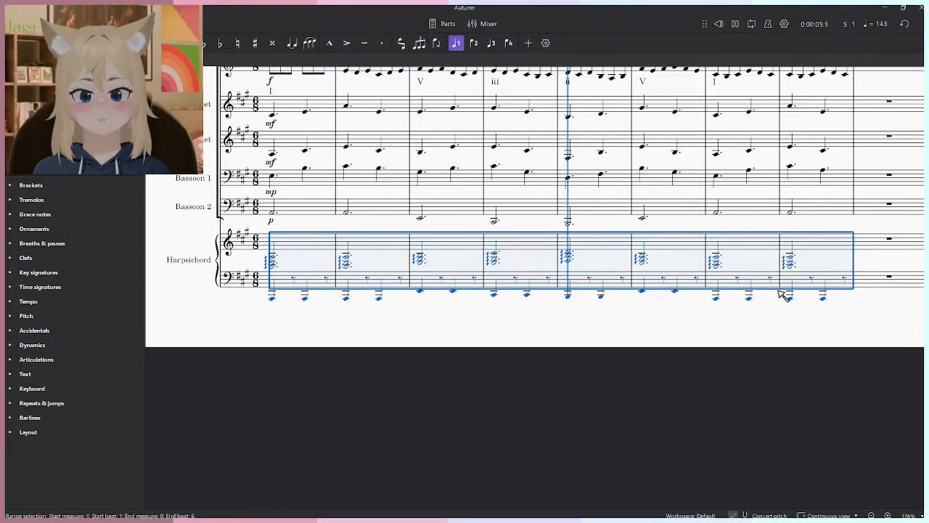
pyautogui.click(806, 343)
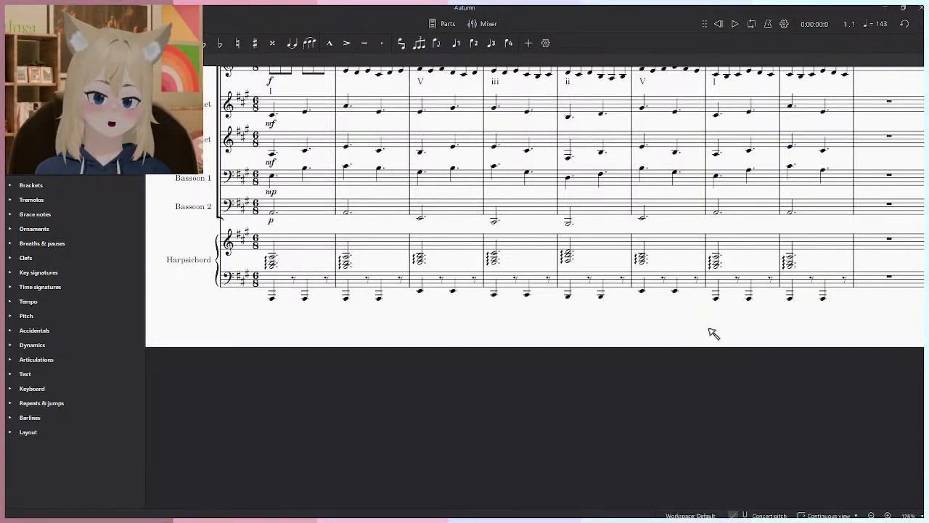
# - Play the opening from measure 1 with all instruments to hear the arpeggiated Harpsichord chords in context
pyautogui.keyDown('ctrl'); pyautogui.scroll(-3, 644, 443); pyautogui.keyUp('ctrl')
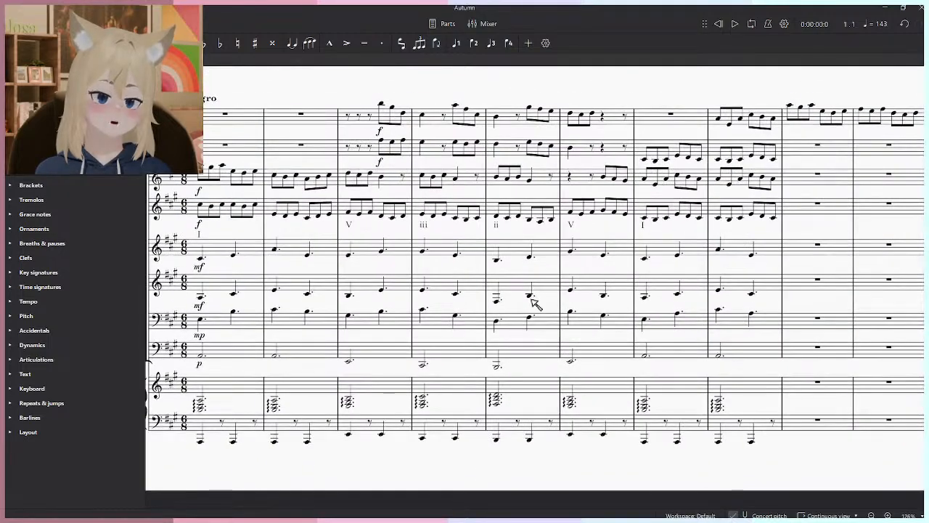
pyautogui.keyDown('ctrl'); pyautogui.scroll(3, 597, 255); pyautogui.keyUp('ctrl')
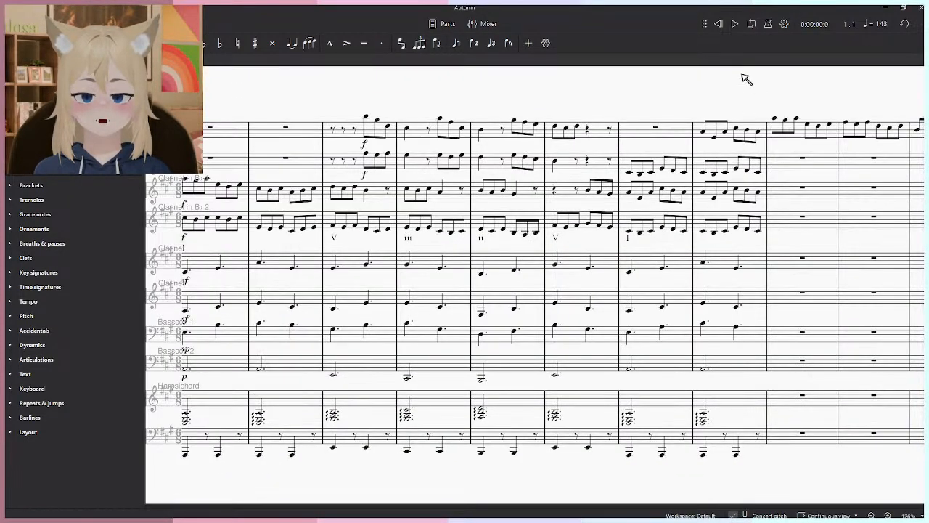
pyautogui.moveTo(535, 107); pyautogui.dragTo(589, 106)
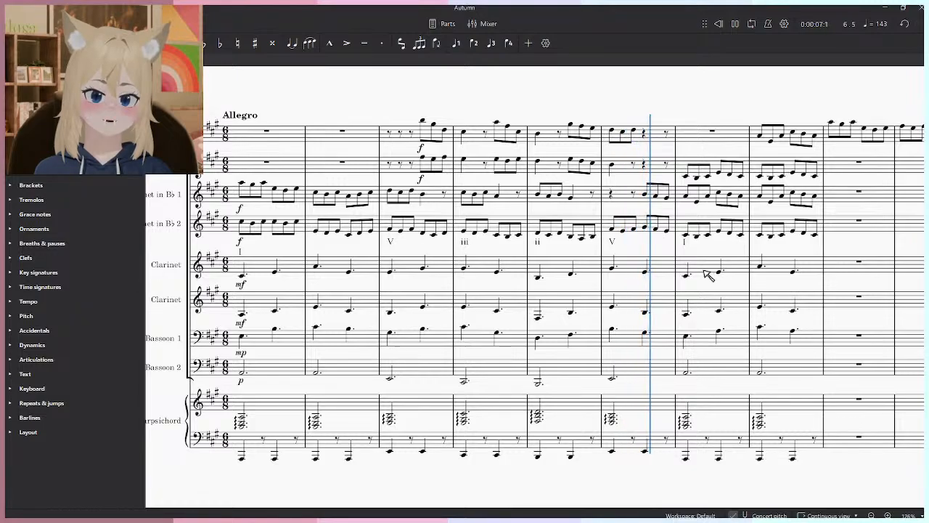
pyautogui.keyDown('ctrl'); pyautogui.scroll(3, 504, 304); pyautogui.keyUp('ctrl')
pyautogui.keyDown('ctrl'); pyautogui.scroll(-4, 517, 310); pyautogui.keyUp('ctrl')
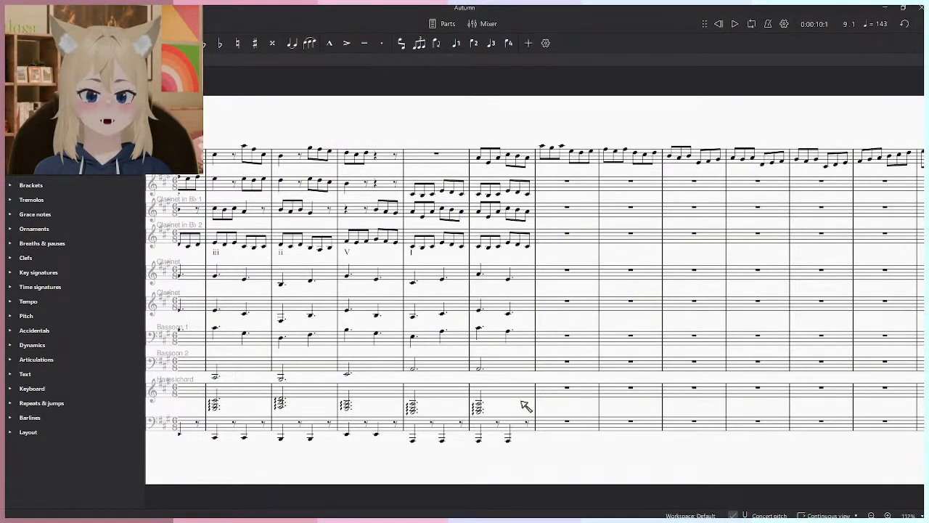
# - Raise the Harpsichord's upper-staff chords in measures 1–8 by one octave
pyautogui.click(616, 404)
pyautogui.keyDown('shift'); pyautogui.click(372, 419); pyautogui.keyUp('shift')
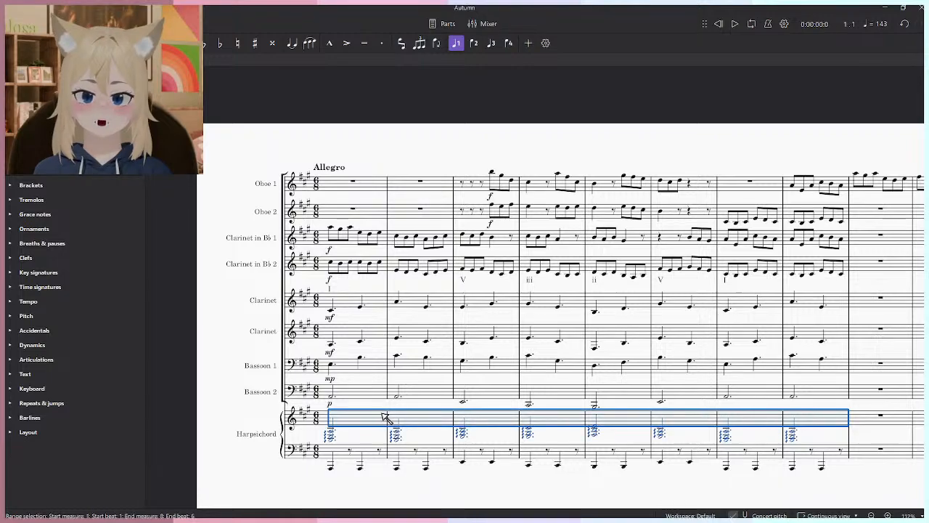
pyautogui.hotkey('ctrl', 'Up')
pyautogui.press('Escape')
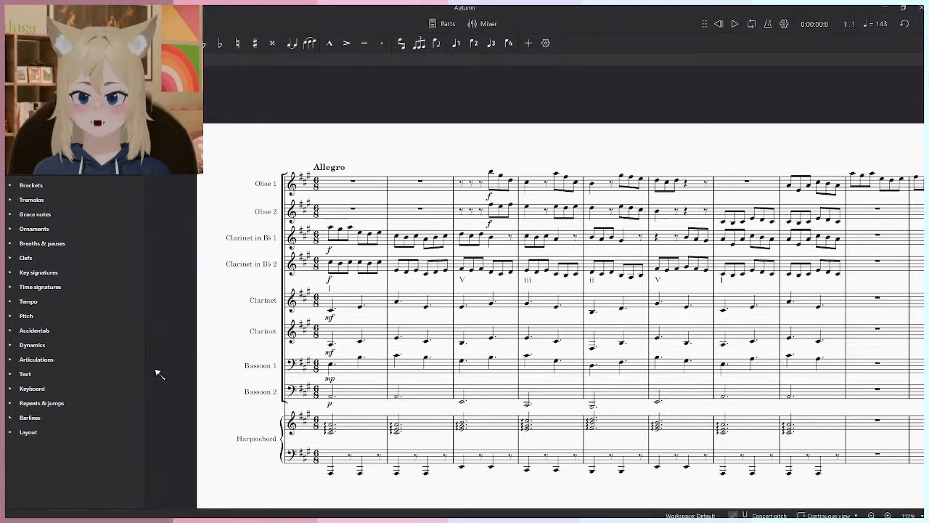
# - Play all instruments from the opening into measure 9 with the Harpsichord chords in their new octave
pyautogui.hotkey('alt', 'Tab')
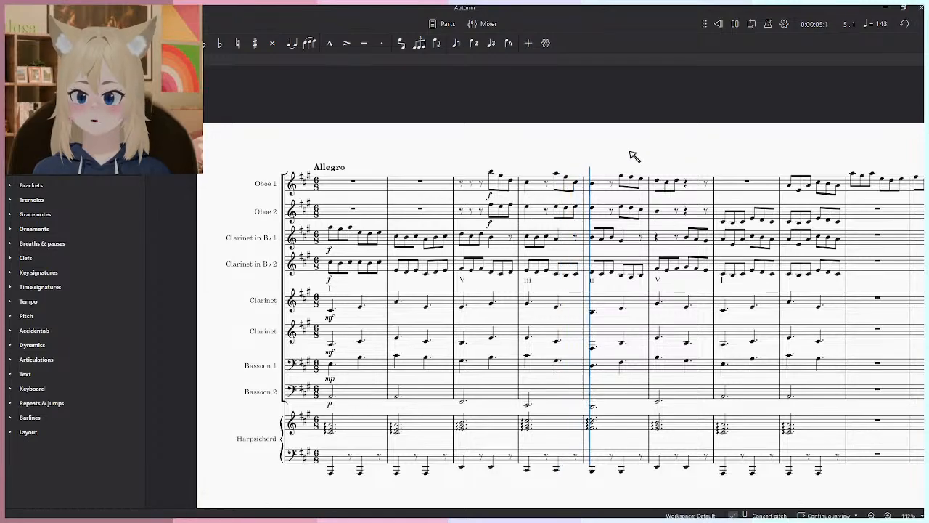
pyautogui.scroll(4, 558, 302)
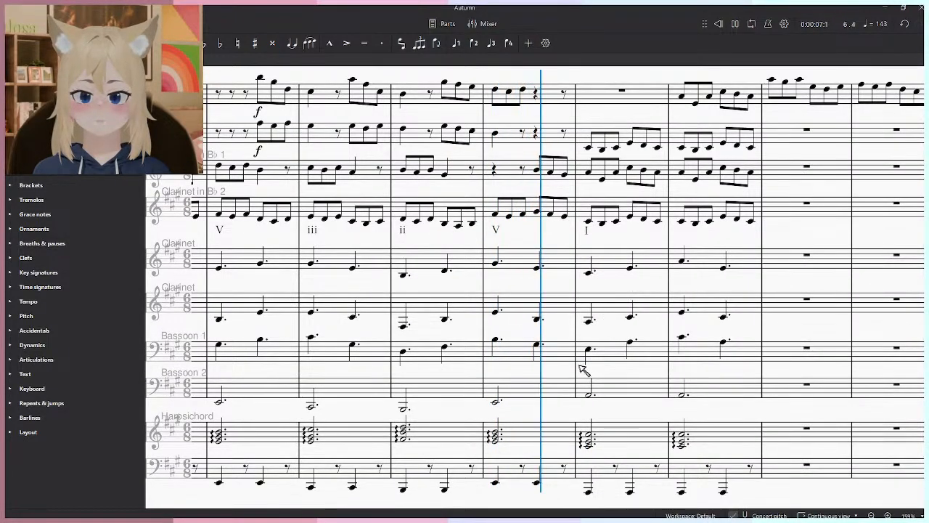
pyautogui.press('F10')
pyautogui.press('F10')
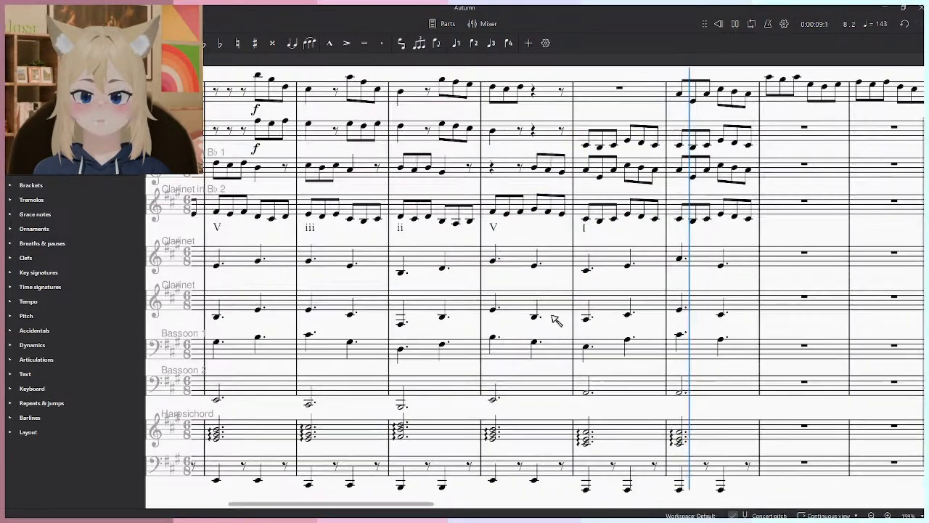
pyautogui.scroll(3, 464, 435)
pyautogui.press('space')
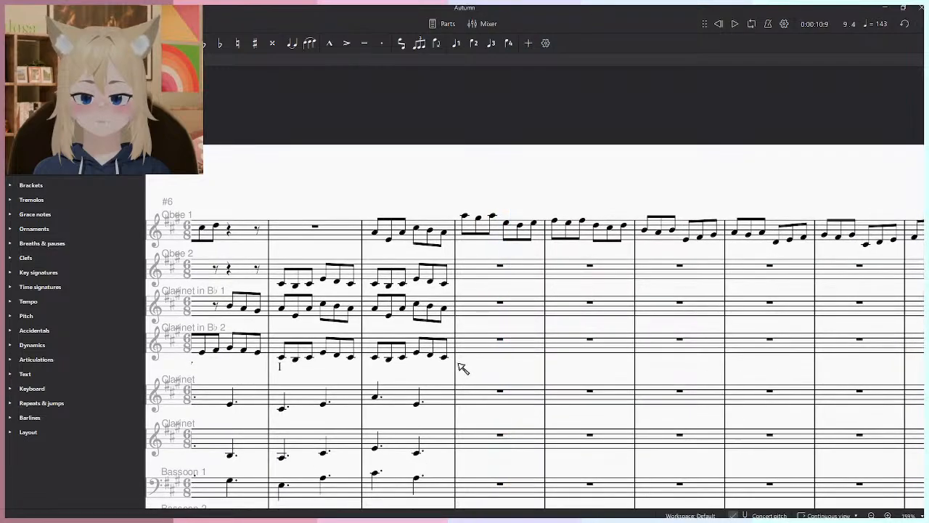
# - Play the Oboe 1 melody that follows measure 8, through measure 15
pyautogui.scroll(-5, 474, 390)
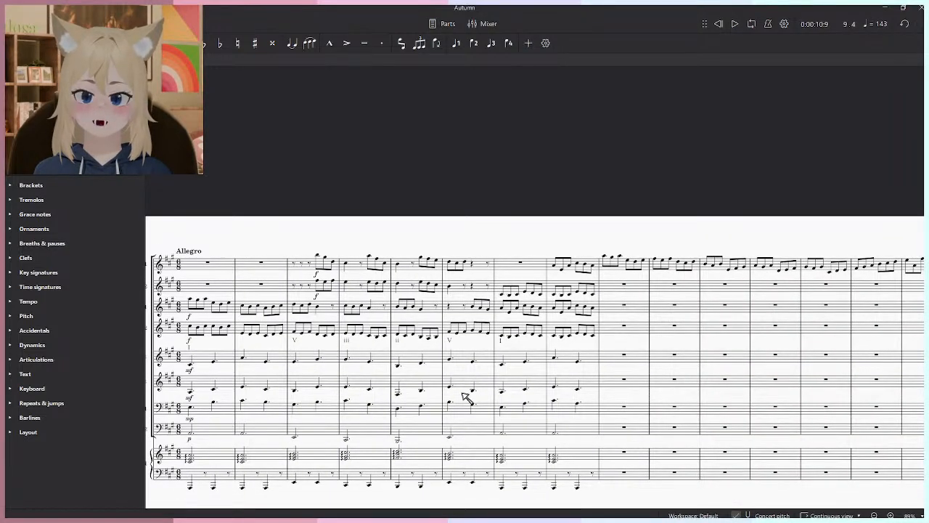
pyautogui.moveTo(517, 424); pyautogui.dragTo(617, 415)
pyautogui.moveTo(674, 379); pyautogui.dragTo(408, 359)
pyautogui.scroll(2, 414, 288)
pyautogui.click(437, 245)
pyautogui.moveTo(579, 193); pyautogui.dragTo(477, 201)
pyautogui.press('space')
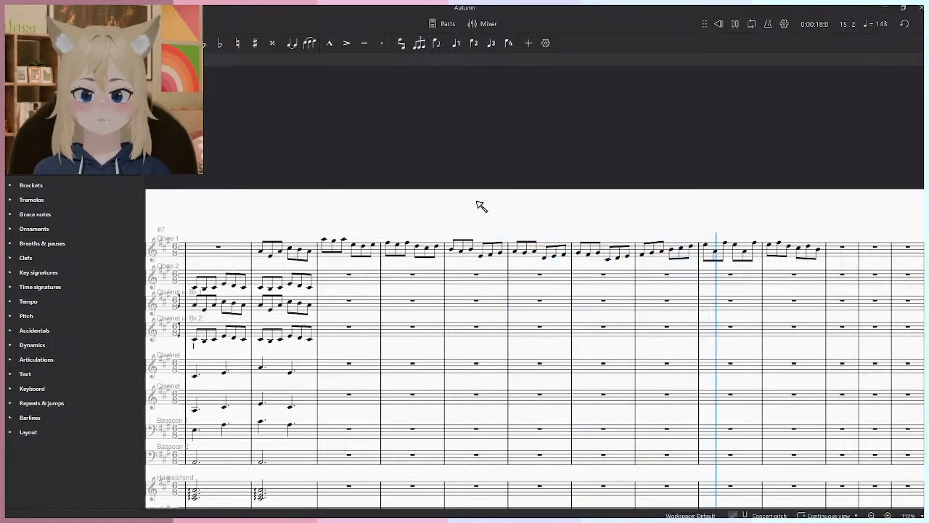
pyautogui.press('space')
# - Swap the contents of measures 15 and 16 in Oboe 1 and play the result from measure 14
pyautogui.scroll(4, 811, 247)
pyautogui.click(812, 248)
pyautogui.press('Delete')
pyautogui.click(659, 246)
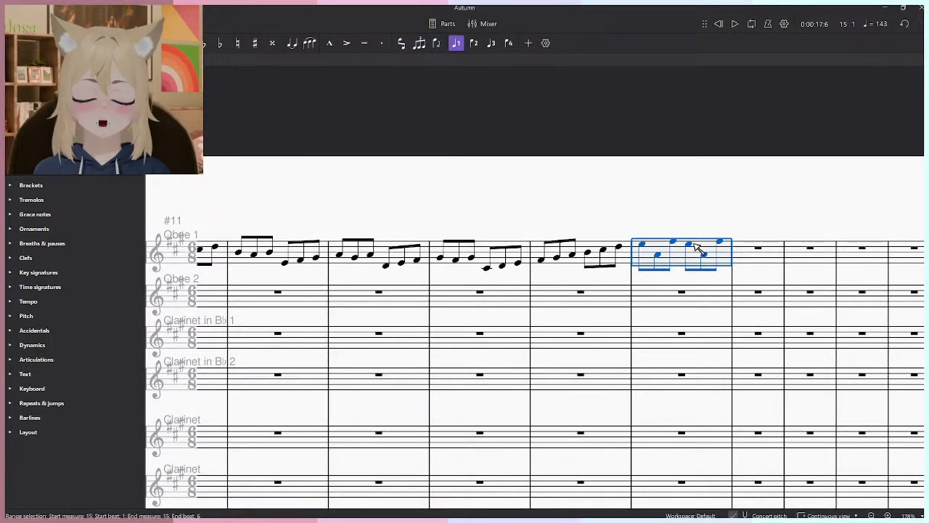
pyautogui.hotkey('ctrl', 'z')
pyautogui.press('Escape')
pyautogui.press('space')
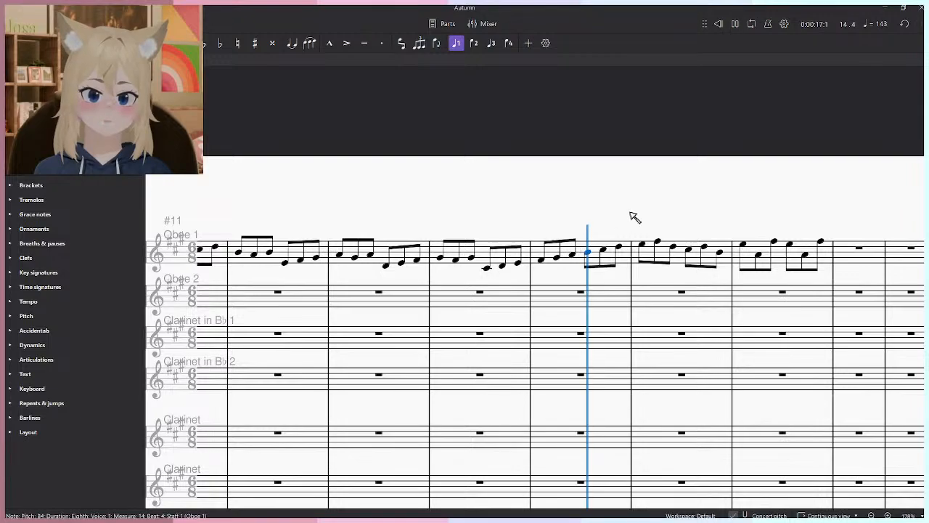
pyautogui.press('space')
# - Move the Oboe 1 notes of measure 16 to measure 18
pyautogui.click(813, 251)
pyautogui.hotkey('ctrl', 'x')
pyautogui.click(649, 296)
pyautogui.hotkey('ctrl', 'v')
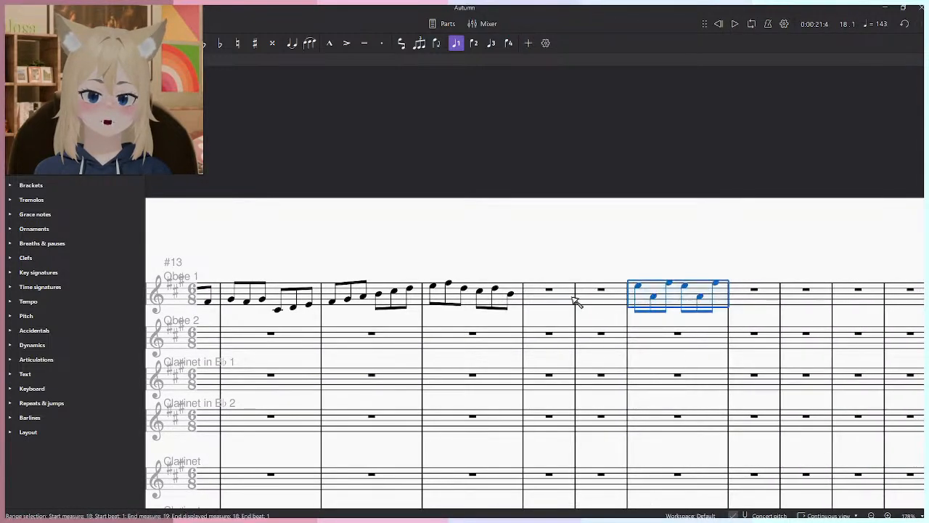
pyautogui.click(512, 291)
pyautogui.click(553, 298)
pyautogui.scroll(-6, 523, 247)
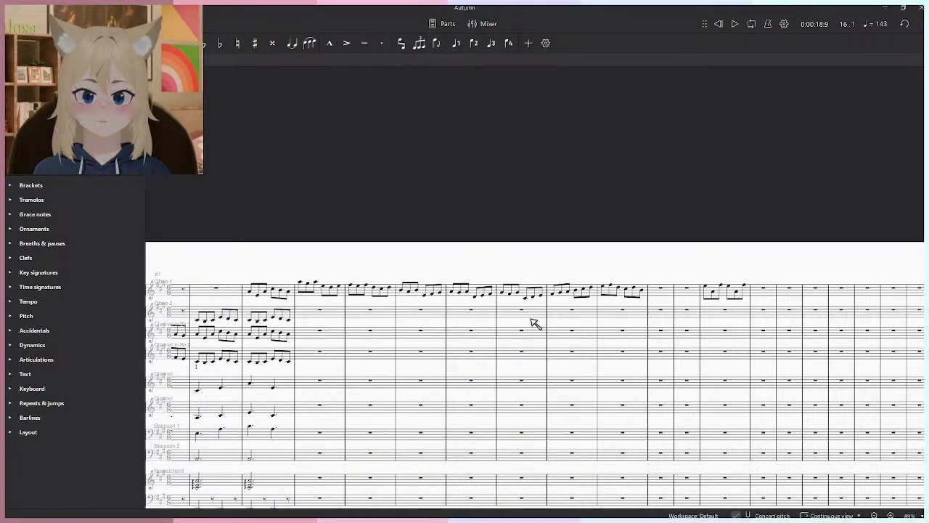
pyautogui.scroll(11, 645, 316)
pyautogui.moveTo(698, 229); pyautogui.dragTo(619, 339)
pyautogui.press('n')
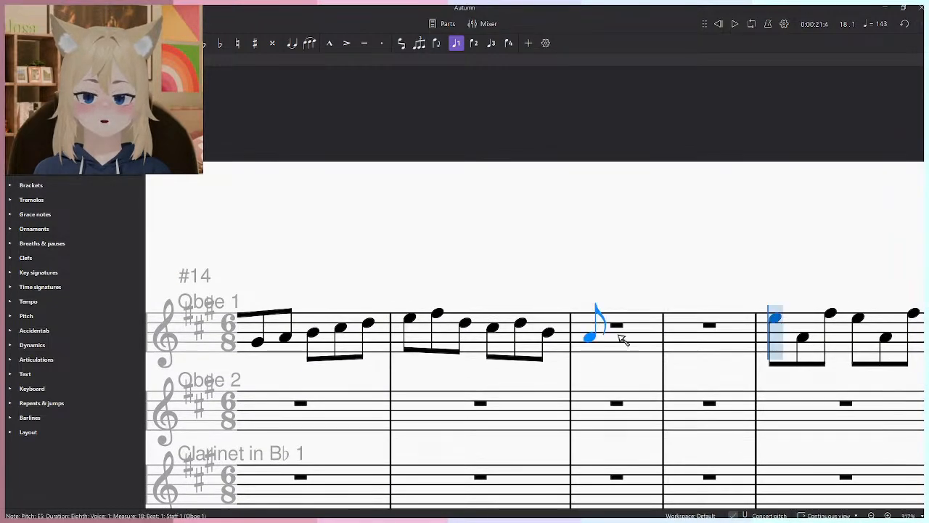
pyautogui.scroll(-5, 590, 338)
pyautogui.press('Escape')
# - Play the Oboe 1 melody around measures 14 and 15
pyautogui.click(353, 334)
pyautogui.press('space')
pyautogui.scroll(-5, 397, 290)
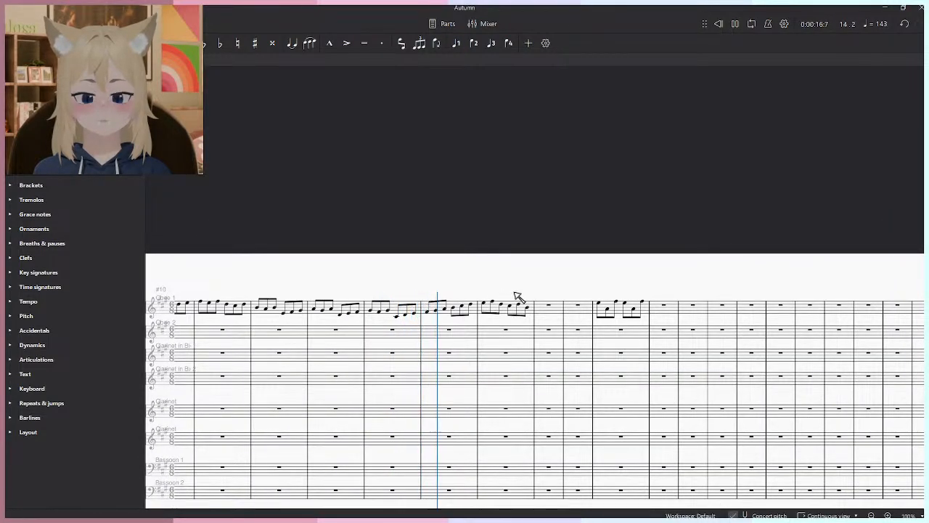
pyautogui.press('space')
pyautogui.scroll(5, 508, 299)
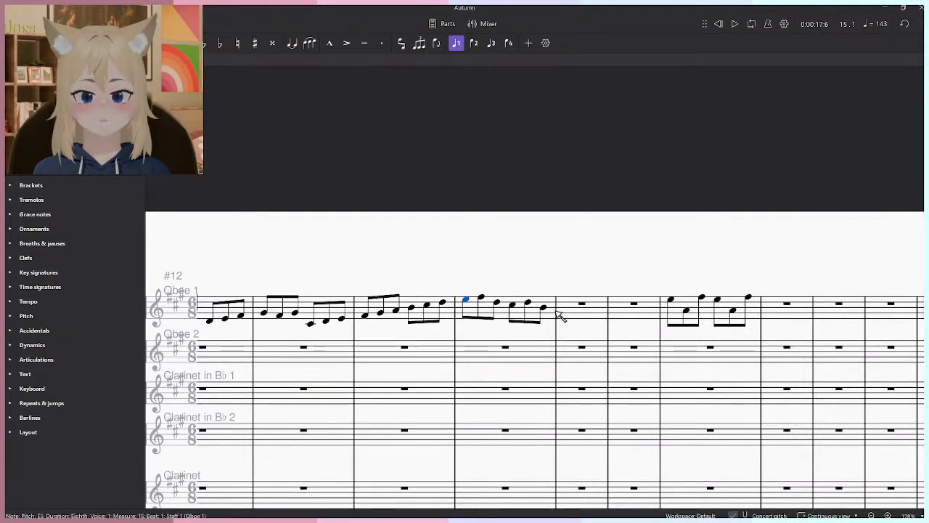
# - Move the Oboe 1 passage in measures 15–18 two measures on, so that it starts at measure 17
pyautogui.scroll(-3, 649, 301)
pyautogui.click(745, 305)
pyautogui.keyDown('shift'); pyautogui.click(559, 302); pyautogui.keyUp('shift')
pyautogui.press('Delete')
pyautogui.click(594, 306)
pyautogui.hotkey('ctrl', 'v')
pyautogui.press('Escape')
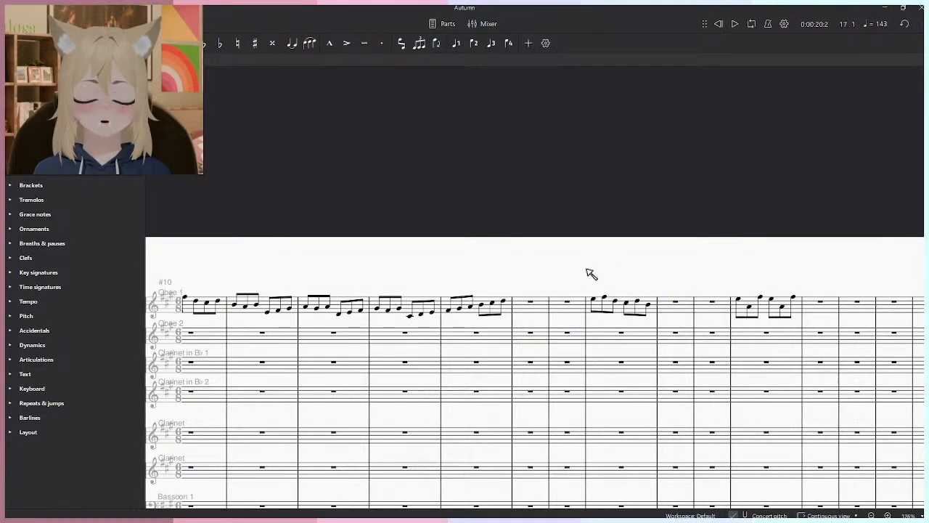
# - Change the last eighth note of measure 14 in Oboe 1 to B4
pyautogui.scroll(2, 524, 296)
pyautogui.scroll(1, 543, 327)
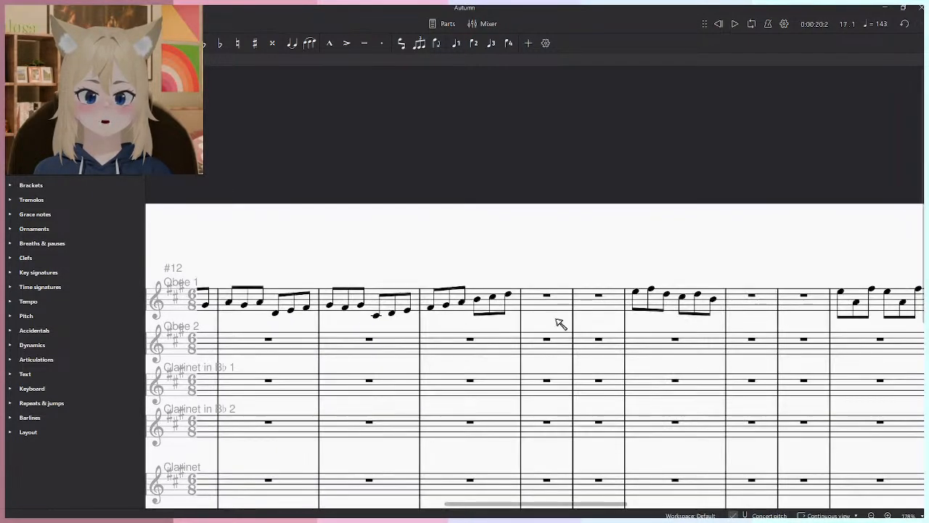
pyautogui.click(354, 315)
pyautogui.scroll(1, 381, 311)
pyautogui.keyDown('shift'); pyautogui.click(472, 296); pyautogui.keyUp('shift')
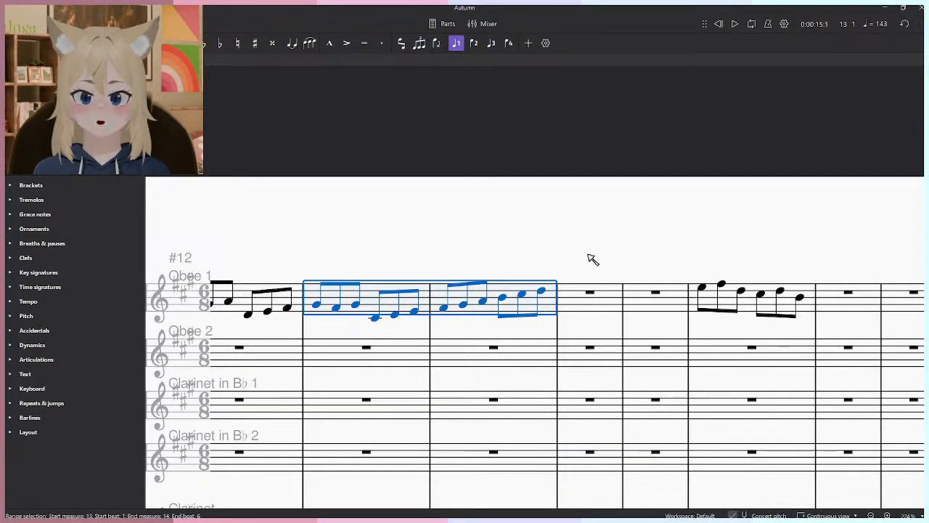
pyautogui.press('Escape')
pyautogui.scroll(1, 537, 254)
pyautogui.click(494, 302)
pyautogui.moveTo(515, 298); pyautogui.dragTo(536, 302)
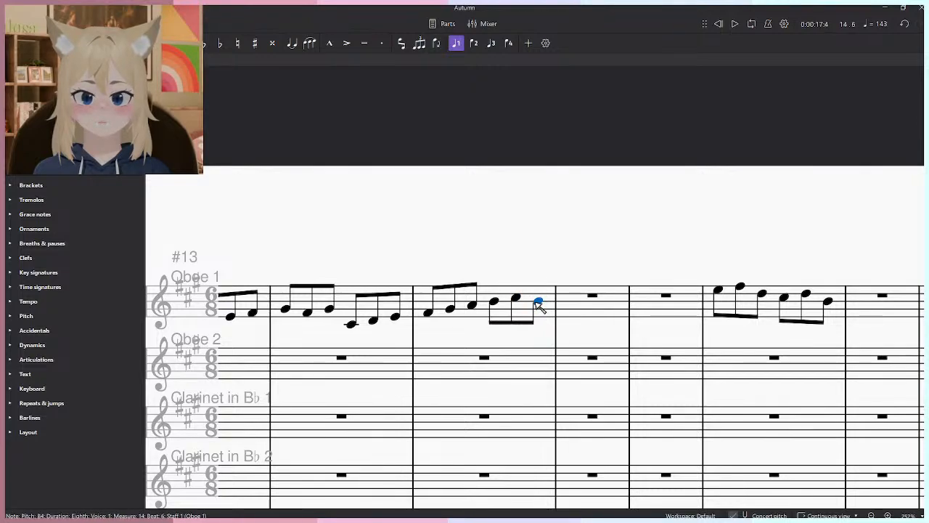
# - Enter the eighth notes A4, G♯4 and A4 at the start of Oboe 1's measure 15 and play from measure 13
pyautogui.press('n')
pyautogui.click(572, 306)
pyautogui.click(592, 308)
pyautogui.click(612, 306)
pyautogui.press('Escape')
pyautogui.click(278, 310)
pyautogui.press('space')
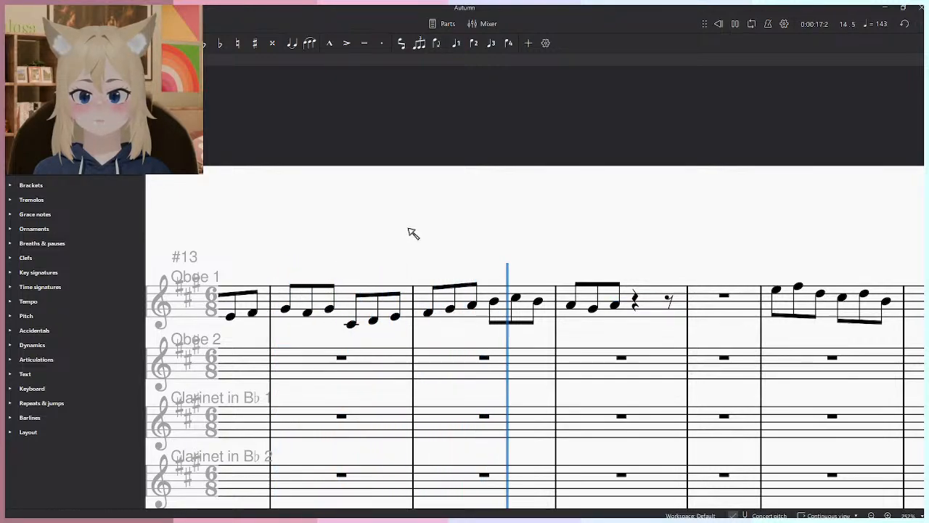
# - Enter the eighth notes D4, E4 and F♯4 in the second half of Oboe 1's measure 15
pyautogui.press('space')
pyautogui.press('n')
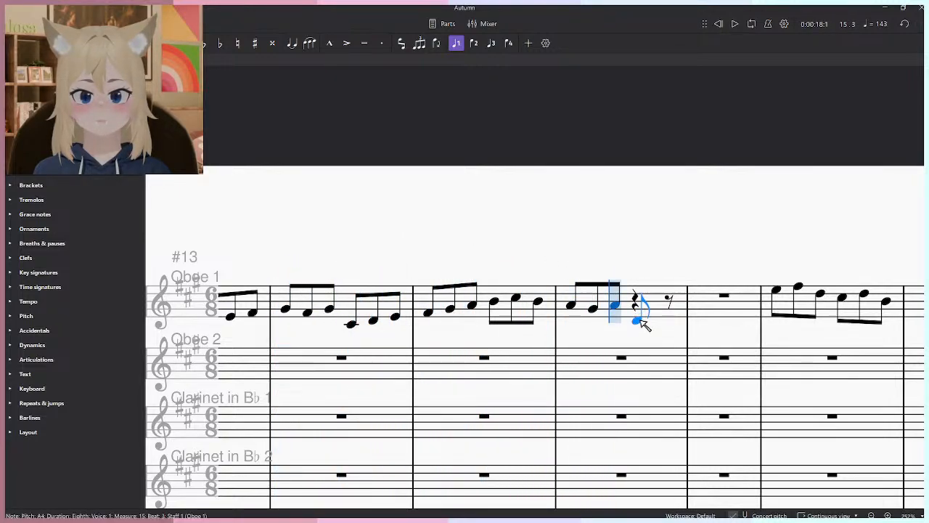
pyautogui.click(641, 321)
pyautogui.click(659, 315)
pyautogui.click(681, 312)
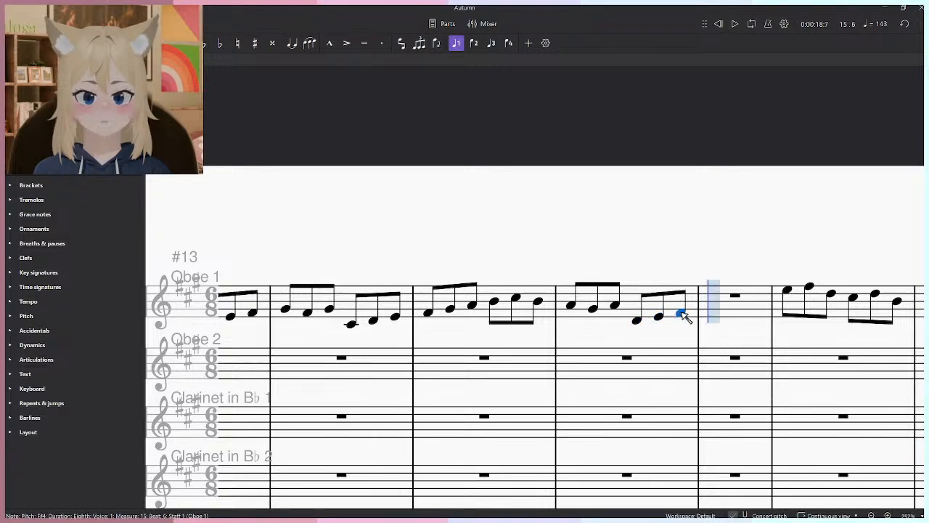
# - Fill Oboe 1's measure 16 with the eighth notes G♯4, A4, B4, C♯5, D5 and B4, and play the result
pyautogui.click(713, 310)
pyautogui.click(736, 305)
pyautogui.click(757, 300)
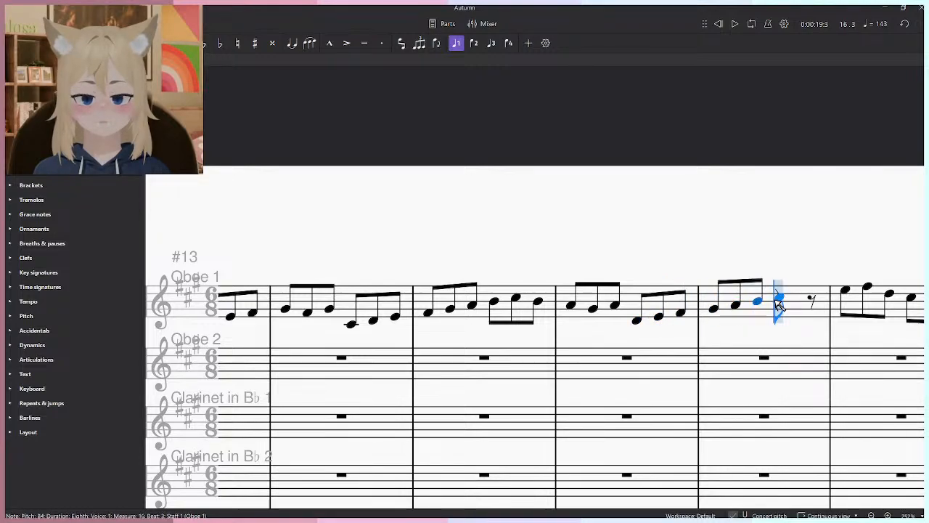
pyautogui.click(778, 299)
pyautogui.click(801, 295)
pyautogui.click(821, 298)
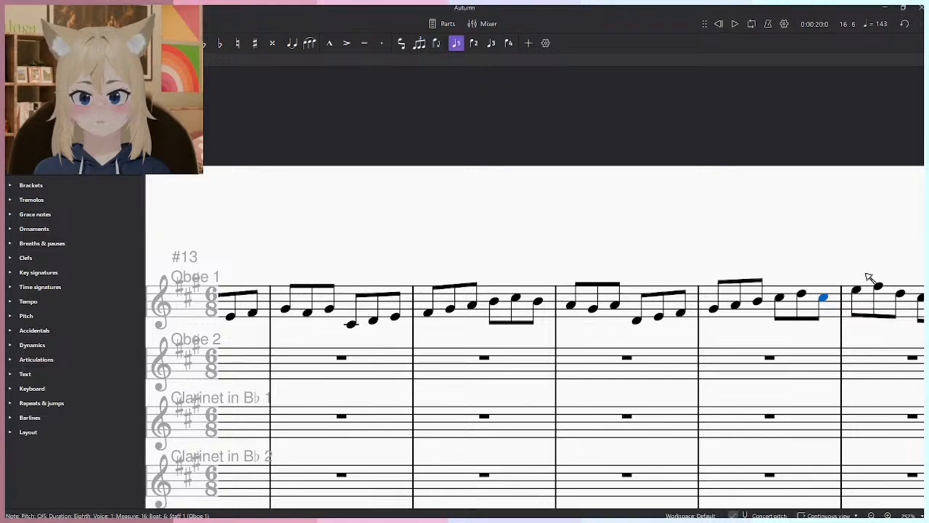
pyautogui.press('Down')
pyautogui.press('Down')
pyautogui.press('Escape')
pyautogui.press('Escape')
pyautogui.press('space')
pyautogui.press('space')
# - Lower the last note of Oboe 1's measure 14 to A4 and raise all notes in measures 15–16 by one scale step
pyautogui.click(538, 303)
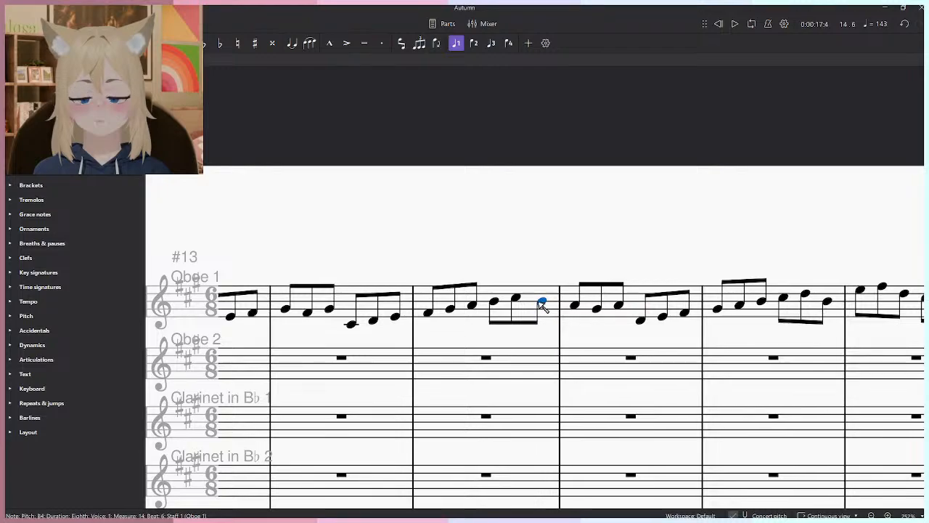
pyautogui.moveTo(538, 303); pyautogui.dragTo(615, 302)
pyautogui.click(638, 322)
pyautogui.keyDown('shift'); pyautogui.click(826, 302); pyautogui.keyUp('shift')
pyautogui.press('Up')
pyautogui.press('Escape')
pyautogui.click(785, 294)
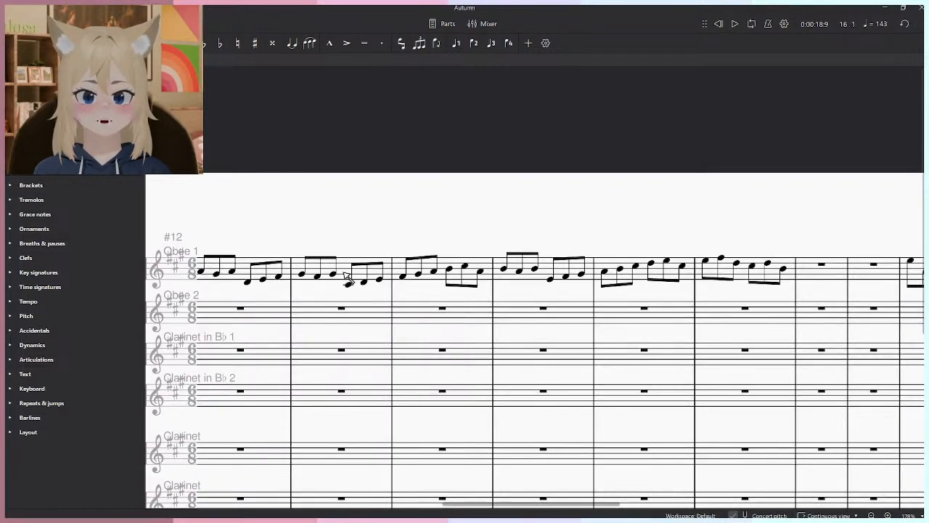
# - Play the revised Oboe 1 melody through measures 15 to 17 and look over the surrounding score
pyautogui.scroll(-3, 349, 294)
pyautogui.press('space')
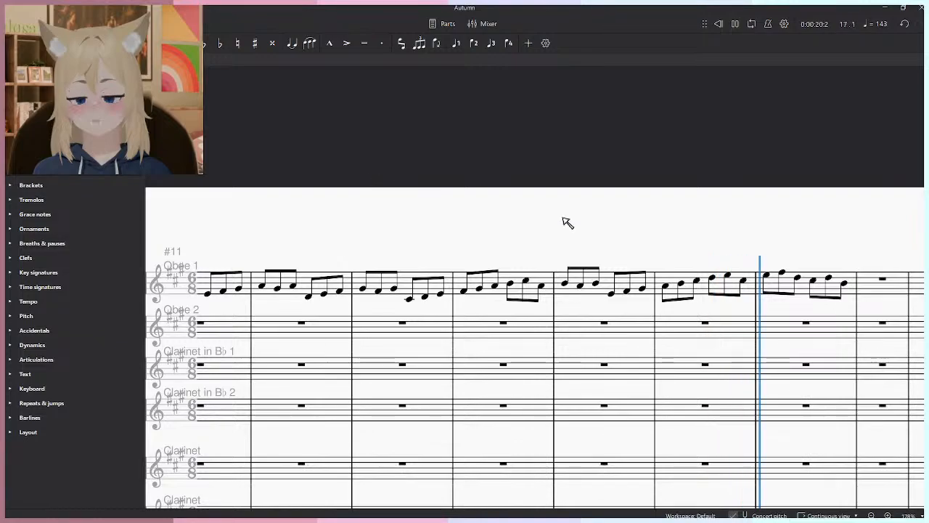
pyautogui.moveTo(735, 254); pyautogui.dragTo(555, 289)
pyautogui.press('space')
pyautogui.scroll(1, 678, 328)
pyautogui.scroll(1, 653, 328)
pyautogui.scroll(-6, 581, 323)
pyautogui.click(327, 319)
pyautogui.press('Escape')
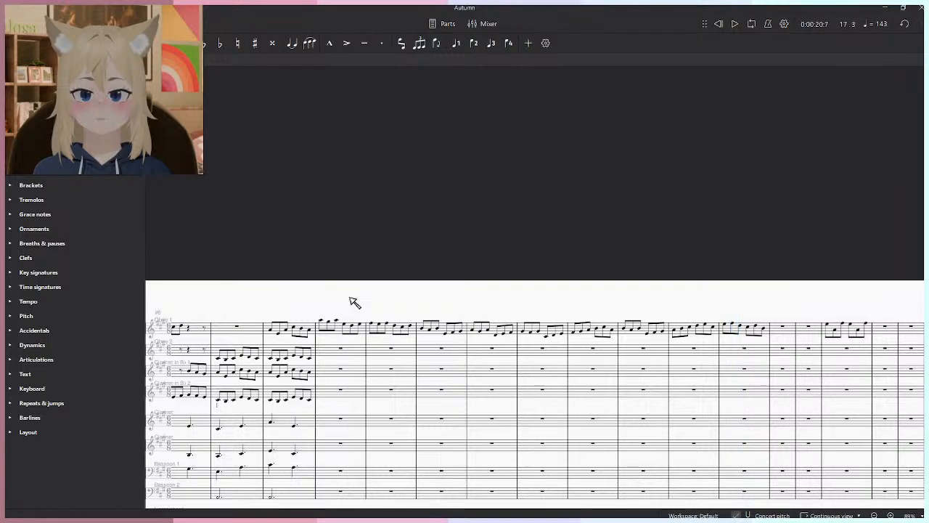
pyautogui.scroll(3, 758, 341)
pyautogui.scroll(-5, 395, 369)
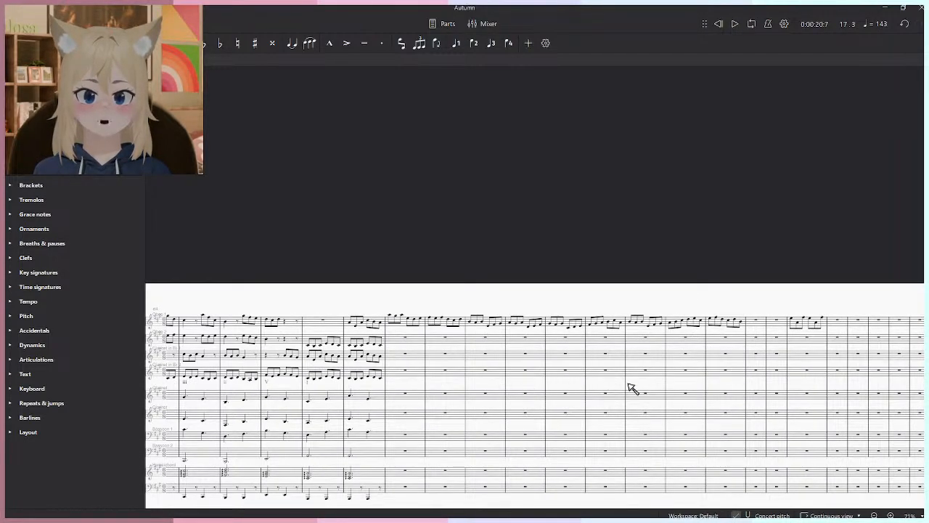
pyautogui.scroll(3, 688, 387)
pyautogui.click(408, 289)
pyautogui.press('space')
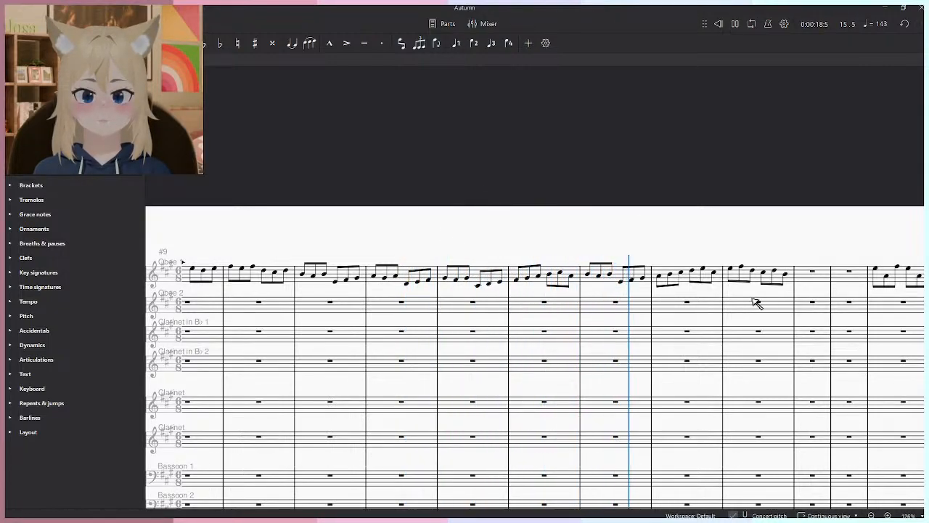
# - Try D5 as the first note of Oboe 1's measure 17 and play from measure 15
pyautogui.scroll(3, 581, 328)
pyautogui.click(486, 328)
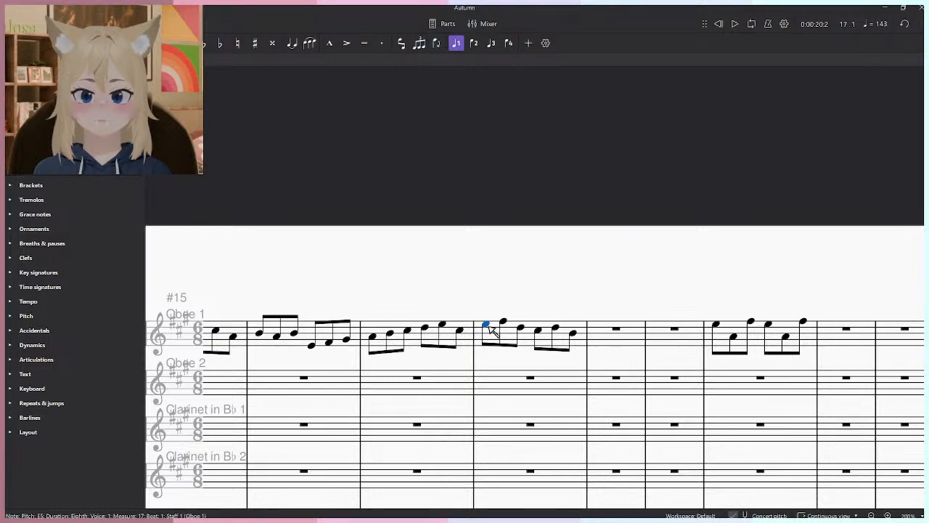
pyautogui.scroll(1, 483, 331)
pyautogui.click(269, 349)
pyautogui.press('space')
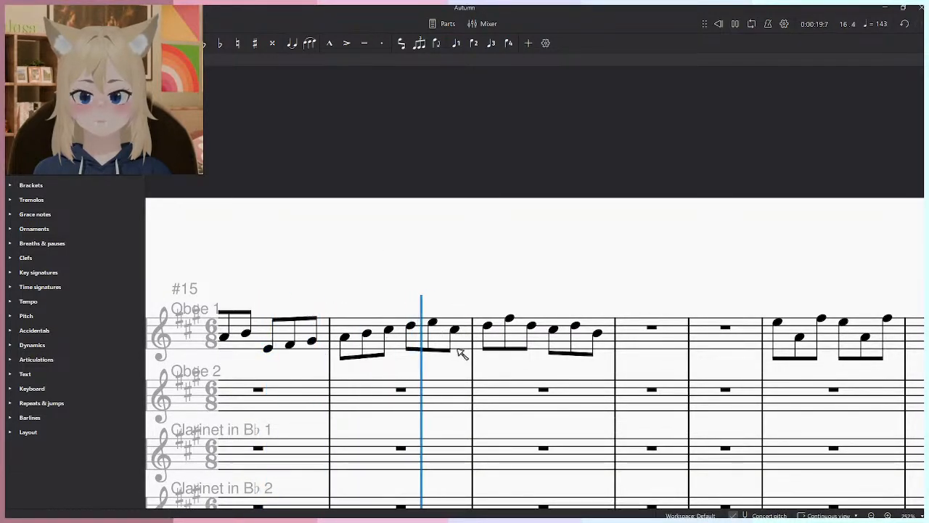
# - Try the pitches F♯5, E5, F♯5, D5 and E5 for the first five notes of Oboe 1's measure 17
pyautogui.press('space')
pyautogui.moveTo(491, 328); pyautogui.dragTo(577, 324)
pyautogui.click(433, 322)
pyautogui.press('space')
pyautogui.press('space')
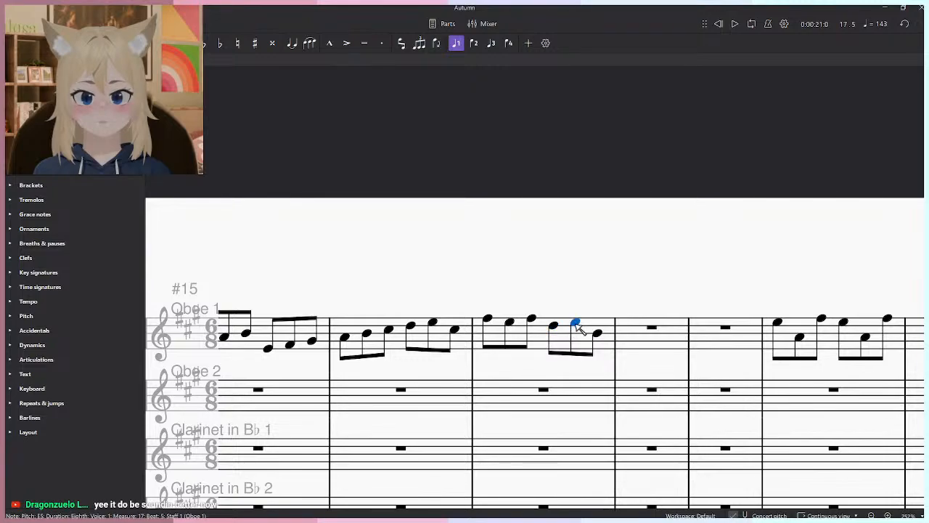
# - Undo the pitch changes in Oboe 1's measure 17
pyautogui.press('Left')
pyautogui.press('Left')
pyautogui.press('Left')
pyautogui.press('Left')
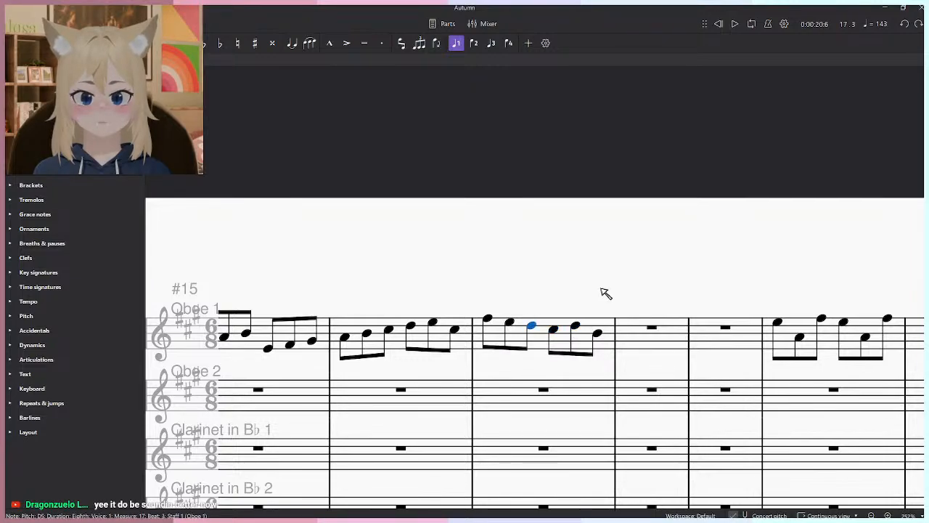
pyautogui.press('Up')
pyautogui.press('Up')
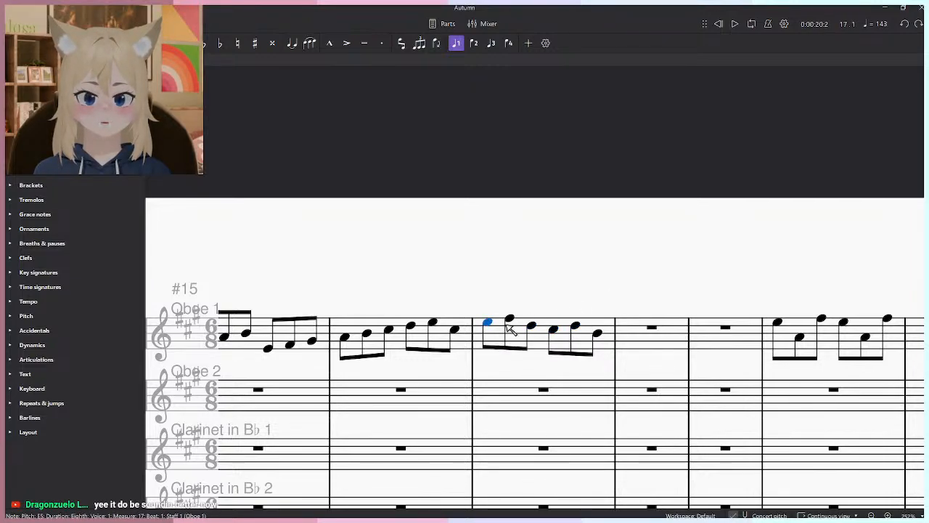
# - Raise all notes in Oboe 1's measure 17 by one scale step to F♯5, G♯5, E5, D5, E5 and C♯5
pyautogui.moveTo(489, 323); pyautogui.dragTo(598, 329)
pyautogui.click(532, 323)
pyautogui.click(588, 292)
# - Move the Oboe 1 passage in measure 20 one measure on, to measure 21
pyautogui.scroll(-5, 580, 291)
pyautogui.scroll(5, 583, 298)
pyautogui.moveTo(784, 309); pyautogui.dragTo(586, 332)
pyautogui.click(615, 340)
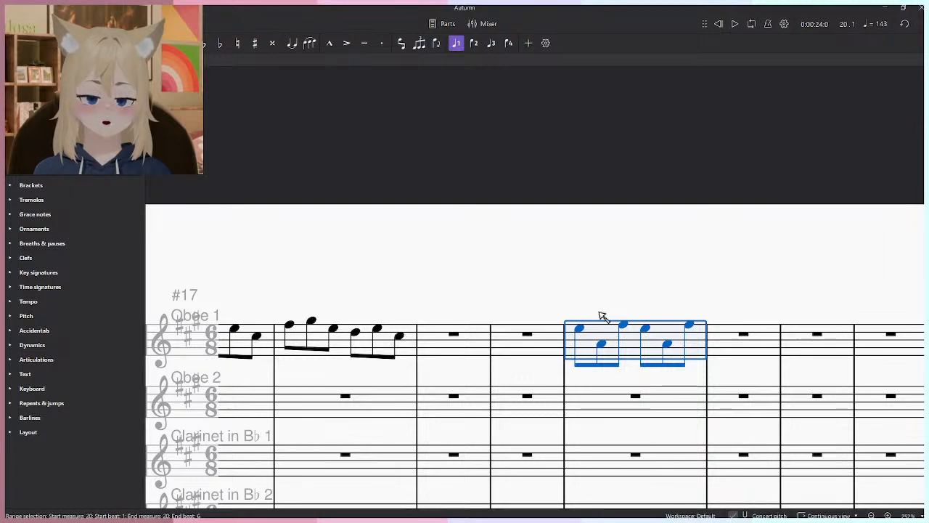
pyautogui.hotkey('ctrl', 'x')
pyautogui.click(685, 347)
pyautogui.hotkey('ctrl', 'v')
# - Fill Oboe 1's measure 18 with the eighth notes B4, C♯5, A4, G♯4, A4 and F♯4
pyautogui.moveTo(485, 302); pyautogui.dragTo(492, 302)
pyautogui.press('n')
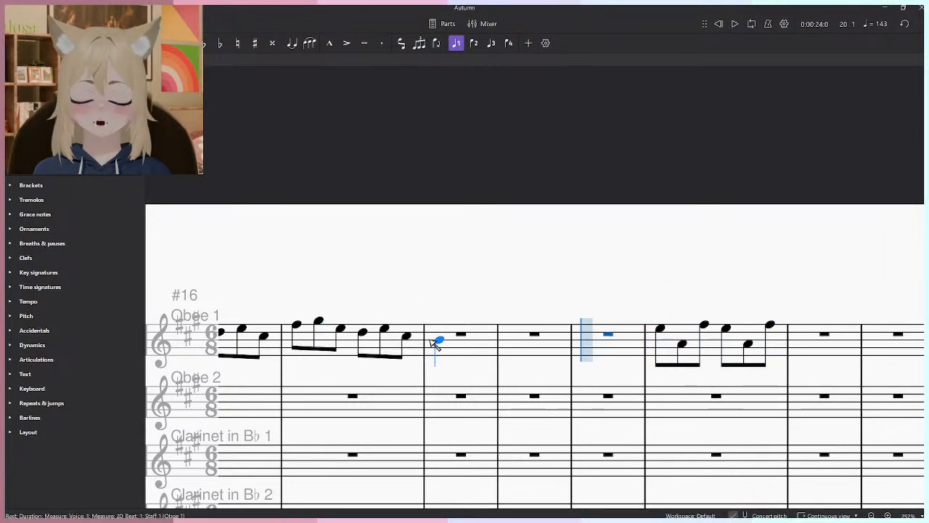
pyautogui.click(440, 344)
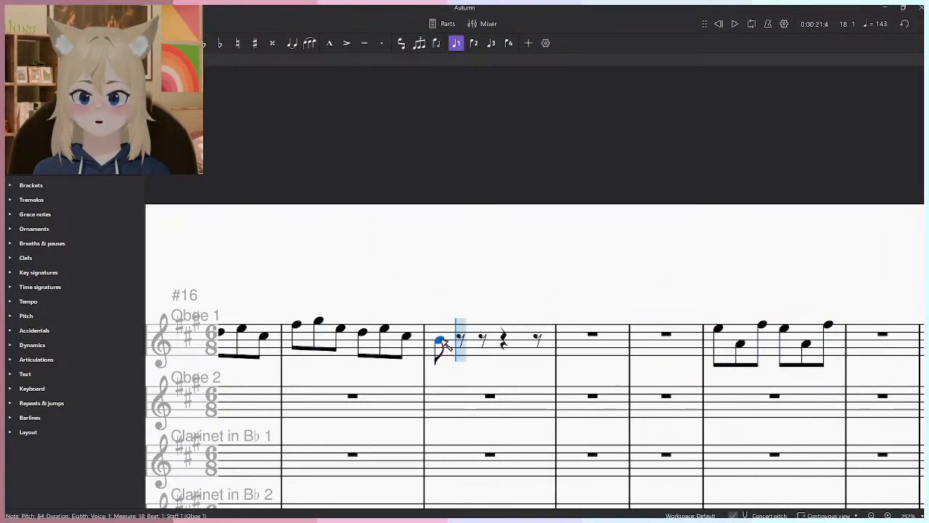
pyautogui.click(466, 338)
pyautogui.click(483, 343)
pyautogui.click(507, 348)
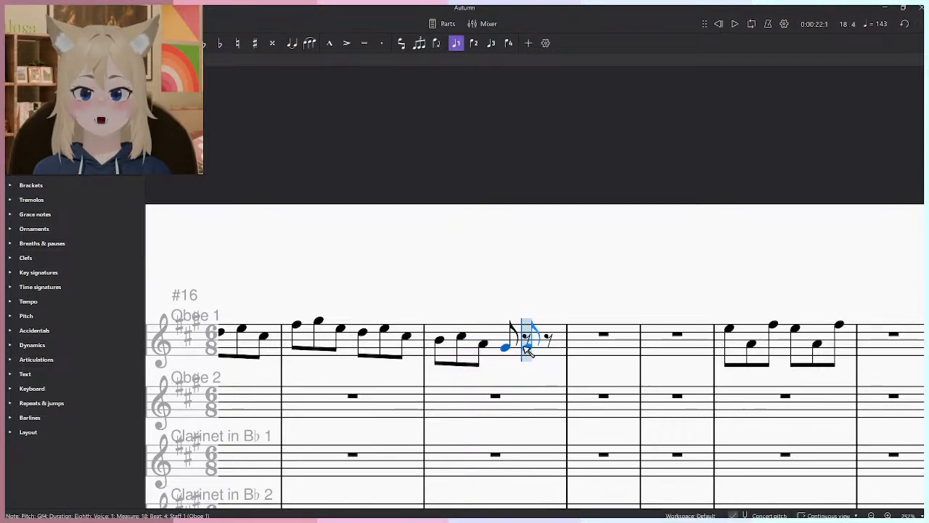
pyautogui.click(527, 348)
pyautogui.click(546, 352)
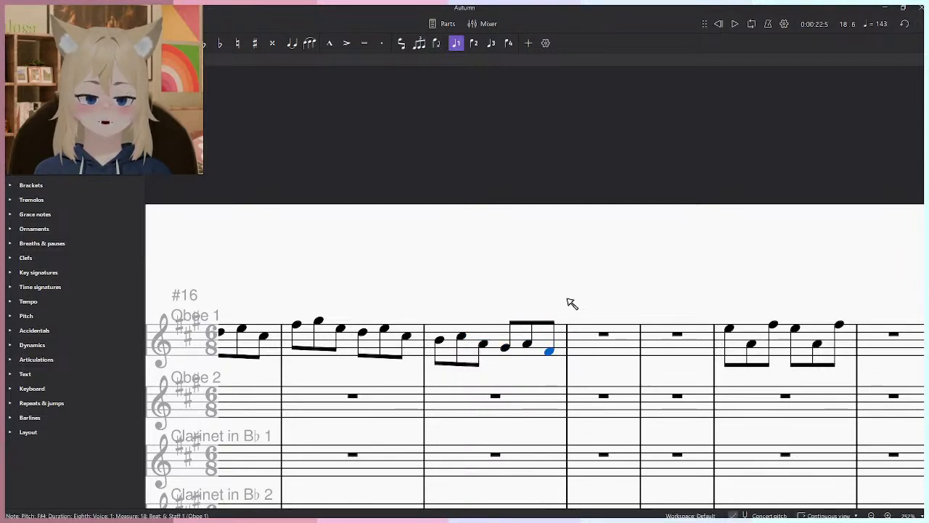
# - Look over the Oboe 1 melody and play it through measure 18
pyautogui.scroll(-5, 570, 302)
pyautogui.moveTo(423, 268); pyautogui.dragTo(699, 249)
pyautogui.scroll(-5, 690, 296)
pyautogui.moveTo(639, 306); pyautogui.dragTo(580, 332)
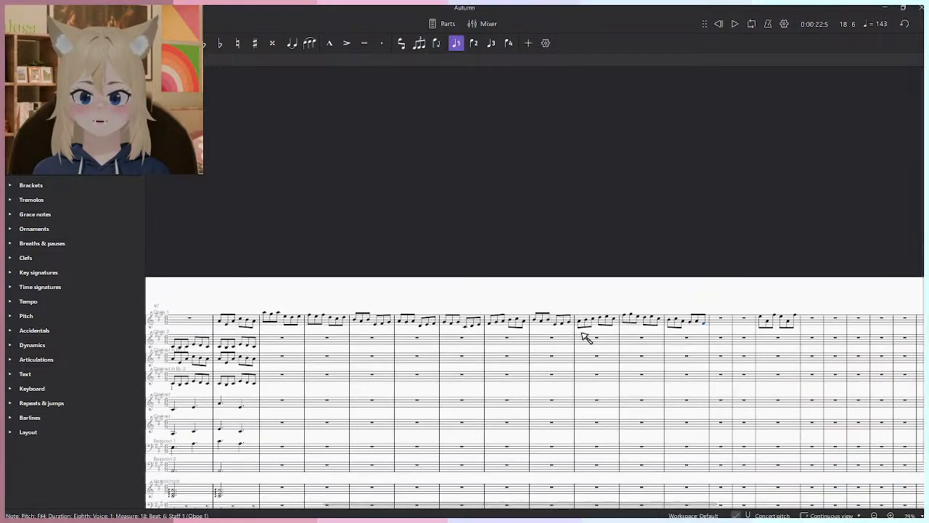
pyautogui.scroll(6, 698, 334)
pyautogui.scroll(2, 736, 326)
pyautogui.scroll(-3, 714, 329)
pyautogui.moveTo(541, 298); pyautogui.dragTo(686, 323)
pyautogui.moveTo(398, 305); pyautogui.dragTo(561, 292)
pyautogui.scroll(-2, 566, 297)
pyautogui.press('space')
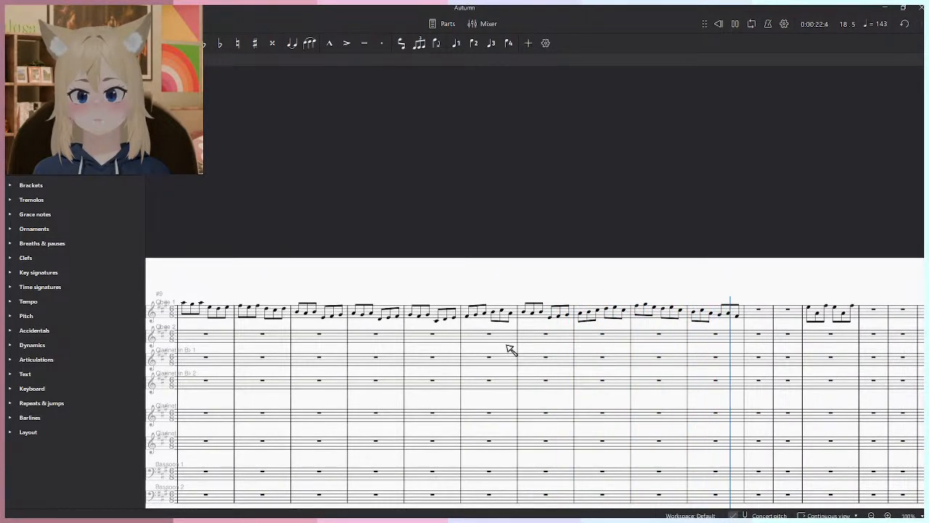
pyautogui.press('space')
# - Fill Oboe 1's measure 19 with the eighth notes E4, A4, F♯4, E4, A4 and F♯4
pyautogui.scroll(4, 747, 324)
pyautogui.moveTo(748, 308); pyautogui.dragTo(629, 336)
pyautogui.press('n')
pyautogui.click(634, 341)
pyautogui.scroll(2, 638, 348)
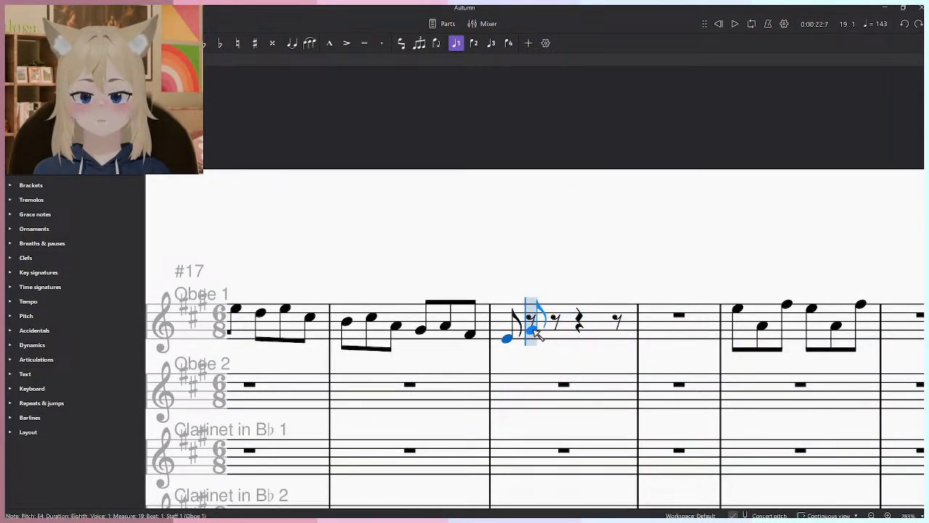
pyautogui.click(531, 326)
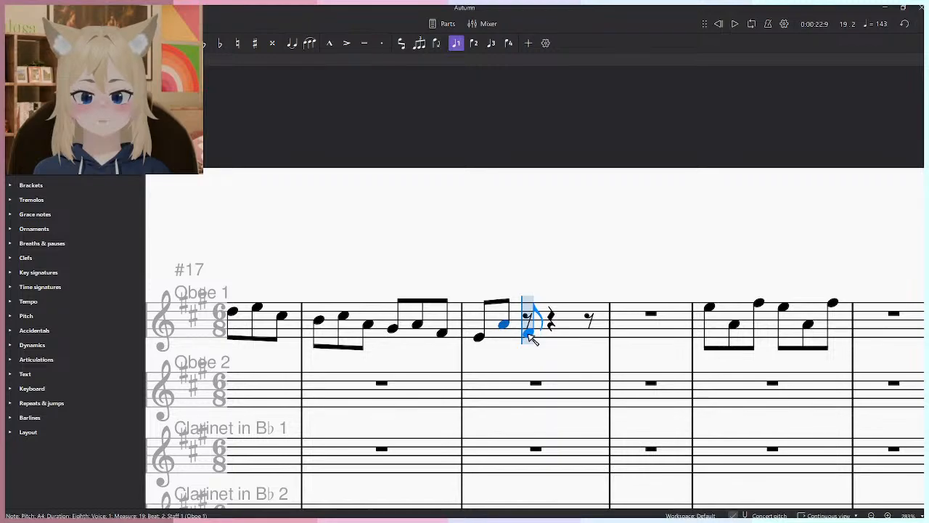
pyautogui.click(529, 332)
pyautogui.click(551, 341)
pyautogui.click(585, 326)
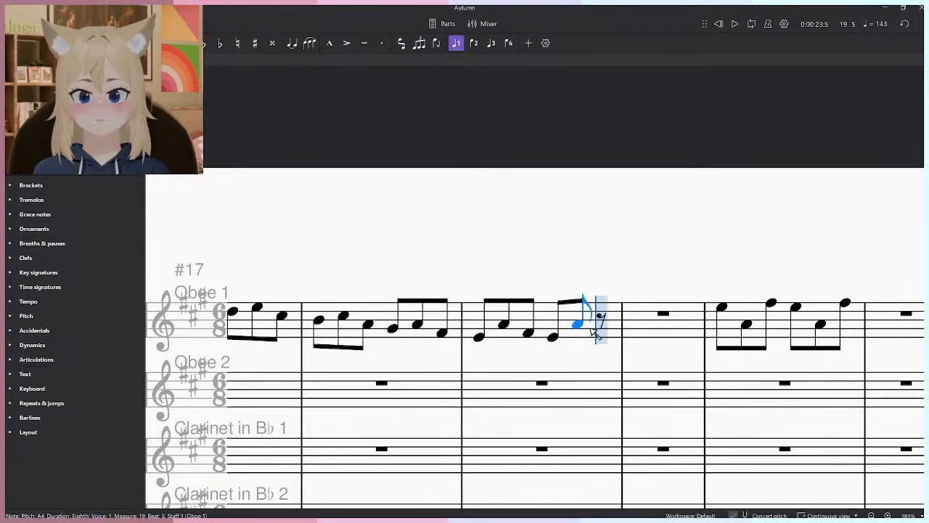
pyautogui.click(596, 334)
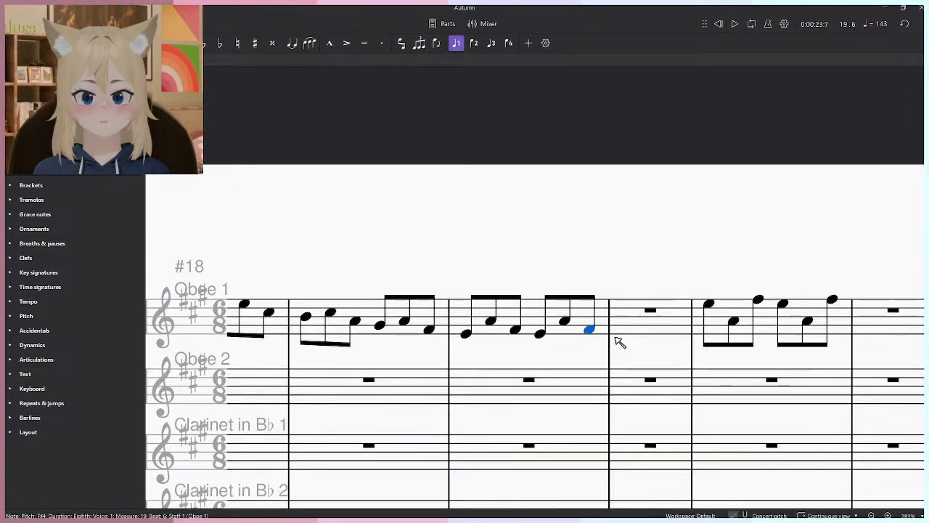
# - Repeat the contents of Oboe 1's measure 19 in measure 20
pyautogui.click(551, 311)
pyautogui.press('r')
pyautogui.moveTo(778, 316); pyautogui.dragTo(573, 316)
pyautogui.scroll(-6, 640, 290)
pyautogui.scroll(-3, 640, 290)
pyautogui.scroll(-3, 704, 307)
pyautogui.press('Escape')
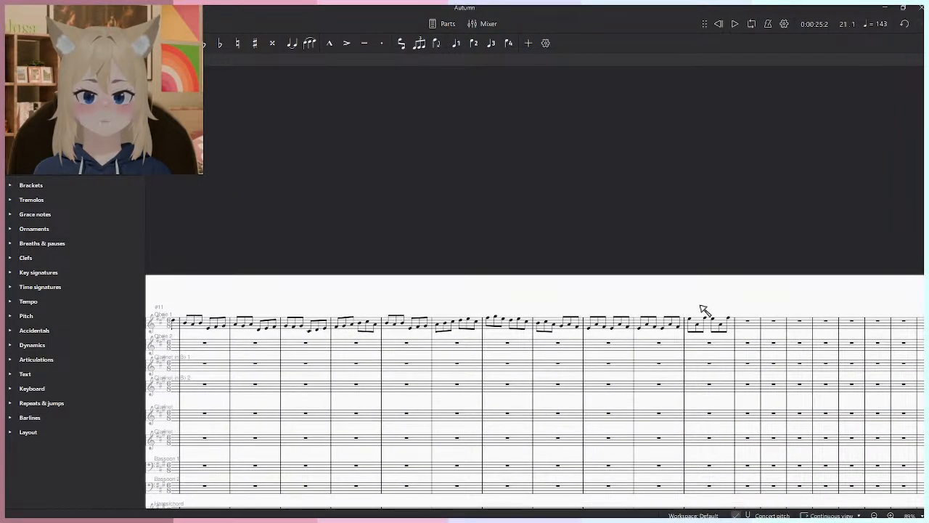
# - Play the Oboe 1 melody through the figure in measure 19
pyautogui.moveTo(241, 333); pyautogui.dragTo(285, 334)
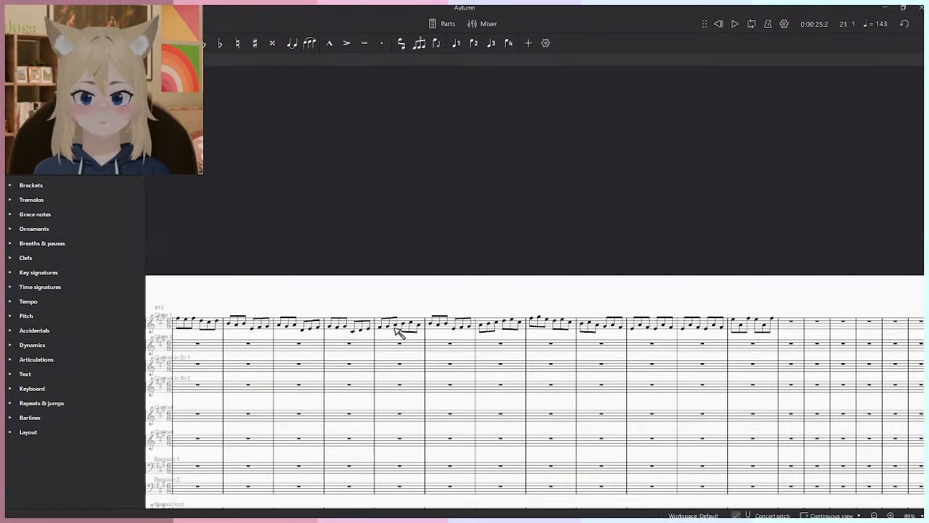
pyautogui.click(338, 345)
pyautogui.press('space')
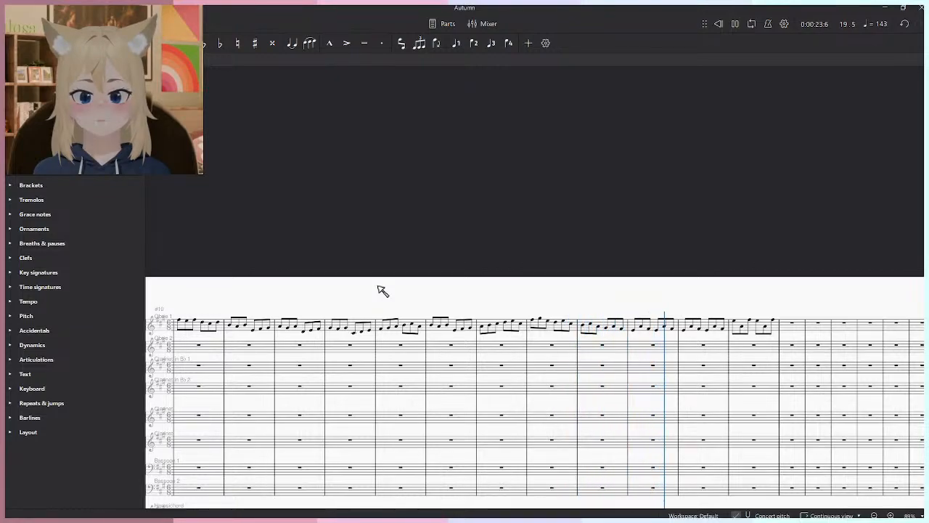
pyautogui.scroll(4, 675, 354)
pyautogui.press('space')
# - Delete the leftover notes in Oboe 1's measure 21
pyautogui.moveTo(810, 315); pyautogui.dragTo(671, 329)
pyautogui.click(690, 326)
pyautogui.press('Delete')
pyautogui.scroll(-5, 604, 302)
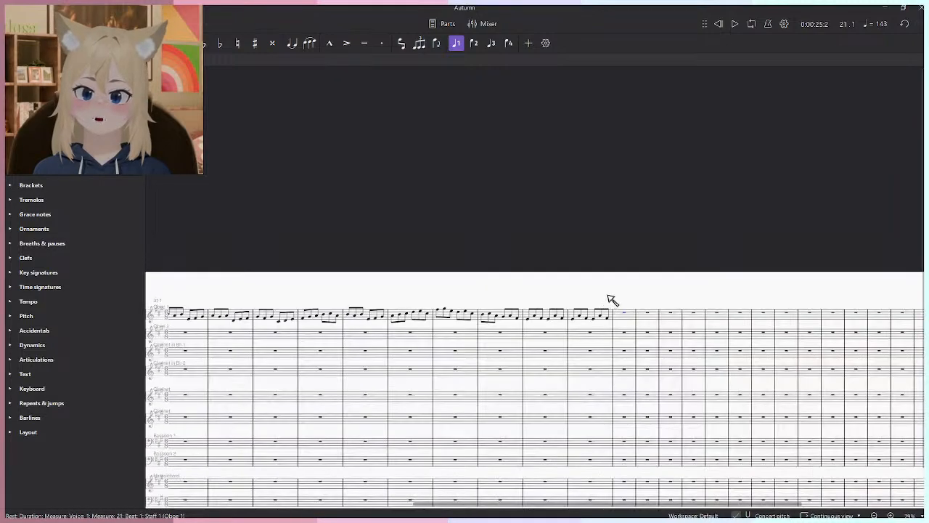
# - Move the melody in measures 9–20 from Oboe 1 to Clarinet in B♭ 1, starting at measure 9
pyautogui.click(606, 296)
pyautogui.moveTo(521, 309); pyautogui.dragTo(724, 302)
pyautogui.click(290, 312)
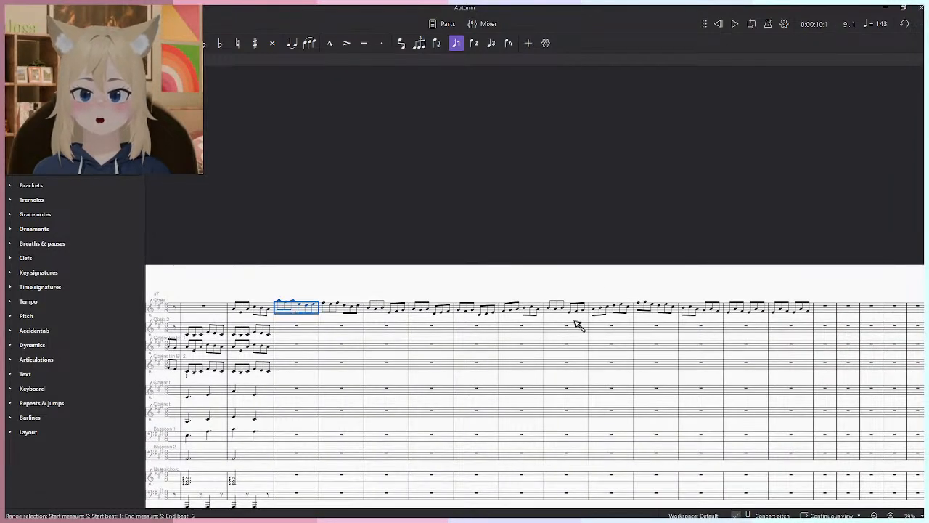
pyautogui.keyDown('shift'); pyautogui.click(817, 310); pyautogui.keyUp('shift')
pyautogui.press('Delete')
pyautogui.click(294, 347)
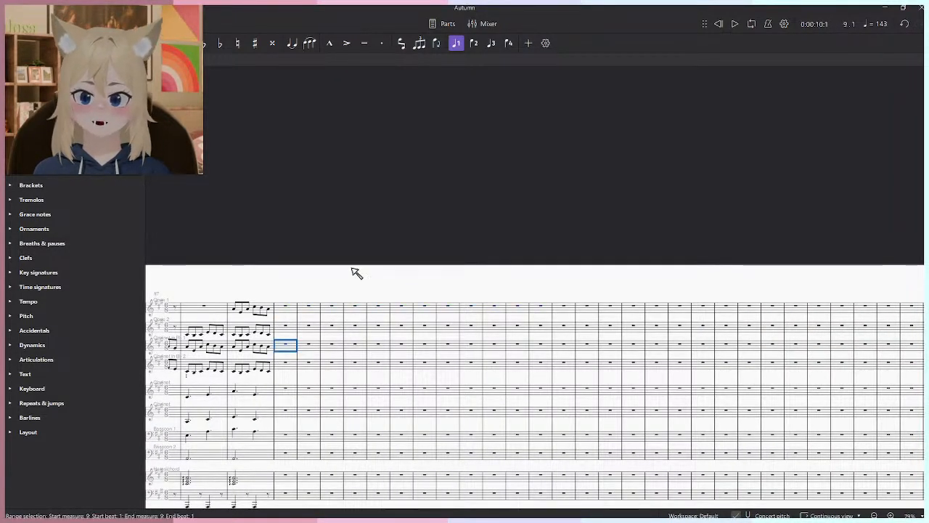
pyautogui.hotkey('alt', 'Tab')
pyautogui.click(367, 250)
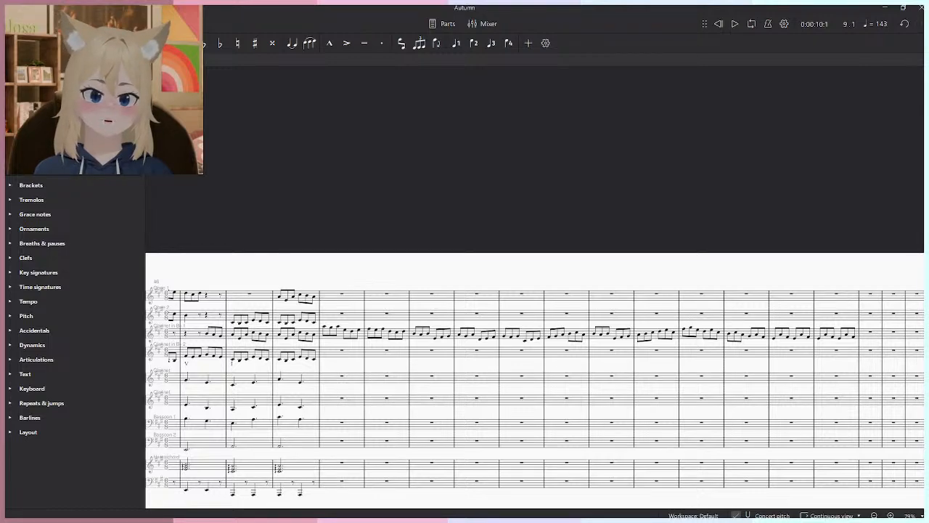
# - Play the score from measure 8 with the melody in Clarinet in B♭ 1
pyautogui.click(284, 305)
pyautogui.press('space')
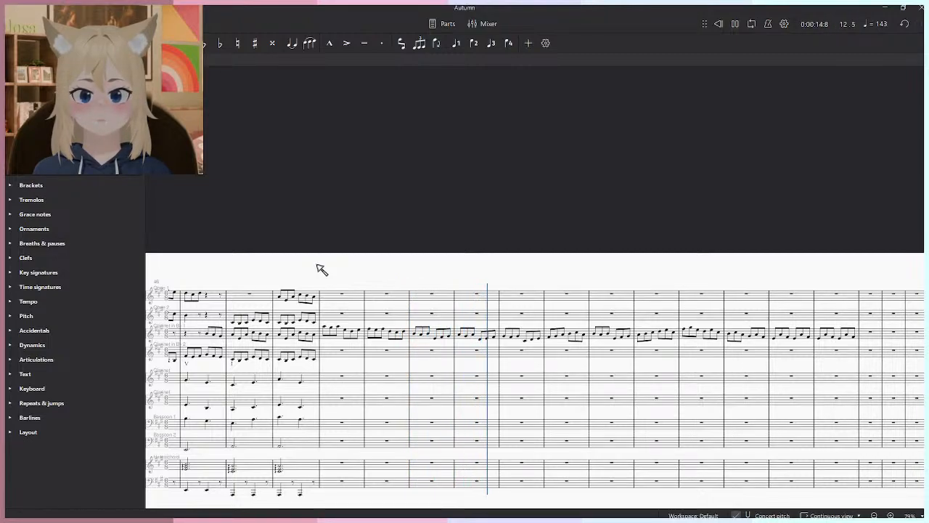
# - Try the Clarinet in B♭ 1 melody in measures 9–20 an octave lower and play it
pyautogui.click(338, 338)
pyautogui.click(856, 332)
pyautogui.click(854, 332)
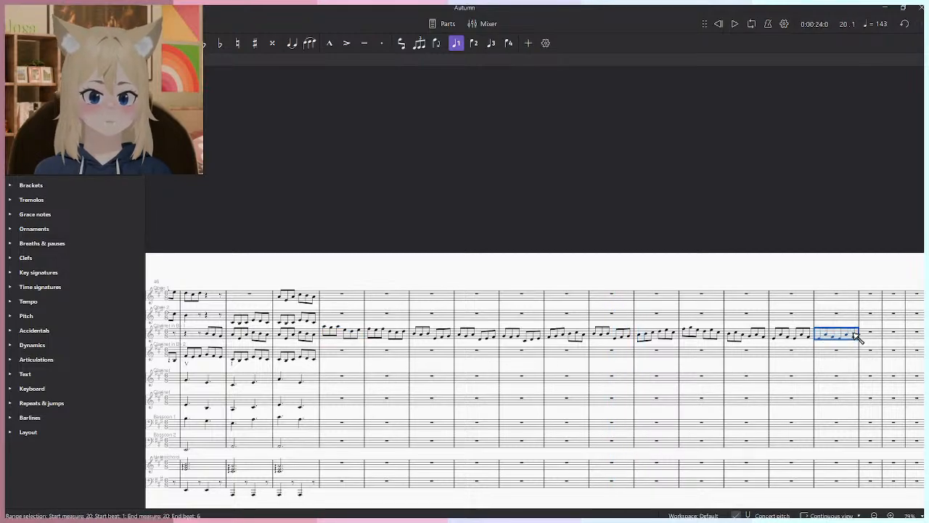
pyautogui.keyDown('shift'); pyautogui.click(328, 331); pyautogui.keyUp('shift')
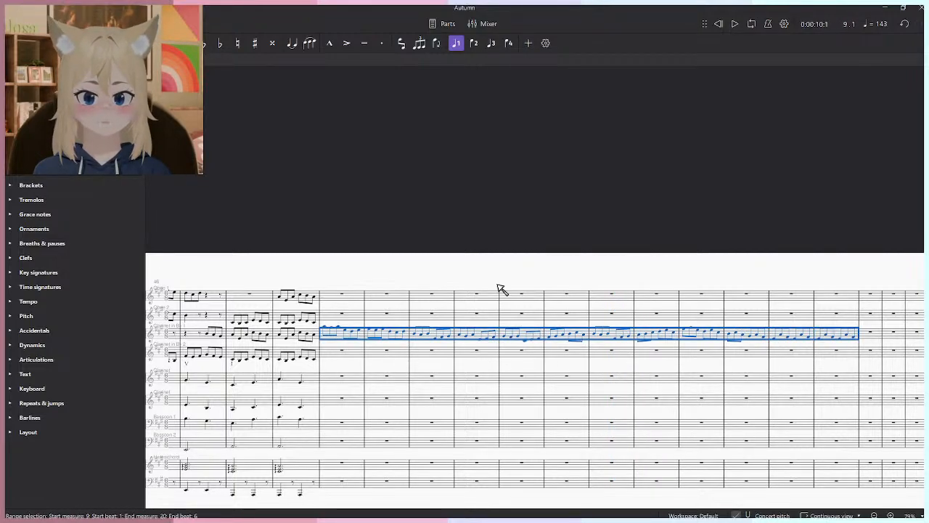
pyautogui.hotkey('ctrl', 'Down')
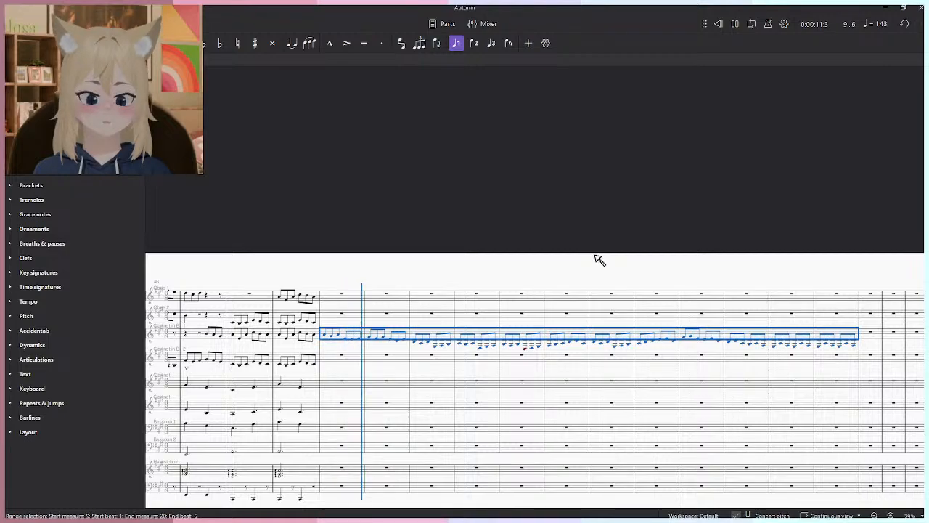
# - Undo the octave change and put the melody of measures 9–20 back in Oboe 1, starting at measure 9
pyautogui.hotkey('ctrl', 'z')
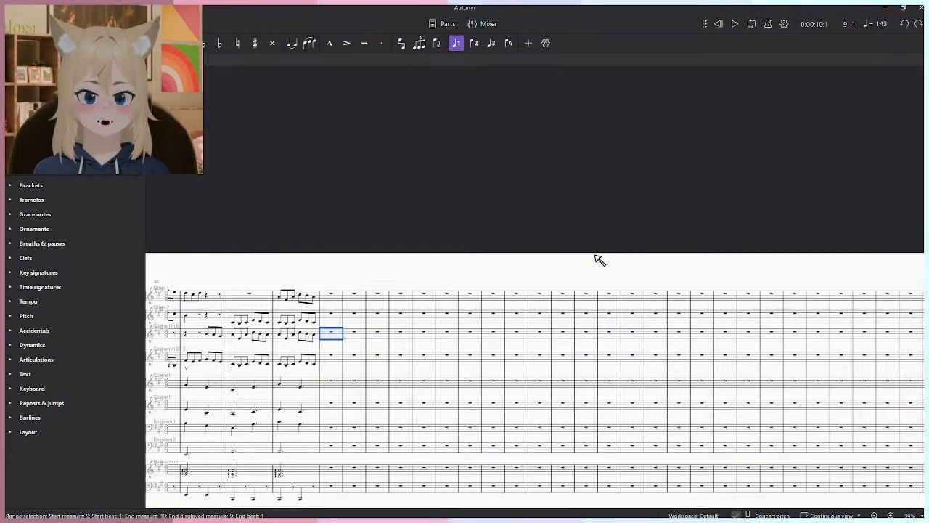
pyautogui.click(331, 295)
pyautogui.hotkey('ctrl', 'v')
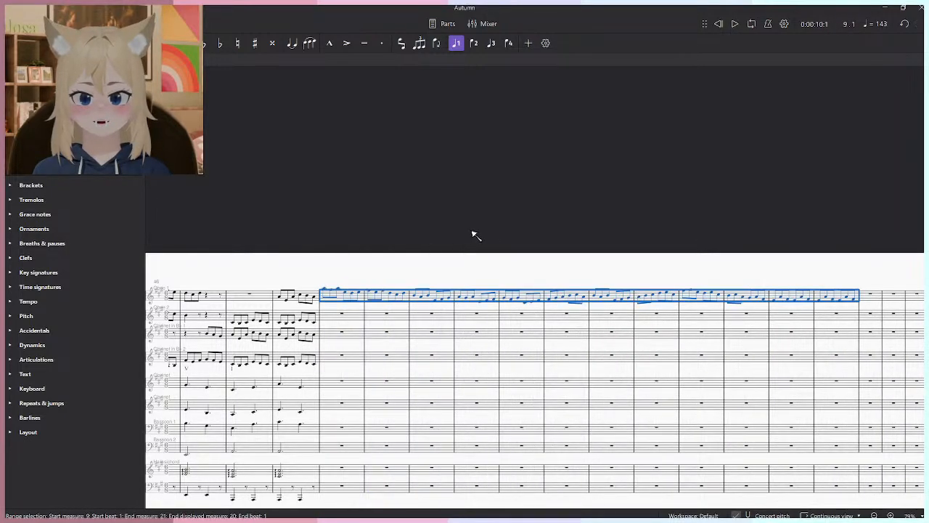
pyautogui.hotkey('ctrl', 'Down')
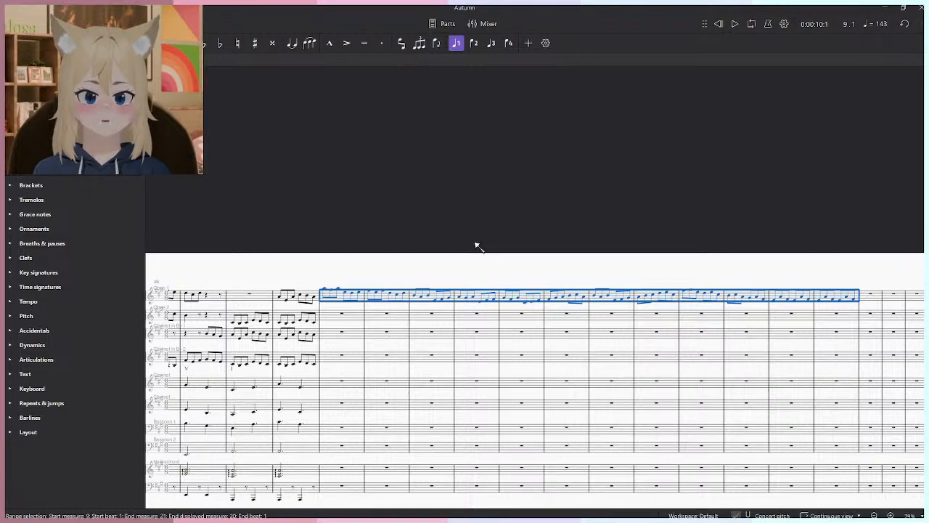
pyautogui.click(466, 262)
# - Examine the Oboe 1 melody around its entry in measure 9
pyautogui.scroll(4, 383, 270)
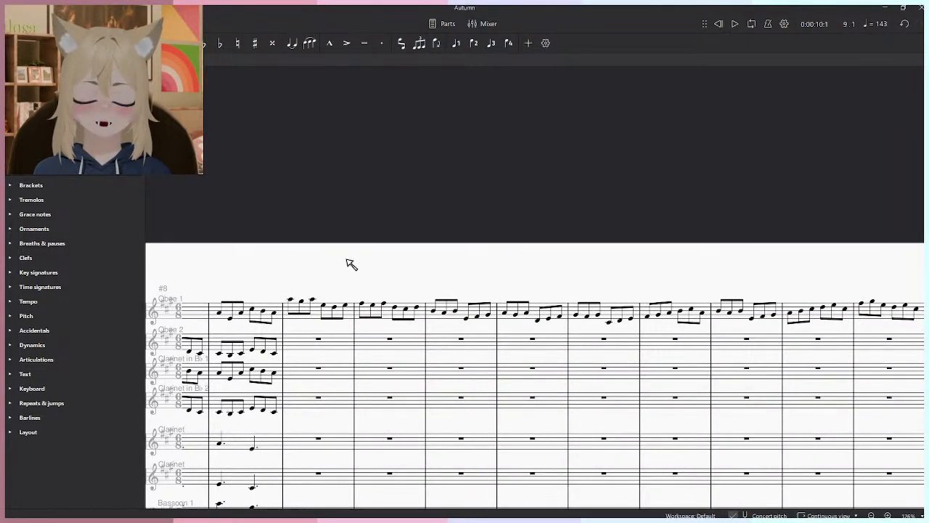
pyautogui.scroll(1, 348, 269)
pyautogui.scroll(2, 308, 304)
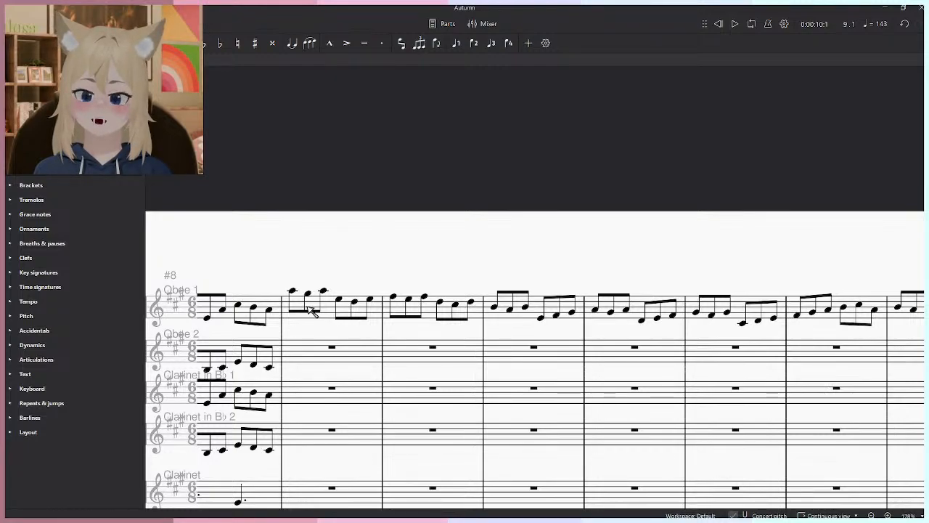
pyautogui.scroll(-2, 300, 263)
pyautogui.hscroll(-2, 330, 264)
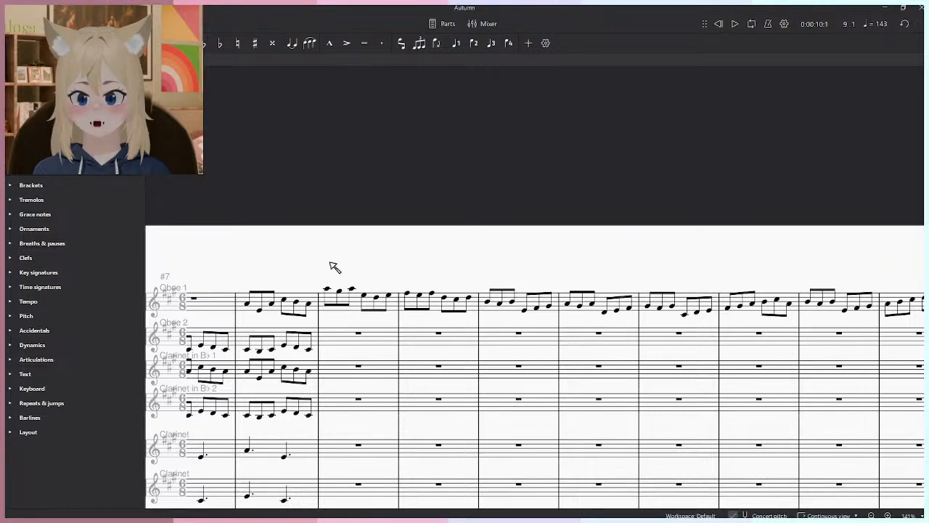
pyautogui.scroll(5, 322, 298)
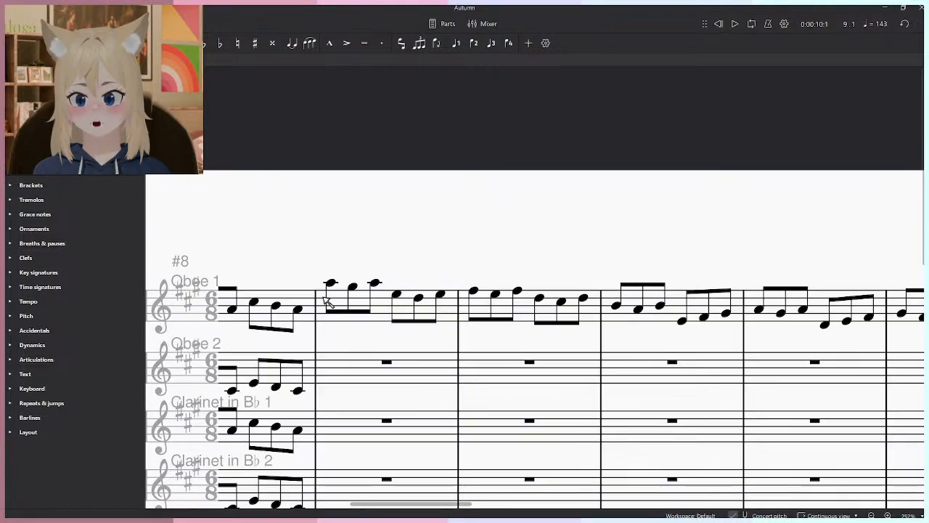
pyautogui.moveTo(312, 254); pyautogui.dragTo(487, 205)
pyautogui.scroll(-4, 486, 204)
# - Play the Oboe 1 melody from measure 9 up to measure 19
pyautogui.click(421, 245)
pyautogui.click(469, 201)
pyautogui.scroll(-2, 450, 201)
pyautogui.scroll(-1, 345, 209)
pyautogui.scroll(3, 380, 312)
pyautogui.click(386, 331)
pyautogui.click(425, 264)
pyautogui.scroll(-5, 436, 259)
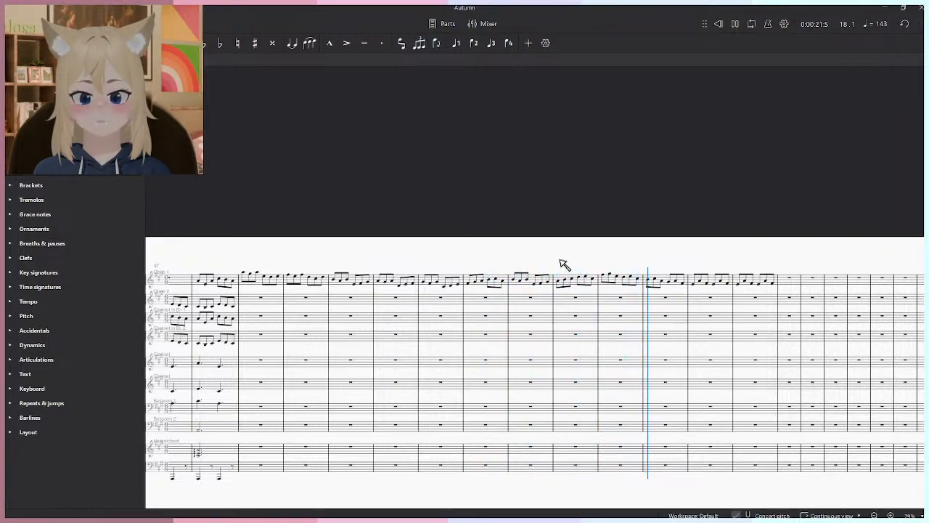
pyautogui.scroll(5, 801, 300)
pyautogui.press('space')
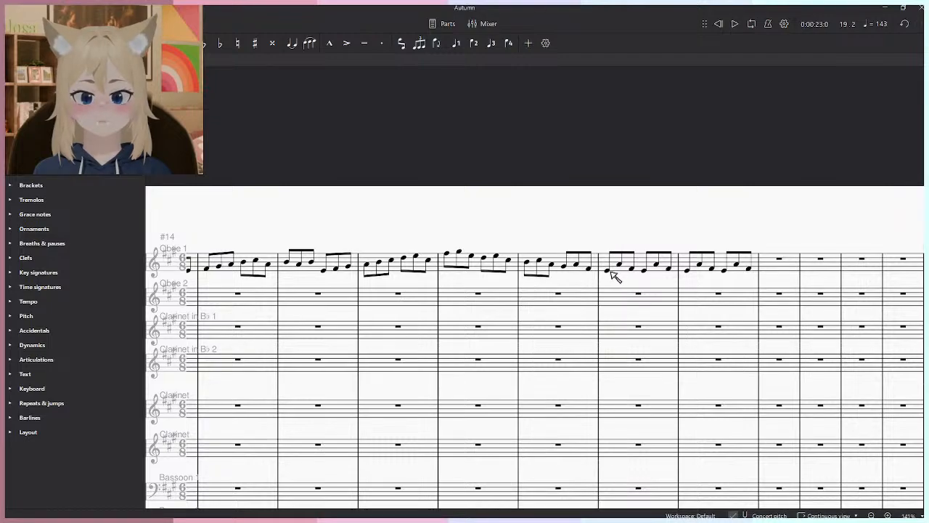
# - Replay the ending of the Oboe 1 melody from the start of measure 19
pyautogui.click(608, 271)
pyautogui.press('space')
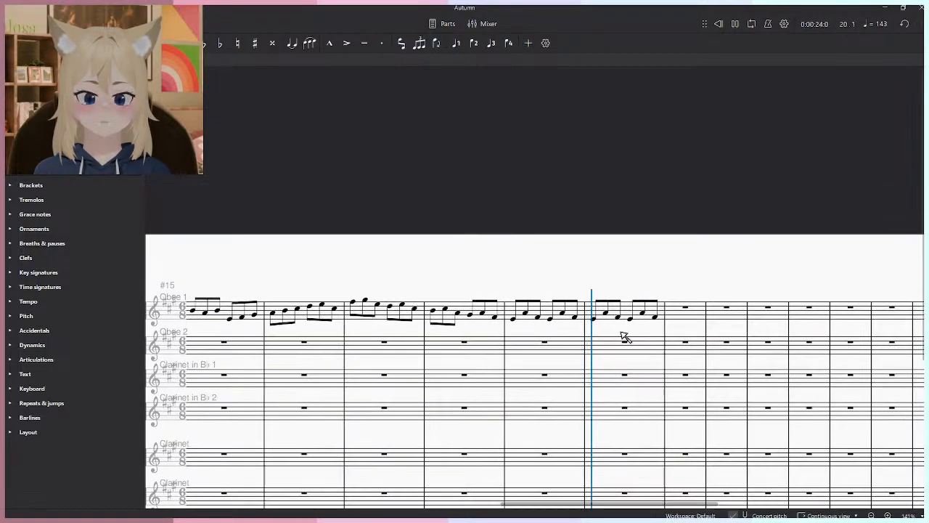
pyautogui.press('space')
# - Add an eighth-note E4 to Oboe 1 on the first beat of measure 21
pyautogui.scroll(3, 662, 322)
pyautogui.press('n')
pyautogui.click(678, 321)
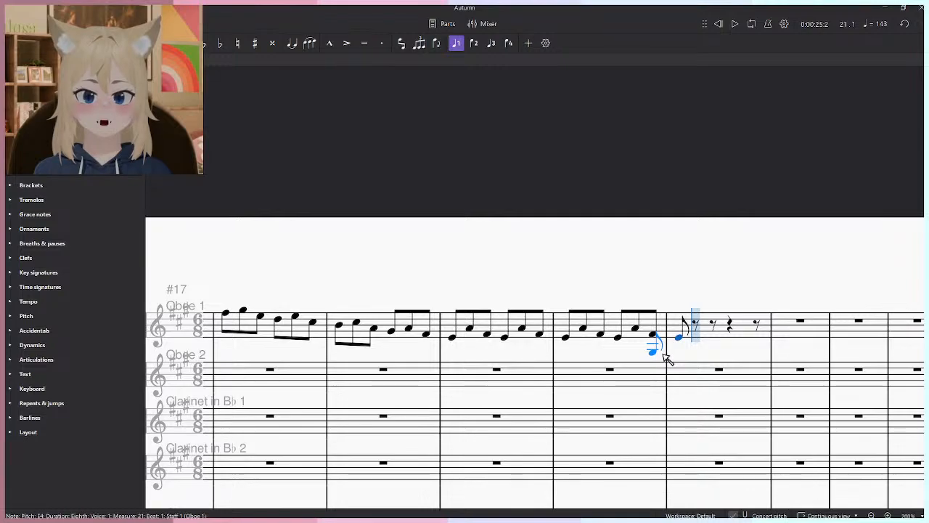
pyautogui.press('Escape')
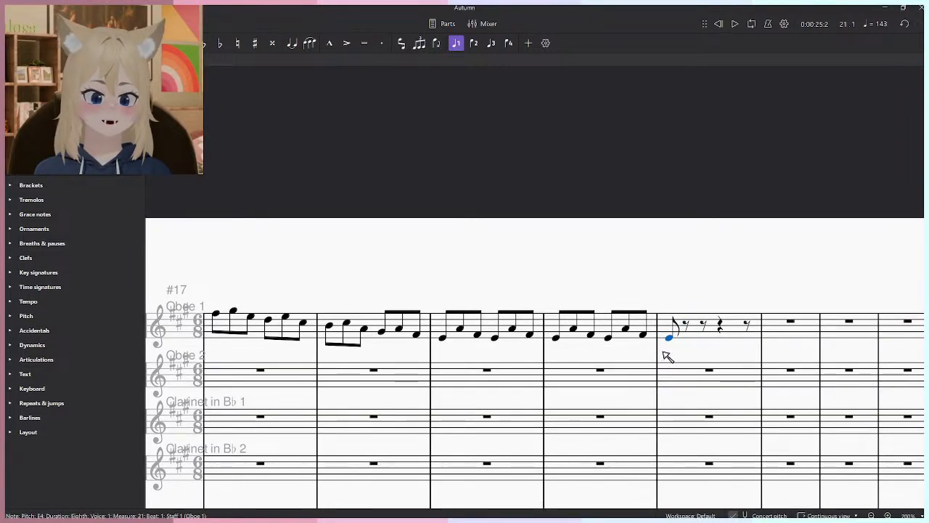
# - Move the melody in measures 9–21 from Oboe 1 to Bassoon 1, starting at measure 9, and lower it by an octave
pyautogui.scroll(-7, 662, 352)
pyautogui.click(689, 342)
pyautogui.moveTo(259, 346); pyautogui.dragTo(585, 334)
pyautogui.keyDown('shift'); pyautogui.click(344, 309); pyautogui.keyUp('shift')
pyautogui.keyDown('shift'); pyautogui.click(398, 308); pyautogui.keyUp('shift')
pyautogui.moveTo(403, 355); pyautogui.dragTo(440, 181)
pyautogui.hotkey('ctrl', 'c')
pyautogui.press('Escape')
pyautogui.click(445, 288)
pyautogui.hotkey('ctrl', 'v')
pyautogui.hotkey('ctrl', 'Down')
pyautogui.moveTo(554, 181); pyautogui.dragTo(378, 248)
pyautogui.click(387, 160)
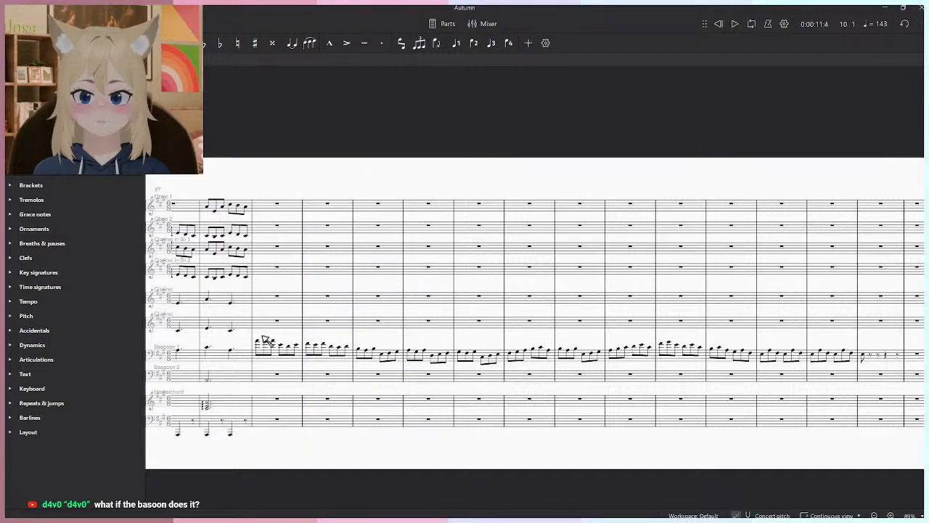
# - Add a forte (f) dynamic to Bassoon 1 at the start of measure 9 and play the melody from there
pyautogui.click(266, 341)
pyautogui.click(32, 345)
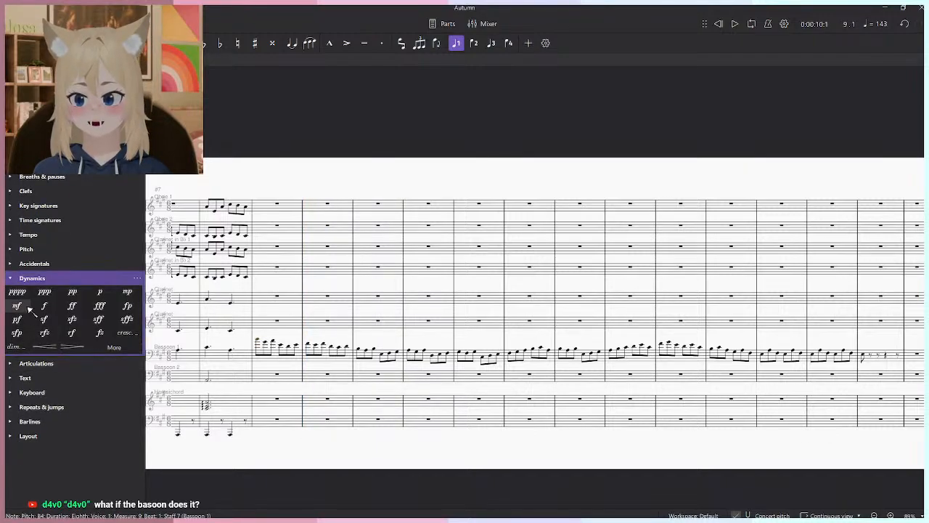
pyautogui.click(44, 305)
pyautogui.press('space')
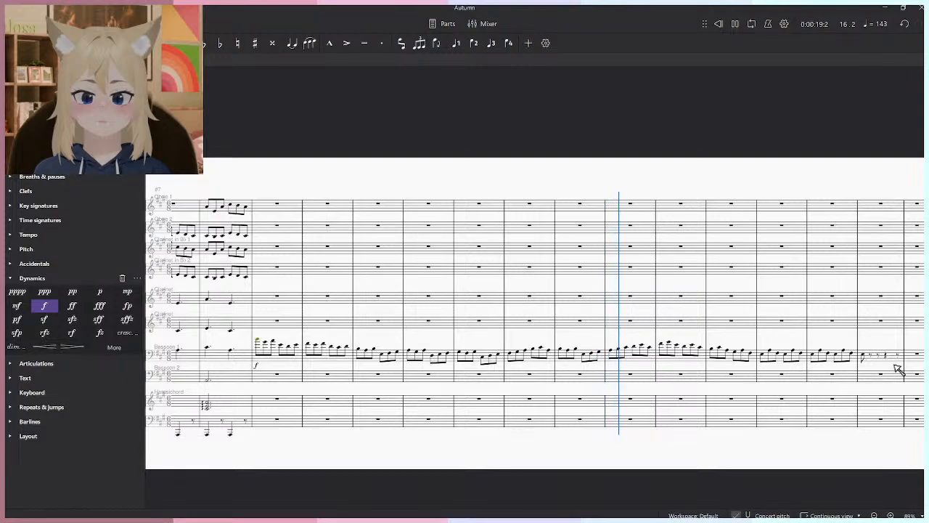
# - Lower the Bassoon 1 melody in measures 9–21 by another octave and play it from measure 9
pyautogui.keyDown('shift'); pyautogui.click(261, 346); pyautogui.keyUp('shift')
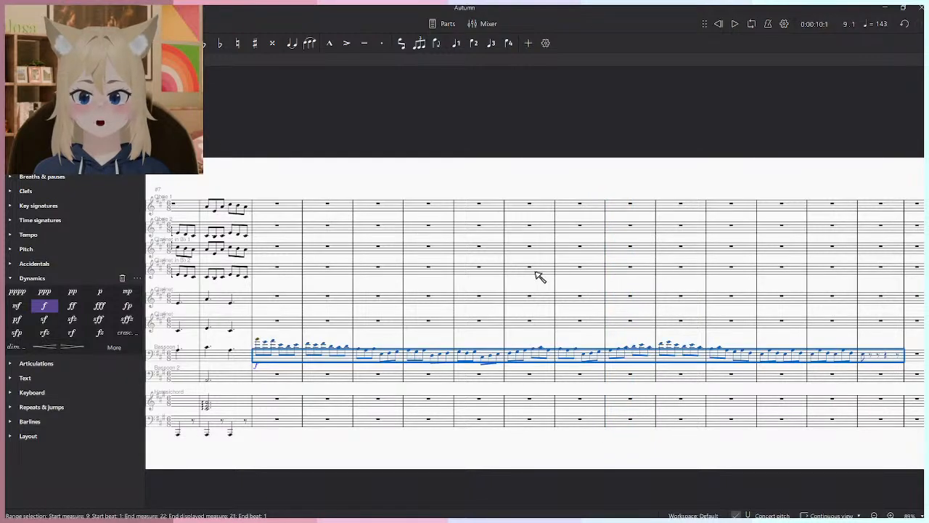
pyautogui.click(637, 161)
pyautogui.press('space')
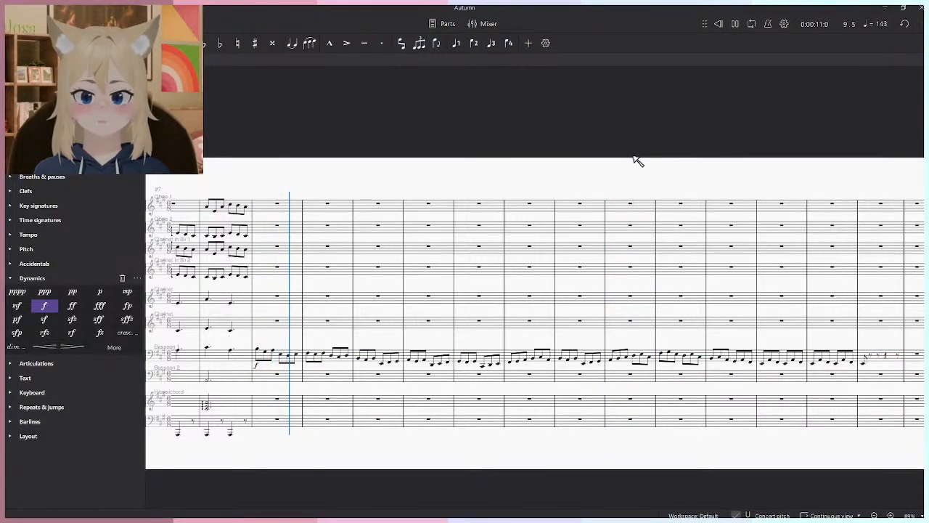
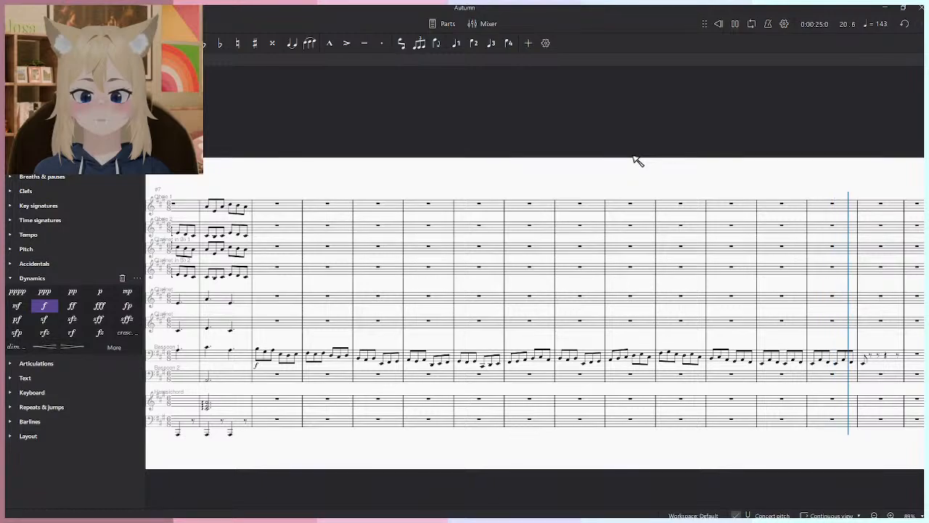
# - Move the melody in measures 9–21 from Bassoon 1 to Oboe 1, starting at measure 9
pyautogui.moveTo(374, 359); pyautogui.dragTo(460, 331)
pyautogui.scroll(2, 397, 313)
pyautogui.moveTo(354, 294); pyautogui.dragTo(344, 360)
pyautogui.scroll(-2, 347, 360)
pyautogui.scroll(-2, 352, 363)
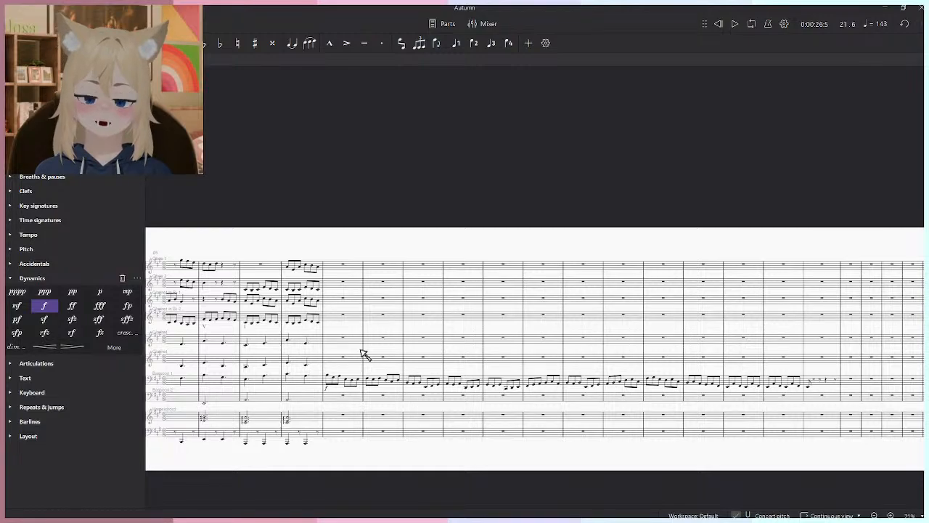
pyautogui.click(837, 383)
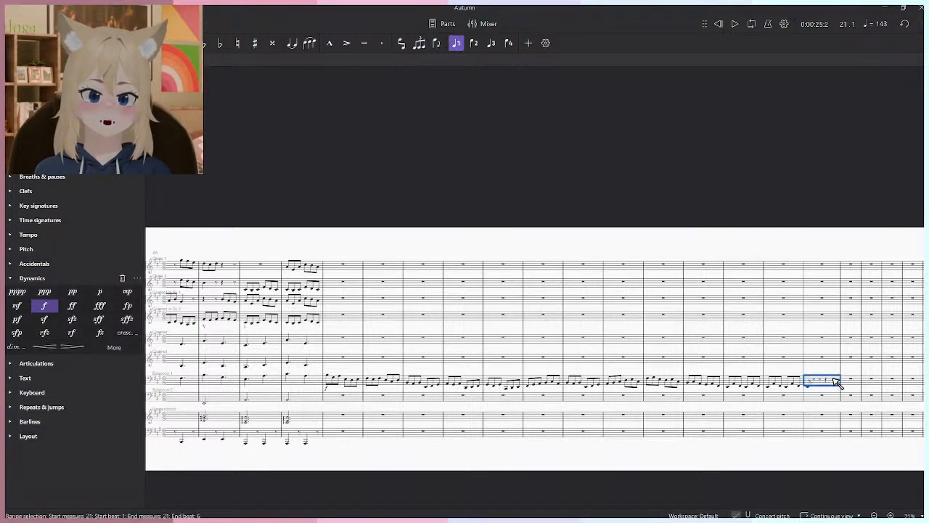
pyautogui.keyDown('shift'); pyautogui.click(330, 379); pyautogui.keyUp('shift')
pyautogui.hotkey('ctrl', 'x')
pyautogui.click(335, 266)
pyautogui.hotkey('ctrl', 'v')
pyautogui.click(356, 244)
pyautogui.hotkey('ctrl', 'z')
pyautogui.hotkey('ctrl', 'v')
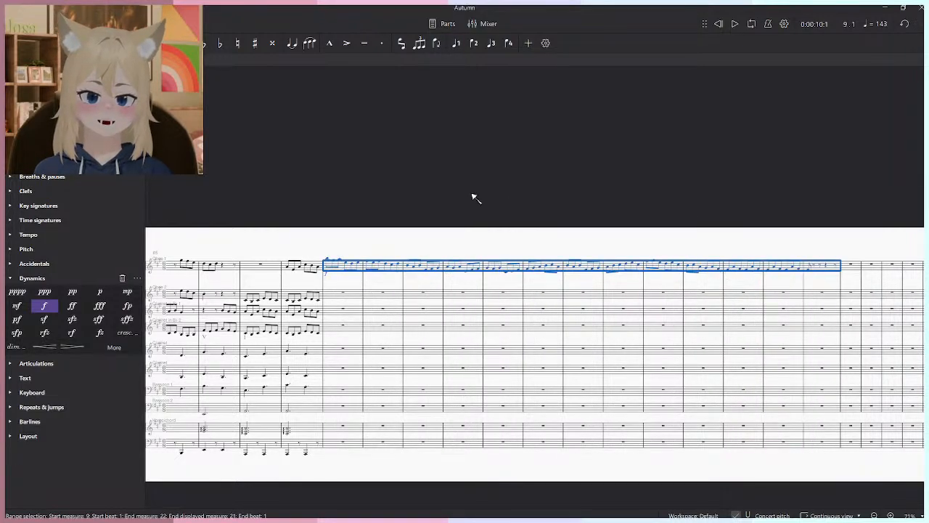
# - Raise the Oboe 1 melody in measures 9–21 by an octave and remove its forte dynamic at measure 9
pyautogui.scroll(3, 286, 160)
pyautogui.hotkey('ctrl', 'Up')
pyautogui.press('Escape')
pyautogui.scroll(-1, 610, 265)
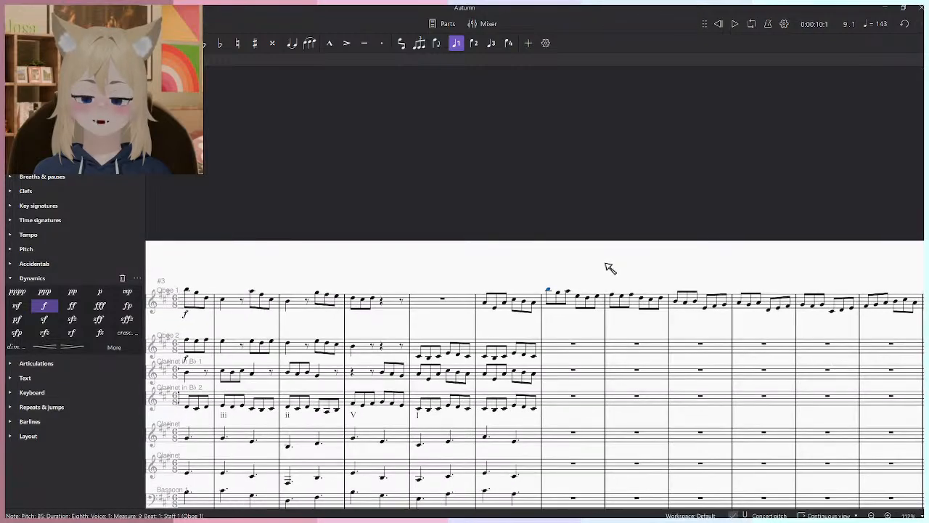
pyautogui.scroll(-2, 388, 249)
# - Examine the transition from measure 8 into the Oboe 1 melody at measure 9 and play it from measure 8
pyautogui.moveTo(457, 342); pyautogui.dragTo(342, 301)
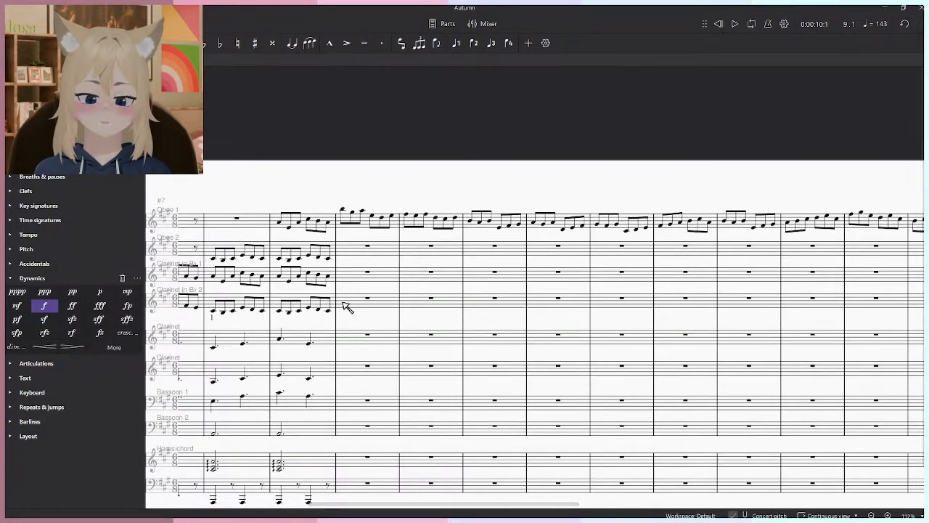
pyautogui.scroll(-4, 337, 304)
pyautogui.scroll(5, 329, 317)
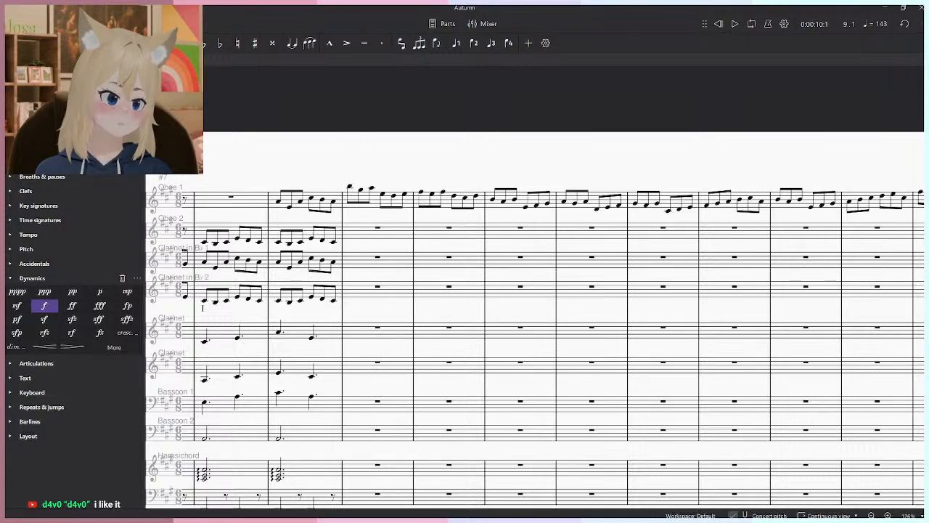
pyautogui.moveTo(544, 307); pyautogui.dragTo(477, 244)
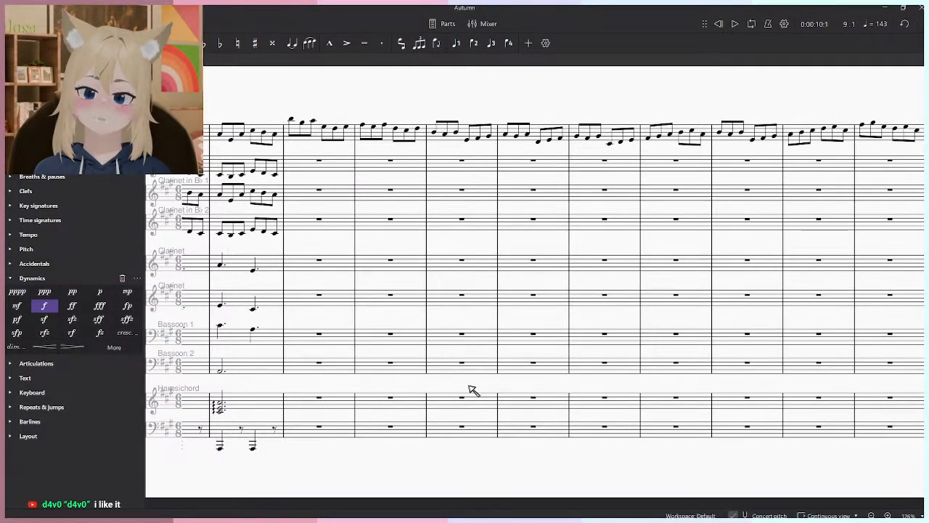
pyautogui.moveTo(471, 391); pyautogui.dragTo(573, 413)
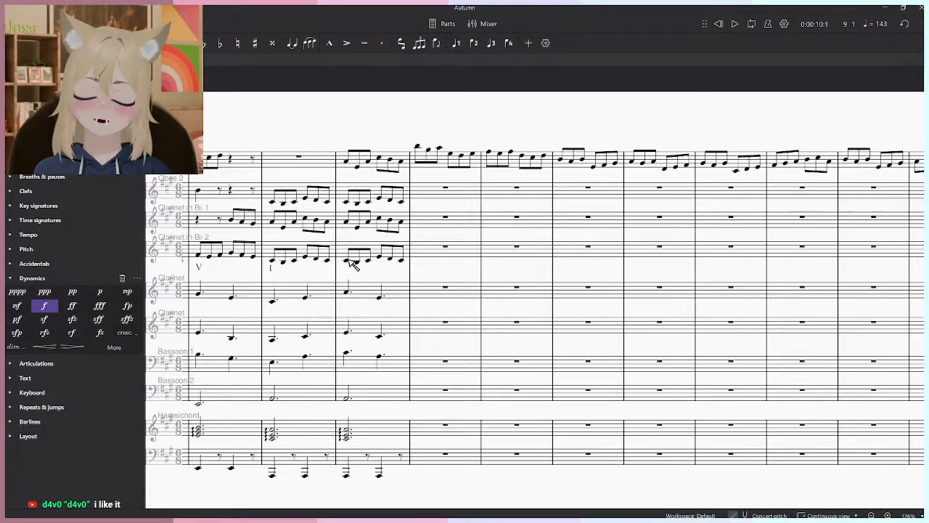
pyautogui.click(349, 260)
pyautogui.moveTo(495, 292); pyautogui.dragTo(477, 430)
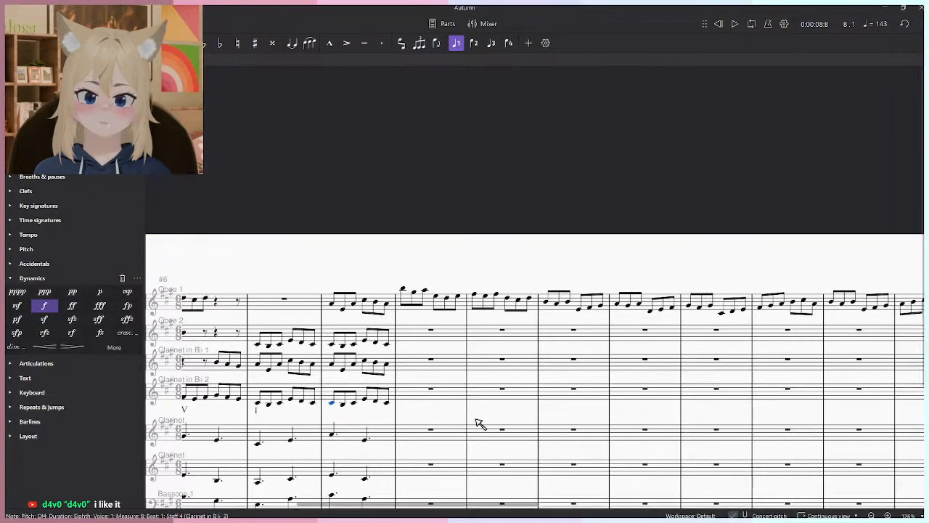
pyautogui.scroll(2, 436, 323)
pyautogui.scroll(-3, 437, 327)
pyautogui.moveTo(435, 373); pyautogui.dragTo(511, 296)
pyautogui.scroll(3, 532, 320)
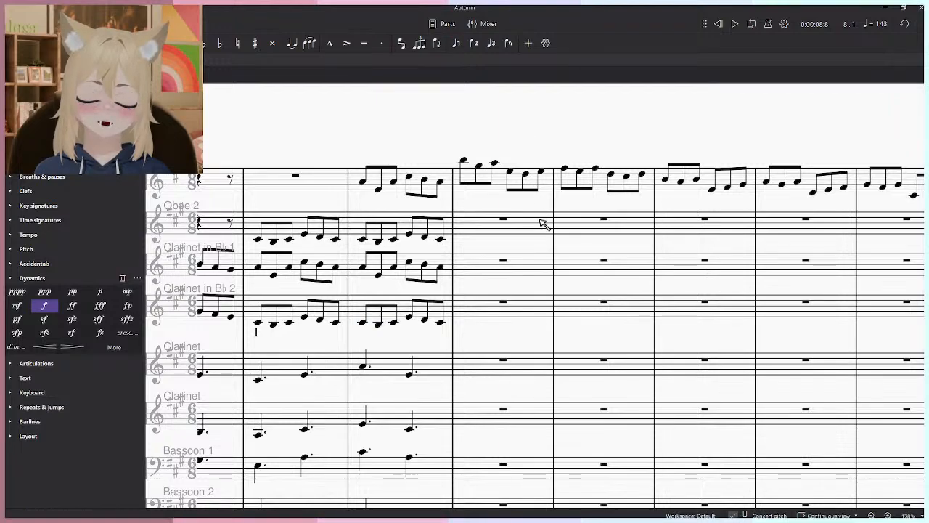
pyautogui.moveTo(546, 340); pyautogui.dragTo(504, 317)
pyautogui.press('space')
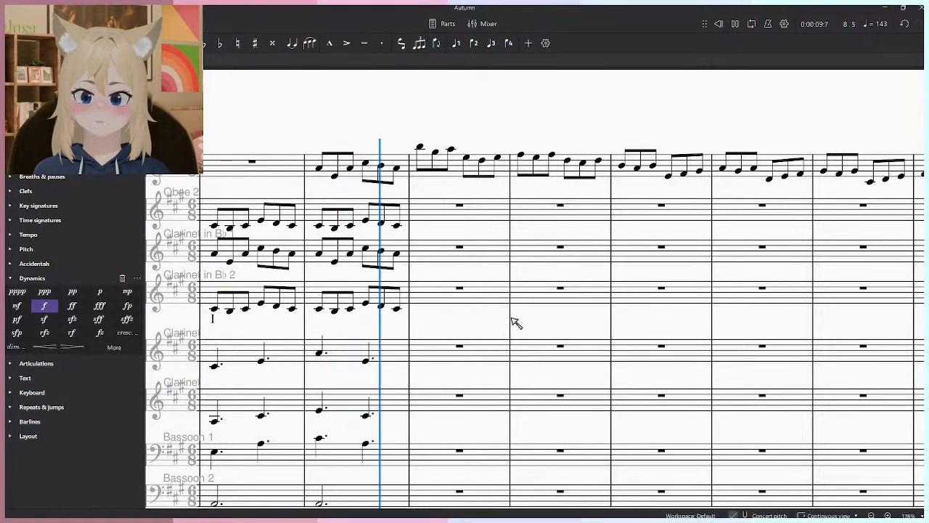
# - Lower the first Oboe 1 note of measure 9 to A5 and play the transition from measure 8
pyautogui.press('space')
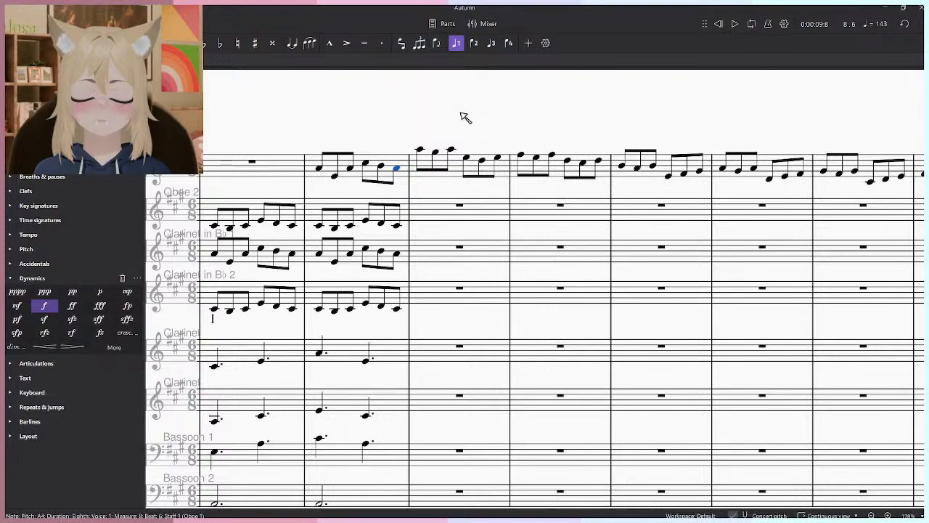
pyautogui.press('space')
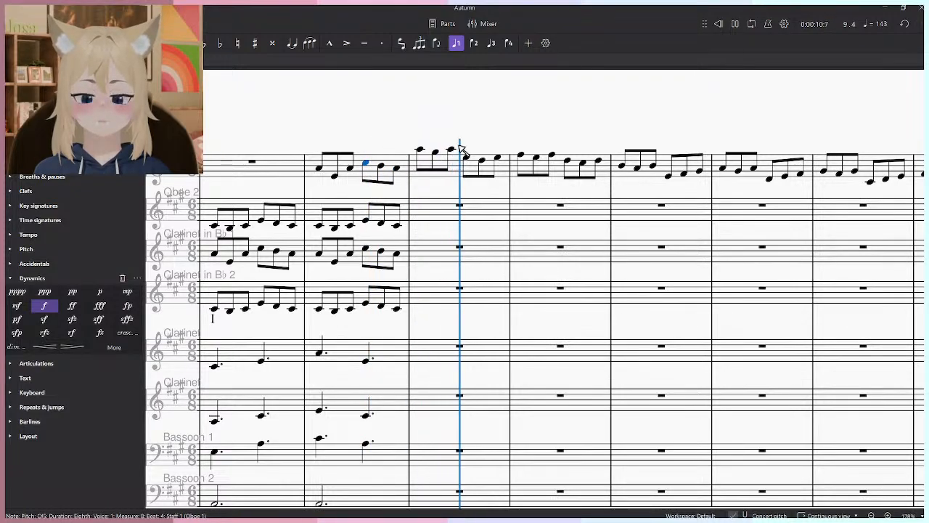
pyautogui.scroll(-2, 568, 170)
pyautogui.press('space')
pyautogui.scroll(2, 308, 260)
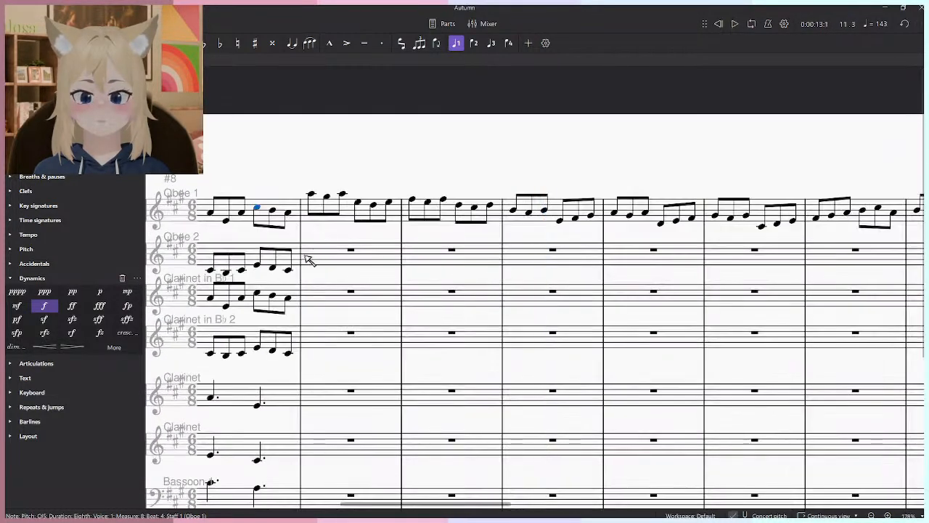
pyautogui.click(289, 270)
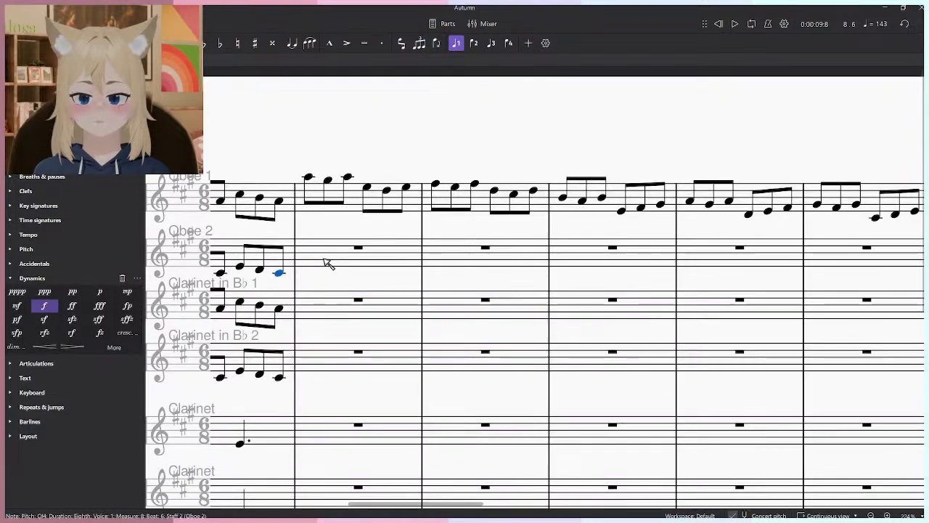
pyautogui.scroll(1, 323, 267)
pyautogui.click(378, 140)
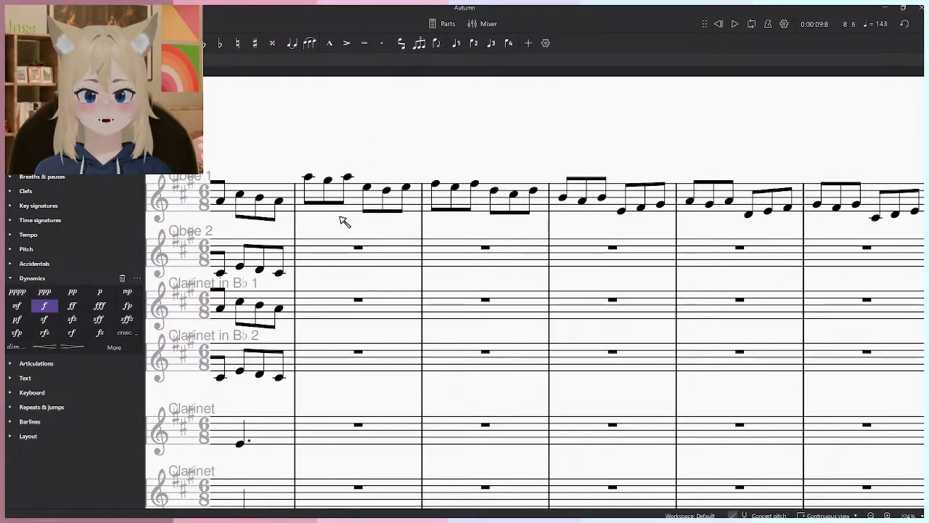
# - Play the opening measures of the Allegro from measure 1
pyautogui.scroll(-1, 307, 198)
pyautogui.moveTo(307, 192); pyautogui.dragTo(576, 209)
pyautogui.scroll(-2, 576, 210)
pyautogui.moveTo(389, 194); pyautogui.dragTo(756, 211)
pyautogui.scroll(2, 386, 263)
pyautogui.click(473, 306)
pyautogui.press('space')
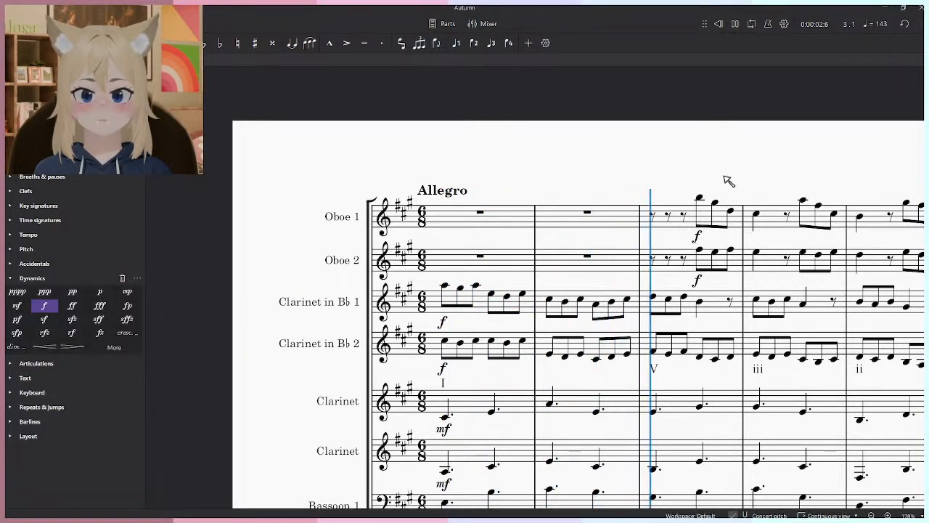
pyautogui.moveTo(714, 177); pyautogui.dragTo(422, 174)
pyautogui.press('space')
# - Review the empty accompaniment parts beneath the Oboe 1 melody in measures 9–21 and play again from measure 8
pyautogui.scroll(-2, 423, 174)
pyautogui.moveTo(511, 147); pyautogui.dragTo(90, 156)
pyautogui.scroll(3, 346, 240)
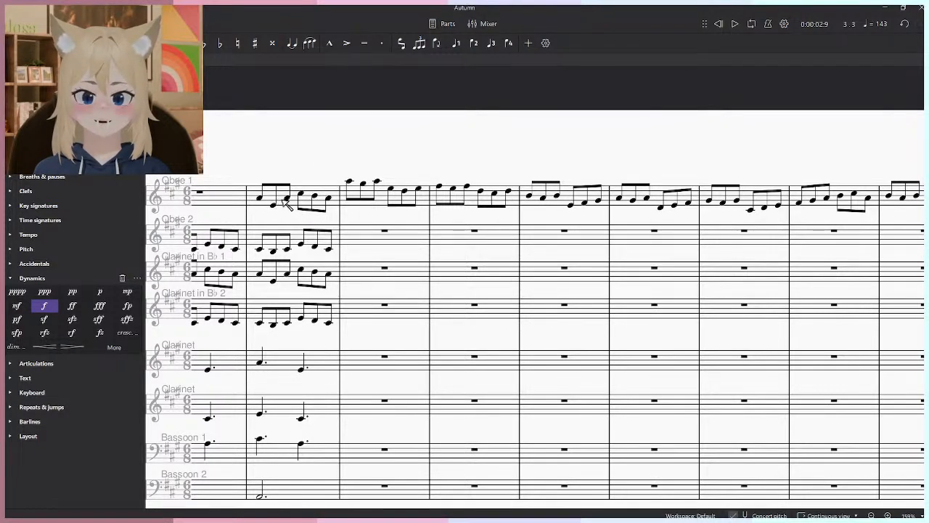
pyautogui.click(260, 198)
pyautogui.click(344, 146)
pyautogui.scroll(-6, 345, 147)
pyautogui.moveTo(472, 185); pyautogui.dragTo(418, 268)
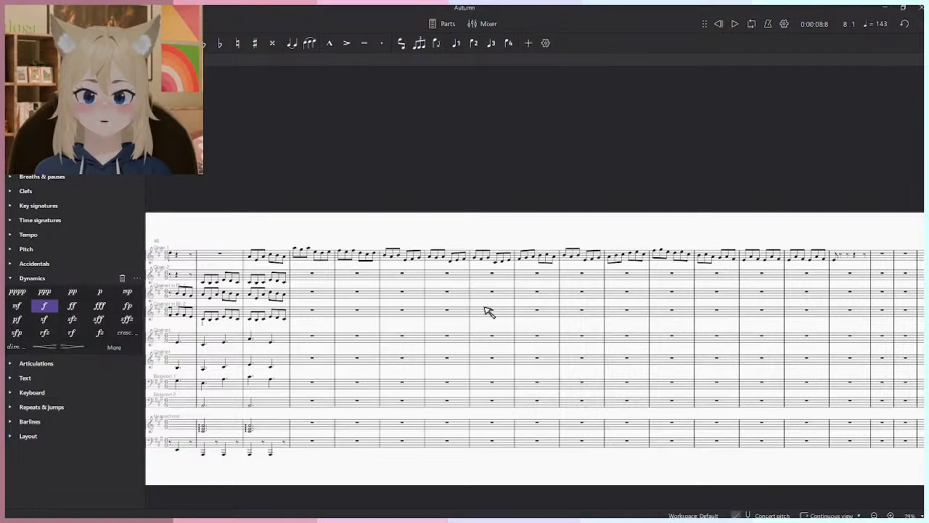
pyautogui.moveTo(819, 325); pyautogui.dragTo(774, 322)
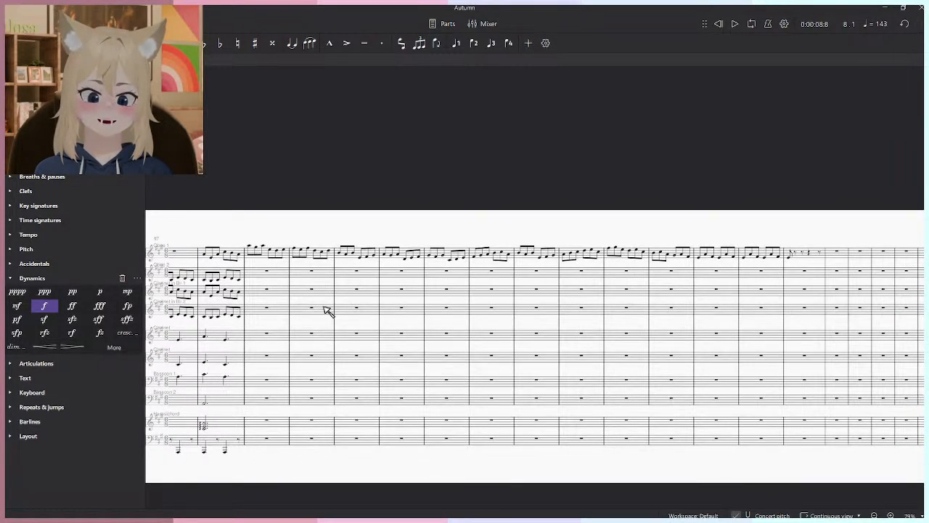
pyautogui.scroll(4, 535, 276)
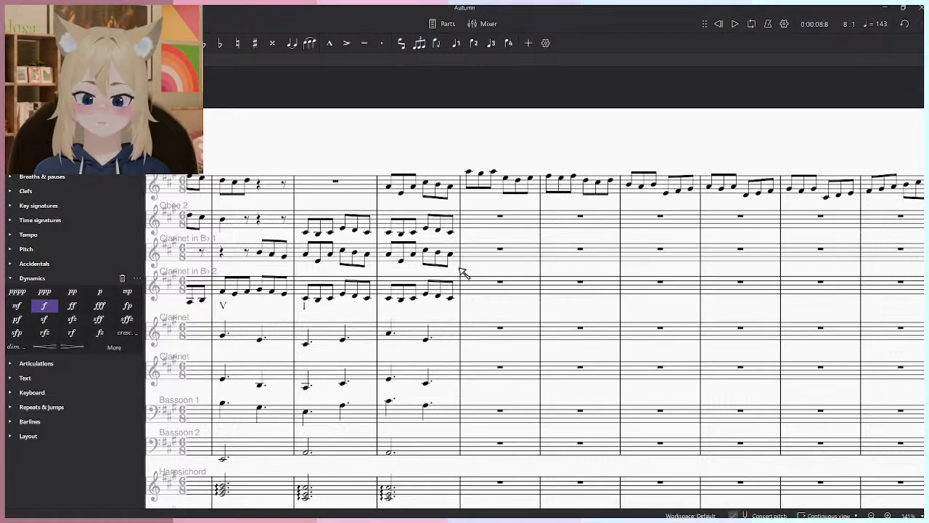
pyautogui.scroll(-4, 461, 281)
pyautogui.scroll(5, 464, 292)
pyautogui.moveTo(655, 273); pyautogui.dragTo(582, 360)
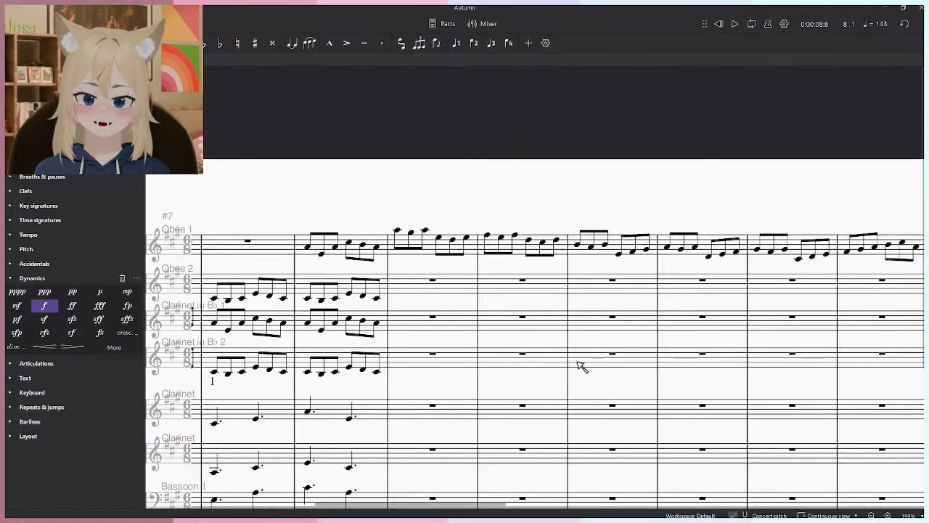
pyautogui.scroll(-2, 508, 354)
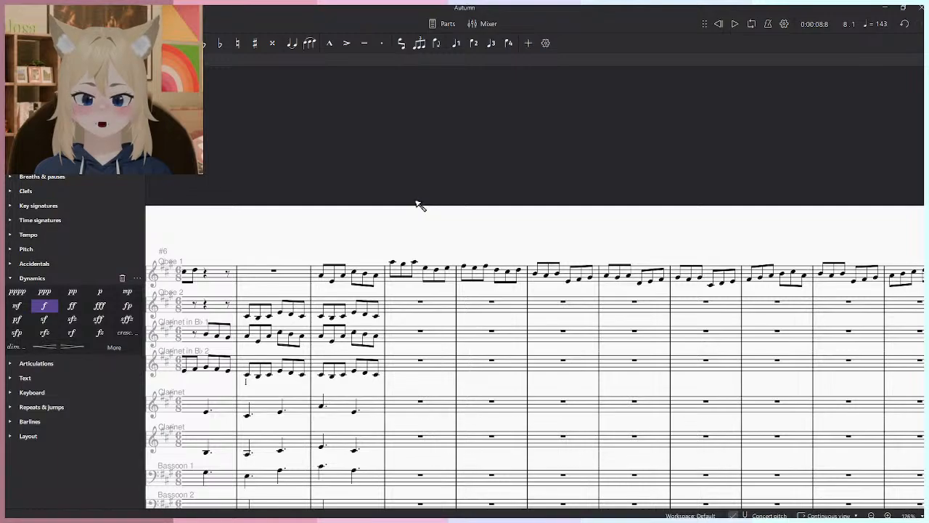
pyautogui.press('space')
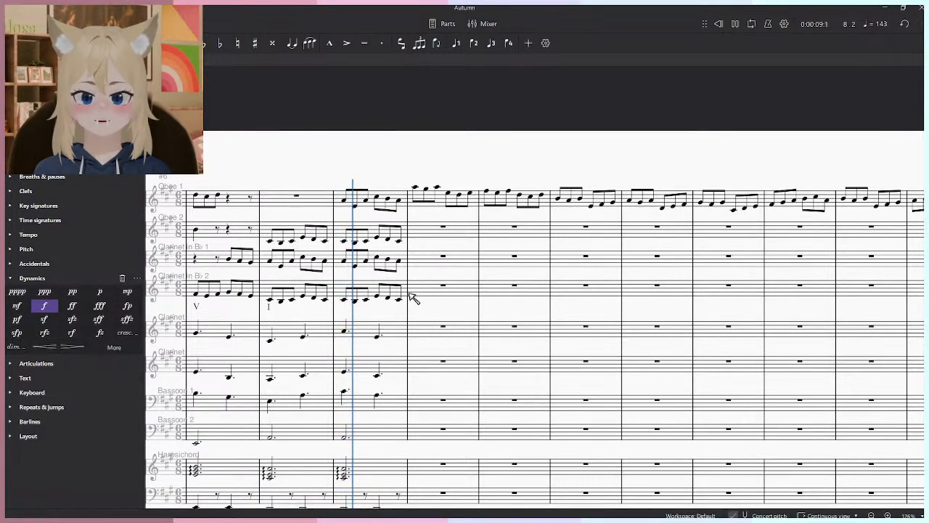
pyautogui.scroll(4, 429, 222)
pyautogui.press('space')
# - Try eighth notes on the first beat of measure 9: E4 in Oboe 2, C♯5 in Clarinet in B♭ 1 and E4 in Clarinet in B♭ 2
pyautogui.press('n')
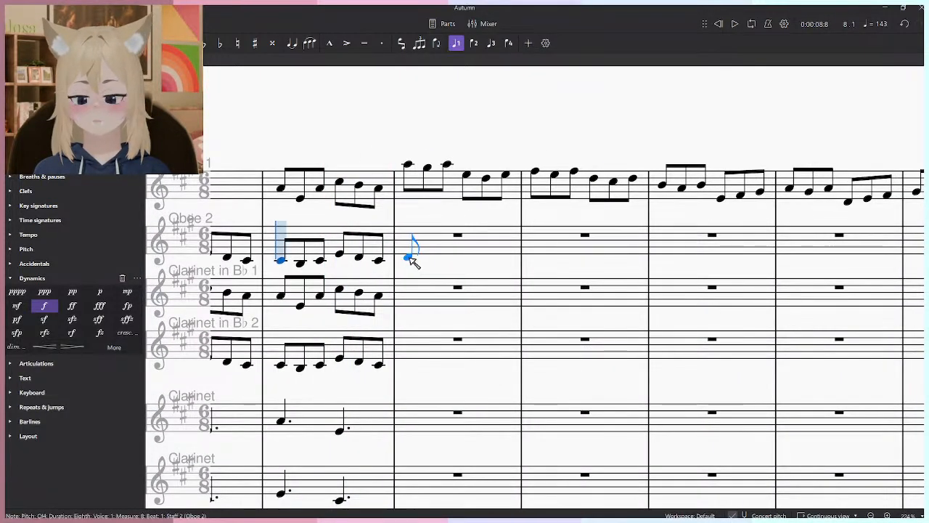
pyautogui.scroll(2, 411, 251)
pyautogui.click(408, 252)
pyautogui.click(410, 303)
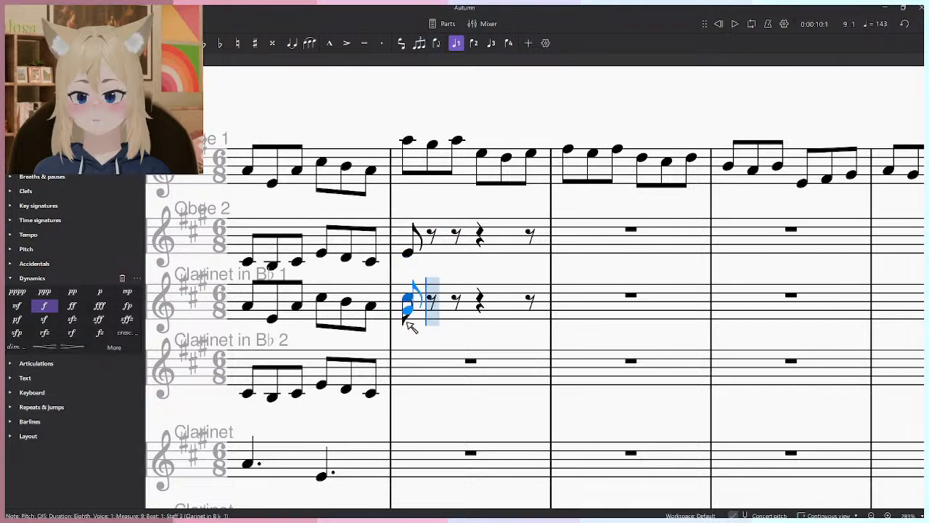
pyautogui.click(410, 387)
pyautogui.press('space')
pyautogui.press('space')
pyautogui.click(407, 384)
pyautogui.keyDown('ctrl'); pyautogui.click(406, 254); pyautogui.keyUp('ctrl')
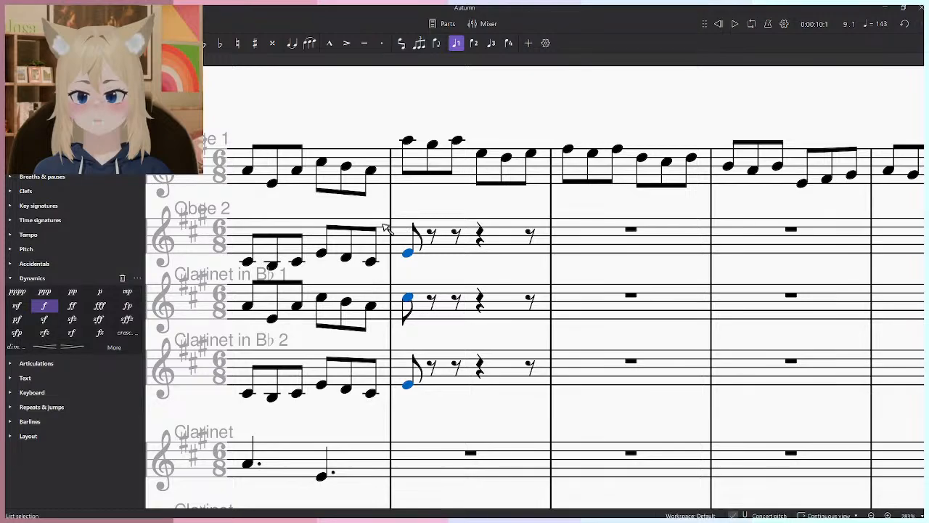
# - Play measure 9, lengthen the three accompaniment notes on its first beat to quarters and raise the Clarinet in B♭ 2 note to F♯4
pyautogui.scroll(-2, 444, 249)
pyautogui.press('space')
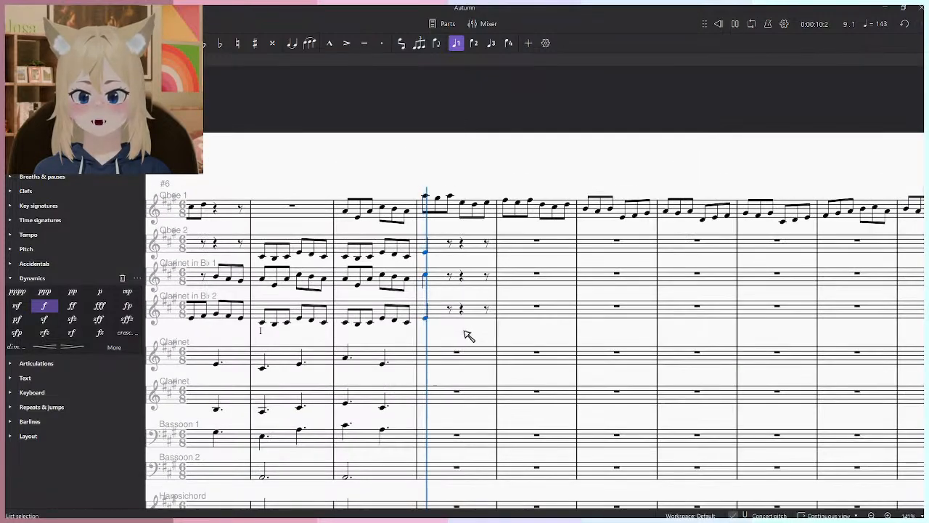
pyautogui.moveTo(464, 341); pyautogui.dragTo(467, 174)
pyautogui.press('space')
pyautogui.click(389, 395)
pyautogui.scroll(2, 417, 392)
pyautogui.moveTo(511, 100); pyautogui.dragTo(508, 454)
pyautogui.click(443, 339)
pyautogui.keyDown('shift'); pyautogui.click(444, 212); pyautogui.keyUp('shift')
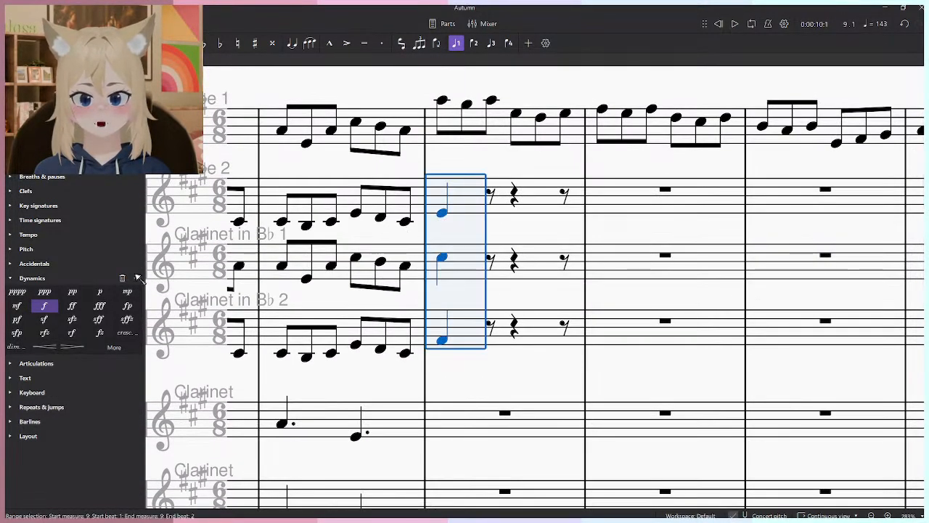
# - Add a piano (p) dynamic to the Oboe 2 and both Clarinet in B♭ notes in measure 9 and play them
pyautogui.click(100, 292)
pyautogui.click(333, 266)
pyautogui.press('space')
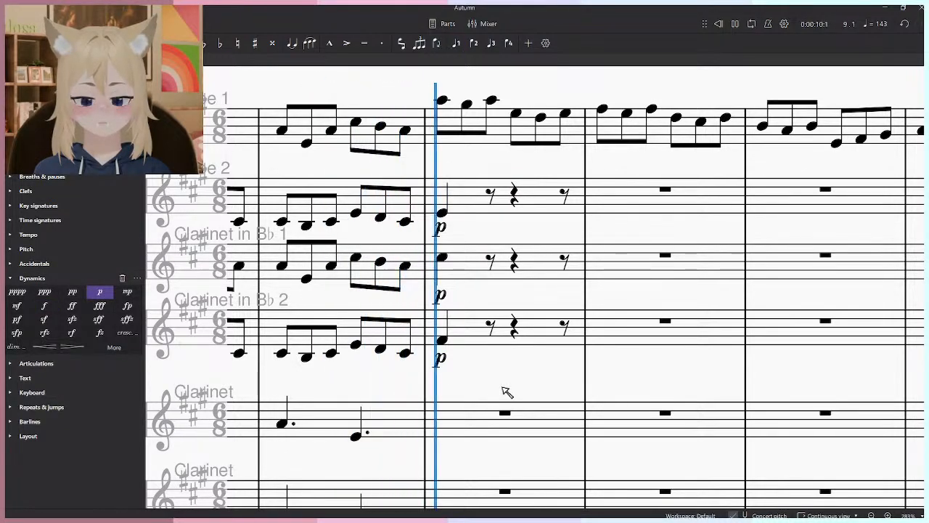
pyautogui.press('space')
pyautogui.click(444, 343)
pyautogui.hotkey('ctrl', 'z')
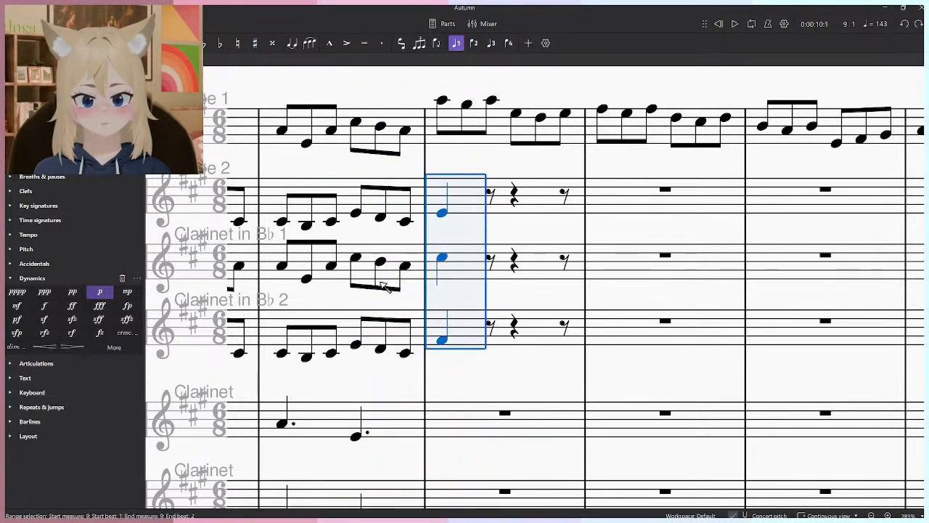
pyautogui.hotkey('ctrl', 'shift', 'z')
# - Play measure 9 again and lower the Clarinet in B♭ 2 note on its first beat to E4
pyautogui.click(445, 339)
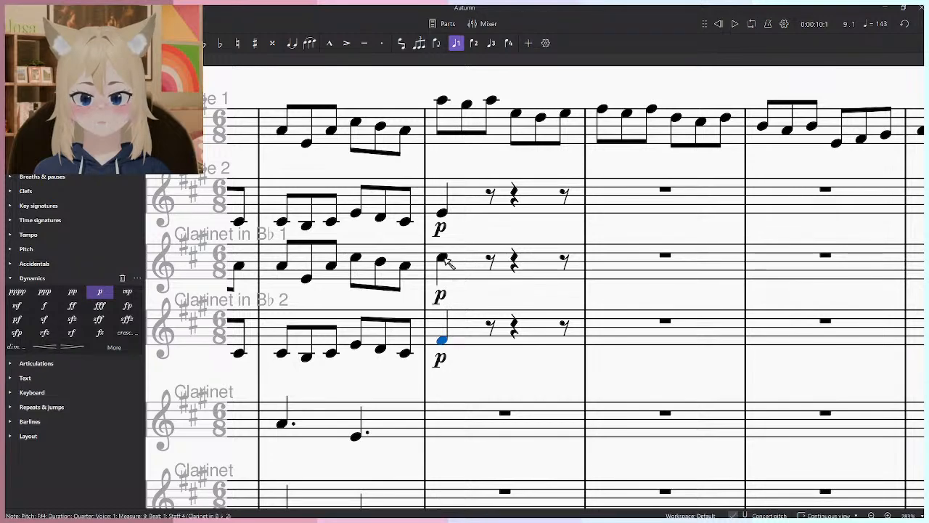
pyautogui.press('space')
pyautogui.press('space')
pyautogui.click(443, 347)
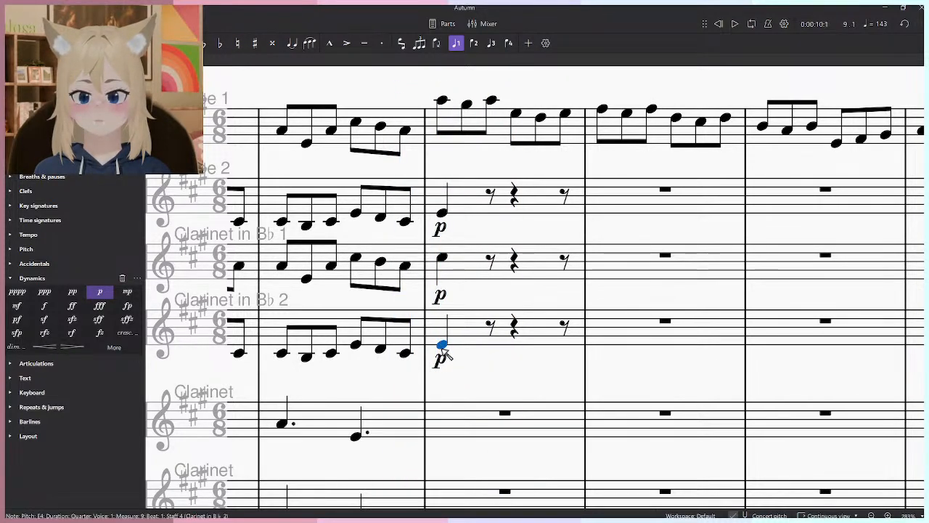
# - Delete the first-beat notes and piano dynamics of Oboe 2, Clarinet in B♭ 1 and Clarinet in B♭ 2 from measure 9
pyautogui.scroll(-4, 360, 326)
pyautogui.moveTo(373, 316); pyautogui.dragTo(388, 198)
pyautogui.moveTo(394, 356); pyautogui.dragTo(343, 453)
pyautogui.scroll(2, 376, 344)
pyautogui.click(412, 282)
pyautogui.keyDown('shift'); pyautogui.click(425, 201); pyautogui.keyUp('shift')
pyautogui.press('Delete')
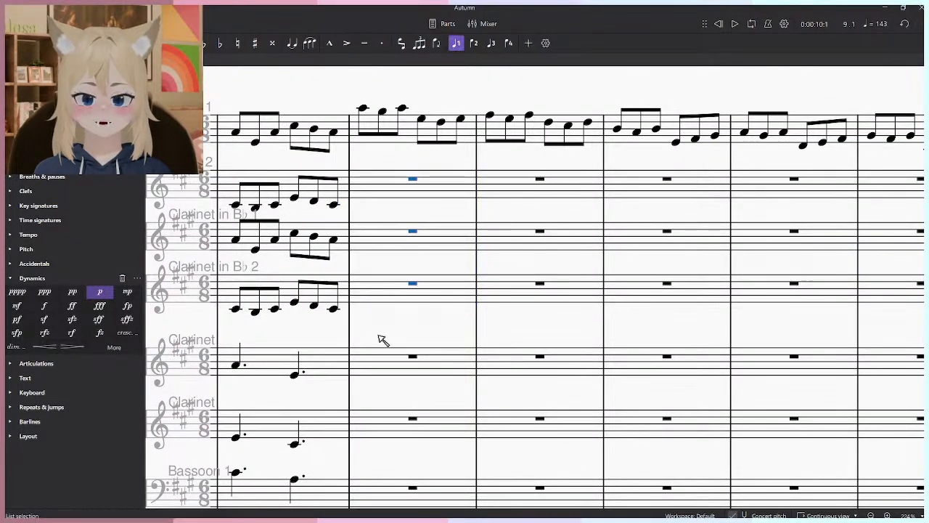
pyautogui.scroll(-3, 438, 265)
pyautogui.scroll(-1, 414, 482)
pyautogui.scroll(4, 414, 483)
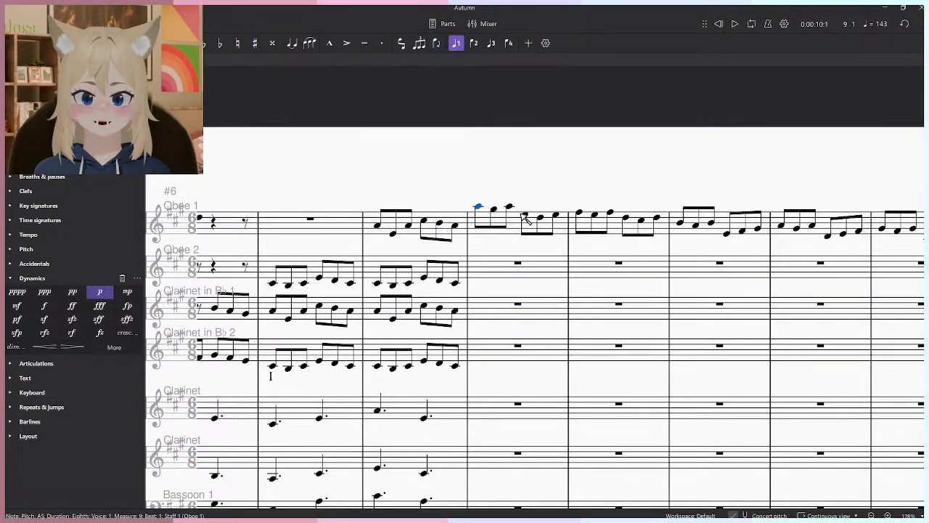
# - Enter an A2 half note in Bassoon 2 at the start of measure 9 and label it with the Roman numeral I
pyautogui.click(524, 217)
pyautogui.scroll(1, 491, 237)
pyautogui.scroll(-3, 446, 322)
pyautogui.click(477, 391)
pyautogui.press('6')
pyautogui.moveTo(362, 229); pyautogui.dragTo(382, 250)
pyautogui.hotkey('ctrl', 'r')
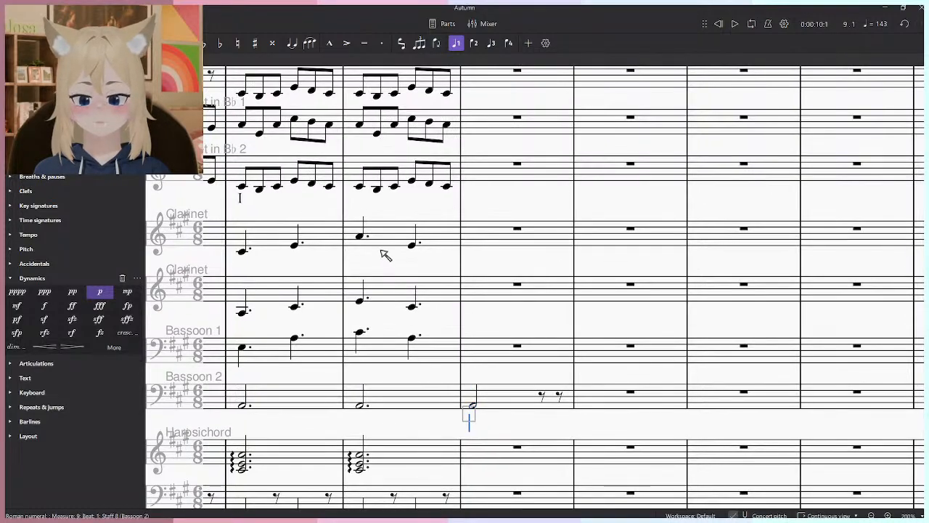
pyautogui.press('Escape')
pyautogui.moveTo(572, 335); pyautogui.dragTo(515, 342)
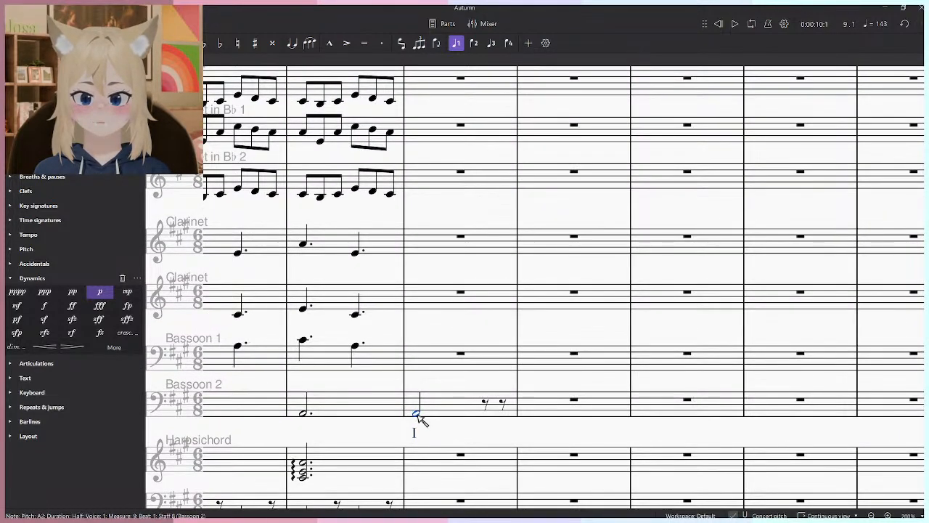
# - Dot the Bassoon 2 half note in measure 9 and play measures 9 and 10
pyautogui.press('.')
pyautogui.press('space')
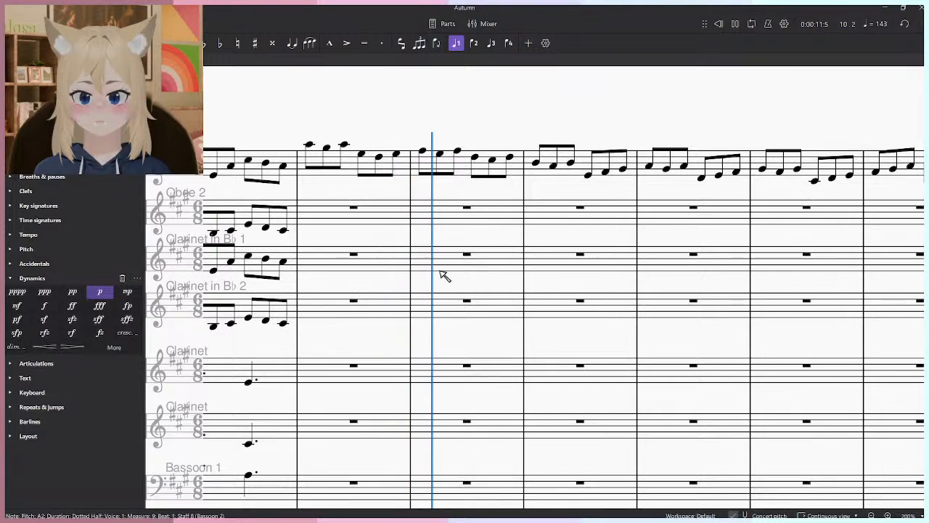
pyautogui.press('space')
pyautogui.scroll(-1, 436, 315)
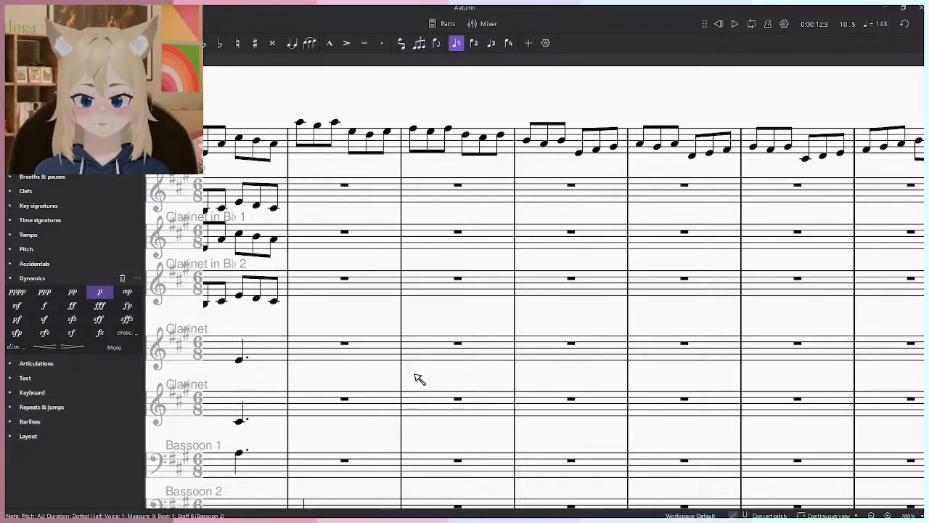
pyautogui.scroll(-5, 435, 227)
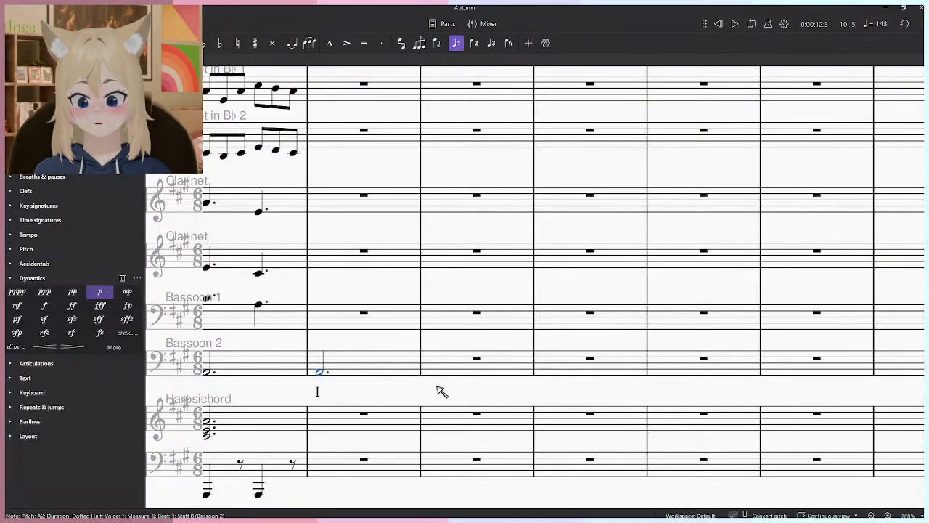
pyautogui.scroll(-4, 636, 372)
pyautogui.scroll(6, 581, 388)
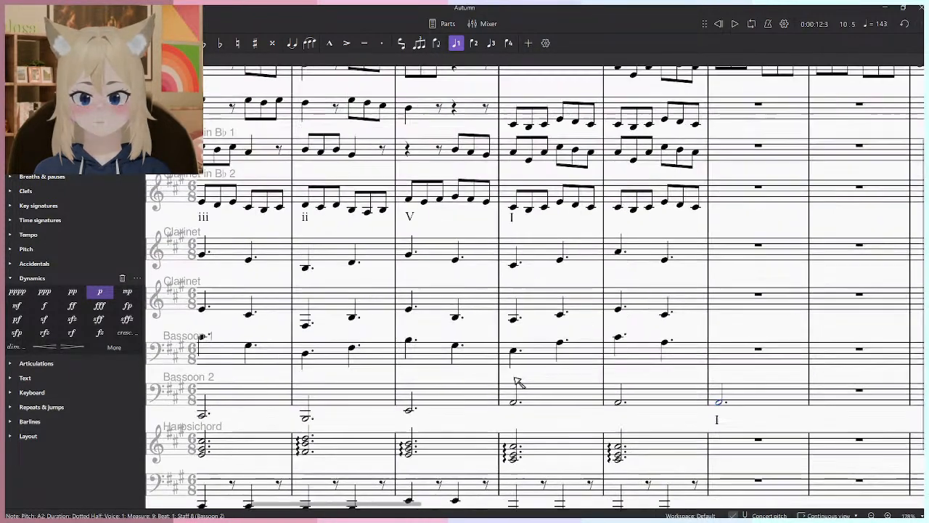
# - Enter a dotted half-note D2 in Bassoon 2 at measure 10 and label it with the Roman numeral IV
pyautogui.press('n')
pyautogui.click(548, 405)
pyautogui.press('Escape')
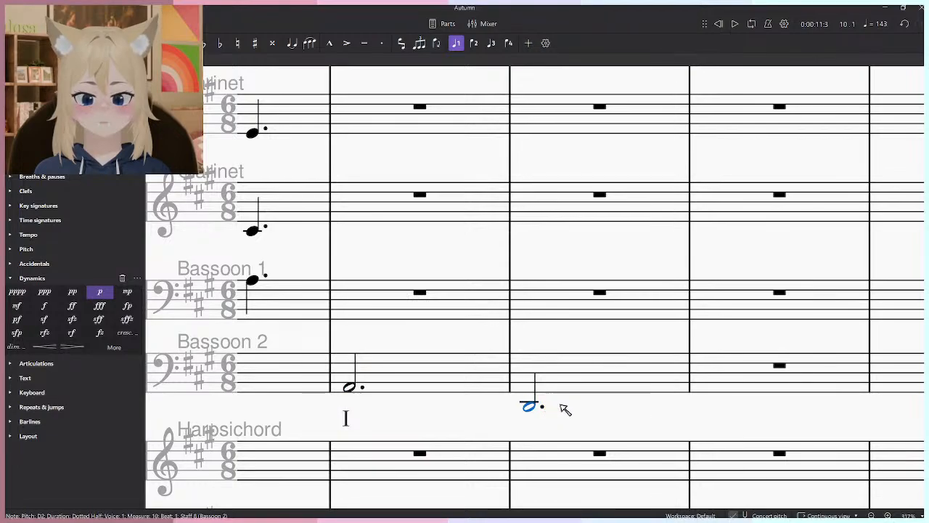
pyautogui.moveTo(643, 415); pyautogui.dragTo(550, 405)
pyautogui.hotkey('ctrl', 'shift', 'r')
pyautogui.write('IV')
pyautogui.press('Escape')
# - Play from measure 10 to hear the Bassoon 2 bass note against the Oboe 1 melody
pyautogui.press('space')
pyautogui.scroll(-3, 518, 326)
pyautogui.moveTo(567, 221); pyautogui.dragTo(449, 352)
pyautogui.press('space')
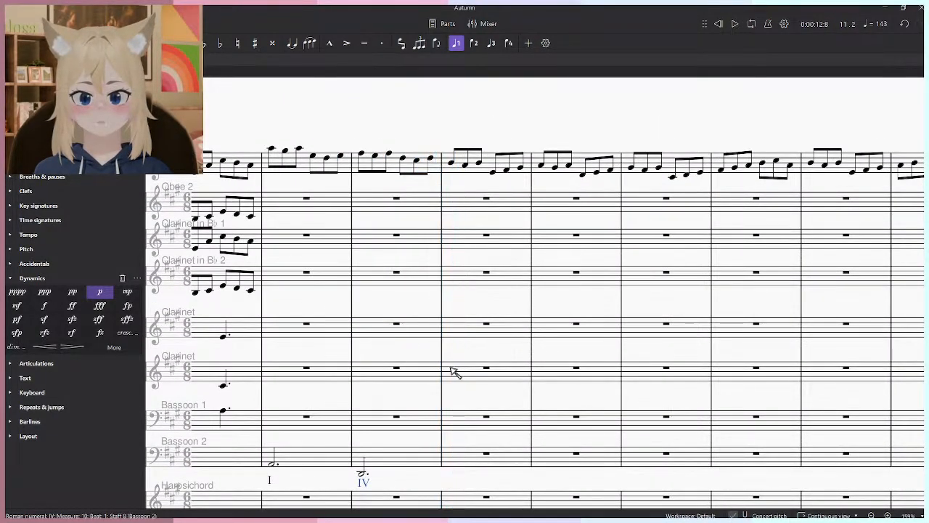
pyautogui.scroll(-1, 450, 356)
pyautogui.scroll(1, 450, 356)
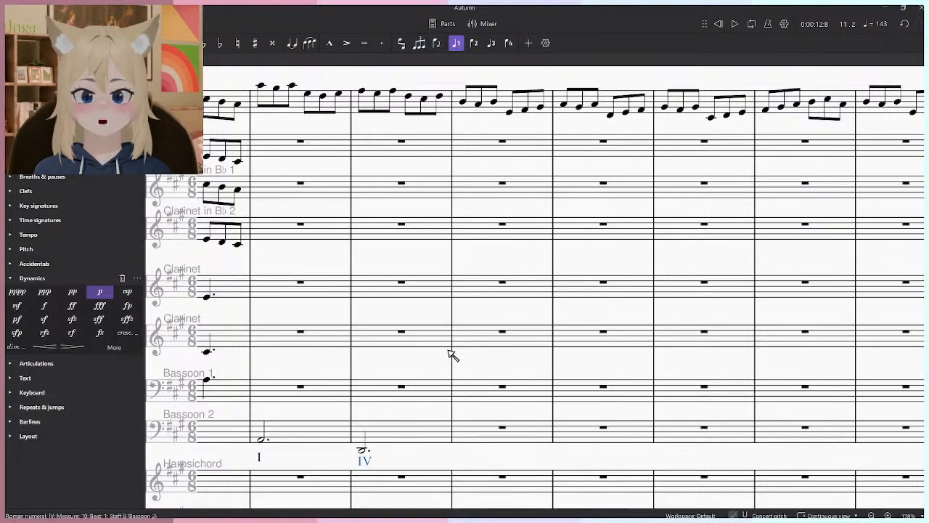
# - Enter a dotted half-note E2 in Bassoon 2 at measure 11 and label it with the Roman numeral V
pyautogui.scroll(1, 450, 353)
pyautogui.moveTo(486, 419); pyautogui.dragTo(498, 372)
pyautogui.press('n')
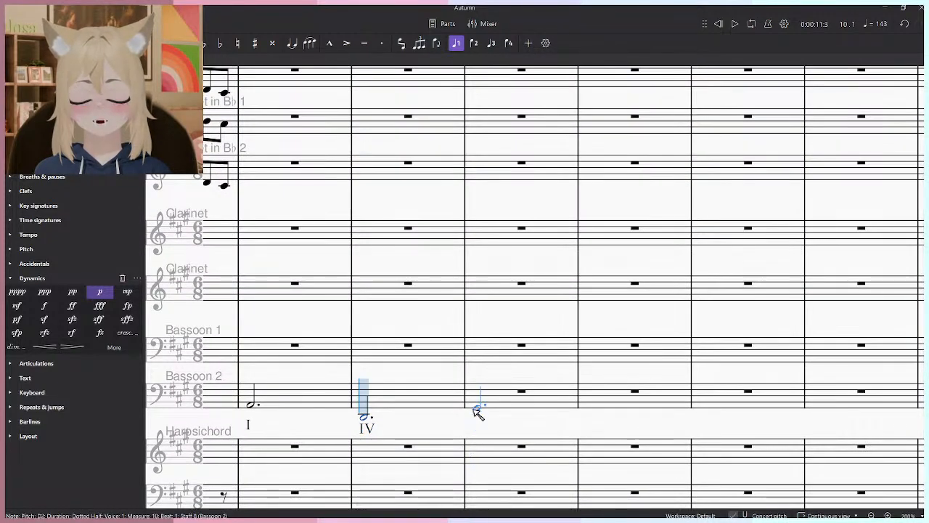
pyautogui.click(476, 414)
pyautogui.press('Escape')
pyautogui.hotkey('ctrl', 'shift', 'r')
pyautogui.write('V')
pyautogui.press('Escape')
# - Play measure 11 and compare the opening measures' harmony with the new section's bass line and melody
pyautogui.press('space')
pyautogui.moveTo(616, 260); pyautogui.dragTo(517, 320)
pyautogui.scroll(-4, 535, 404)
pyautogui.press('space')
pyautogui.moveTo(445, 404); pyautogui.dragTo(631, 356)
pyautogui.moveTo(414, 336); pyautogui.dragTo(733, 388)
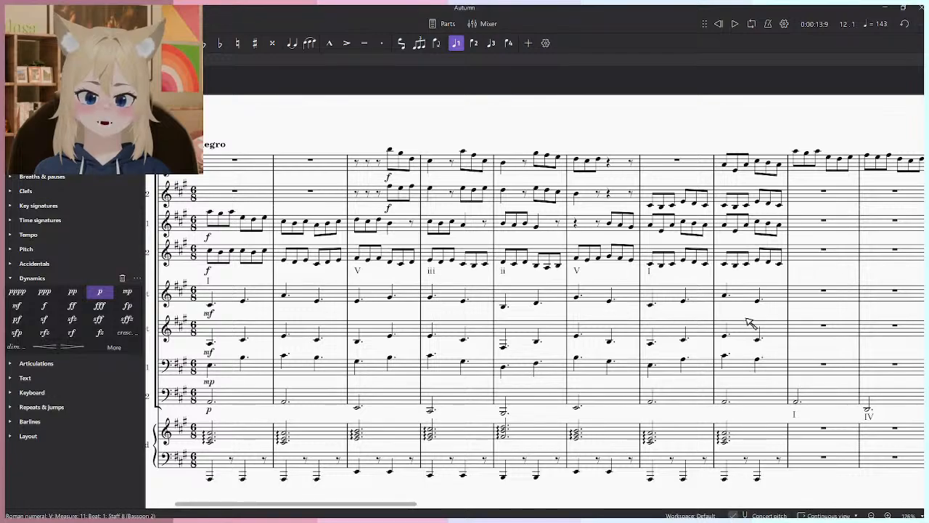
pyautogui.hscroll(5, 560, 300)
pyautogui.scroll(3, 603, 367)
pyautogui.moveTo(646, 357); pyautogui.dragTo(606, 439)
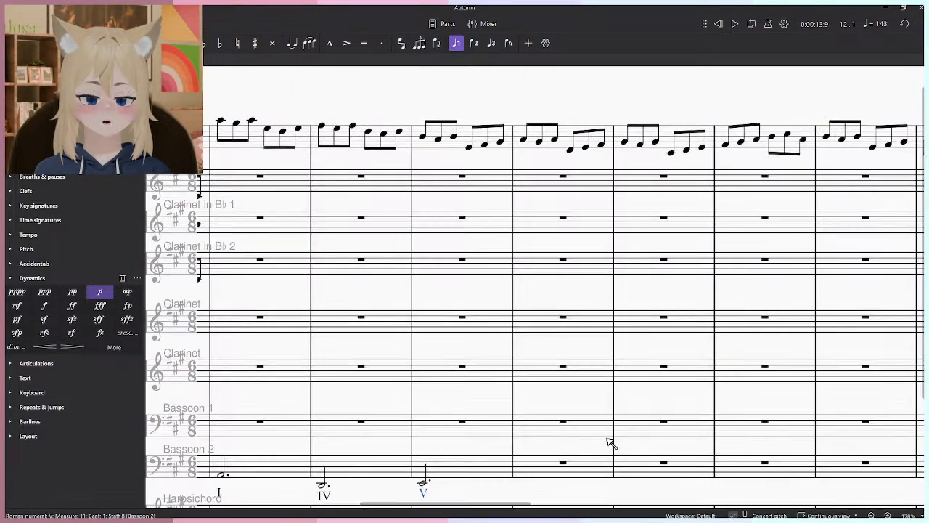
pyautogui.scroll(-1, 617, 439)
pyautogui.moveTo(667, 434); pyautogui.dragTo(633, 365)
pyautogui.scroll(1, 633, 364)
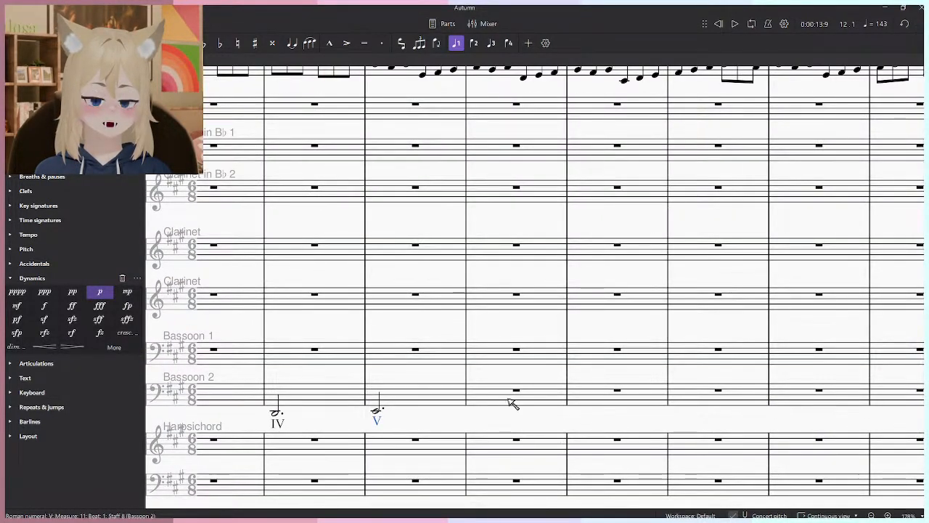
pyautogui.moveTo(510, 402); pyautogui.dragTo(541, 442)
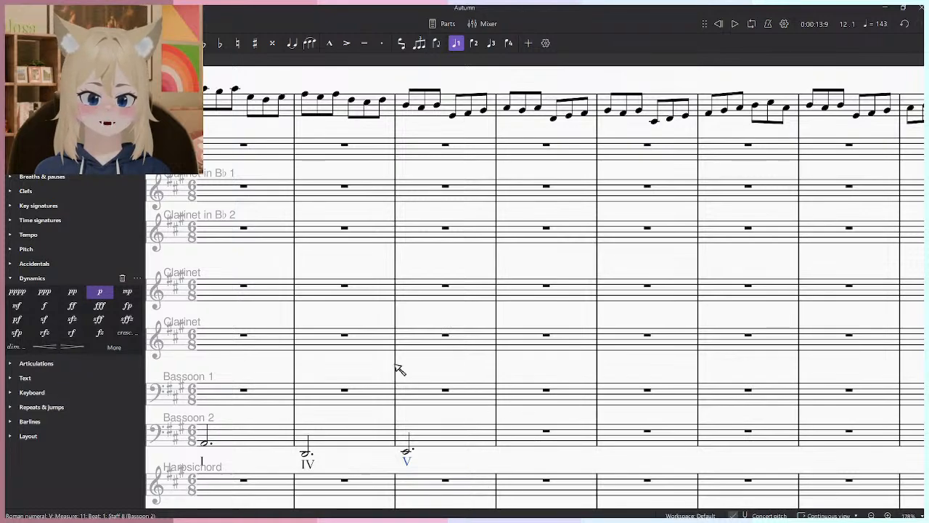
# - Play the passage through measures 11 and 12 again to judge which bass note should follow
pyautogui.click(407, 109)
pyautogui.press('space')
pyautogui.press('Escape')
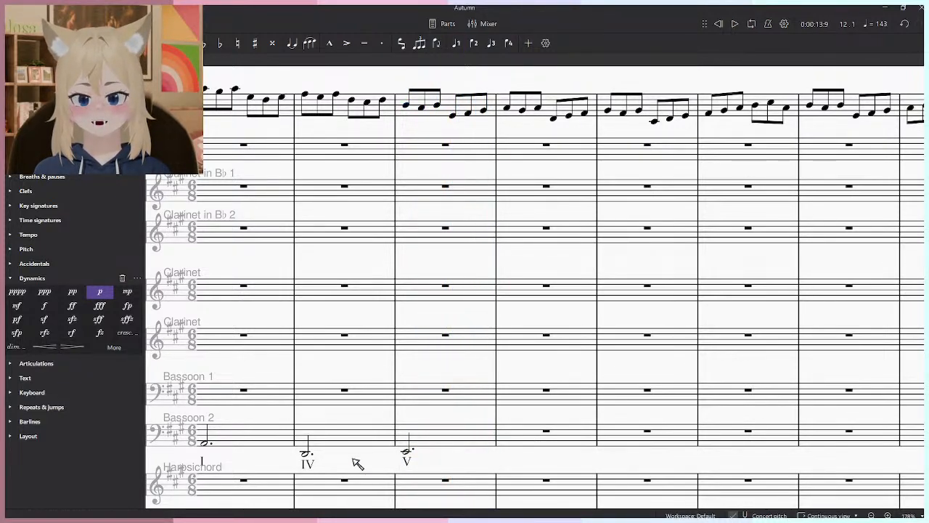
pyautogui.hscroll(-3, 359, 463)
pyautogui.click(378, 446)
pyautogui.click(380, 457)
pyautogui.press('space')
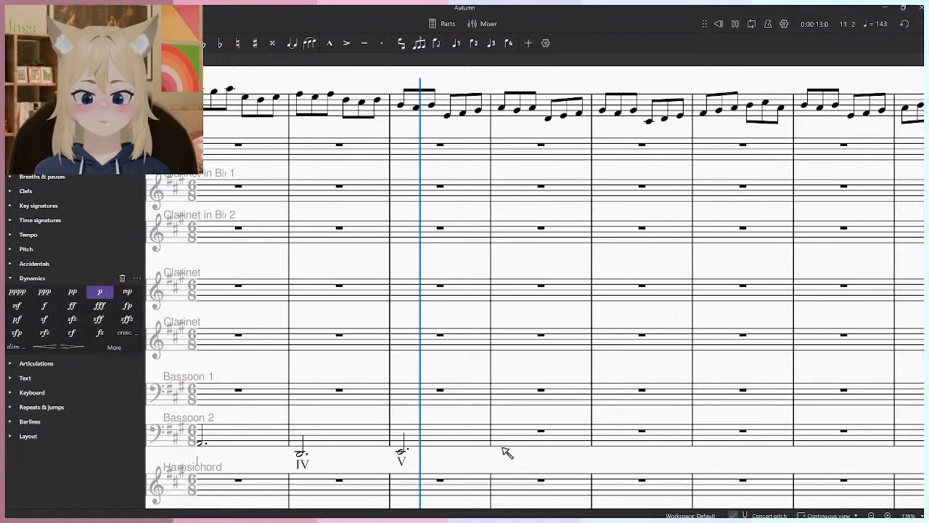
pyautogui.press('space')
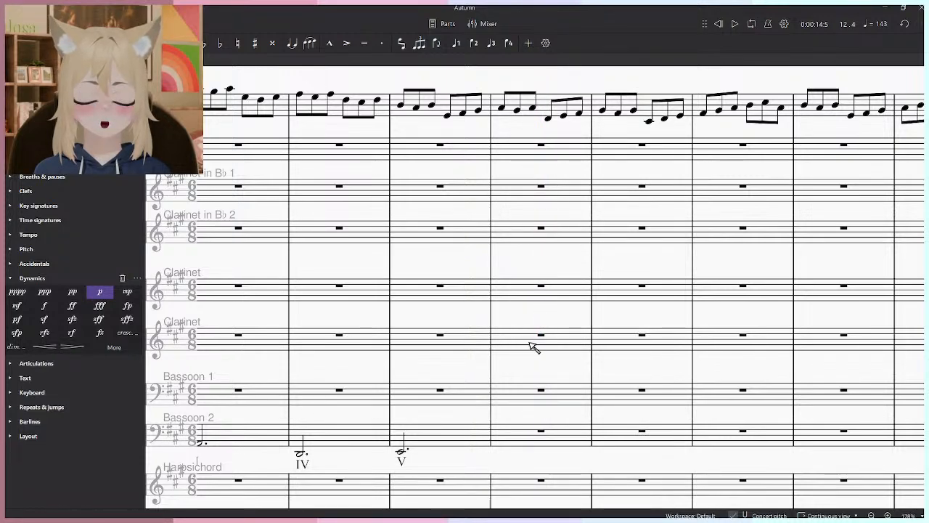
# - Enter a dotted half-note D2 in Bassoon 2 at measure 12, label it IV and play from there
pyautogui.press('n')
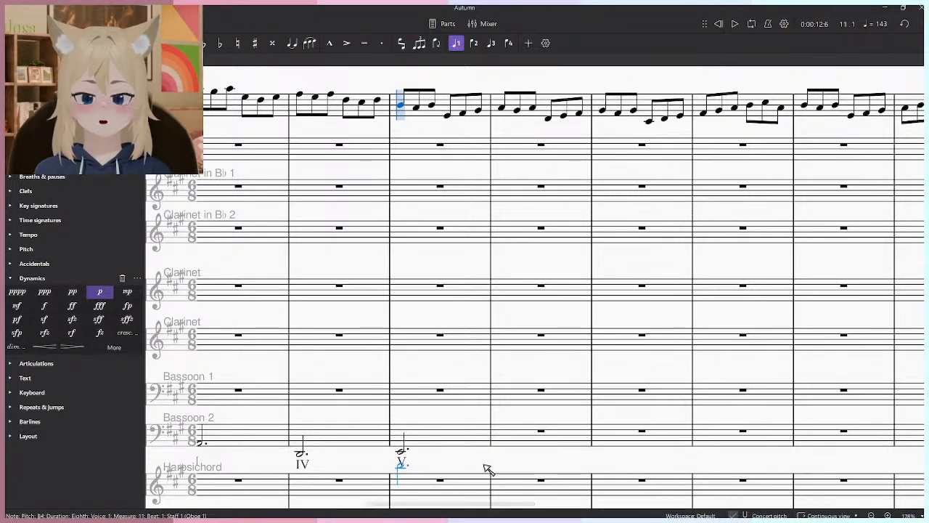
pyautogui.click(506, 453)
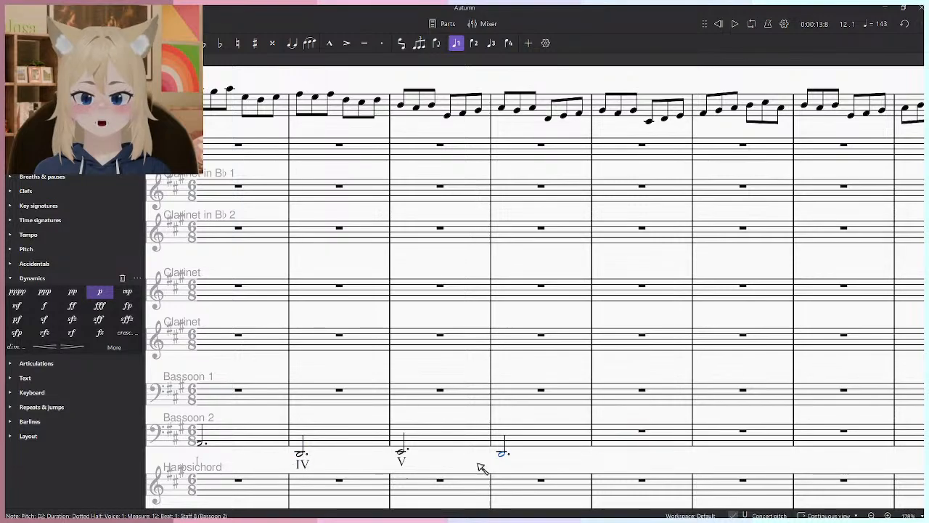
pyautogui.hotkey('ctrl', 'r')
pyautogui.write('I')
pyautogui.press('space')
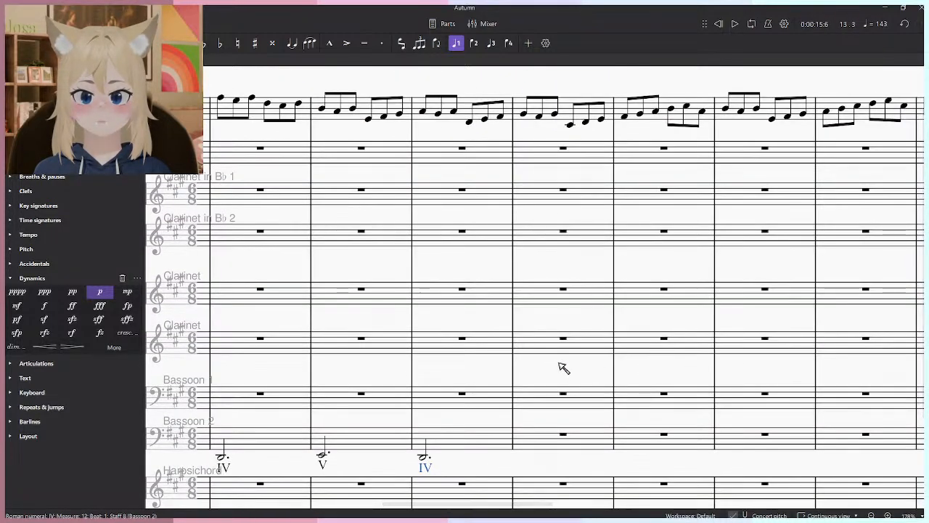
pyautogui.press('space')
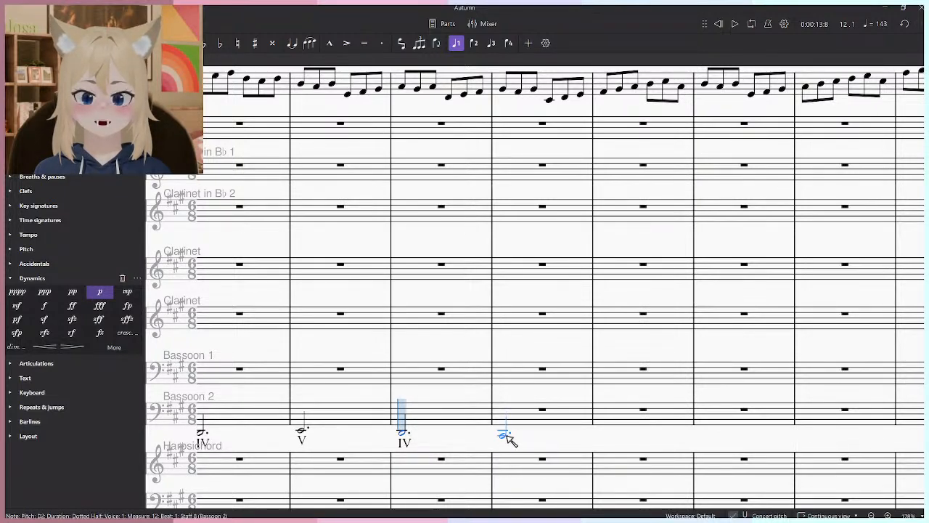
# - Enter a dotted half-note C♯2 in Bassoon 2 at measure 13 and label it with the Roman numeral iii
pyautogui.click(506, 435)
pyautogui.press('Escape')
pyautogui.hotkey('ctrl', 'shift', 'r')
pyautogui.write('i')
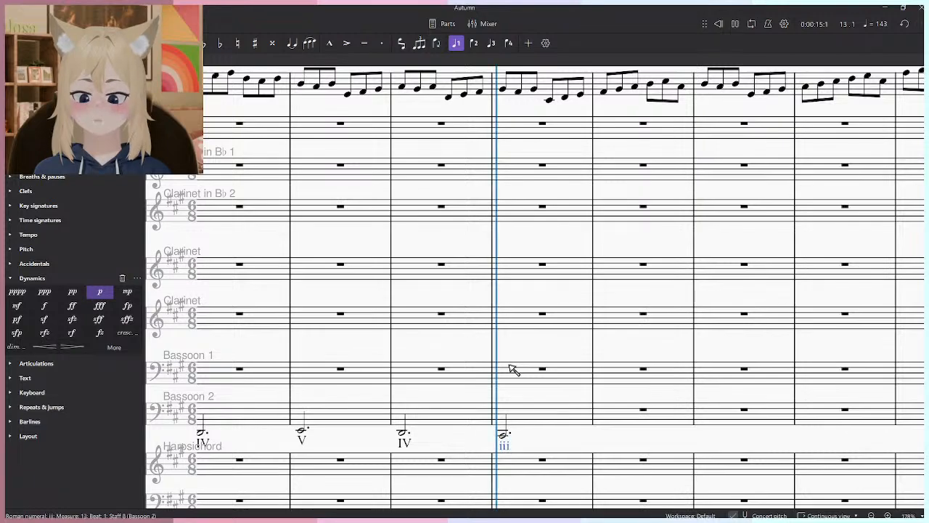
# - Play from the Bassoon 2 note in measure 13 twice to check it against the melody
pyautogui.click(507, 434)
pyautogui.press('space')
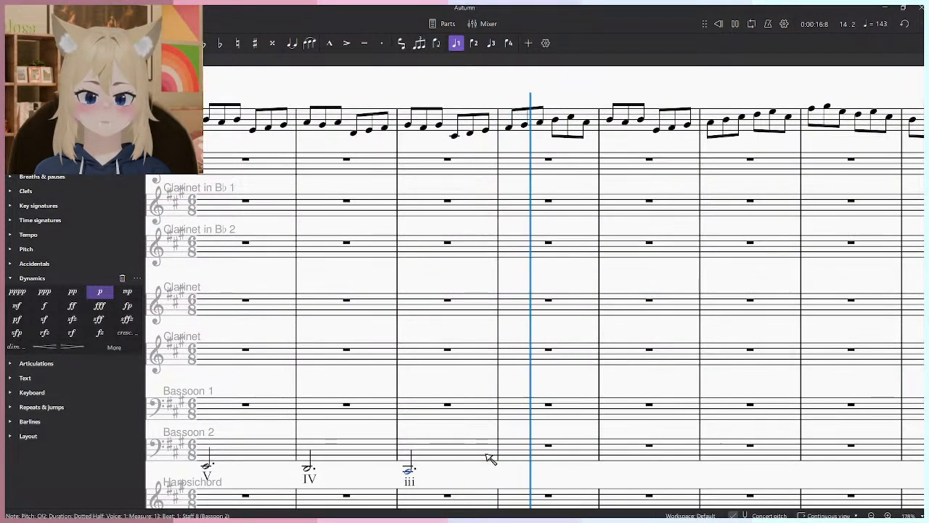
pyautogui.press('space')
pyautogui.press('space')
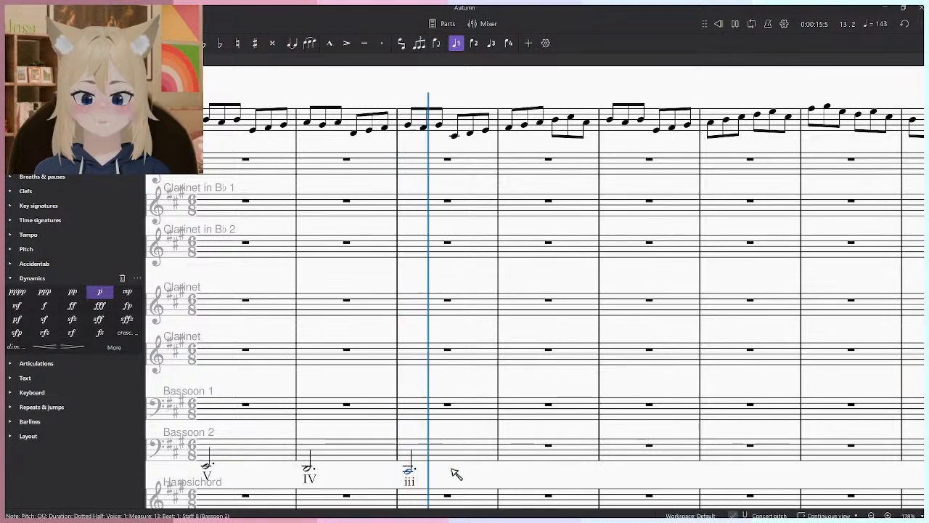
# - Enter a dotted half-note D2 in Bassoon 2 at measure 14, listen to it and label it IV
pyautogui.press('space')
pyautogui.click(510, 470)
pyautogui.press('space')
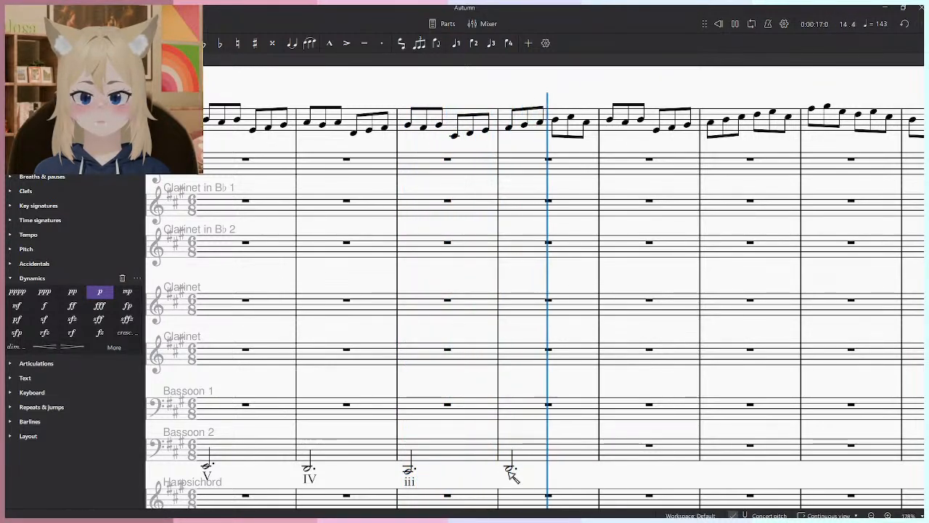
pyautogui.press('space')
pyautogui.click(511, 470)
pyautogui.hotkey('ctrl', 'shift', 'r')
pyautogui.write('i')
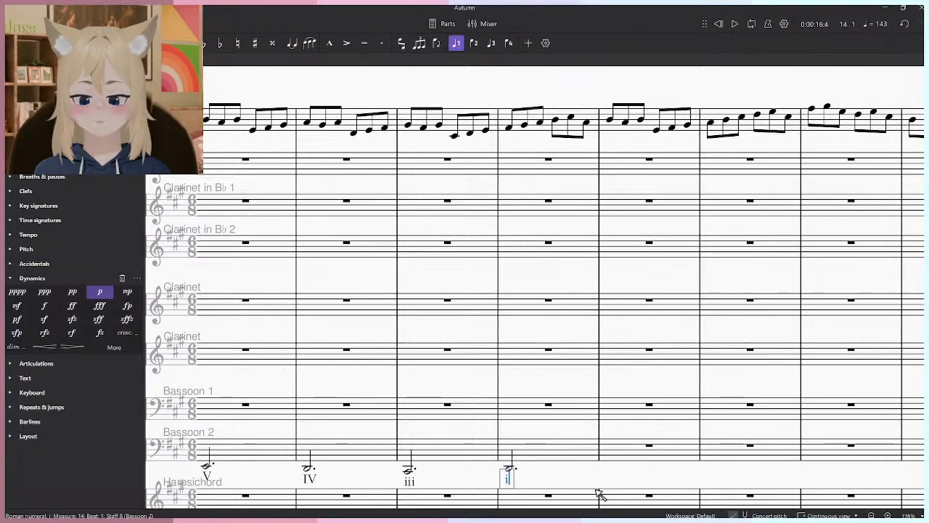
pyautogui.write('V')
pyautogui.press('Escape')
# - Play measures 14 and 15 twice to check the IV harmony under the Oboe 1 melody
pyautogui.press('space')
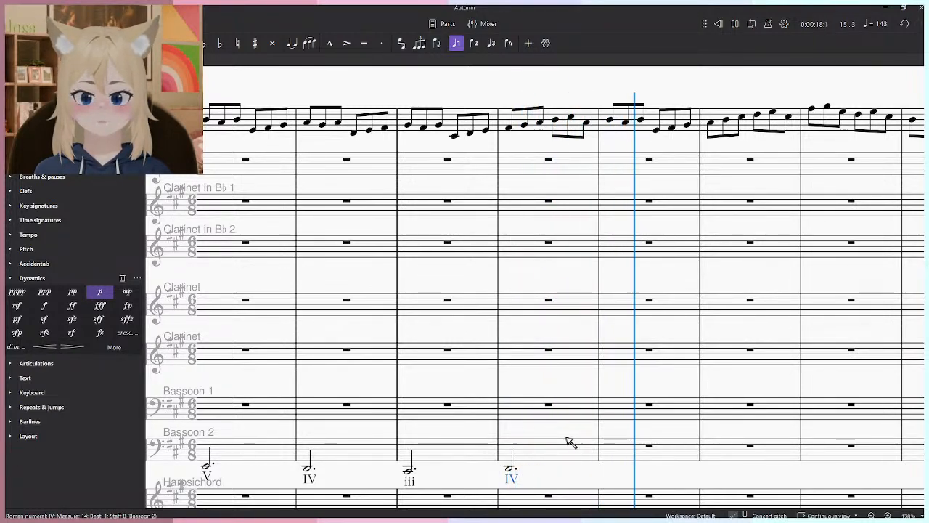
pyautogui.press('space')
pyautogui.click(455, 108)
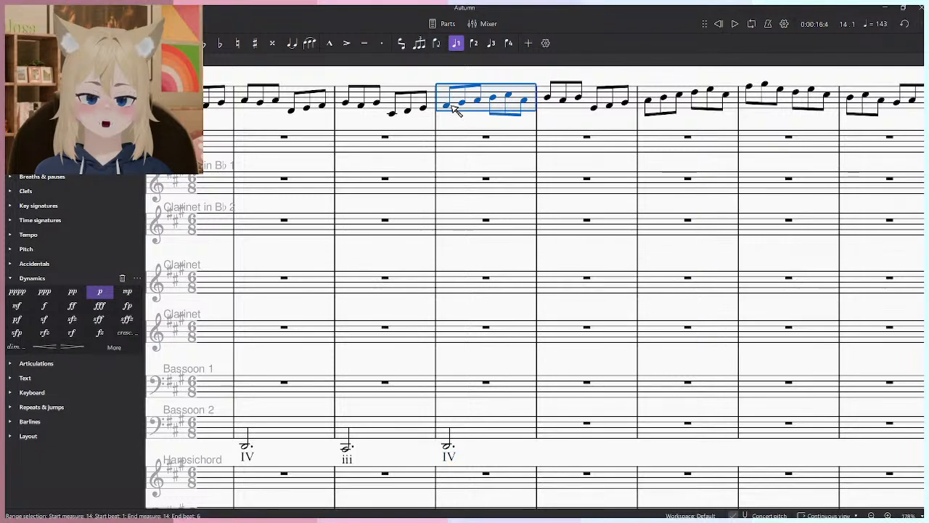
pyautogui.press('Escape')
pyautogui.press('space')
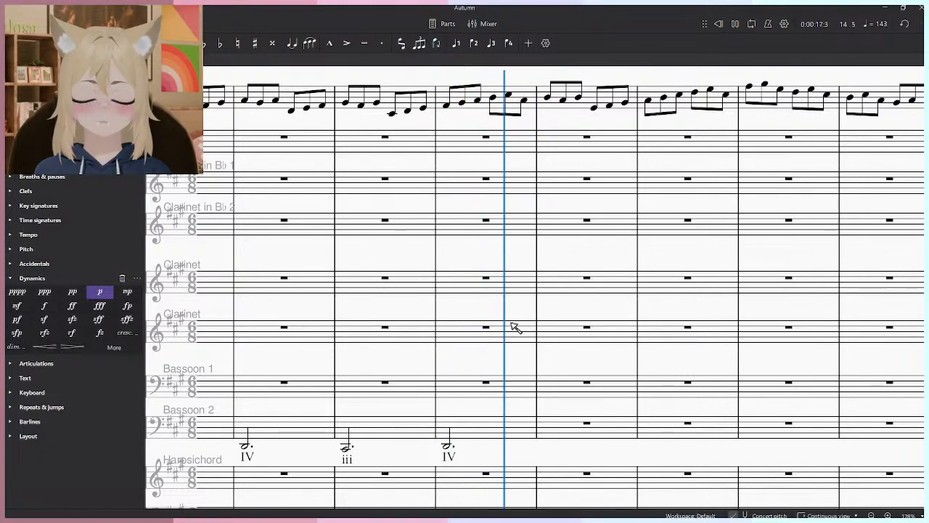
pyautogui.press('space')
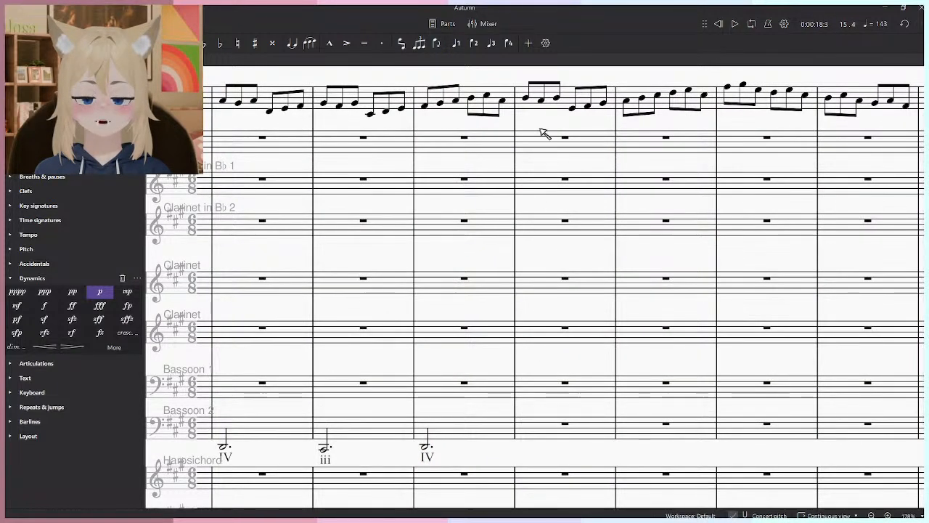
# - Listen to the Oboe 1 melody from measure 15 and check the pitch on that measure's fourth beat
pyautogui.click(526, 100)
pyautogui.click(427, 447)
pyautogui.click(527, 99)
pyautogui.press('space')
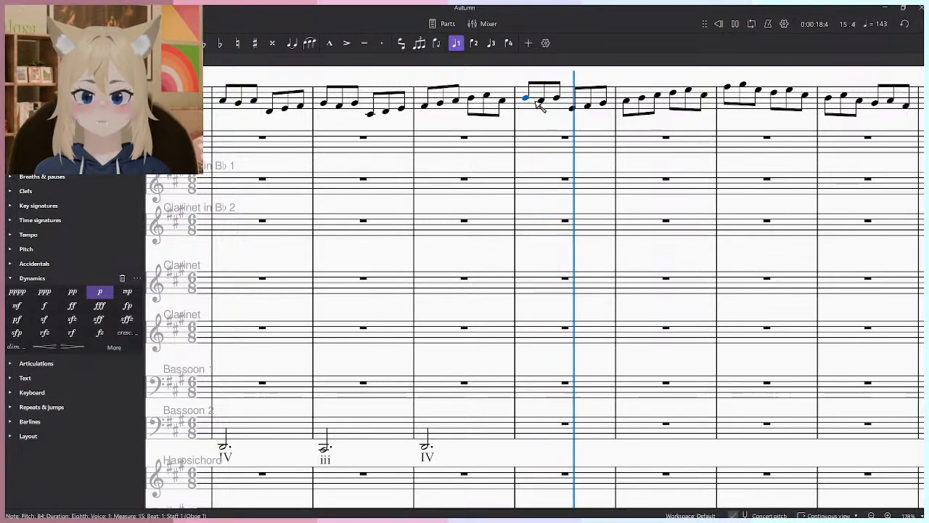
pyautogui.press('space')
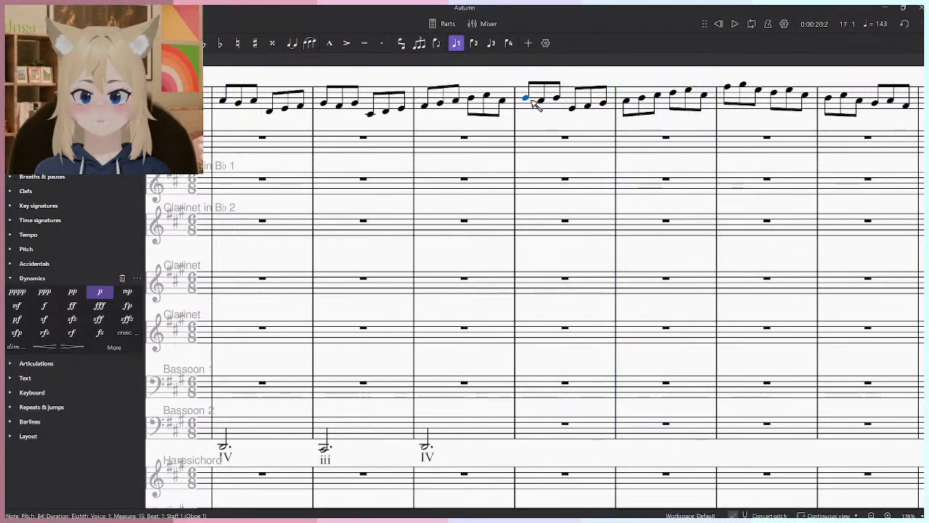
pyautogui.click(572, 106)
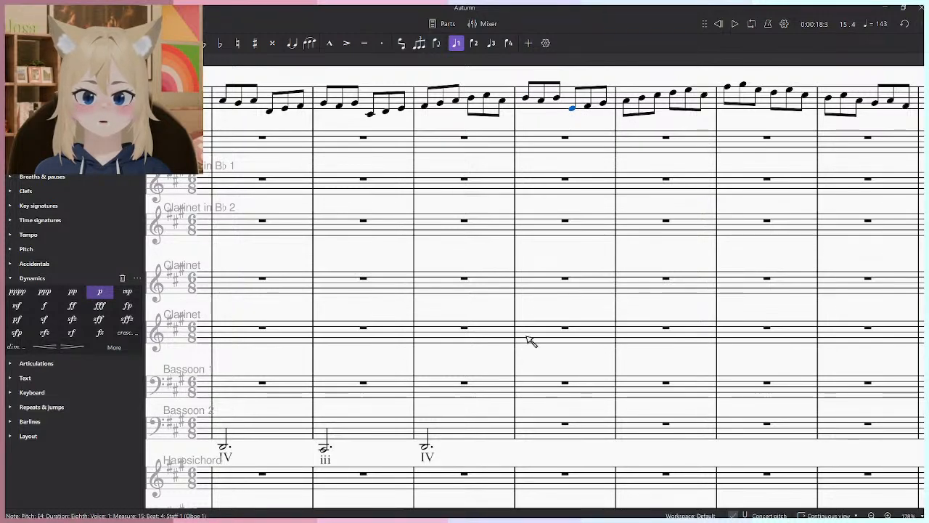
# - Enter a dotted half-note E2 in Bassoon 2 at measure 15 and label it V
pyautogui.press('n')
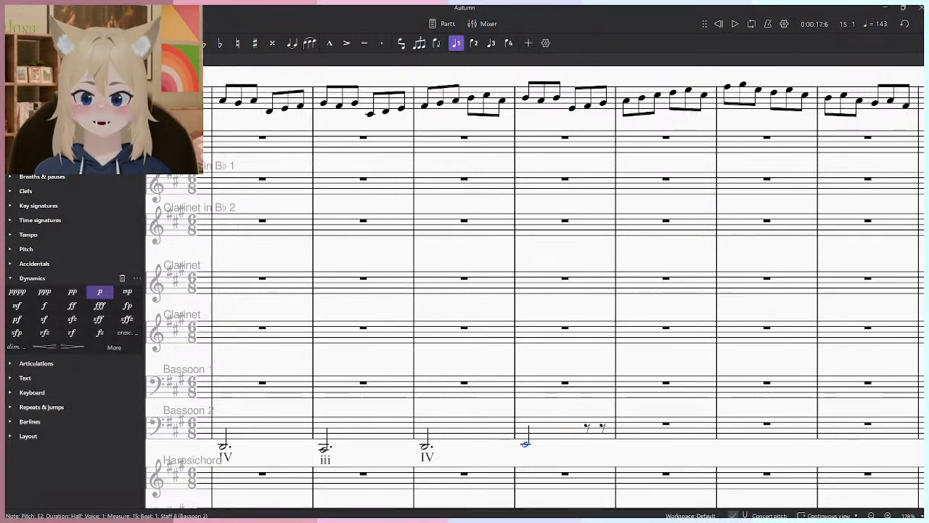
pyautogui.hotkey('ctrl', 'shift', 'r')
pyautogui.write('V')
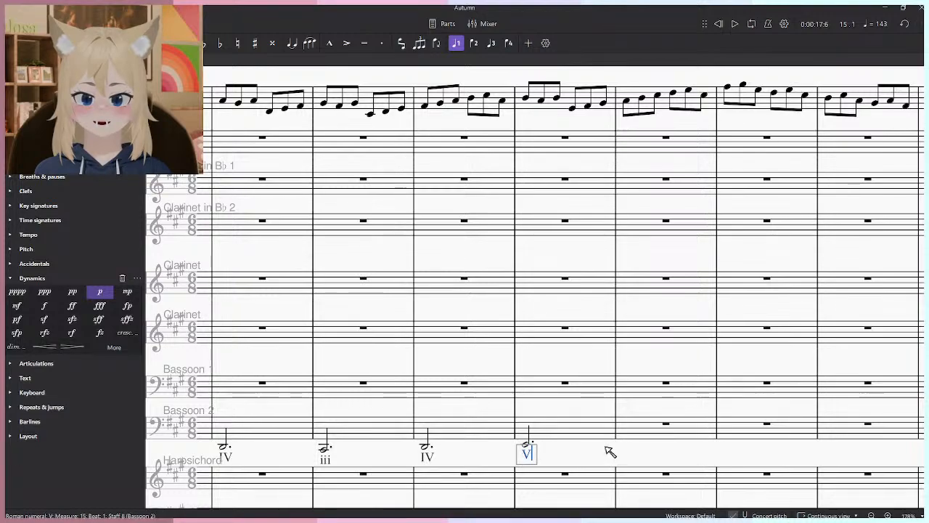
# - Play from the Bassoon 2 note in measure 14 to check the IV–V progression against the Oboe 1 melody
pyautogui.moveTo(517, 448); pyautogui.dragTo(417, 397)
pyautogui.click(381, 439)
pyautogui.moveTo(426, 434); pyautogui.dragTo(552, 412)
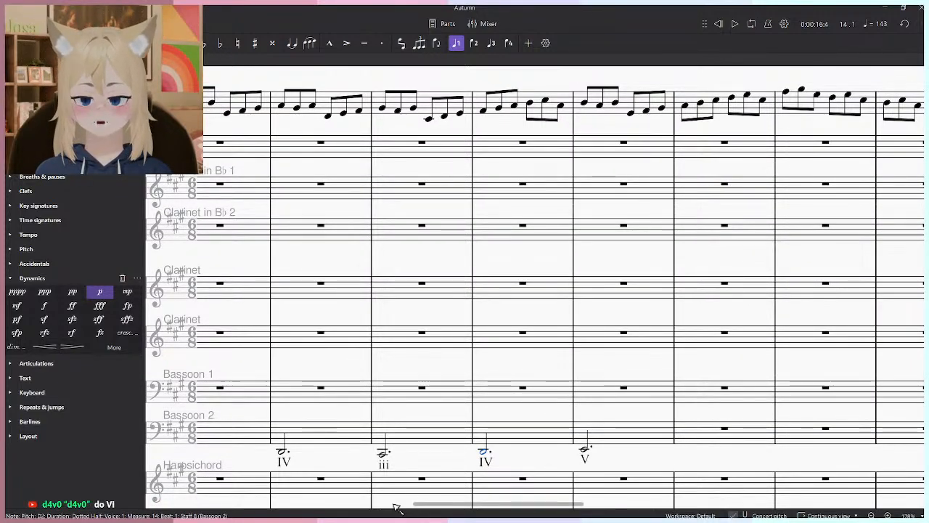
pyautogui.moveTo(432, 452); pyautogui.dragTo(482, 450)
pyautogui.scroll(-3, 386, 447)
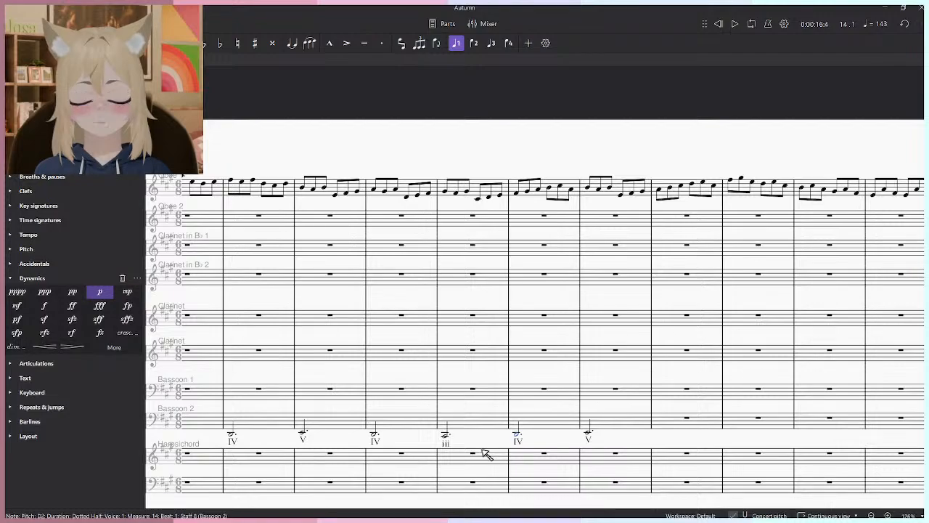
pyautogui.scroll(4, 642, 464)
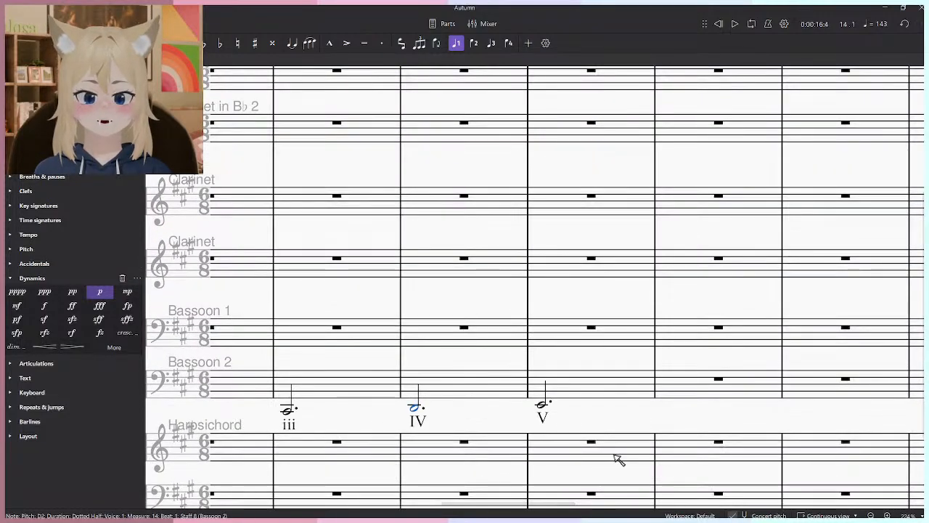
pyautogui.press('space')
pyautogui.scroll(-2, 341, 435)
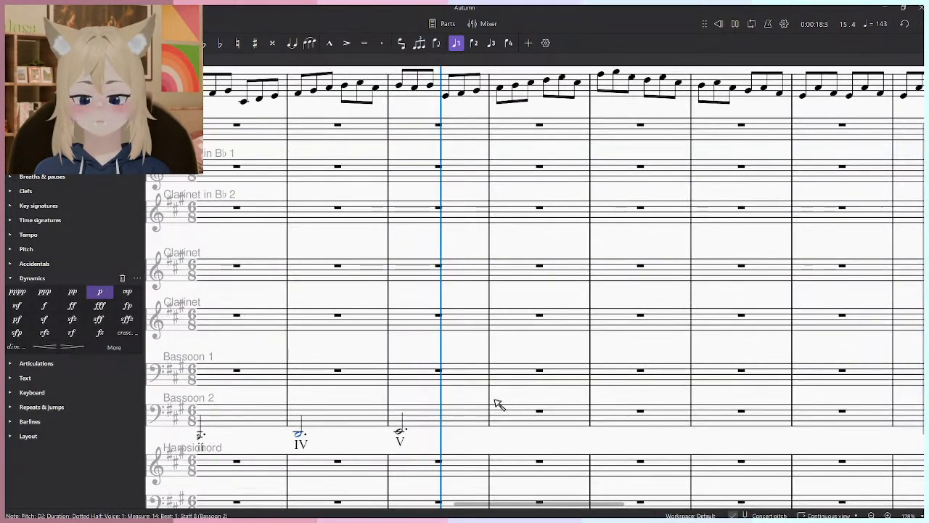
# - Enter a dotted half-note F♯2 in Bassoon 2 at measure 16, listen to it and label it iv
pyautogui.click(501, 428)
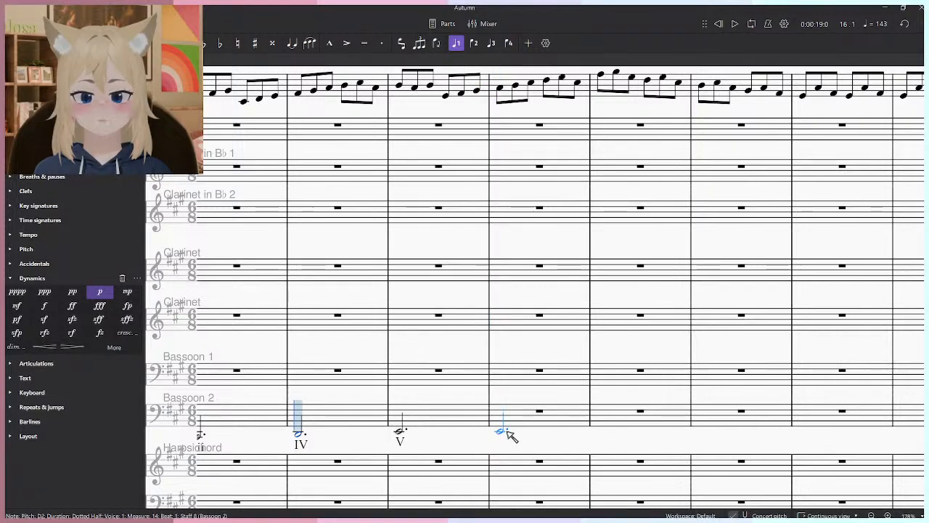
pyautogui.click(505, 428)
pyautogui.press('Escape')
pyautogui.press('space')
pyautogui.press('space')
pyautogui.click(499, 429)
pyautogui.hotkey('ctrl', 'shift', 'r')
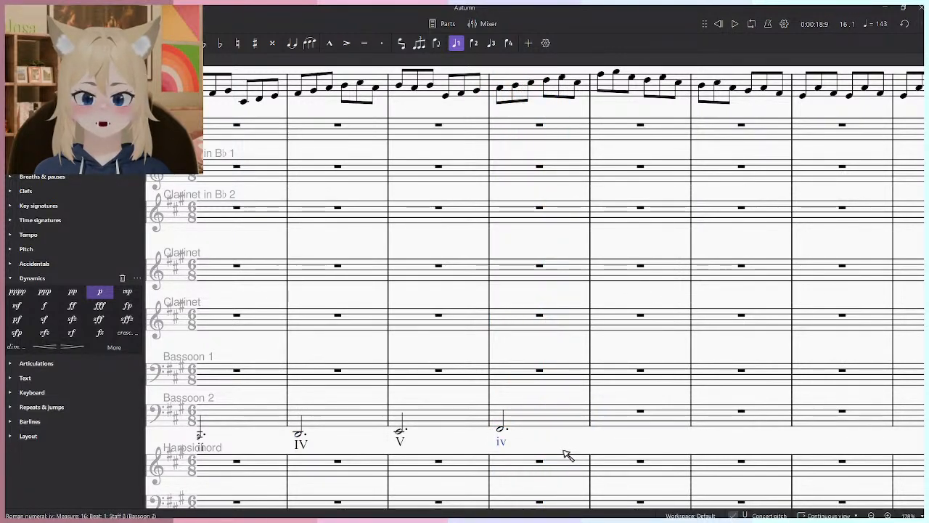
# - Play the passage through measure 16 to check the new bass note against the Oboe 1 melody
pyautogui.hscroll(-2, 500, 412)
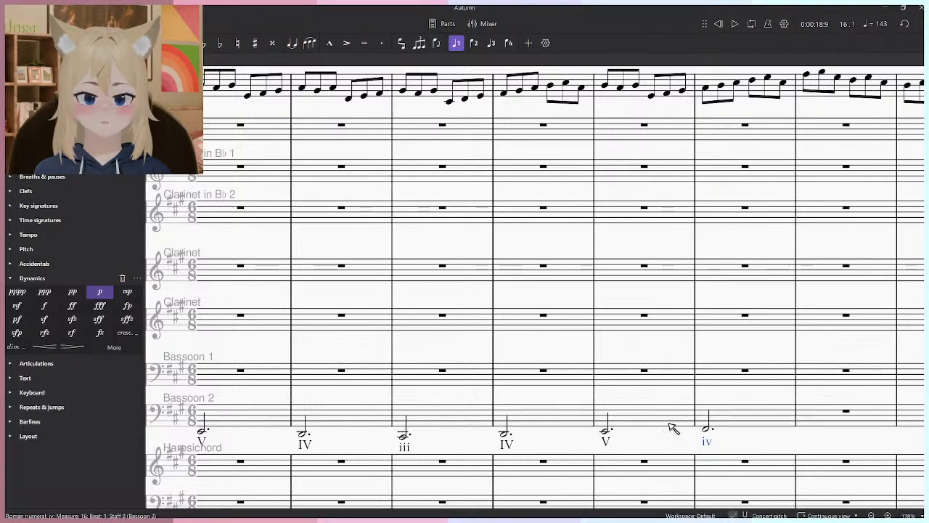
pyautogui.press('Escape')
pyautogui.press('space')
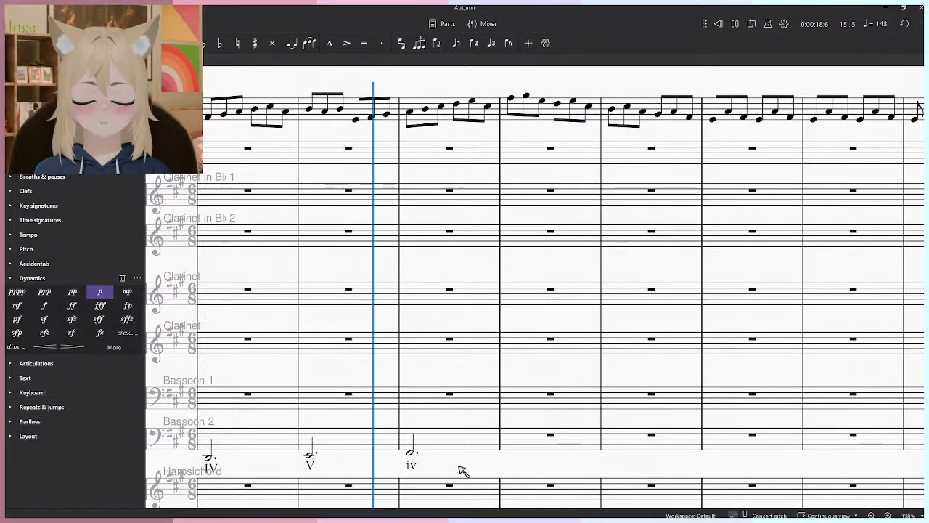
pyautogui.press('space')
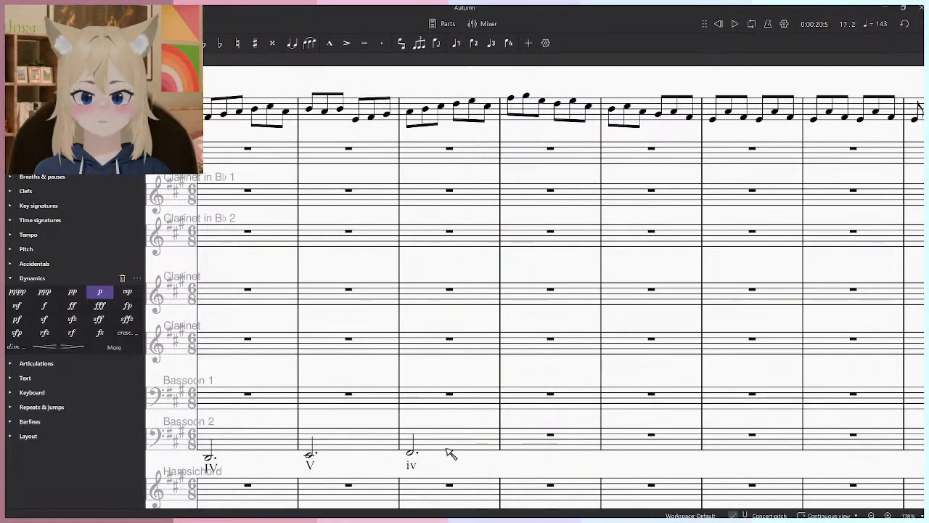
# - Enter a dotted half-note E2 in Bassoon 2 at measure 17 and label it V
pyautogui.click(414, 454)
pyautogui.click(513, 455)
pyautogui.hotkey('ctrl', 'shift', 'r')
pyautogui.press('Escape')
# - Play the passage around measures 16 and 17 twice to check the V harmony under the melody
pyautogui.press('space')
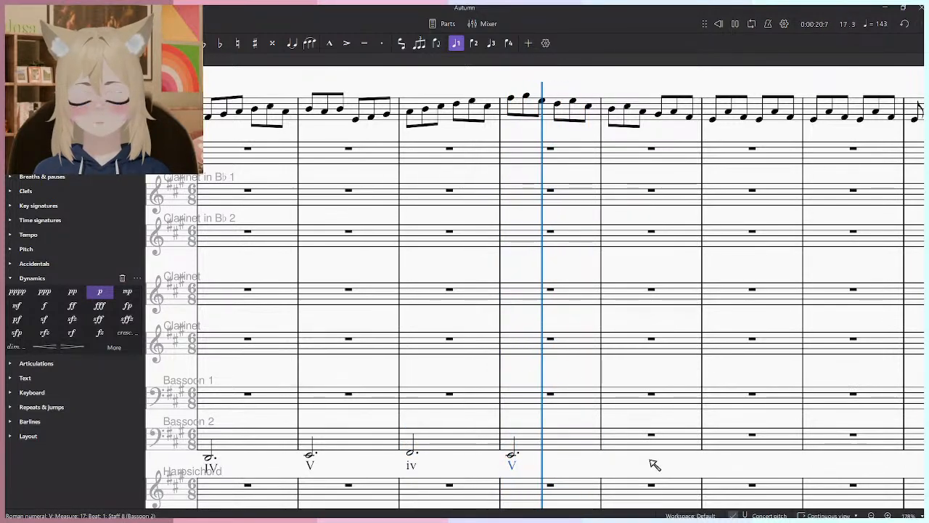
pyautogui.press('space')
pyautogui.scroll(1, 410, 139)
pyautogui.click(349, 143)
pyautogui.press('space')
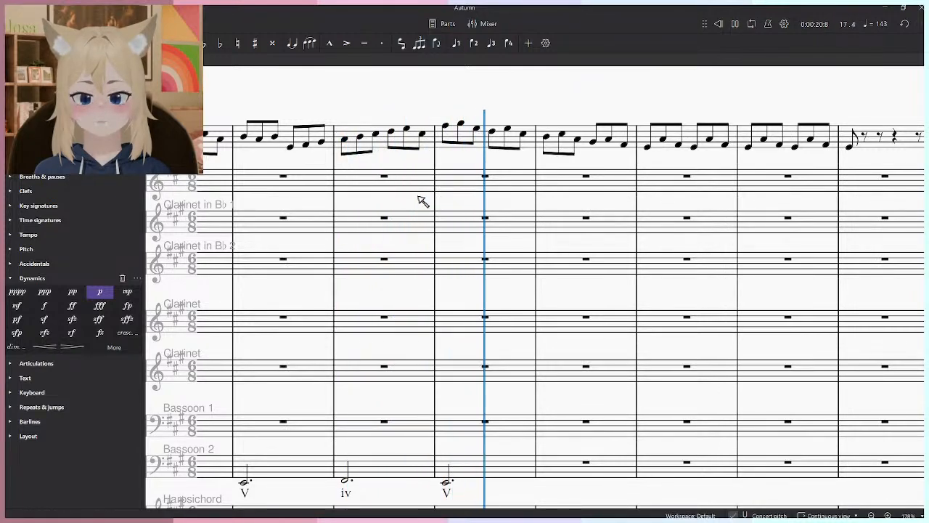
pyautogui.moveTo(491, 449); pyautogui.dragTo(434, 357)
pyautogui.press('space')
# - Try a dotted half-note E3 in Bassoon 2 at measure 18, labelled V, and listen to it with the melody
pyautogui.click(387, 391)
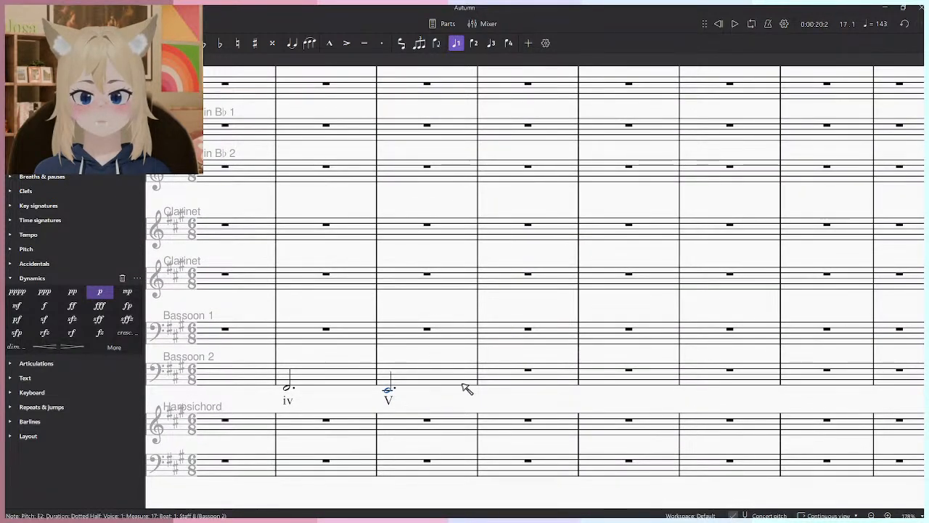
pyautogui.hotkey('ctrl', 'shift', 'r')
pyautogui.write('V')
pyautogui.press('Escape')
pyautogui.press('space')
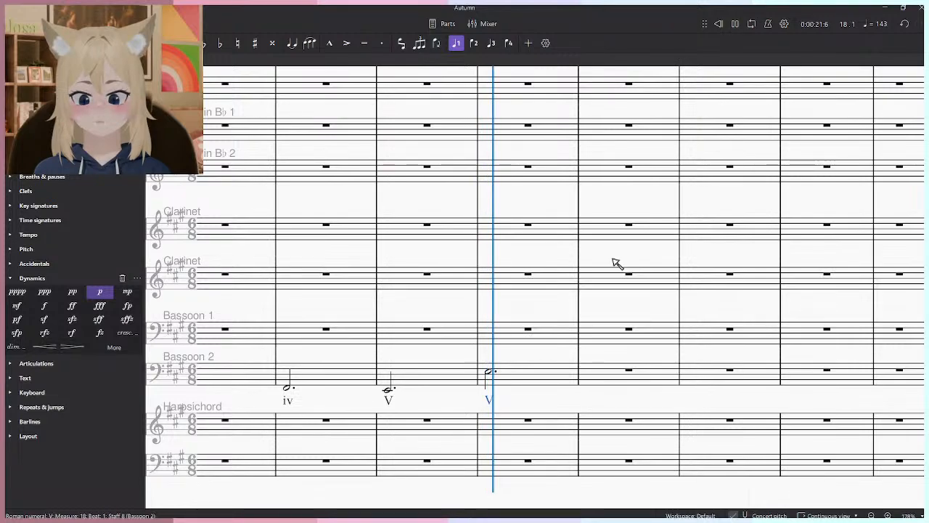
pyautogui.press('space')
# - Change the Bassoon 2 note in measure 18 to B1, relabel it IV and listen to the measure
pyautogui.click(477, 443)
pyautogui.press('space')
pyautogui.press('space')
pyautogui.click(476, 469)
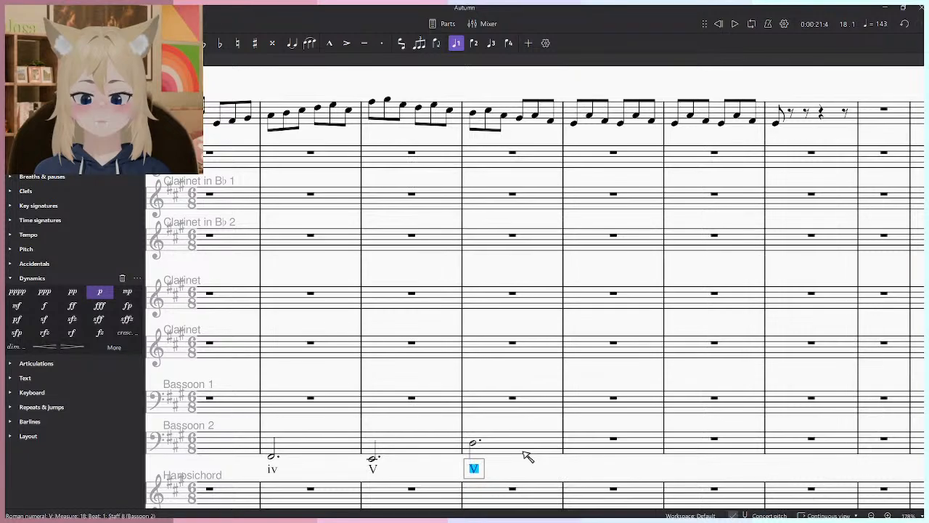
pyautogui.press('space')
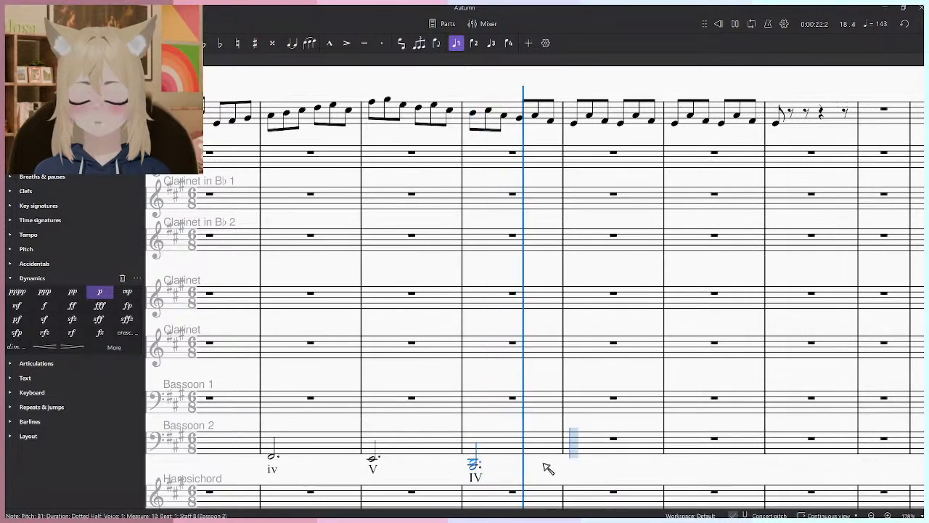
pyautogui.press('space')
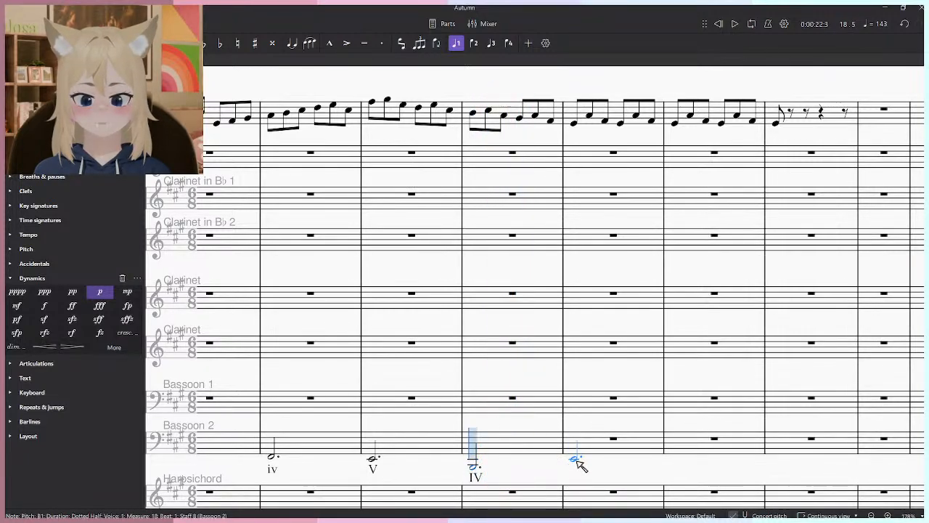
# - Try a dotted half-note G♯2 in Bassoon 2 at measure 19 and play the passage from measure 17
pyautogui.click(575, 456)
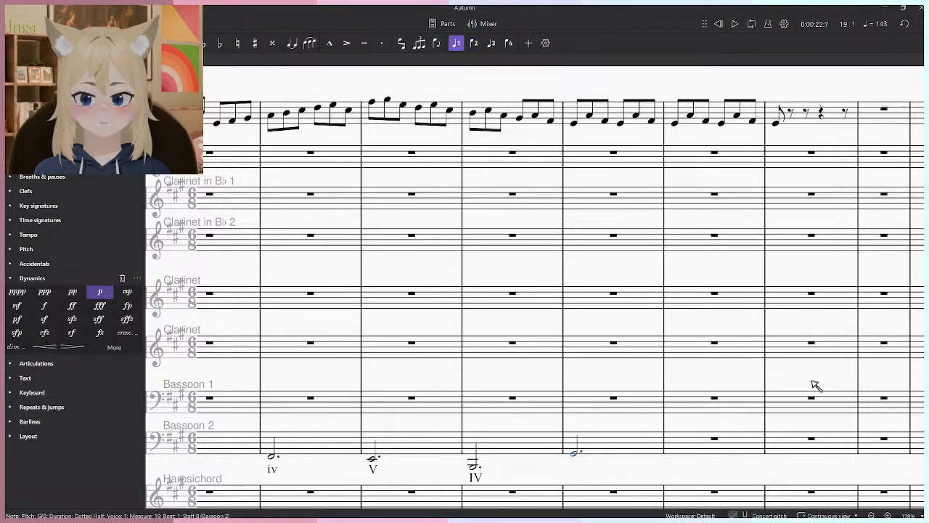
pyautogui.press('space')
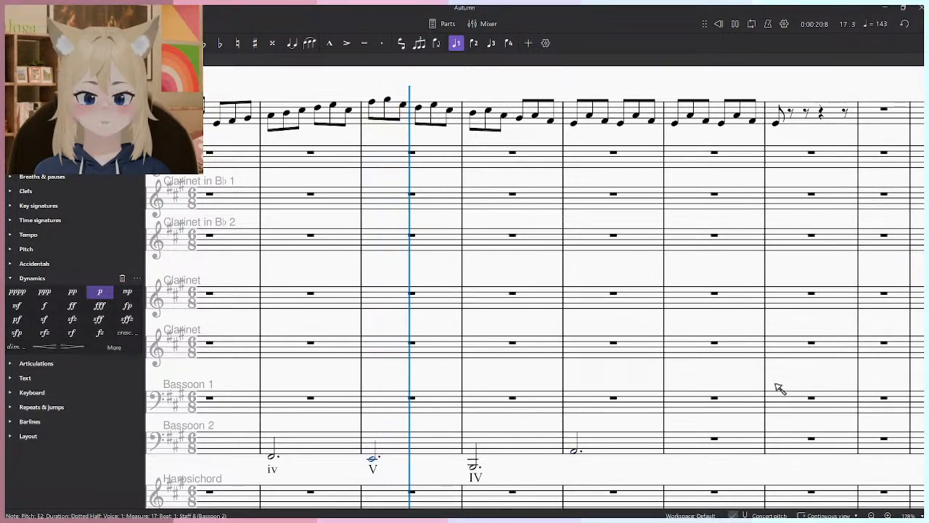
pyautogui.press('space')
# - Enter dotted half-note E2 in Bassoon 2 at measures 19 and 20, and label measure 19 V
pyautogui.click(575, 459)
pyautogui.click(678, 458)
pyautogui.hotkey('ctrl', 'r')
pyautogui.write('V')
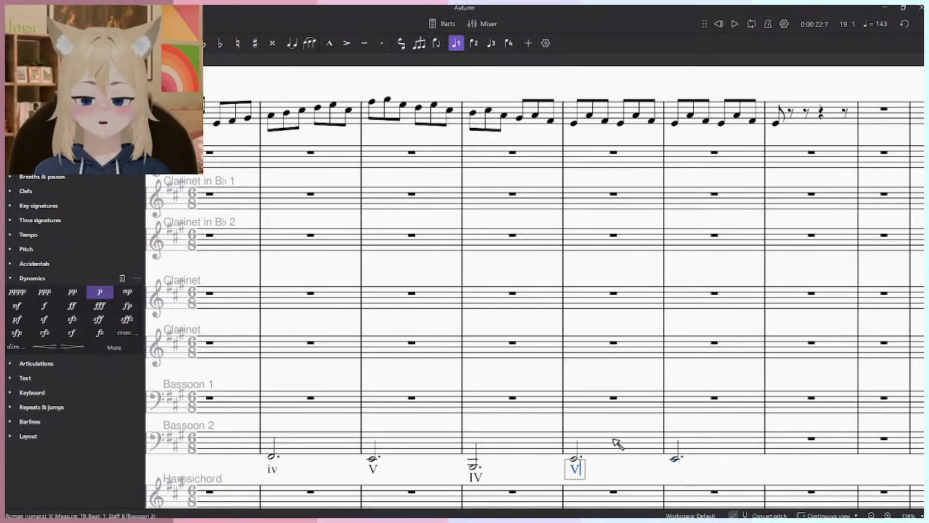
# - Play the harmonized passage from measure 9 through measure 12 to review the bass line
pyautogui.scroll(-5, 629, 402)
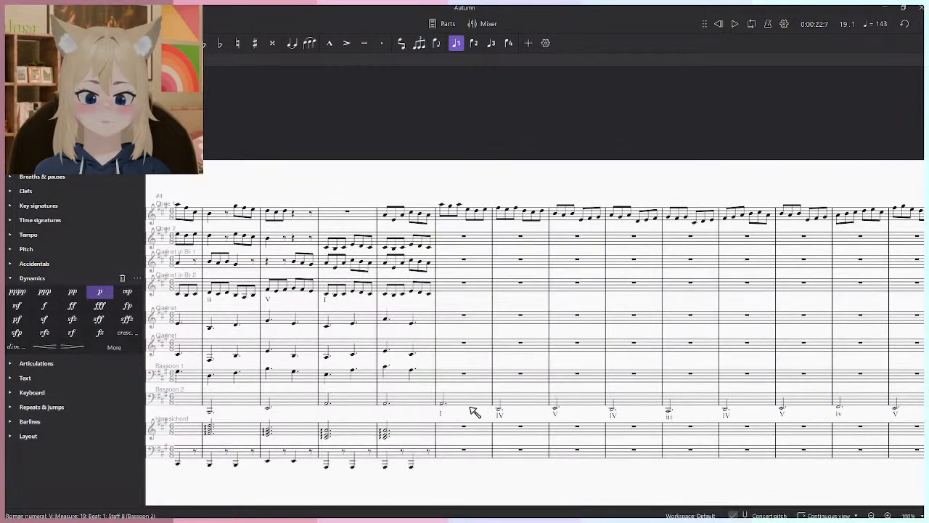
pyautogui.hscroll(3, 471, 407)
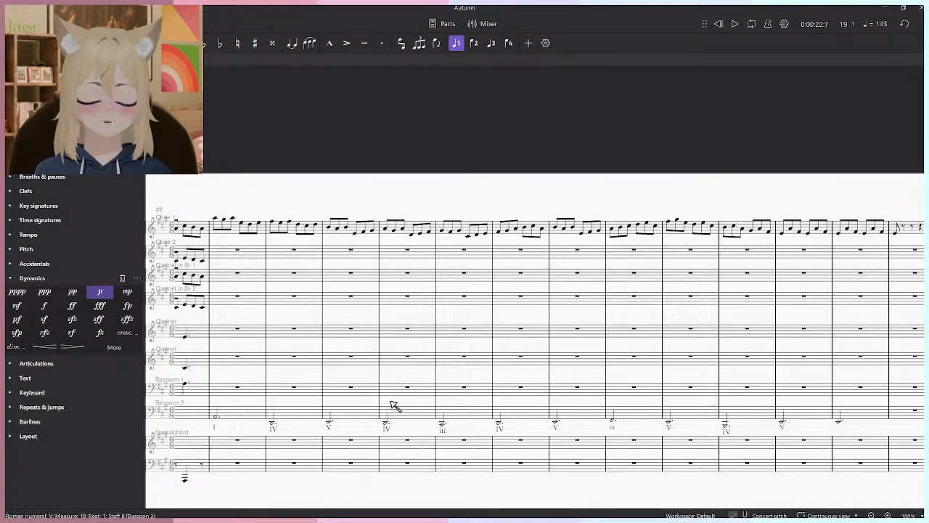
pyautogui.press('Escape')
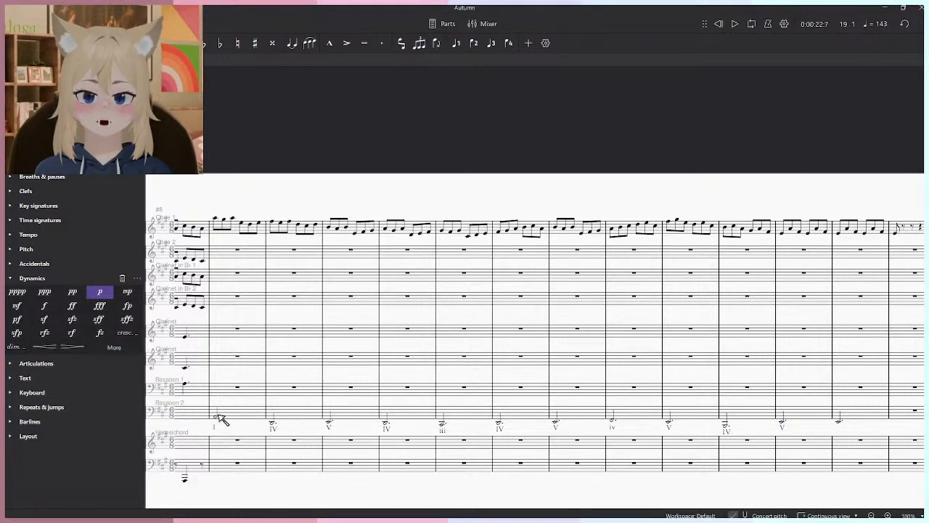
pyautogui.click(221, 223)
pyautogui.press('space')
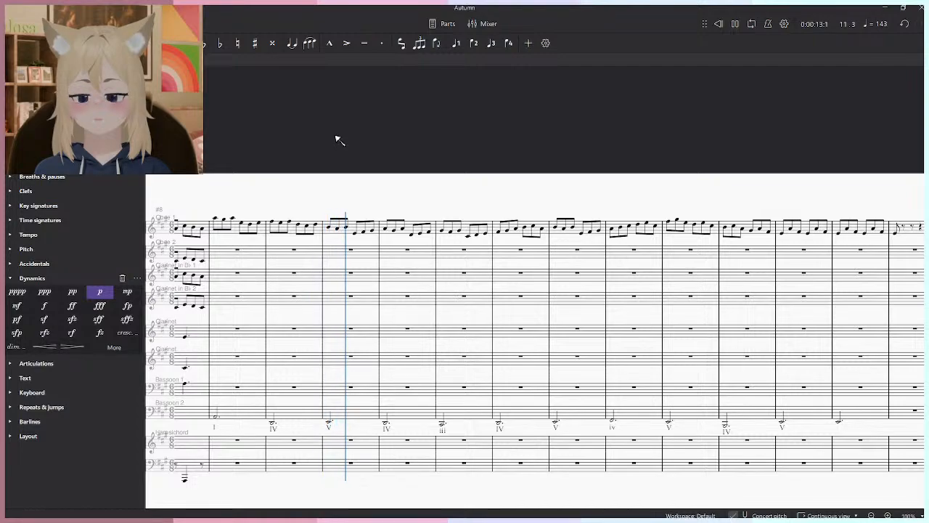
pyautogui.press('space')
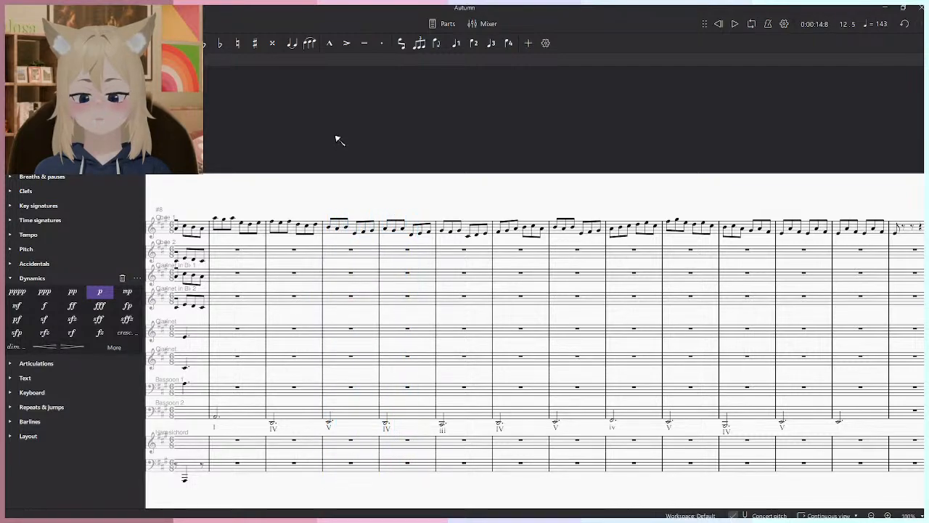
# - Lower the Bassoon 2 note in measure 12 to C♯2 and listen to it from measure 11
pyautogui.keyDown('ctrl'); pyautogui.scroll(6, 452, 427); pyautogui.keyUp('ctrl')
pyautogui.scroll(-4, 452, 427)
pyautogui.click(520, 359)
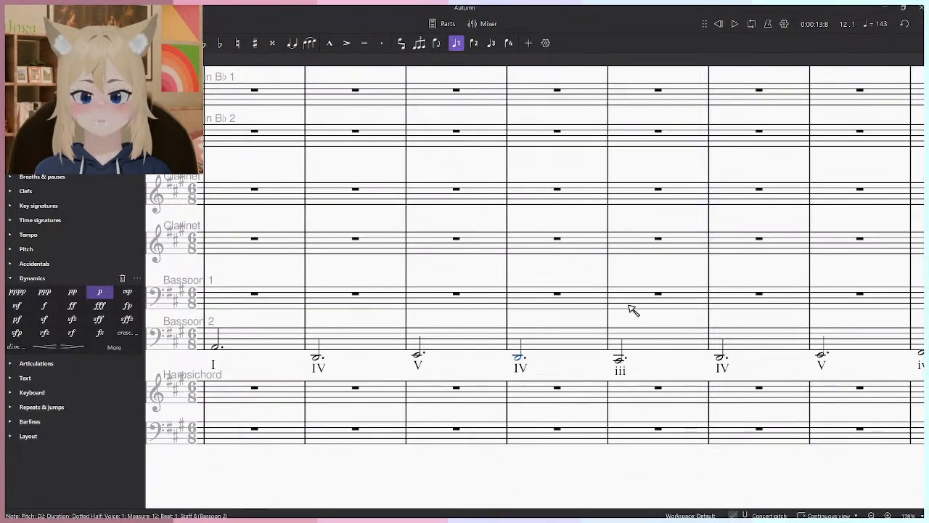
pyautogui.press('Down')
pyautogui.press('Left')
pyautogui.press('space')
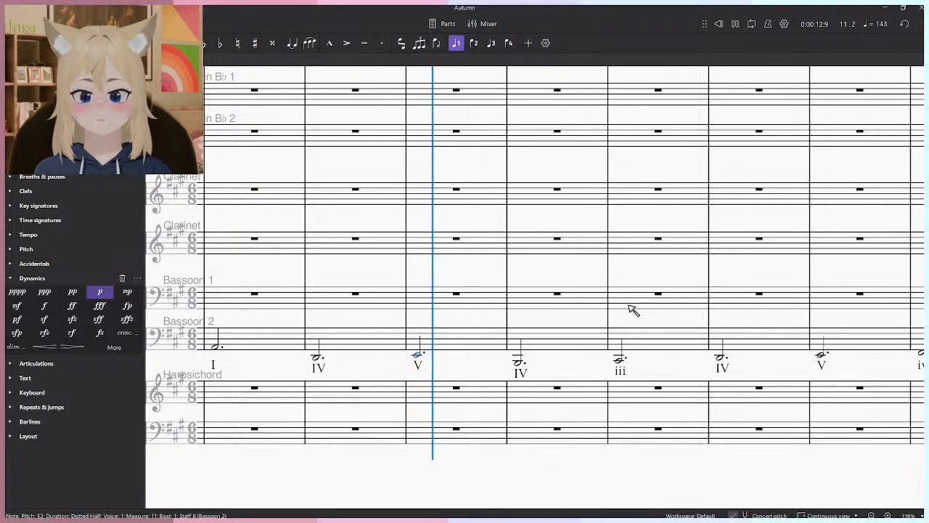
pyautogui.press('space')
# - Play the bass line and melody from measure 9 into measure 13 to judge the revised measure 12
pyautogui.press('Left')
pyautogui.press('Left')
pyautogui.press('space')
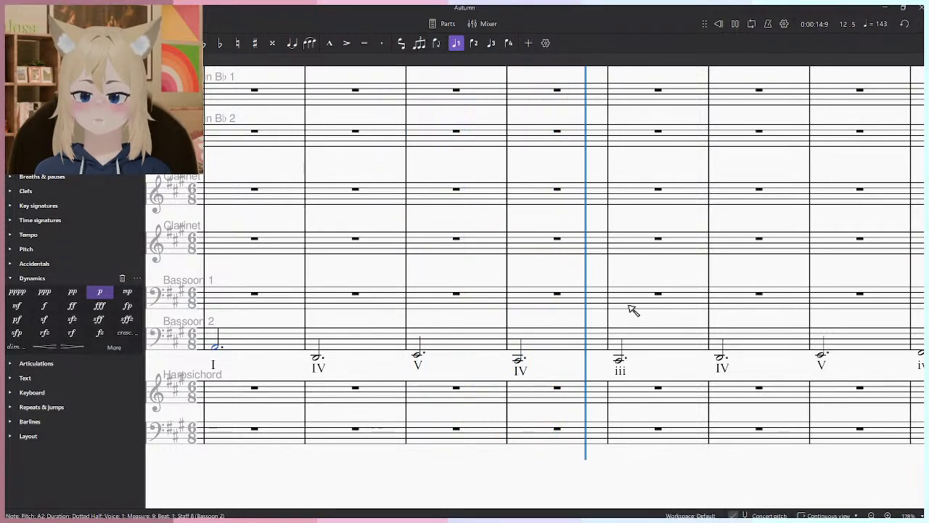
pyautogui.press('space')
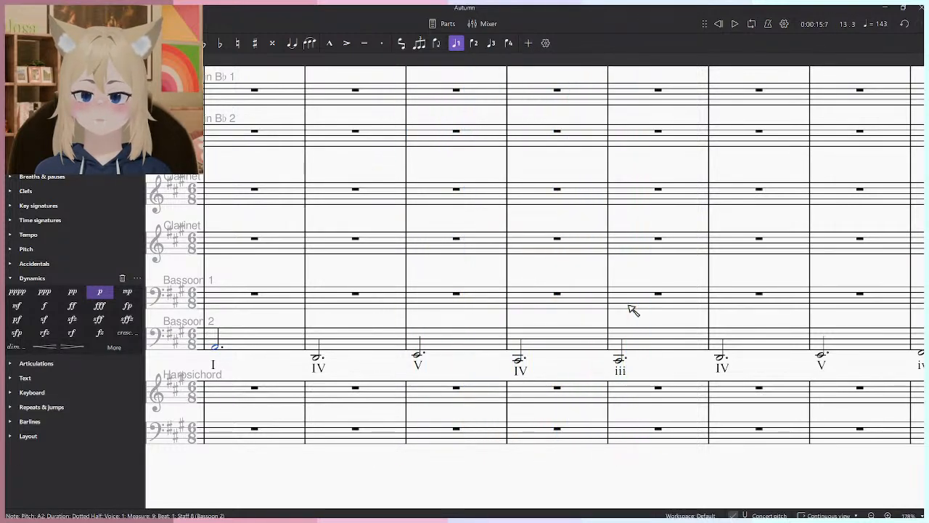
# - Change the Roman-numeral label under the Bassoon 2 note in measure 12 to vi
pyautogui.click(518, 360)
pyautogui.scroll(3, 448, 363)
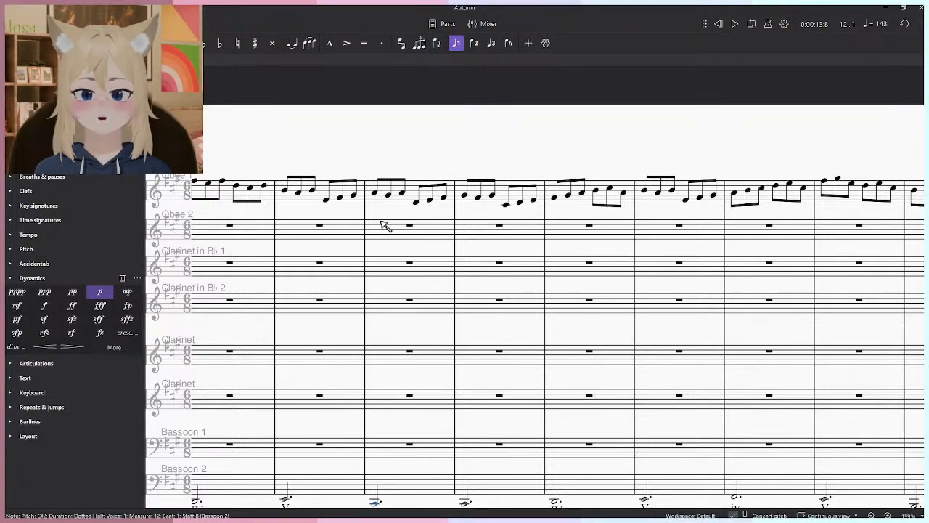
pyautogui.scroll(2, 385, 229)
pyautogui.scroll(-1, 380, 272)
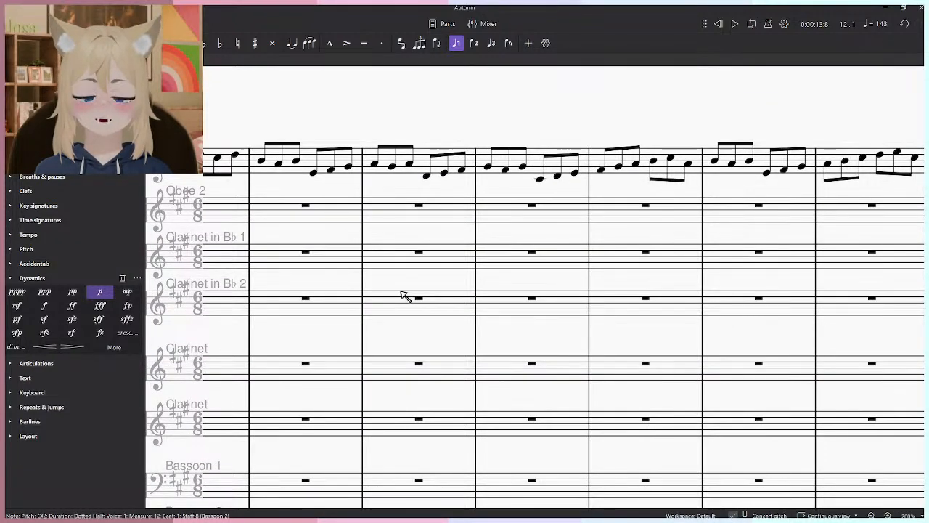
pyautogui.moveTo(401, 291); pyautogui.dragTo(467, 78)
pyautogui.doubleClick(440, 413)
pyautogui.hotkey('ctrl', 'a')
pyautogui.write('vi')
pyautogui.press('Escape')
# - Play from measure 12 twice to check the vi harmony and the chords that follow it
pyautogui.press('space')
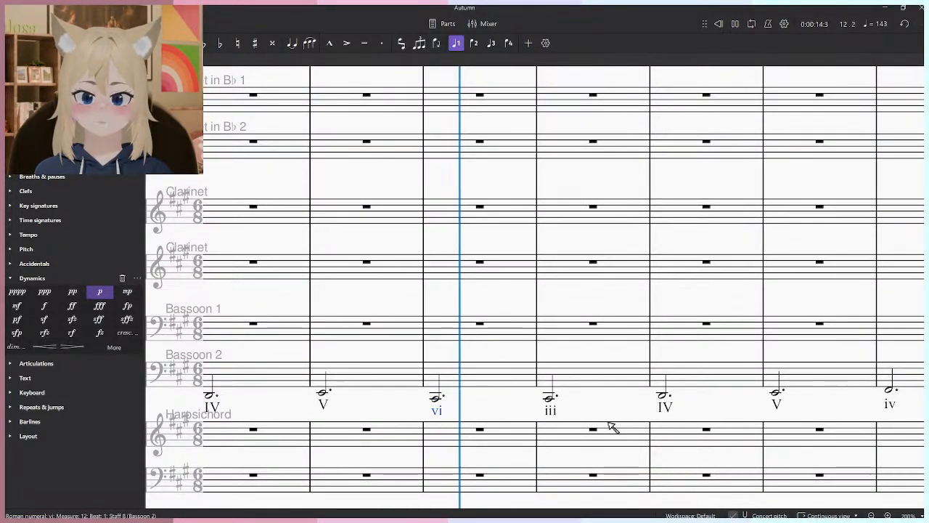
pyautogui.keyDown('ctrl'); pyautogui.scroll(-3, 504, 382); pyautogui.keyUp('ctrl')
pyautogui.click(462, 401)
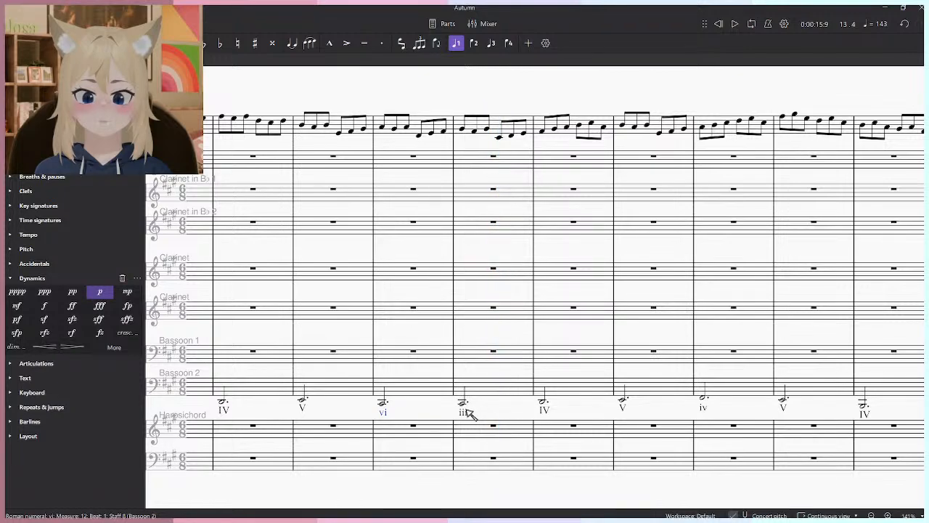
pyautogui.press('Left')
pyautogui.press('space')
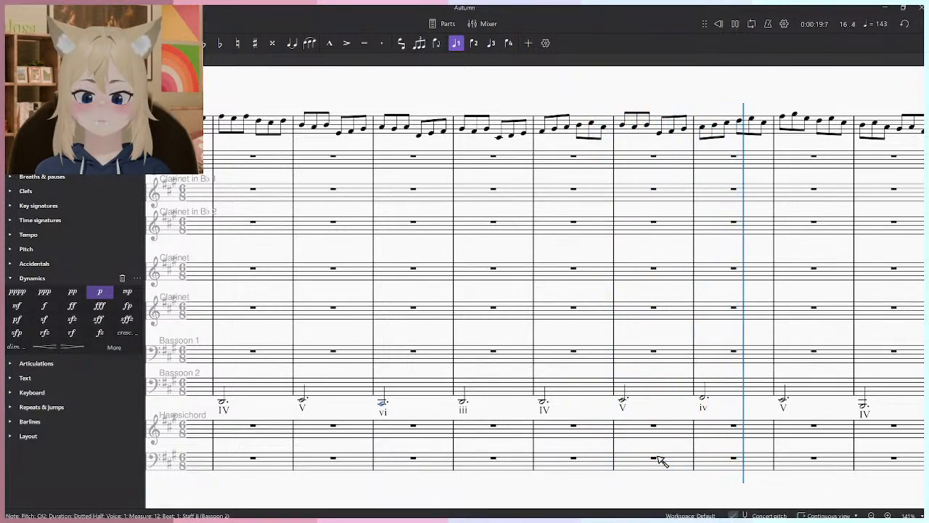
pyautogui.press('space')
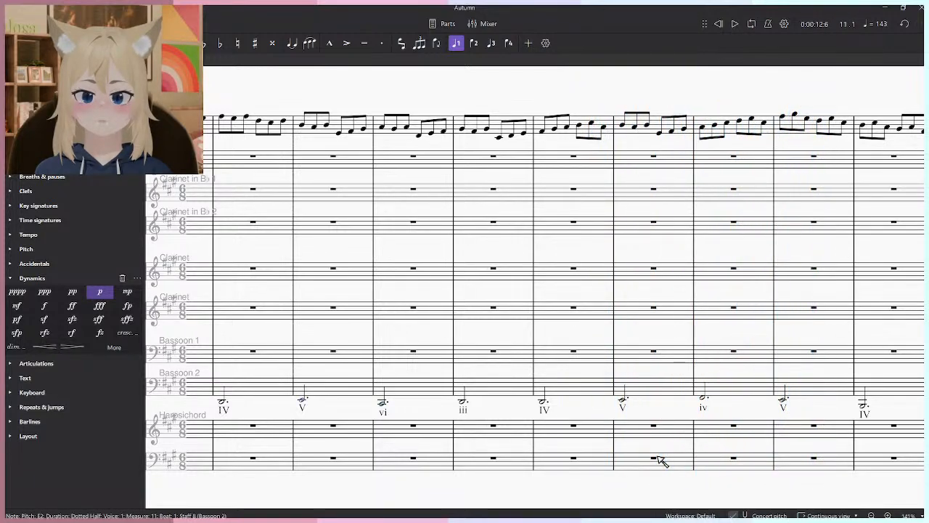
# - Play the passage from measure 9, lower the Bassoon 2 note in measure 13 to B1, and listen from measure 12
pyautogui.press('space')
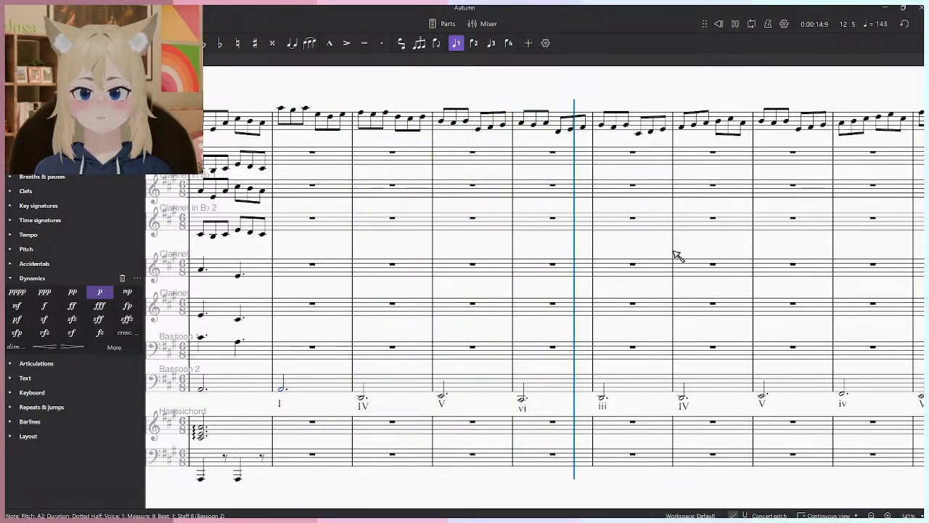
pyautogui.press('space')
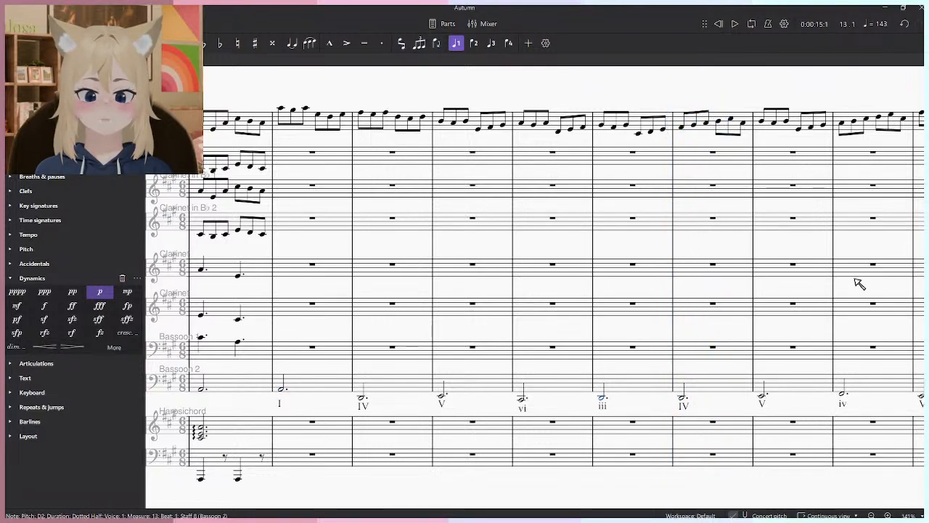
pyautogui.press('Left')
pyautogui.press('space')
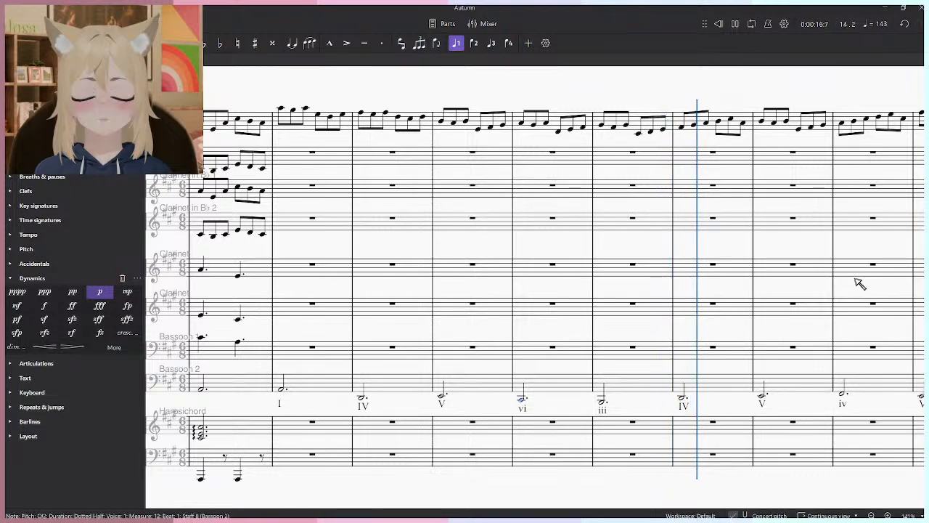
pyautogui.press('space')
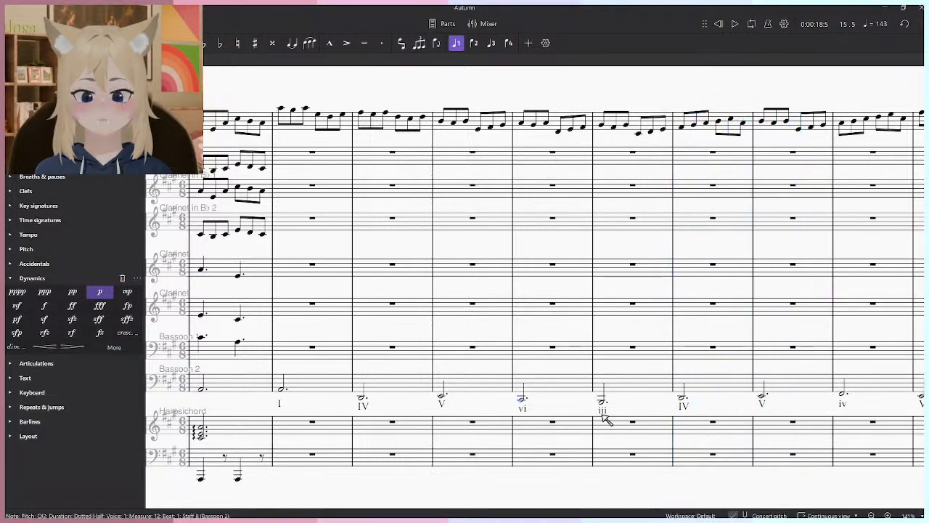
# - Change the Roman-numeral label under the Bassoon 2 note in measure 13 to vii°
pyautogui.scroll(3, 634, 405)
pyautogui.click(542, 433)
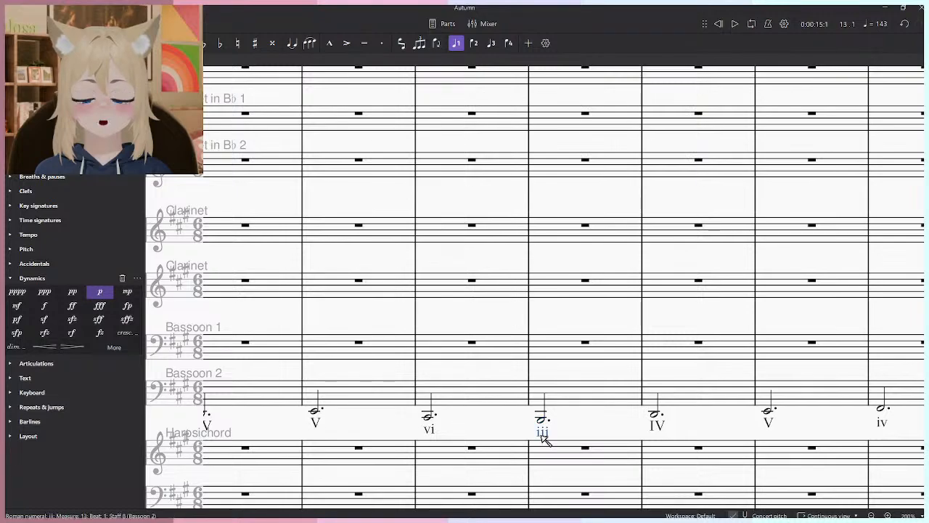
pyautogui.scroll(-3, 587, 425)
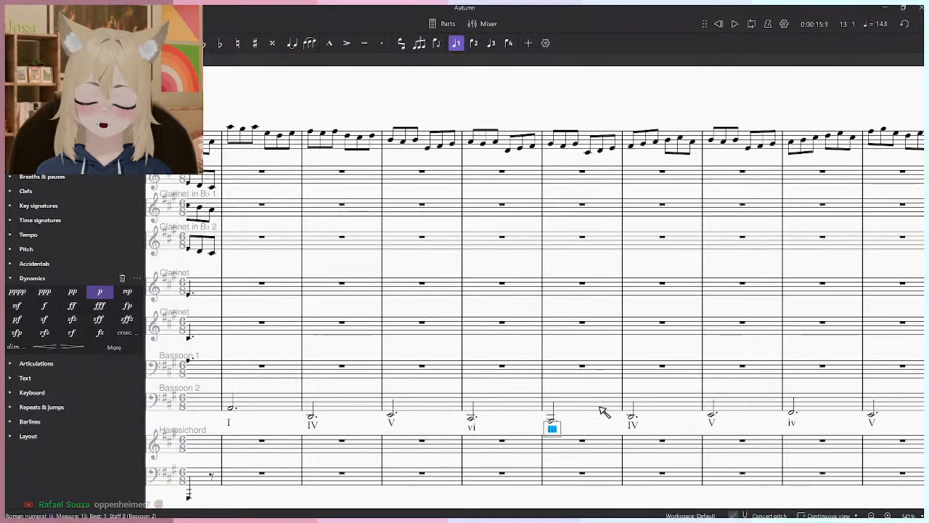
pyautogui.write('o')
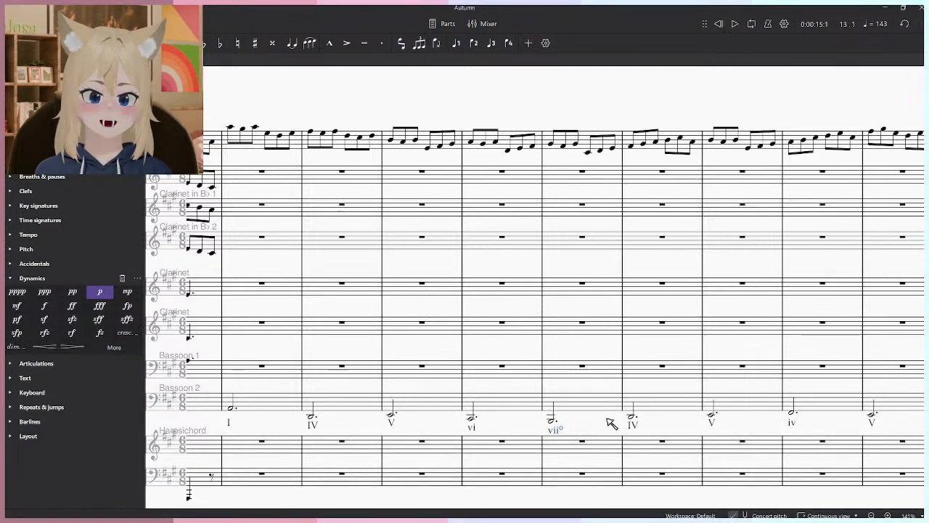
# - Play the score from measure 8 through measure 17 to judge the revised bass line against the Oboe 1 melody
pyautogui.scroll(-2, 609, 420)
pyautogui.scroll(4, 326, 425)
pyautogui.click(285, 408)
pyautogui.click(324, 428)
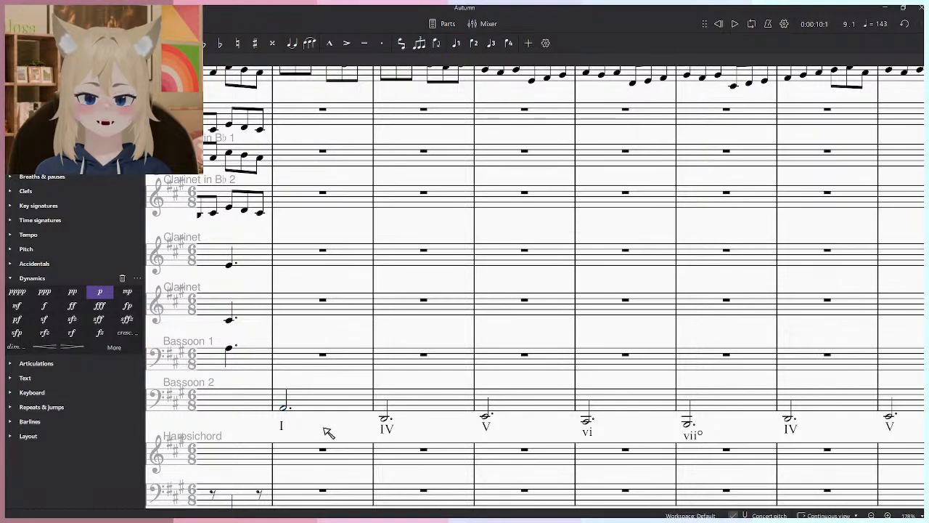
pyautogui.scroll(-3, 328, 432)
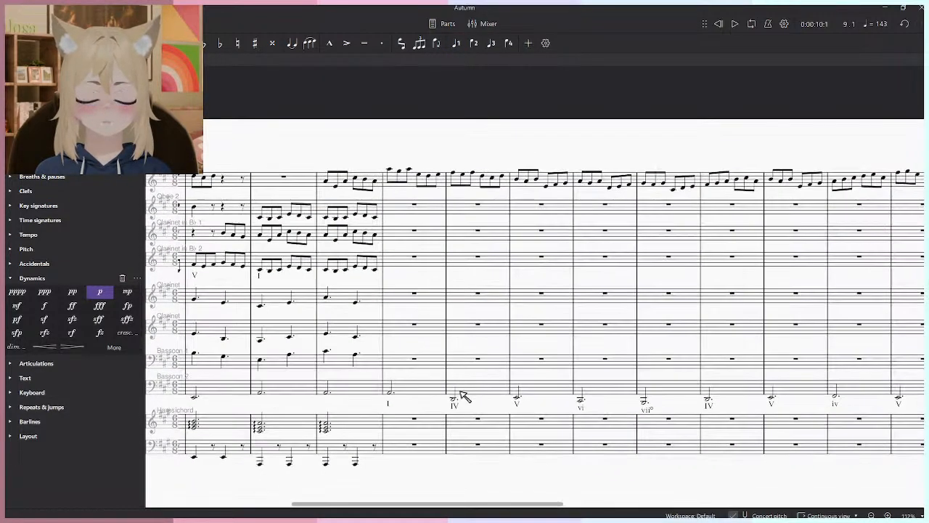
pyautogui.scroll(2, 409, 410)
pyautogui.press('space')
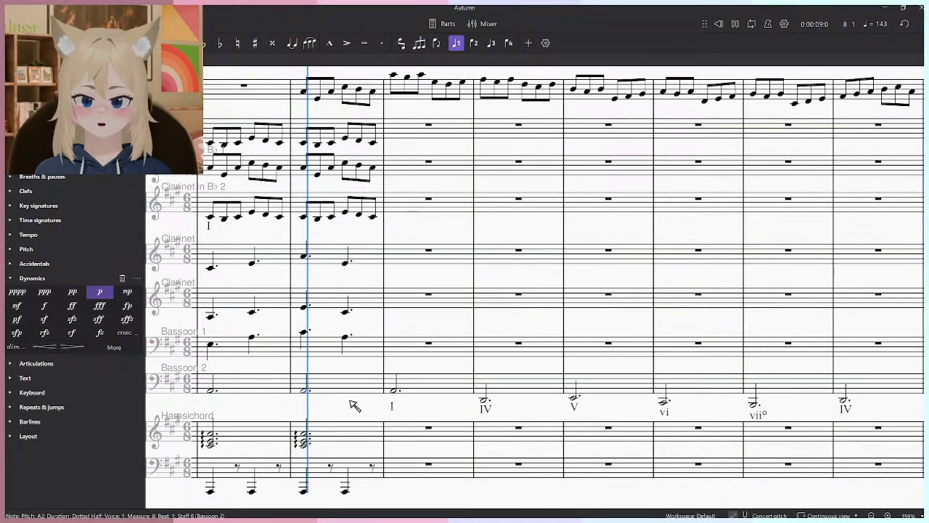
pyautogui.scroll(-4, 387, 405)
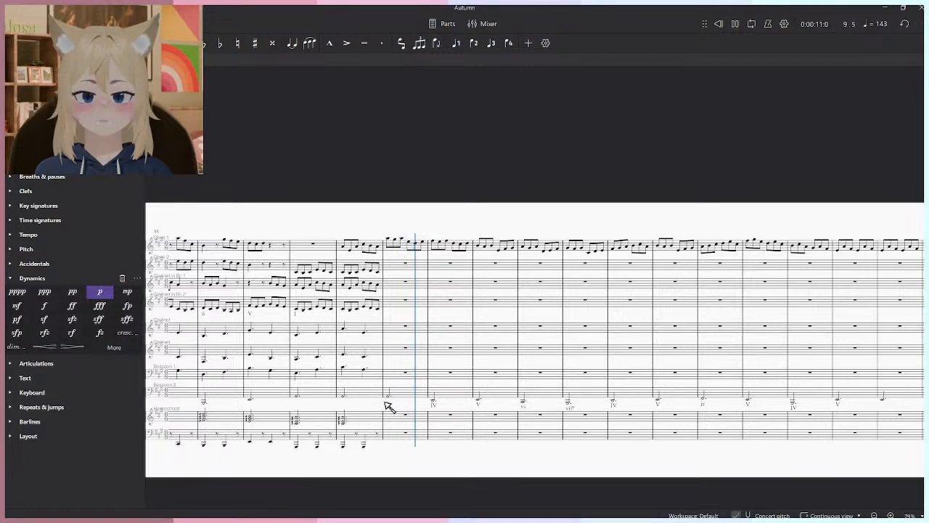
pyautogui.scroll(3, 387, 405)
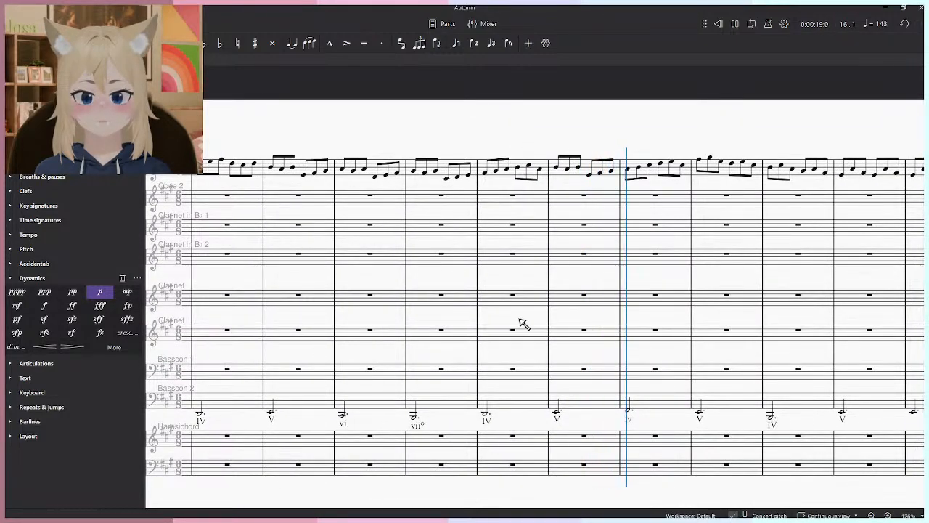
pyautogui.scroll(-5, 533, 325)
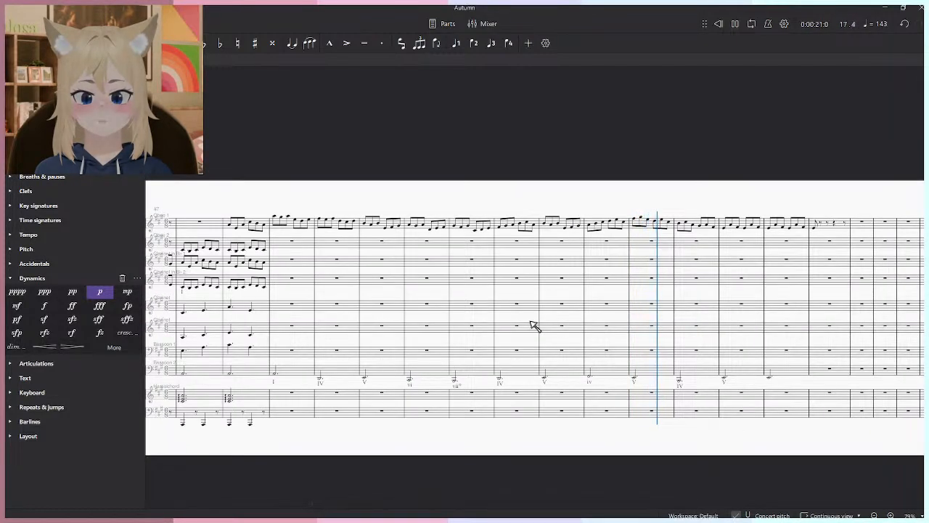
# - Raise the Bassoon 2 note in measure 18 to E2 and listen to the passage from measure 15
pyautogui.scroll(5, 686, 326)
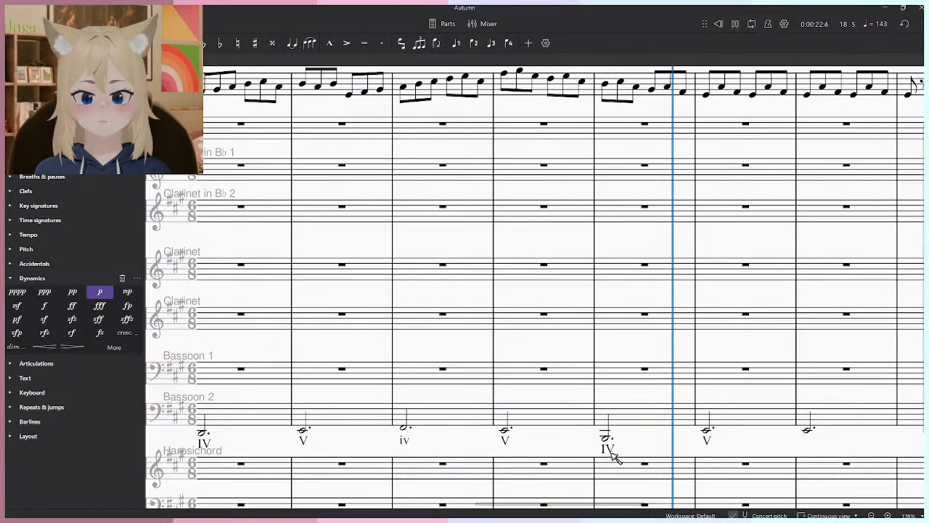
pyautogui.click(606, 439)
pyautogui.press('Up')
pyautogui.press('Up')
pyautogui.press('Up')
pyautogui.press('Left')
pyautogui.press('Left')
pyautogui.press('Left')
pyautogui.press('space')
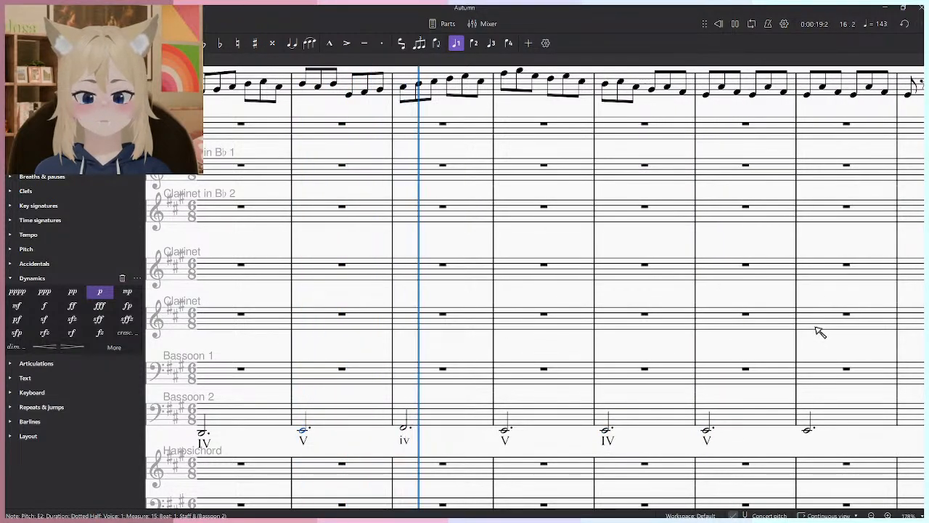
pyautogui.press('space')
# - Lower the Bassoon 2 note in measure 17 to B1 and listen to it from measure 16
pyautogui.press('Up')
pyautogui.press('Up')
pyautogui.press('Up')
pyautogui.press('Up')
pyautogui.press('Up')
pyautogui.press('Up')
pyautogui.press('Up')
pyautogui.press('Left')
pyautogui.press('space')
pyautogui.press('space')
pyautogui.press('Down')
pyautogui.press('Down')
pyautogui.press('Down')
pyautogui.press('Down')
pyautogui.press('Down')
pyautogui.press('Left')
pyautogui.press('space')
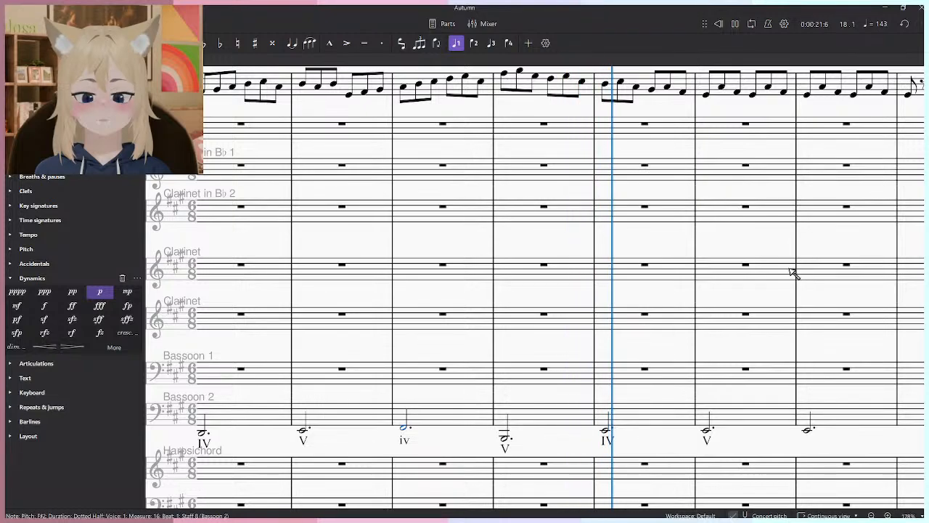
pyautogui.press('space')
# - Change the Roman-numeral labels under Bassoon 2 to ii in measure 17 and V in measure 18, playing each change
pyautogui.click(506, 437)
pyautogui.click(507, 448)
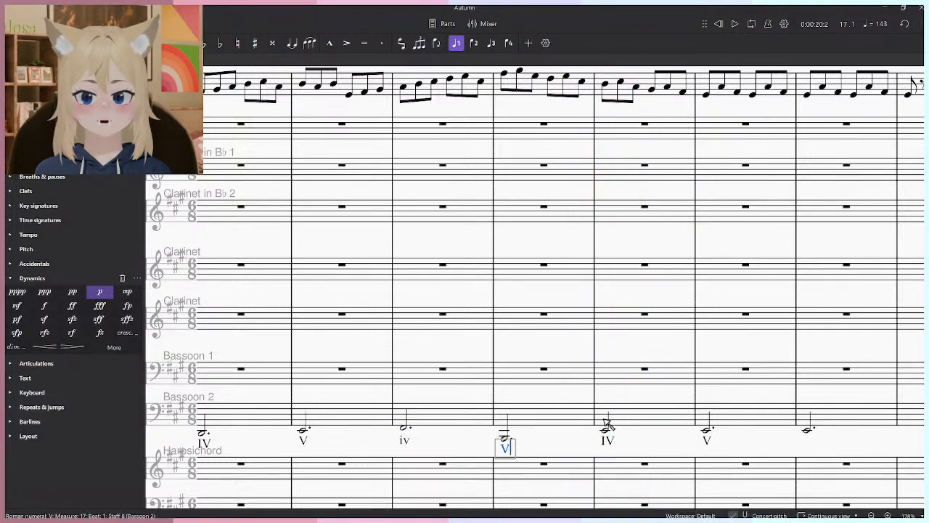
pyautogui.press('space')
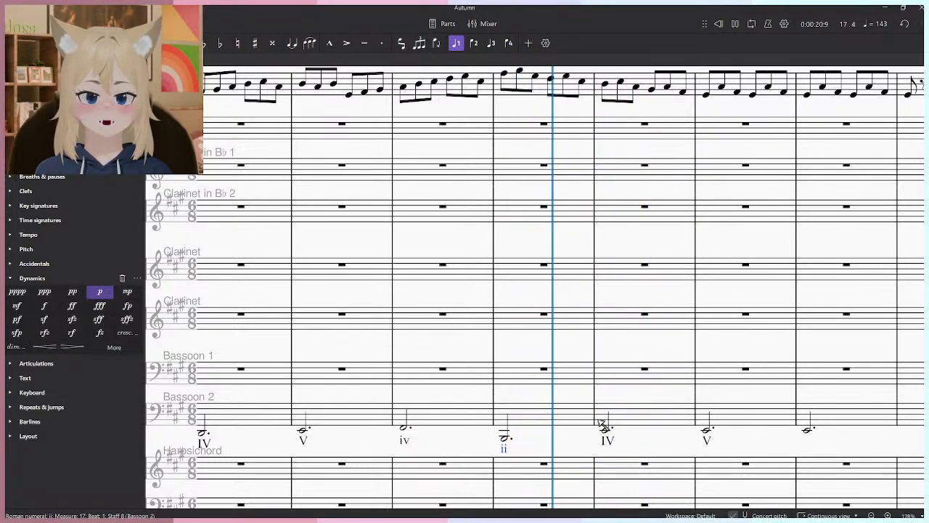
pyautogui.press('space')
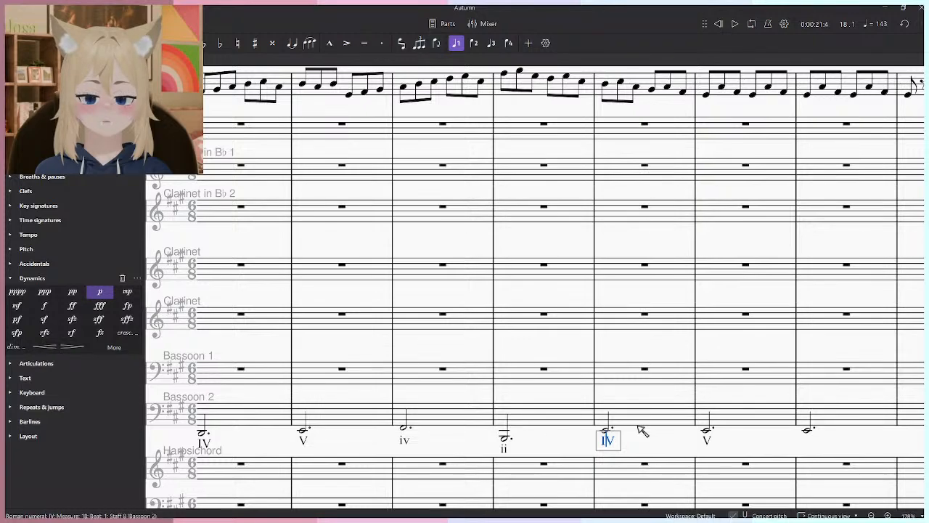
pyautogui.press('space')
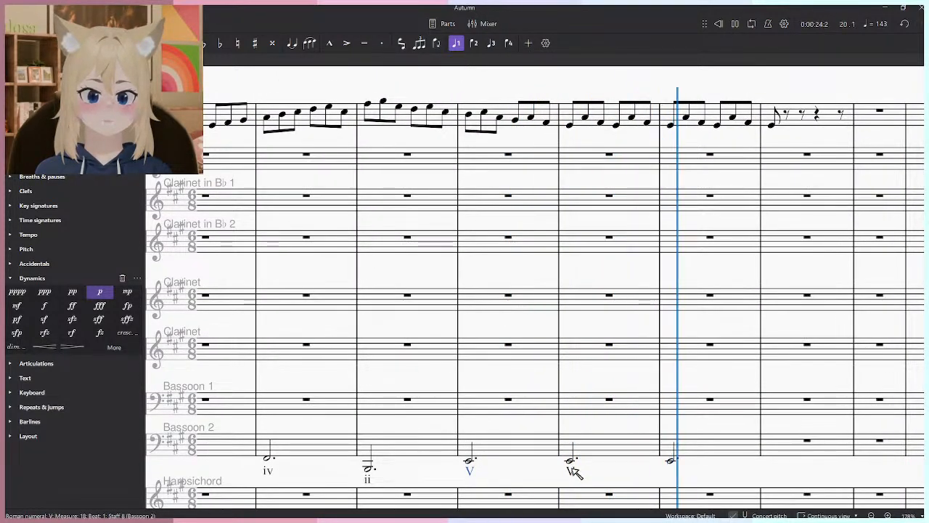
pyautogui.press('space')
# - Look over the Bassoon 2 line and its chord labels from measure 9 to the end of the Oboe 1 melody
pyautogui.scroll(-4, 651, 438)
pyautogui.moveTo(581, 413); pyautogui.dragTo(804, 368)
pyautogui.moveTo(475, 394); pyautogui.dragTo(754, 392)
pyautogui.scroll(4, 554, 416)
pyautogui.scroll(-5, 559, 421)
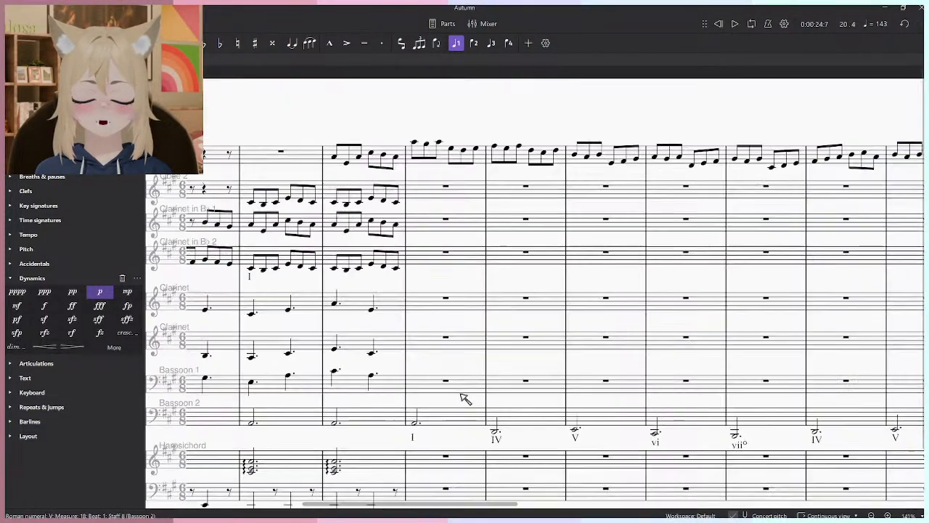
pyautogui.scroll(-3, 622, 338)
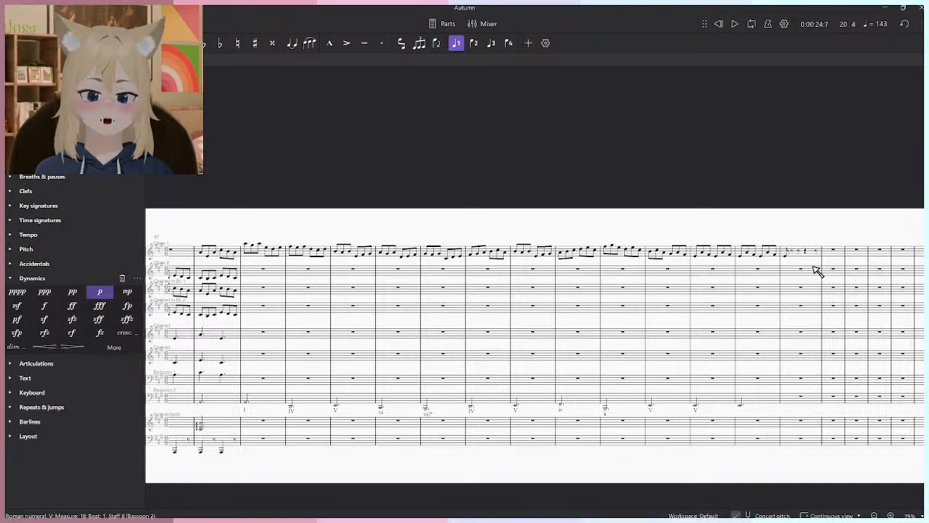
pyautogui.hotkey('alt', 'Tab')
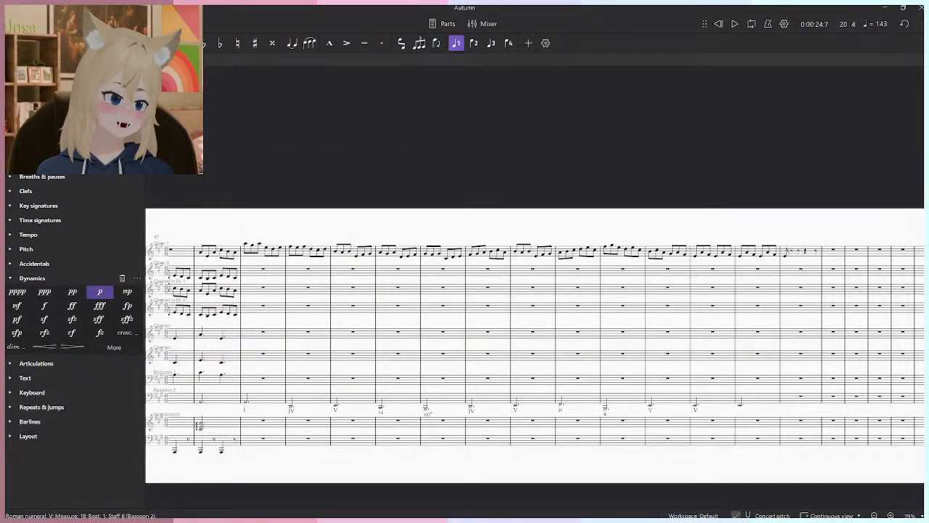
pyautogui.moveTo(503, 263); pyautogui.dragTo(730, 250)
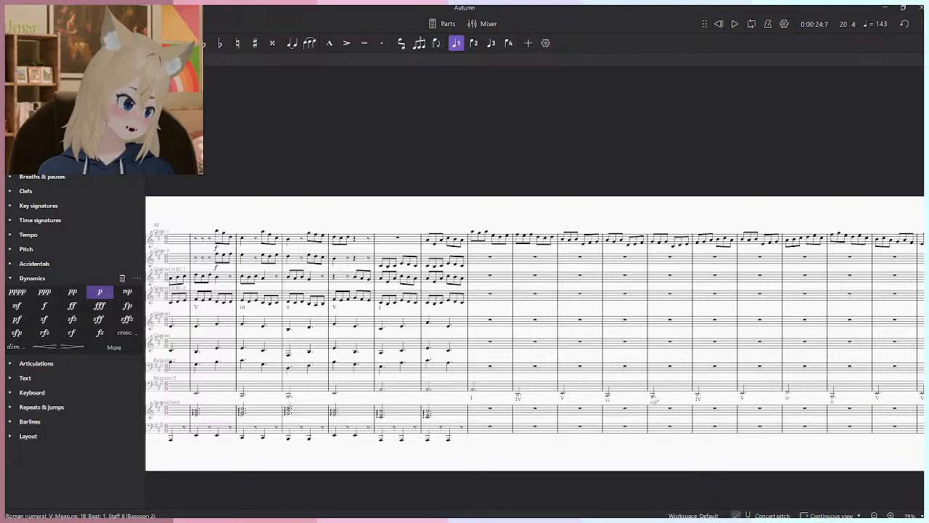
# - Play measure 8 from the upper chord Clarinet's first note to hear the accompaniment leading into the new phrase
pyautogui.scroll(3, 415, 379)
pyautogui.click(451, 305)
pyautogui.press('space')
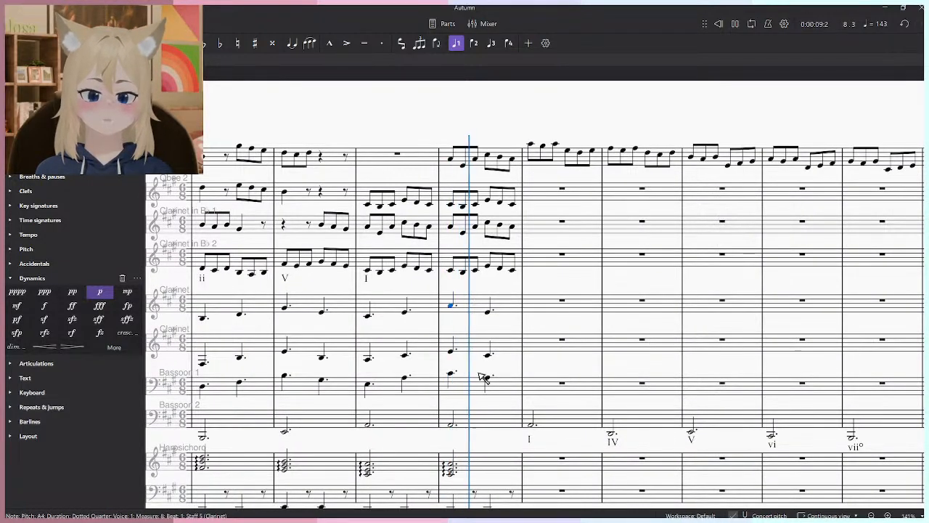
pyautogui.scroll(2, 484, 377)
pyautogui.press('space')
# - Check the instrument levels in the mixer and return to the full score
pyautogui.scroll(-2, 498, 272)
pyautogui.scroll(-1, 419, 459)
pyautogui.press('F10')
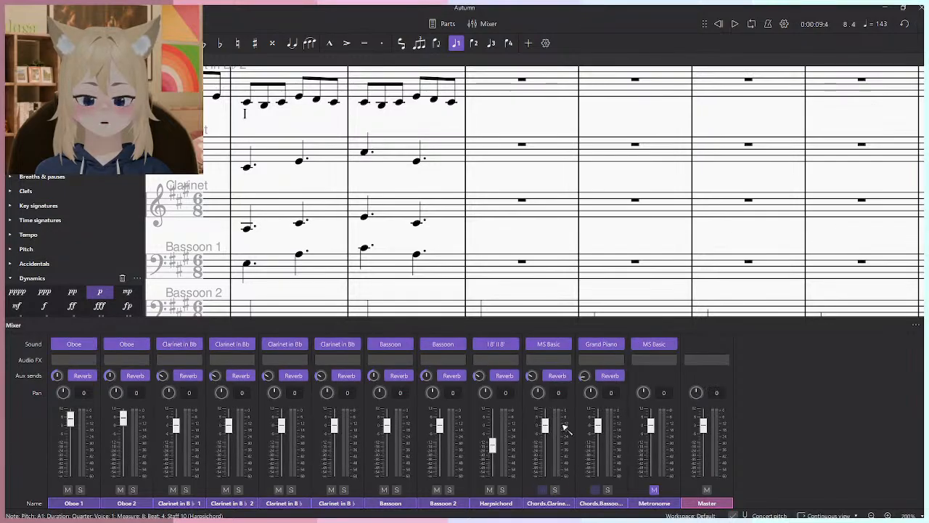
pyautogui.press('F10')
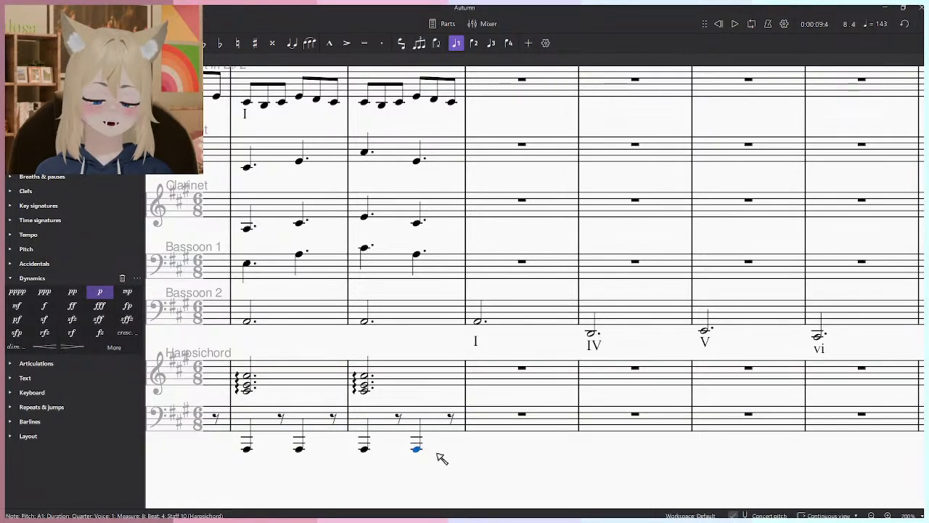
# - Examine the empty Harpsichord staves from measure 9 onward together with the chord labels up to measure 20
pyautogui.click(523, 315)
pyautogui.scroll(-4, 357, 415)
pyautogui.moveTo(736, 403); pyautogui.dragTo(691, 384)
pyautogui.keyDown('shift'); pyautogui.click(769, 359); pyautogui.keyUp('shift')
pyautogui.scroll(3, 423, 437)
pyautogui.click(354, 416)
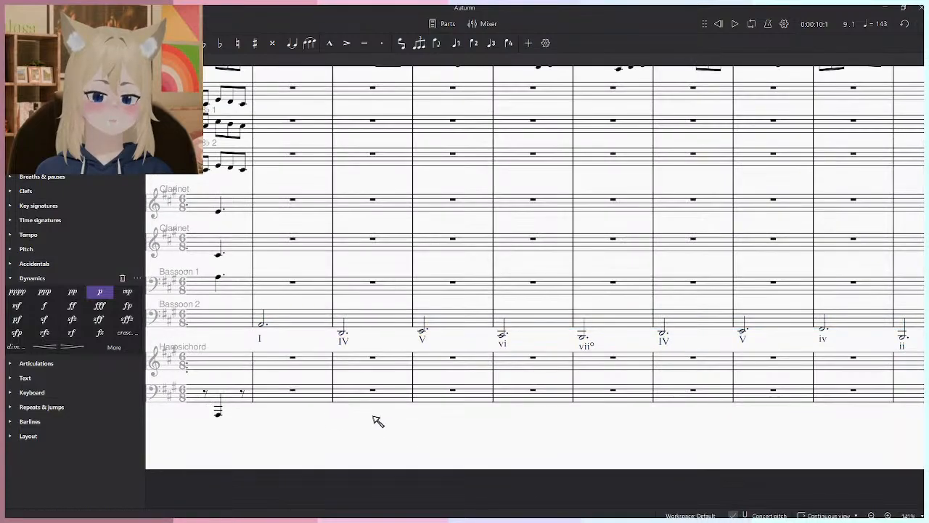
pyautogui.click(358, 417)
pyautogui.scroll(3, 363, 419)
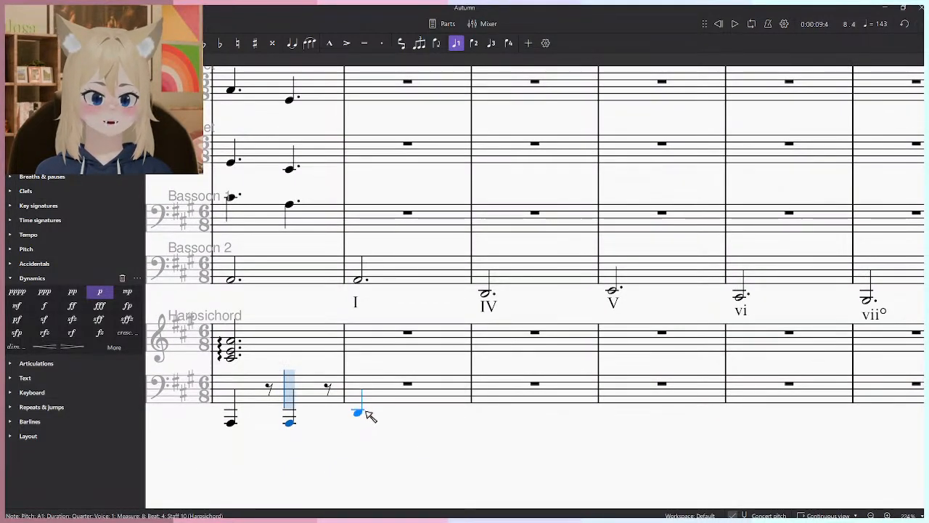
pyautogui.scroll(-3, 365, 415)
pyautogui.scroll(2, 517, 398)
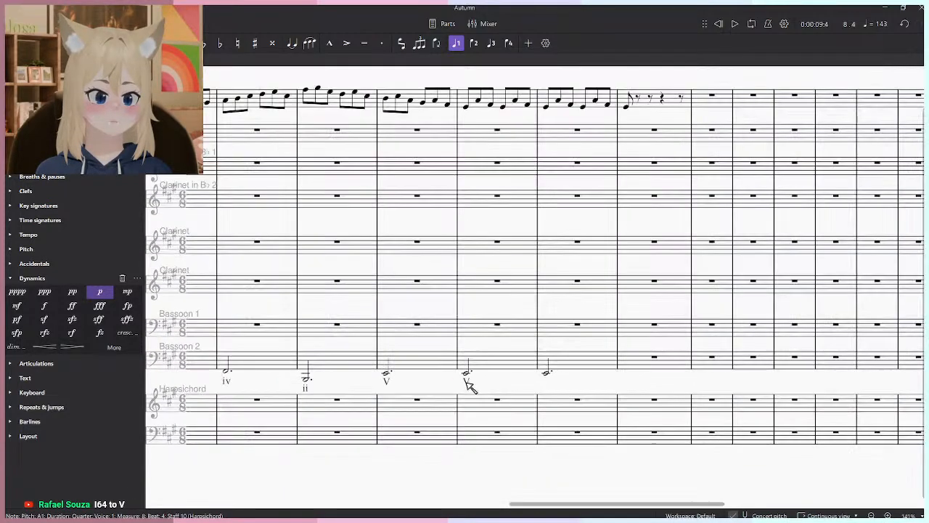
pyautogui.scroll(-2, 468, 384)
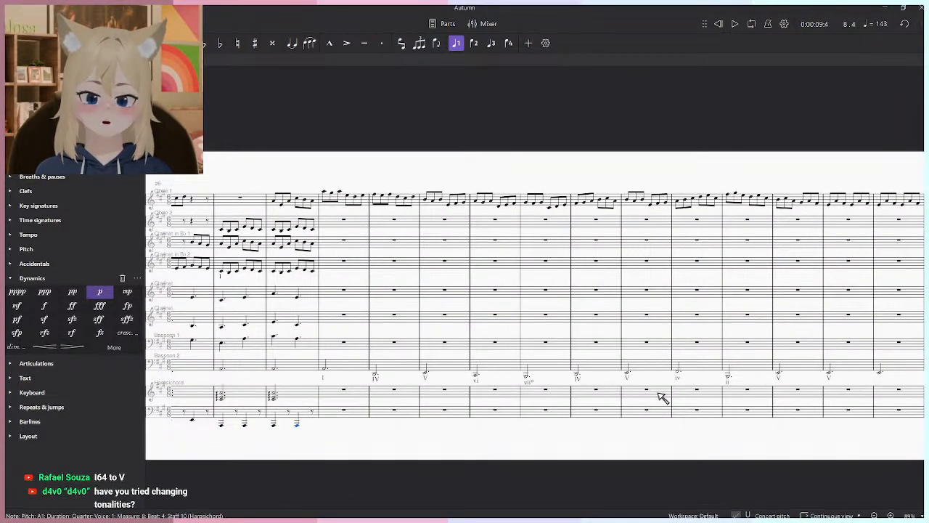
# - Enter an A1 quarter note on beat 1 of measure 9 in the Harpsichord's bass staff, undoing a mistaken C♯2
pyautogui.scroll(5, 397, 390)
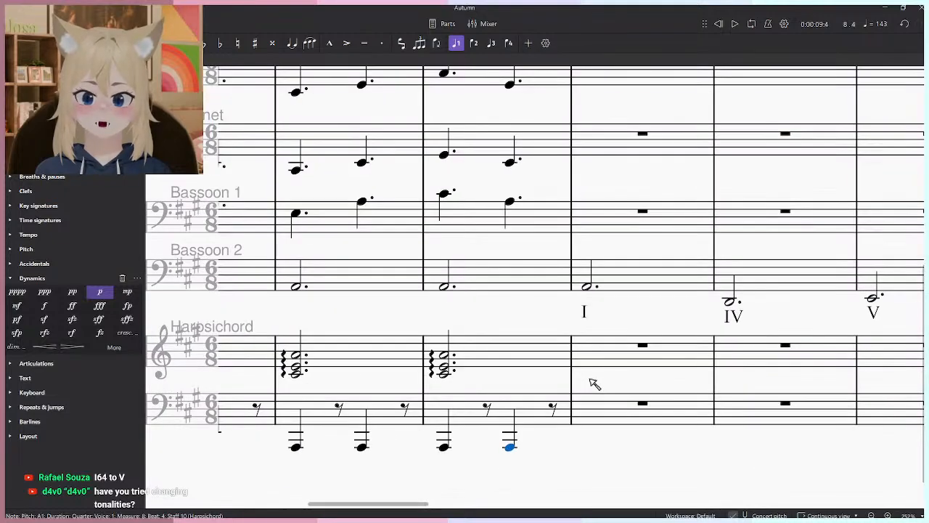
pyautogui.moveTo(588, 452); pyautogui.dragTo(473, 394)
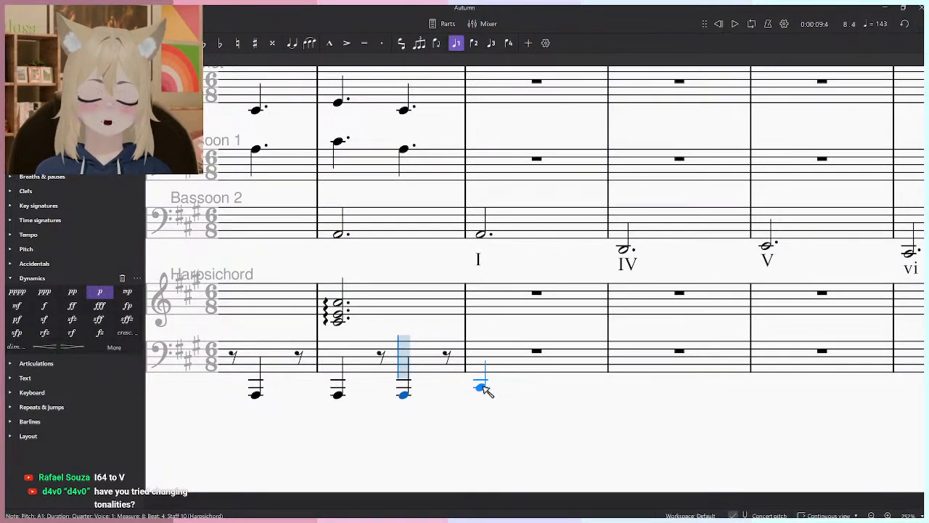
pyautogui.click(482, 388)
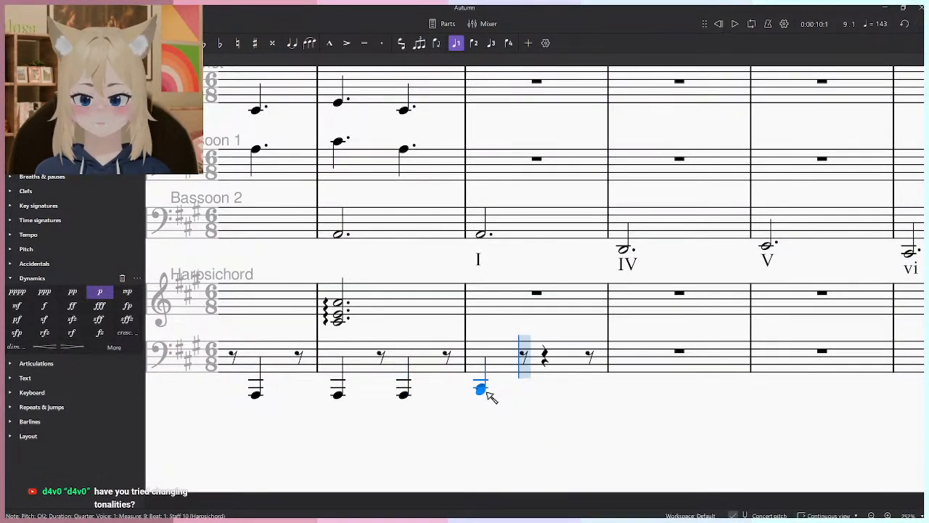
pyautogui.hotkey('ctrl', 'z')
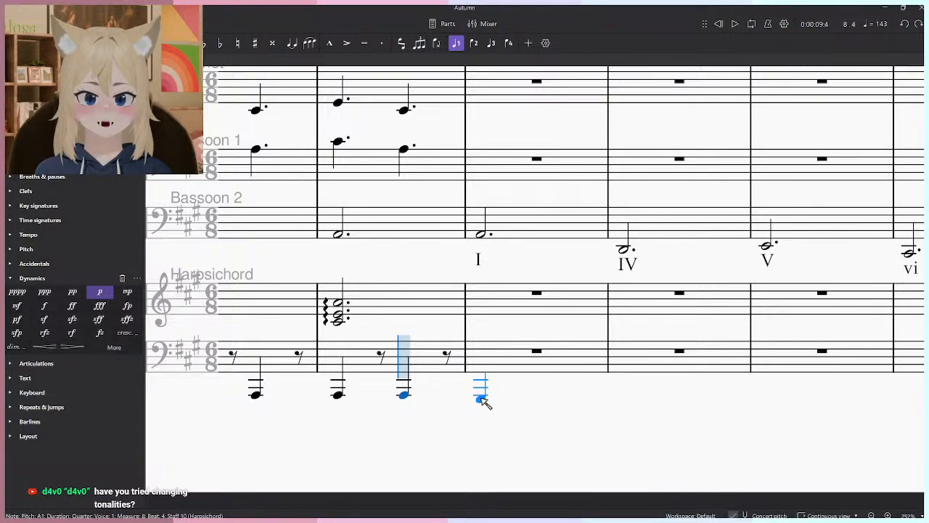
pyautogui.click(480, 396)
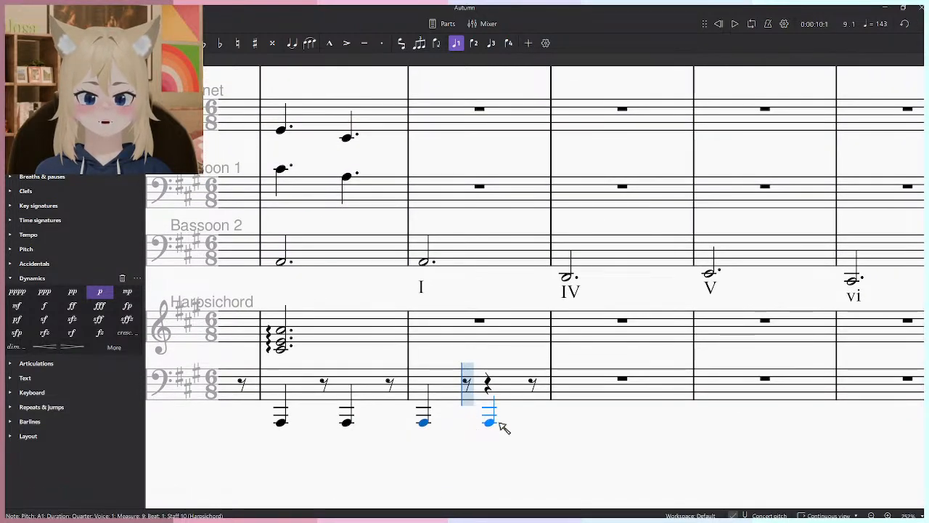
# - Enter bass-staff quarter notes in the Harpsichord: A1 on beat 4 of measure 9 and D2 on beats 1 and 4 of measure 10
pyautogui.click(490, 422)
pyautogui.click(508, 428)
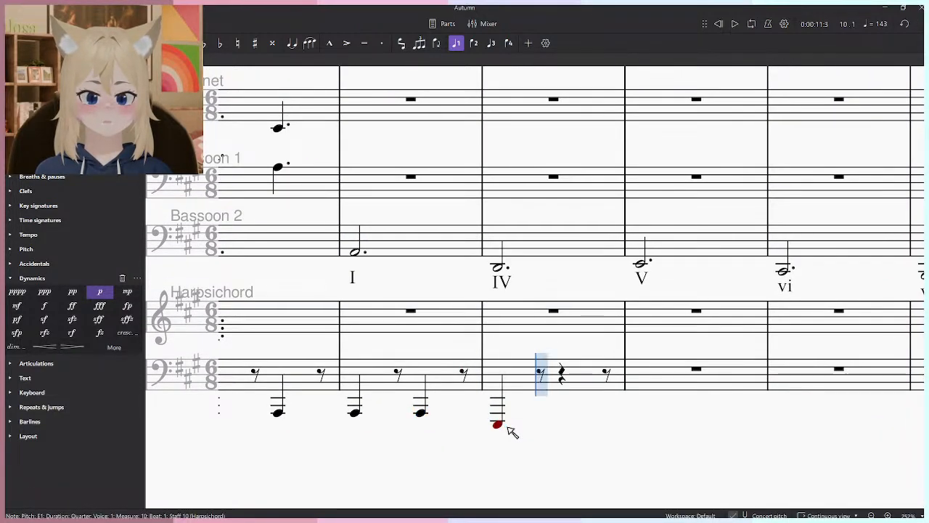
pyautogui.hotkey('ctrl', 'z')
pyautogui.click(500, 403)
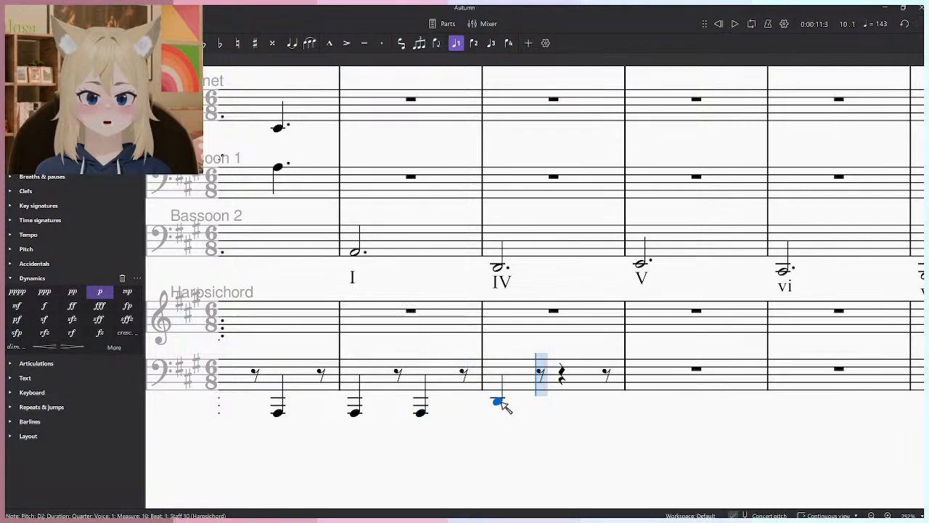
pyautogui.click(566, 403)
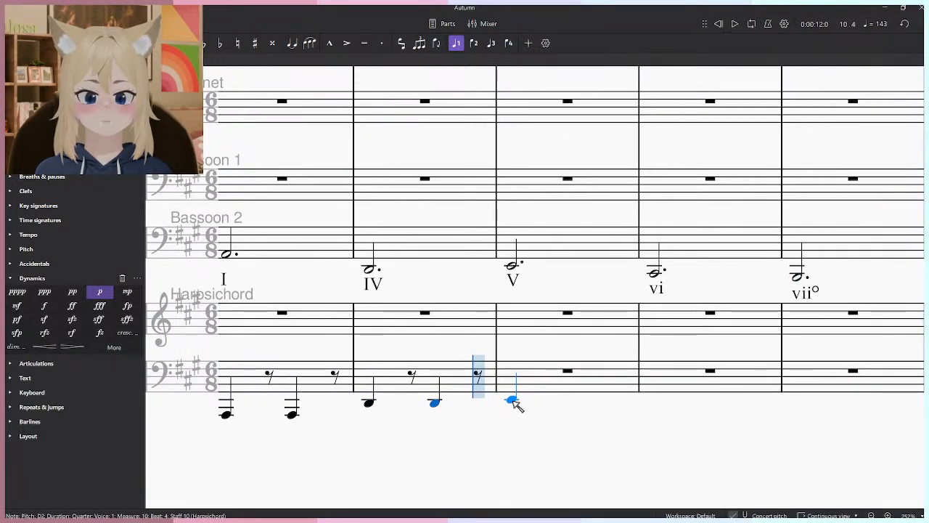
# - Enter E2 quarter notes on beats 1 and 4 of measure 11 in the Harpsichord's bass staff, undoing the mistaken entry after them
pyautogui.click(513, 402)
pyautogui.click(582, 403)
pyautogui.click(514, 401)
pyautogui.hotkey('ctrl', 'z')
pyautogui.hotkey('ctrl', 'y')
pyautogui.hotkey('ctrl', 'z')
pyautogui.hotkey('ctrl', 'y')
pyautogui.hotkey('ctrl', 'z')
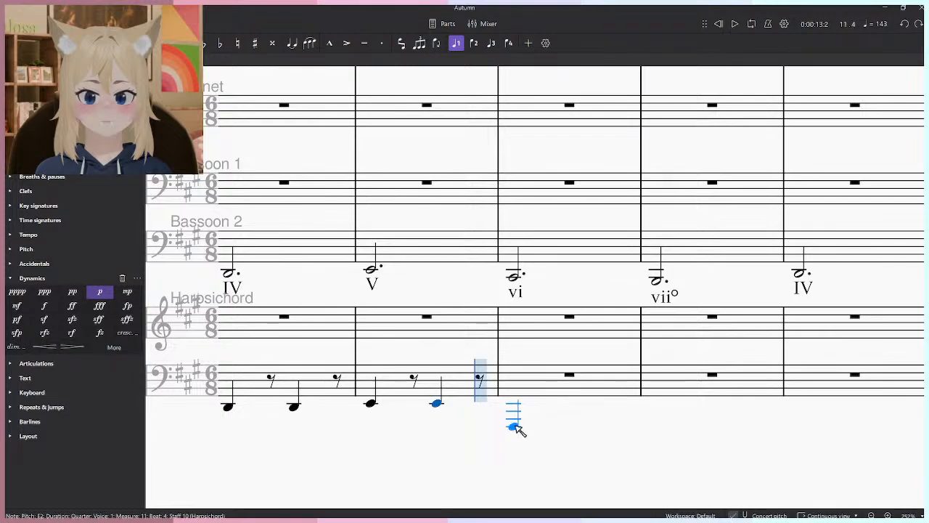
# - Enter quarter notes on beats 1 and 4 of the Harpsichord's bass staff: F♯1 in measure 12 and G♯1 in measure 13
pyautogui.click(514, 427)
pyautogui.click(585, 428)
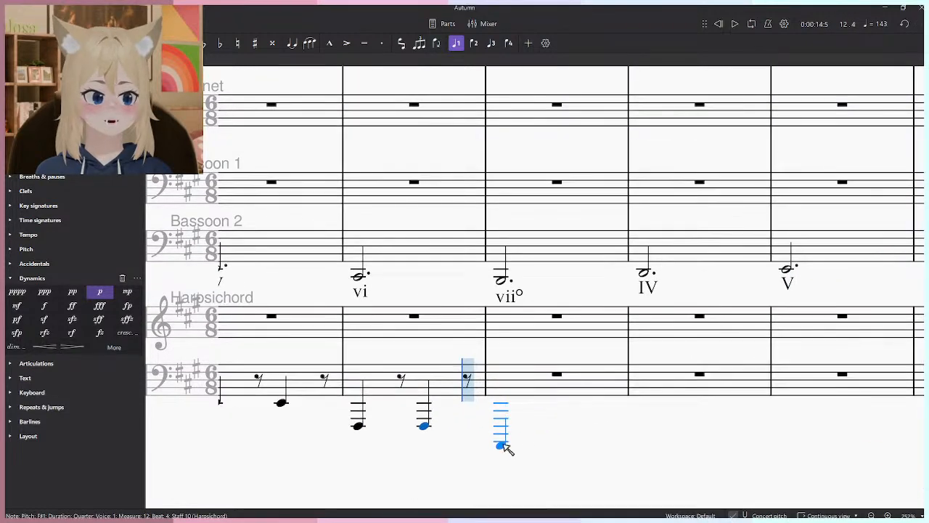
pyautogui.click(501, 422)
pyautogui.click(576, 425)
# - Continue the Harpsichord's bass with quarter notes on beats 1 and 4: D2 in measure 14 and E2 in measure 15
pyautogui.click(576, 413)
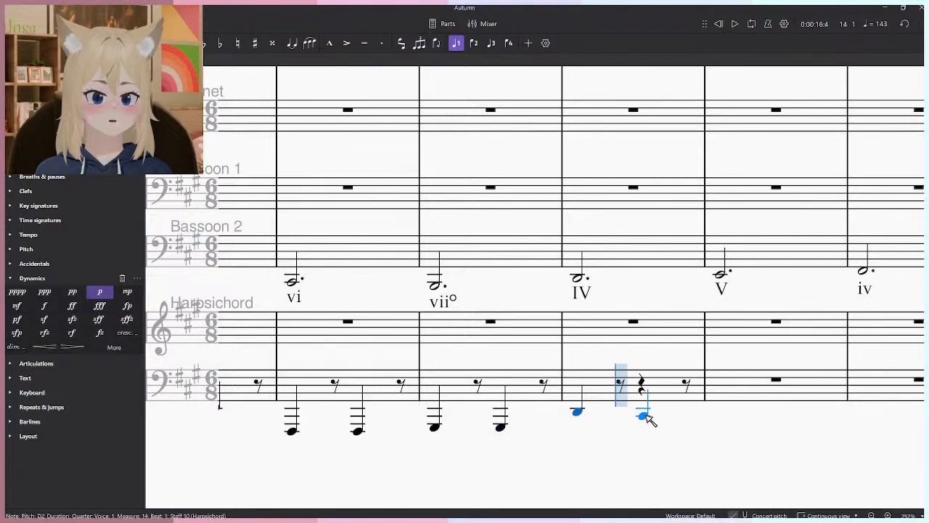
pyautogui.click(645, 415)
pyautogui.click(624, 410)
pyautogui.click(697, 413)
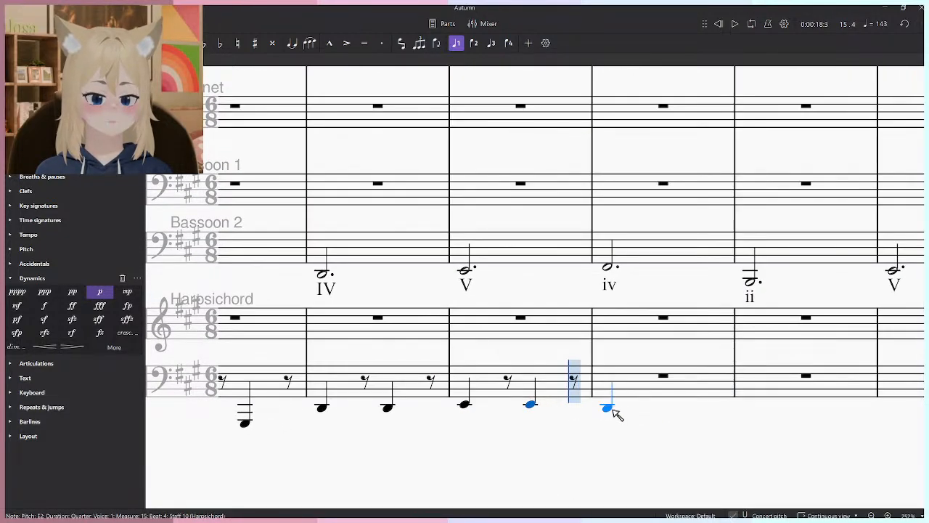
# - Enter F♯1 quarter notes on beats 1 and 4 of measure 16 in the Harpsichord's bass staff, undoing a mistaken G♯1
pyautogui.click(608, 404)
pyautogui.click(606, 423)
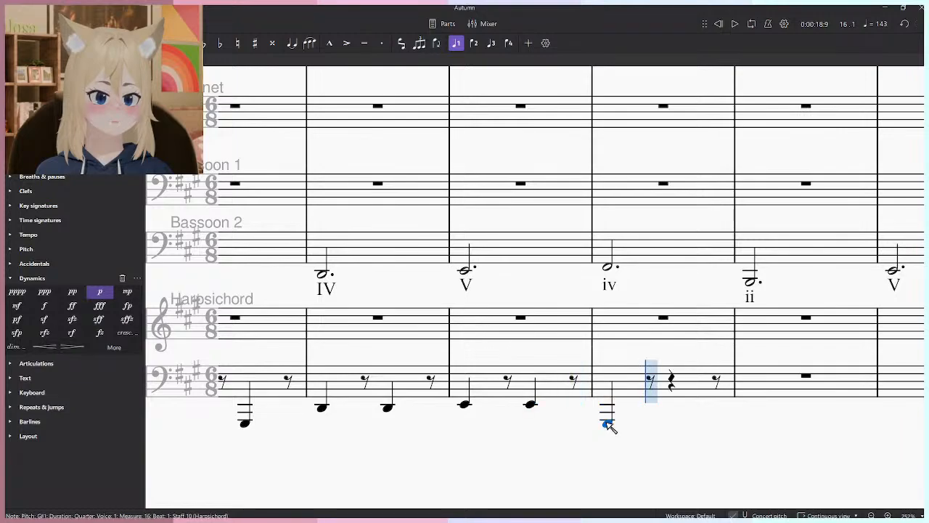
pyautogui.hotkey('ctrl', 'z')
pyautogui.click(608, 428)
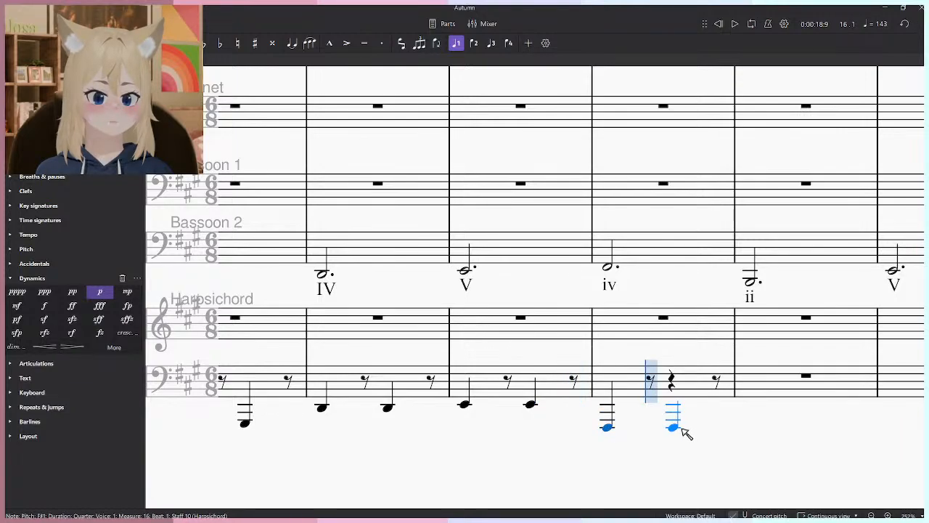
pyautogui.click(675, 428)
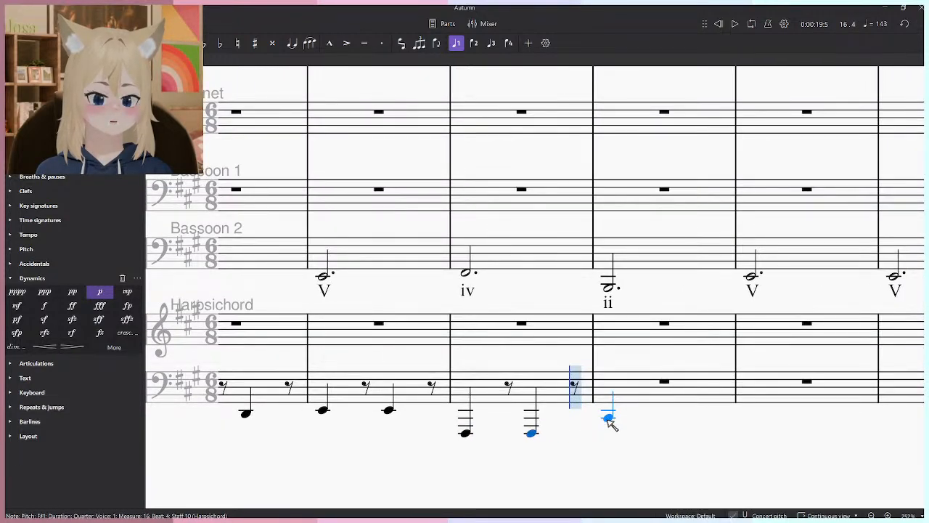
# - Enter B1 quarter notes on beats 1 and 4 of measure 17 in the Harpsichord's bass staff, undoing a mistaken D2
pyautogui.click(609, 414)
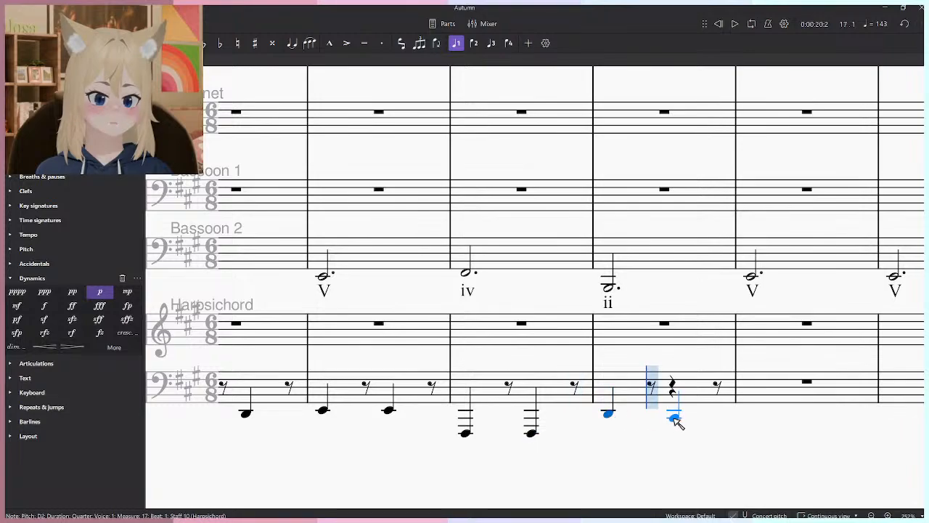
pyautogui.hotkey('ctrl', 'z')
pyautogui.click(609, 423)
pyautogui.click(678, 422)
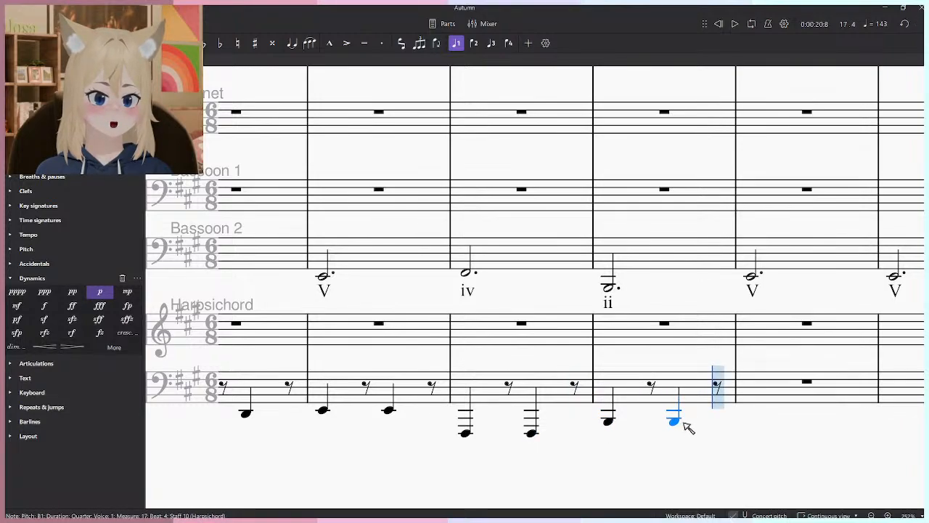
pyautogui.moveTo(683, 425); pyautogui.dragTo(472, 427)
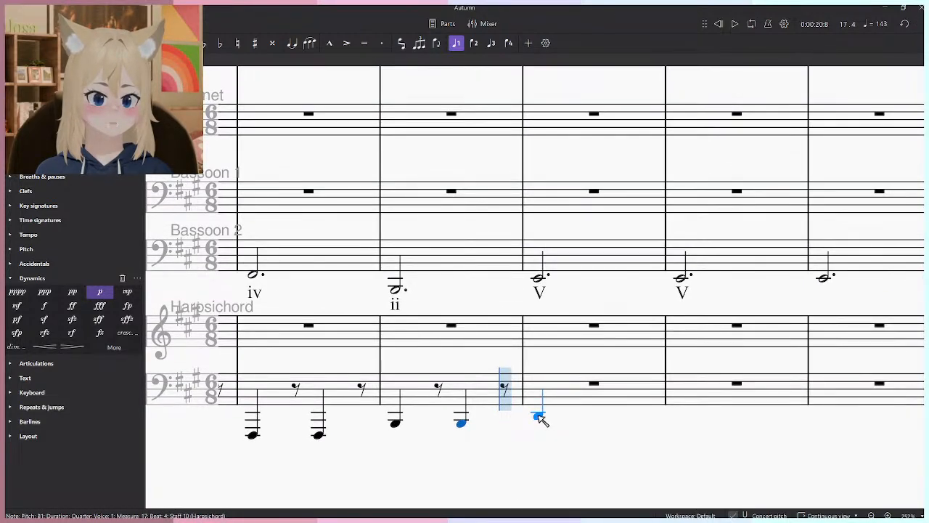
# - Enter E2 quarter notes on beats 1 and 4 of measures 18, 19 and 20 in the Harpsichord's bass staff
pyautogui.click(539, 412)
pyautogui.click(606, 413)
pyautogui.click(556, 410)
pyautogui.click(634, 410)
pyautogui.click(704, 411)
pyautogui.click(766, 410)
# - Play the score from the Harpsichord's first bass note in measure 9 to hear the new bass line under the melody
pyautogui.scroll(-5, 668, 337)
pyautogui.scroll(4, 585, 317)
pyautogui.click(423, 363)
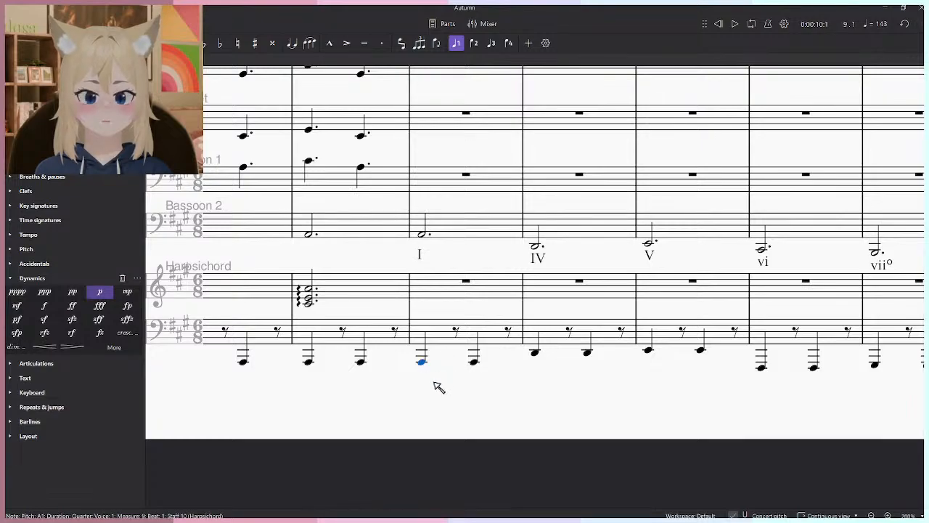
pyautogui.scroll(2, 438, 374)
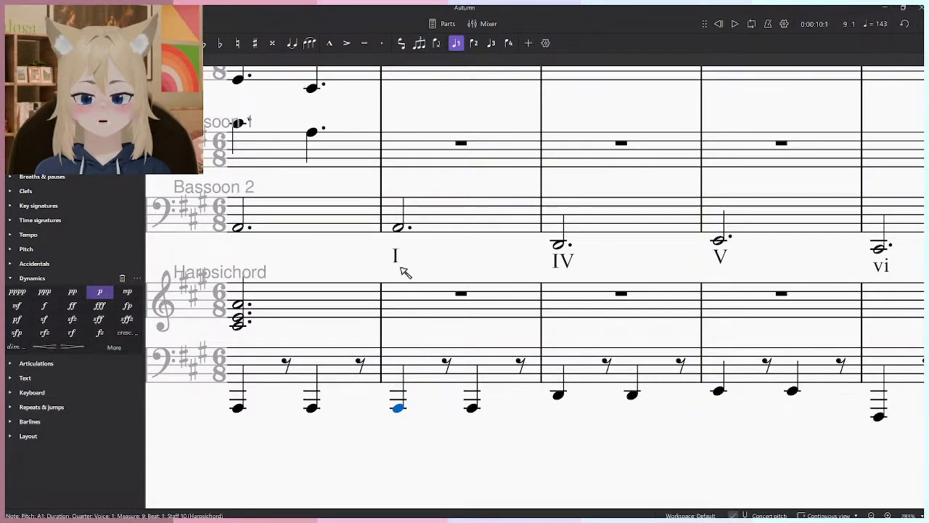
pyautogui.scroll(-4, 441, 266)
pyautogui.scroll(3, 426, 365)
pyautogui.press('space')
pyautogui.scroll(-4, 412, 410)
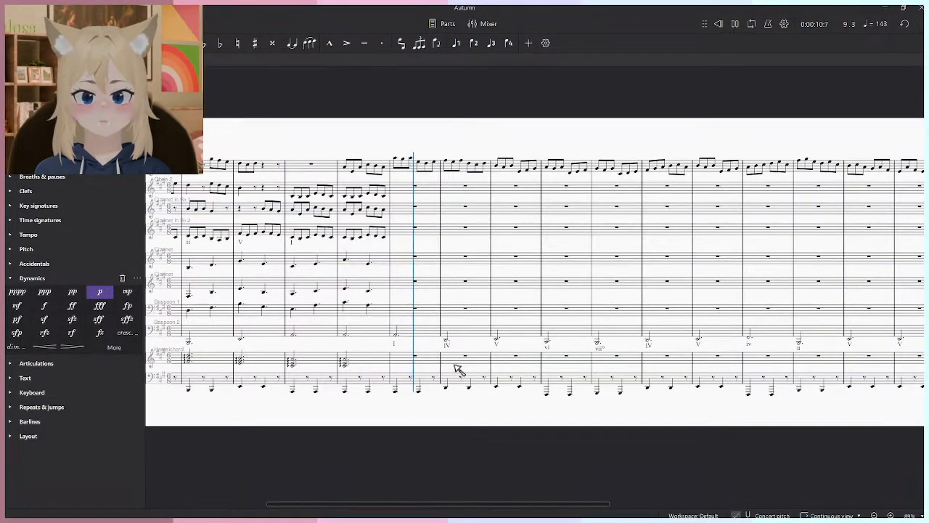
pyautogui.scroll(3, 436, 407)
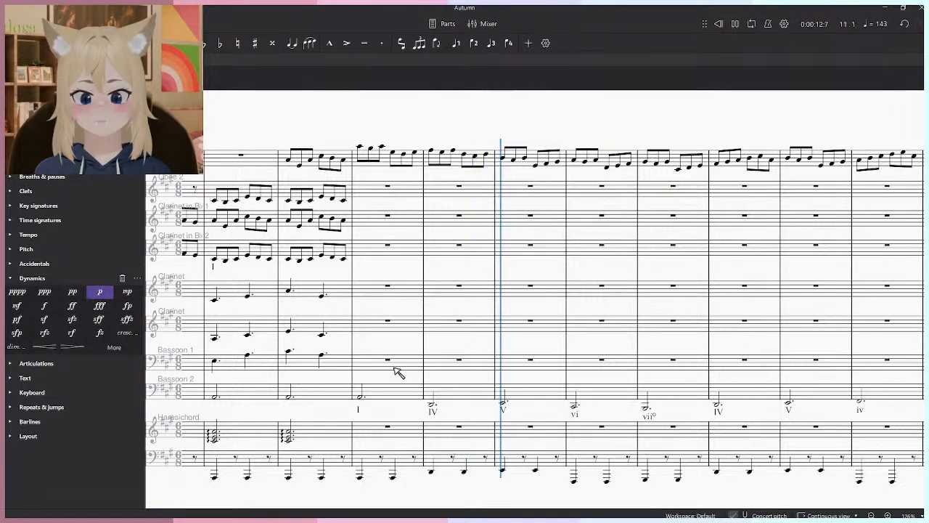
pyautogui.press('space')
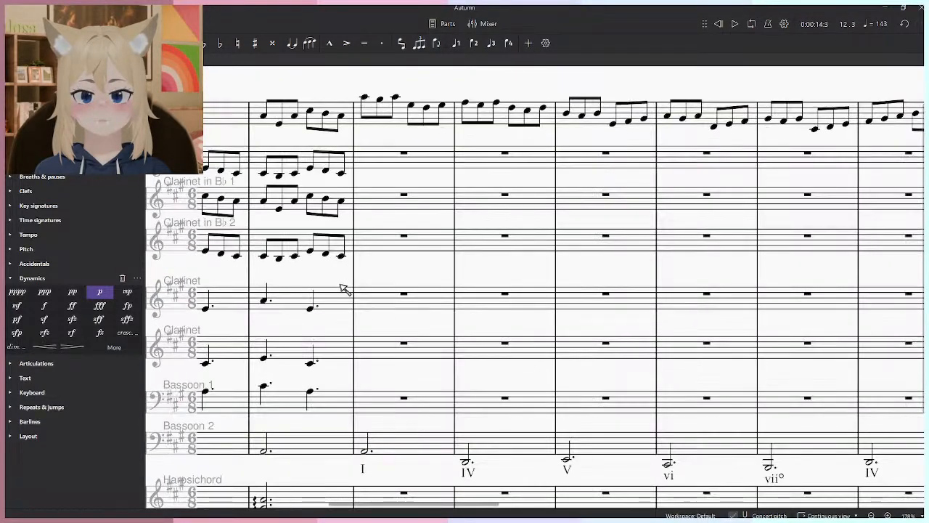
# - Raise the Harpsichord's bass notes in measures 12 and 13 by an octave and play from measure 12
pyautogui.click(312, 392)
pyautogui.scroll(1, 554, 329)
pyautogui.scroll(-1, 554, 329)
pyautogui.click(573, 373)
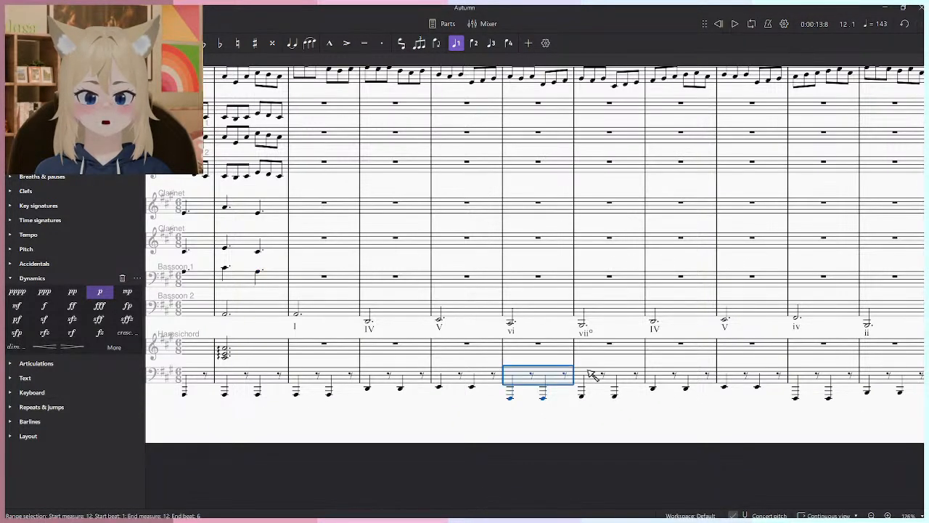
pyautogui.press('space')
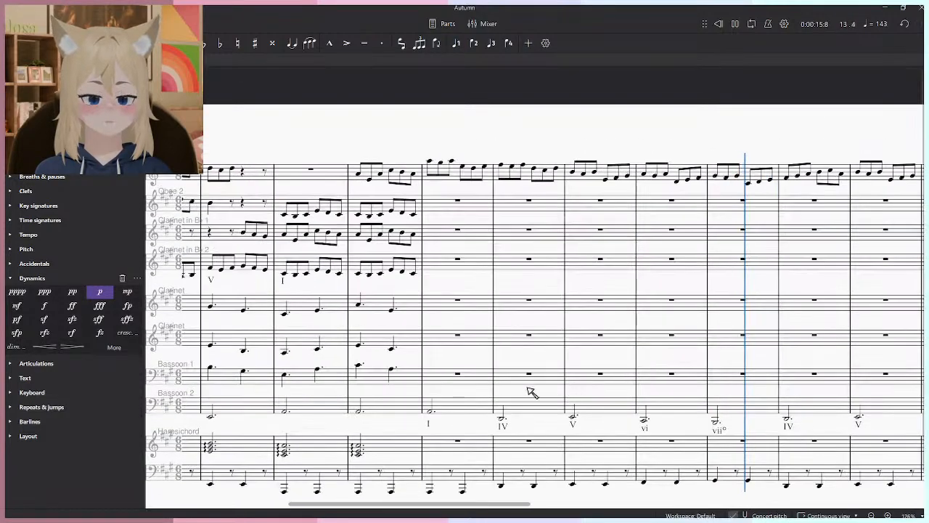
# - Enter a dotted-half I chord of C♯4, E4 and A4 in measure 9 of the Harpsichord's treble staff
pyautogui.scroll(3, 435, 448)
pyautogui.moveTo(407, 473); pyautogui.dragTo(418, 386)
pyautogui.scroll(6, 418, 386)
pyautogui.press('n')
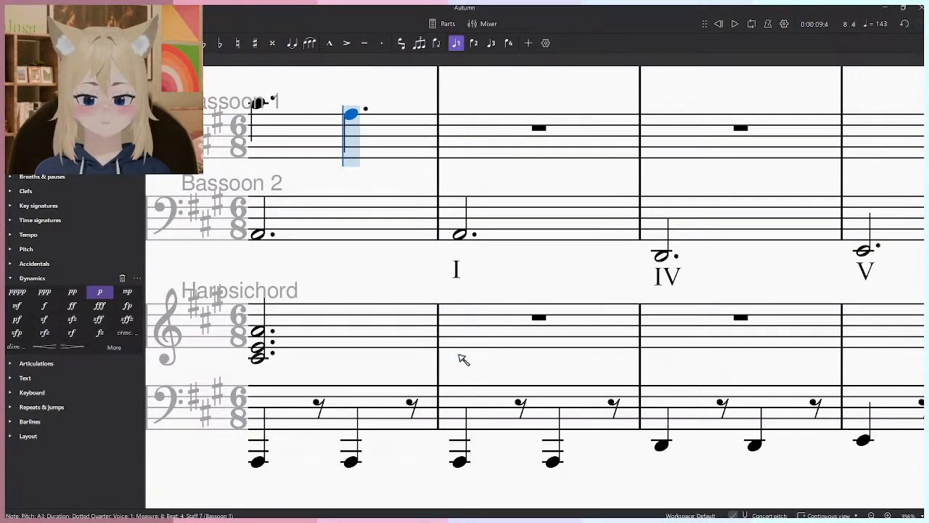
pyautogui.click(462, 356)
pyautogui.click(466, 347)
pyautogui.click(468, 331)
# - Enter a dotted-half IV chord of D4, F♯4 and A4 in measure 10 of the Harpsichord's treble staff
pyautogui.moveTo(676, 356); pyautogui.dragTo(513, 371)
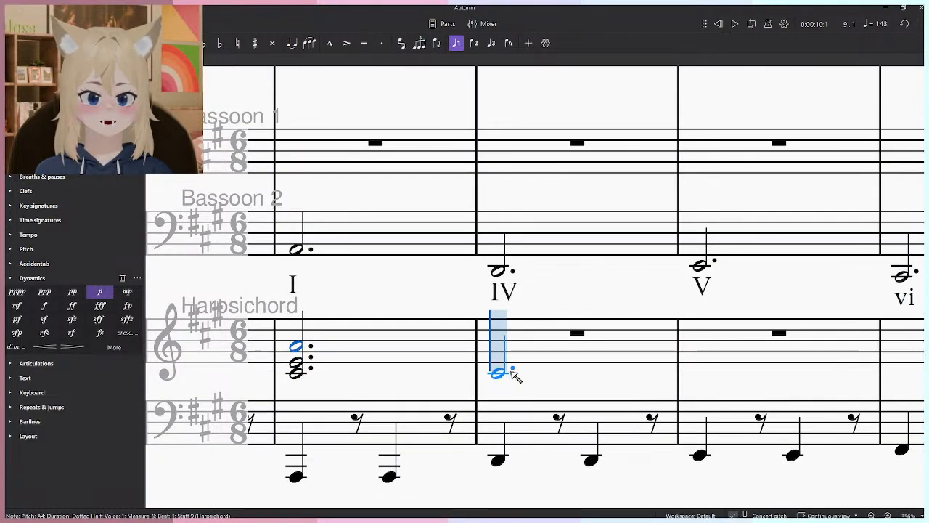
pyautogui.click(498, 368)
pyautogui.click(498, 357)
pyautogui.click(499, 347)
# - Enter a dotted-half V chord of B3, E4 and G♯4 in measure 11 of the Harpsichord's treble staff
pyautogui.moveTo(661, 362); pyautogui.dragTo(514, 363)
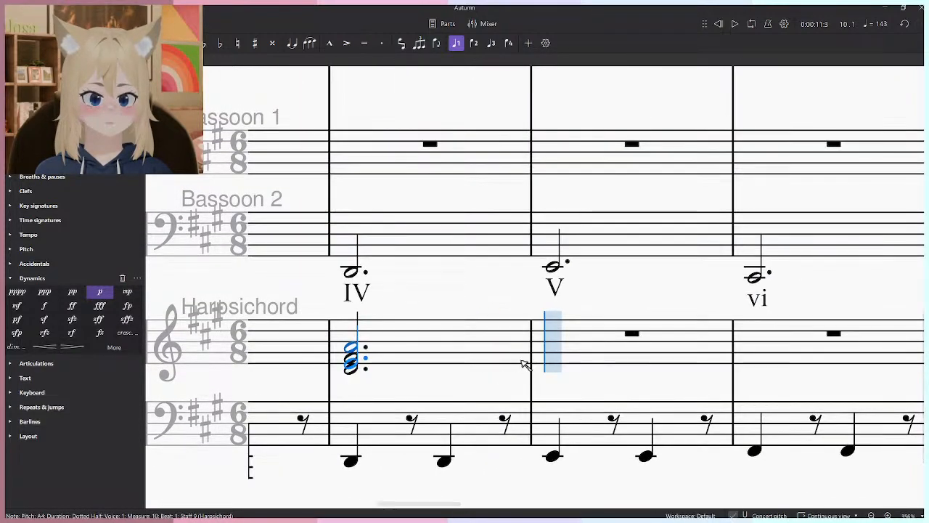
pyautogui.click(553, 378)
pyautogui.click(553, 362)
pyautogui.click(554, 348)
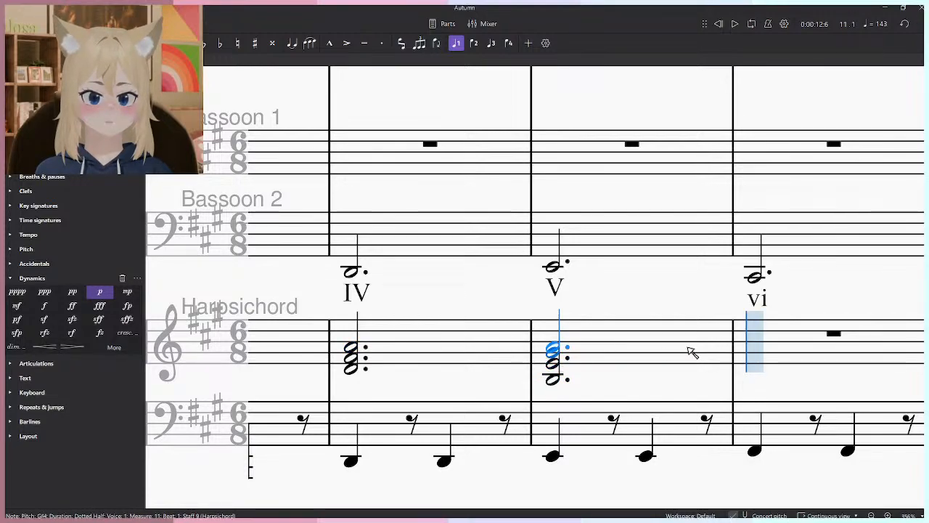
# - Try voicing the vi chord in measure 12 of the Harpsichord's treble staff as C♯4, F♯4 and A4, and undo it
pyautogui.moveTo(661, 352); pyautogui.dragTo(485, 349)
pyautogui.click(579, 366)
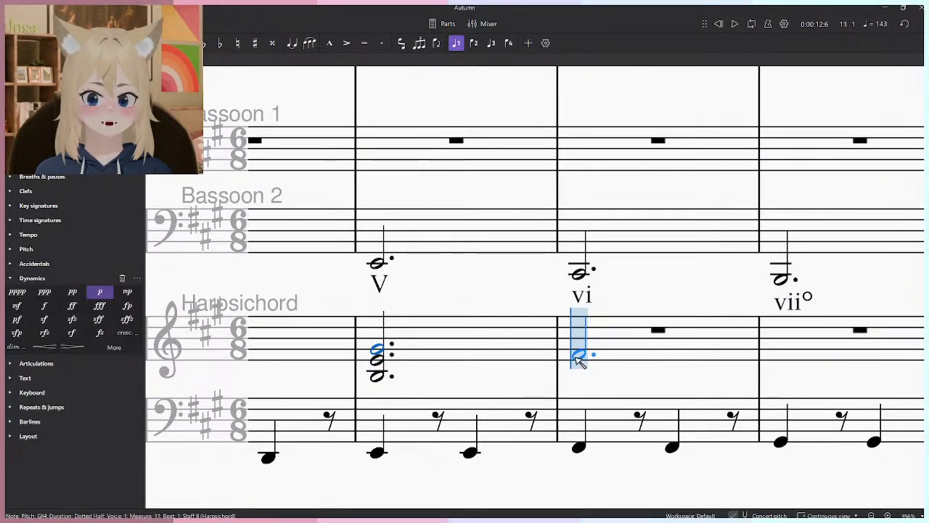
pyautogui.click(582, 348)
pyautogui.click(583, 344)
pyautogui.click(583, 371)
pyautogui.moveTo(826, 358)
pyautogui.mouseDown()
pyautogui.moveTo(644, 368)
pyautogui.moveTo(836, 358)
pyautogui.mouseUp()
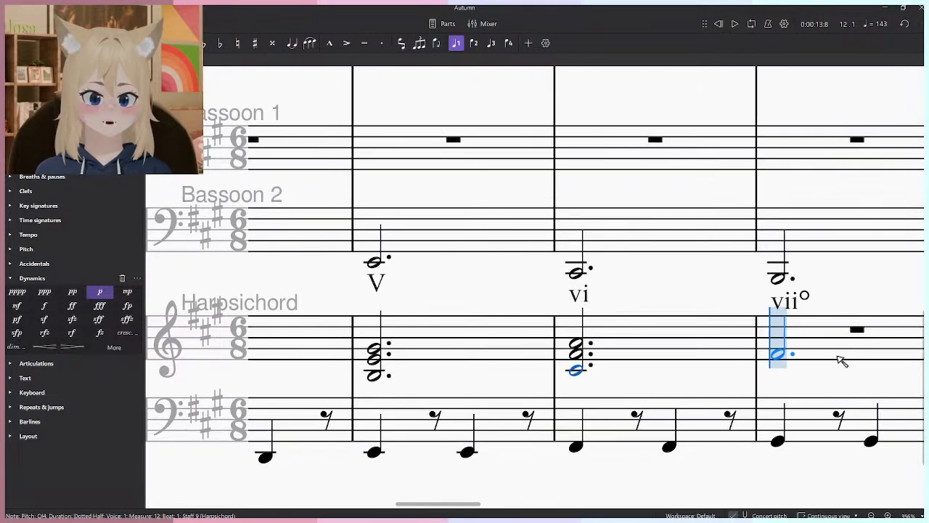
pyautogui.click(581, 370)
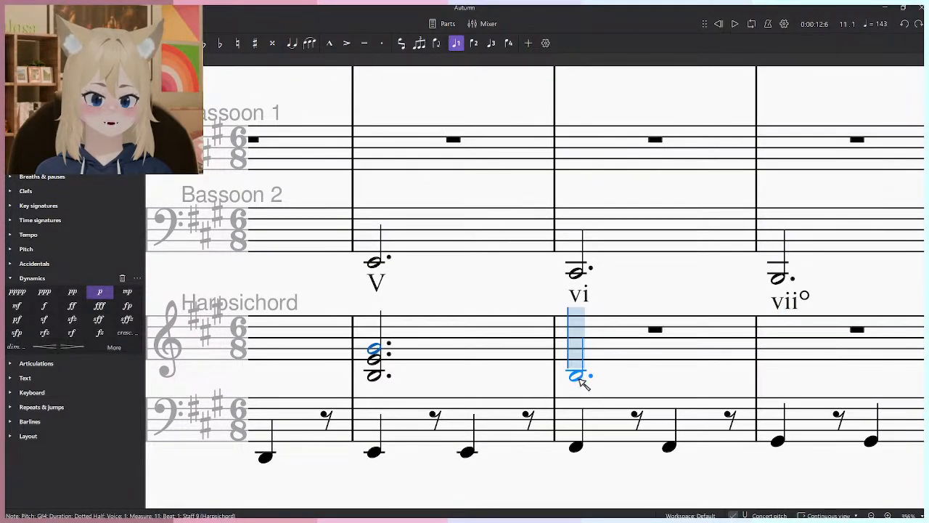
# - Enter a dotted-half vi chord of A3, C♯4 and F♯4 in measure 12 of the Harpsichord's treble staff
pyautogui.click(583, 381)
pyautogui.click(583, 370)
pyautogui.click(583, 355)
# - Enter a dotted-half vii° chord of D4, G♯4 and B4 in measure 13 of the Harpsichord's treble staff
pyautogui.moveTo(776, 366); pyautogui.dragTo(567, 375)
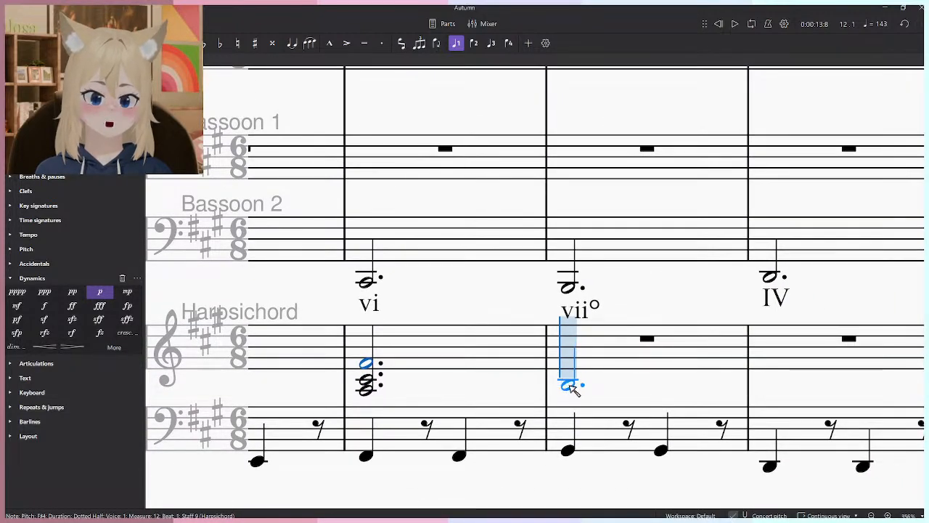
pyautogui.click(570, 386)
pyautogui.hotkey('ctrl', 'z')
pyautogui.click(572, 376)
pyautogui.click(575, 363)
pyautogui.click(577, 352)
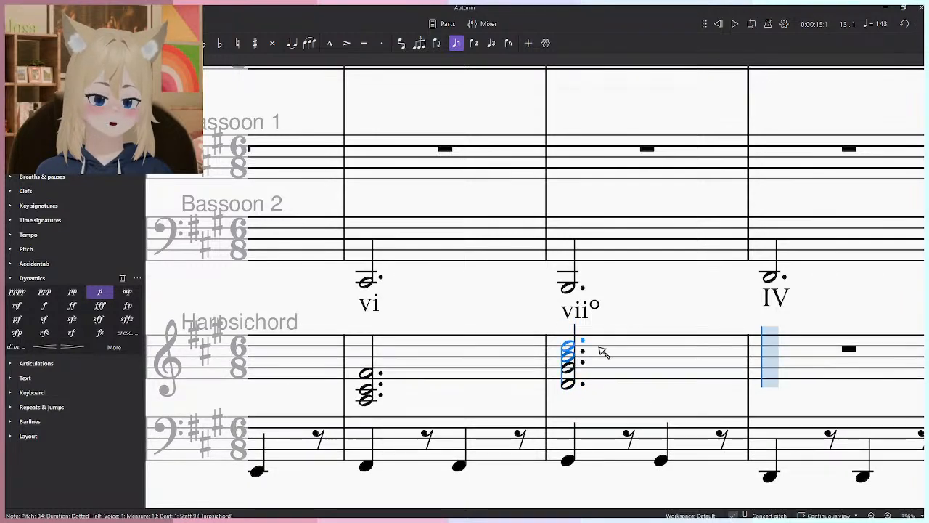
# - Enter a dotted-half IV chord of D4, F♯4 and A4 in measure 14 of the Harpsichord's treble staff
pyautogui.moveTo(701, 335); pyautogui.dragTo(610, 336)
pyautogui.moveTo(750, 354); pyautogui.dragTo(604, 345)
pyautogui.moveTo(538, 376); pyautogui.dragTo(559, 375)
pyautogui.click(564, 378)
pyautogui.click(566, 363)
pyautogui.click(567, 353)
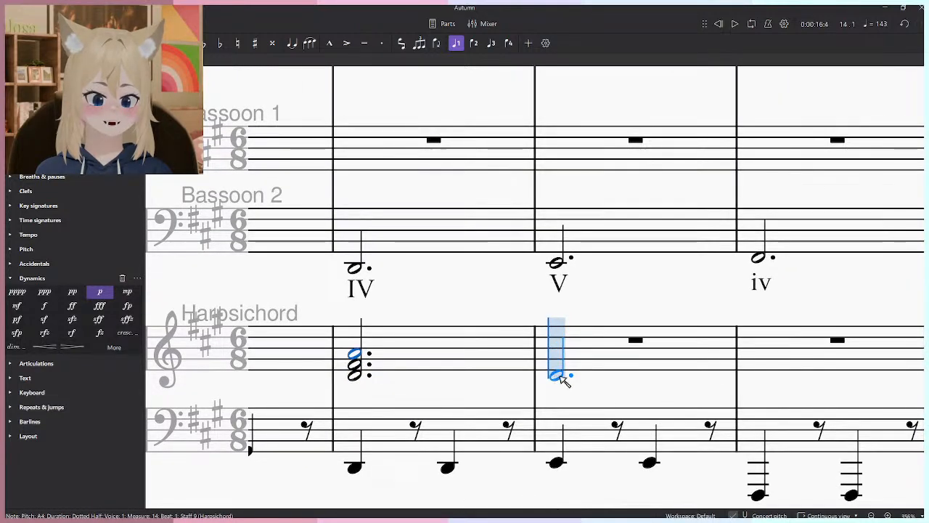
# - Enter a dotted-half V chord of B3, E4 and G♯4 in measure 15 of the Harpsichord's treble staff
pyautogui.click(558, 381)
pyautogui.click(560, 369)
pyautogui.click(563, 359)
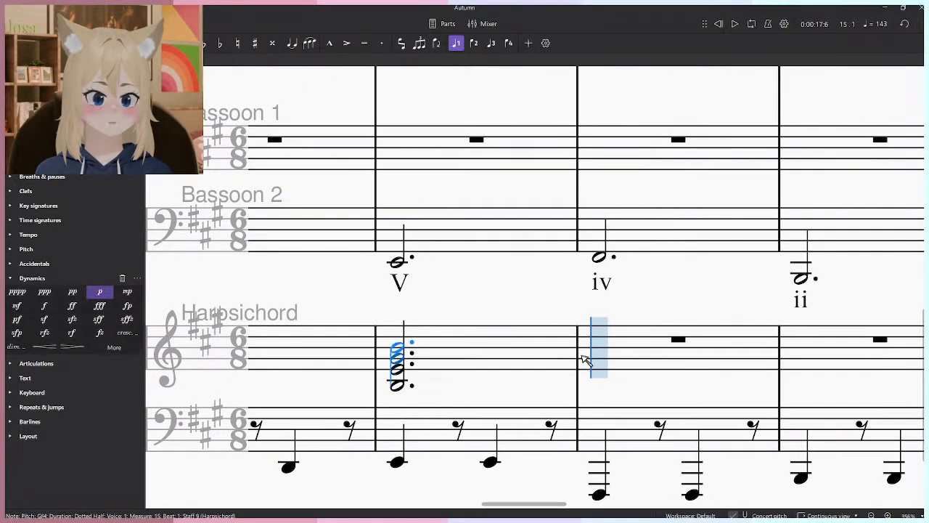
# - Try voicing the chord in measure 16 of the Harpsichord's treble staff as F♯4, A4 and C♯5, and undo it
pyautogui.moveTo(607, 371); pyautogui.dragTo(635, 382)
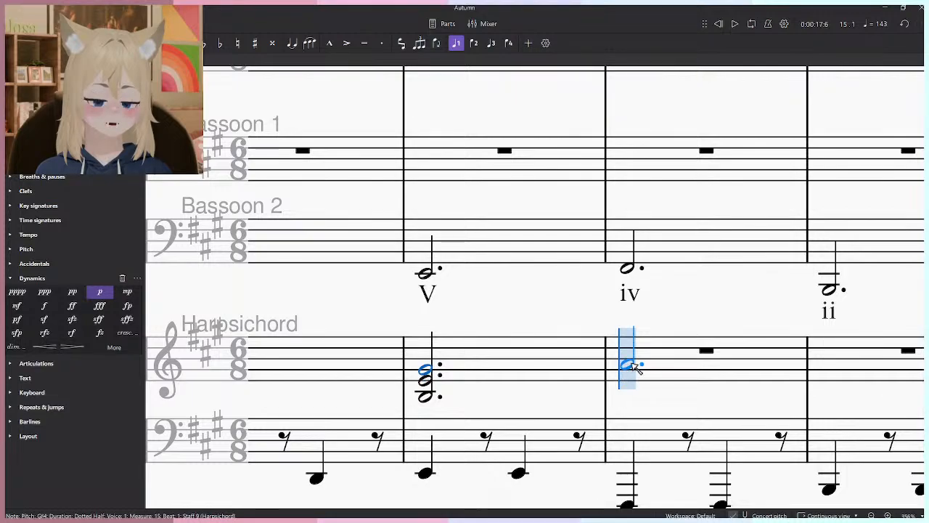
pyautogui.click(627, 353)
pyautogui.click(628, 364)
pyautogui.click(629, 376)
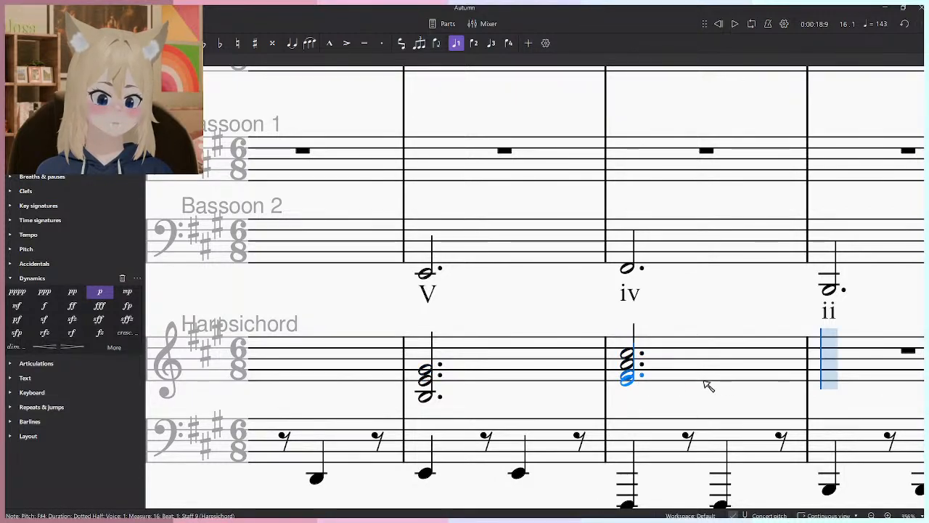
pyautogui.moveTo(639, 392); pyautogui.dragTo(600, 391)
pyautogui.hotkey('ctrl', 'z')
pyautogui.hotkey('ctrl', 'z')
pyautogui.hotkey('ctrl', 'z')
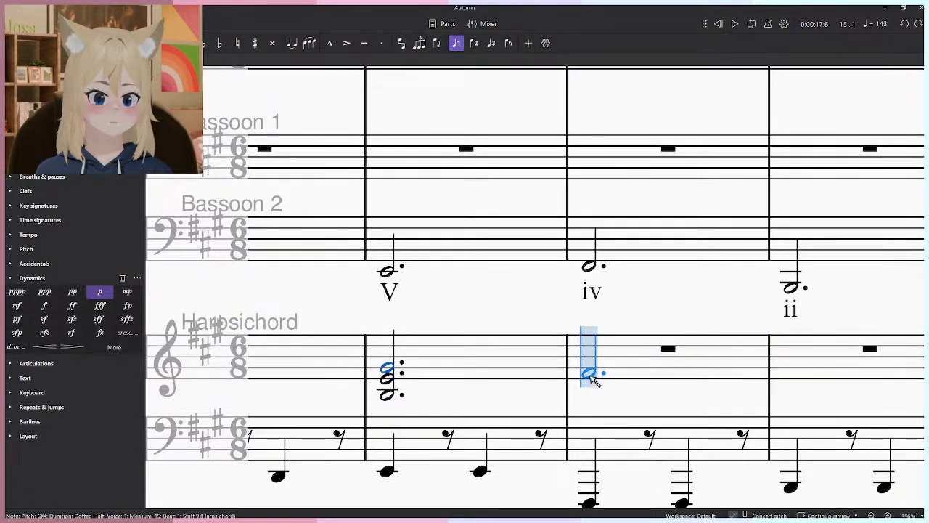
# - Enter a dotted-half chord of A3, C♯4 and F♯4 in measure 16 of the Harpsichord's treble staff
pyautogui.click(592, 374)
pyautogui.click(592, 389)
pyautogui.click(592, 401)
pyautogui.moveTo(780, 364); pyautogui.dragTo(546, 362)
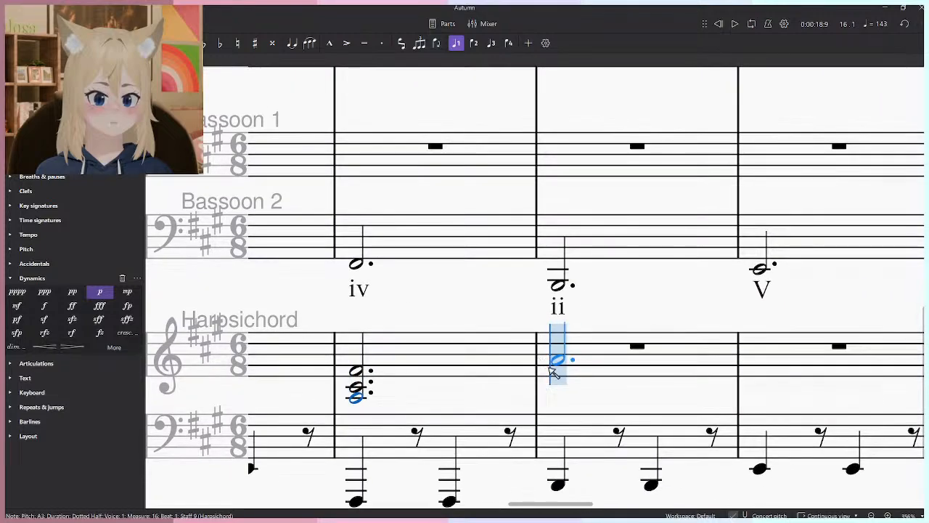
# - Enter a dotted-half ii chord of D4, G♯4 and B4 in measure 17 of the Harpsichord's treble staff
pyautogui.click(560, 392)
pyautogui.hotkey('ctrl', 'z')
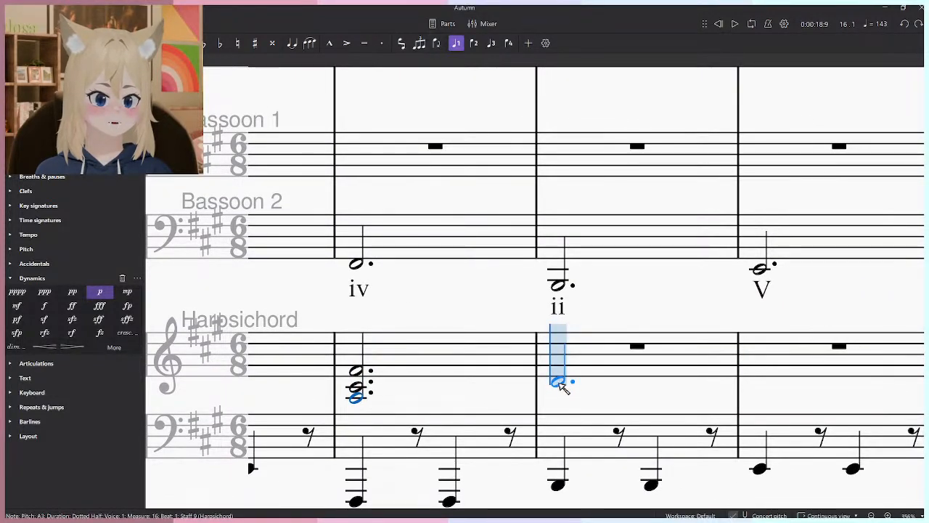
pyautogui.click(566, 370)
pyautogui.click(563, 366)
pyautogui.click(562, 355)
# - Enter dotted-half V chords of E4, G♯4 and B4 in measures 18 and 19 of the Harpsichord's treble staff
pyautogui.moveTo(752, 330); pyautogui.dragTo(566, 336)
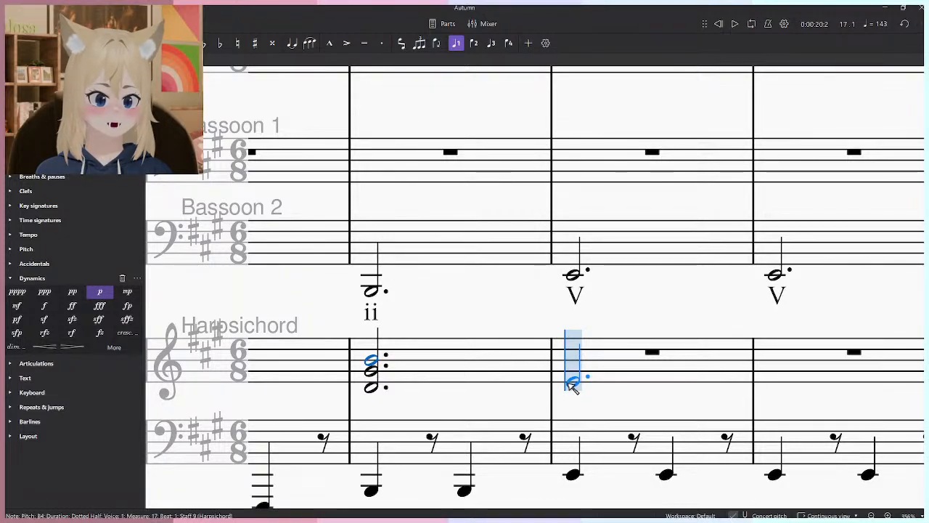
pyautogui.click(576, 376)
pyautogui.click(574, 371)
pyautogui.click(574, 361)
pyautogui.click(777, 382)
pyautogui.click(777, 371)
pyautogui.click(778, 362)
# - Select the Harpsichord's treble chords from measure 9 through 19 and apply an arpeggio to all of them
pyautogui.scroll(-5, 781, 364)
pyautogui.press('Escape')
pyautogui.scroll(-4, 755, 366)
pyautogui.moveTo(373, 384); pyautogui.dragTo(437, 381)
pyautogui.keyDown('shift'); pyautogui.click(361, 385); pyautogui.keyUp('shift')
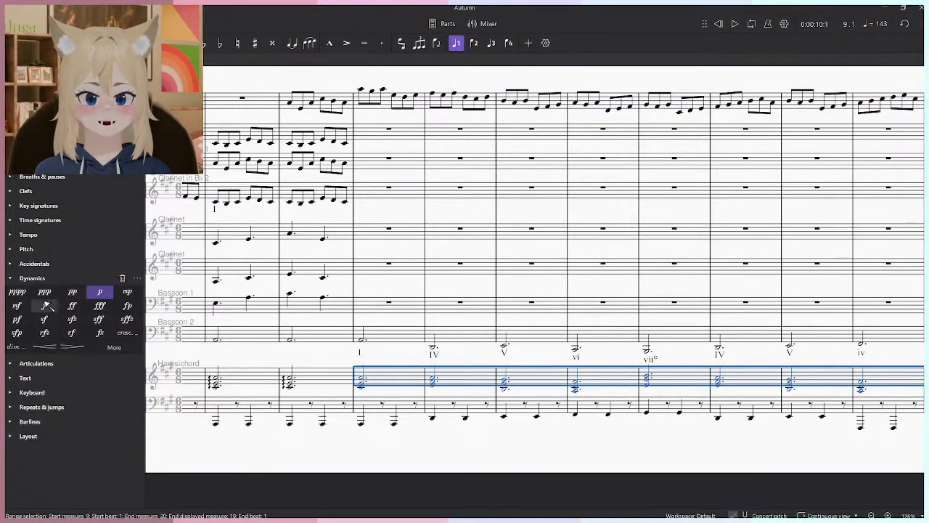
pyautogui.click(44, 104)
pyautogui.click(17, 122)
# - Play back the score from measure 8 to measure 21, checking the Harpsichord's level in the mixer
pyautogui.click(291, 386)
pyautogui.press('space')
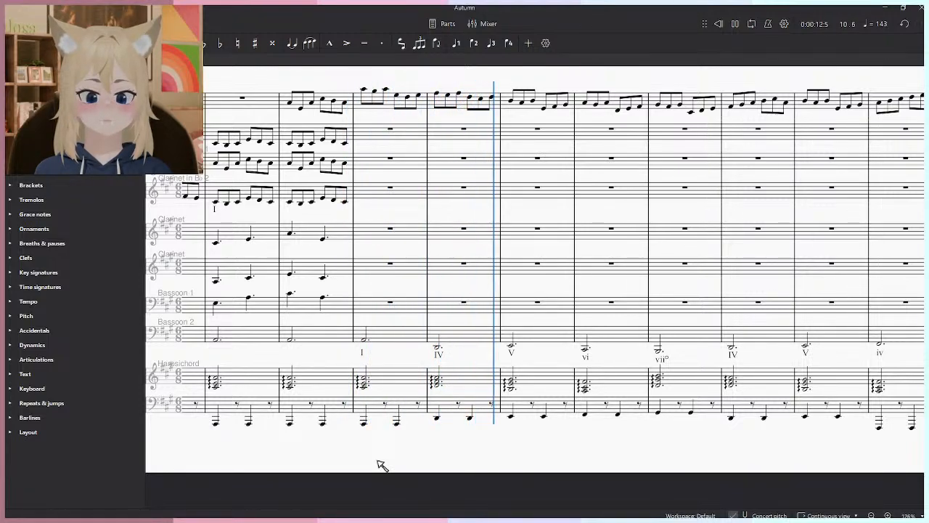
pyautogui.hotkey('ctrl', 'alt', 'm')
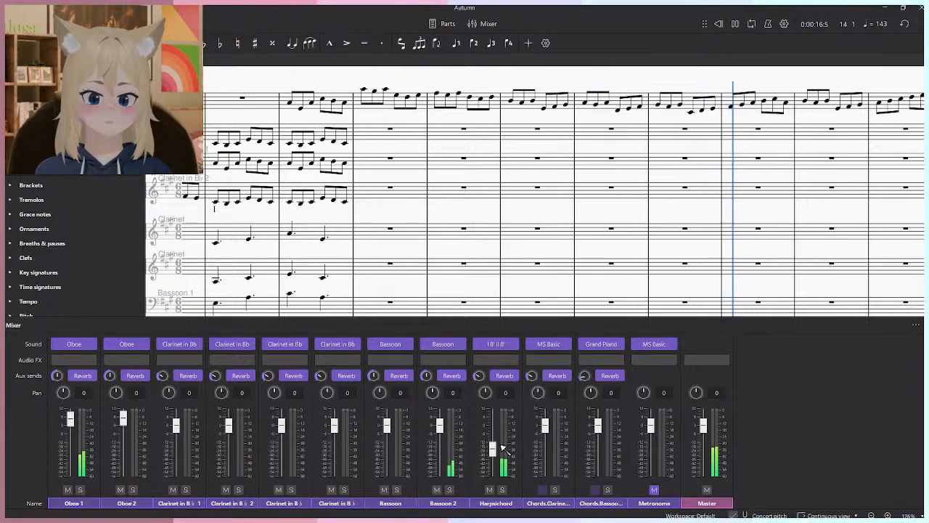
pyautogui.press('F10')
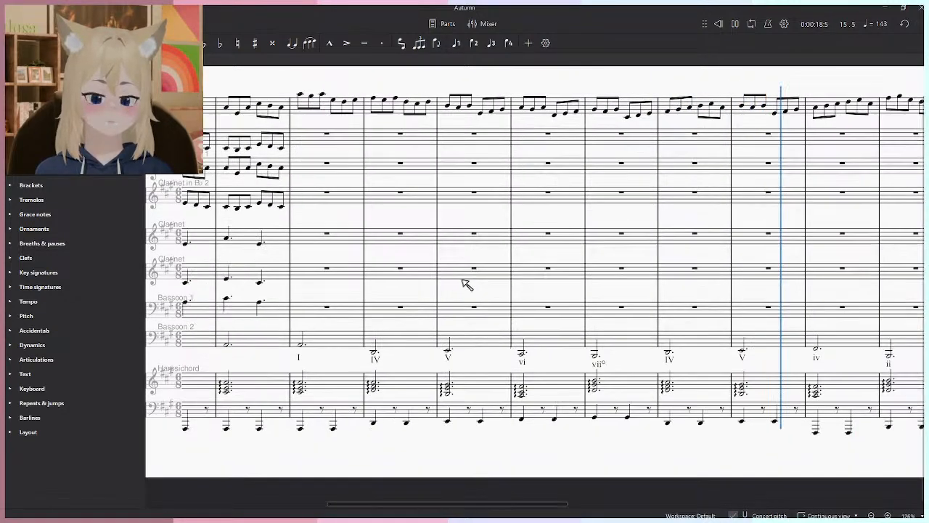
pyautogui.scroll(-3, 422, 276)
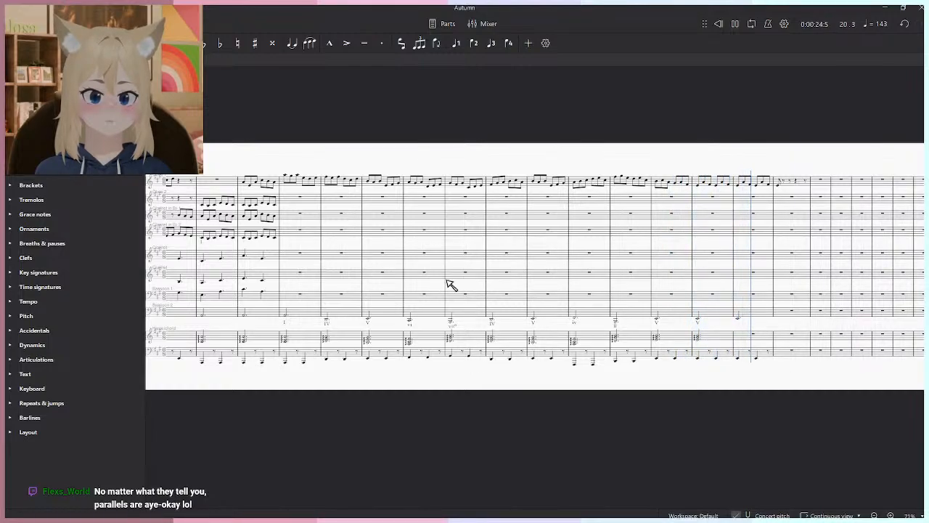
pyautogui.press('space')
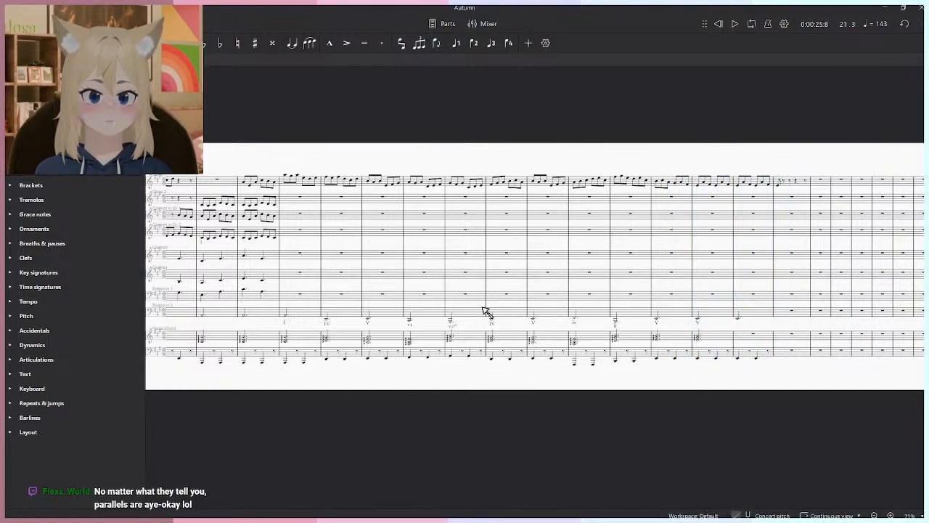
# - Copy the arpeggiated V chord from measure 19 into measure 20 of the Harpsichord's treble staff
pyautogui.scroll(4, 668, 356)
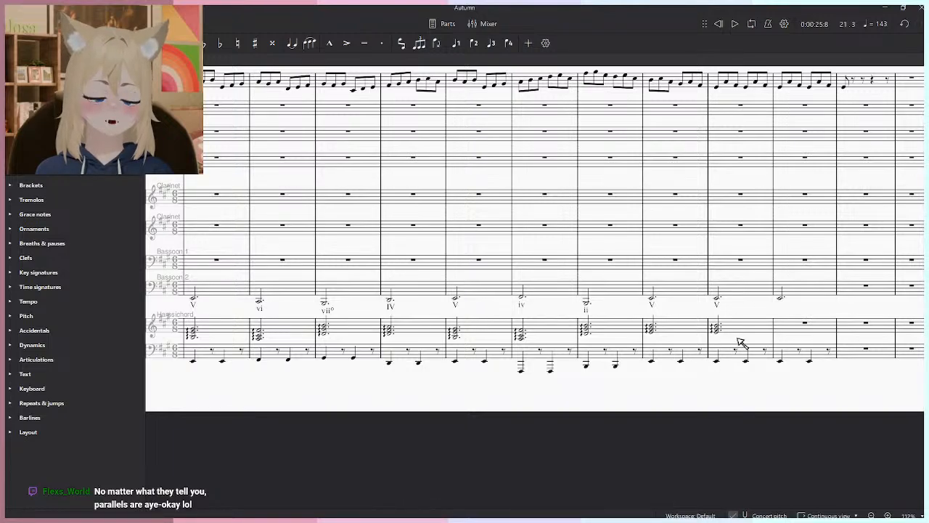
pyautogui.click(748, 334)
pyautogui.click(798, 328)
pyautogui.scroll(-2, 754, 392)
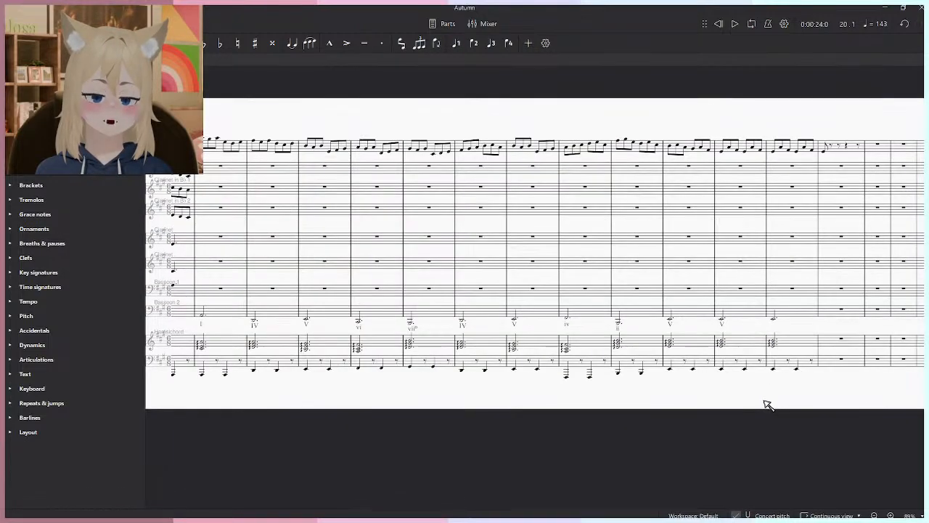
pyautogui.click(768, 405)
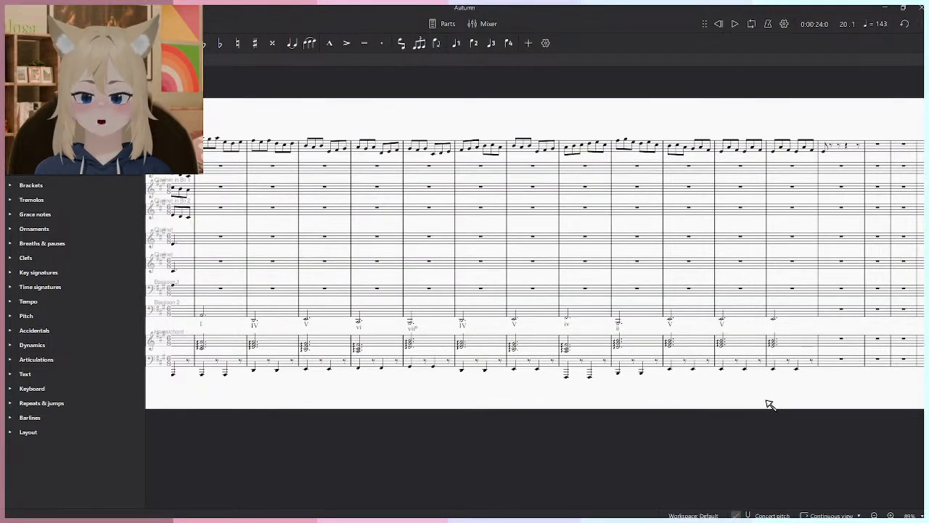
# - Play the score again from measure 8 to measure 18 to review the melody over the full Harpsichord accompaniment
pyautogui.scroll(3, 612, 317)
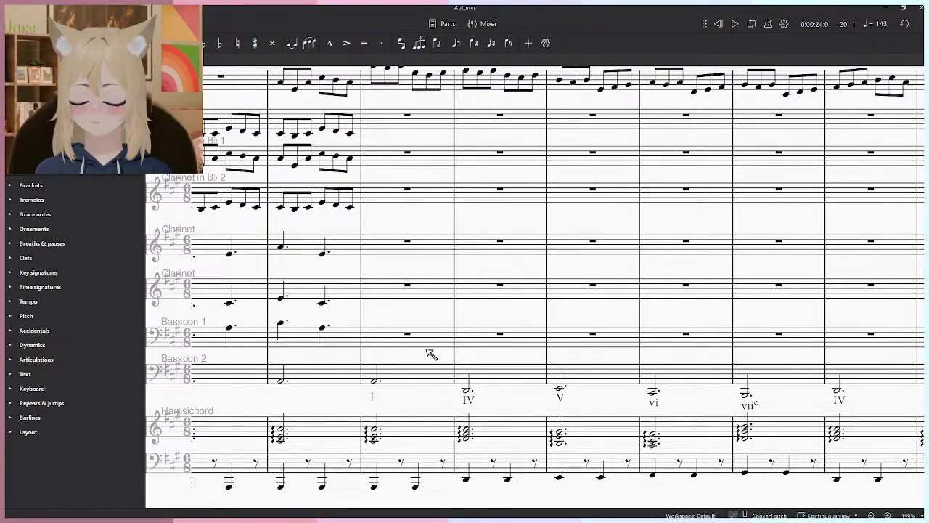
pyautogui.moveTo(451, 411); pyautogui.dragTo(483, 405)
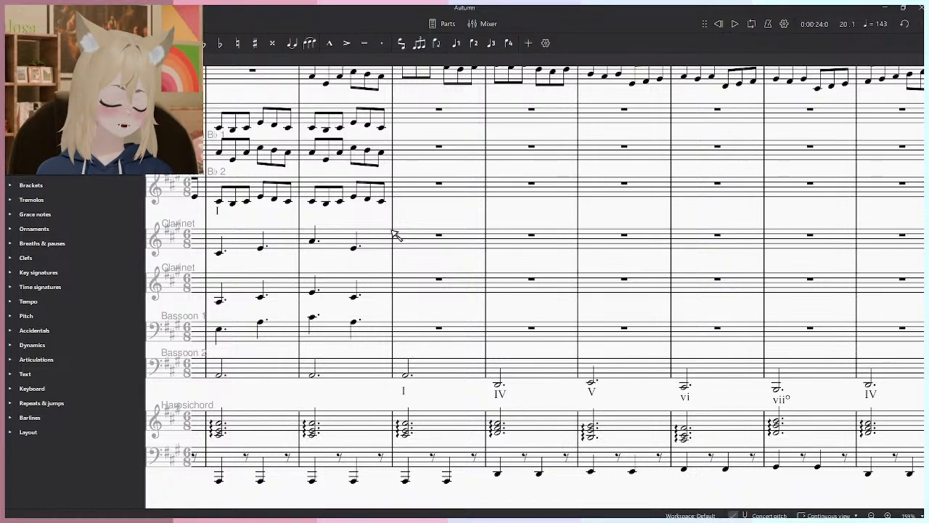
pyautogui.moveTo(465, 232); pyautogui.dragTo(517, 308)
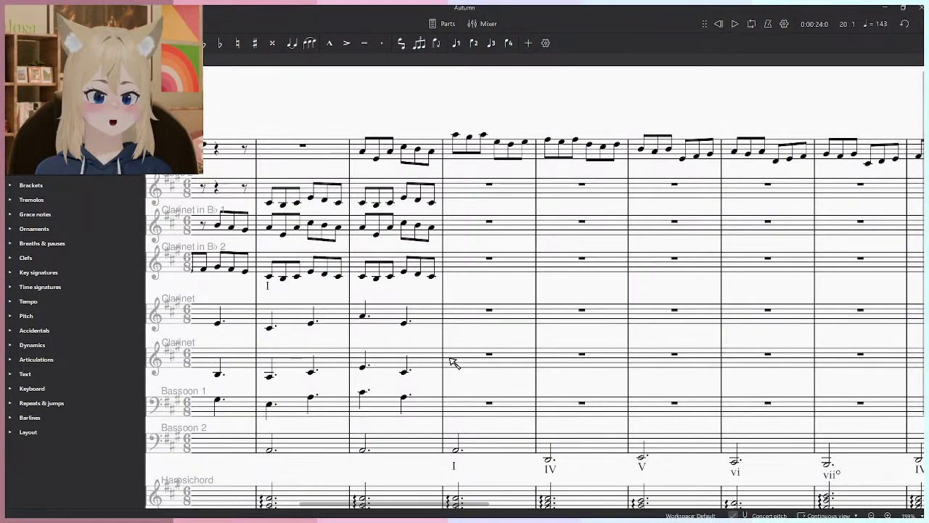
pyautogui.press('space')
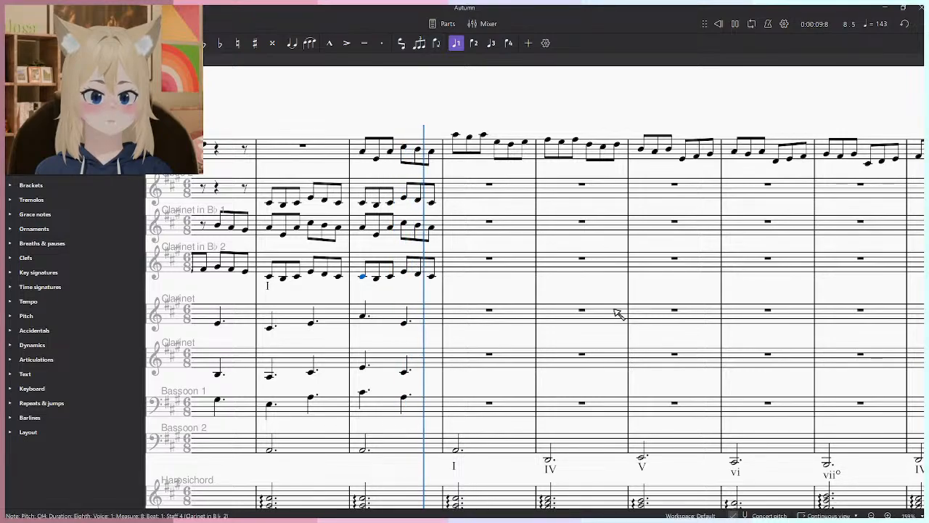
pyautogui.scroll(-3, 626, 317)
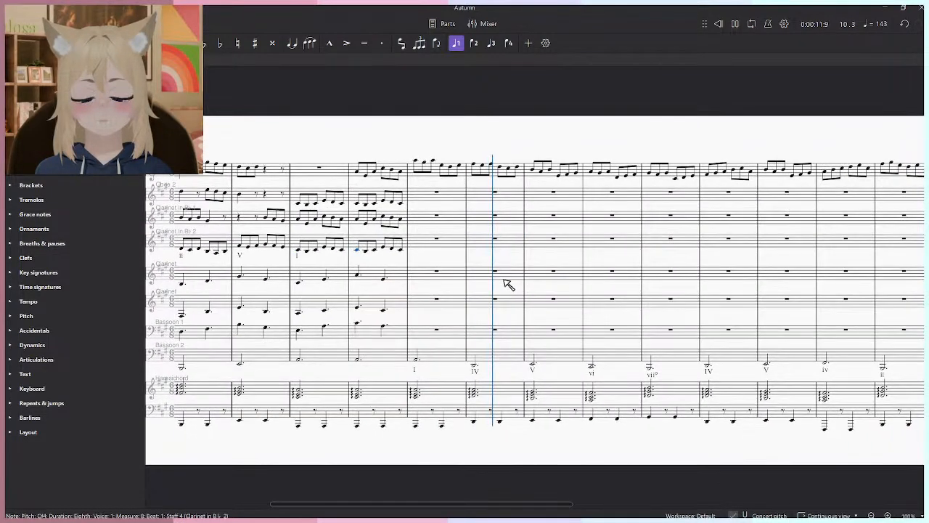
pyautogui.scroll(2, 487, 283)
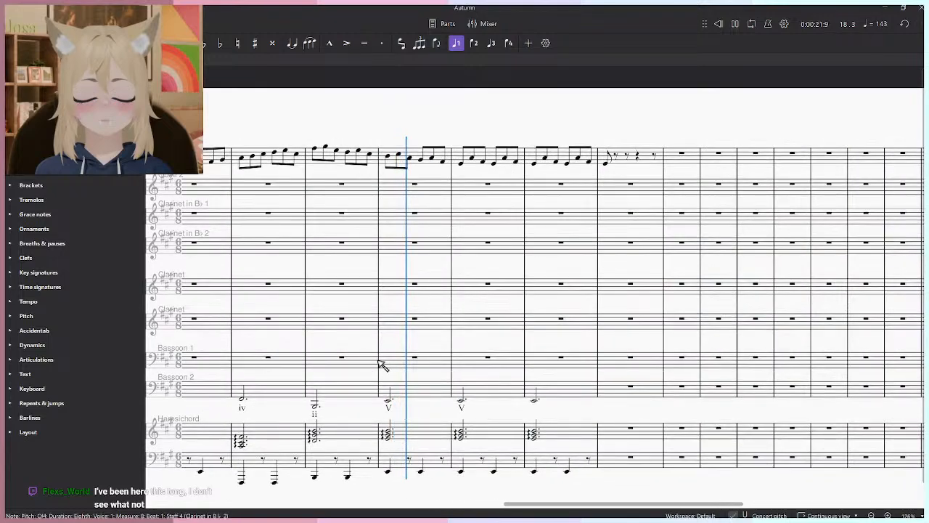
pyautogui.press('space')
# - Replay the V chord passage from the Bassoon 2 note in measure 18 to the start of measure 20
pyautogui.scroll(5, 336, 401)
pyautogui.click(346, 386)
pyautogui.press('space')
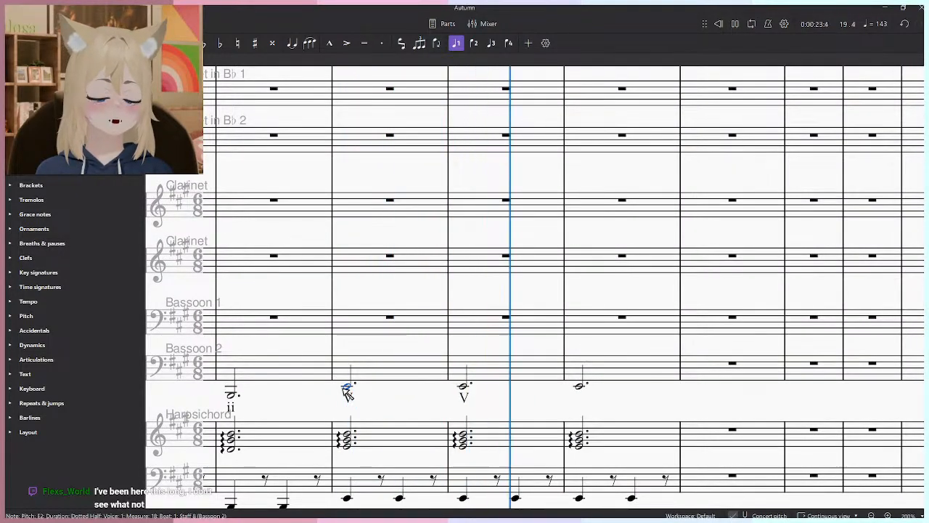
pyautogui.press('space')
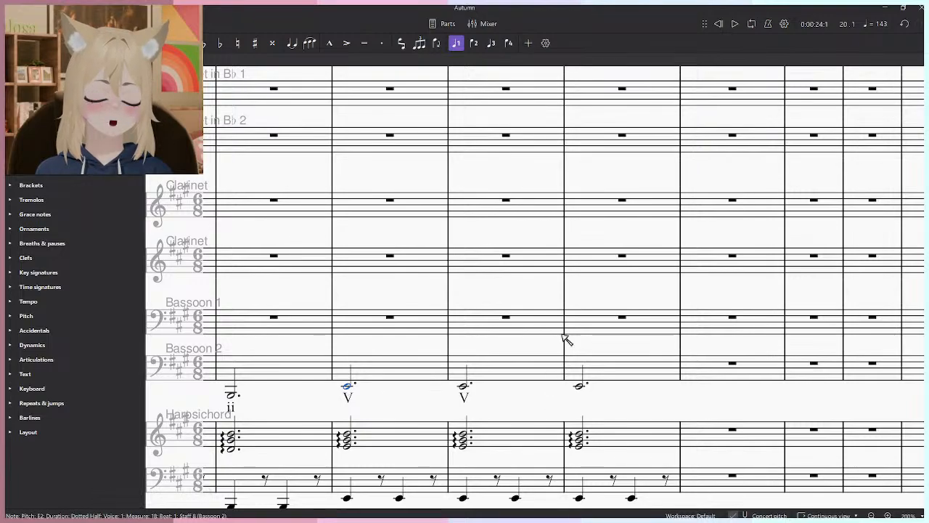
pyautogui.scroll(-5, 573, 305)
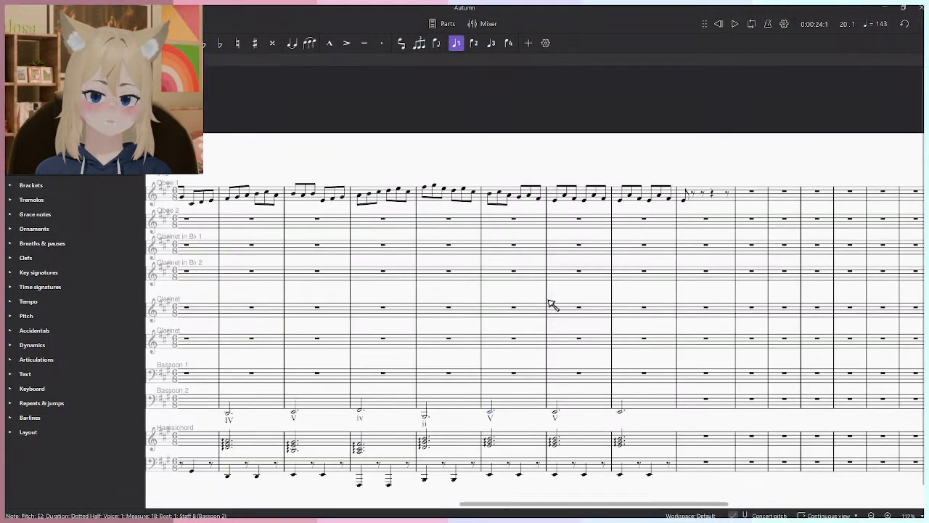
pyautogui.scroll(-3, 548, 299)
pyautogui.moveTo(548, 300); pyautogui.dragTo(739, 274)
pyautogui.hotkey('ctrl', 'alt', '2')
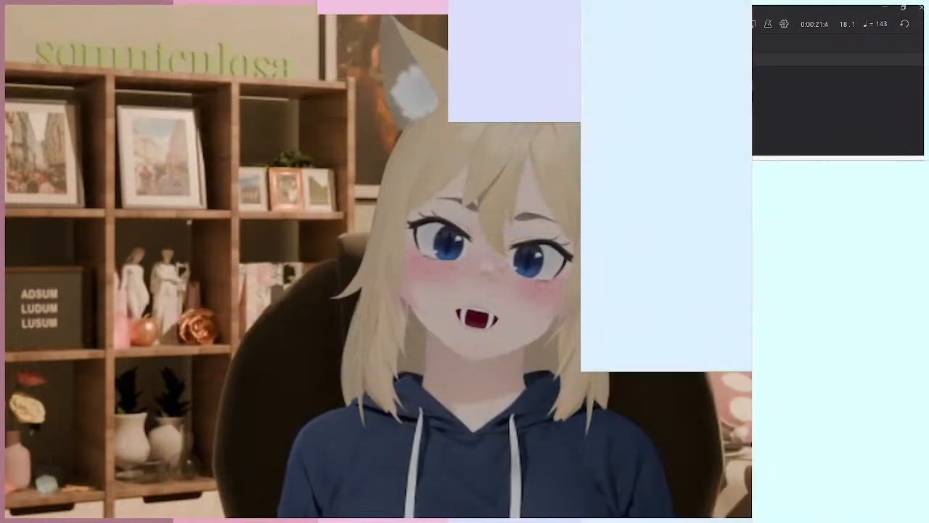